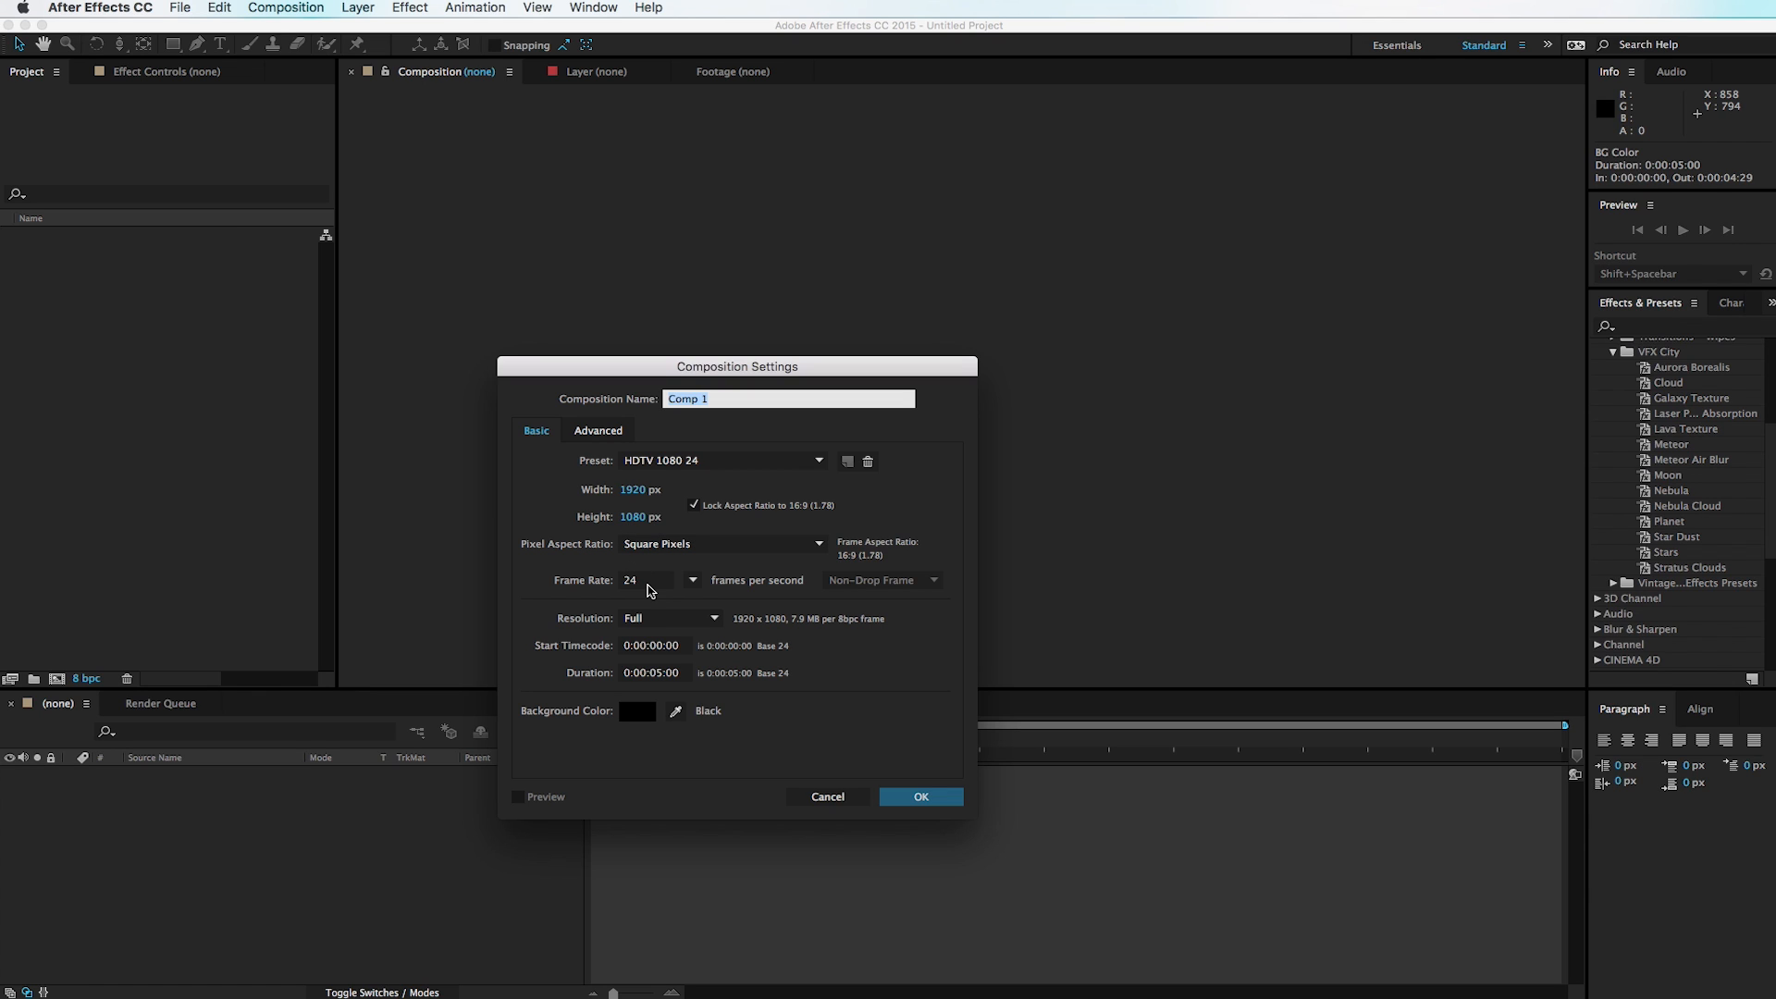
# Step: Create a new composition named Final Output with the HDTV 1080 24 preset and a five-second duration
pyautogui.click(929, 808)
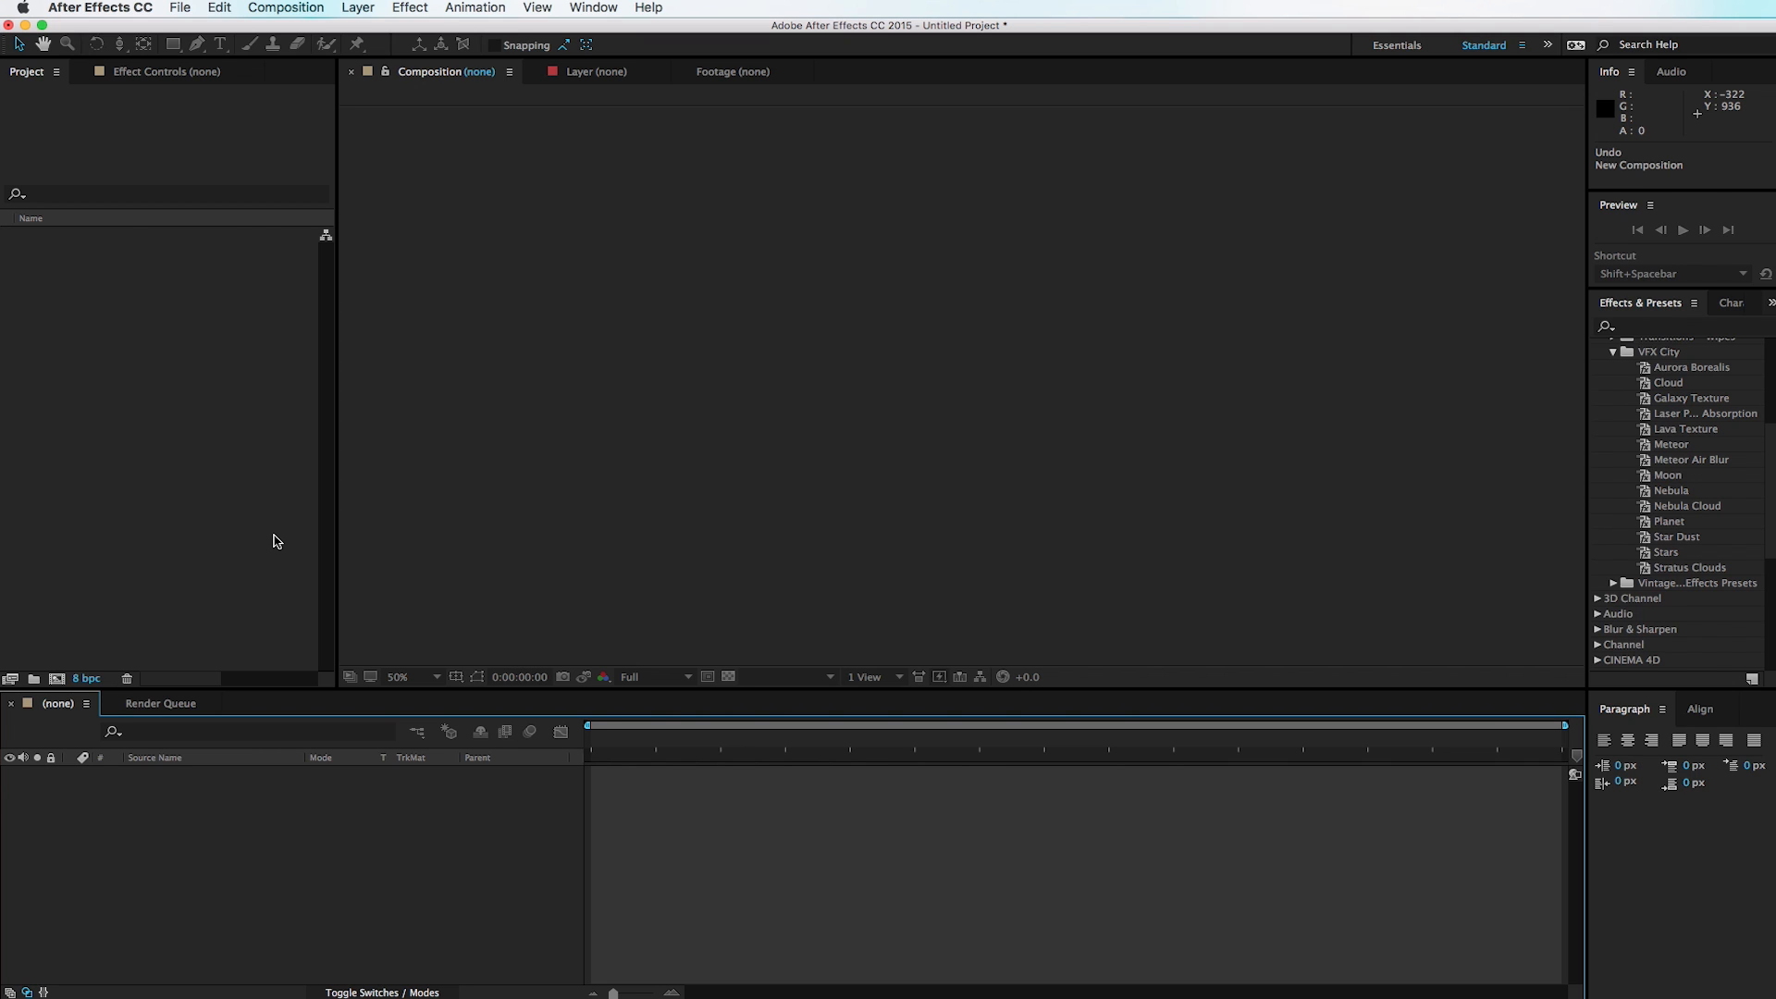
pyautogui.press('super+n')
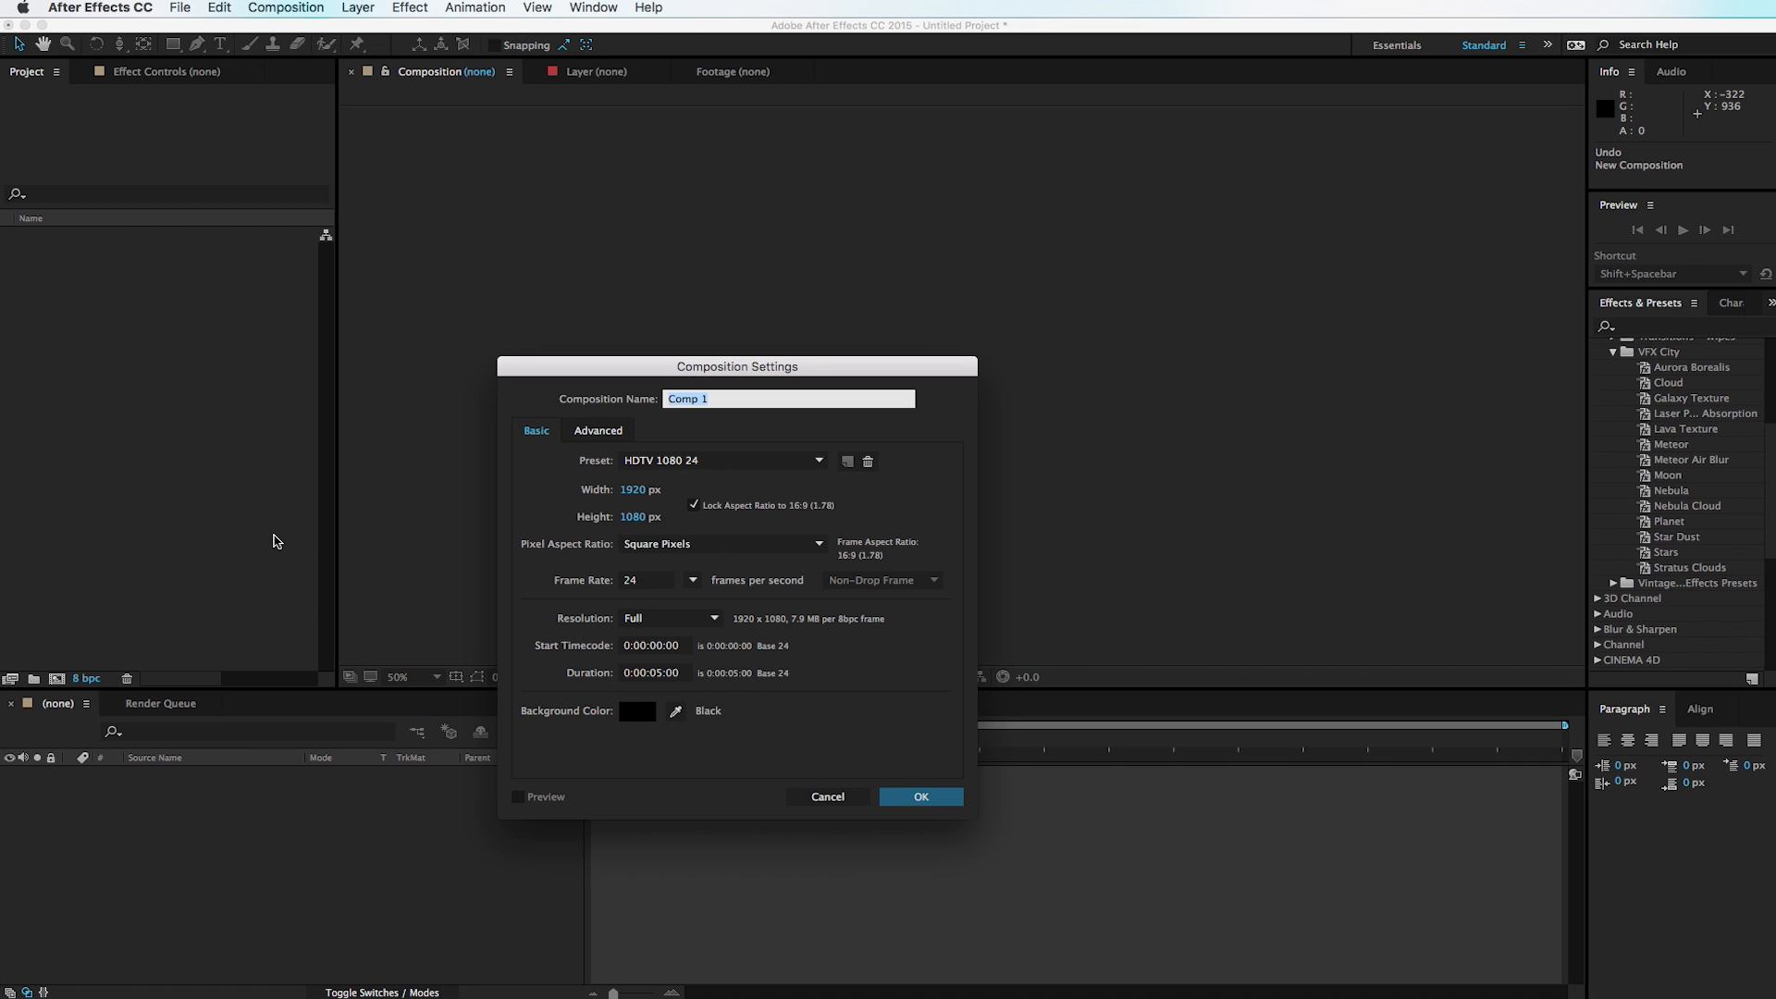
pyautogui.write('Final Output')
pyautogui.click(942, 801)
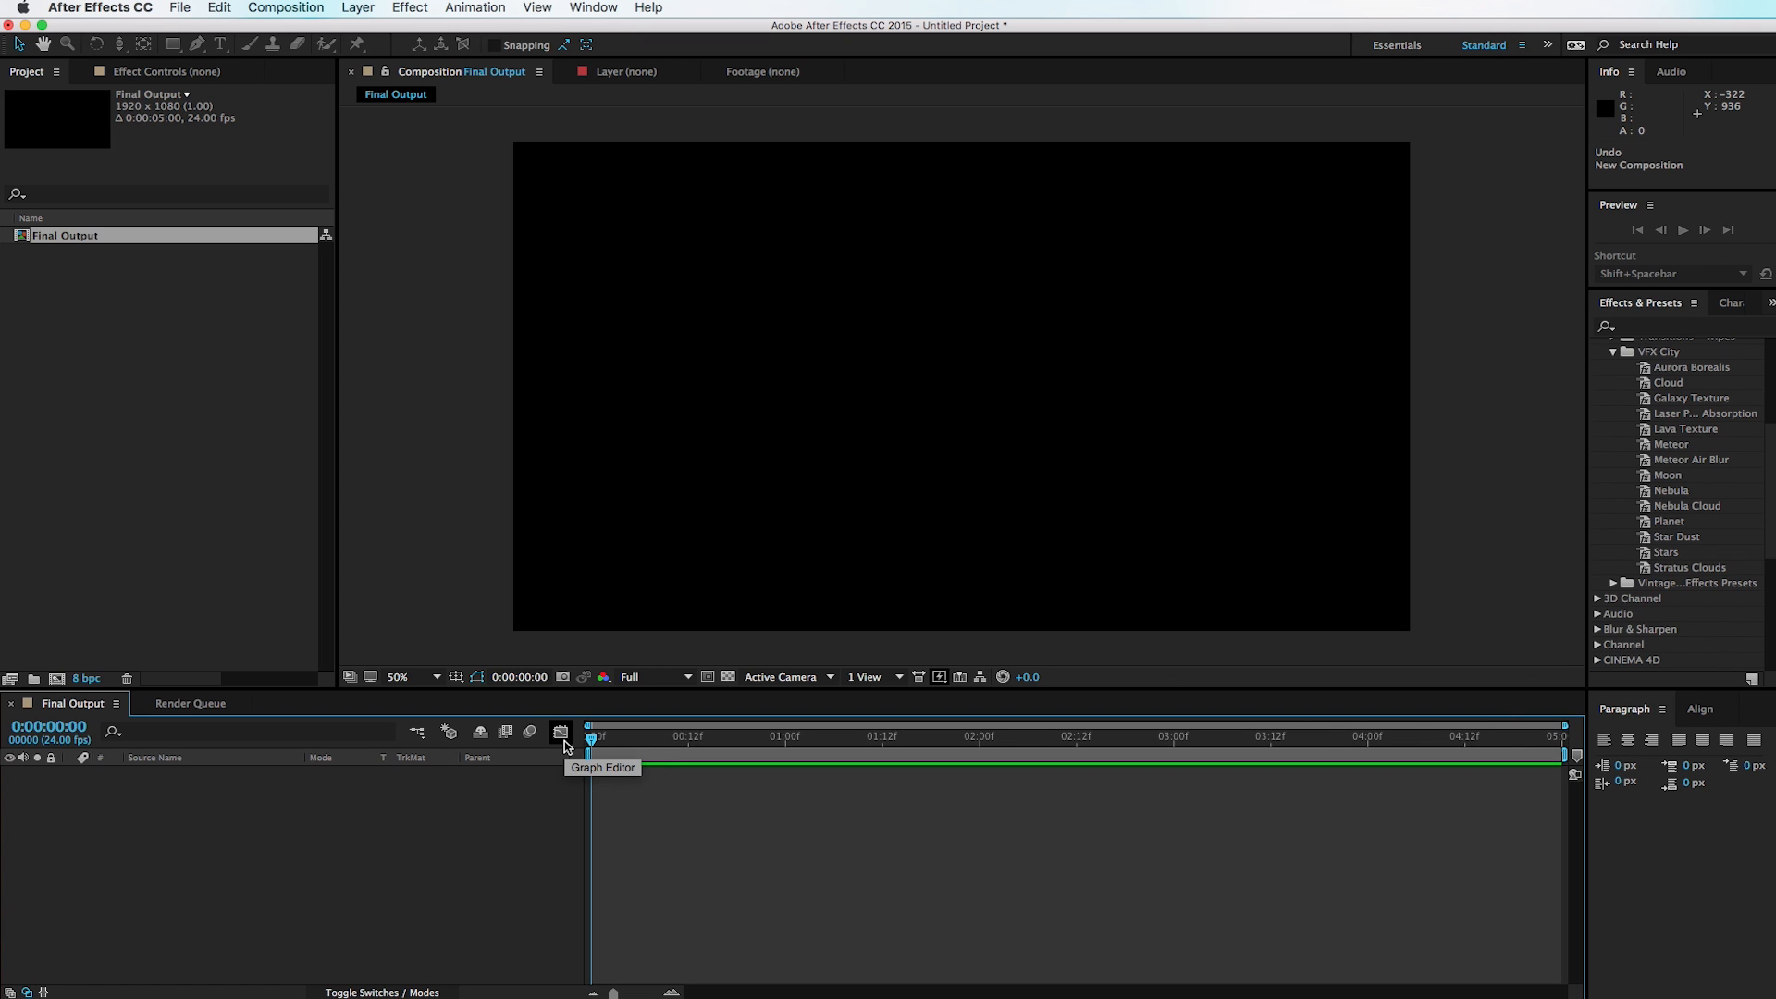
# Step: Create a black solid layer named BG at the composition size of 1920 × 1080 px
pyautogui.click(359, 9)
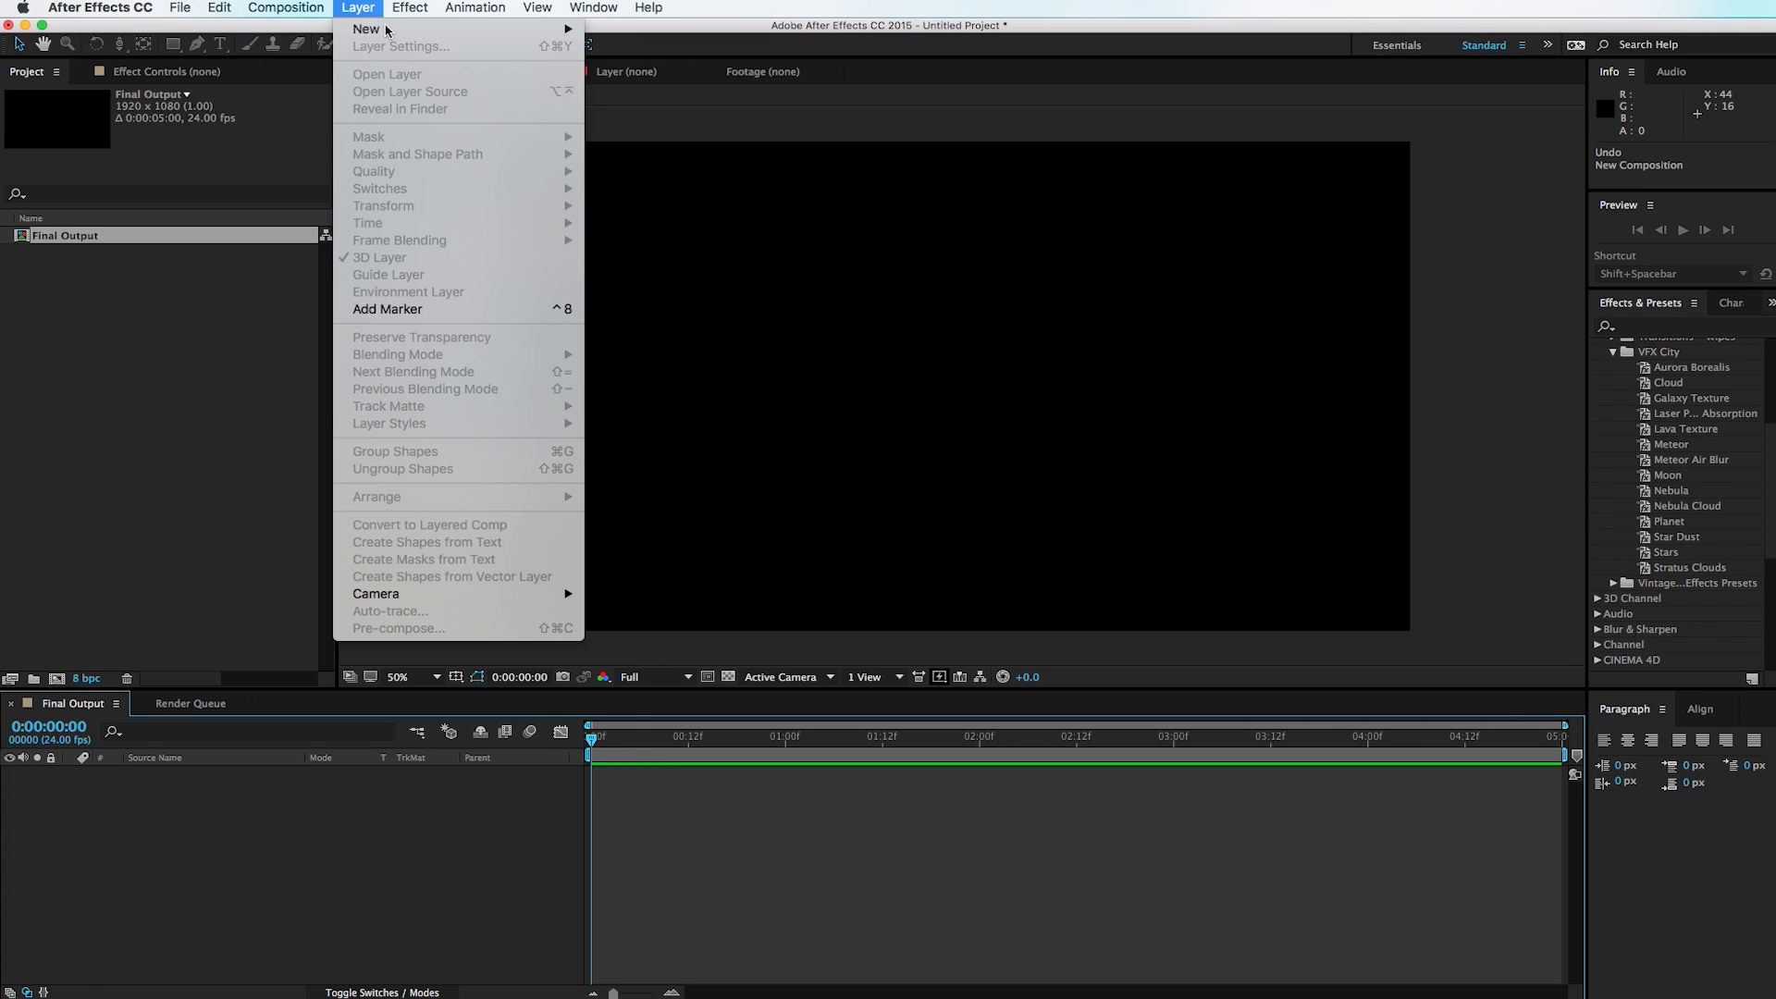
pyautogui.moveTo(525, 32)
pyautogui.click(662, 53)
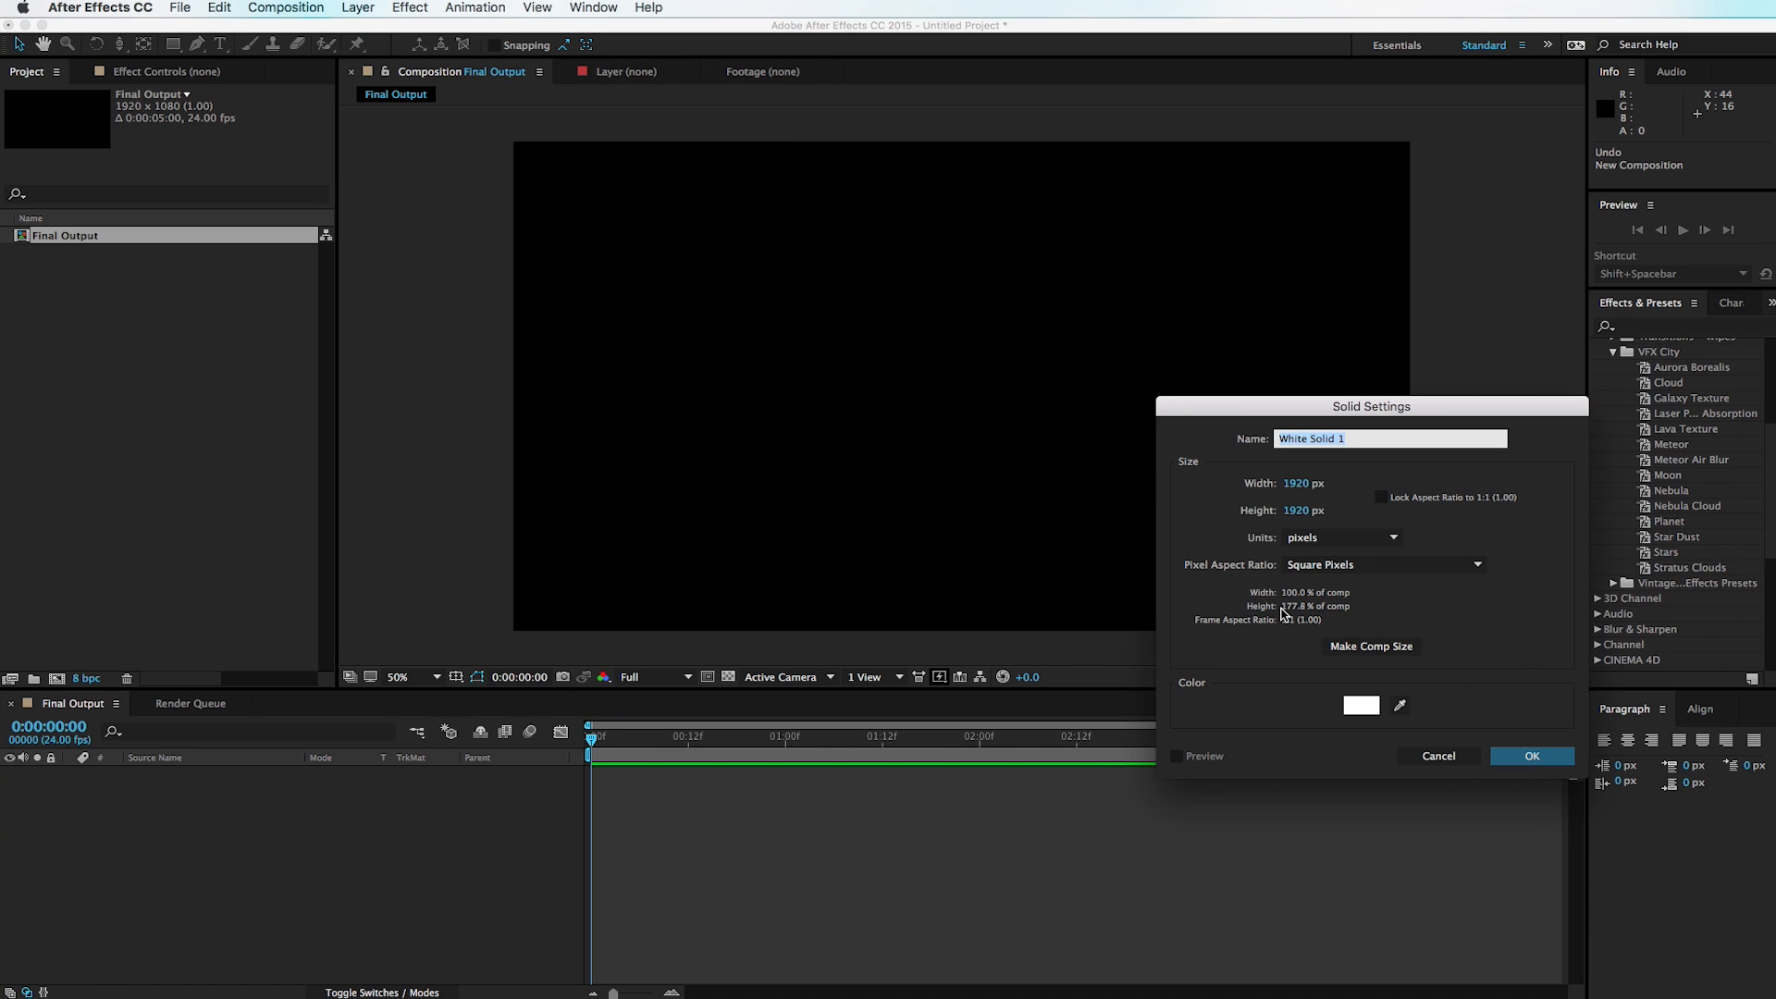
pyautogui.click(1359, 705)
pyautogui.moveTo(1201, 936); pyautogui.dragTo(1145, 998)
pyautogui.click(1558, 774)
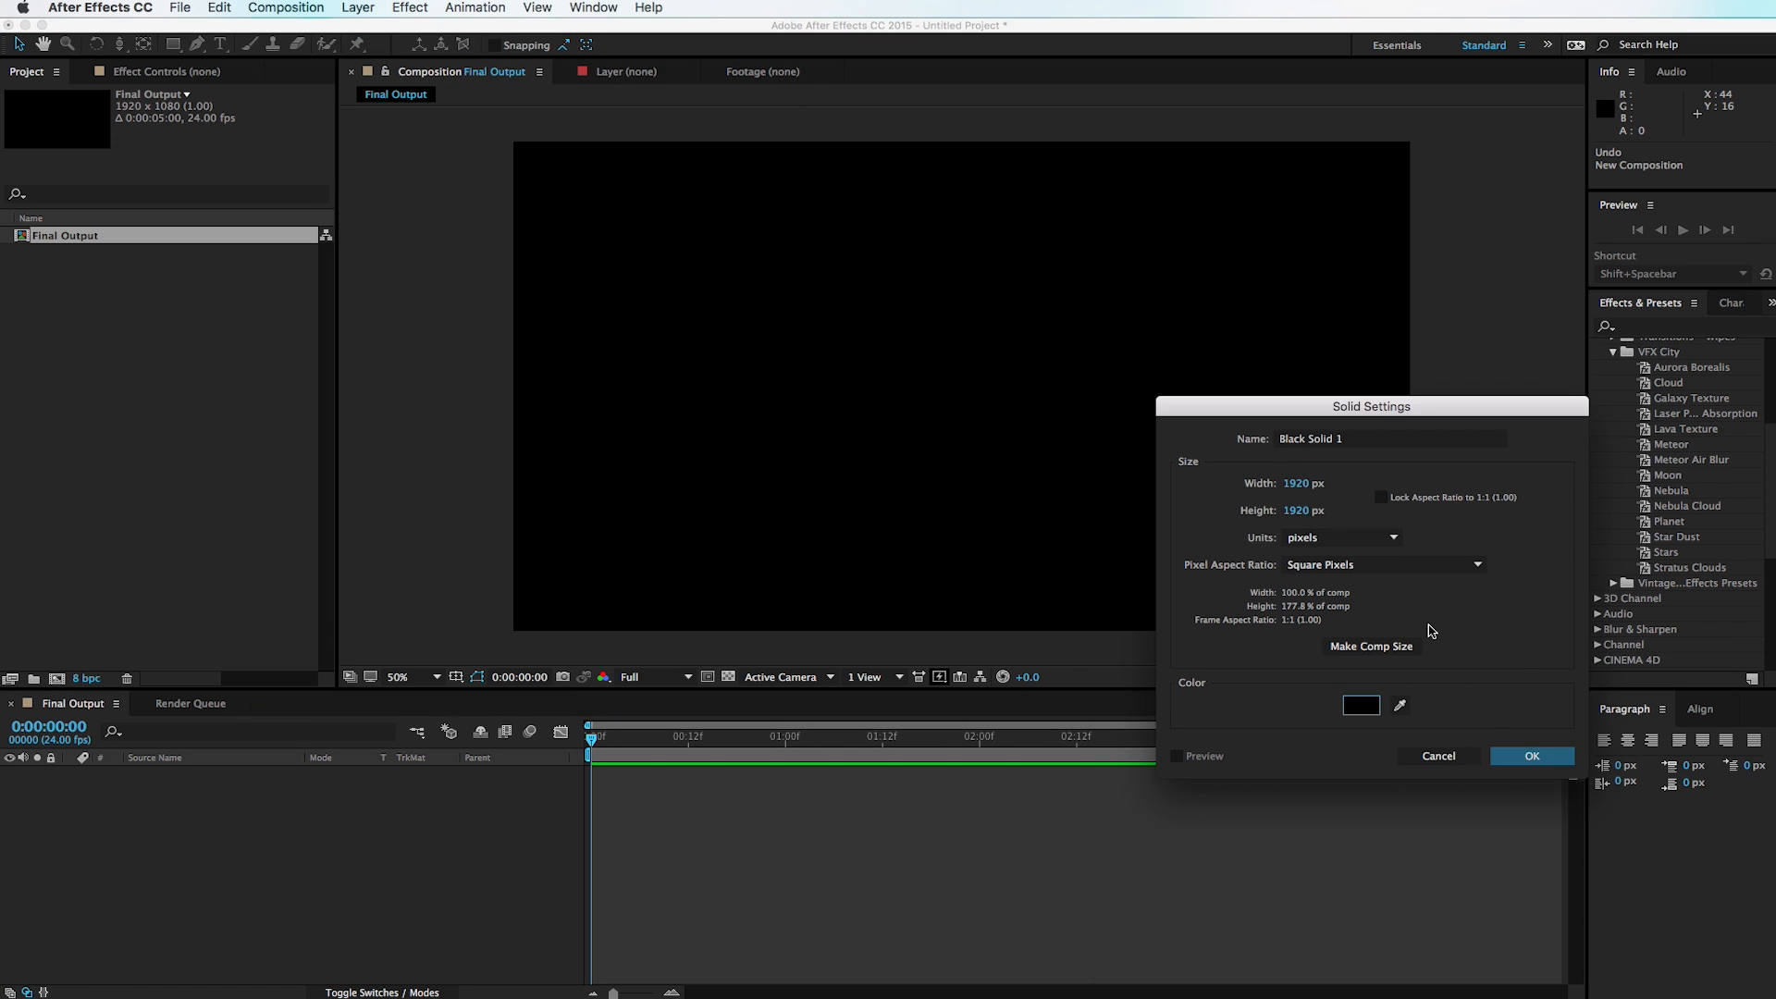
pyautogui.click(1372, 645)
pyautogui.click(1357, 440)
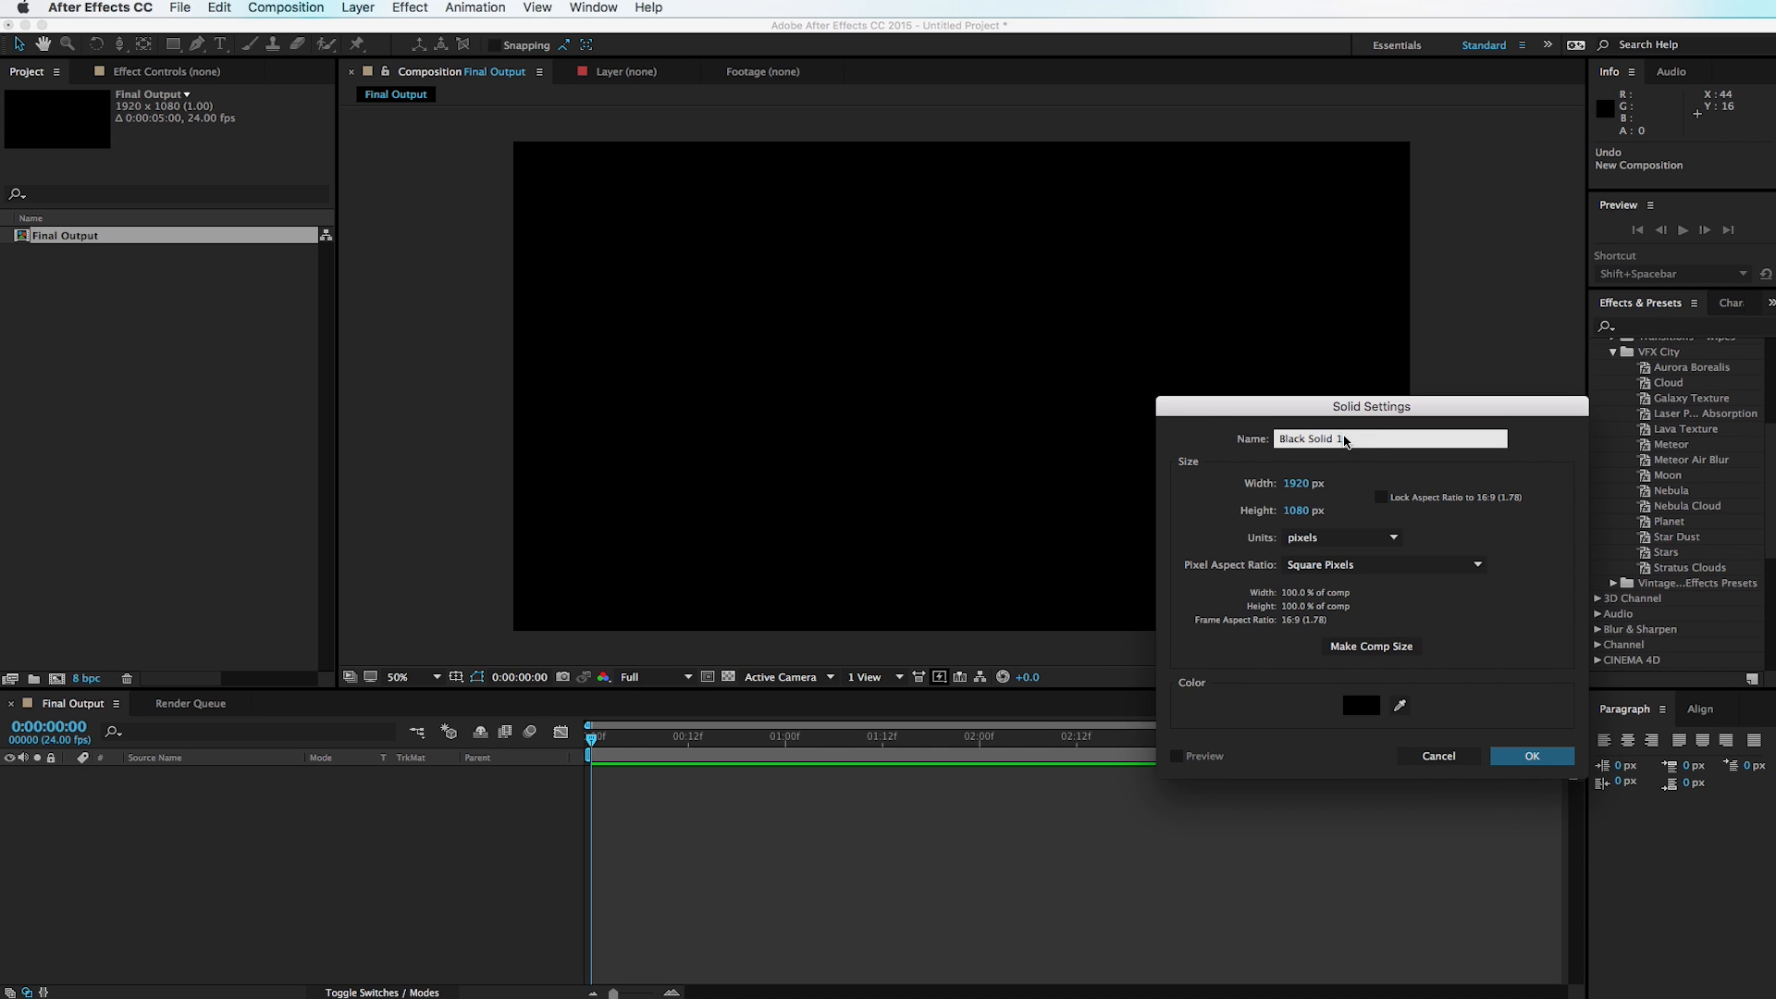
pyautogui.write('BG')
pyautogui.press('Return')
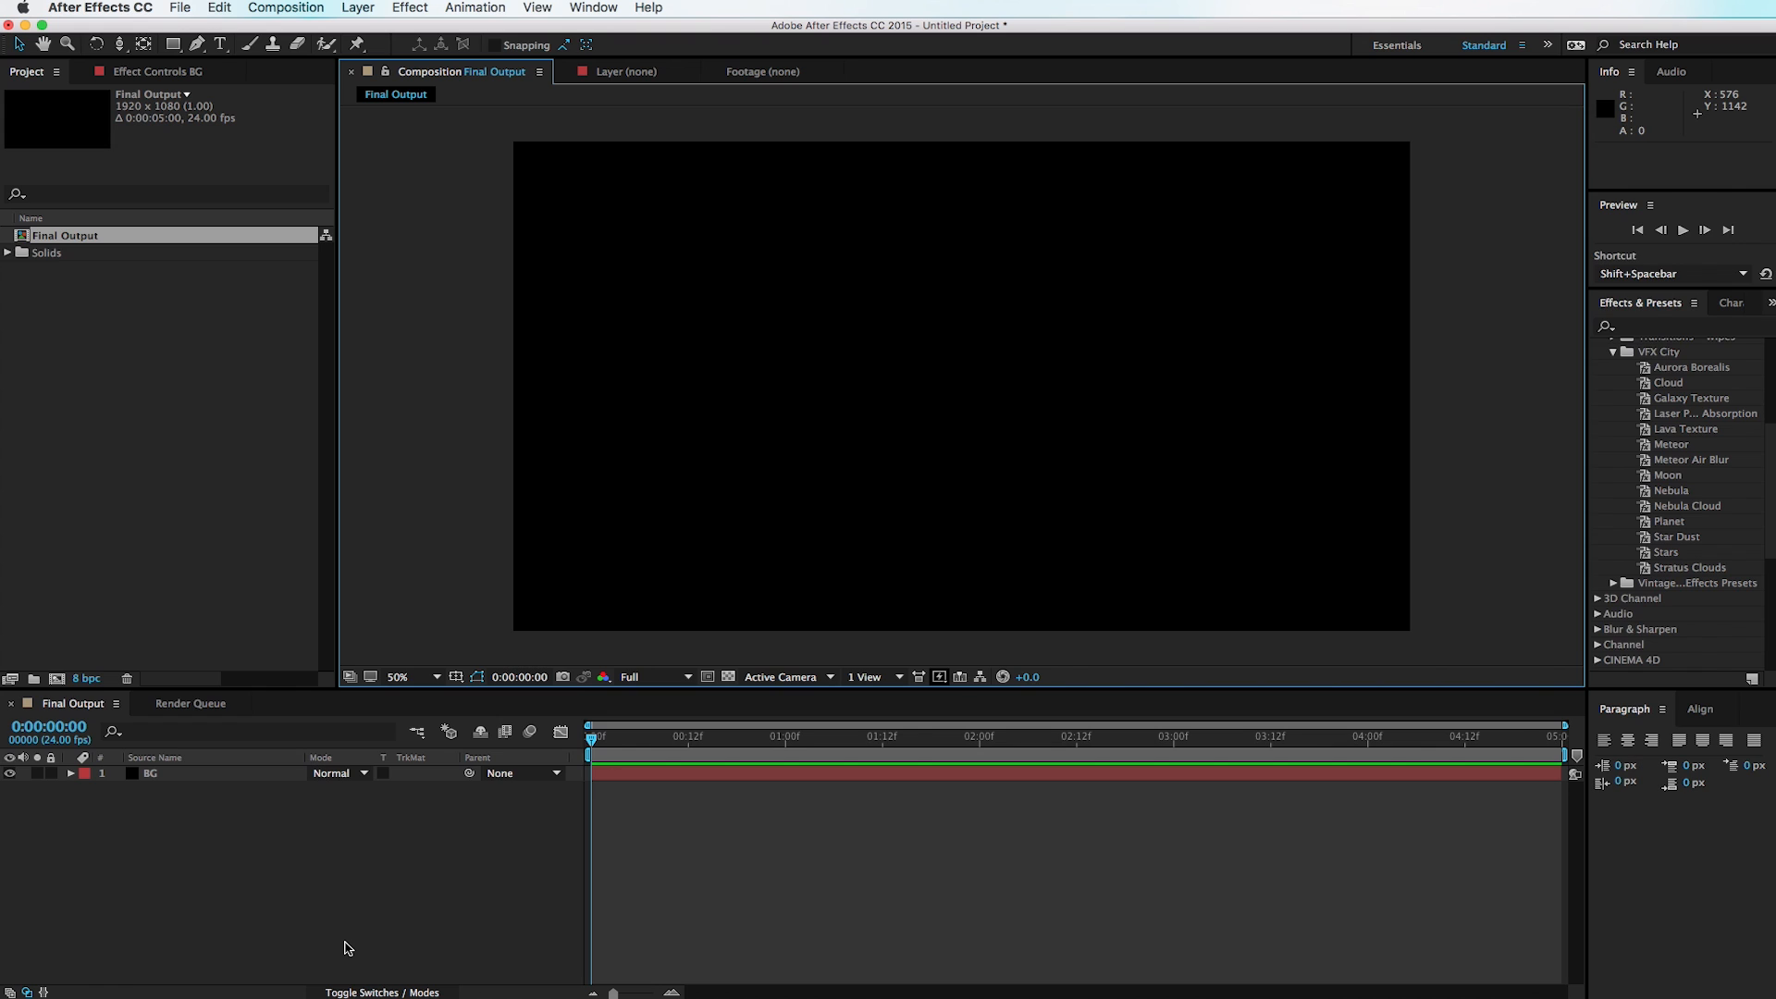
# Step: Create a white solid layer named Stars measuring 1920 × 1920 px
pyautogui.press('super+y')
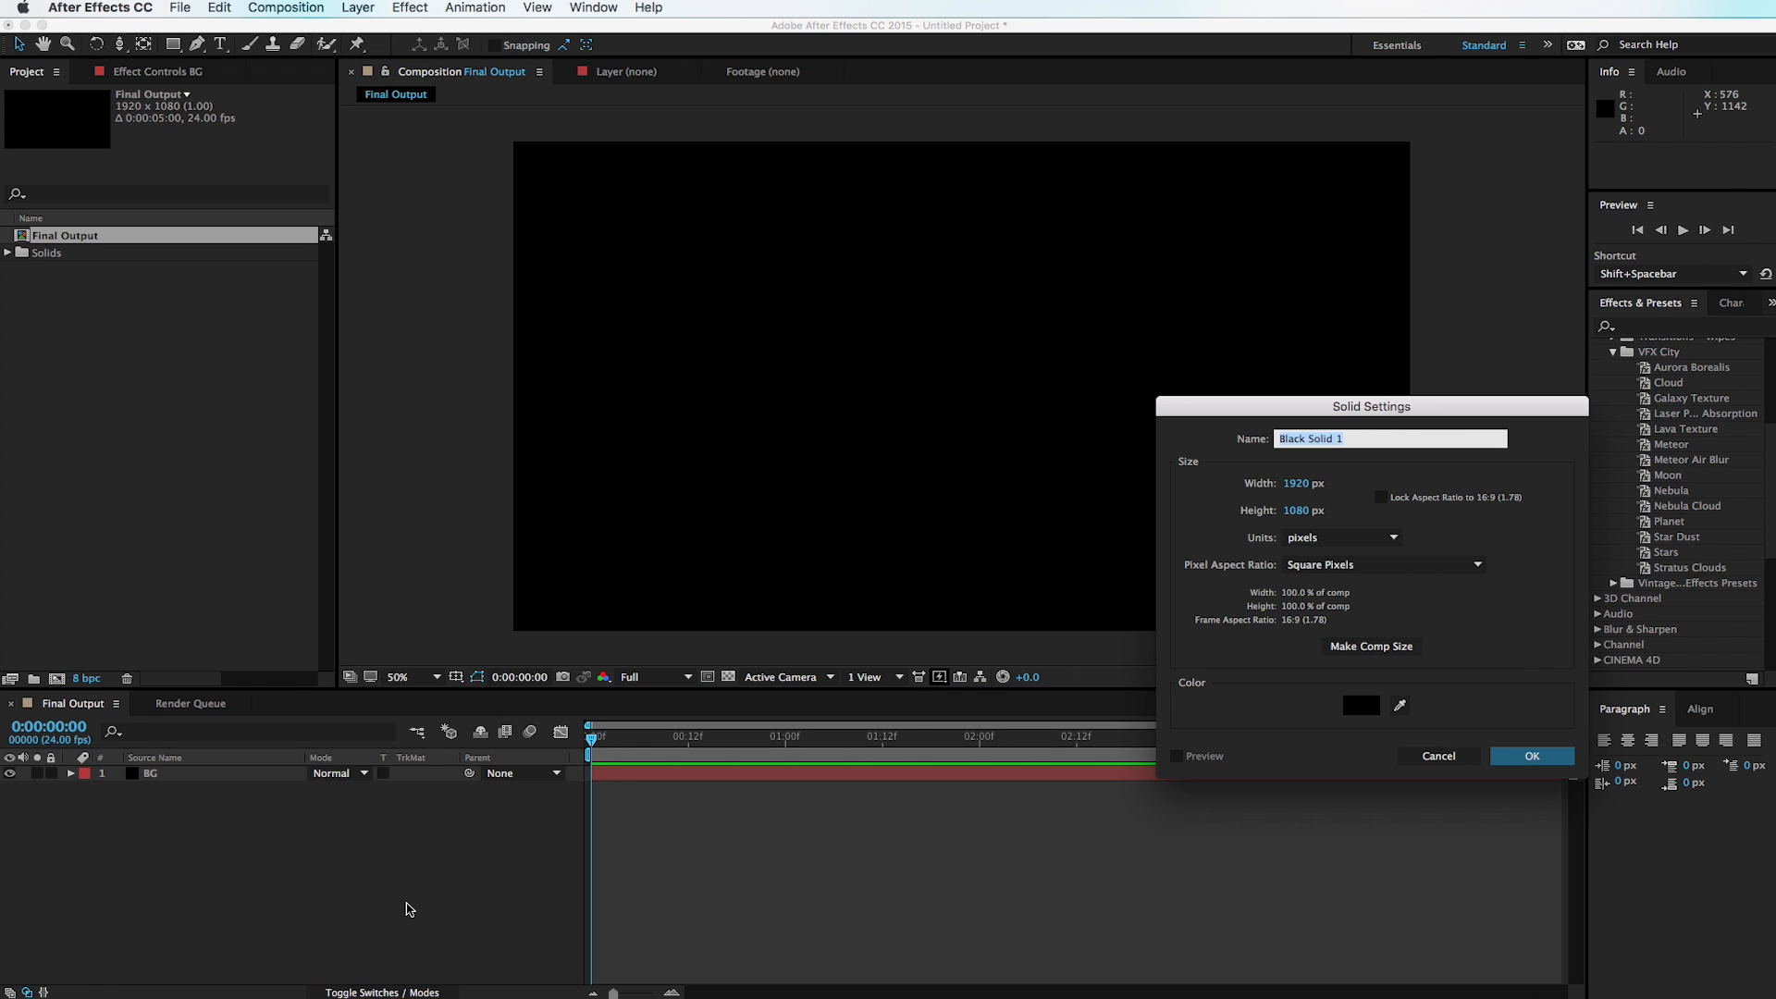
pyautogui.write('S')
pyautogui.press('Tab')
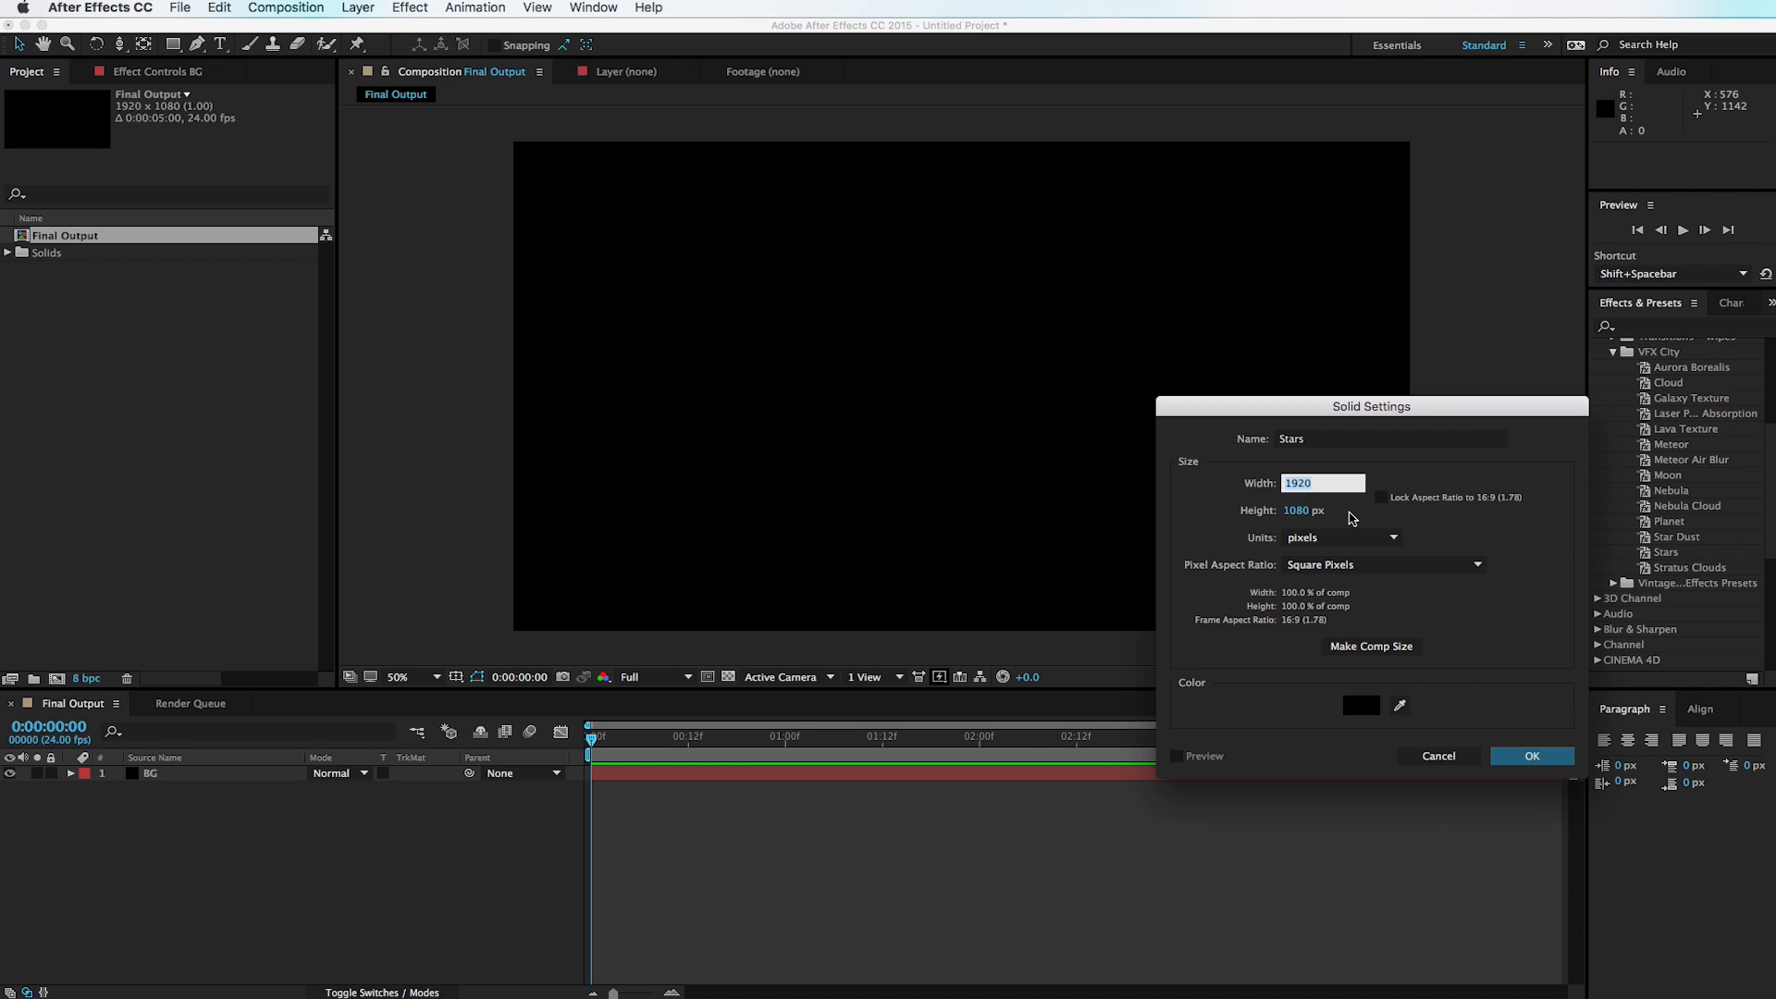
pyautogui.press('Tab')
pyautogui.write('1920')
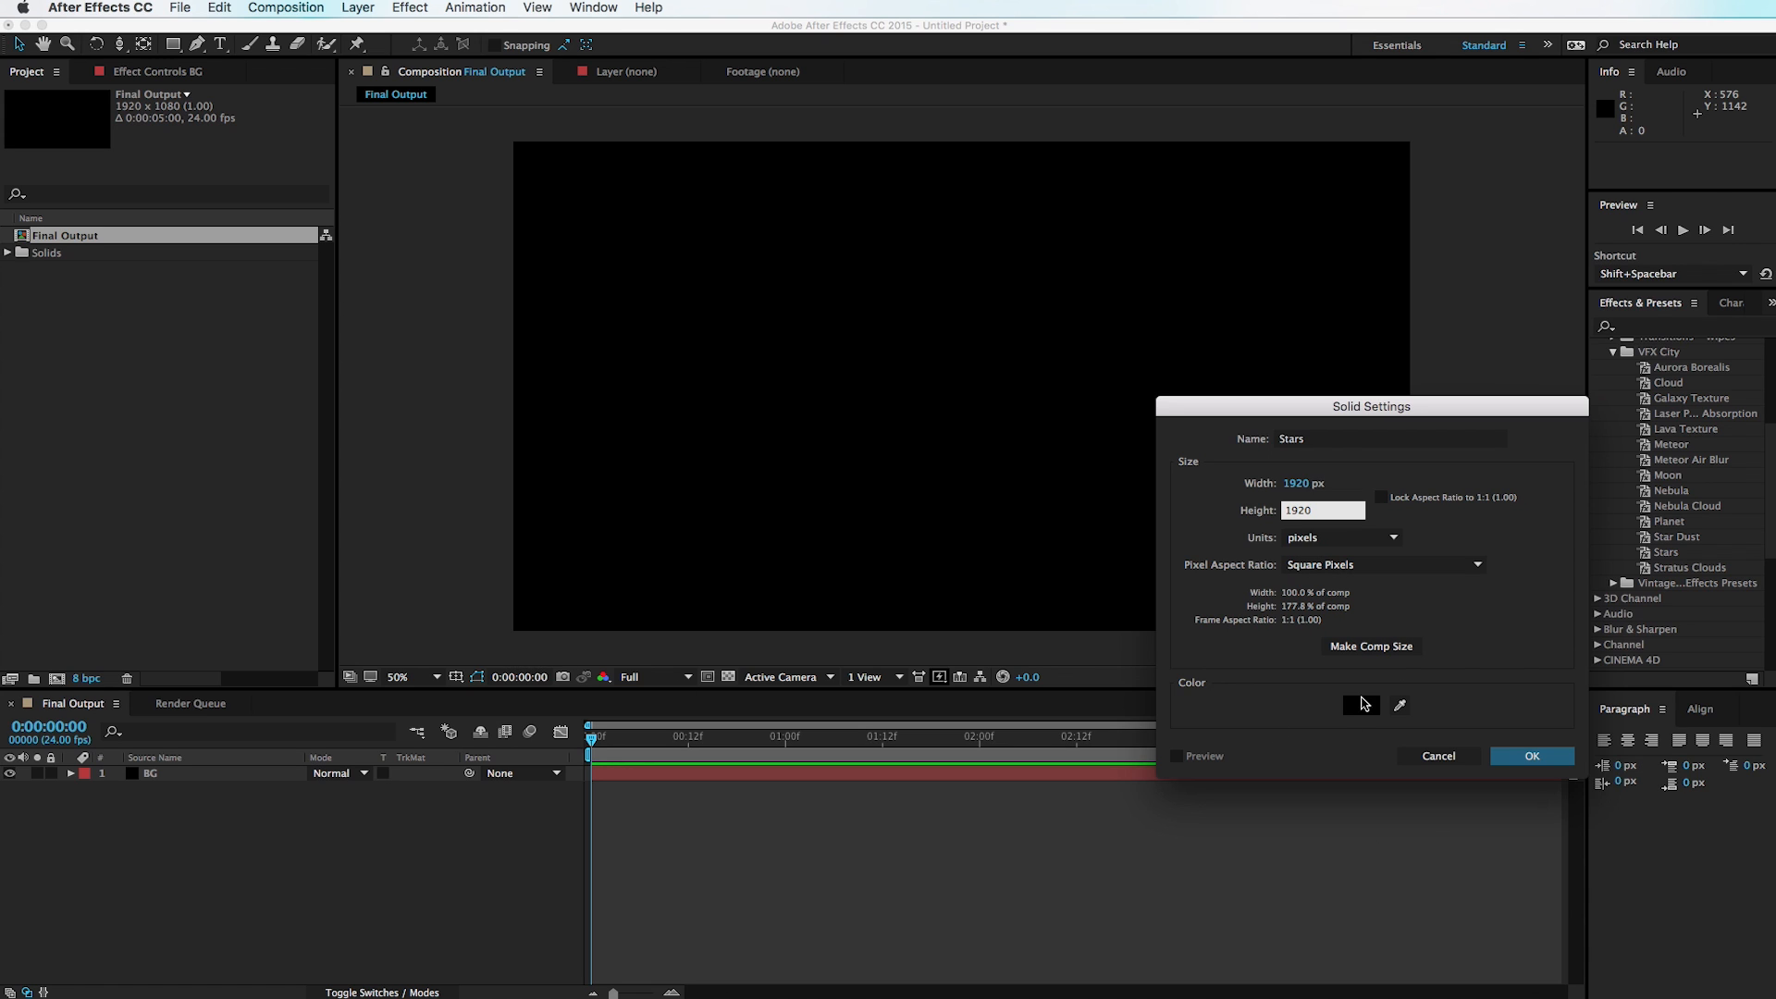
pyautogui.click(1361, 707)
pyautogui.moveTo(1252, 862); pyautogui.dragTo(1100, 736)
pyautogui.click(1550, 774)
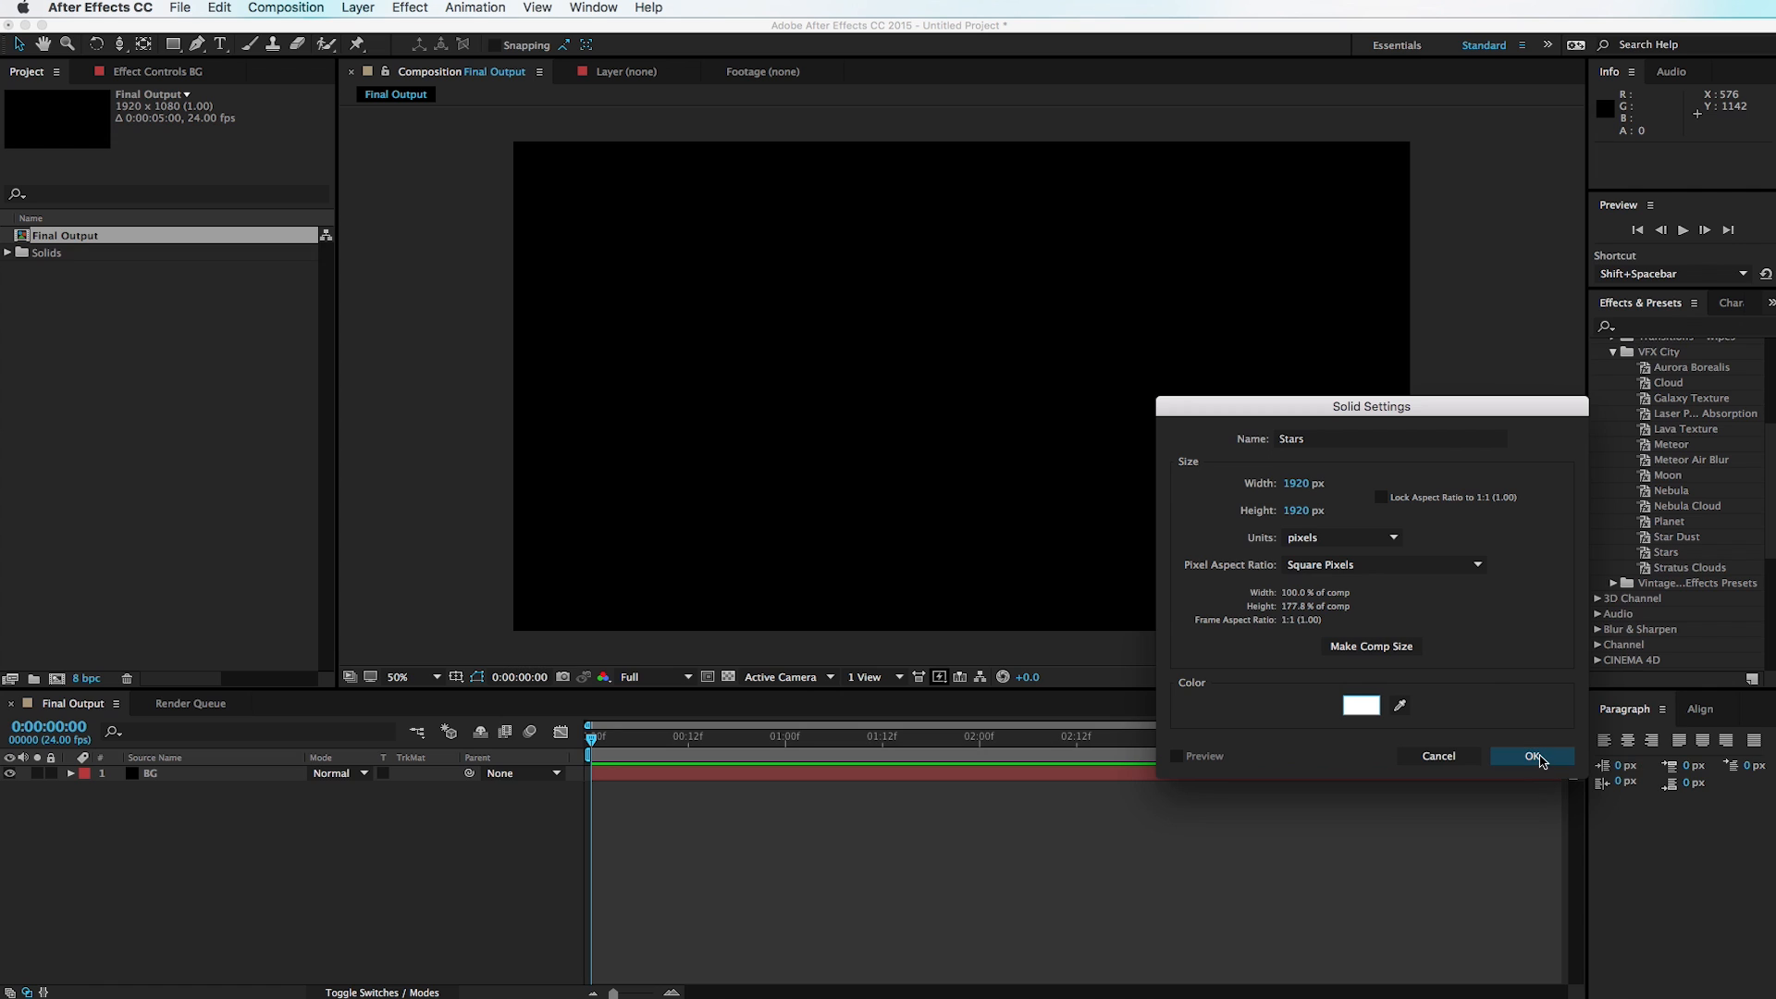
pyautogui.click(1533, 757)
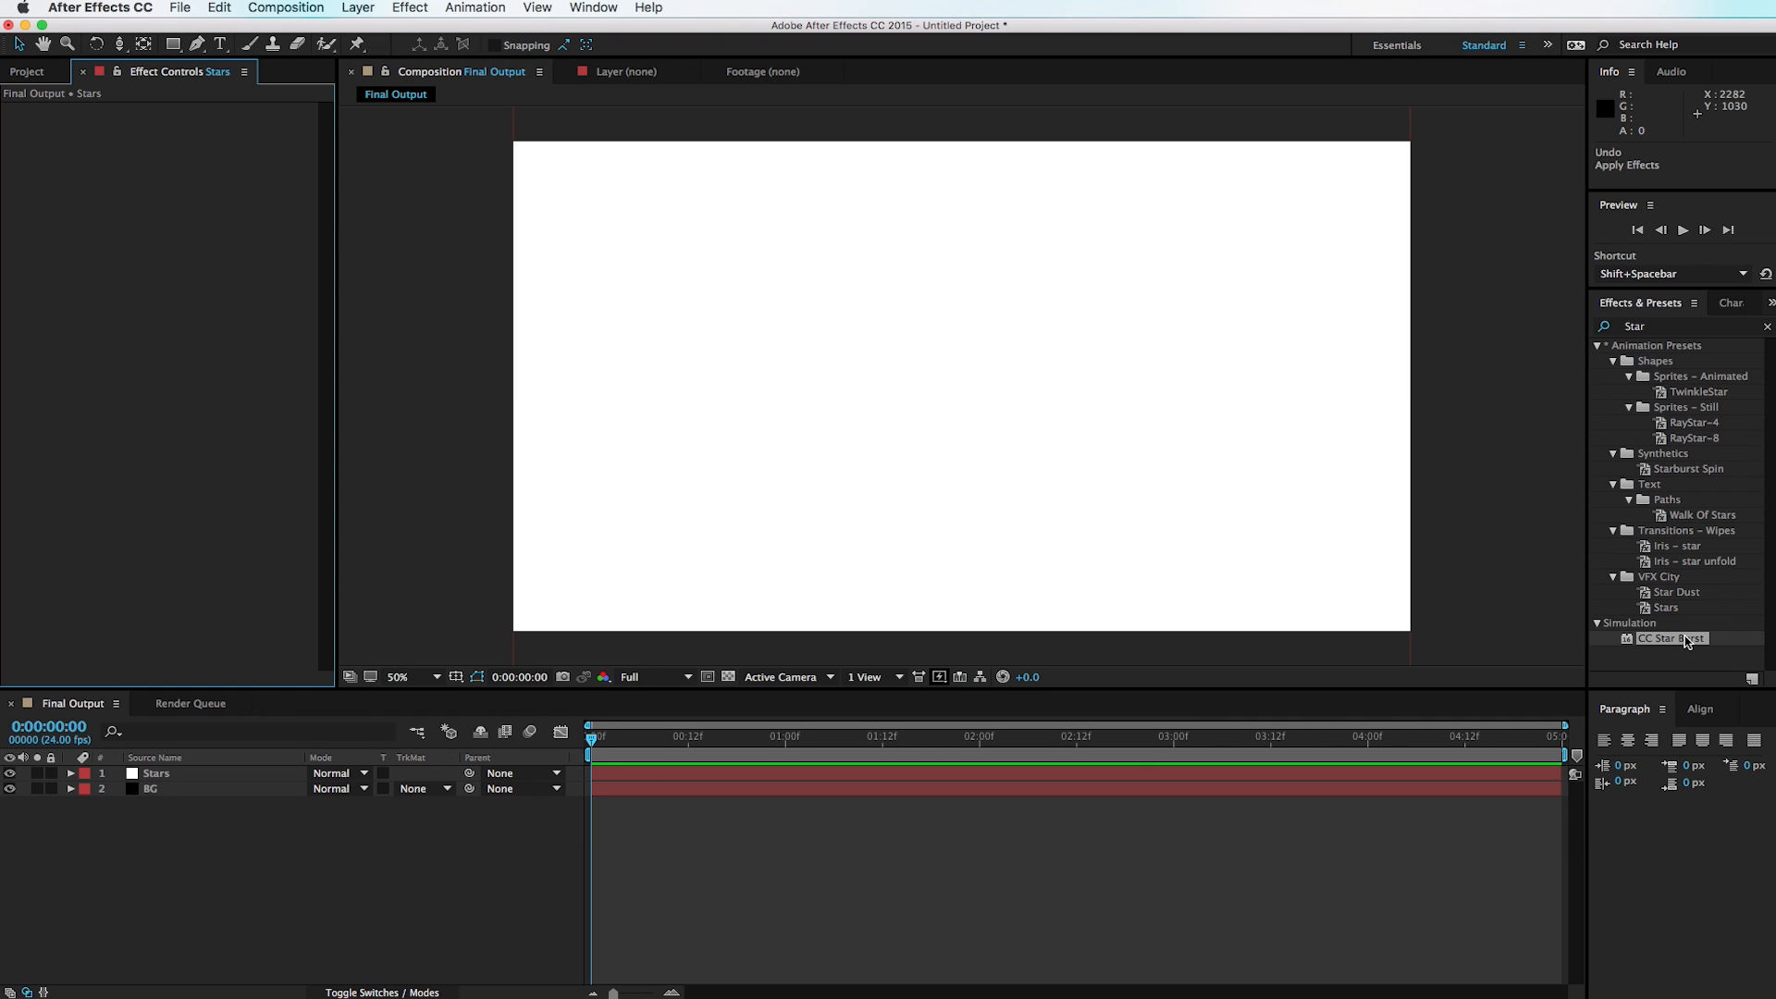
# Step: Apply the CC Star Burst effect to the Stars layer and set its Size to 20
pyautogui.moveTo(1685, 640); pyautogui.dragTo(1183, 559)
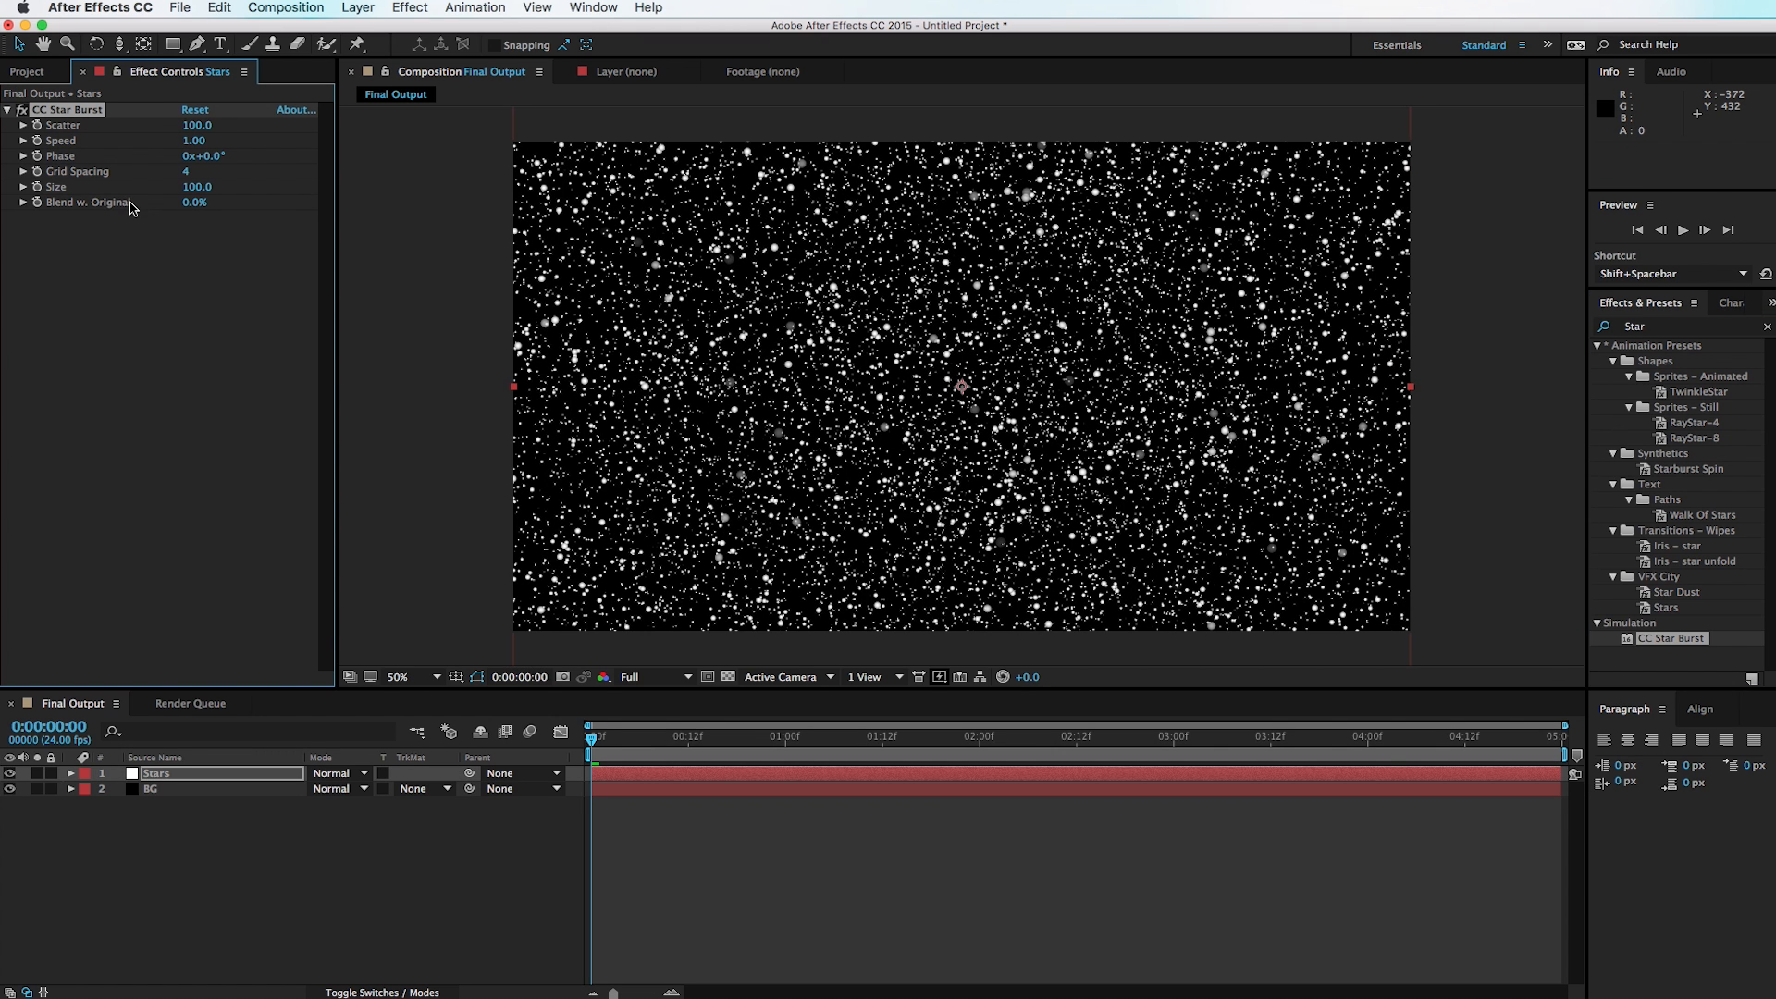
pyautogui.moveTo(195, 189); pyautogui.dragTo(140, 203)
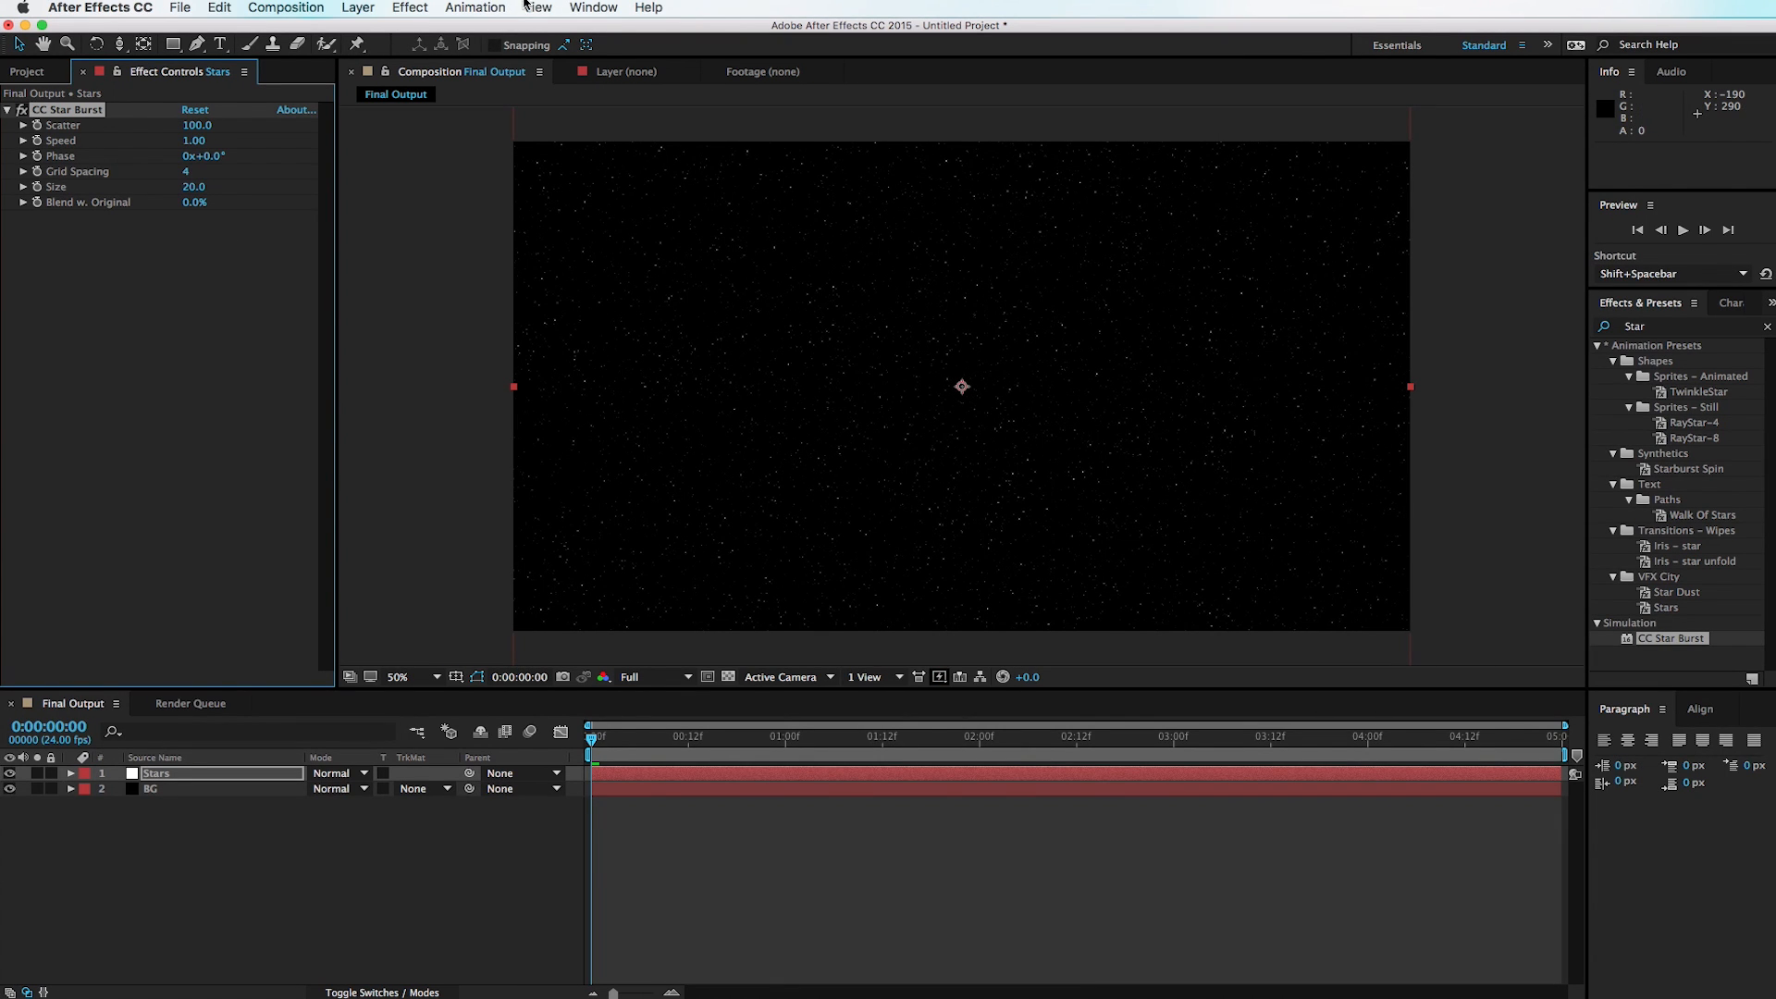
# Step: Examine the size and distribution of the small stars up close across the composition
pyautogui.scroll(2, 1022, 353)
pyautogui.press('h')
pyautogui.moveTo(1193, 415); pyautogui.dragTo(996, 648)
pyautogui.moveTo(1209, 532); pyautogui.dragTo(866, 351)
pyautogui.press('v')
pyautogui.scroll(-1, 866, 353)
pyautogui.press('h')
pyautogui.moveTo(740, 353); pyautogui.dragTo(1280, 83)
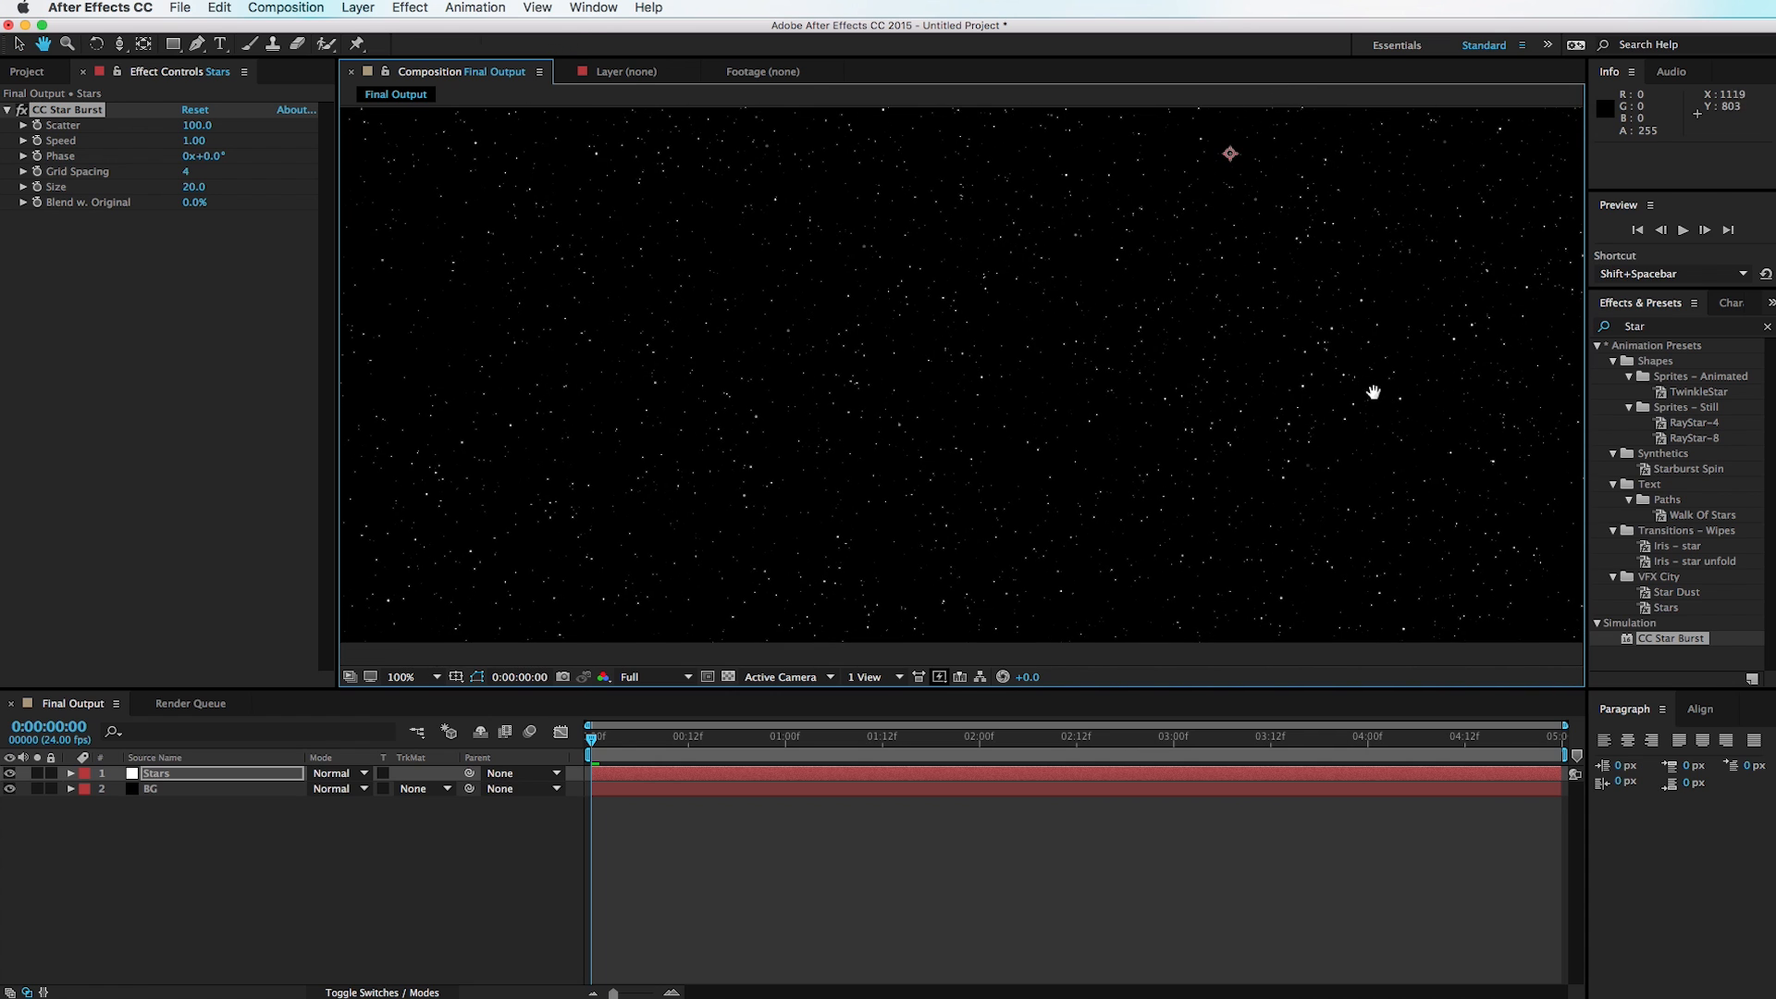
pyautogui.moveTo(1335, 386); pyautogui.dragTo(1182, 575)
pyautogui.scroll(-1, 1090, 412)
pyautogui.moveTo(1089, 413); pyautogui.dragTo(1096, 520)
pyautogui.press('v')
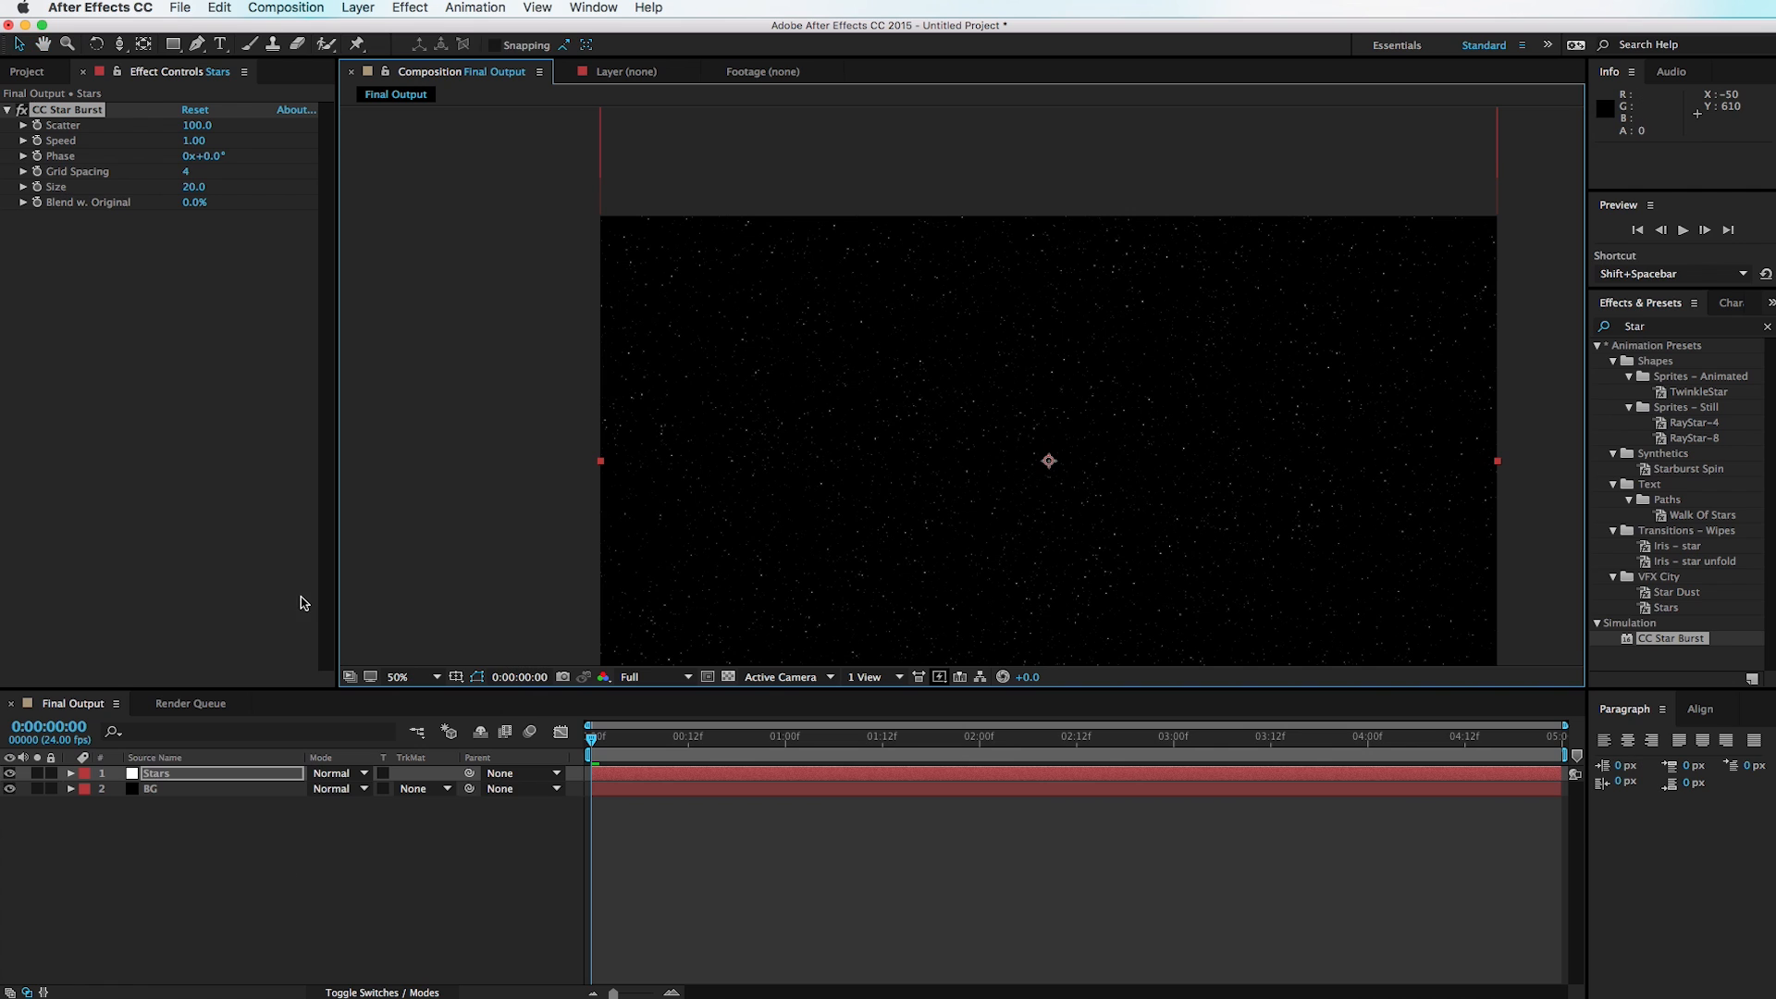
# Step: Set the CC Star Burst Speed to 0 and preview the composition to check the stars' motion
pyautogui.click(197, 141)
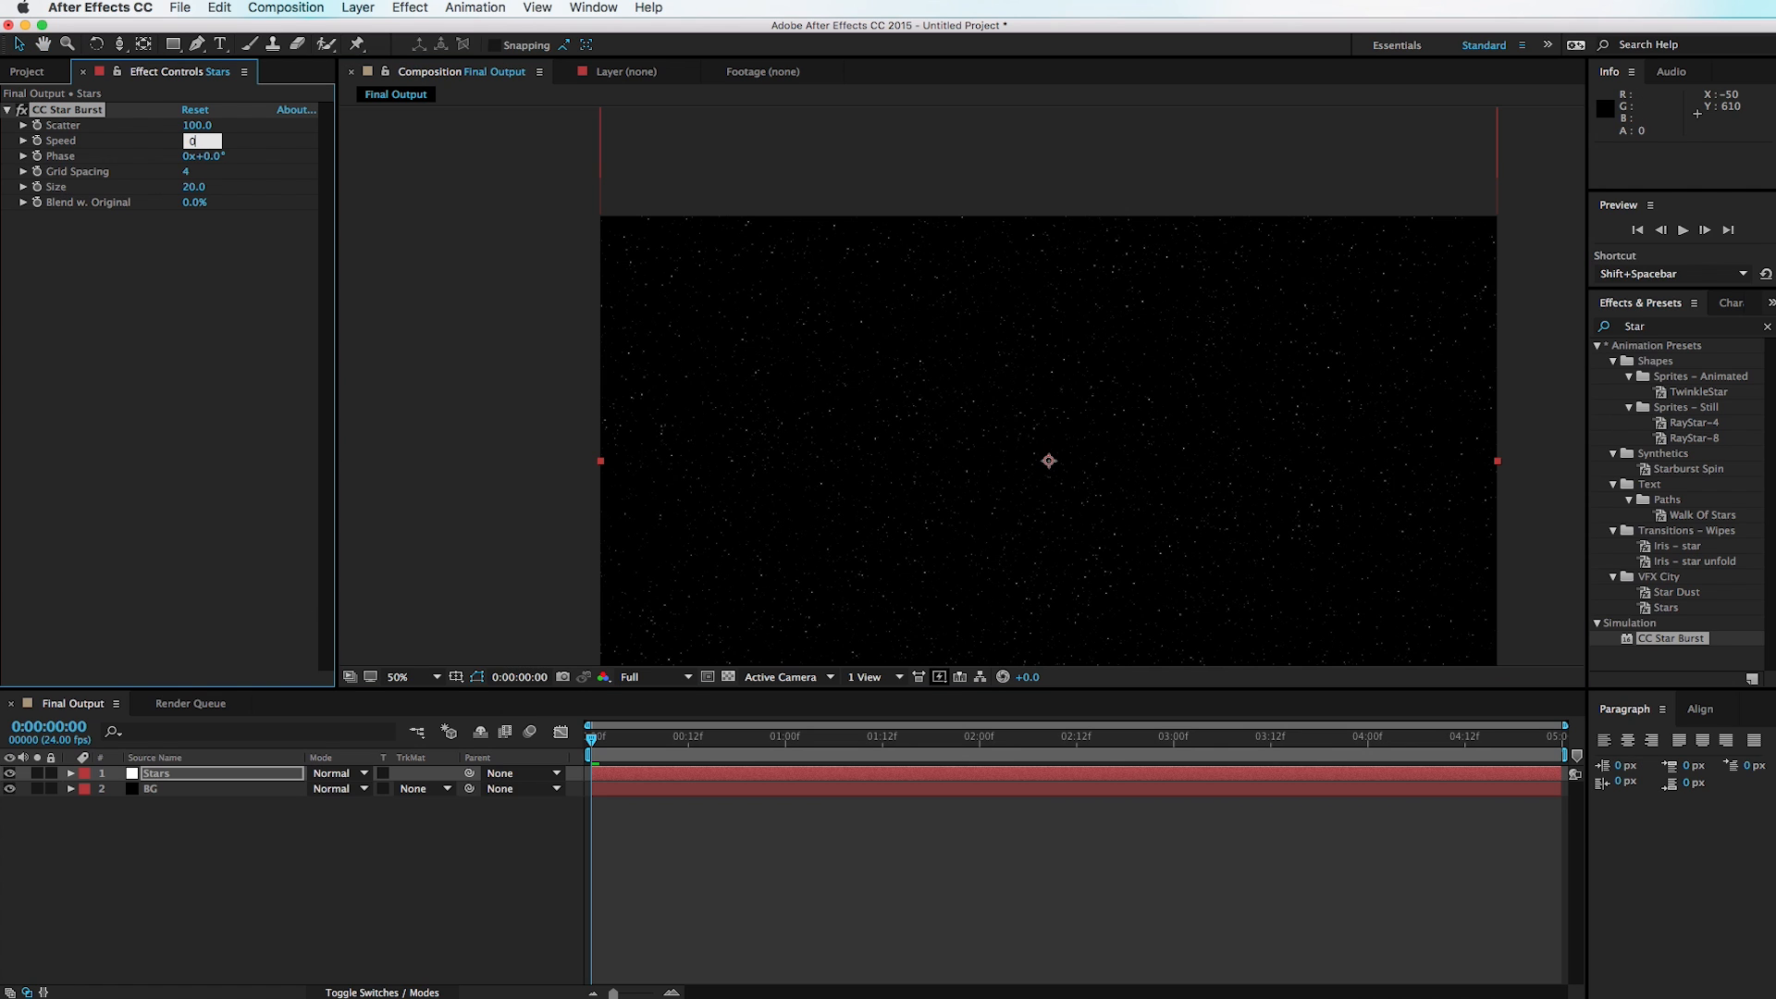
pyautogui.click(439, 283)
pyautogui.moveTo(746, 488); pyautogui.dragTo(681, 405)
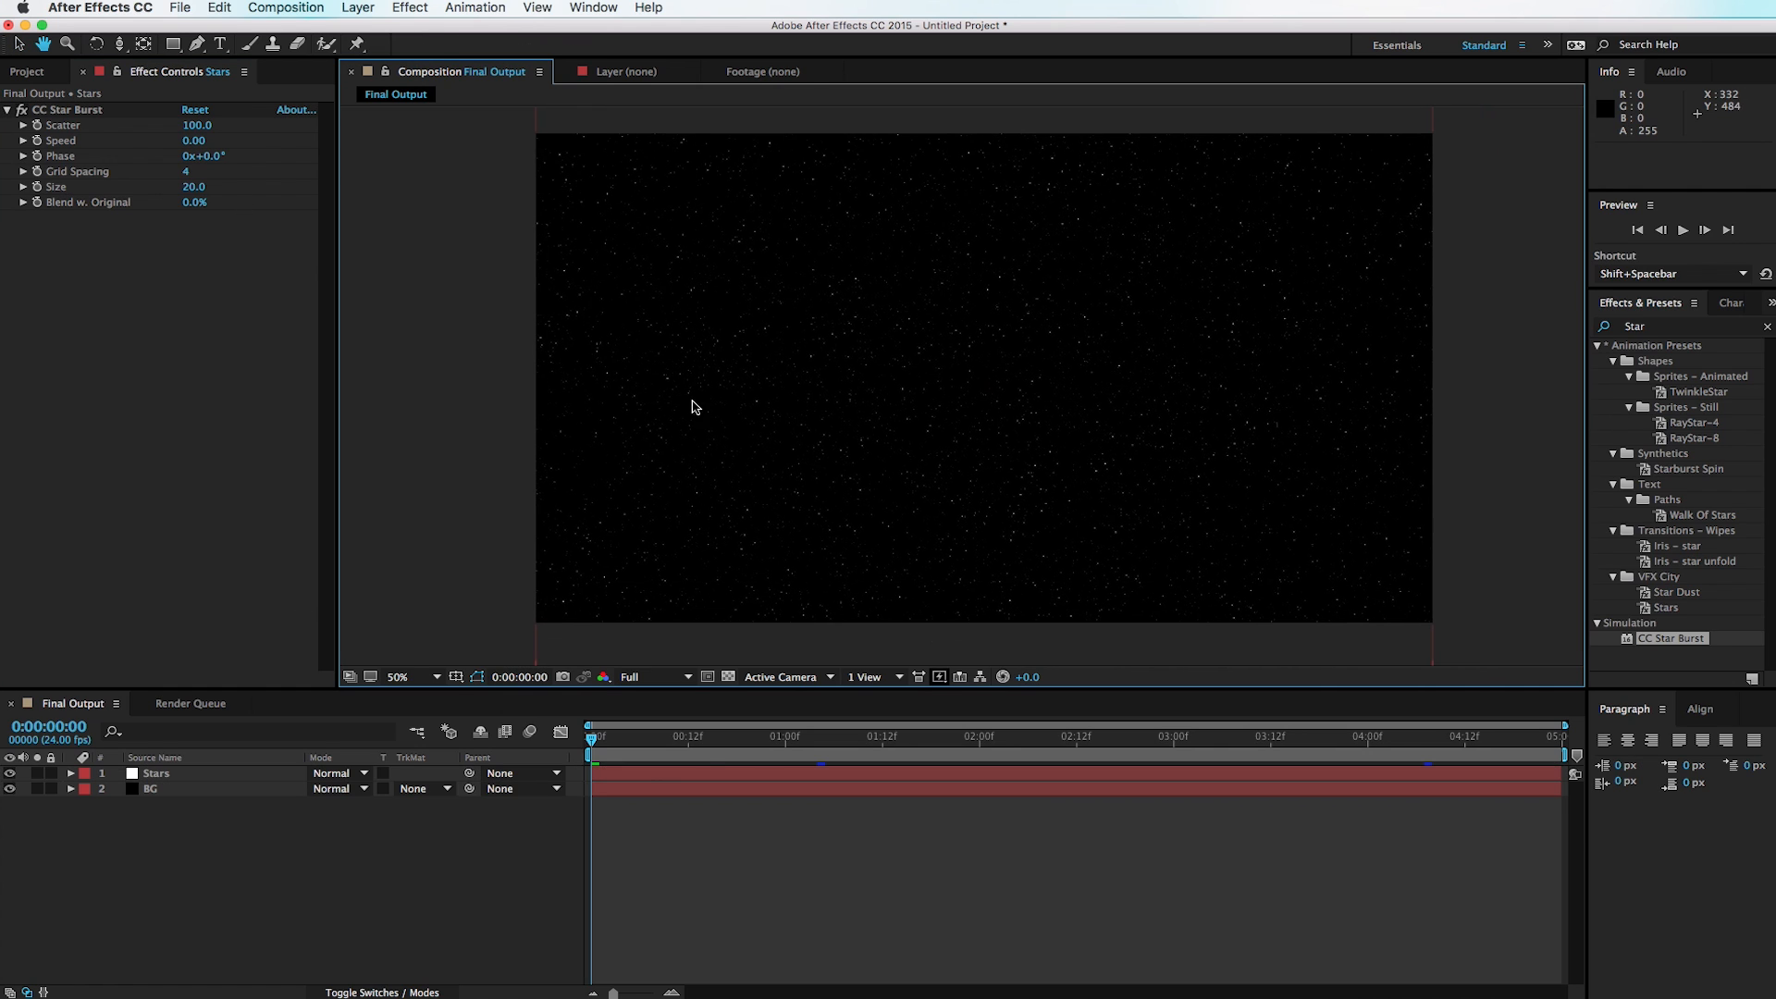
pyautogui.press('space')
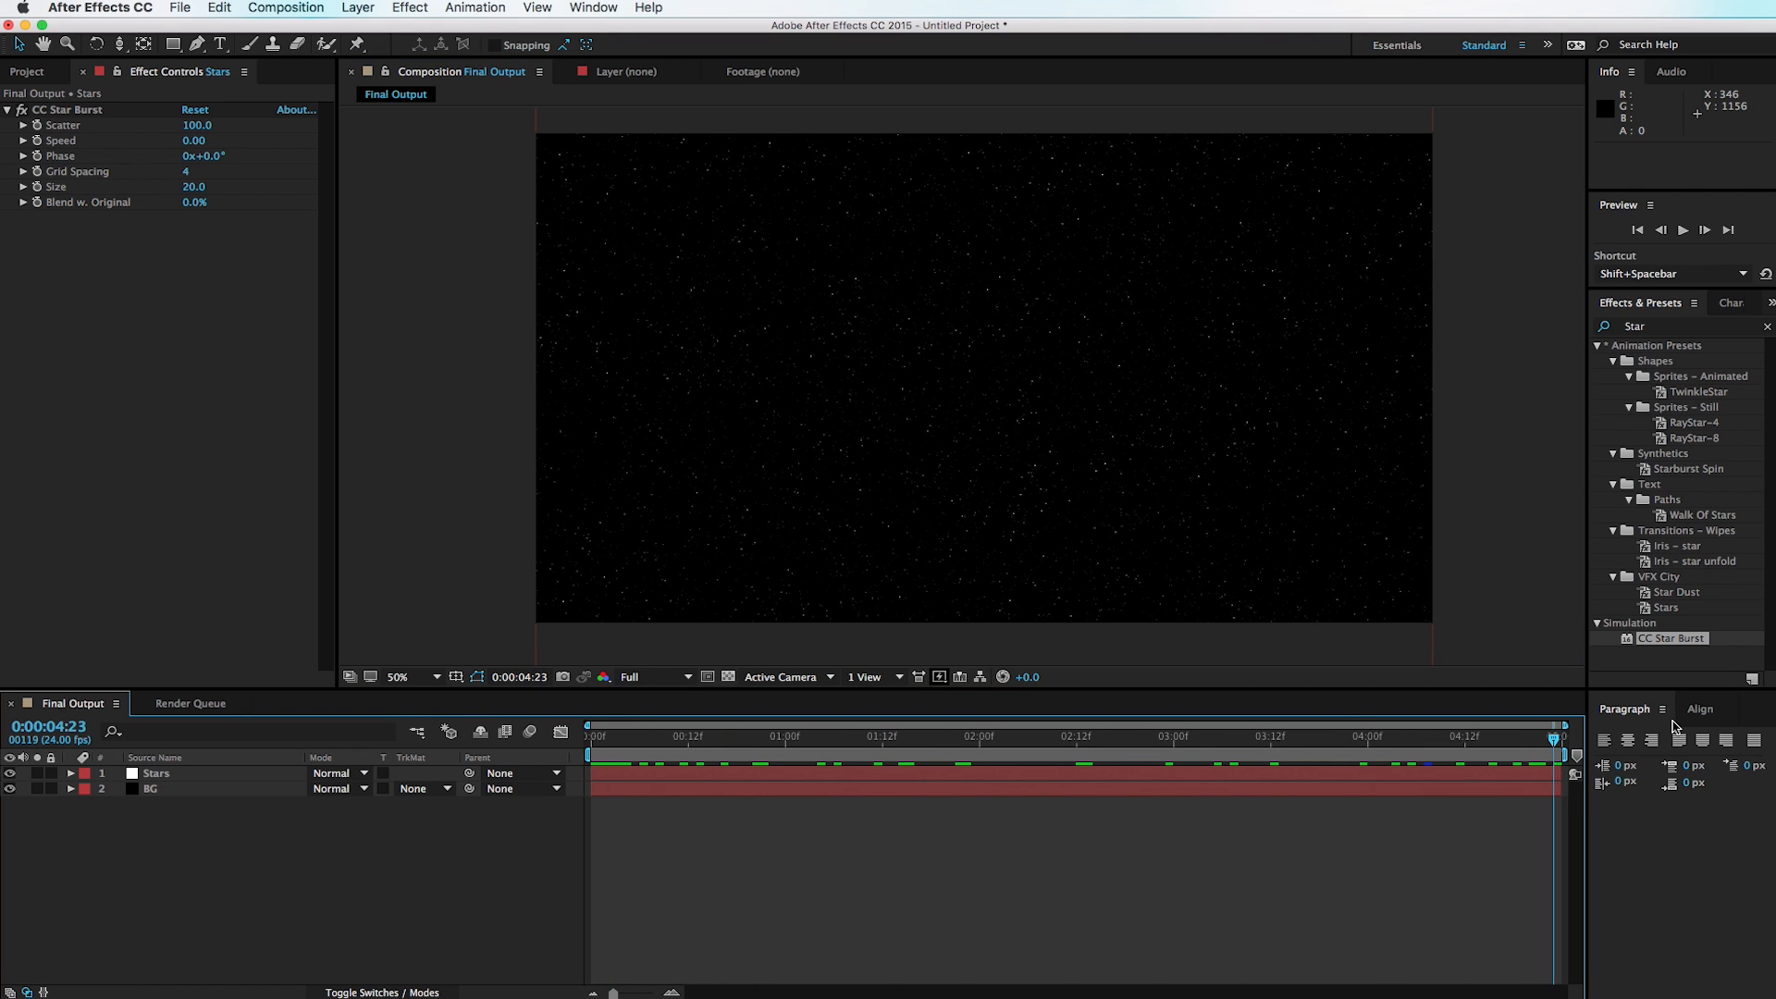
pyautogui.moveTo(711, 720); pyautogui.dragTo(632, 721)
pyautogui.moveTo(452, 473)
pyautogui.mouseDown()
pyautogui.moveTo(452, 436)
pyautogui.moveTo(457, 464)
pyautogui.mouseUp()
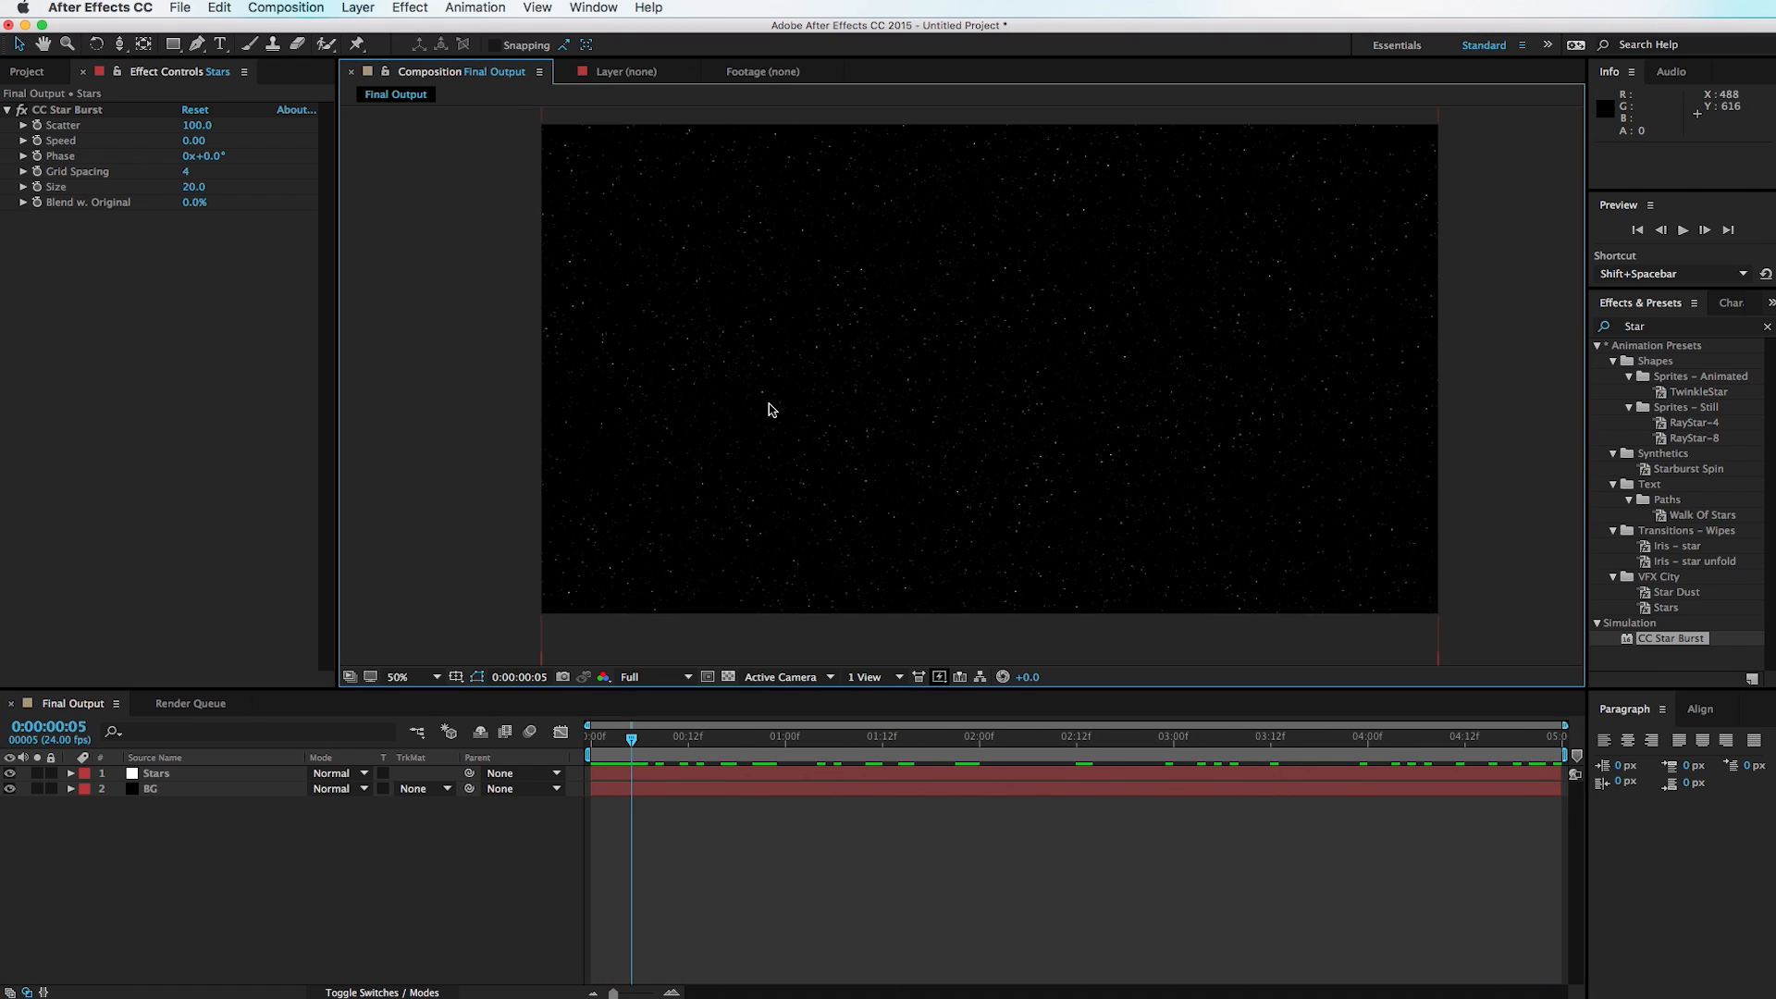
# Step: Find the Glow effect and apply it to the Stars layer
pyautogui.press('.')
pyautogui.press('space')
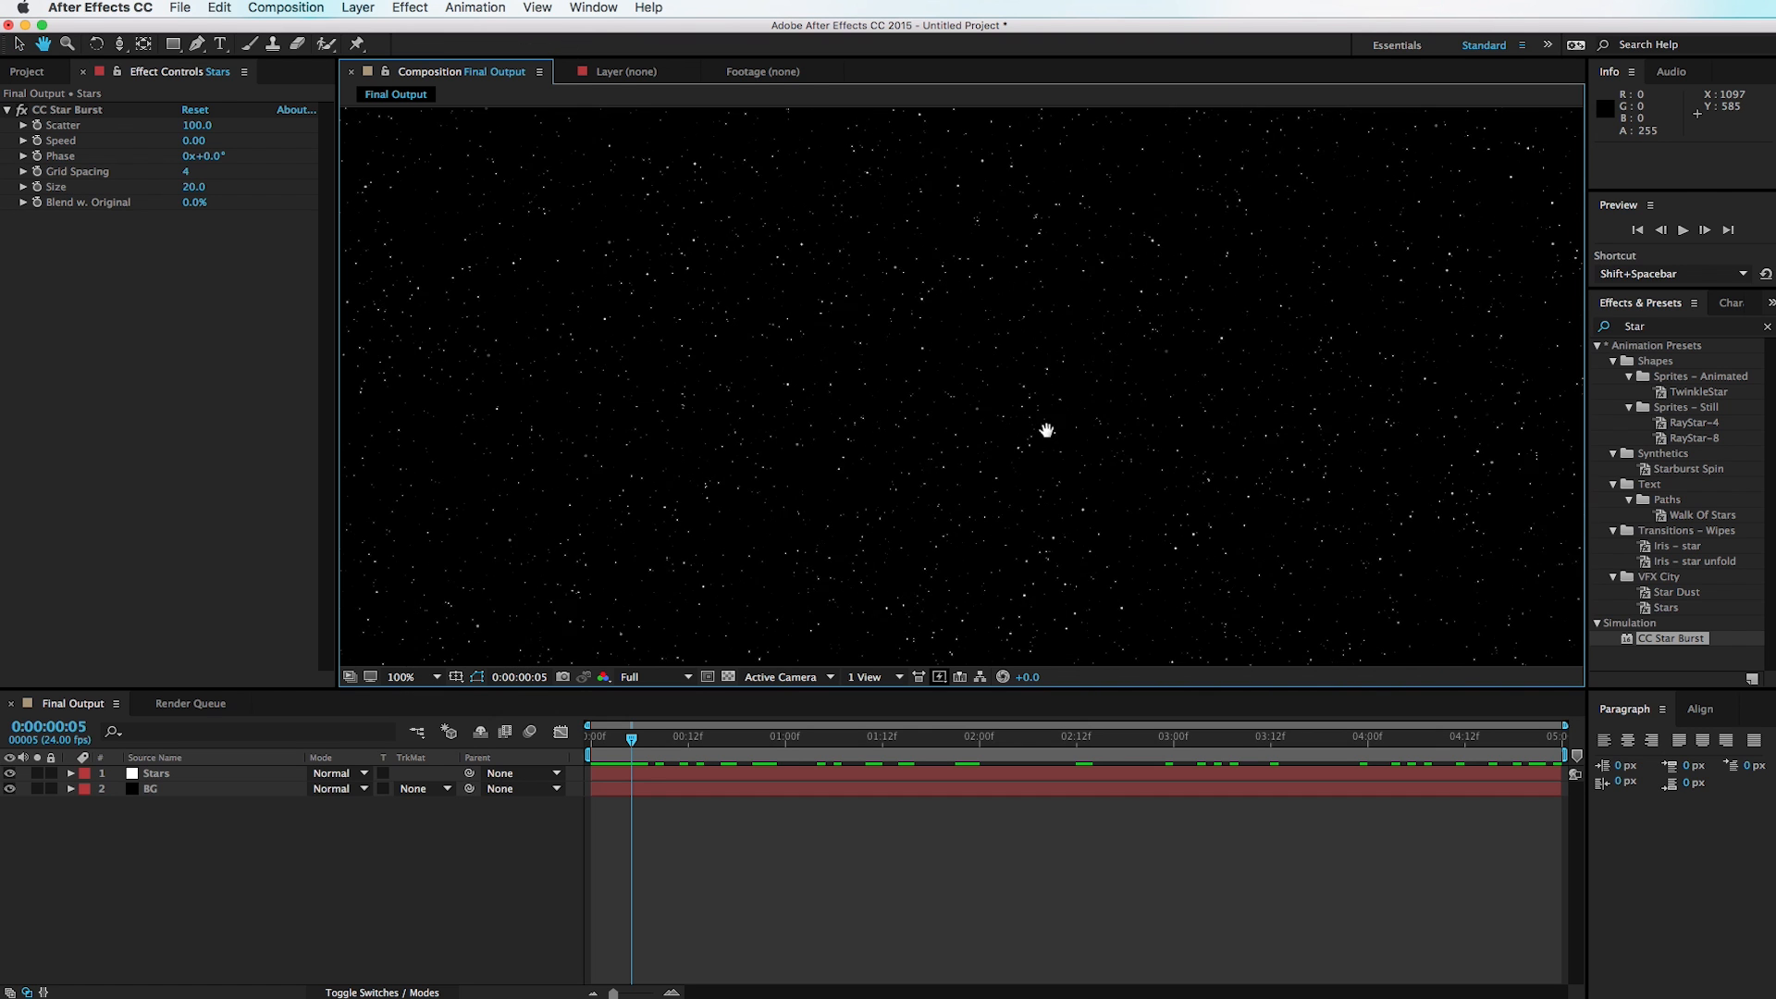
pyautogui.press('.')
pyautogui.moveTo(881, 363); pyautogui.dragTo(970, 401)
pyautogui.click(1765, 325)
pyautogui.write('glow')
pyautogui.moveTo(1664, 408); pyautogui.dragTo(952, 433)
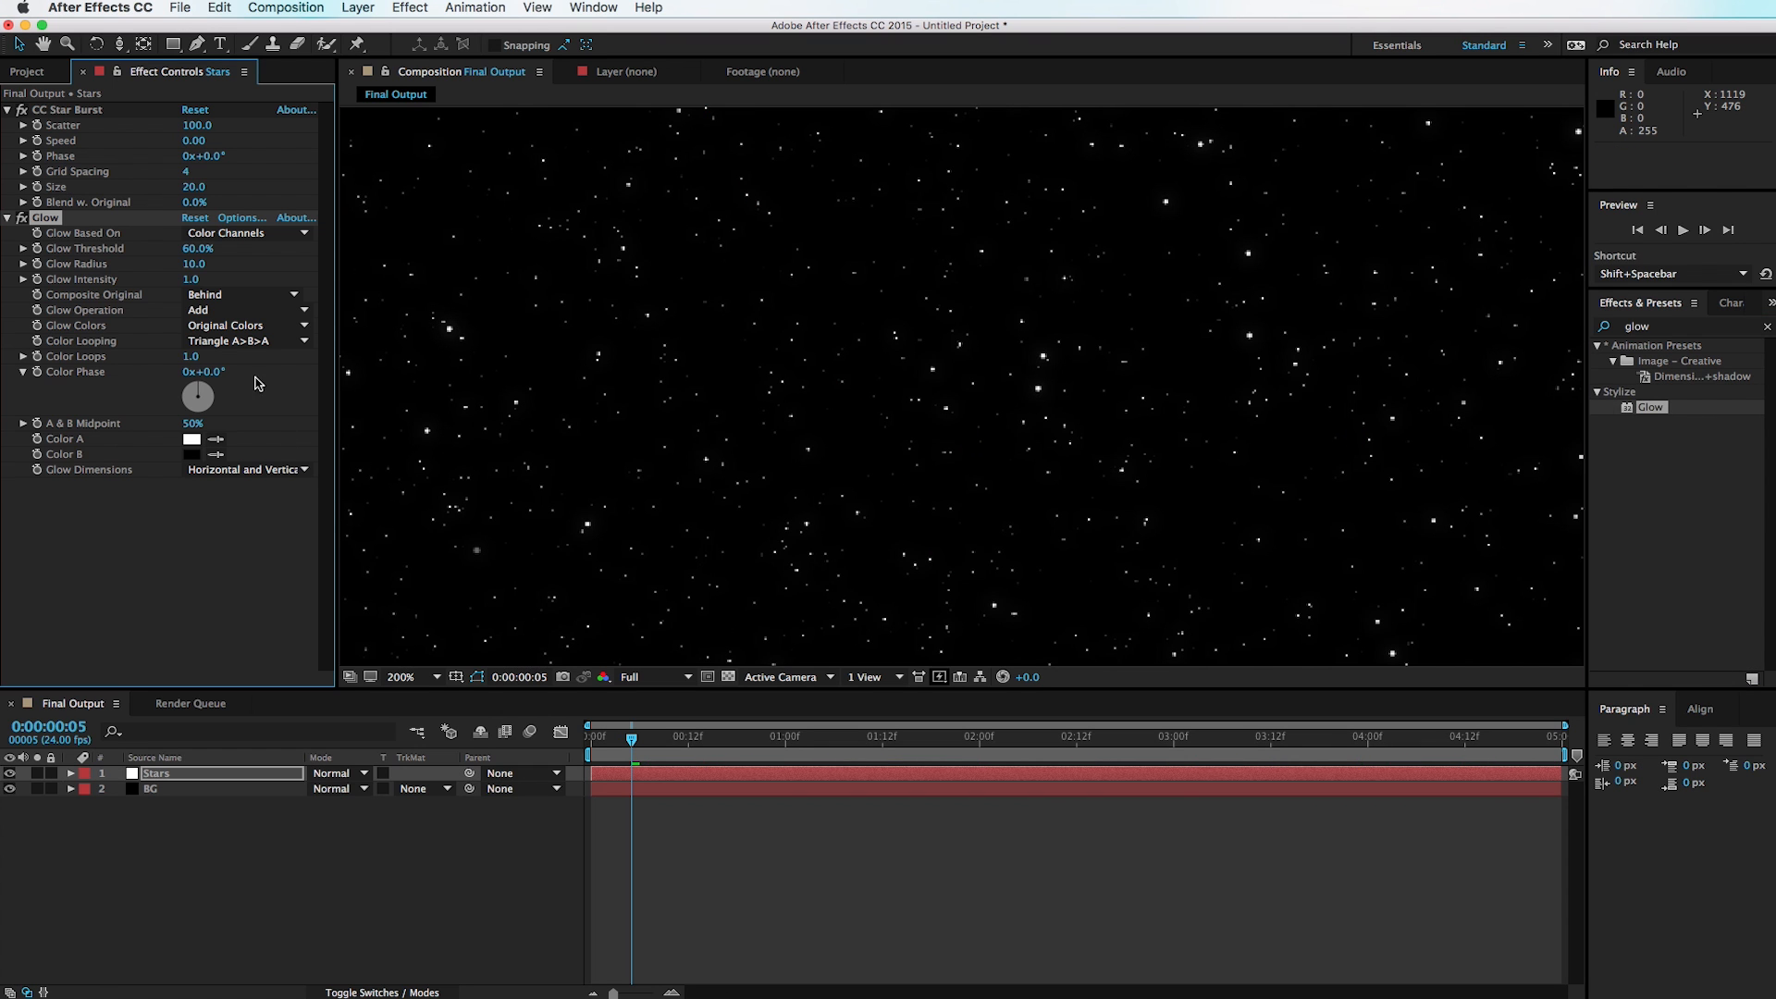
# Step: Switch Glow Colors to A & B Colors and set Color A to red
pyautogui.click(237, 333)
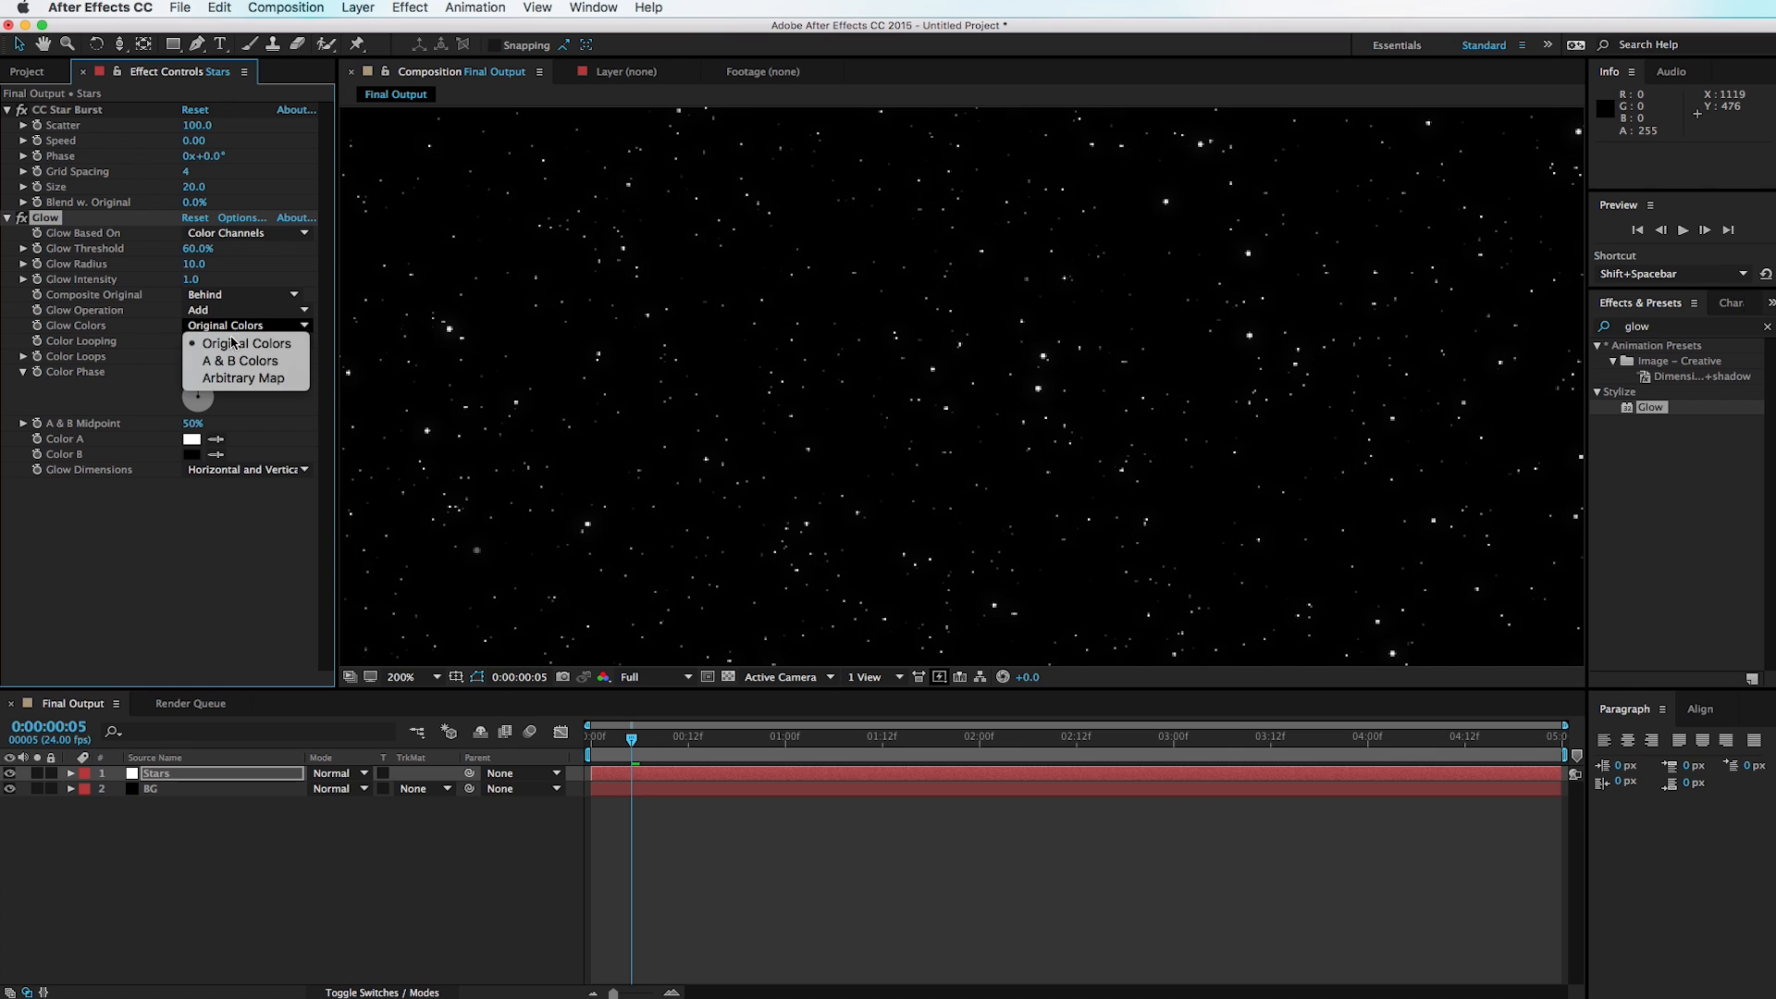
pyautogui.click(238, 365)
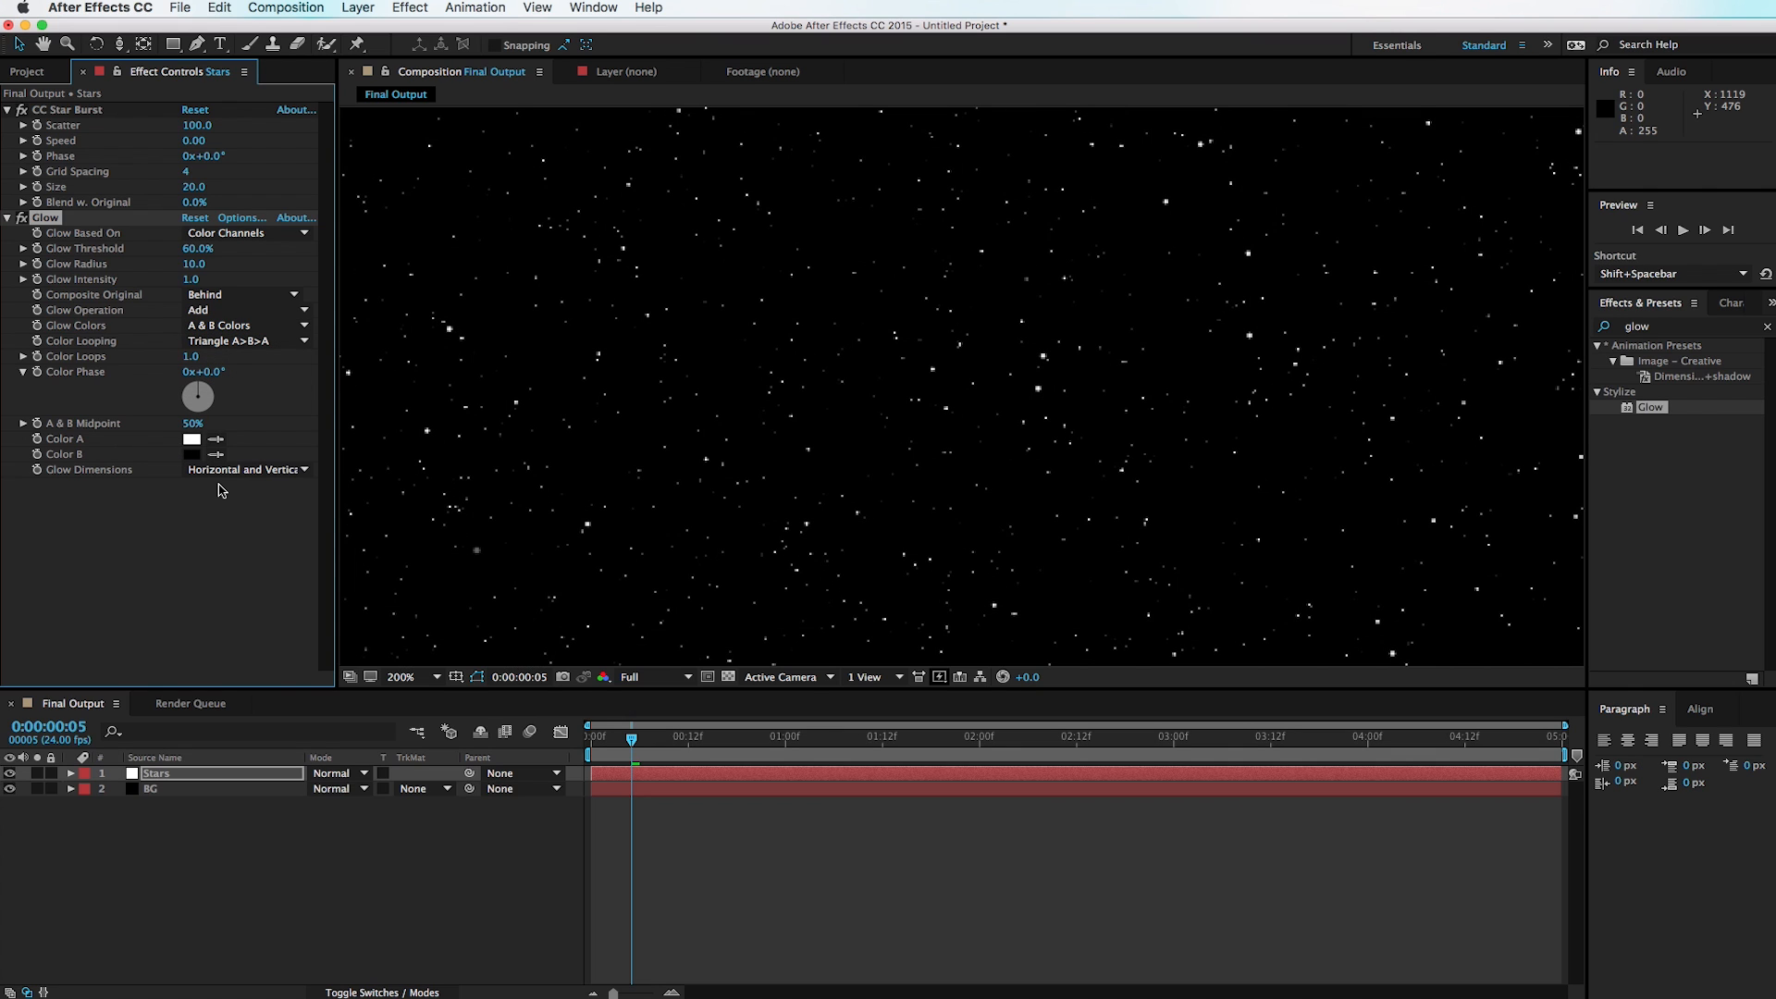
pyautogui.click(194, 442)
pyautogui.click(1302, 812)
pyautogui.moveTo(1302, 812); pyautogui.dragTo(1322, 803)
pyautogui.click(1572, 777)
# Step: Set the Glow effect's Color B to a medium blue (4D89D4)
pyautogui.click(192, 454)
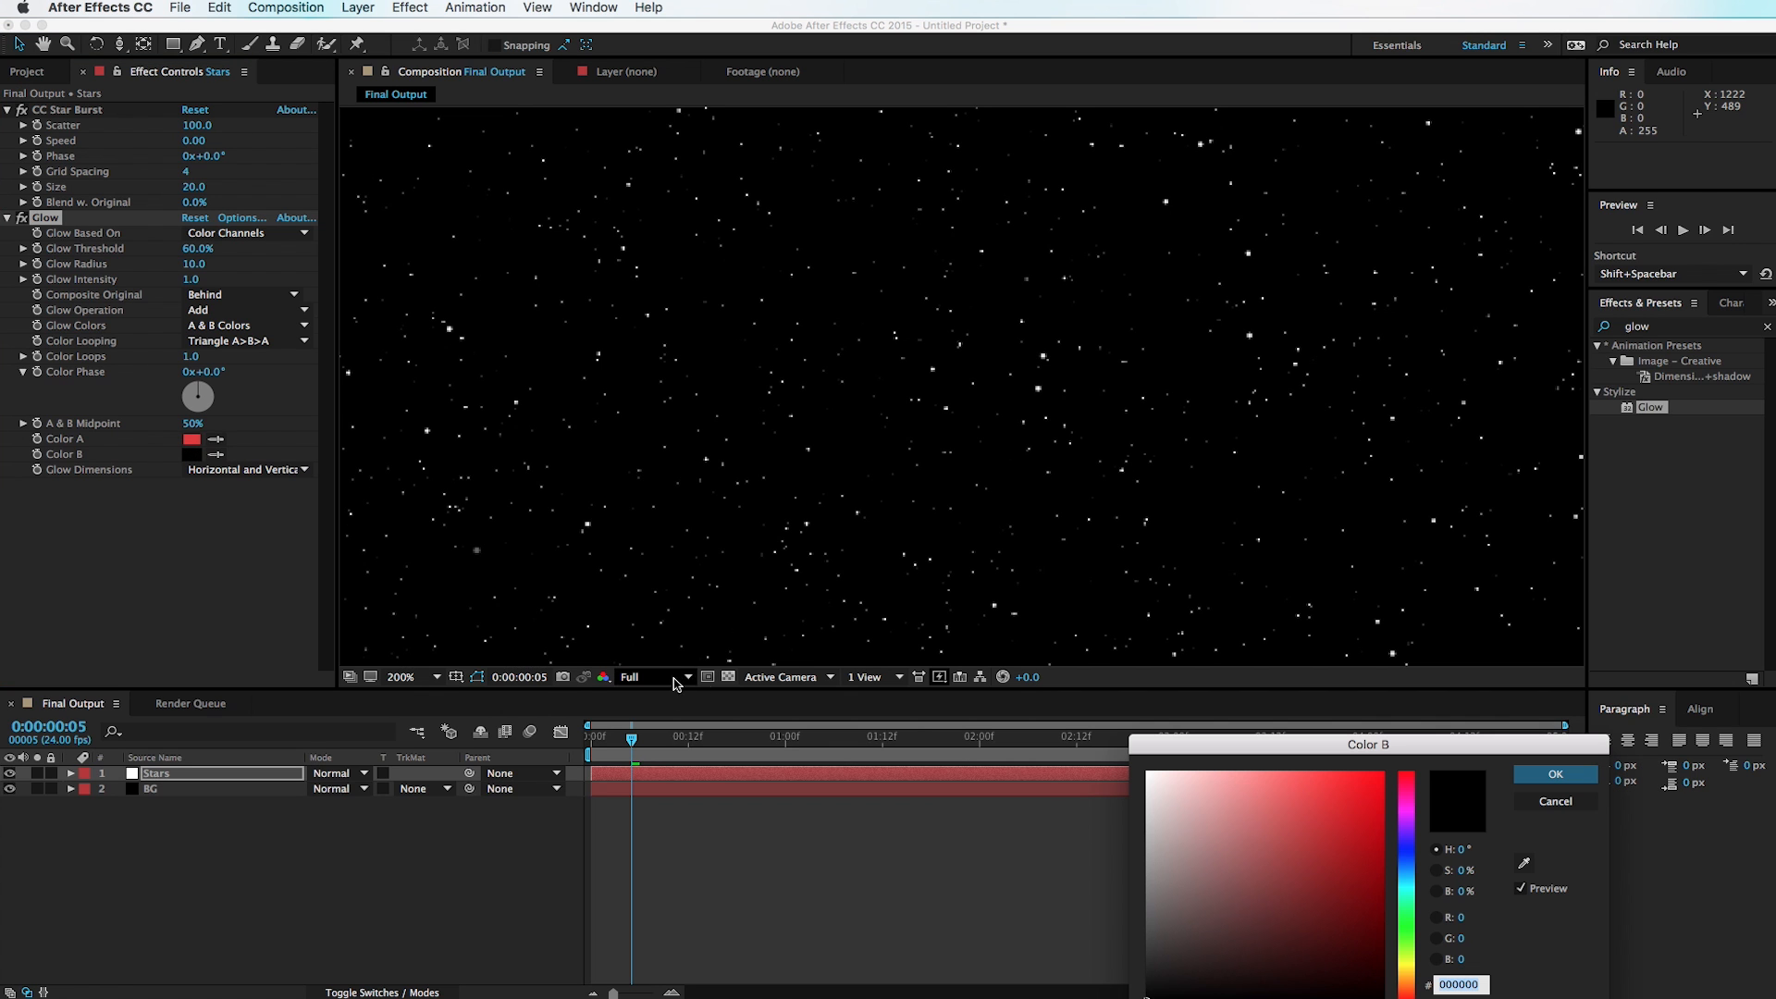
pyautogui.click(1407, 866)
pyautogui.moveTo(1243, 880); pyautogui.dragTo(1297, 810)
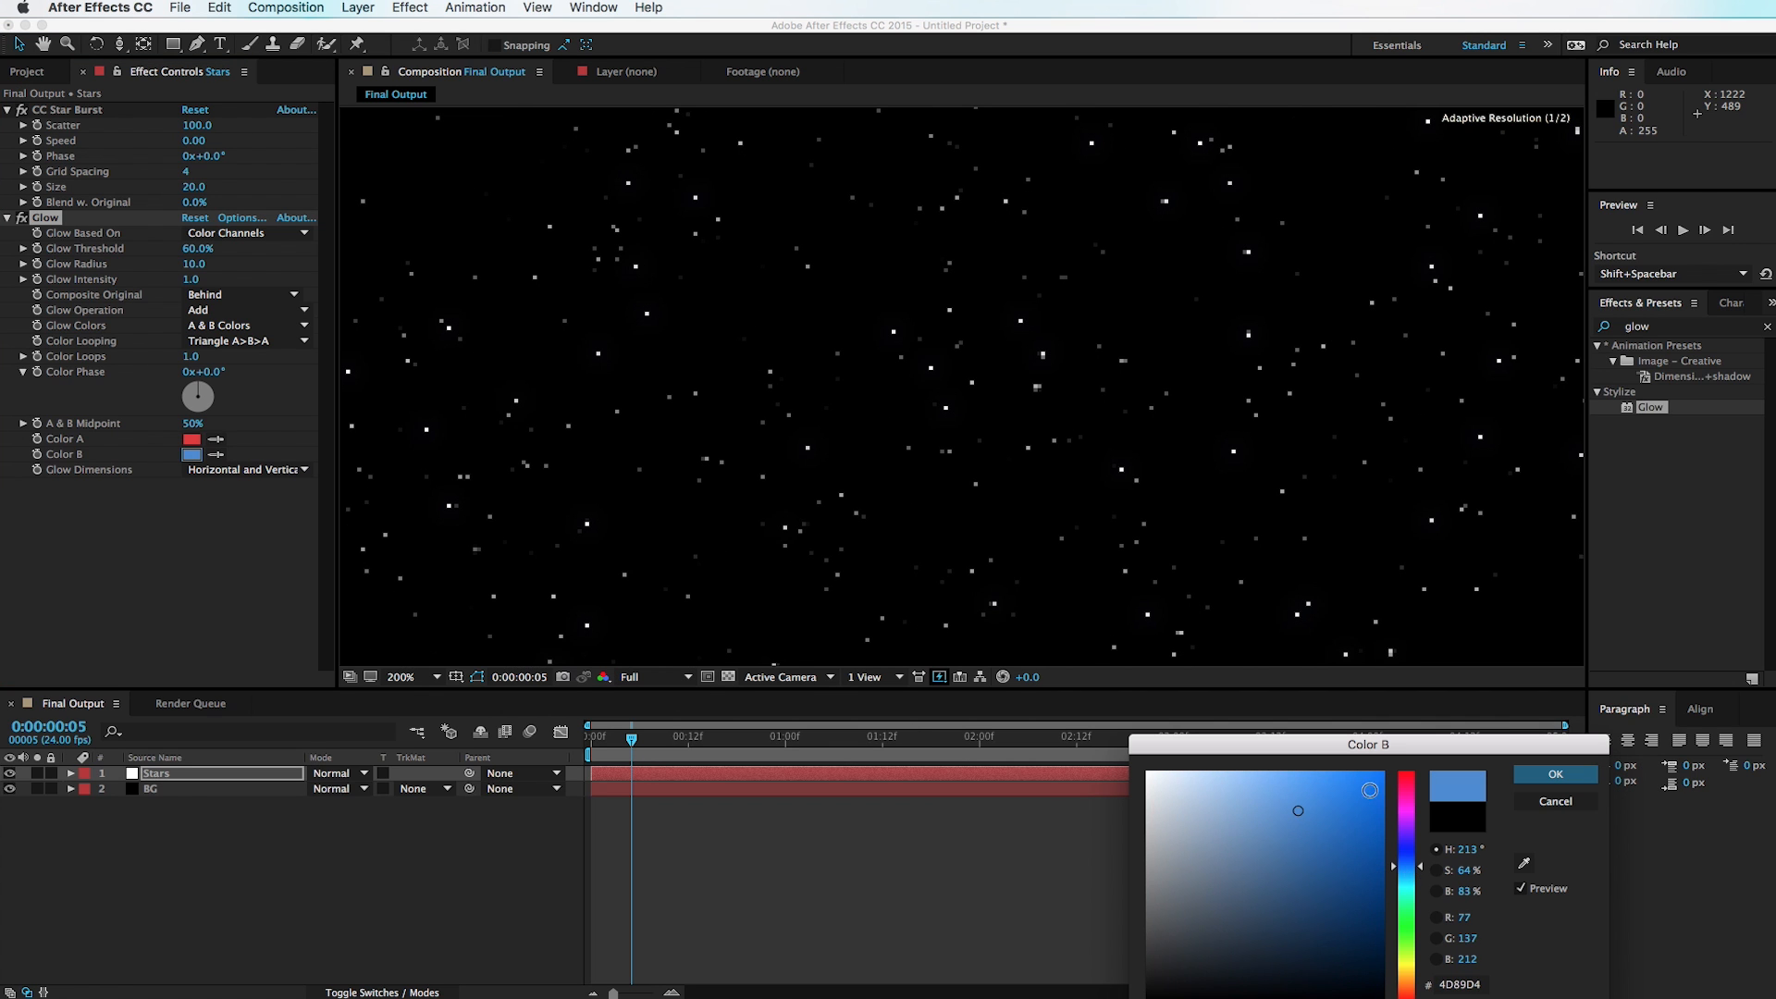
pyautogui.click(1554, 774)
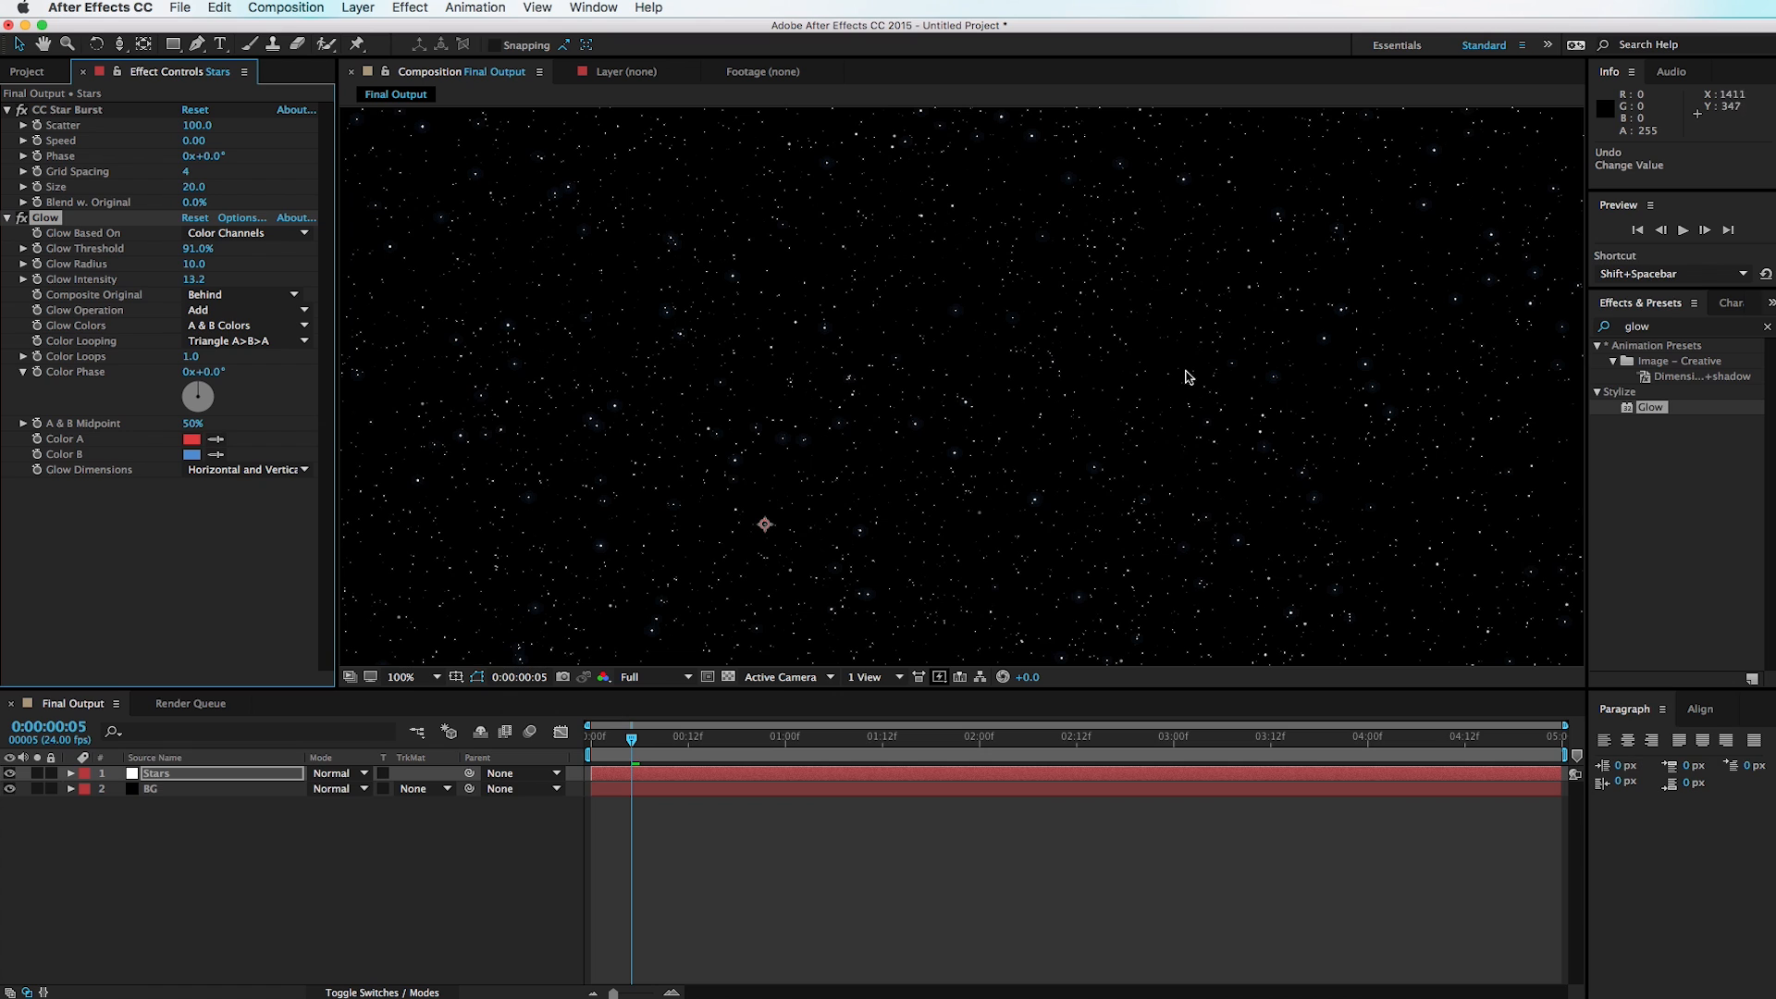
# Step: Try a Glow Threshold of 2% and inspect the glow around individual stars
pyautogui.press('.')
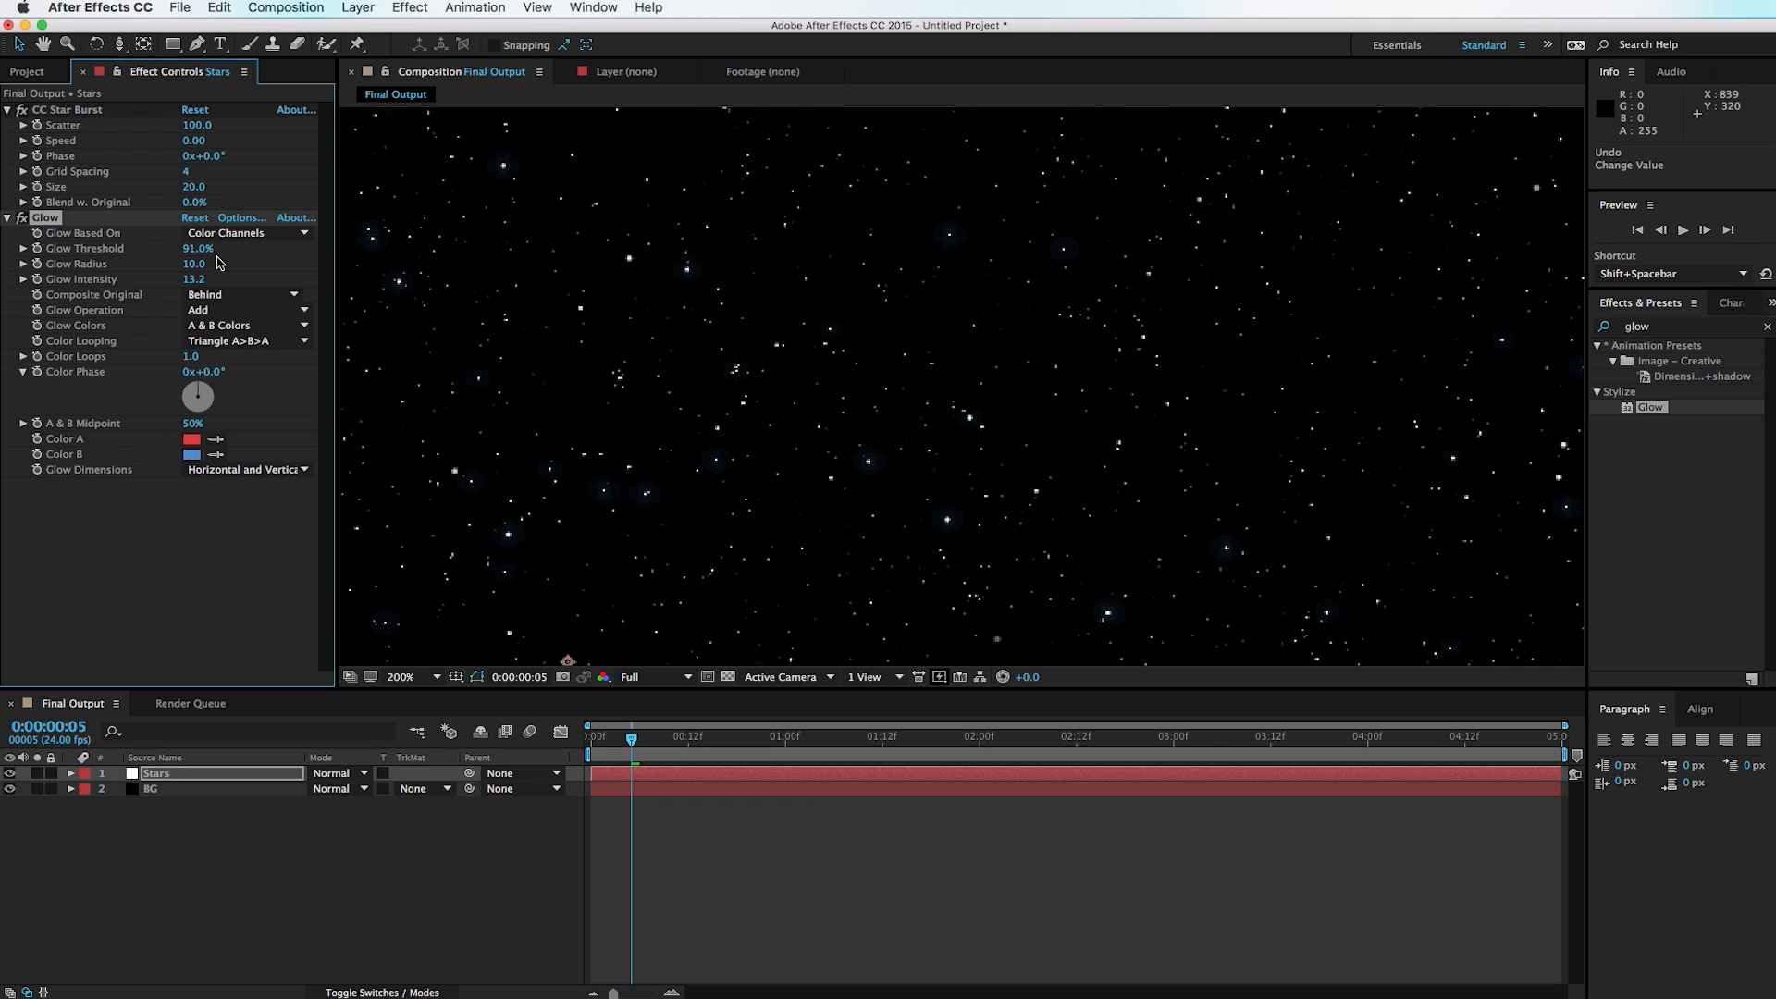
pyautogui.moveTo(197, 248); pyautogui.dragTo(13, 272)
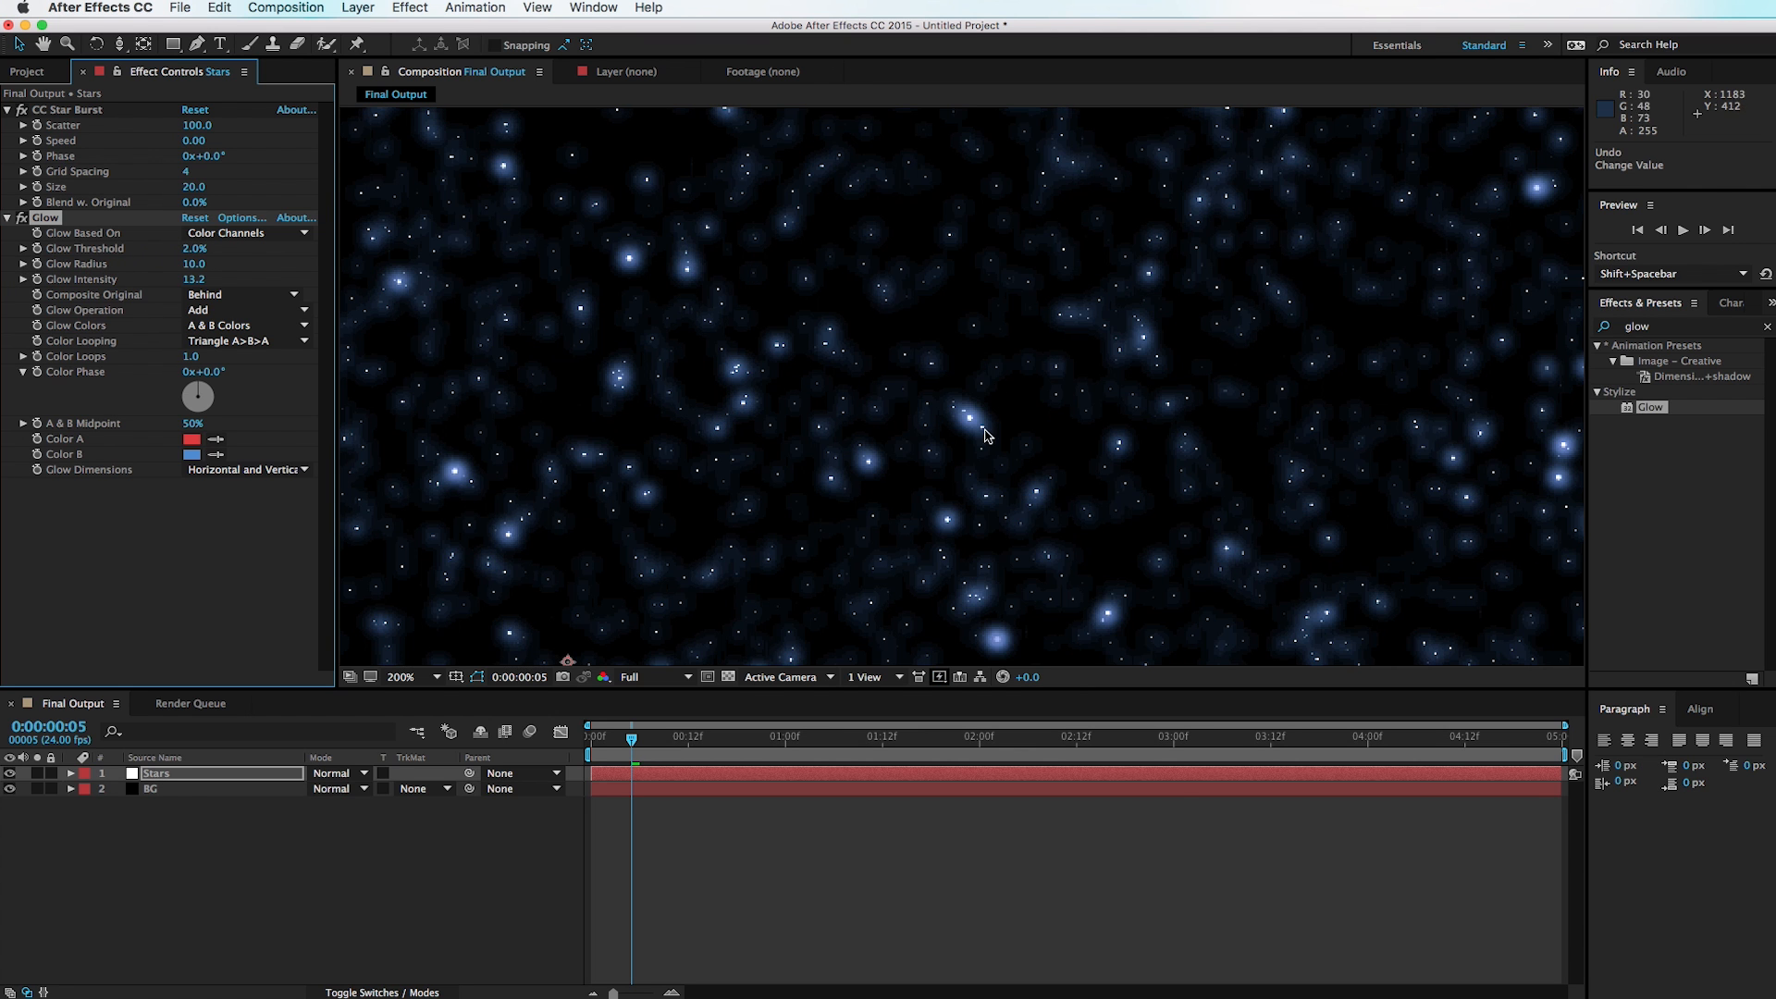
pyautogui.scroll(3, 971, 520)
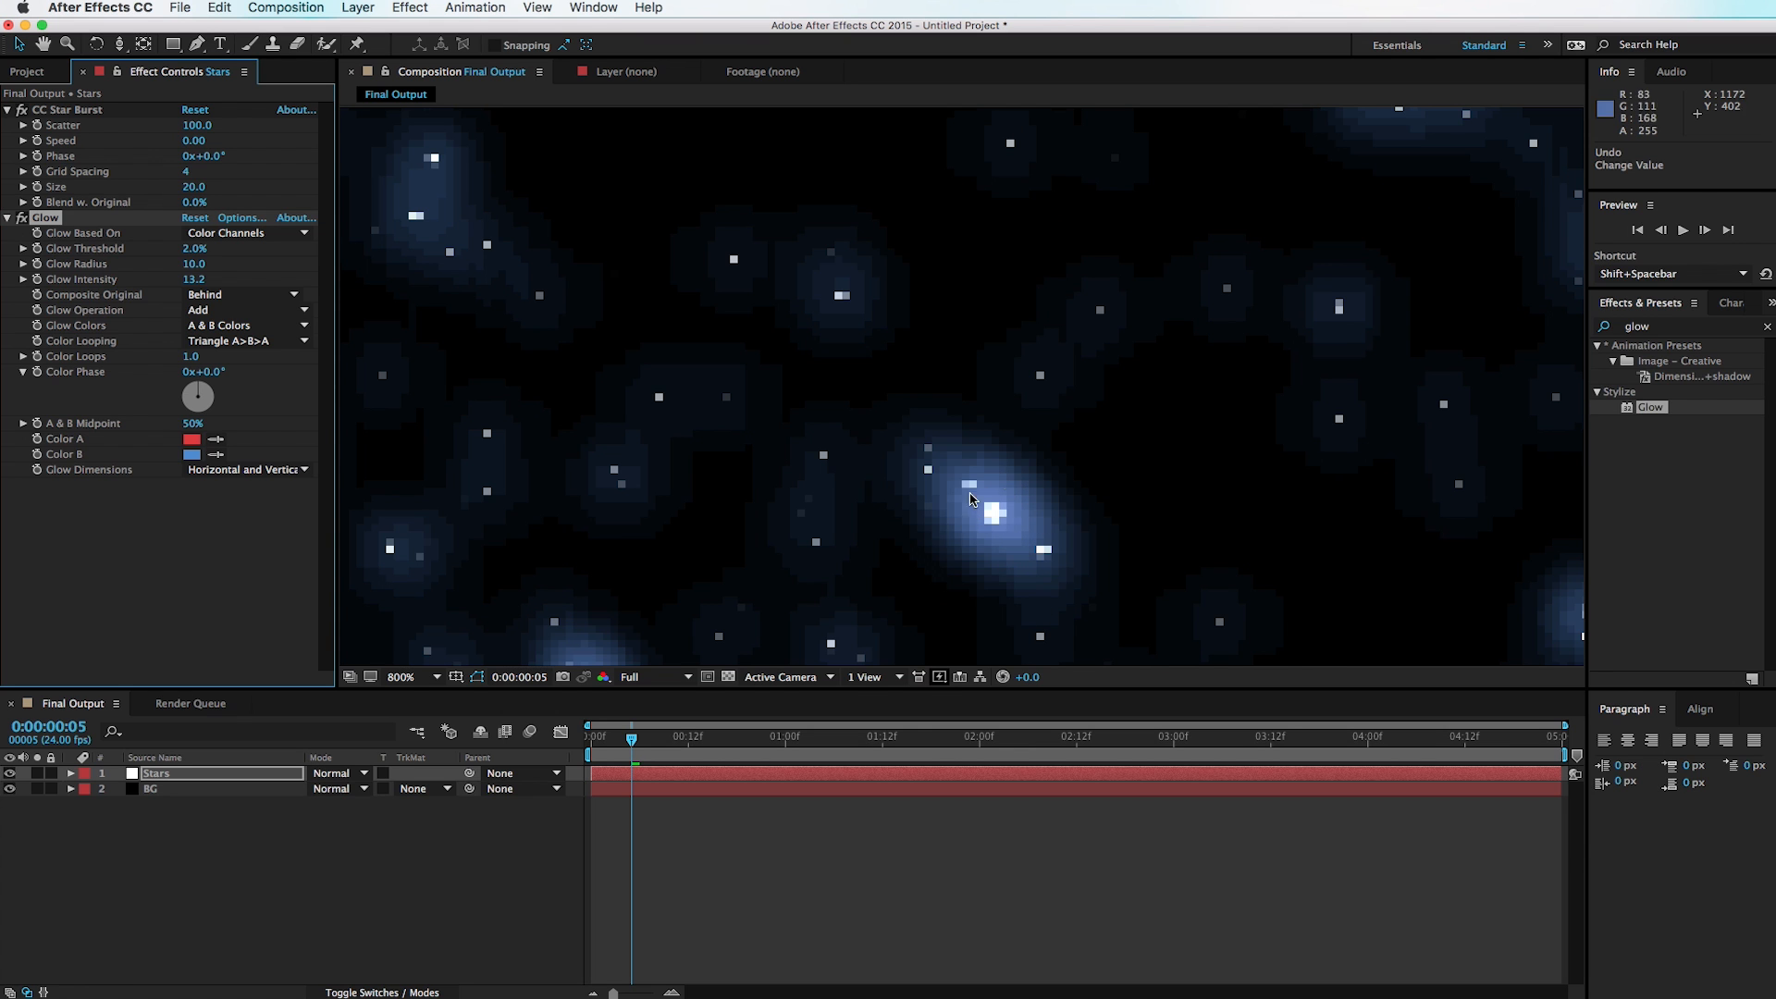
pyautogui.scroll(-4, 1010, 515)
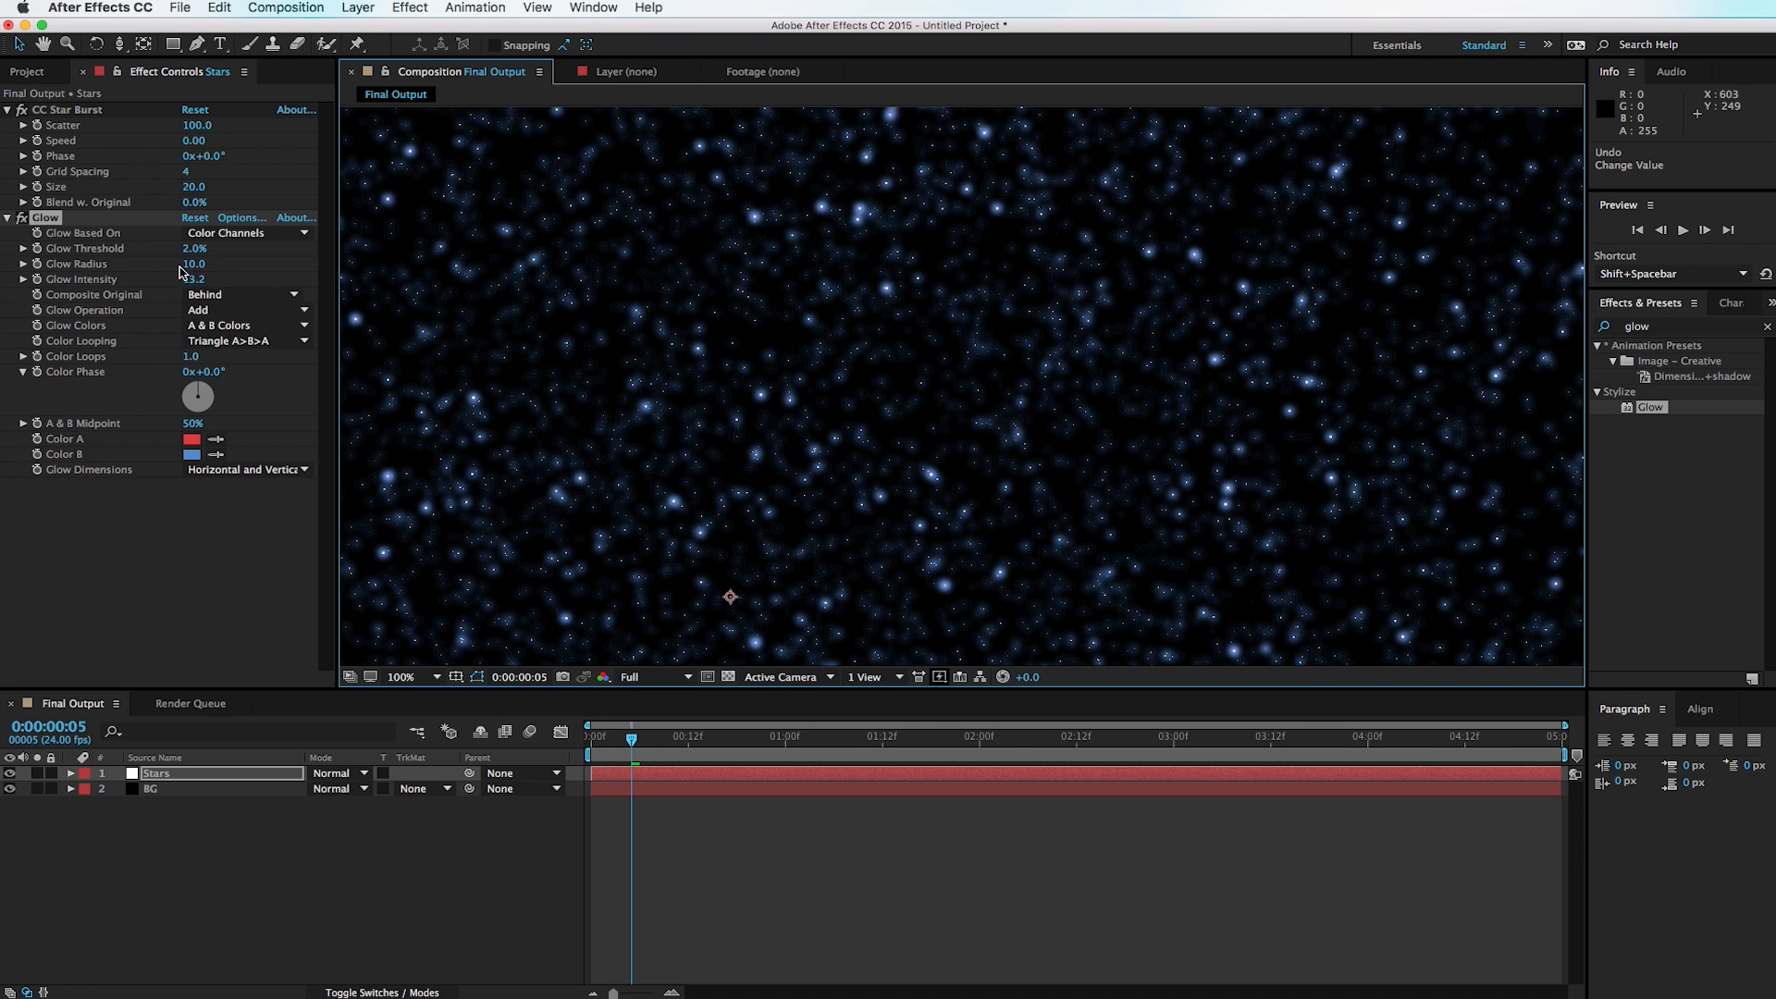
# Step: Set the Glow Threshold to 90.2% and review the whole starfield with the Stars layer deselected
pyautogui.moveTo(196, 248); pyautogui.dragTo(458, 255)
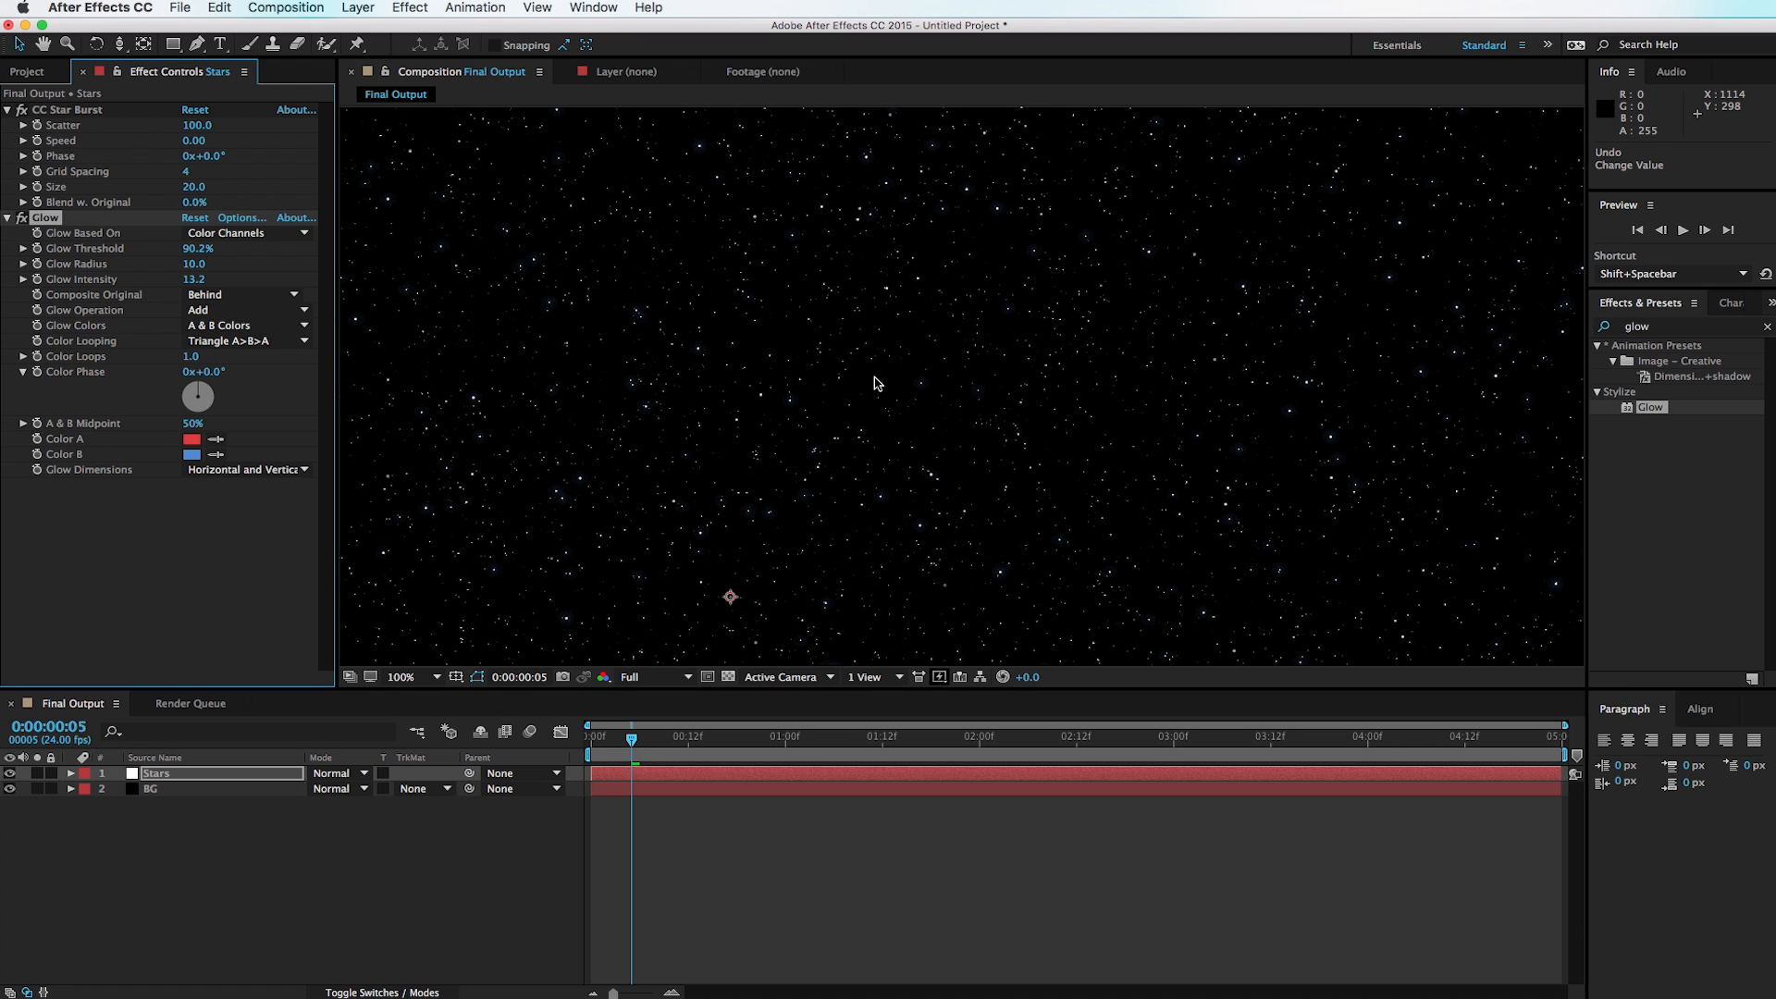
pyautogui.press(',')
pyautogui.press('h')
pyautogui.moveTo(828, 428); pyautogui.dragTo(936, 362)
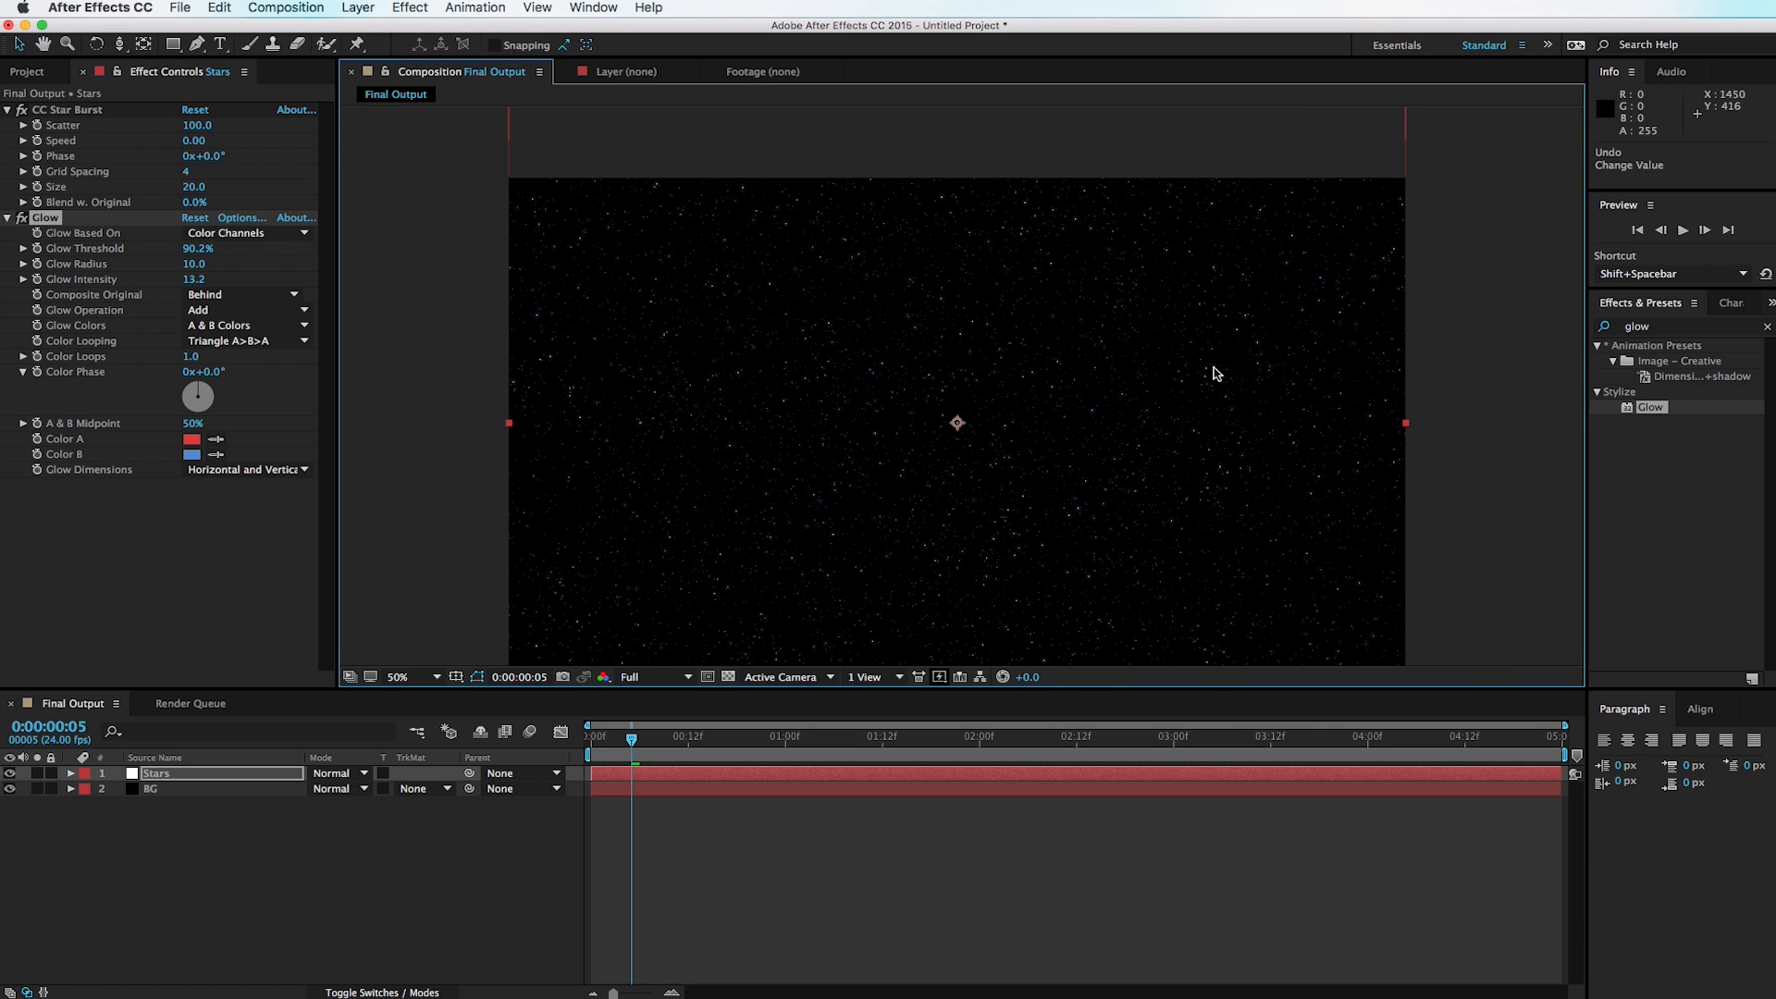
pyautogui.click(1481, 433)
pyautogui.press('space')
pyautogui.moveTo(995, 485); pyautogui.dragTo(983, 402)
pyautogui.press('v')
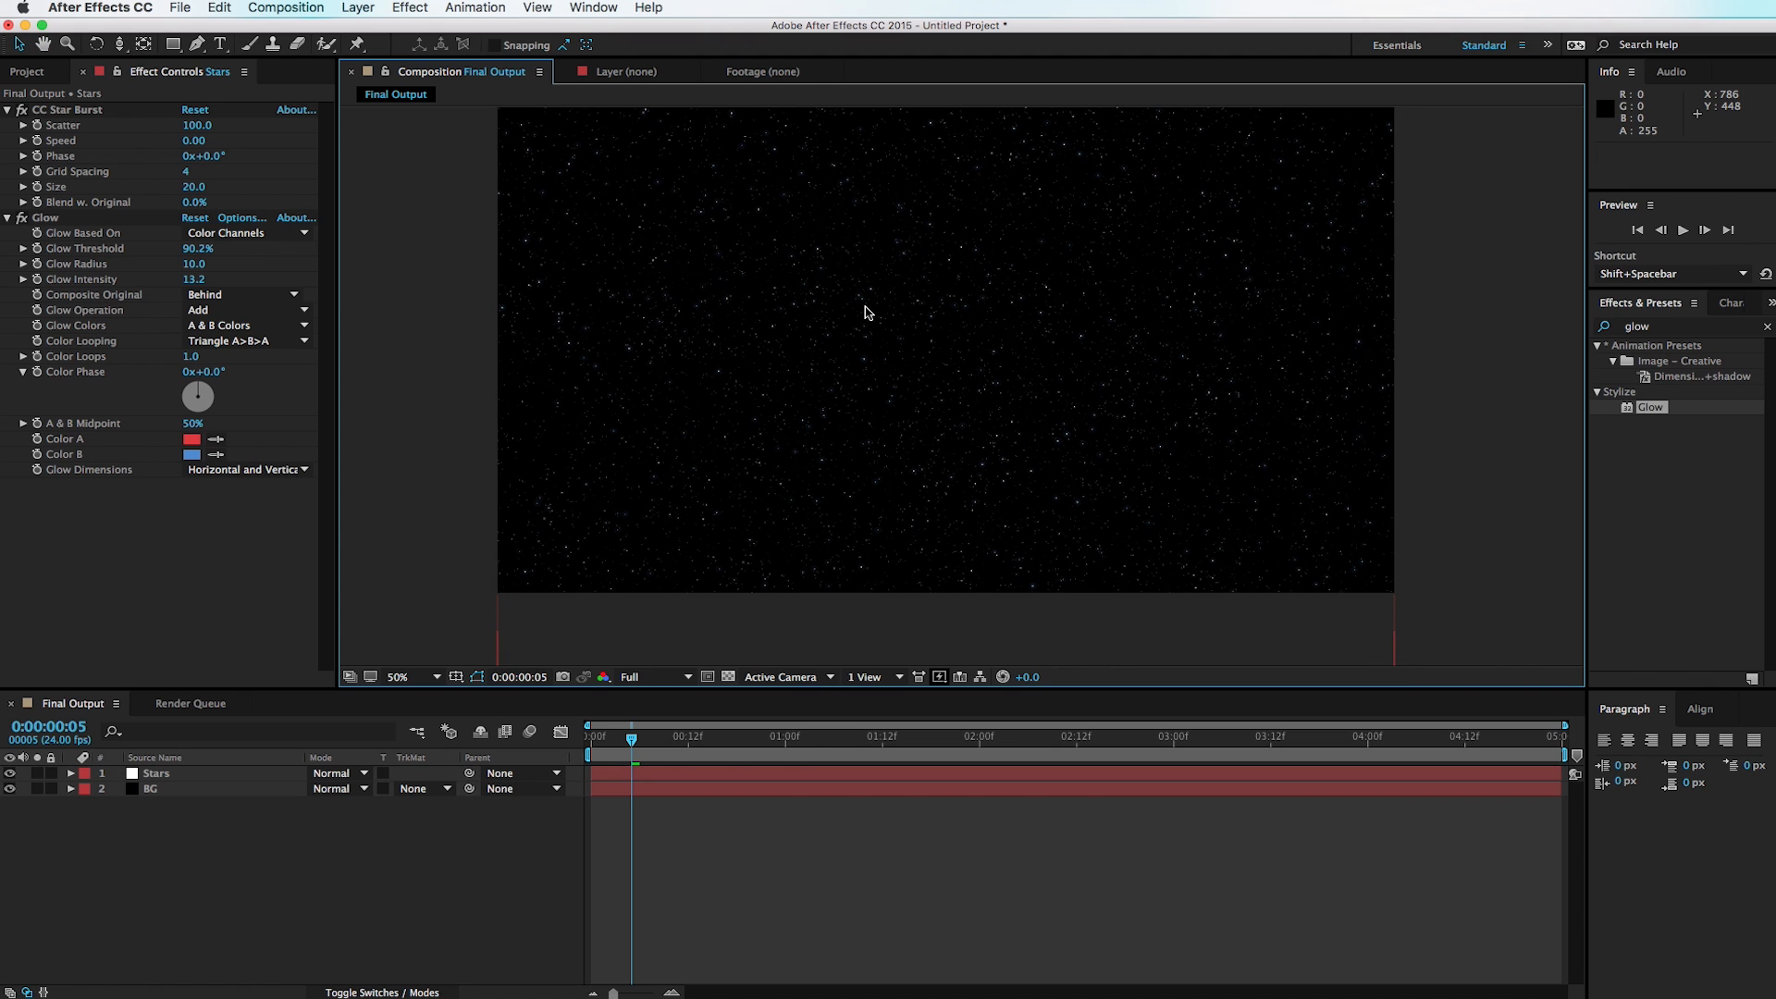
# Step: Create a white 1920 x 1920 px solid named Dust and apply the Turbulent Noise effect to it
pyautogui.press('super+y')
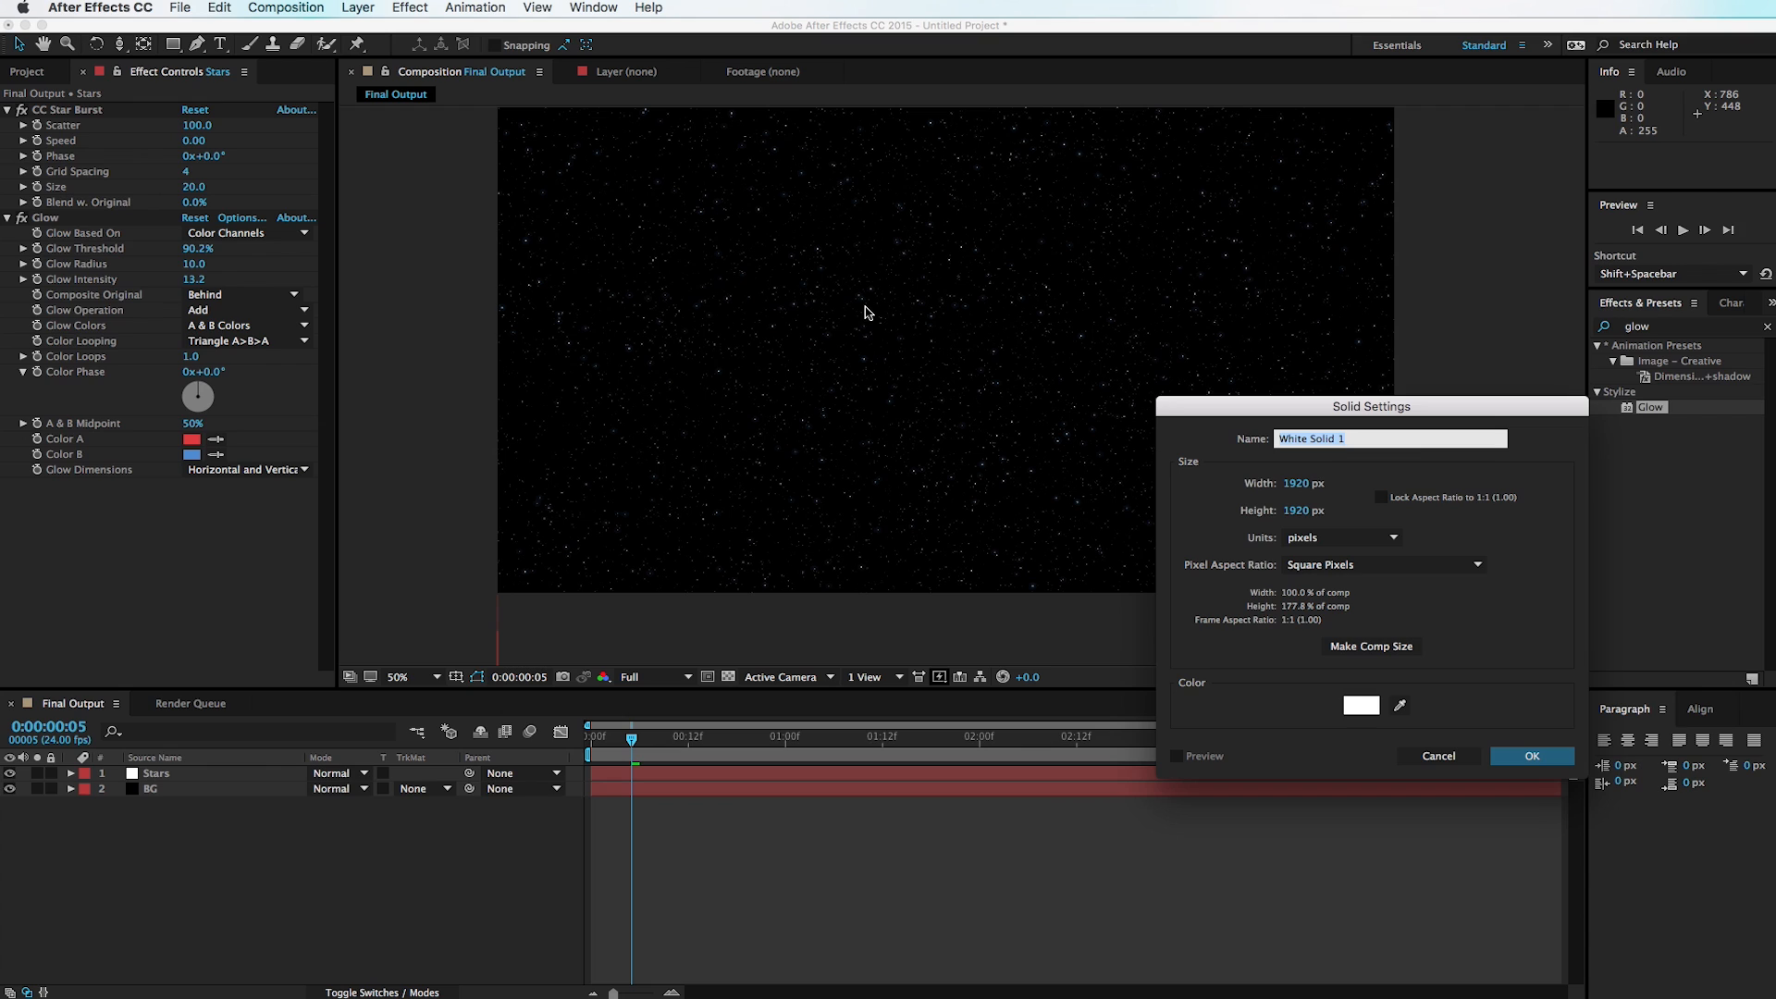
pyautogui.write('Dust')
pyautogui.click(1532, 757)
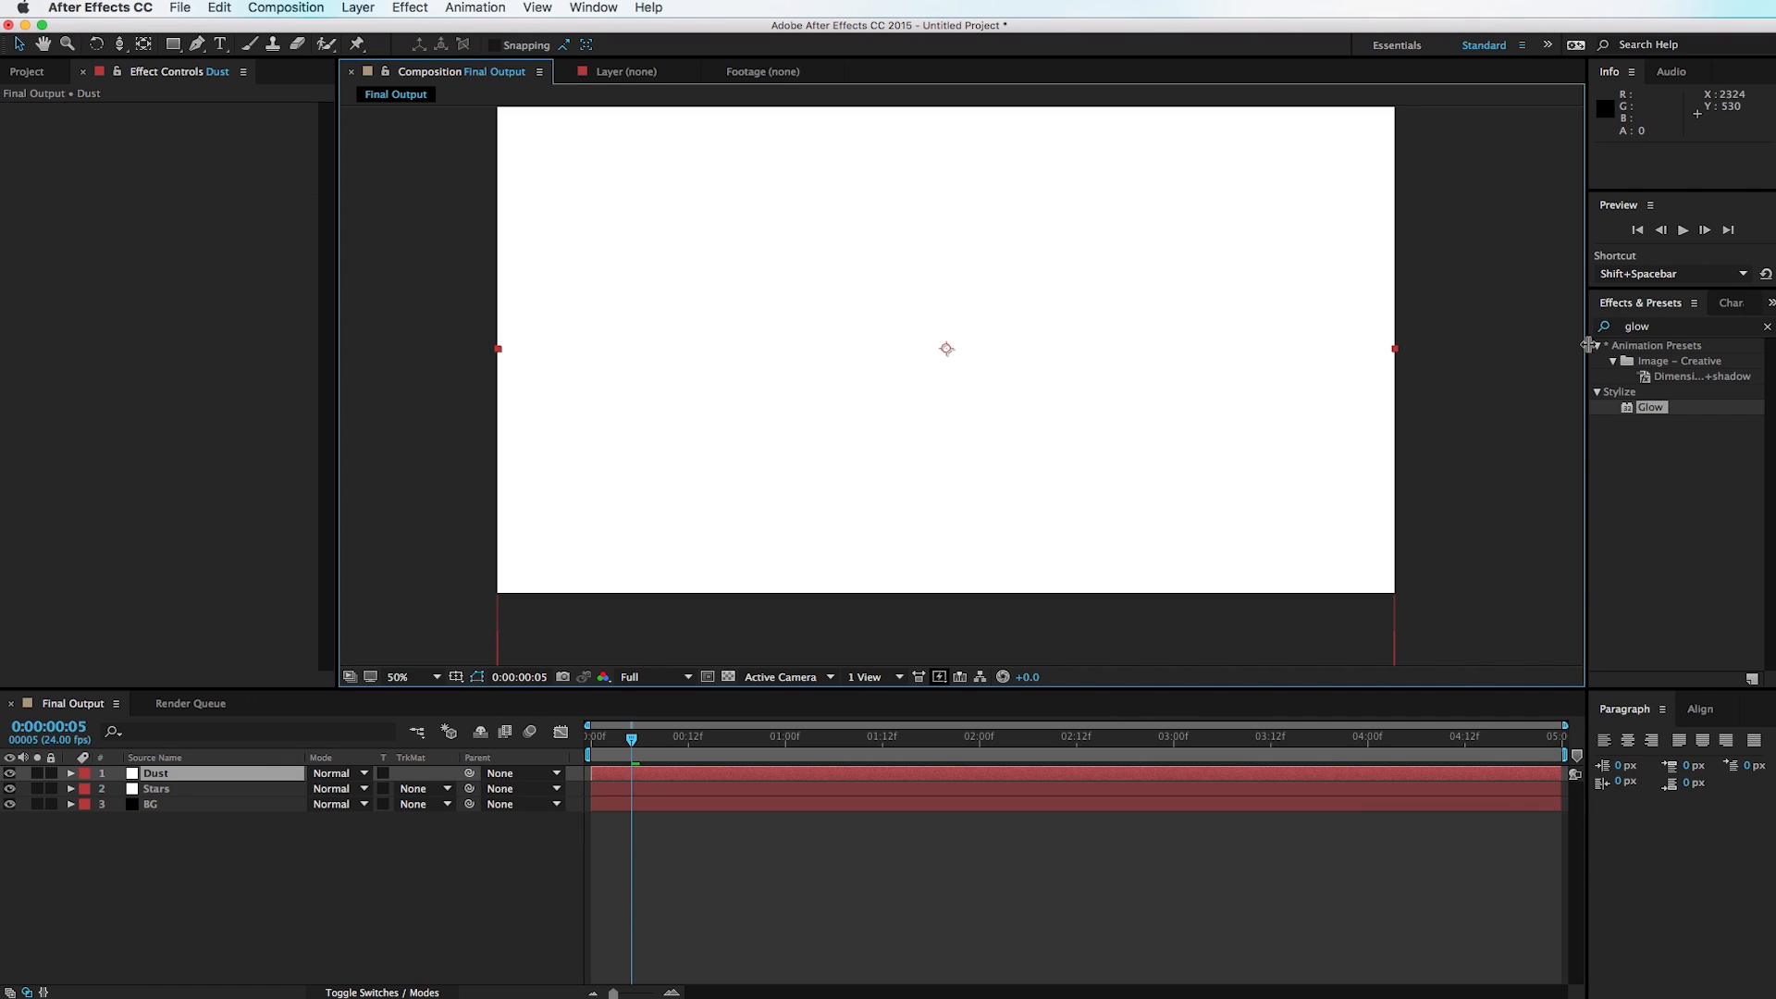
pyautogui.click(1670, 328)
pyautogui.write('turb')
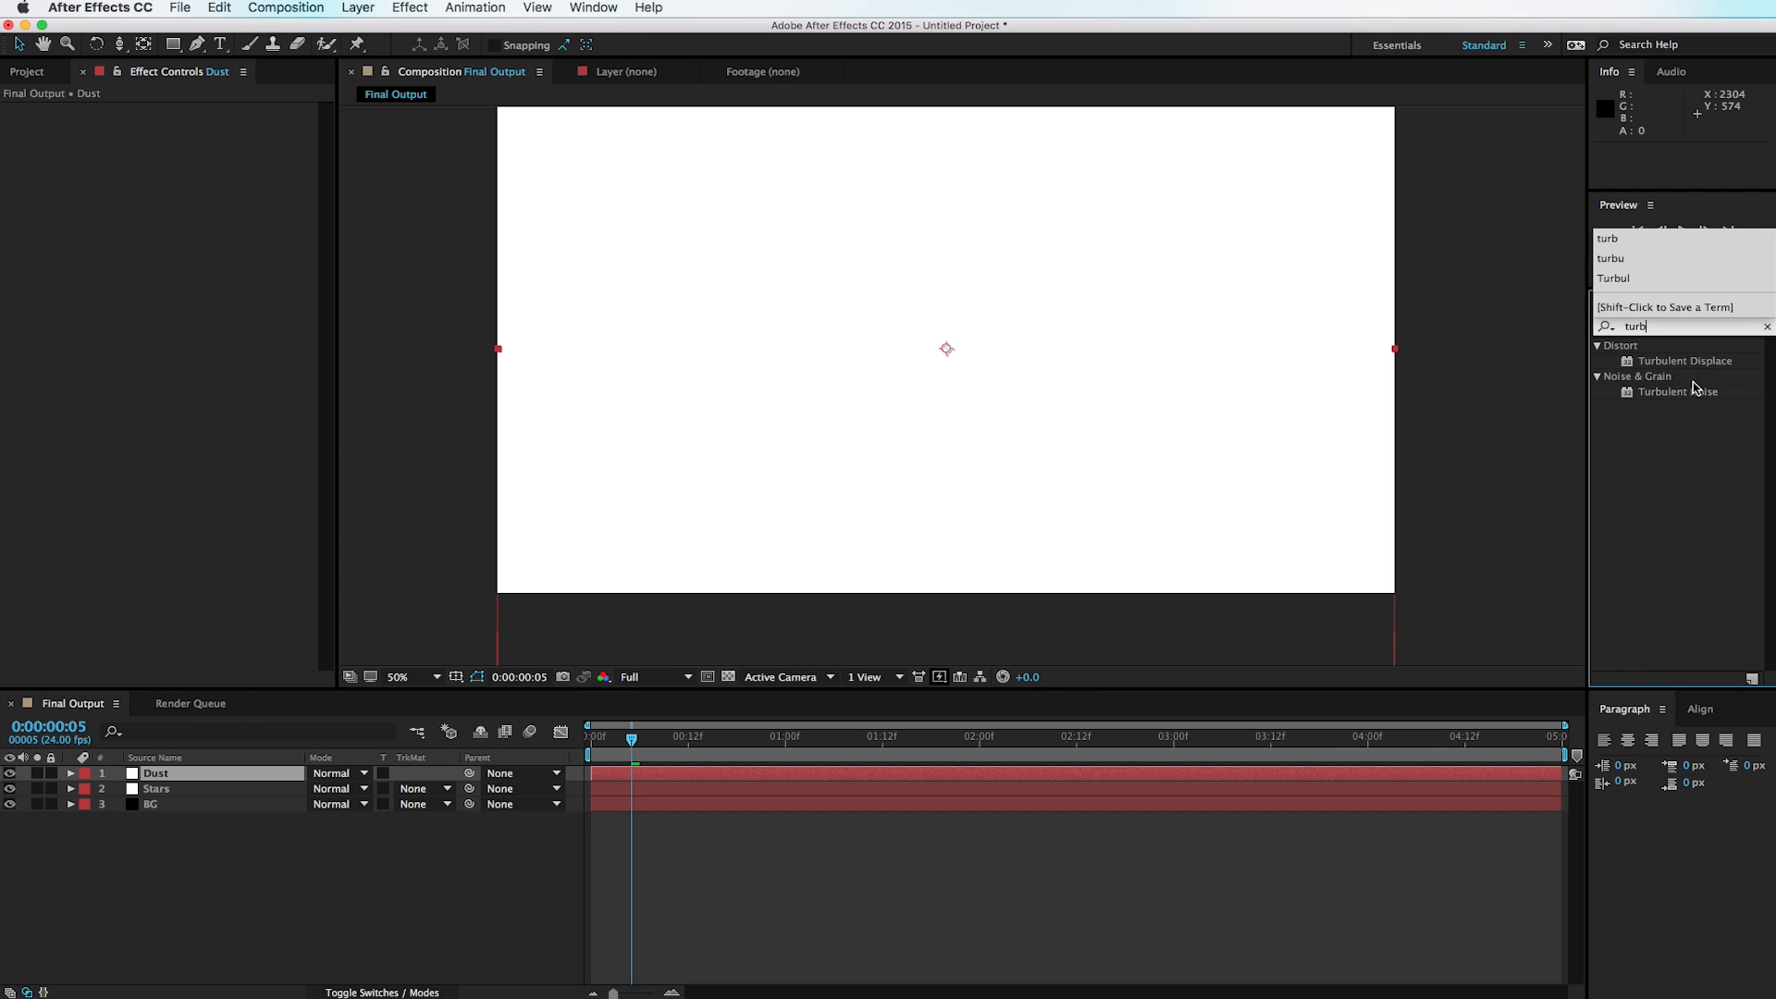
pyautogui.moveTo(1698, 395); pyautogui.dragTo(1008, 407)
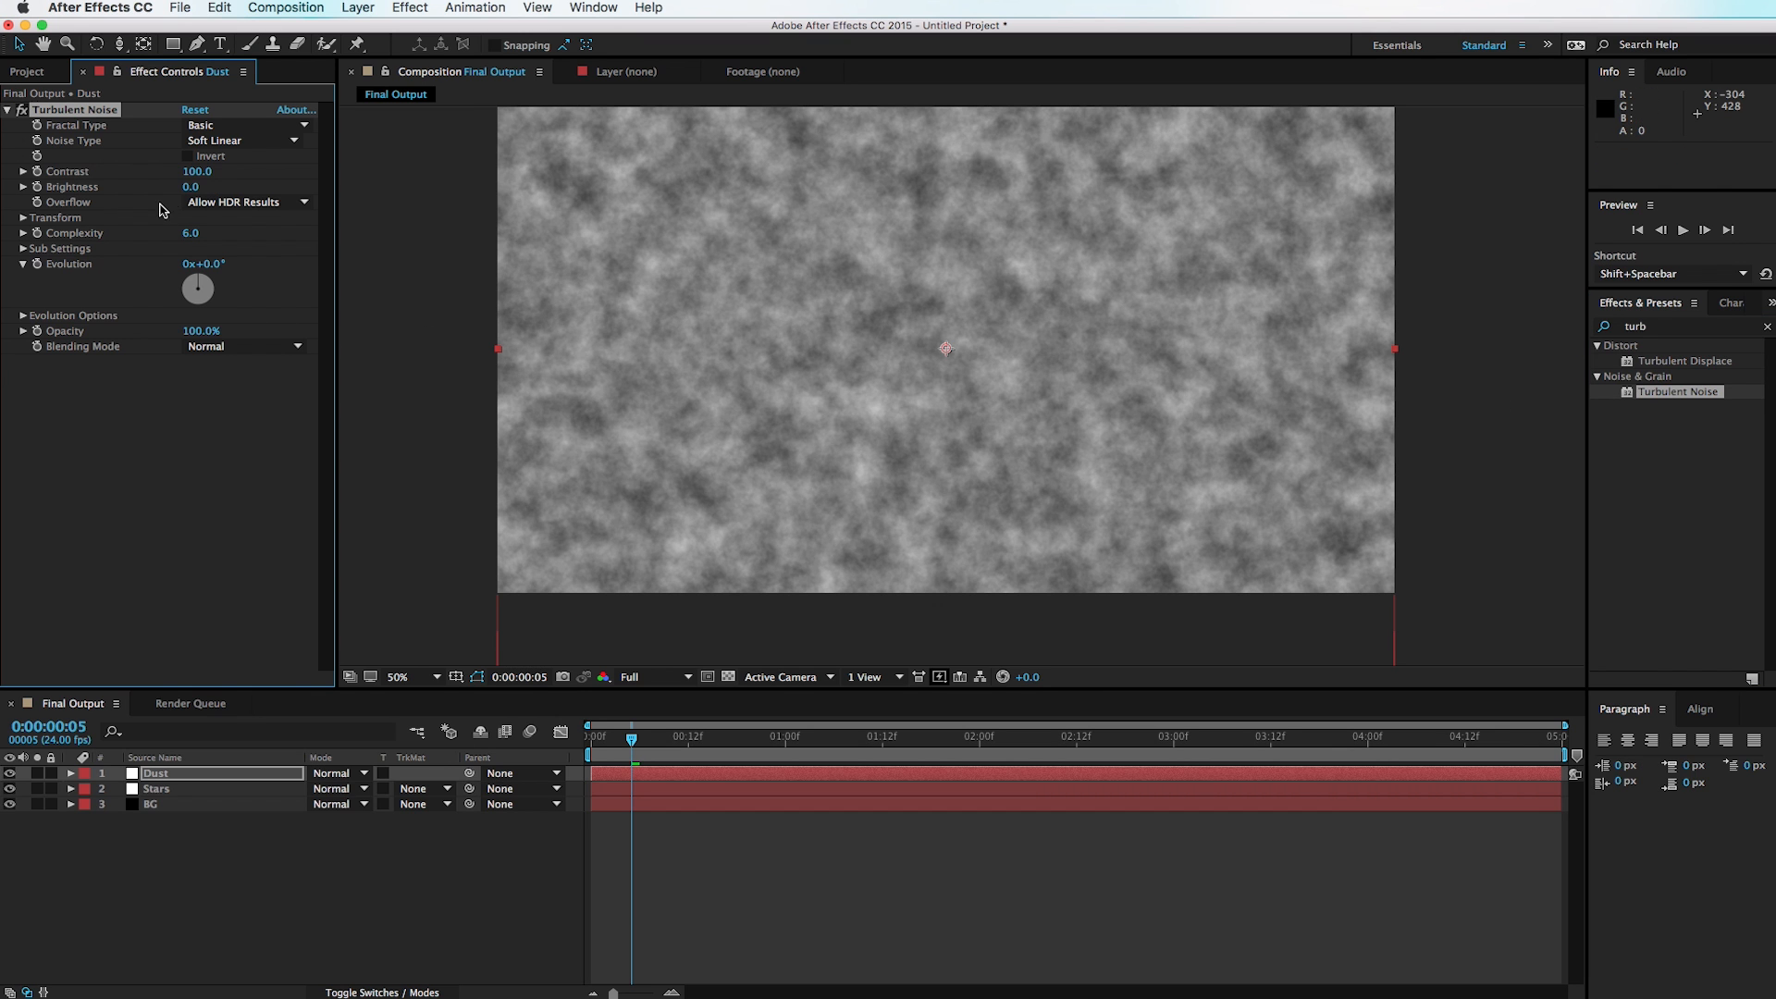
# Step: Darken the Dust layer's Turbulent Noise by setting its Brightness to -35
pyautogui.moveTo(191, 187); pyautogui.dragTo(162, 190)
pyautogui.press('space')
pyautogui.moveTo(763, 368); pyautogui.dragTo(859, 386)
pyautogui.press('space')
# Step: Set the Turbulent Noise transform on Dust to a Scale of 245 and an Offset Turbulence of 150, 814
pyautogui.click(24, 218)
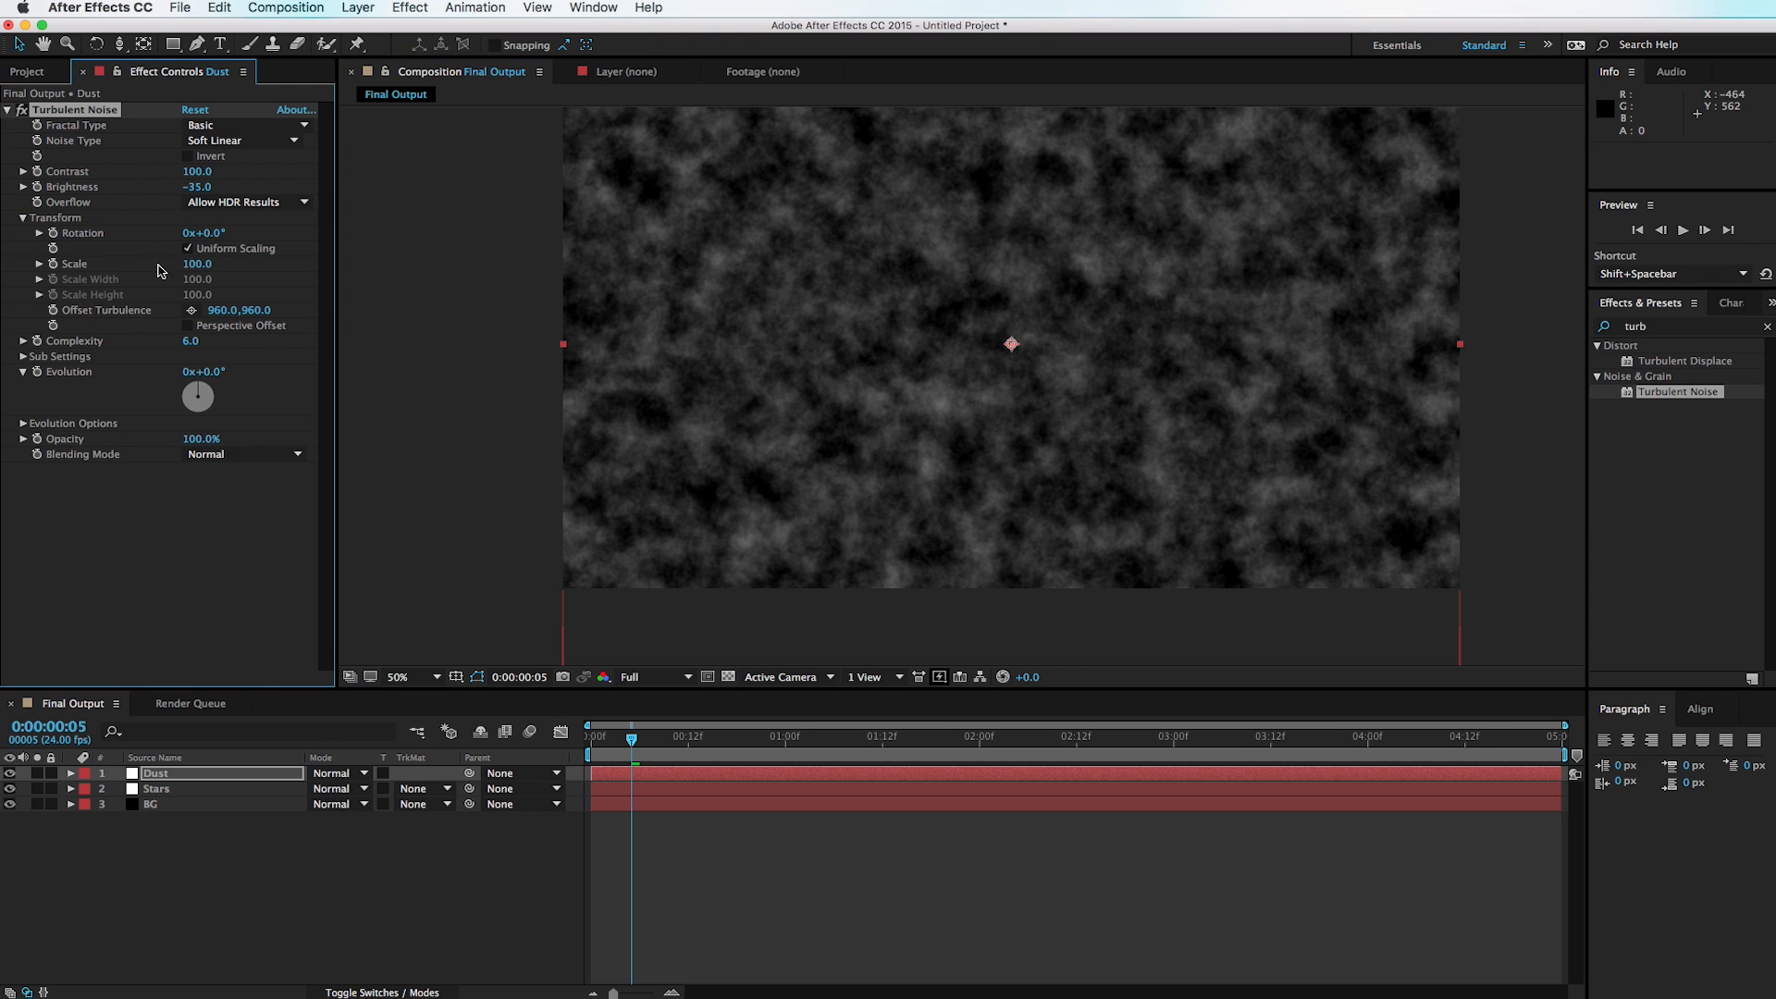
pyautogui.moveTo(199, 265); pyautogui.dragTo(331, 256)
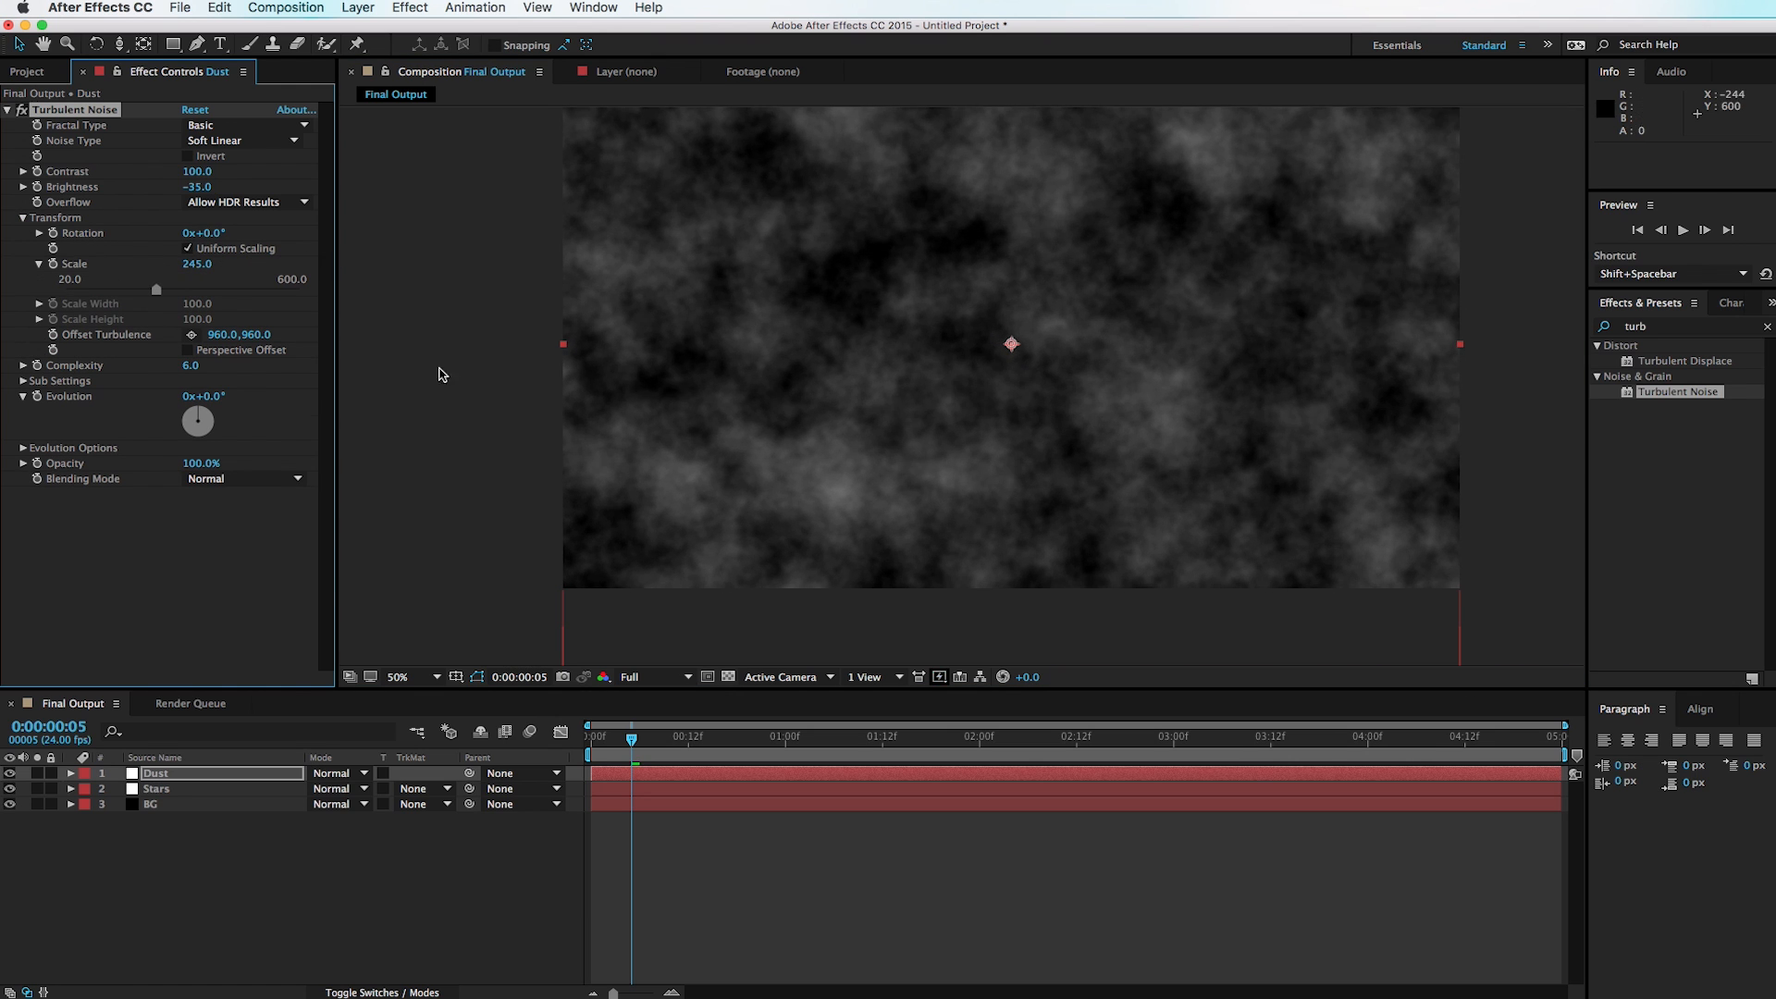
pyautogui.click(191, 336)
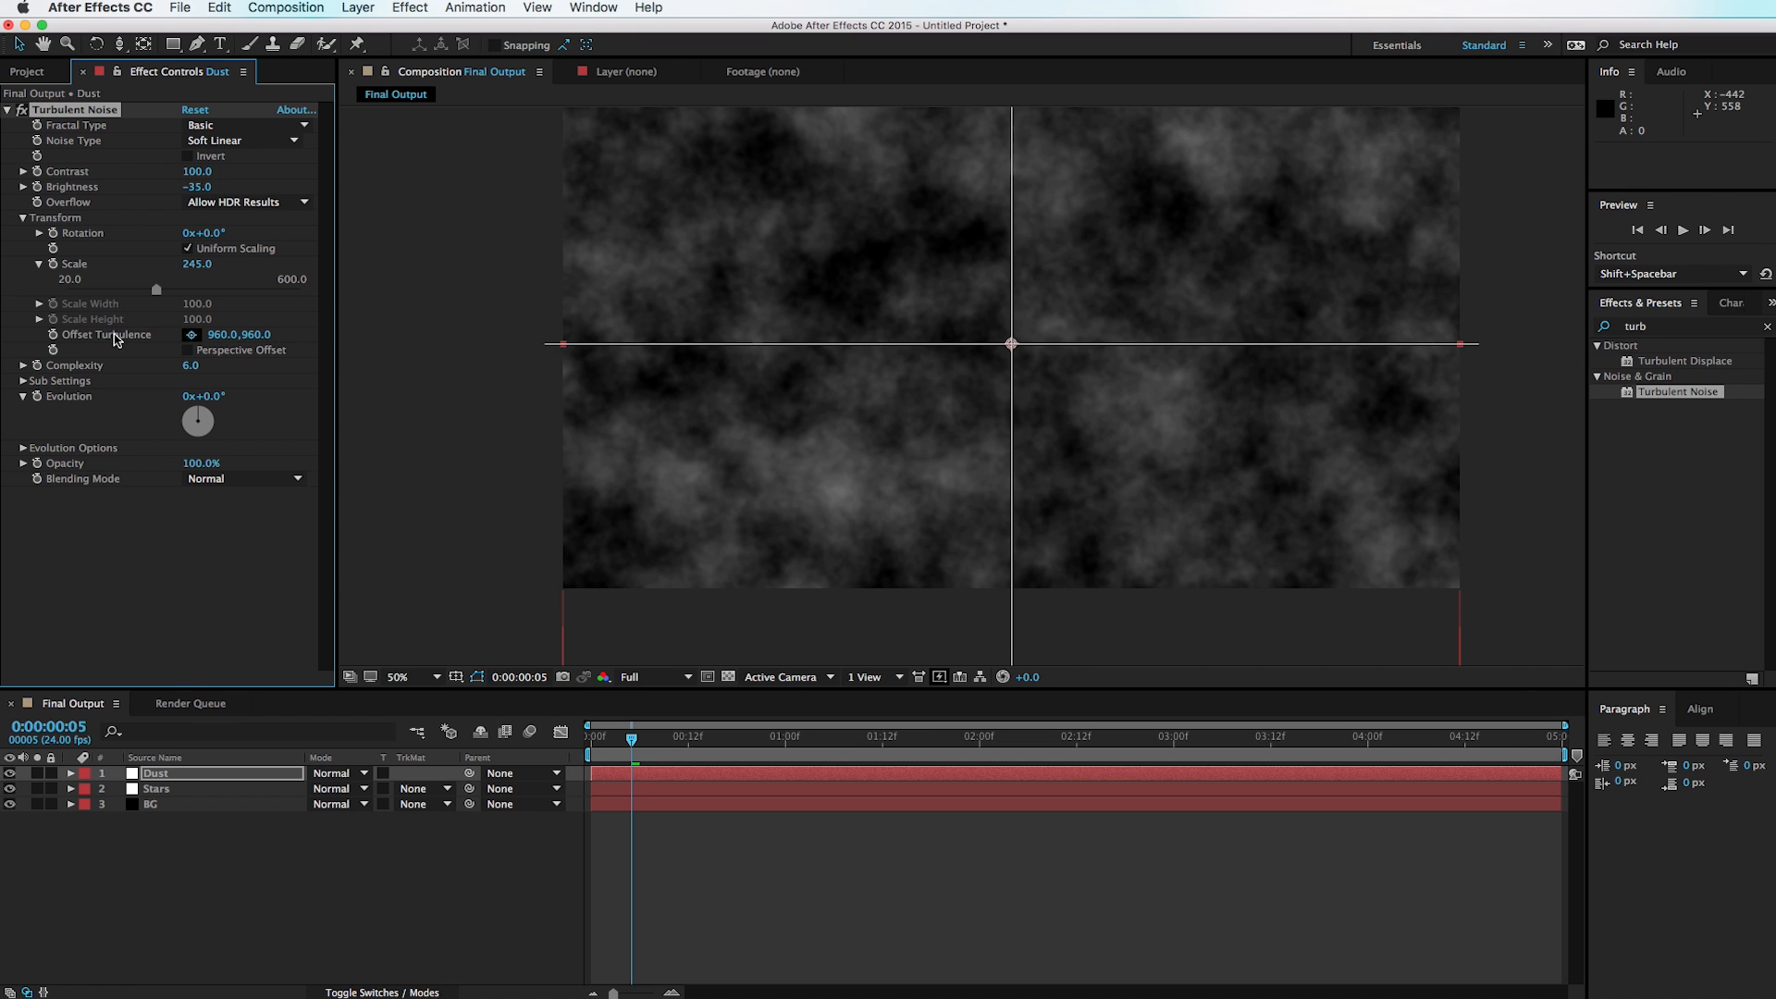
pyautogui.moveTo(927, 374); pyautogui.dragTo(635, 282)
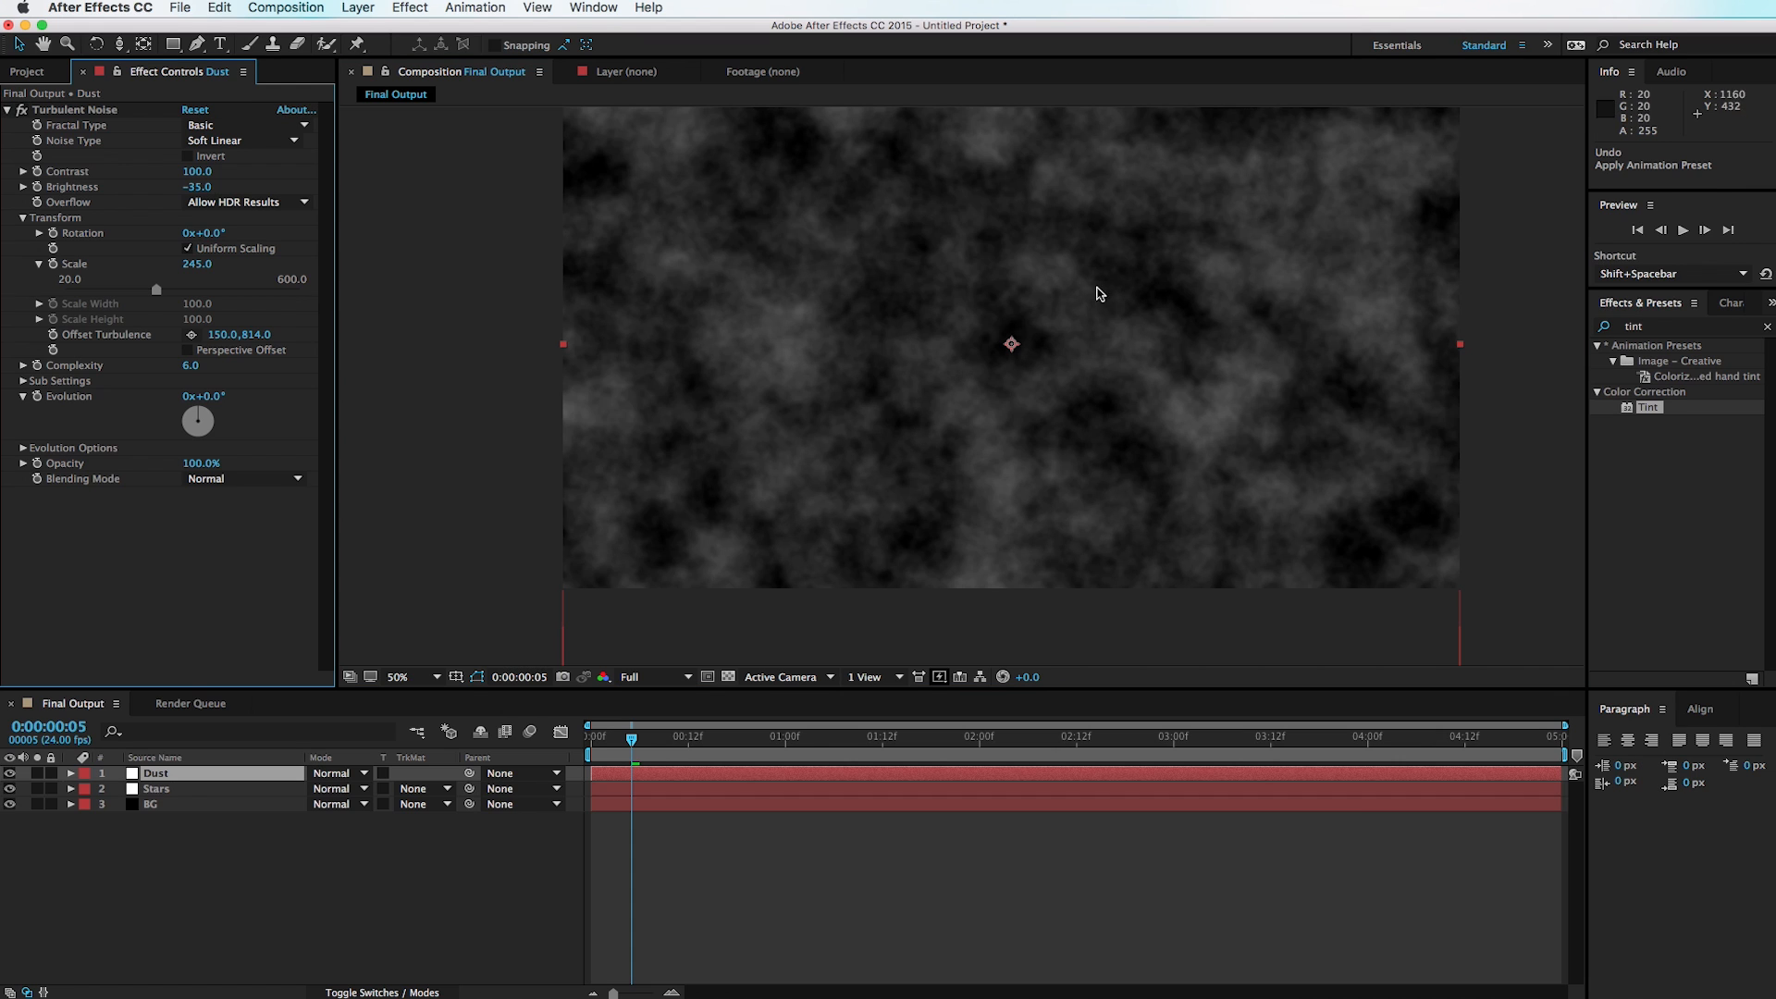
# Step: Add a Tint effect to the Dust layer and map black to dark purple (461D5E)
pyautogui.click(1584, 331)
pyautogui.write('tint')
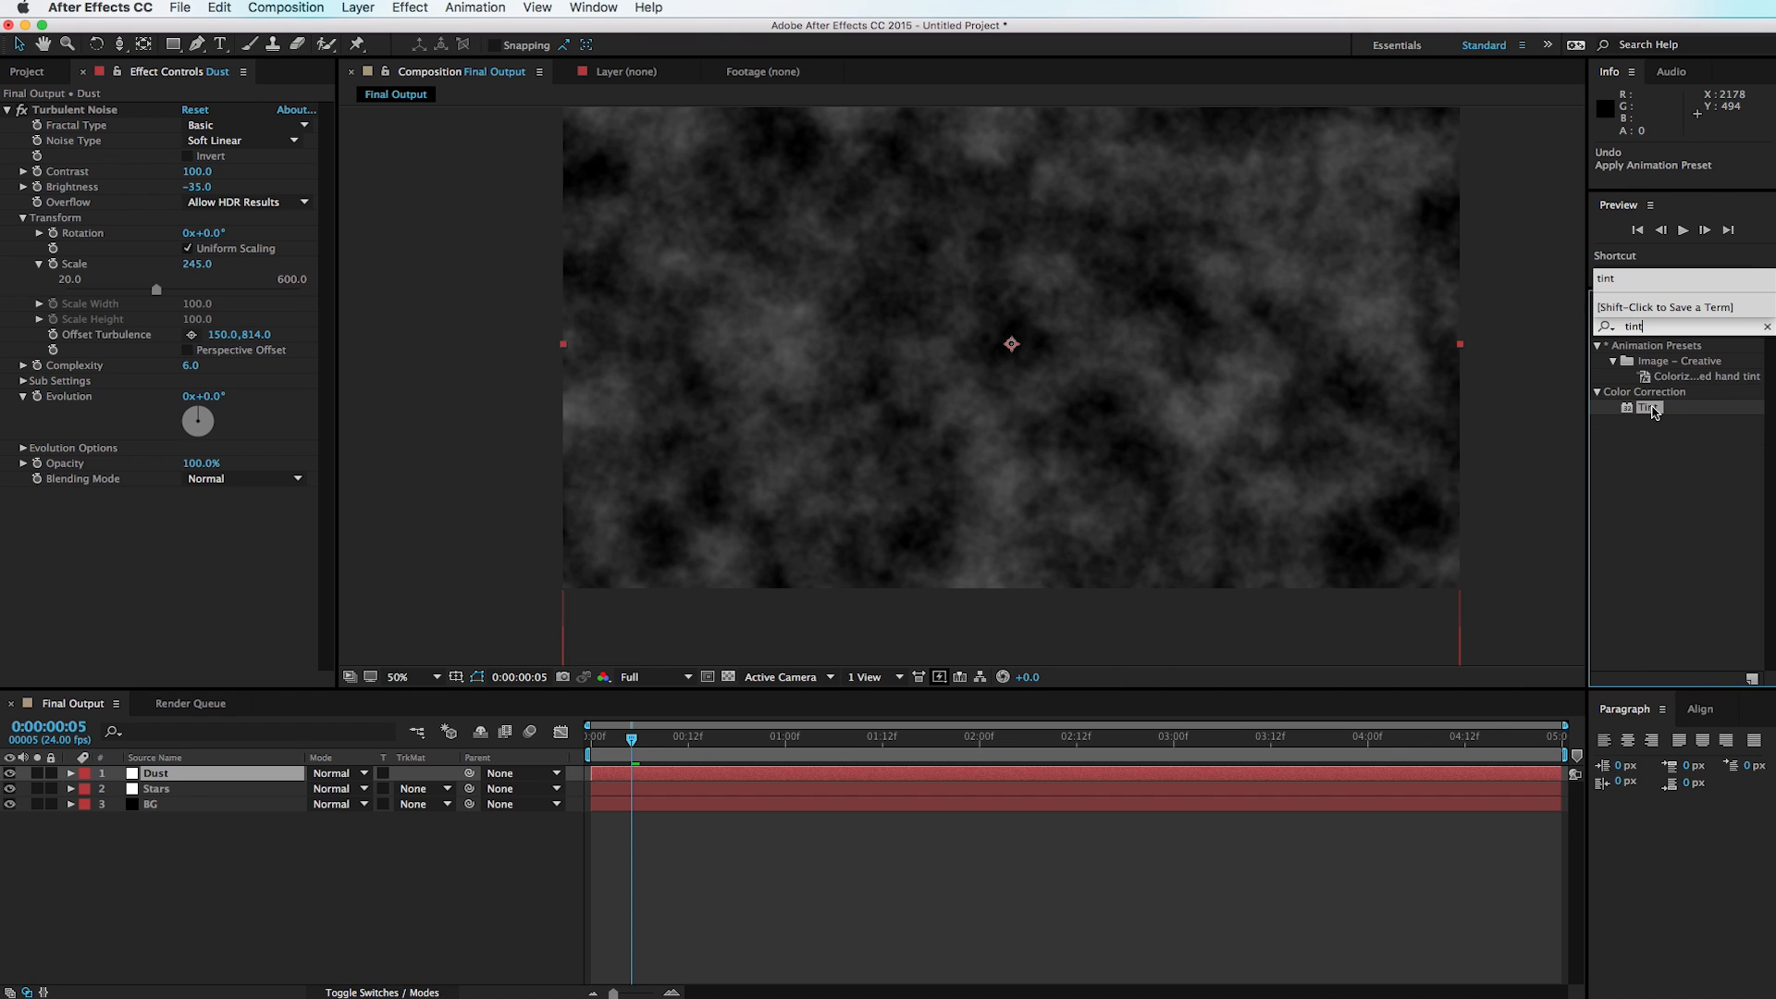
pyautogui.moveTo(1654, 411); pyautogui.dragTo(665, 574)
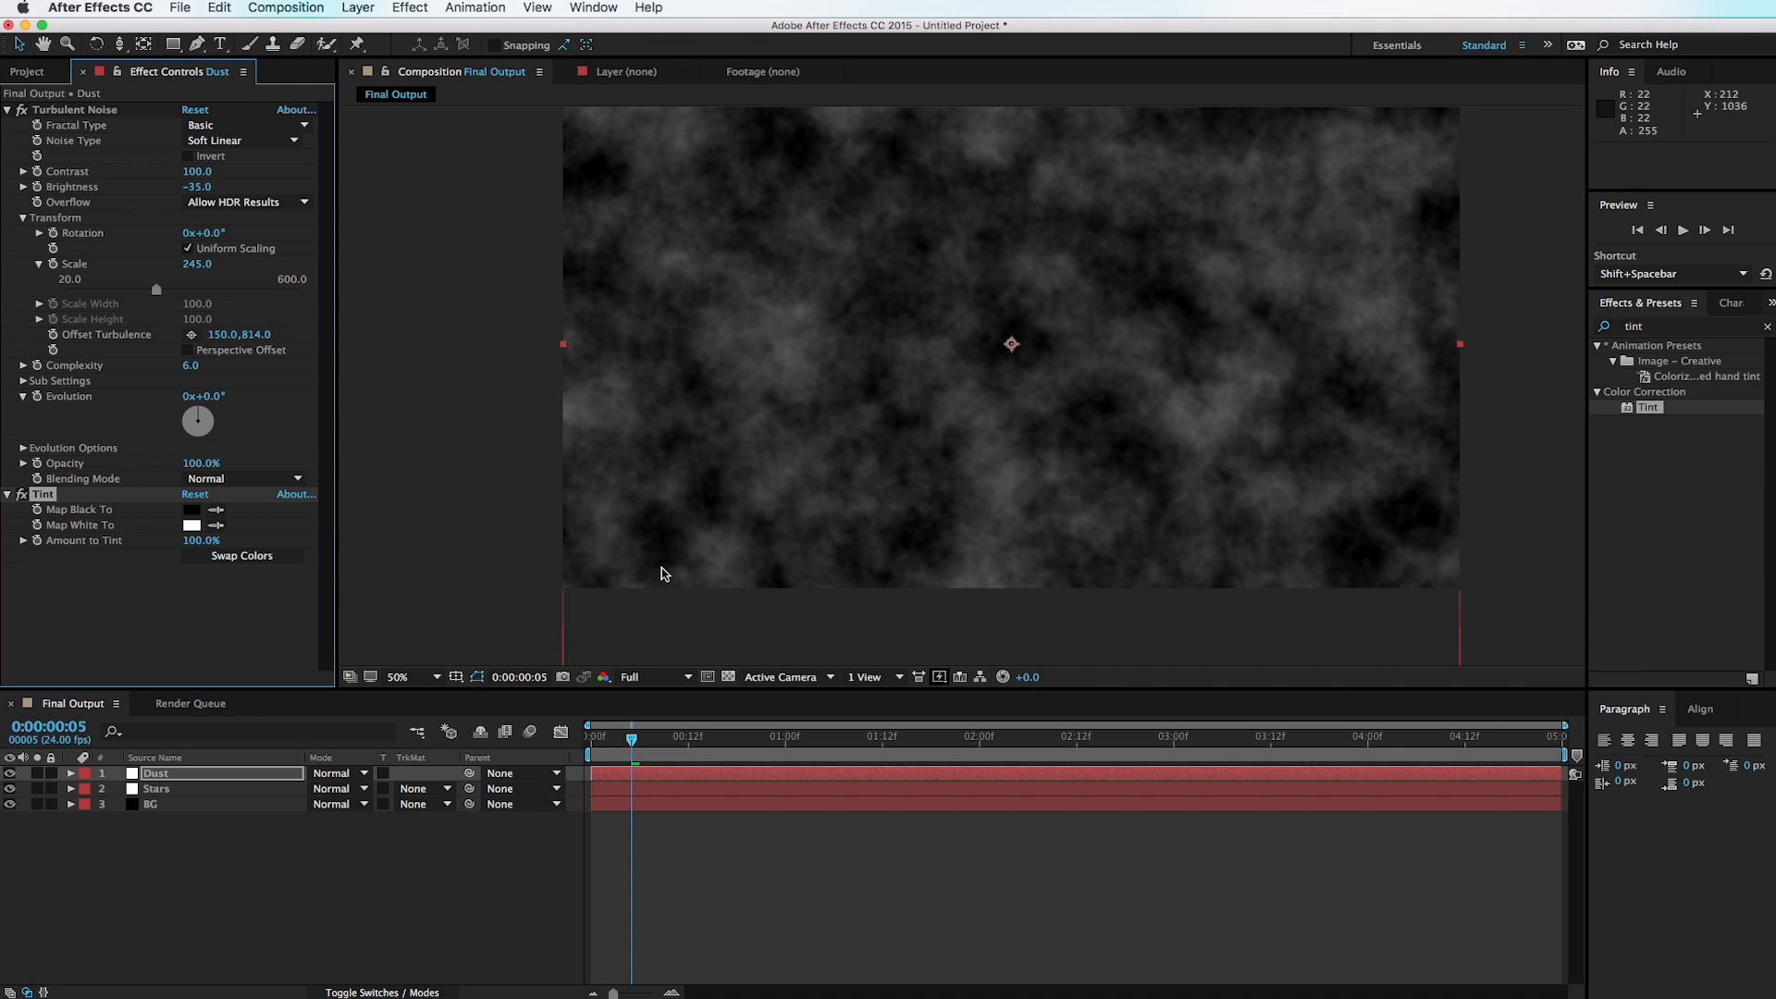
pyautogui.click(192, 512)
pyautogui.moveTo(1409, 835); pyautogui.dragTo(1408, 824)
pyautogui.click(1316, 919)
pyautogui.moveTo(1316, 920); pyautogui.dragTo(1312, 916)
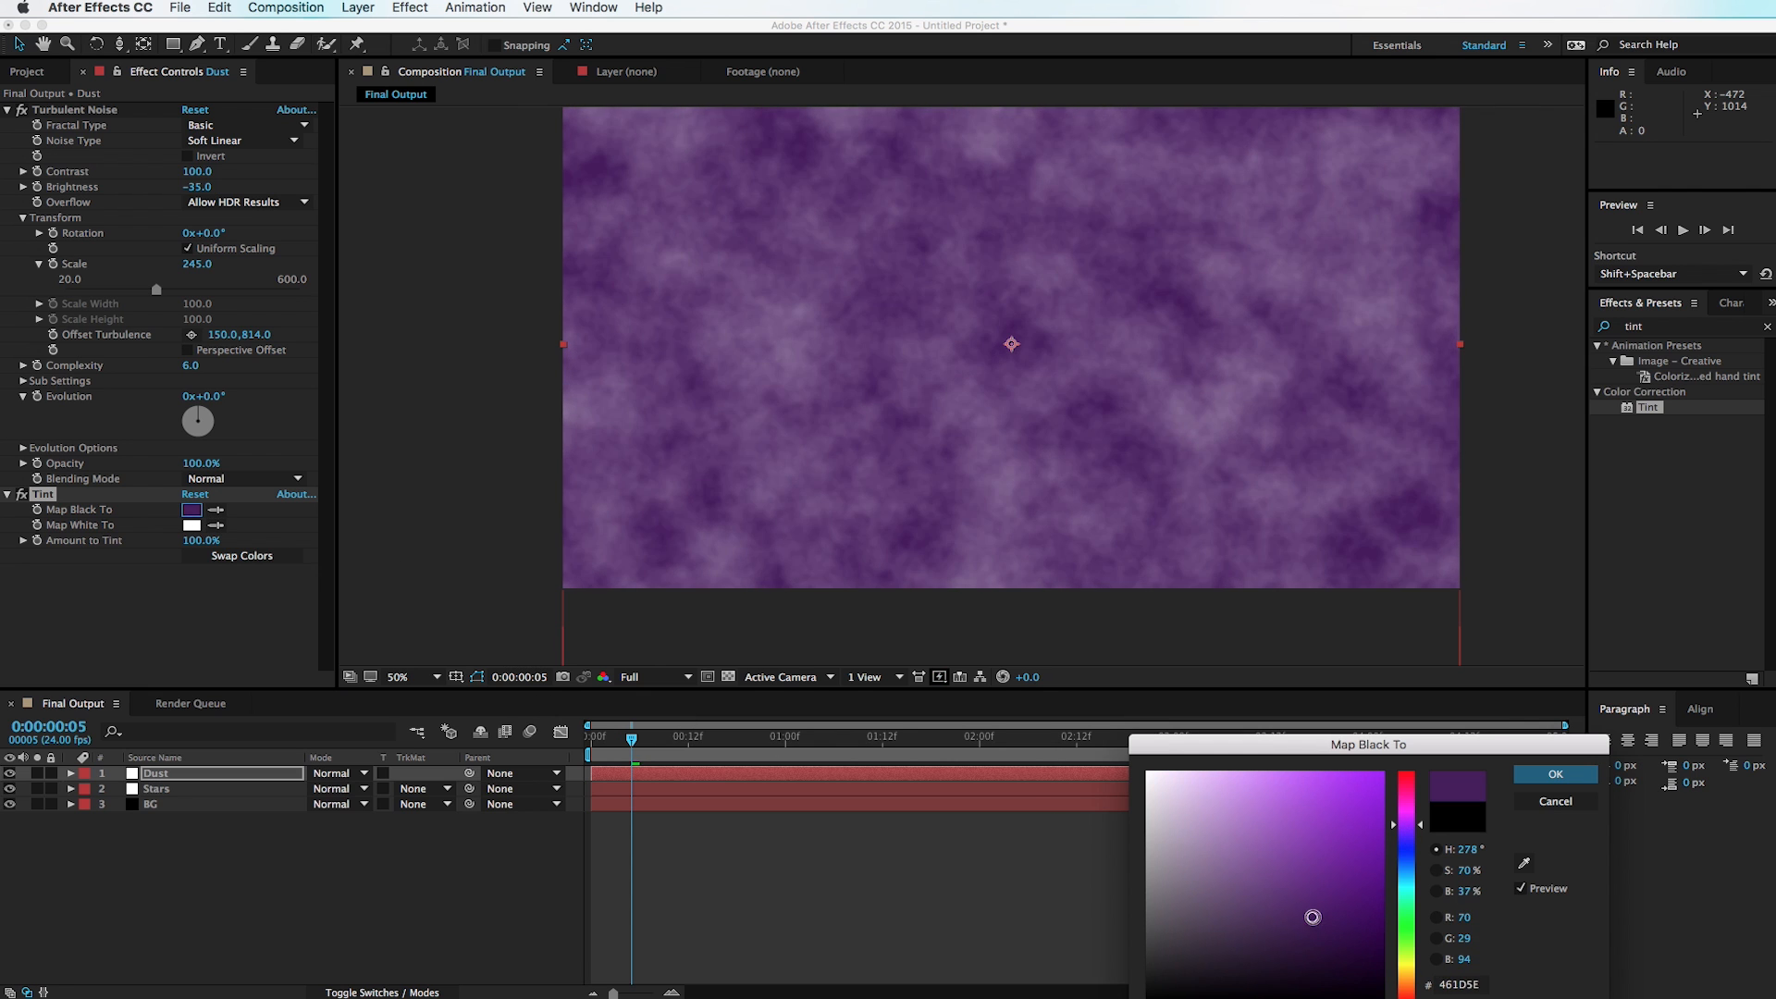
pyautogui.click(1552, 780)
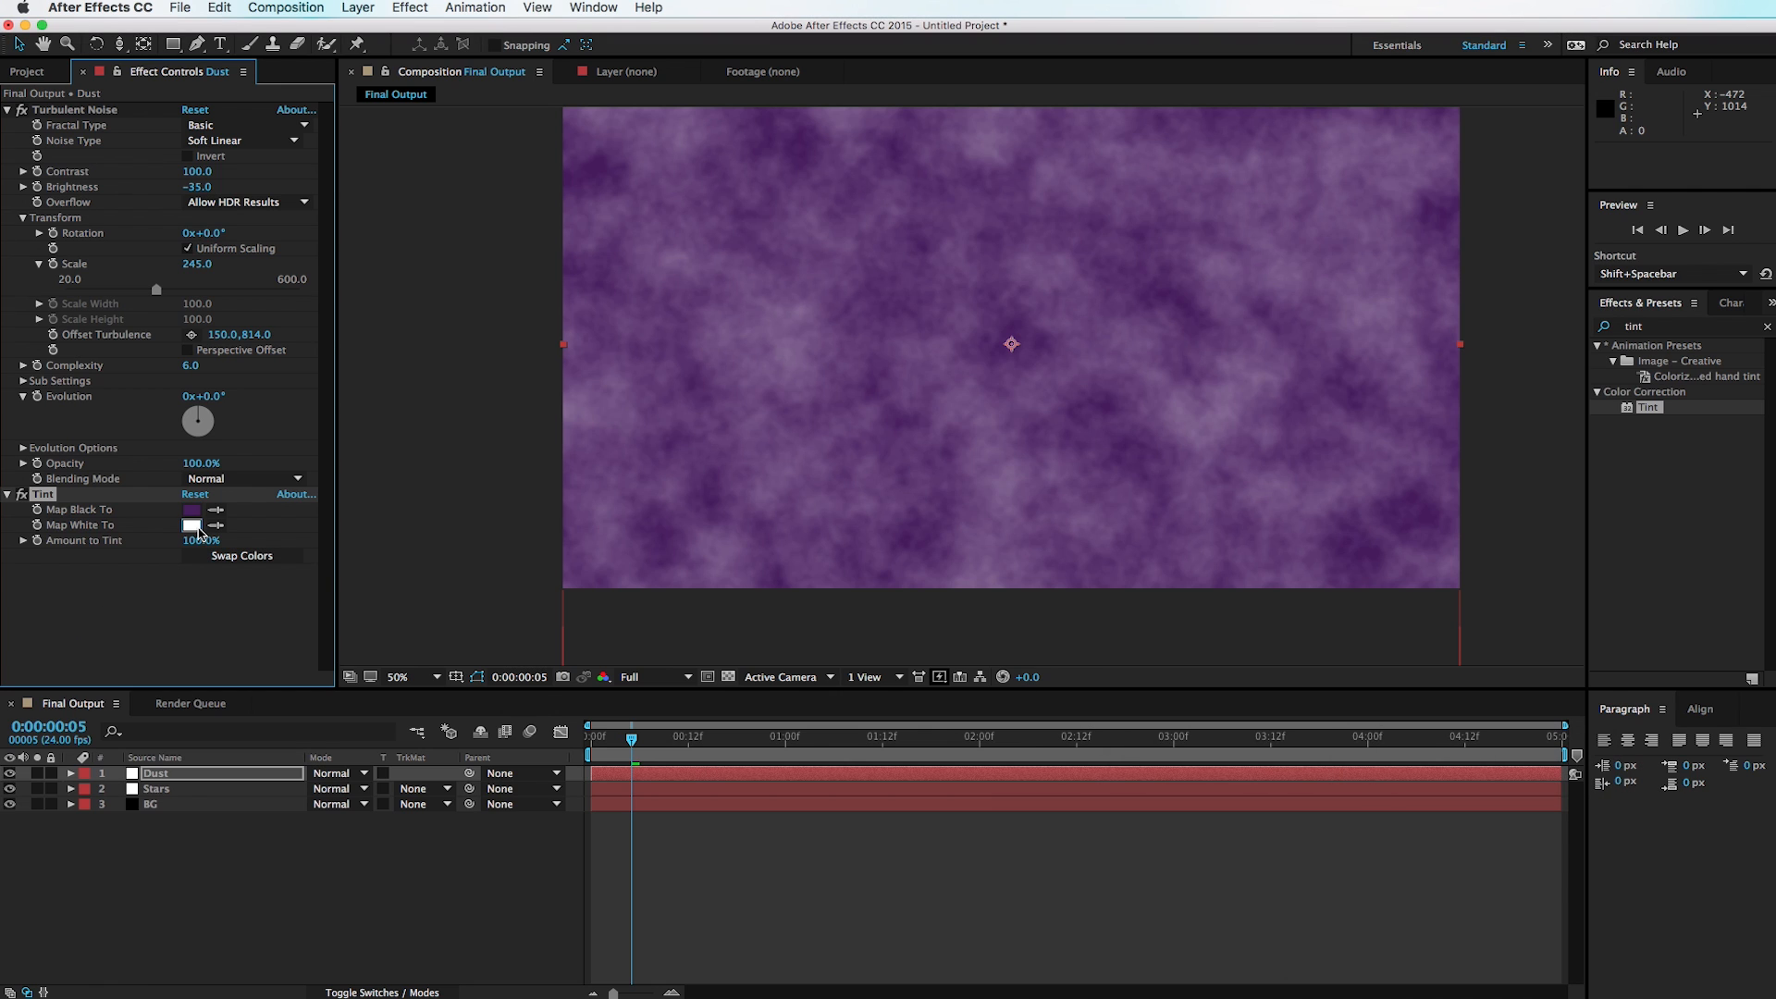
# Step: Map the Tint effect's white to a light orange (E4936A) and deselect the Dust layer
pyautogui.click(192, 525)
pyautogui.moveTo(1412, 992); pyautogui.dragTo(1413, 981)
pyautogui.click(1254, 872)
pyautogui.moveTo(1245, 854); pyautogui.dragTo(1274, 795)
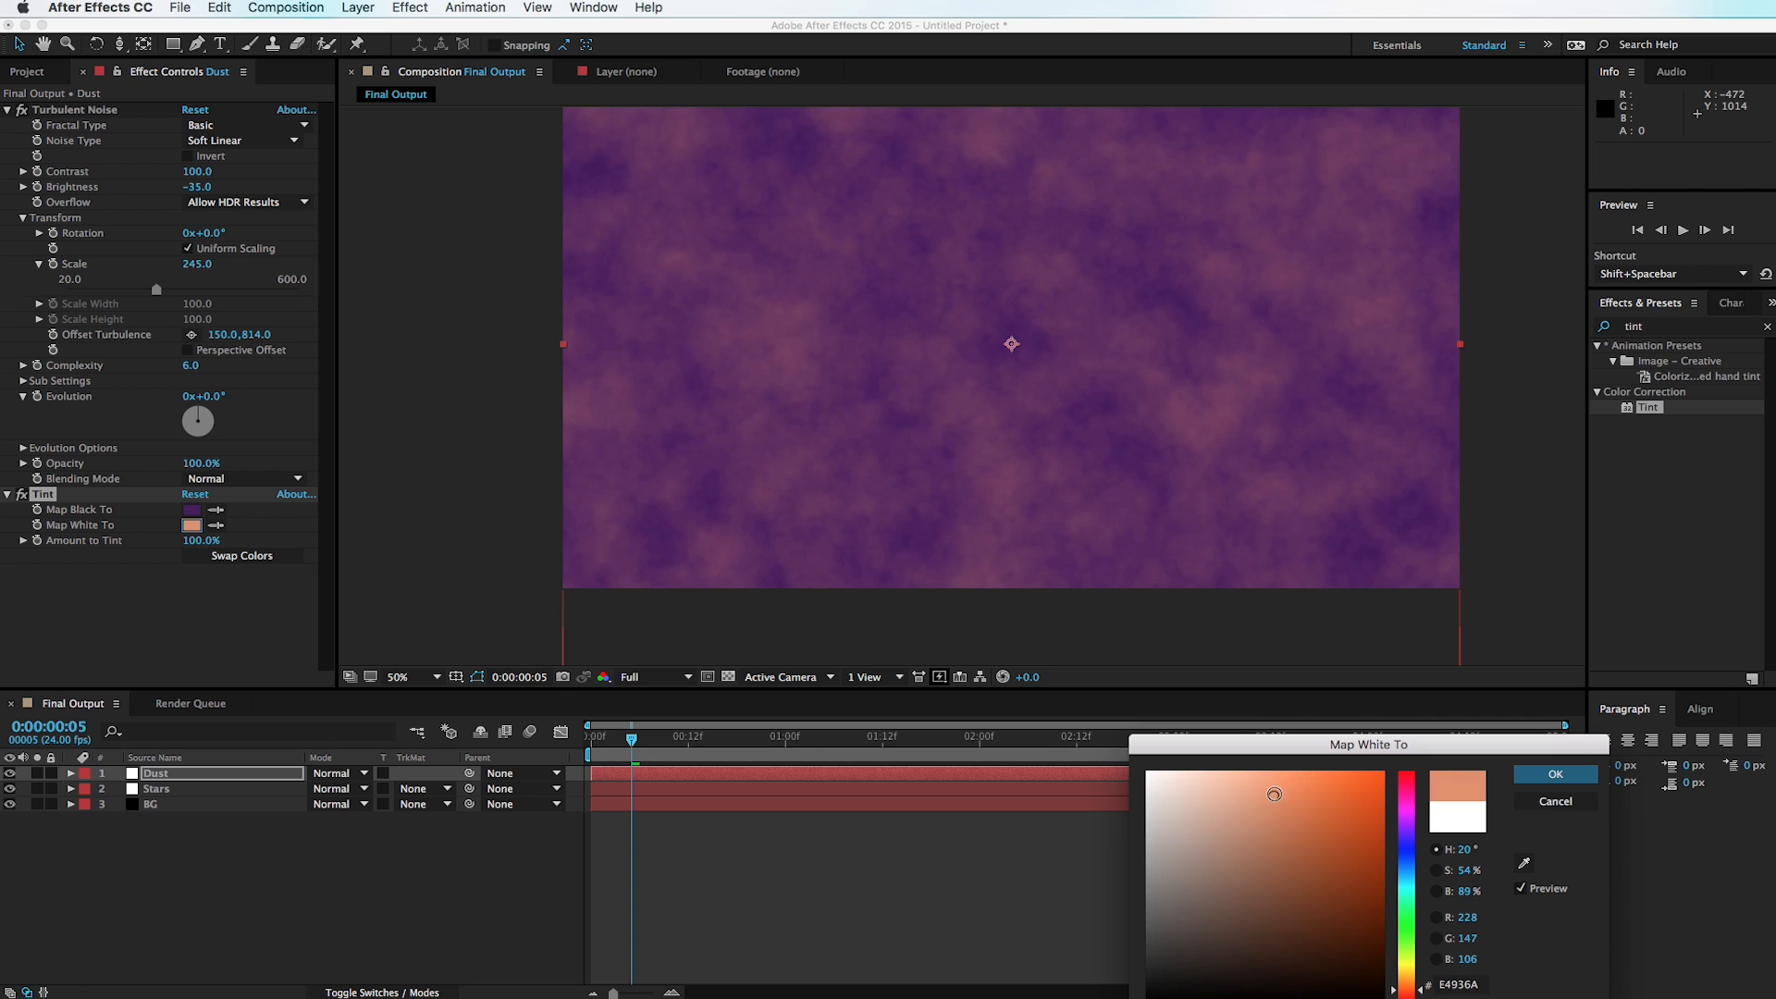
pyautogui.click(1573, 775)
pyautogui.click(456, 855)
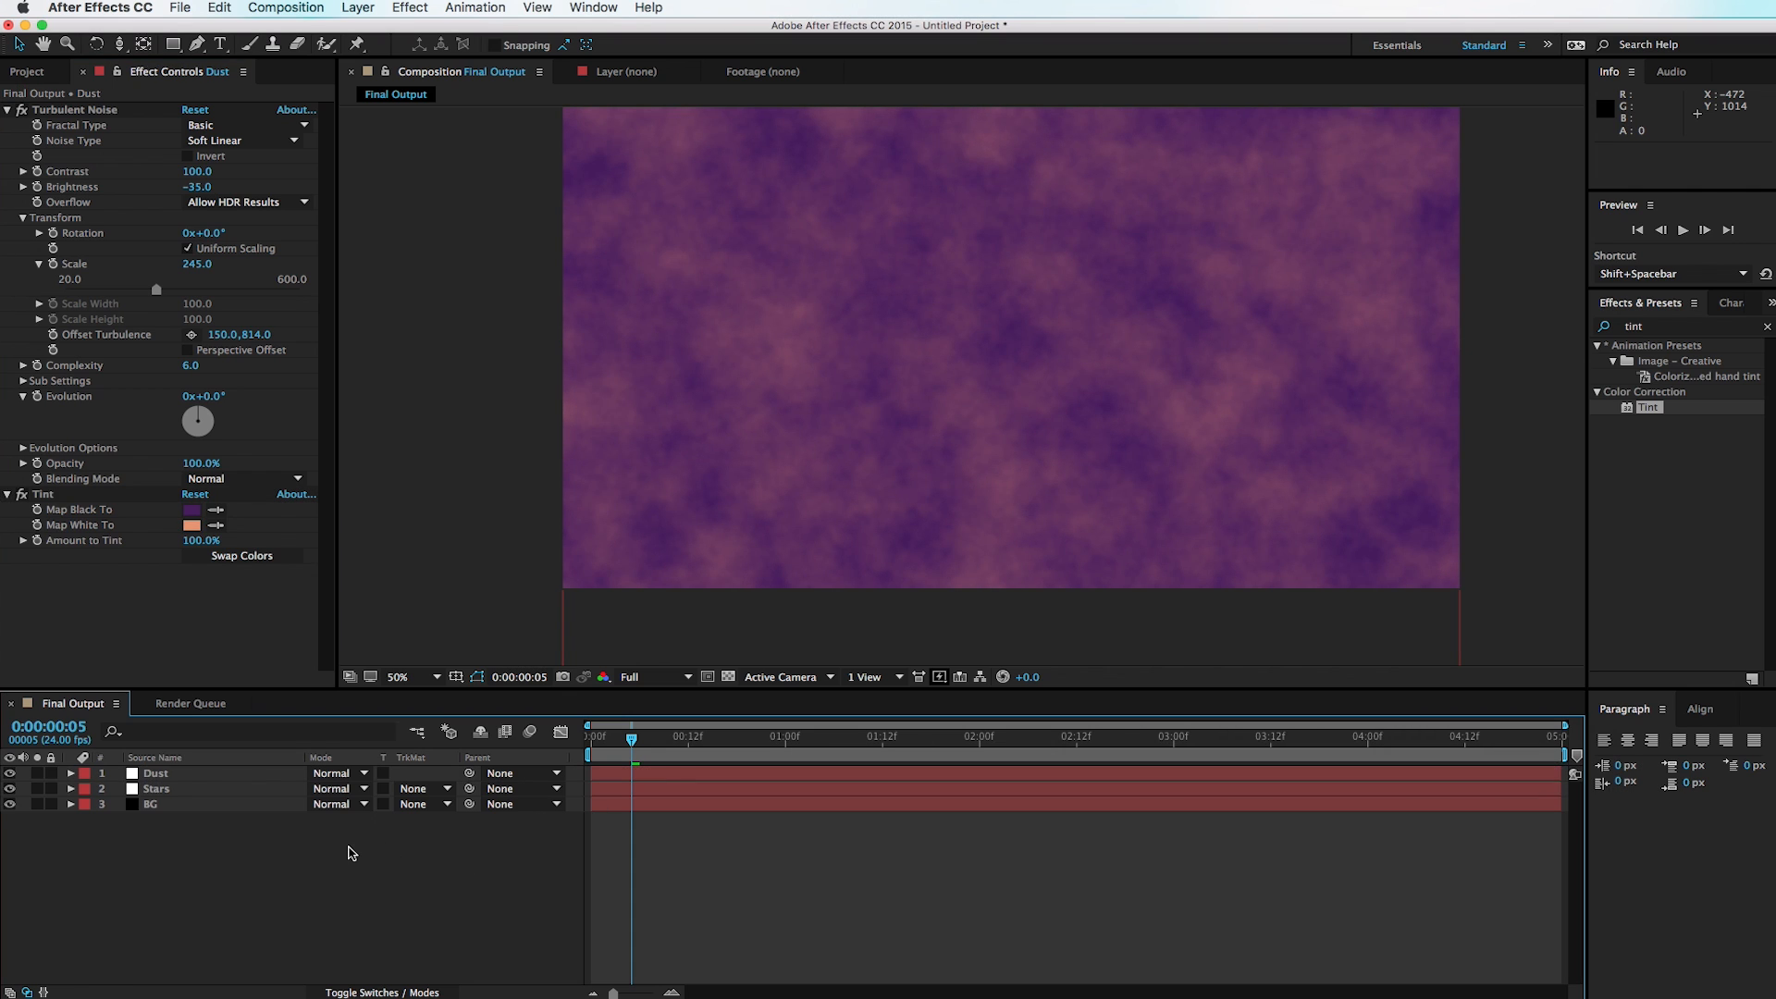
# Step: Lower the Dust layer's opacity to 15% and inspect the stars showing through it
pyautogui.click(245, 777)
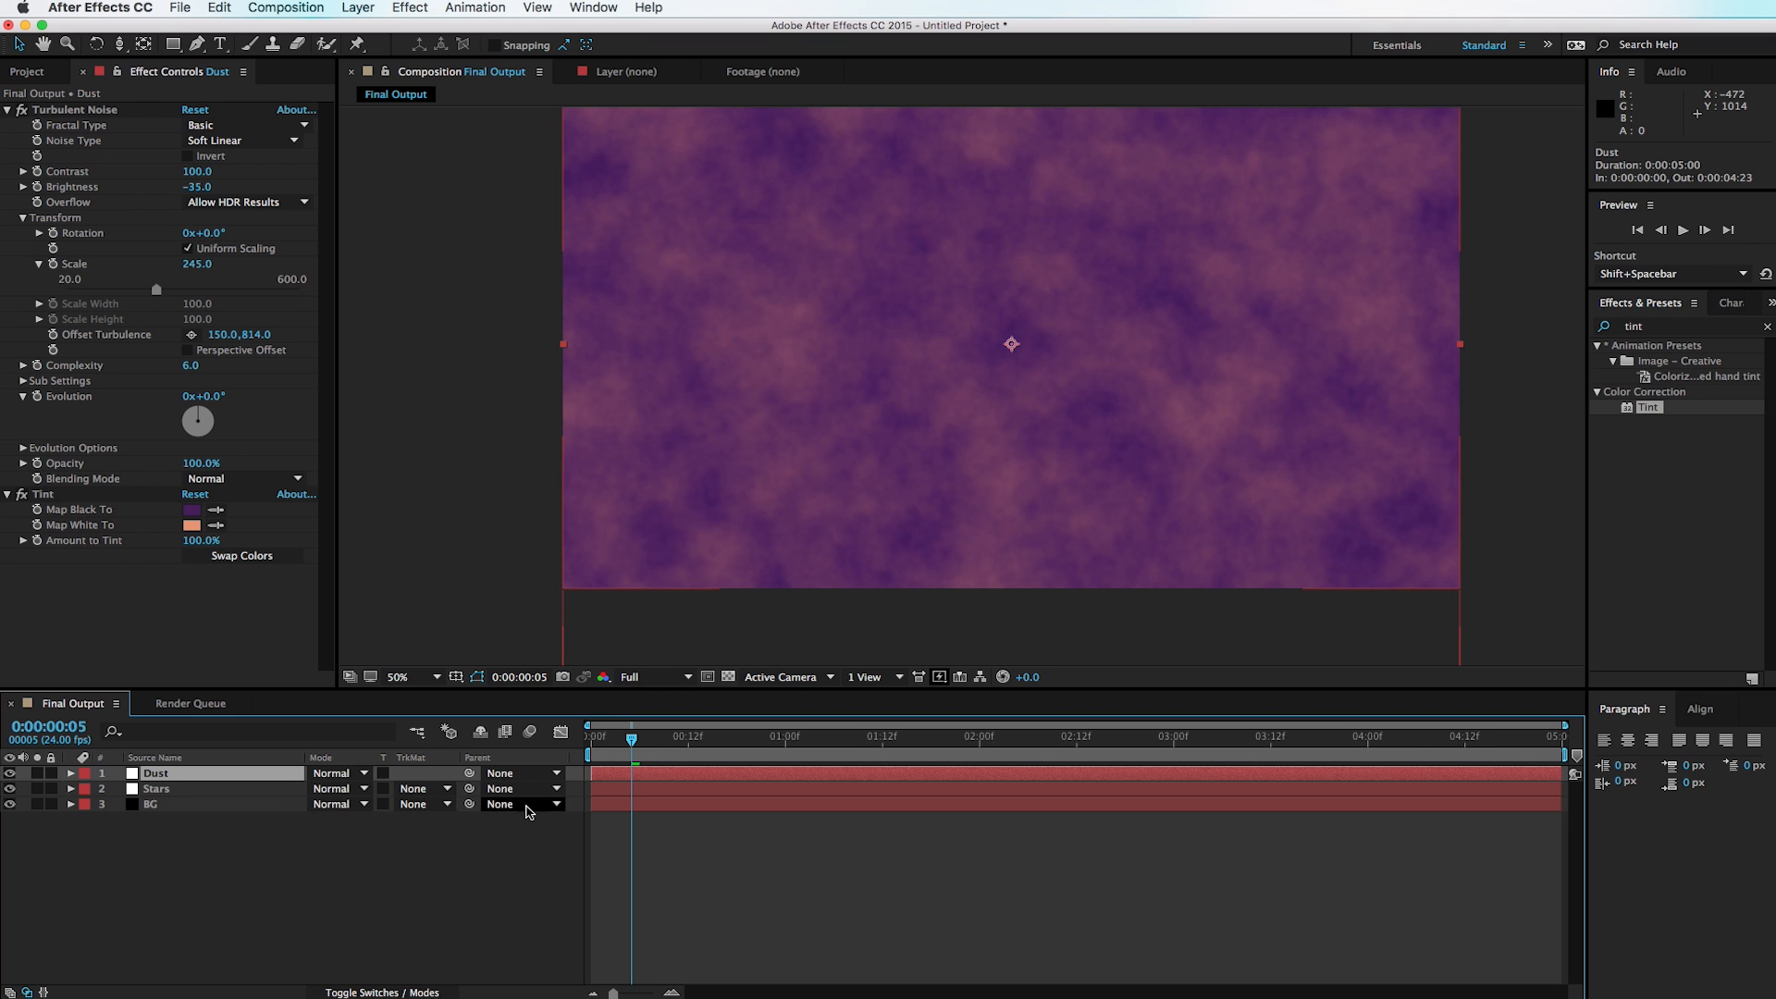
pyautogui.press('t')
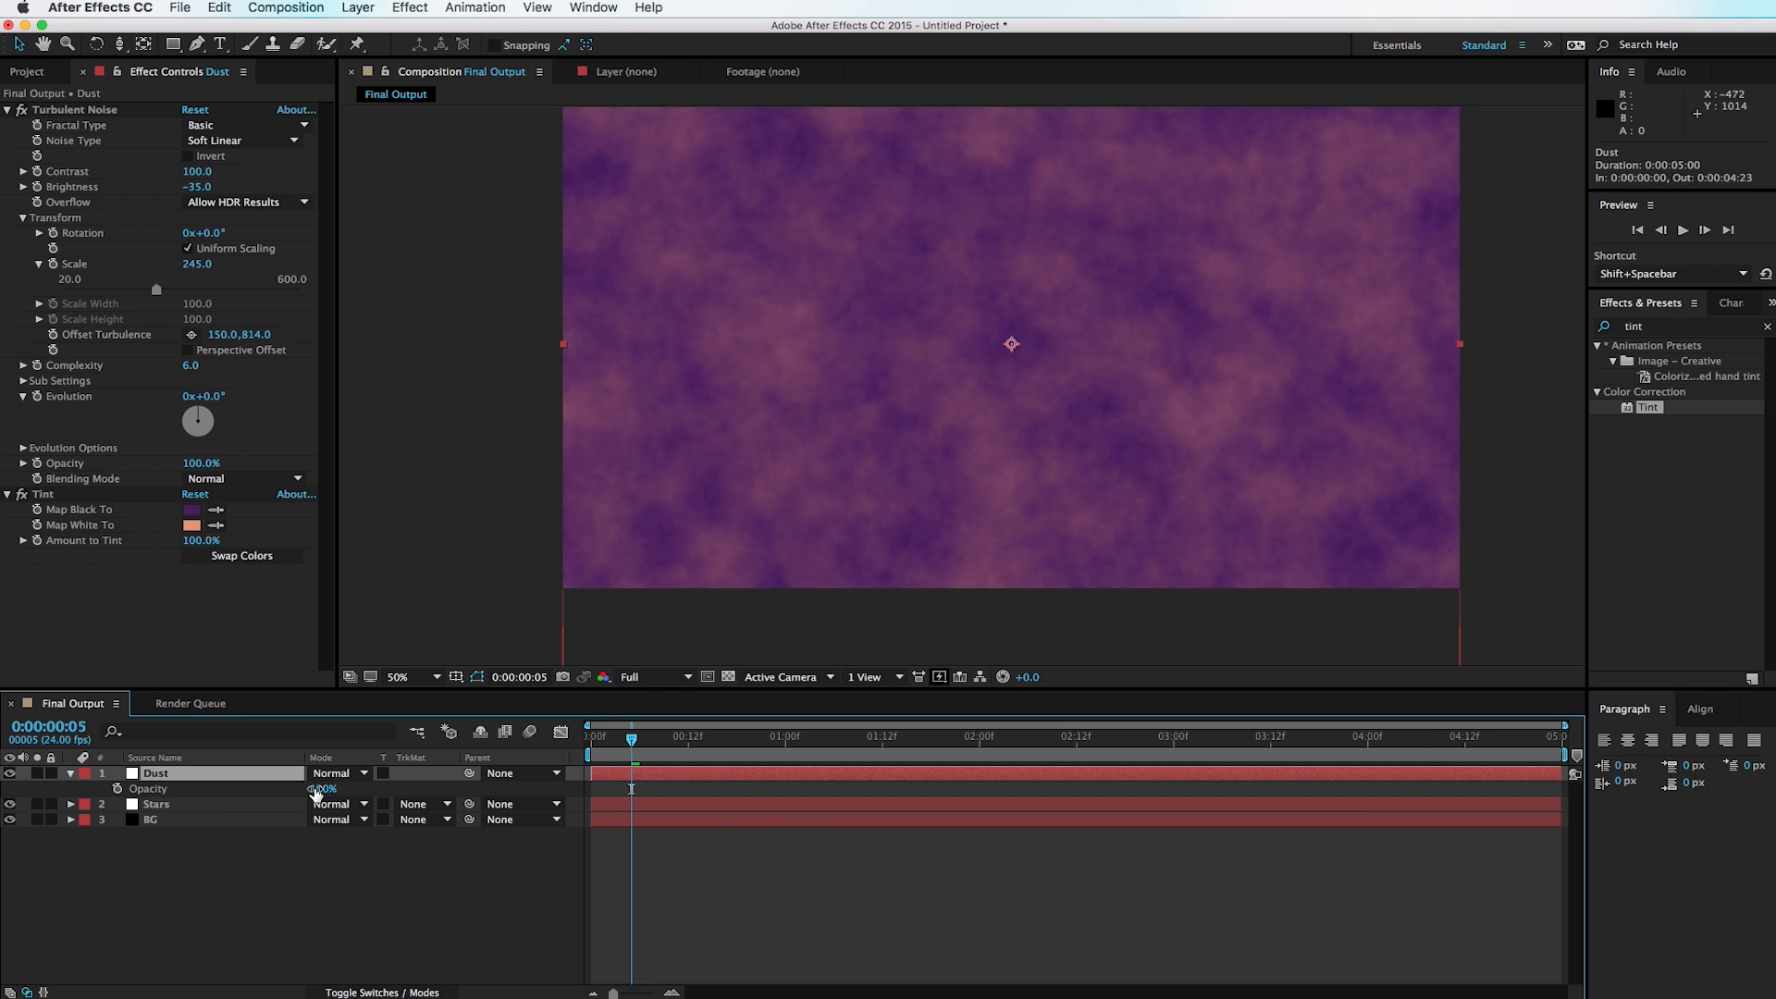
pyautogui.moveTo(323, 795); pyautogui.dragTo(259, 810)
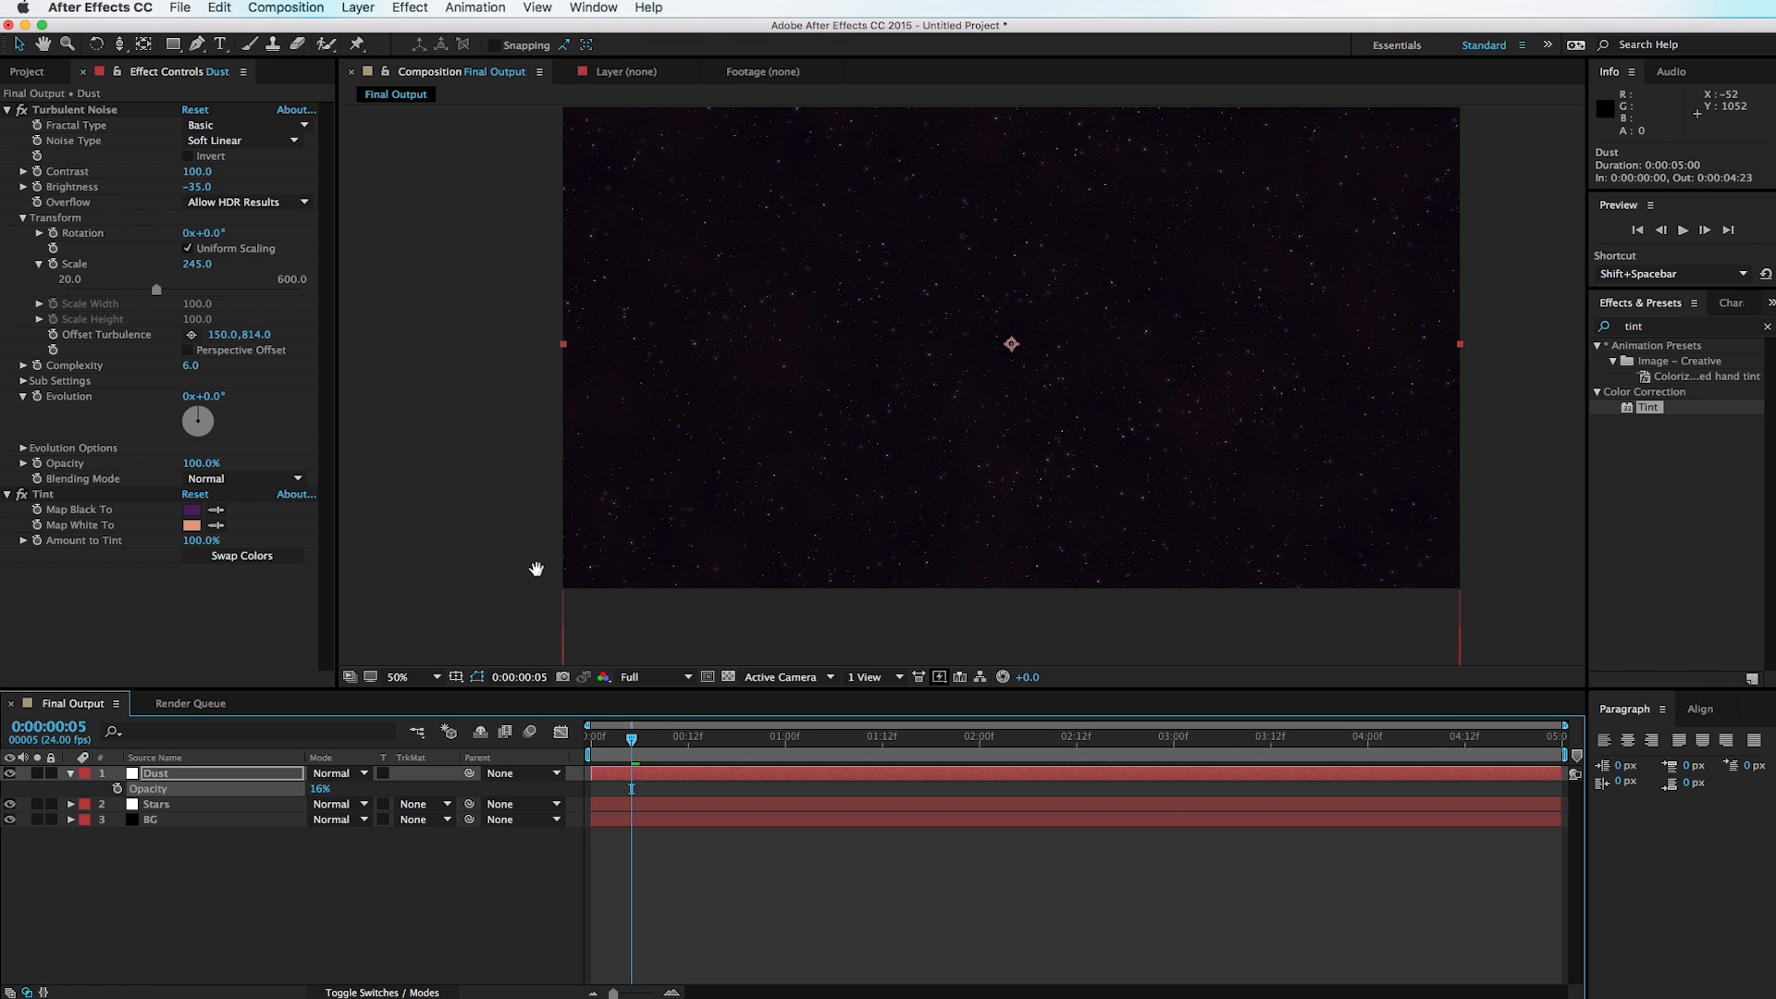
pyautogui.scroll(2, 988, 350)
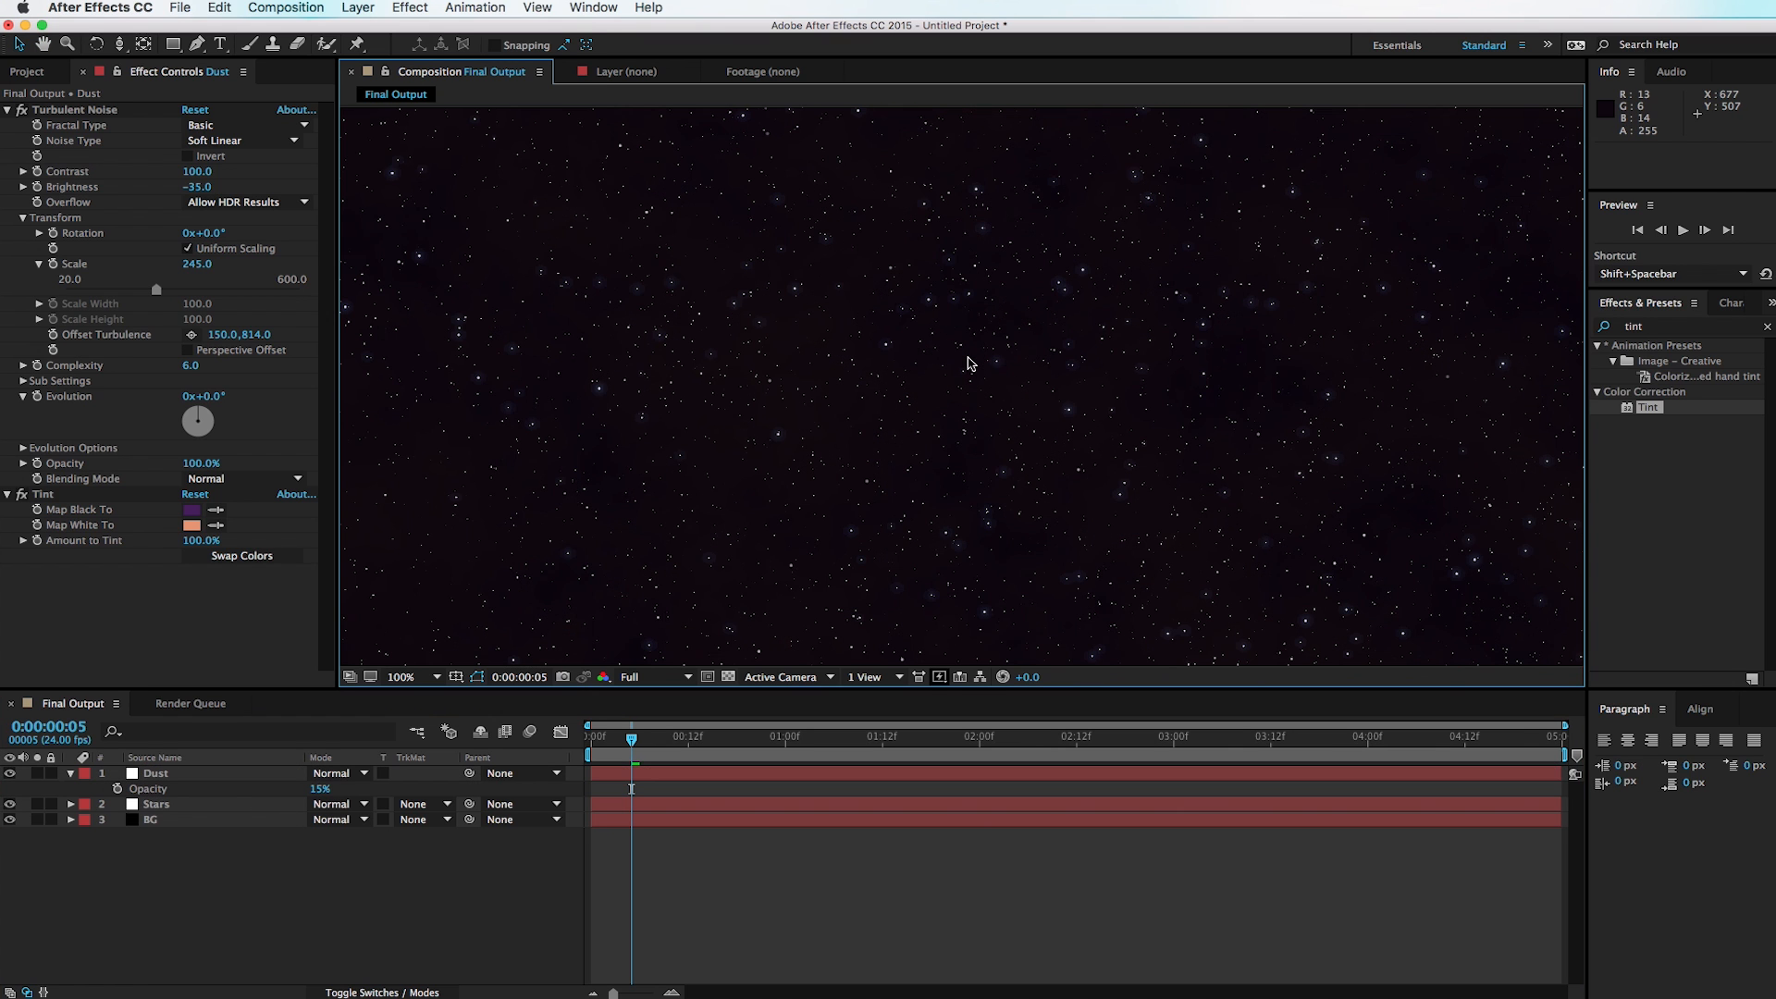
pyautogui.scroll(-2, 961, 364)
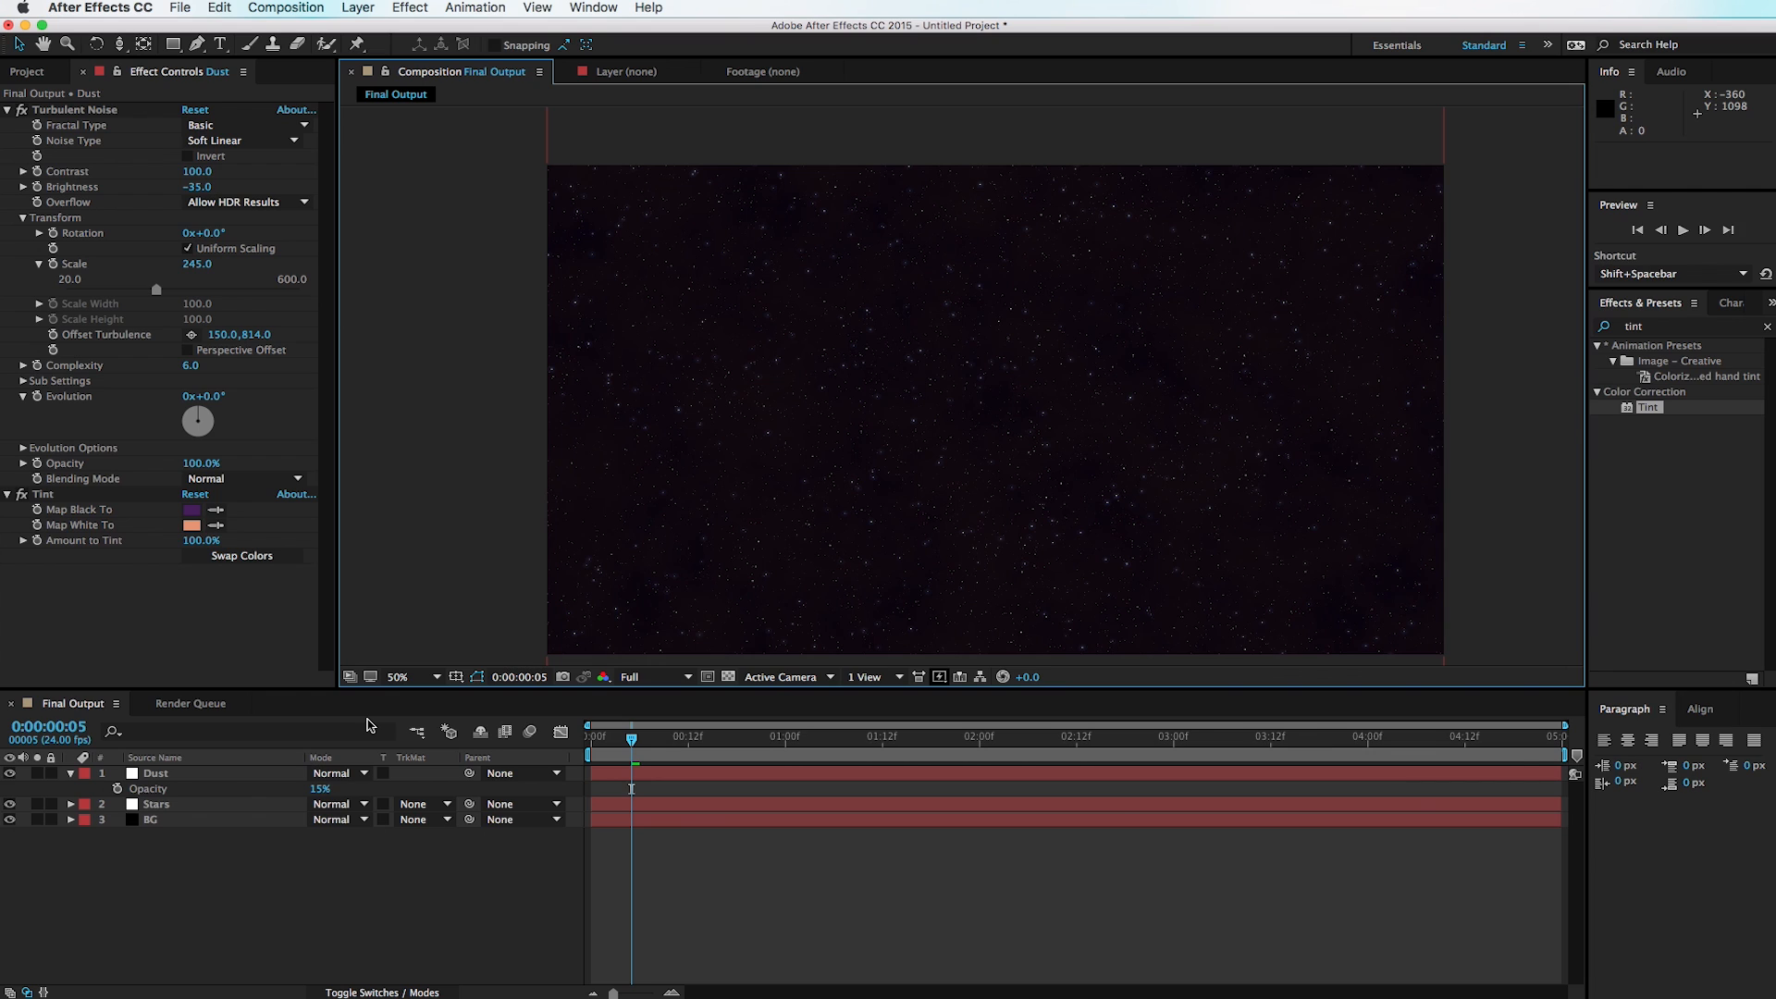
# Step: Create a white 1920 x 1920 px solid named Dust 2 and apply Turbulent Noise to it
pyautogui.press('super+y')
pyautogui.write('Dust 2')
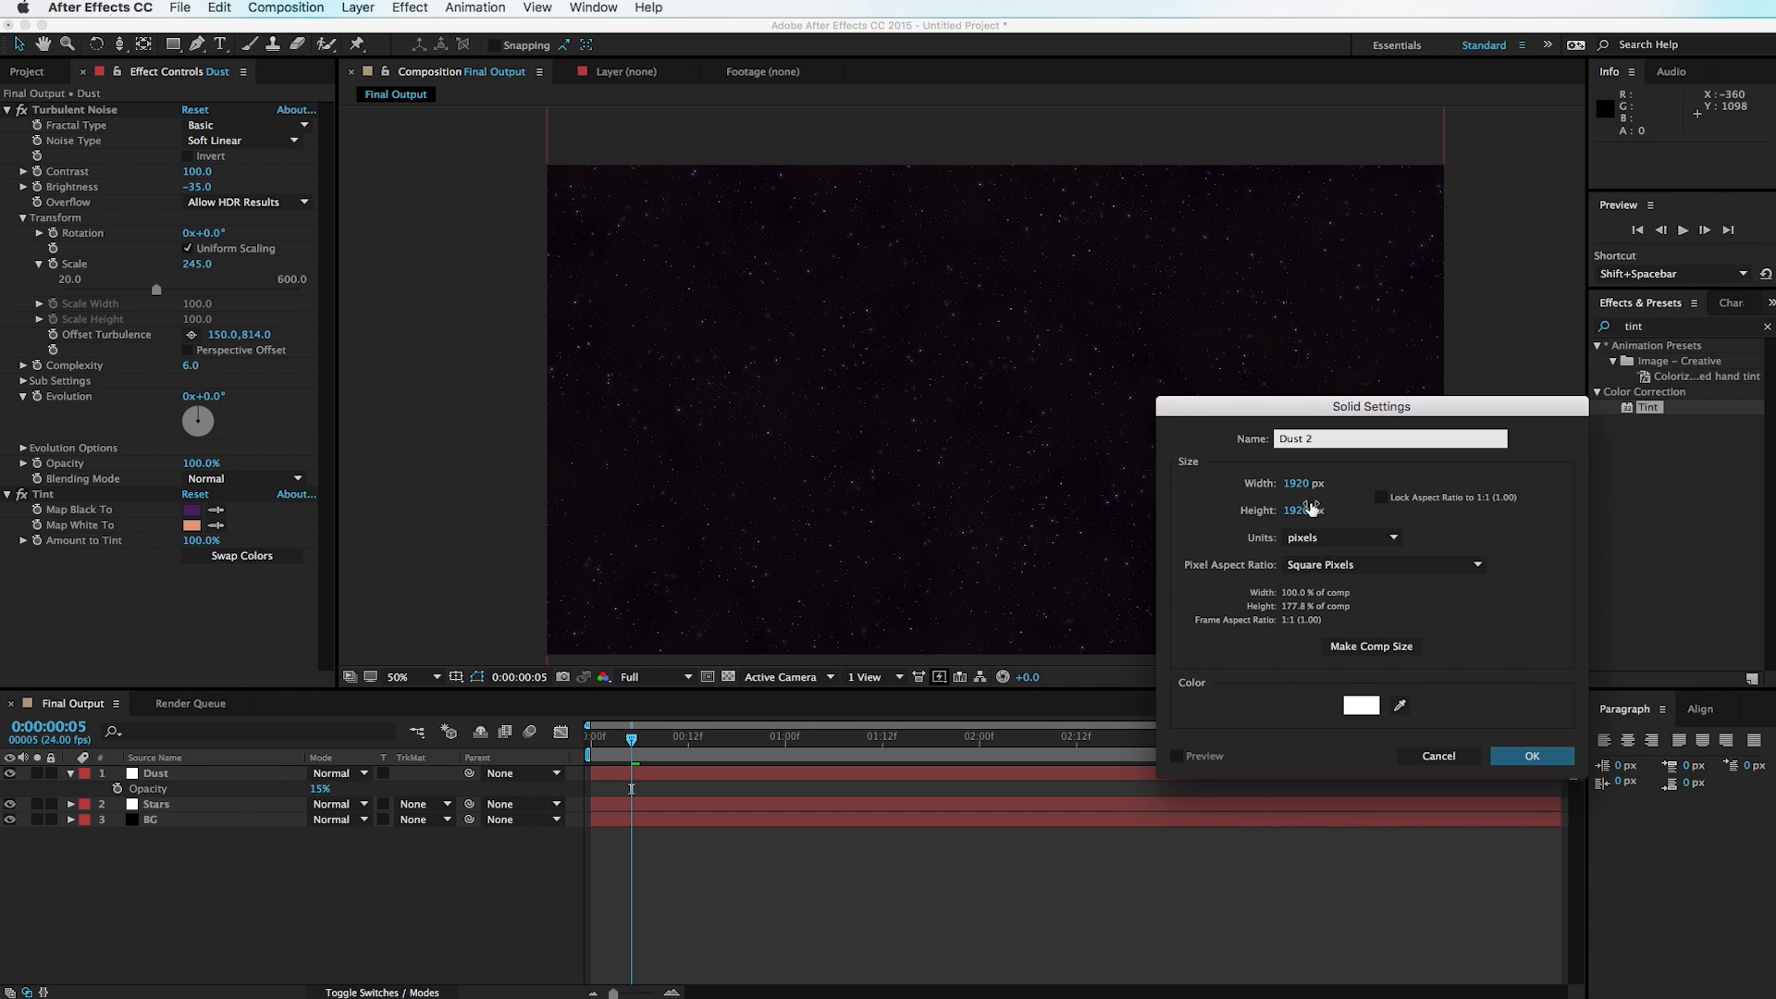
pyautogui.click(1532, 756)
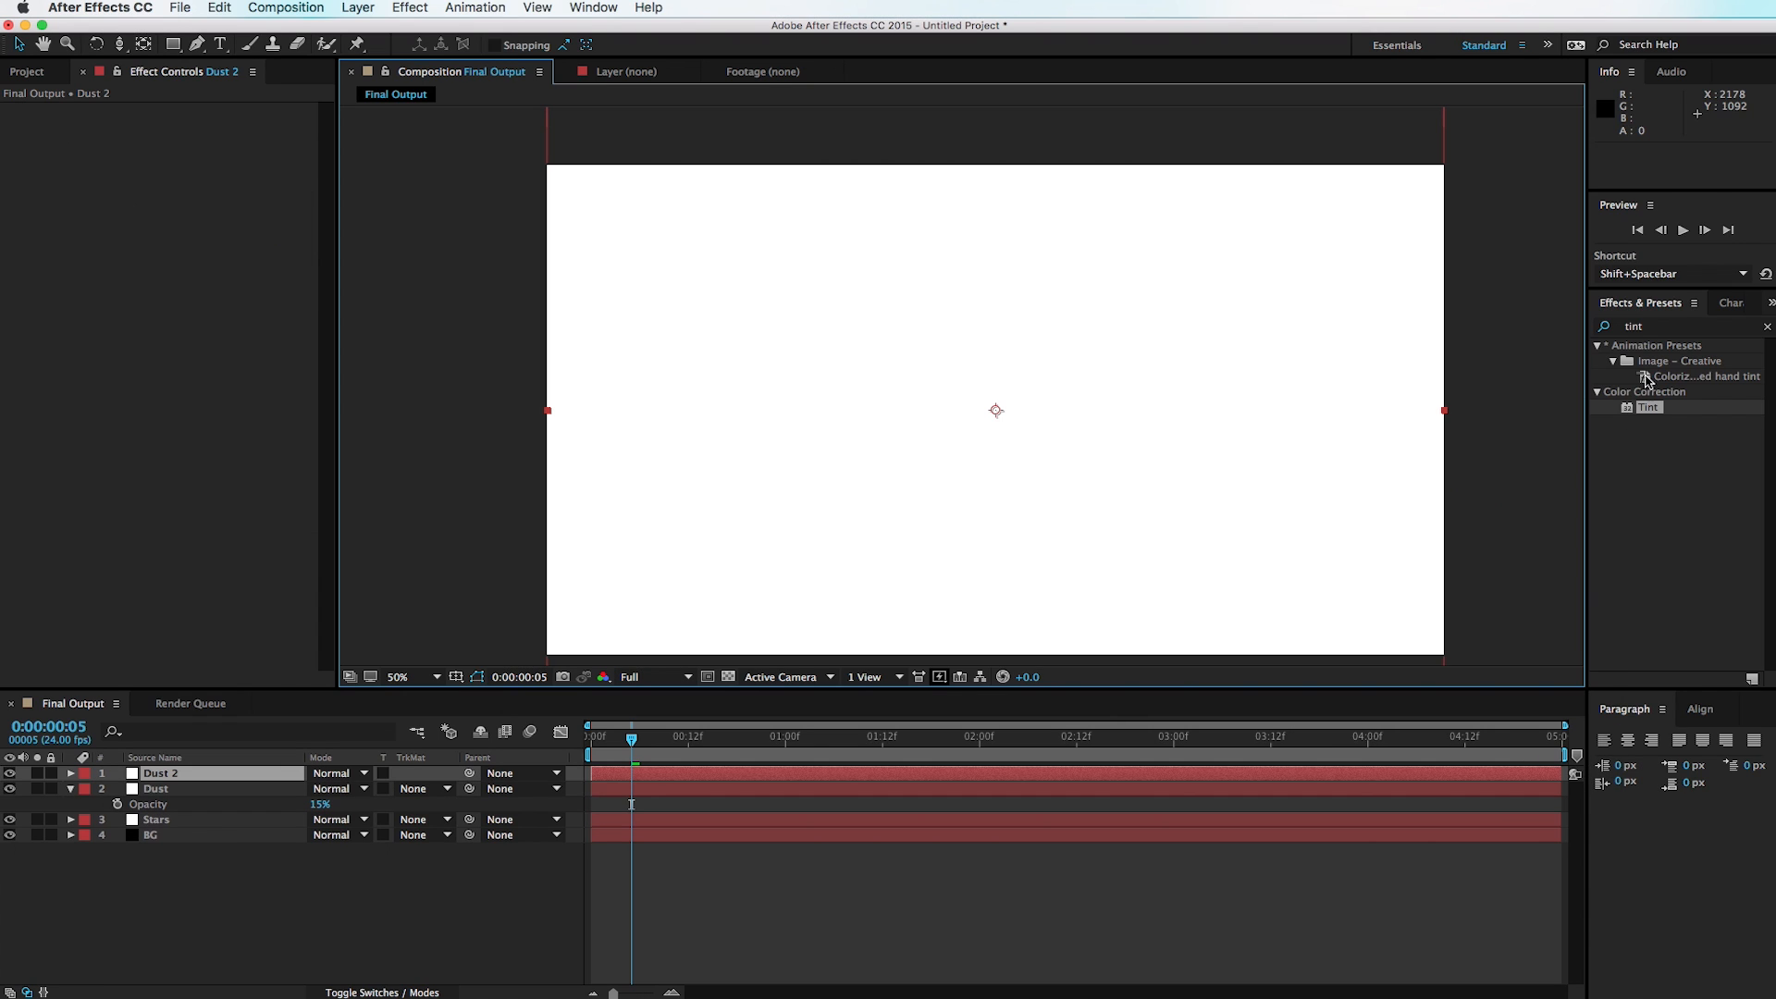
pyautogui.write('turb')
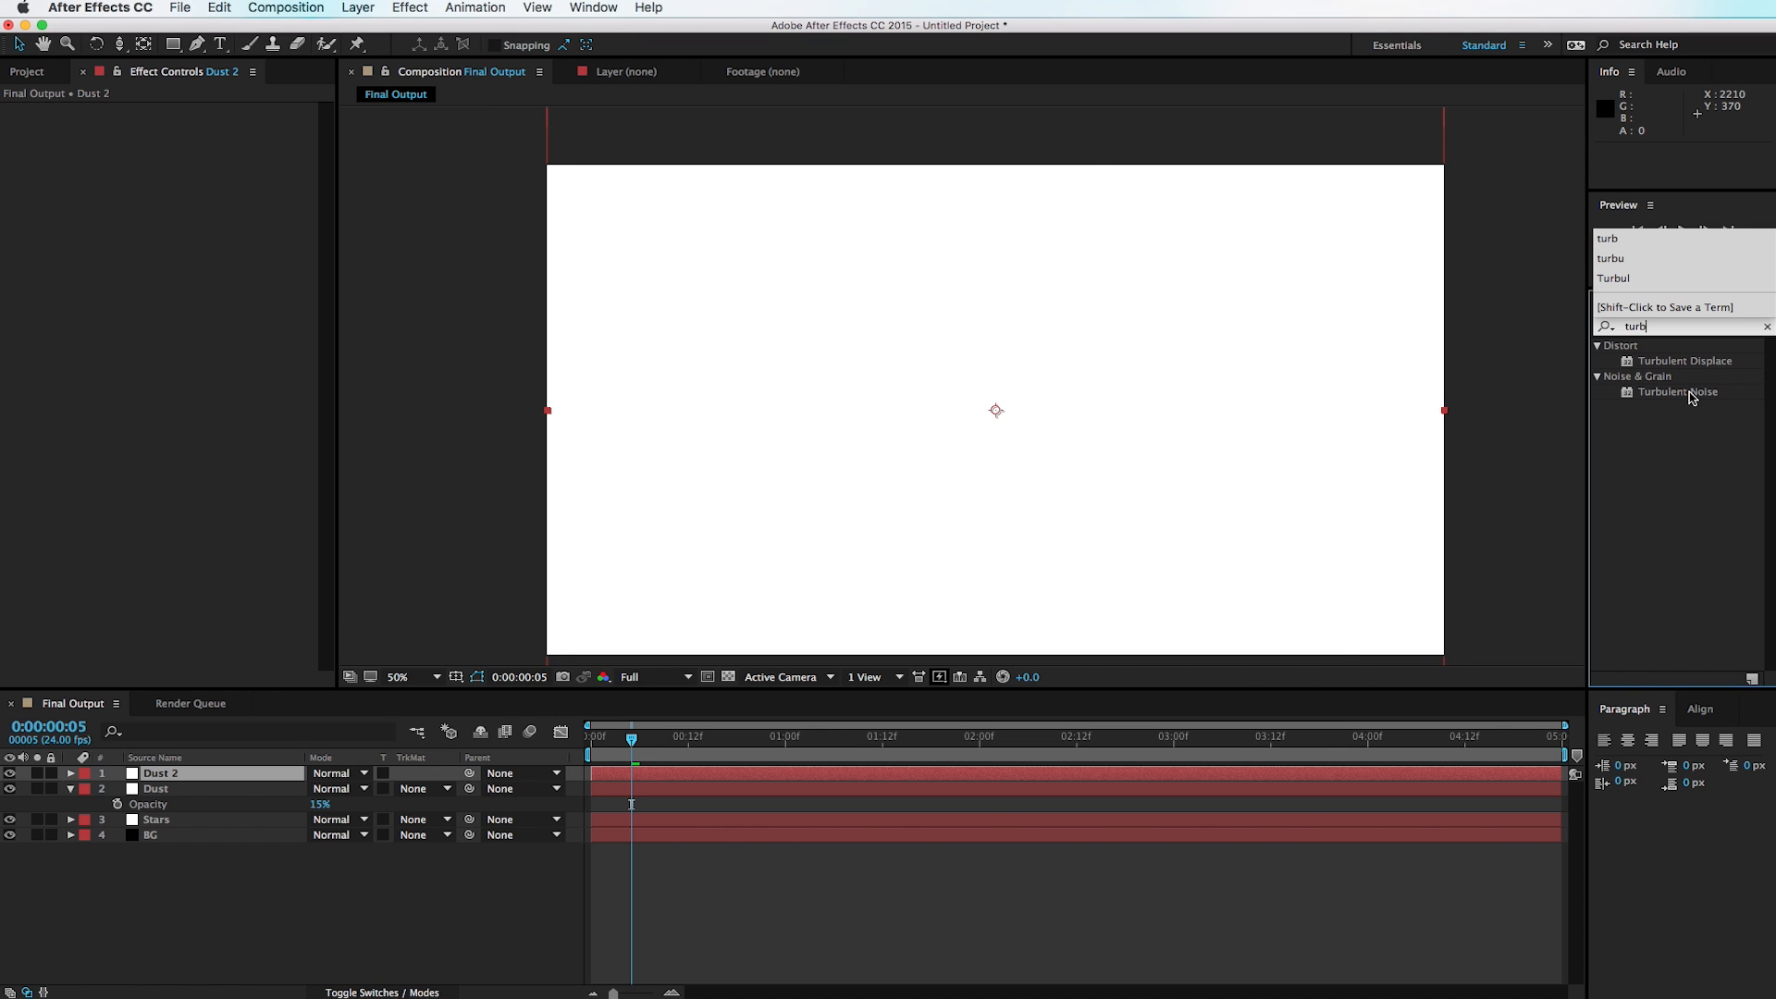
pyautogui.moveTo(1691, 393); pyautogui.dragTo(1303, 413)
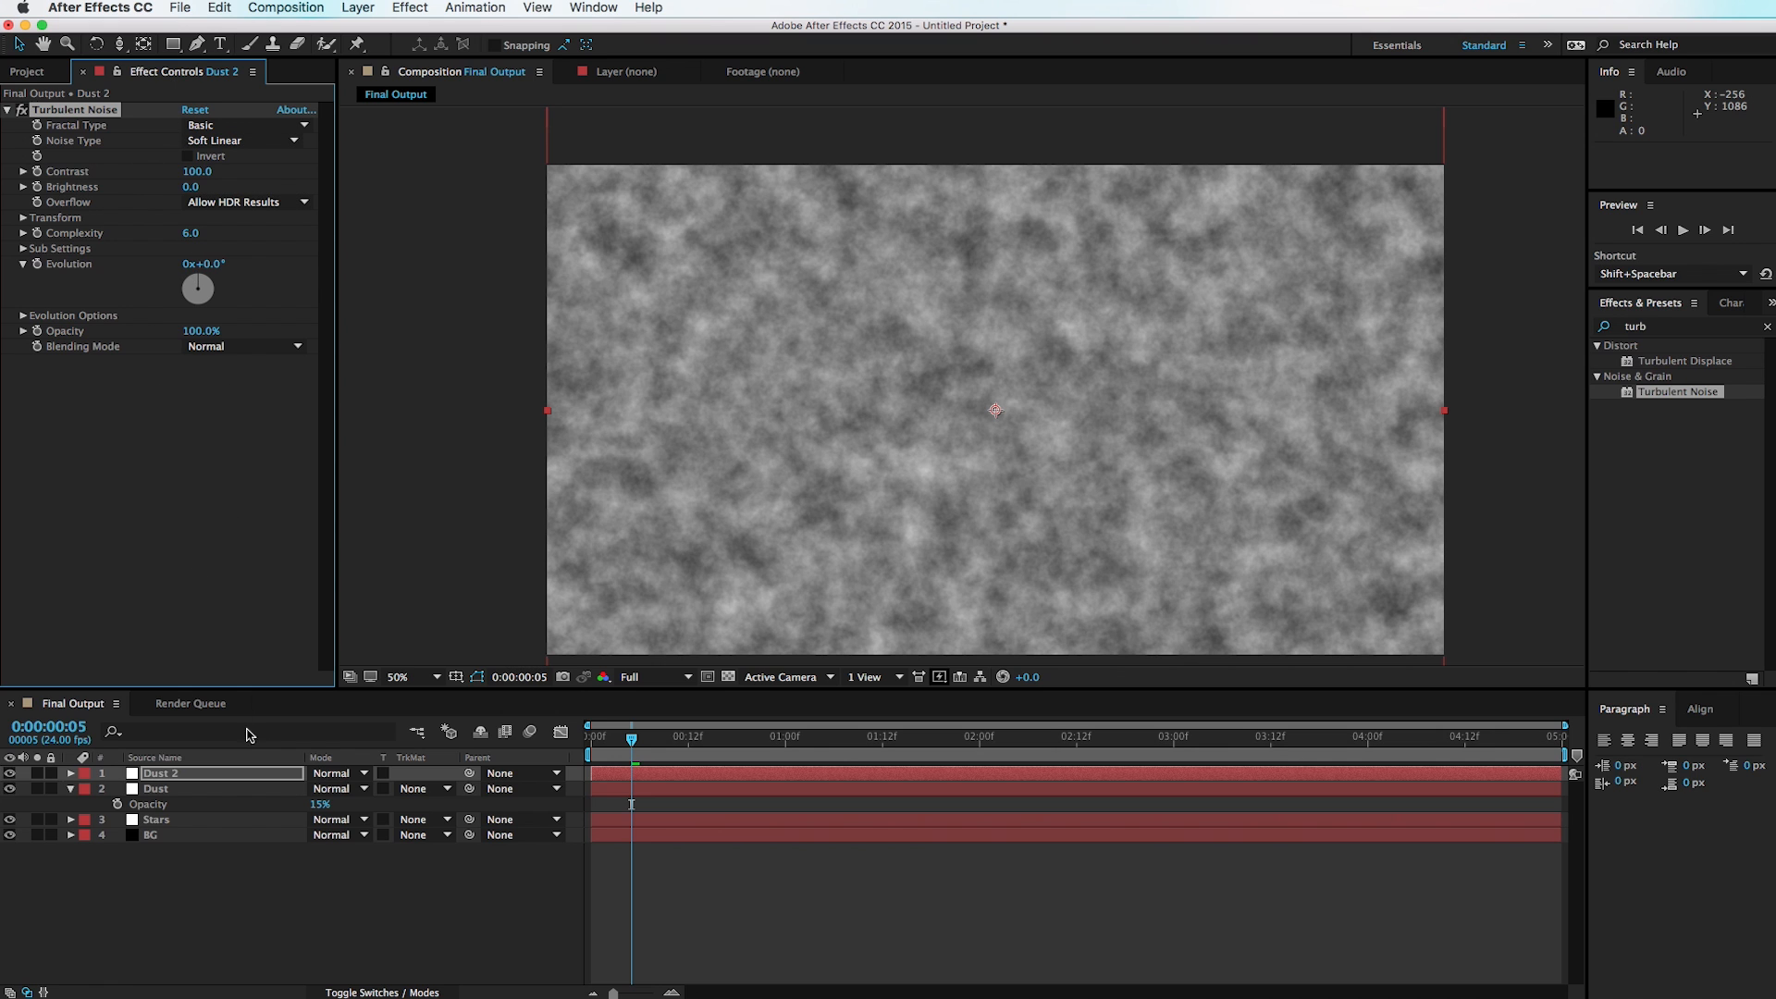
# Step: Set Dust 2's blending mode to Overlay, compare the scene with and without it, and set its noise Evolution to 179°
pyautogui.click(342, 778)
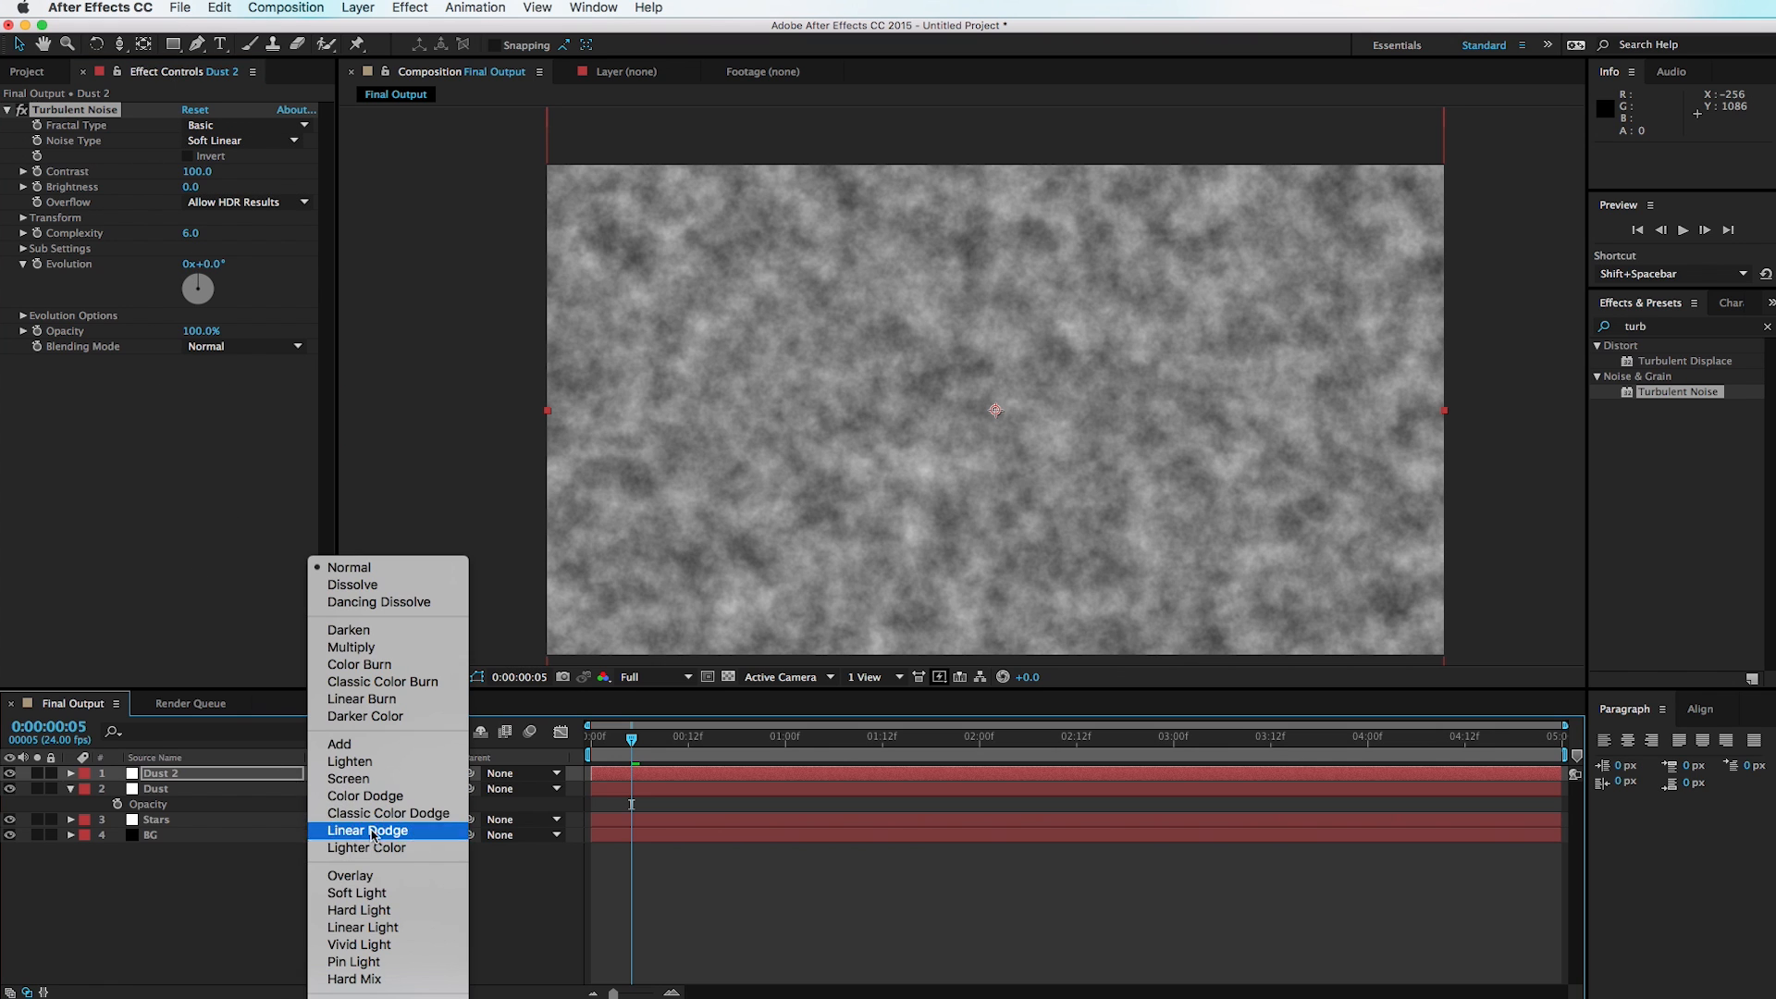
pyautogui.click(396, 874)
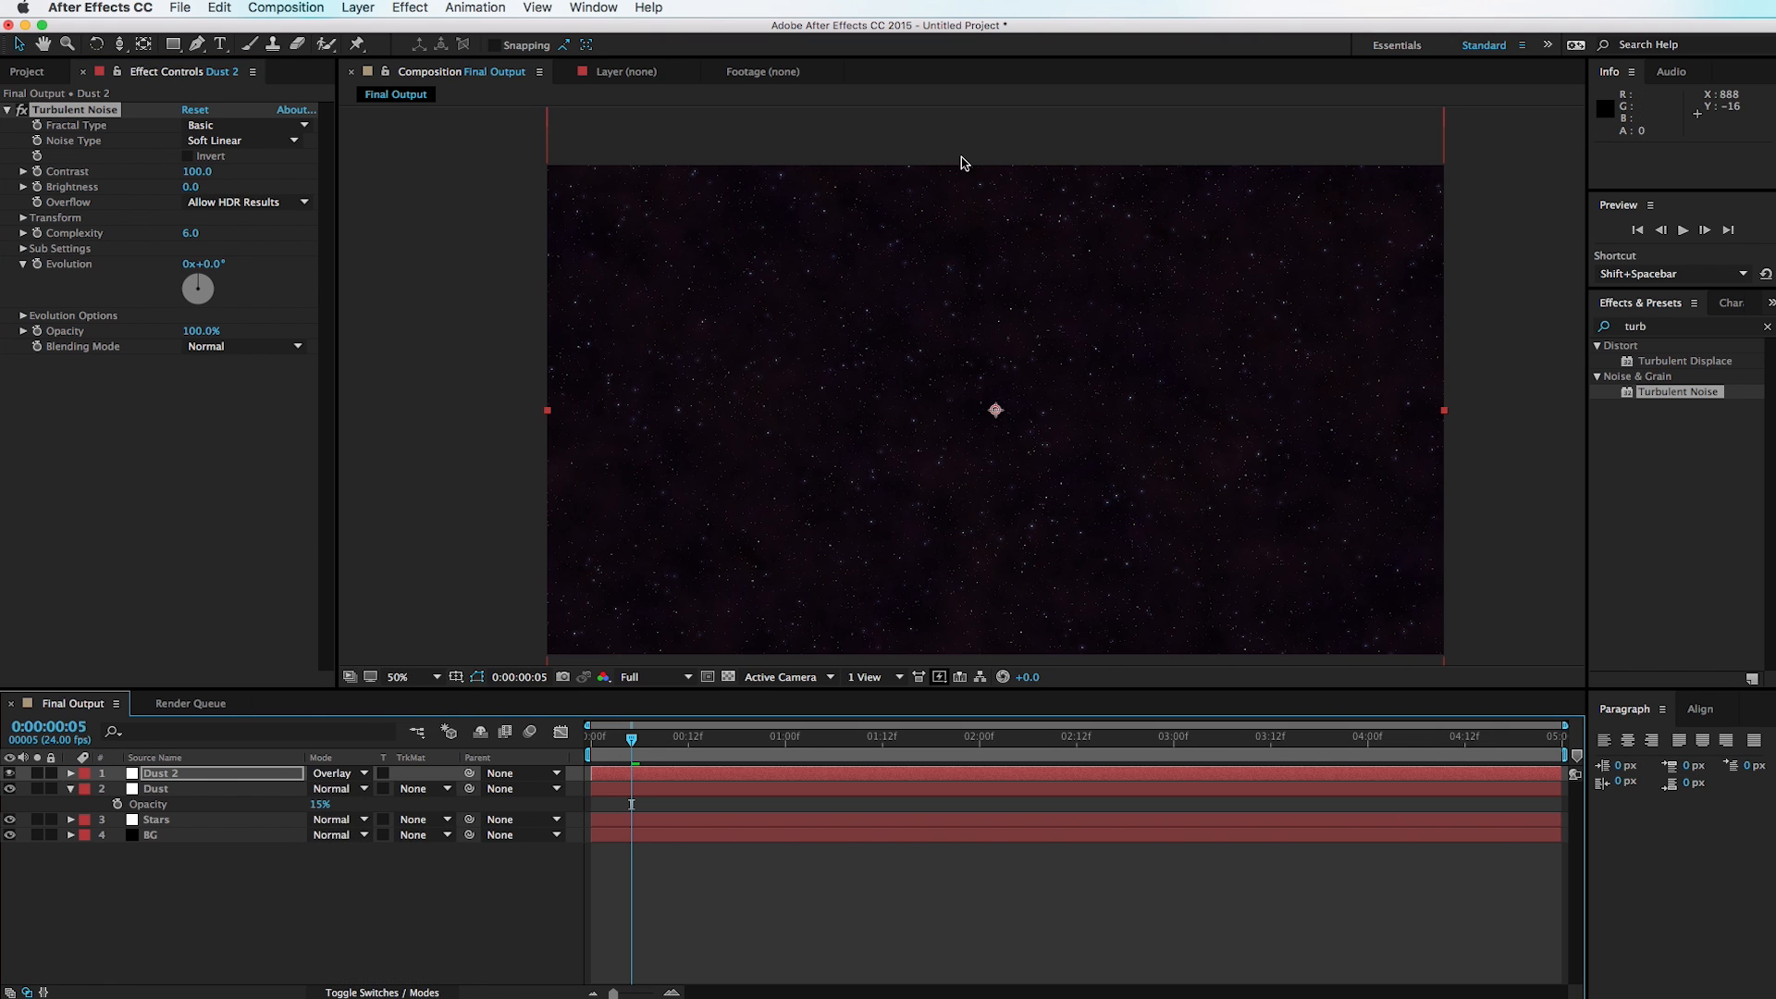
pyautogui.moveTo(762, 372); pyautogui.dragTo(858, 380)
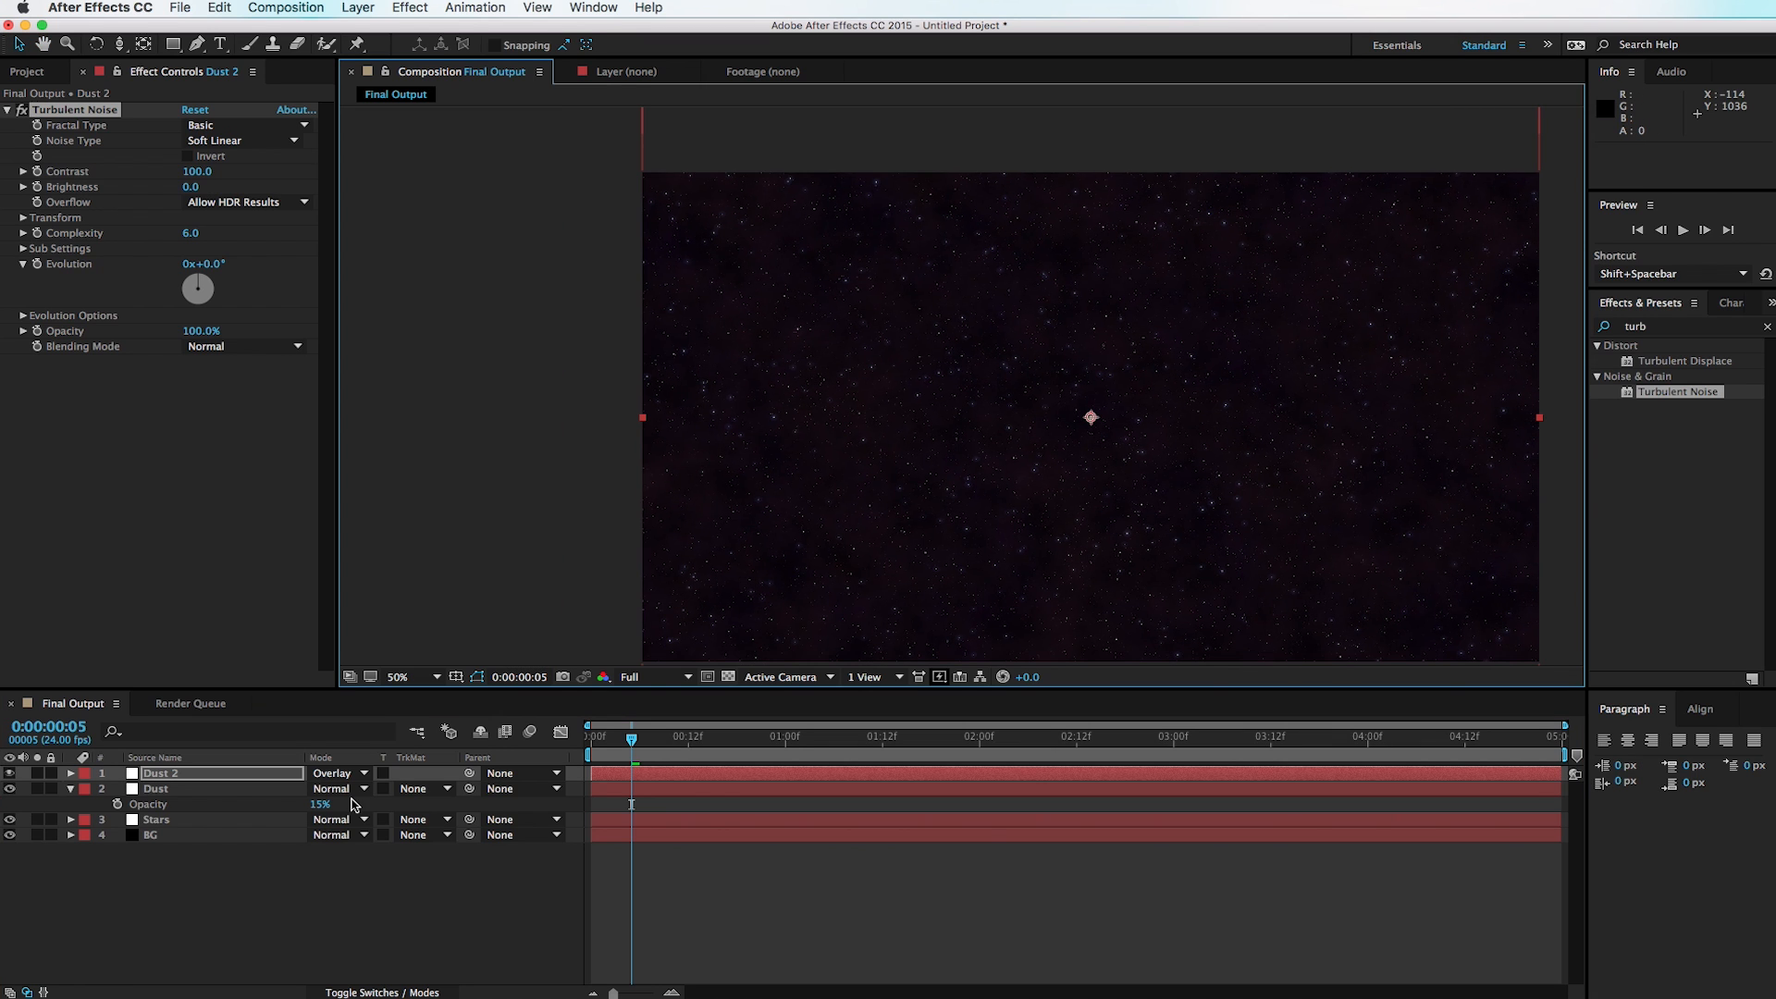
pyautogui.click(9, 773)
pyautogui.click(8, 773)
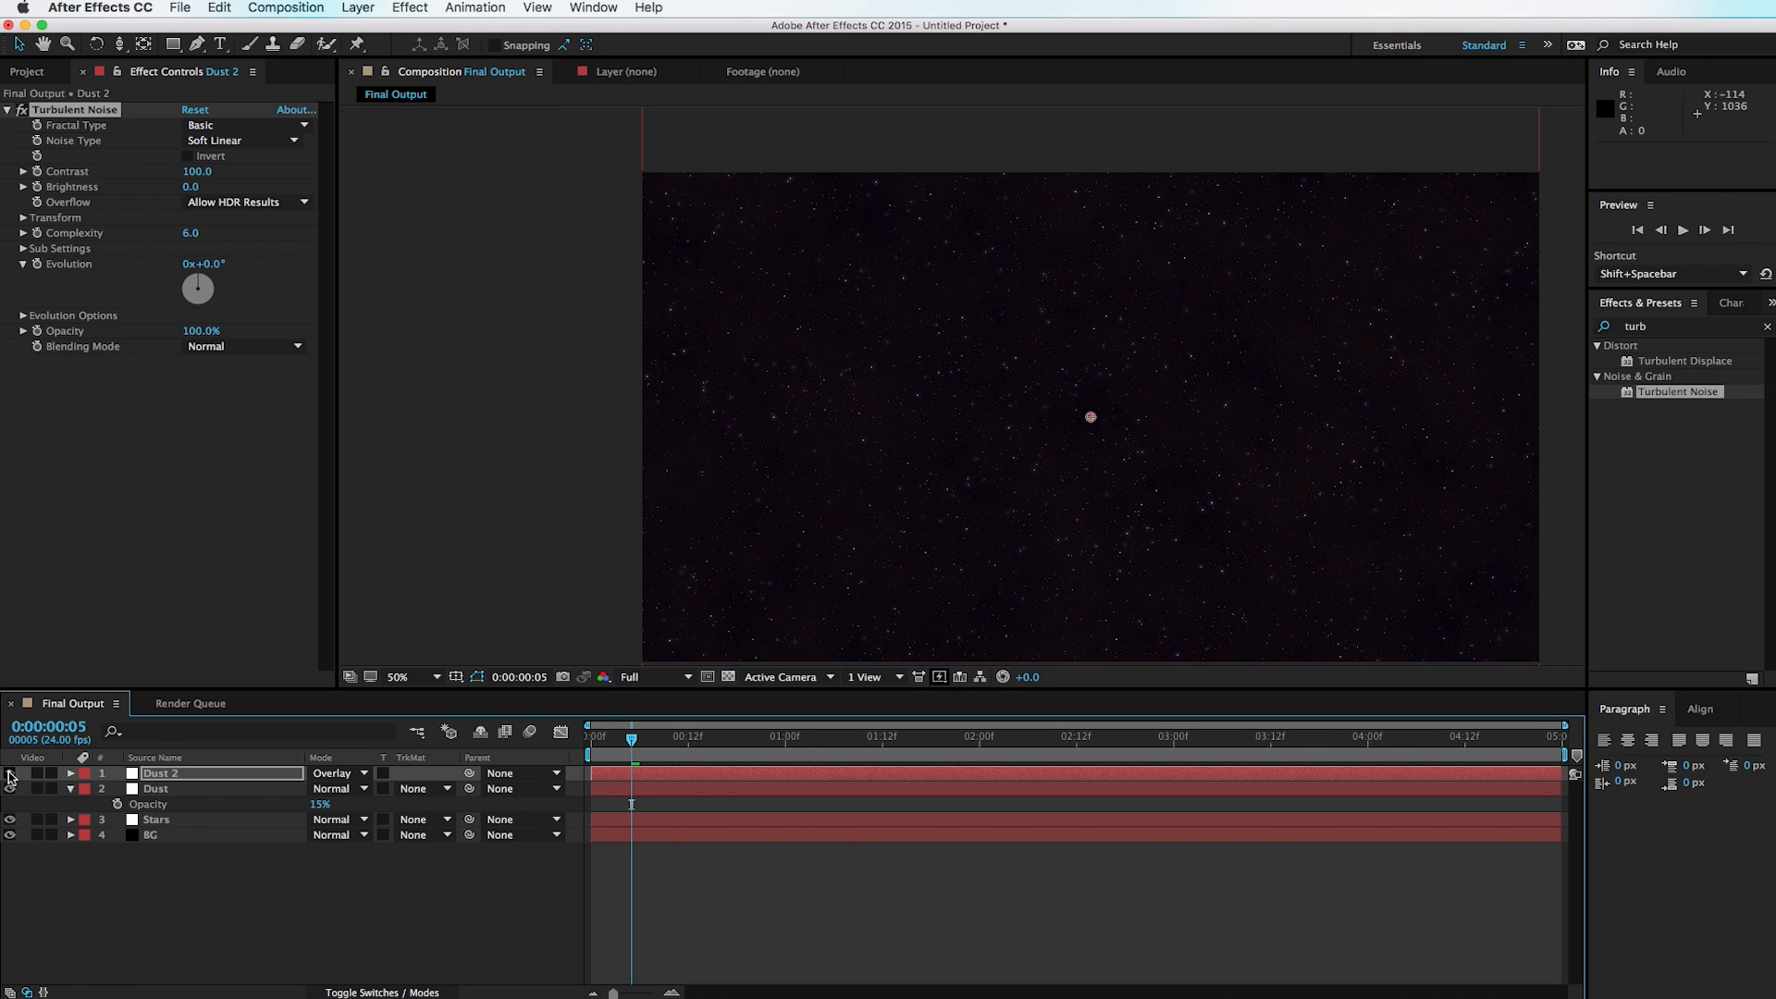
pyautogui.click(8, 773)
pyautogui.scroll(1, 1084, 514)
pyautogui.scroll(-1, 1084, 514)
pyautogui.moveTo(963, 363); pyautogui.dragTo(840, 343)
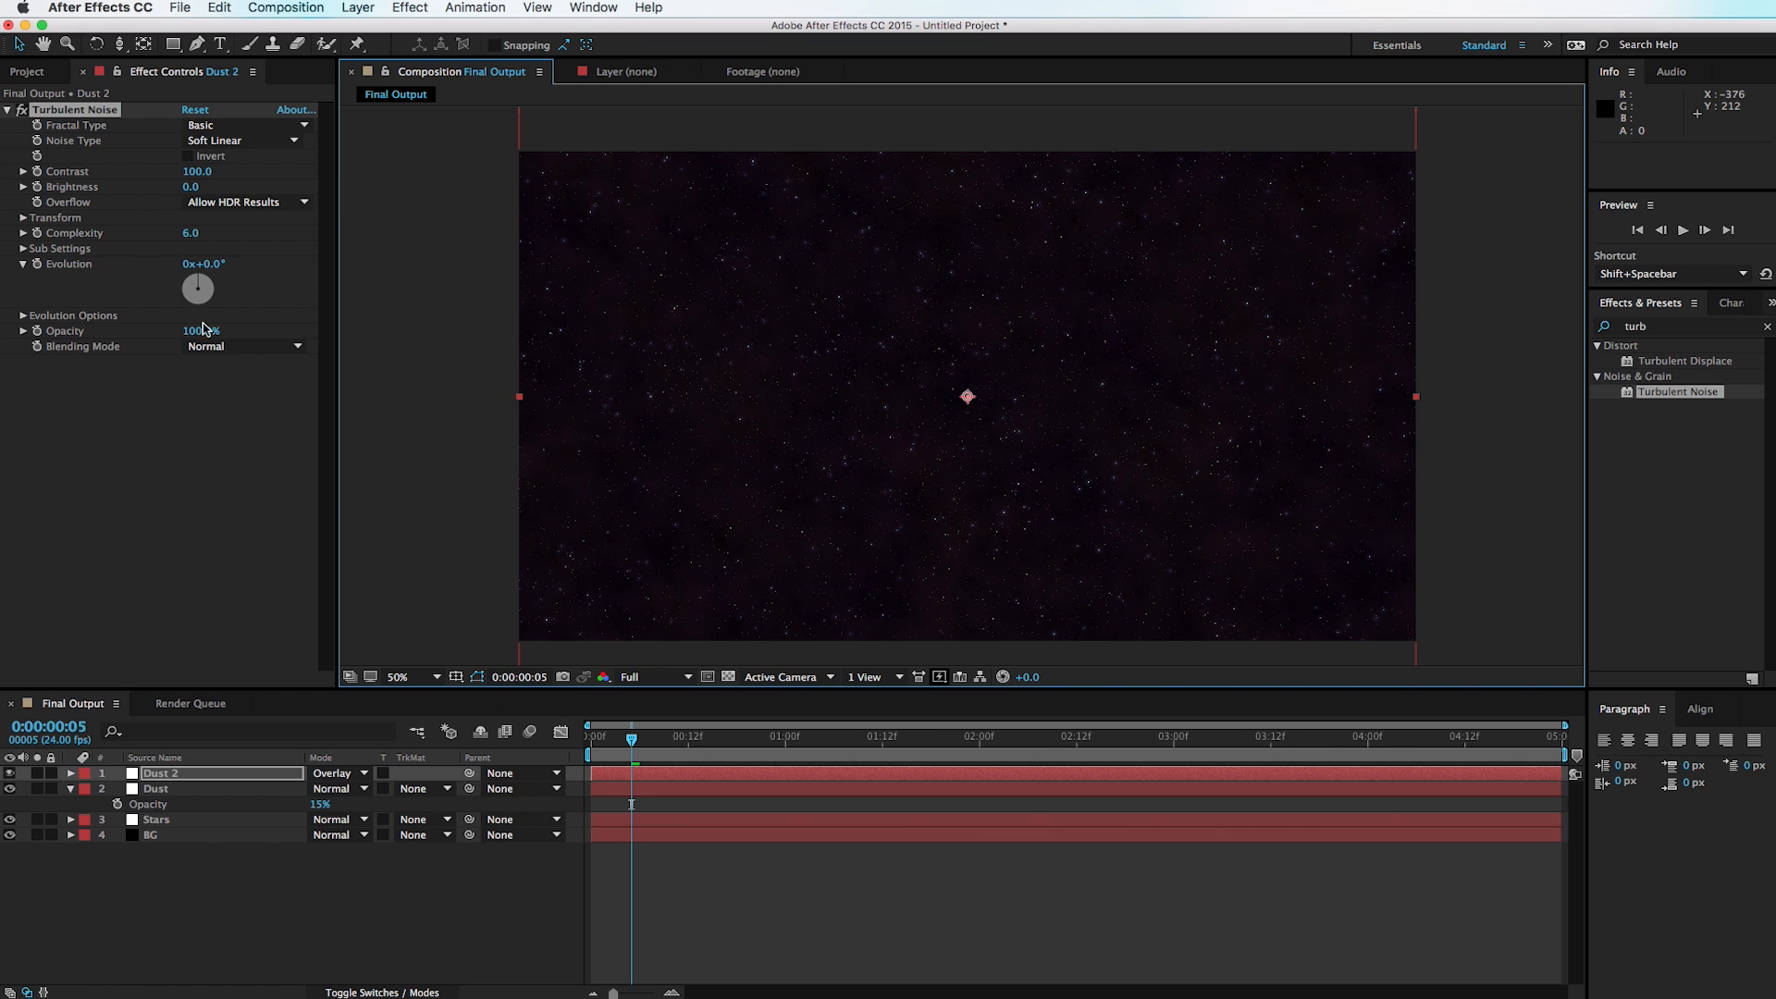
pyautogui.moveTo(198, 288); pyautogui.dragTo(198, 344)
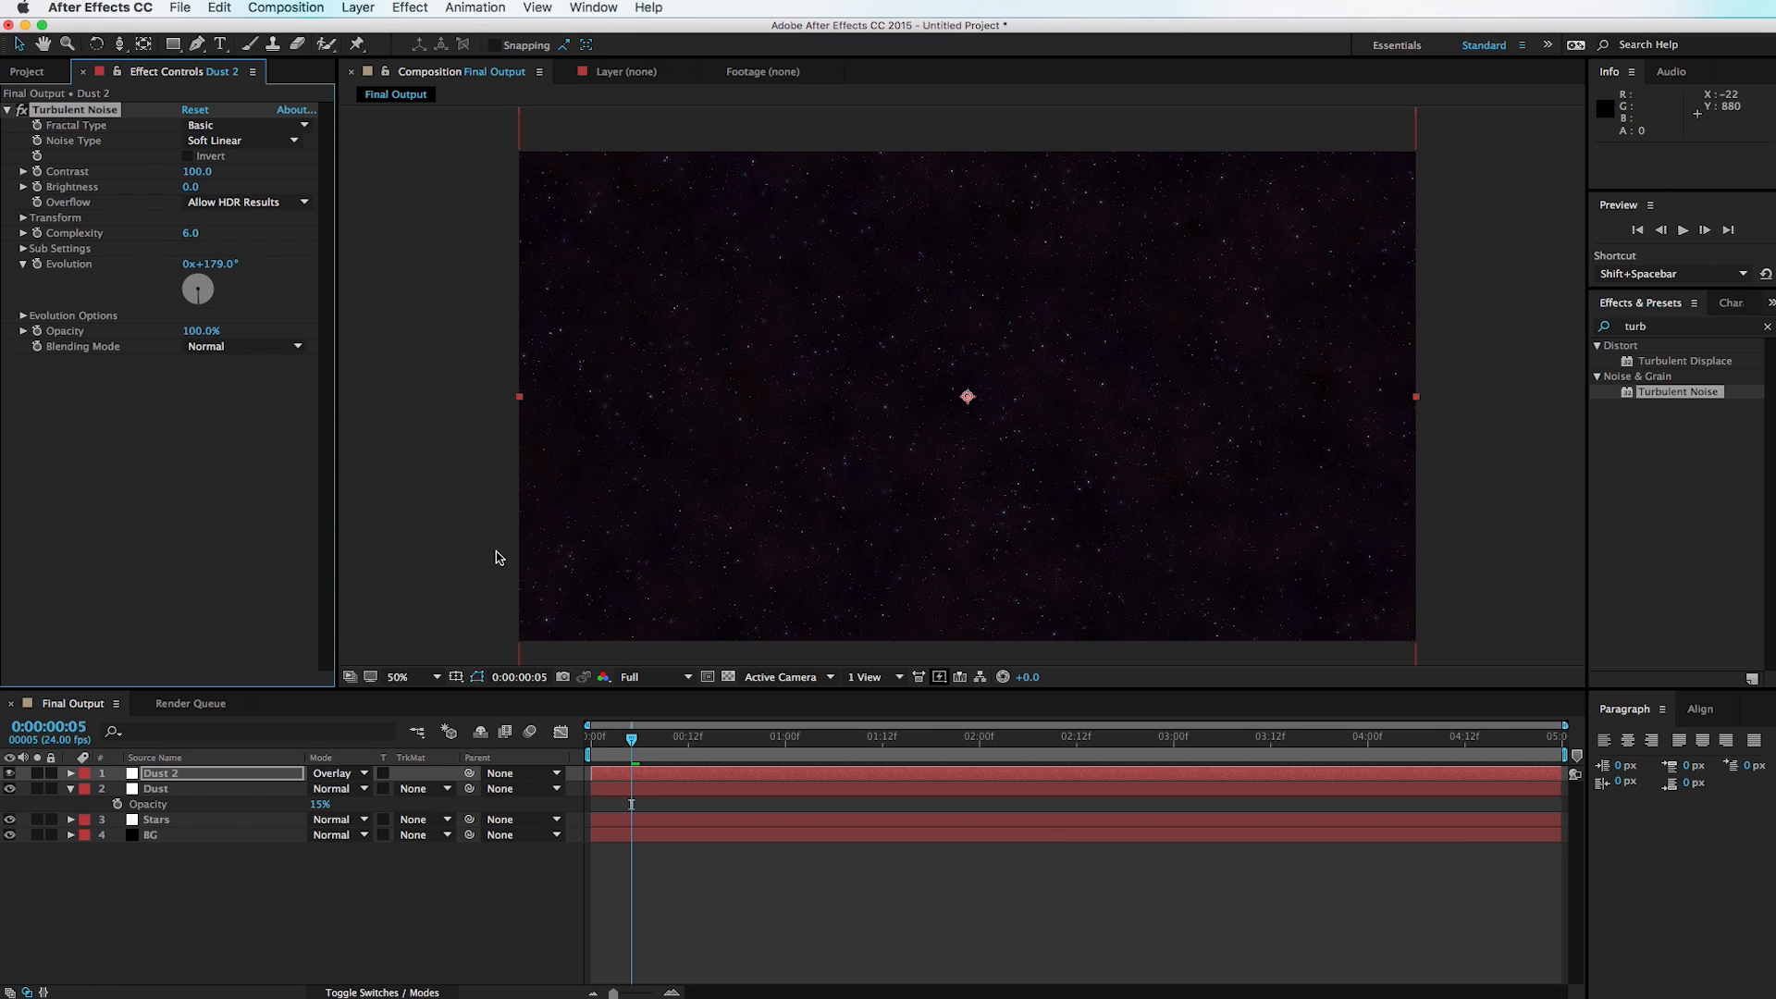
pyautogui.click(234, 792)
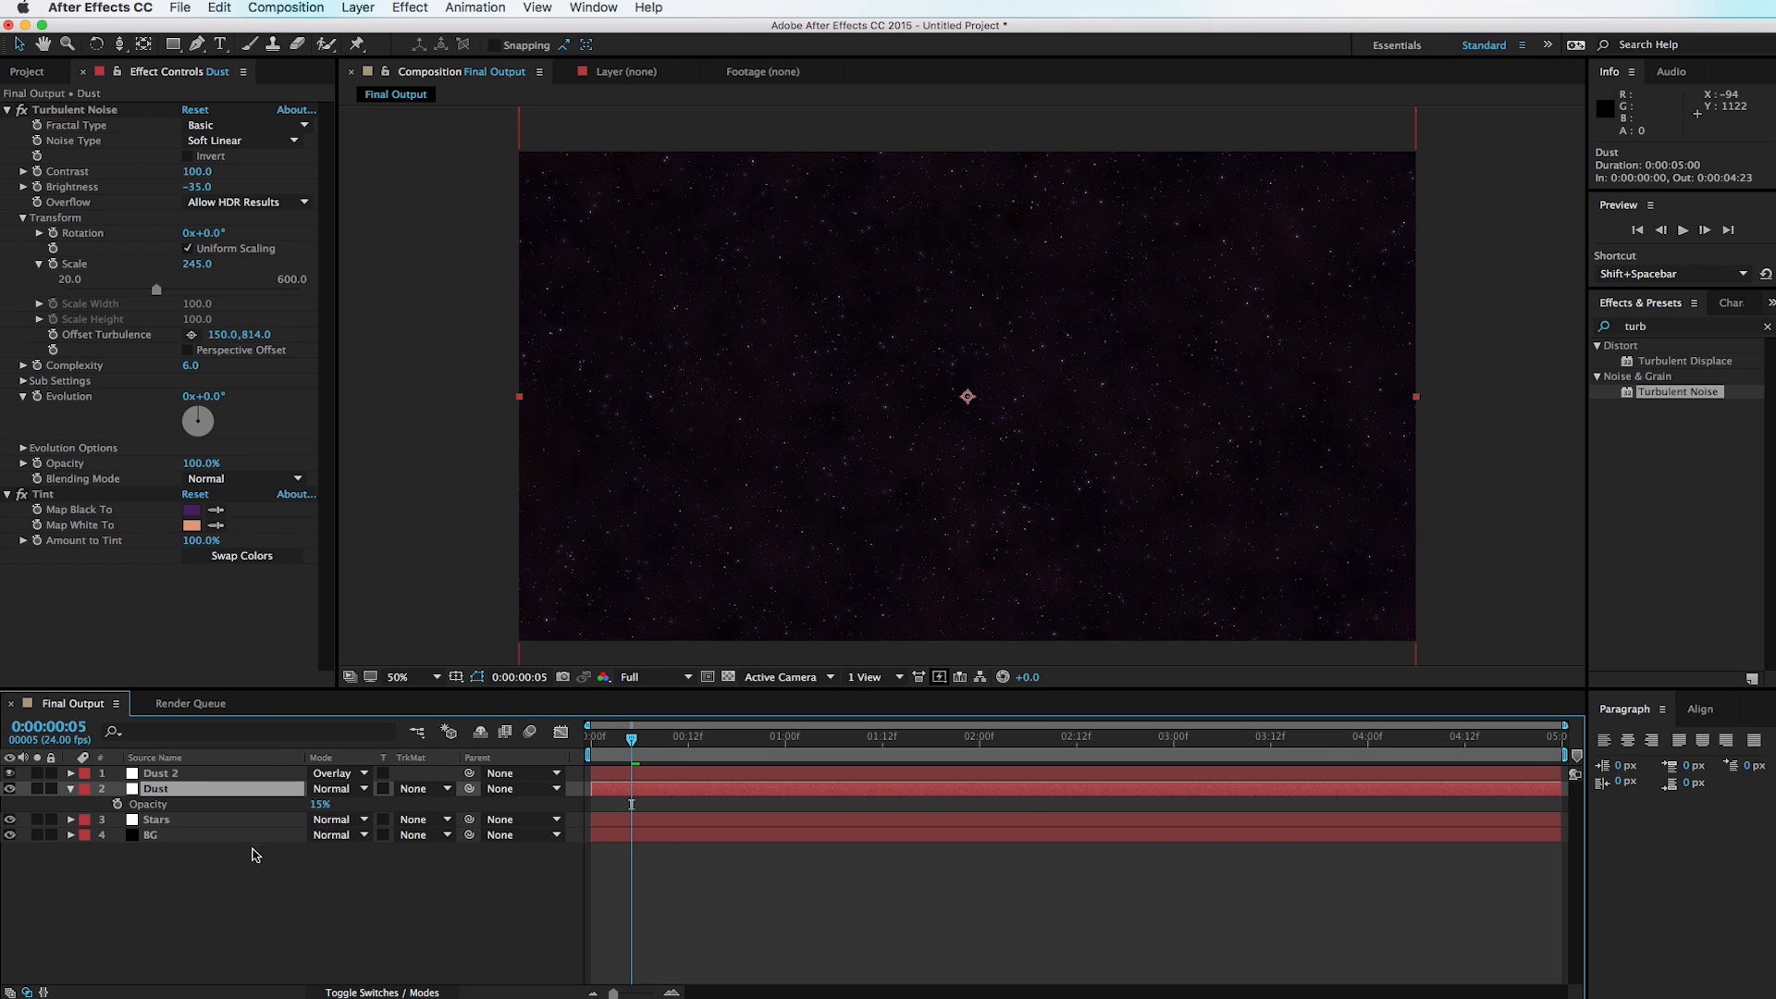
# Step: Duplicate the Dust 2 layer and rename the upper copy Dust 3
pyautogui.click(251, 777)
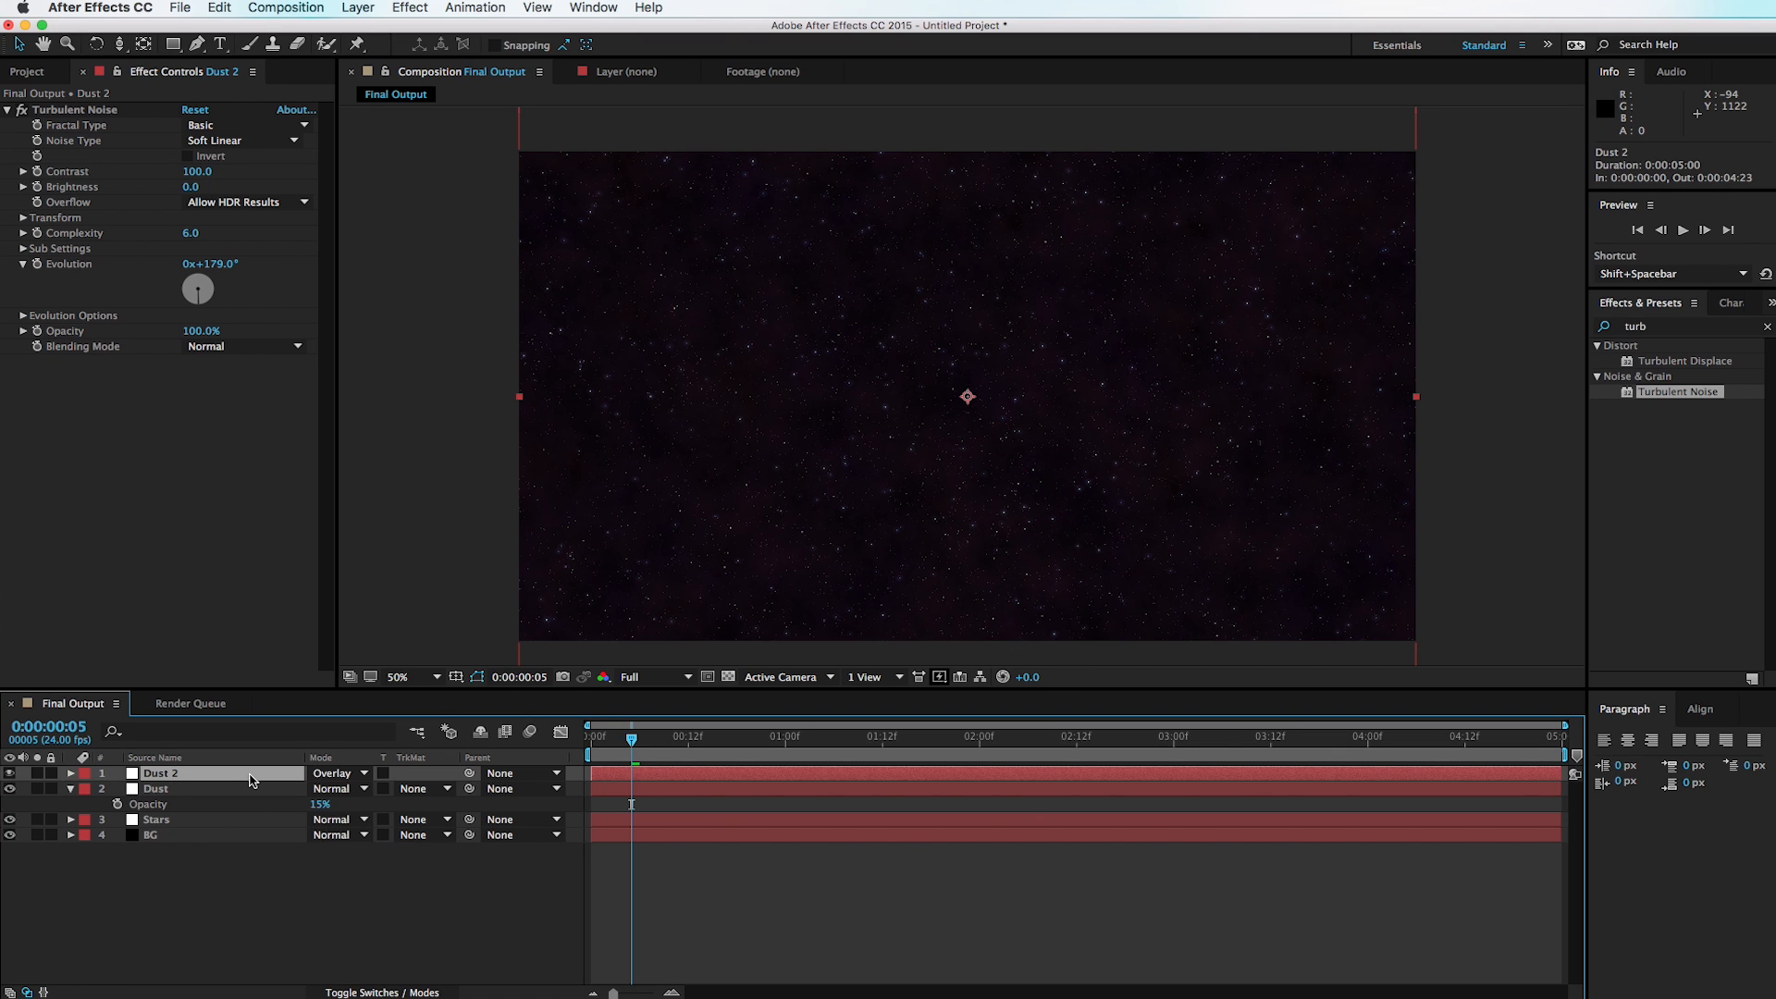
pyautogui.press('super+d')
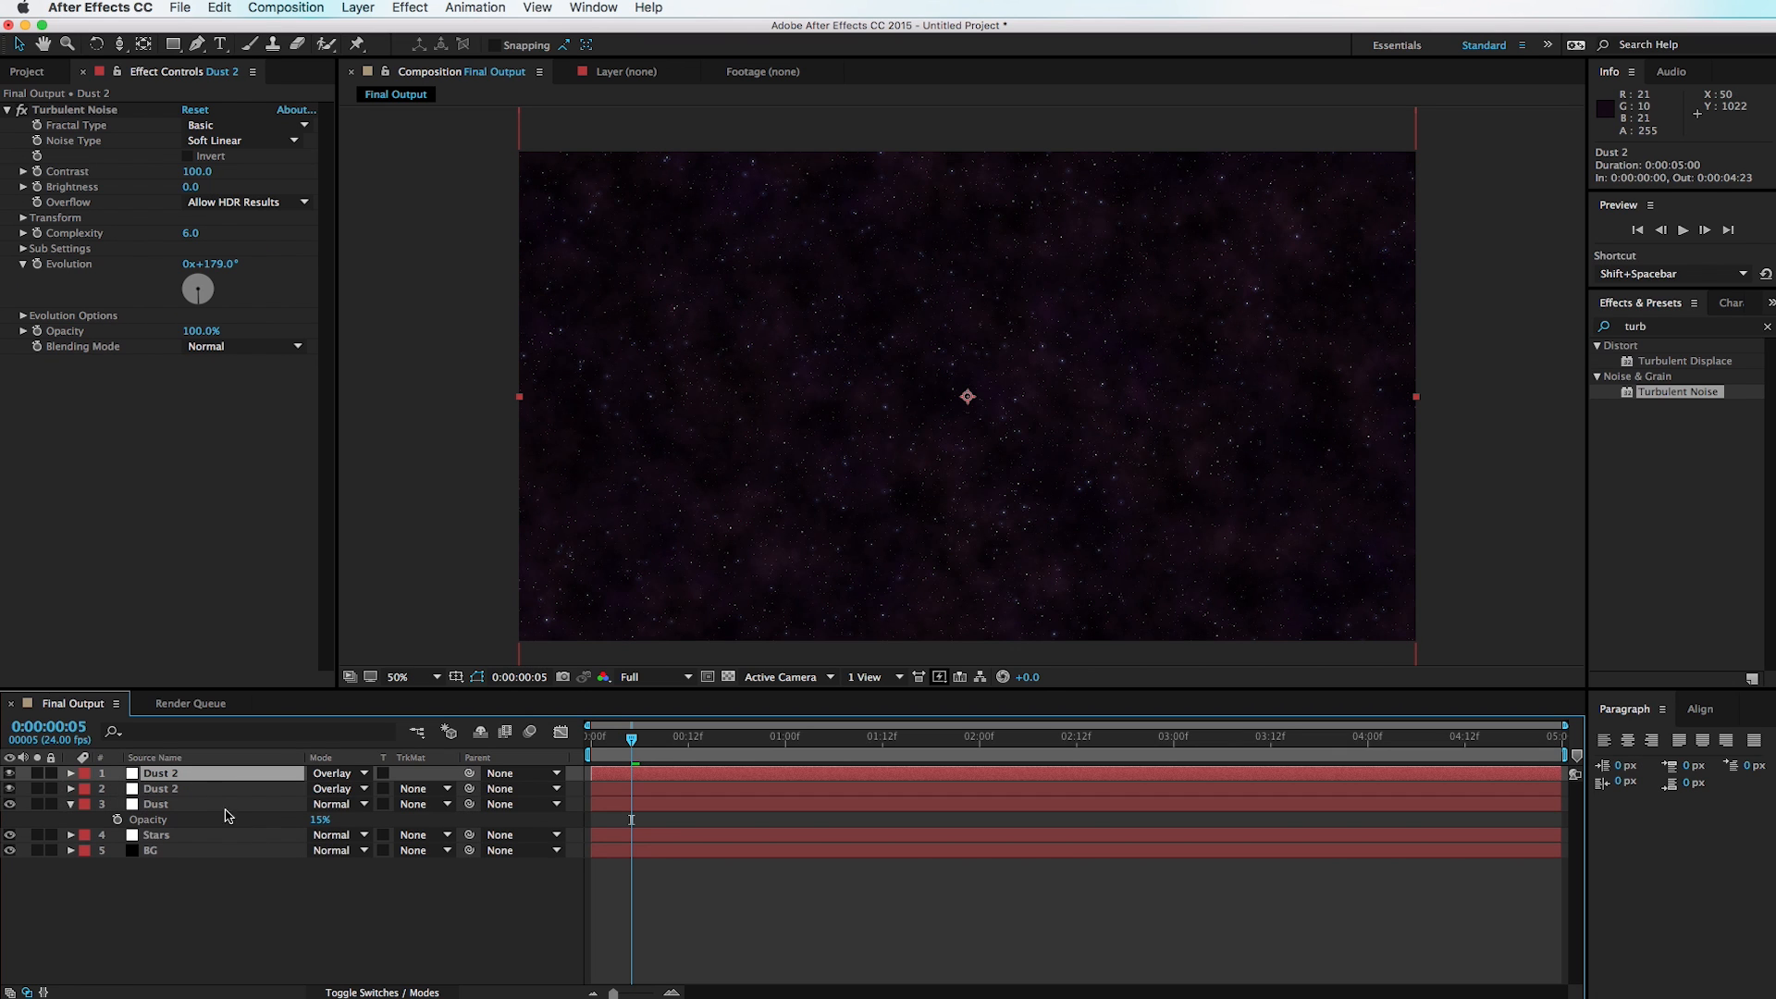
pyautogui.click(211, 790)
pyautogui.press('super+Up')
pyautogui.press('Return')
pyautogui.press('Right')
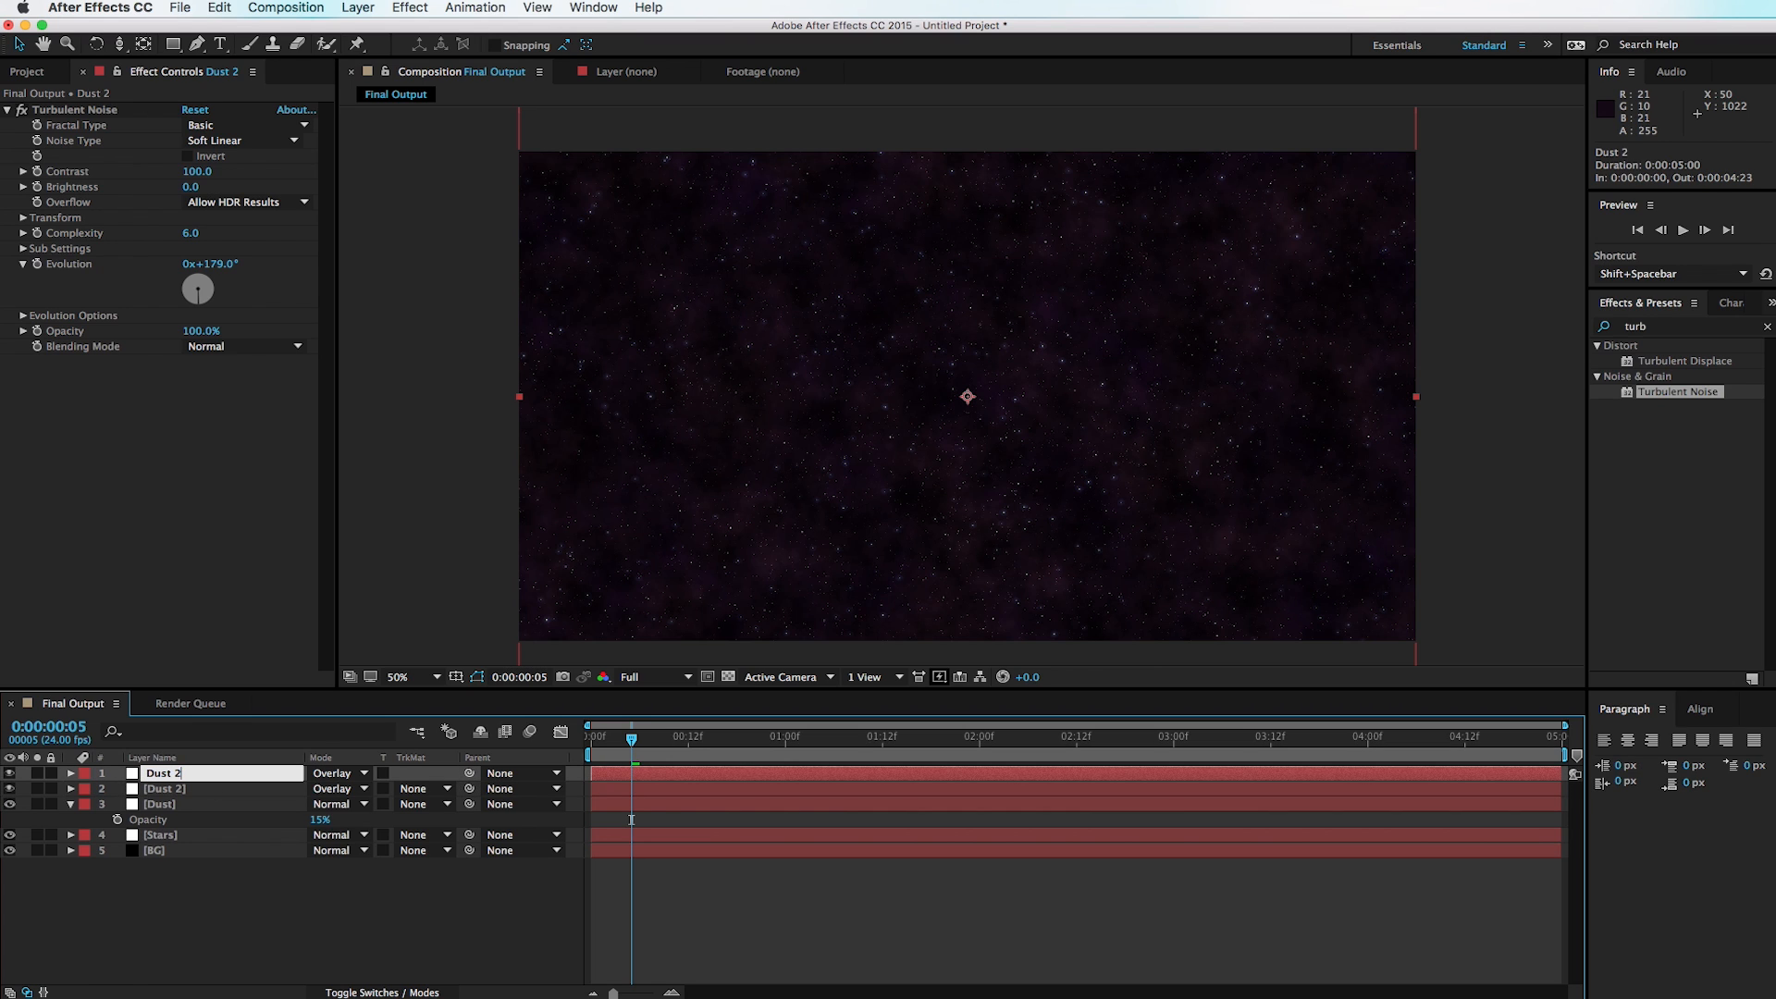
pyautogui.click(223, 904)
# Step: Set the Dust 3 layer's blending mode to Add
pyautogui.click(217, 772)
pyautogui.press('space')
pyautogui.moveTo(802, 431); pyautogui.dragTo(832, 444)
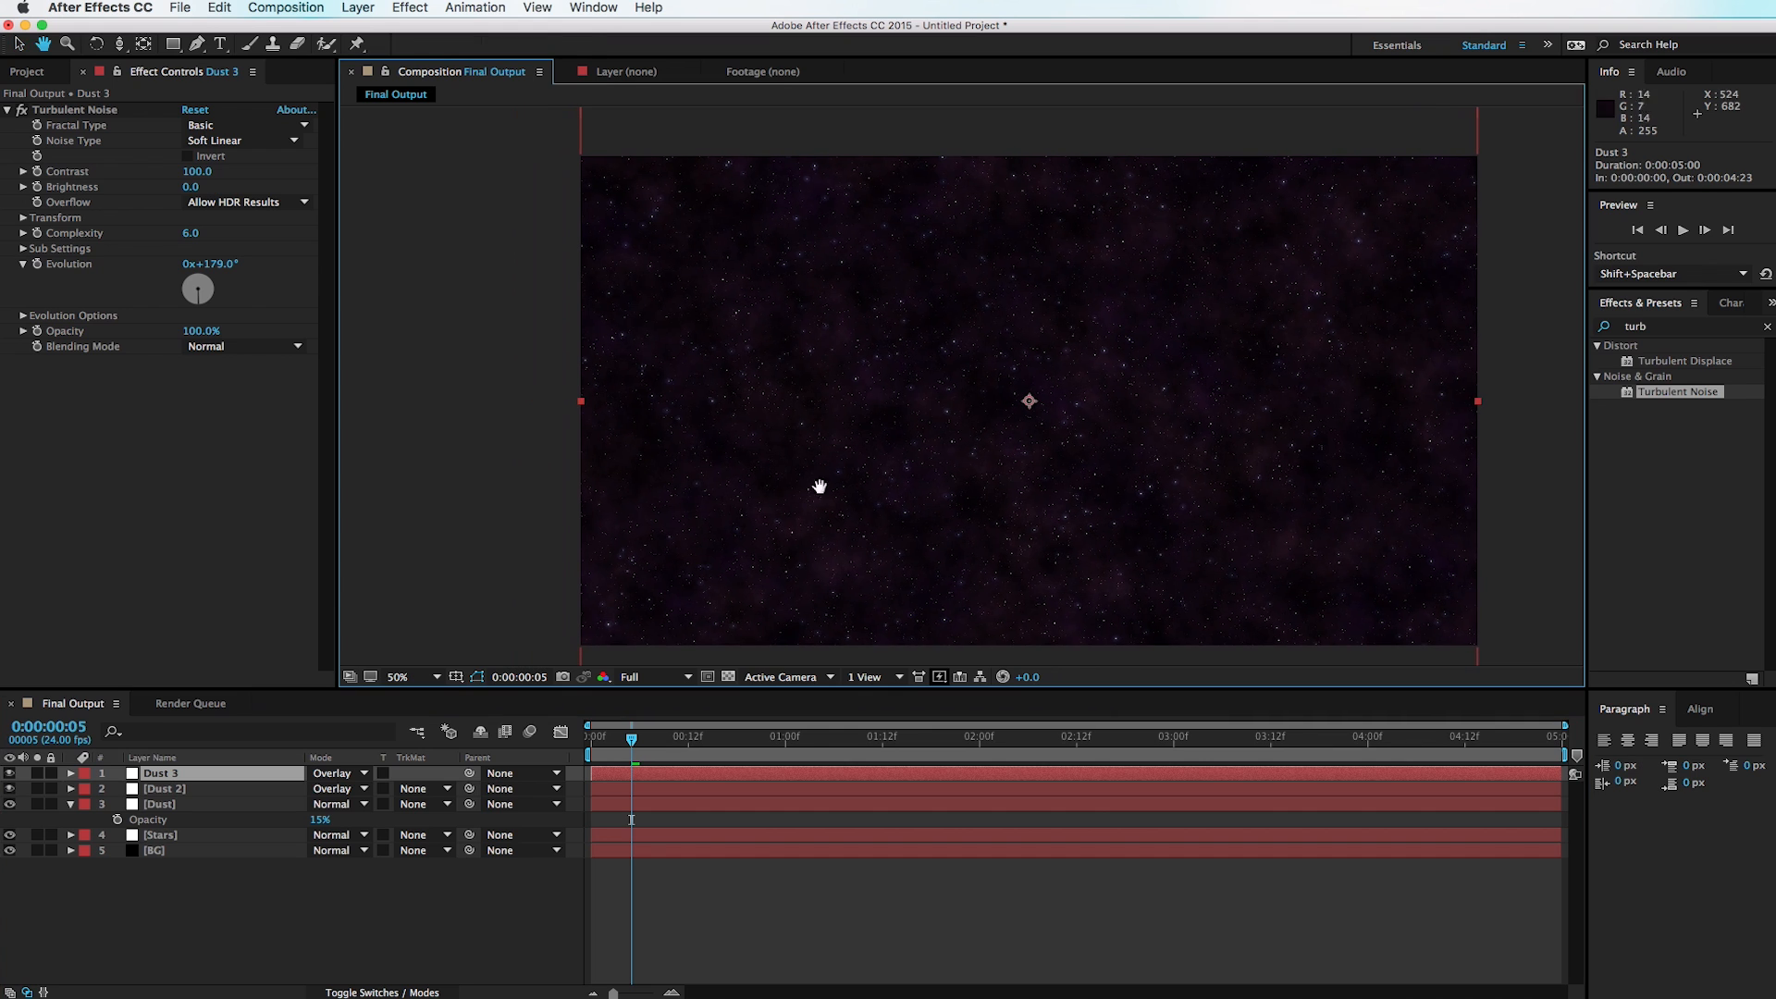
pyautogui.click(335, 774)
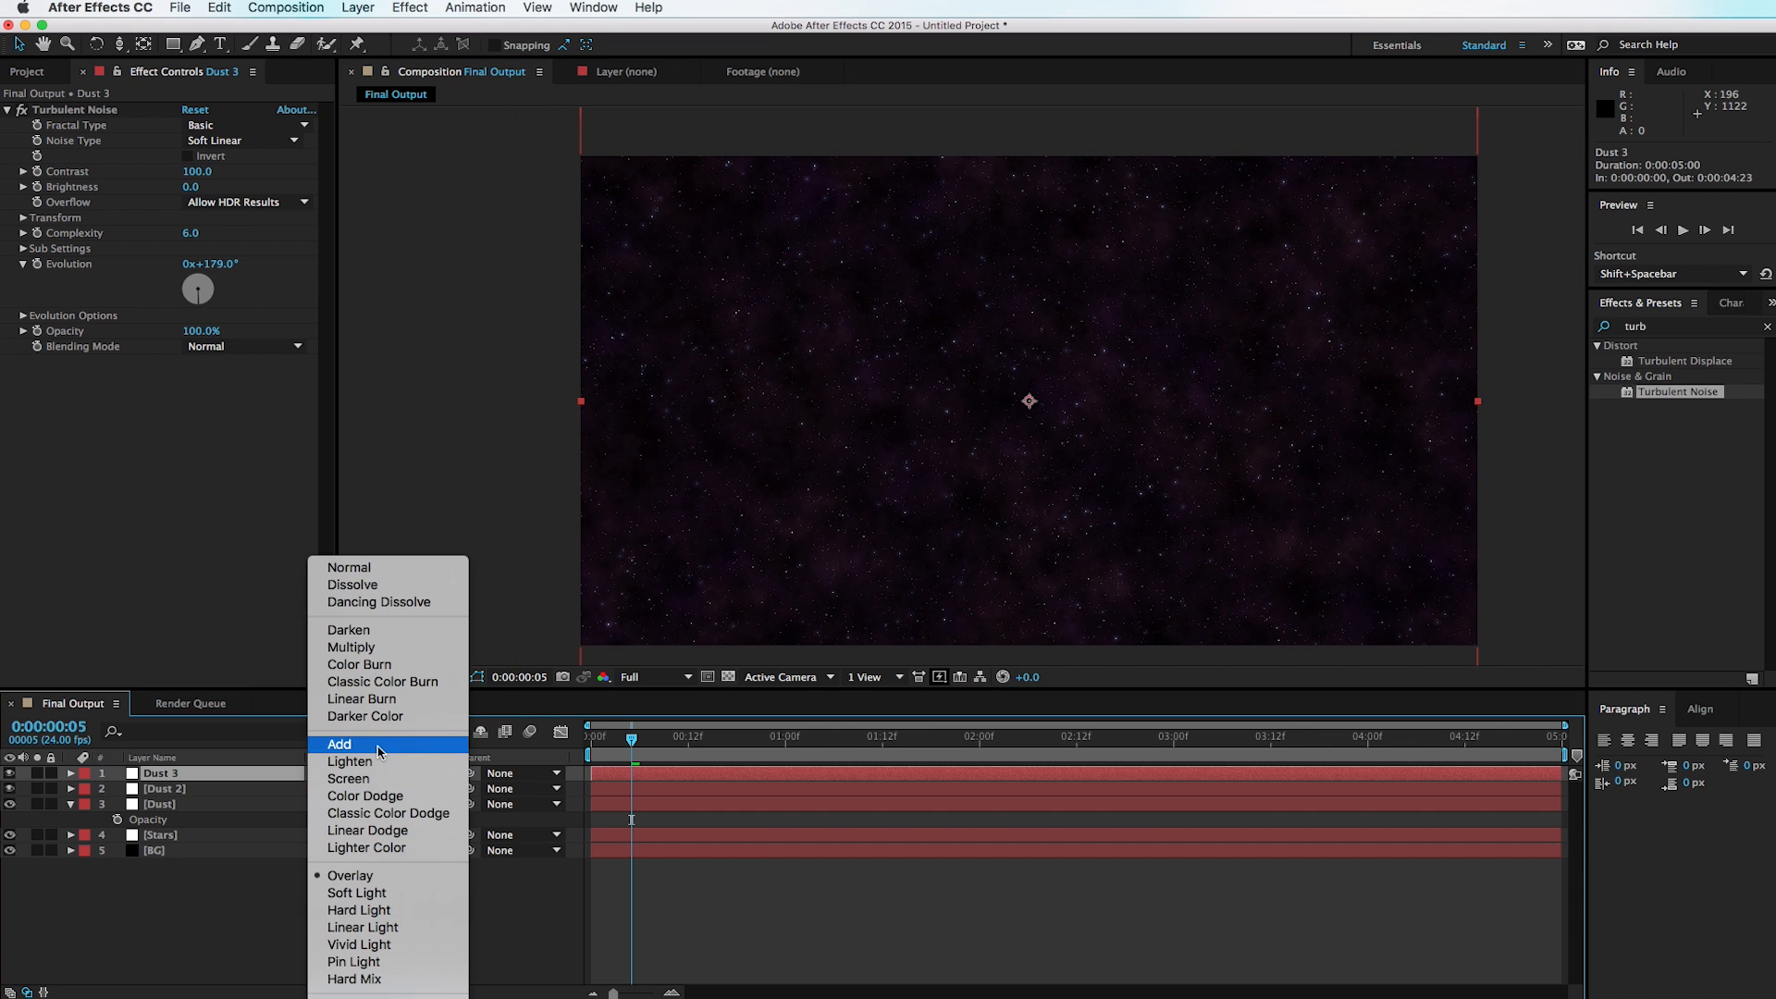
pyautogui.click(378, 749)
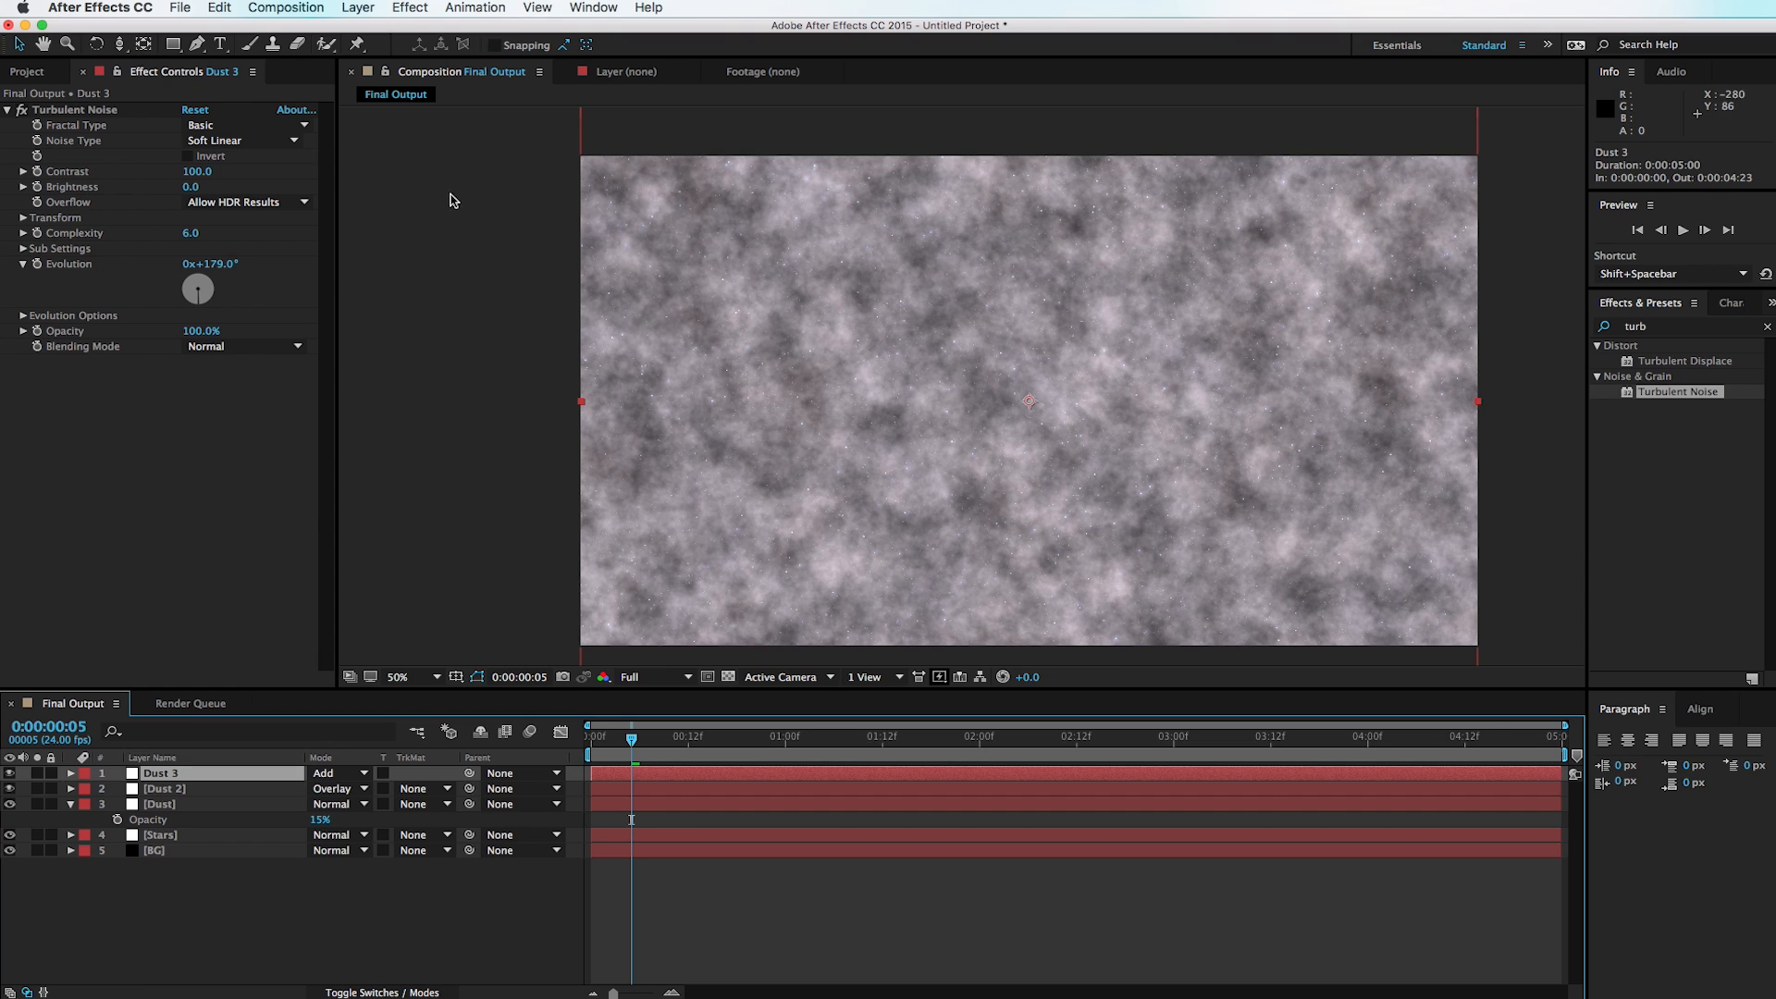
# Step: Draw a closed, curved Pen tool mask on Dust 3, sweeping from beyond the frame's left edge to just past its centre
pyautogui.click(197, 44)
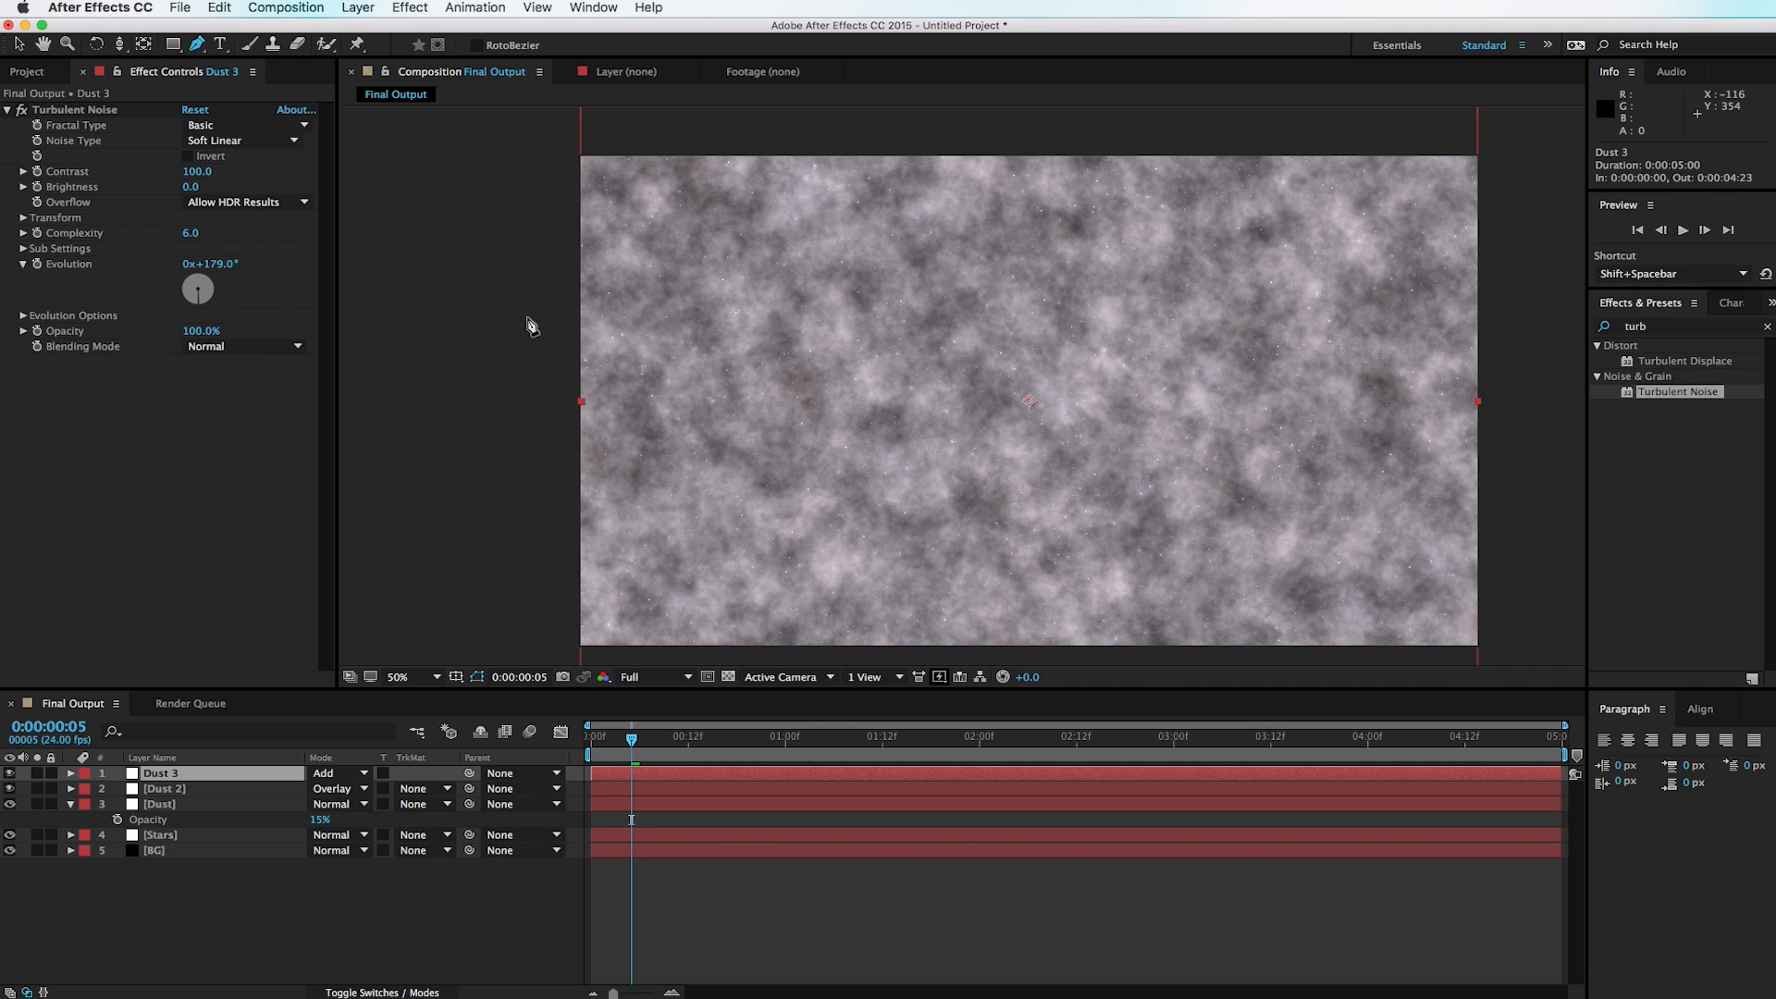
pyautogui.click(550, 334)
pyautogui.moveTo(787, 298); pyautogui.dragTo(1040, 294)
pyautogui.click(1057, 293)
pyautogui.moveTo(1012, 372); pyautogui.dragTo(943, 372)
pyautogui.moveTo(689, 423); pyautogui.dragTo(529, 435)
pyautogui.click(546, 338)
# Step: Feather the Dust 3 mask by 169 pixels and lower the layer's opacity to 25%
pyautogui.press('f')
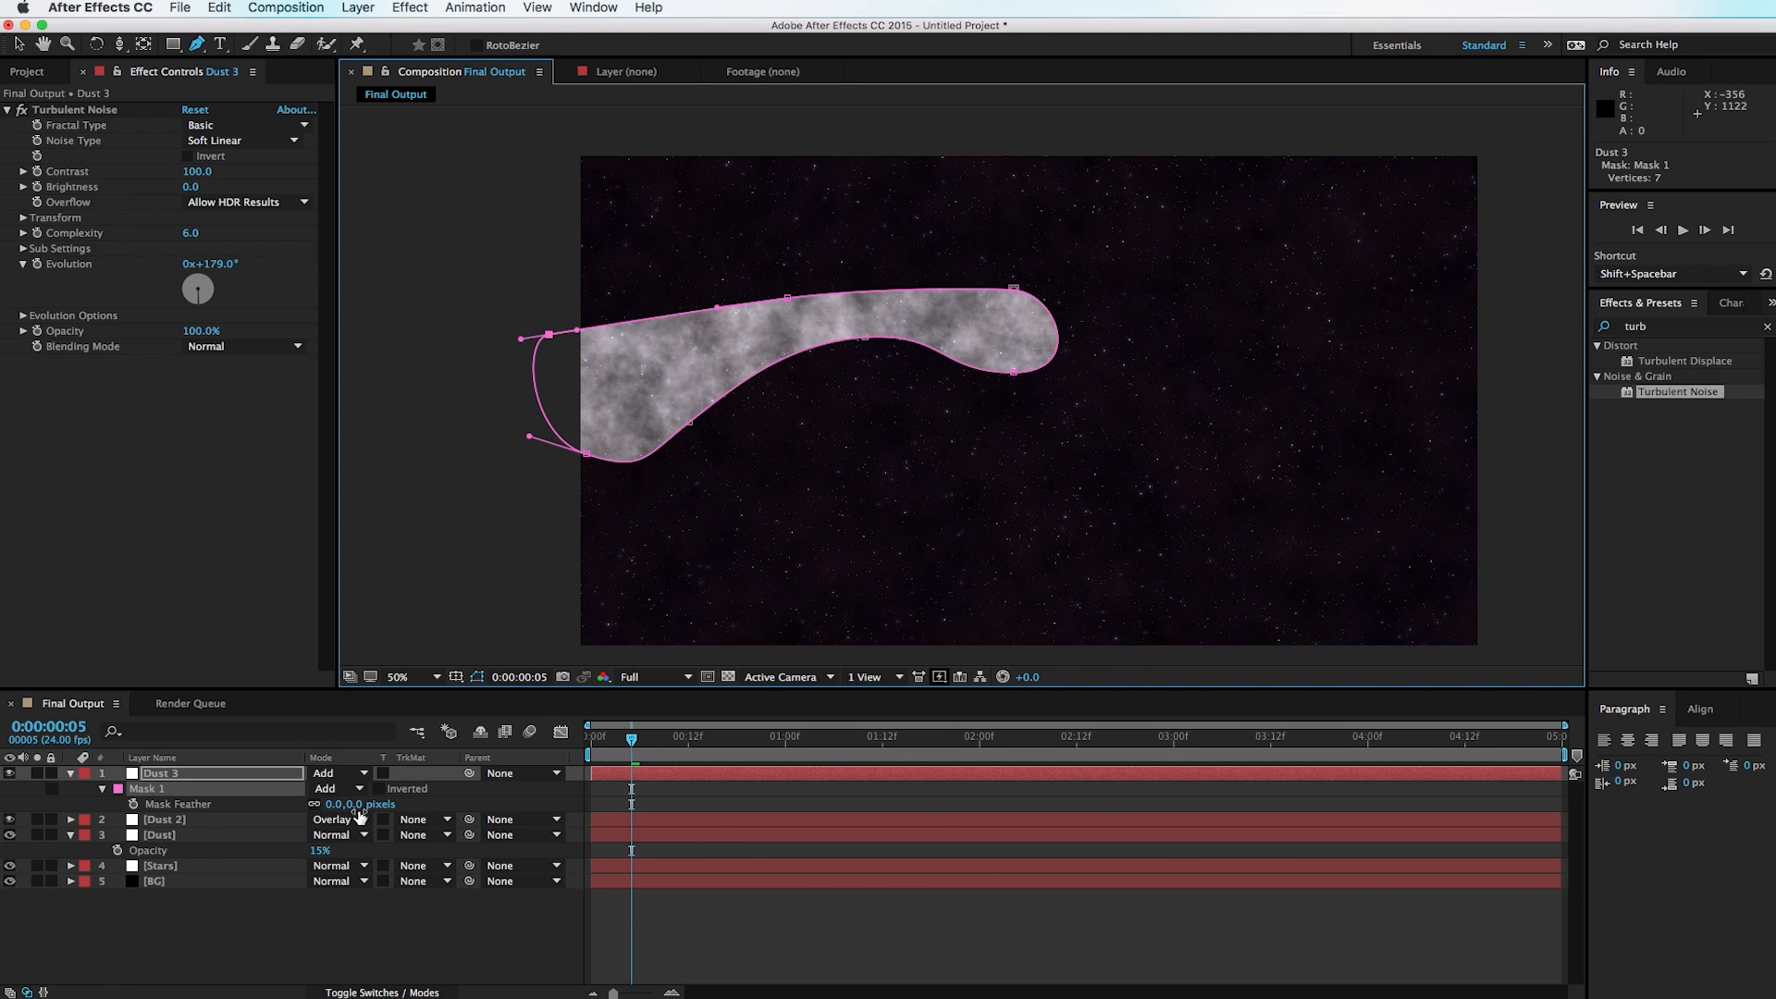
pyautogui.moveTo(356, 809); pyautogui.dragTo(504, 800)
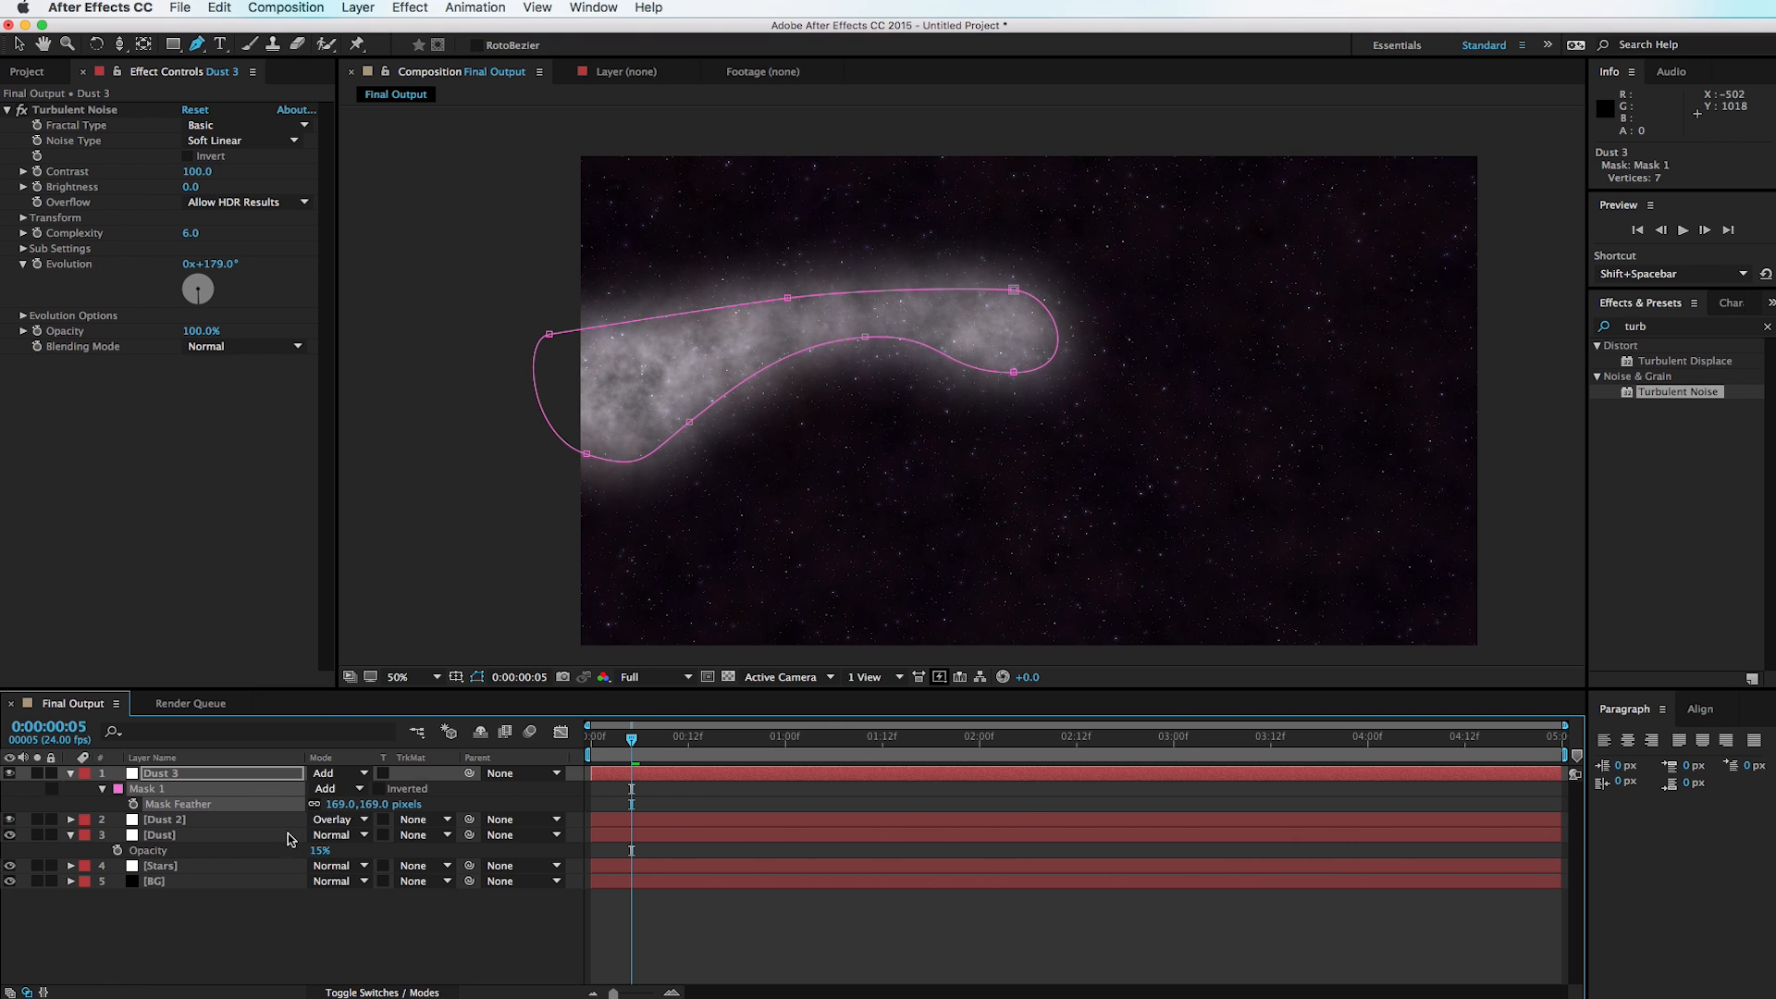
pyautogui.press('t')
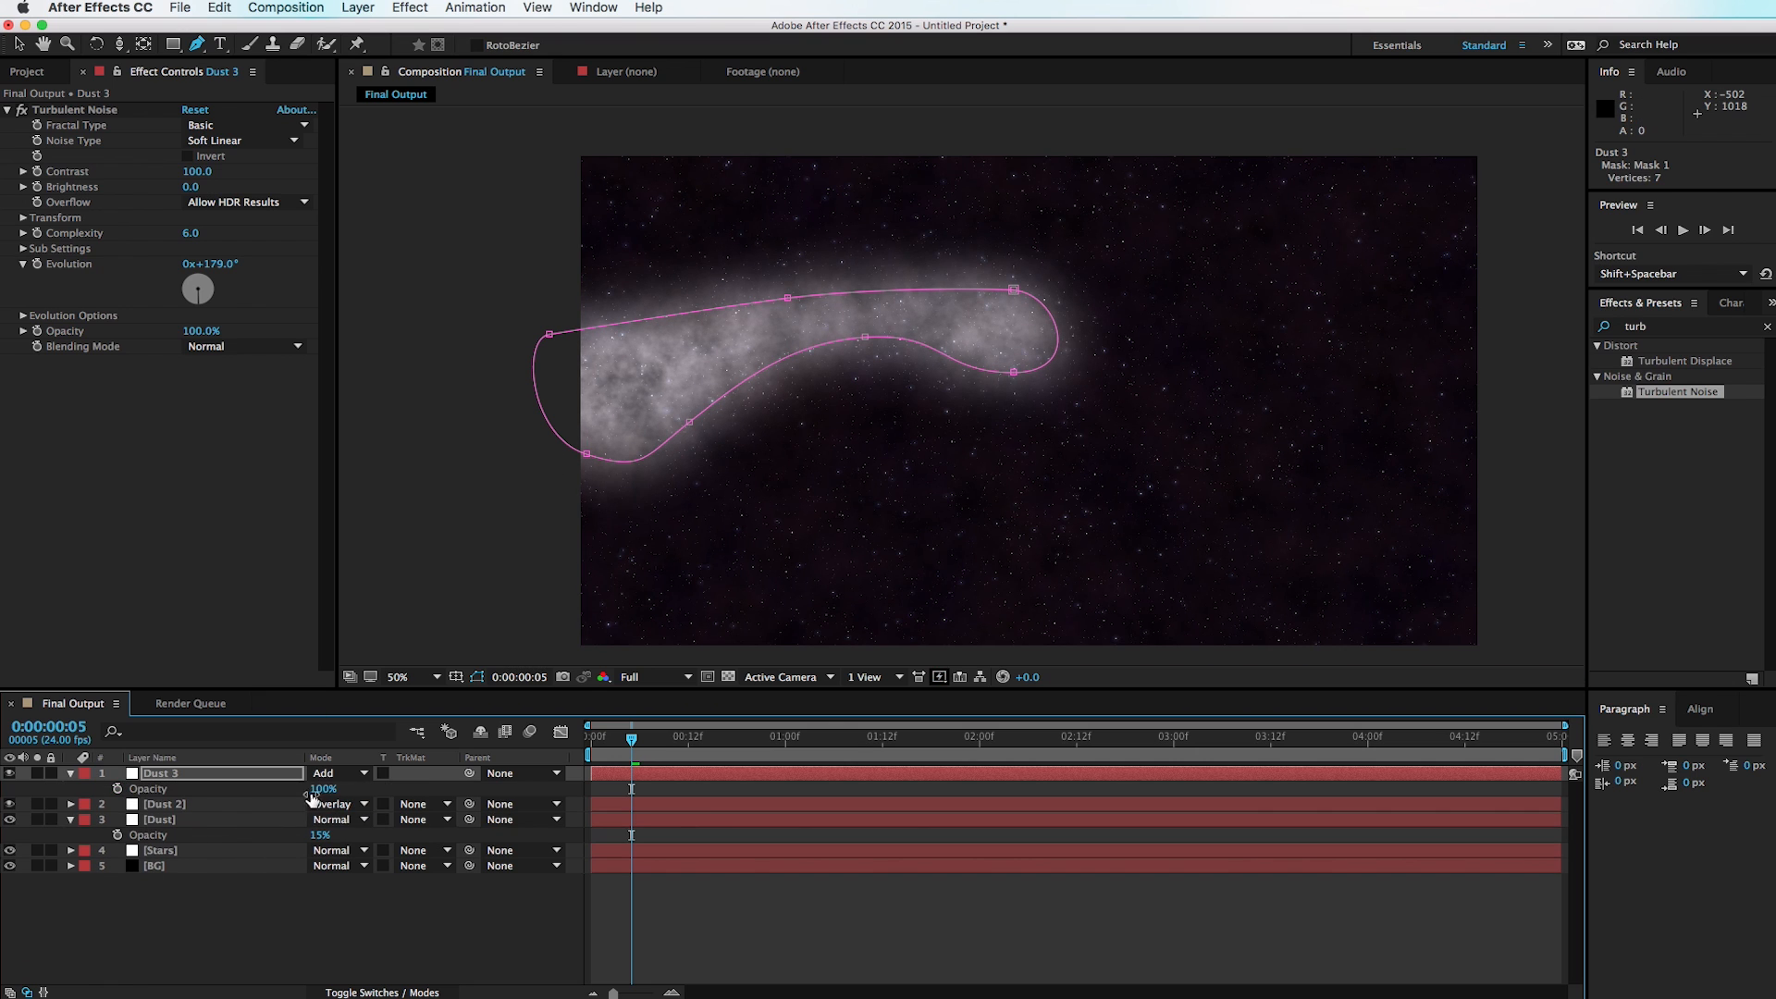
pyautogui.moveTo(319, 794); pyautogui.dragTo(245, 804)
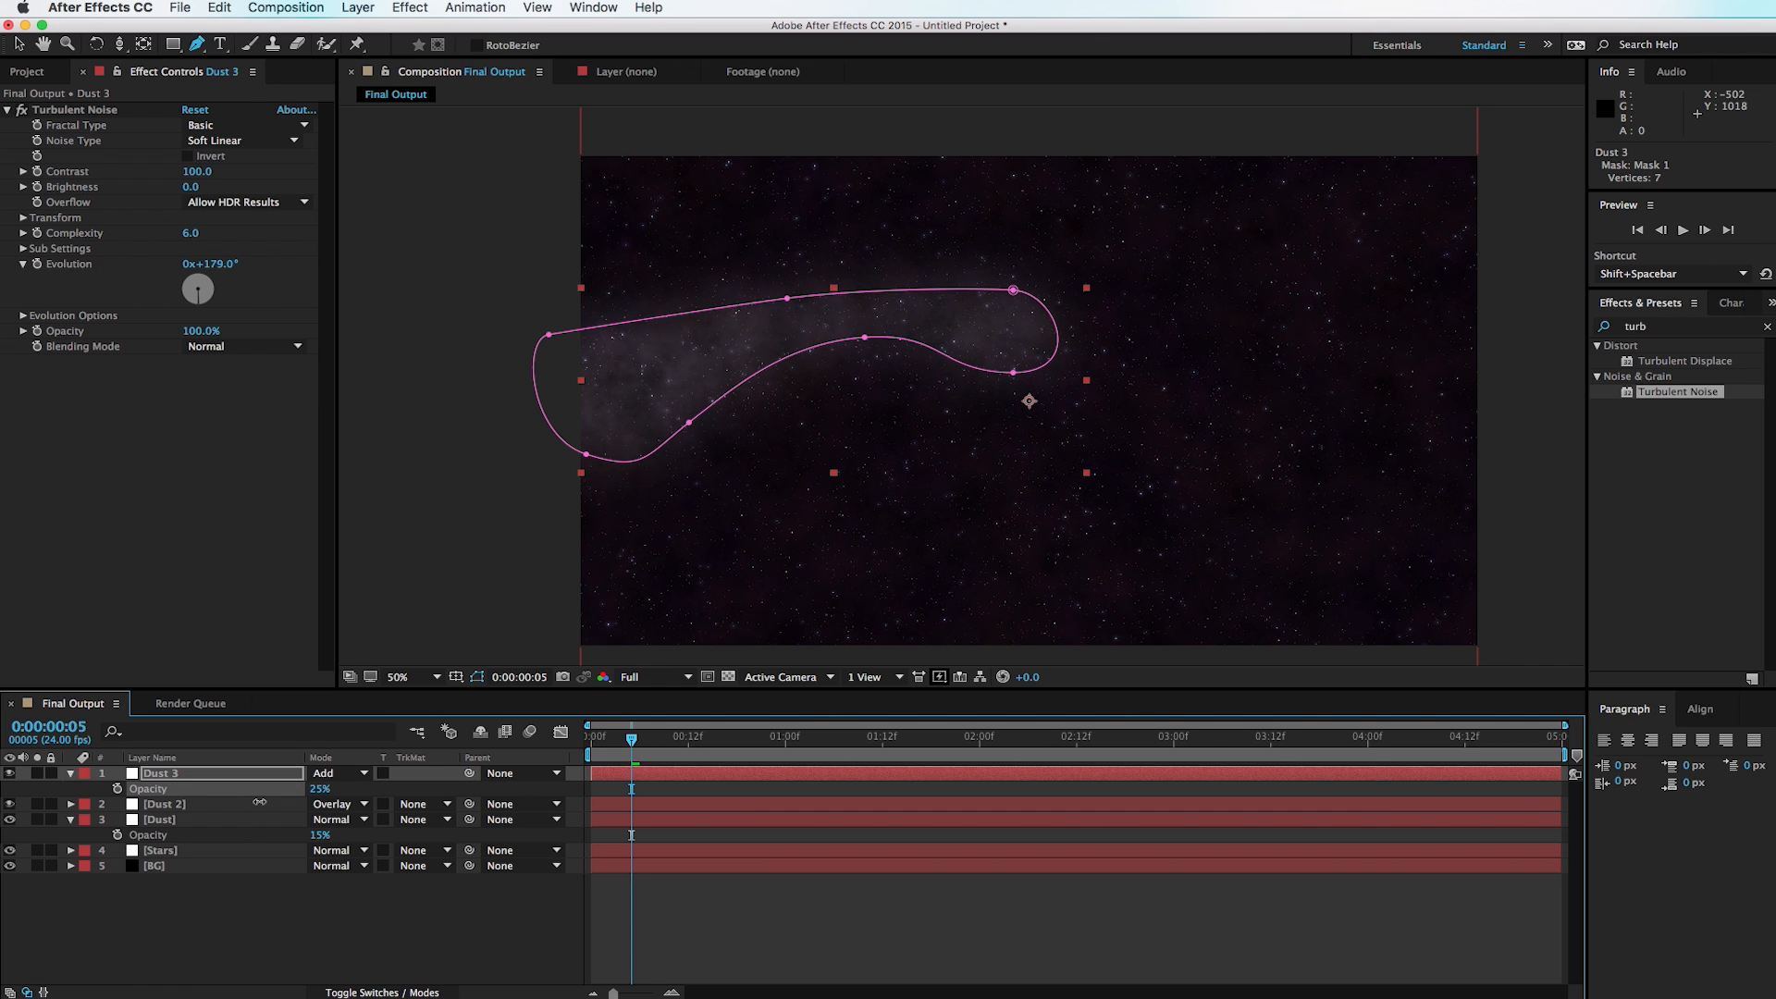
# Step: Reshape the Dust 3 mask by extending its right end and moving a lower-edge point toward its lower-left corner
pyautogui.press('v')
pyautogui.click(576, 470)
pyautogui.moveTo(652, 462); pyautogui.dragTo(703, 484)
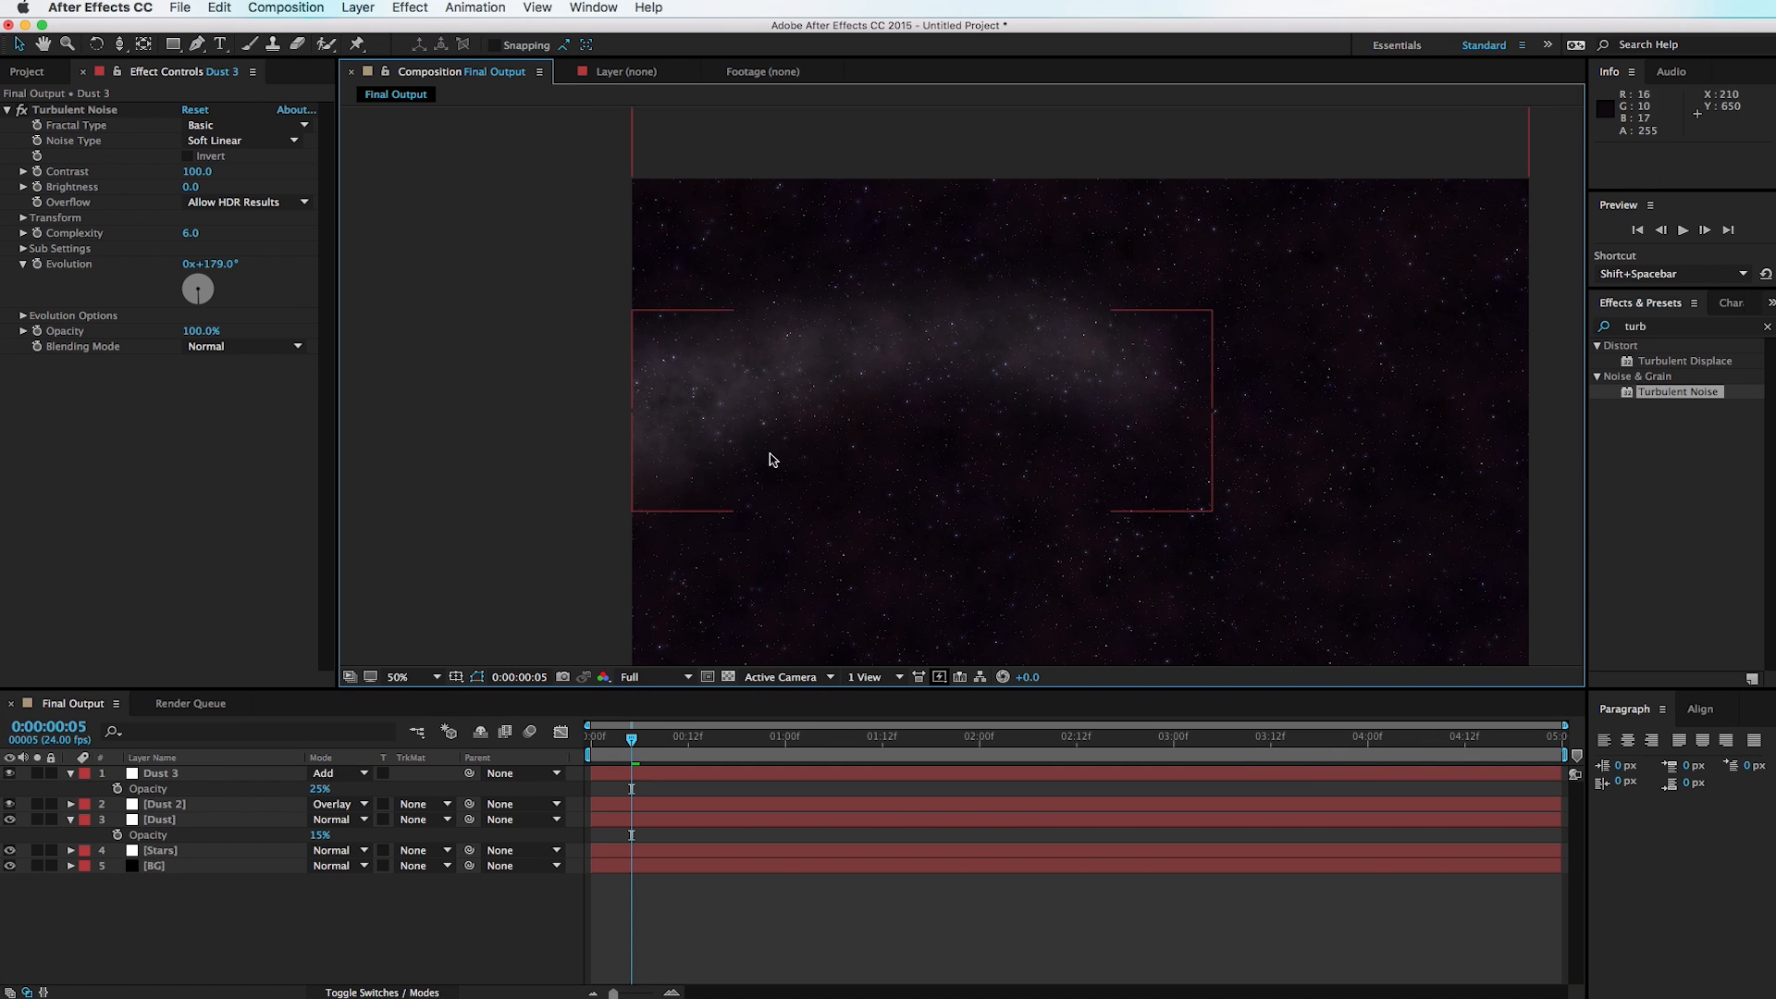
pyautogui.click(893, 368)
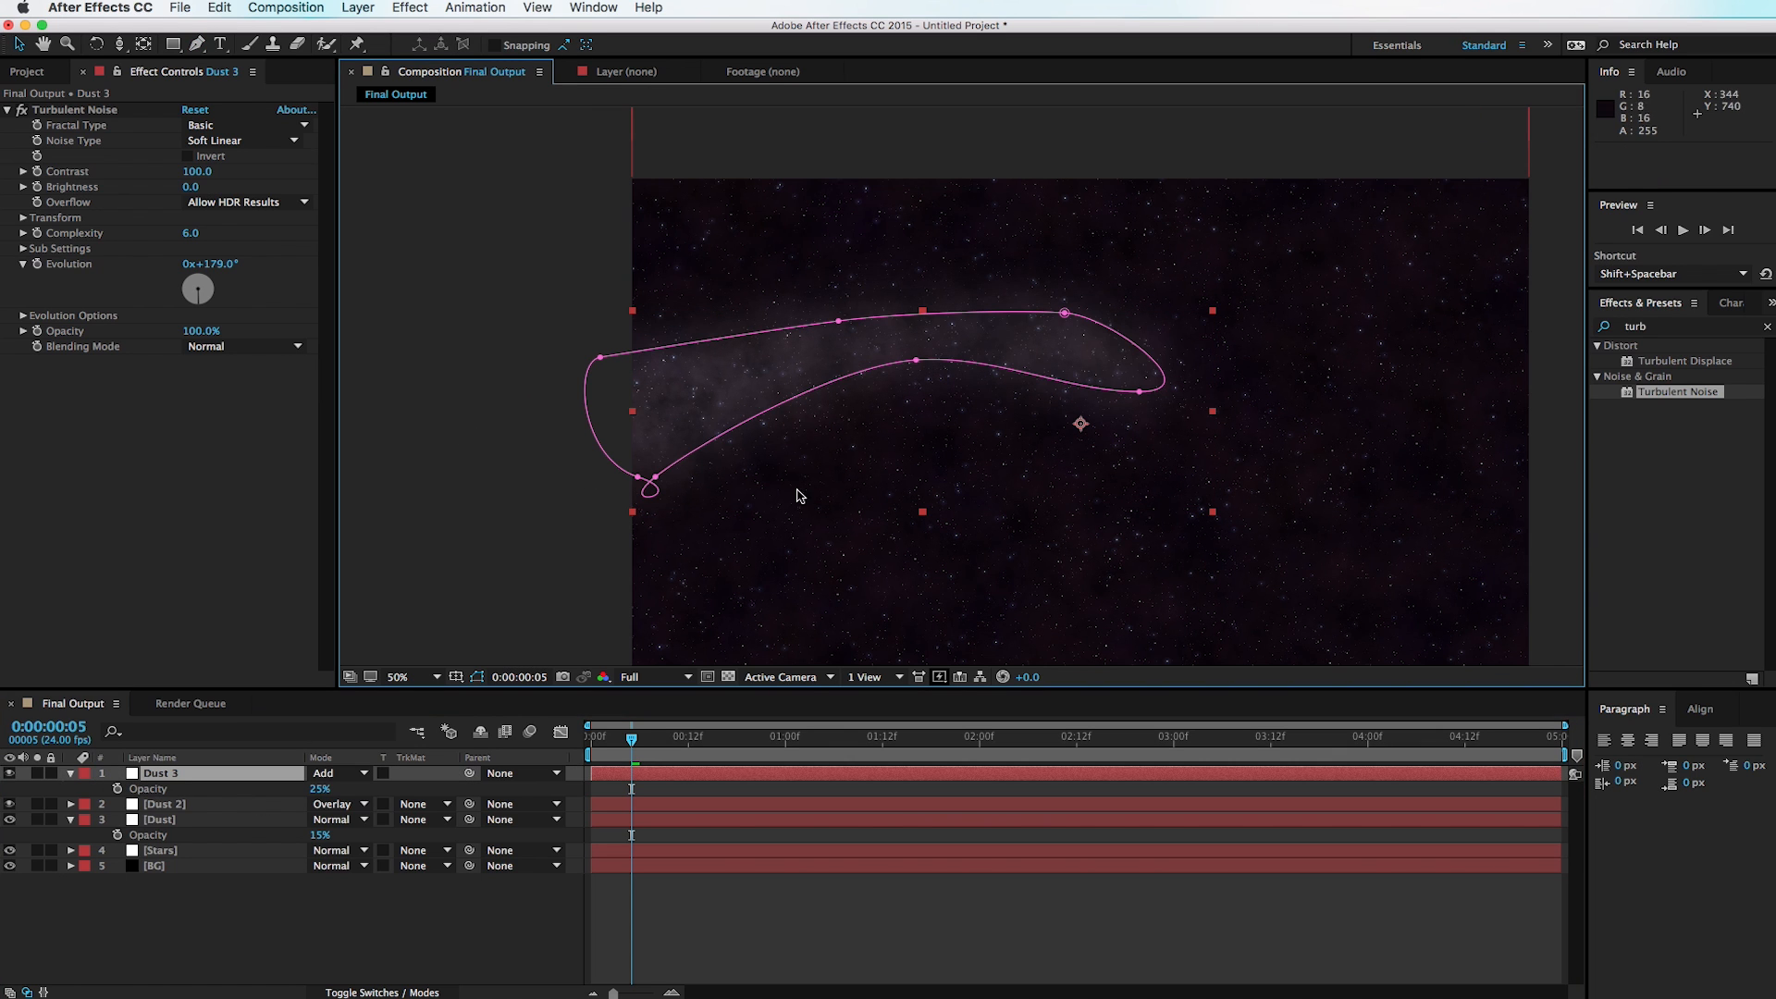
# Step: Increase the Dust 3 mask's feather to about 332 pixels and set the layer's opacity to 23%
pyautogui.moveTo(313, 791); pyautogui.dragTo(302, 793)
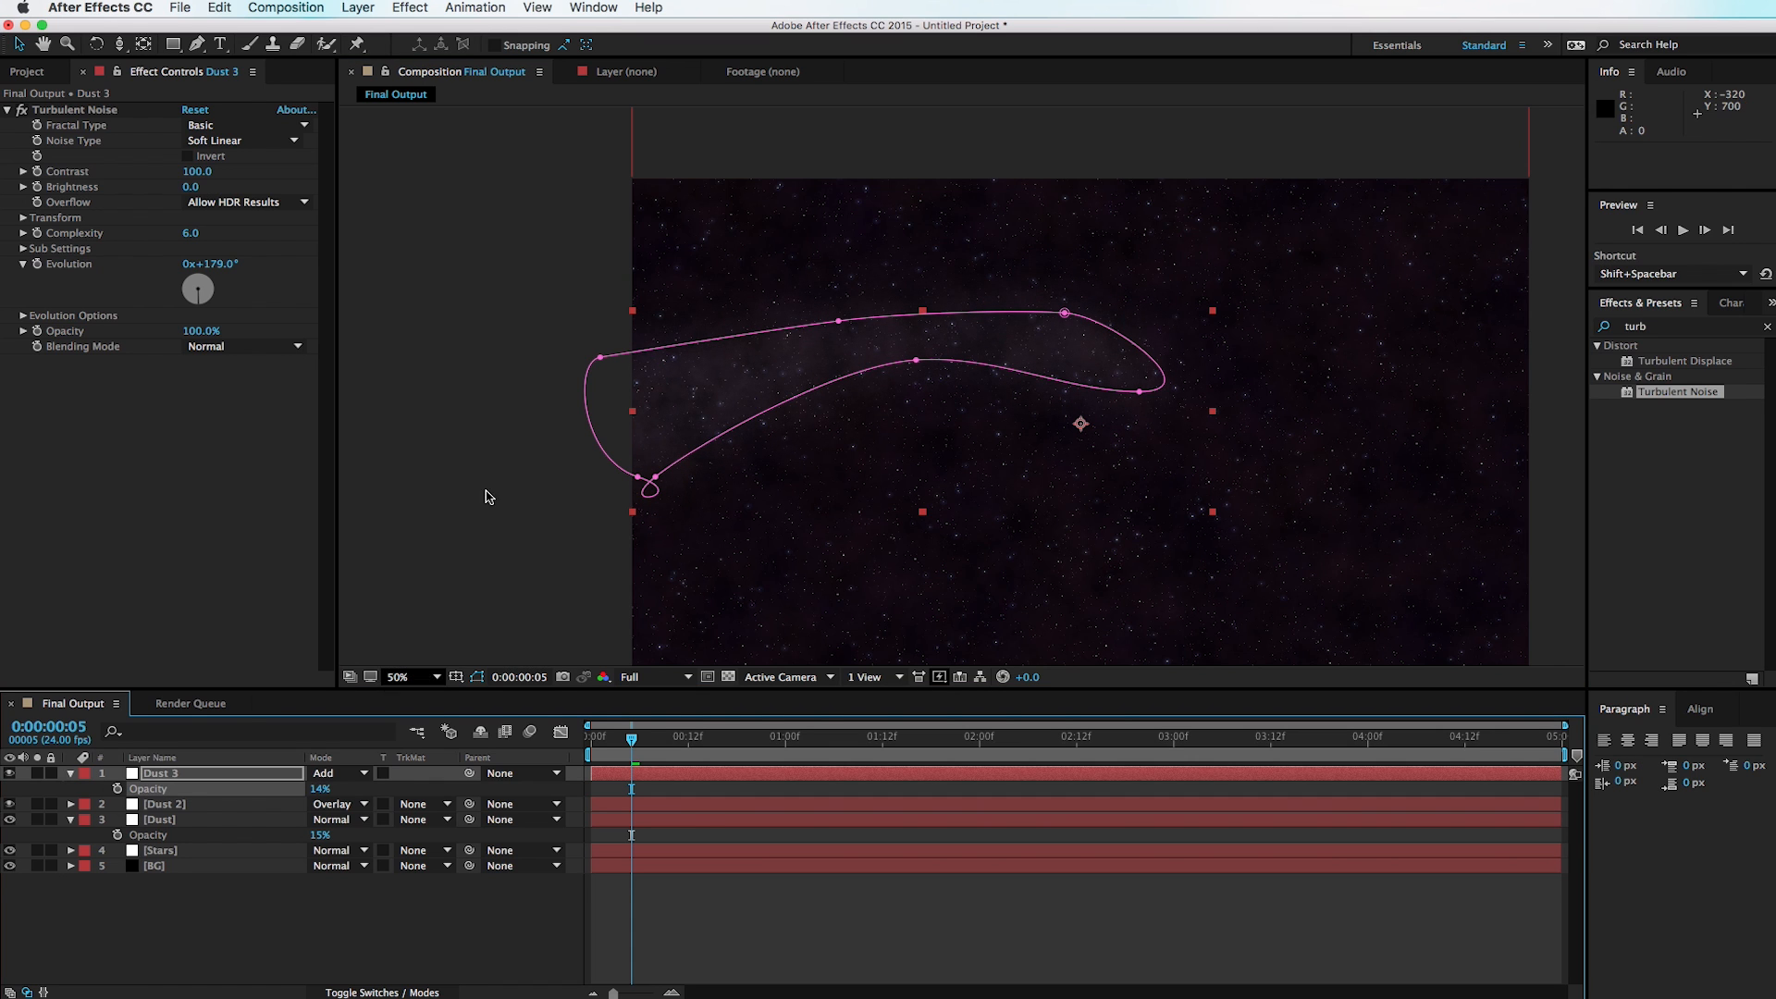
pyautogui.press('f')
pyautogui.moveTo(366, 804); pyautogui.dragTo(388, 803)
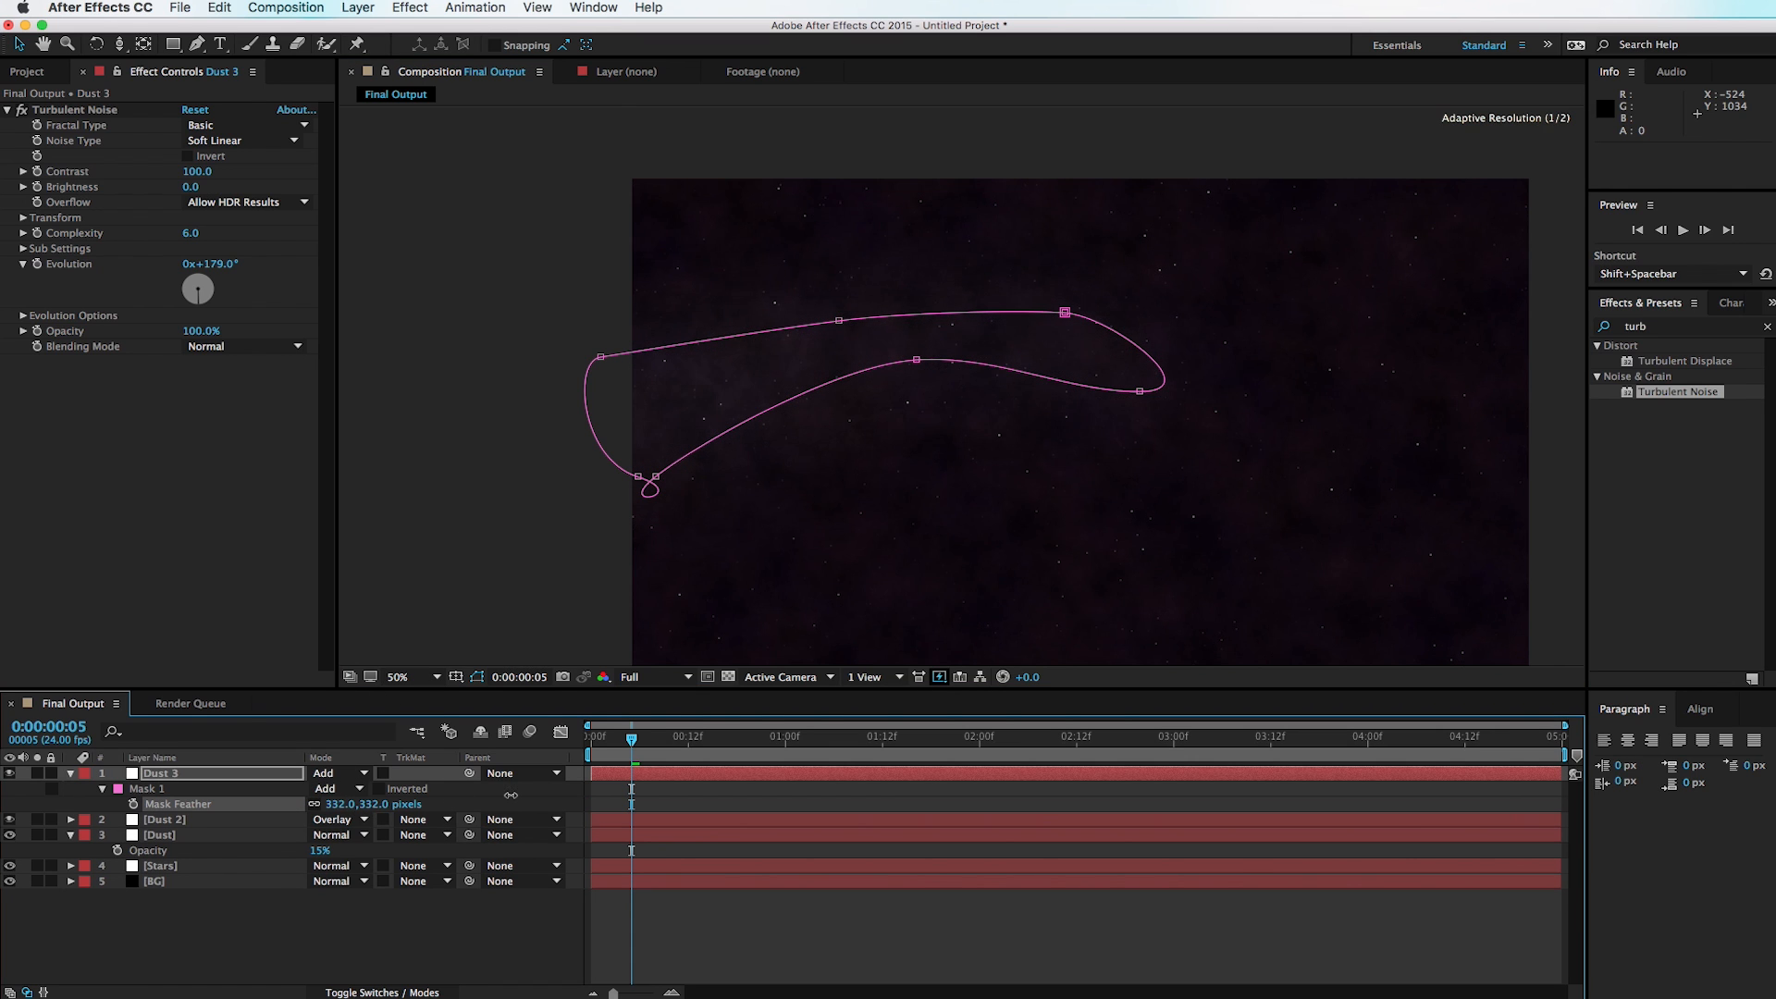
pyautogui.press('t')
pyautogui.moveTo(328, 792); pyautogui.dragTo(331, 793)
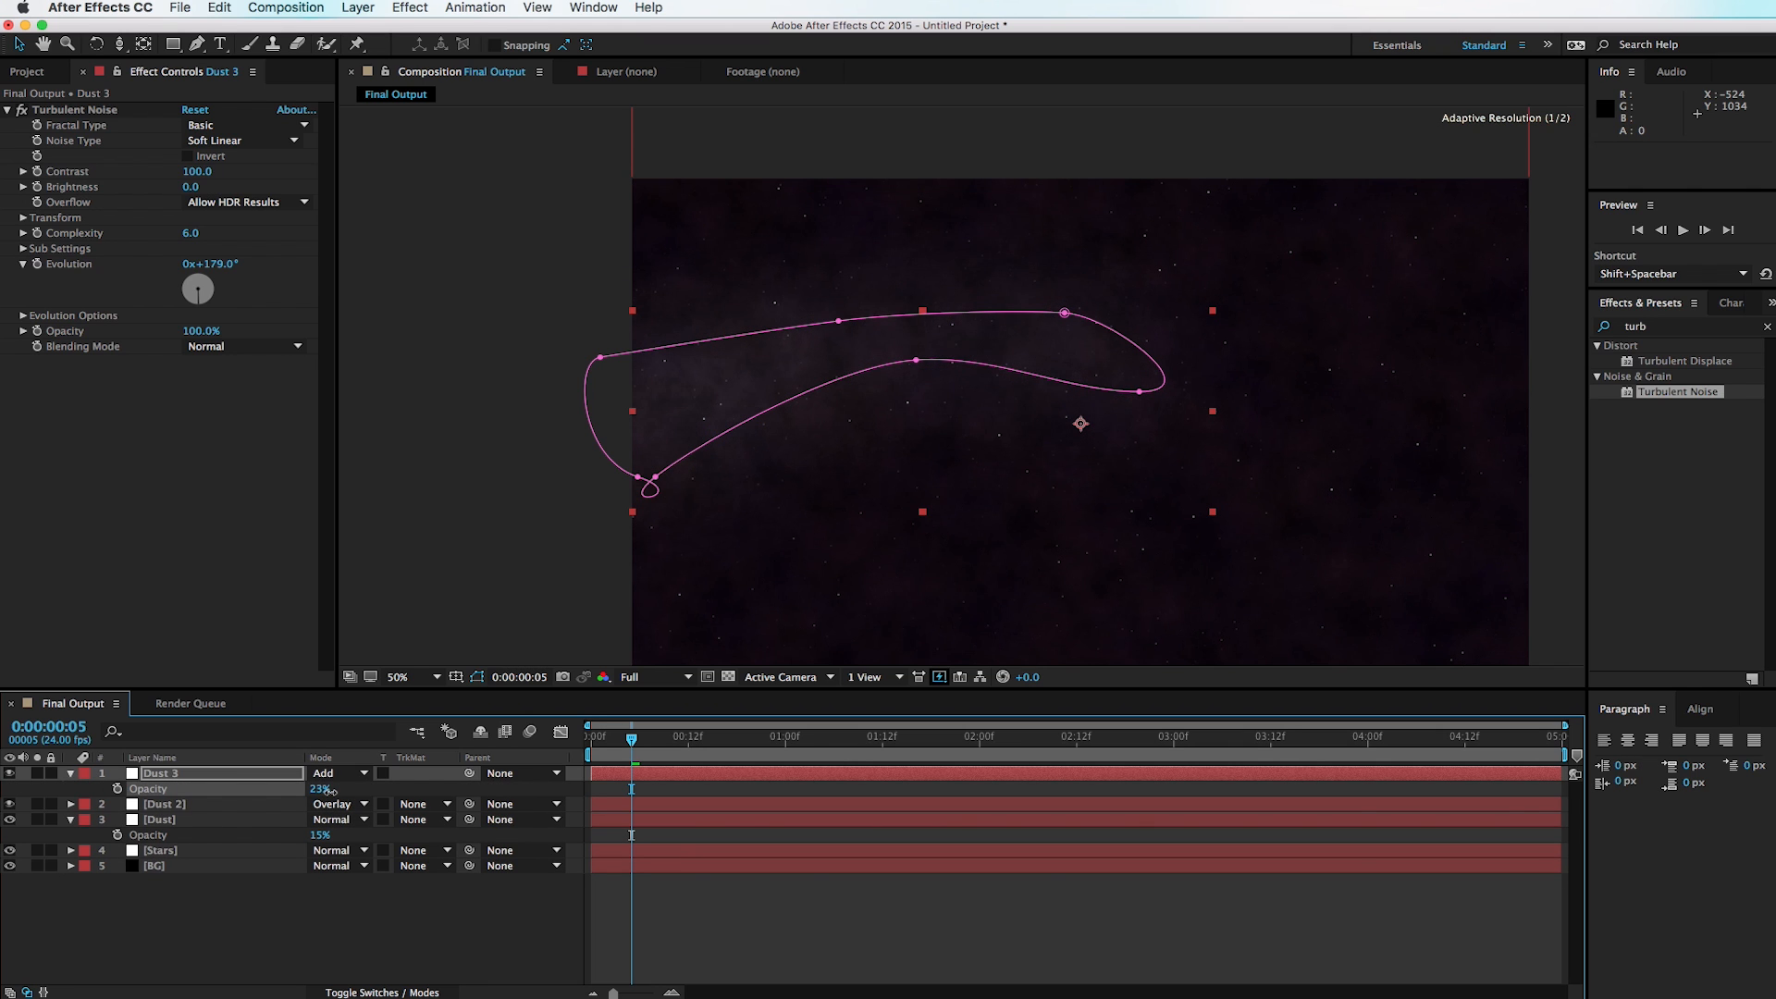
pyautogui.click(546, 450)
pyautogui.press('h')
pyautogui.moveTo(879, 474); pyautogui.dragTo(810, 413)
pyautogui.press('v')
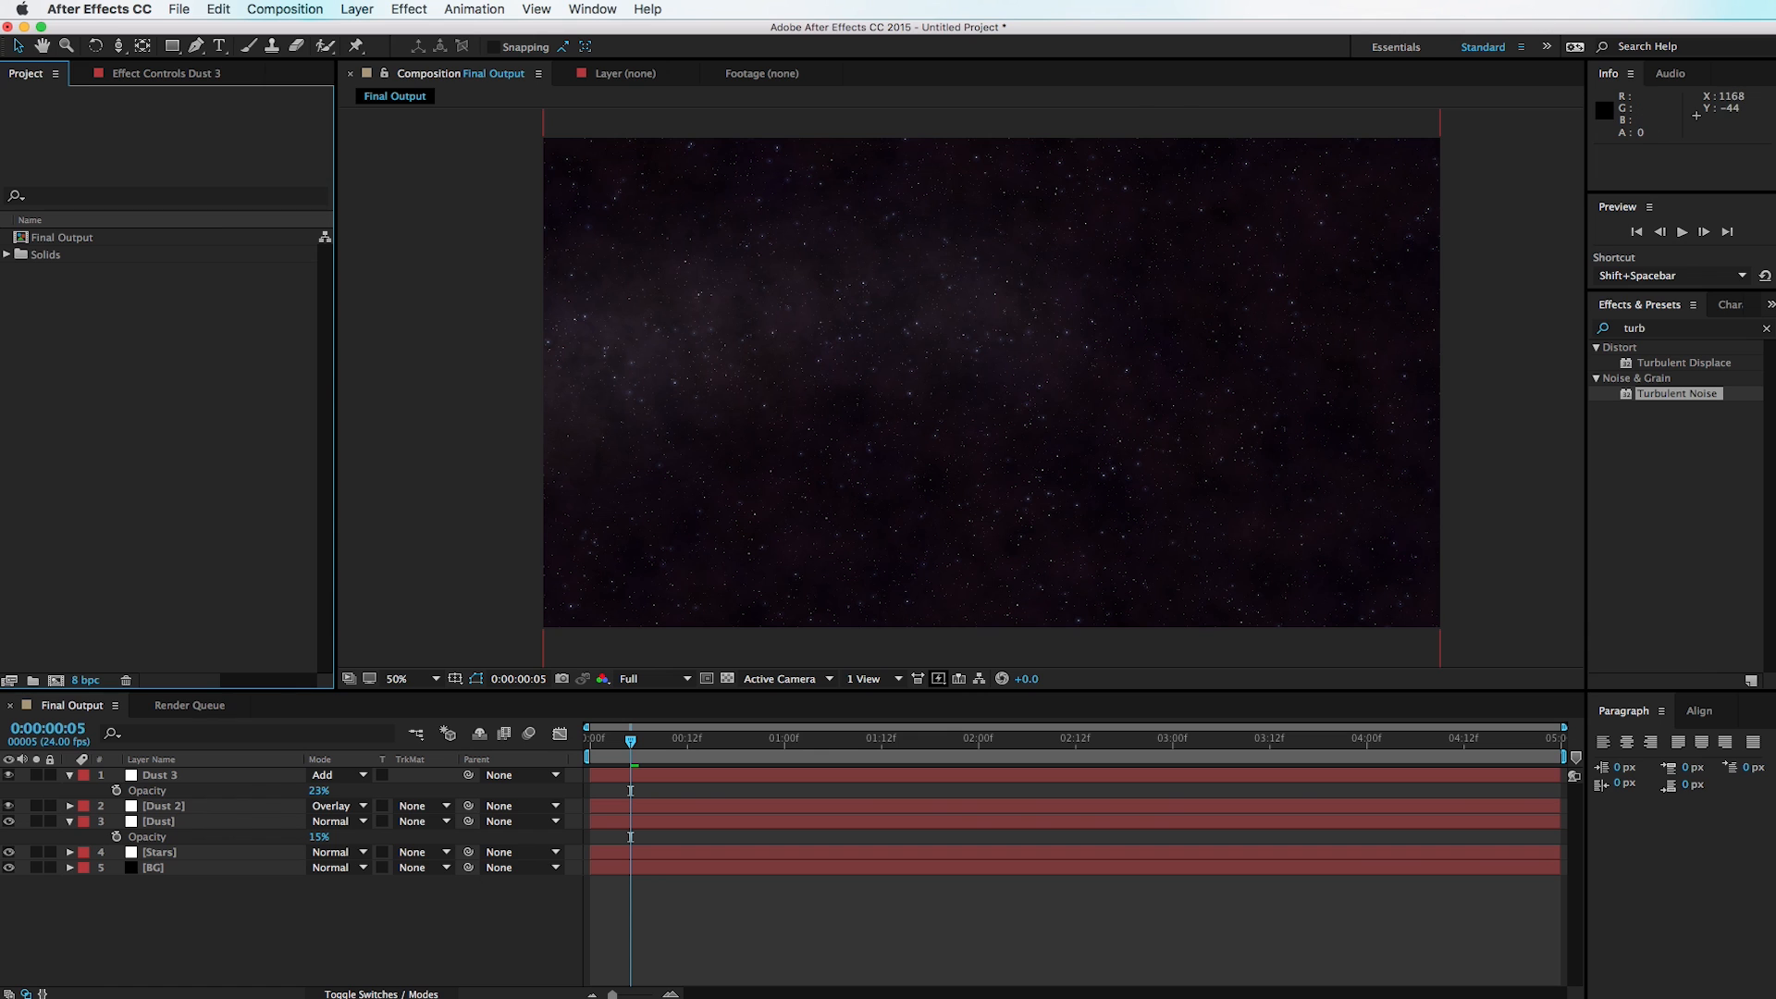
# Step: Import Saturn Map.jpg and Saturn Rings.jpg from the Saturn footage's Assets folder in Finder into the project, and preview both images
pyautogui.moveTo(1775, 70); pyautogui.dragTo(990, 240)
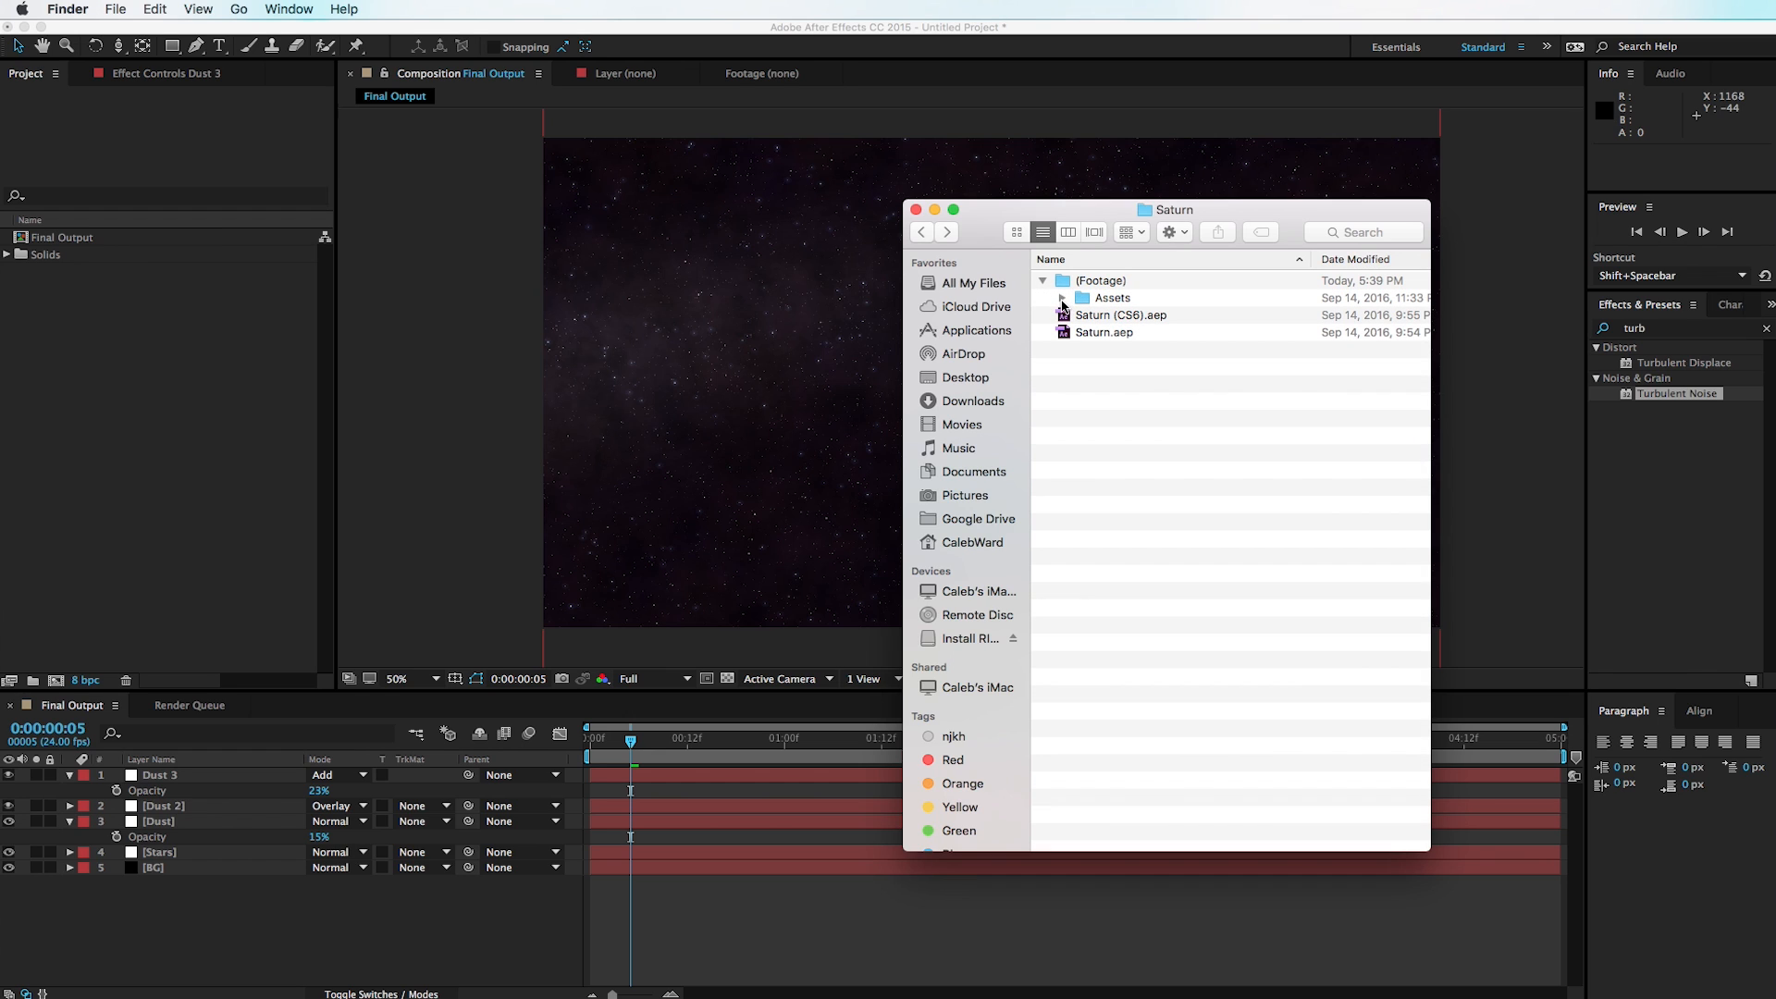
pyautogui.click(1062, 300)
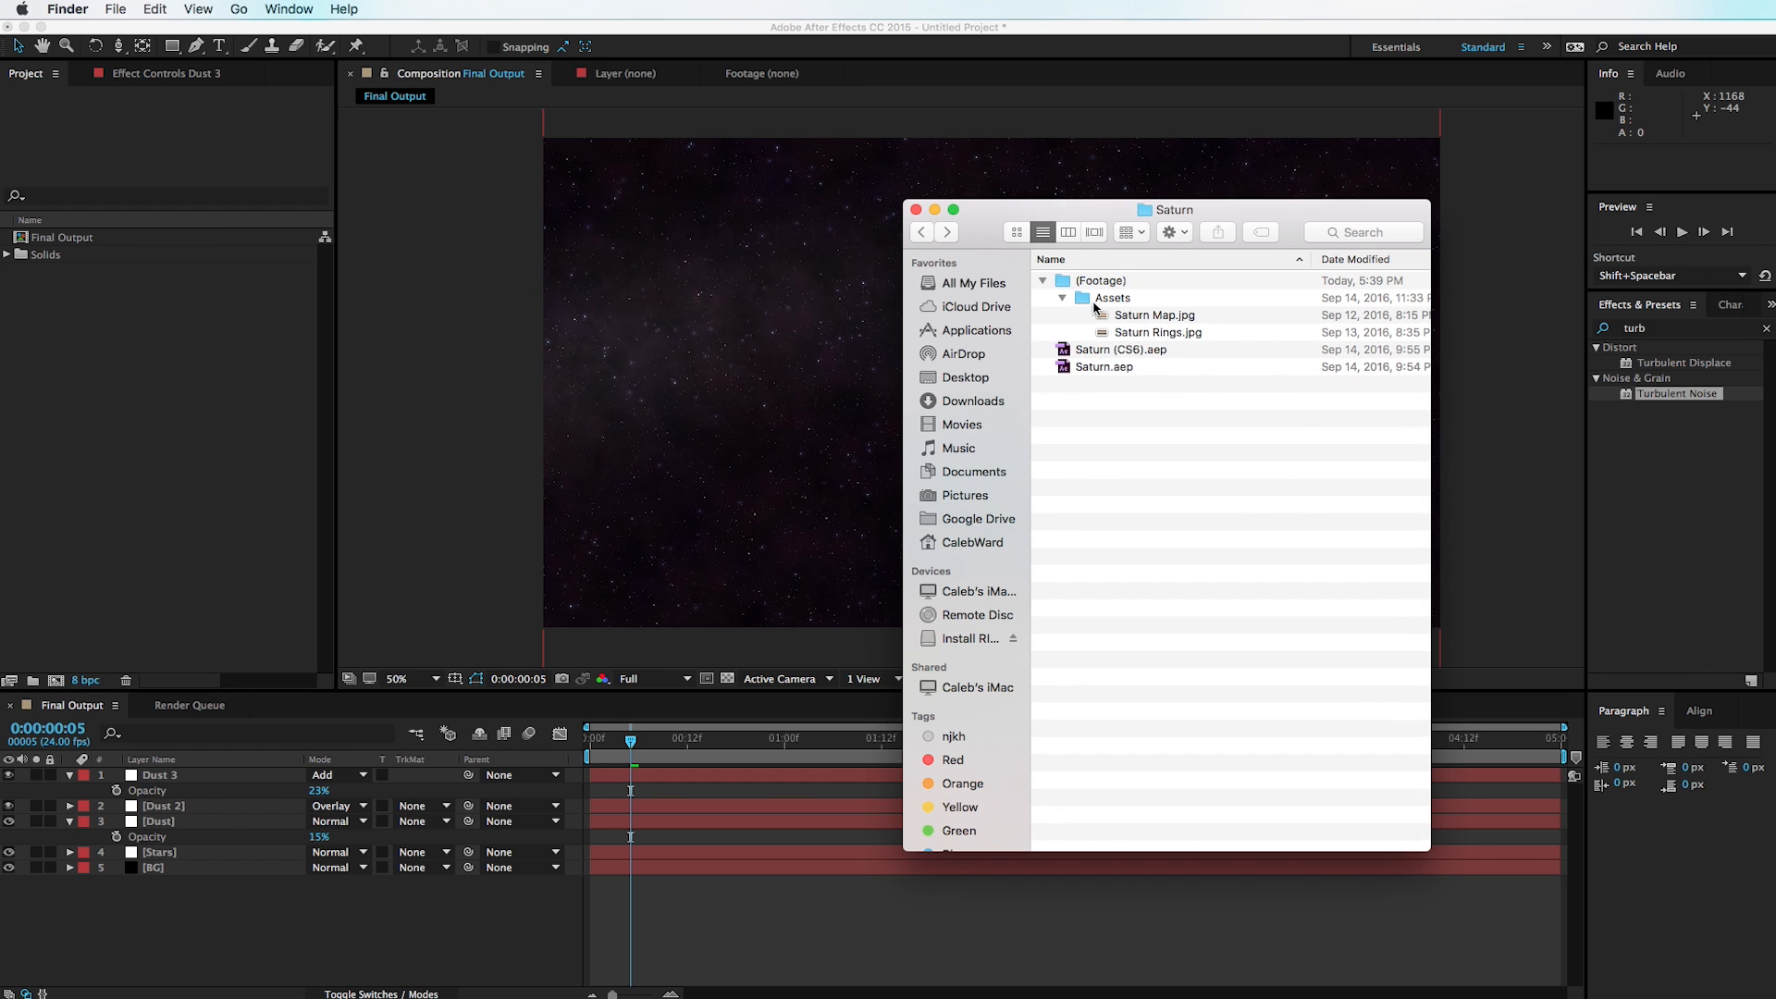
pyautogui.click(1105, 299)
pyautogui.click(1062, 300)
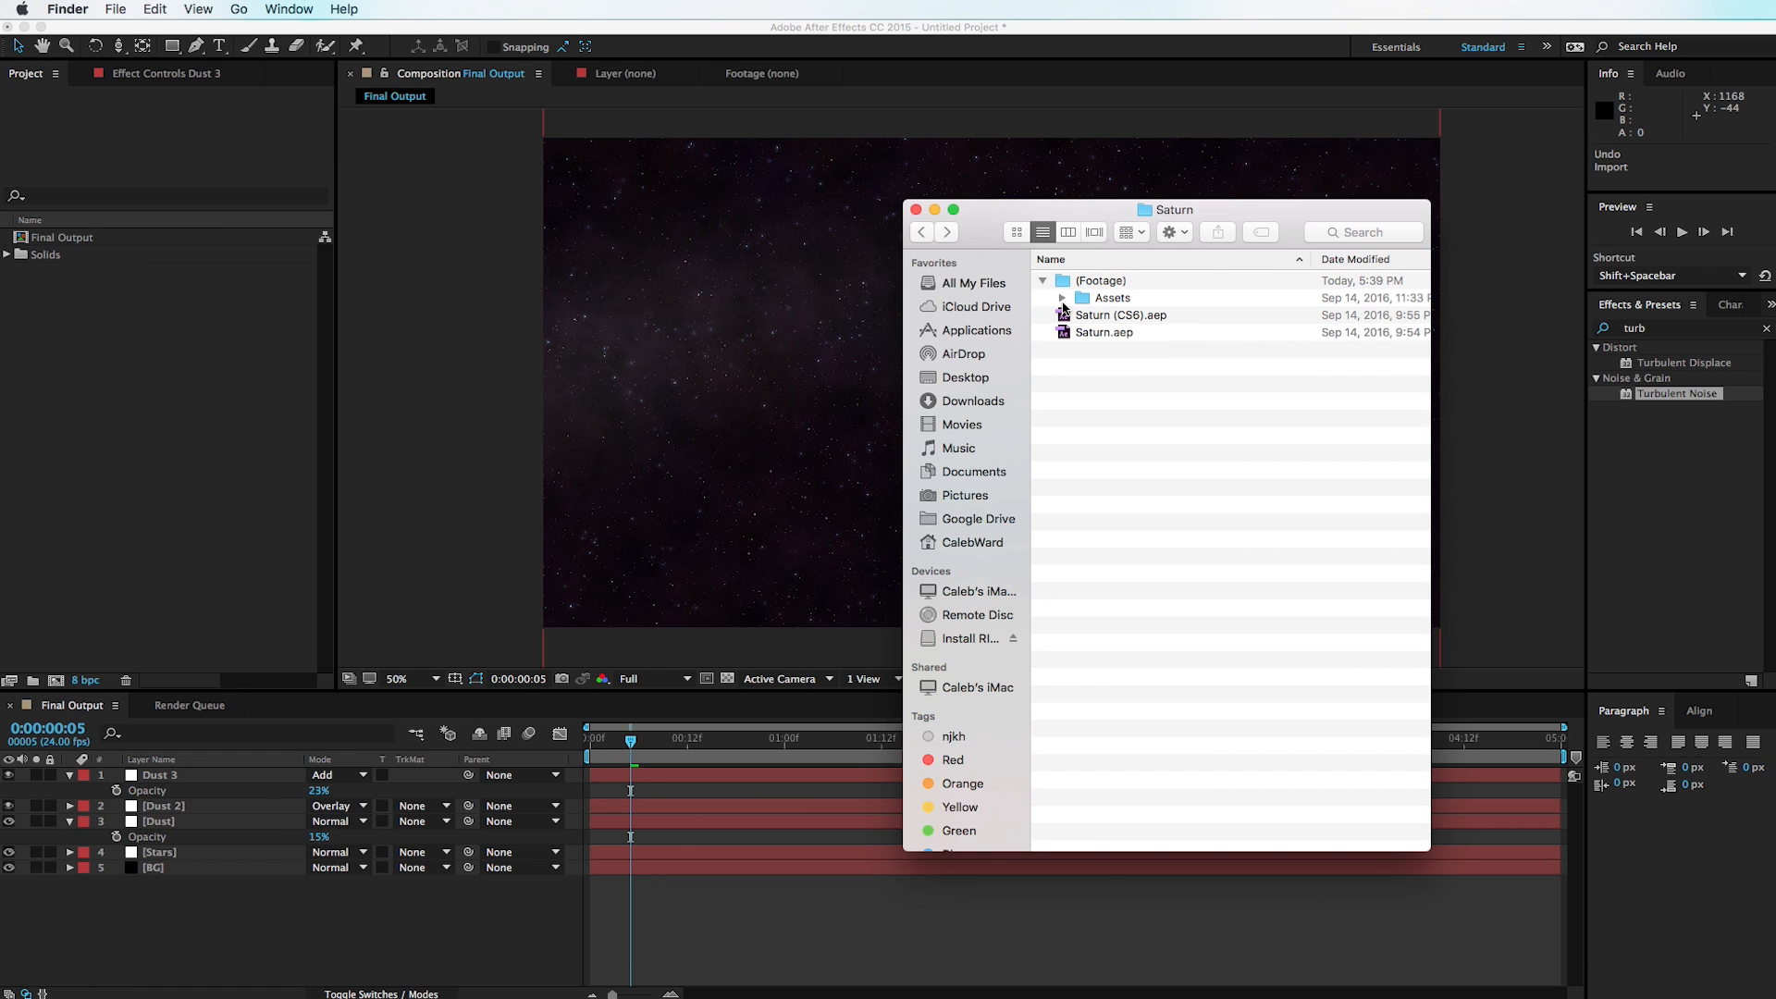
pyautogui.click(1062, 299)
pyautogui.click(1147, 316)
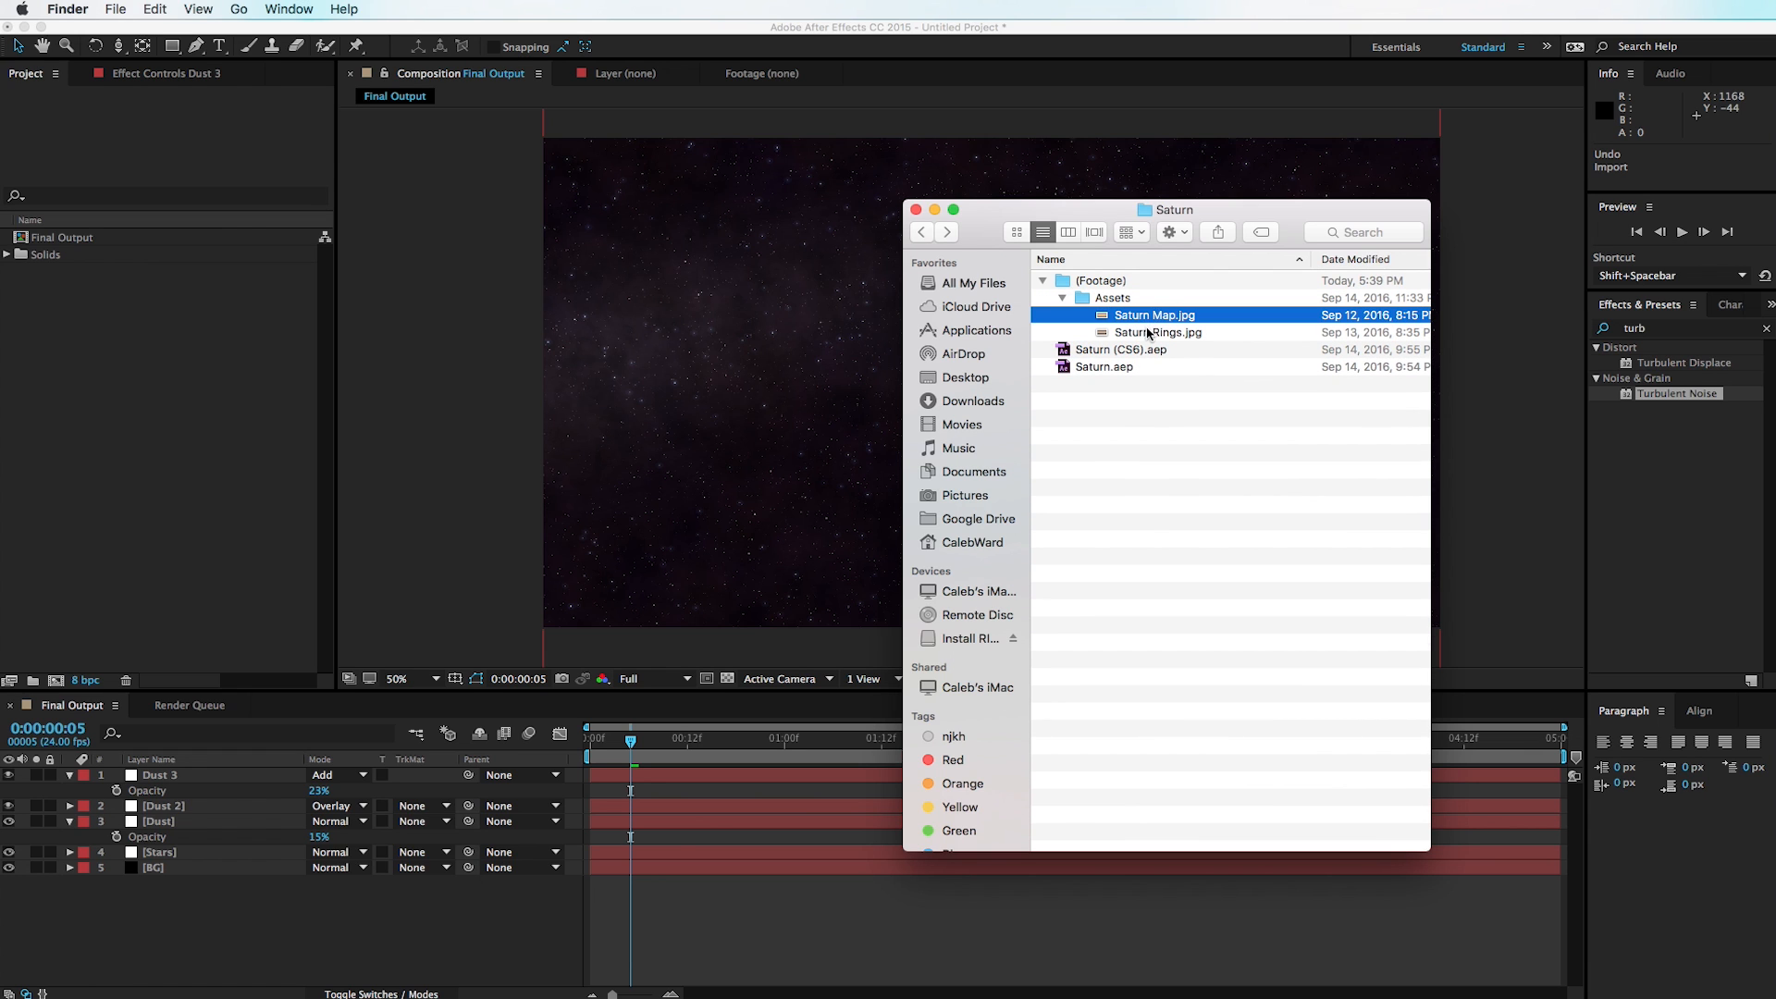
pyautogui.keyDown('shift'); pyautogui.click(1145, 333); pyautogui.keyUp('shift')
pyautogui.moveTo(1145, 334); pyautogui.dragTo(141, 384)
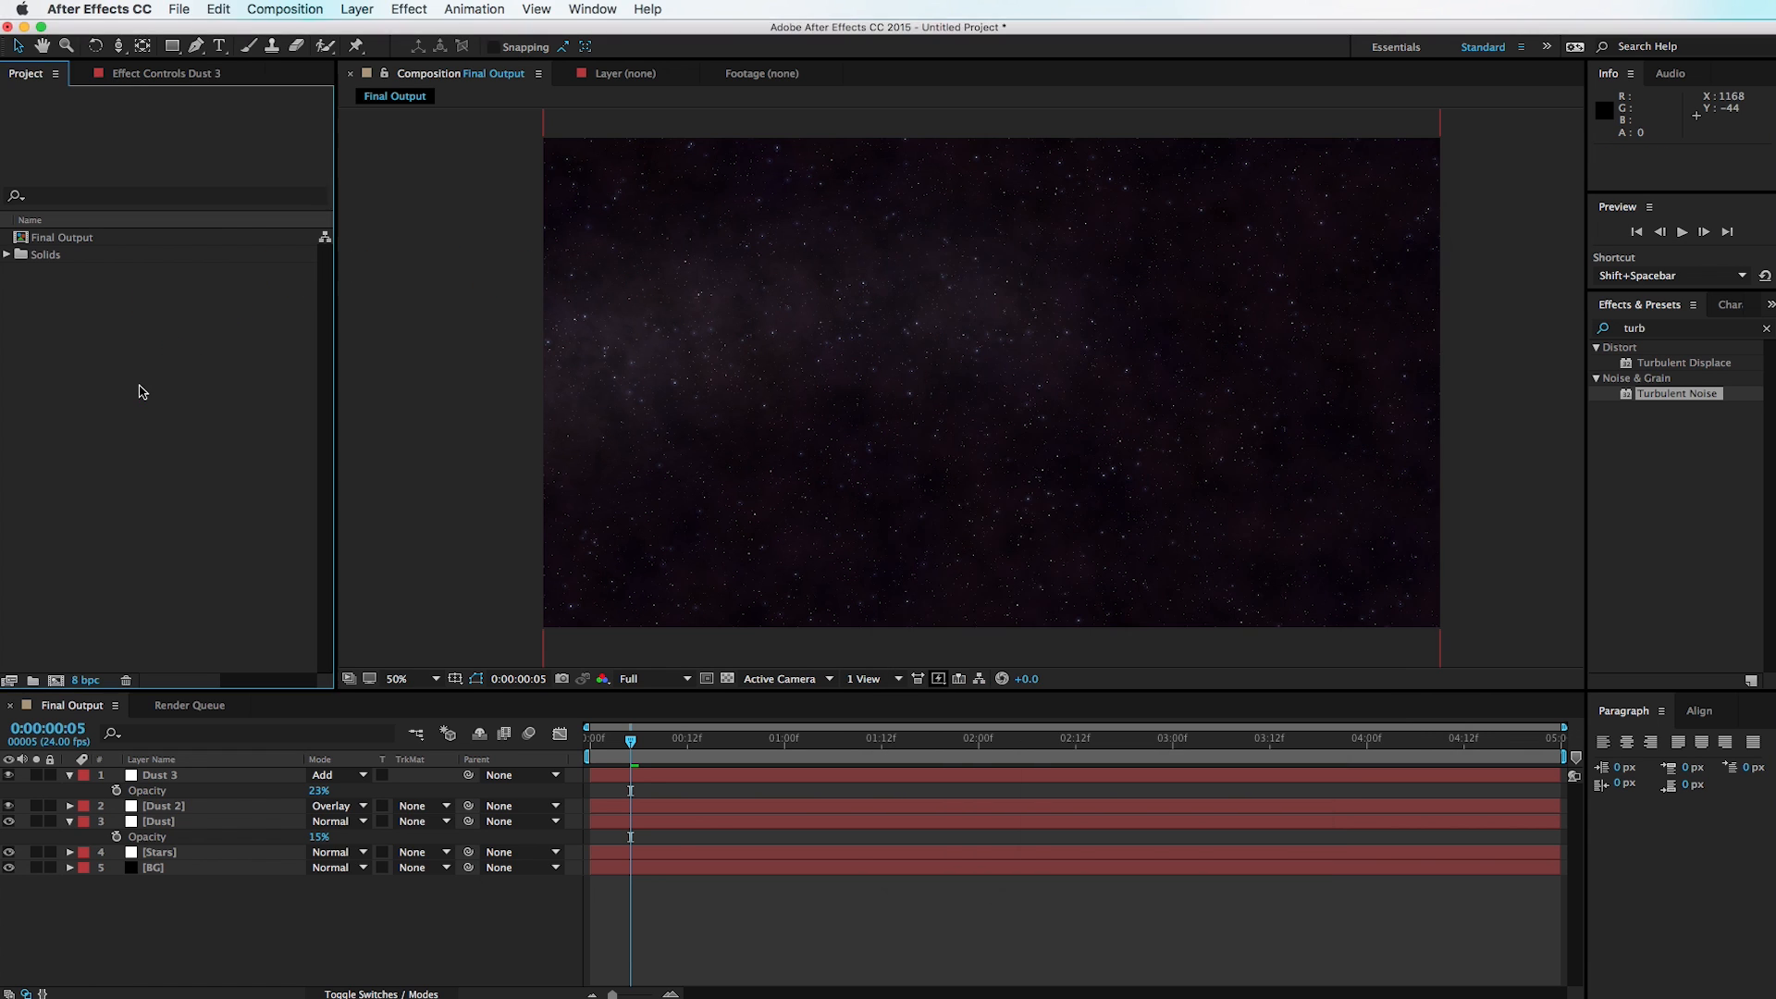
pyautogui.click(206, 406)
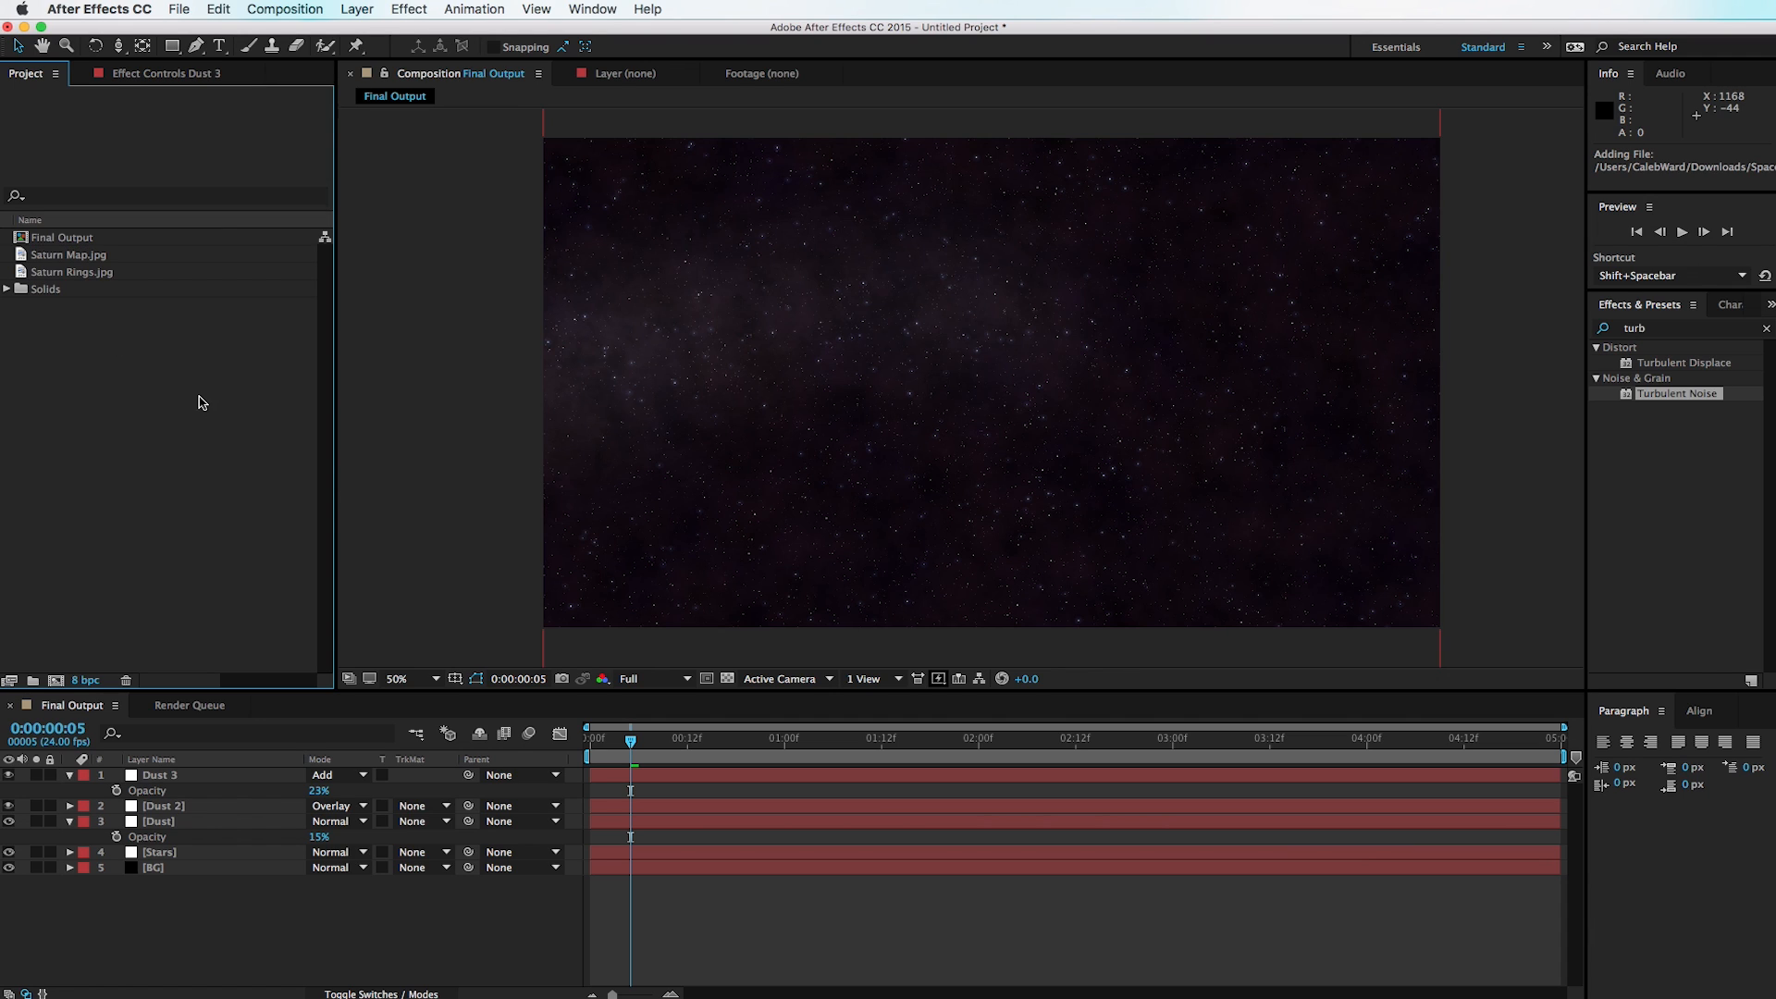
pyautogui.click(77, 257)
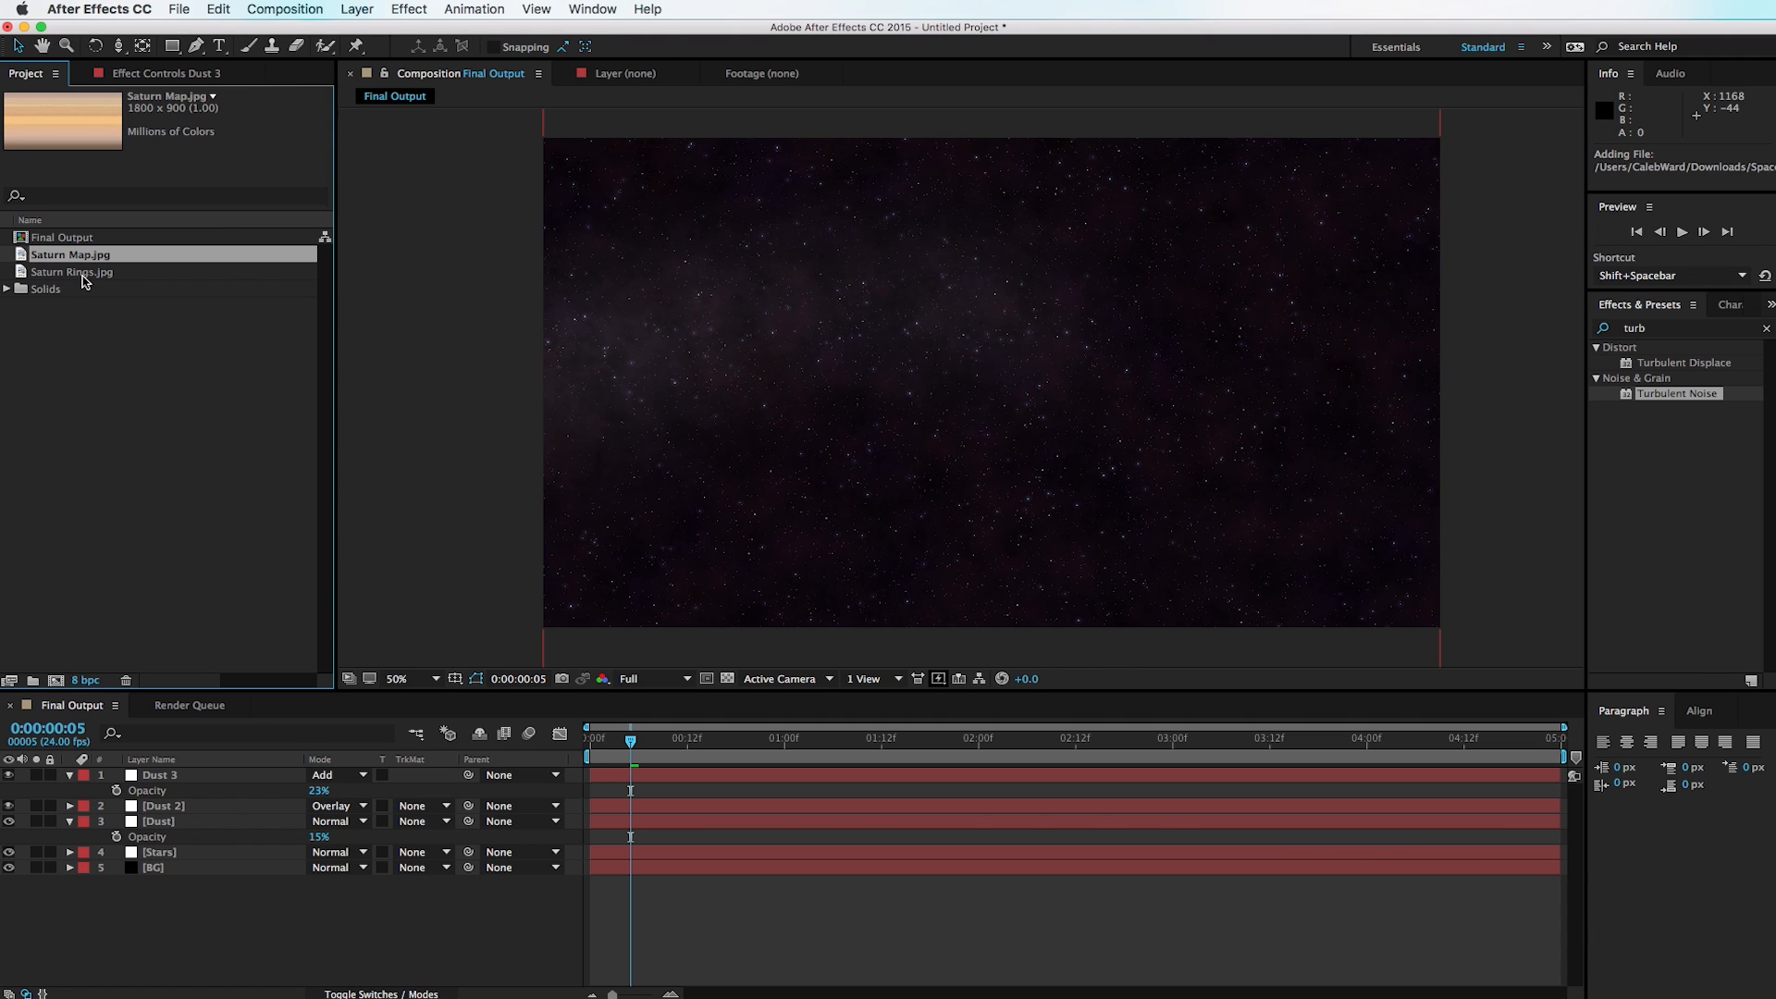
pyautogui.click(86, 281)
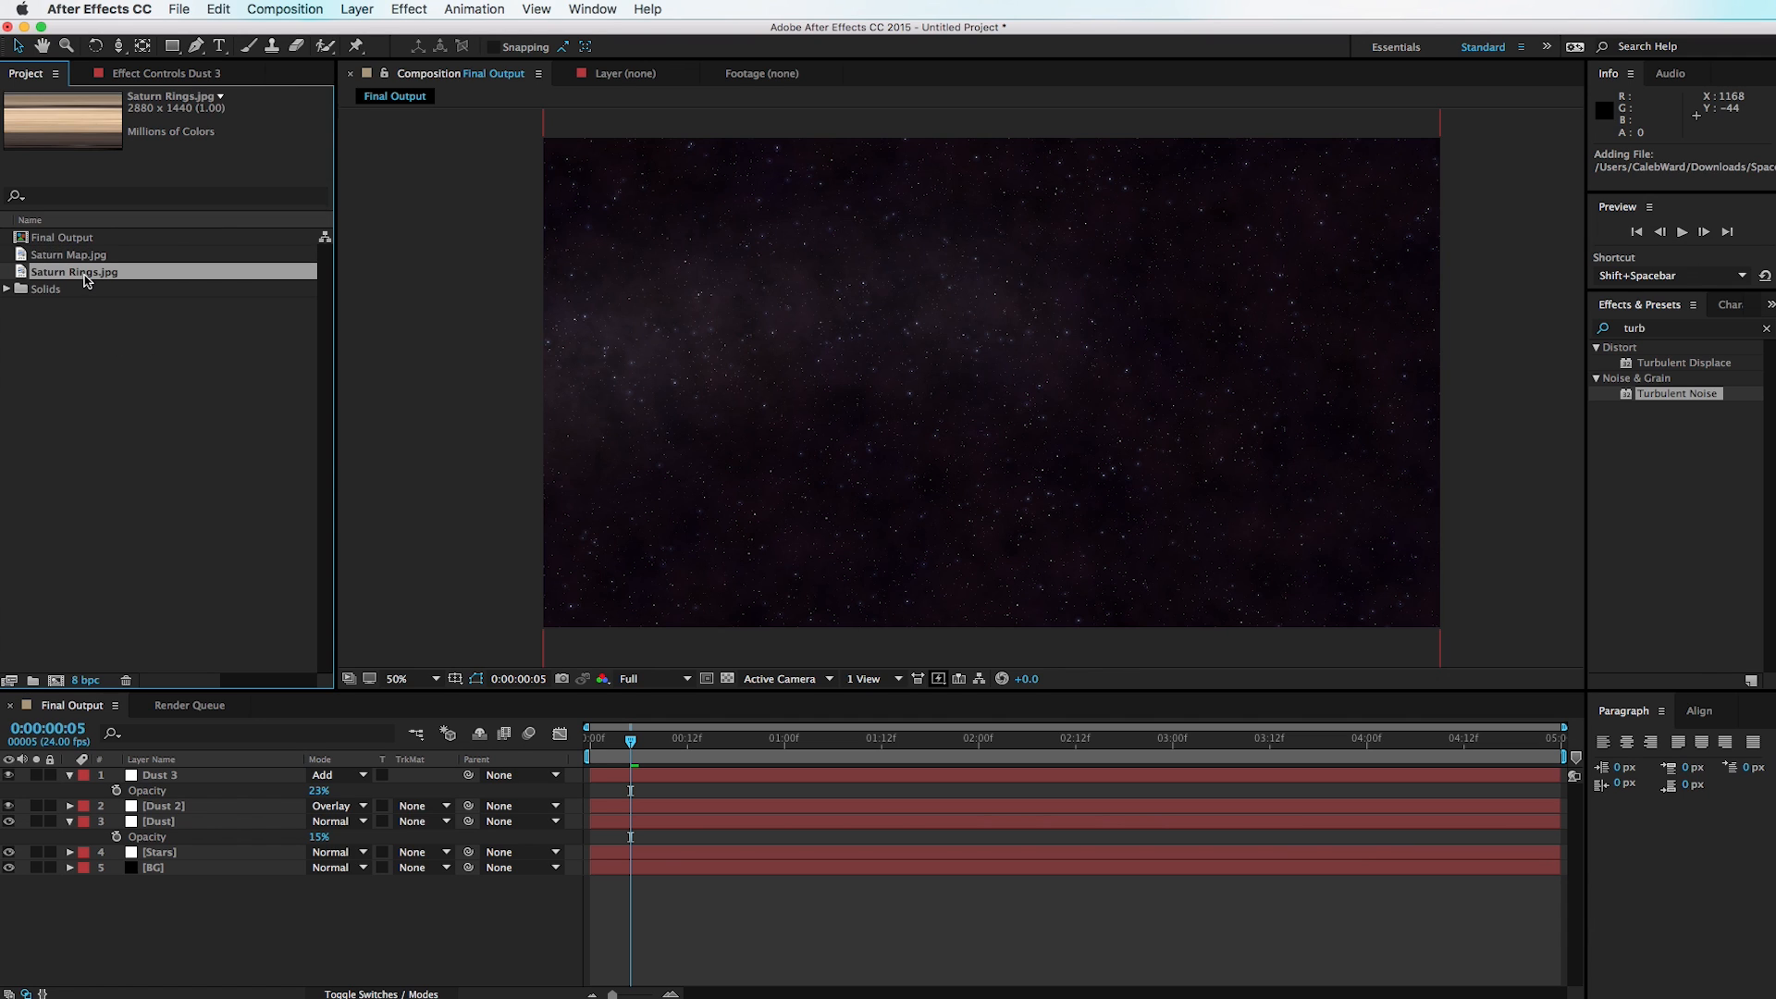
pyautogui.click(106, 341)
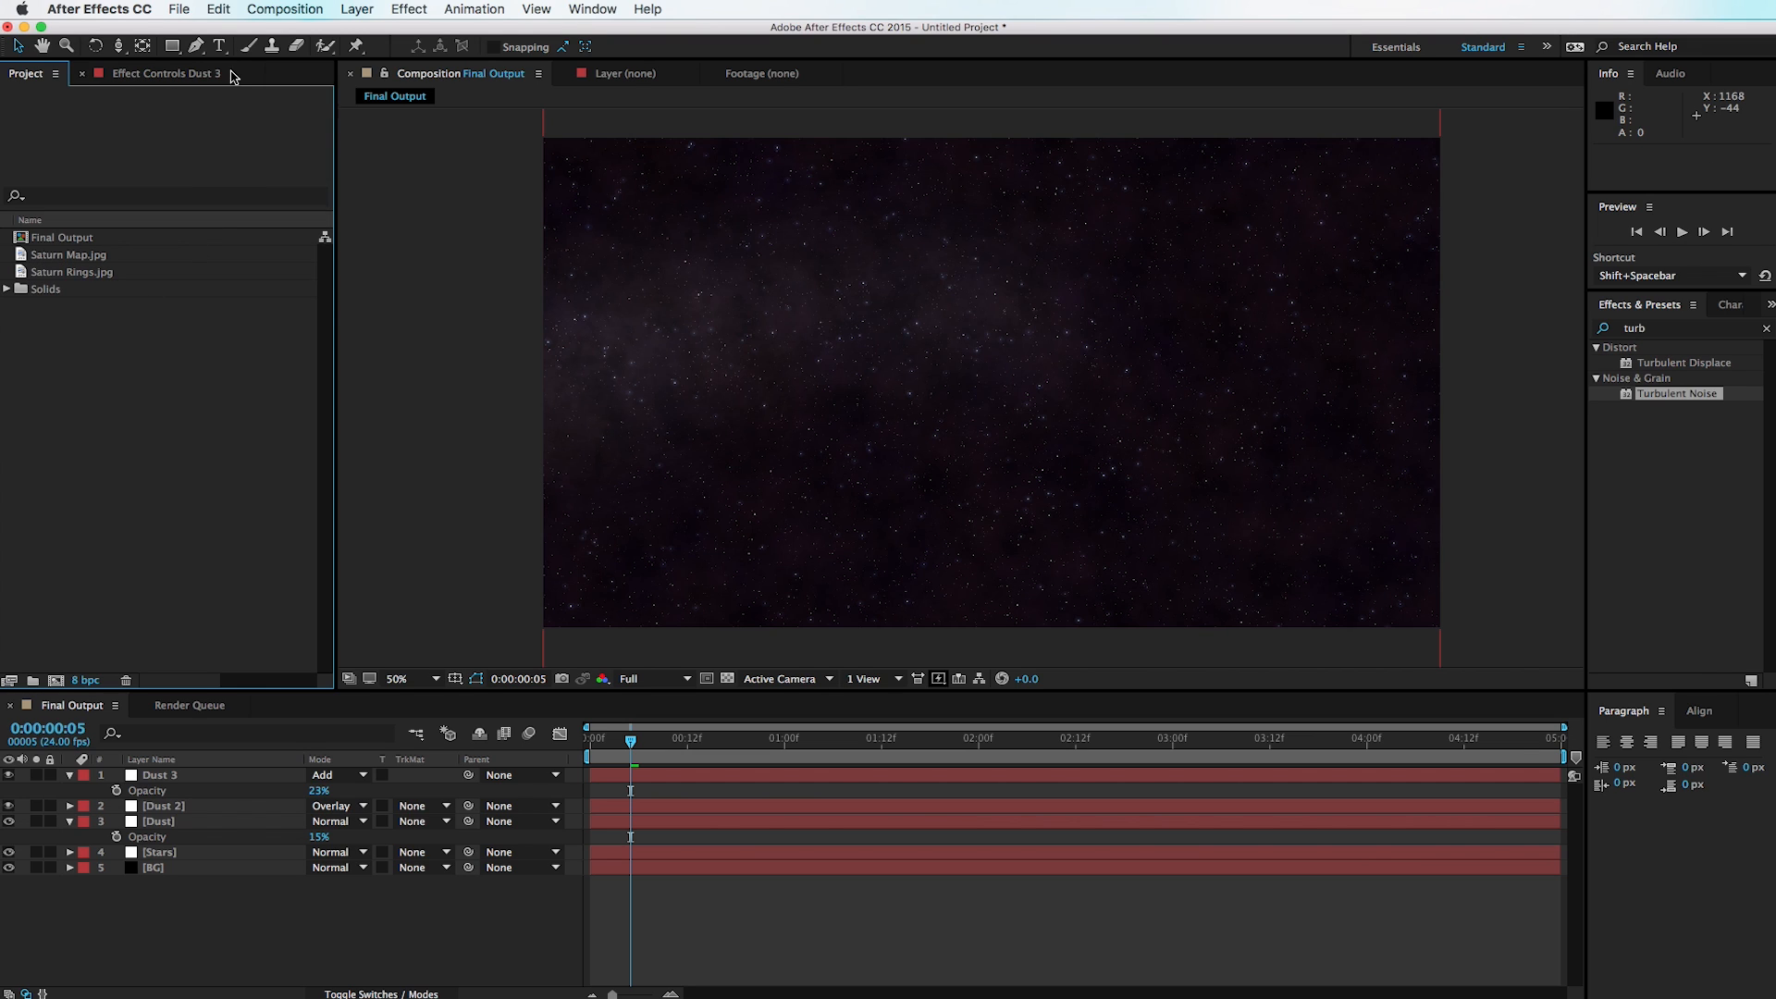
# Step: Create a composition named Saturn Rings at 4096 x 4096 px with the aspect ratio unlocked, 24 fps and 5 seconds long
pyautogui.click(285, 9)
pyautogui.click(296, 41)
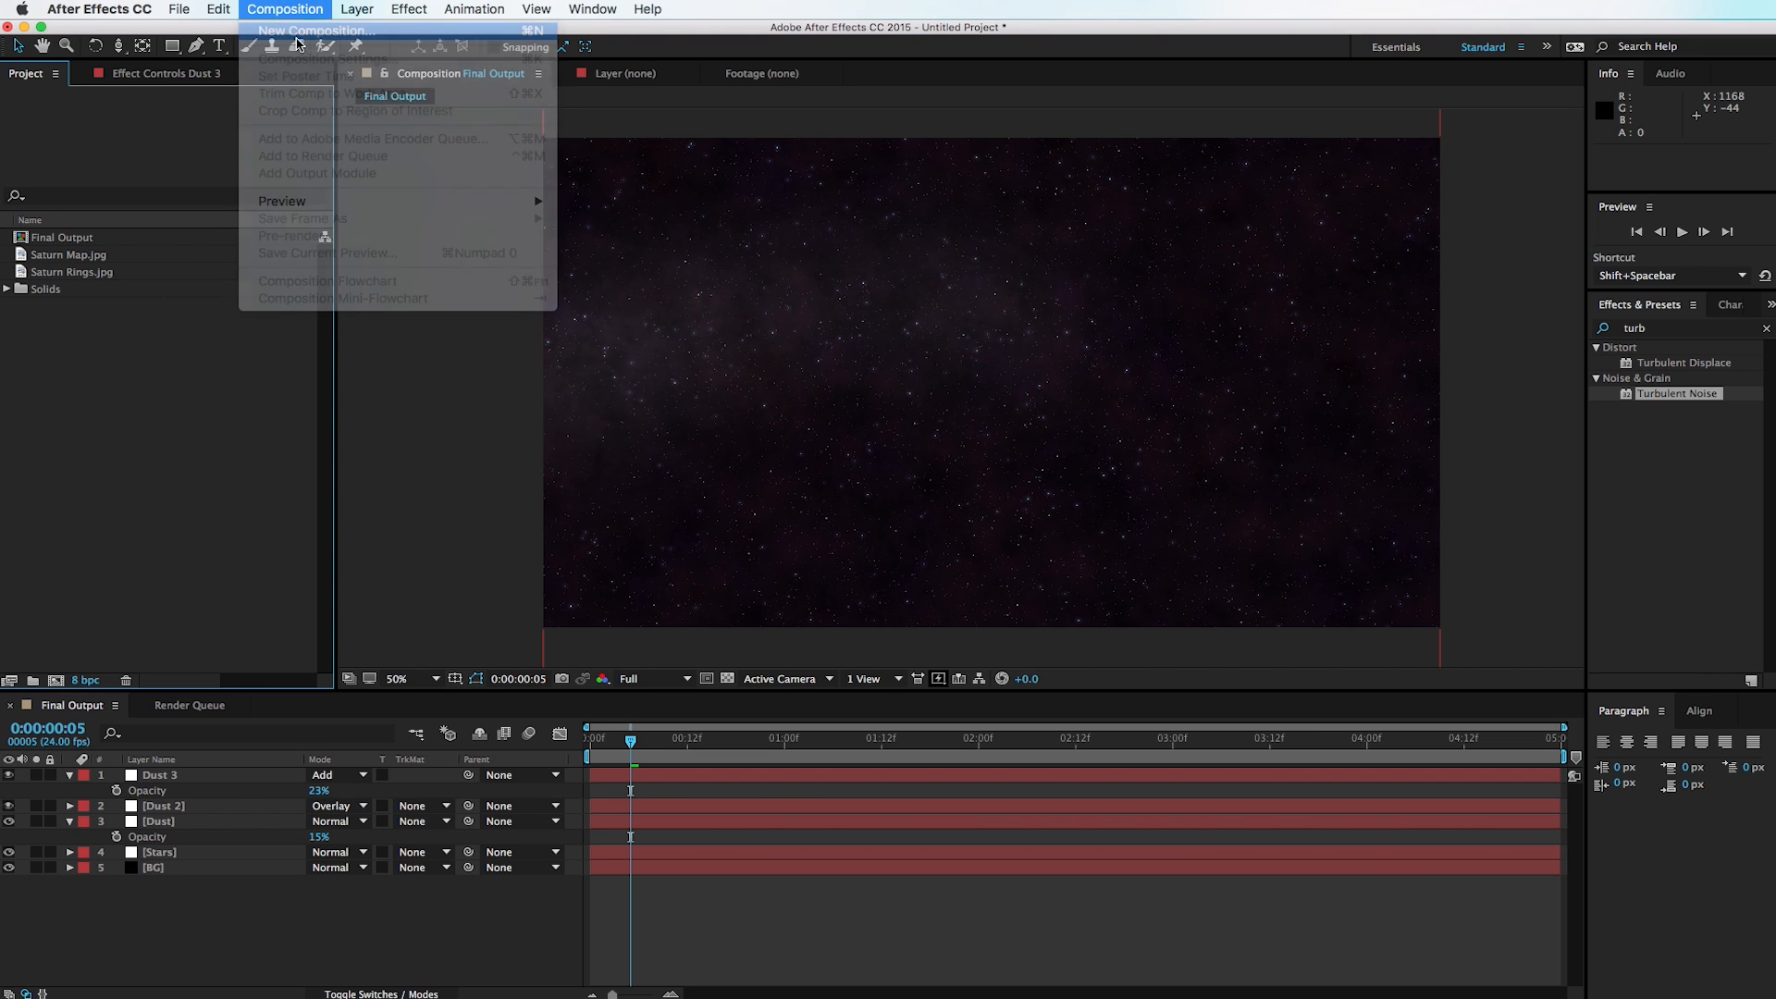
pyautogui.press('BackSpace')
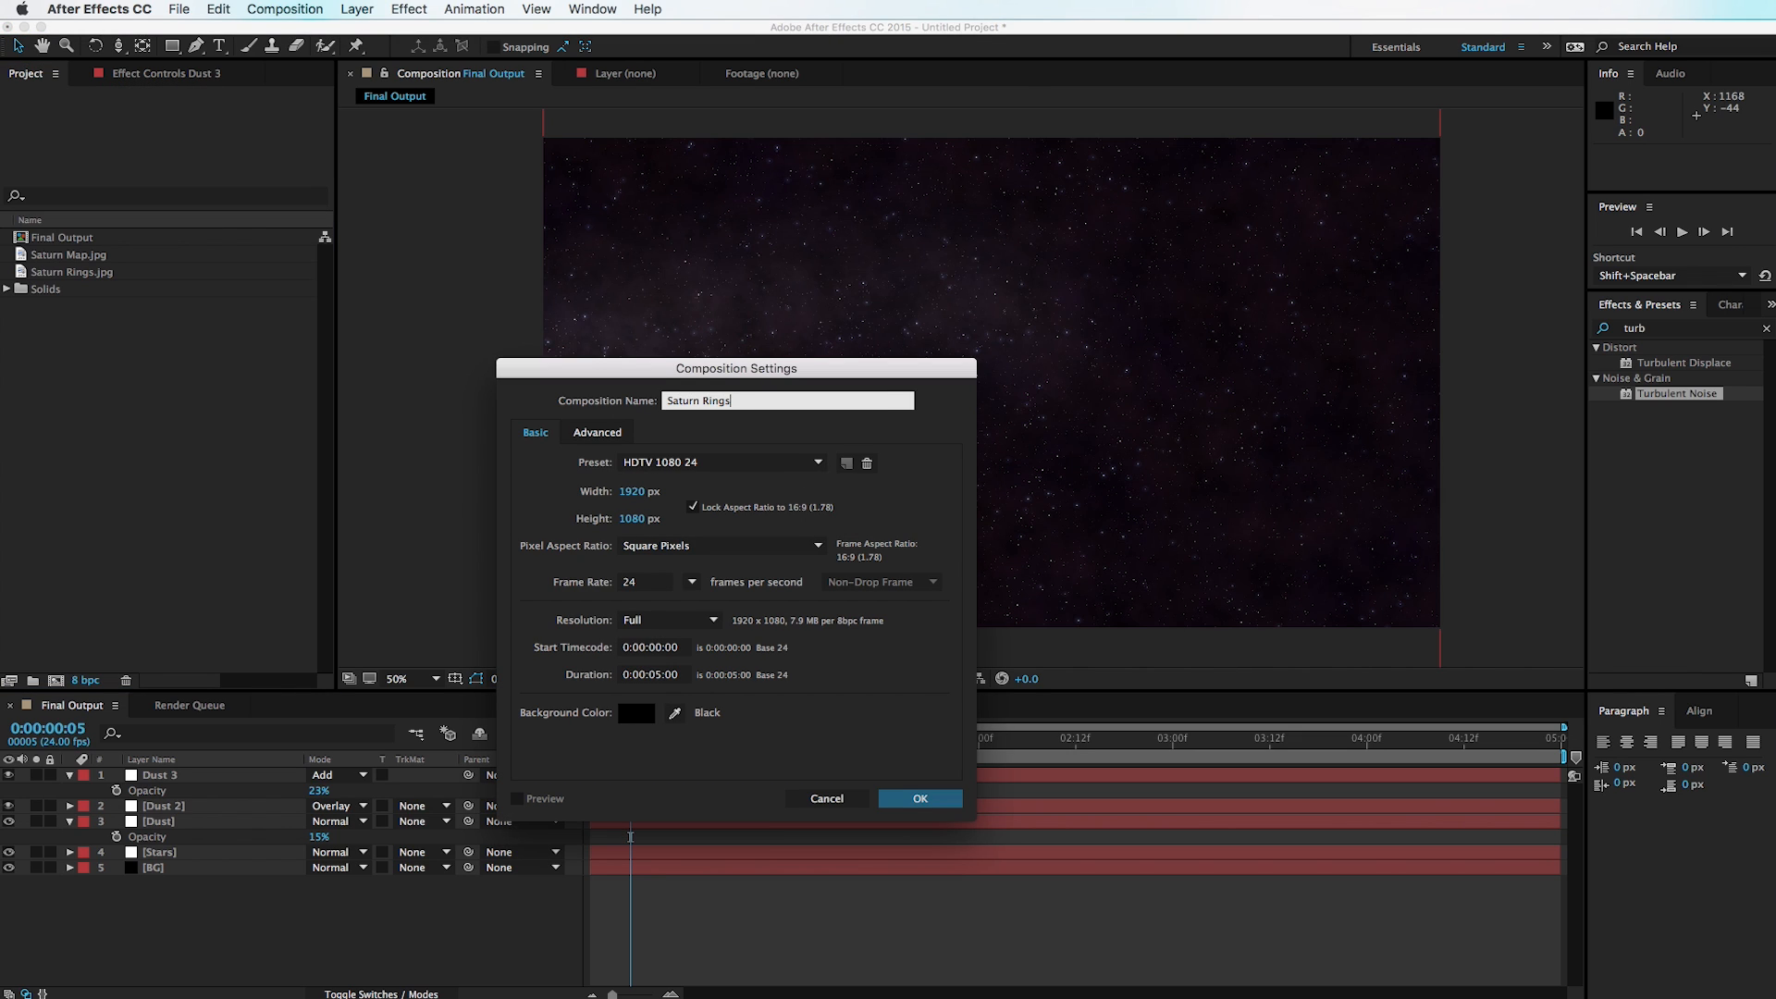
pyautogui.click(694, 508)
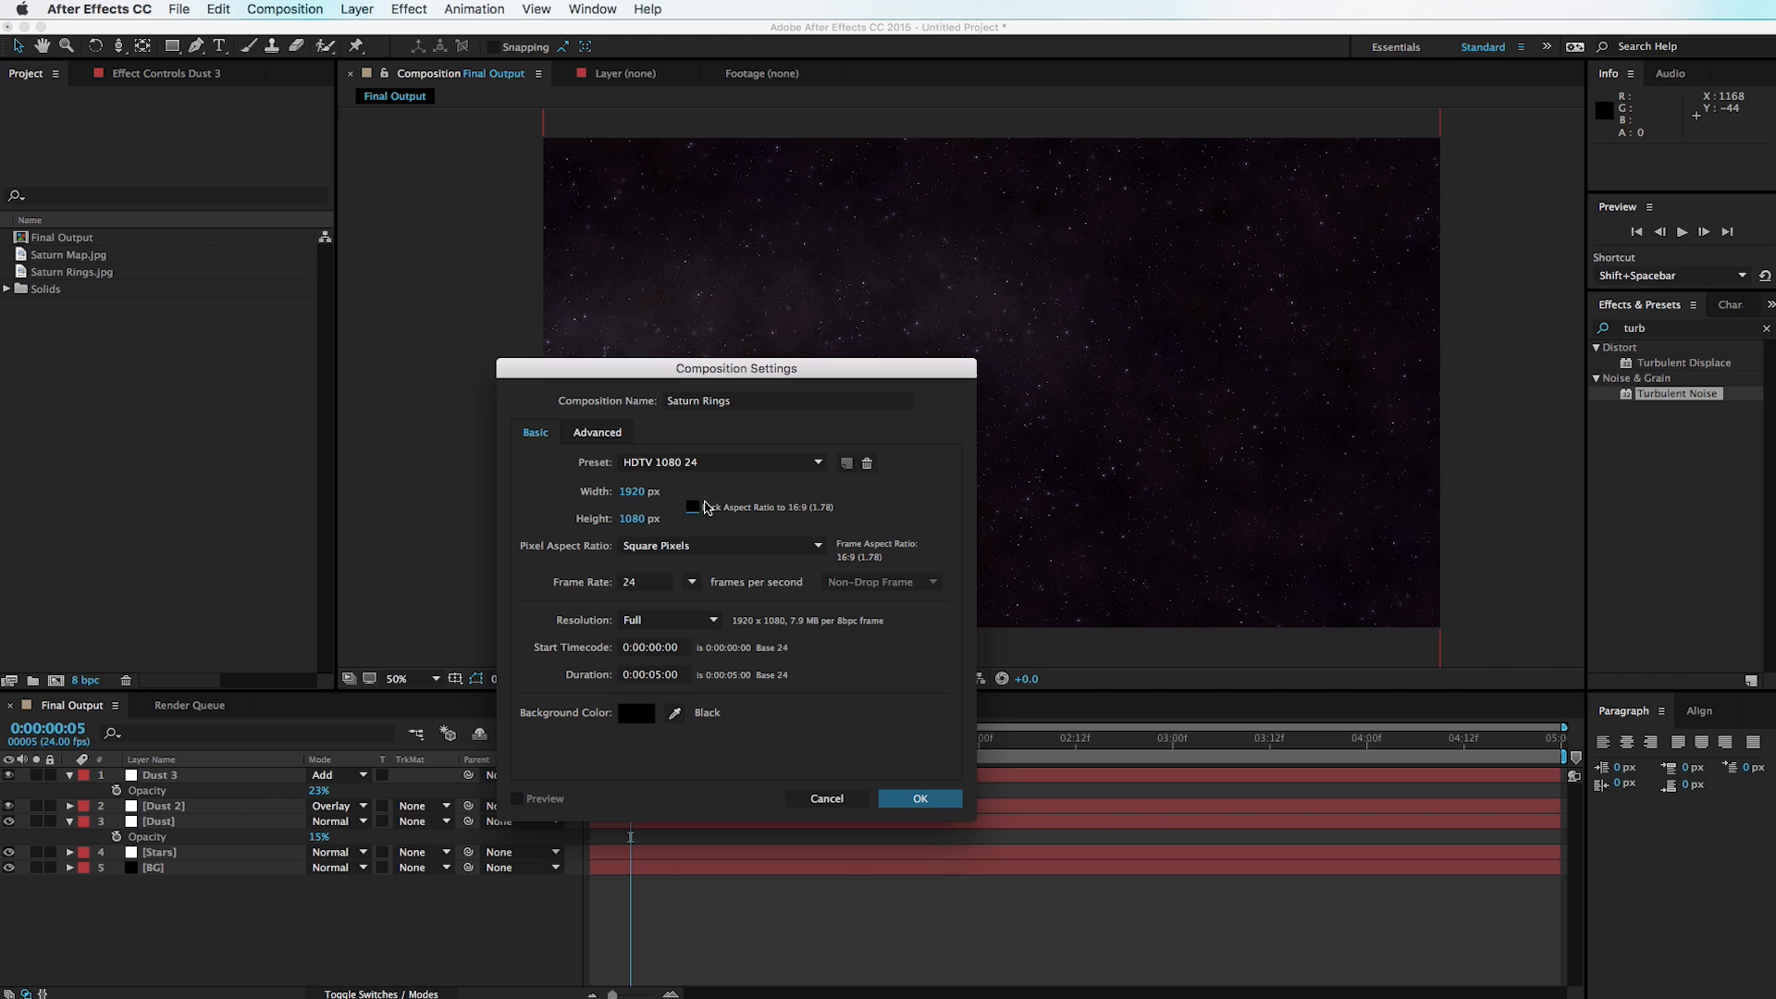
pyautogui.click(630, 494)
pyautogui.write('4096')
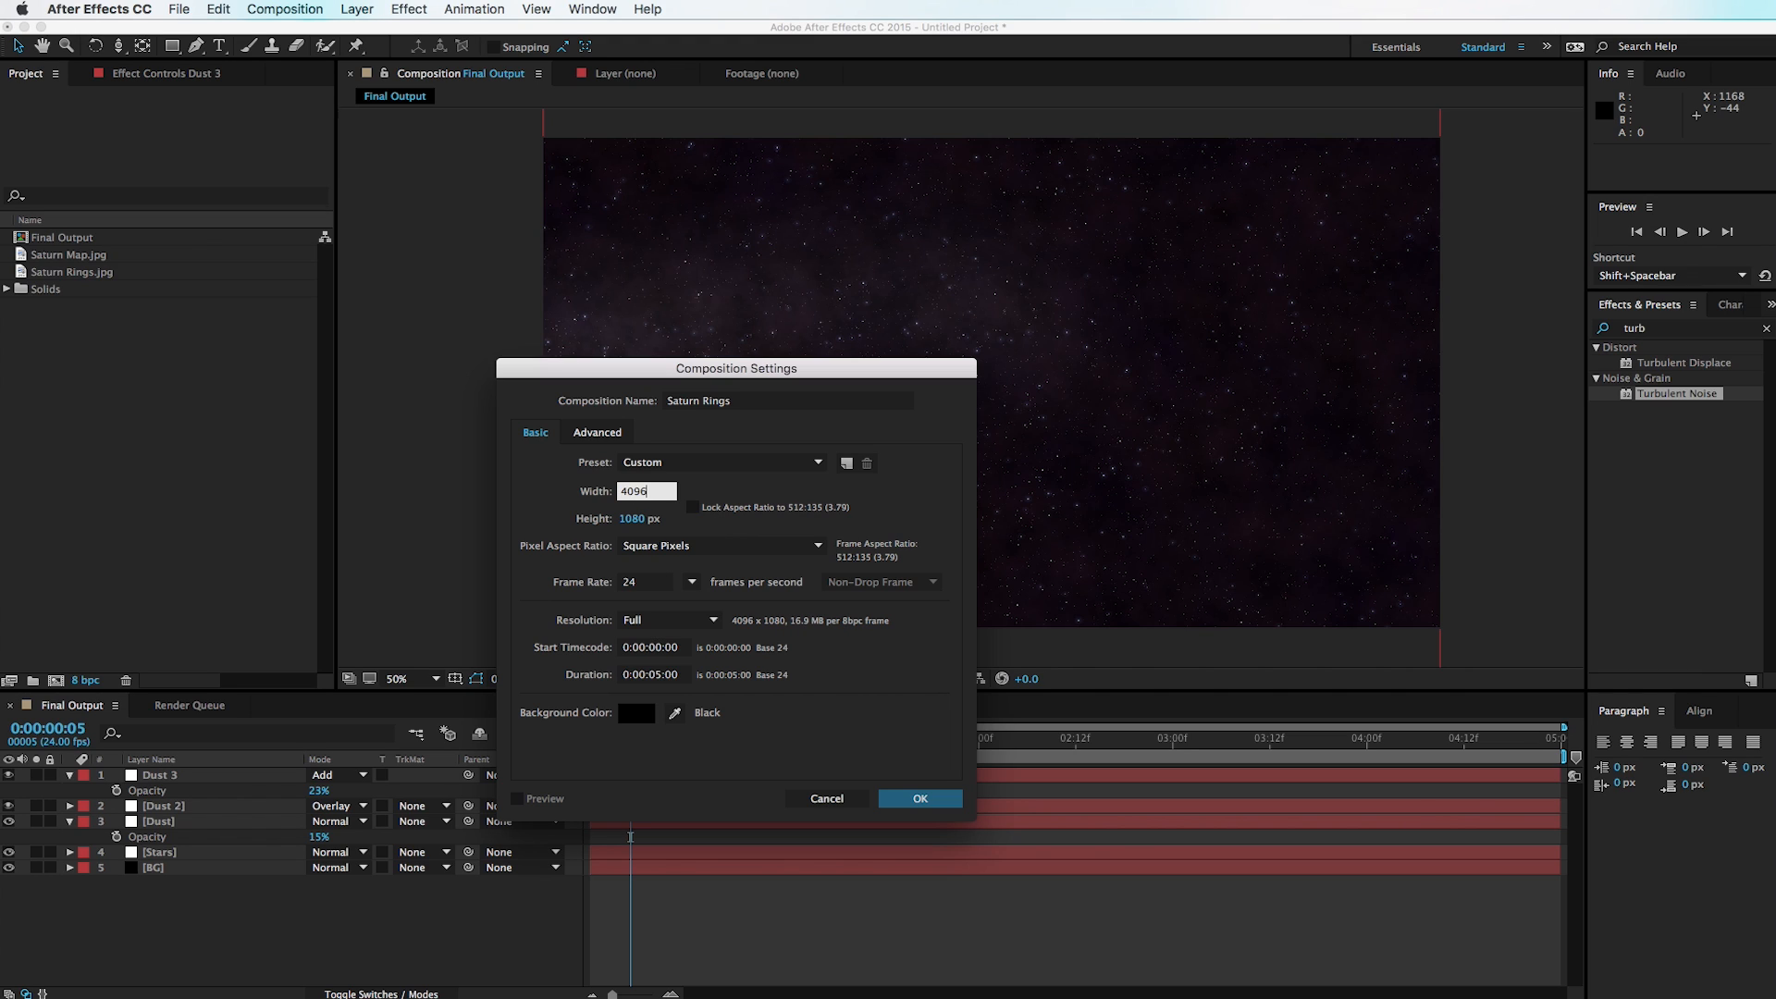
pyautogui.click(634, 519)
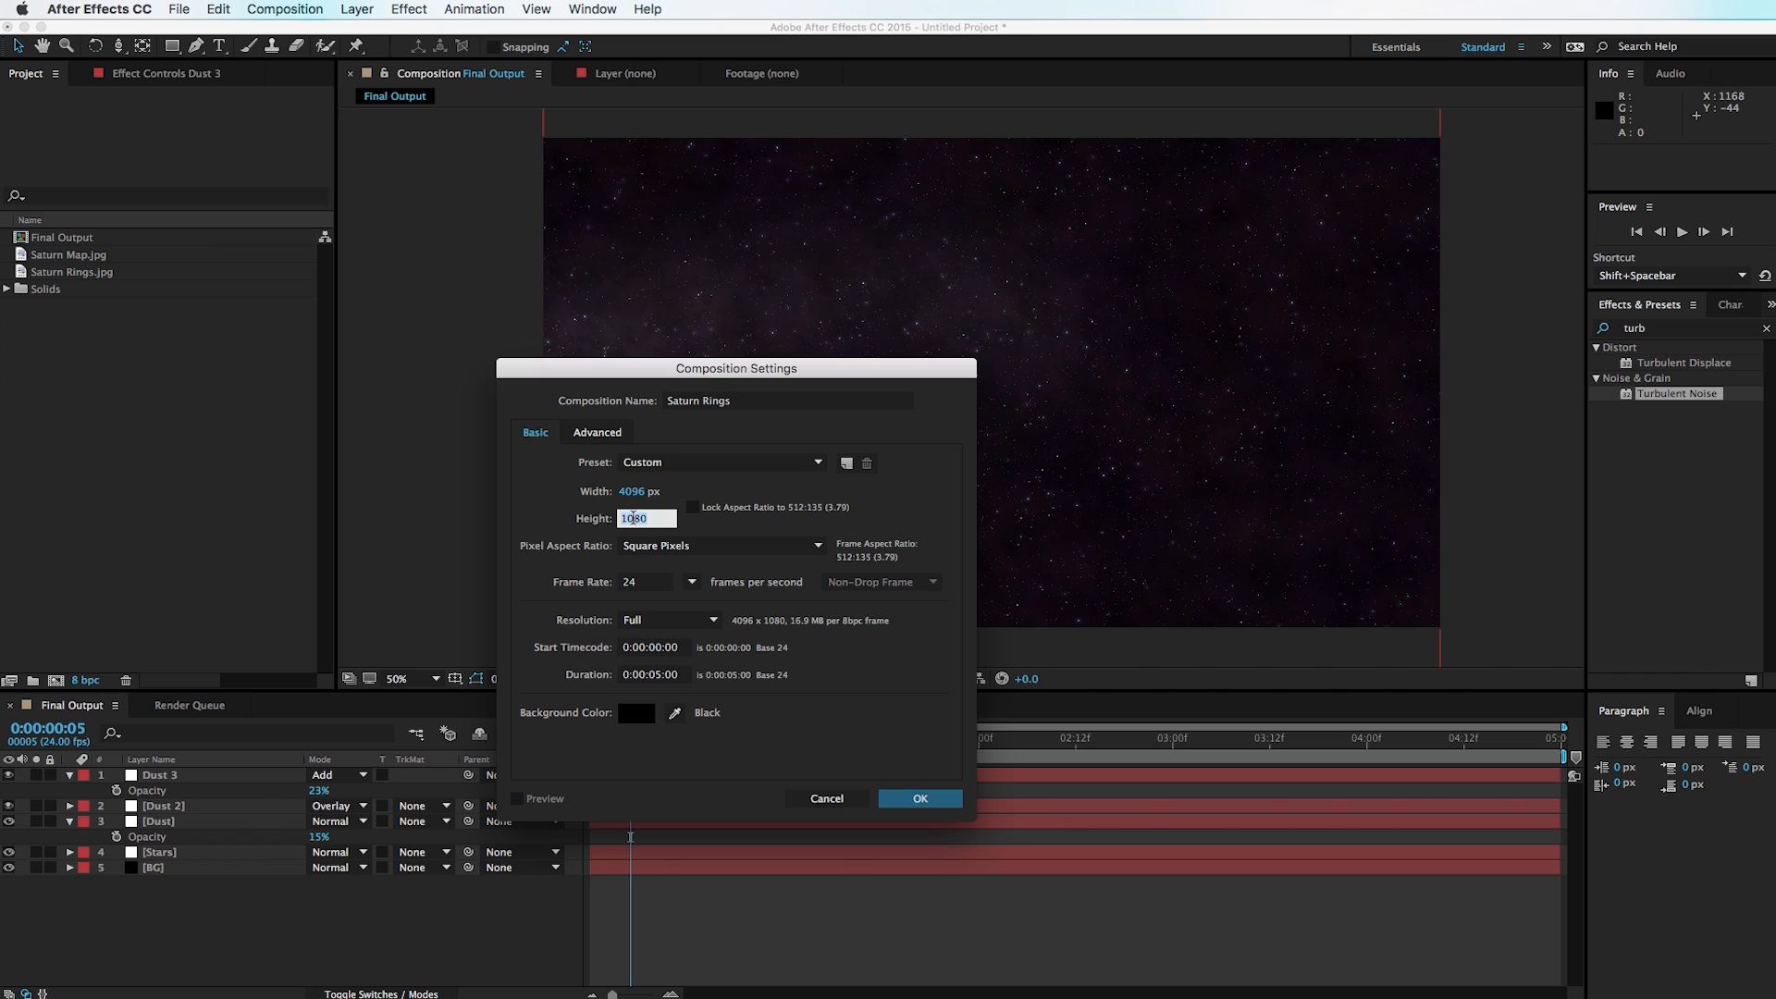
pyautogui.write('4096')
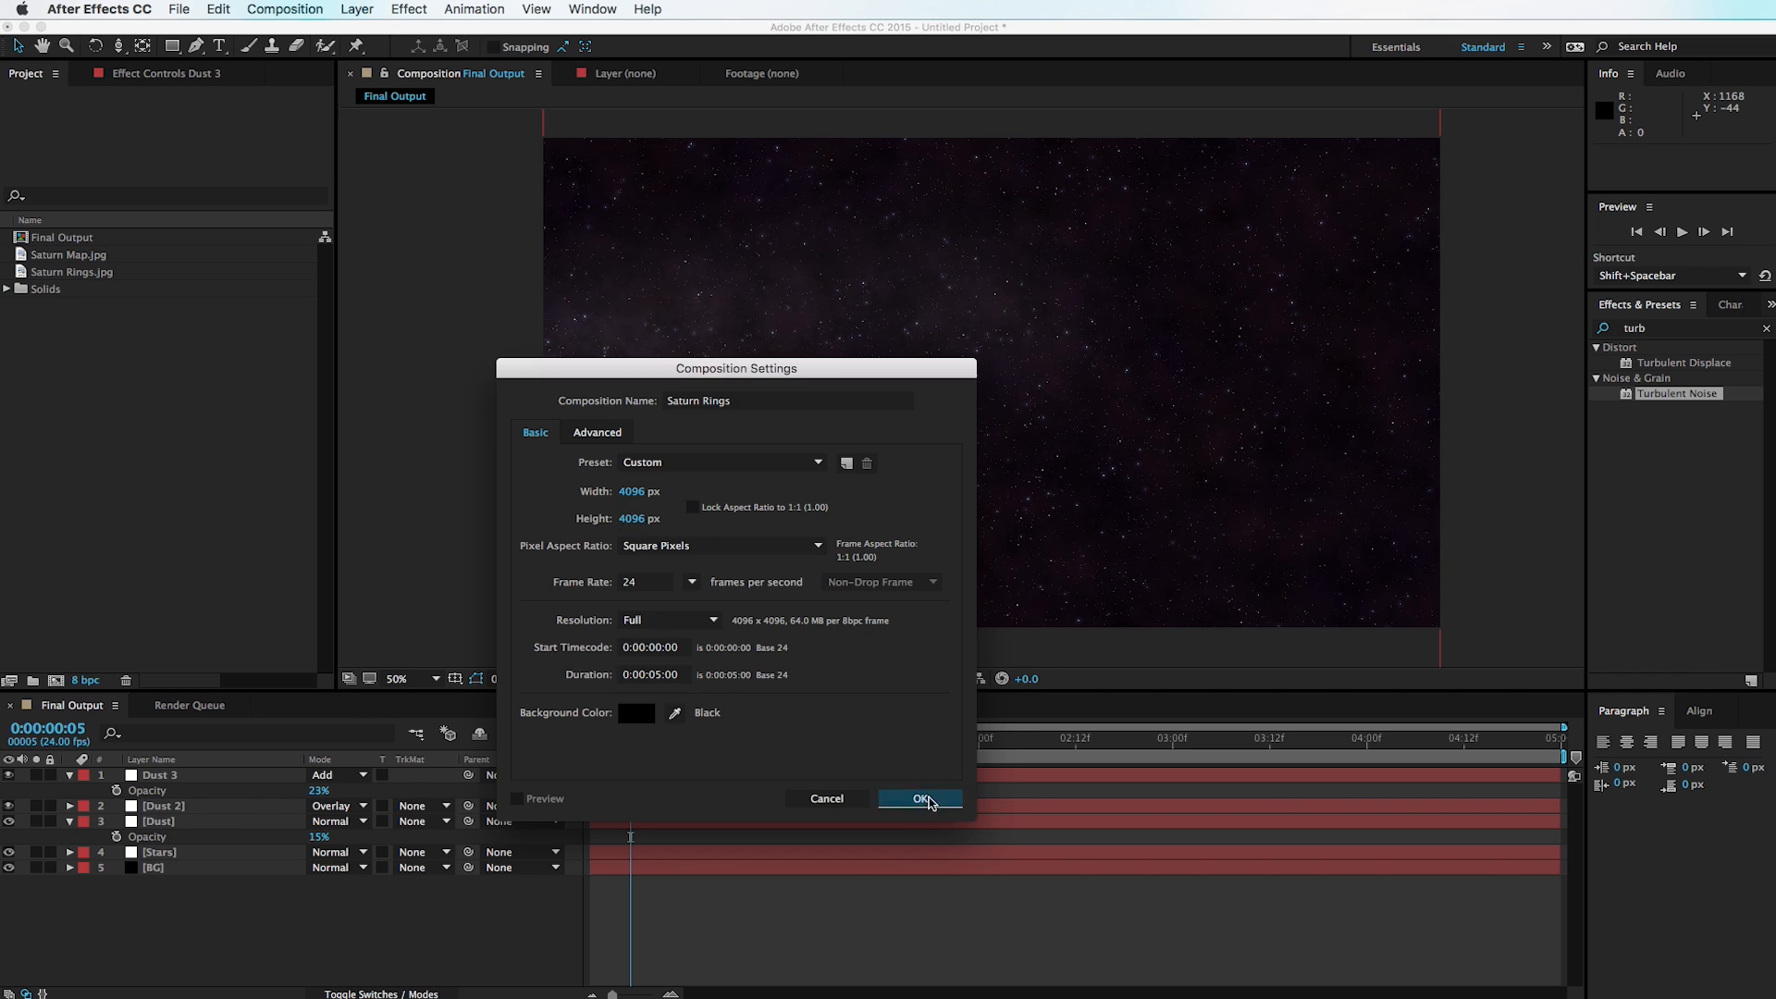
pyautogui.click(919, 798)
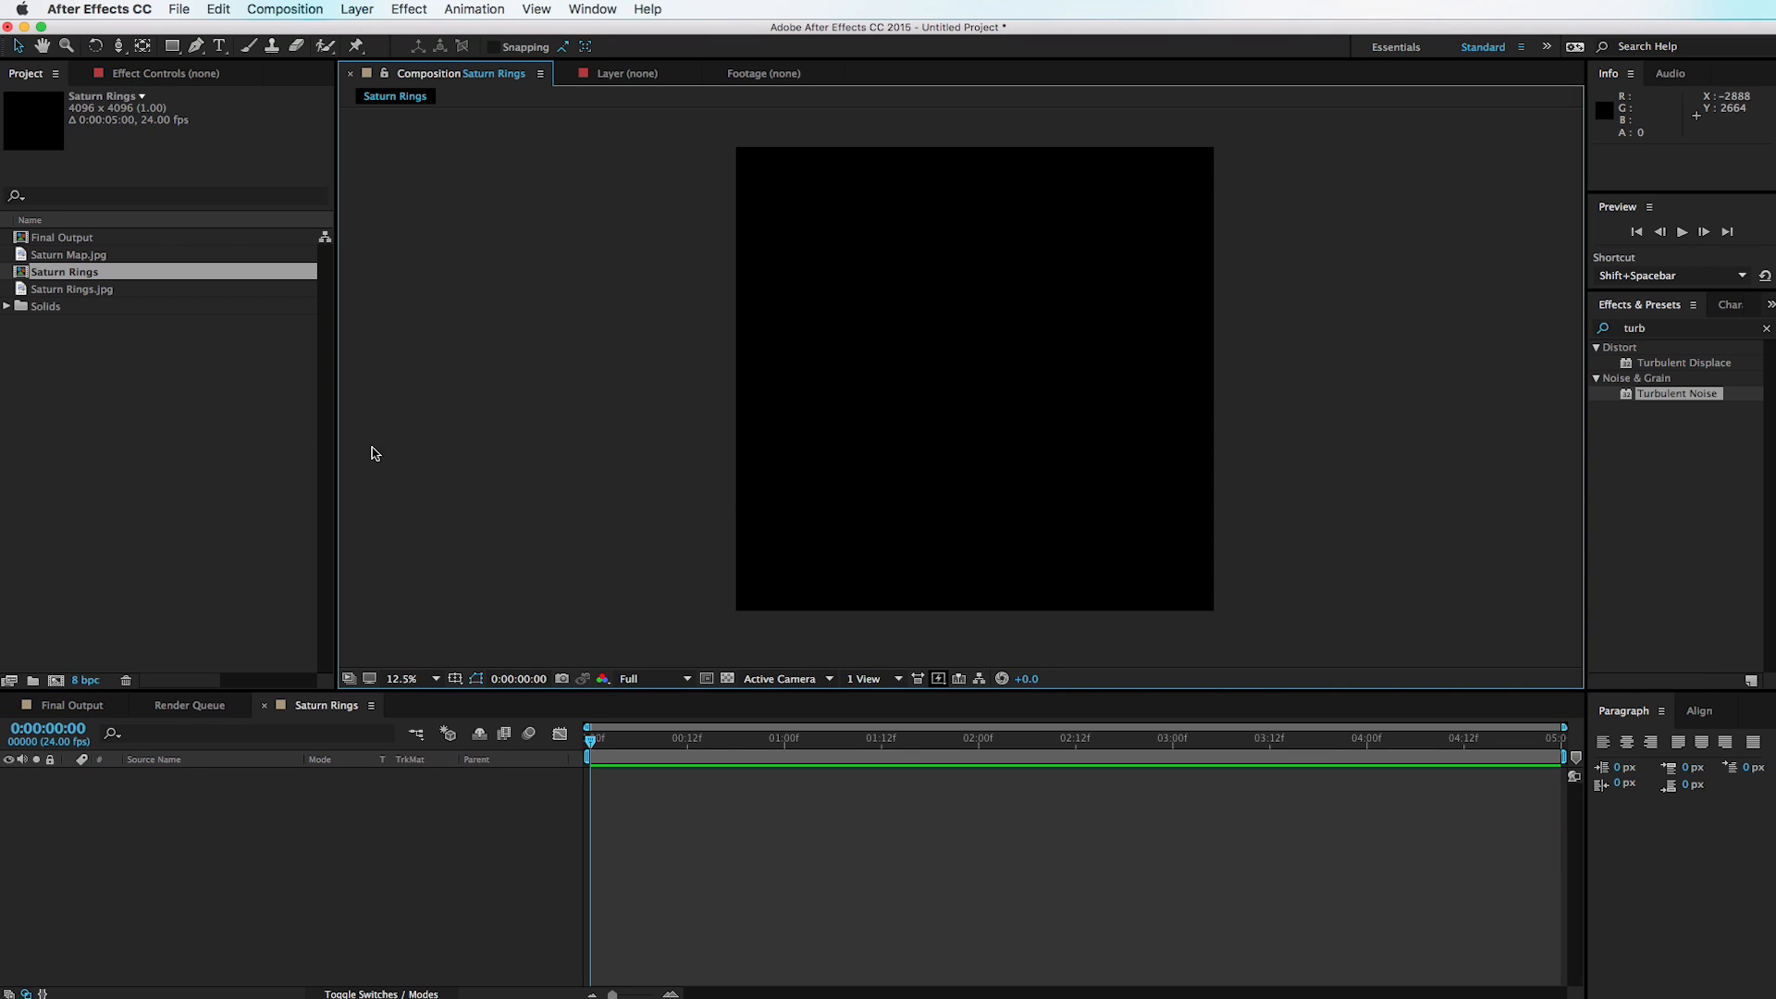
# Step: Add Saturn Rings.jpg as a layer in the Saturn Rings composition and inspect it in the frame
pyautogui.click(208, 452)
pyautogui.moveTo(73, 298); pyautogui.dragTo(236, 883)
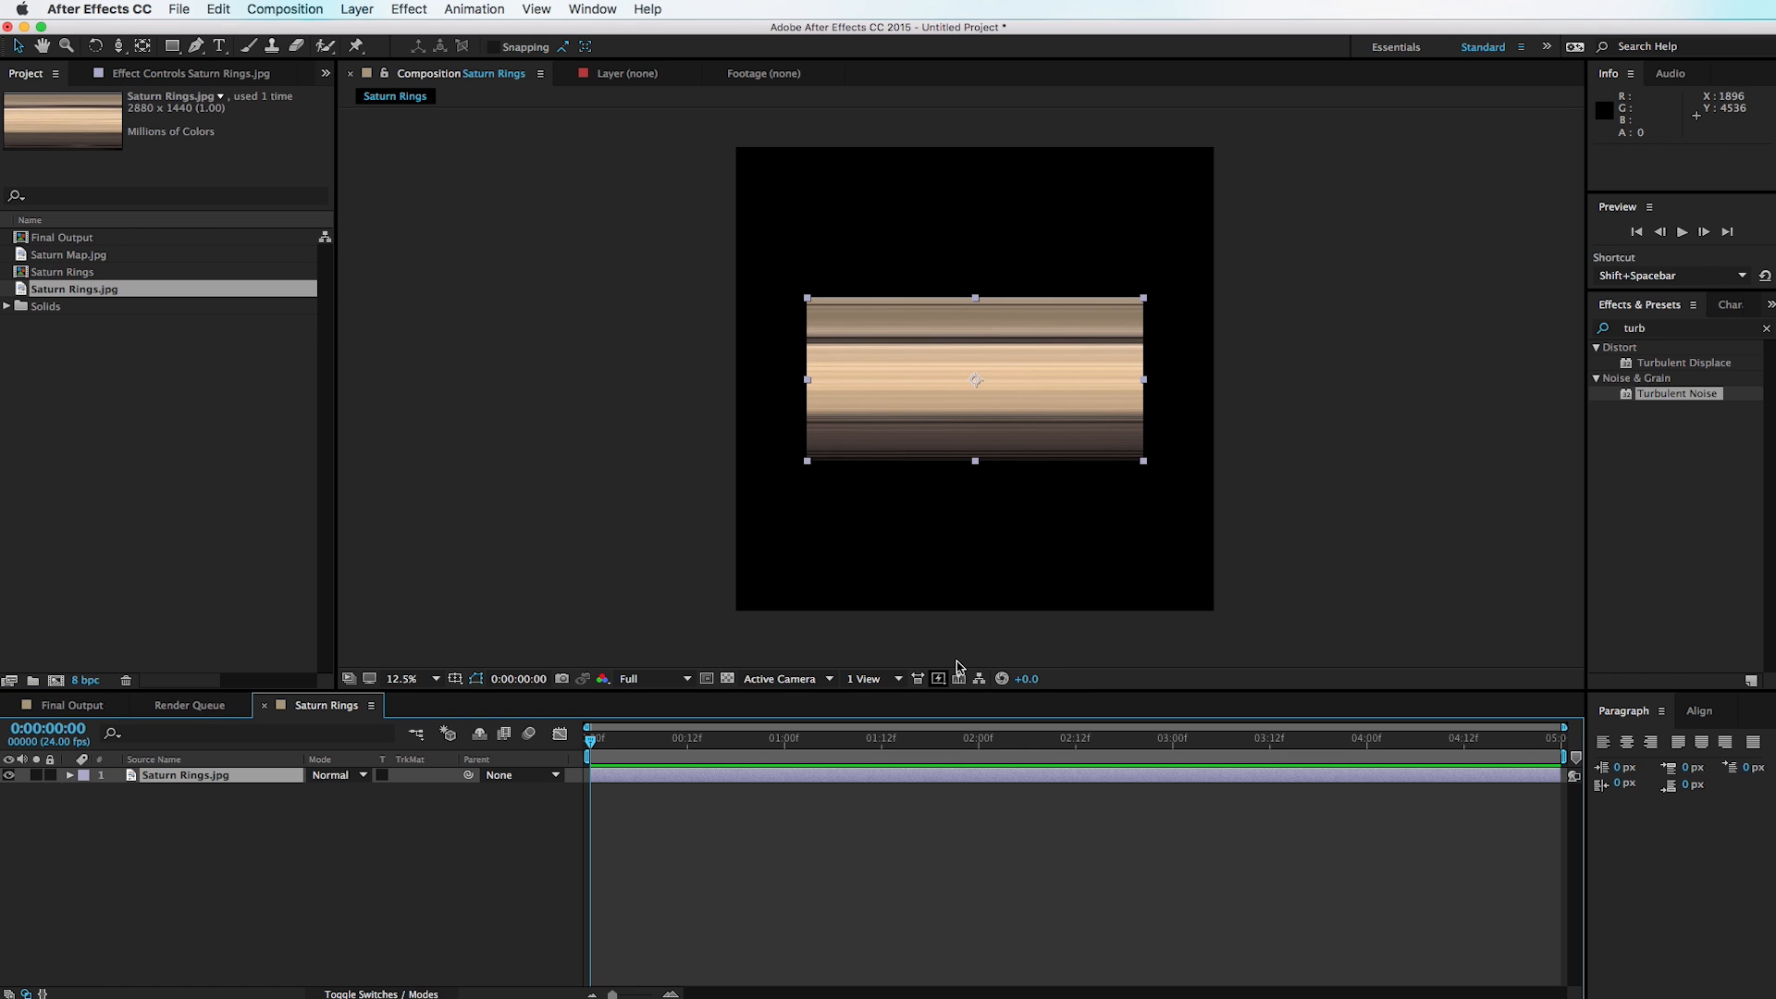
pyautogui.press('.')
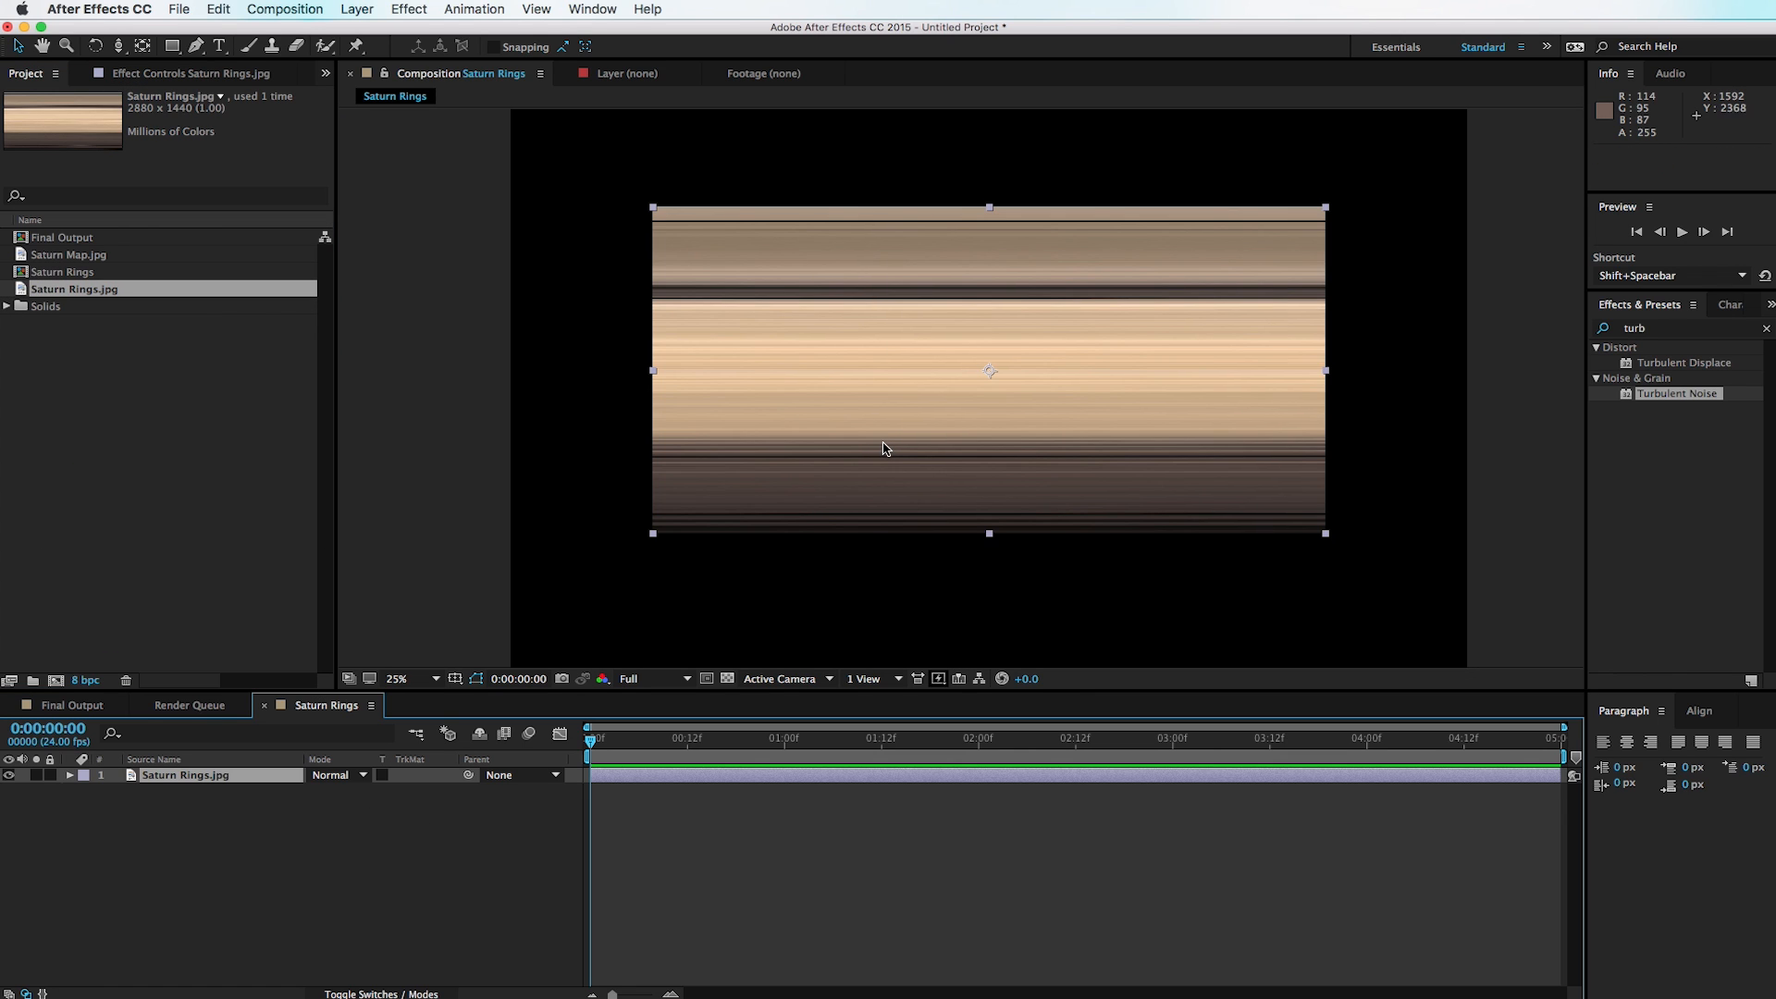
pyautogui.press(',')
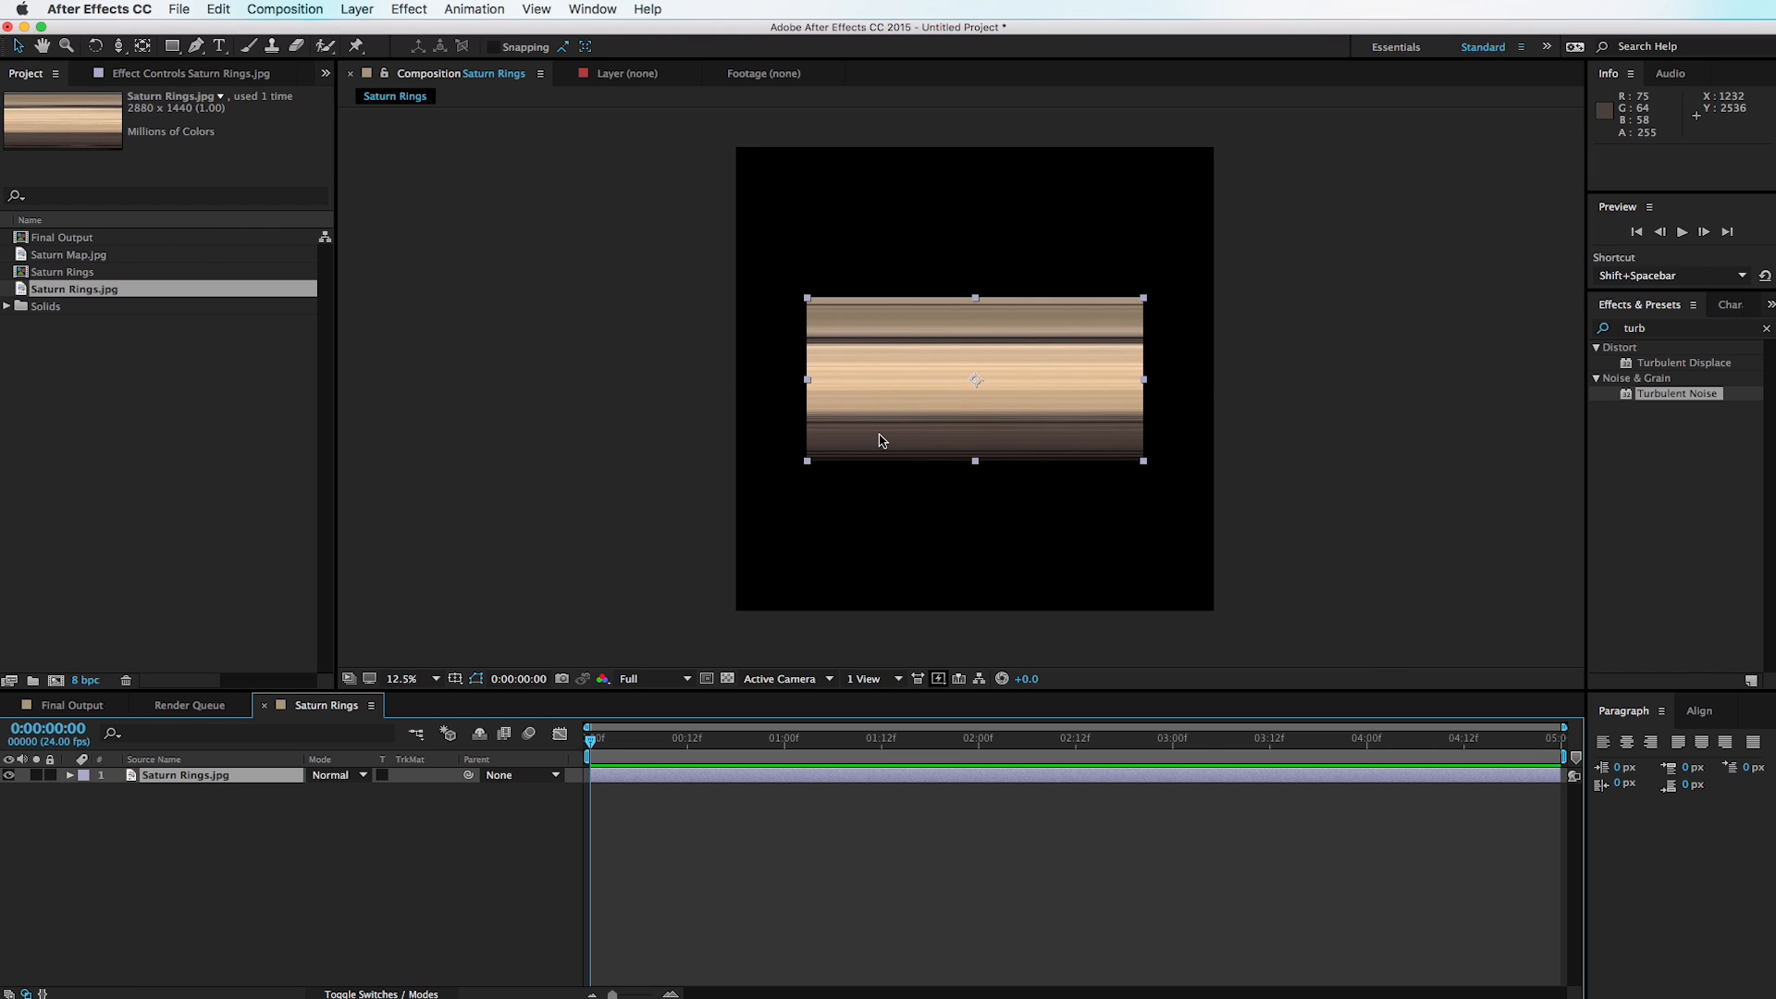
# Step: Fit the Saturn Rings.jpg layer to the composition, squash it vertically into a thin full-width band and move it to 2048, 2576
pyautogui.press('super+alt+f')
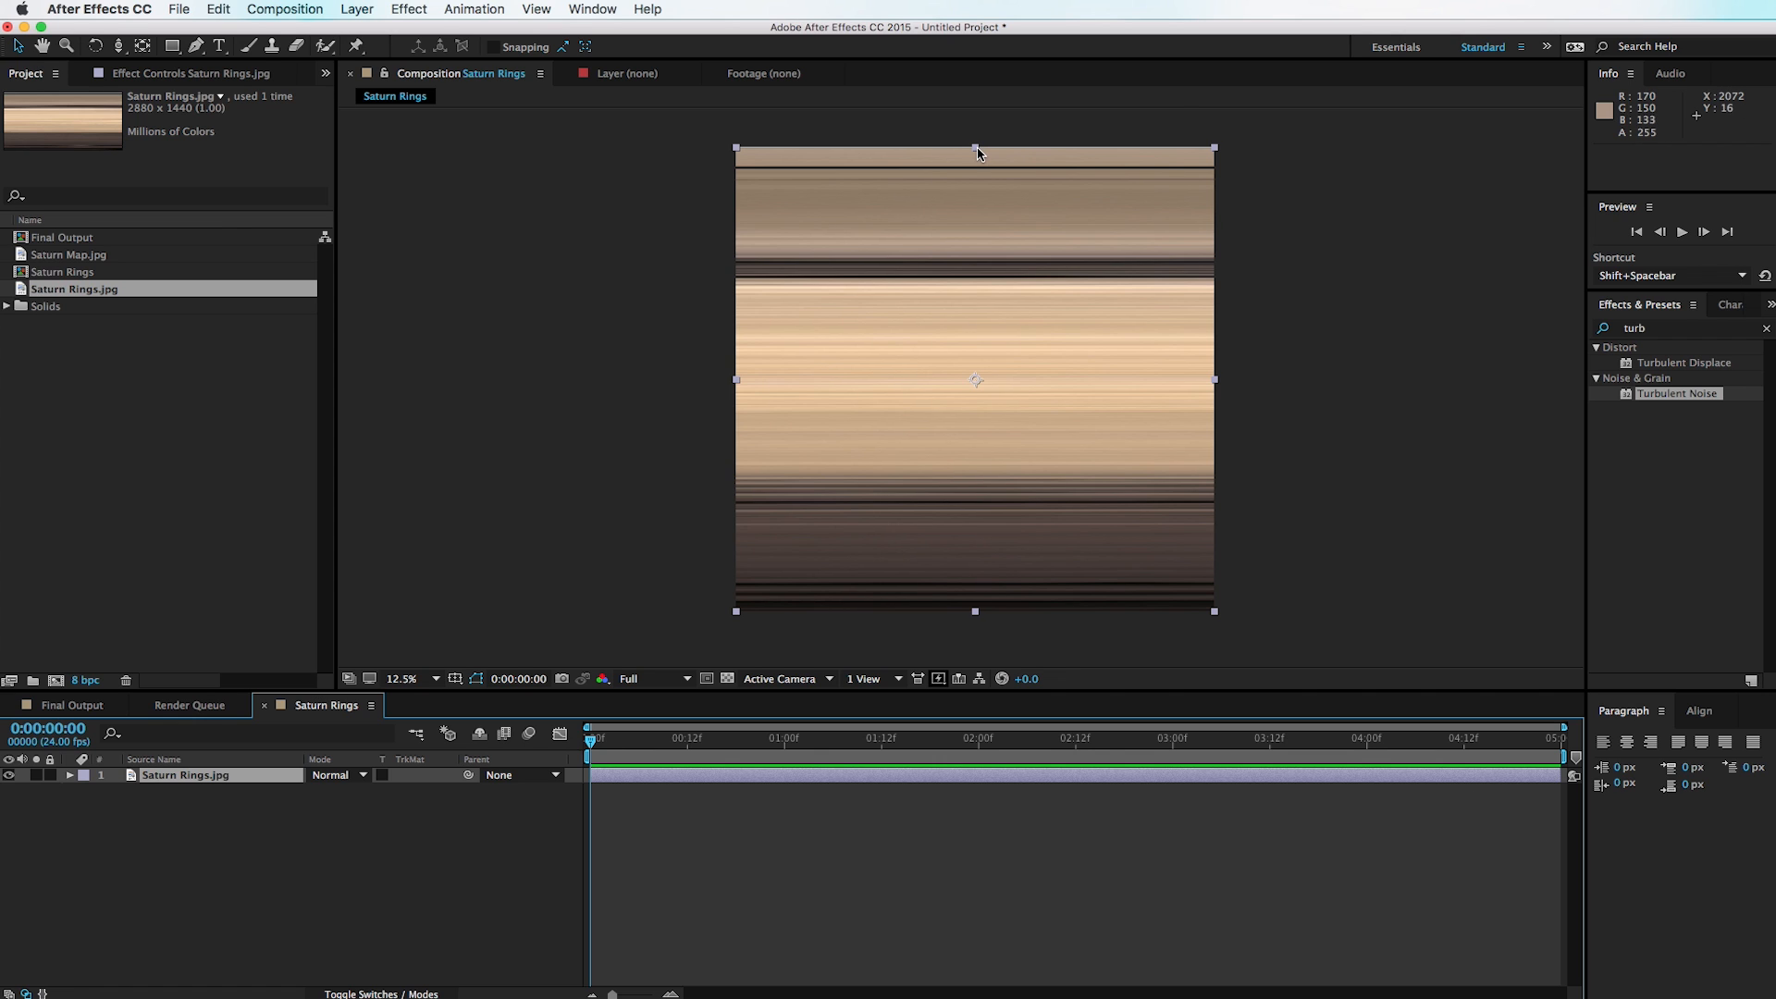
pyautogui.moveTo(977, 148); pyautogui.dragTo(1038, 434)
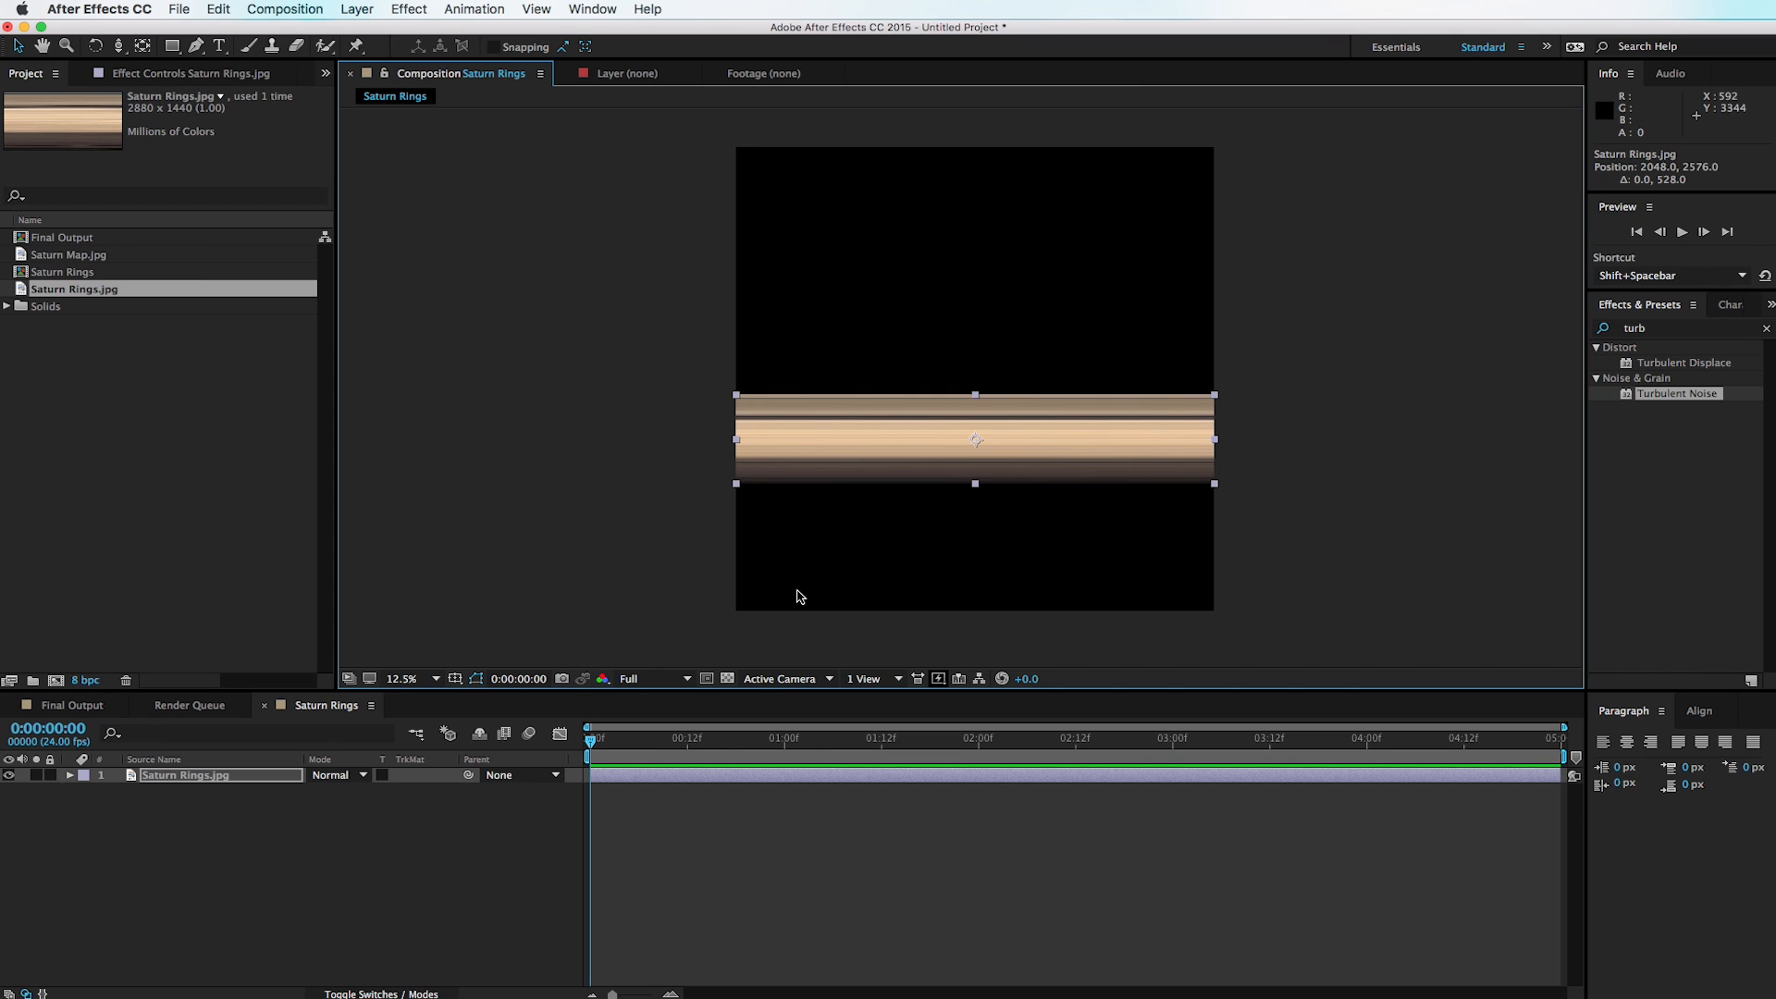
# Step: Show the proportional grid over the Saturn Rings composition and lower the Saturn Rings.jpg layer to position 2048, 2656
pyautogui.click(456, 680)
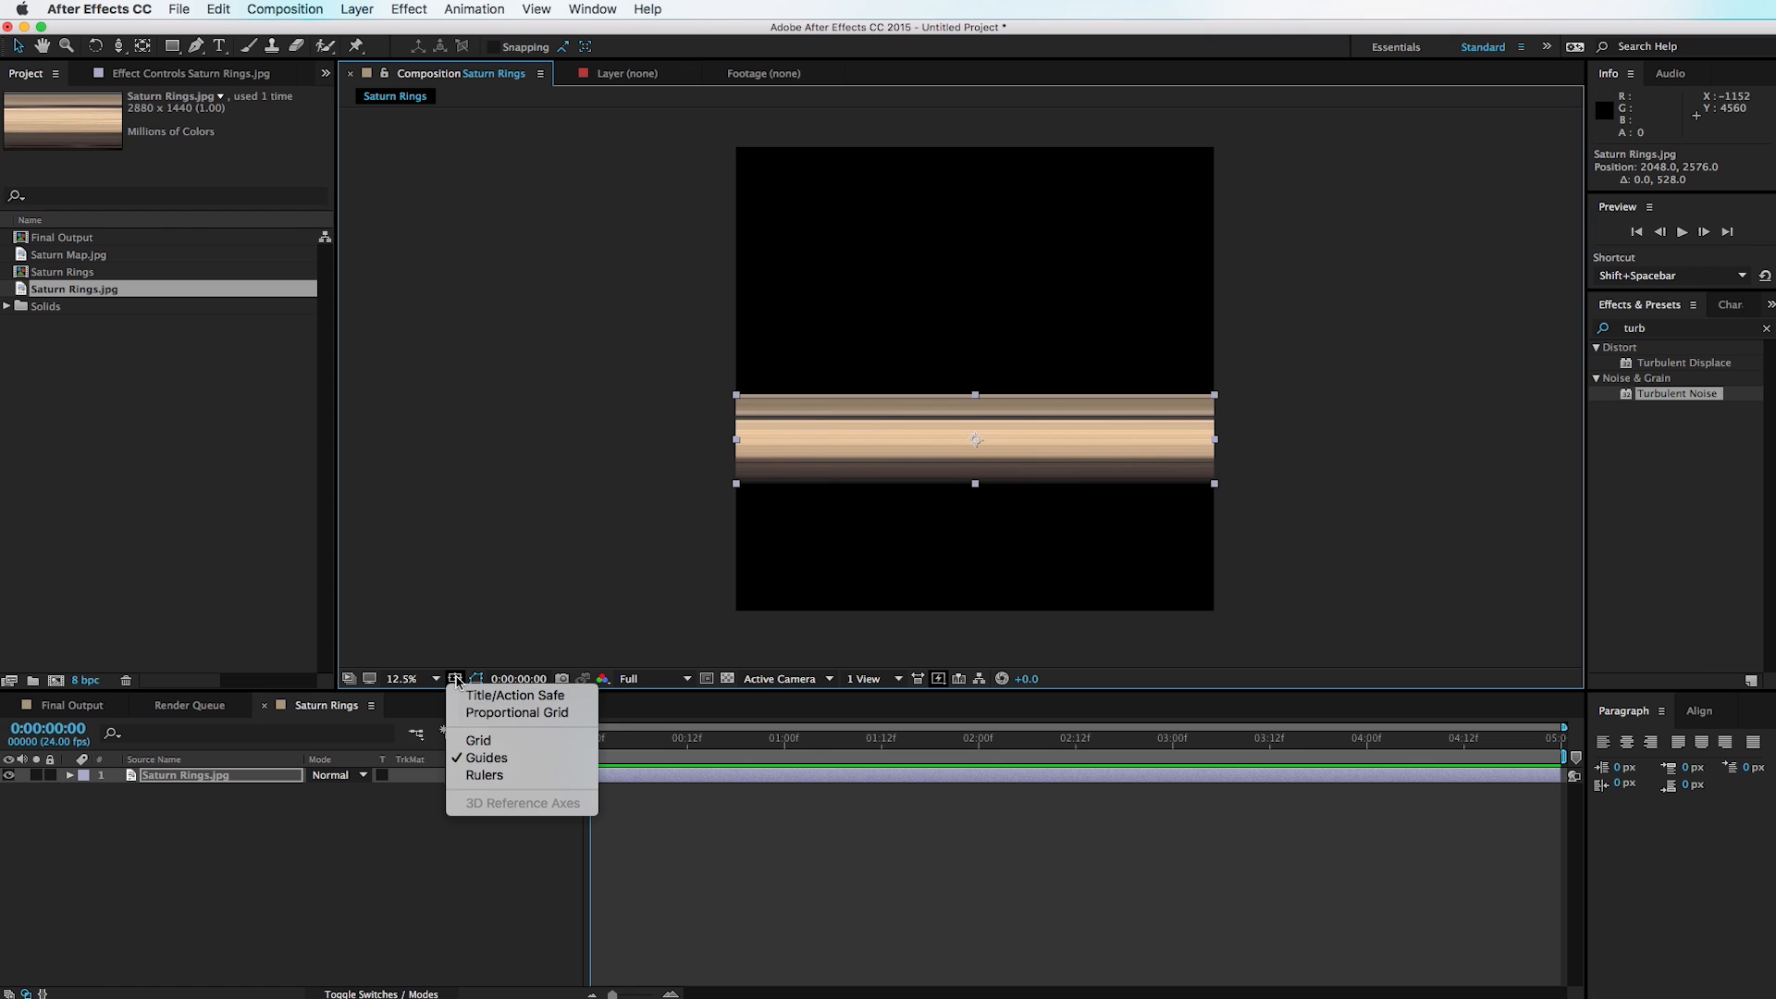
pyautogui.click(514, 713)
pyautogui.press('.')
pyautogui.press('space')
pyautogui.moveTo(939, 562); pyautogui.dragTo(995, 472)
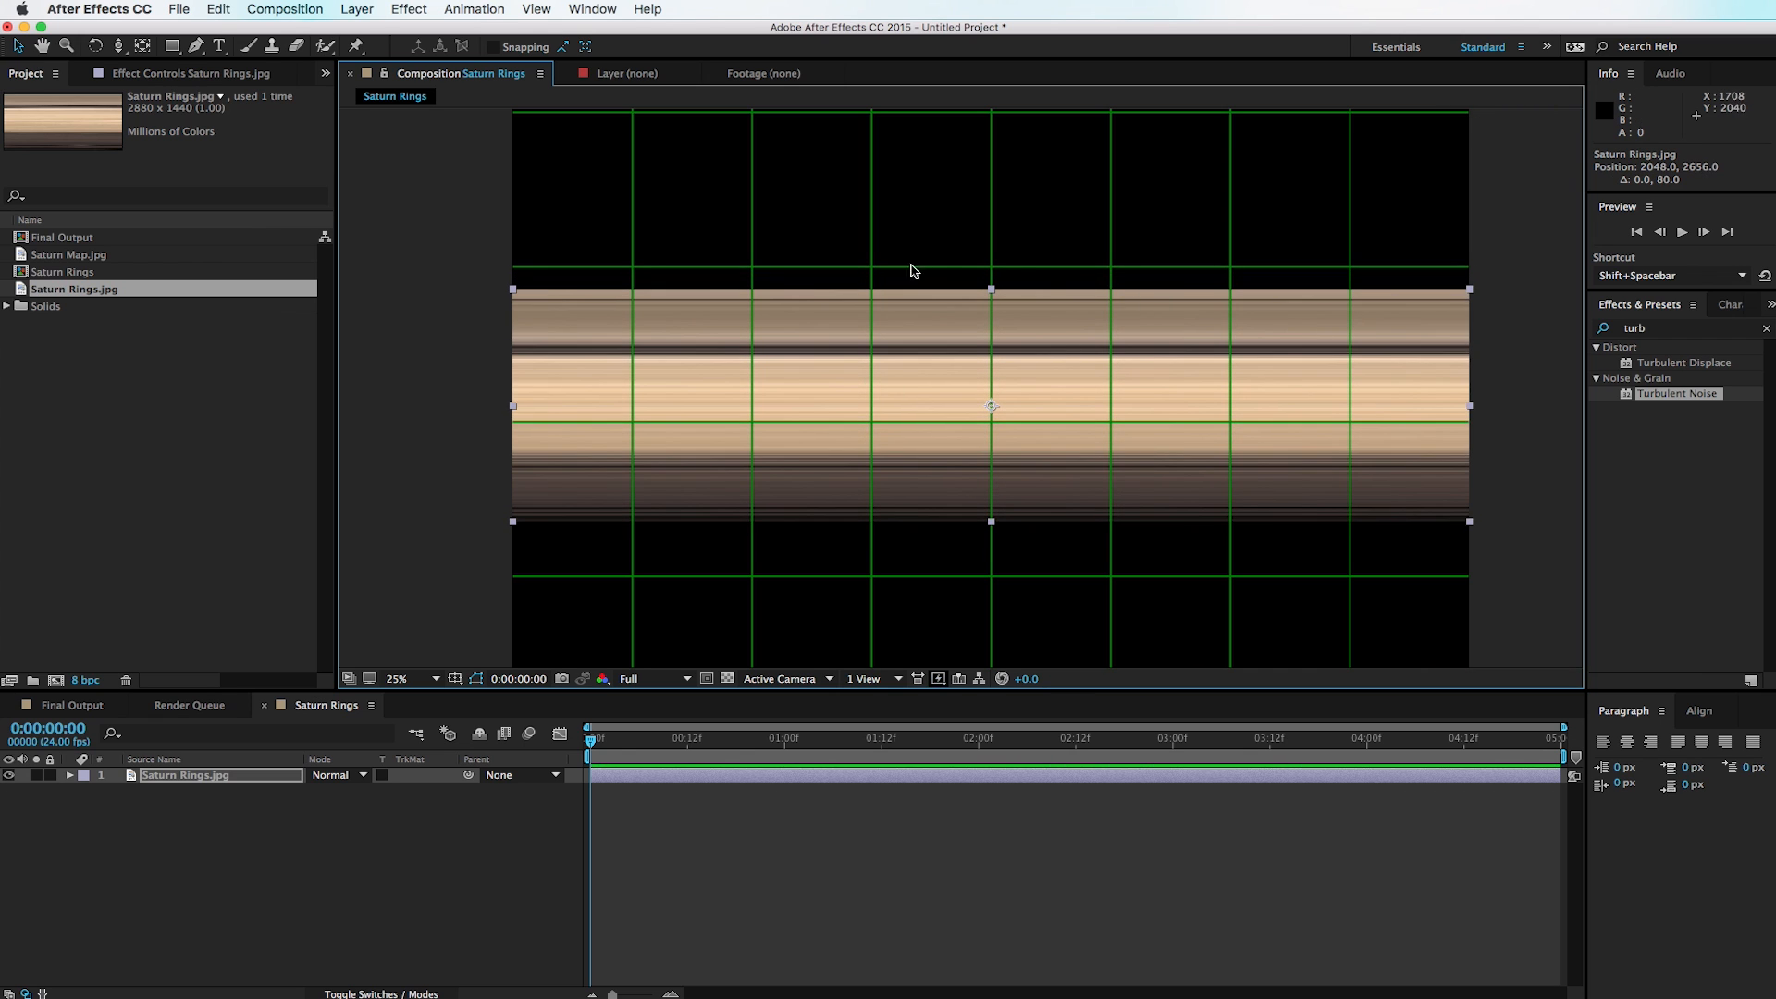
pyautogui.scroll(-1, 991, 286)
pyautogui.scroll(1, 1059, 364)
pyautogui.moveTo(1019, 354); pyautogui.dragTo(1019, 353)
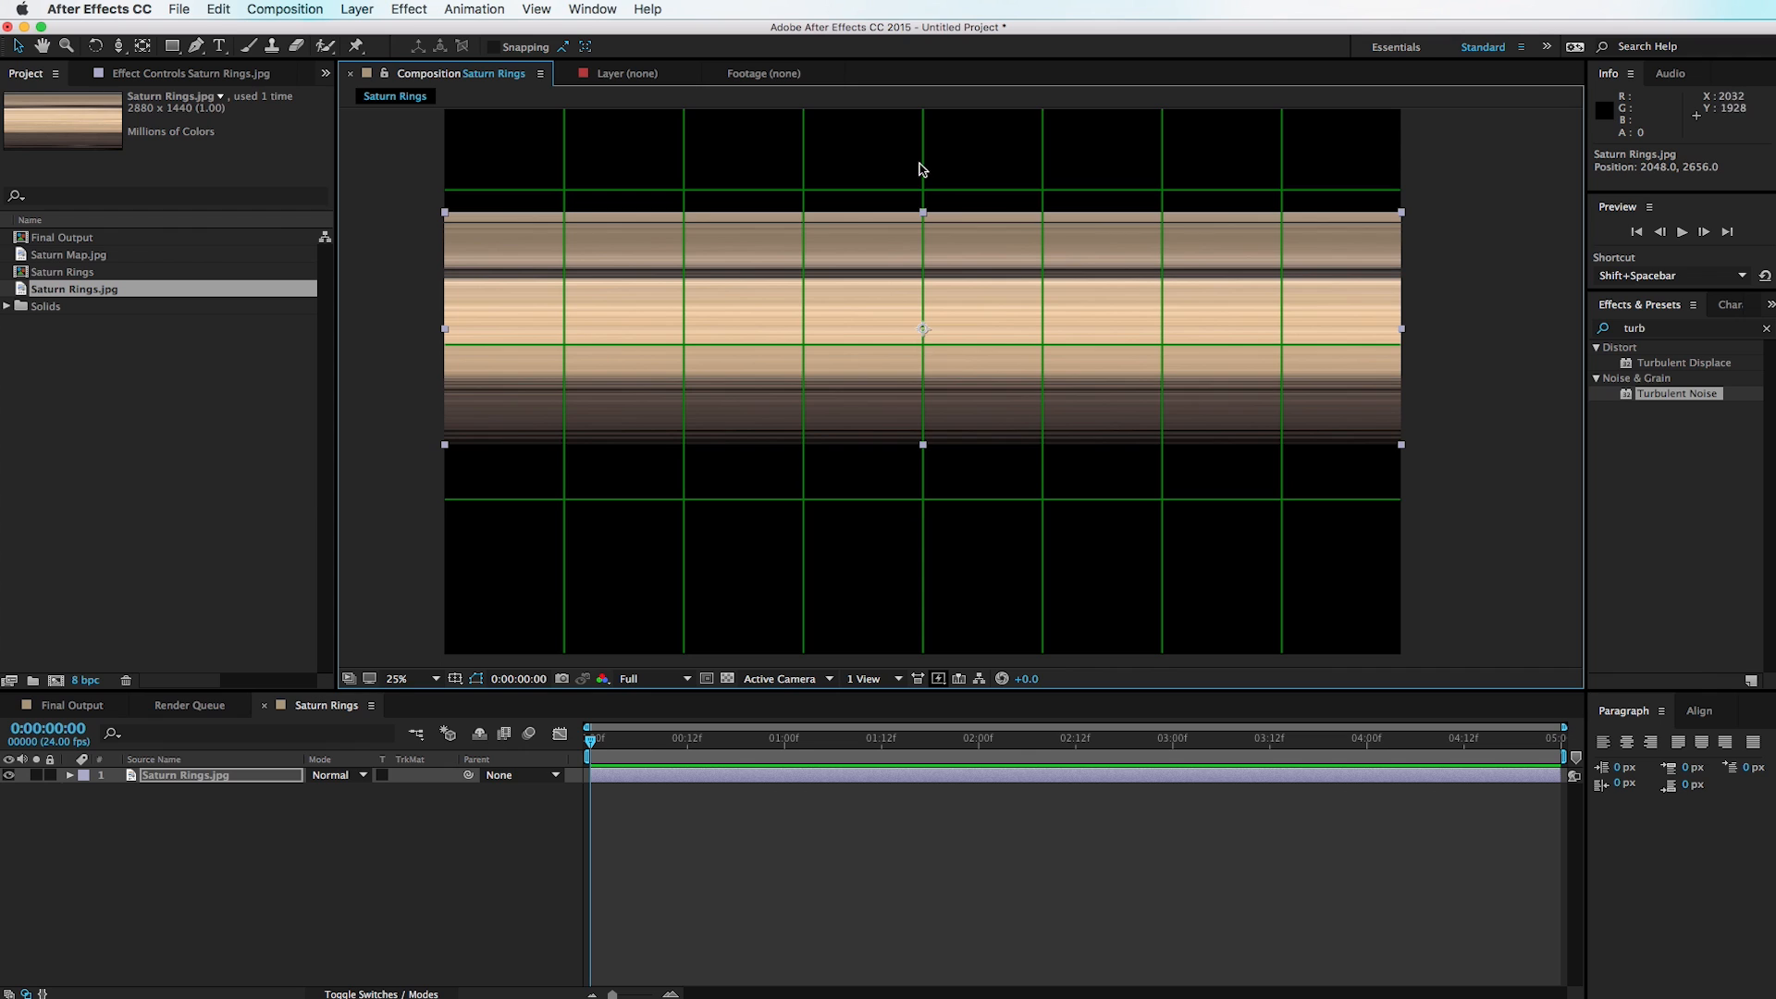
# Step: Duplicate the Saturn Rings.jpg layer and set the original's track matte to Luma Matte using the copy above it
pyautogui.click(285, 830)
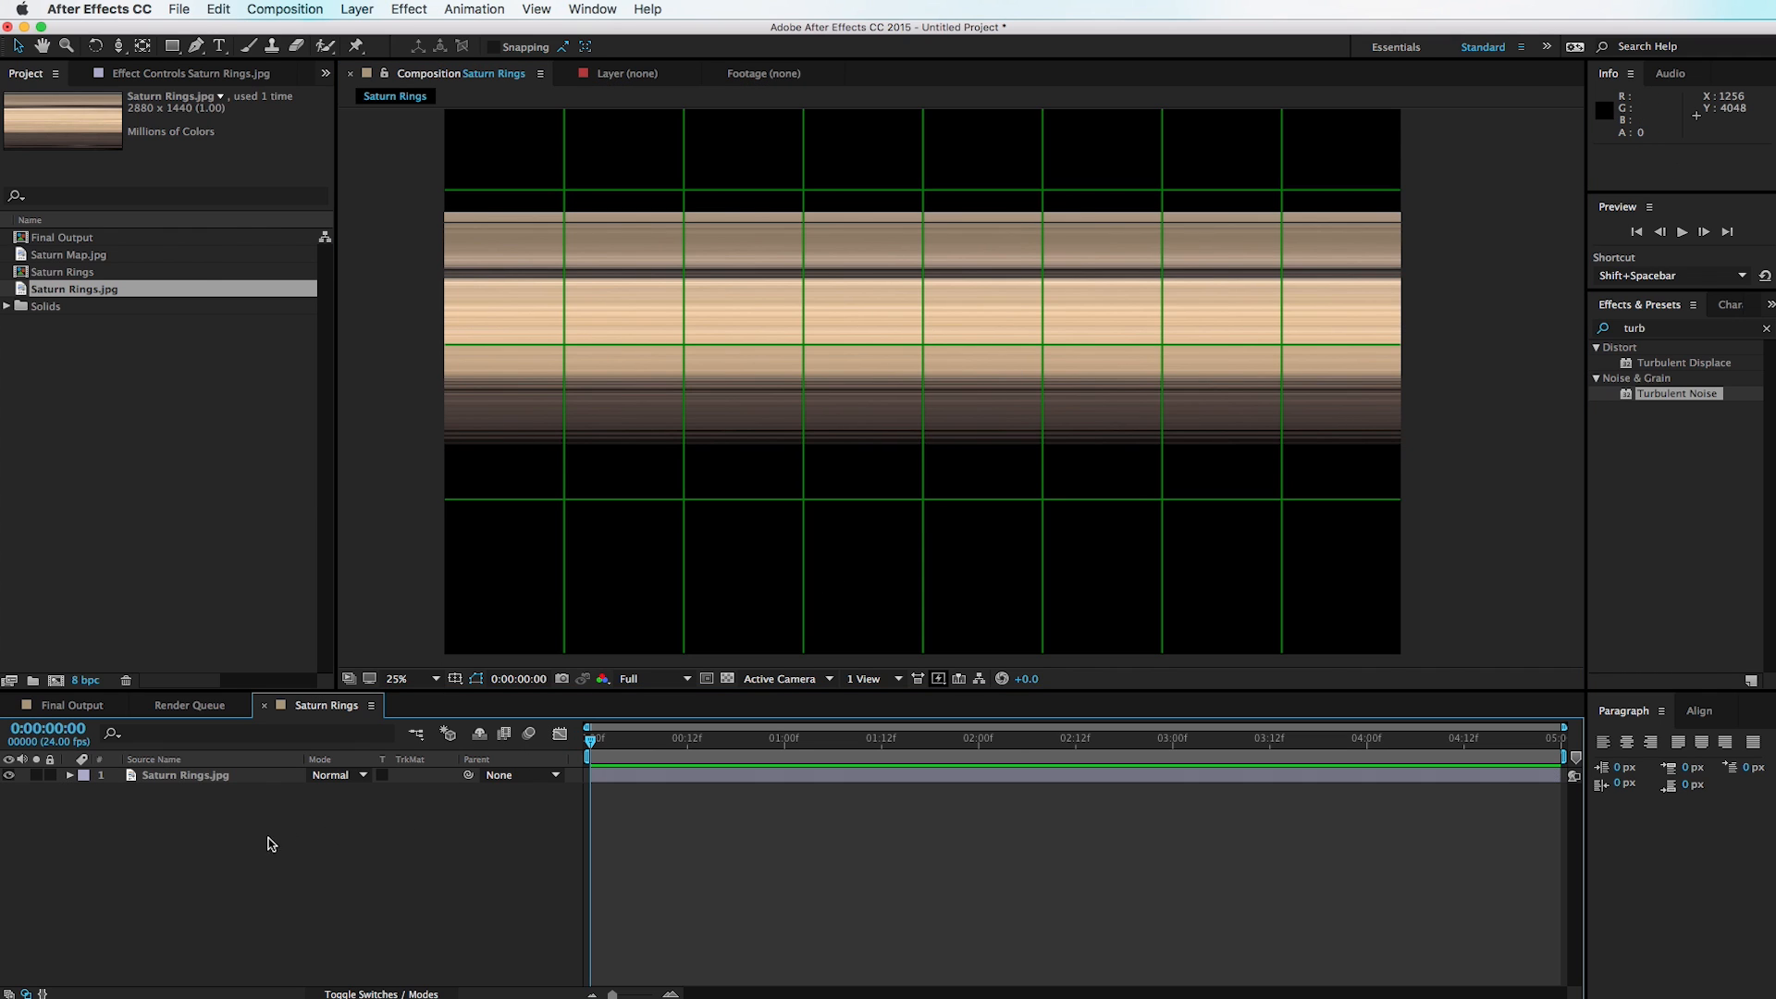
pyautogui.click(239, 779)
pyautogui.press('super+d')
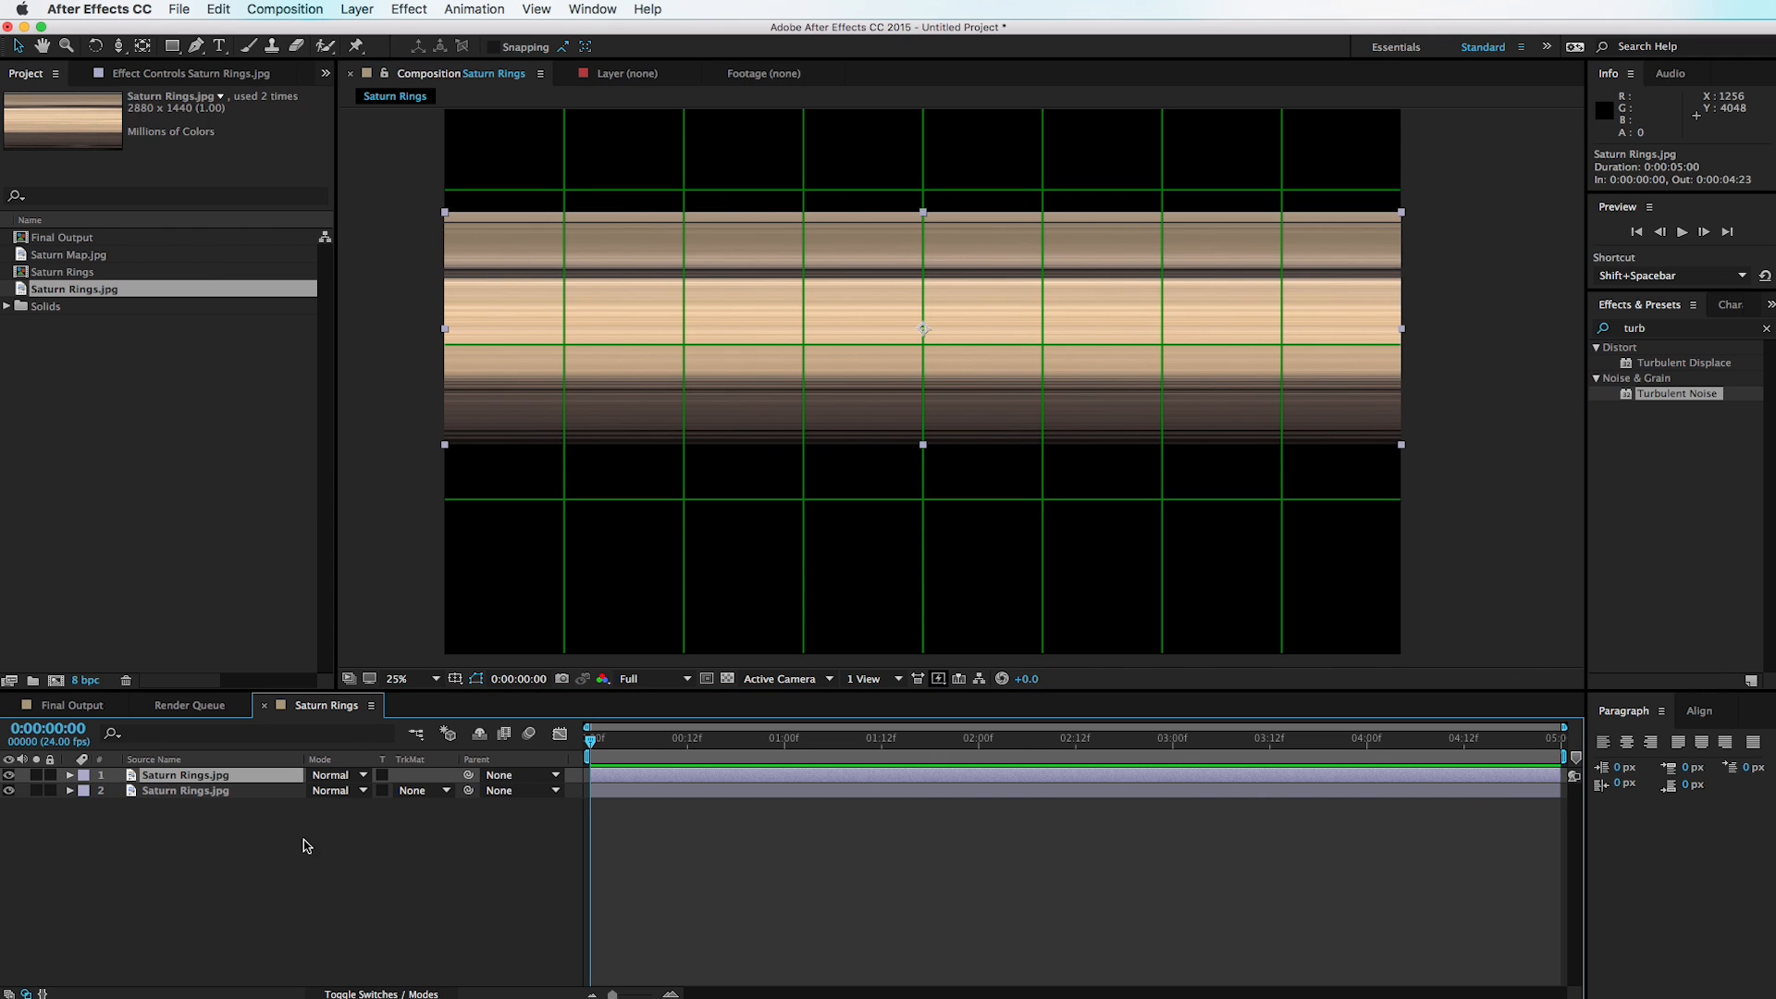
pyautogui.click(418, 791)
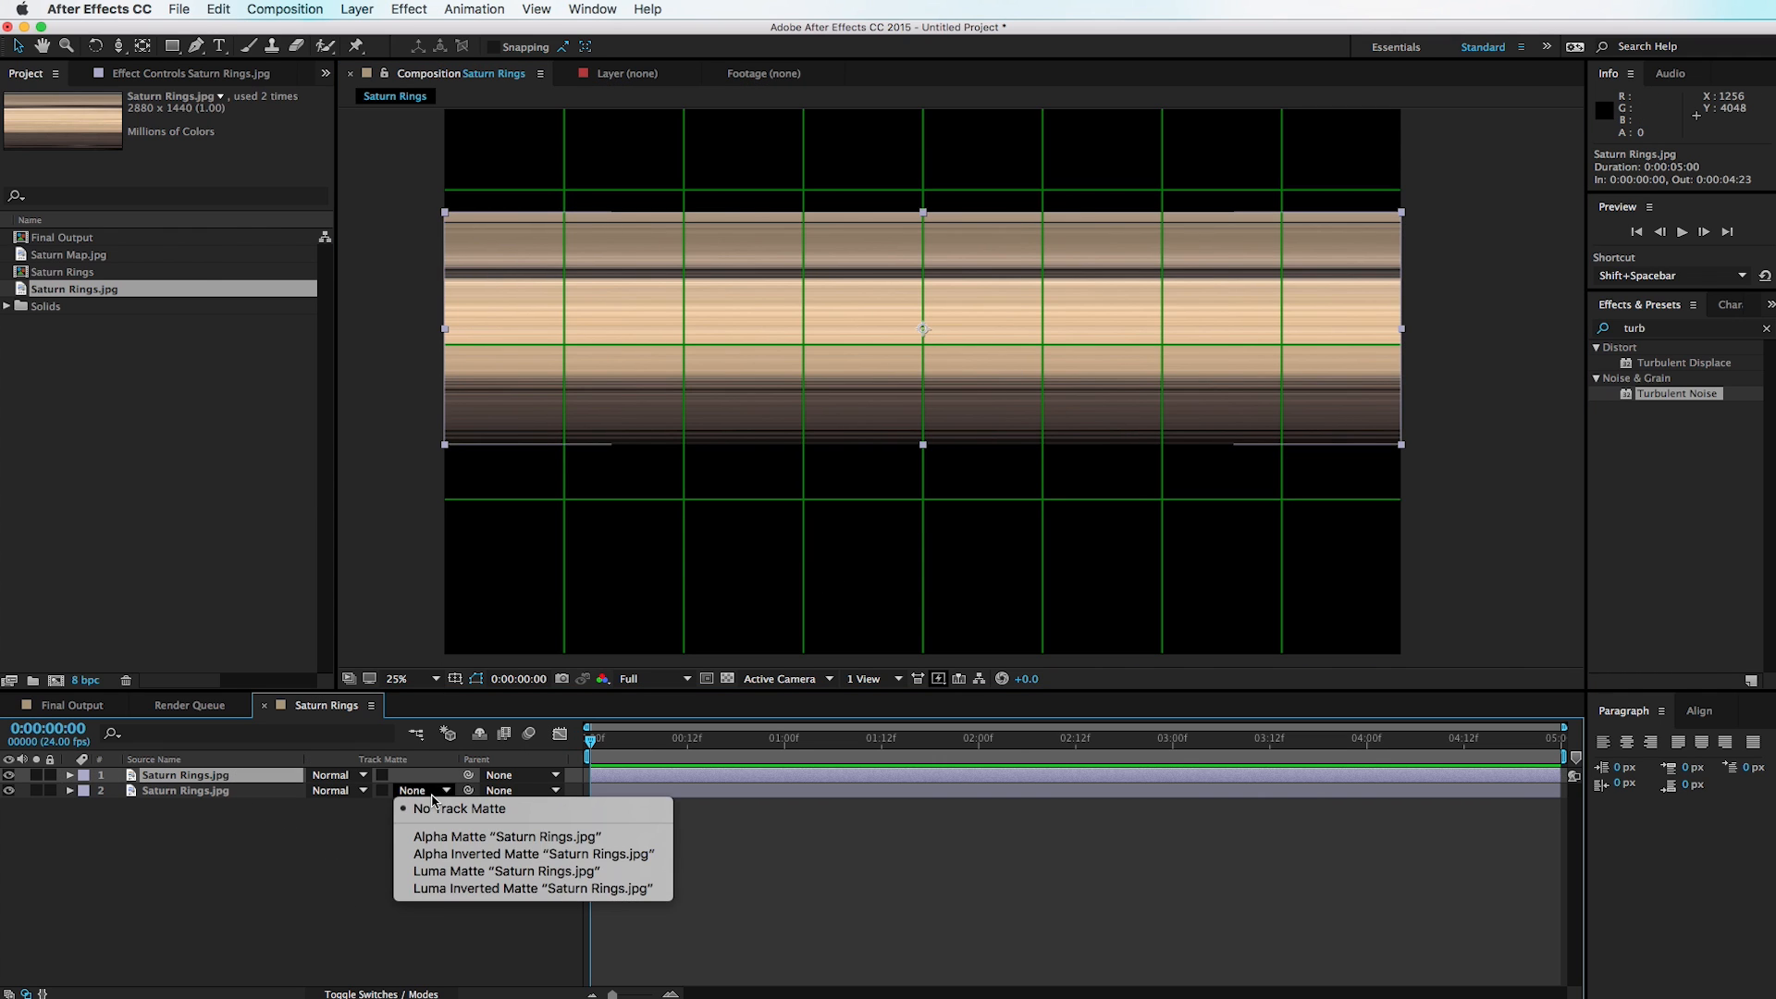
pyautogui.click(479, 873)
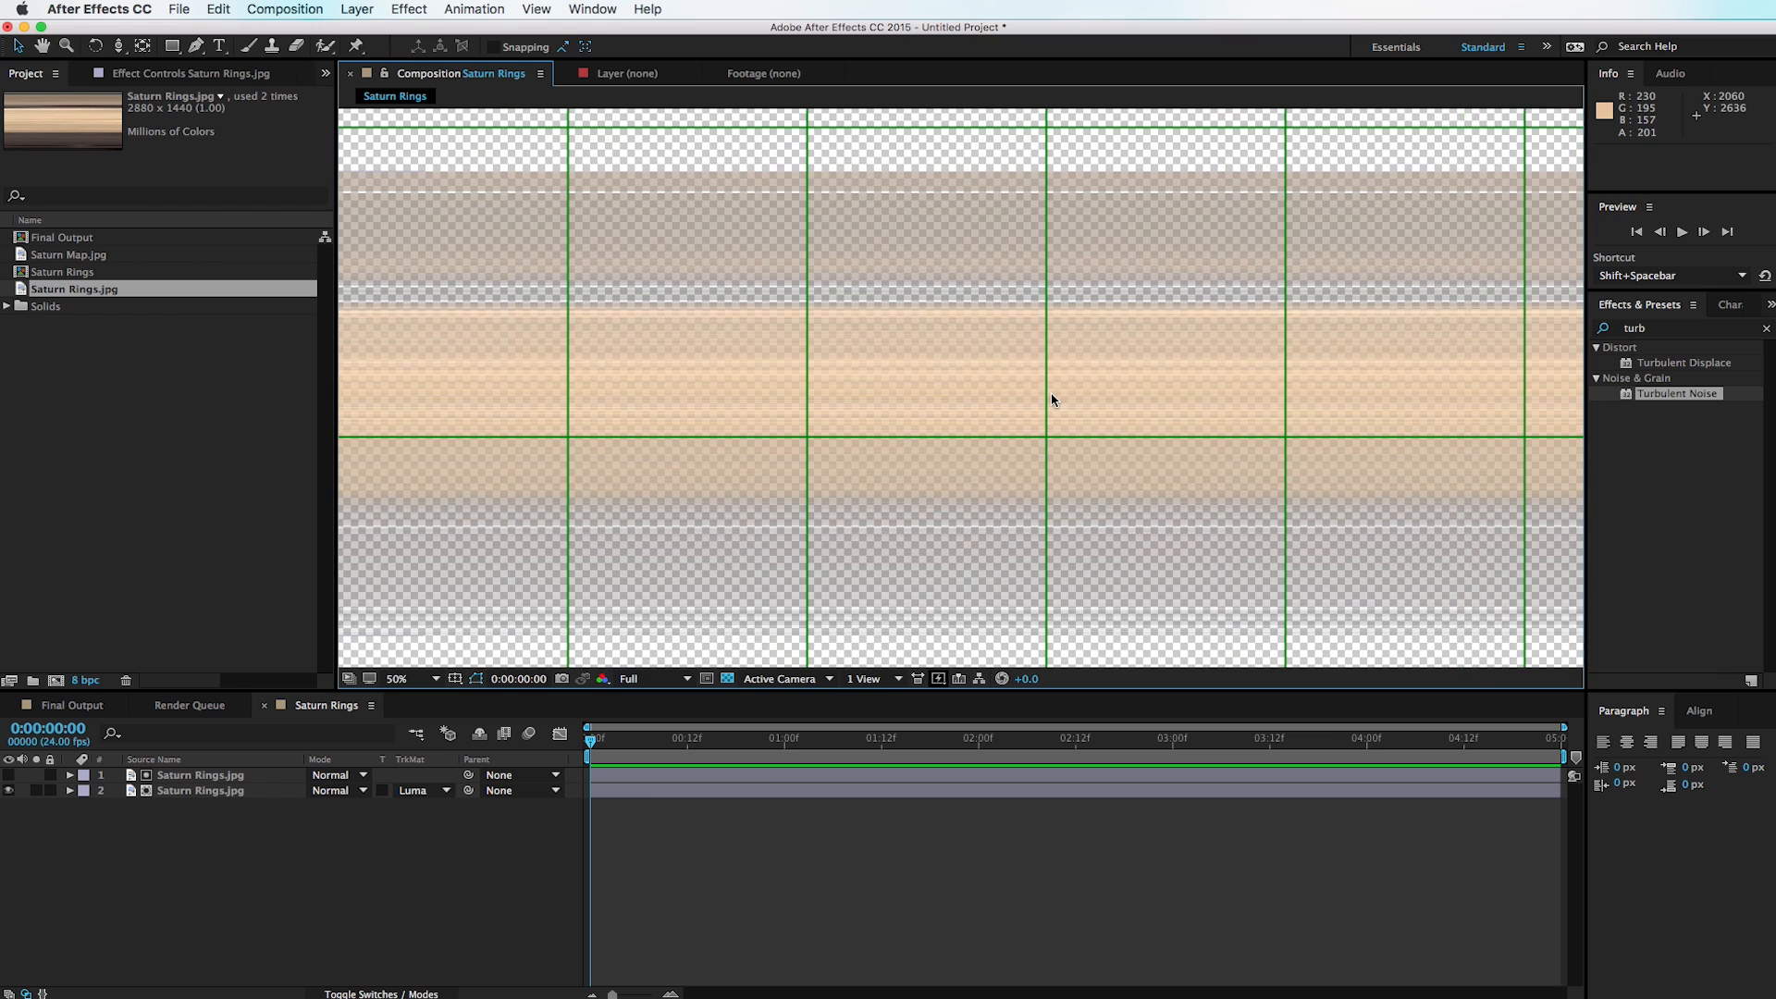
pyautogui.scroll(-2, 1051, 392)
pyautogui.click(213, 775)
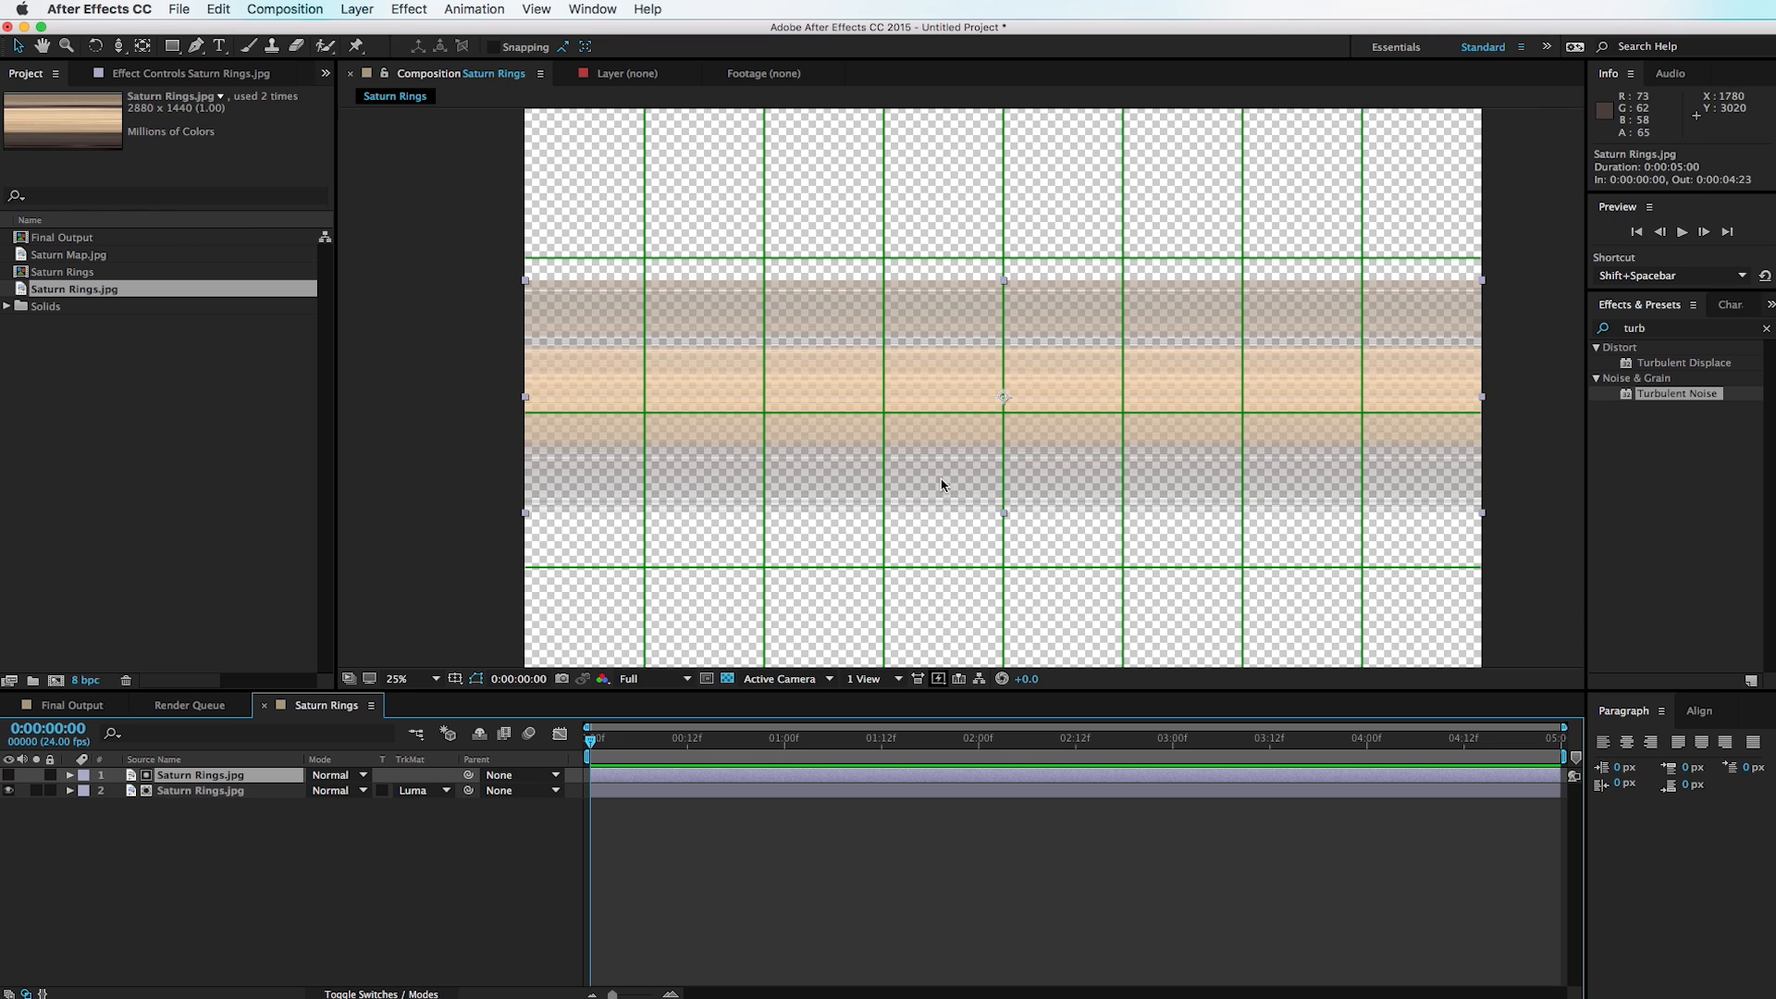
# Step: Stretch the upper Saturn Rings.jpg matte layer vertically, shift it up to 2048, 2600, and hide the proportional grid
pyautogui.click(303, 836)
pyautogui.click(182, 780)
pyautogui.moveTo(1005, 280)
pyautogui.mouseDown()
pyautogui.moveTo(1003, 240)
pyautogui.moveTo(1005, 267)
pyautogui.mouseUp()
pyautogui.moveTo(1011, 379); pyautogui.dragTo(1015, 367)
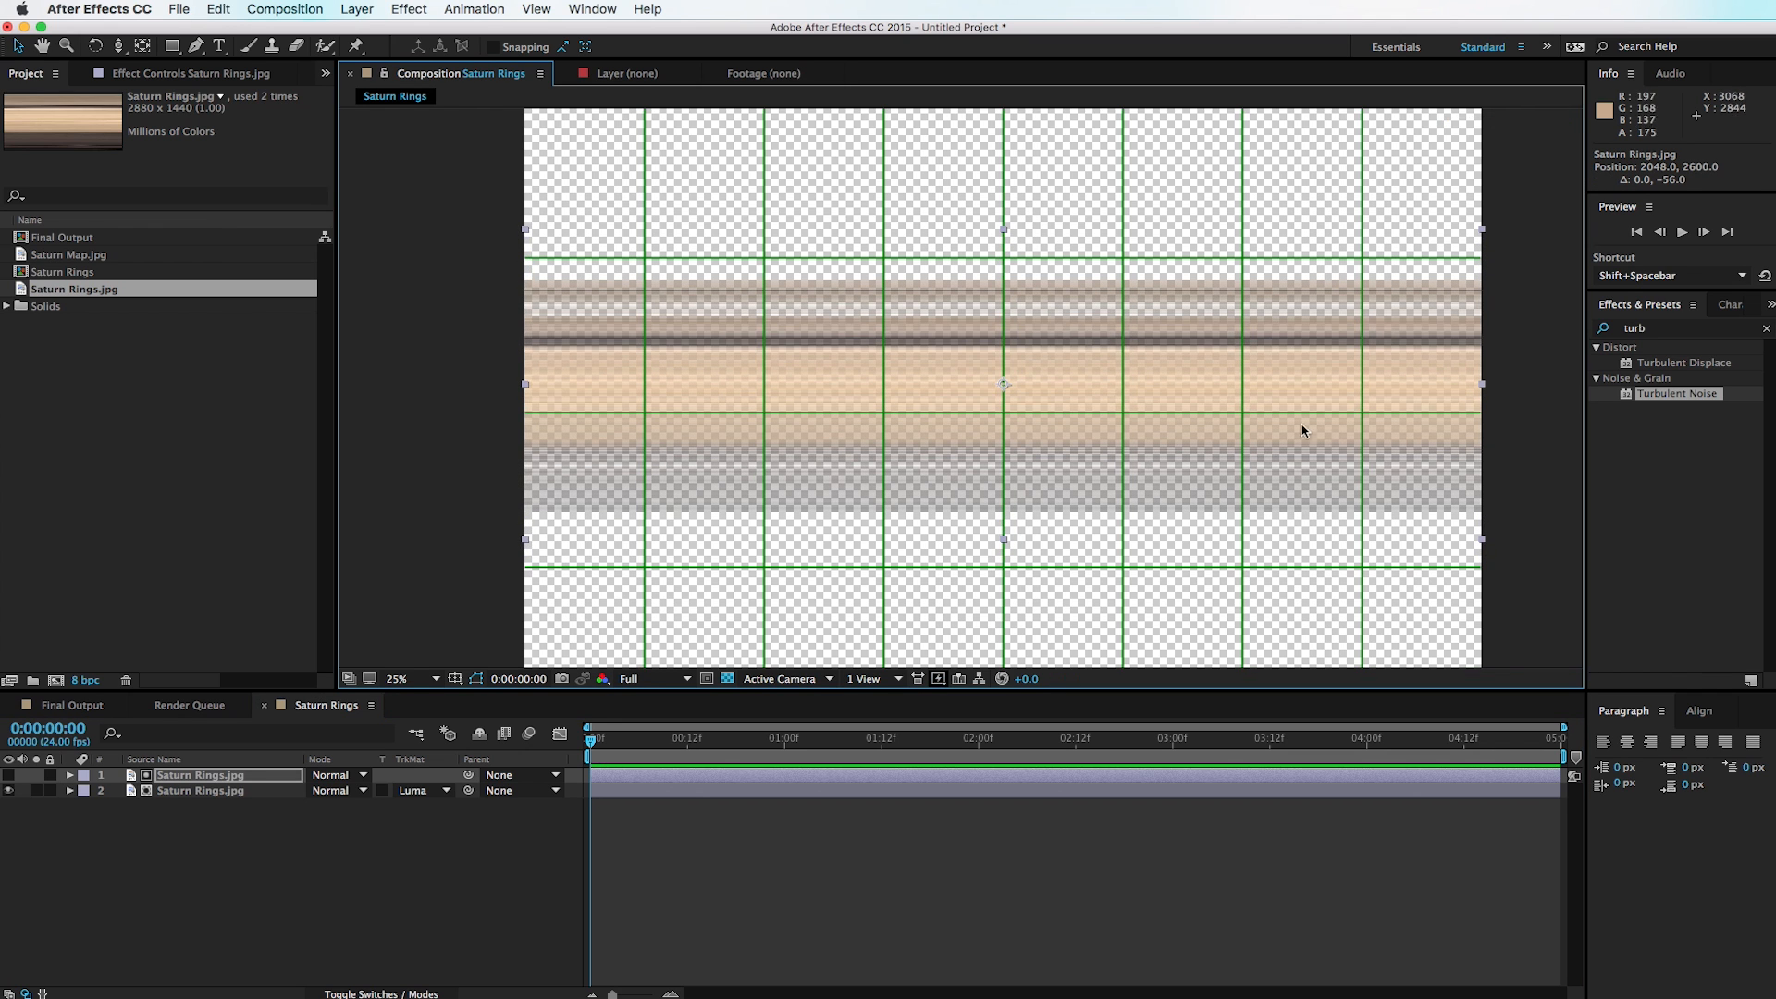
pyautogui.press('h')
pyautogui.moveTo(1426, 400); pyautogui.dragTo(1293, 427)
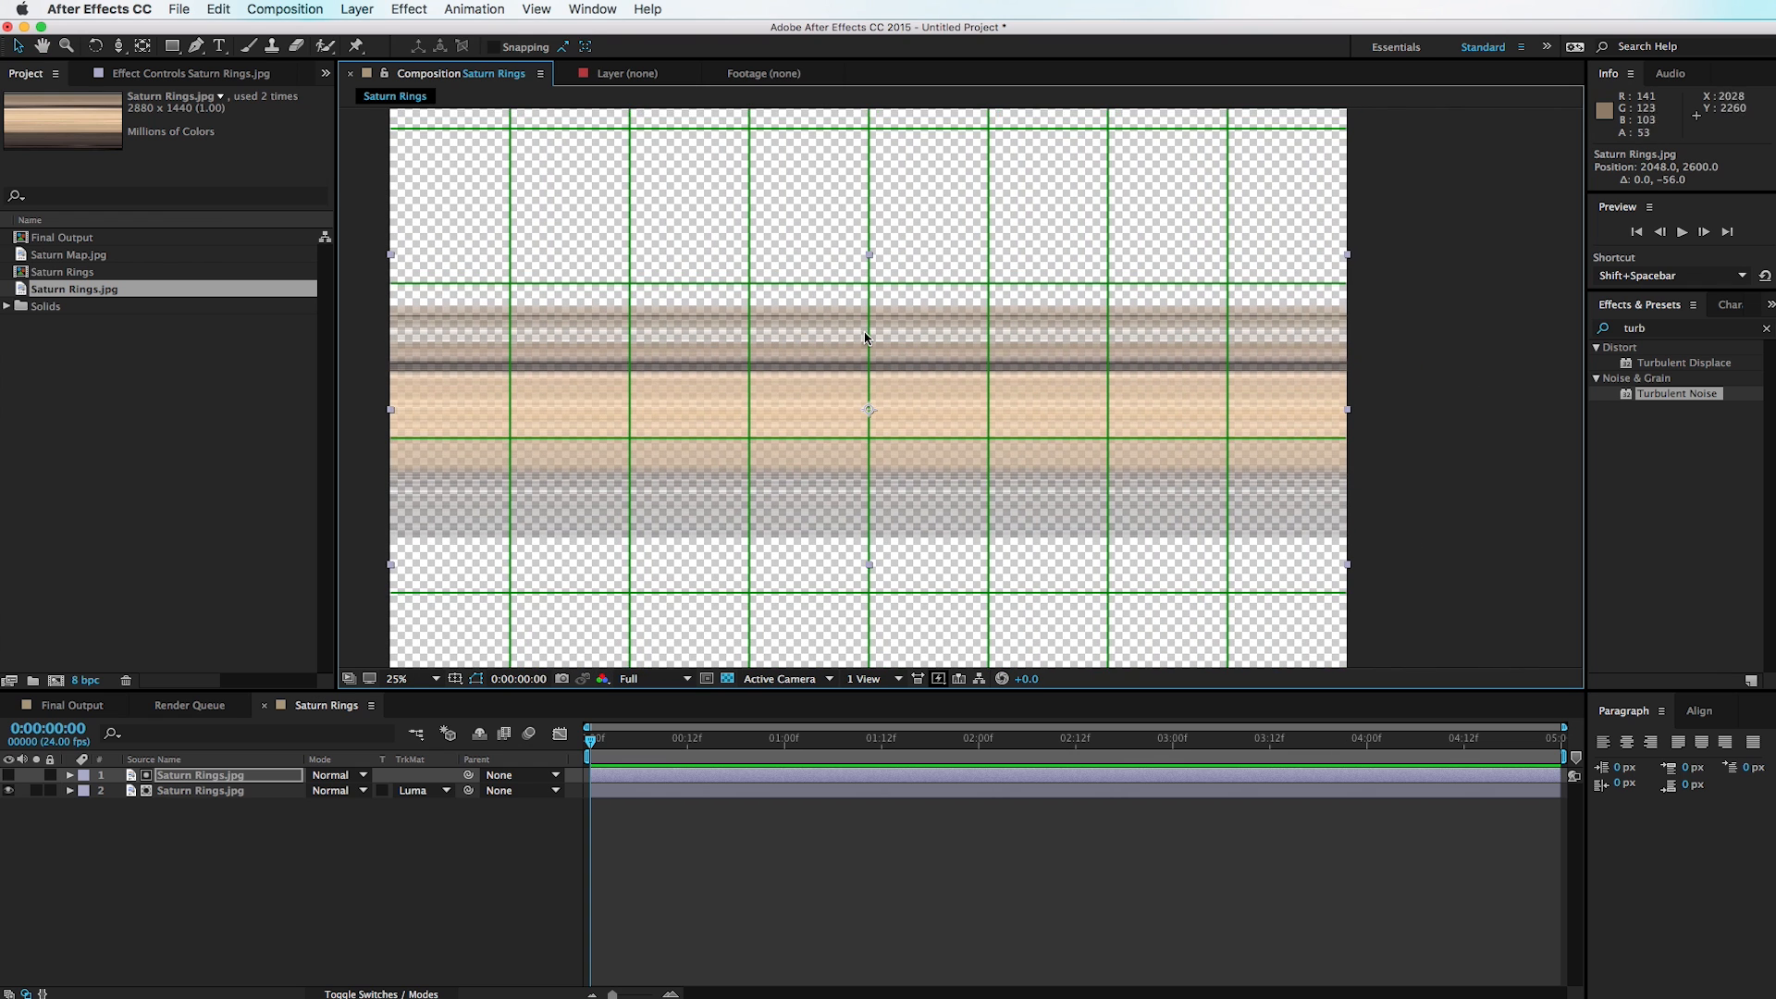
pyautogui.moveTo(1035, 418); pyautogui.dragTo(1187, 392)
pyautogui.press('v')
pyautogui.press('.')
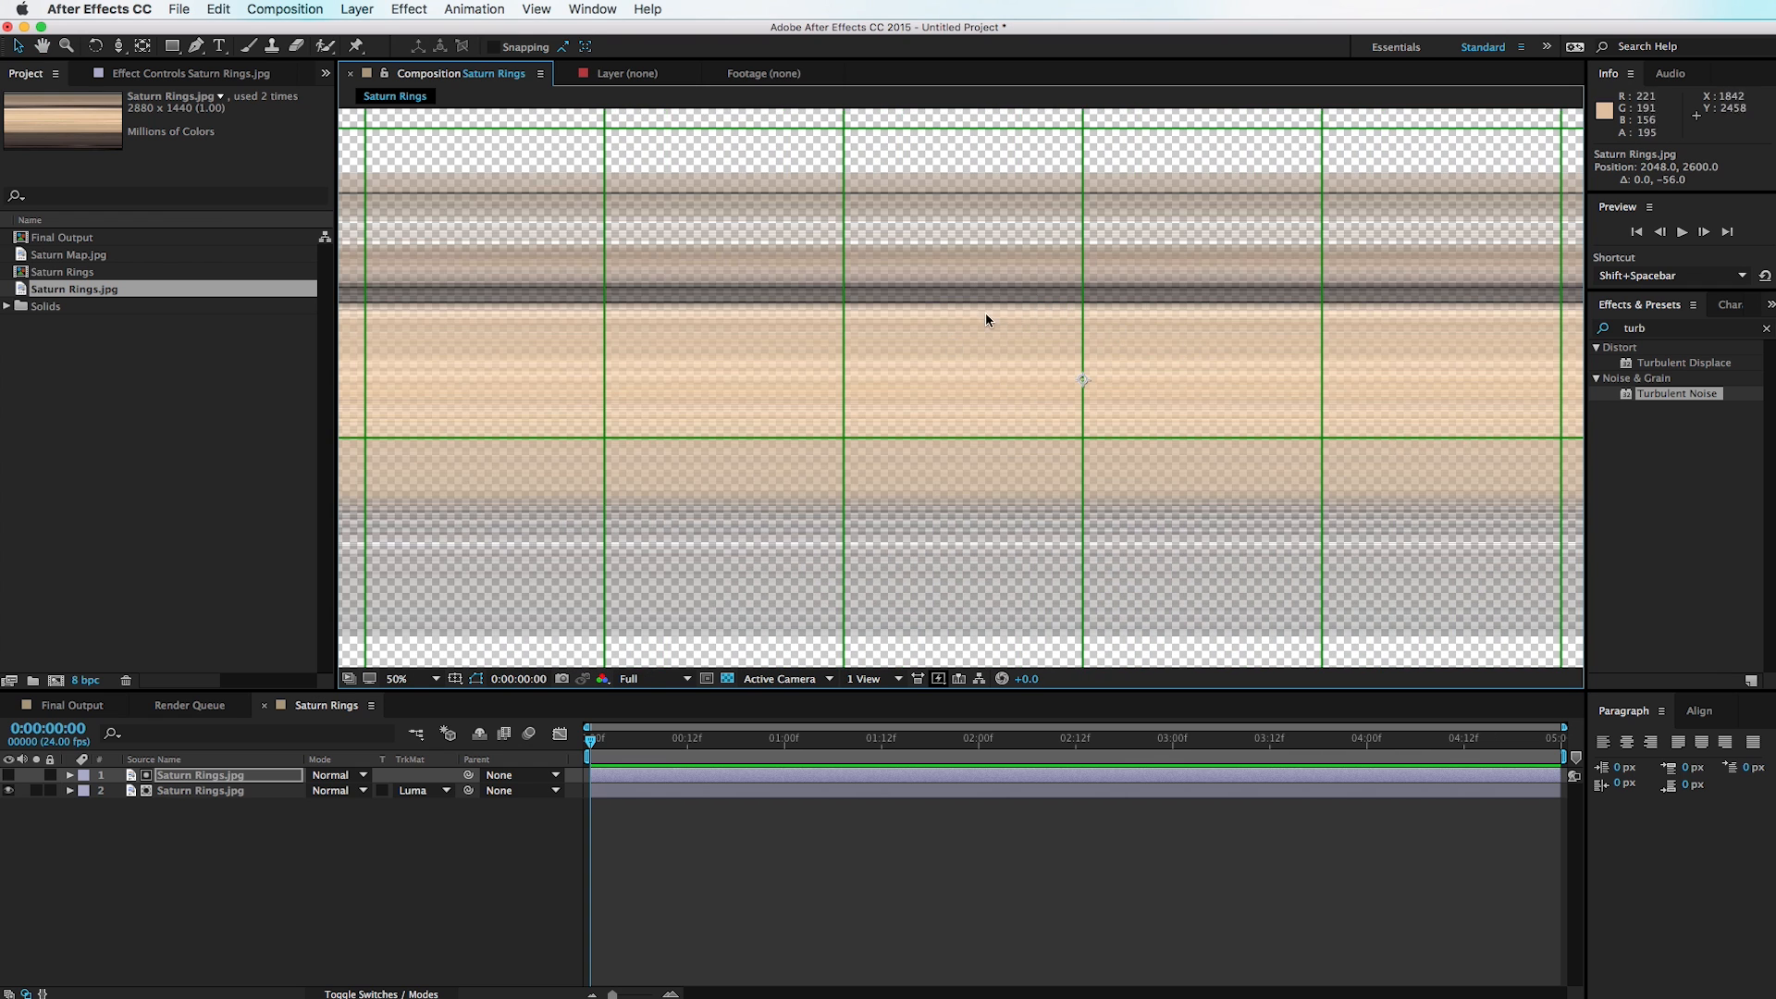
pyautogui.press(',')
pyautogui.press(',')
pyautogui.moveTo(1365, 436); pyautogui.dragTo(1363, 486)
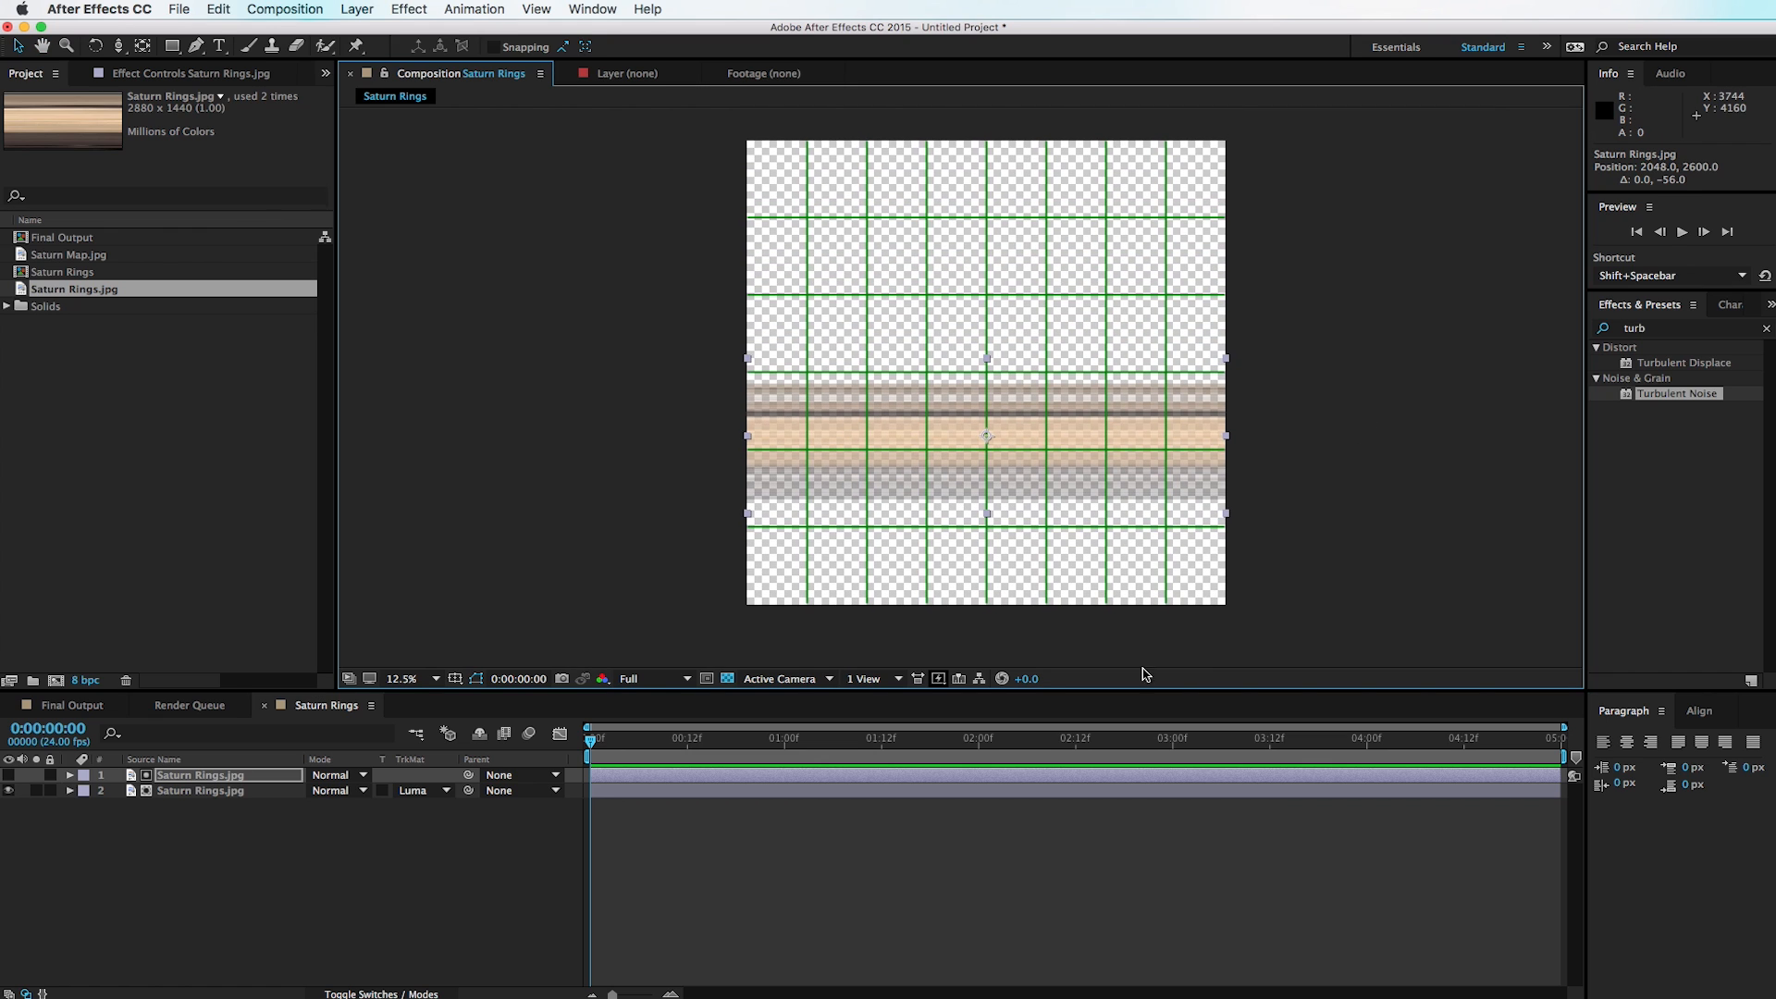
pyautogui.click(454, 678)
pyautogui.click(504, 712)
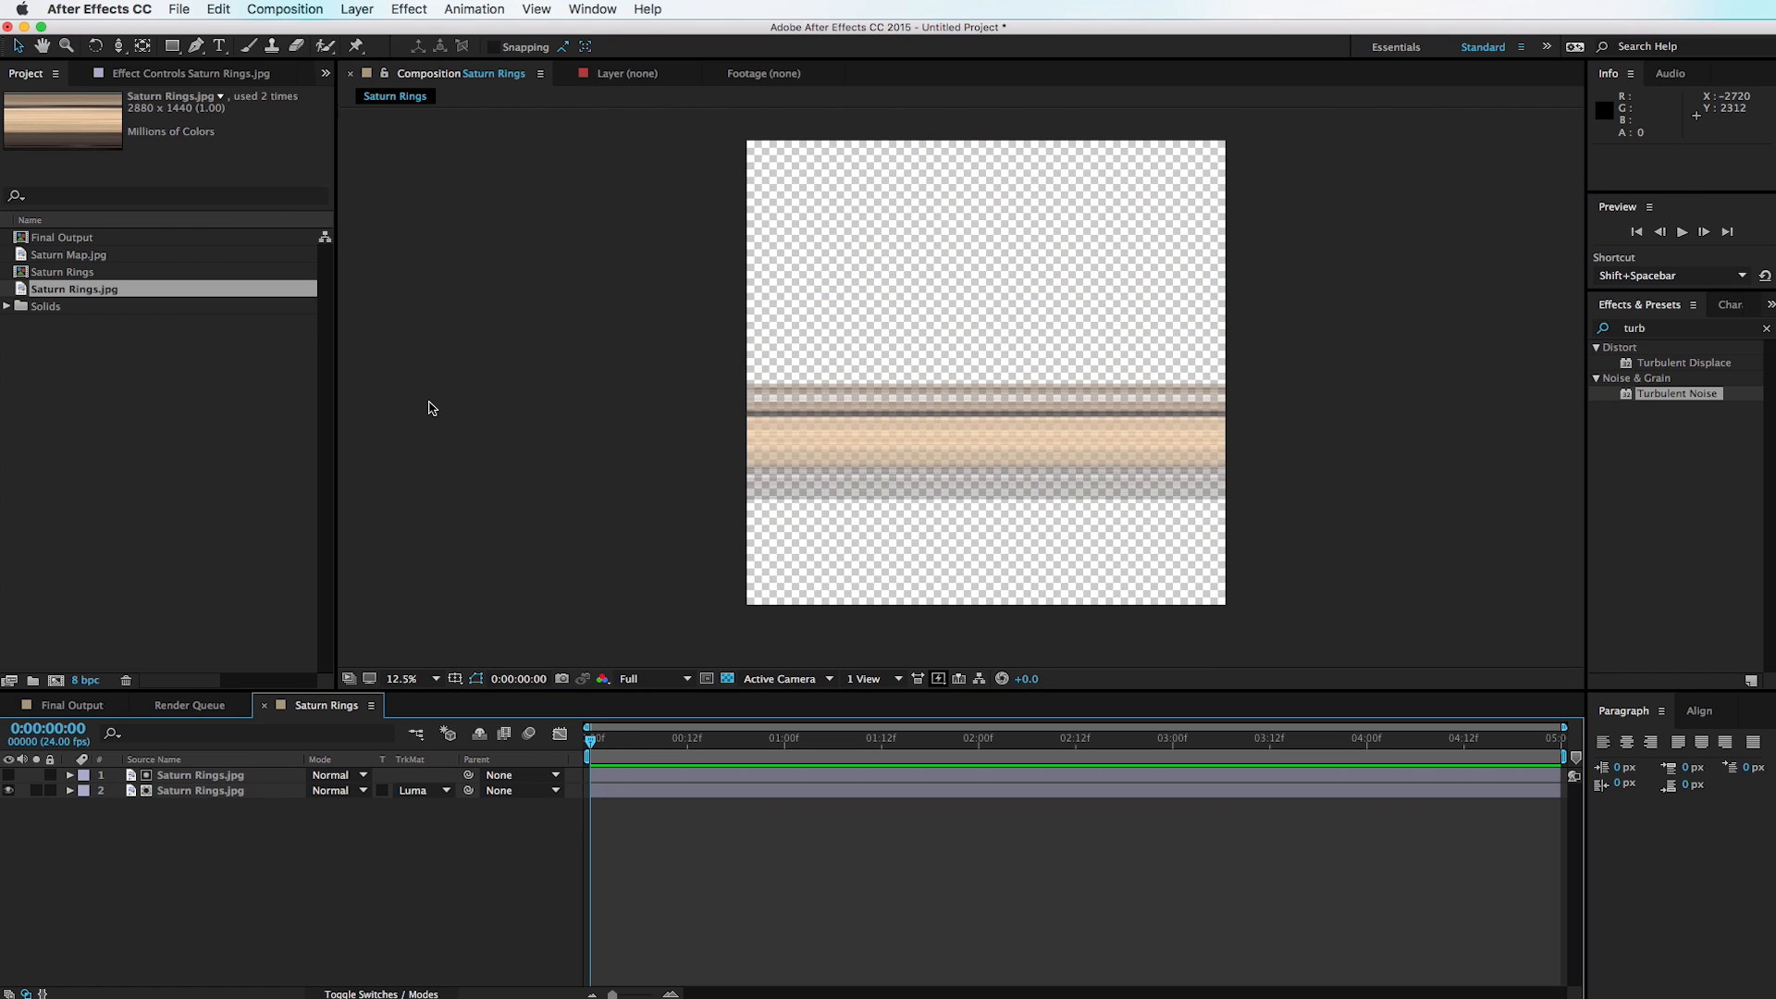
# Step: Create an adjustment layer above the ring layers and apply the Polar Coordinates effect to it
pyautogui.click(358, 8)
pyautogui.moveTo(370, 30)
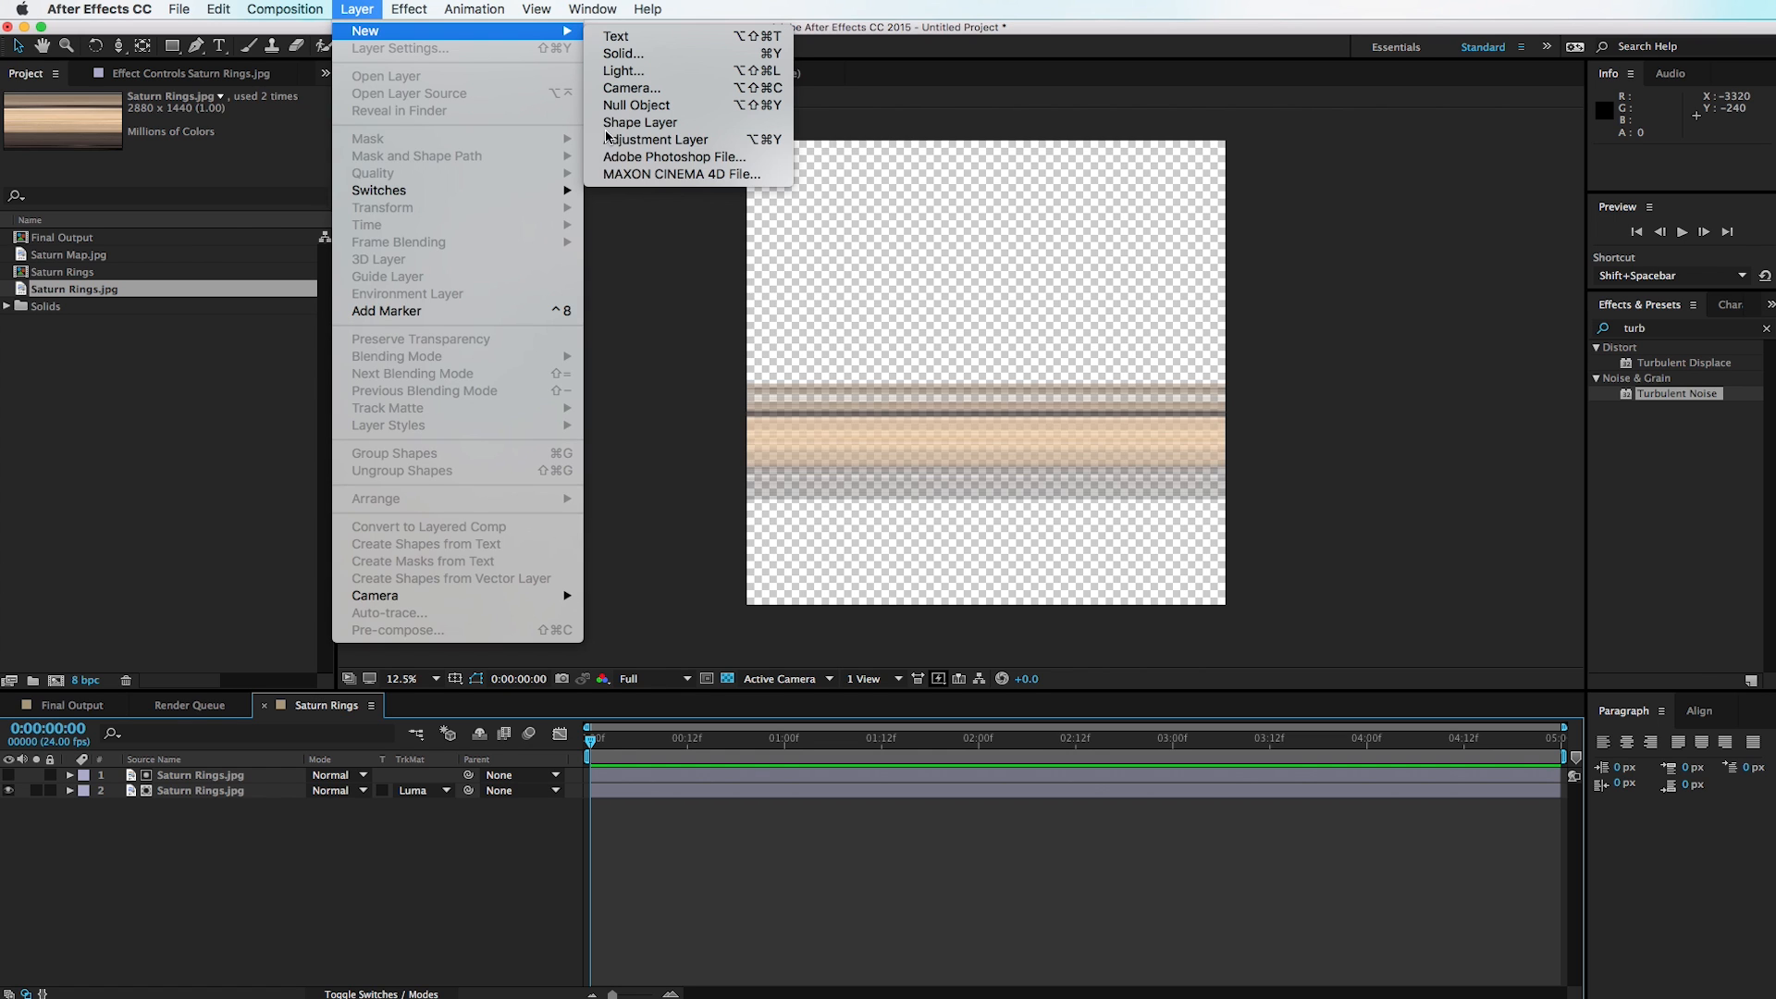
pyautogui.click(655, 139)
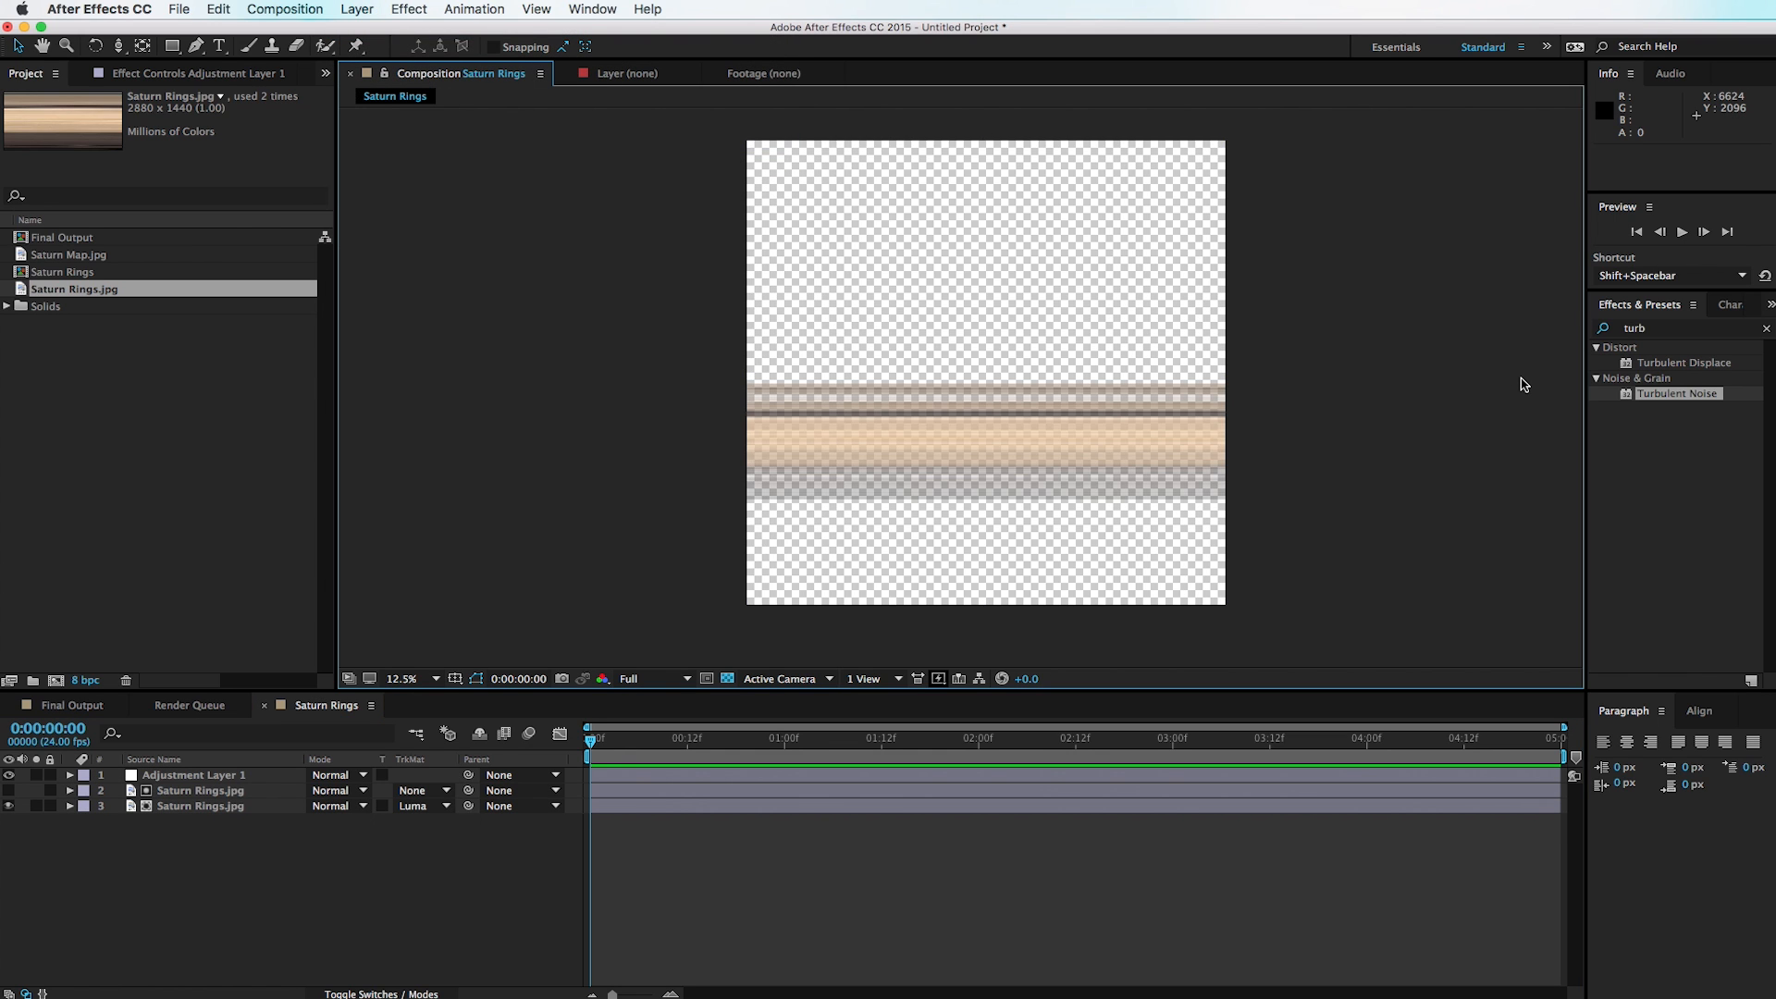
pyautogui.moveTo(1688, 328); pyautogui.dragTo(1487, 332)
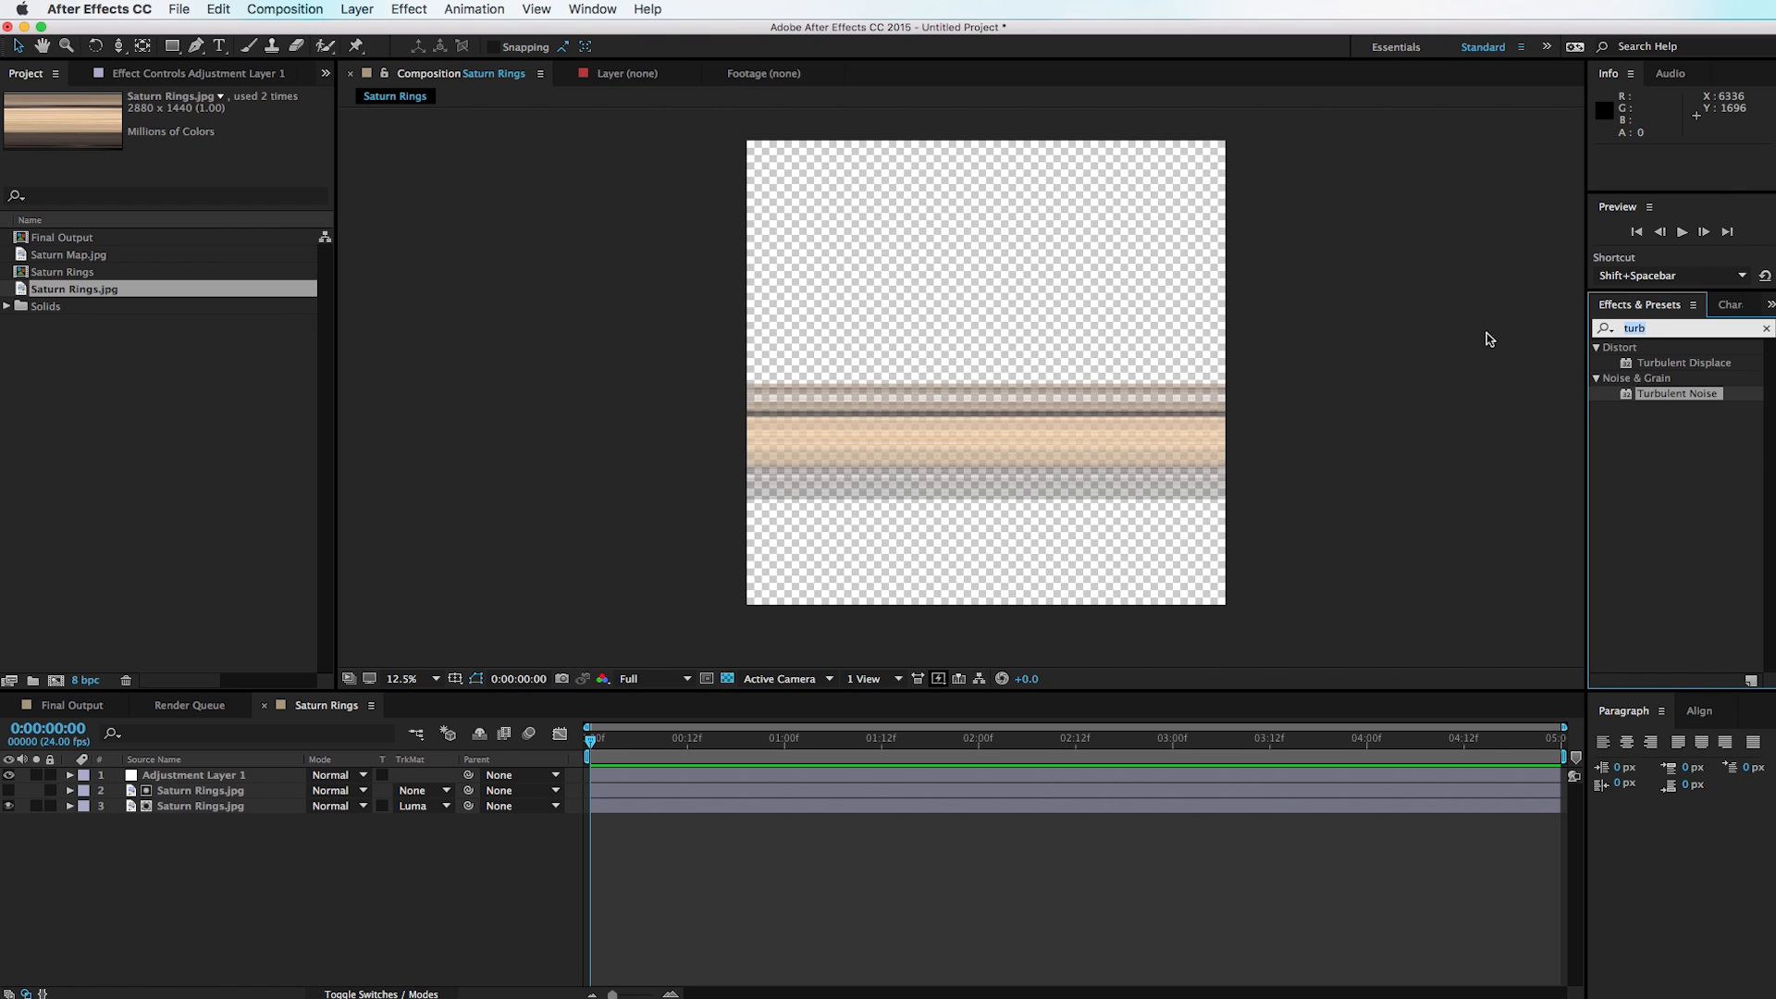
pyautogui.write('polar')
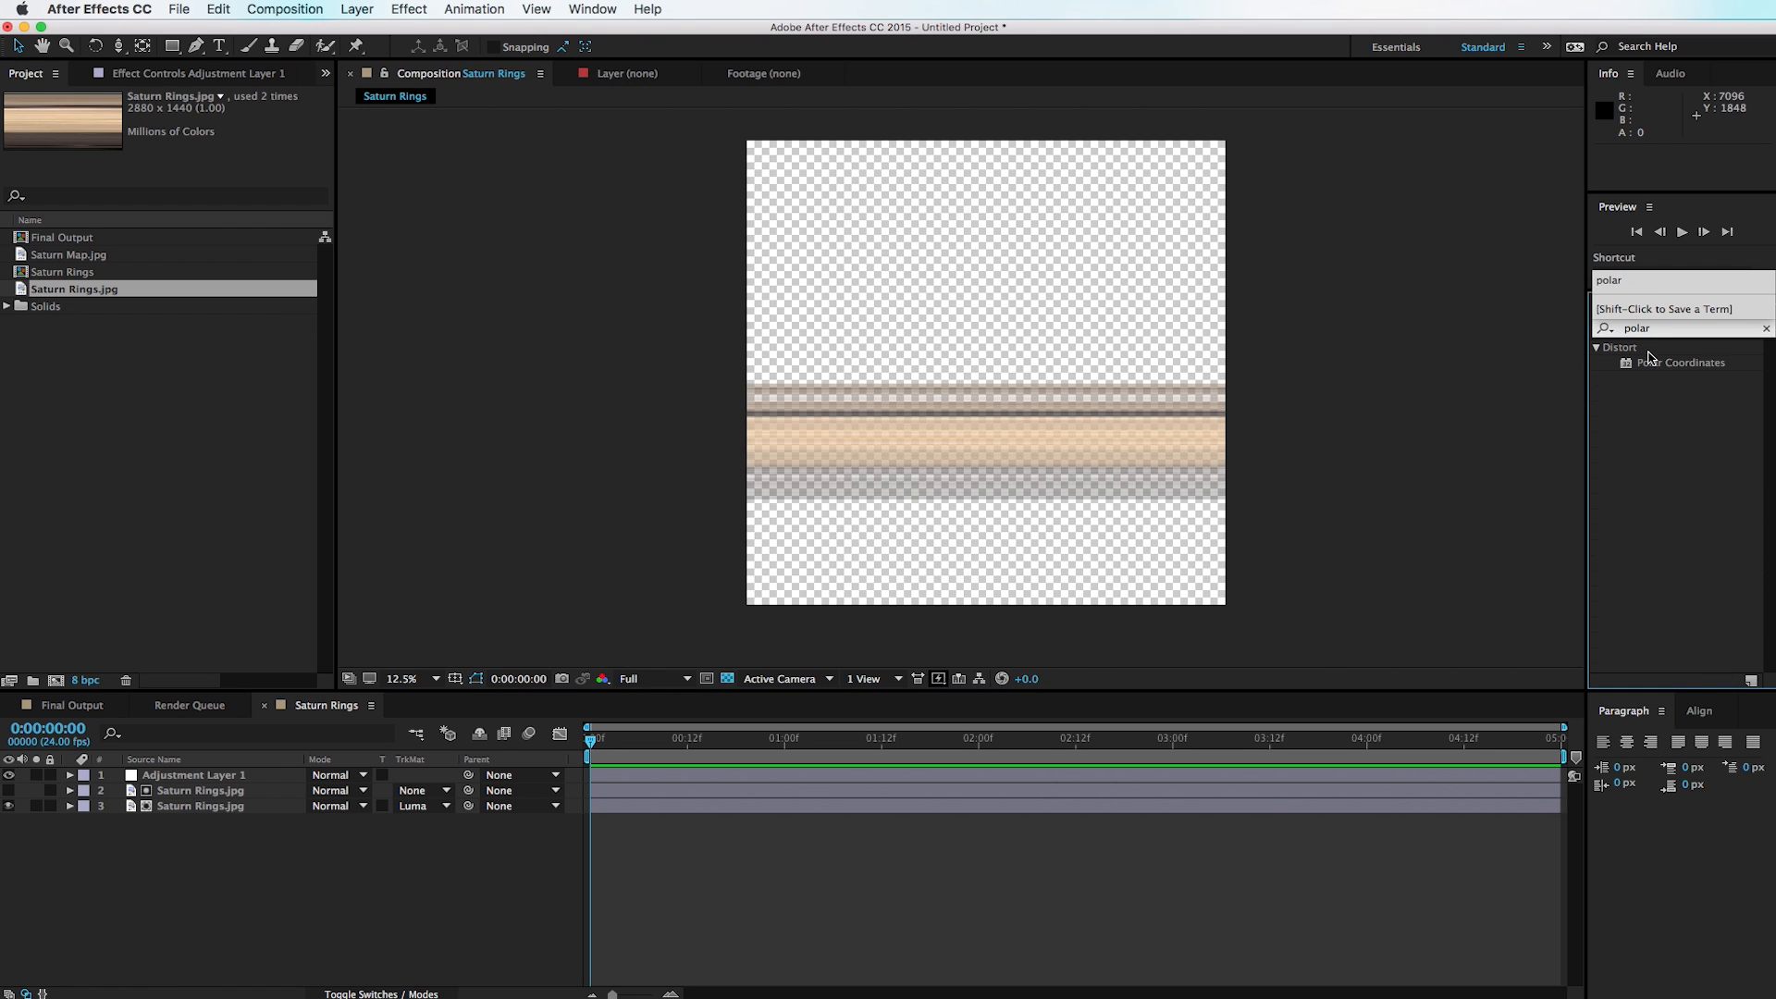
pyautogui.moveTo(1711, 369); pyautogui.dragTo(1050, 780)
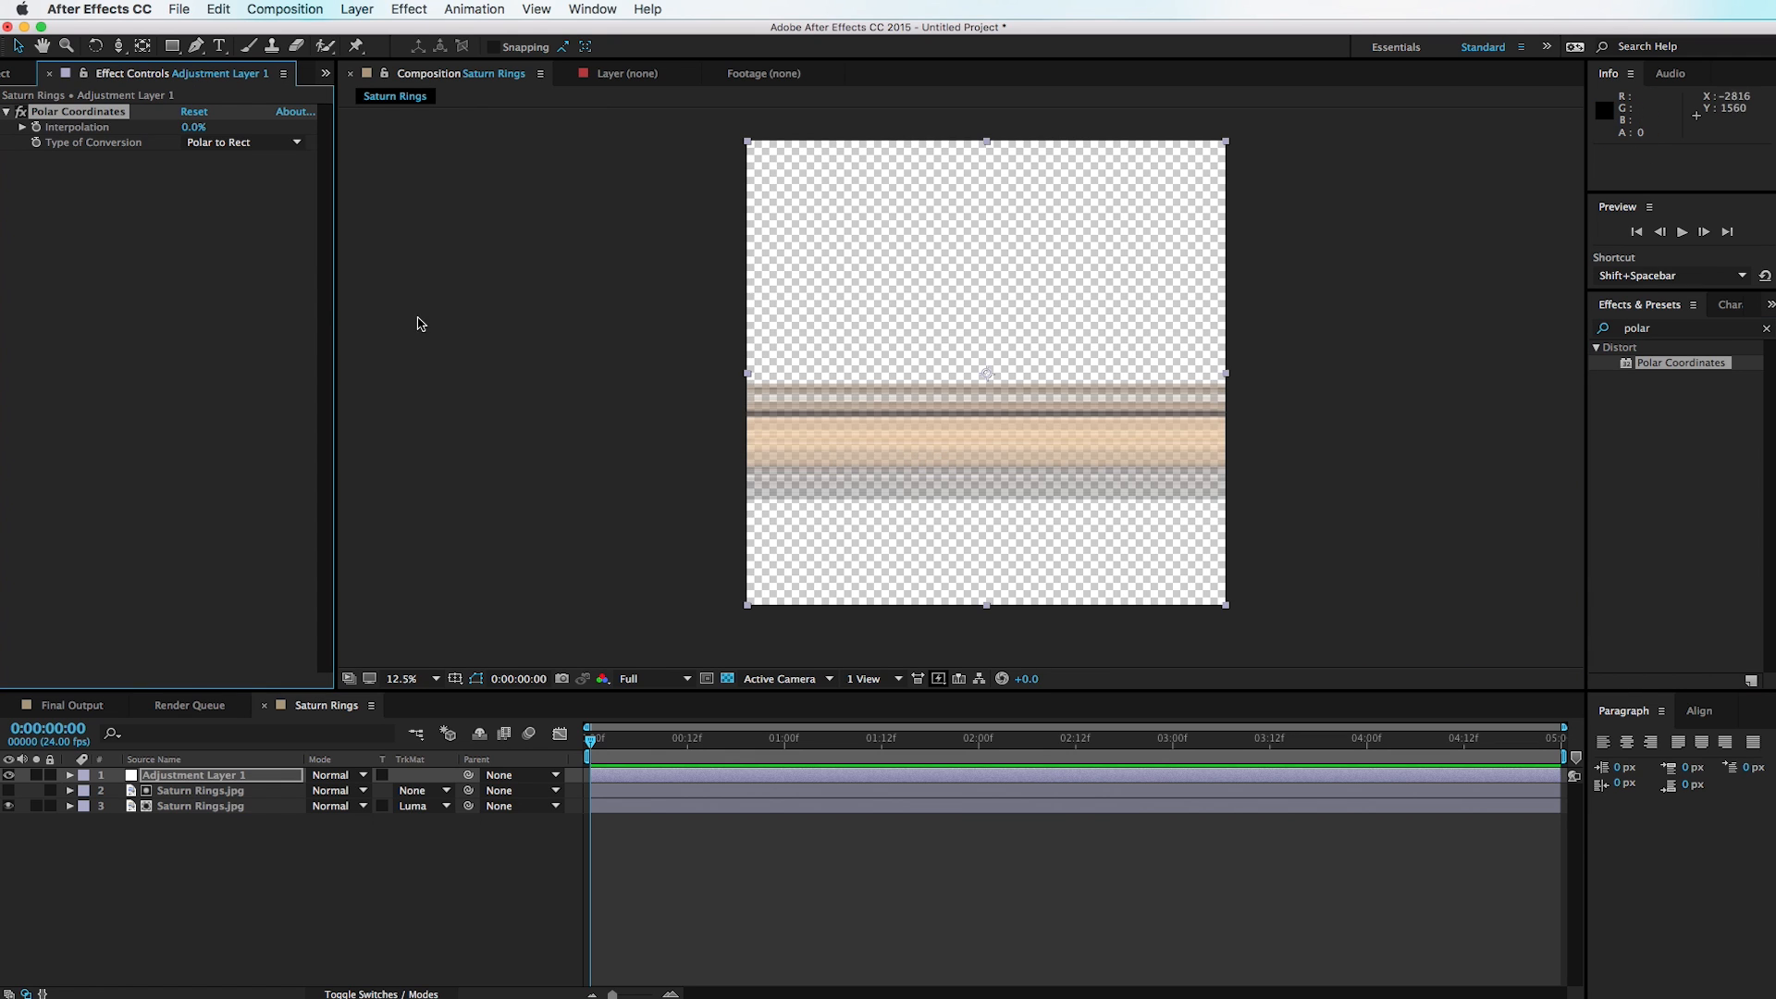
# Step: Set Polar Coordinates on the adjustment layer to Rect to Polar with 100% interpolation and inspect the ring
pyautogui.click(230, 144)
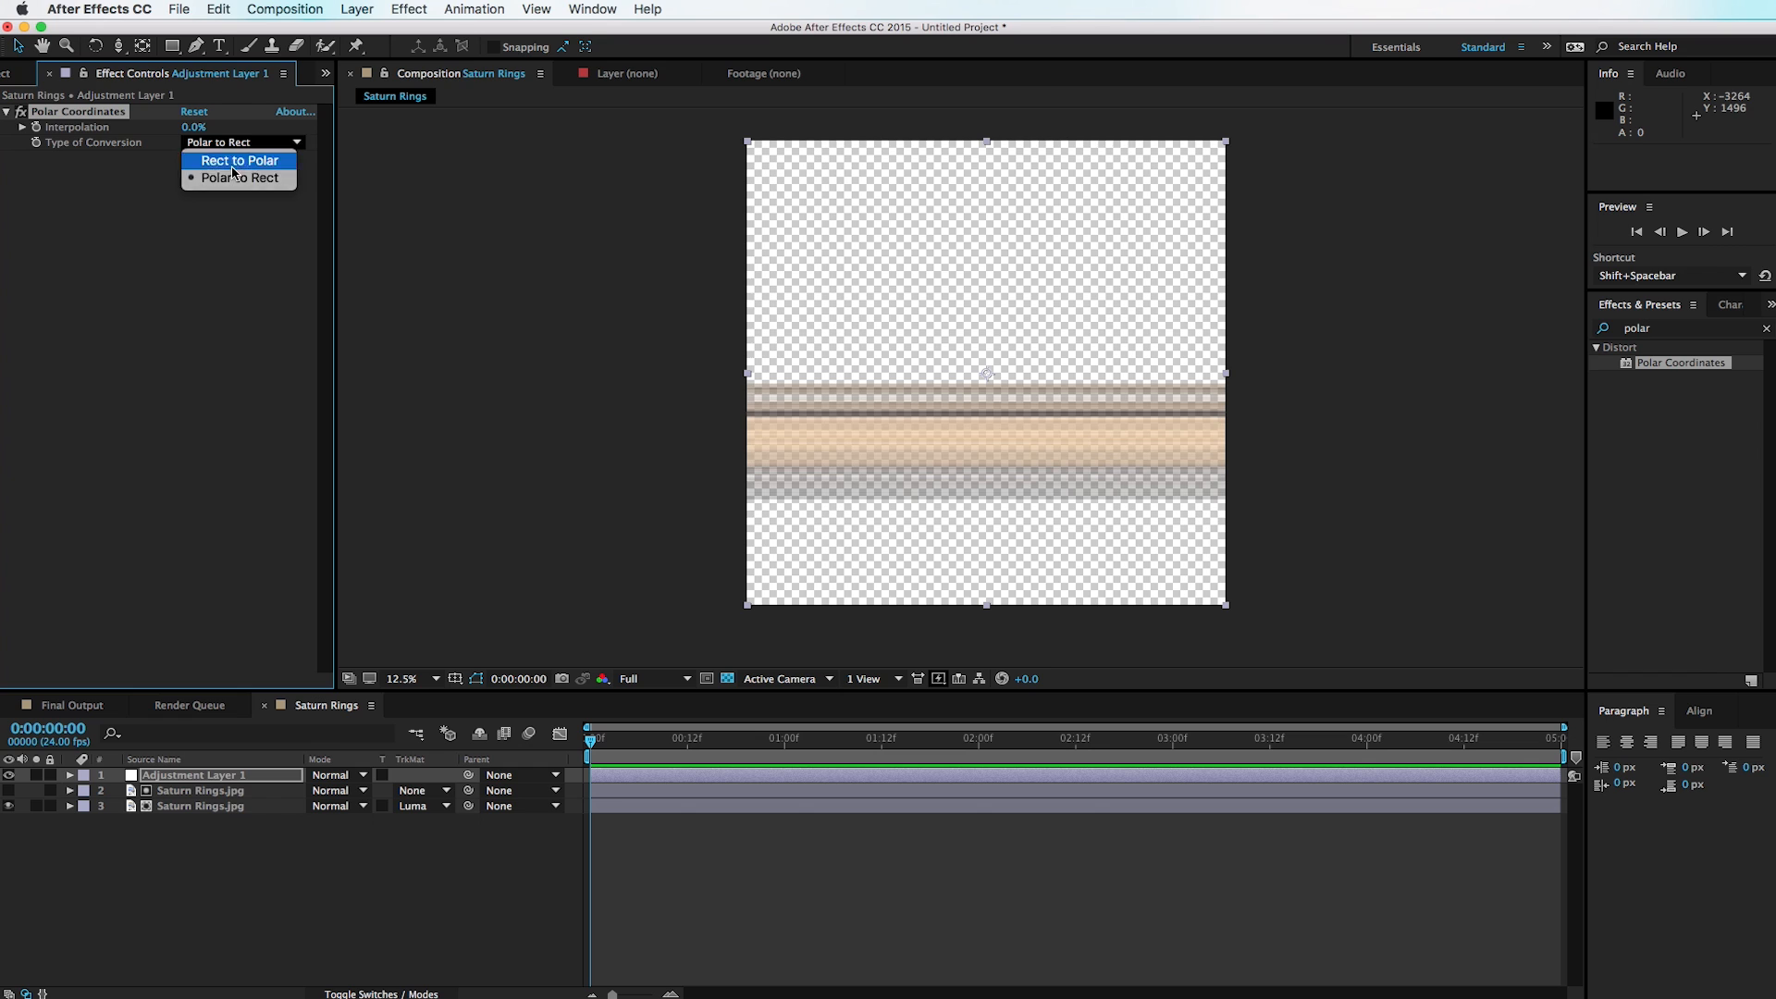
pyautogui.click(233, 164)
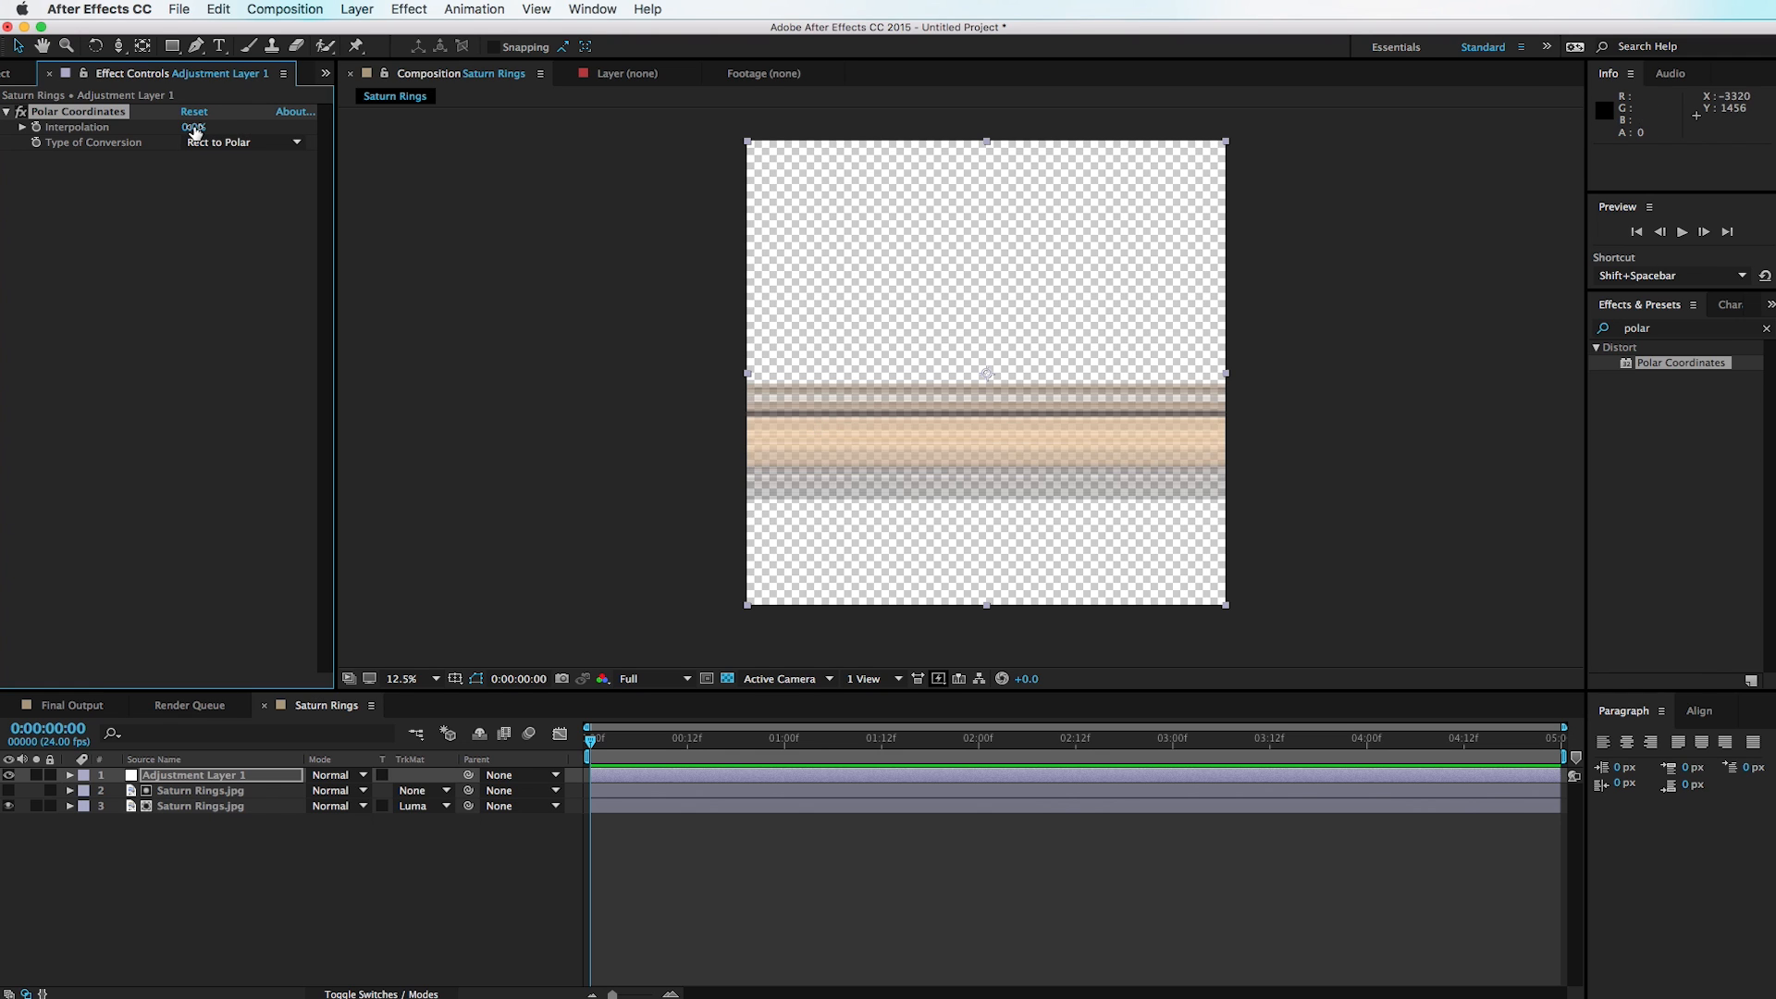
pyautogui.click(220, 144)
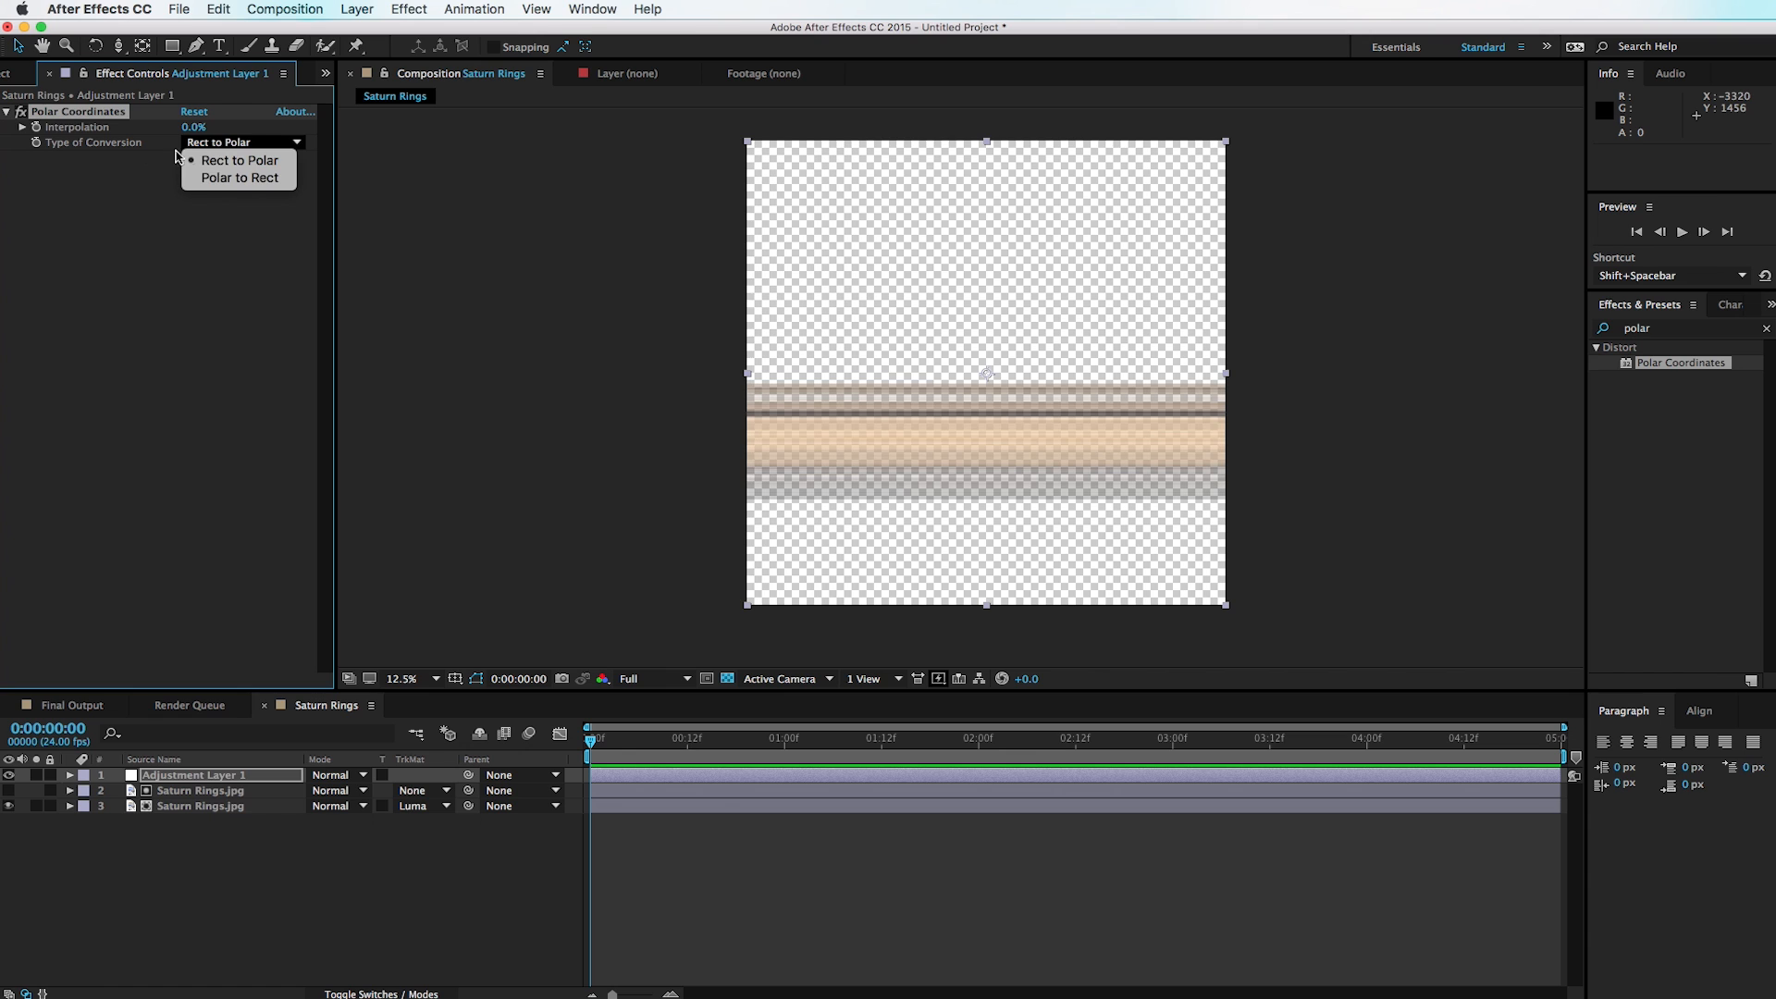
pyautogui.click(108, 265)
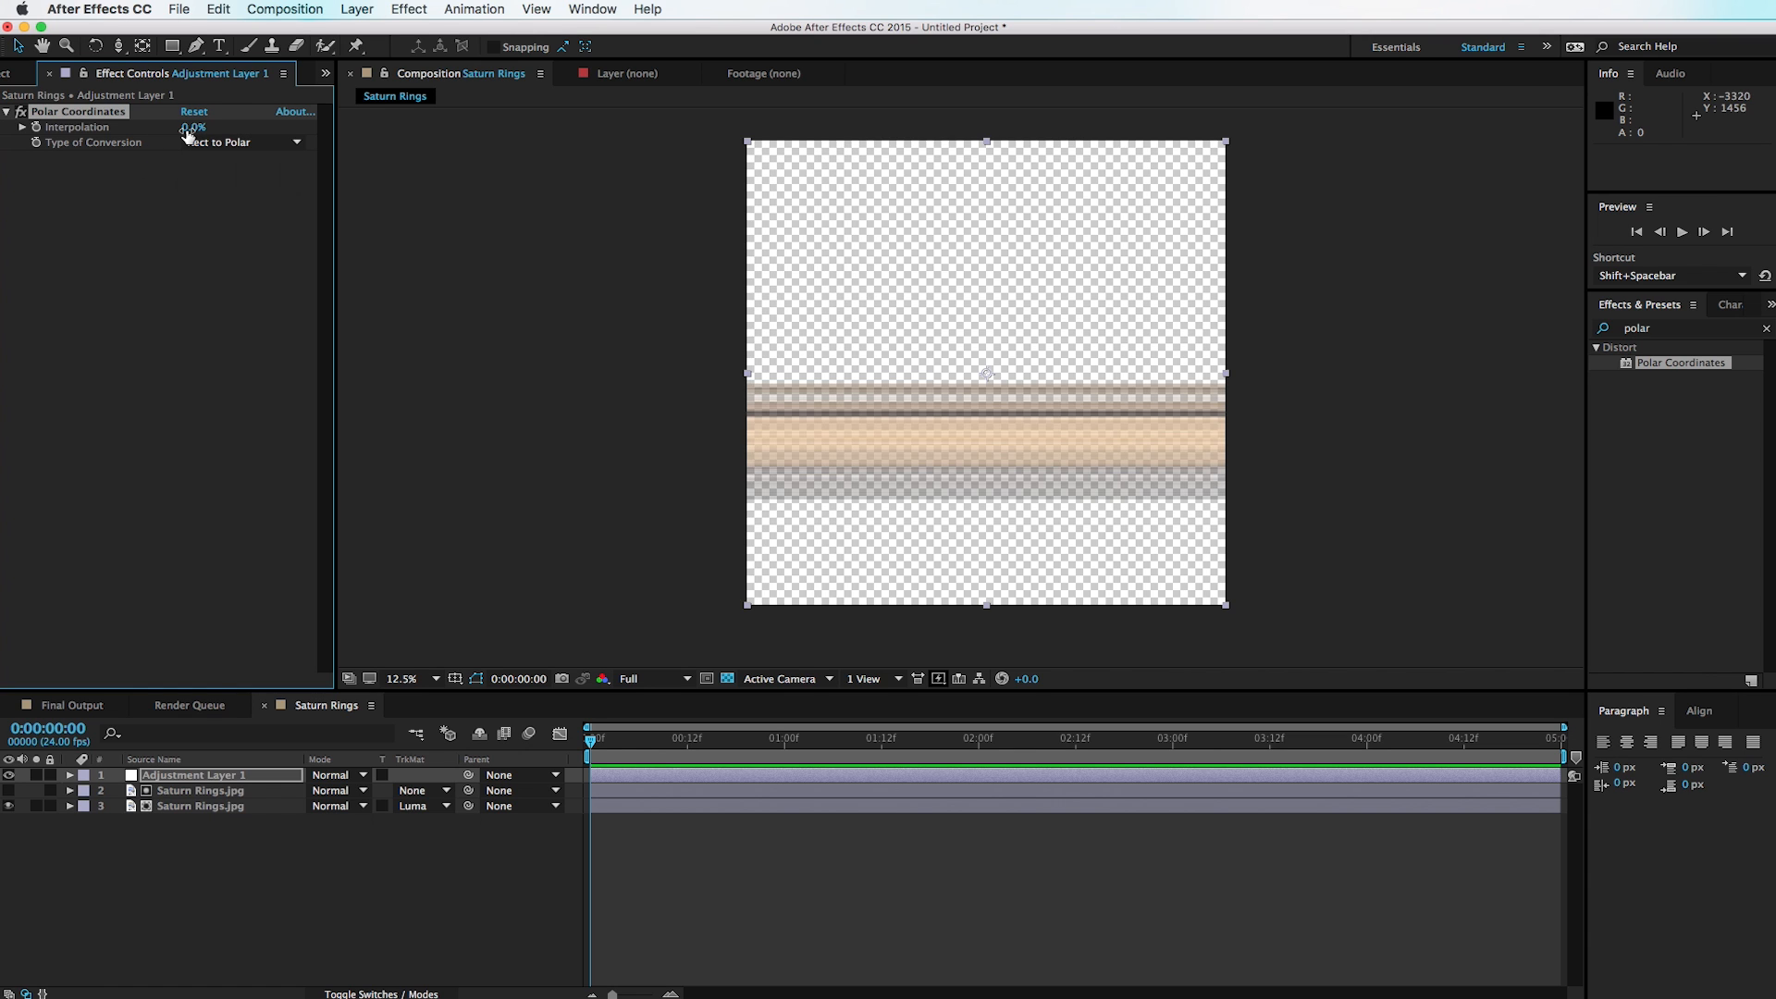
pyautogui.moveTo(187, 136); pyautogui.dragTo(302, 125)
pyautogui.click(607, 312)
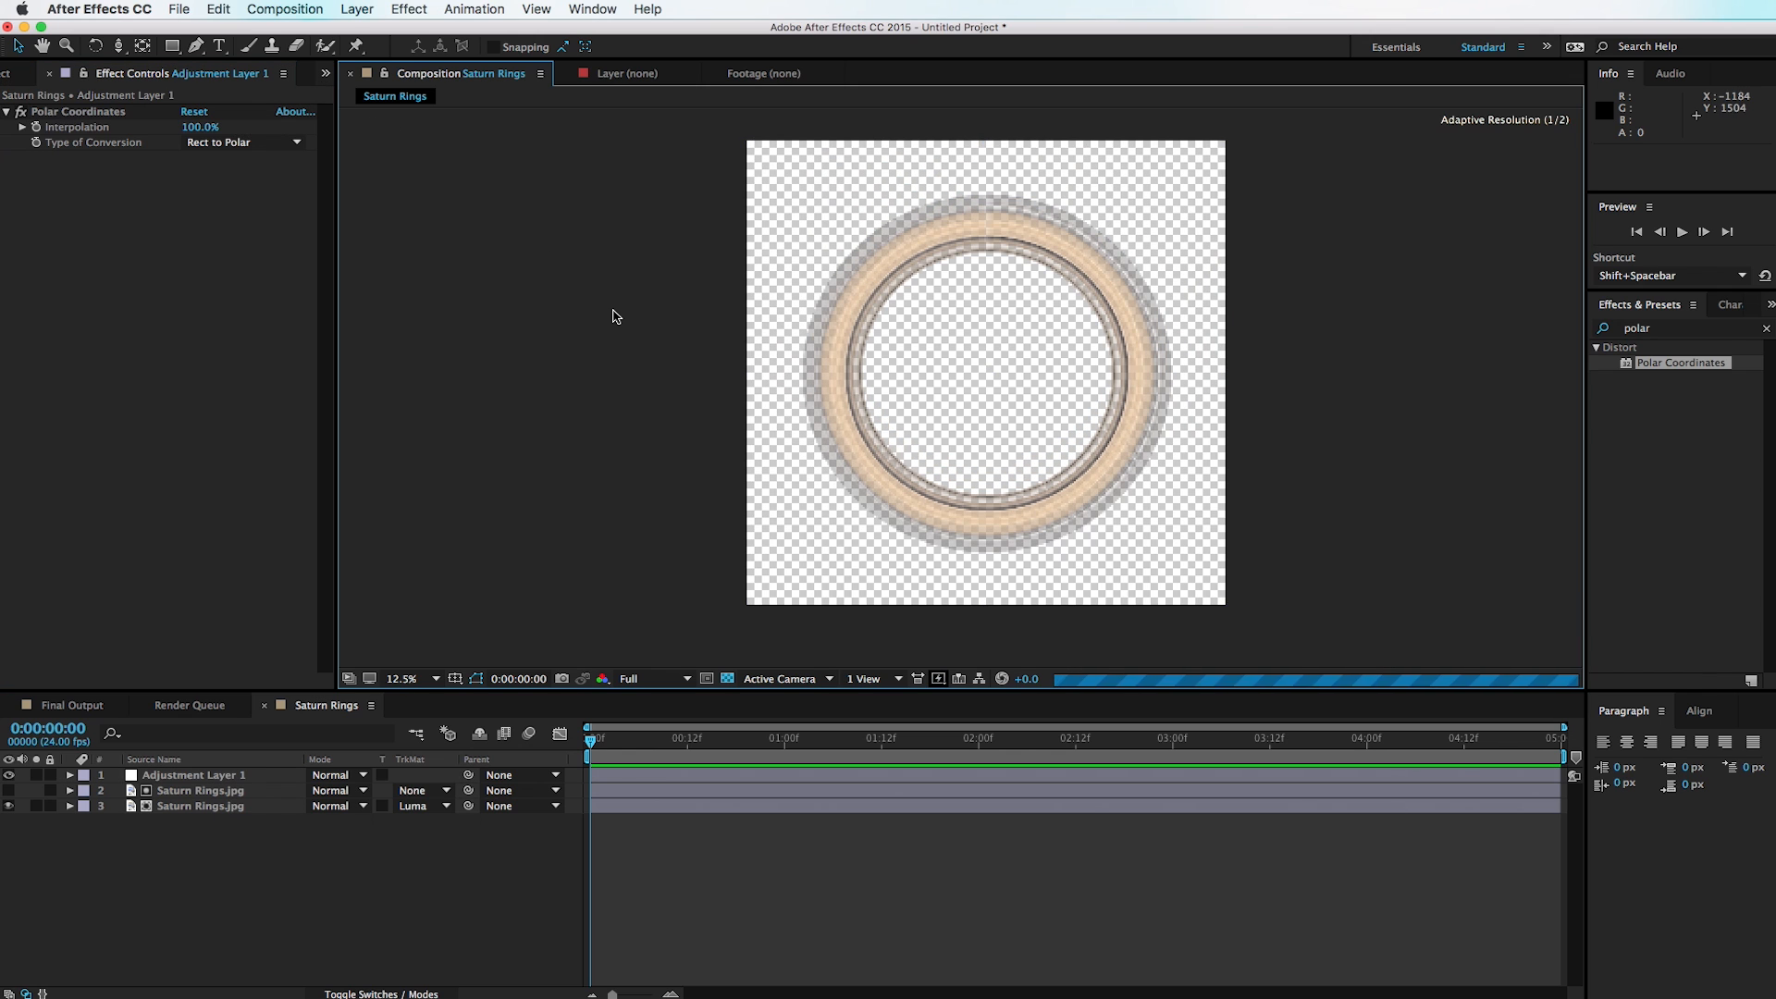
pyautogui.press('.')
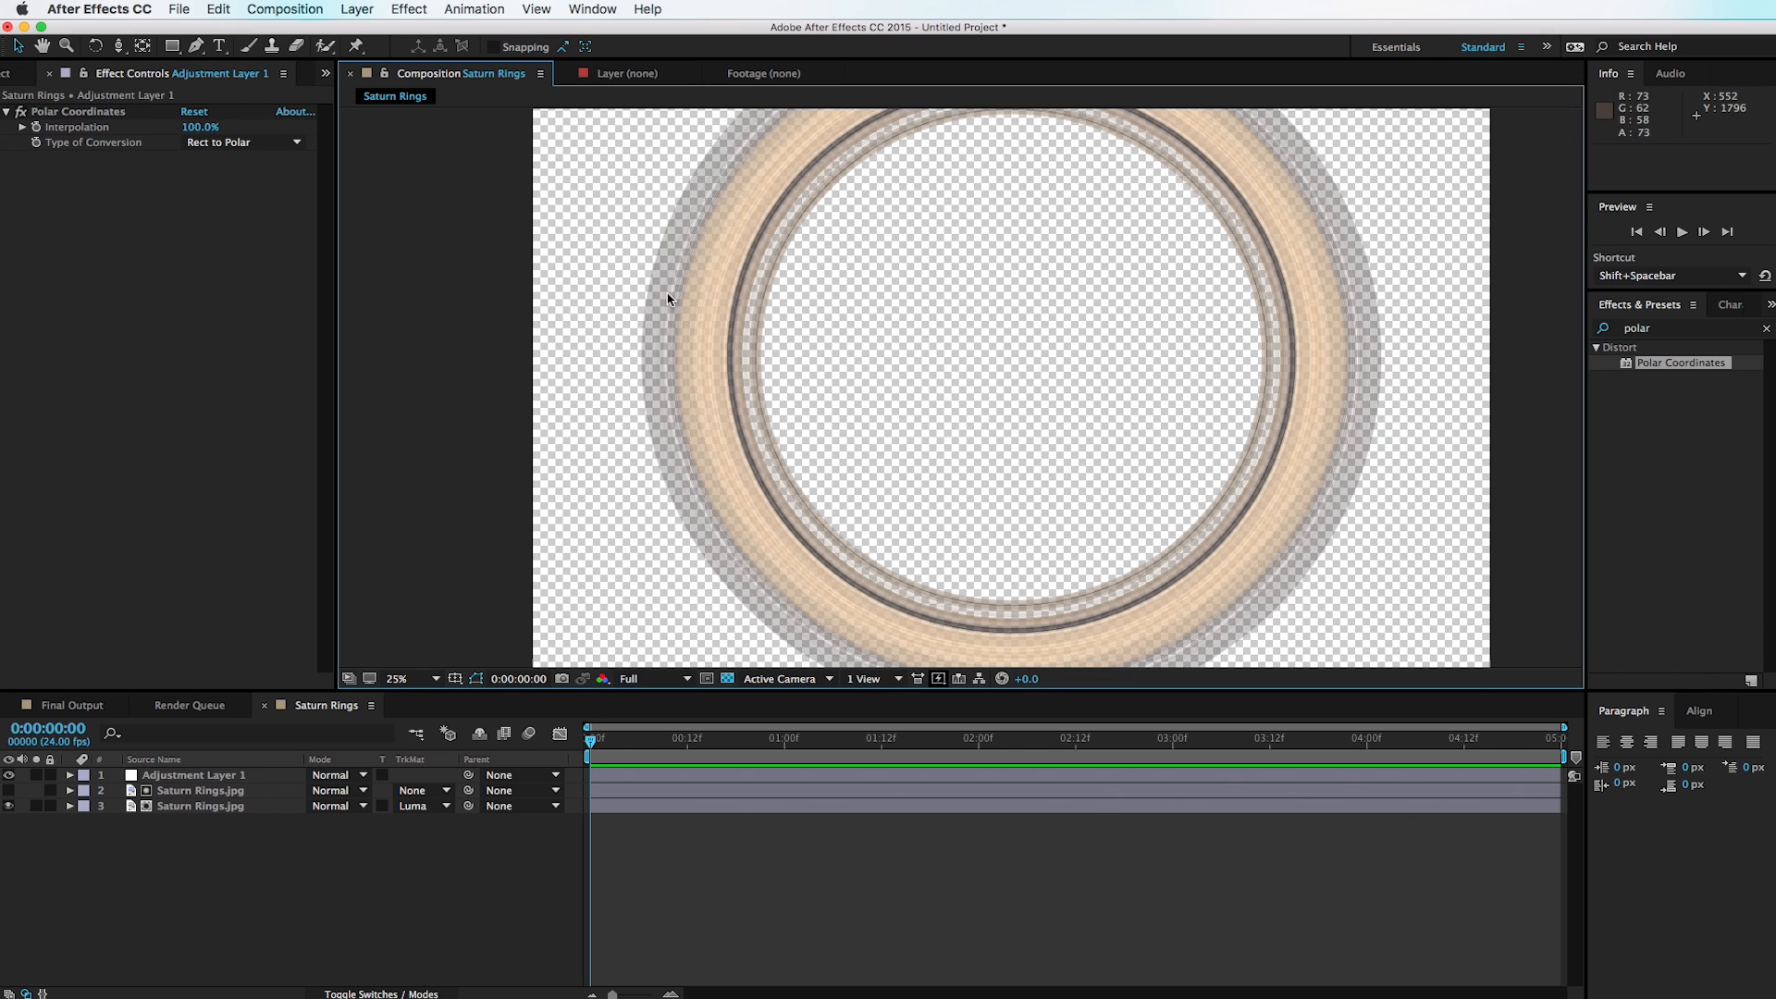
pyautogui.moveTo(647, 312); pyautogui.dragTo(678, 343)
pyautogui.press(',')
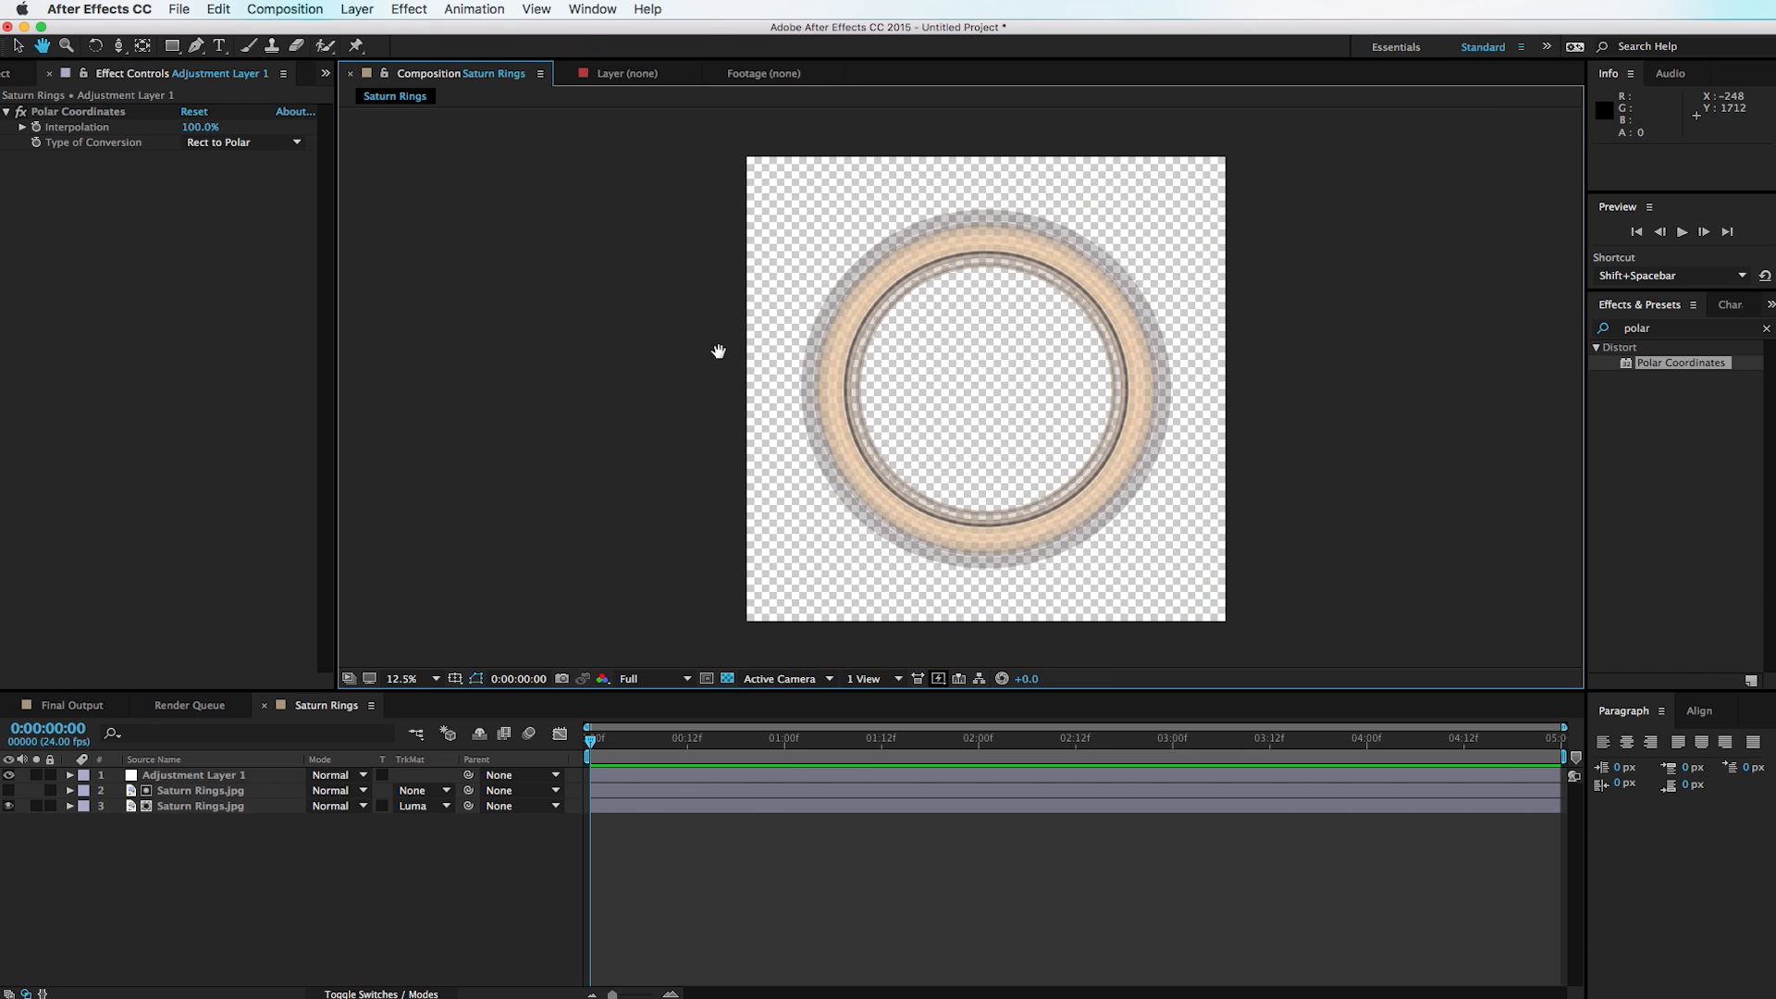
# Step: Add the Saturn Rings composition above all layers in Final Output and make it a 3D layer
pyautogui.click(72, 706)
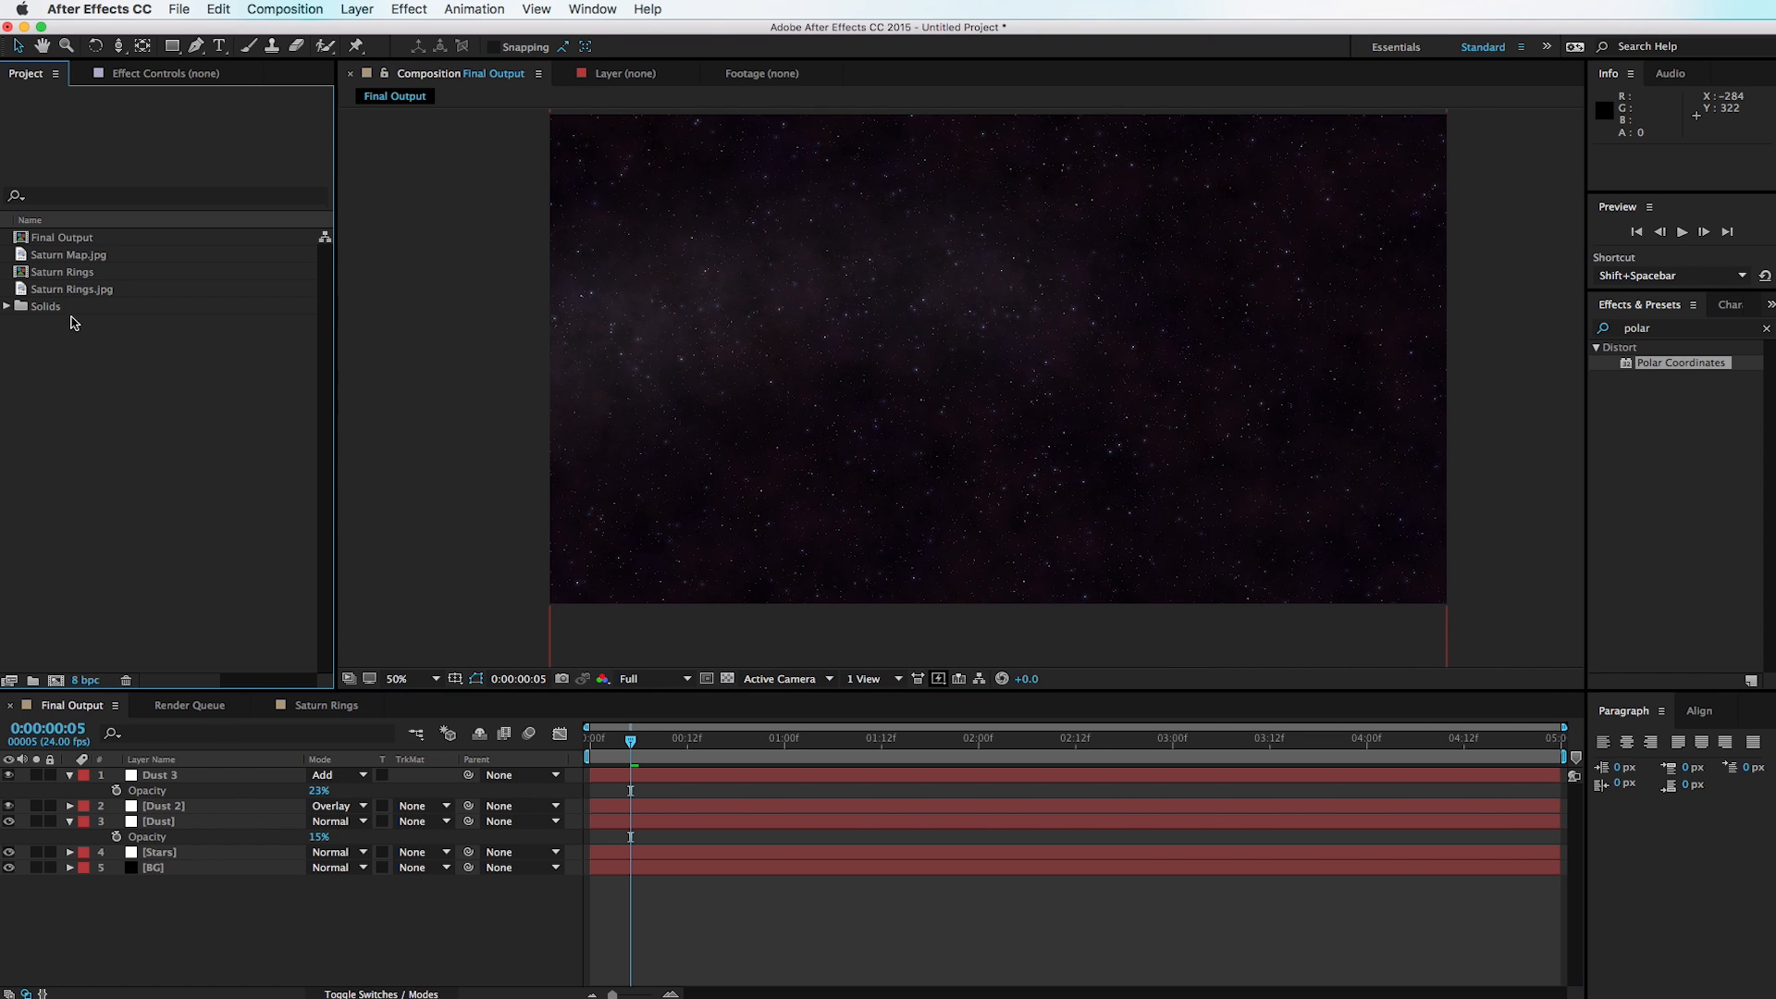
pyautogui.moveTo(60, 278); pyautogui.dragTo(179, 779)
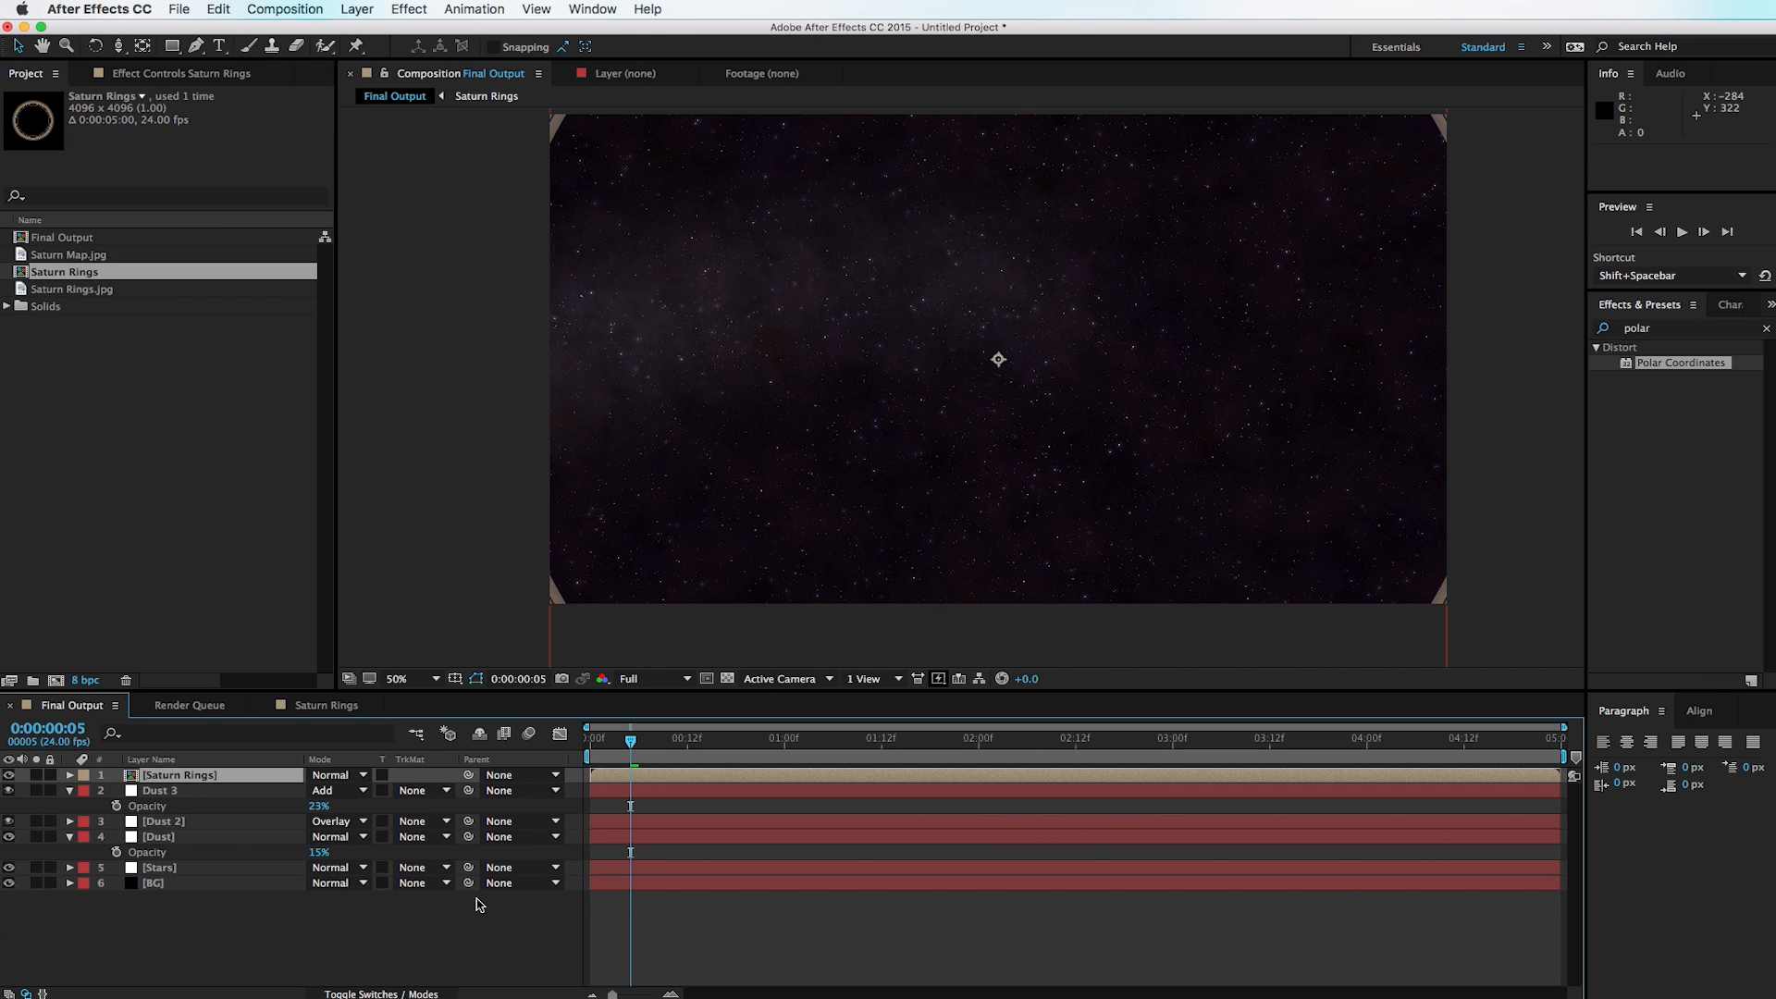
pyautogui.click(379, 993)
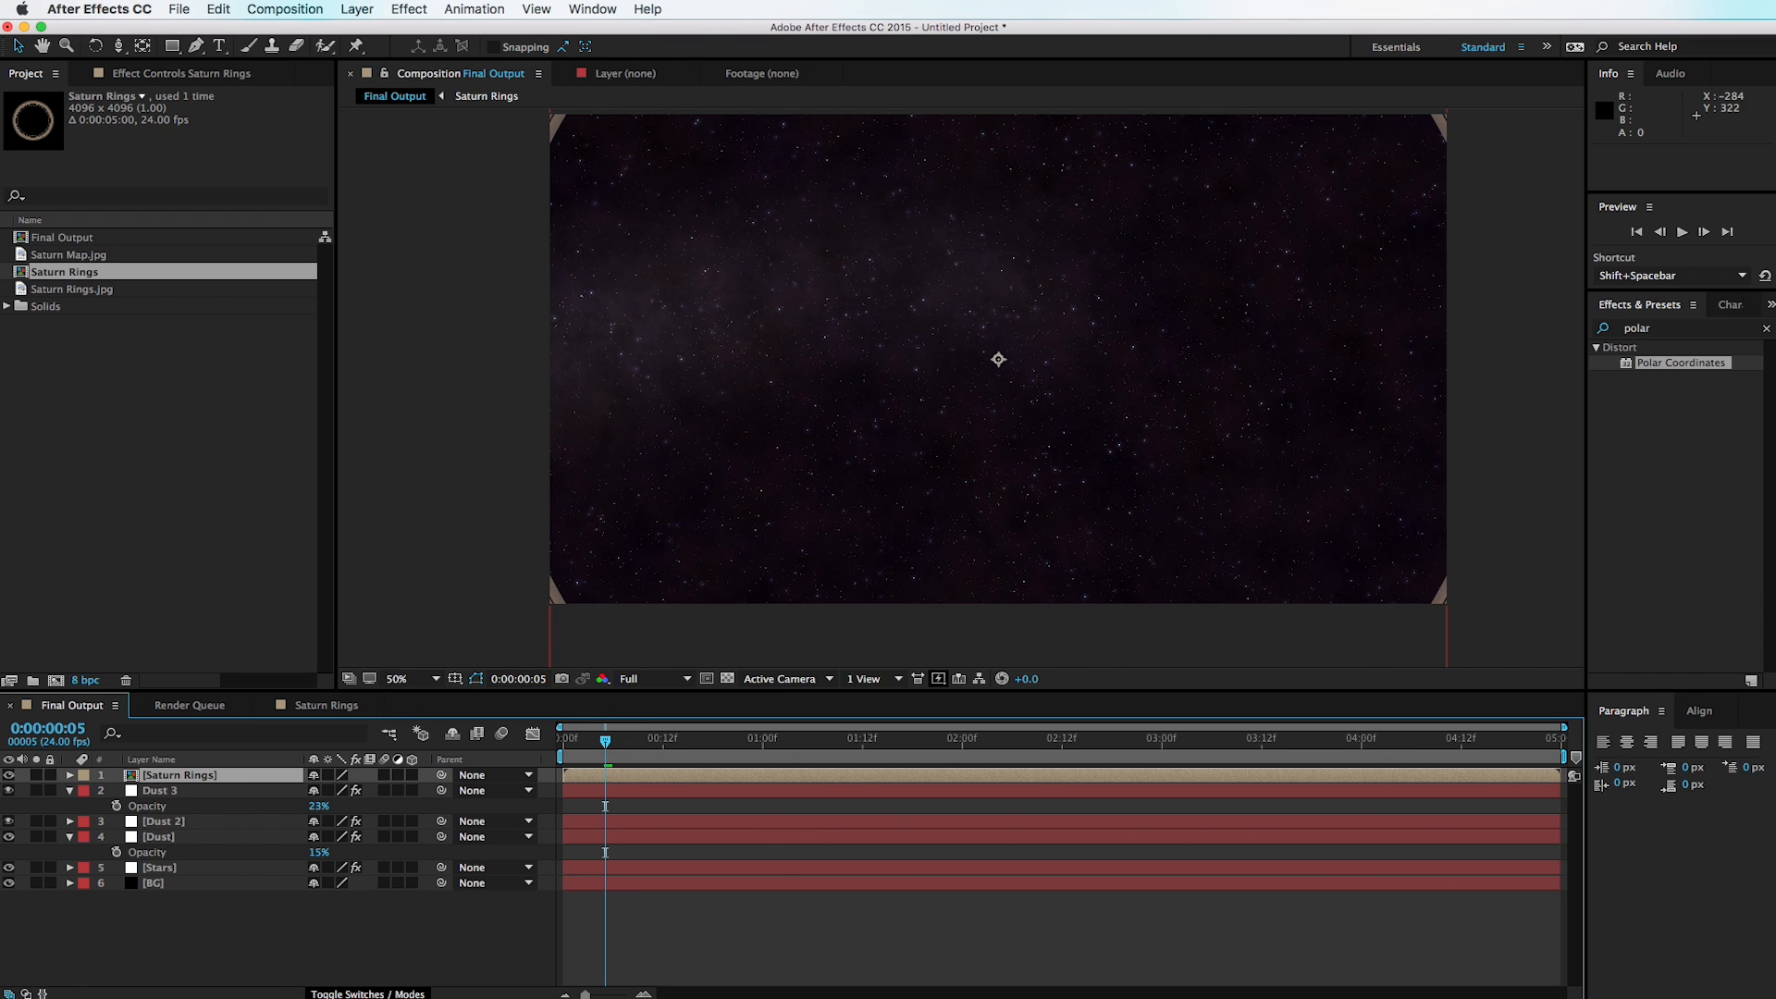
pyautogui.click(411, 775)
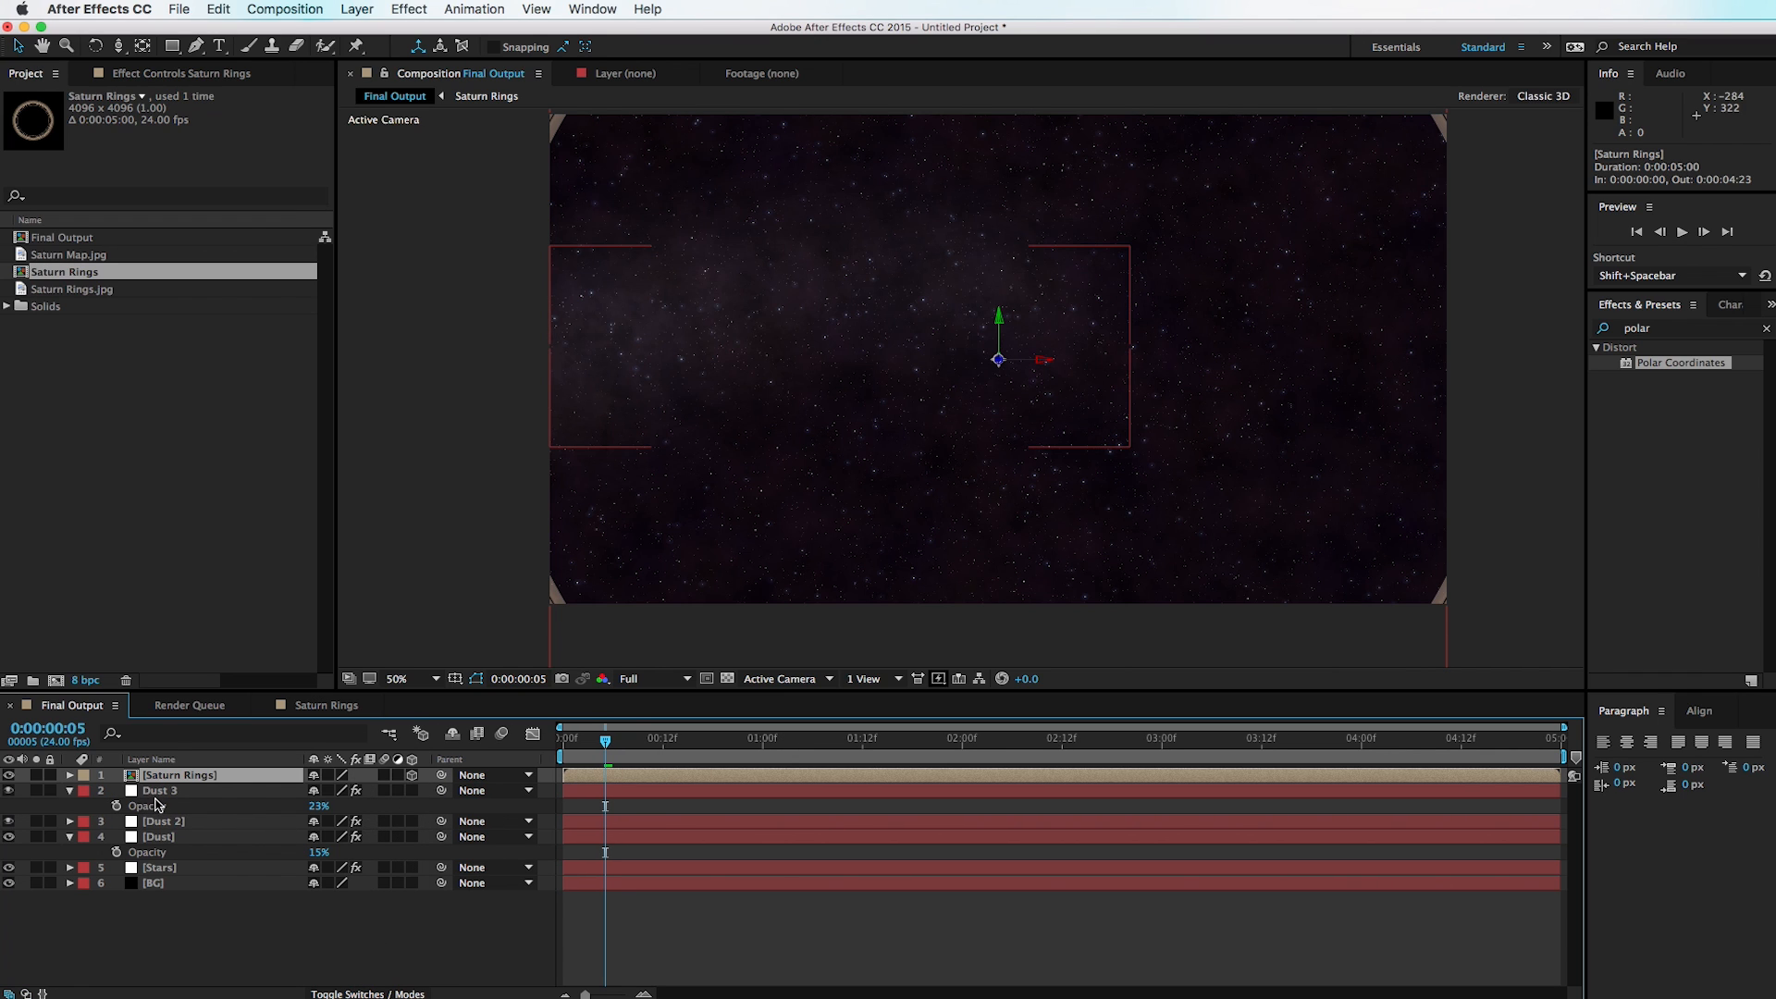
# Step: Tilt the Saturn Rings layer to an X Rotation of -82° and move it to position 1422, 522, -2.5
pyautogui.press('r')
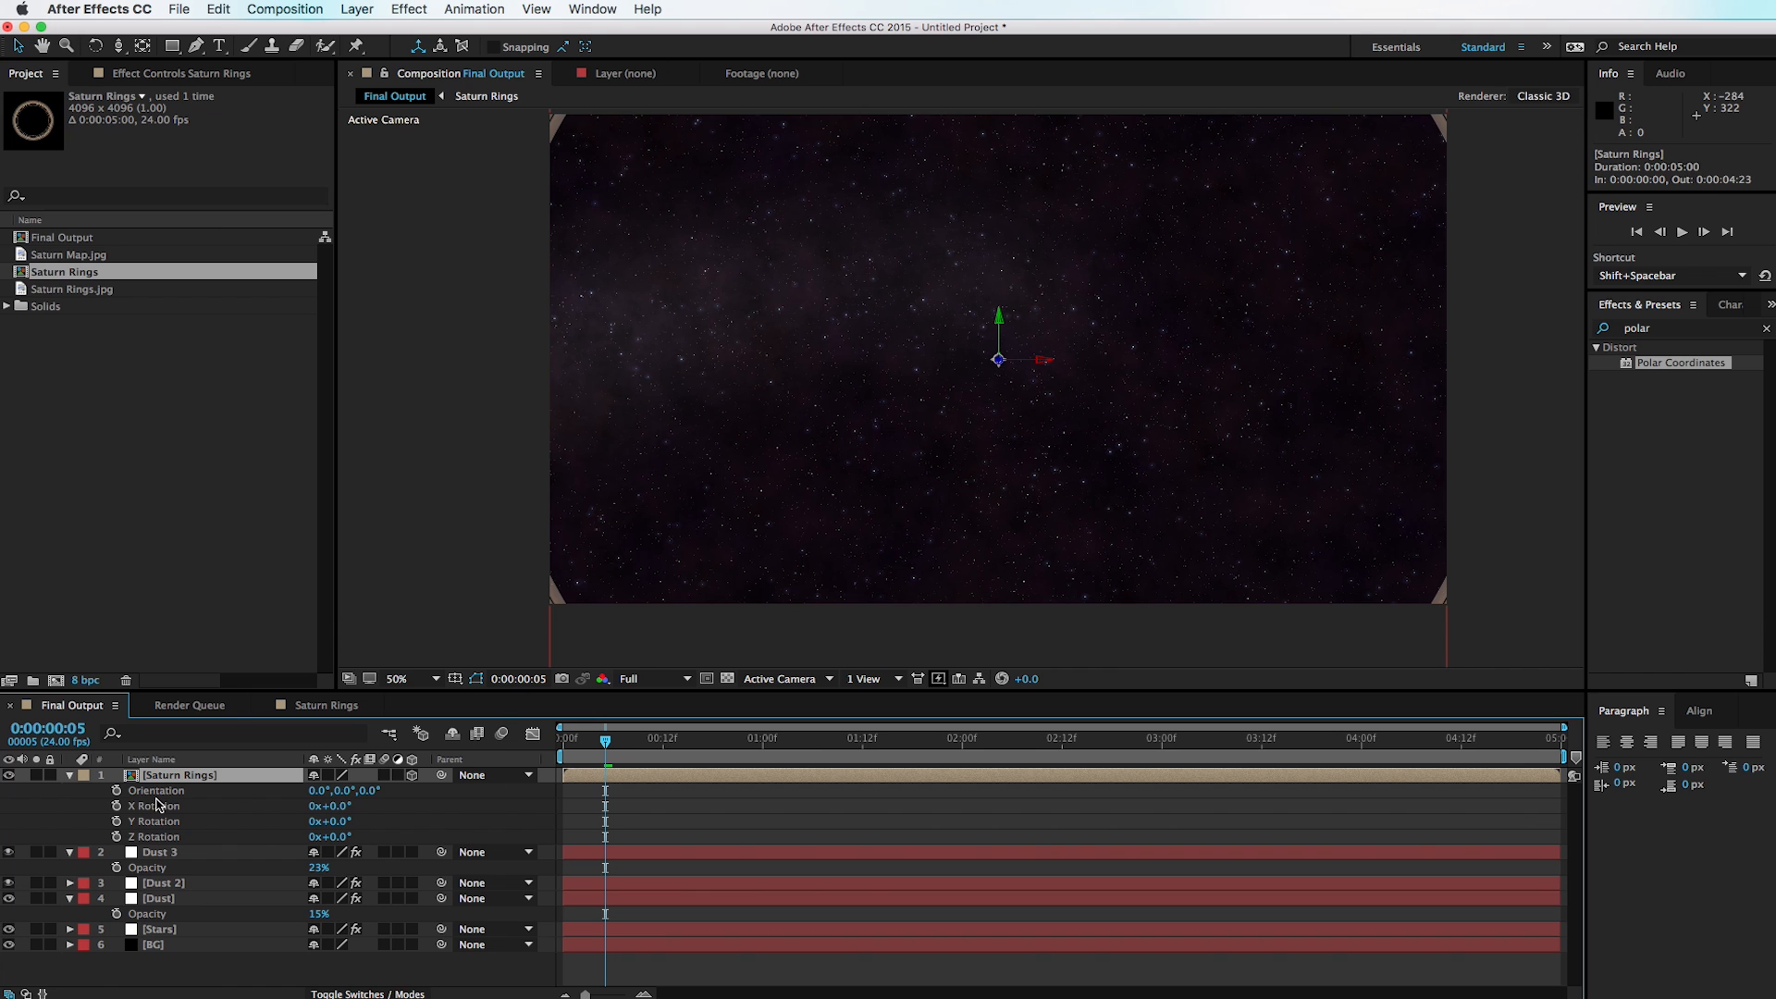
pyautogui.moveTo(334, 810); pyautogui.dragTo(252, 815)
pyautogui.click(335, 819)
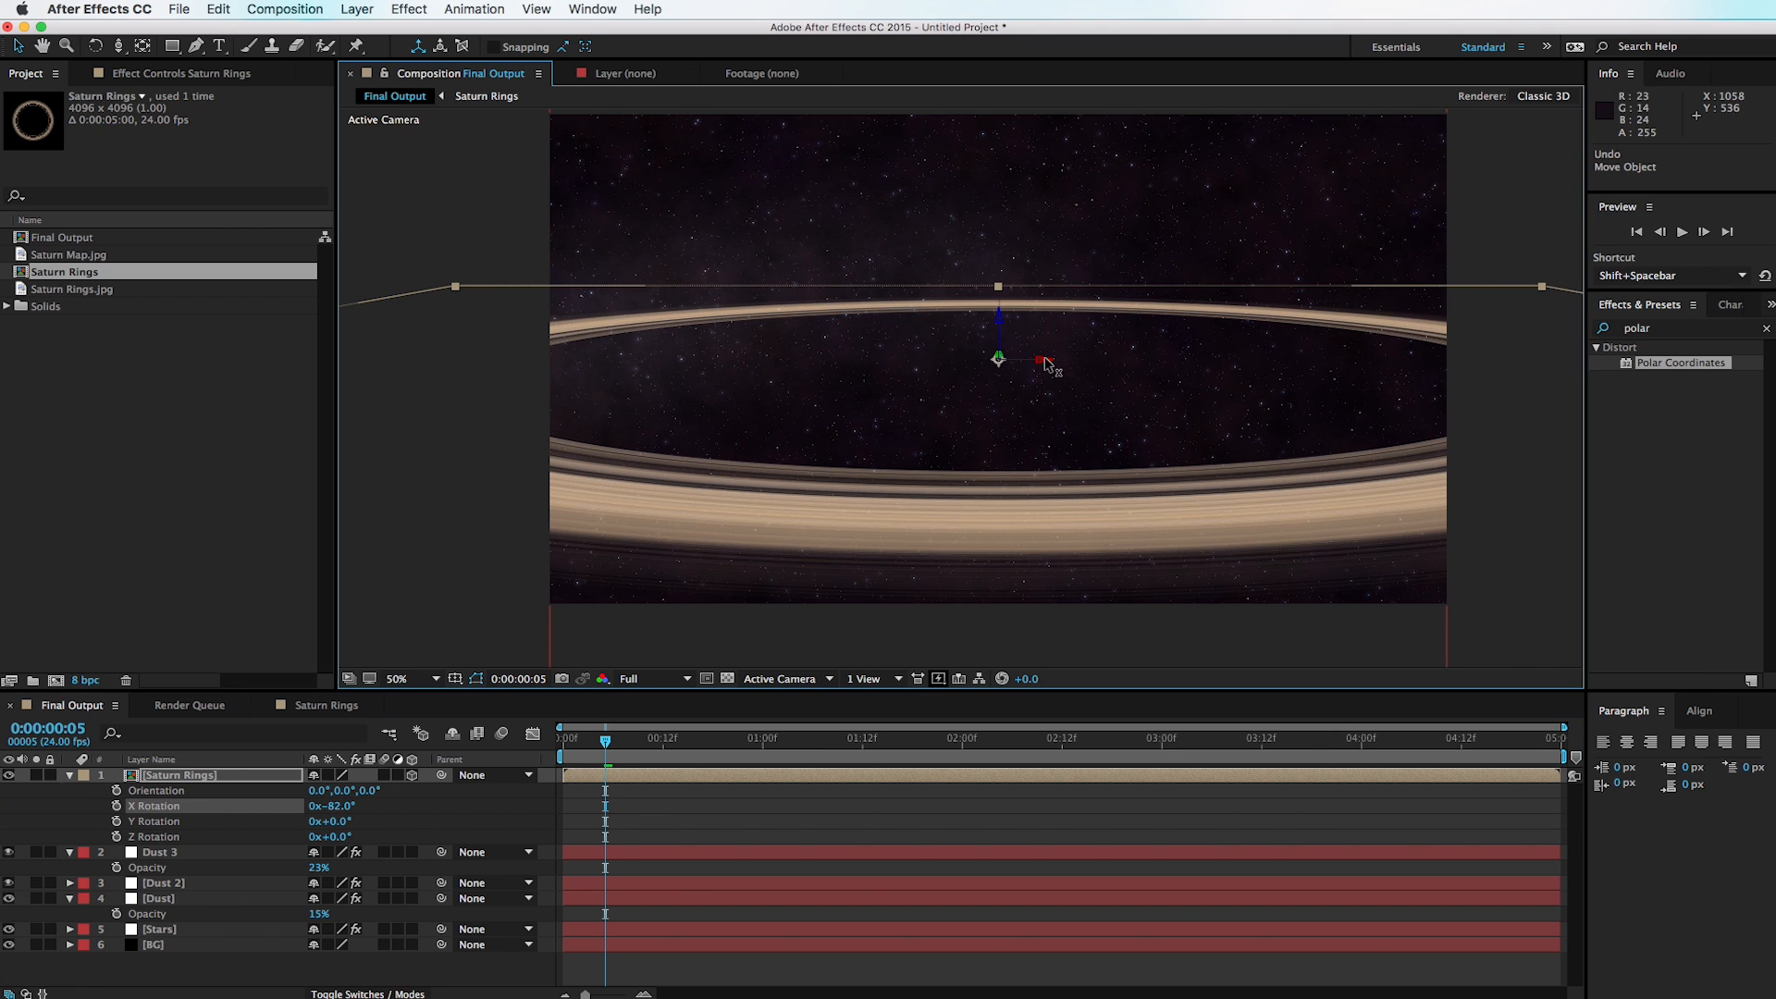
pyautogui.moveTo(1046, 363); pyautogui.dragTo(1197, 364)
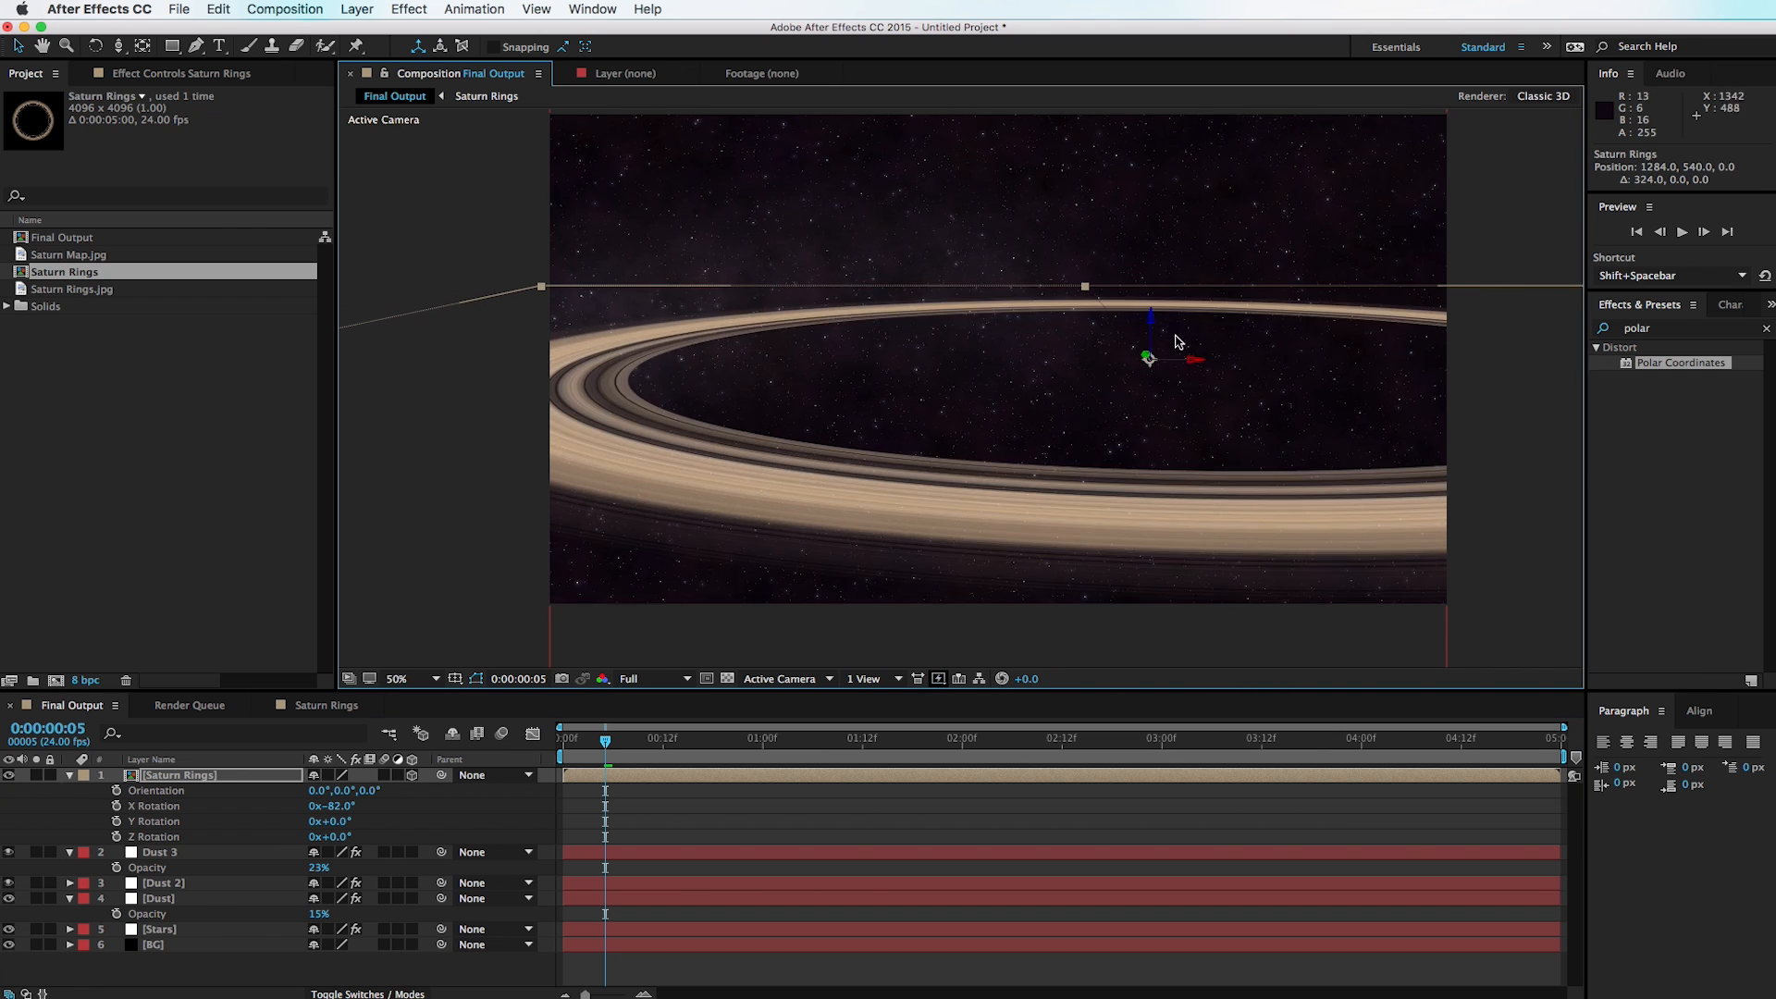
pyautogui.moveTo(1199, 363); pyautogui.dragTo(1252, 363)
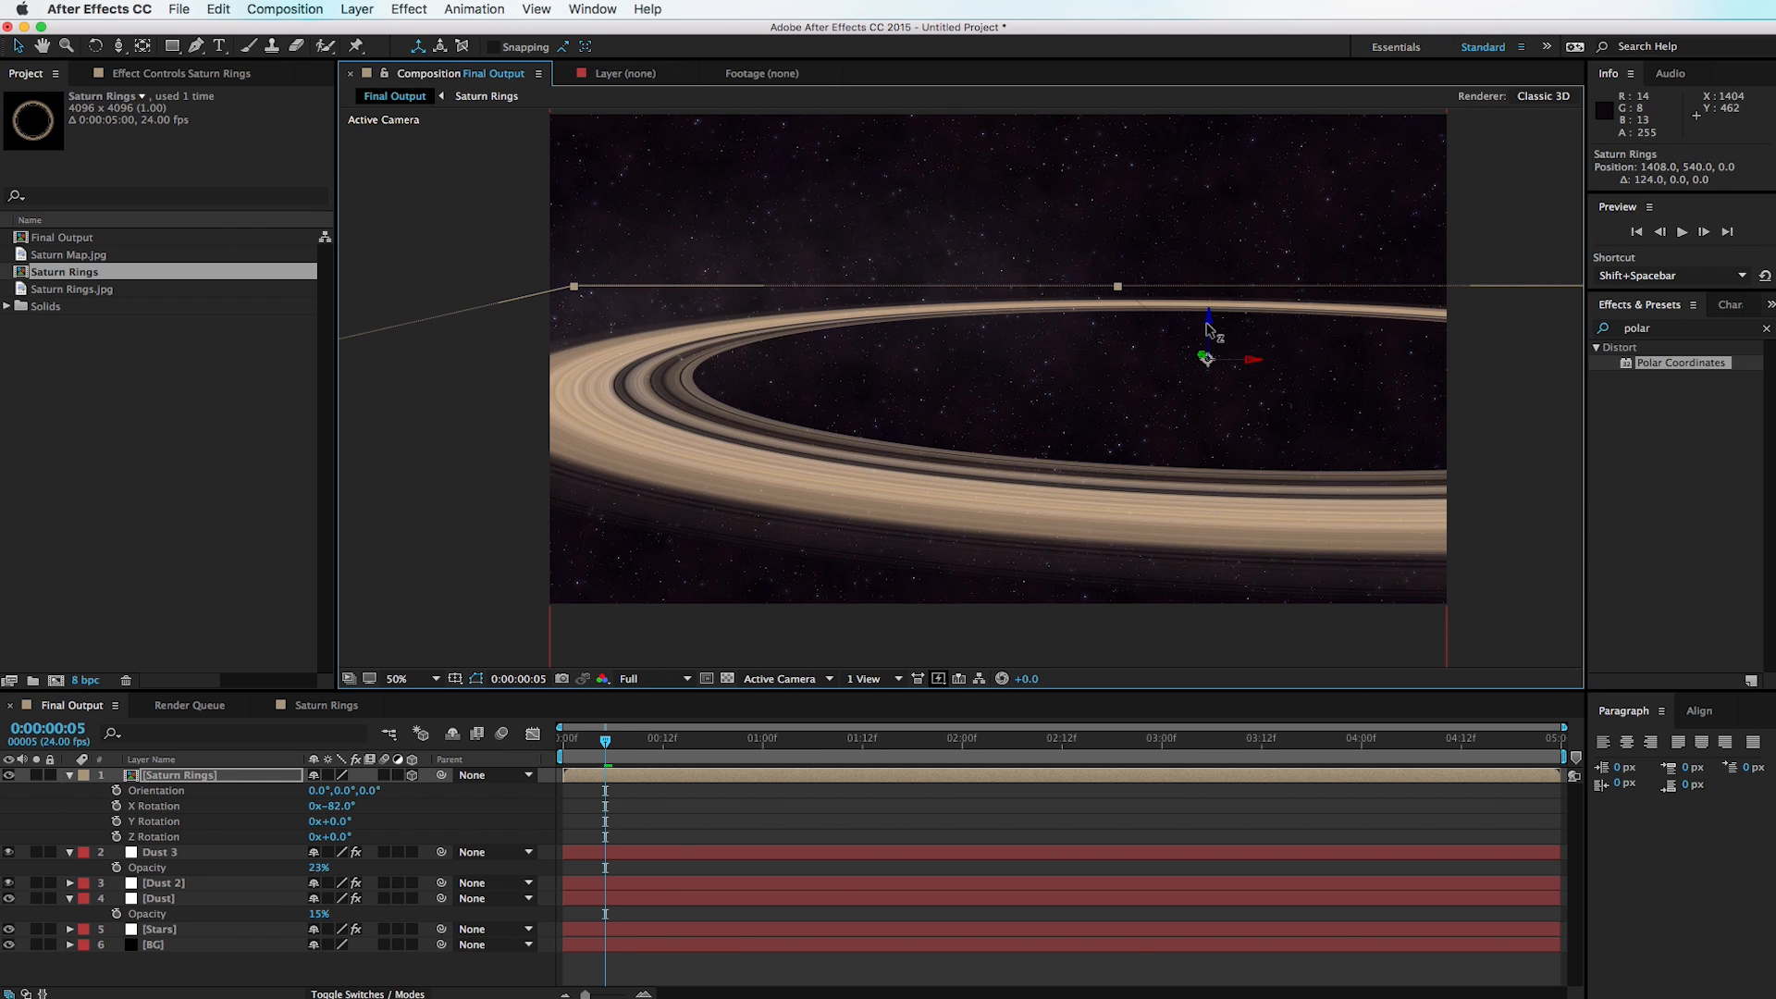
pyautogui.moveTo(1209, 328); pyautogui.dragTo(1265, 359)
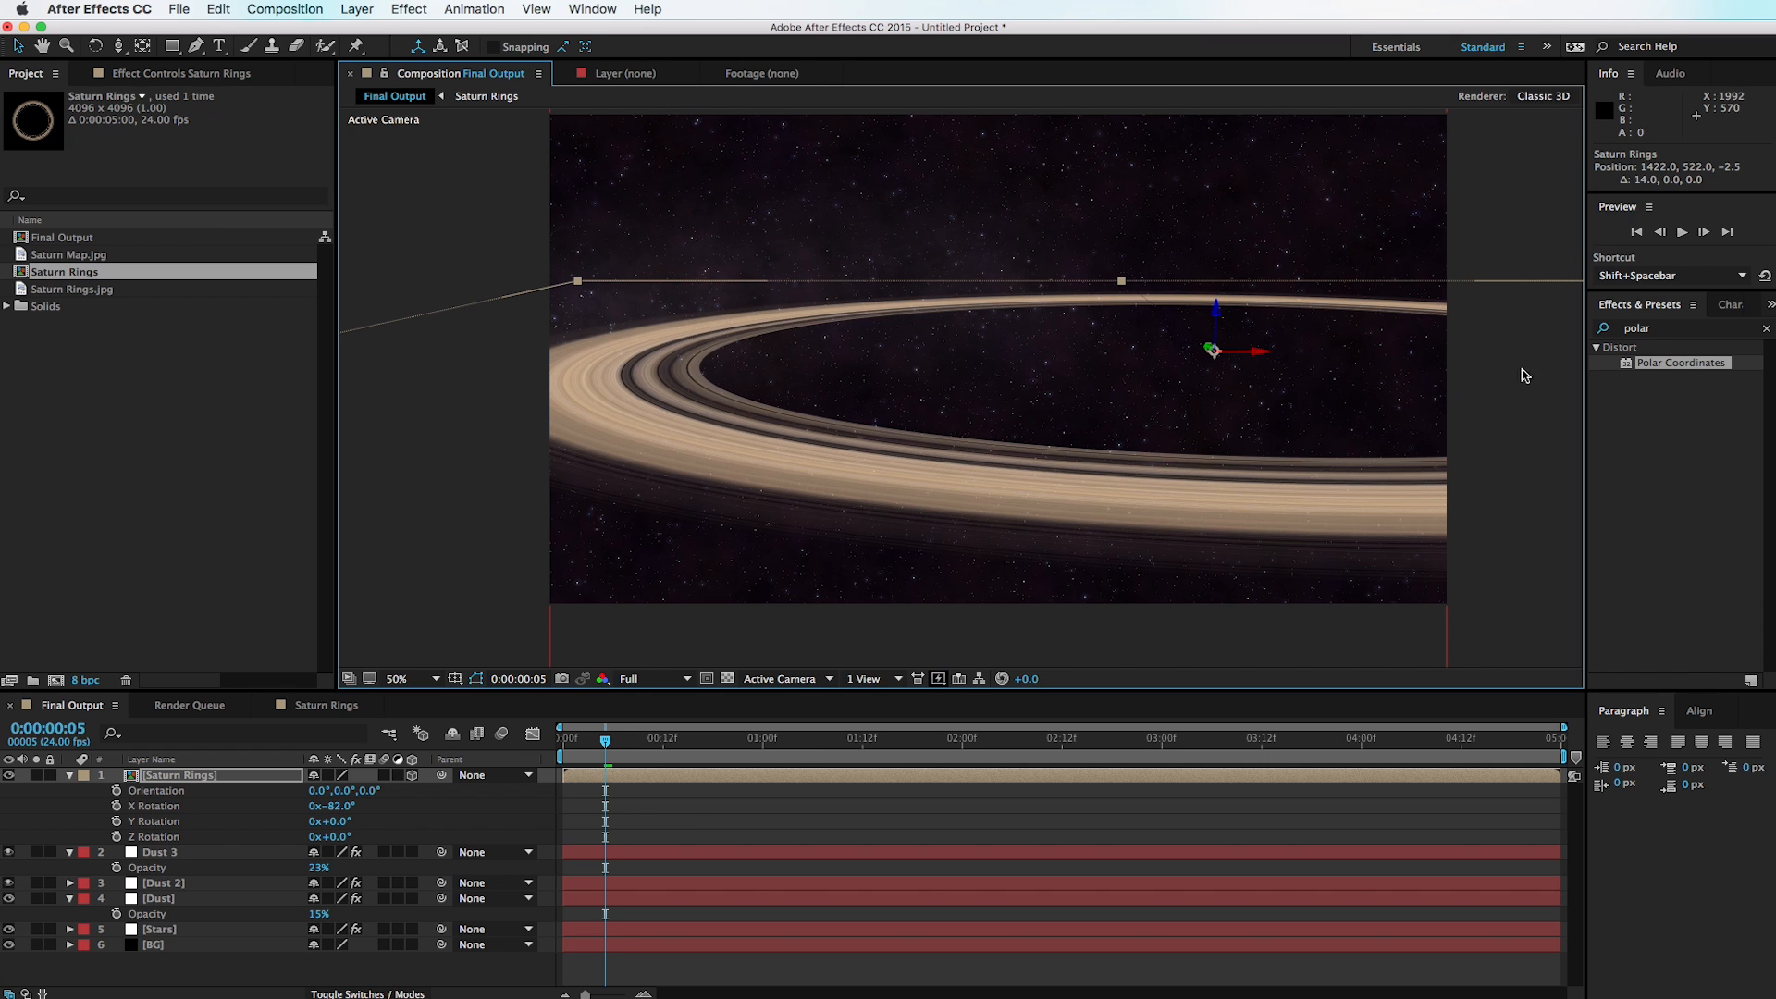
# Step: Apply the Curves effect to the Saturn Rings layer and raise the highlights of the RGB curve slightly, adding a midtone anchor point
pyautogui.click(1657, 333)
pyautogui.write('curve')
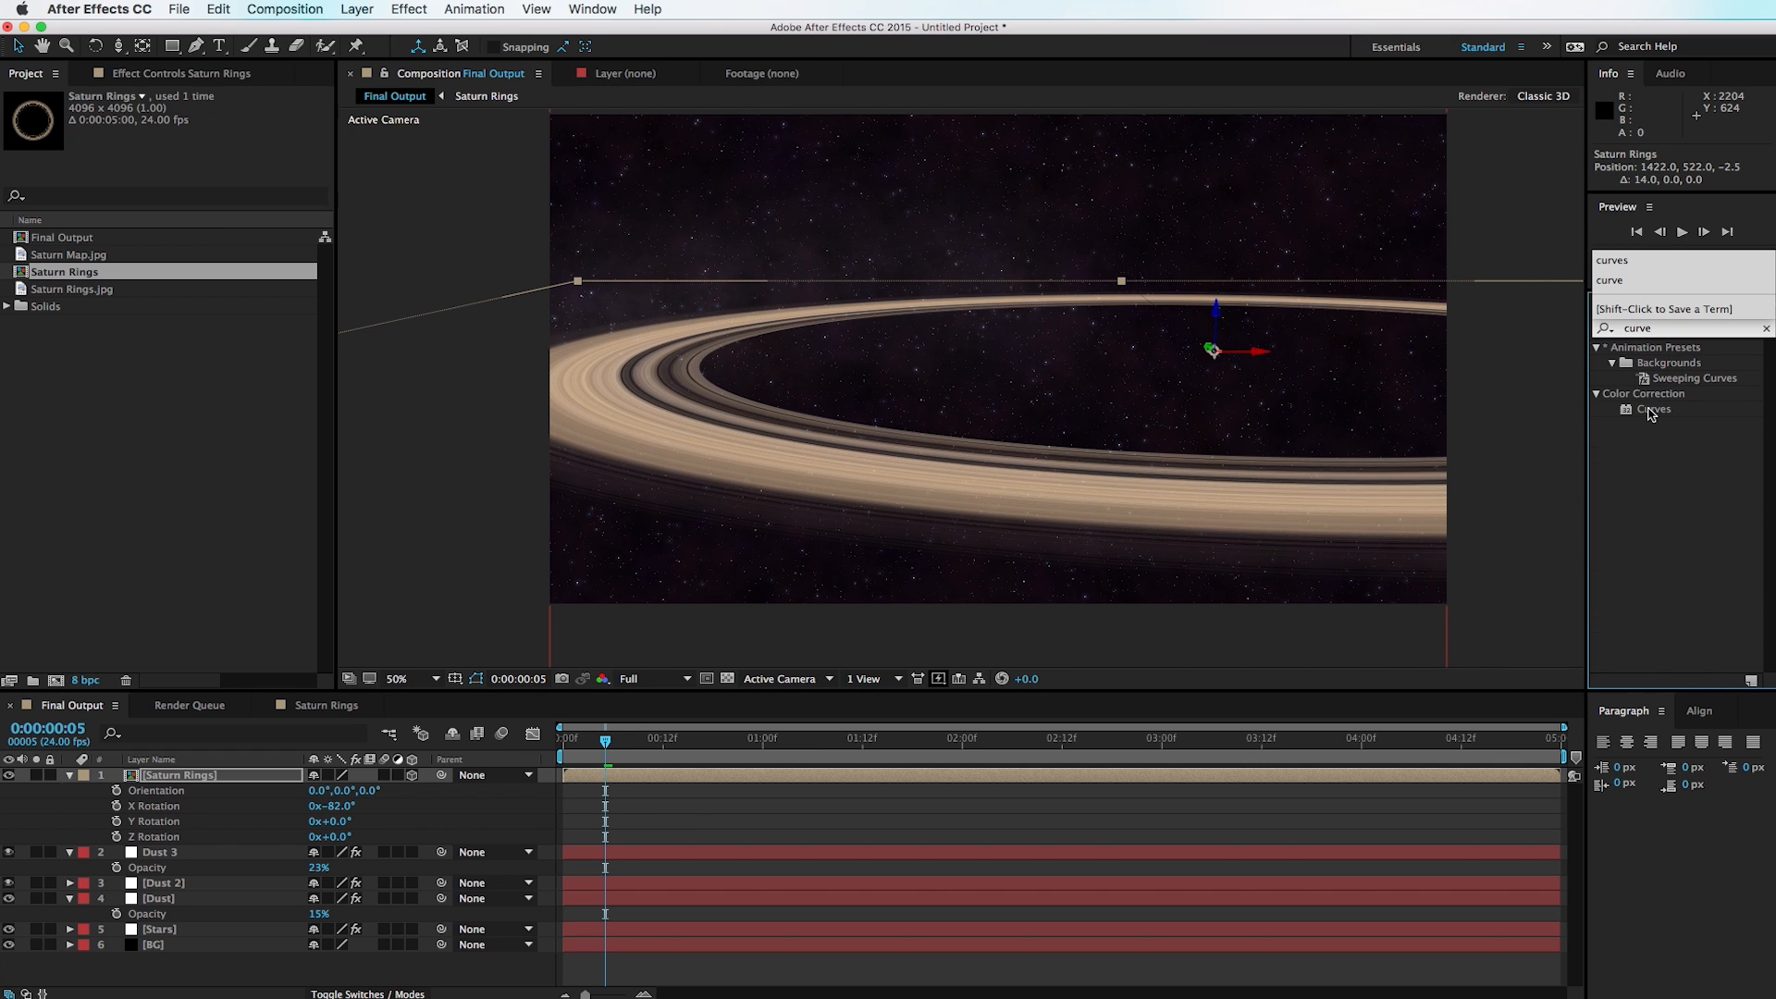
pyautogui.moveTo(1651, 409); pyautogui.dragTo(1242, 448)
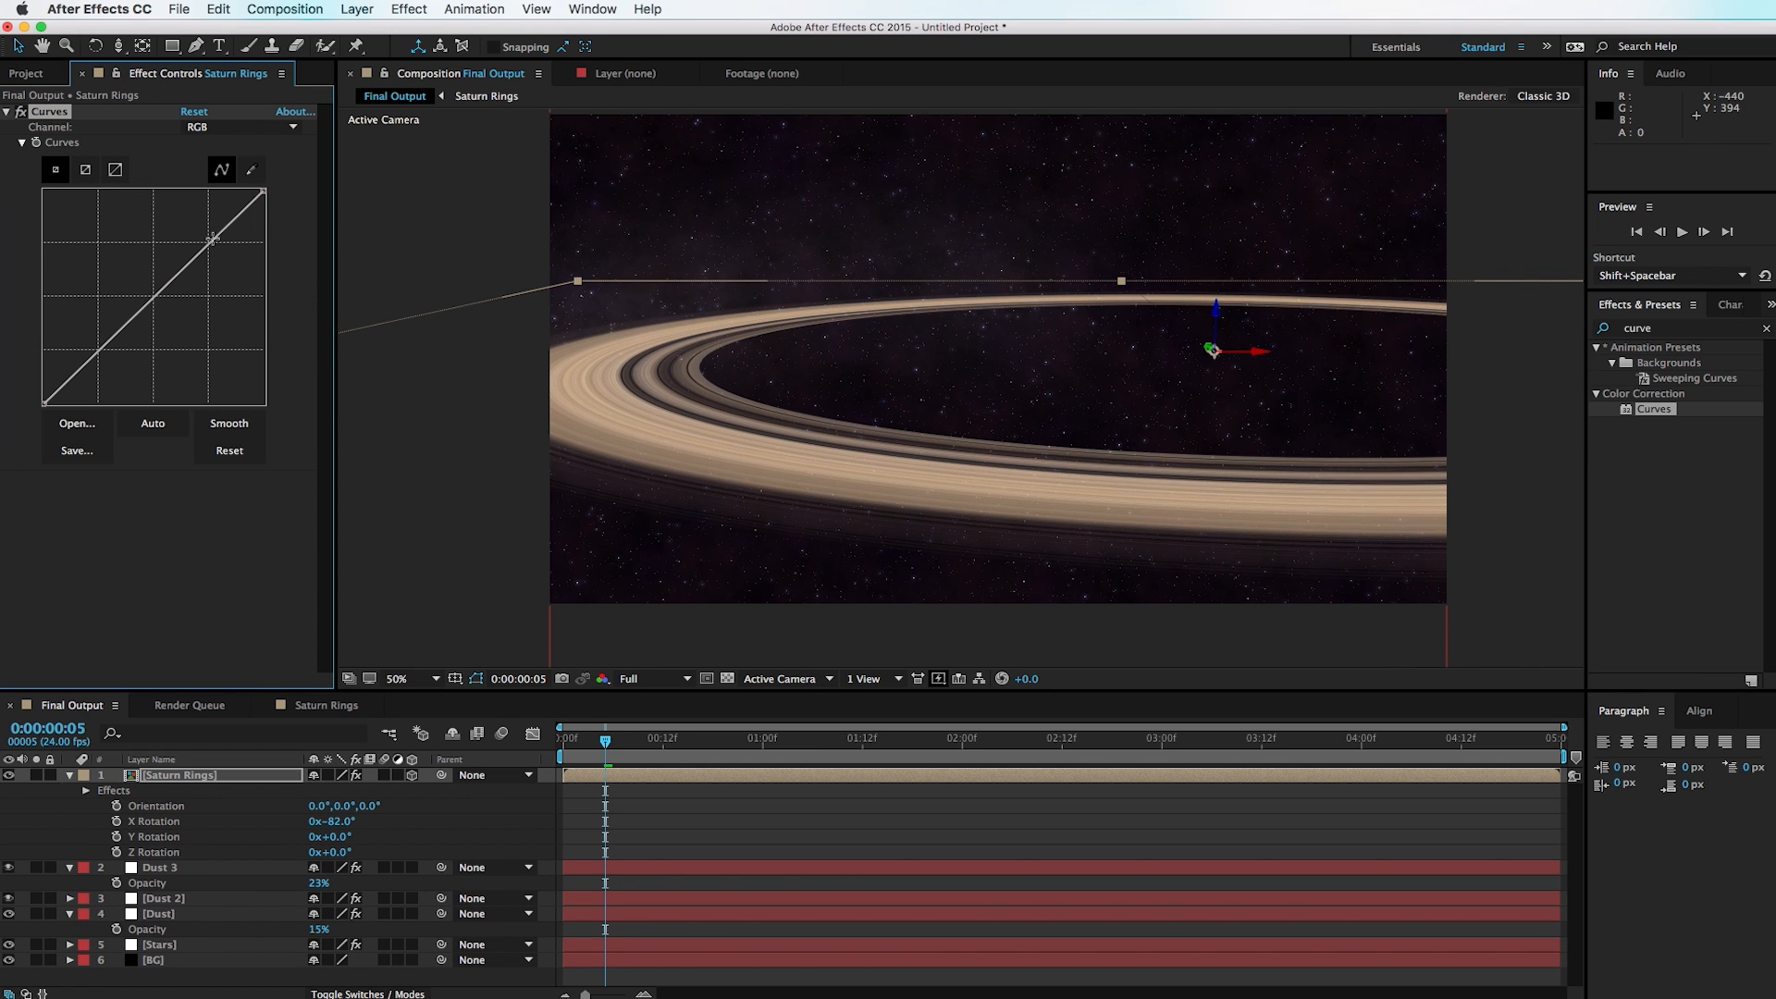
pyautogui.moveTo(210, 239); pyautogui.dragTo(169, 277)
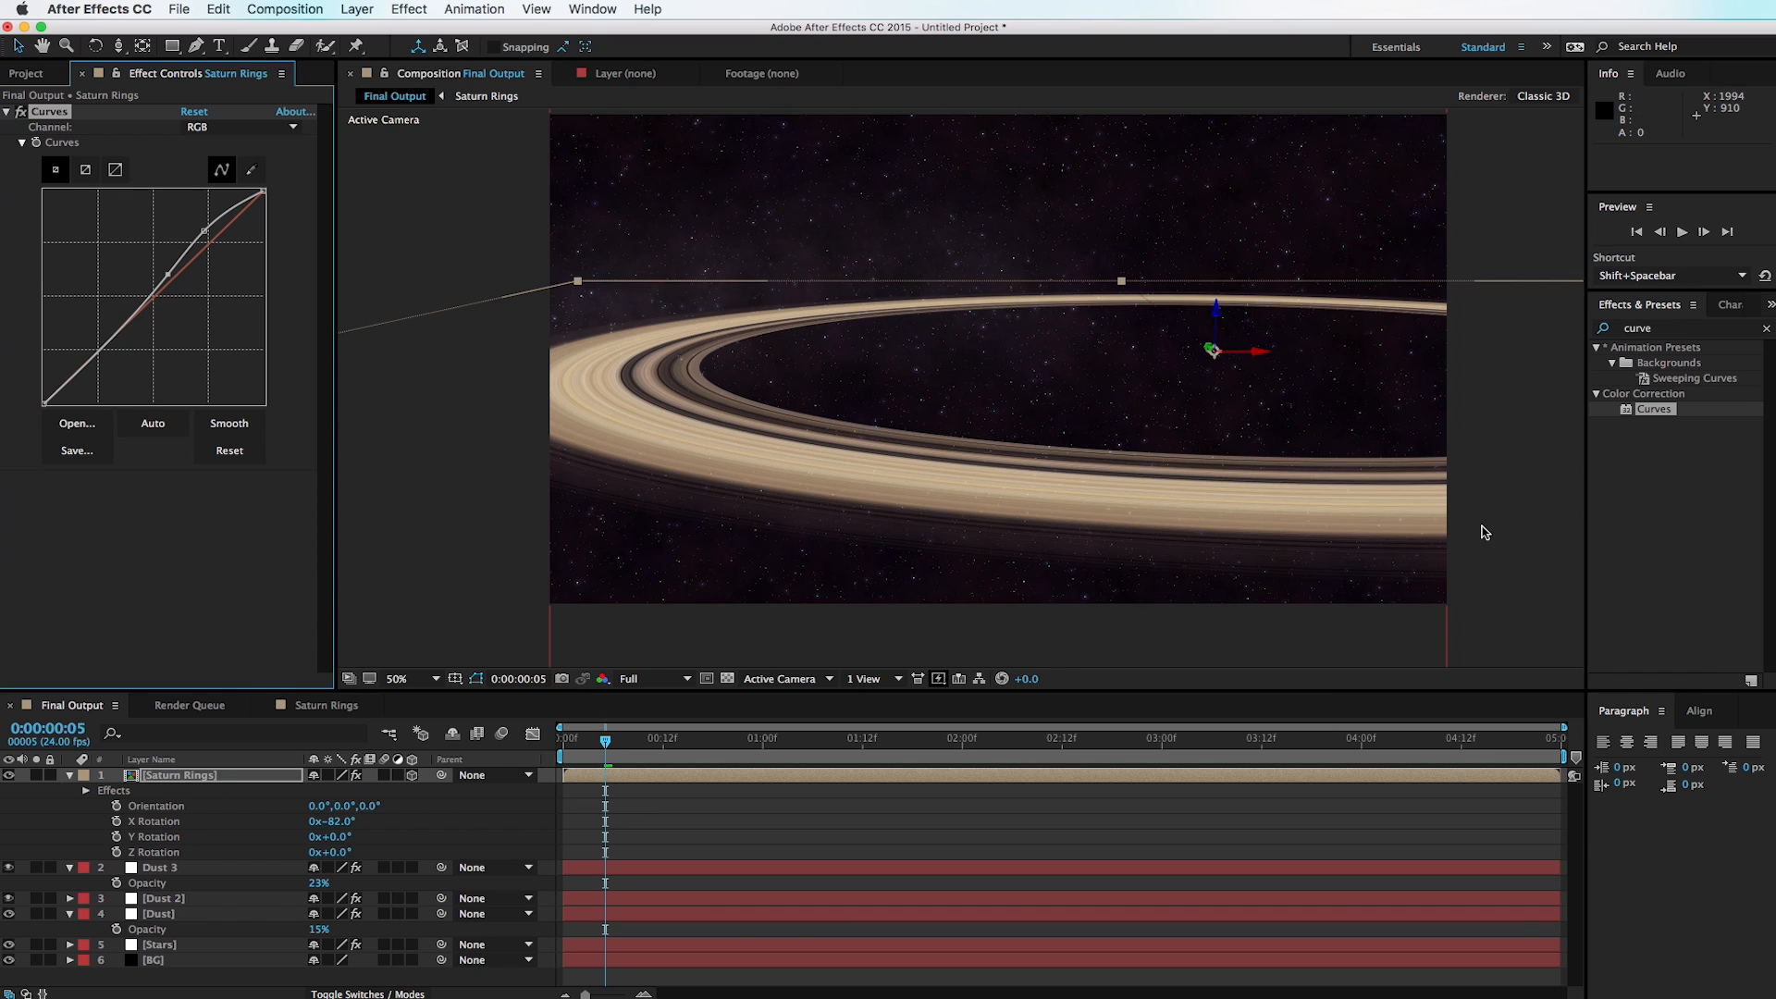
# Step: Apply the Hue/Saturation effect to the Saturn Rings layer and set Master Lightness to -70
pyautogui.moveTo(1672, 329); pyautogui.dragTo(1526, 325)
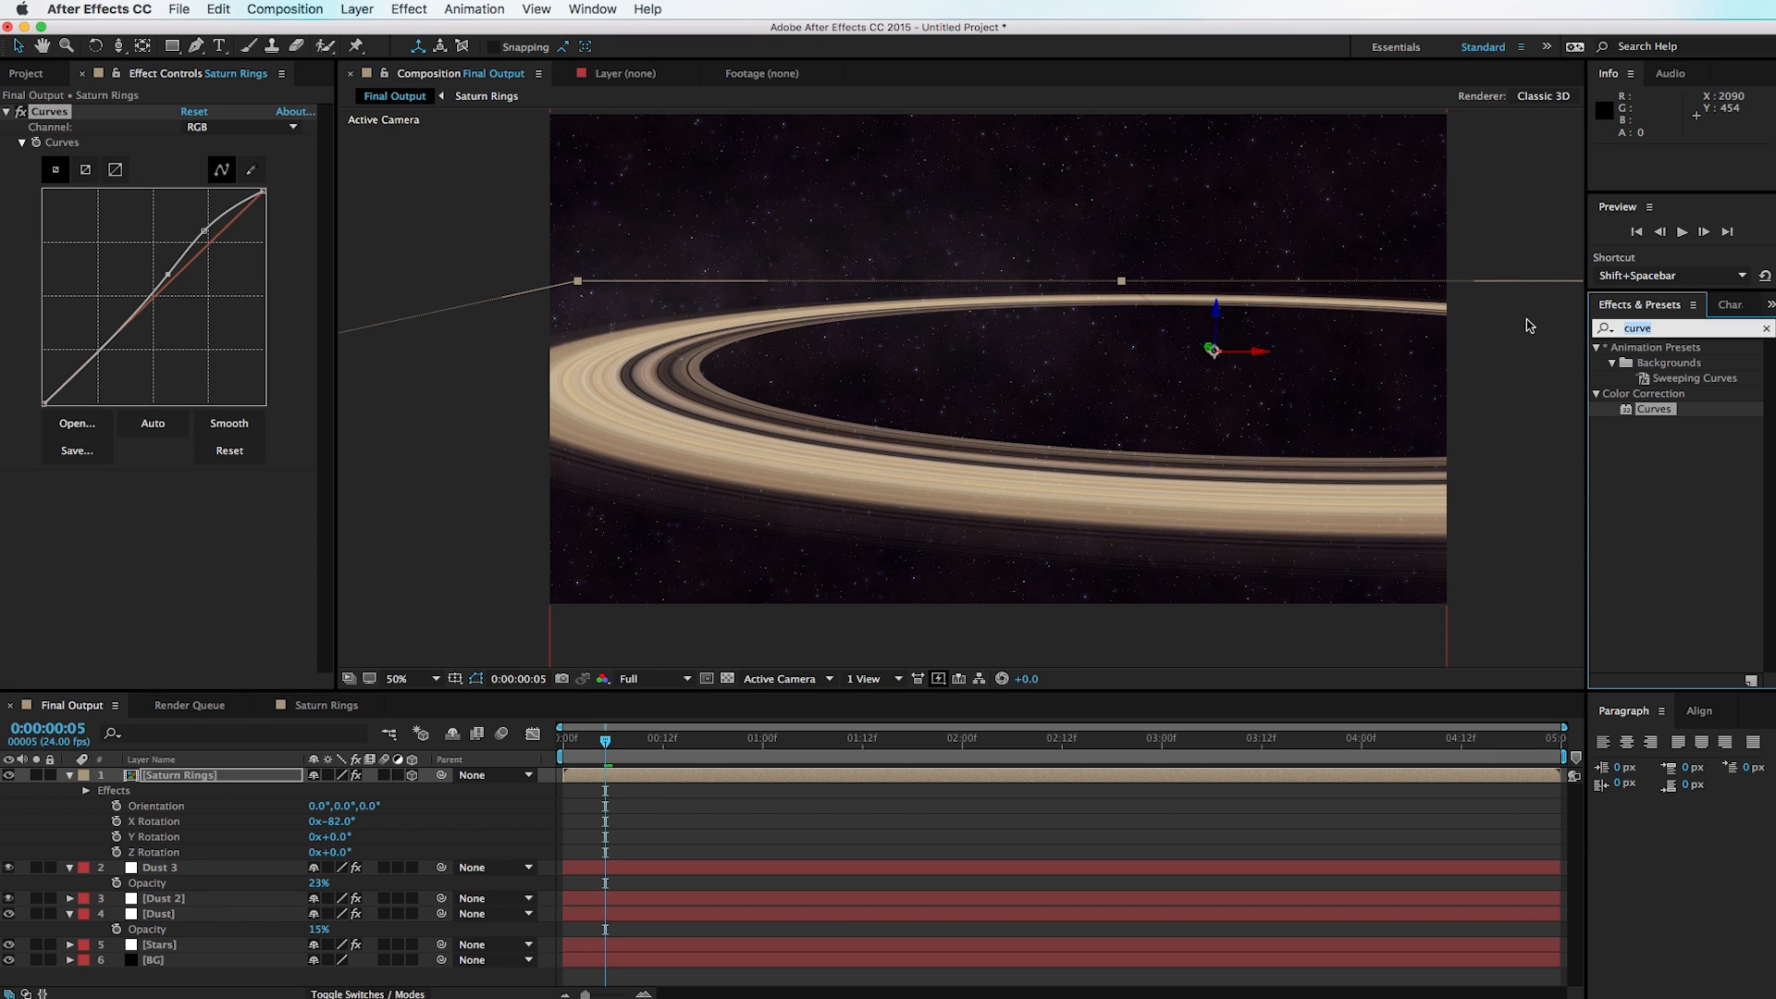
pyautogui.write('hue')
pyautogui.moveTo(1682, 422); pyautogui.dragTo(192, 549)
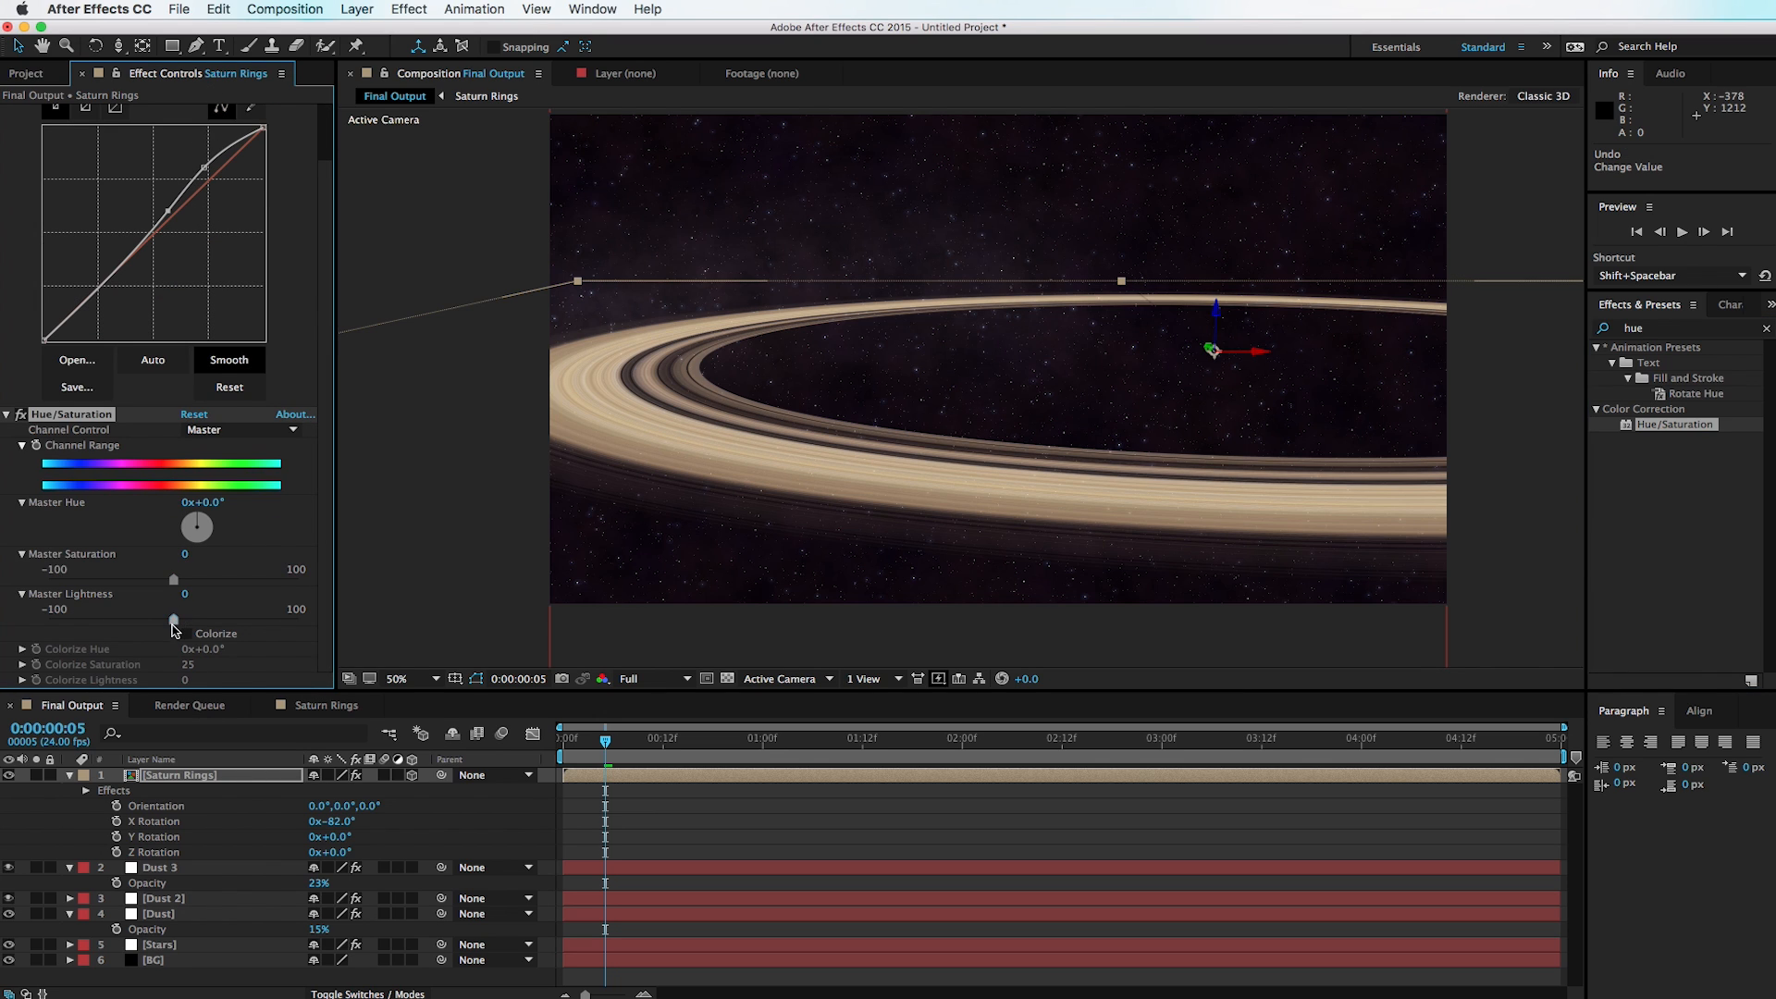
pyautogui.moveTo(172, 622); pyautogui.dragTo(89, 636)
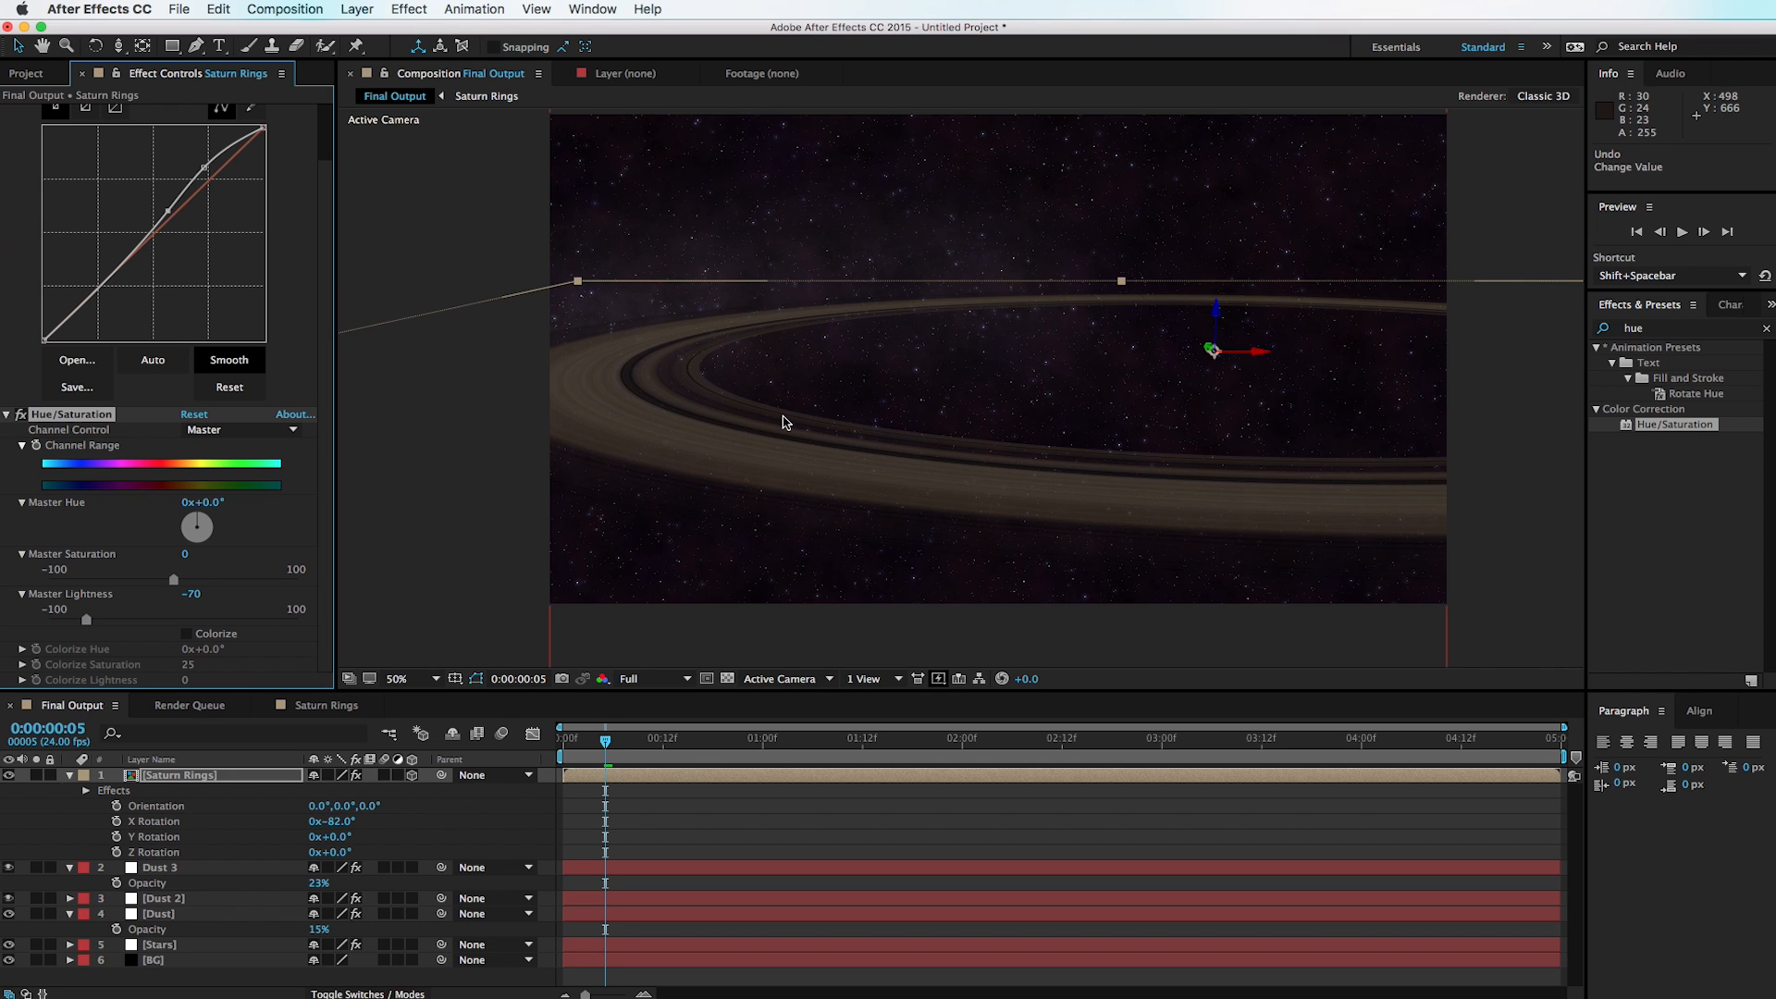
# Step: Examine the darkened rings up close and at full frame against the starfield
pyautogui.scroll(3, 1030, 543)
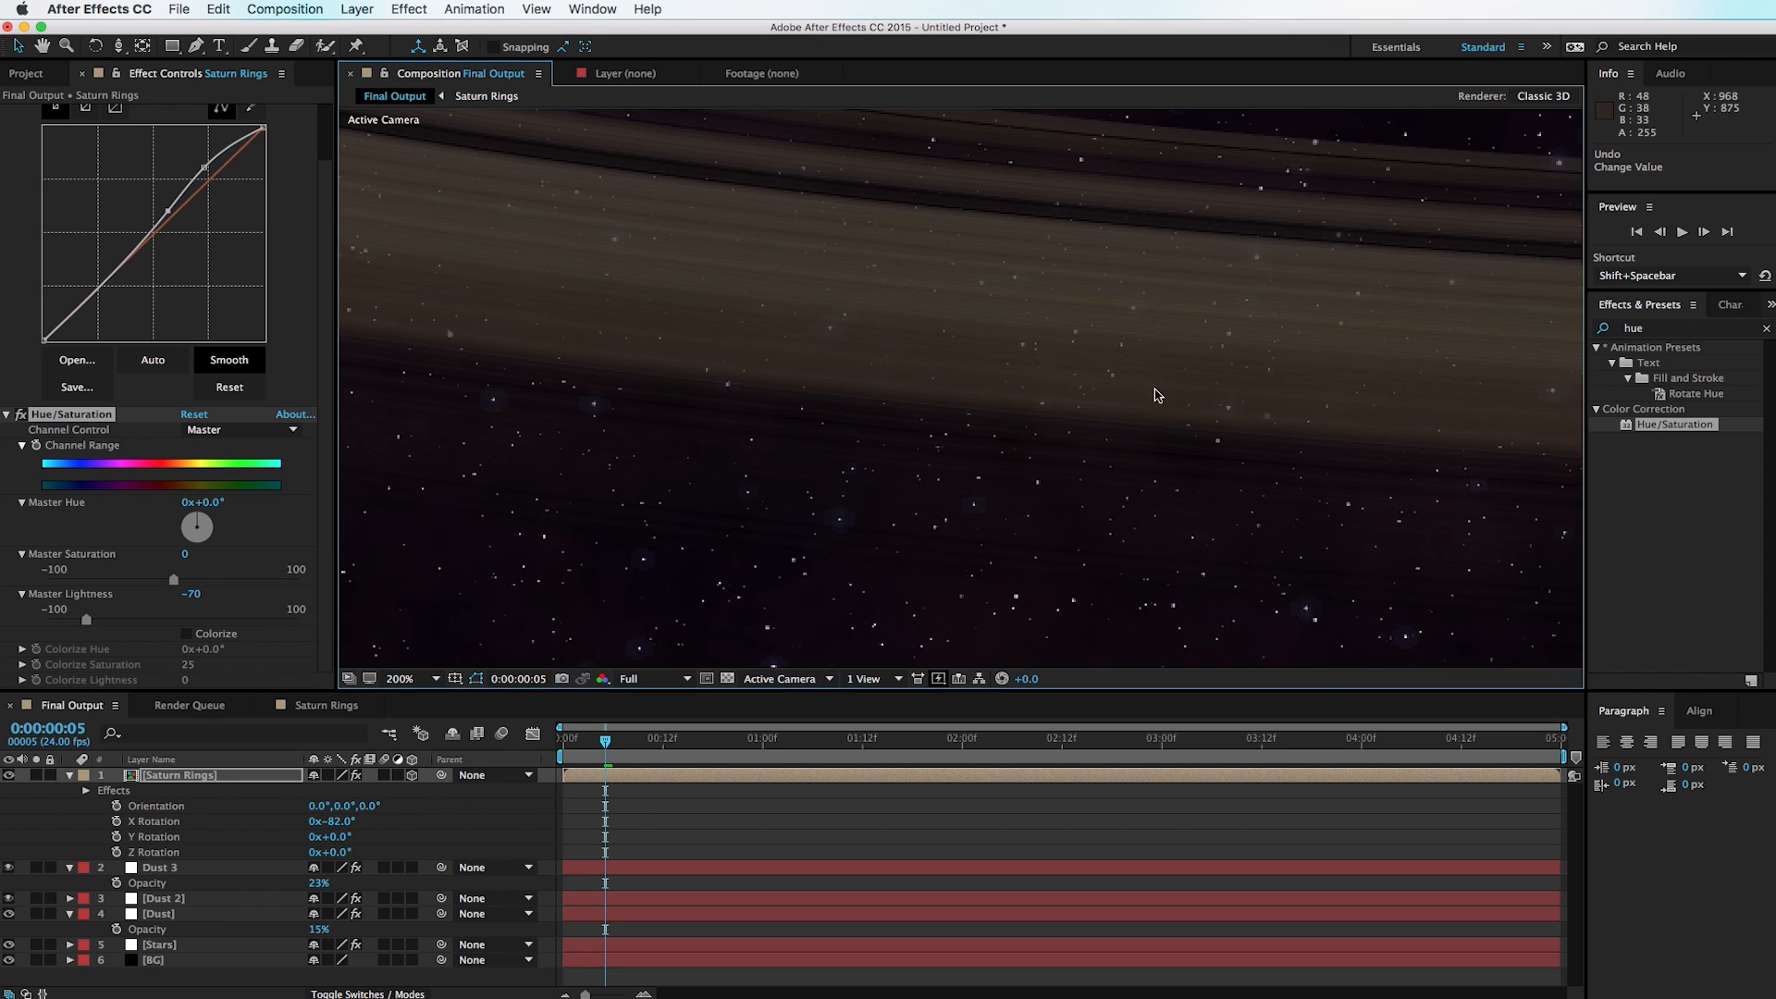
pyautogui.press('h')
pyautogui.moveTo(1153, 317); pyautogui.dragTo(1177, 392)
pyautogui.press('v')
pyautogui.scroll(-1, 1177, 392)
pyautogui.scroll(-4, 1175, 388)
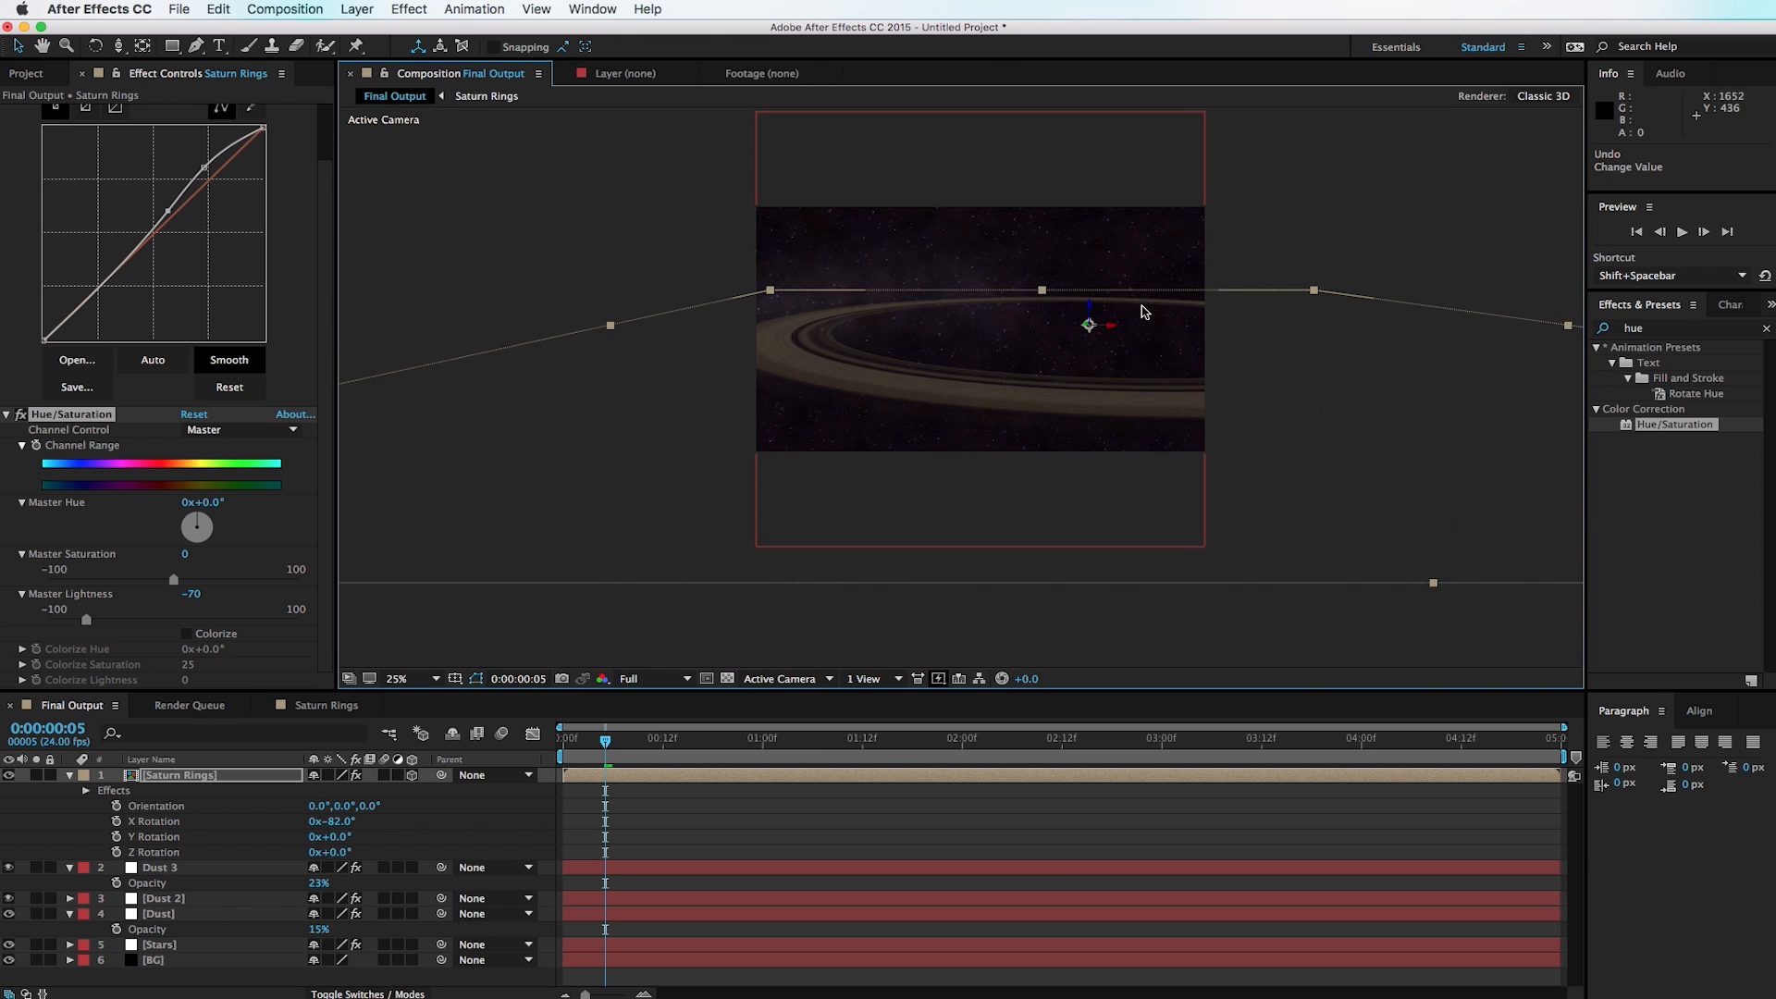
pyautogui.press('h')
pyautogui.scroll(2, 1044, 368)
pyautogui.moveTo(1044, 367); pyautogui.dragTo(1032, 401)
pyautogui.press('v')
# Step: Apply Gradient Ramp to the Saturn Rings layer with a dark brown End Color of 493C28 and Blend With Original at 63%
pyautogui.click(1656, 328)
pyautogui.write('ramp')
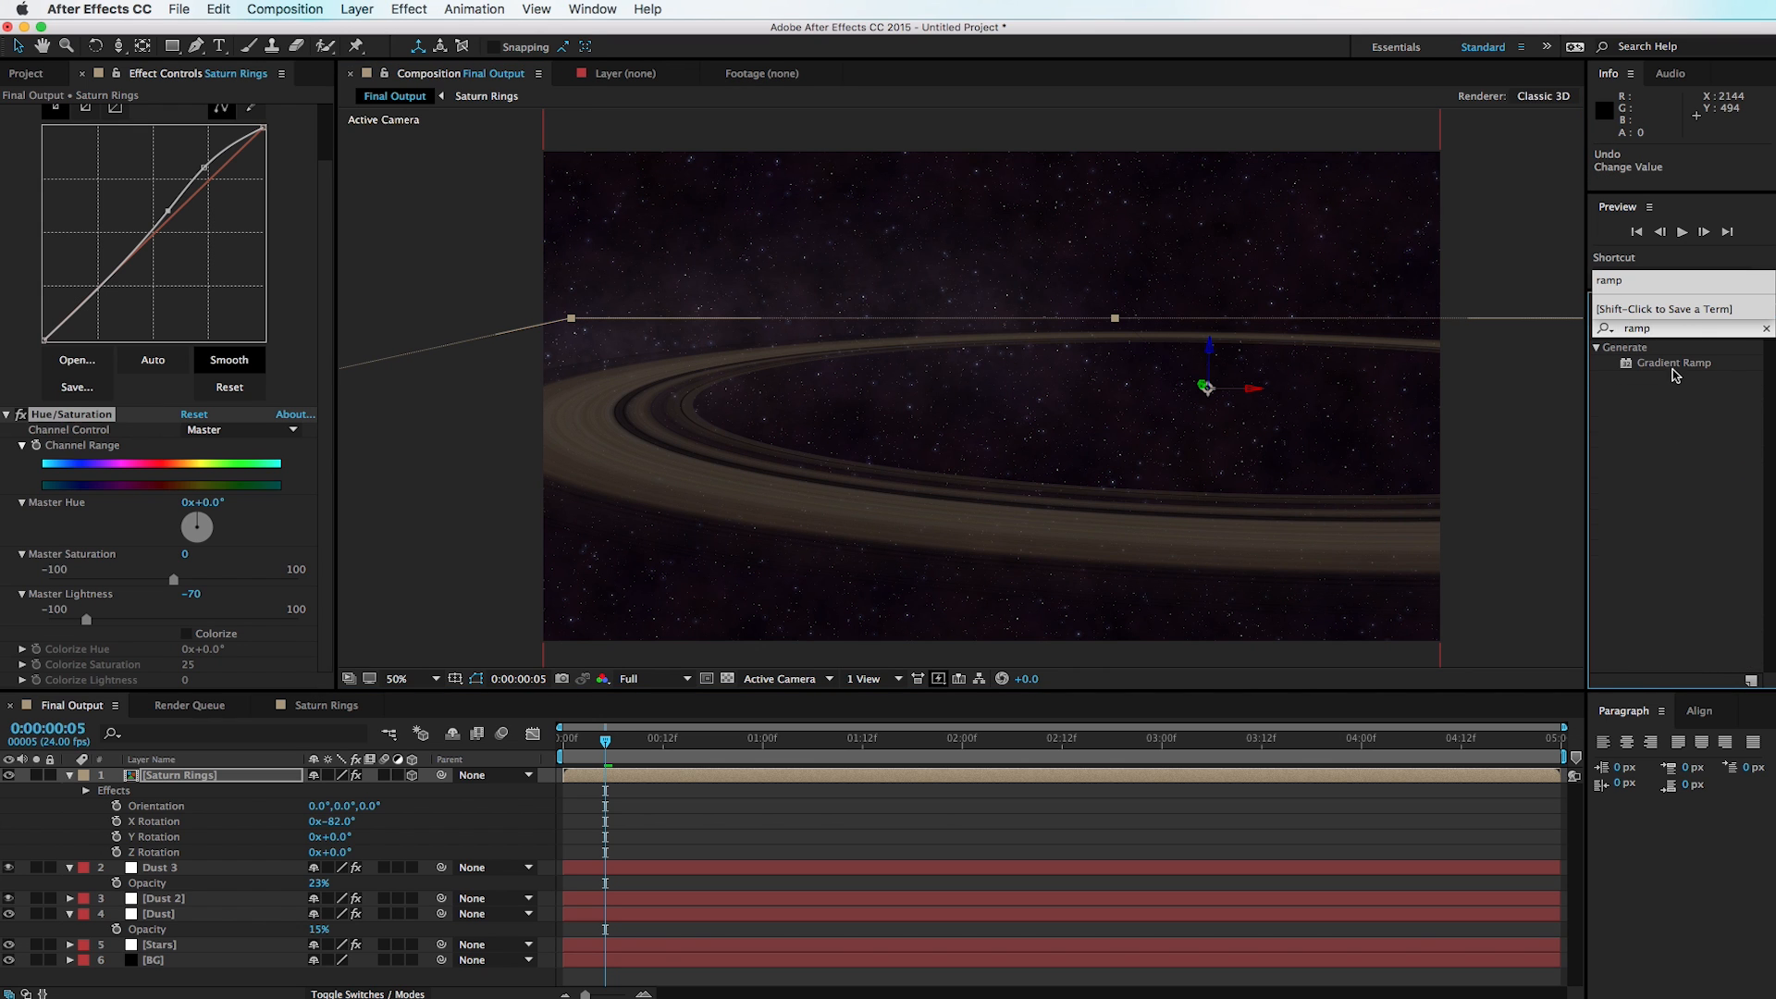
pyautogui.moveTo(1674, 366); pyautogui.dragTo(1183, 541)
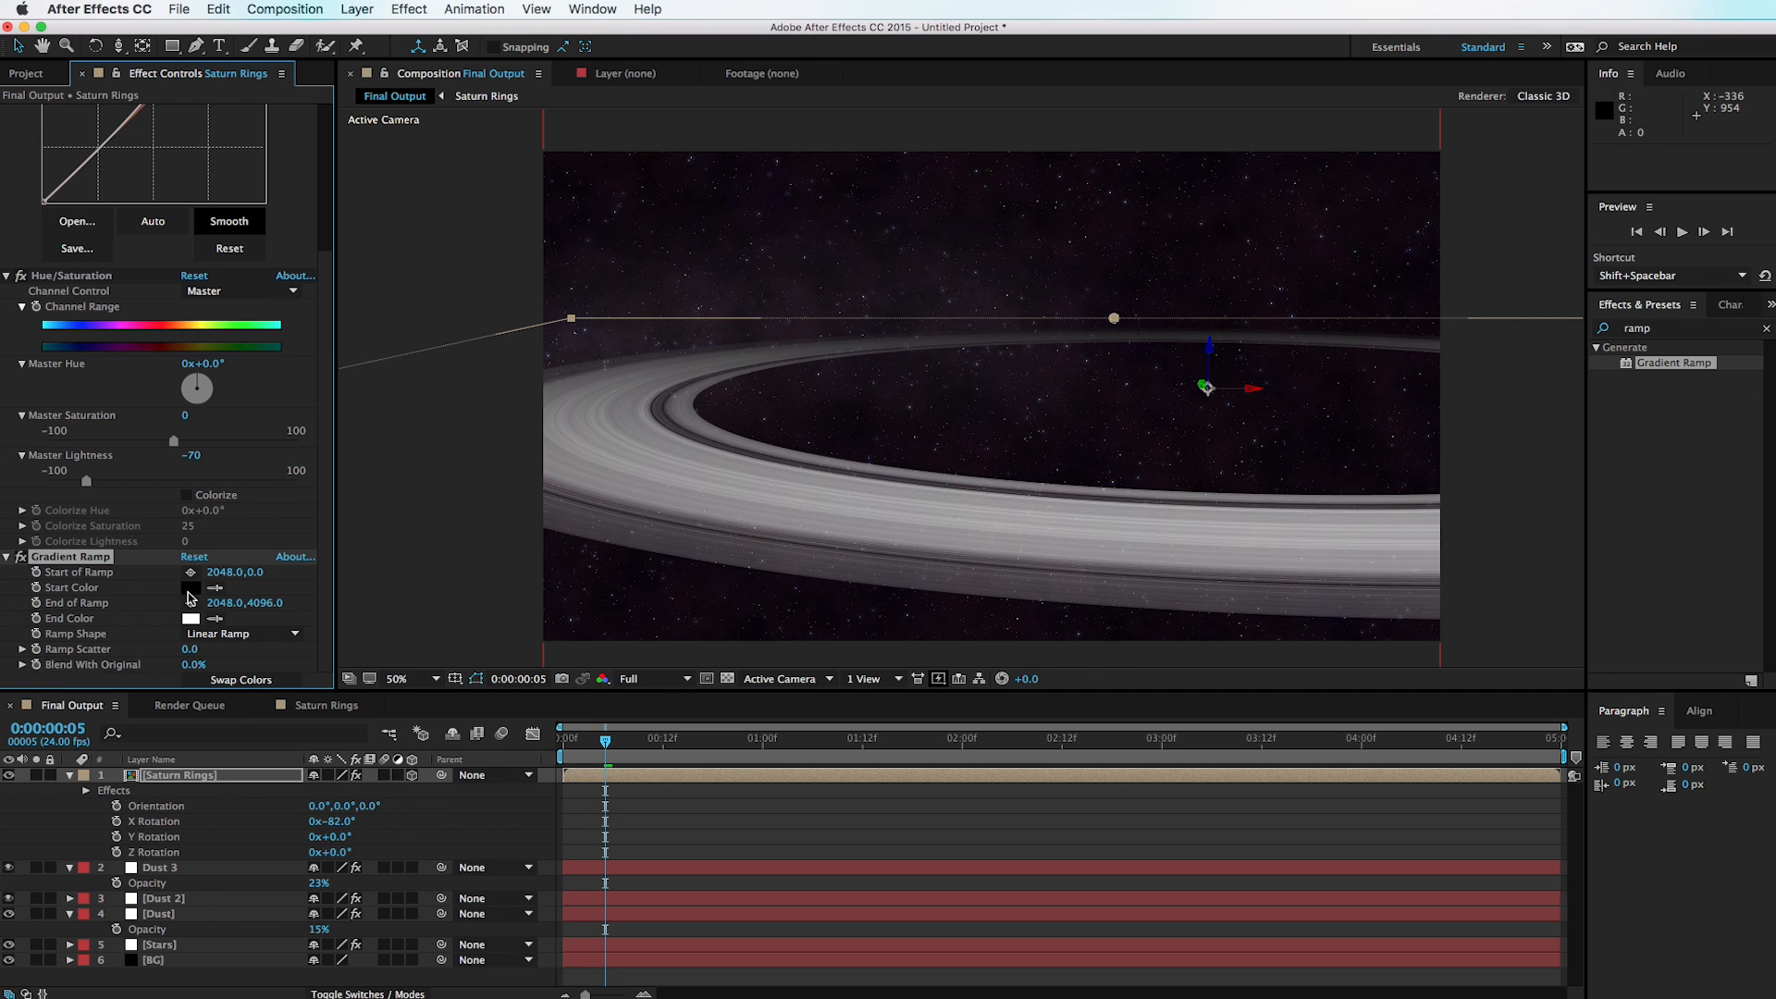
pyautogui.click(192, 618)
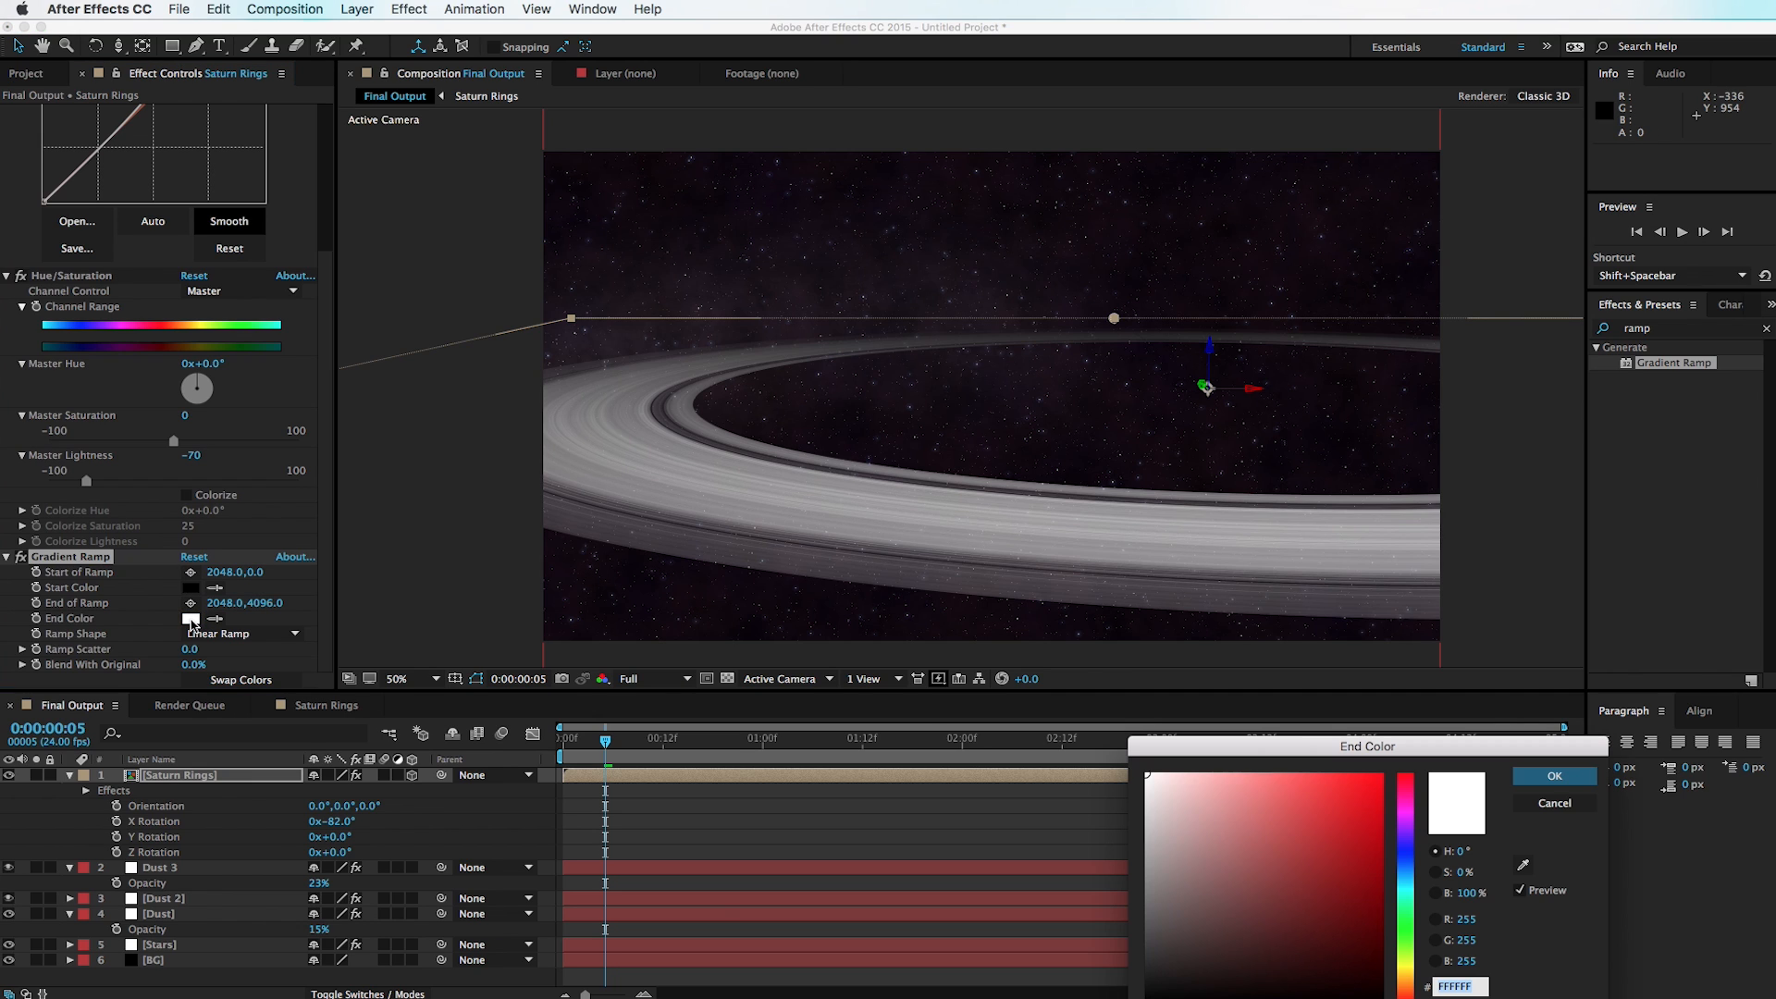
pyautogui.click(1407, 984)
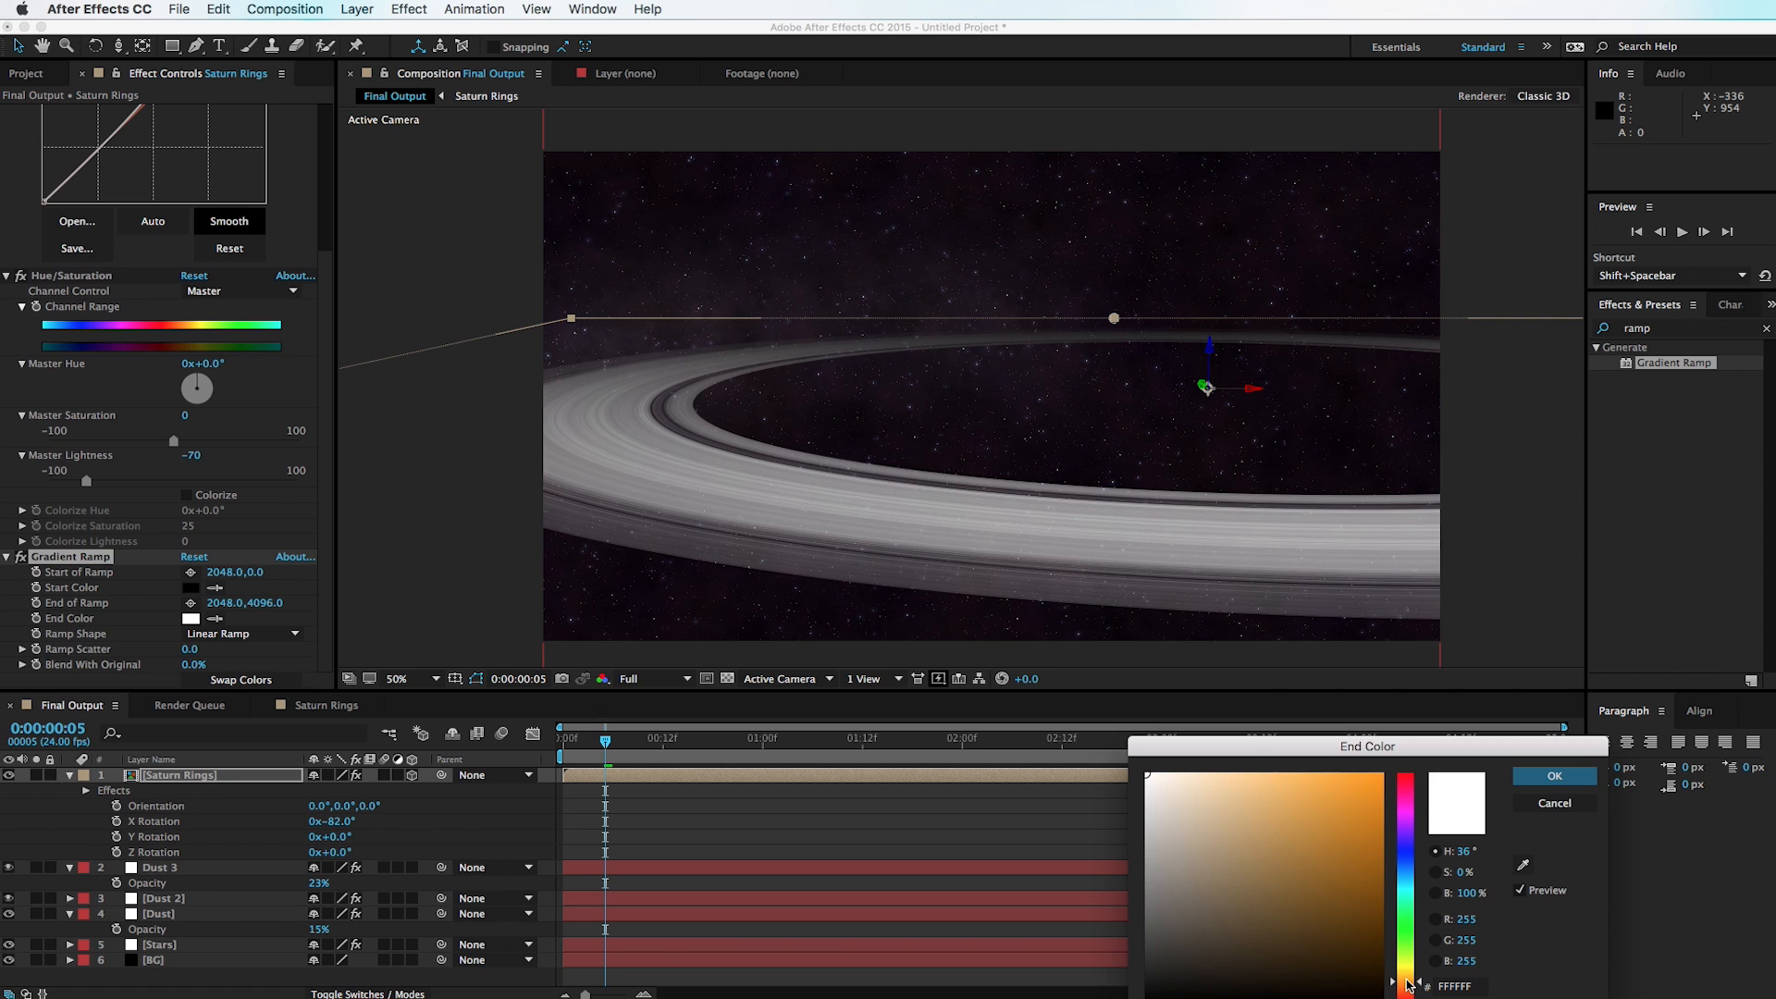
pyautogui.moveTo(1345, 747); pyautogui.dragTo(1272, 640)
pyautogui.moveTo(1172, 825)
pyautogui.mouseDown()
pyautogui.moveTo(1173, 845)
pyautogui.moveTo(1178, 830)
pyautogui.mouseUp()
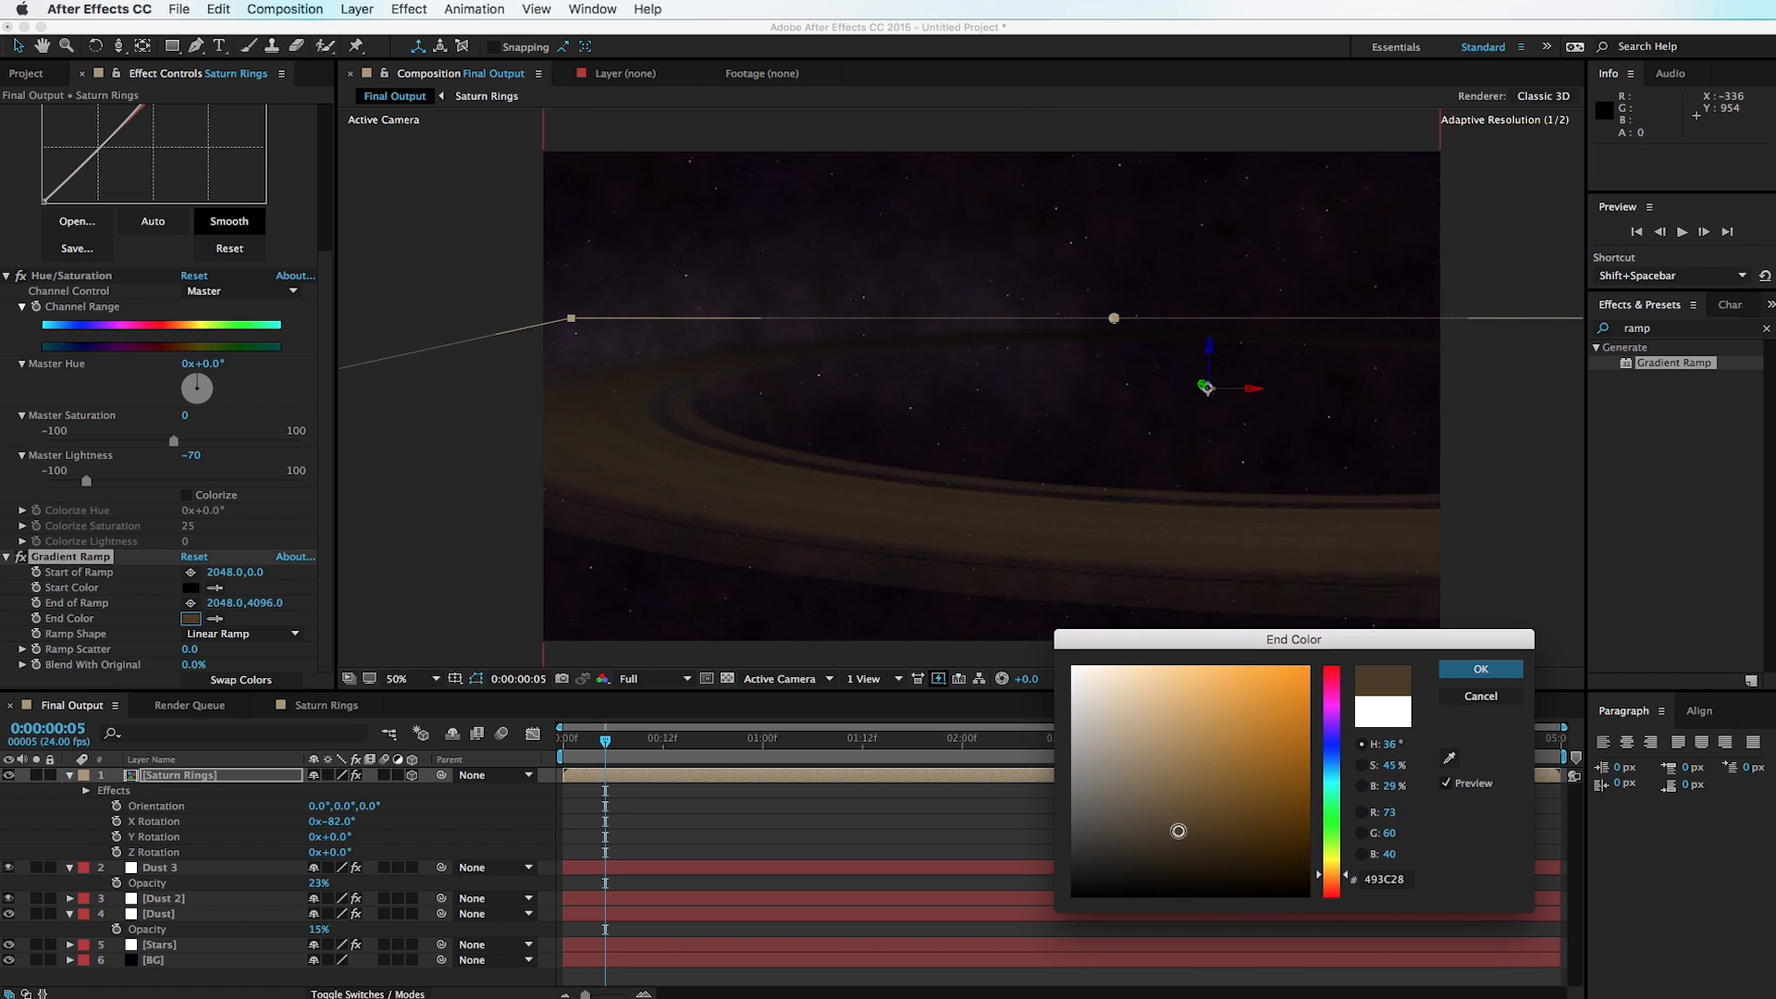
pyautogui.click(1485, 672)
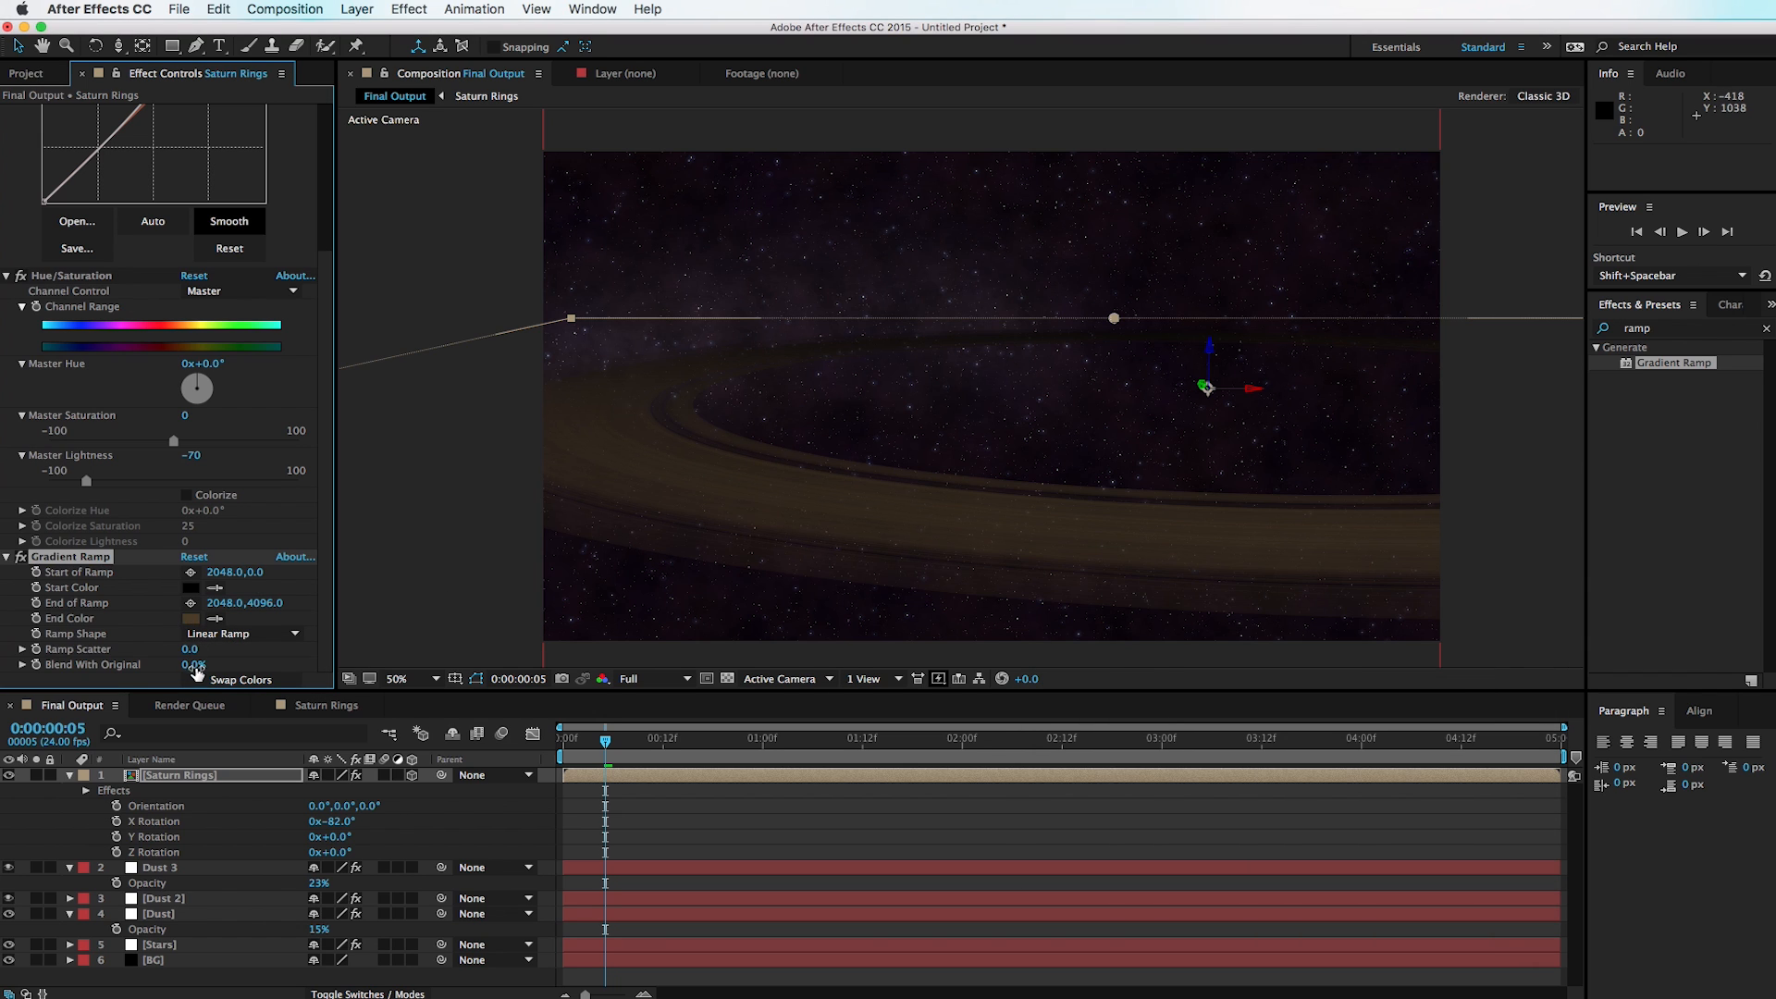
pyautogui.moveTo(192, 669); pyautogui.dragTo(302, 667)
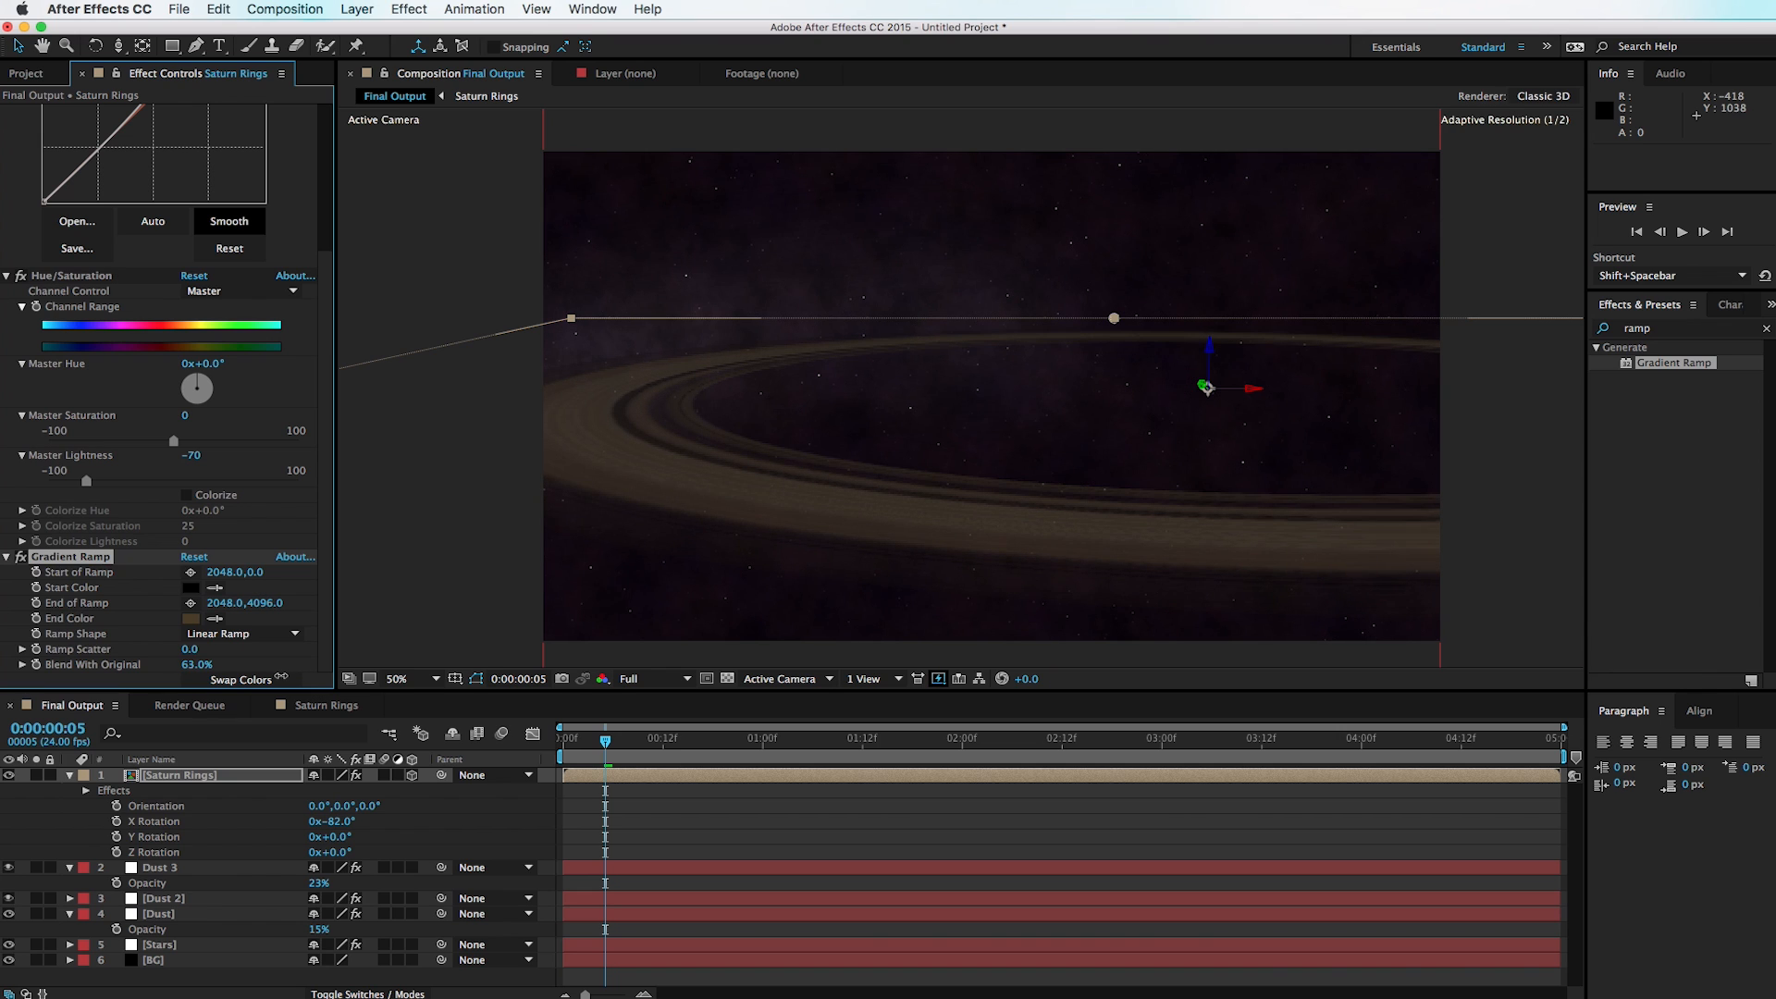
# Step: Reposition the Gradient Ramp's start to about 2343.5, 2400.6 and its end to about 780.1, 2697.0, and inspect the rings with the layer deselected
pyautogui.press(',')
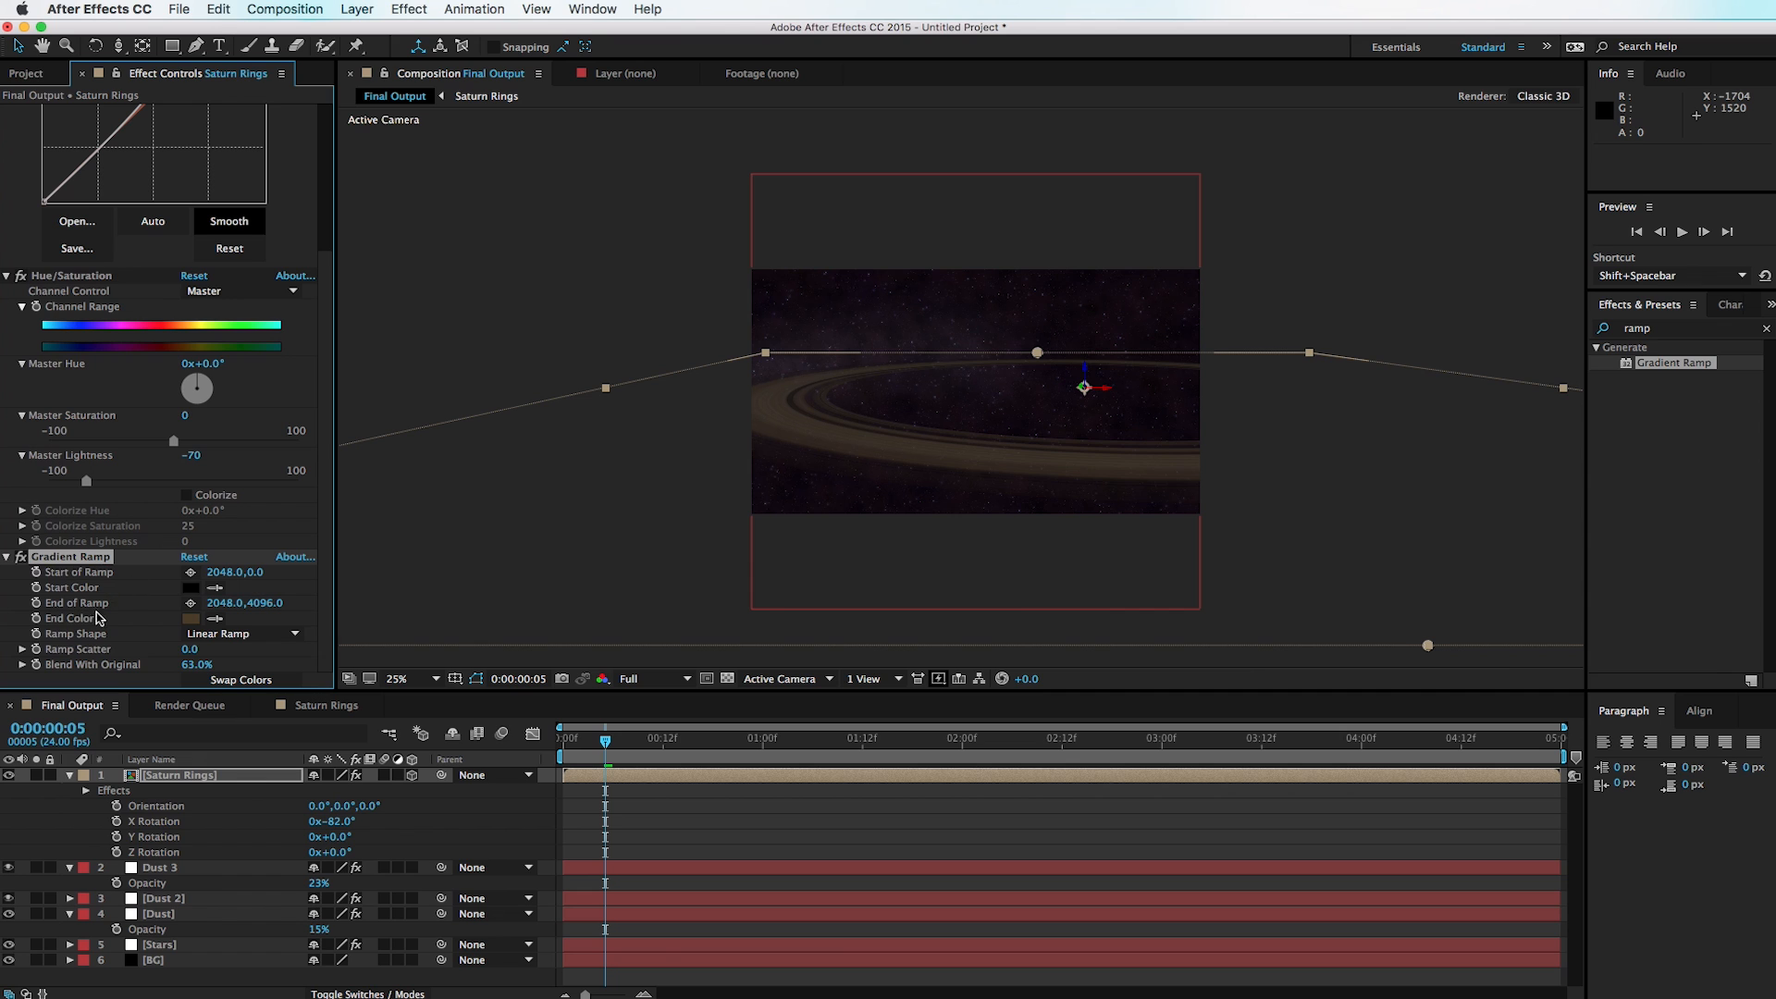
pyautogui.moveTo(1429, 652); pyautogui.dragTo(831, 410)
pyautogui.press('.')
pyautogui.press('.')
pyautogui.press('.')
pyautogui.press(',')
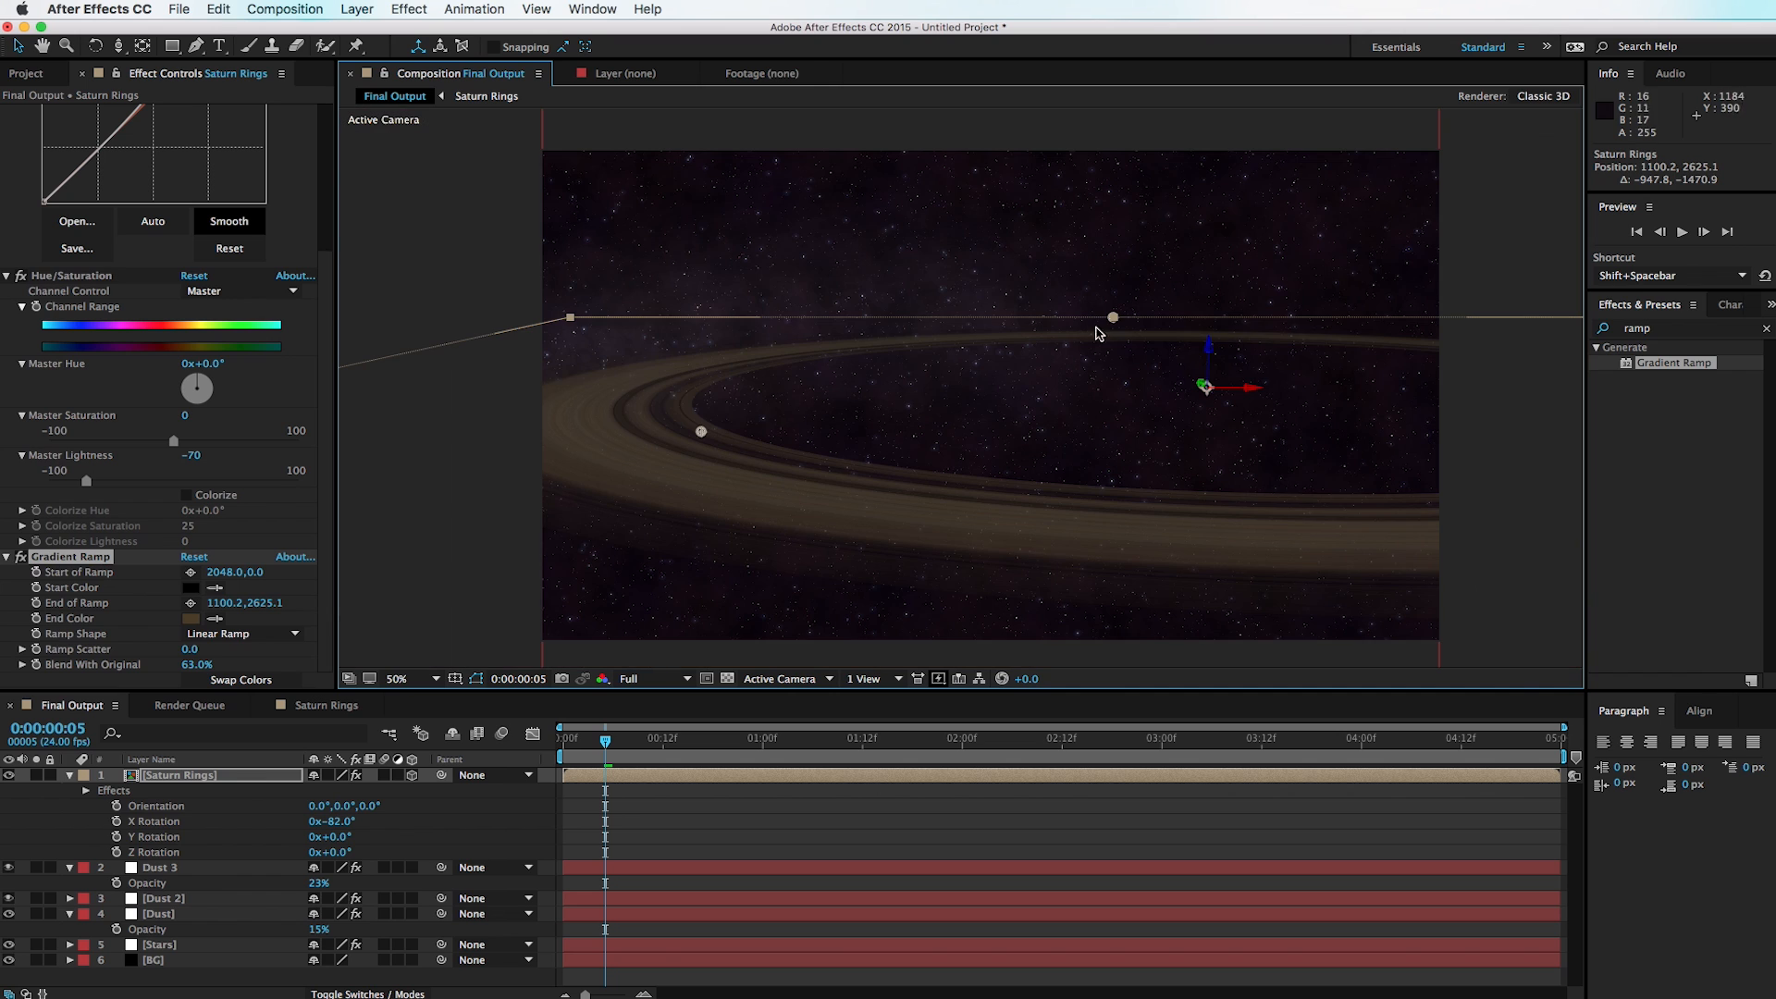
pyautogui.moveTo(1110, 317); pyautogui.dragTo(1392, 416)
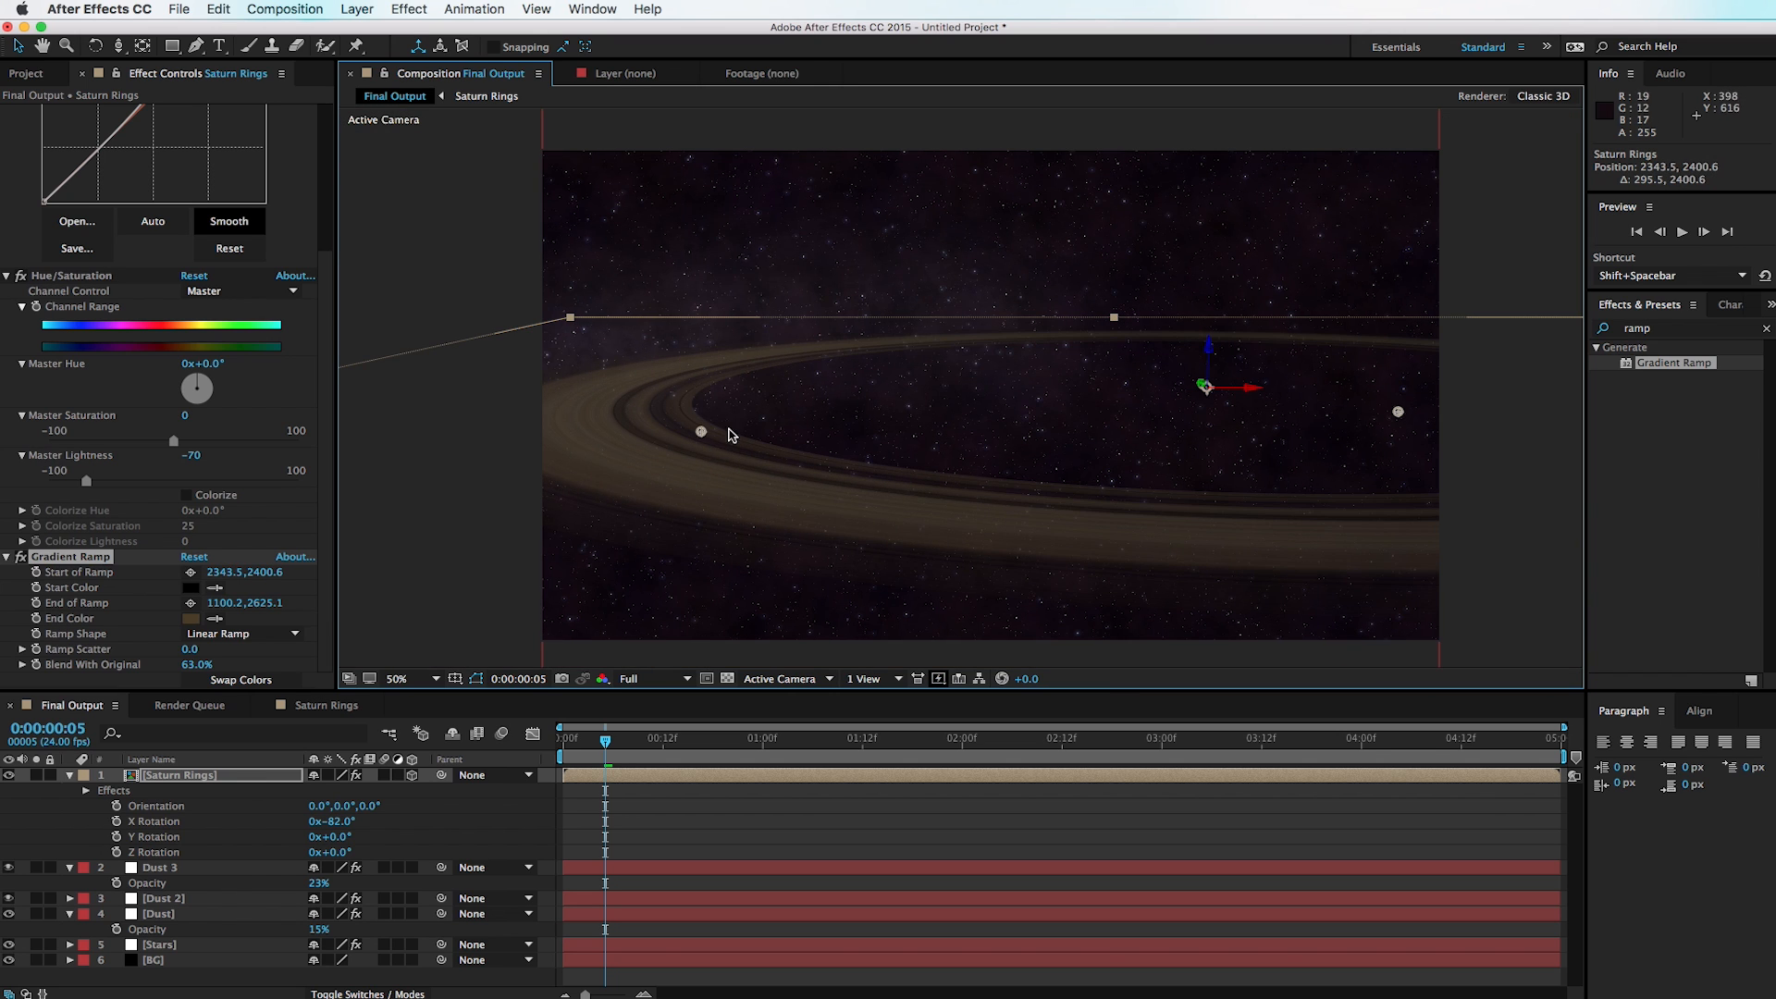
pyautogui.moveTo(696, 434); pyautogui.dragTo(493, 440)
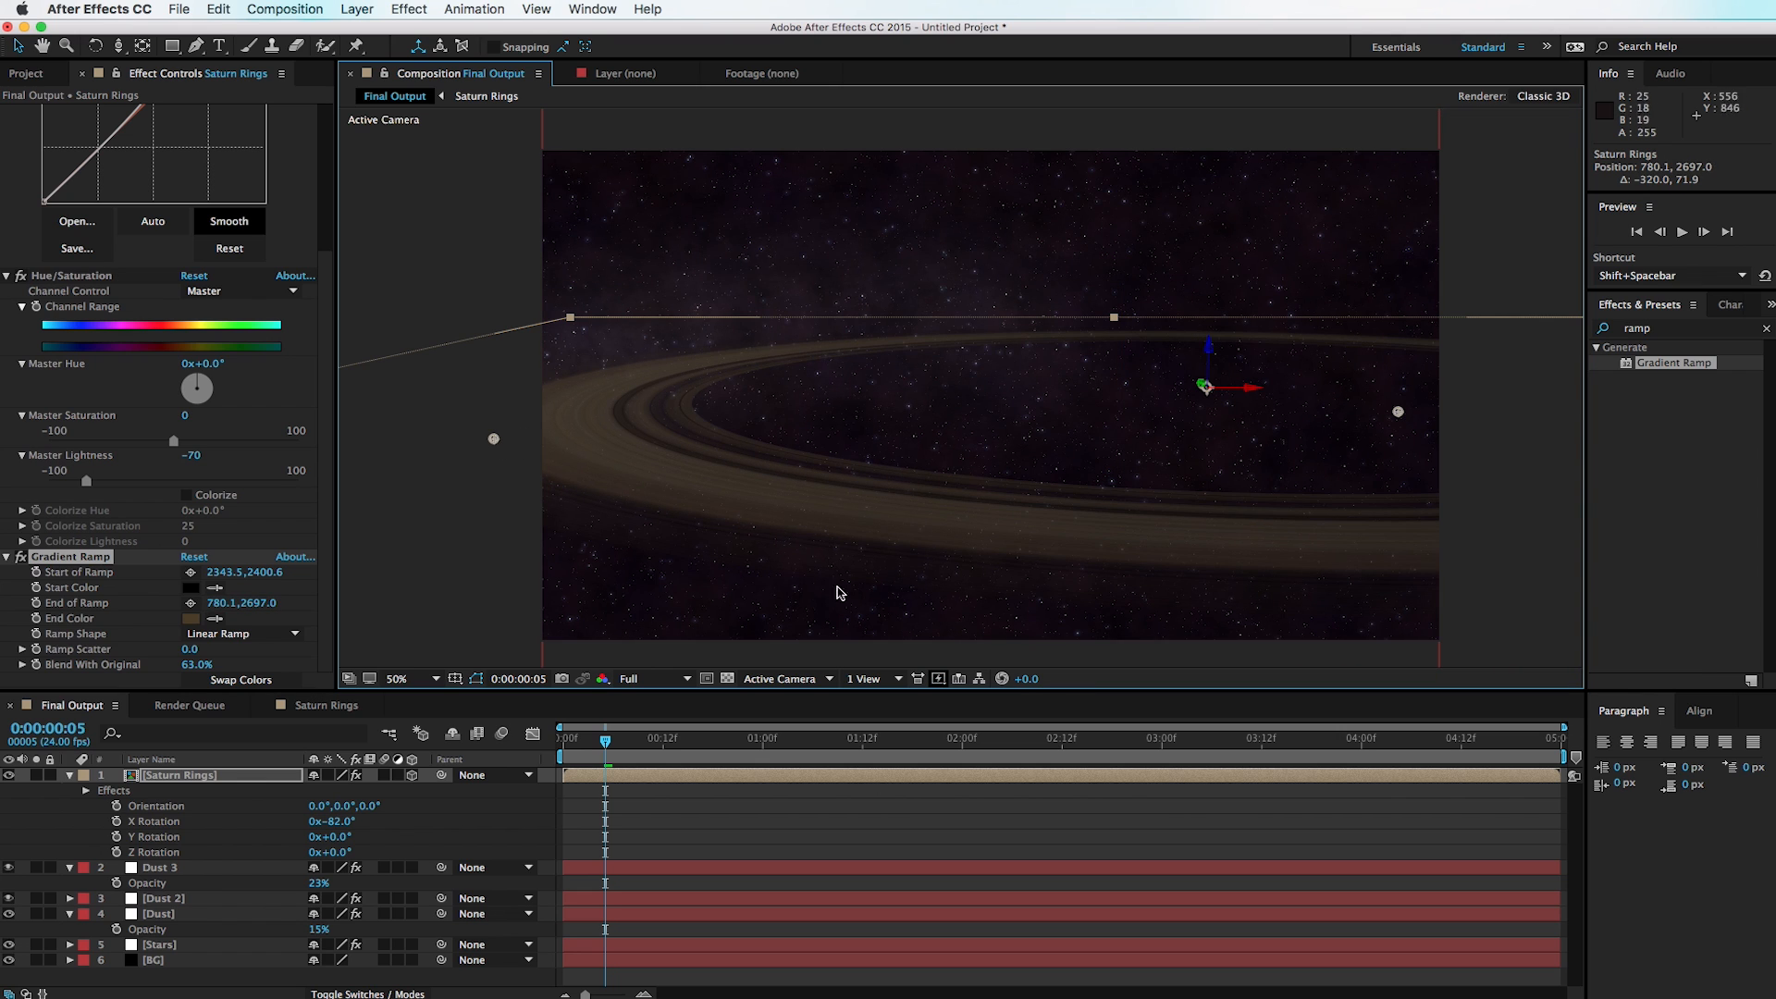
pyautogui.click(418, 166)
pyautogui.click(817, 516)
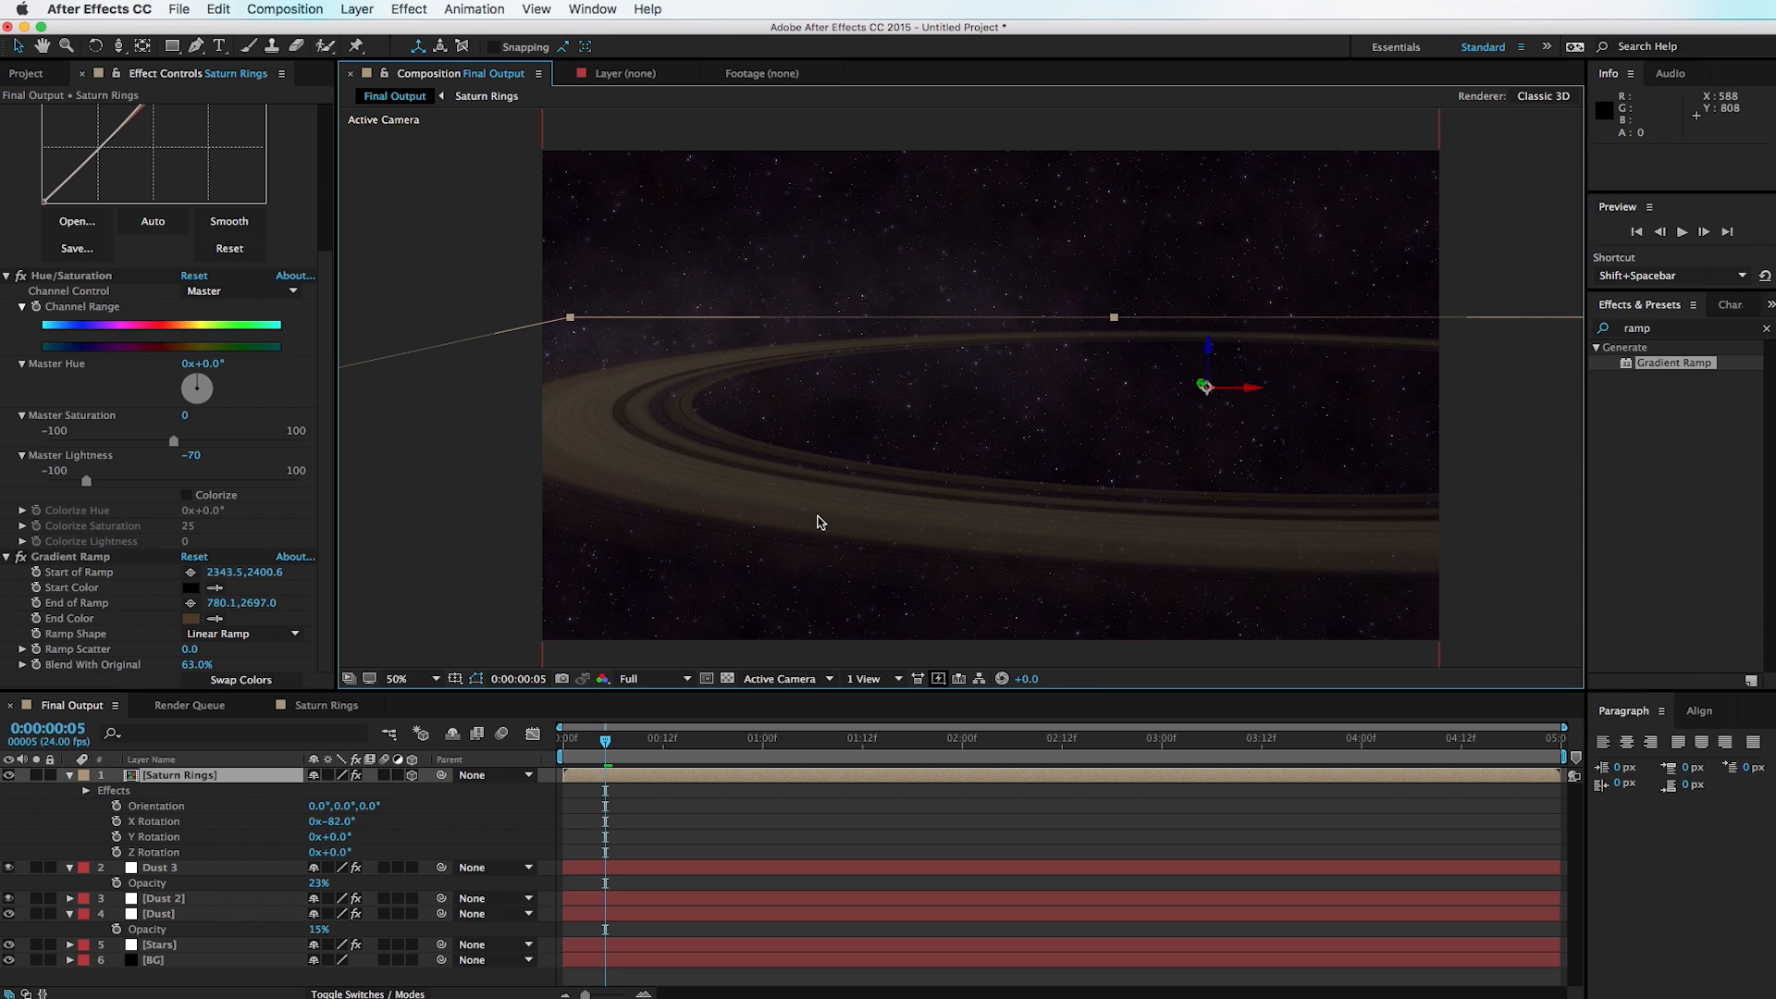
pyautogui.click(435, 282)
pyautogui.moveTo(996, 476); pyautogui.dragTo(979, 481)
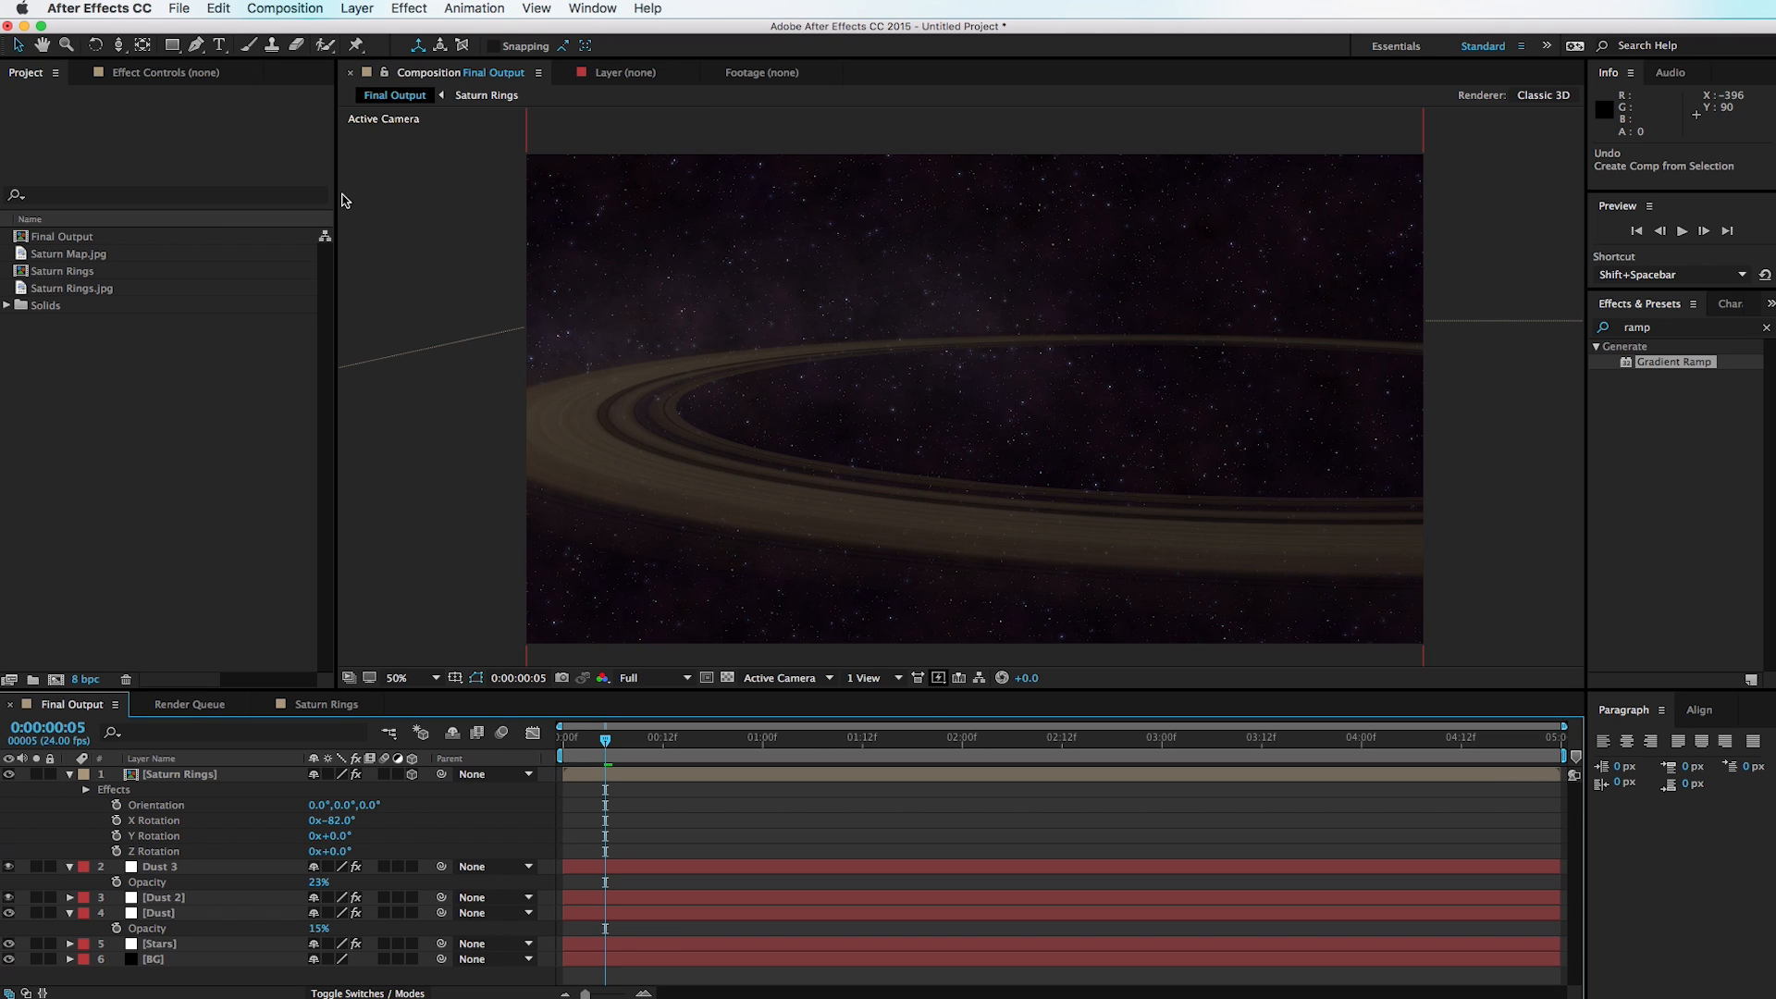
# Step: Create a composition named Saturn from the HDTV 1080 24 preset, doubling its size to 3840 x 2160 px with the aspect ratio locked
pyautogui.press('super+k')
pyautogui.write('Saturn')
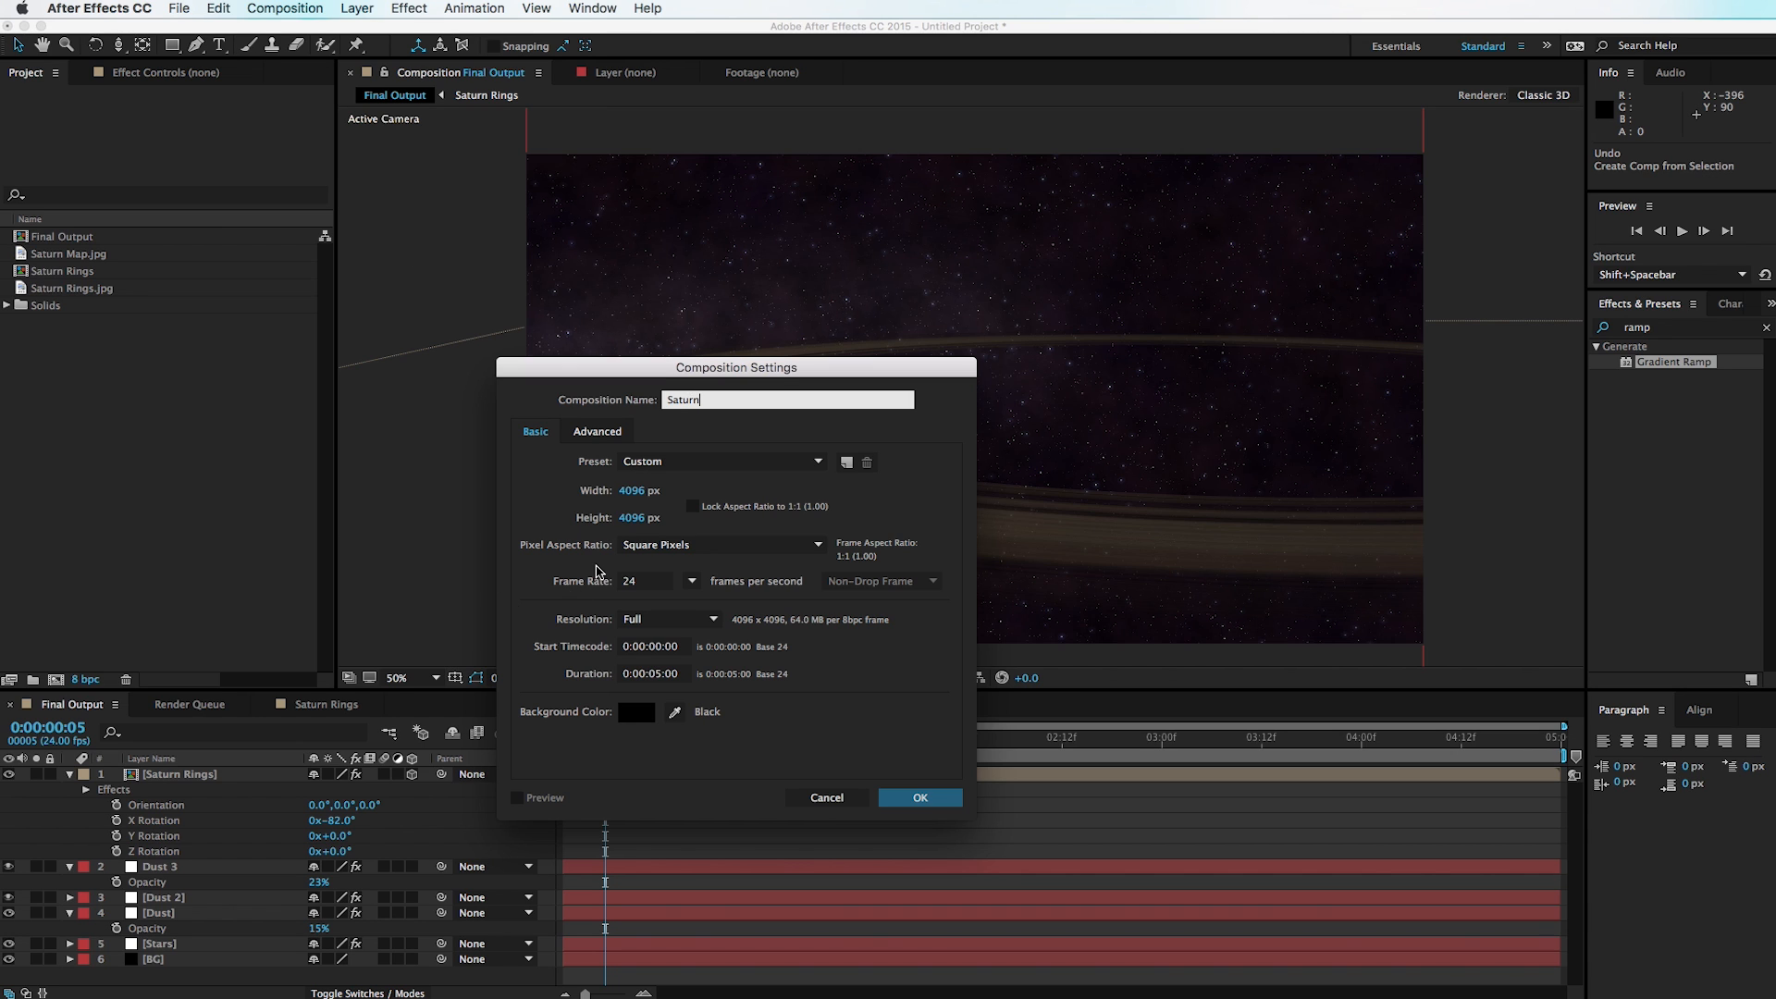
pyautogui.click(712, 461)
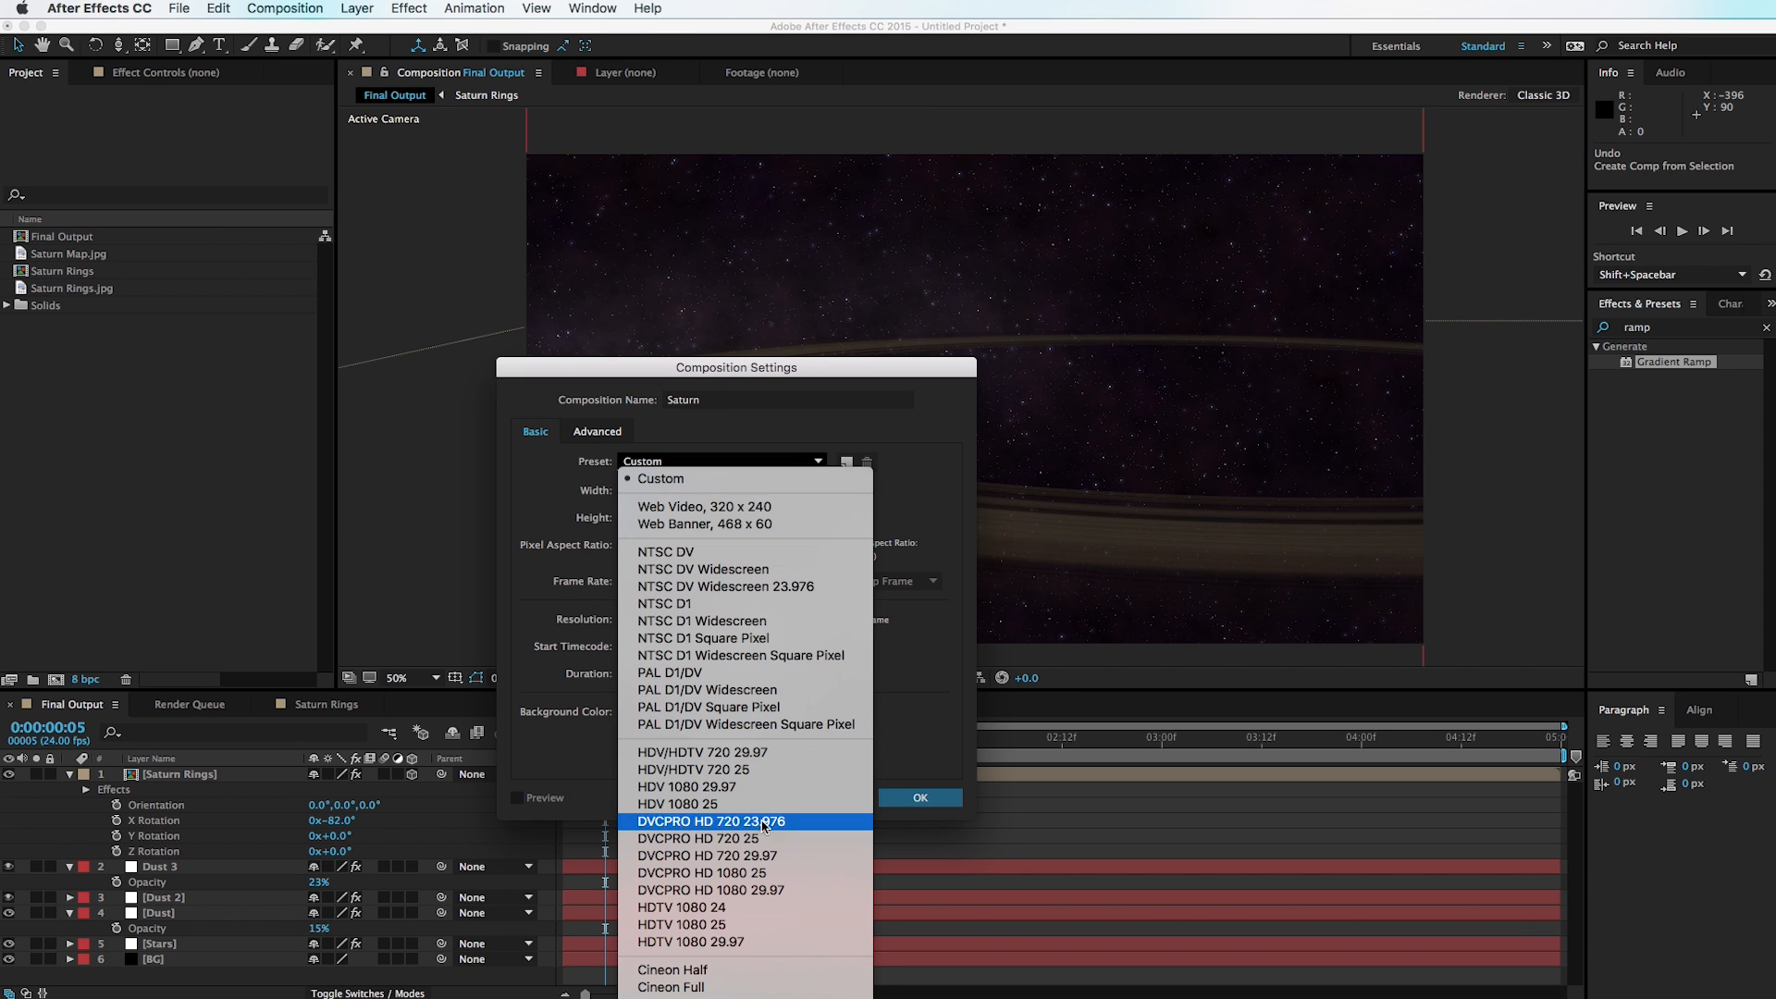
pyautogui.click(765, 910)
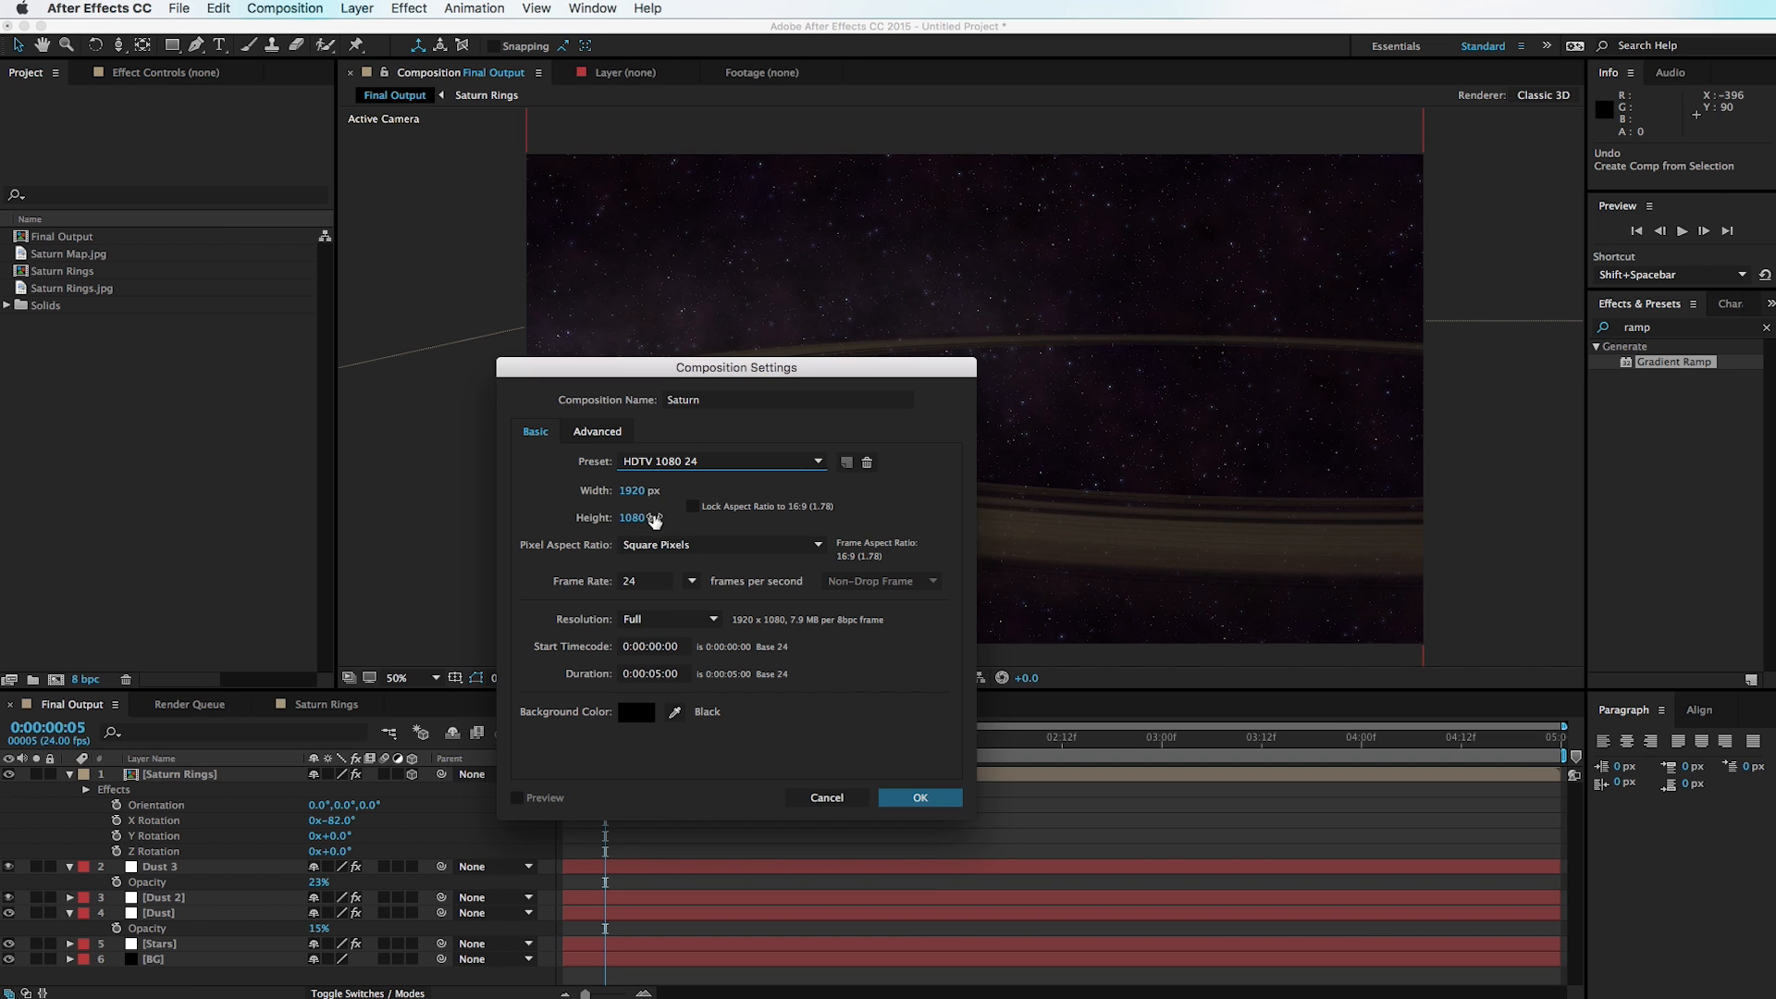
pyautogui.click(692, 506)
pyautogui.click(643, 492)
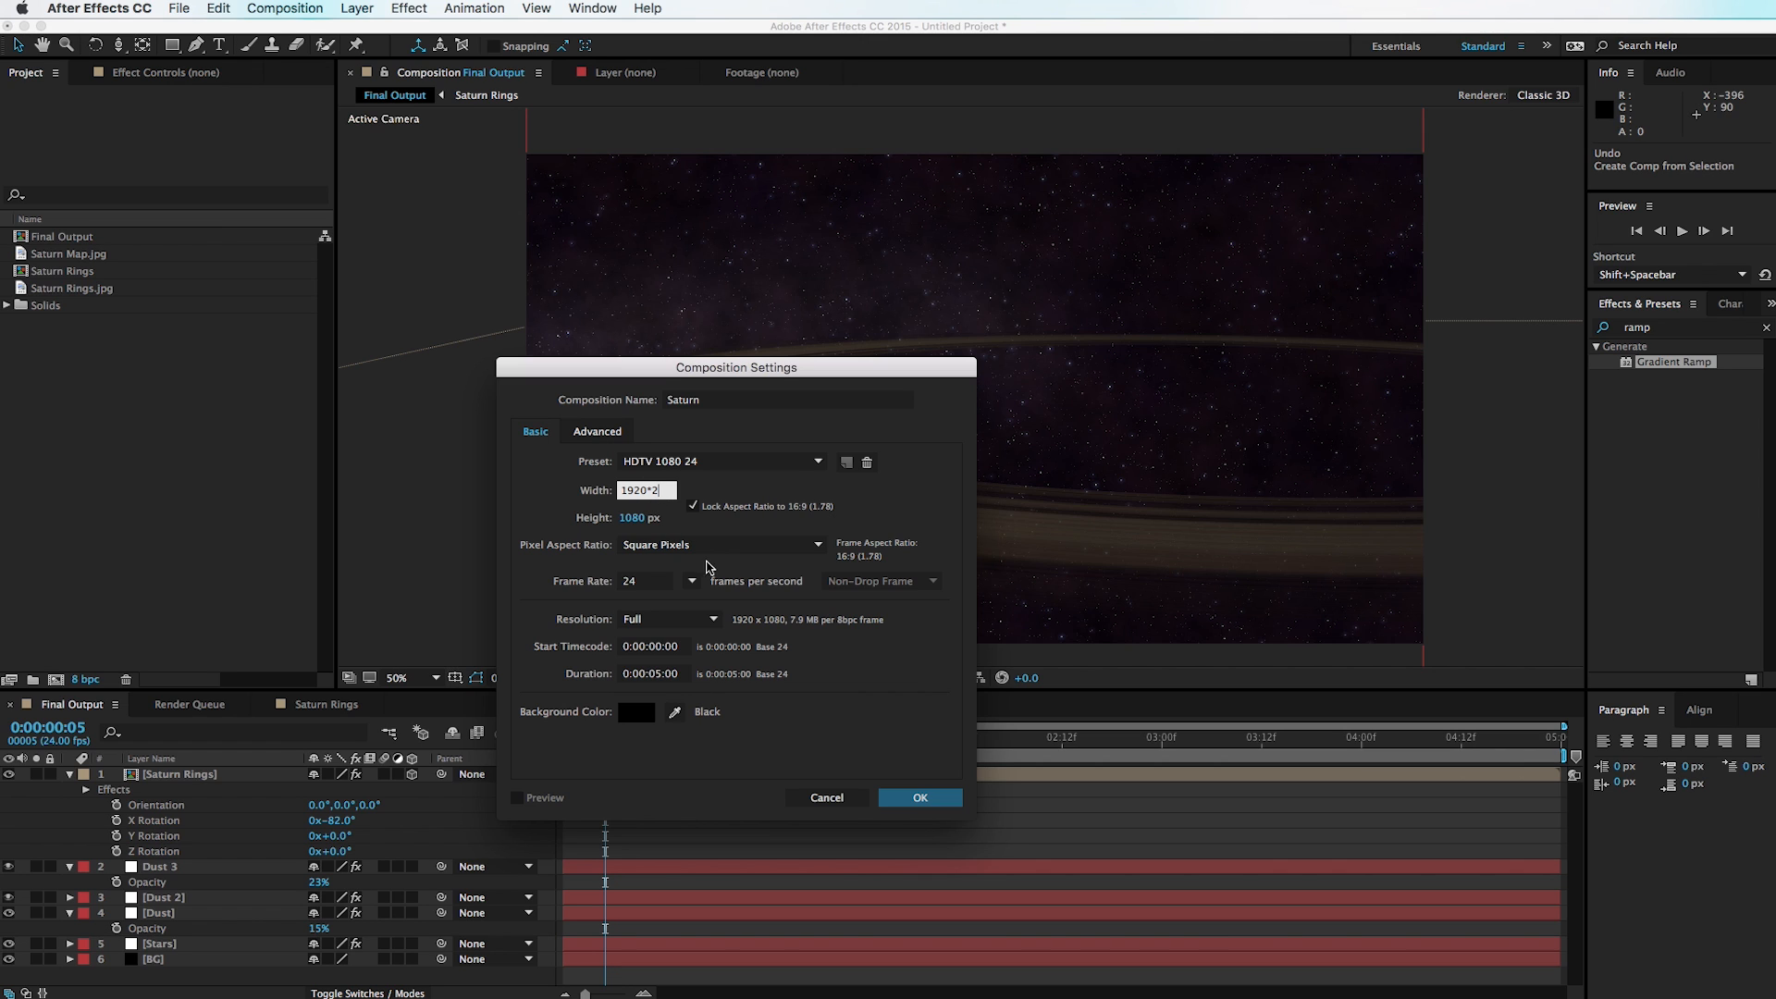
pyautogui.press('Return')
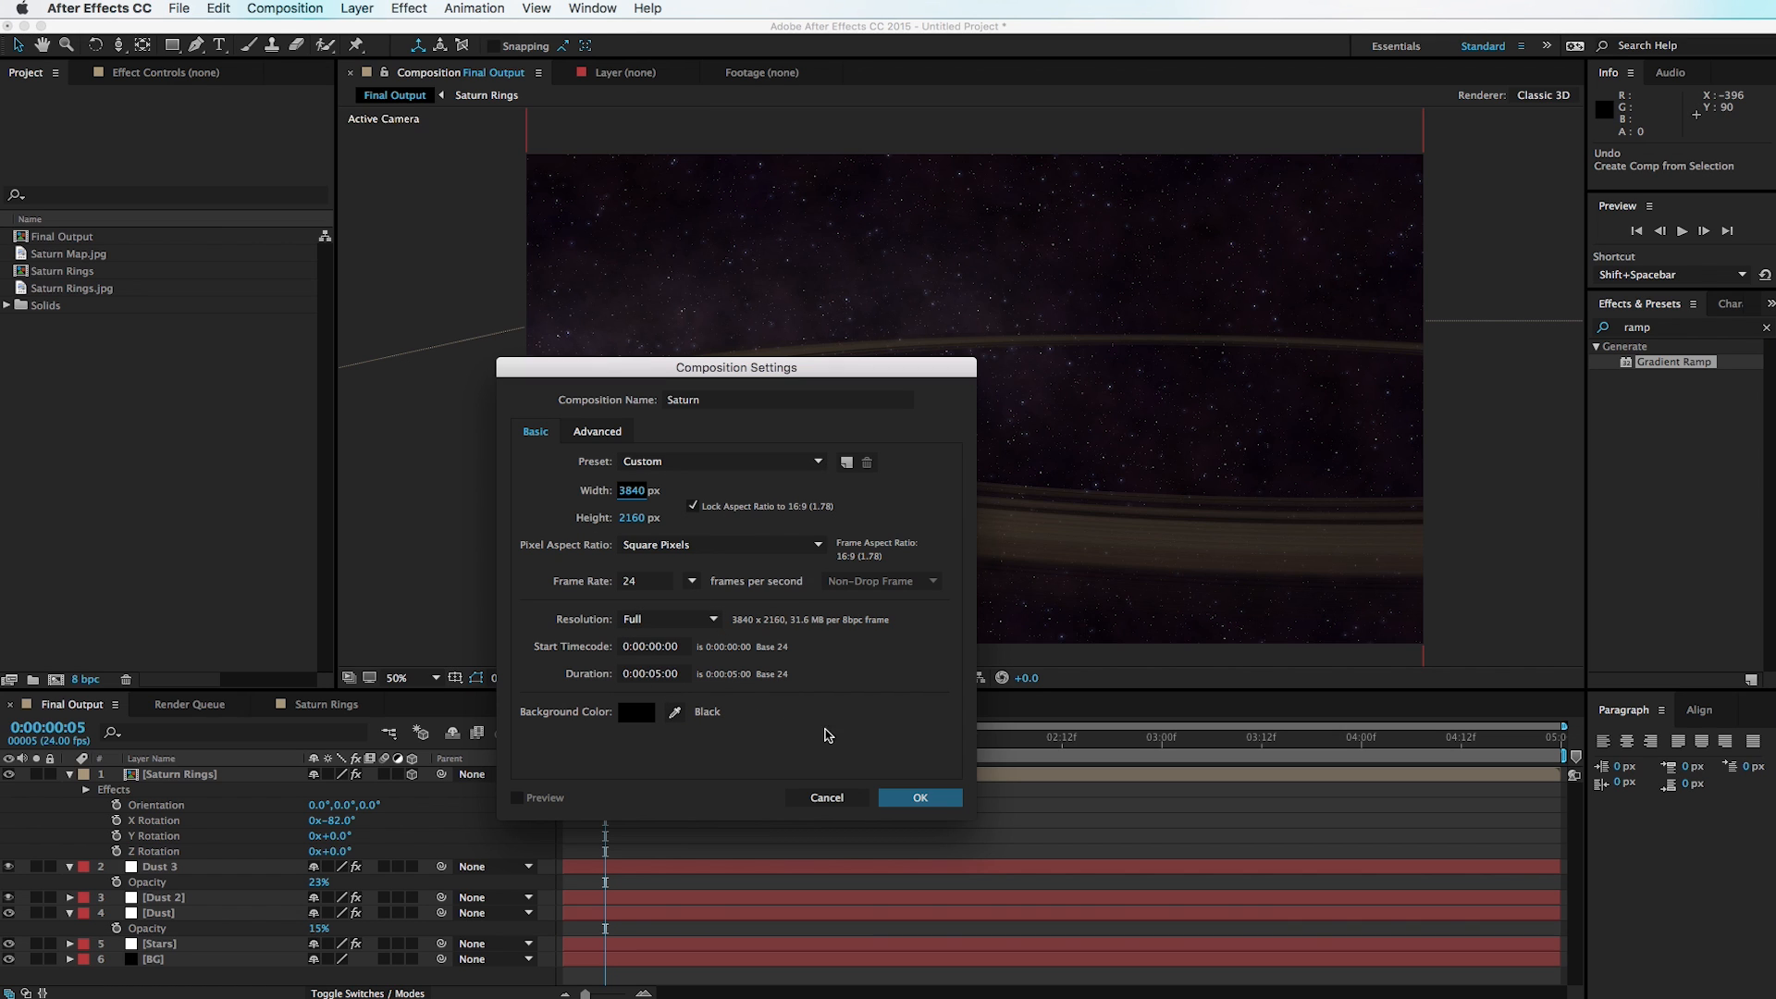
pyautogui.click(915, 797)
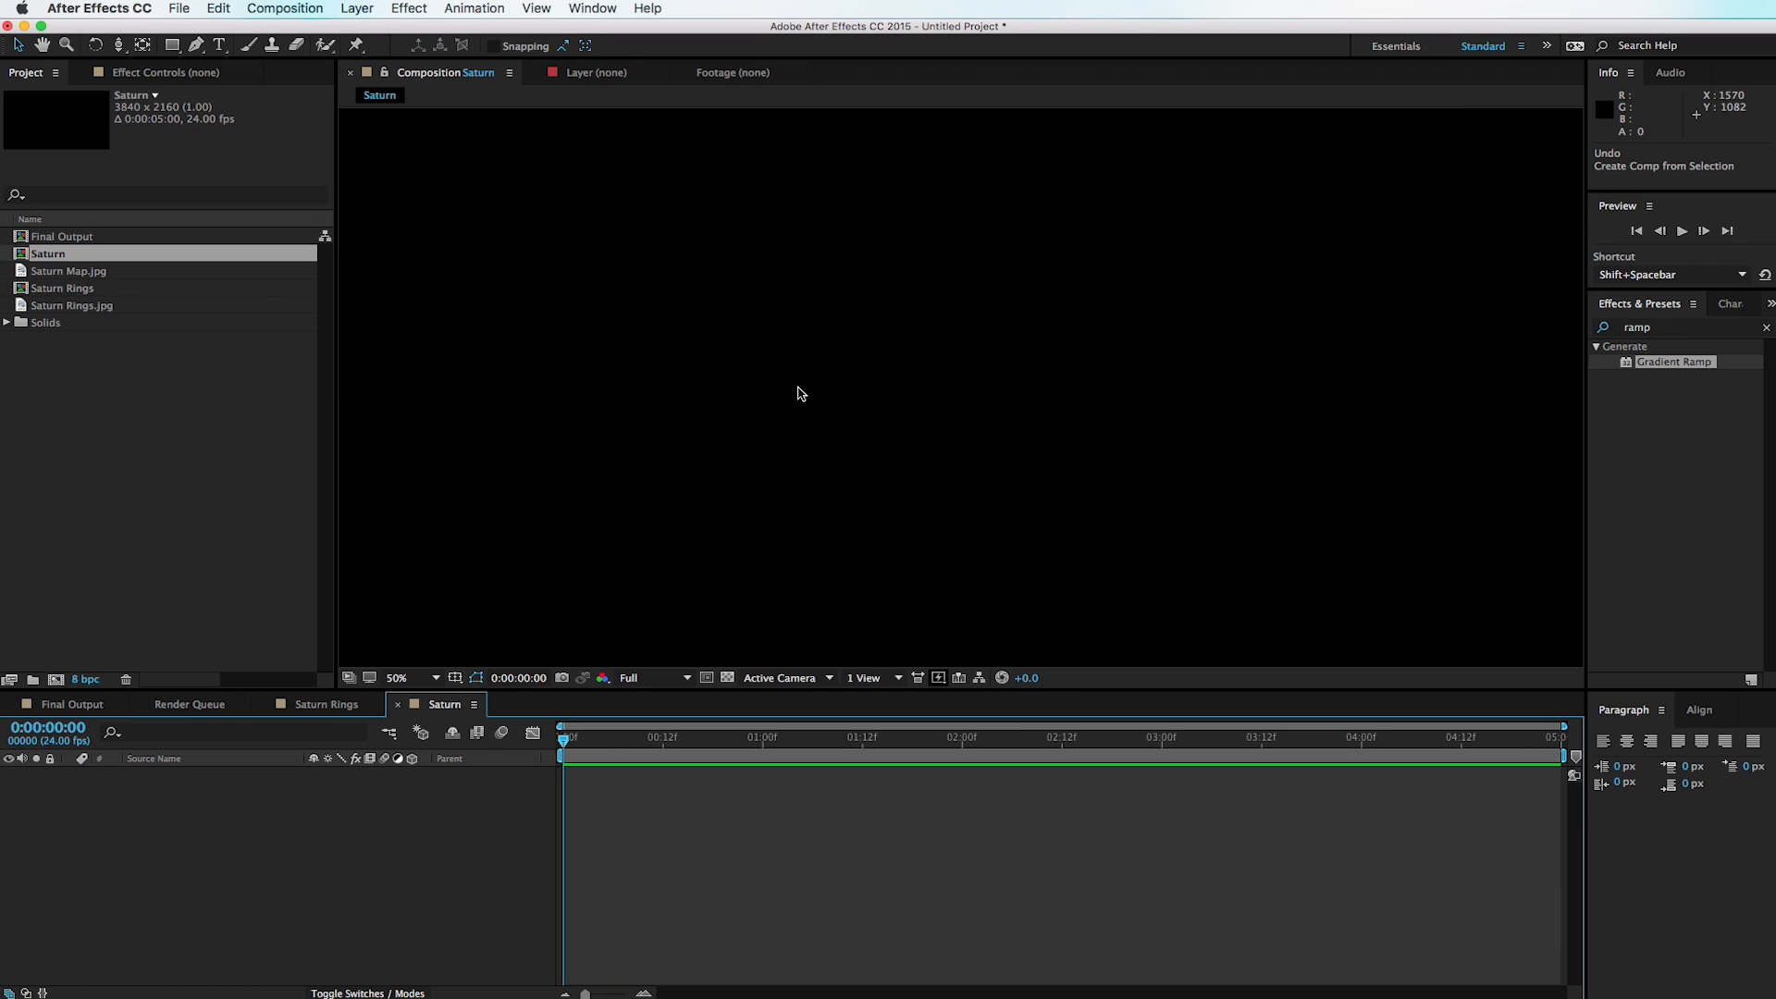
# Step: Add Saturn Map.jpg to the Saturn composition and stretch it to fill the frame
pyautogui.scroll(-1, 797, 394)
pyautogui.scroll(1, 797, 393)
pyautogui.press('space')
pyautogui.moveTo(821, 428)
pyautogui.mouseDown()
pyautogui.moveTo(823, 448)
pyautogui.moveTo(833, 434)
pyautogui.mouseUp()
pyautogui.click(202, 386)
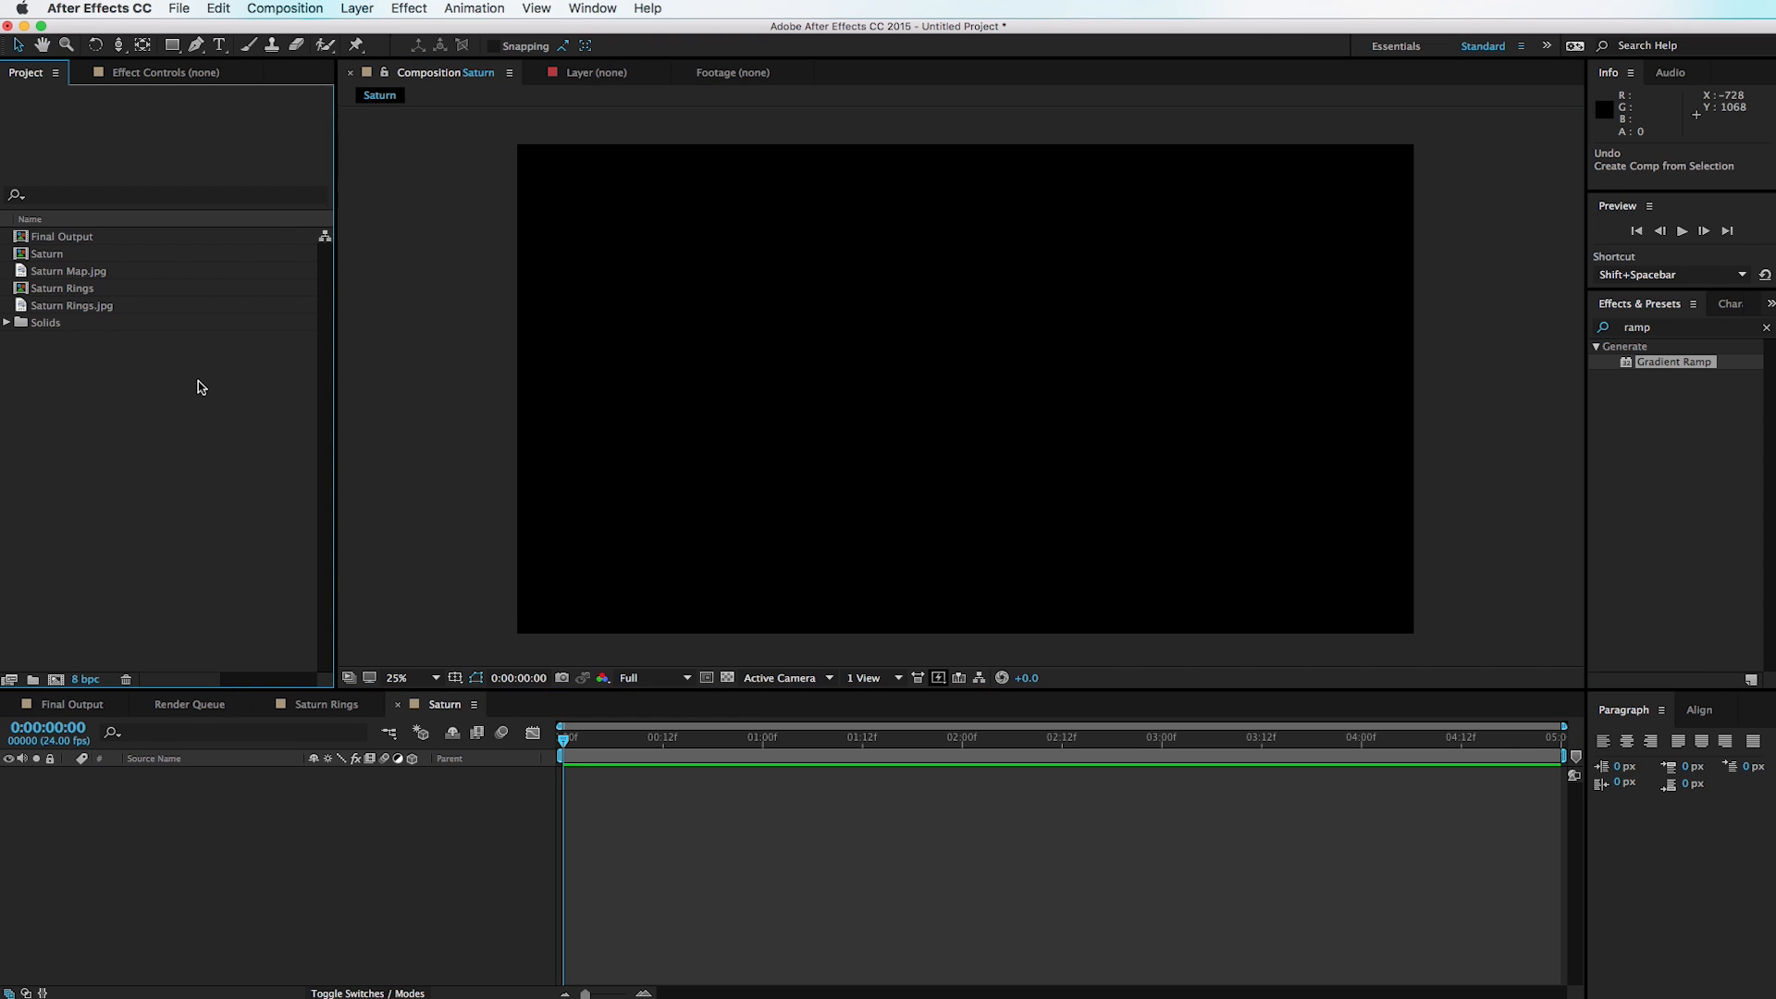
pyautogui.moveTo(93, 277); pyautogui.dragTo(207, 878)
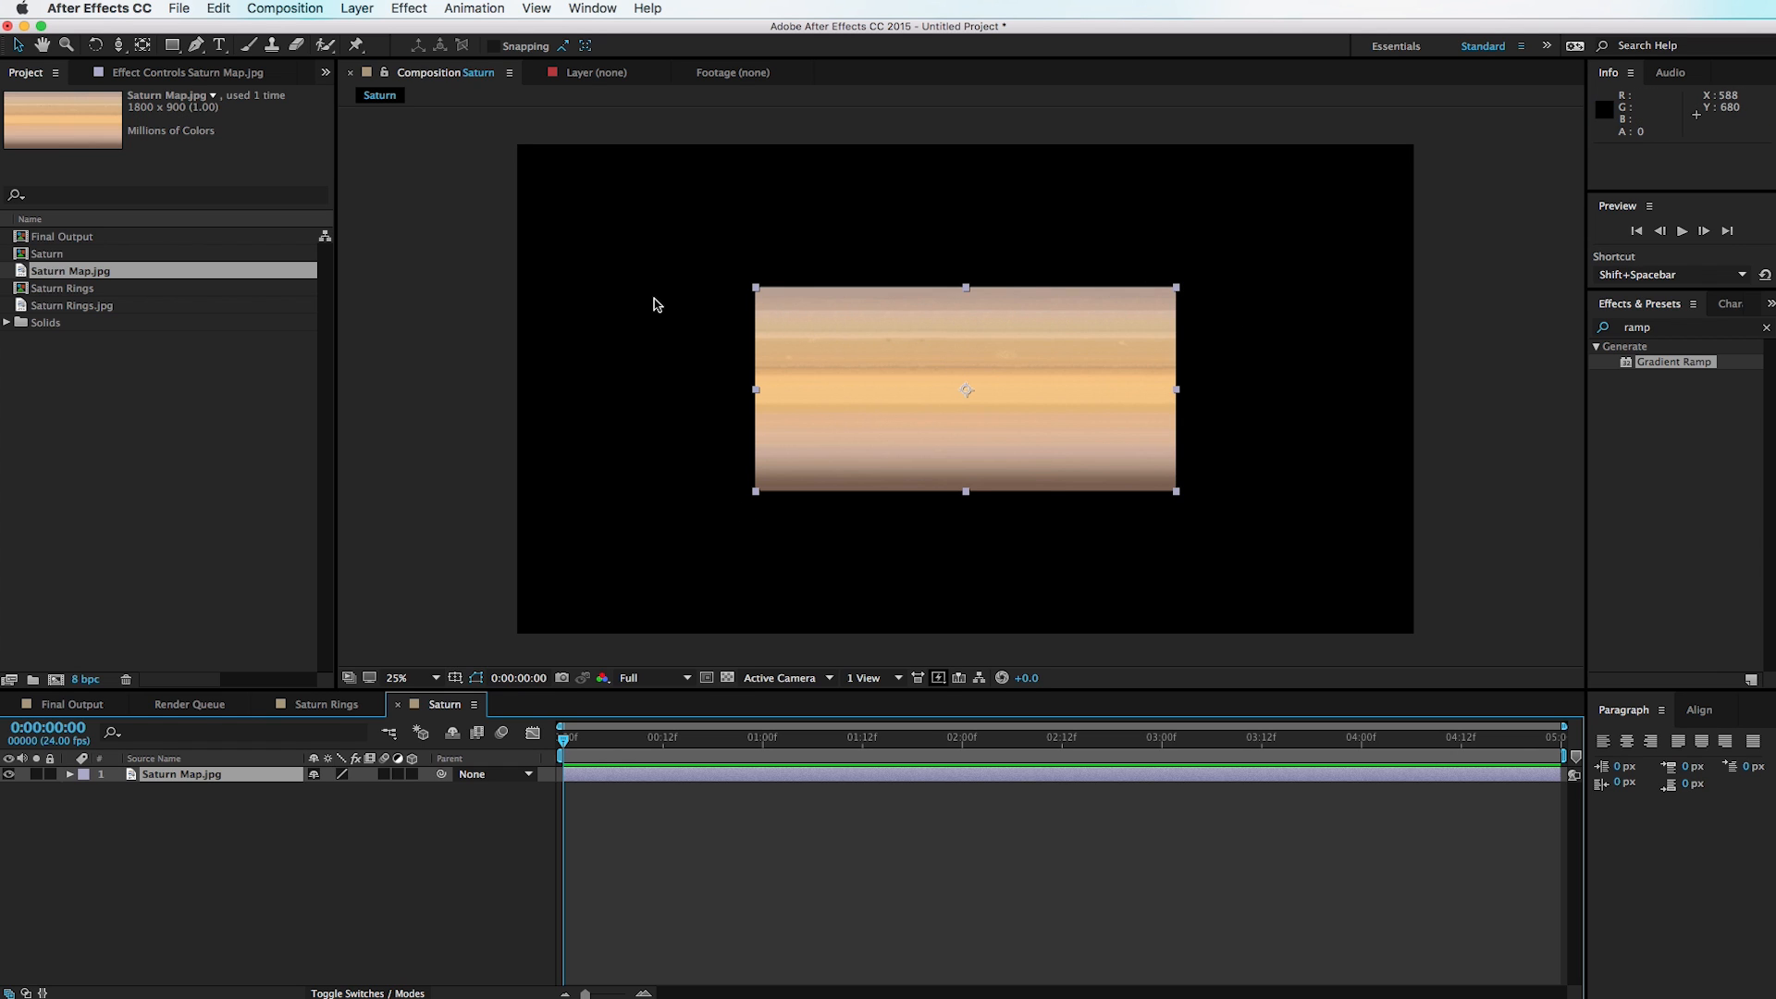
pyautogui.press('super+alt+f')
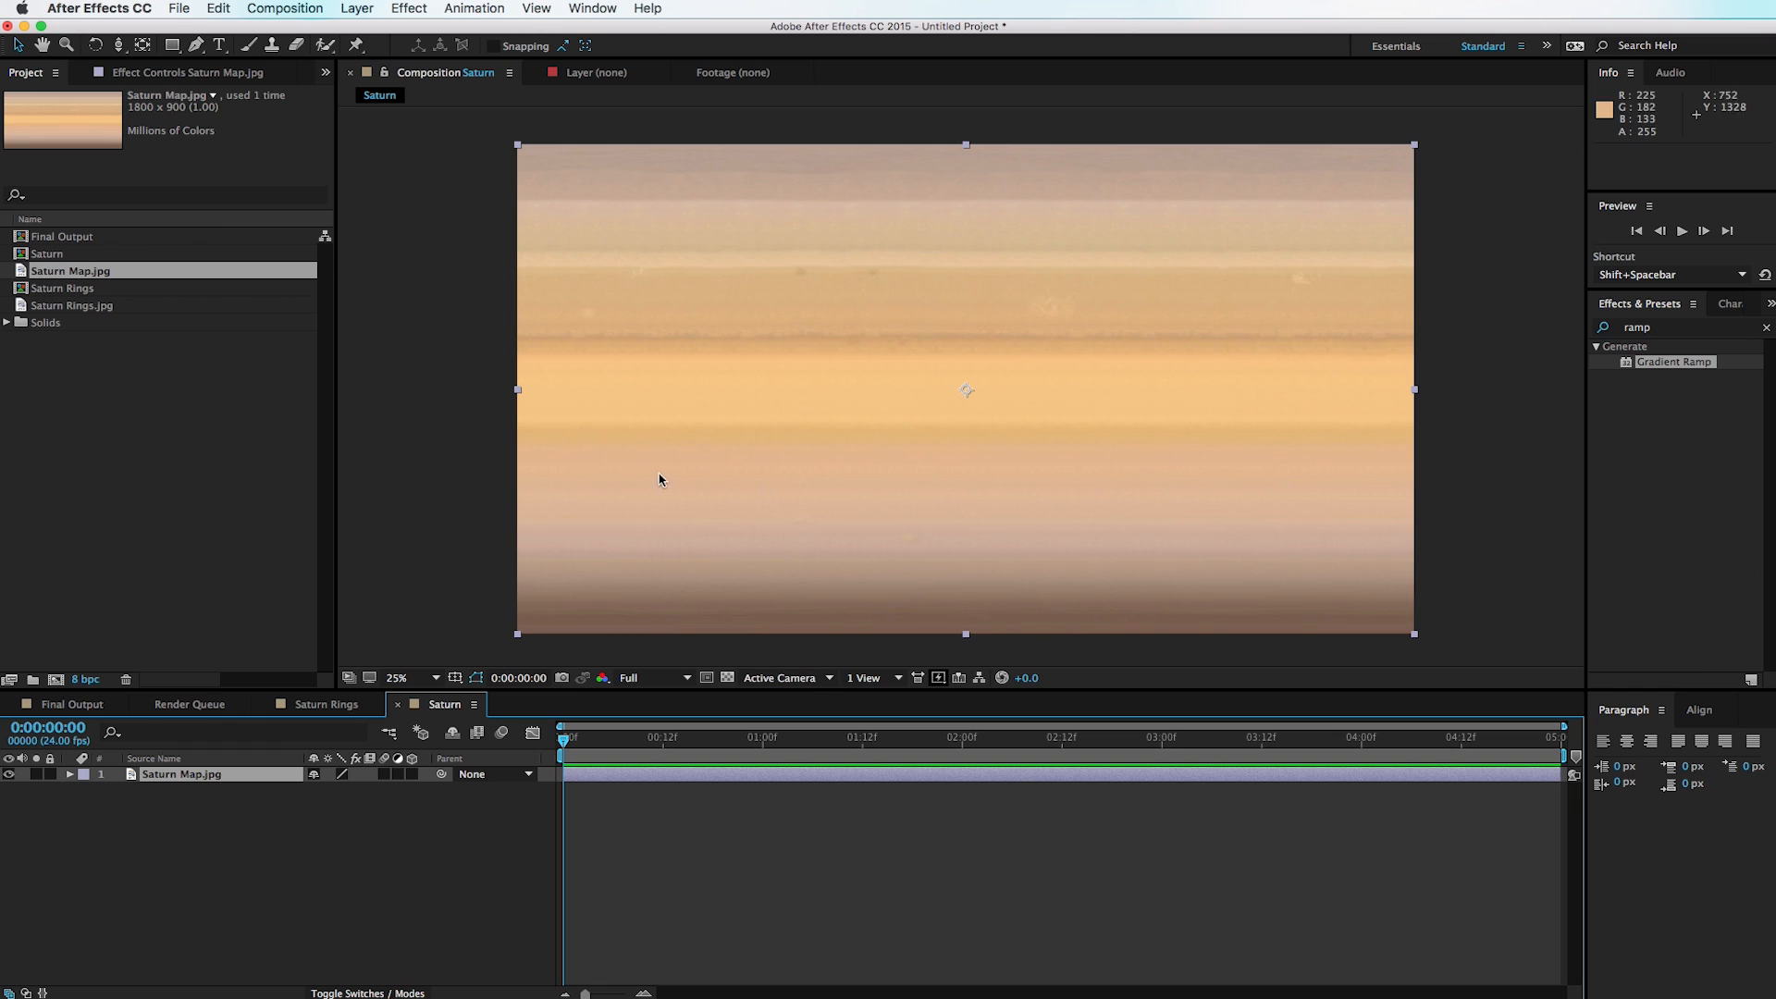
pyautogui.click(473, 449)
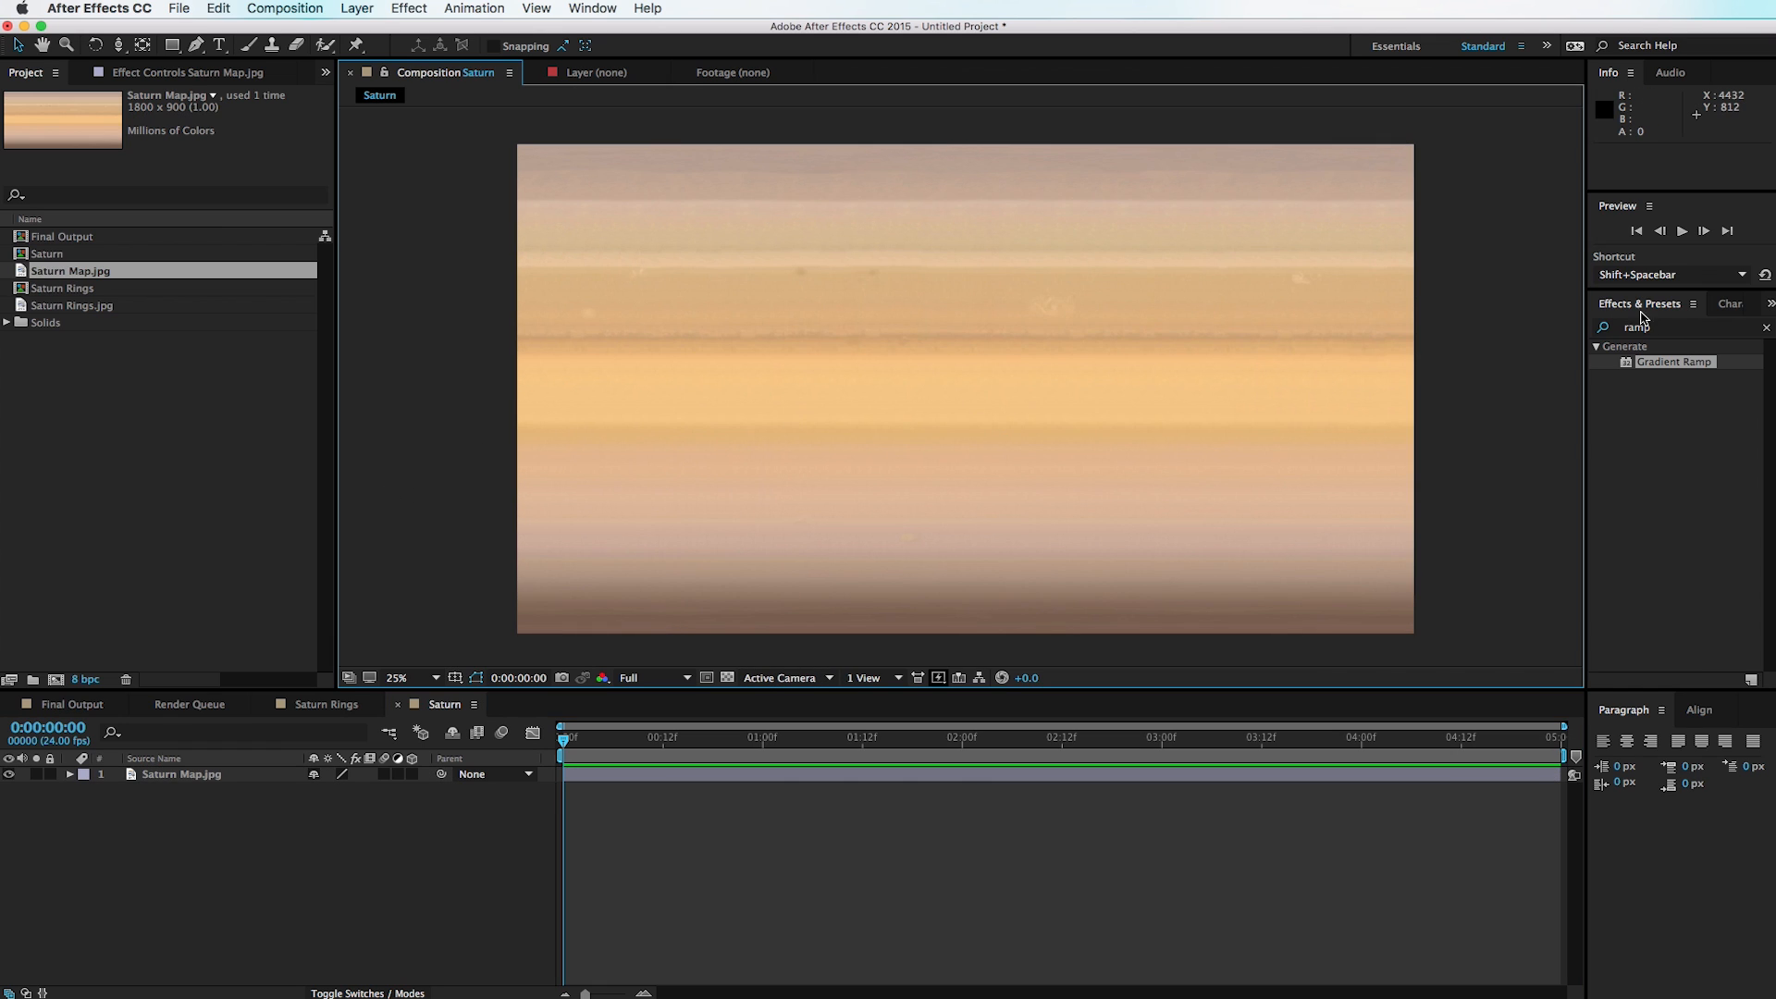
# Step: Apply the CC Sphere effect to the Saturn Map.jpg layer and set its Radius to 399
pyautogui.click(1681, 328)
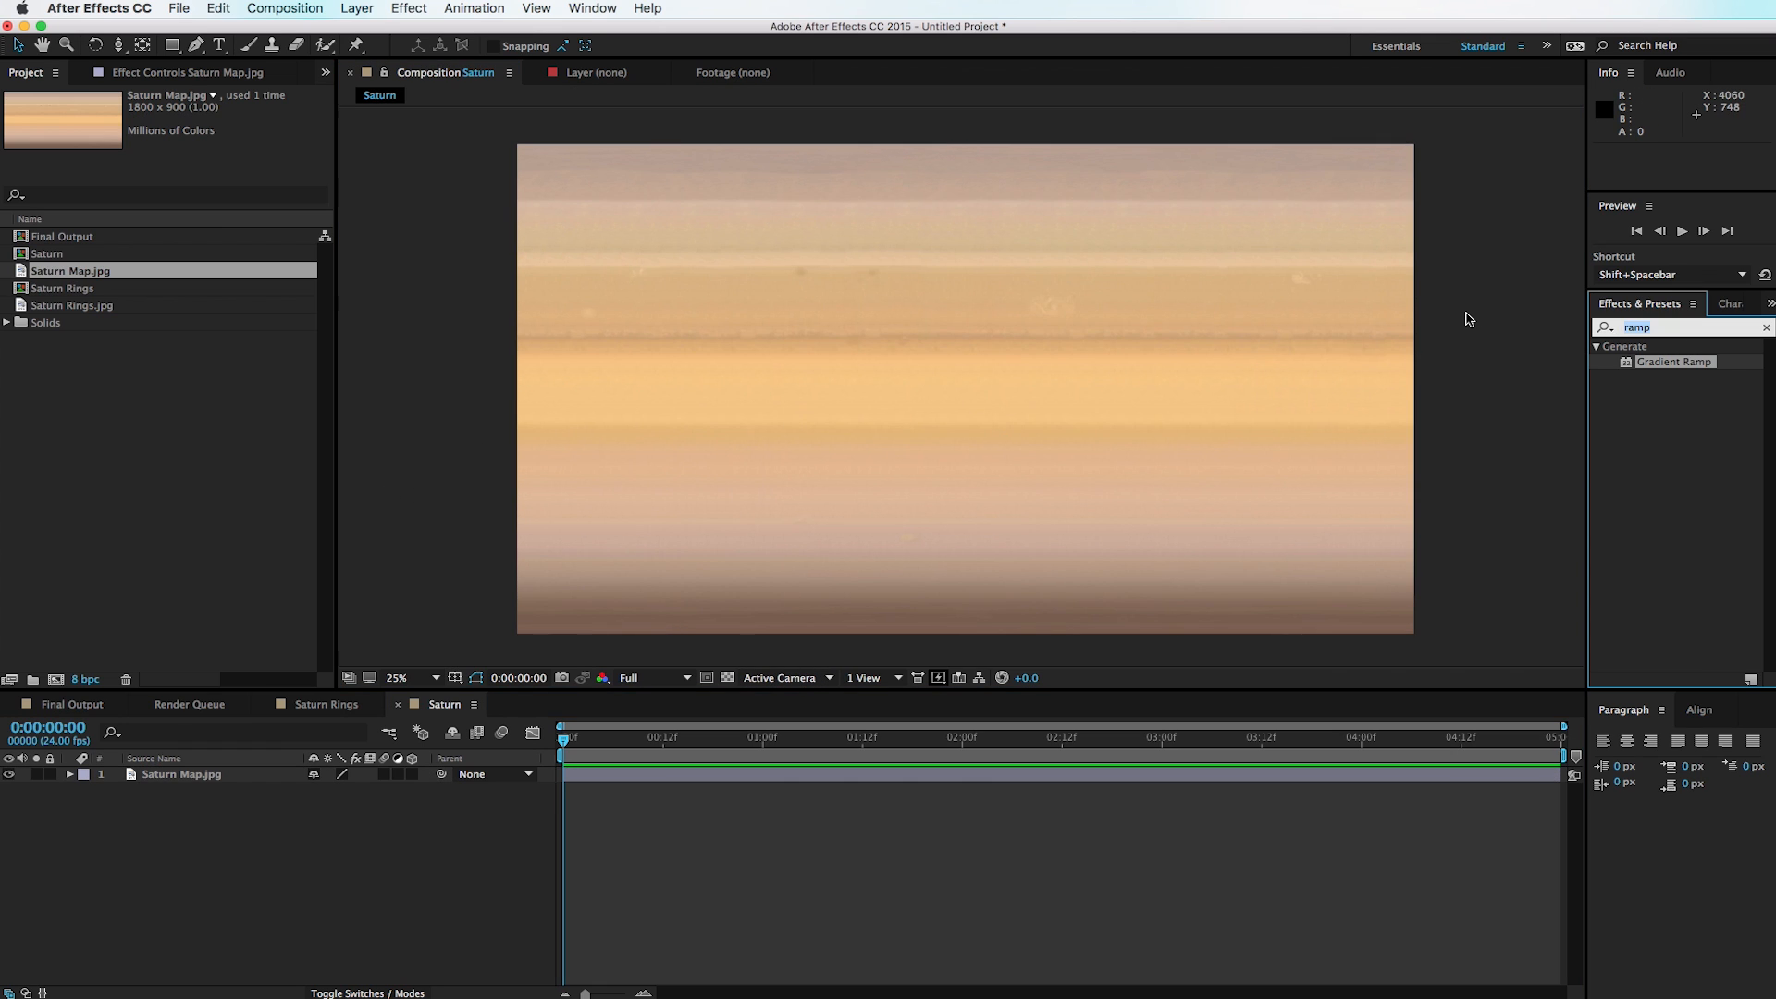
pyautogui.write('cc Sphere')
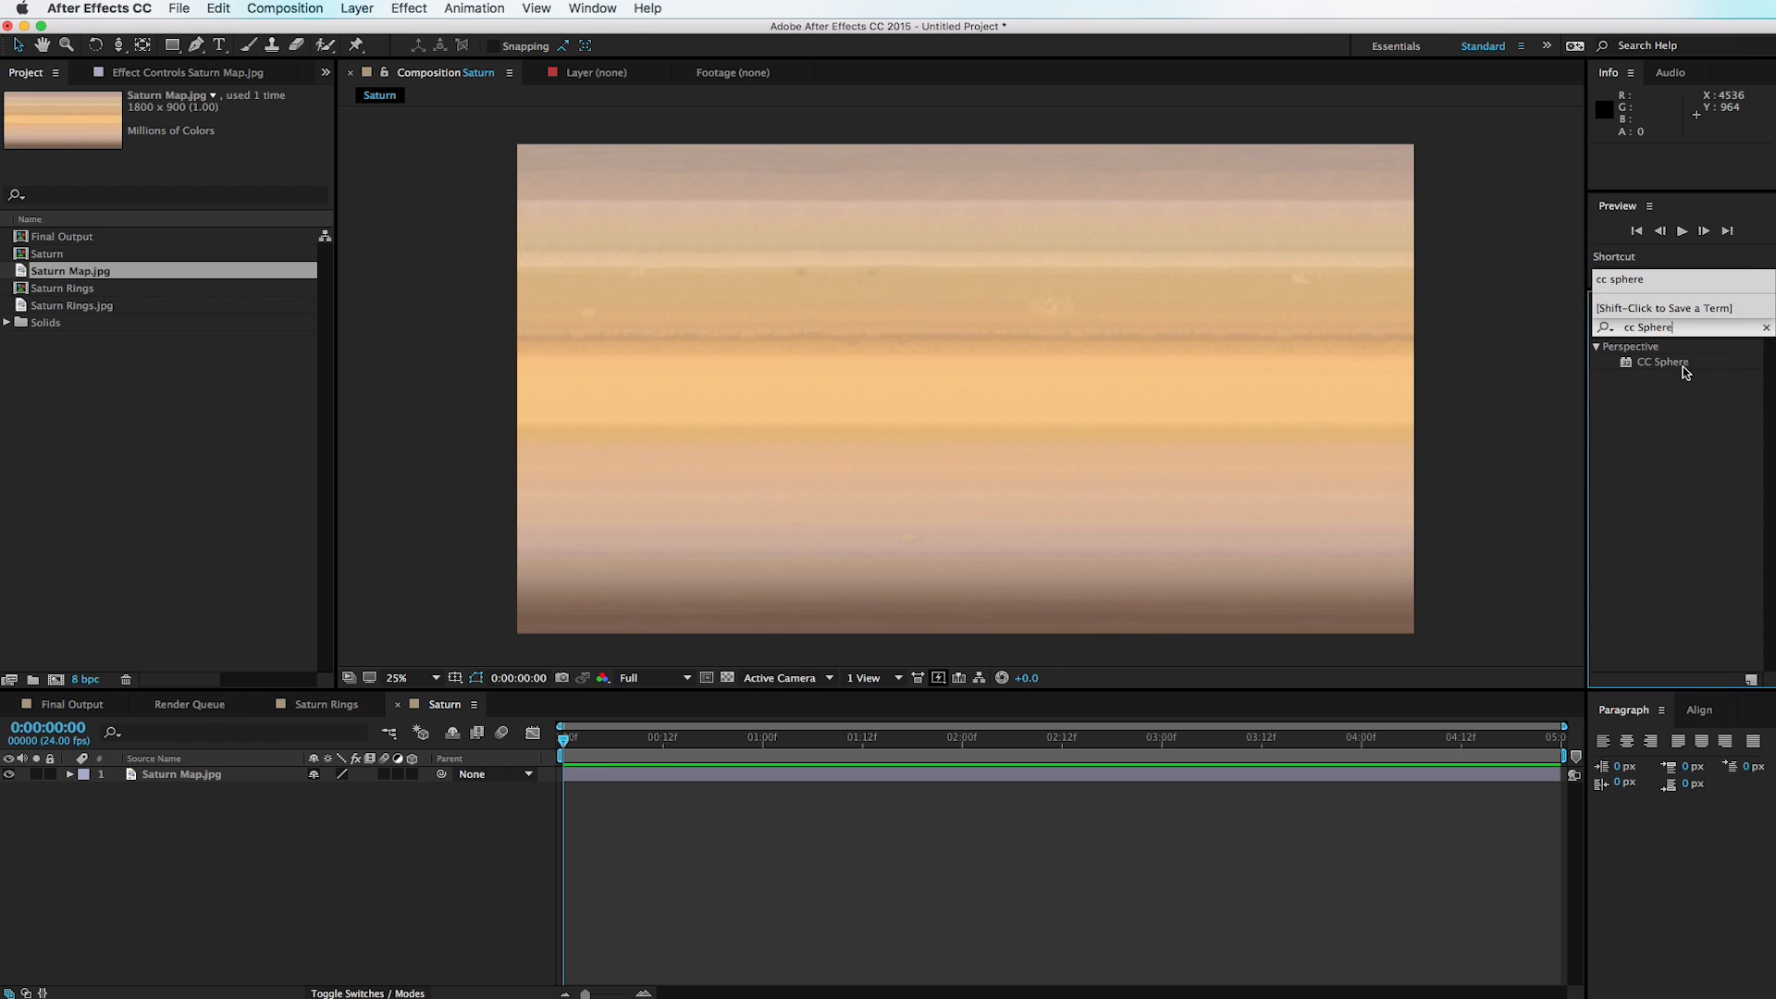
pyautogui.moveTo(1665, 363); pyautogui.dragTo(996, 388)
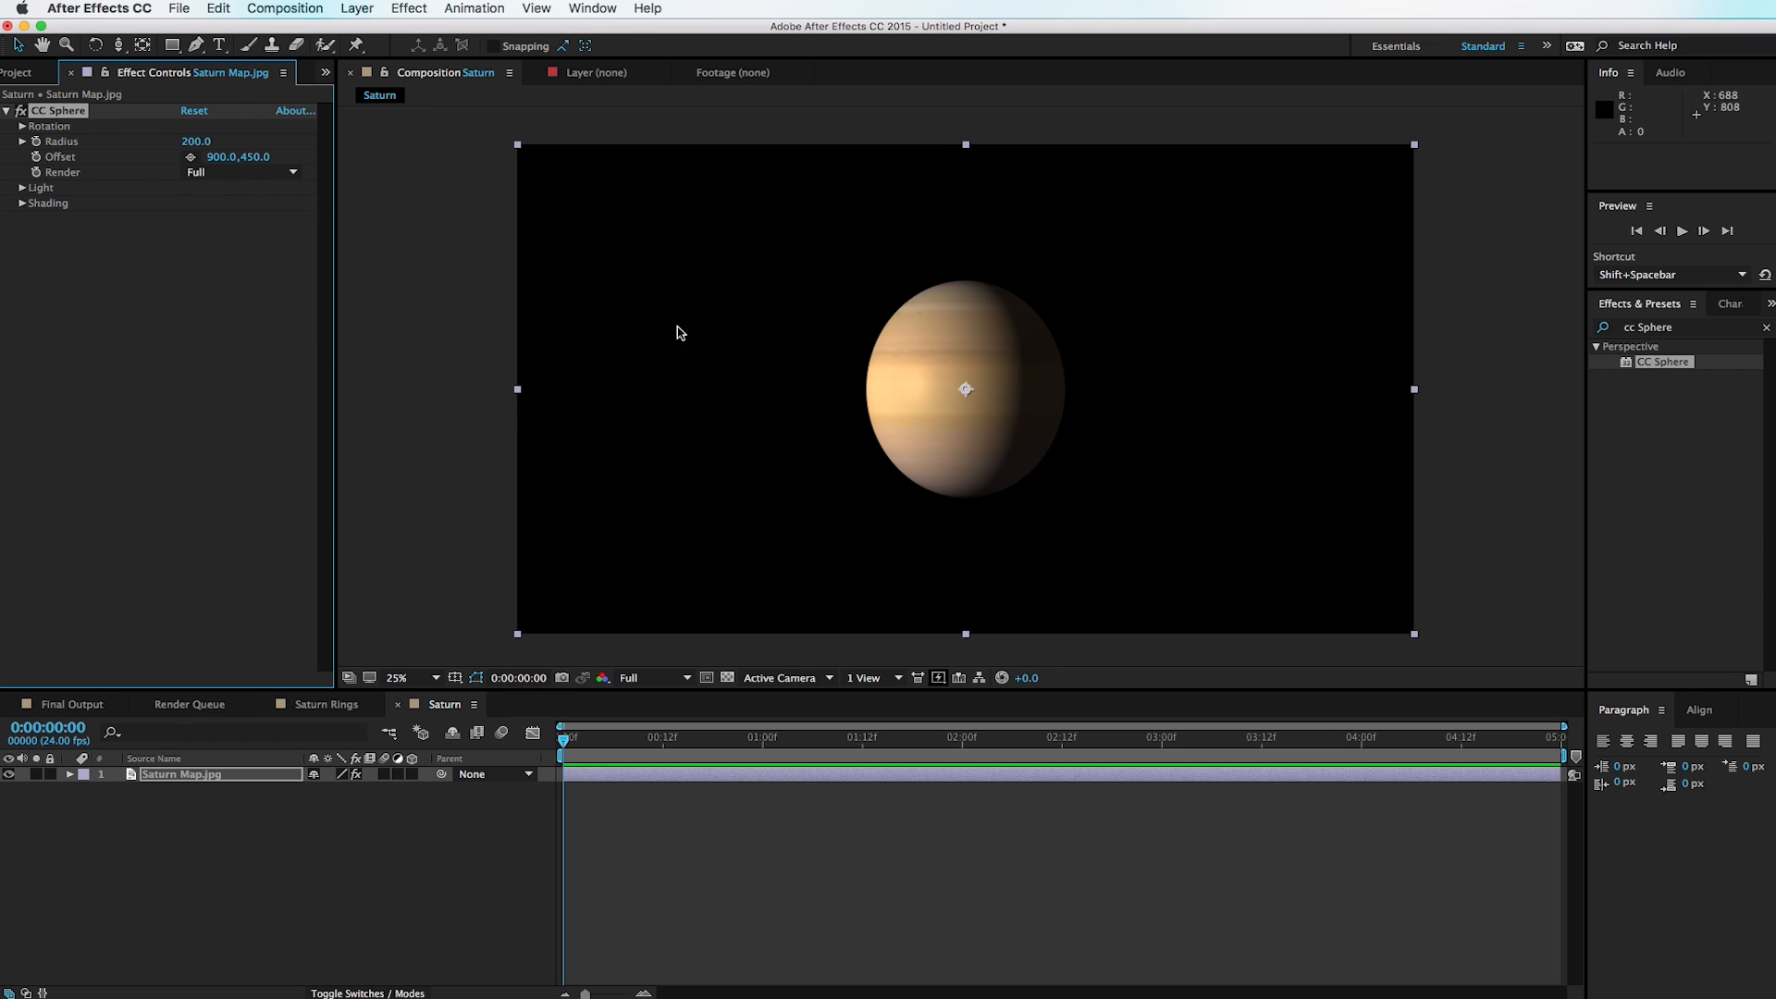
pyautogui.moveTo(197, 145); pyautogui.dragTo(366, 136)
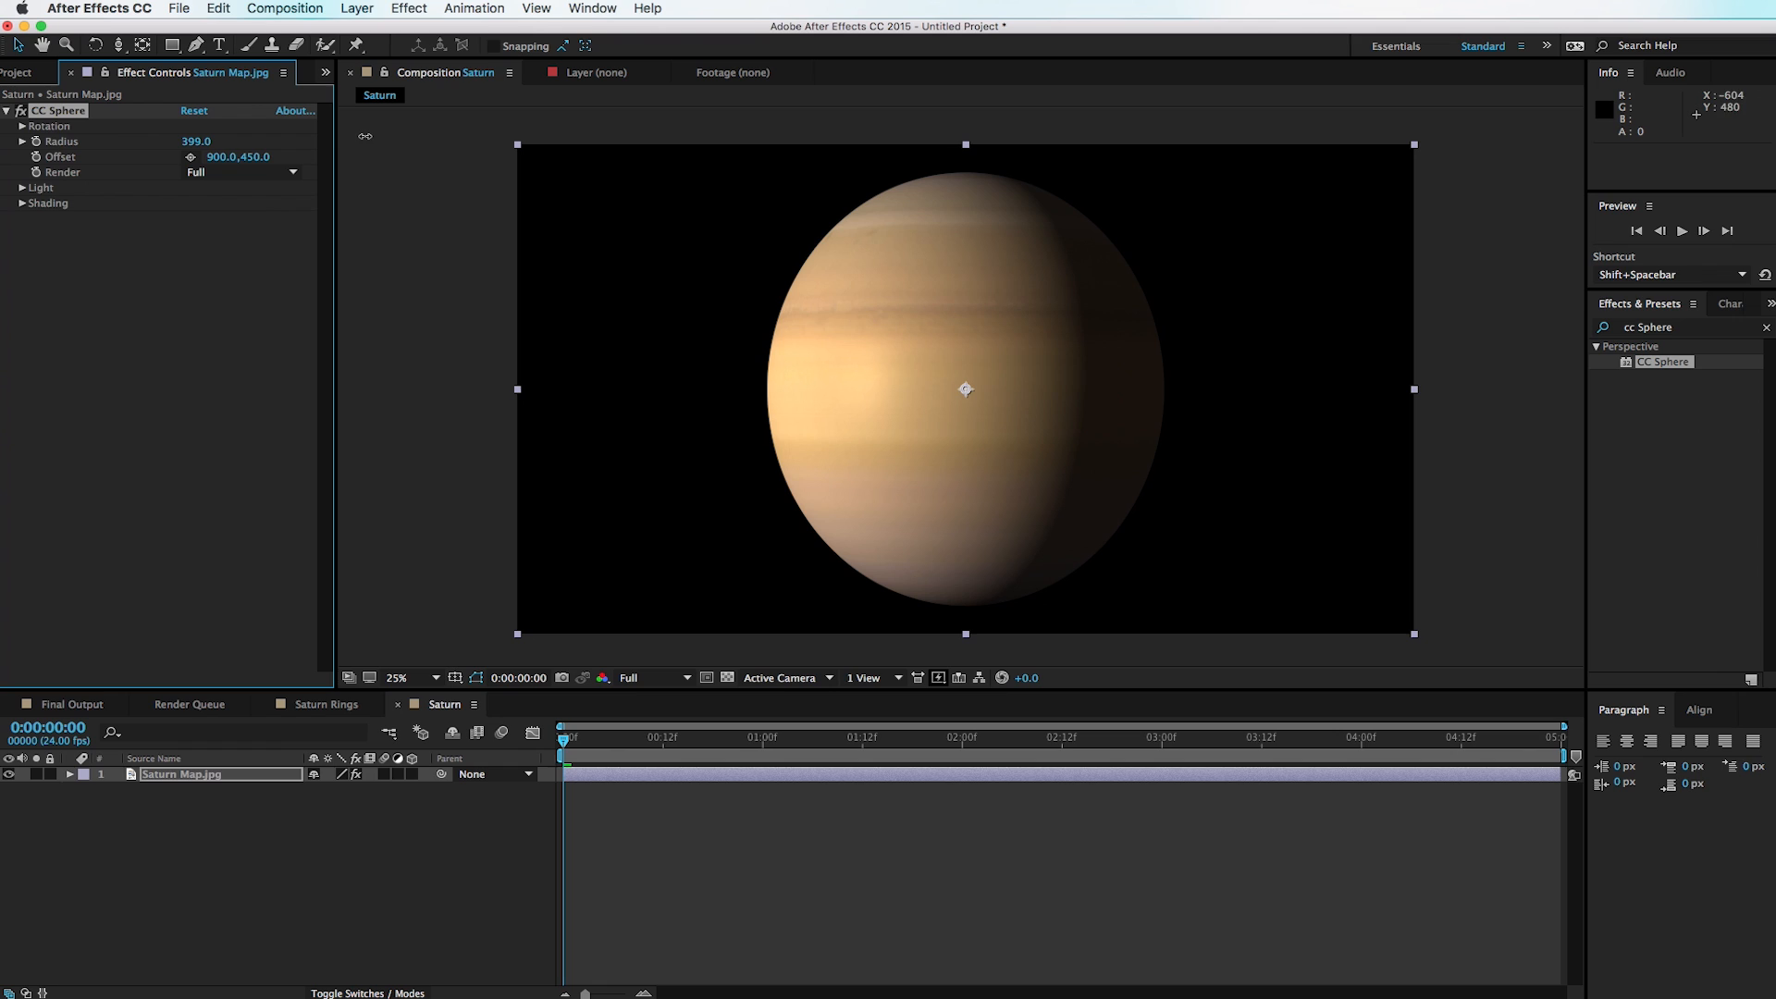
# Step: In the CC Sphere shading, set Ambient to 100, Diffuse, Specular and Metal to 0, and Roughness to 0.001
pyautogui.click(22, 202)
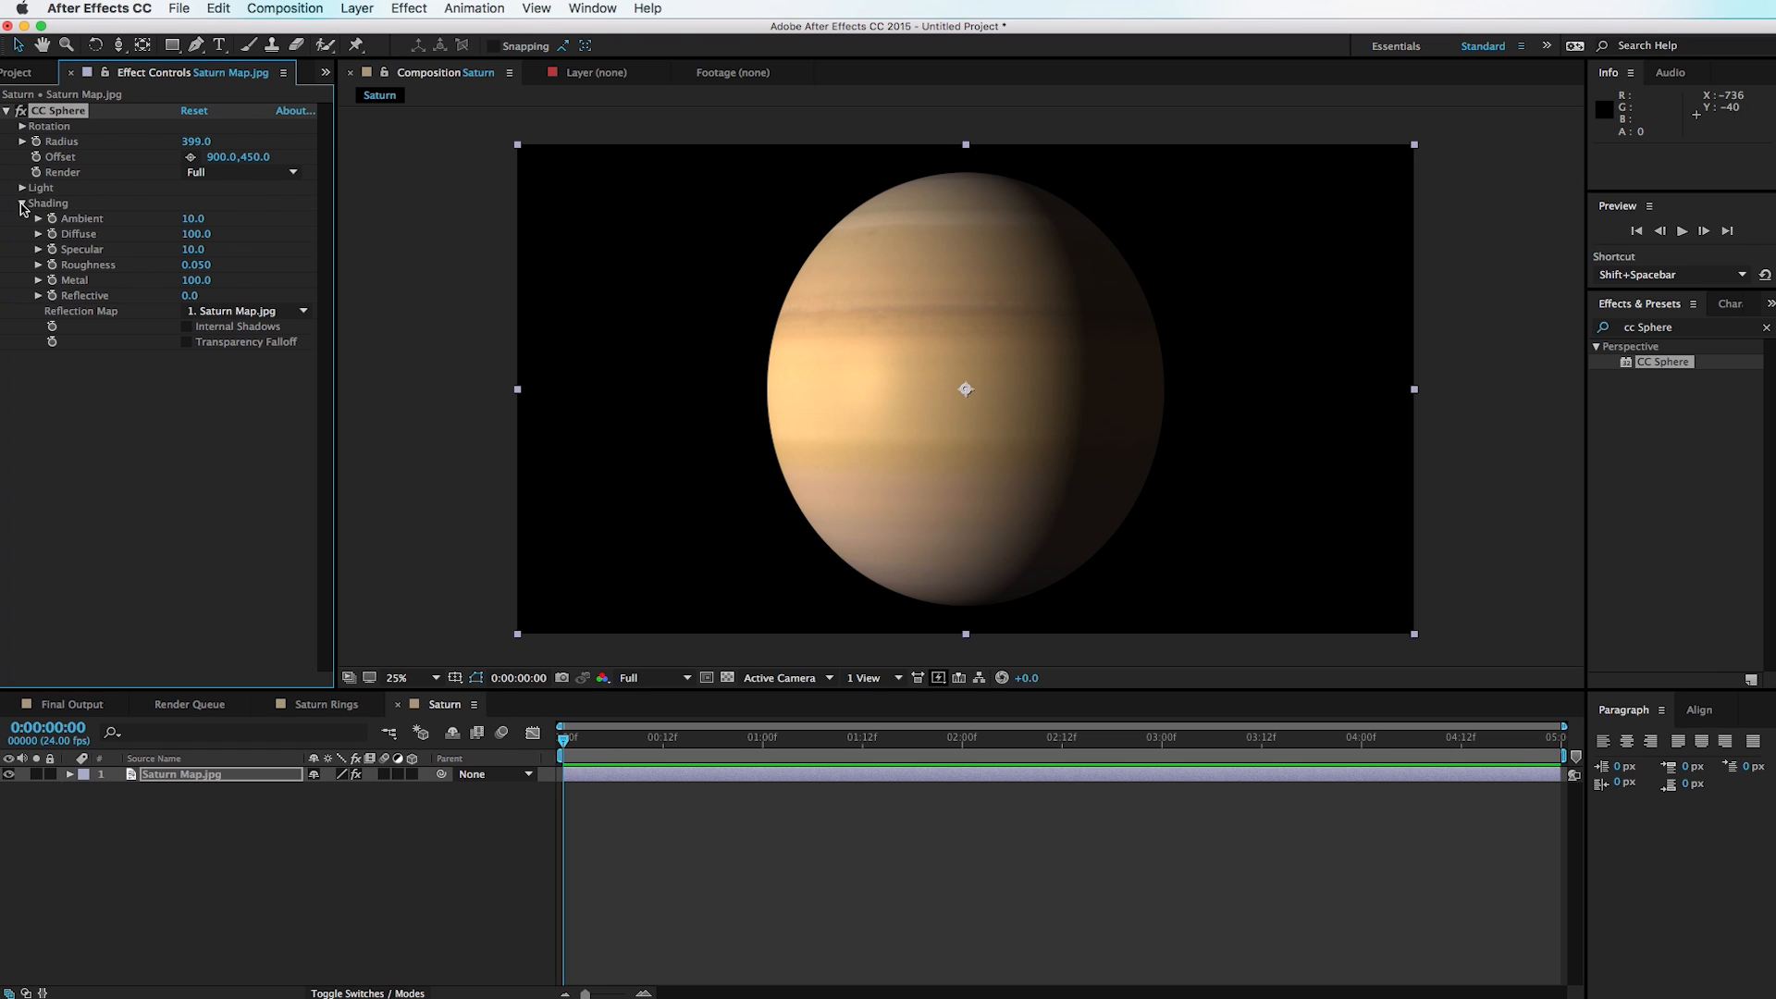
pyautogui.click(197, 219)
pyautogui.press('Return')
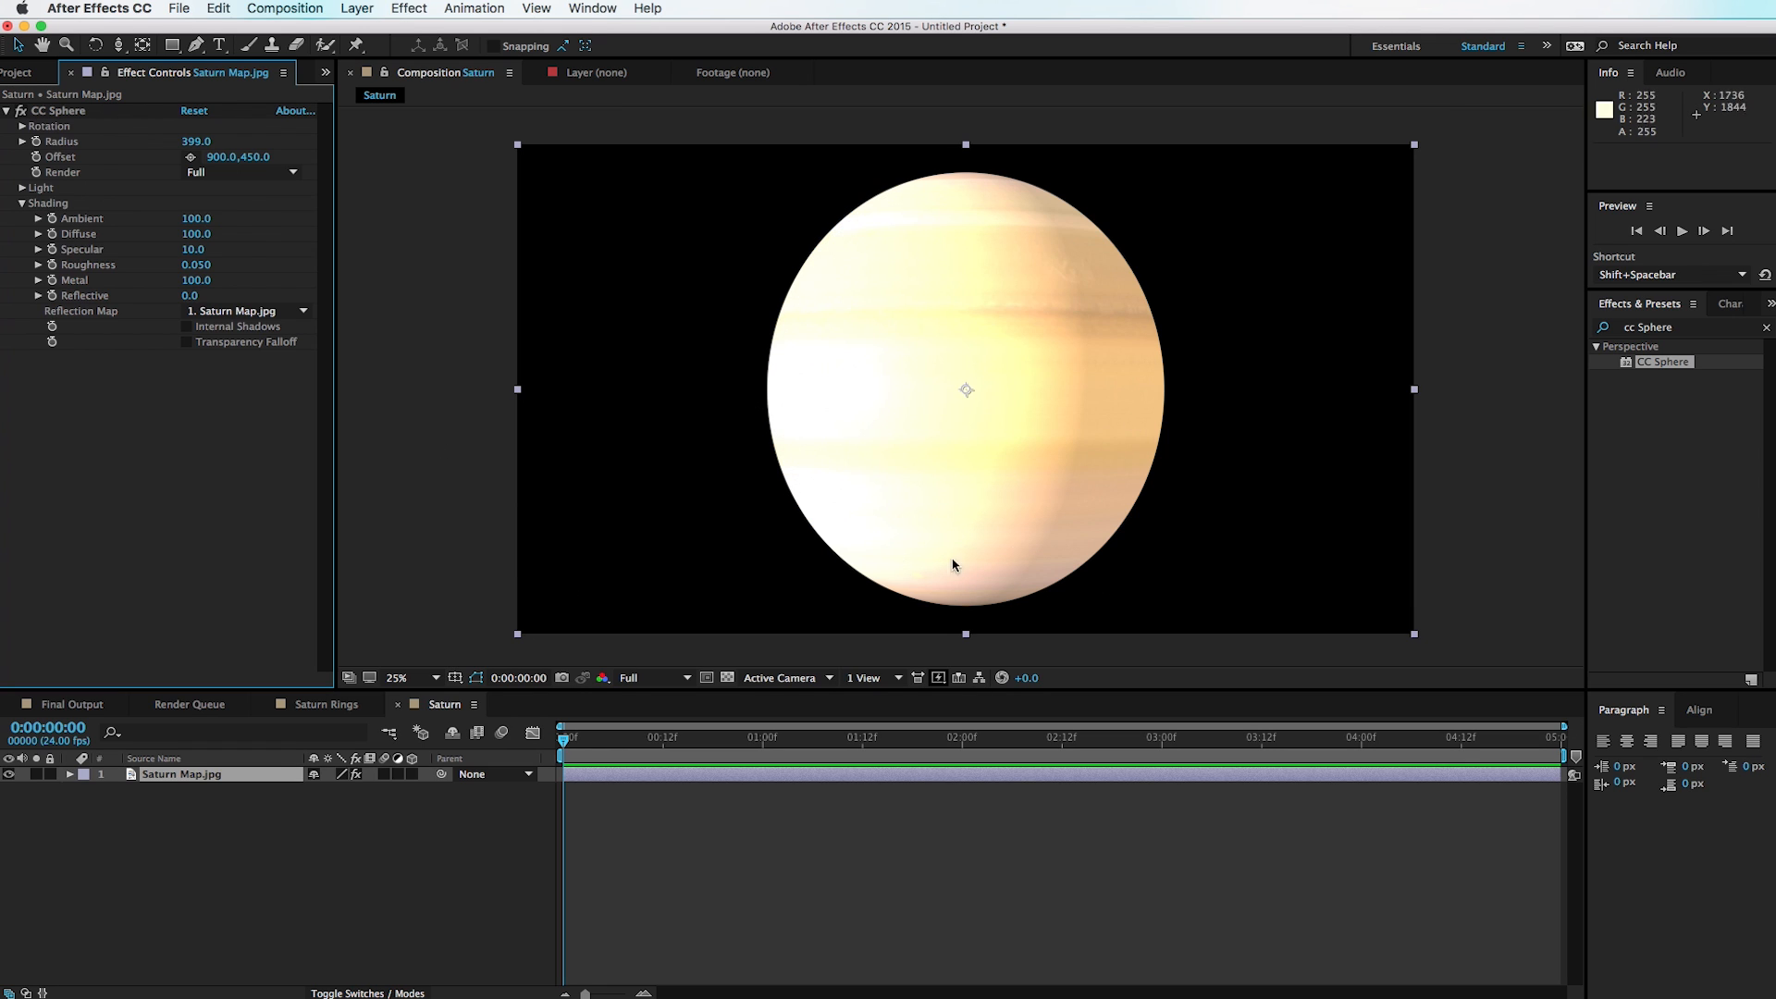
pyautogui.click(193, 234)
pyautogui.write('0')
pyautogui.press('Tab')
pyautogui.write('0')
pyautogui.press('Tab')
pyautogui.write('0')
pyautogui.click(228, 414)
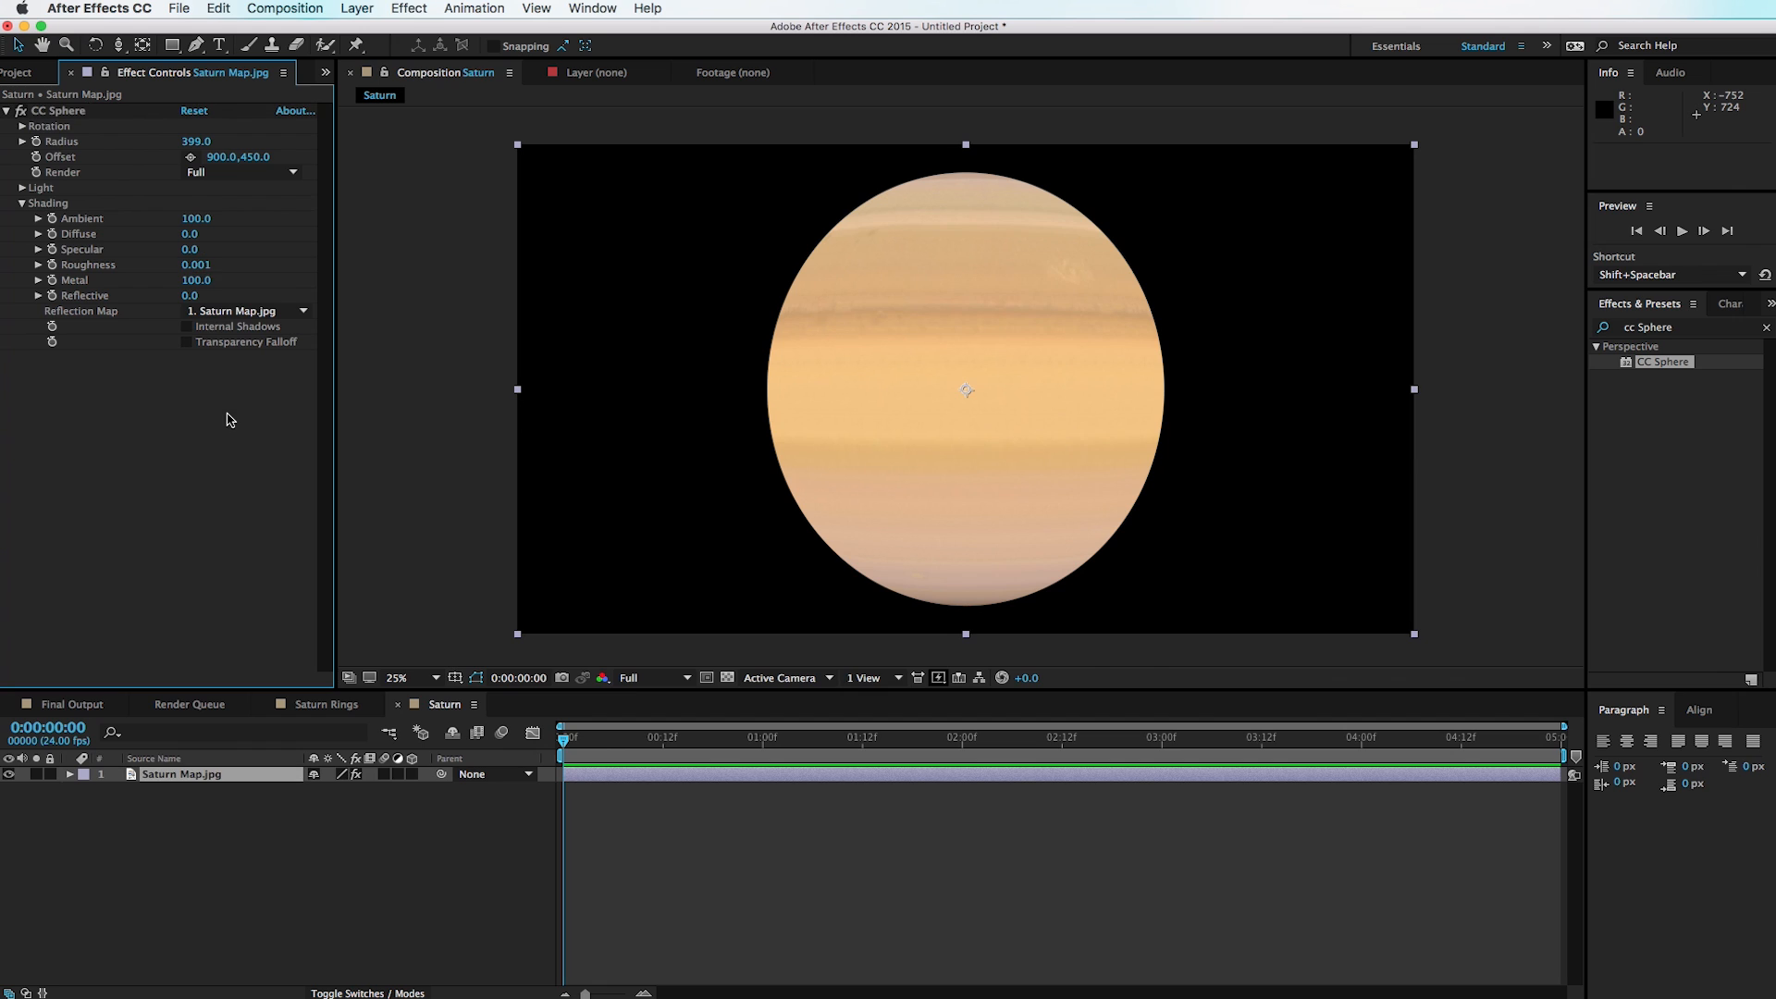
# Step: Widen the Saturn Map.jpg layer to about 234% horizontal scale, then pre-compose it as Planet Texture, moving all attributes into the new composition
pyautogui.click(555, 435)
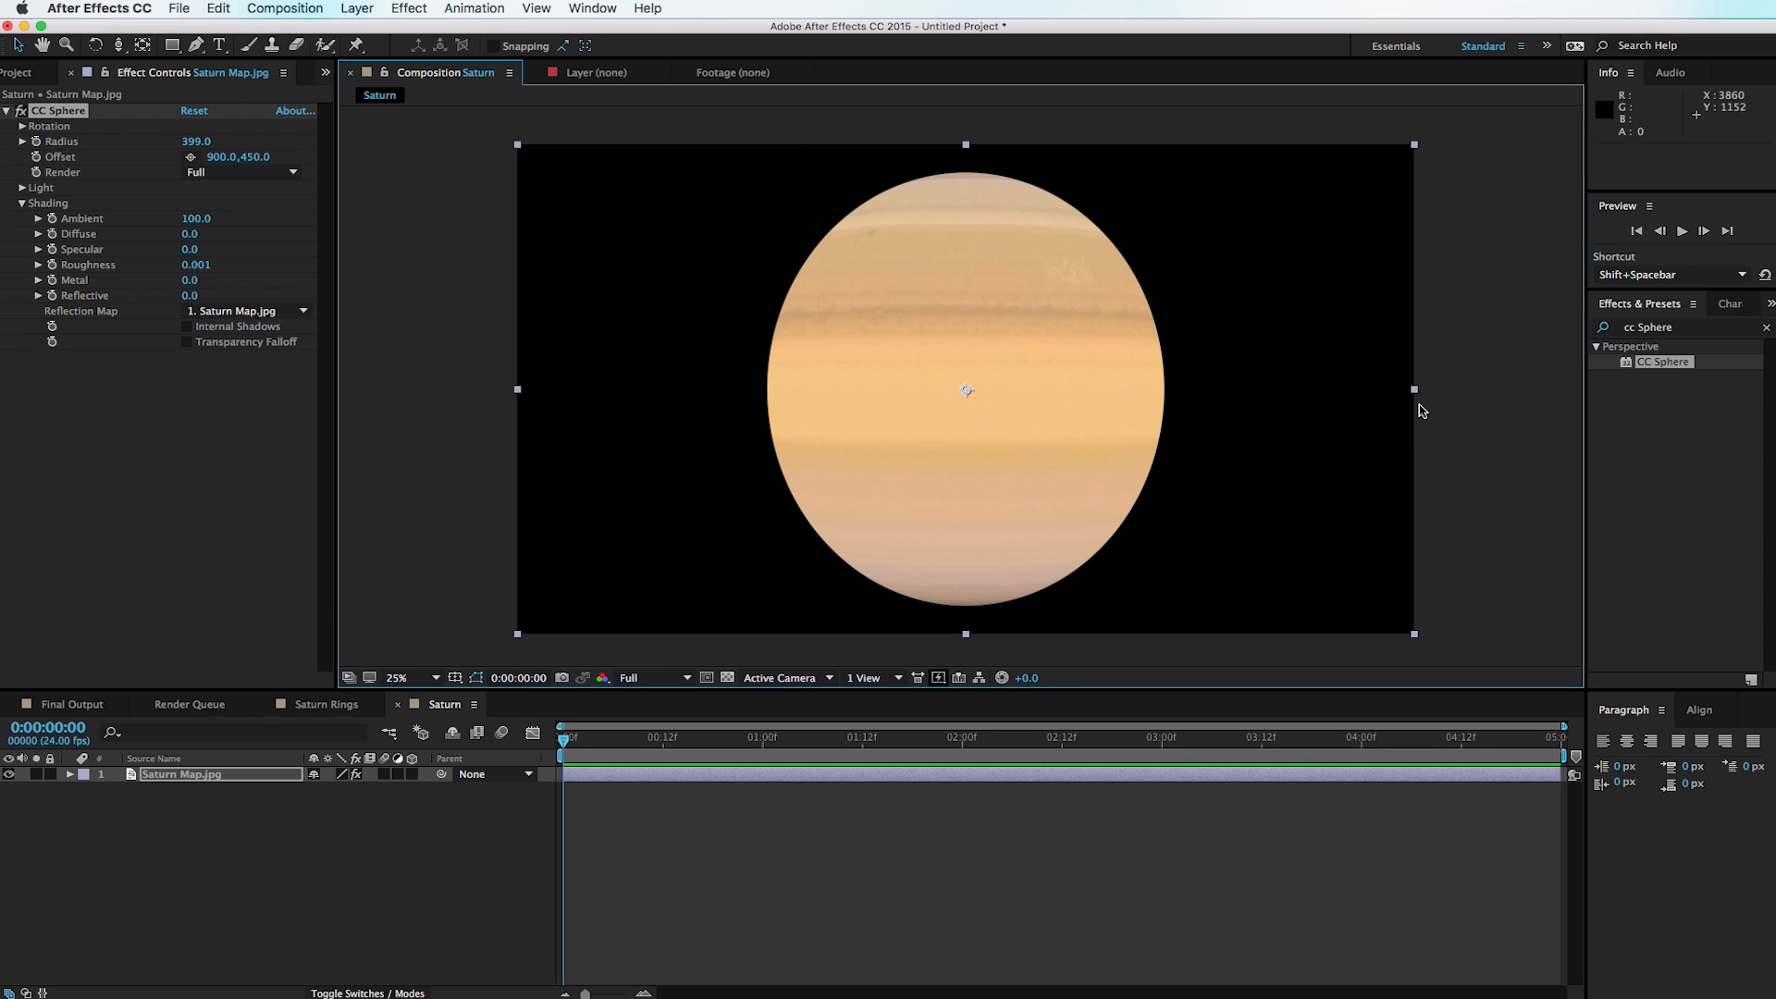
pyautogui.moveTo(1414, 389); pyautogui.dragTo(1460, 389)
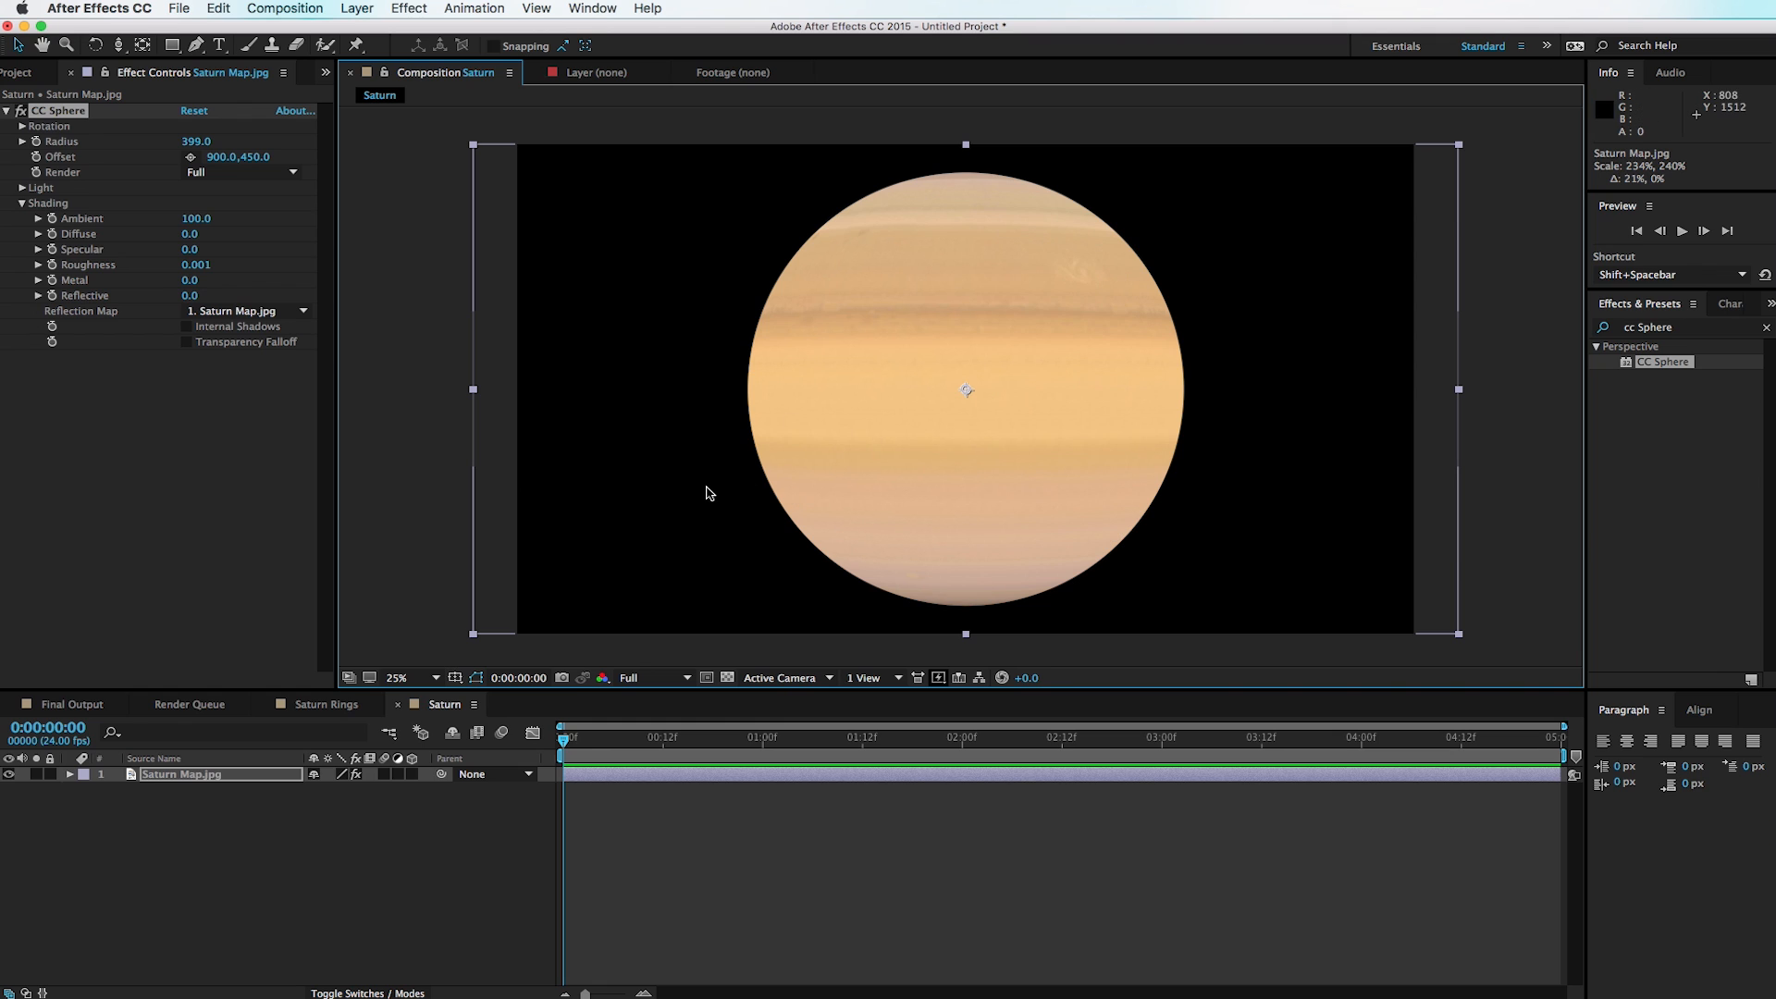
pyautogui.click(358, 9)
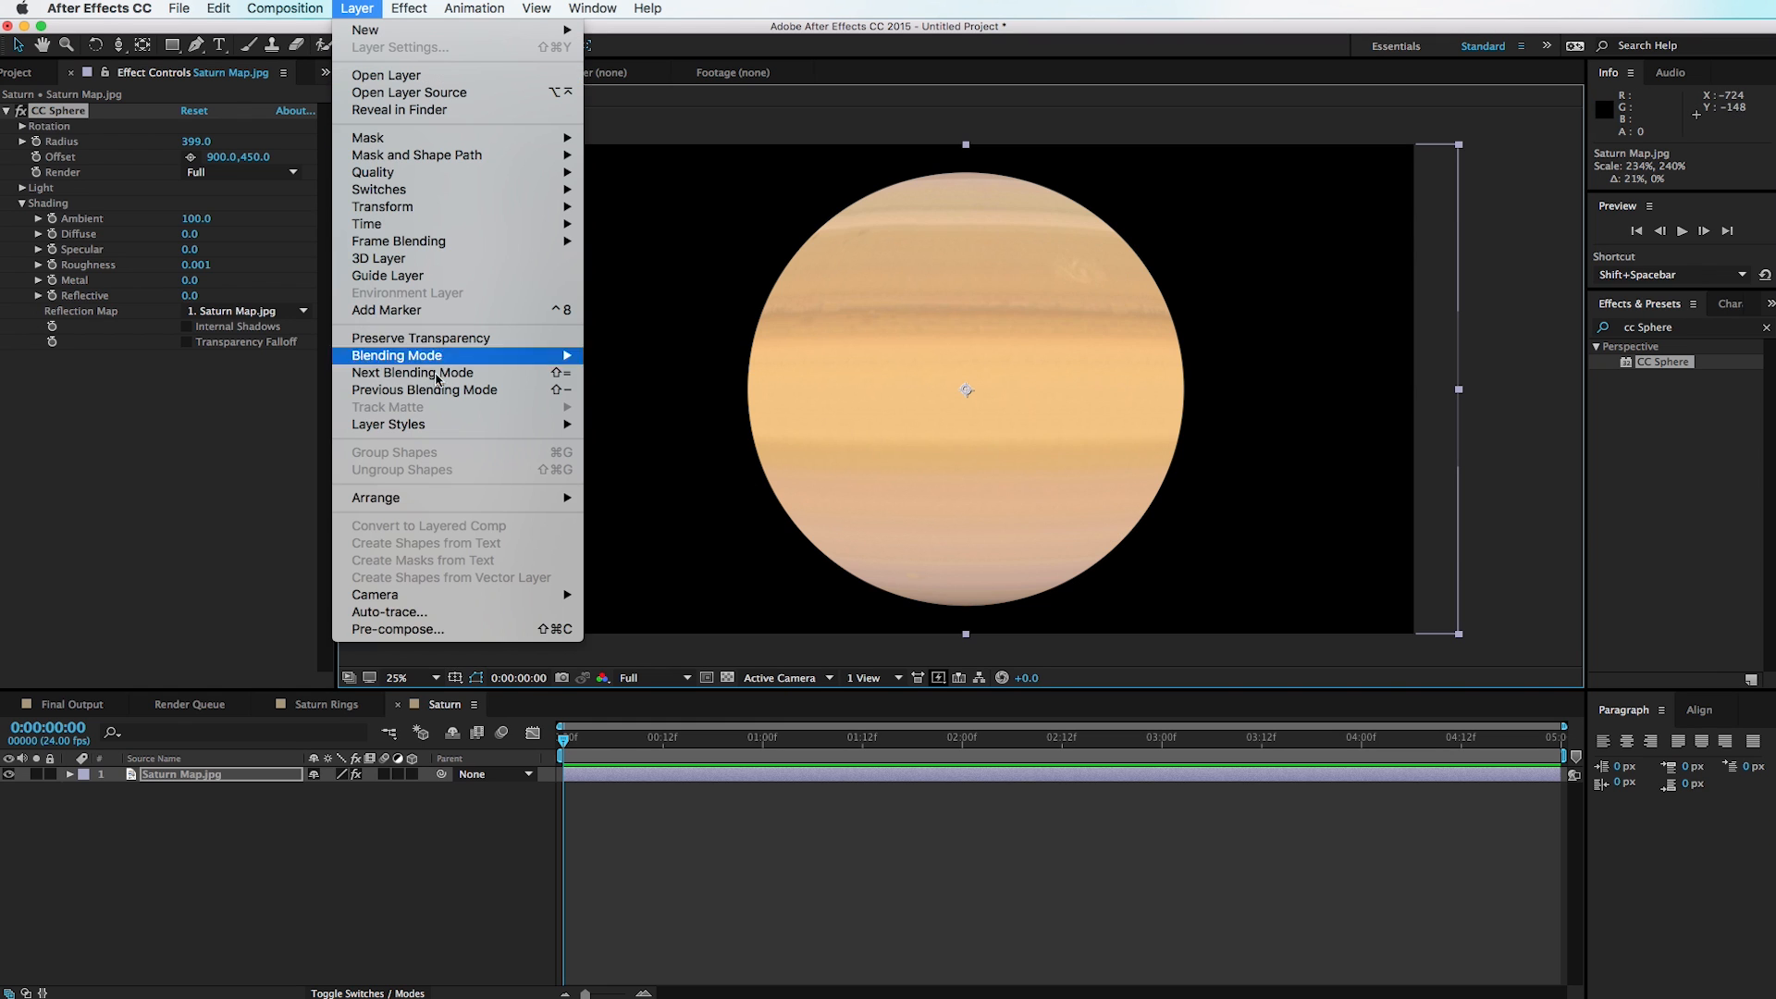
pyautogui.click(507, 630)
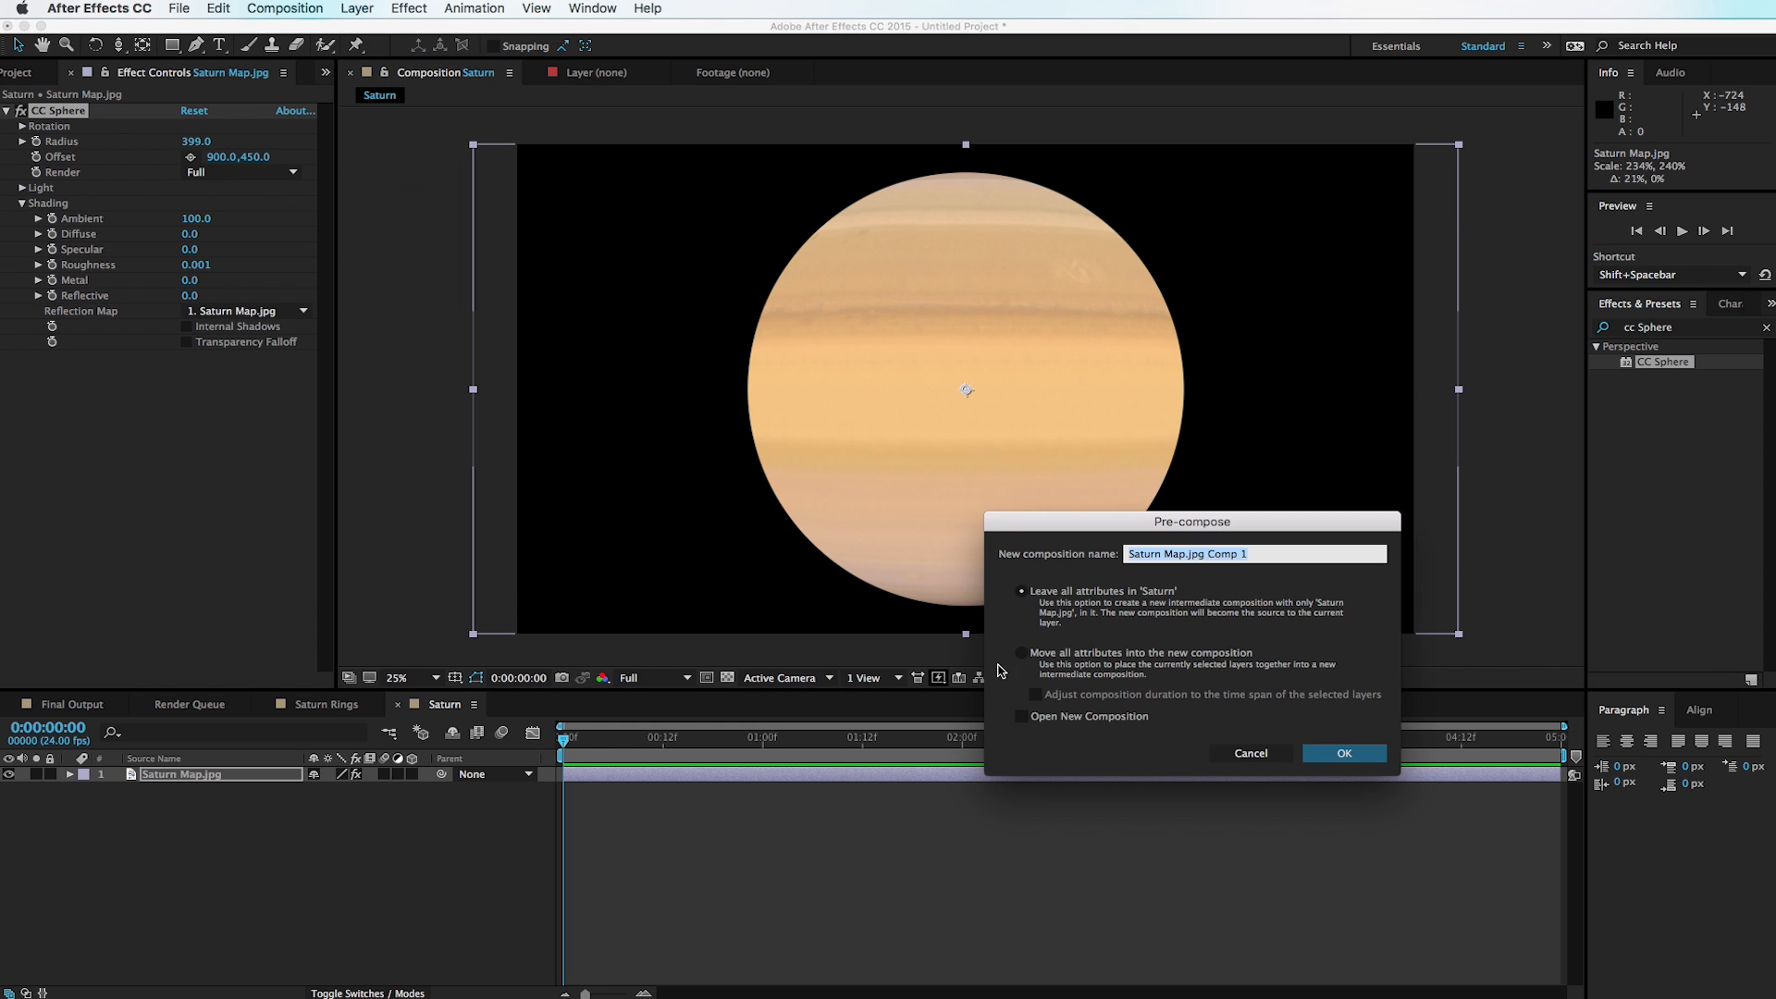
pyautogui.click(1153, 654)
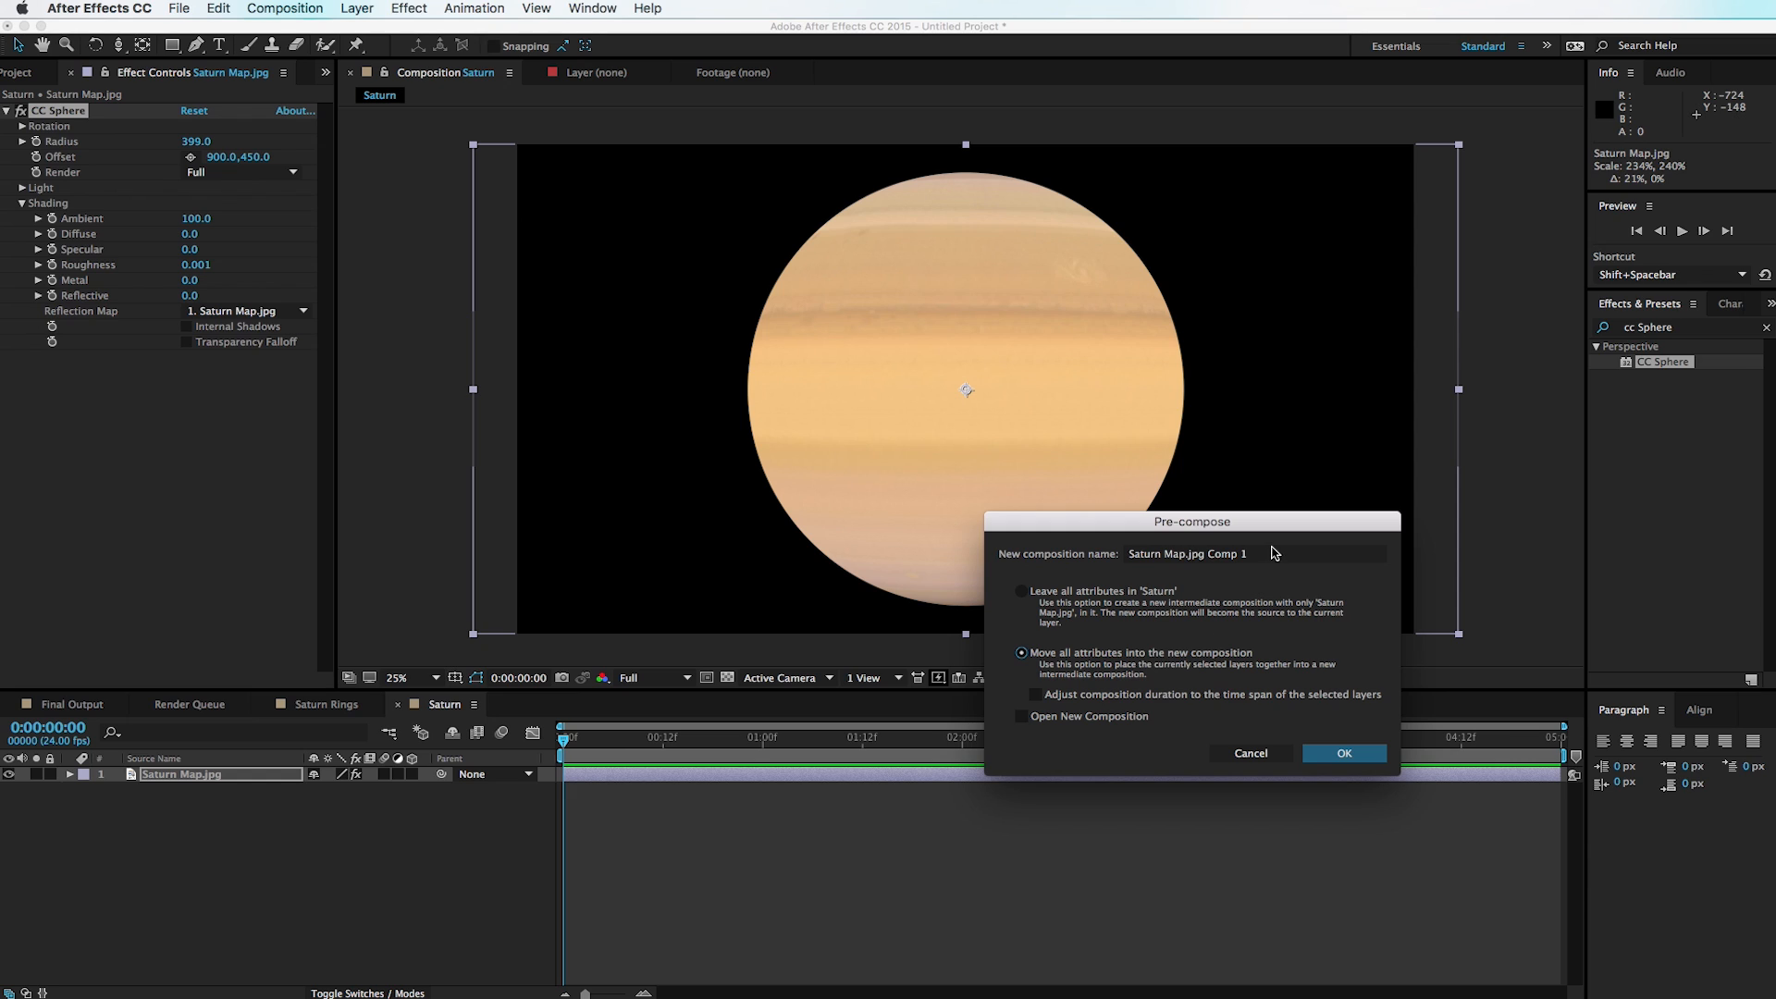
pyautogui.press('Tab')
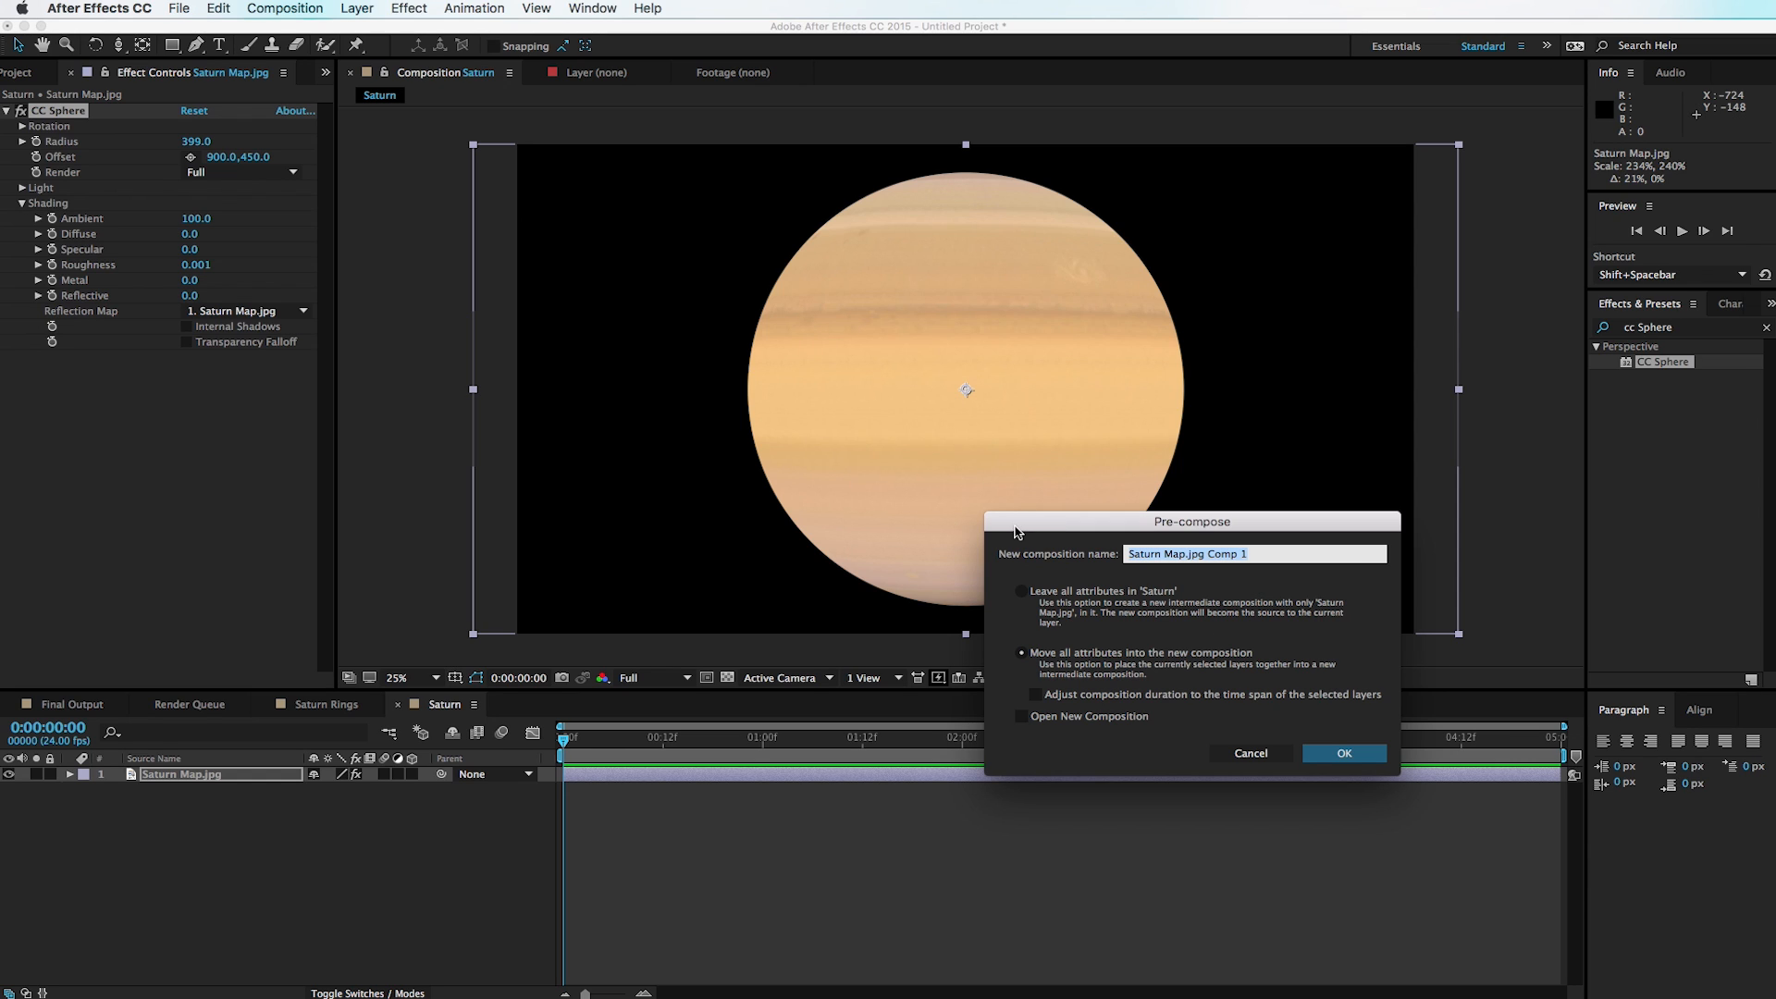
pyautogui.write('S')
pyautogui.press('Return')
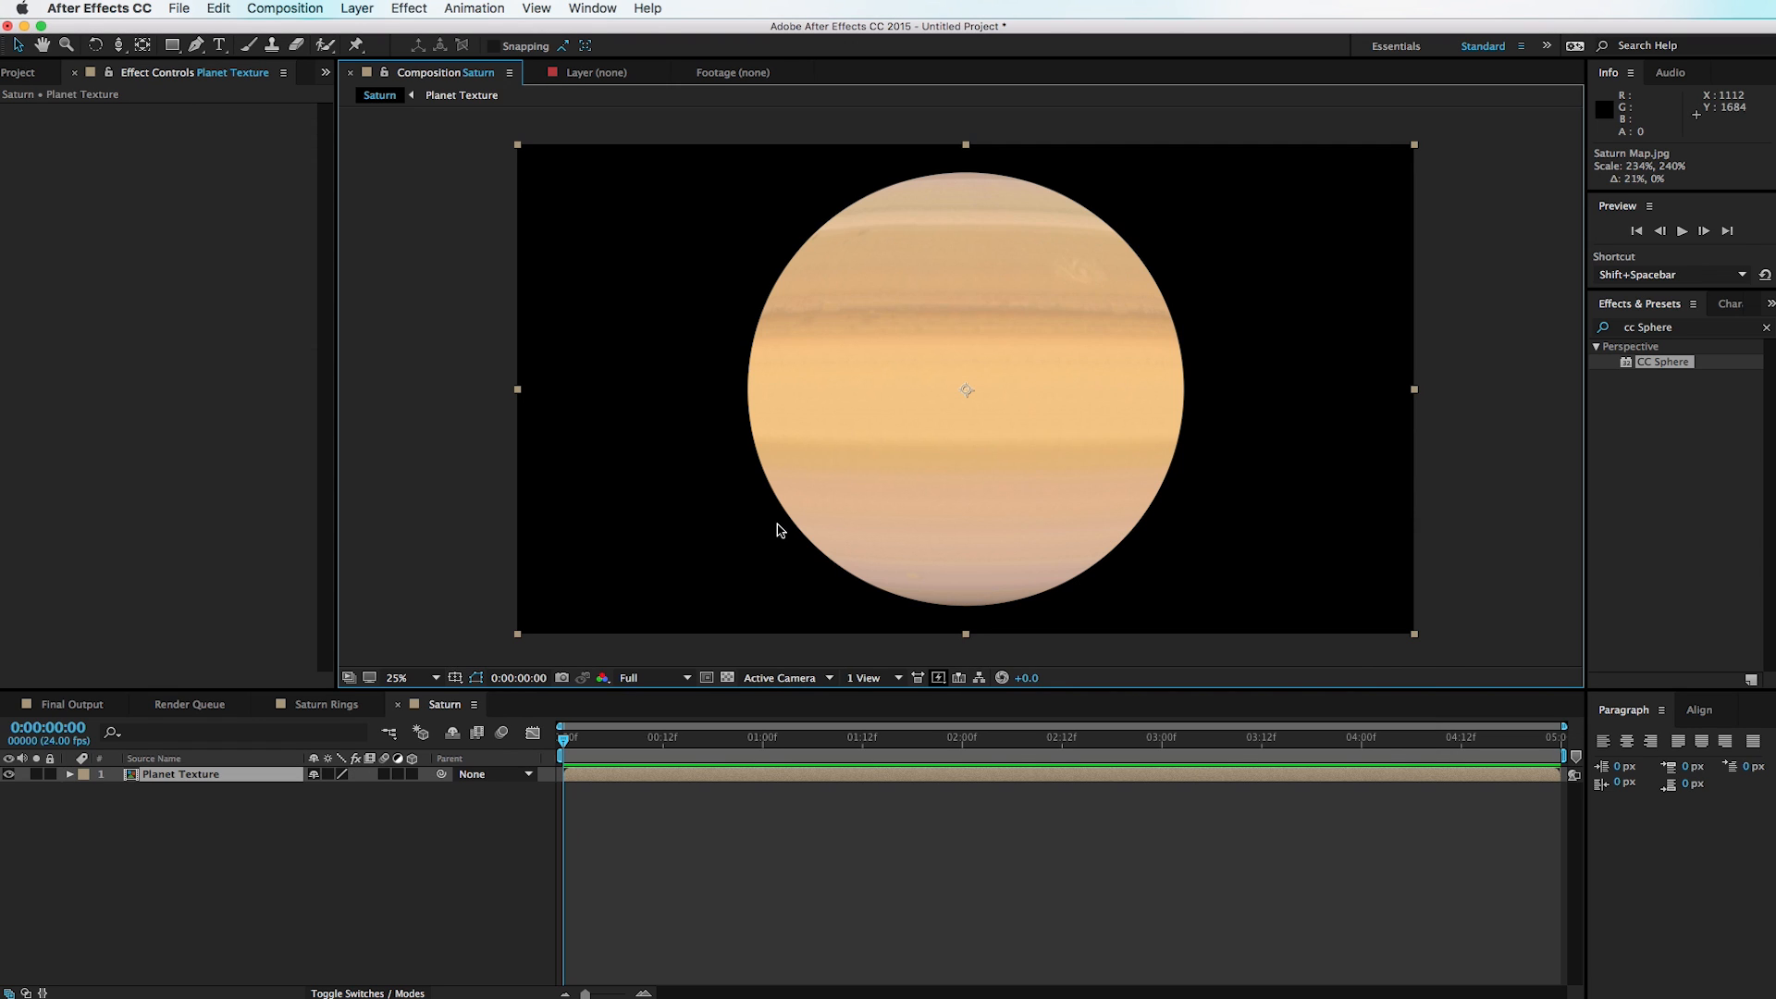
# Step: Move the Planet Texture layer horizontally to about 3196, 1080 and scale it up to 136%
pyautogui.moveTo(777, 530); pyautogui.dragTo(1078, 539)
pyautogui.press('s')
pyautogui.moveTo(373, 790); pyautogui.dragTo(407, 789)
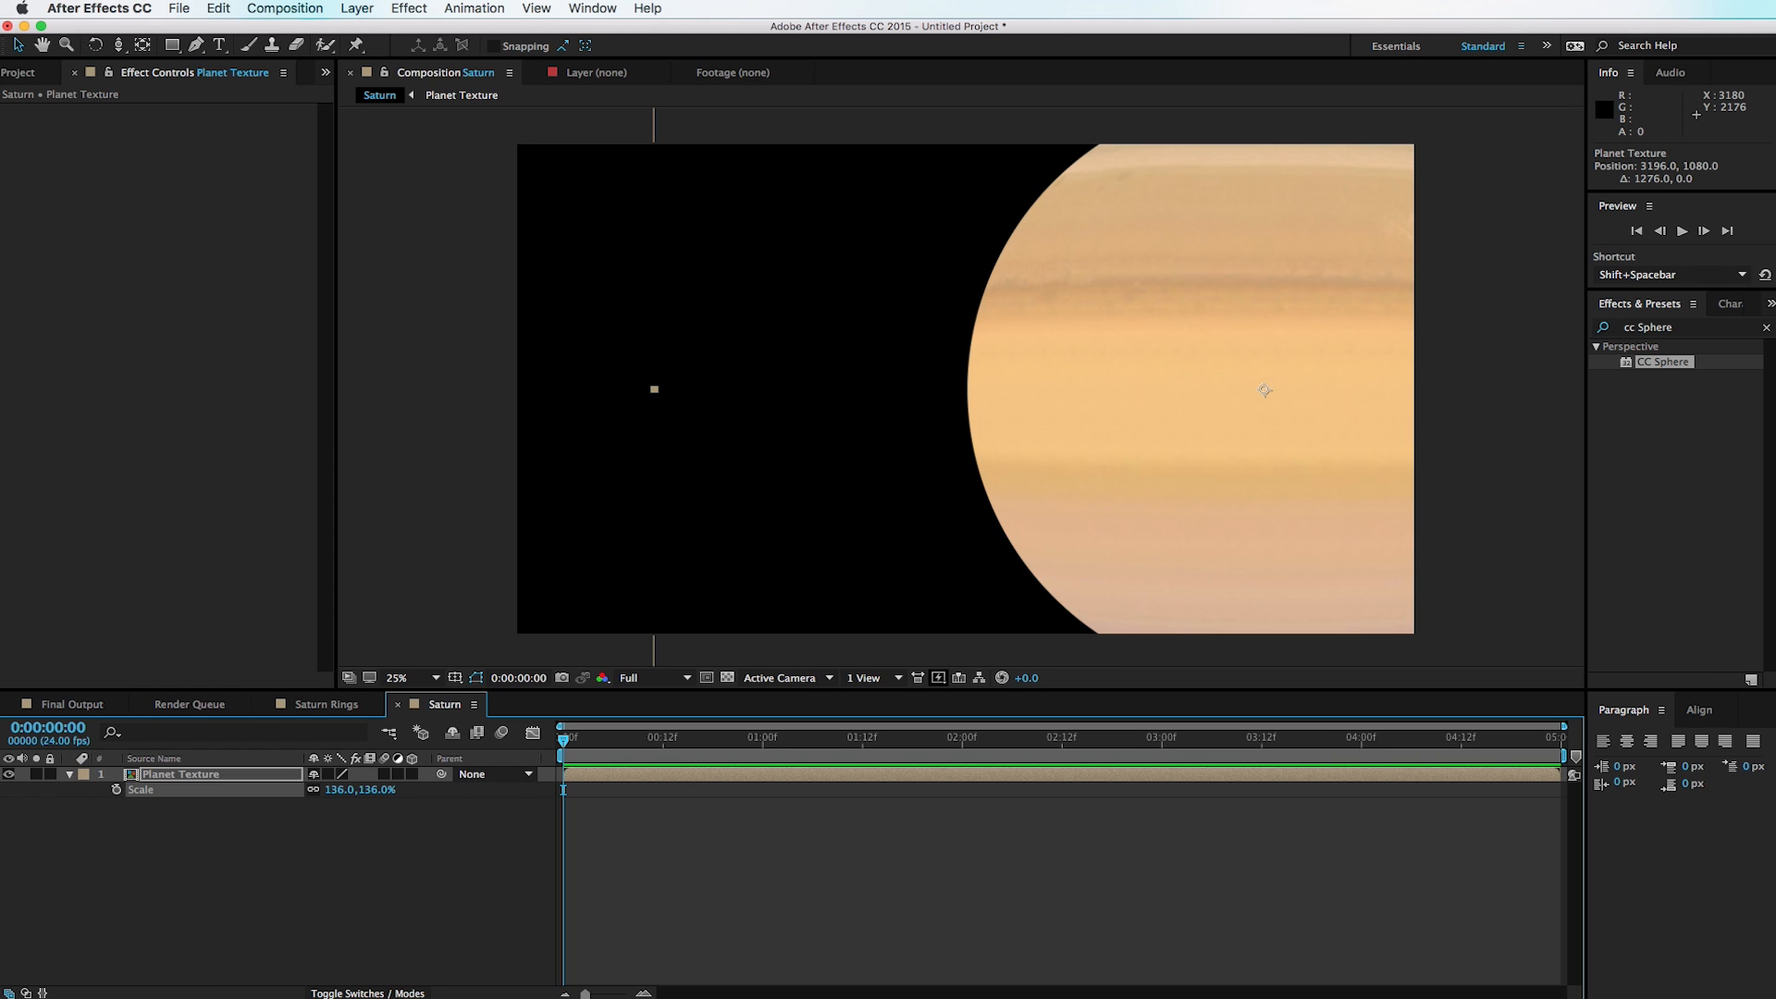
# Step: Apply the Levels effect to the Planet Texture layer and lower its Output White to 58 to darken the planet
pyautogui.click(1690, 329)
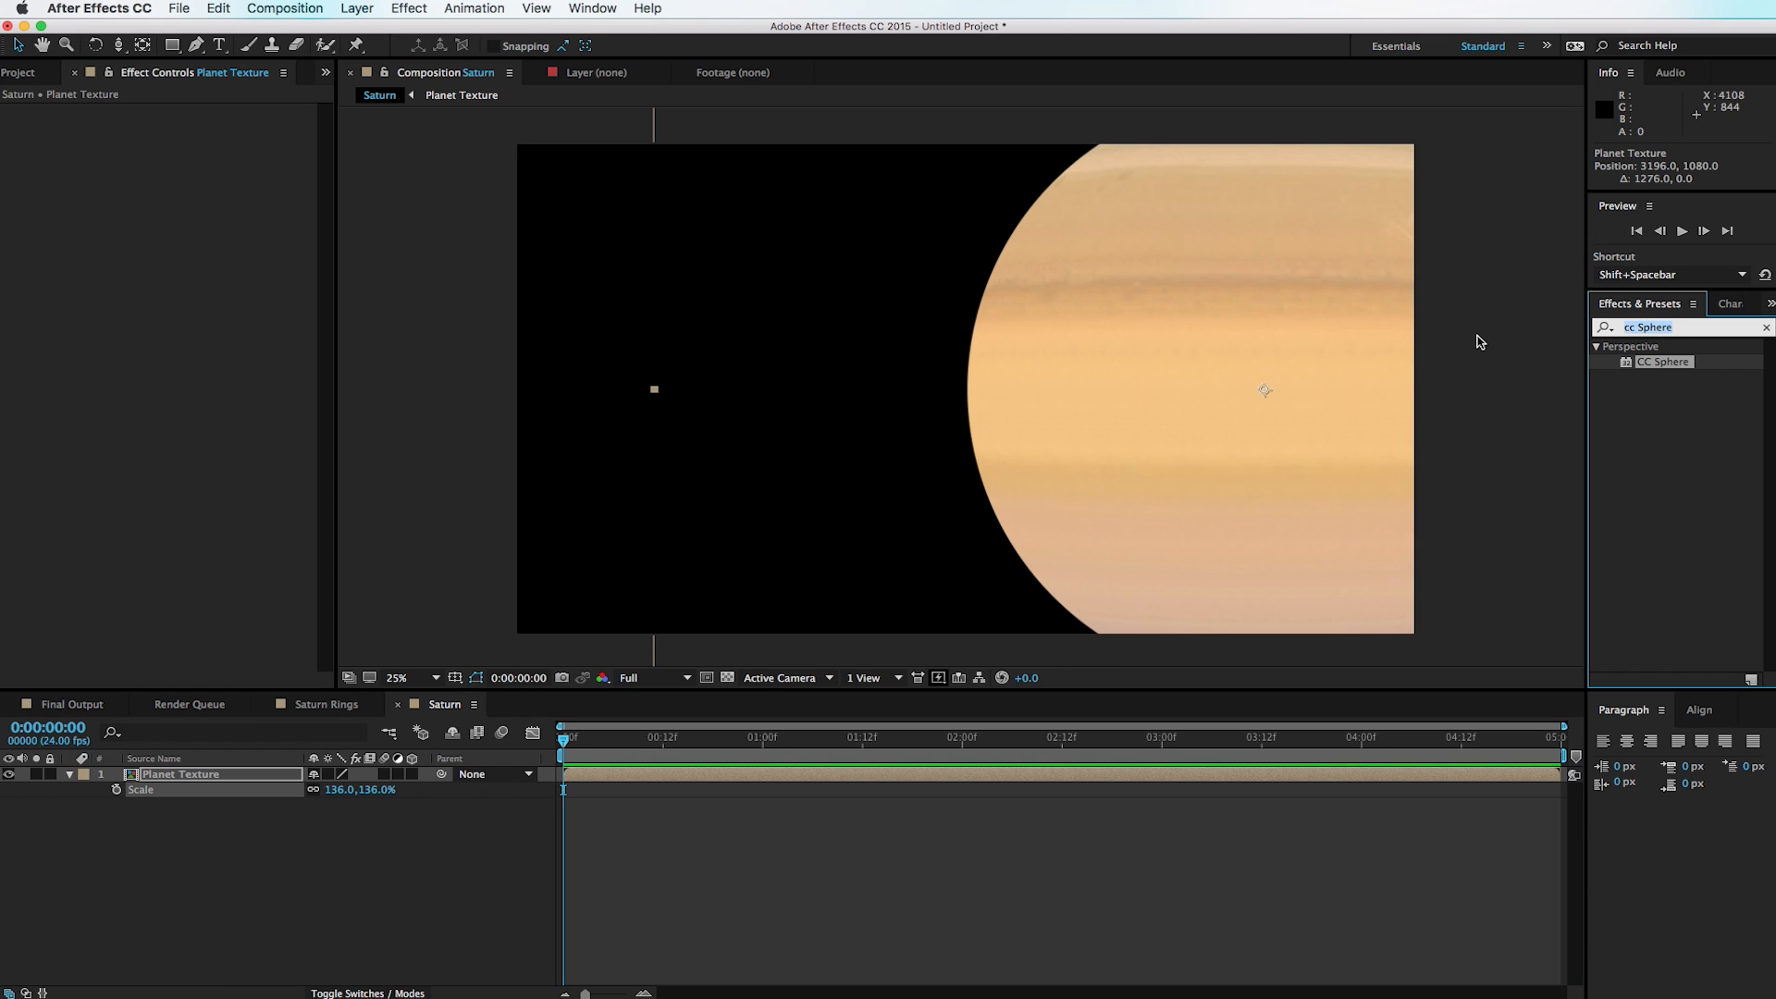
pyautogui.write('level')
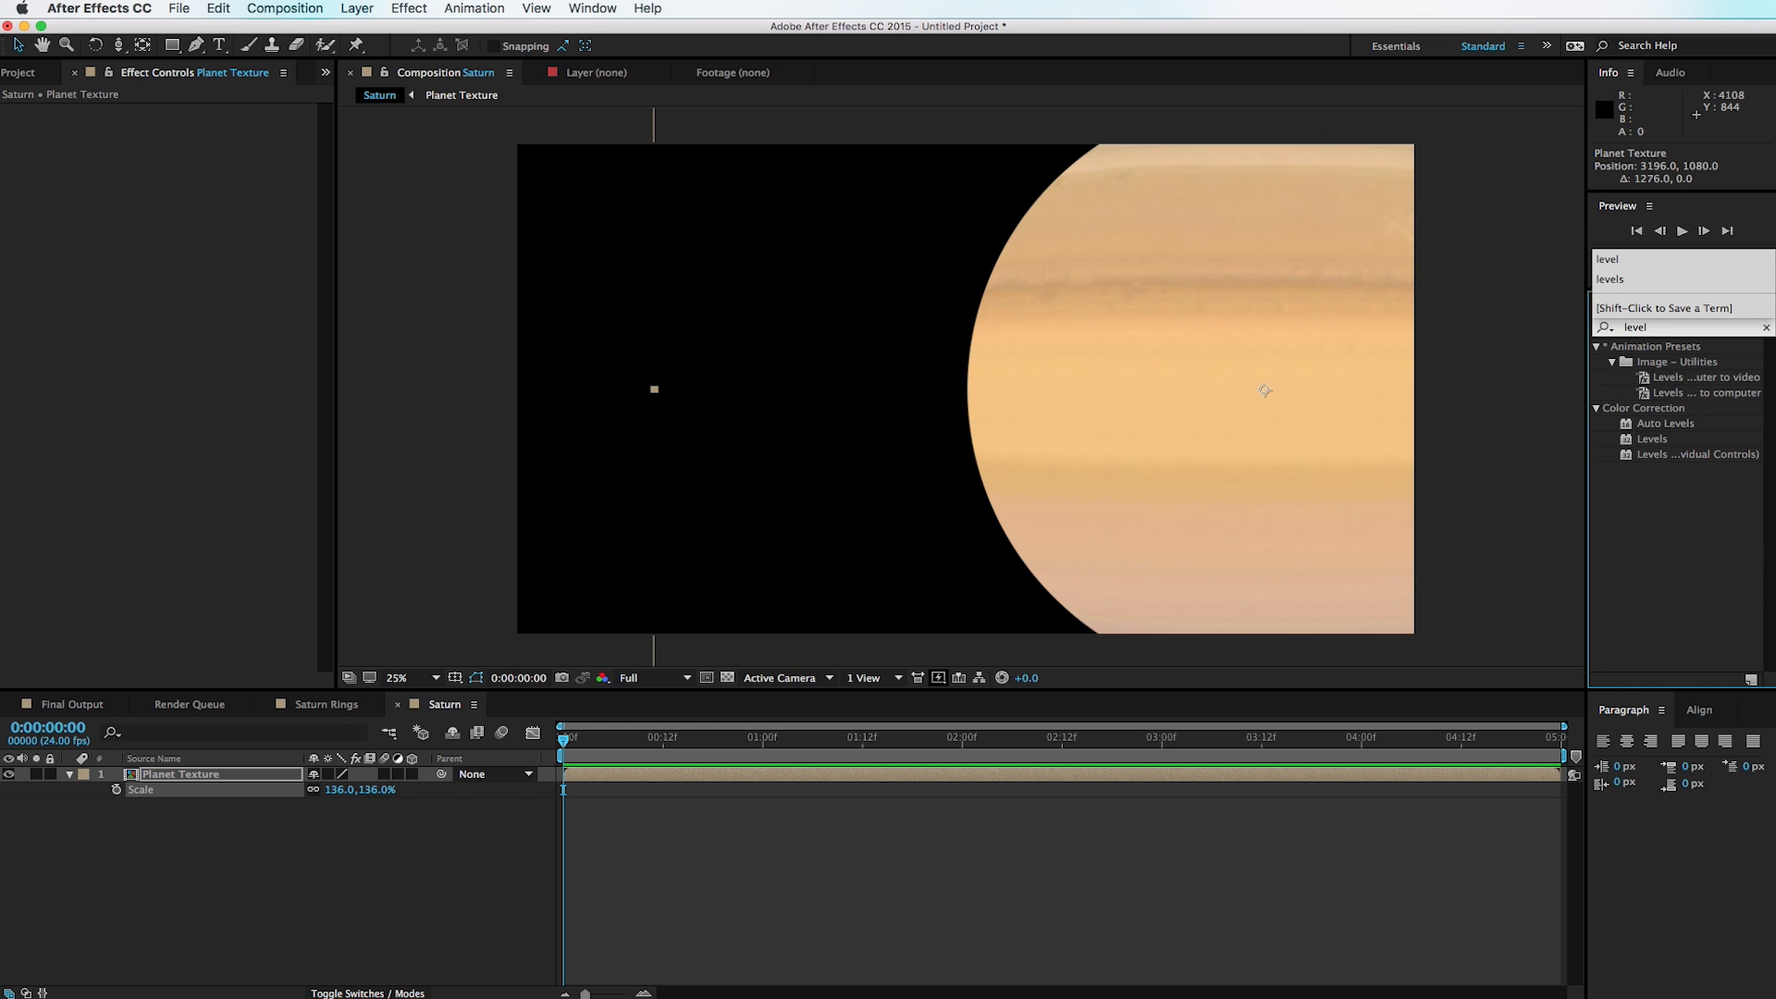
pyautogui.moveTo(1657, 443); pyautogui.dragTo(1134, 397)
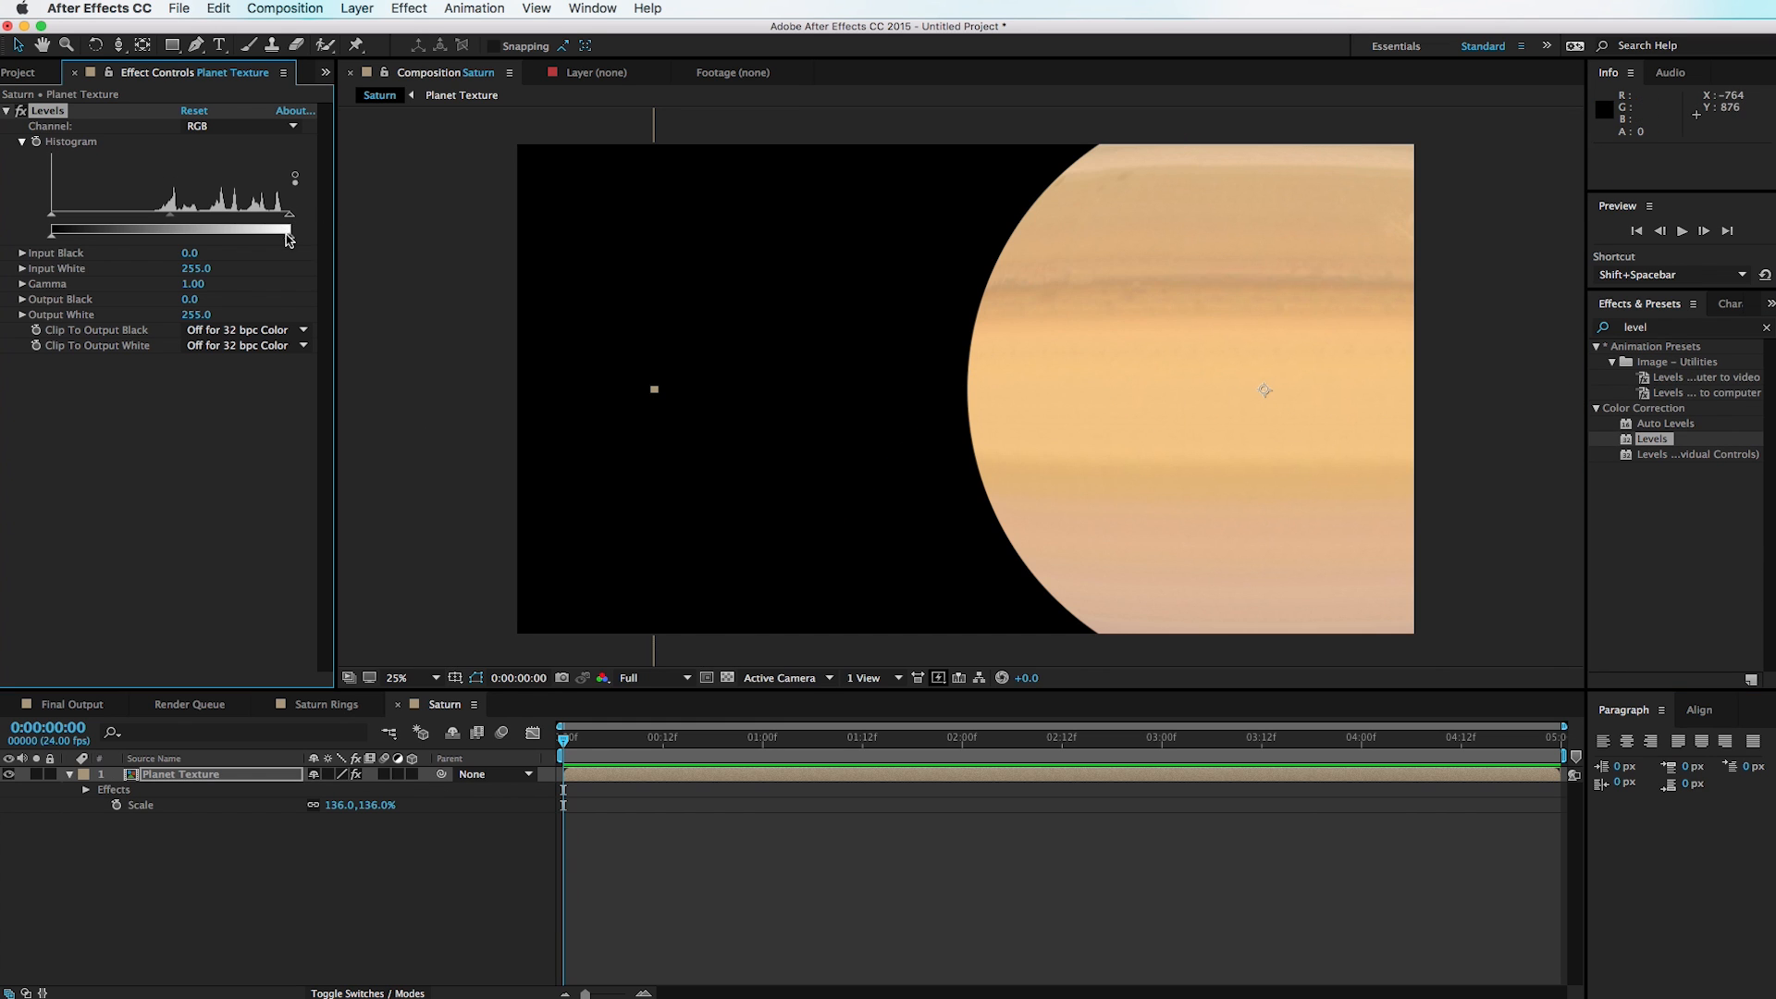
pyautogui.moveTo(292, 244); pyautogui.dragTo(109, 254)
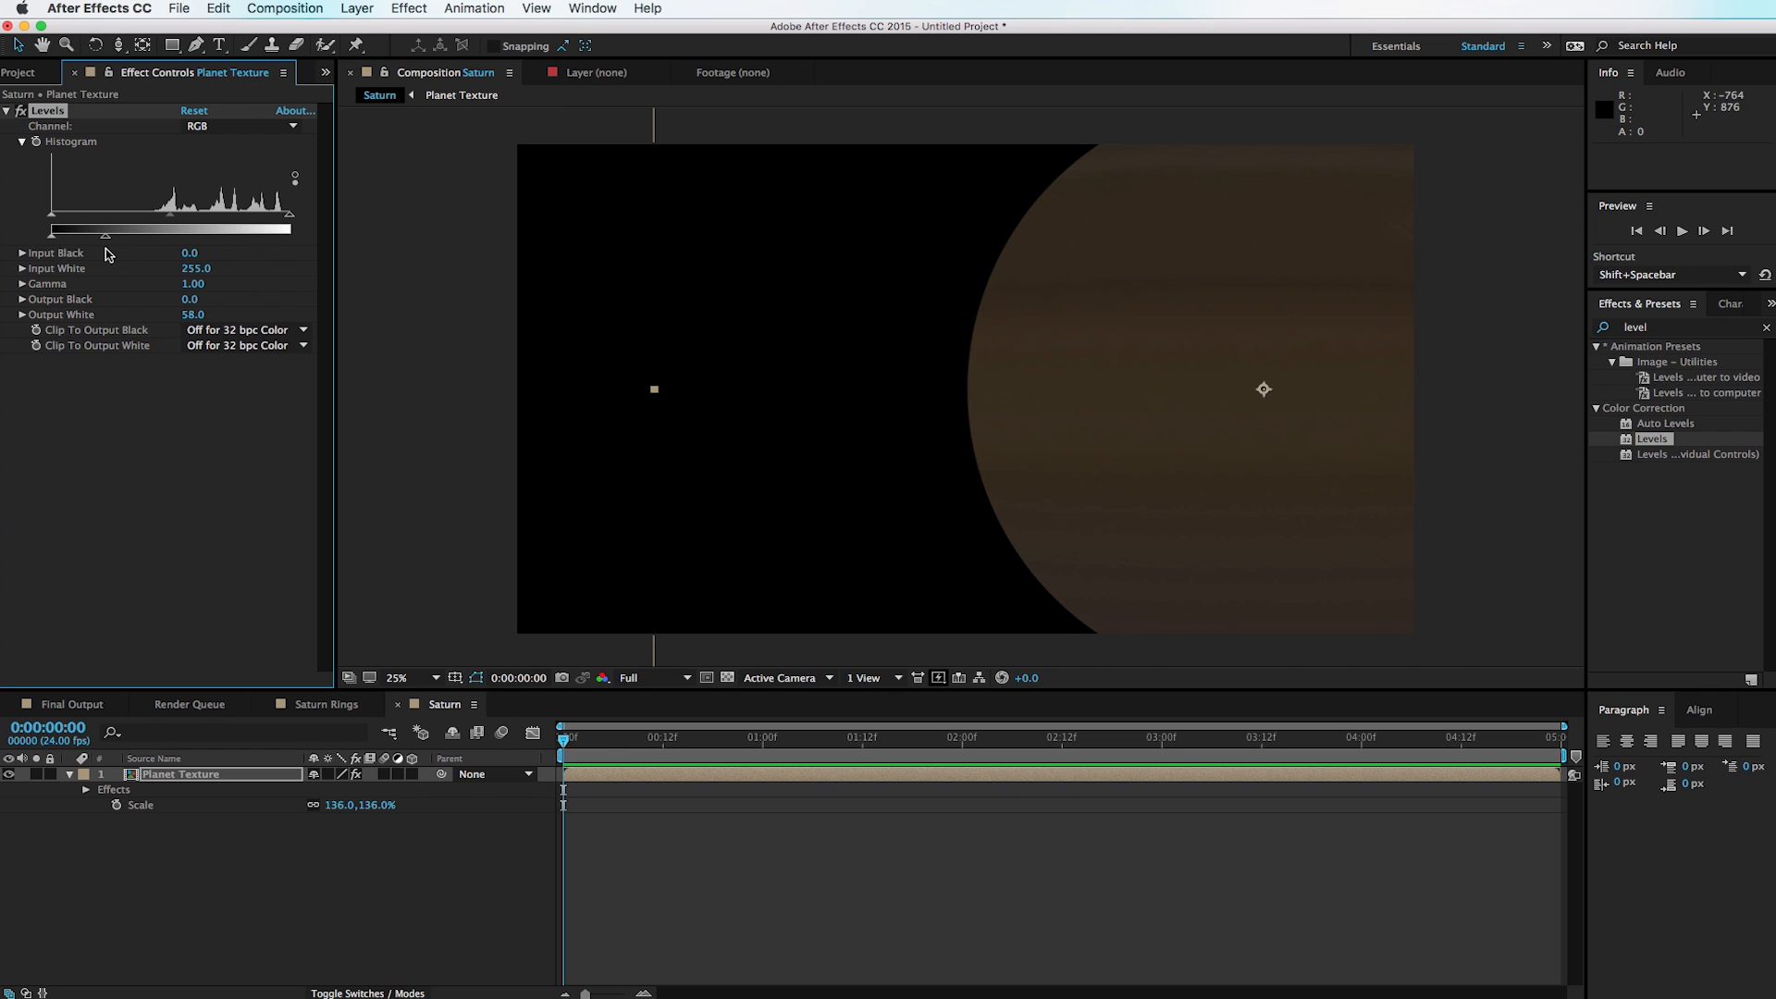
# Step: Duplicate the Planet Texture layer and, in the upper copy's Levels, set Output White to 255 and Input White to about 122
pyautogui.click(400, 858)
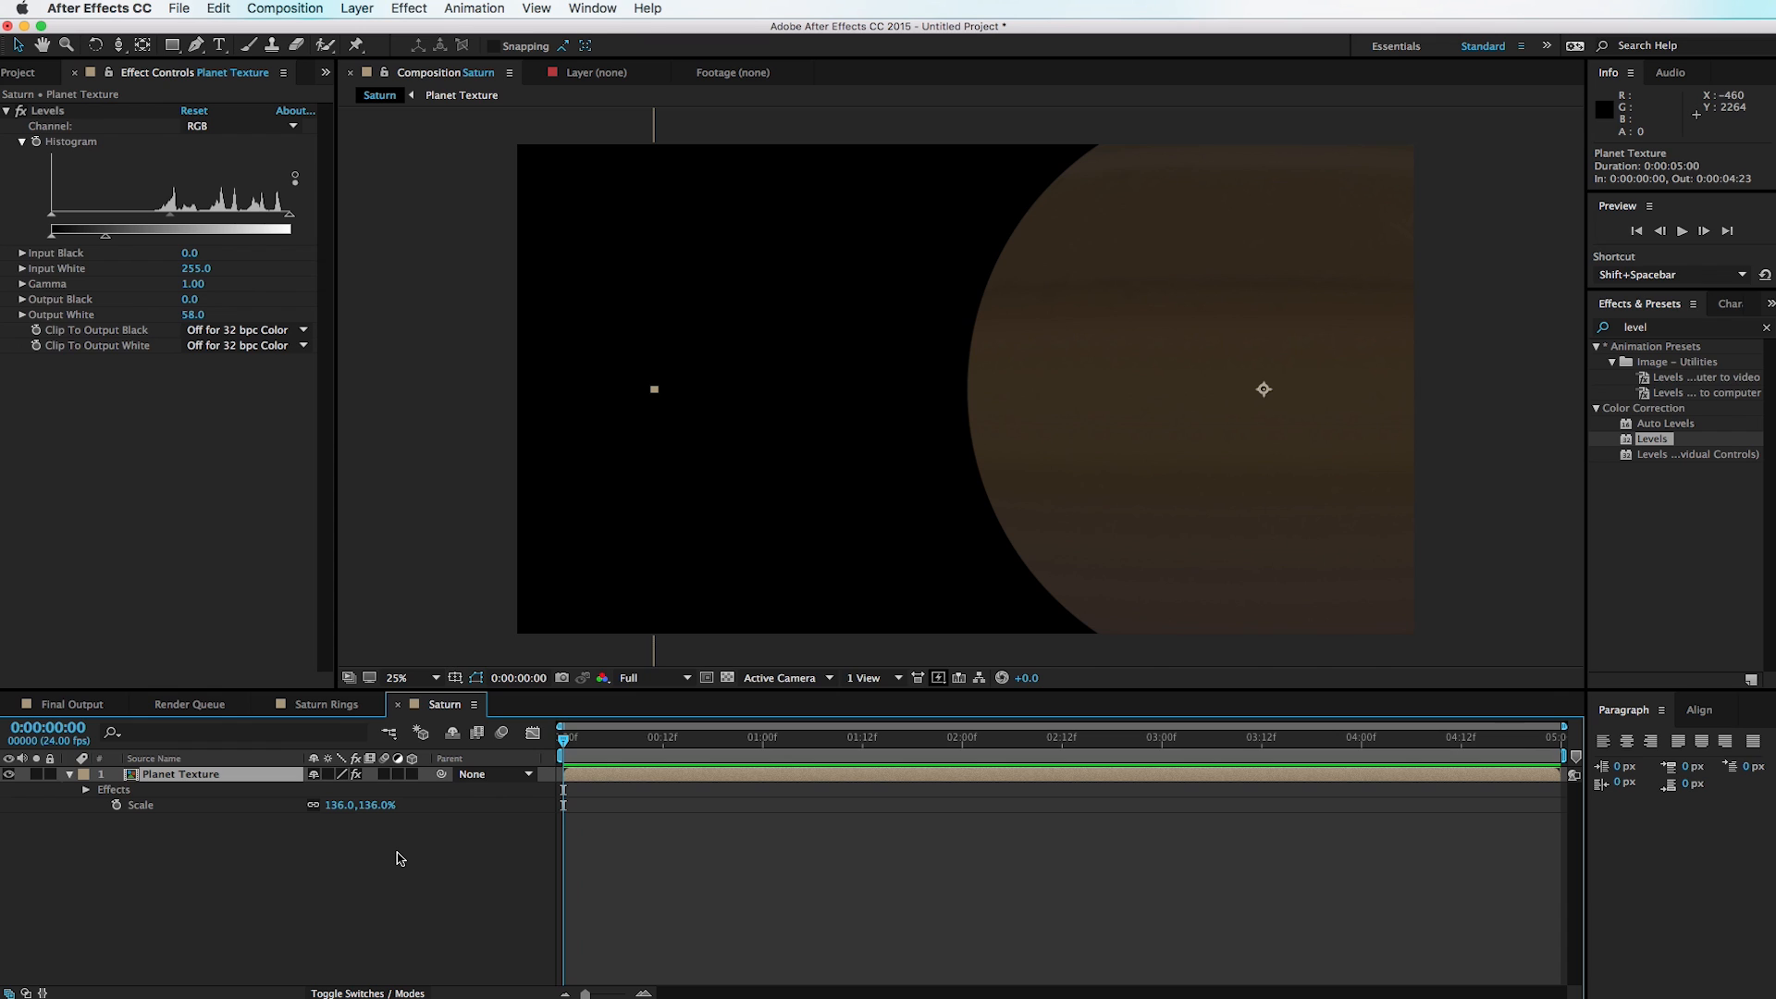
pyautogui.press('super+d')
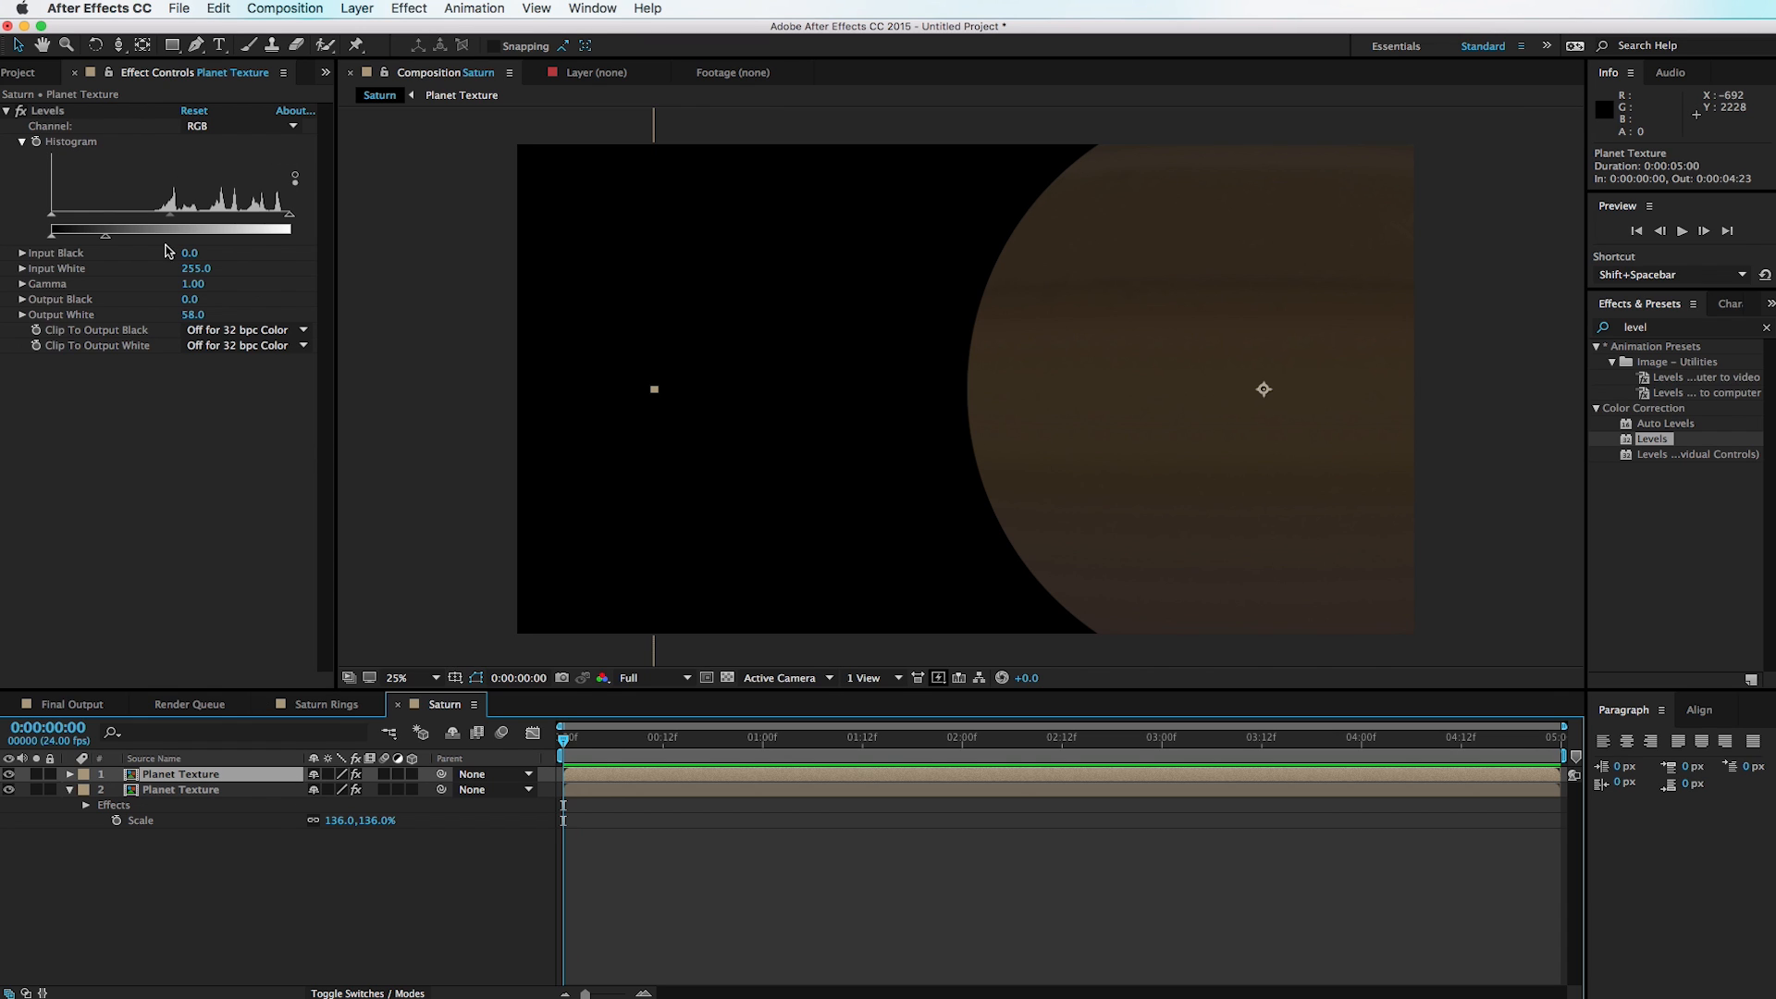
pyautogui.click(250, 959)
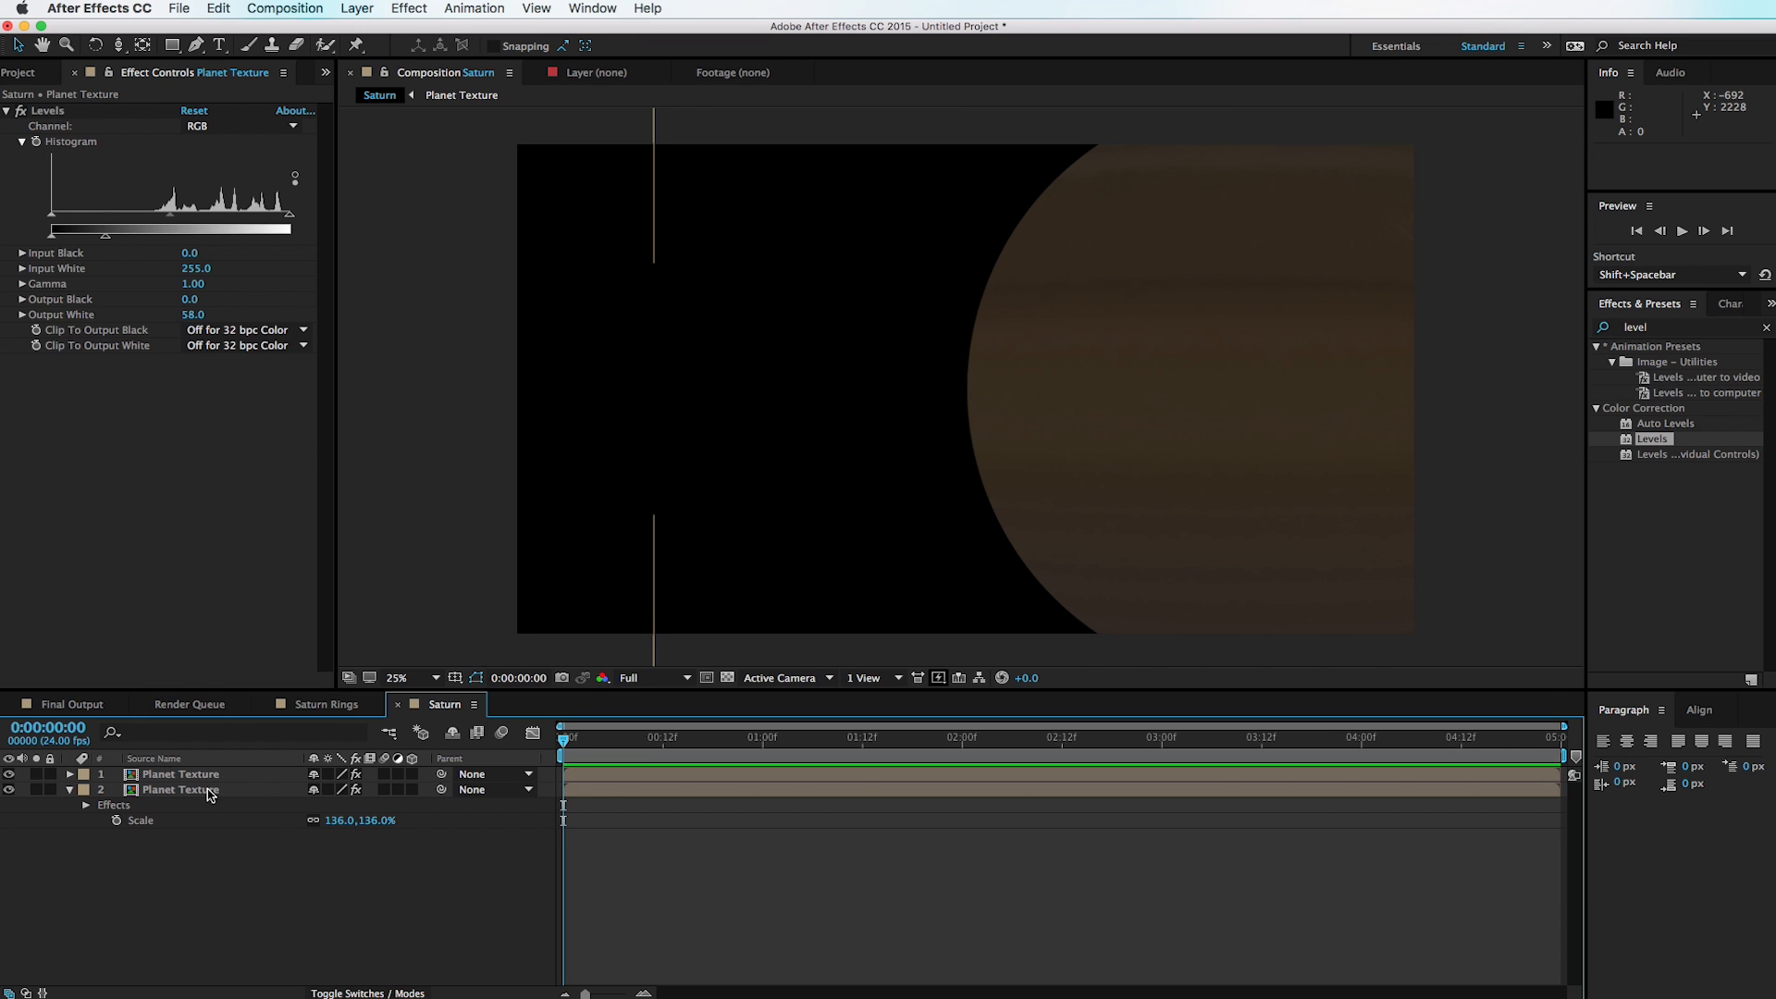
pyautogui.click(212, 773)
pyautogui.moveTo(107, 239); pyautogui.dragTo(293, 238)
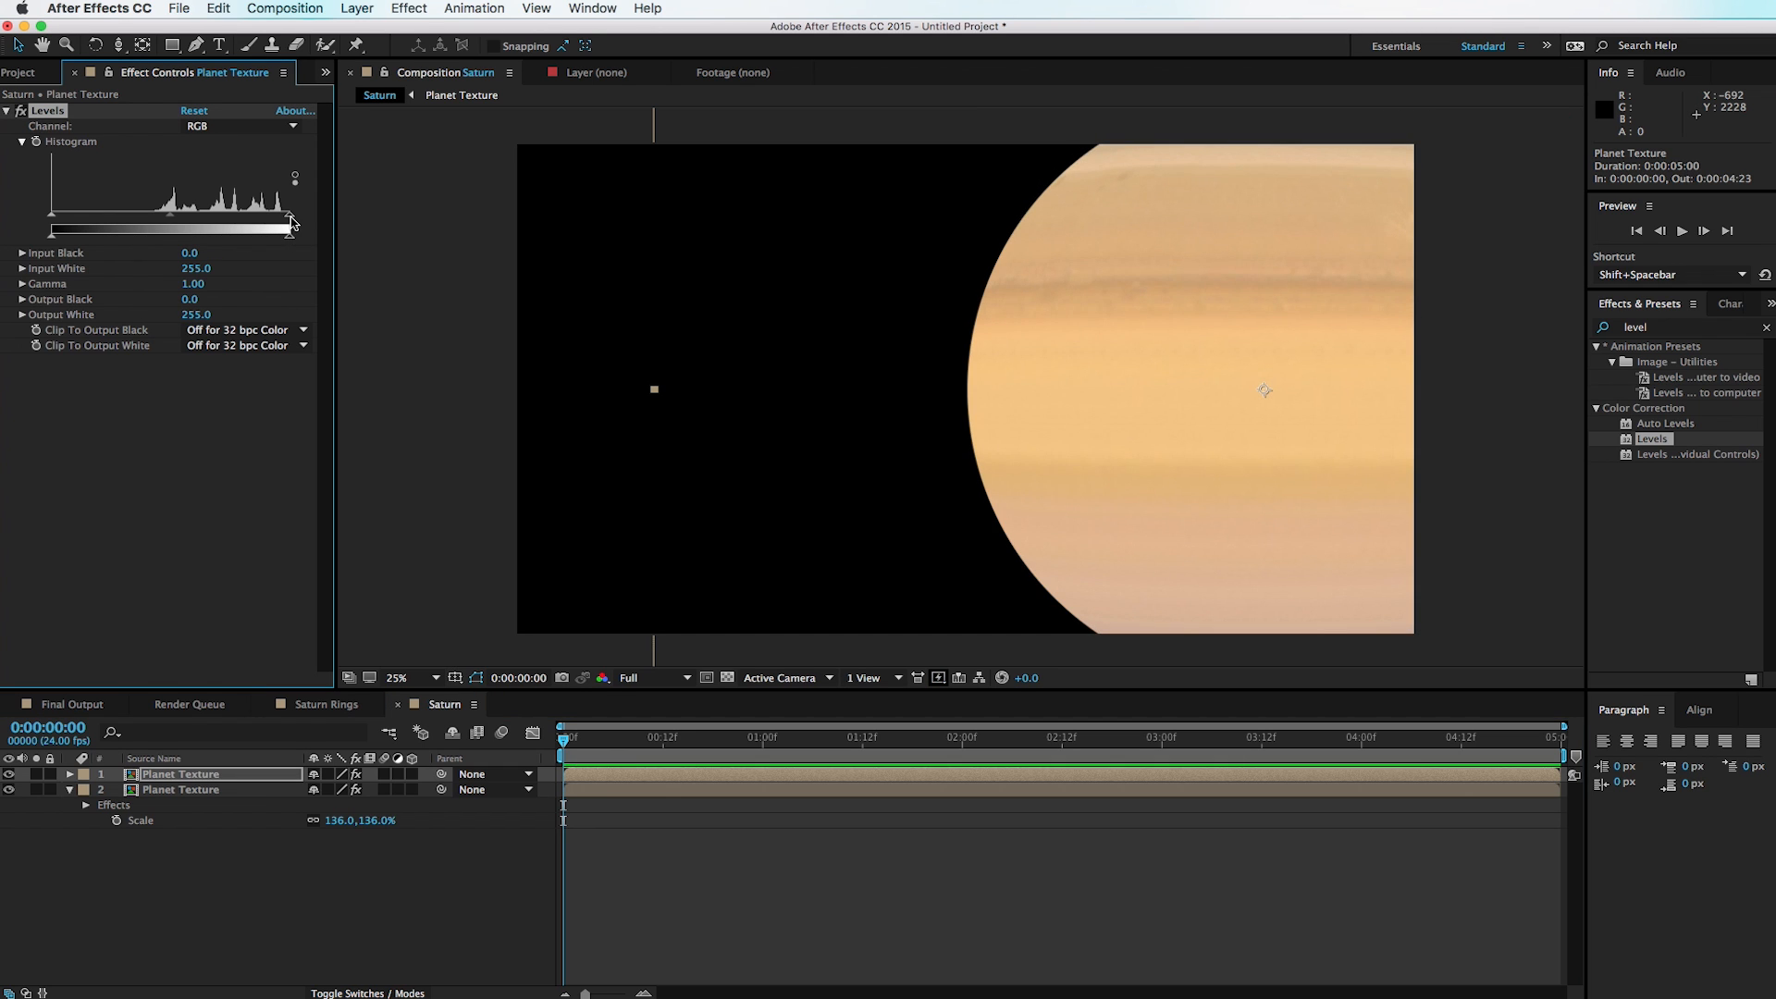
pyautogui.moveTo(291, 222); pyautogui.dragTo(164, 222)
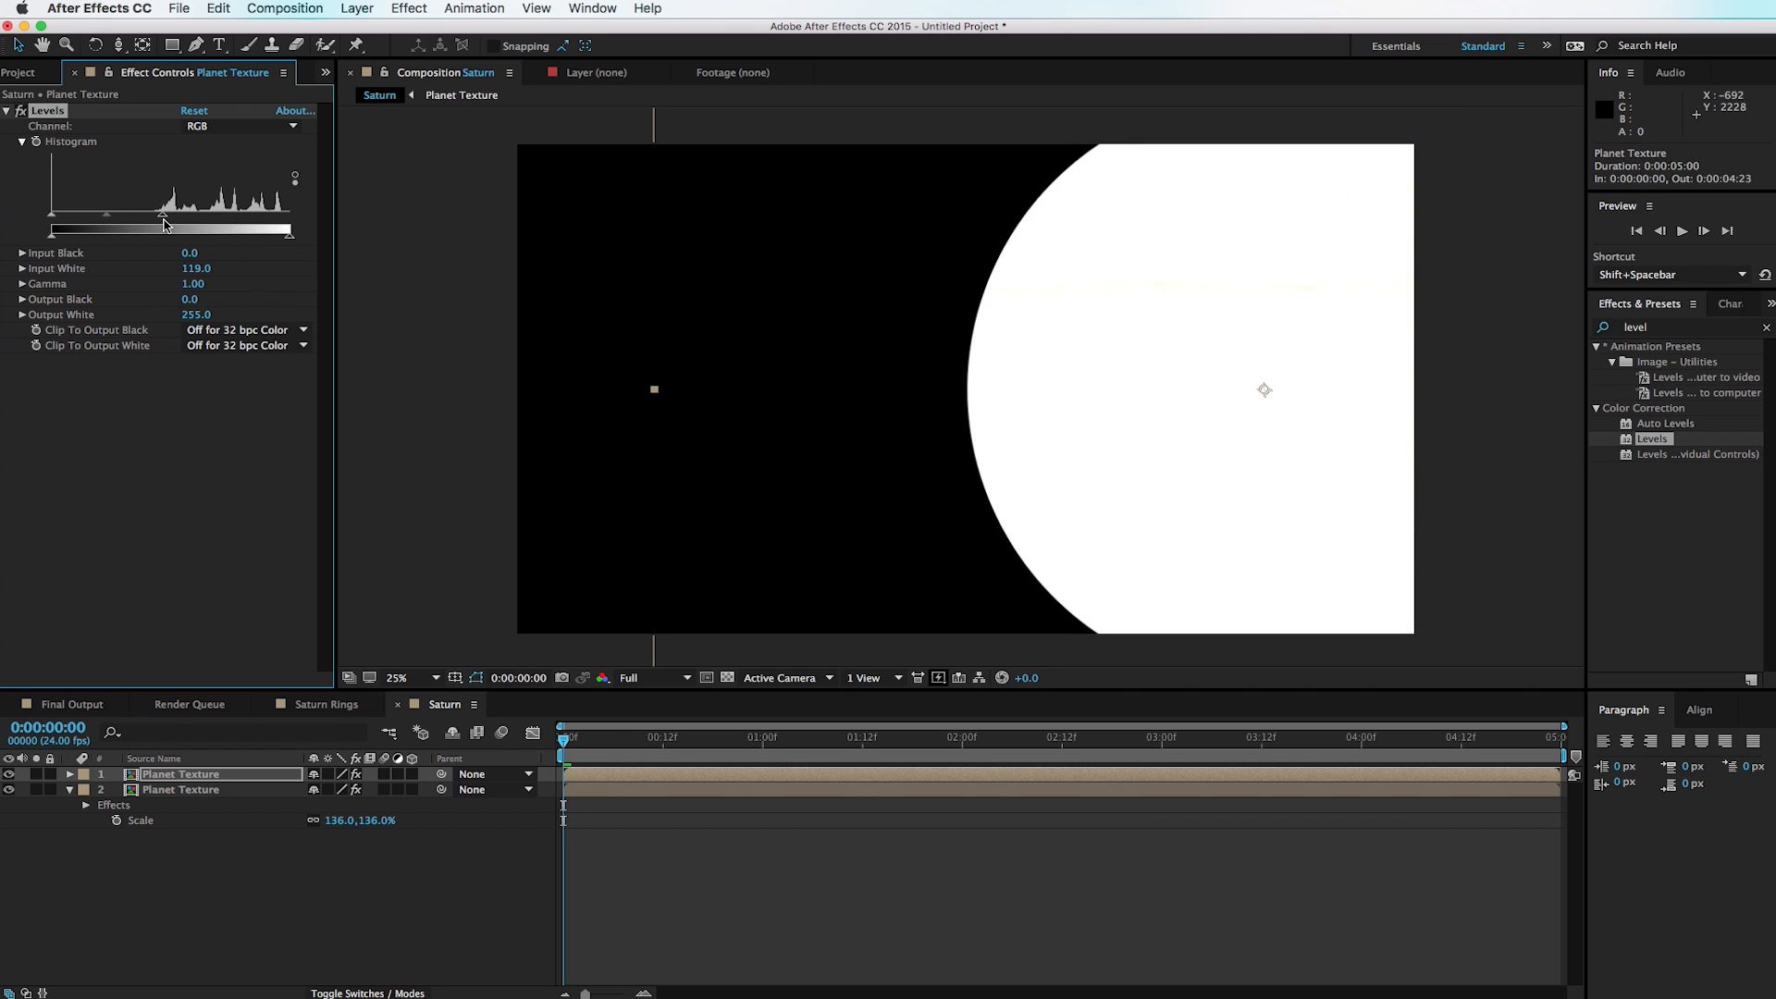
# Step: Draw a large, nearly circular ellipse mask on the upper Planet Texture layer, offset up and to the right of the planet
pyautogui.press(',')
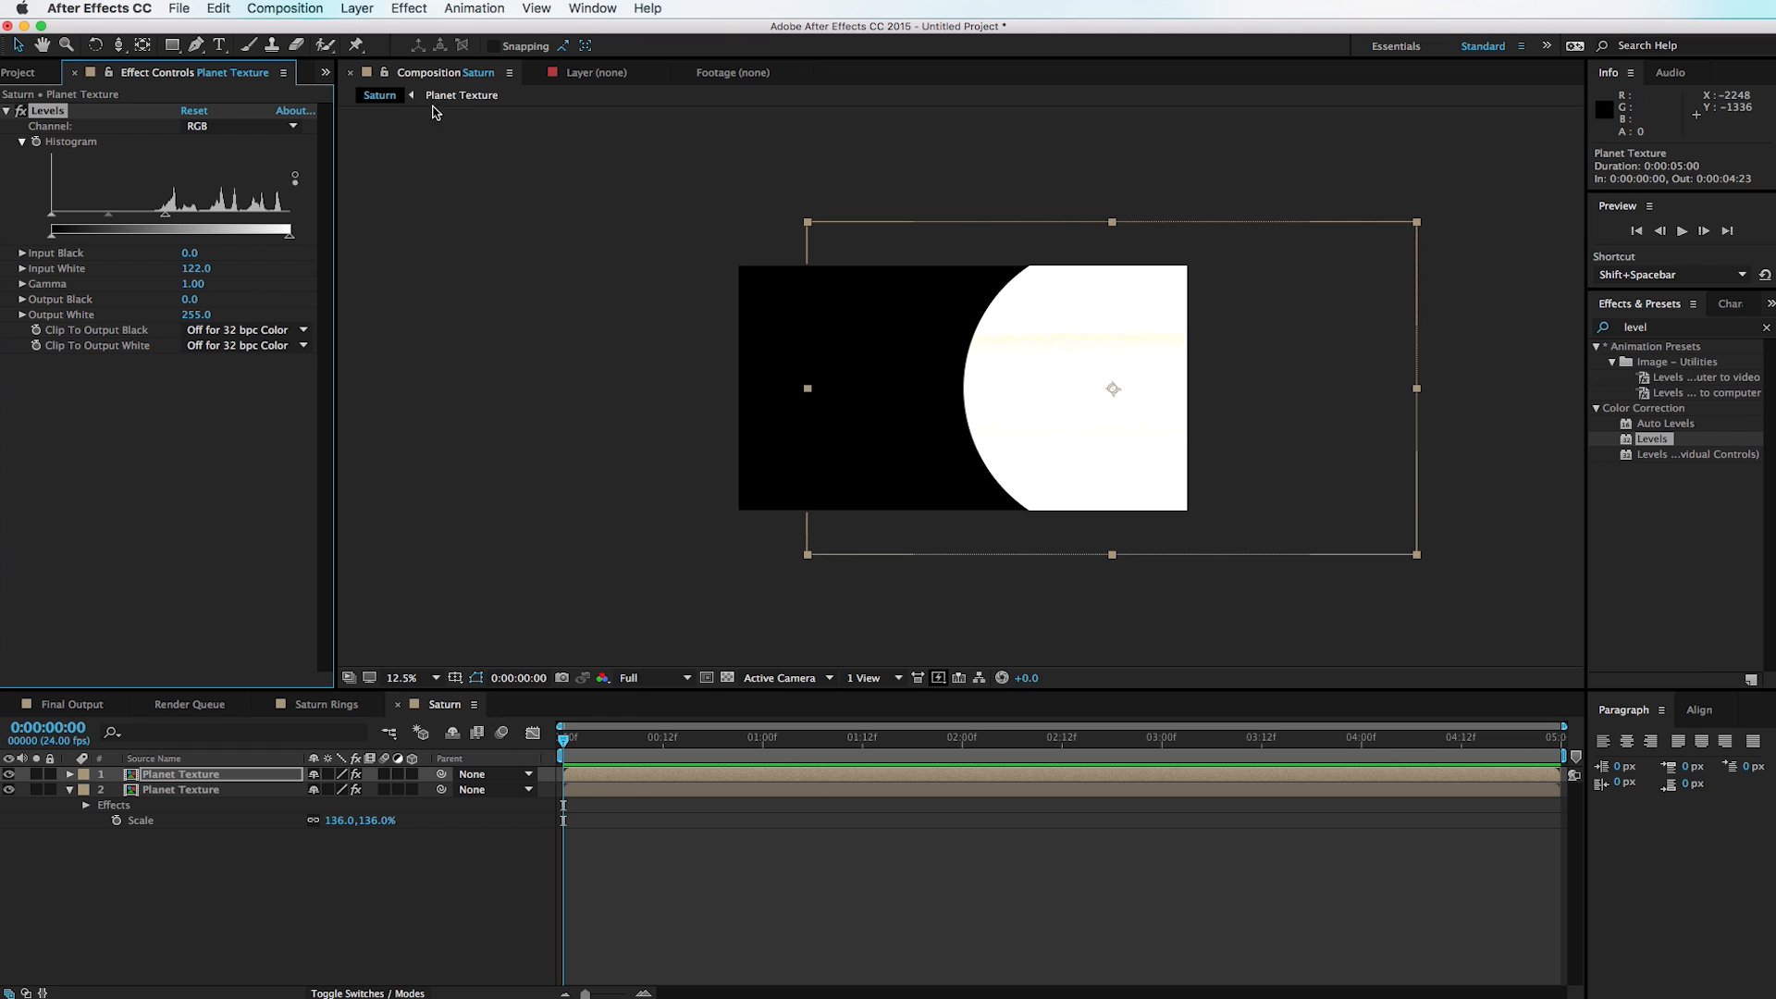
pyautogui.click(178, 50)
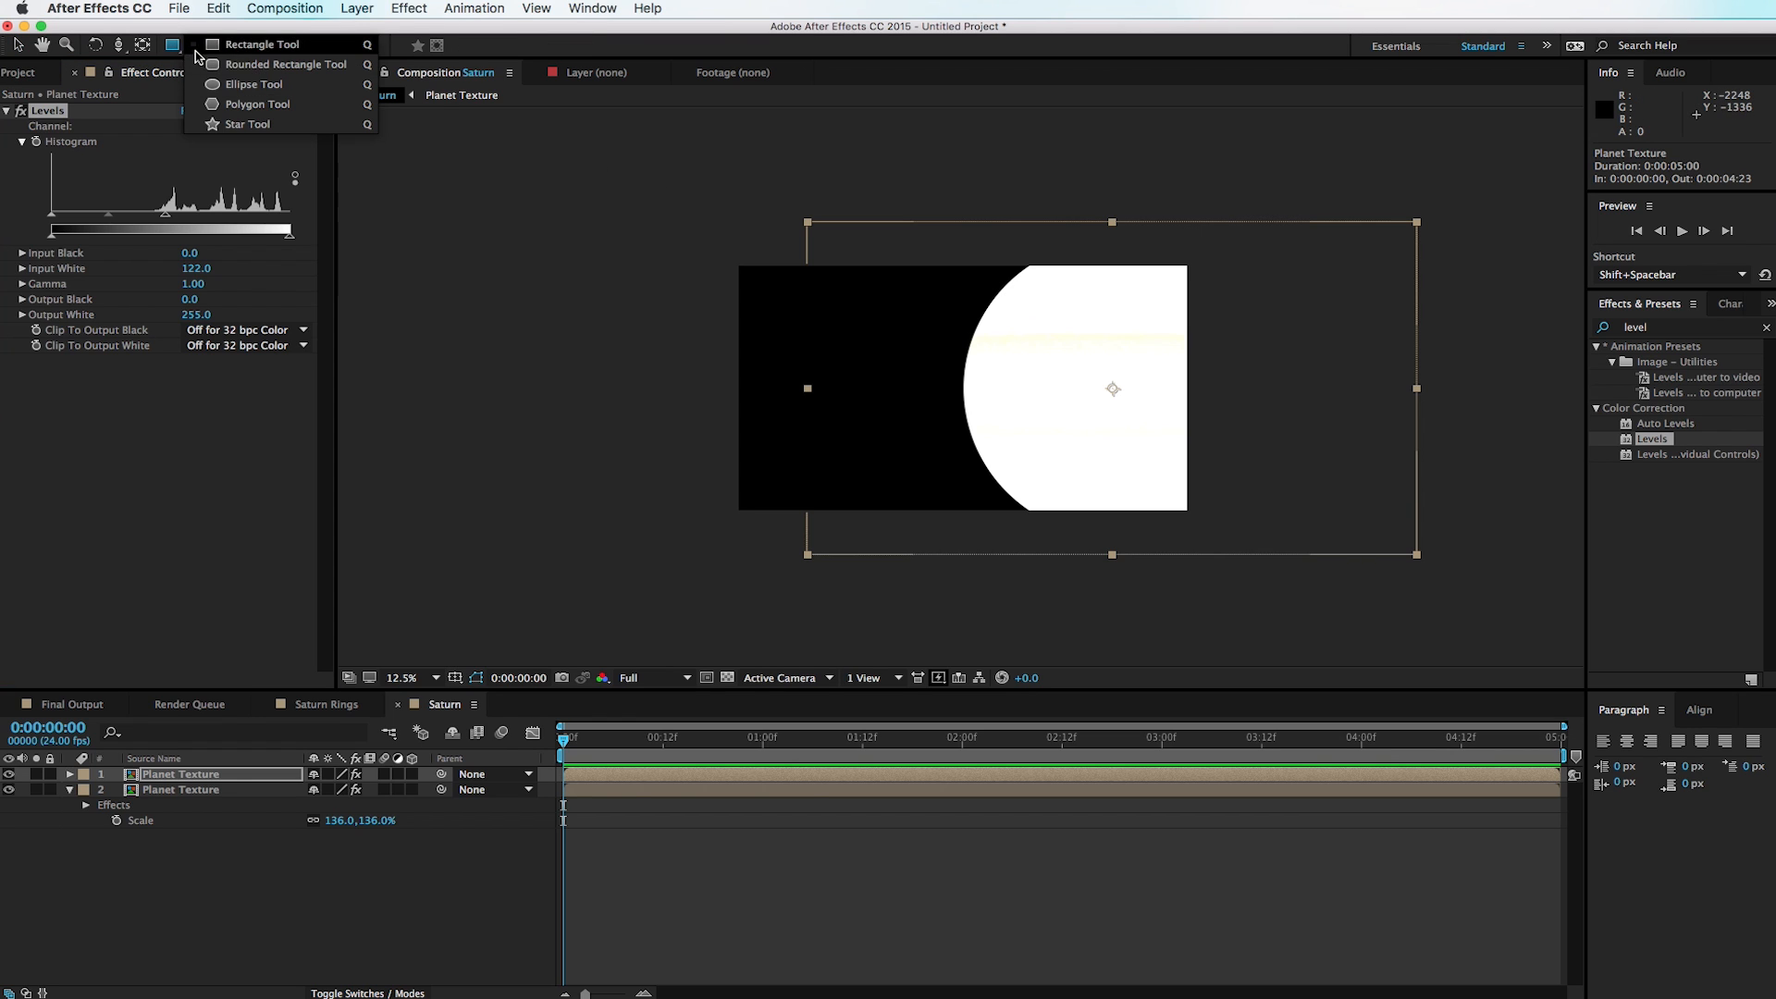
pyautogui.click(242, 85)
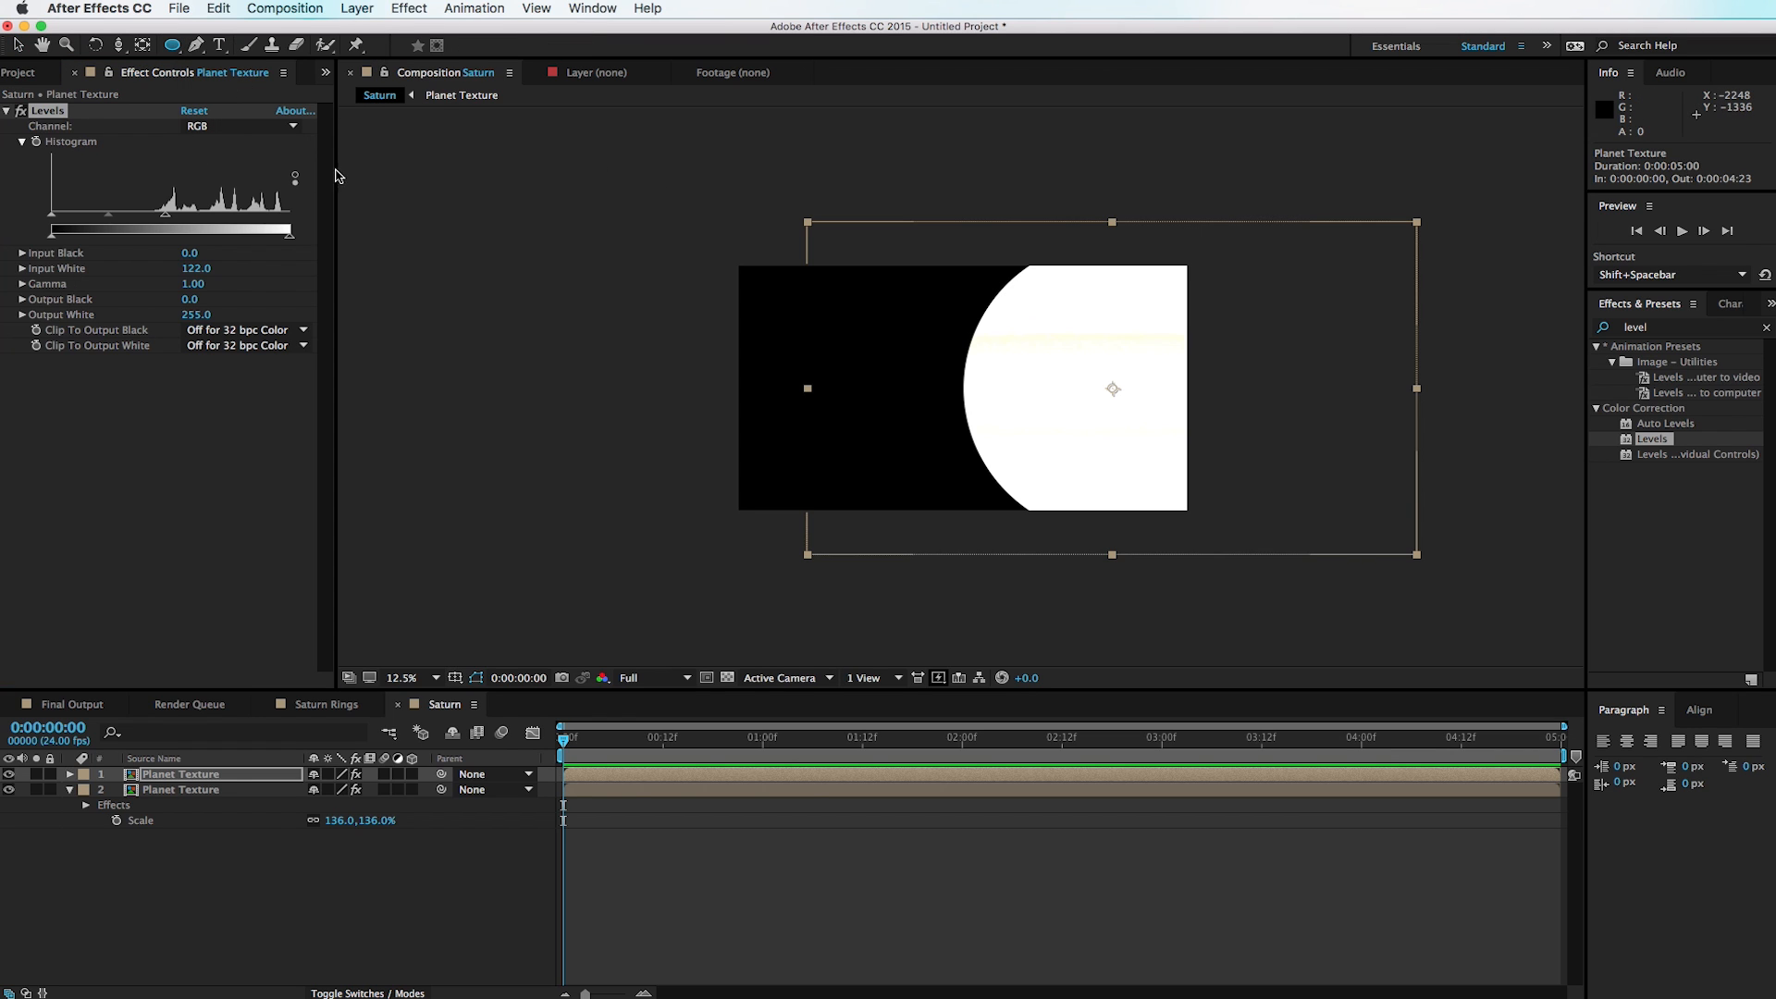
pyautogui.moveTo(967, 166); pyautogui.dragTo(1297, 491)
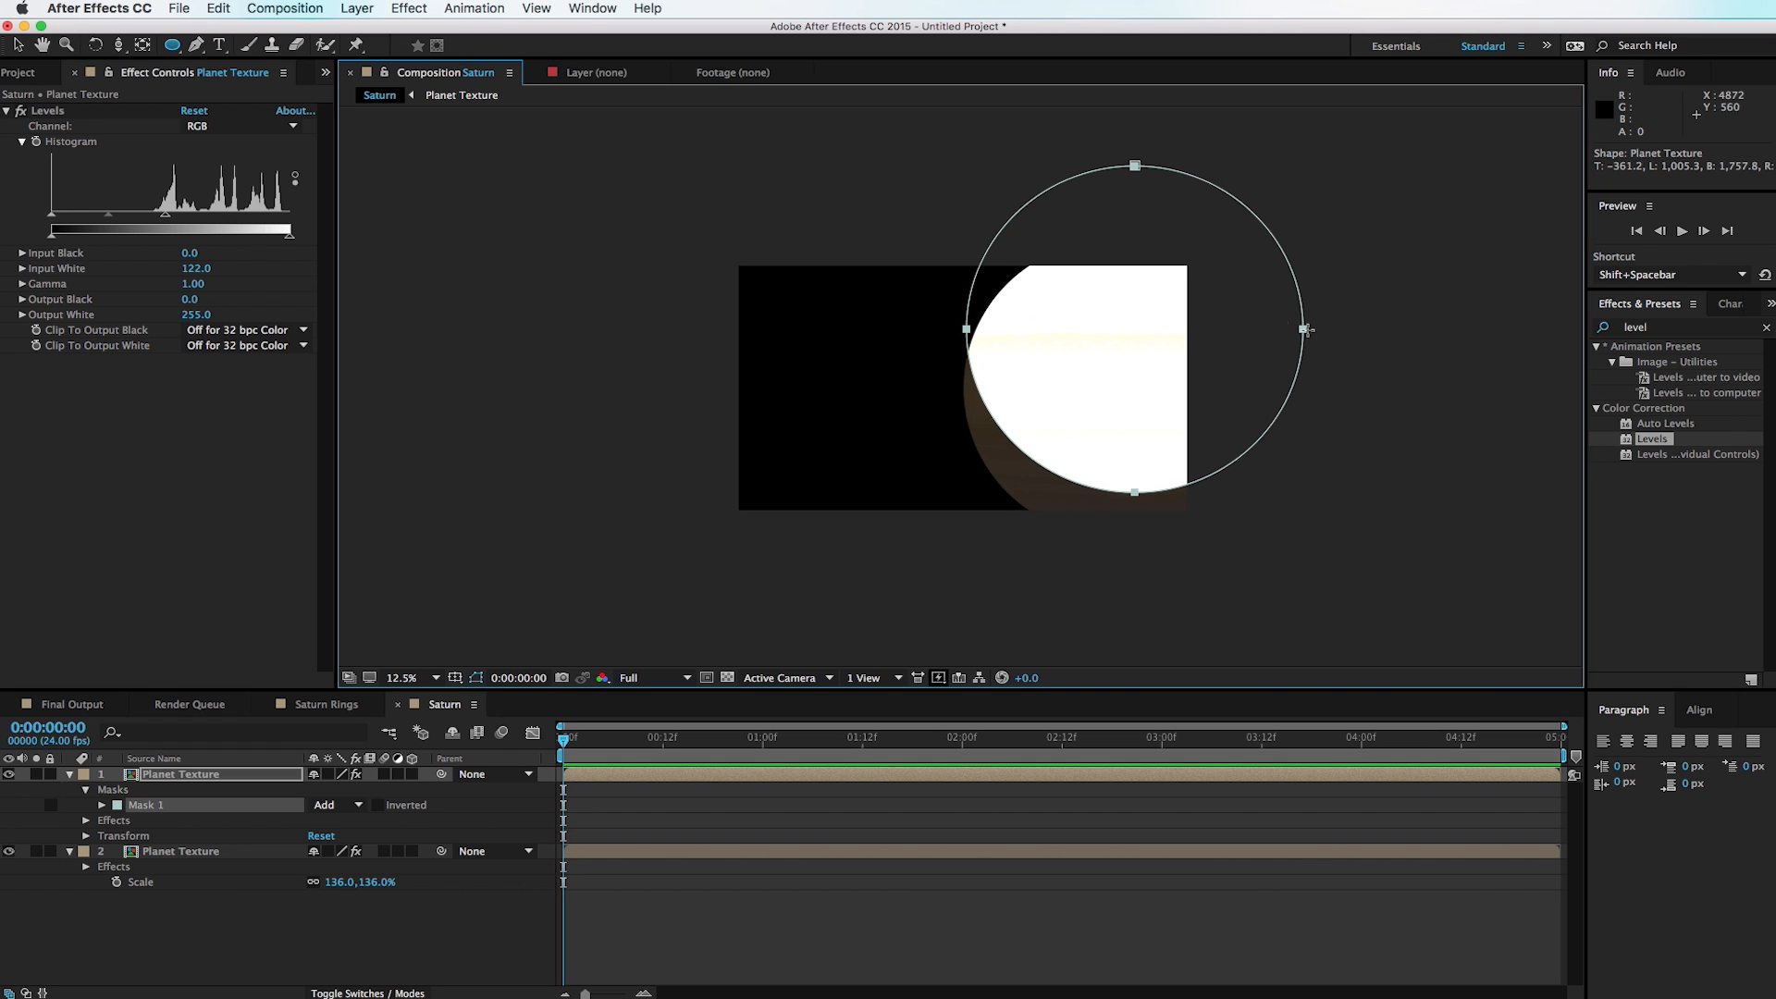
# Step: Reposition the ellipse mask so only a thin sliver of the planet's upper-left edge stays outside it
pyautogui.click(18, 45)
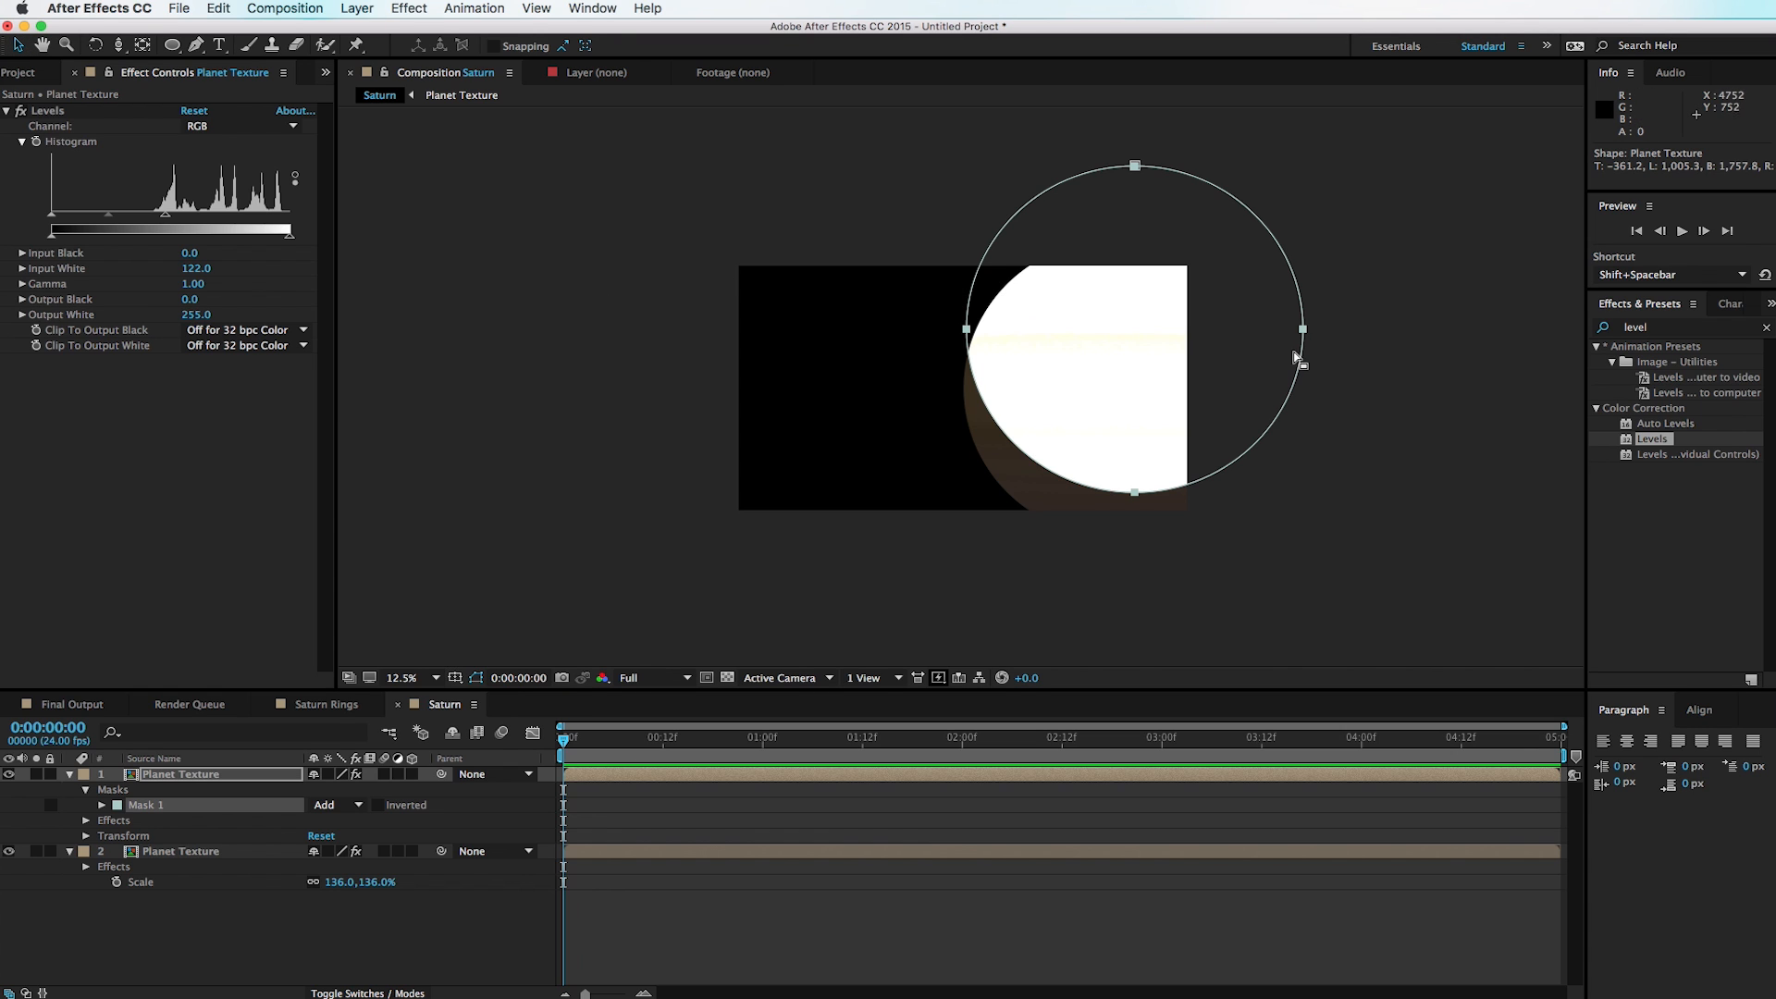
pyautogui.moveTo(1303, 330); pyautogui.dragTo(1310, 402)
pyautogui.moveTo(1054, 326); pyautogui.dragTo(1153, 282)
pyautogui.press('.')
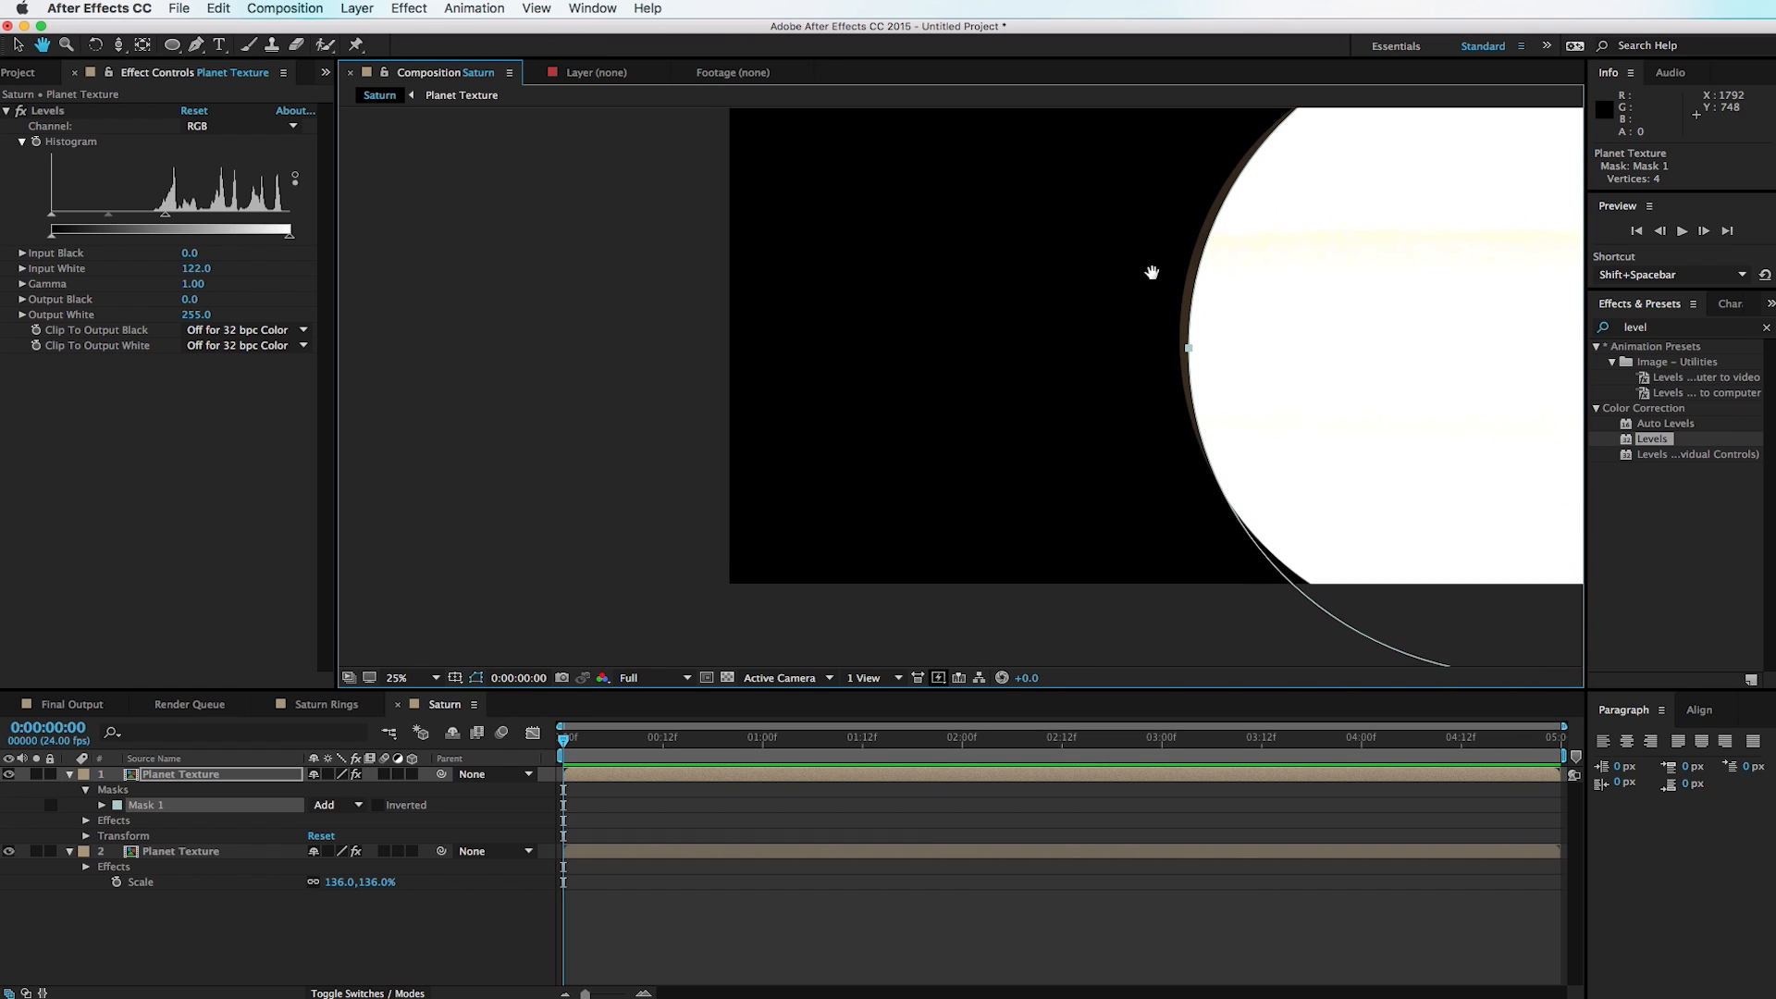
pyautogui.moveTo(1270, 161); pyautogui.dragTo(1188, 267)
pyautogui.moveTo(1108, 468); pyautogui.dragTo(1105, 476)
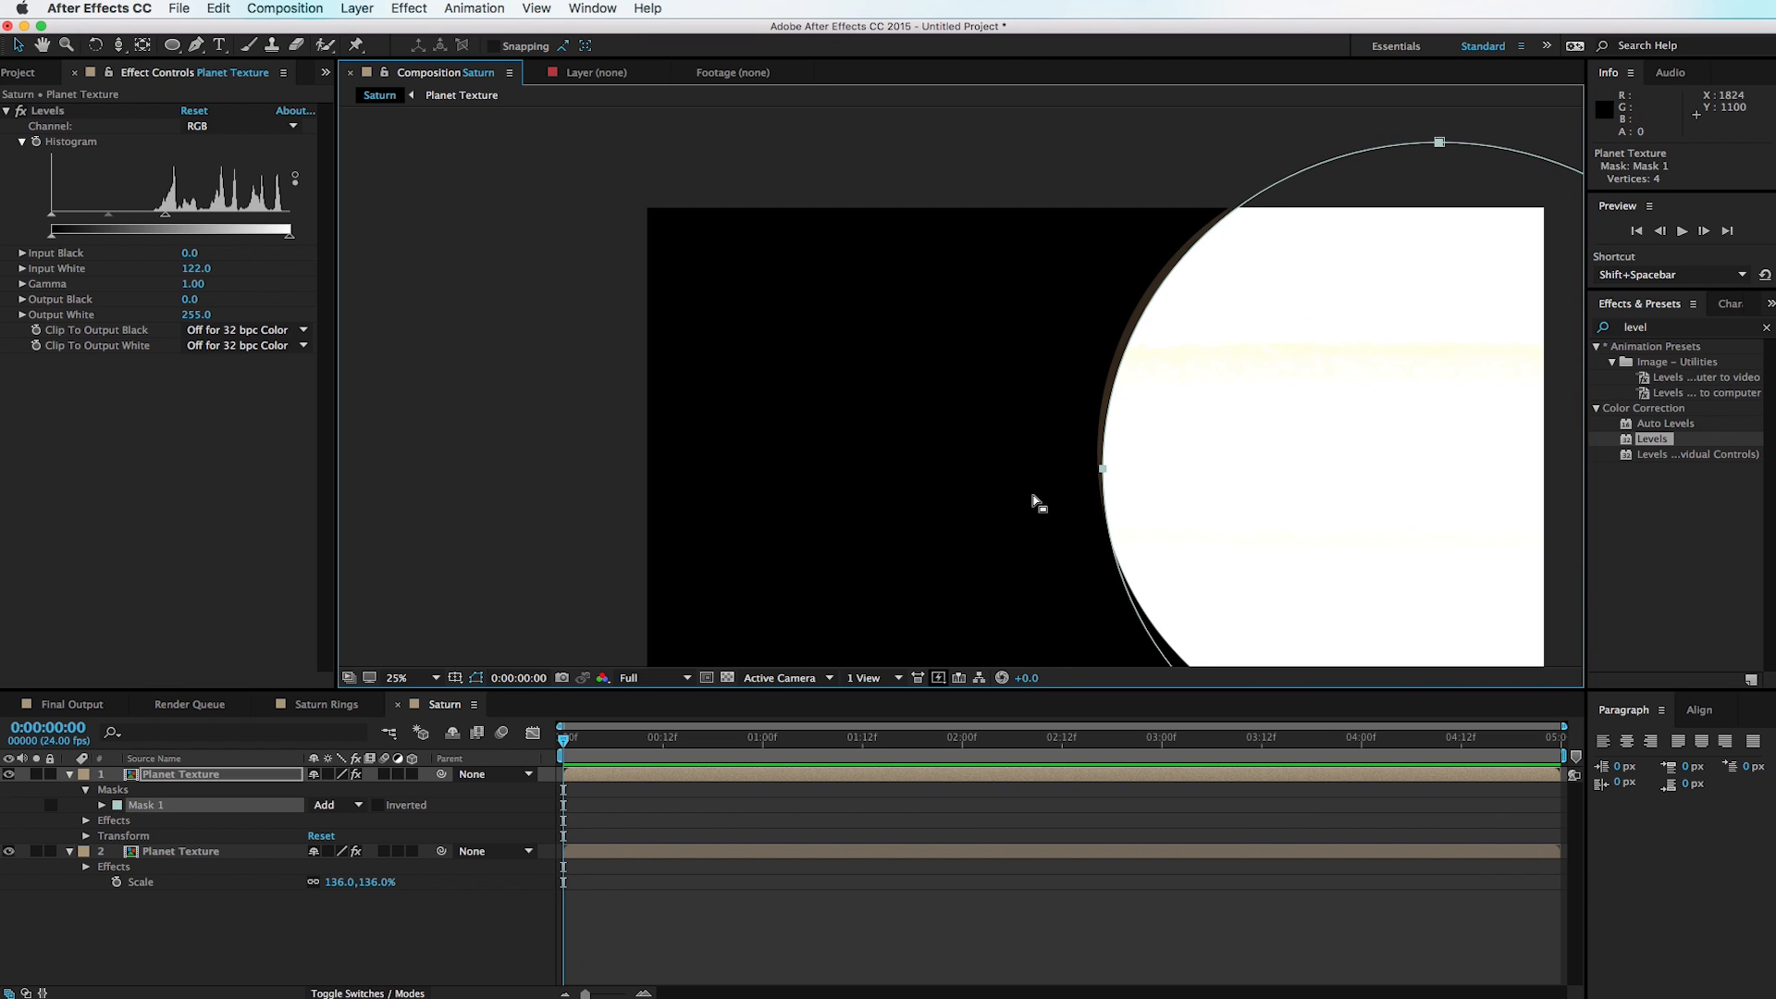
# Step: Change Mask 1 on the upper Planet Texture layer to Subtract mode and set its Mask Feather to 21 pixels
pyautogui.click(356, 805)
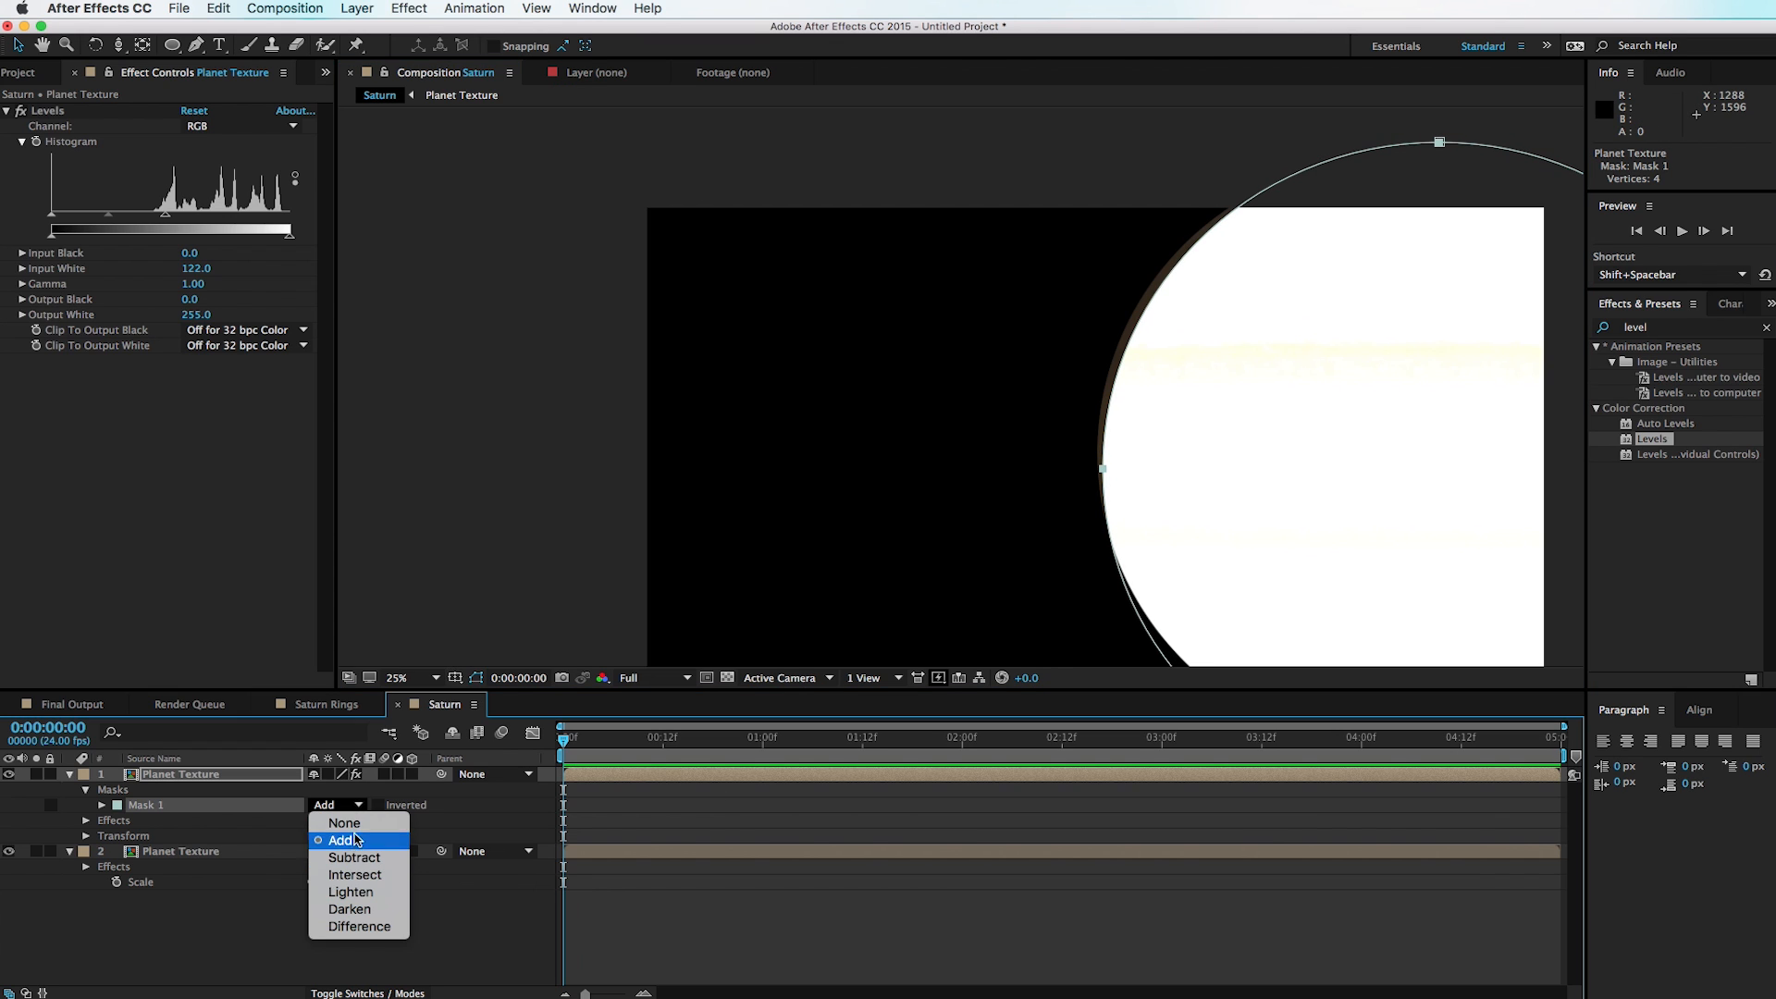
pyautogui.click(359, 856)
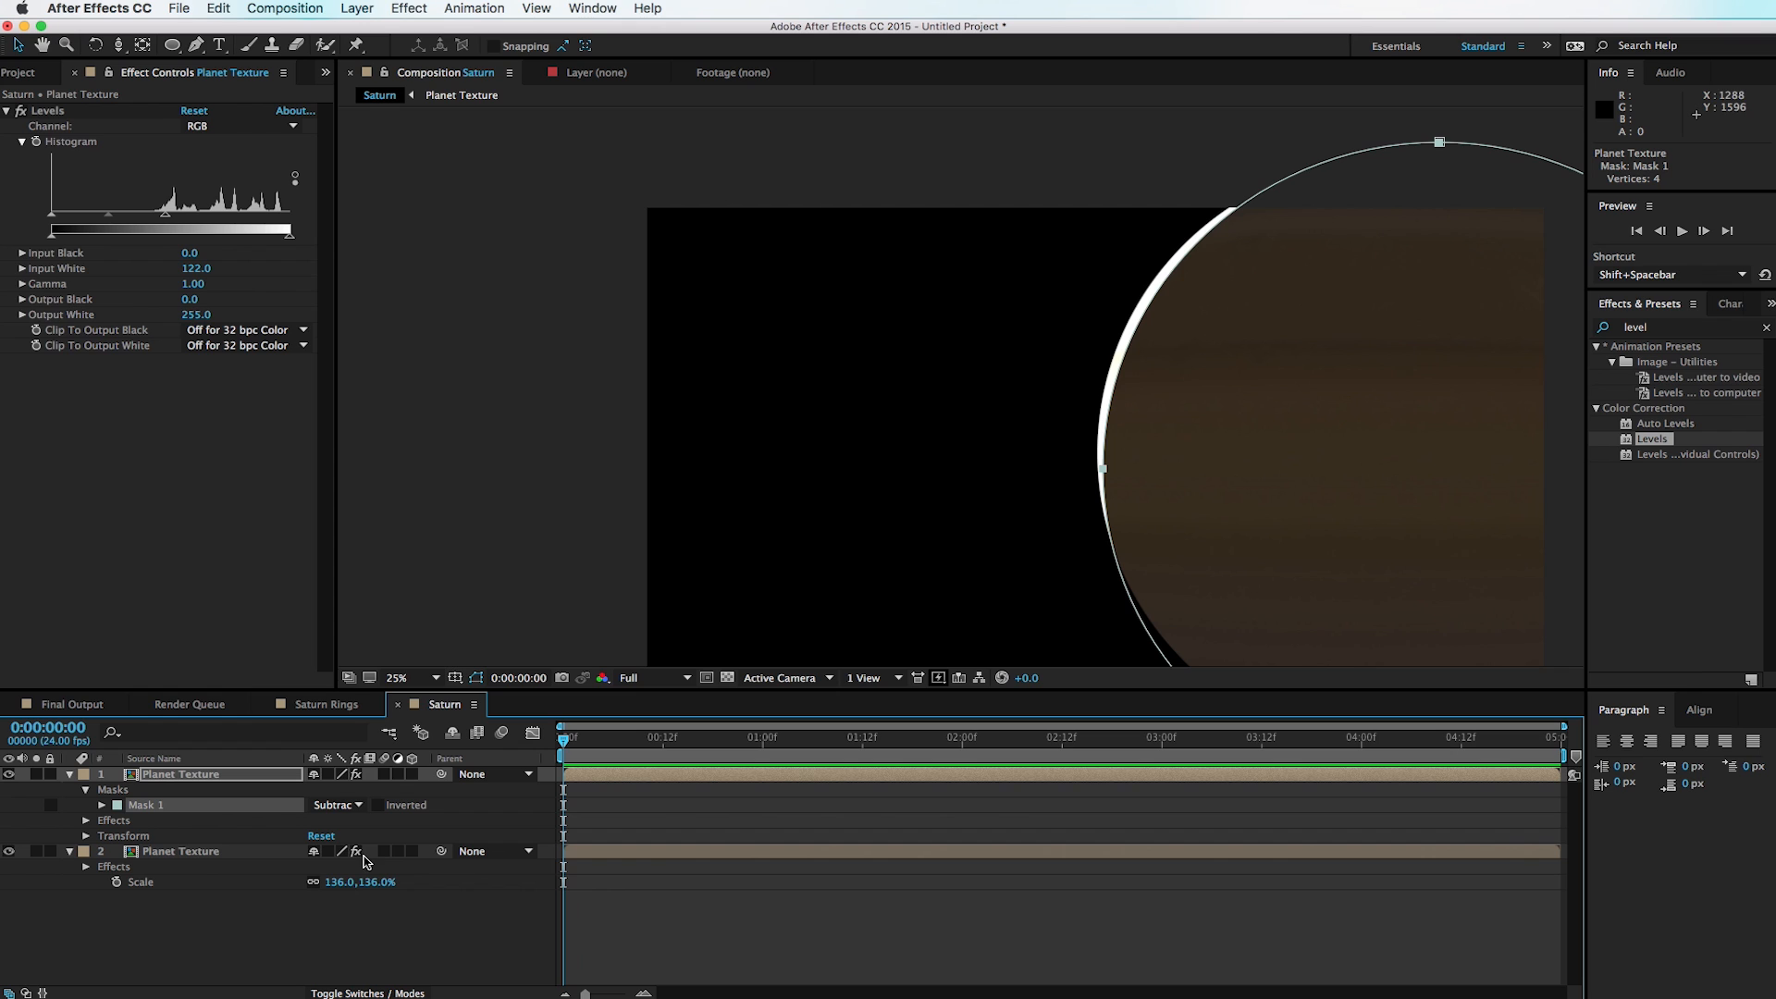
pyautogui.moveTo(995, 246); pyautogui.dragTo(851, 259)
pyautogui.press('v')
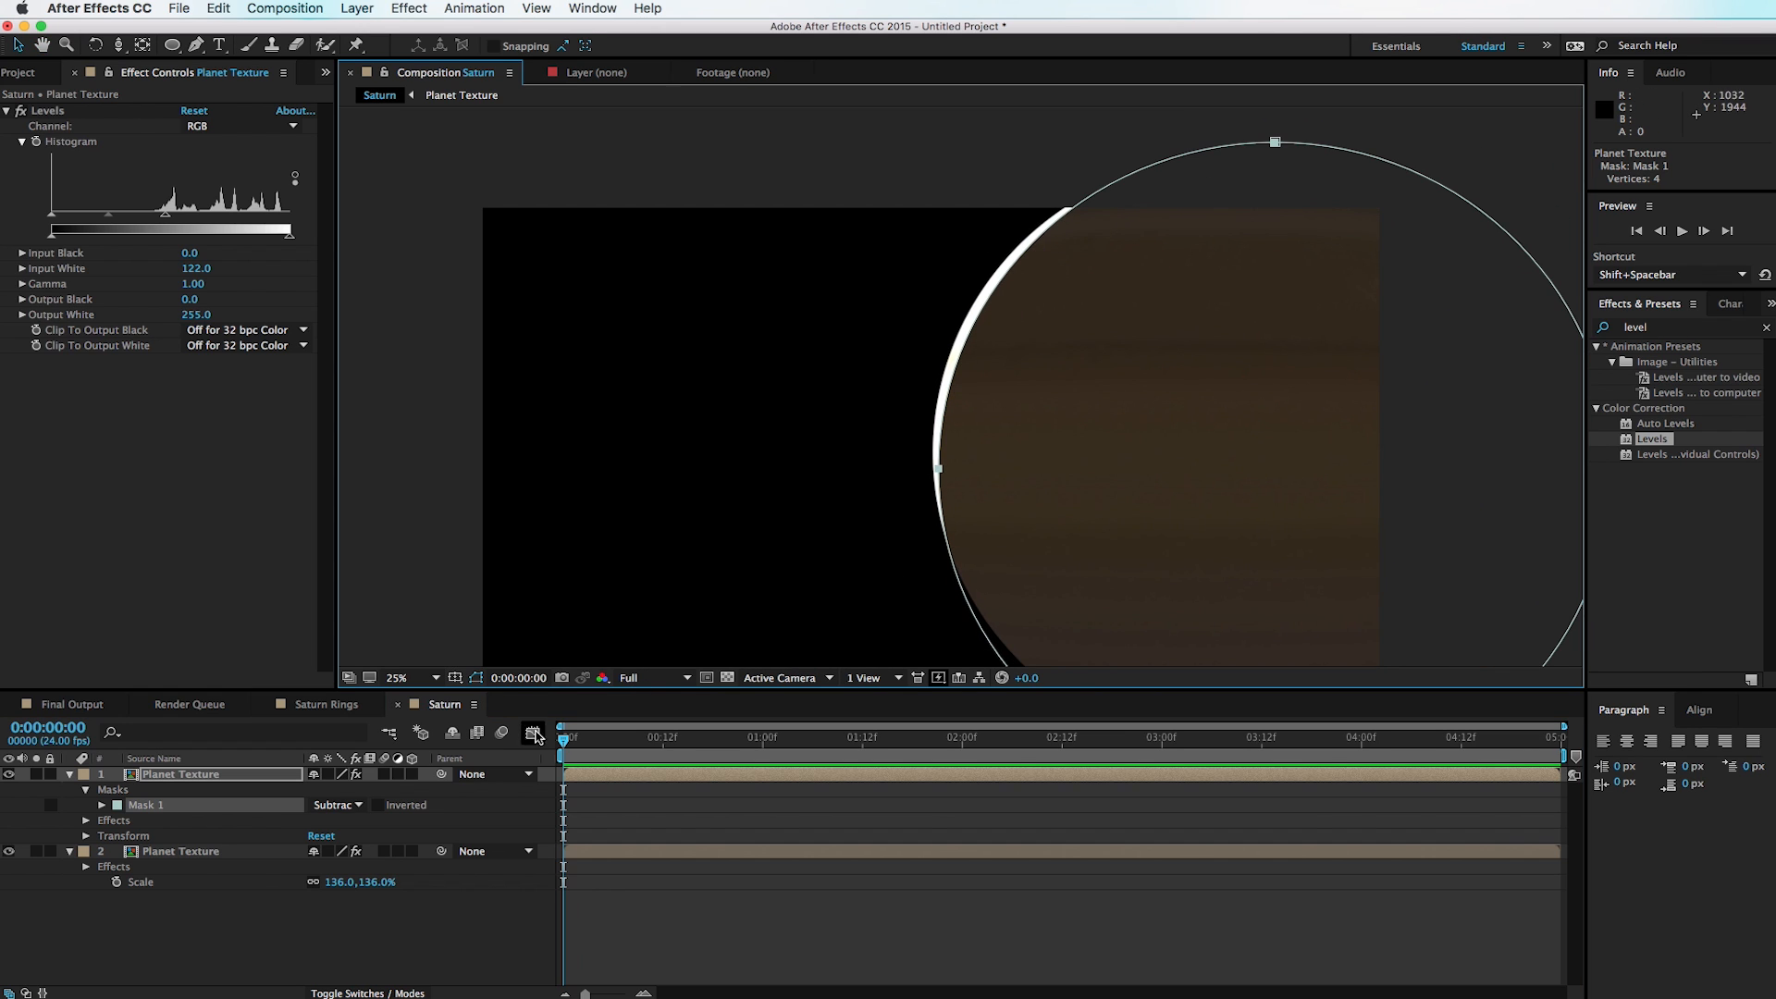
pyautogui.click(103, 806)
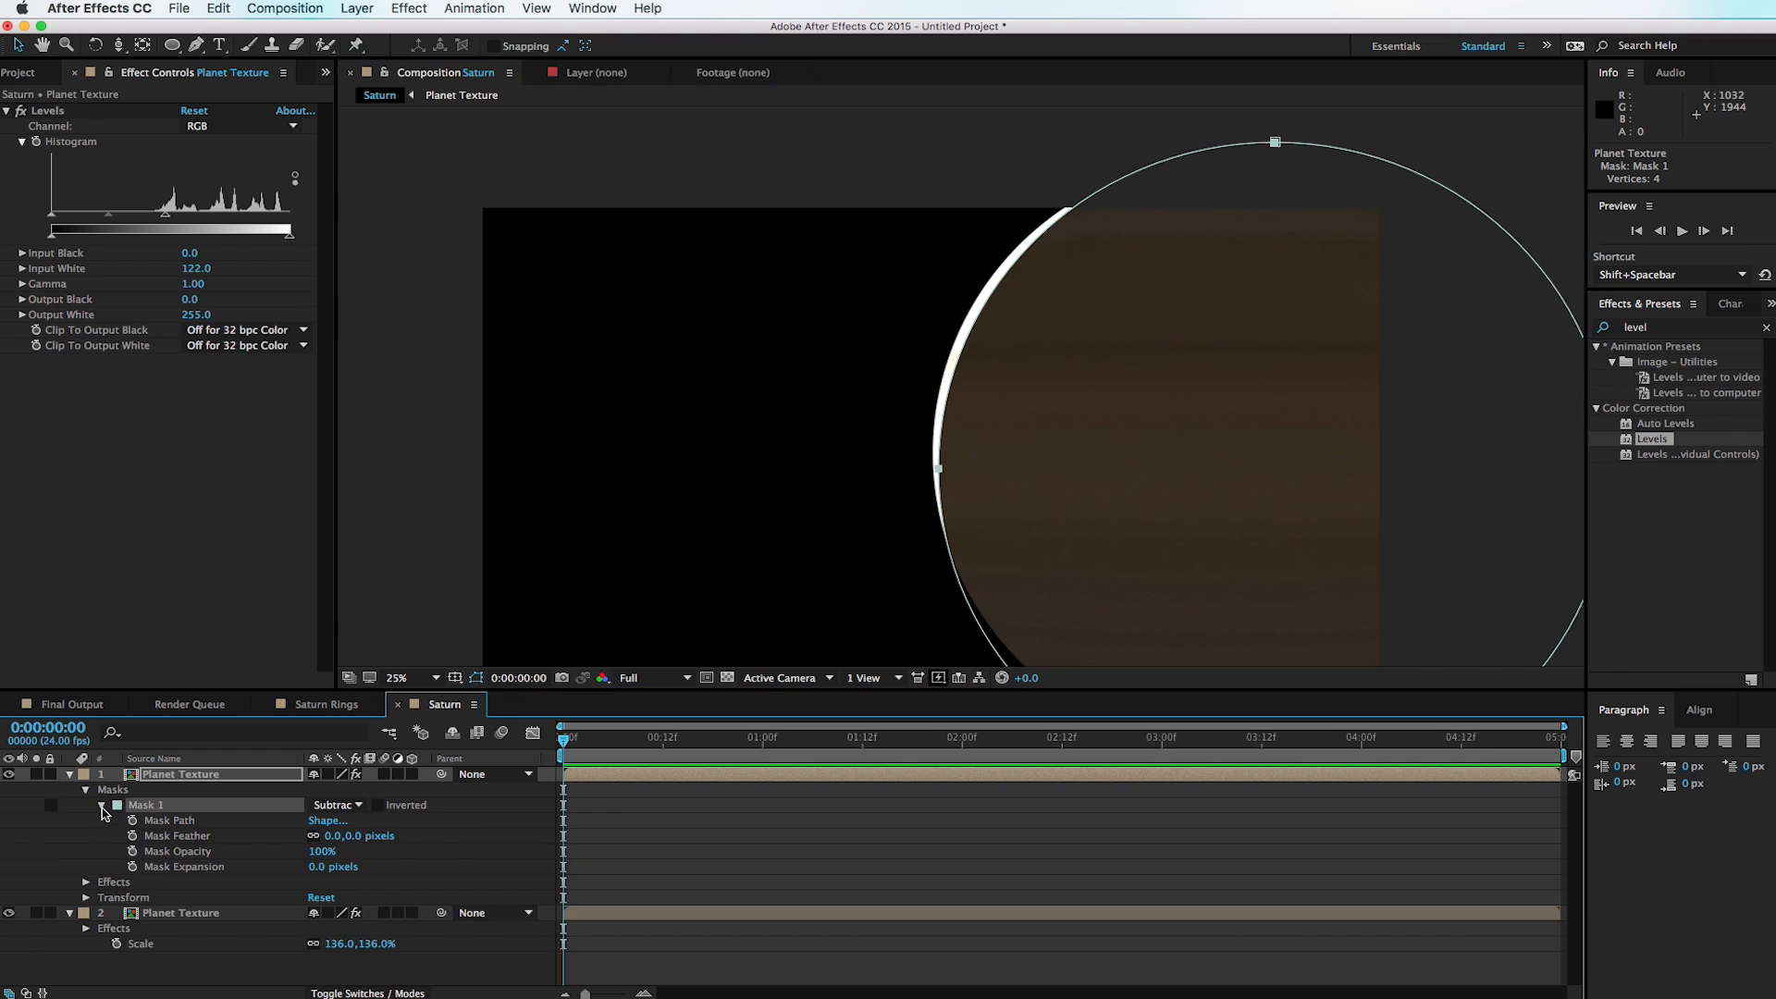
pyautogui.moveTo(354, 845); pyautogui.dragTo(376, 845)
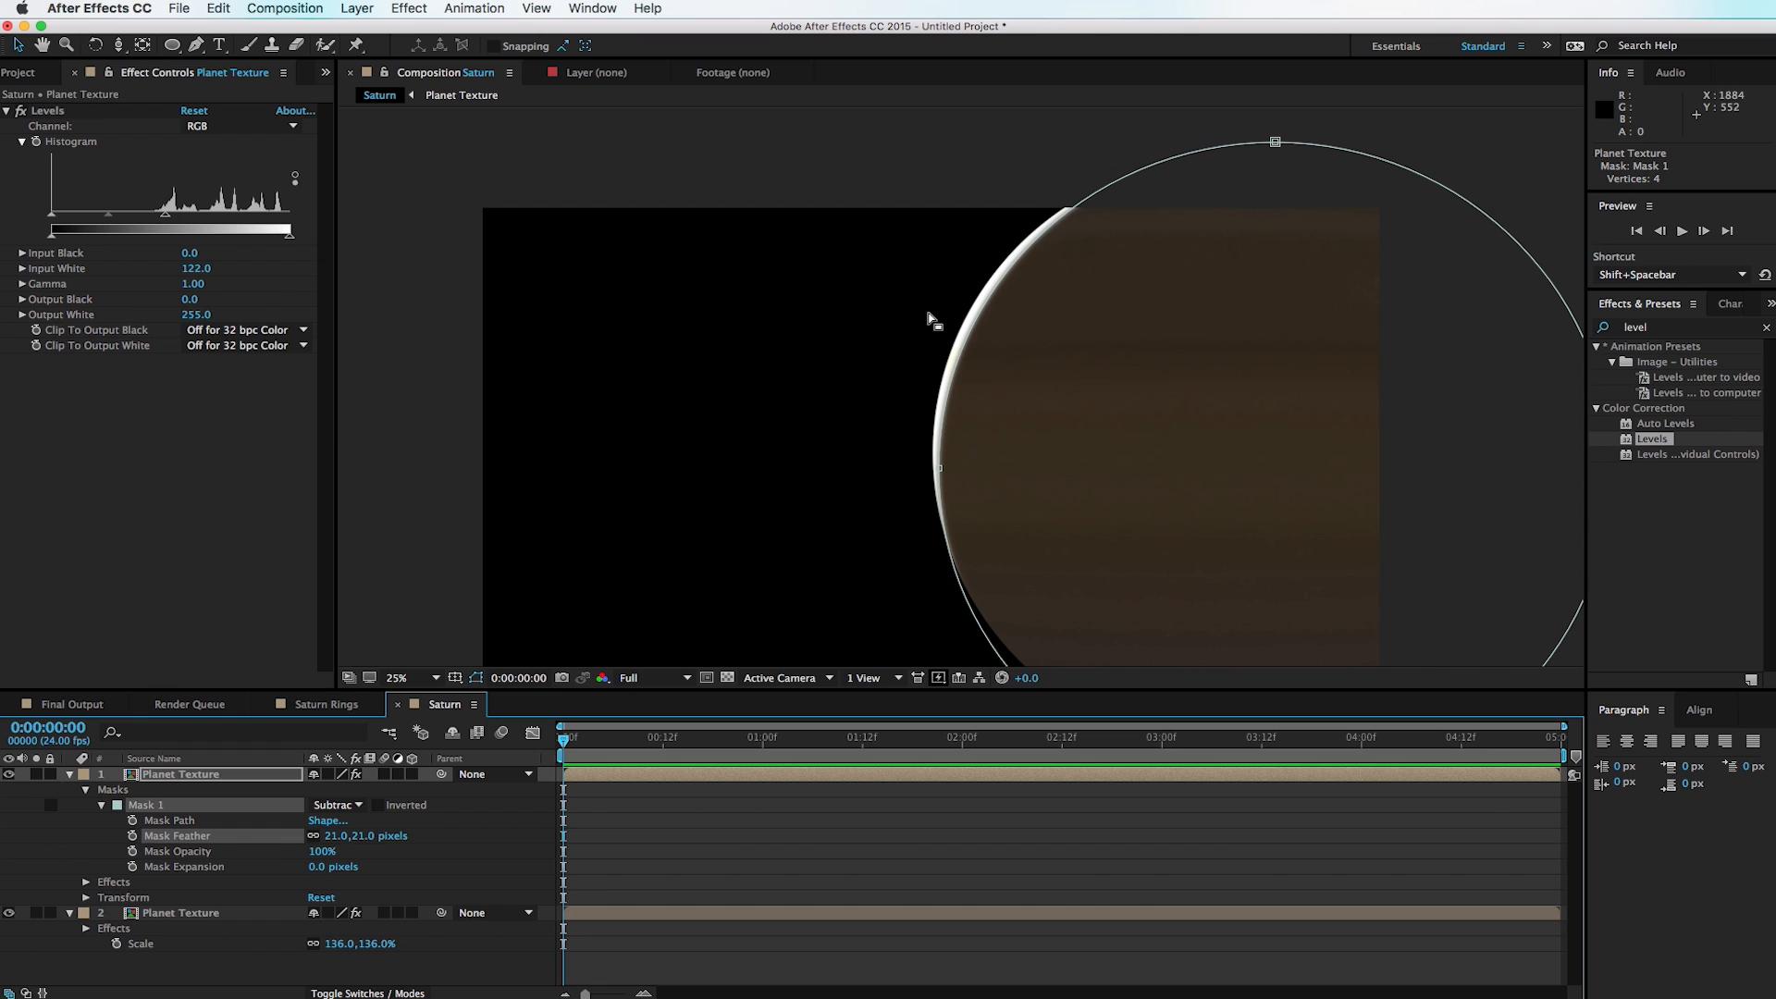
# Step: Reduce the upper Planet Texture layer's opacity to 50% and deselect it to inspect the rim light
pyautogui.press('t')
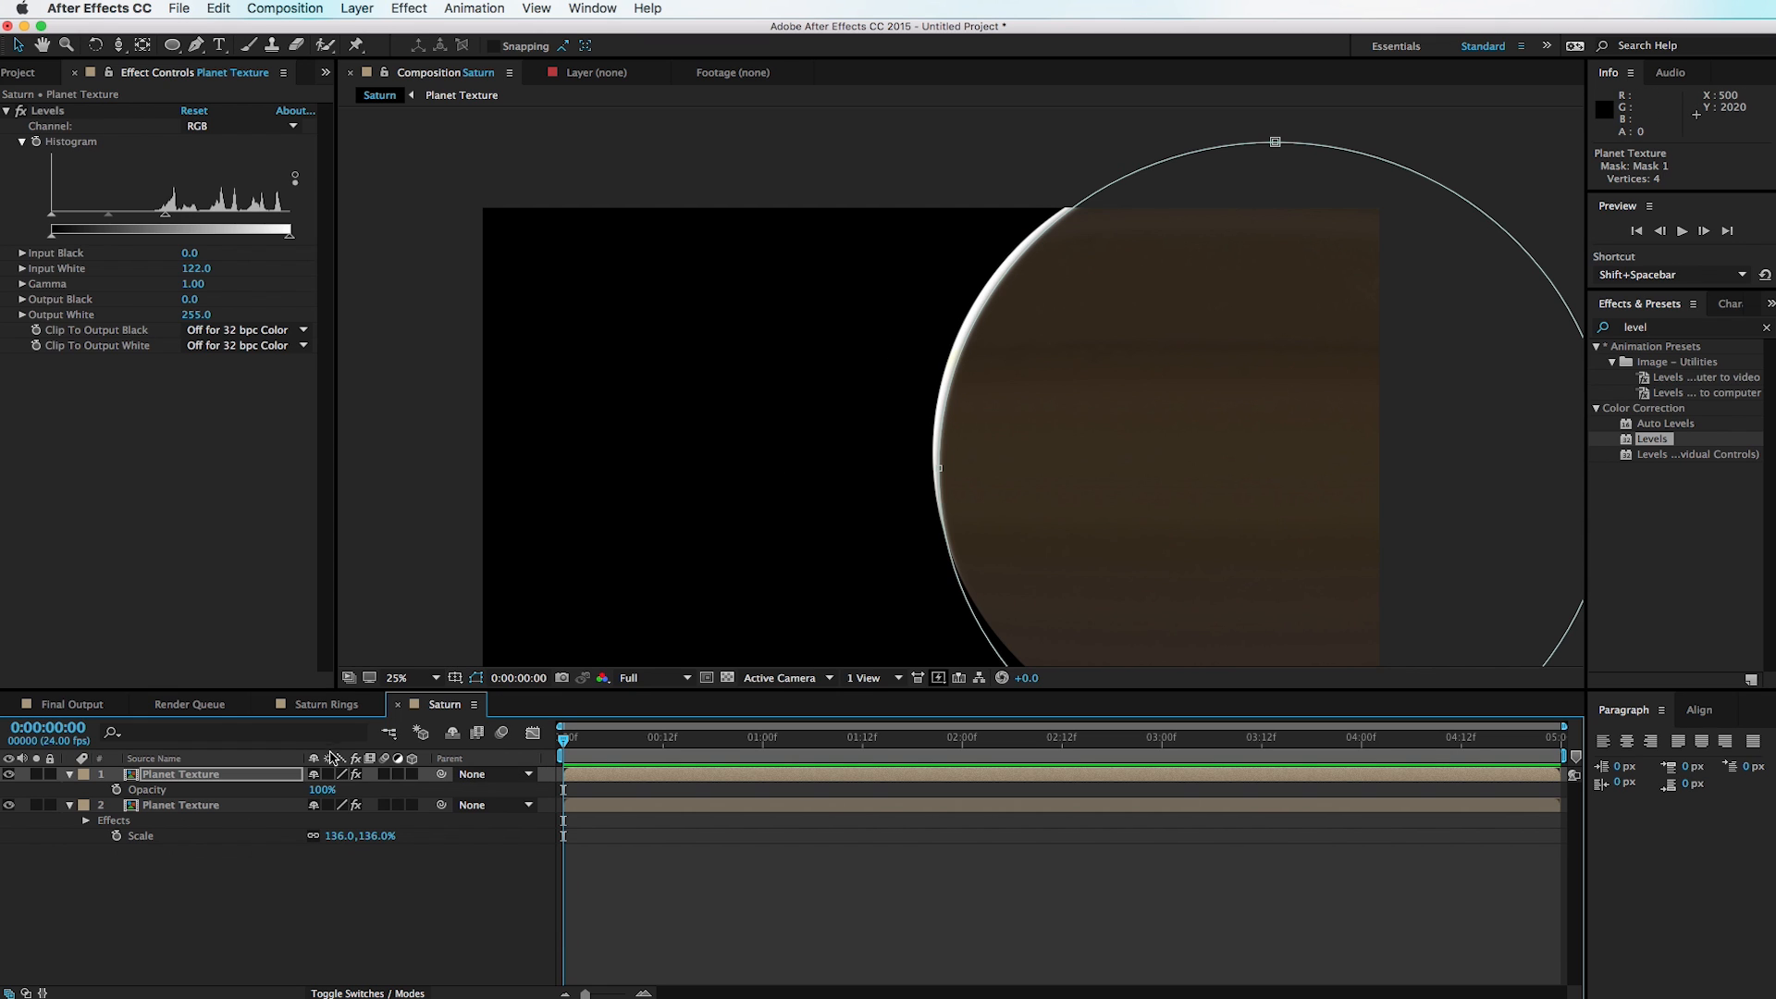
pyautogui.moveTo(324, 793); pyautogui.dragTo(280, 797)
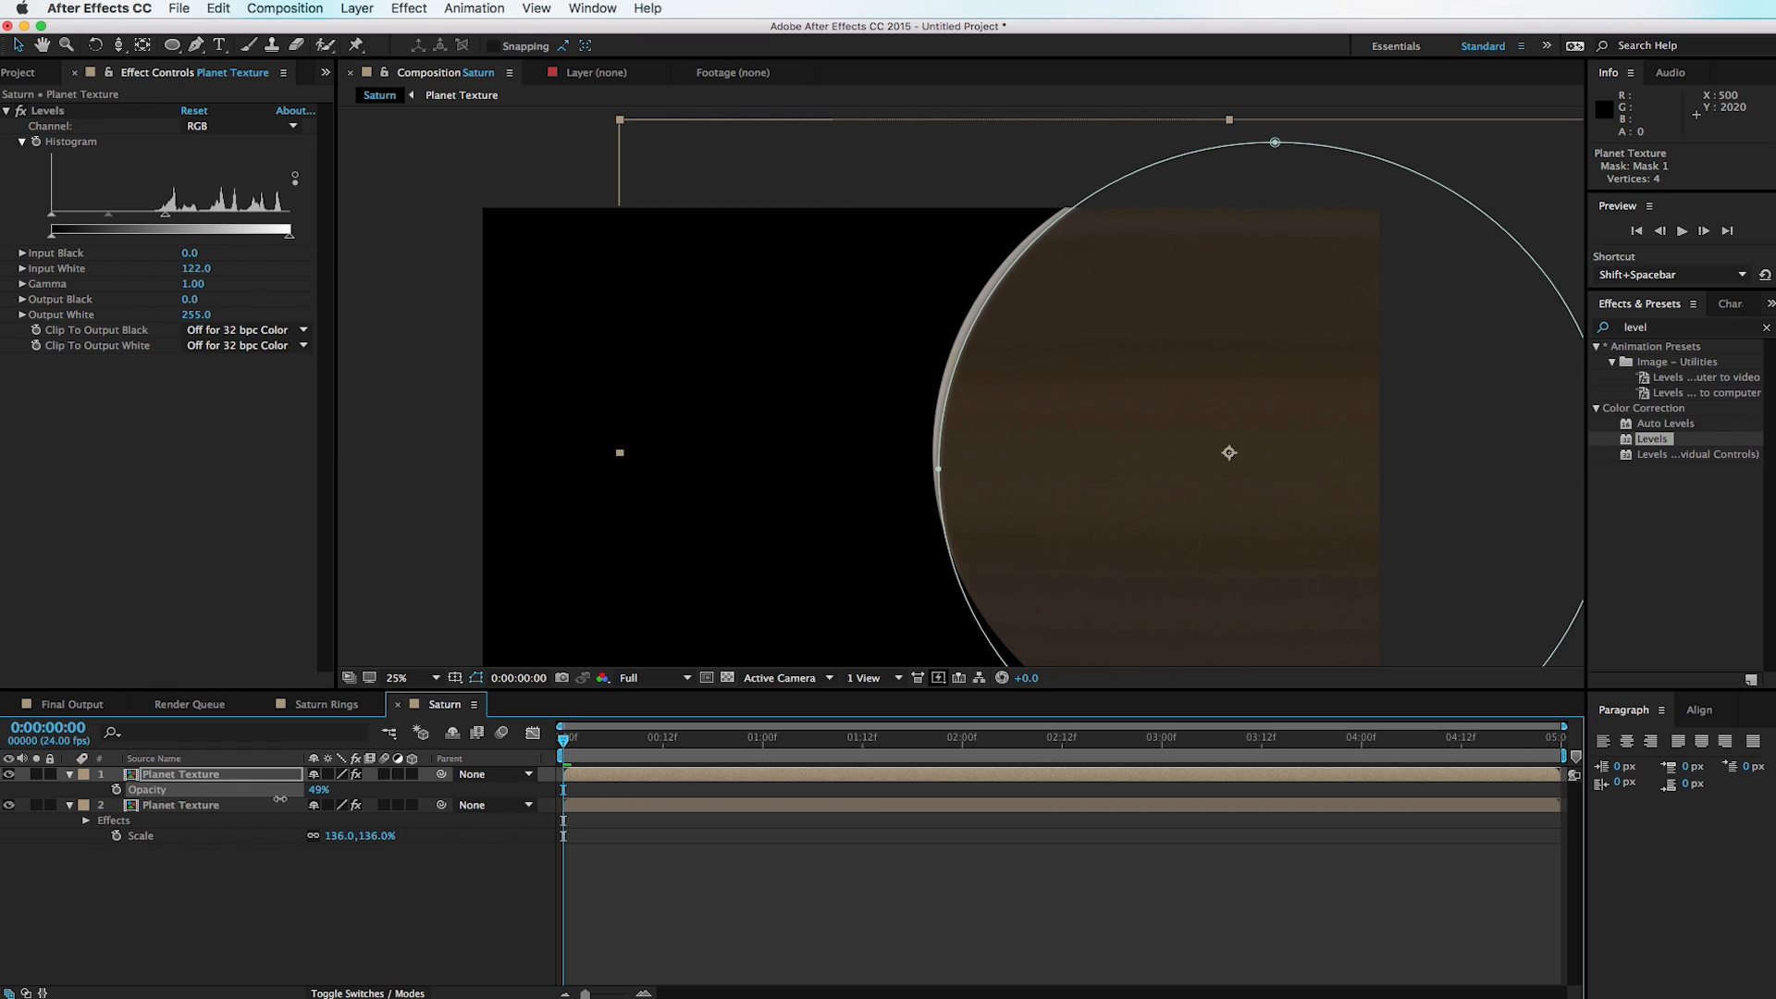
pyautogui.click(468, 336)
pyautogui.press(',')
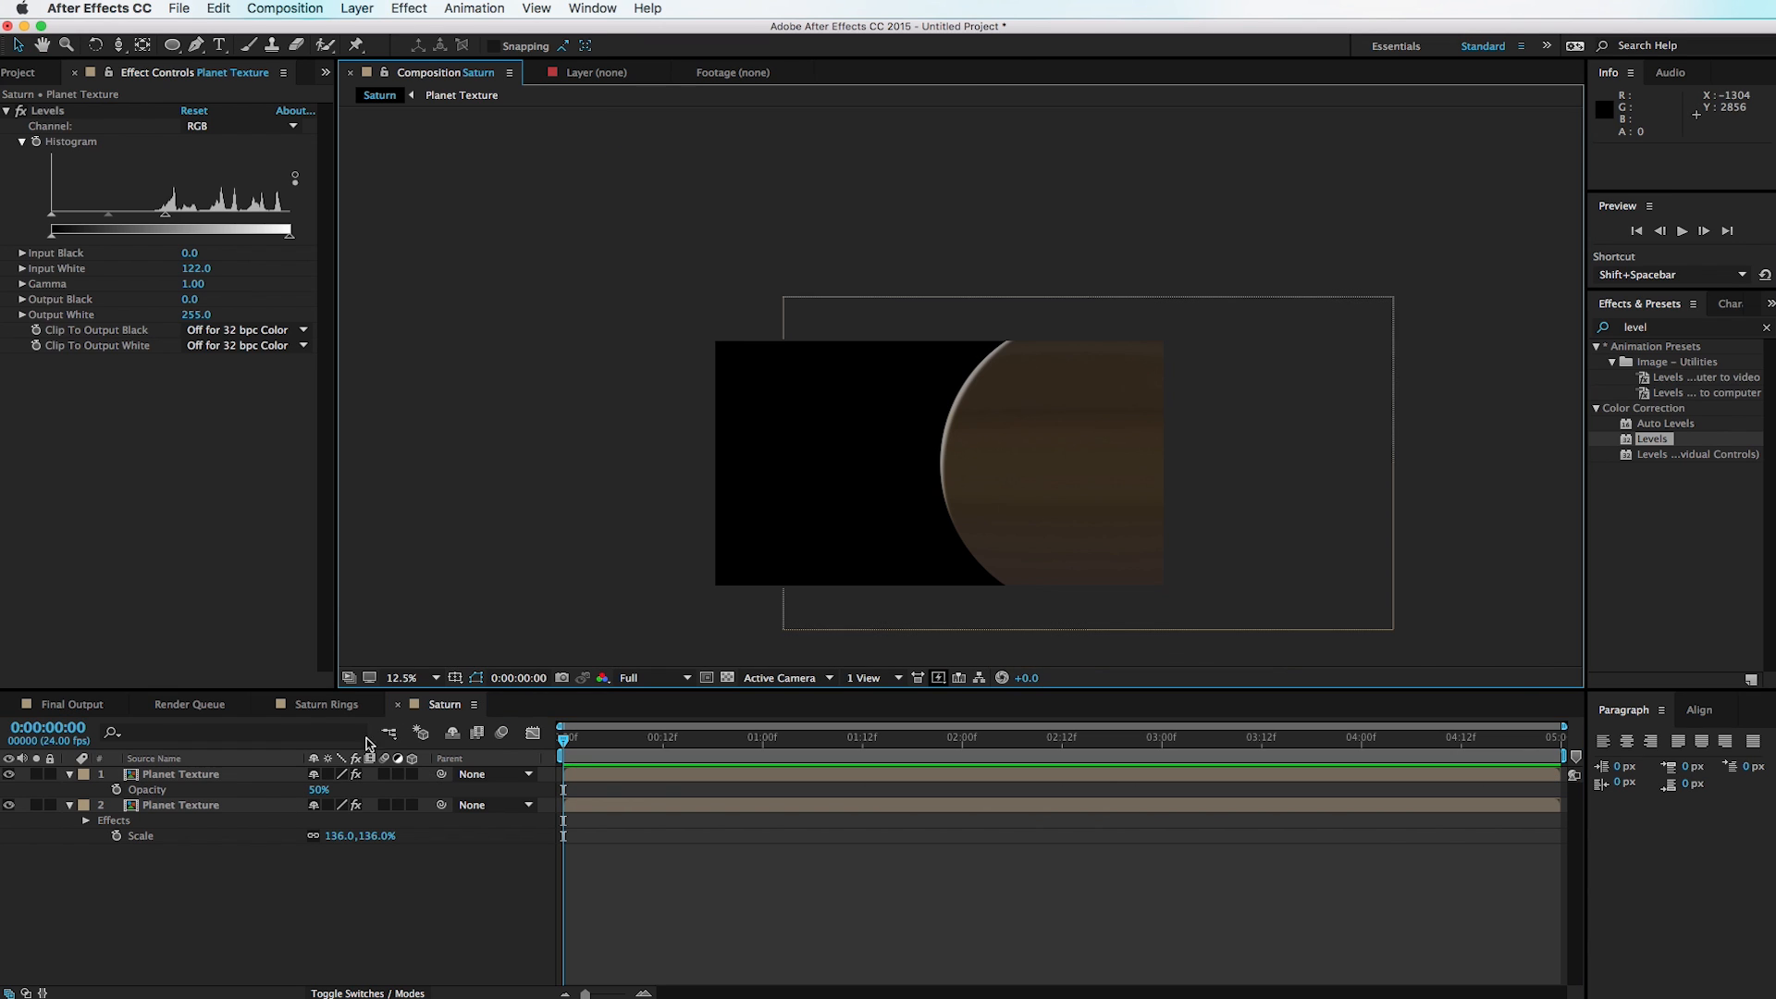
# Step: Rotate both Planet Texture layers in the Saturn composition to 11 degrees
pyautogui.click(228, 811)
pyautogui.keyDown('shift'); pyautogui.click(229, 781); pyautogui.keyUp('shift')
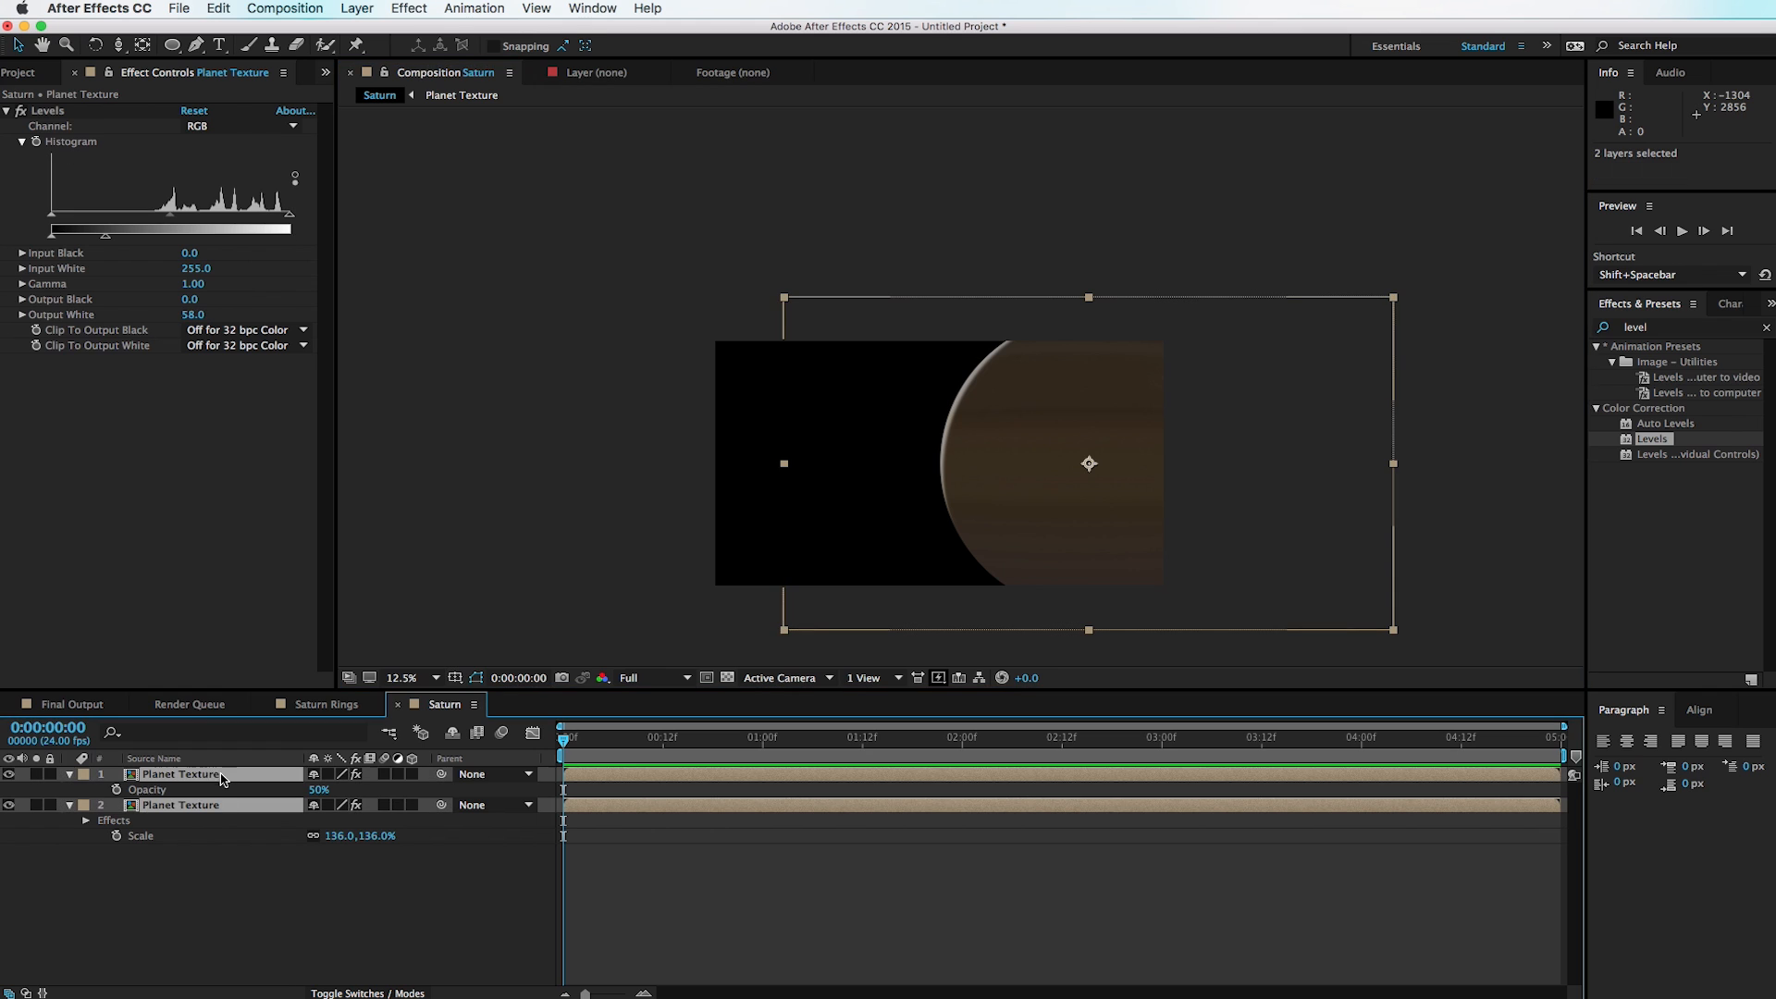
pyautogui.press('r')
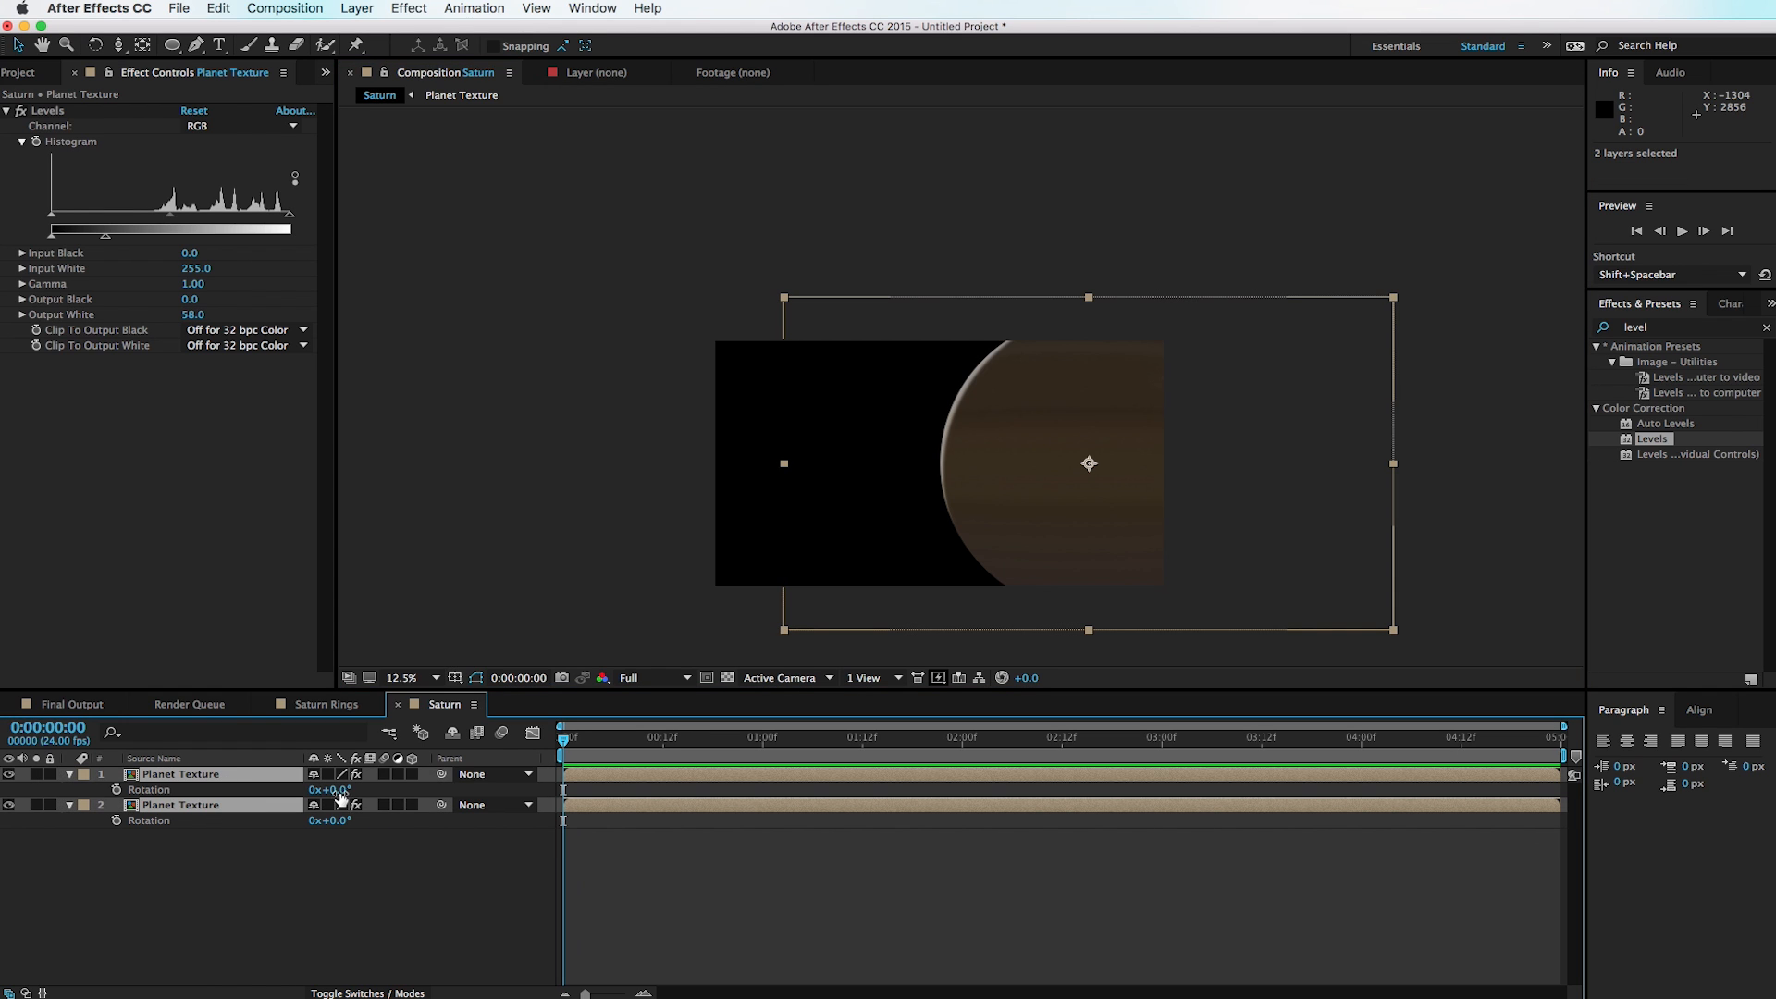
pyautogui.moveTo(337, 791); pyautogui.dragTo(349, 795)
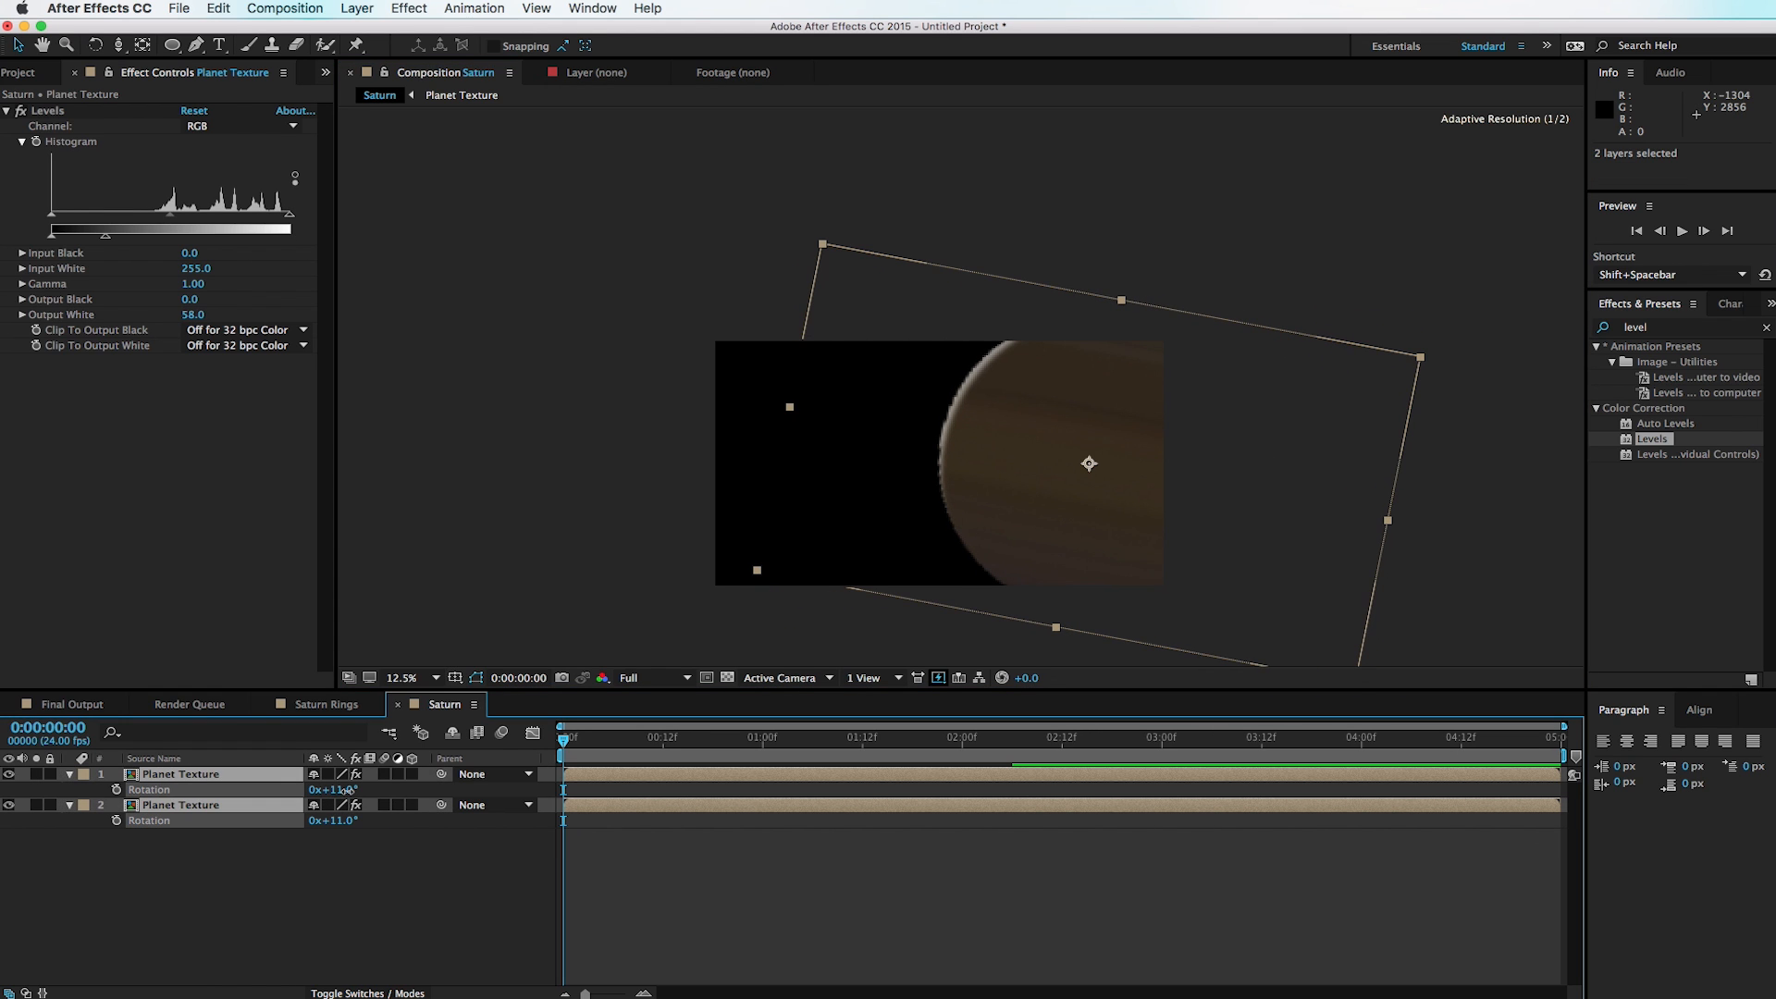
pyautogui.click(544, 652)
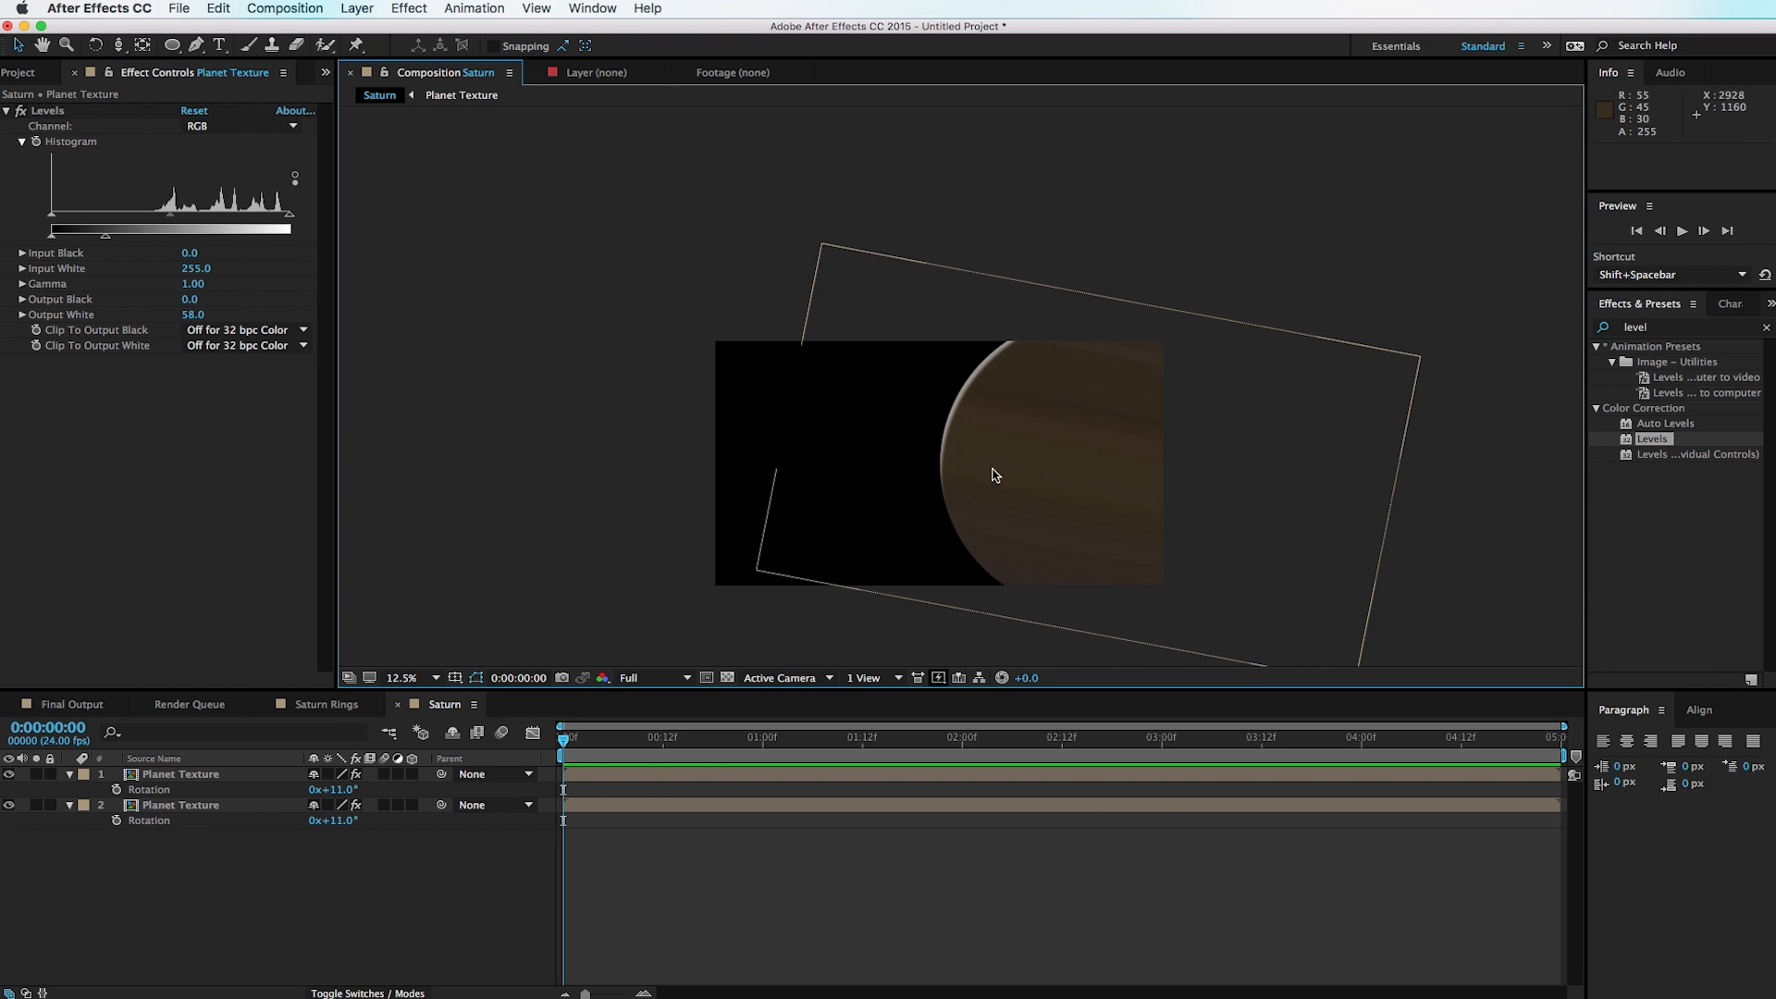
# Step: Add the Saturn composition to Final Output directly beneath the Saturn Rings layer and make it a 3D layer
pyautogui.click(75, 710)
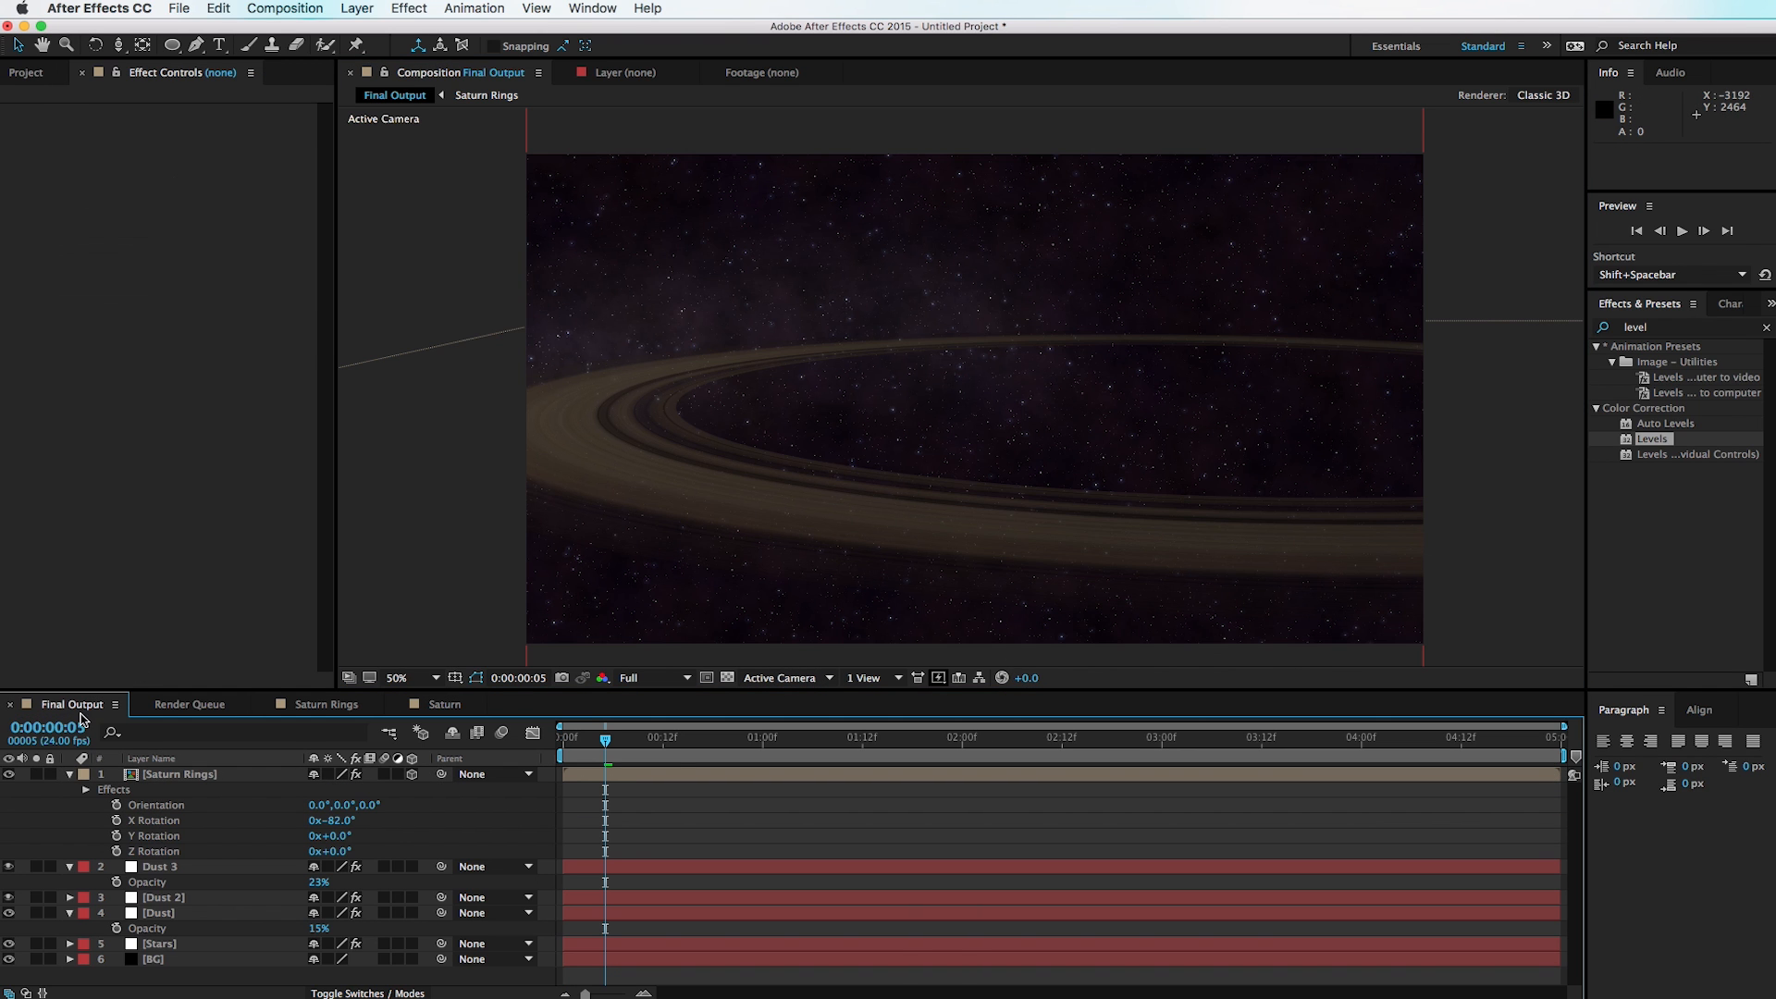
pyautogui.click(8, 70)
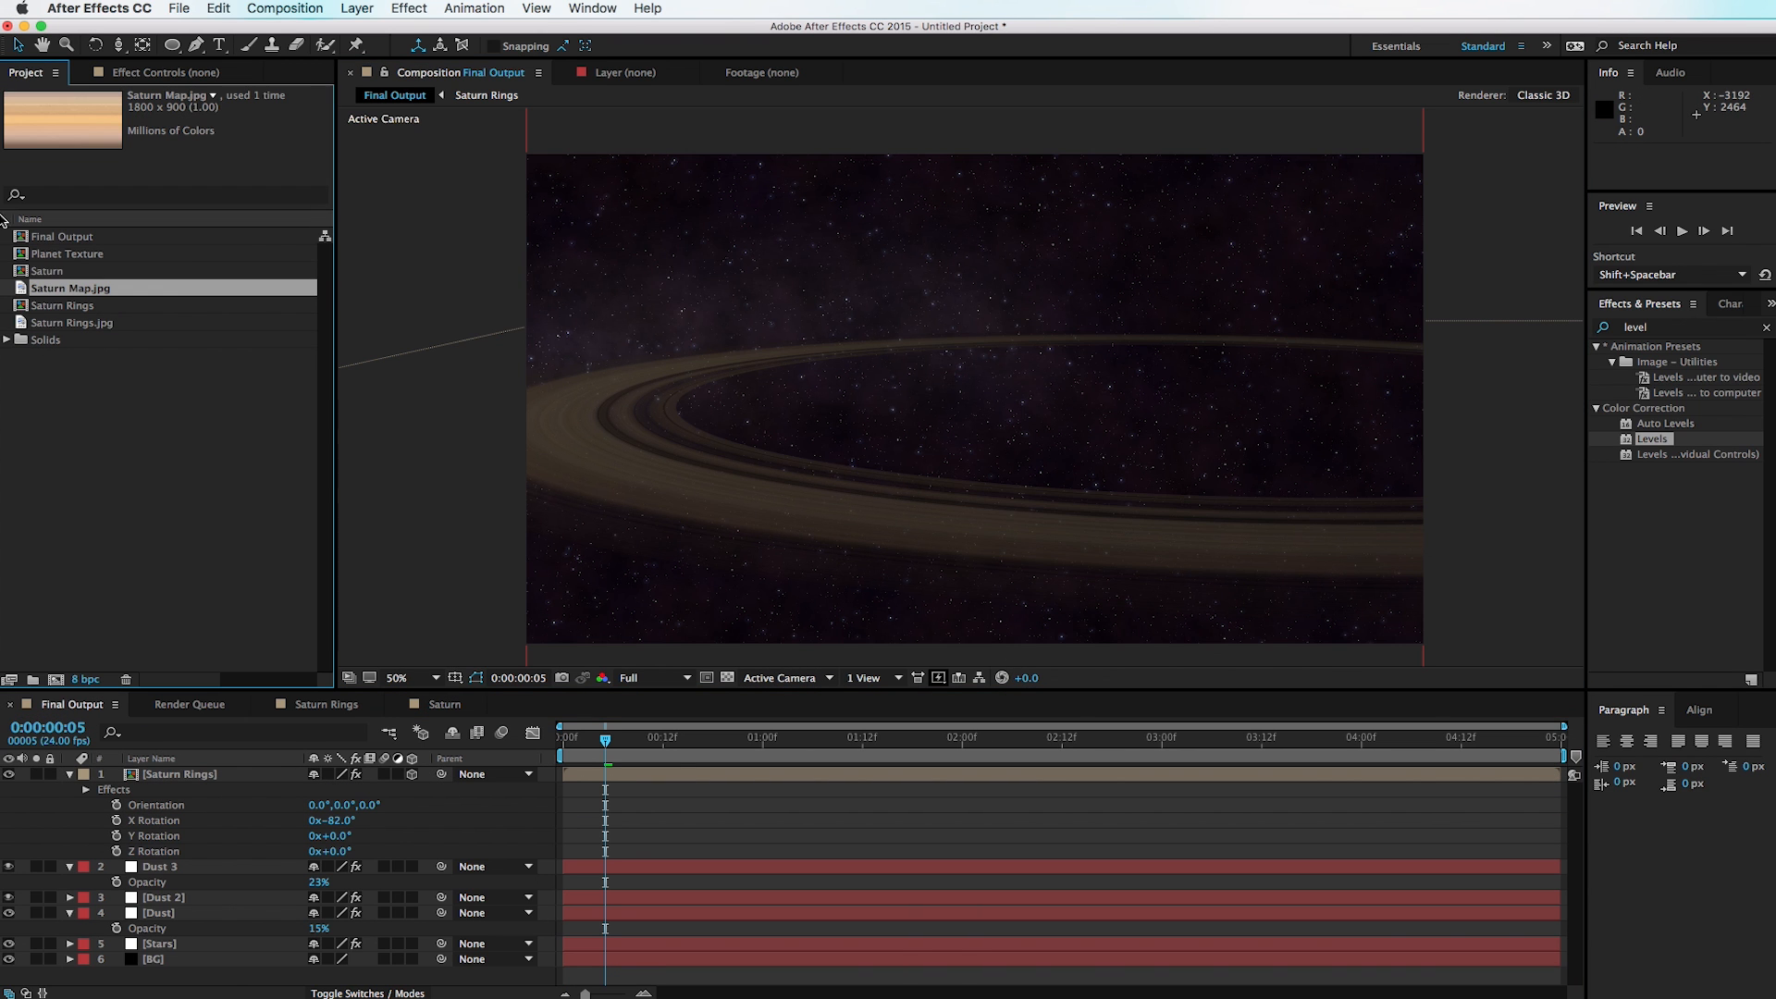
pyautogui.click(123, 461)
pyautogui.moveTo(51, 277); pyautogui.dragTo(291, 841)
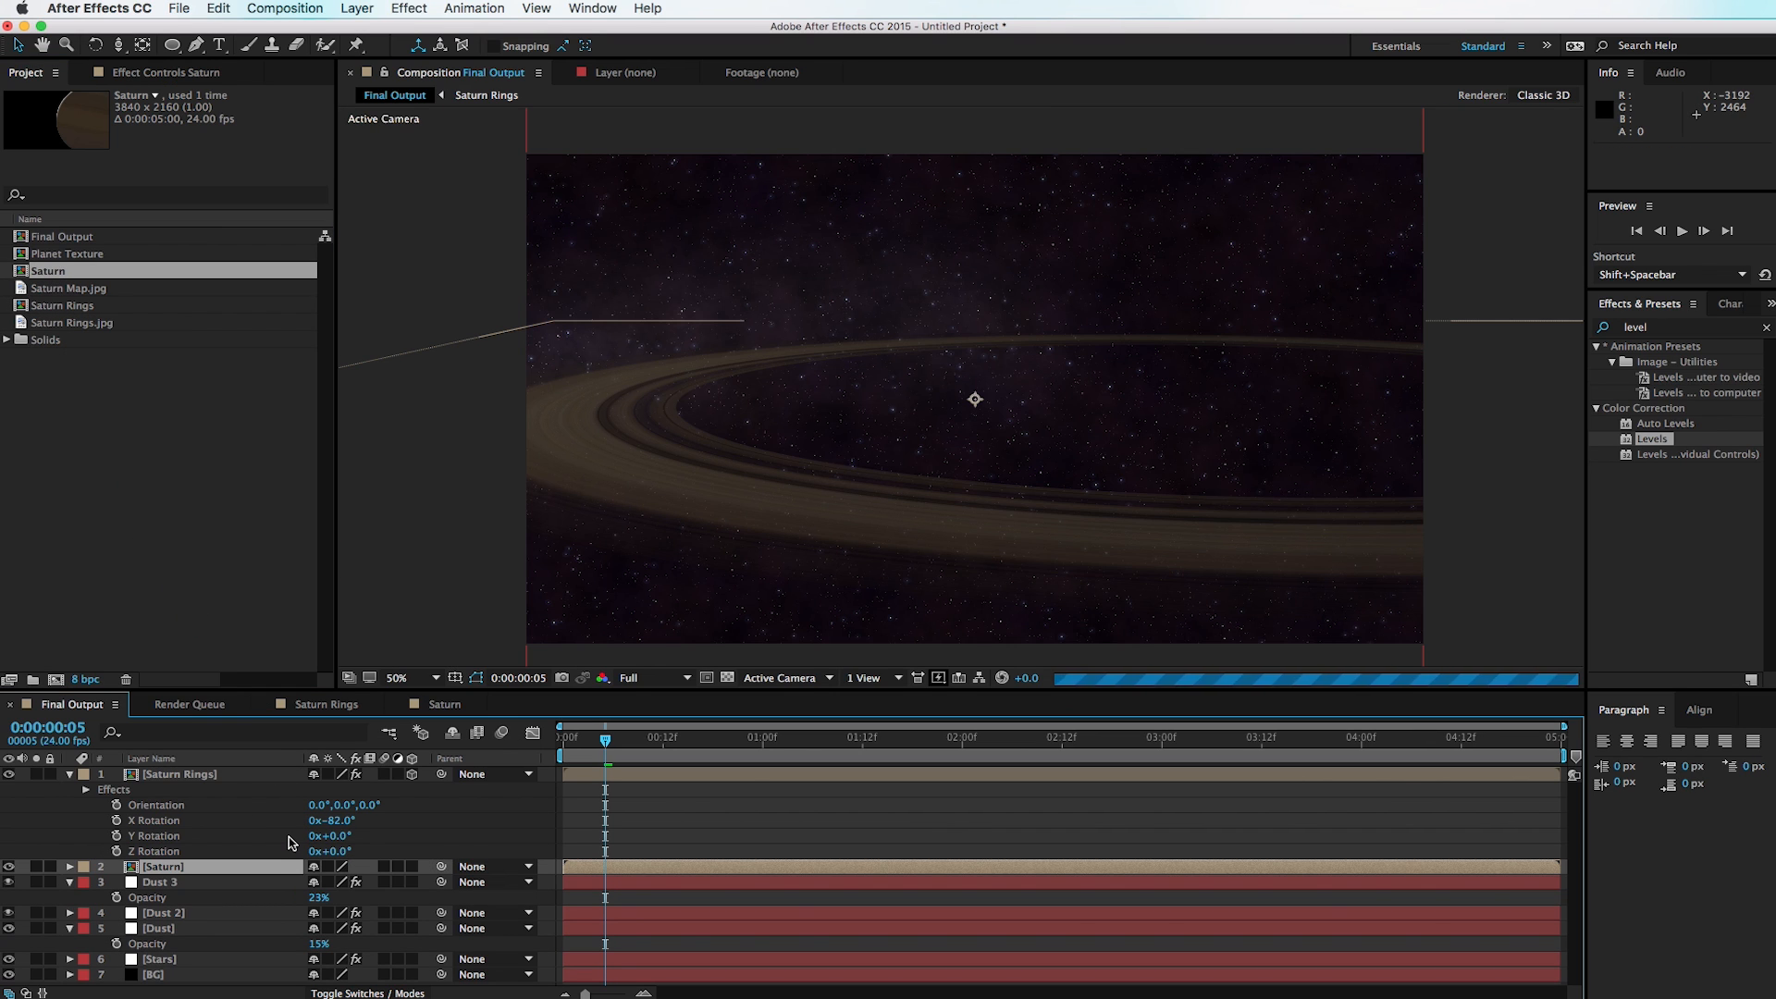
pyautogui.click(411, 867)
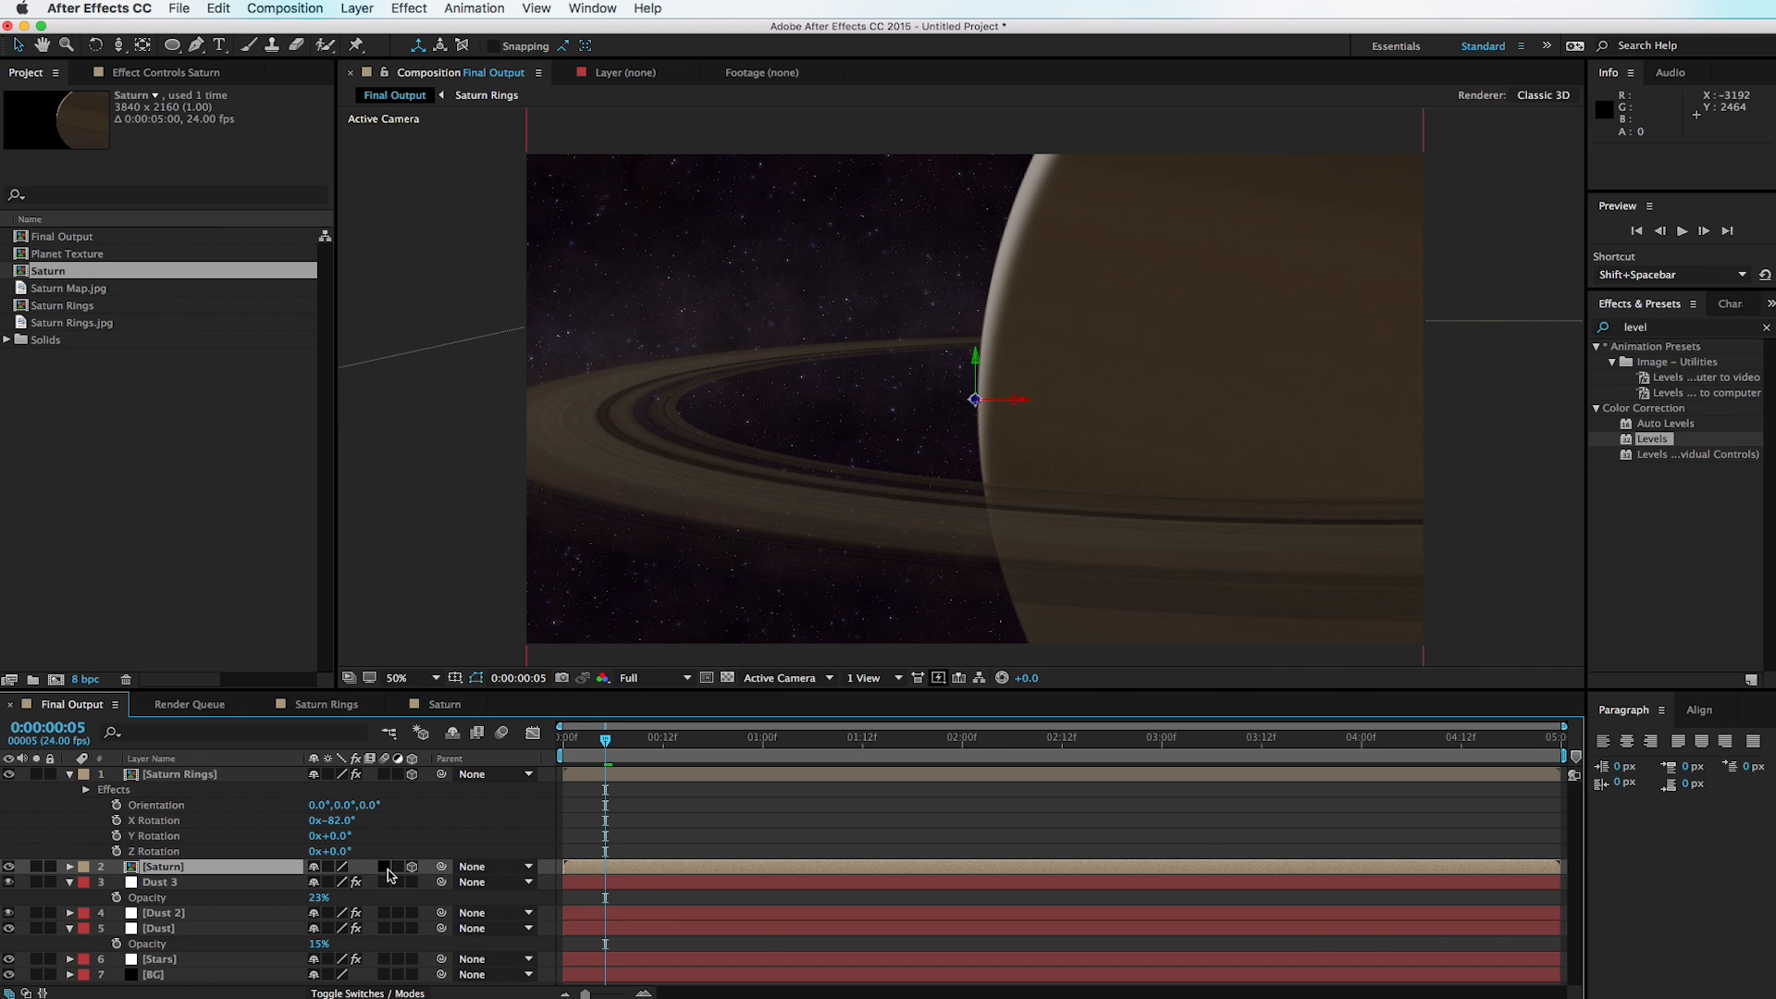
# Step: Scale the Saturn layer to 53% and shift the Saturn Rings layer right and slightly down
pyautogui.press('s')
pyautogui.moveTo(361, 881); pyautogui.dragTo(324, 881)
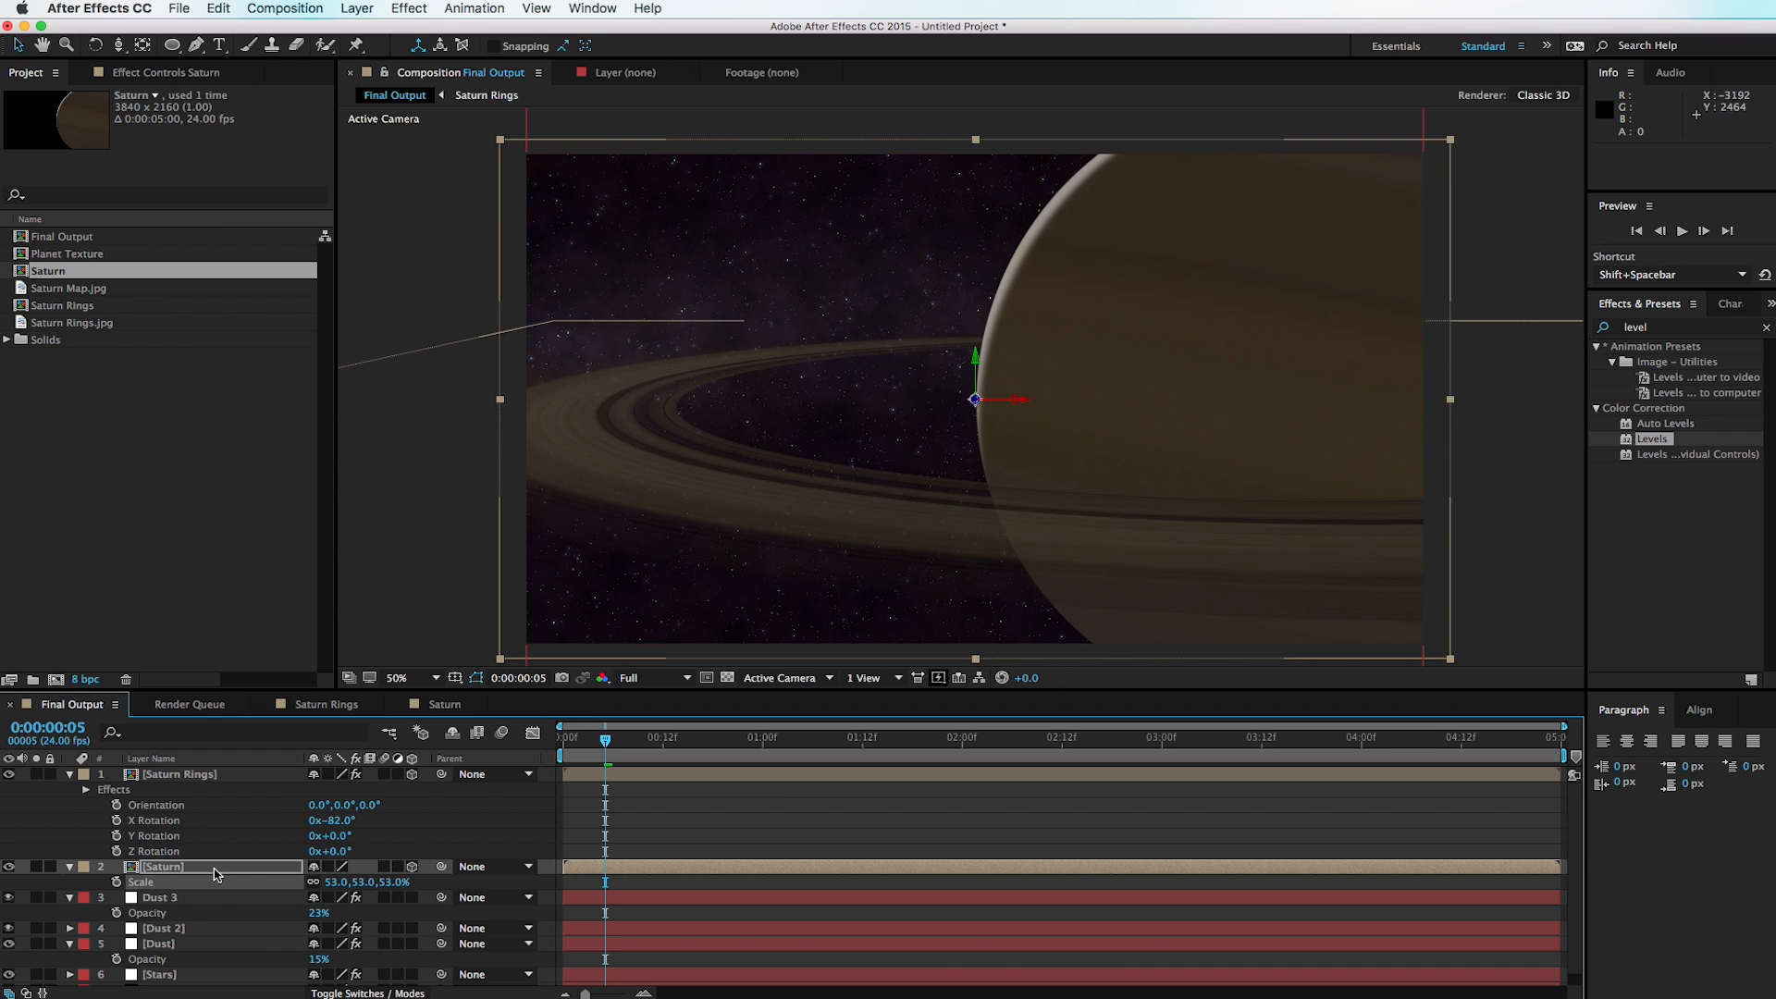
pyautogui.click(213, 777)
pyautogui.moveTo(542, 448); pyautogui.dragTo(666, 503)
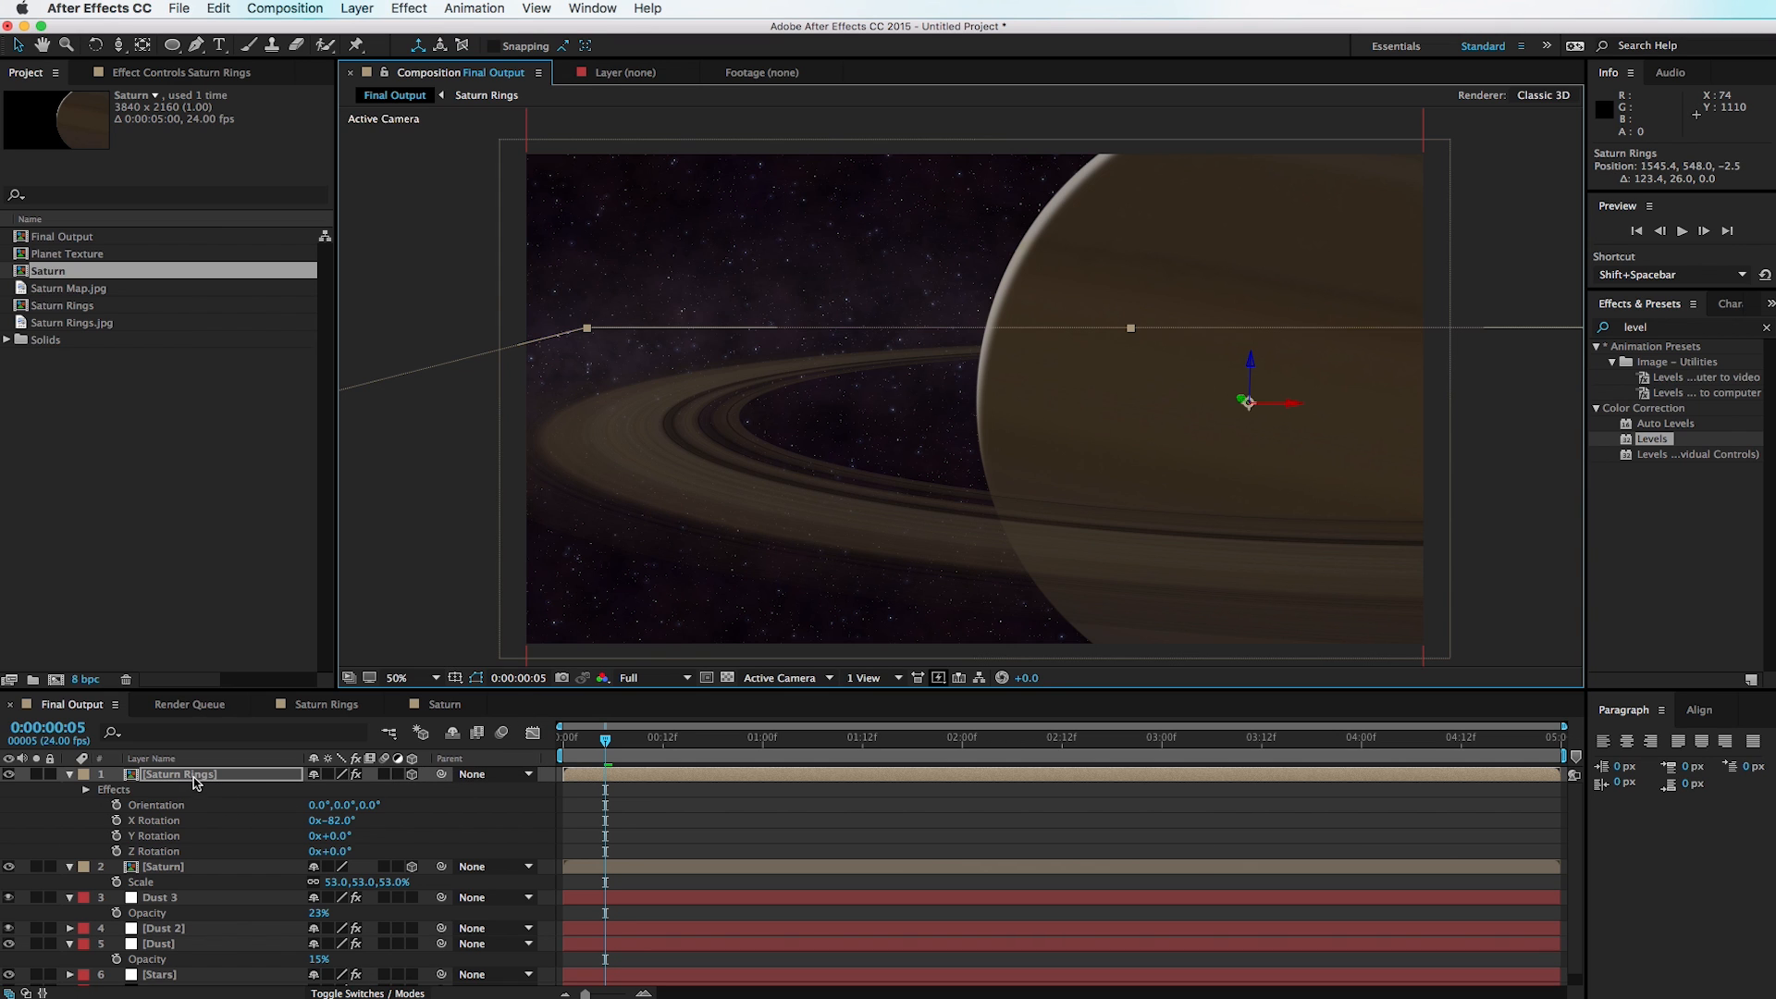
# Step: In the Saturn composition, reduce the rotation of both Planet Texture layers to 5 degrees
pyautogui.doubleClick(184, 867)
pyautogui.moveTo(186, 857); pyautogui.dragTo(180, 680)
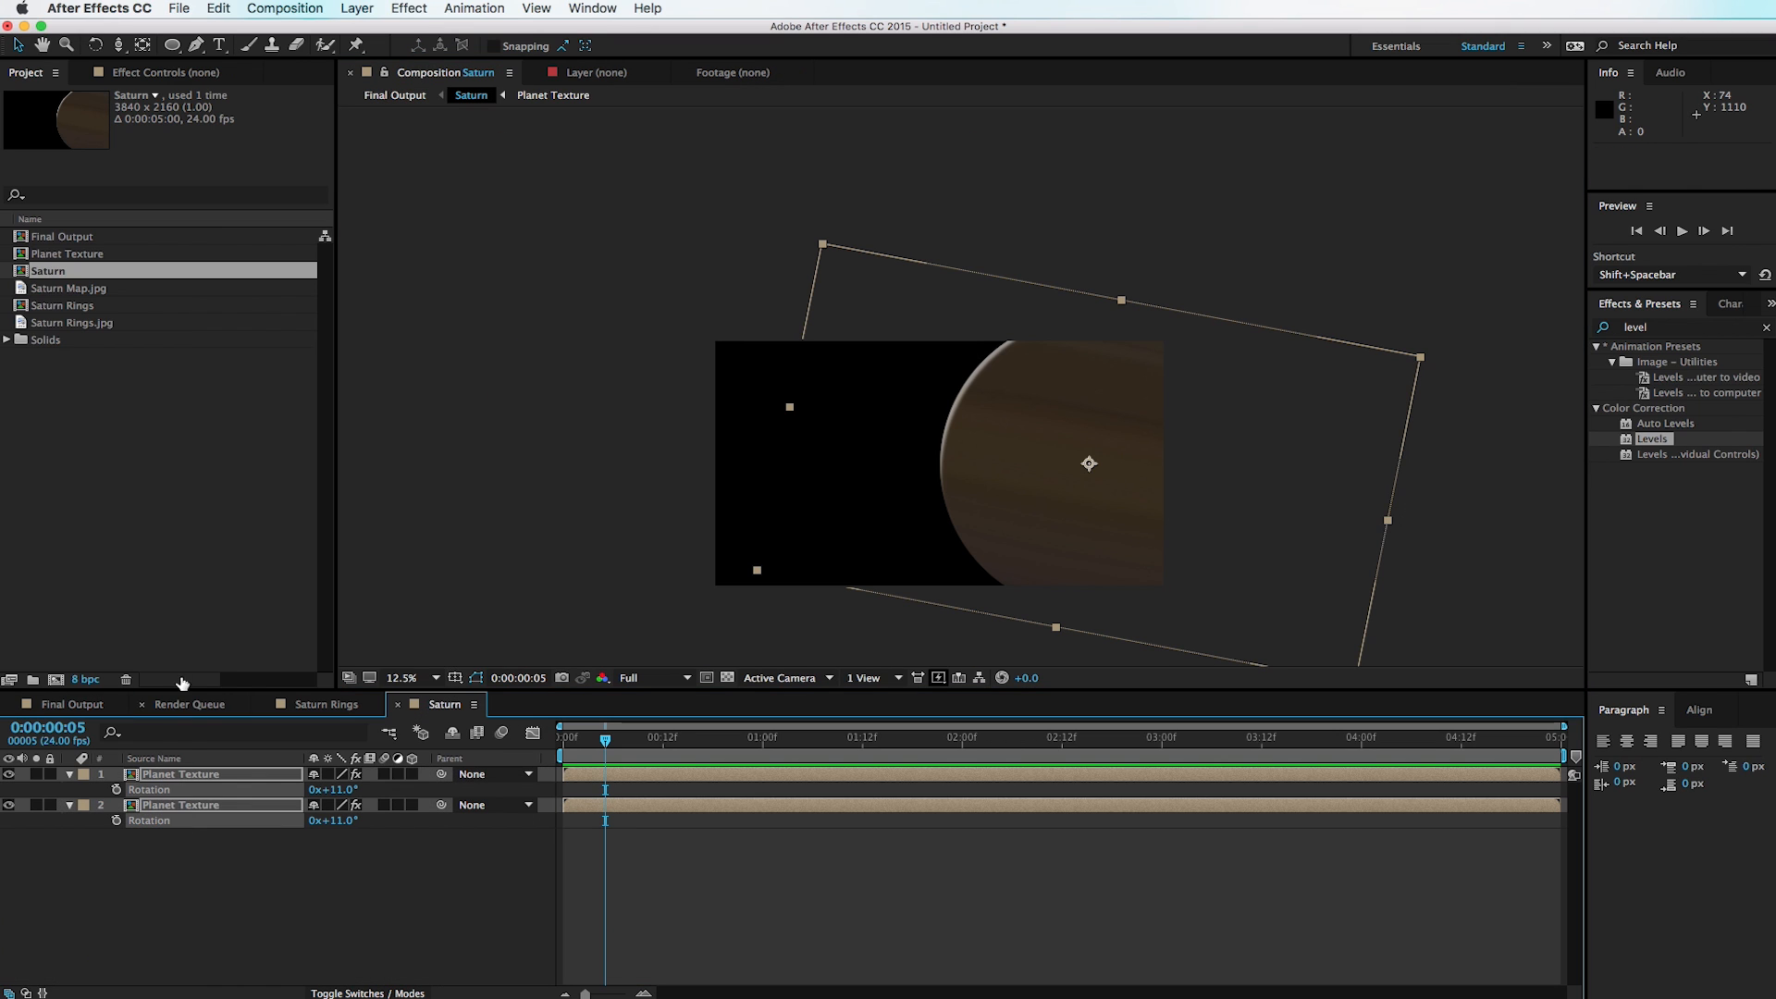
pyautogui.moveTo(341, 792); pyautogui.dragTo(338, 792)
pyautogui.click(286, 845)
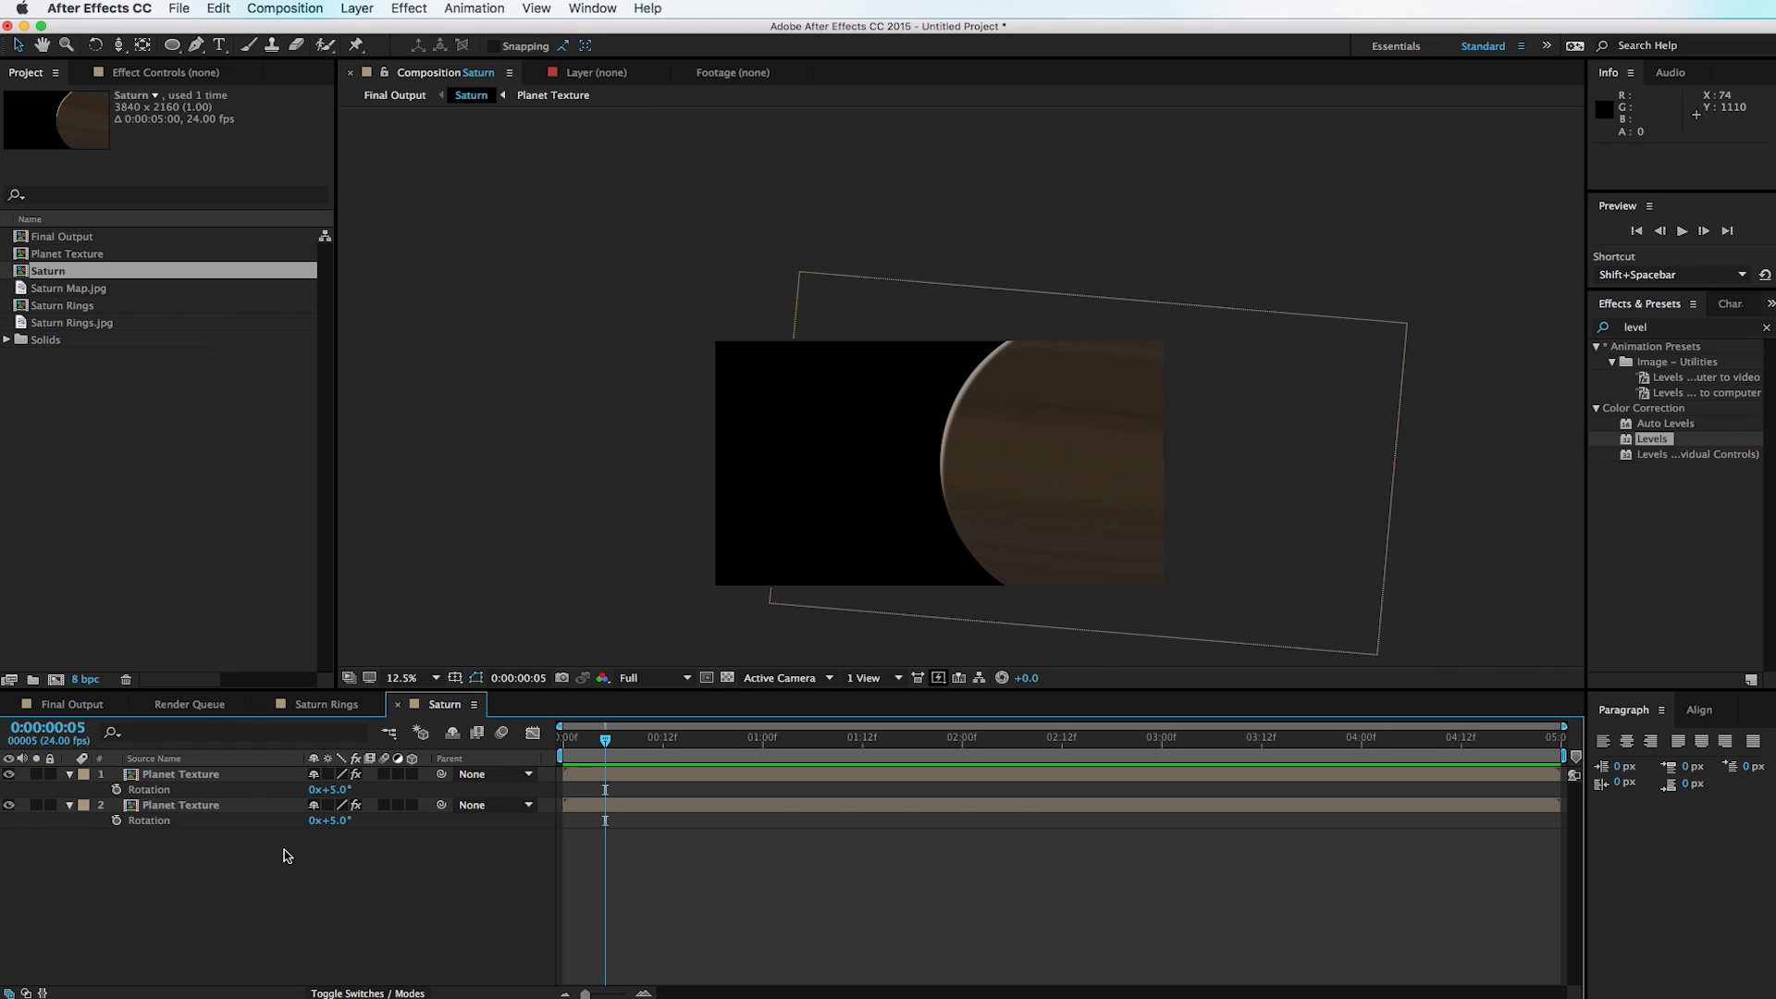
# Step: Darken the lower Planet Texture layer slightly by lowering the Output White of its Levels effect
pyautogui.click(297, 804)
pyautogui.click(125, 74)
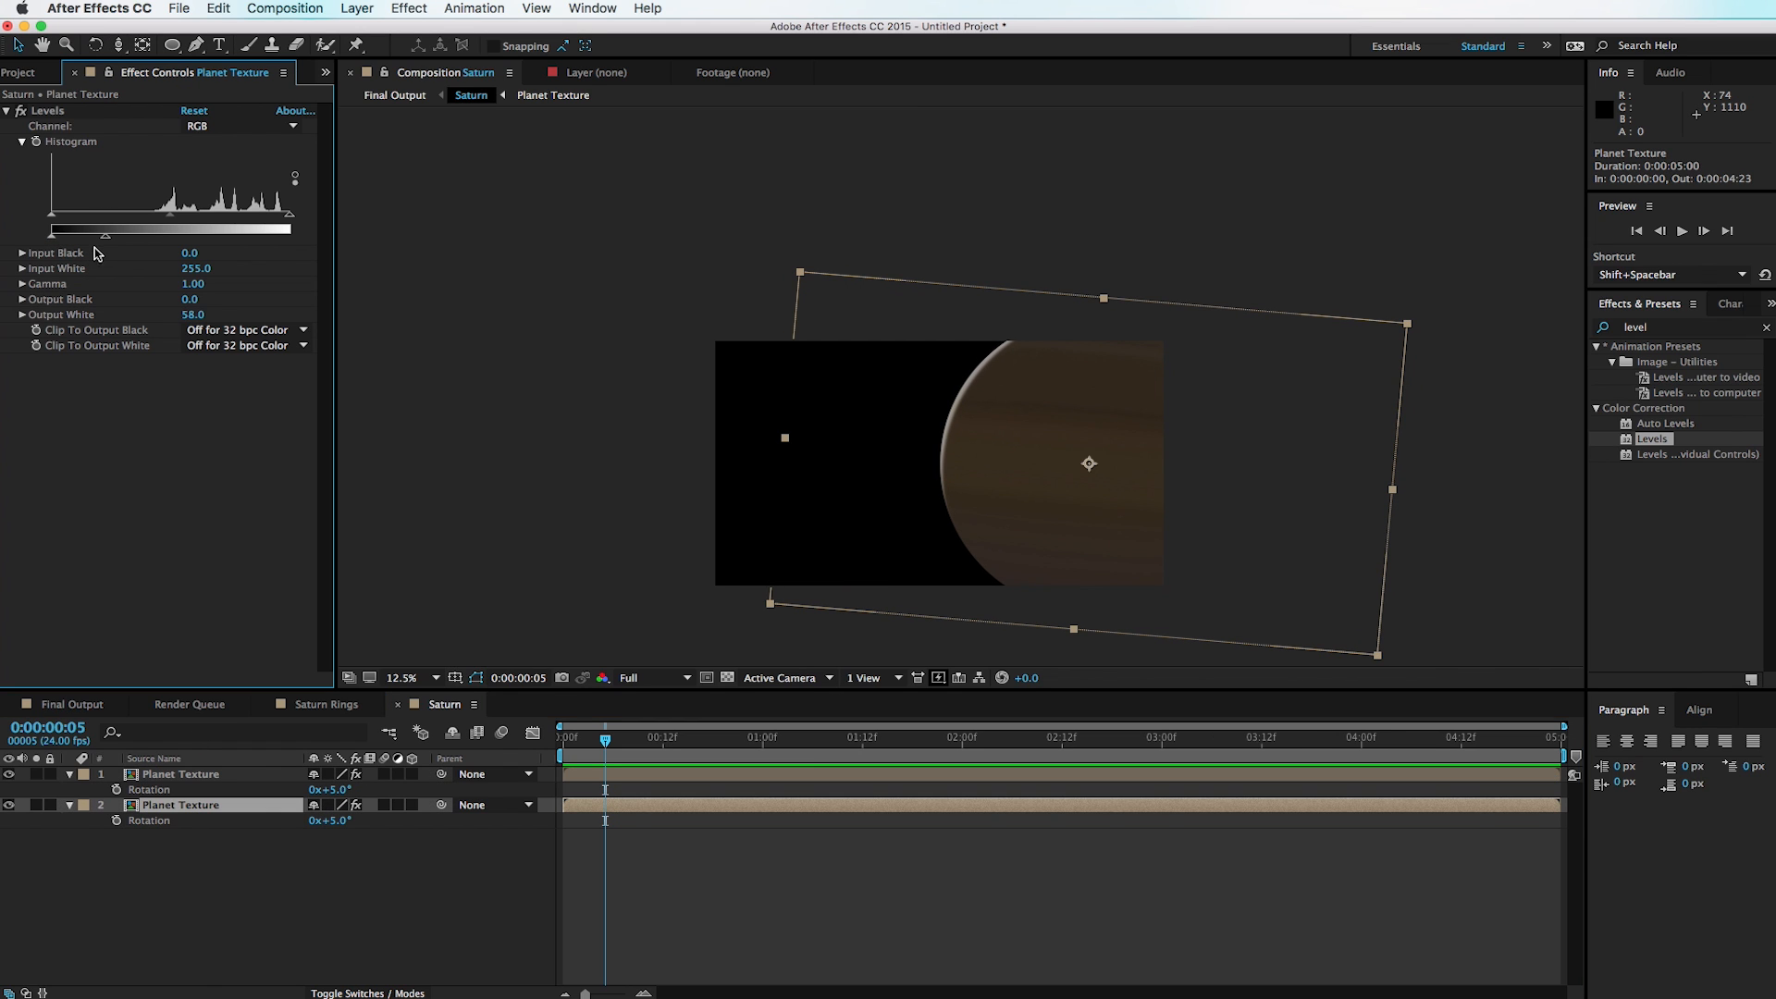
pyautogui.moveTo(104, 242); pyautogui.dragTo(102, 246)
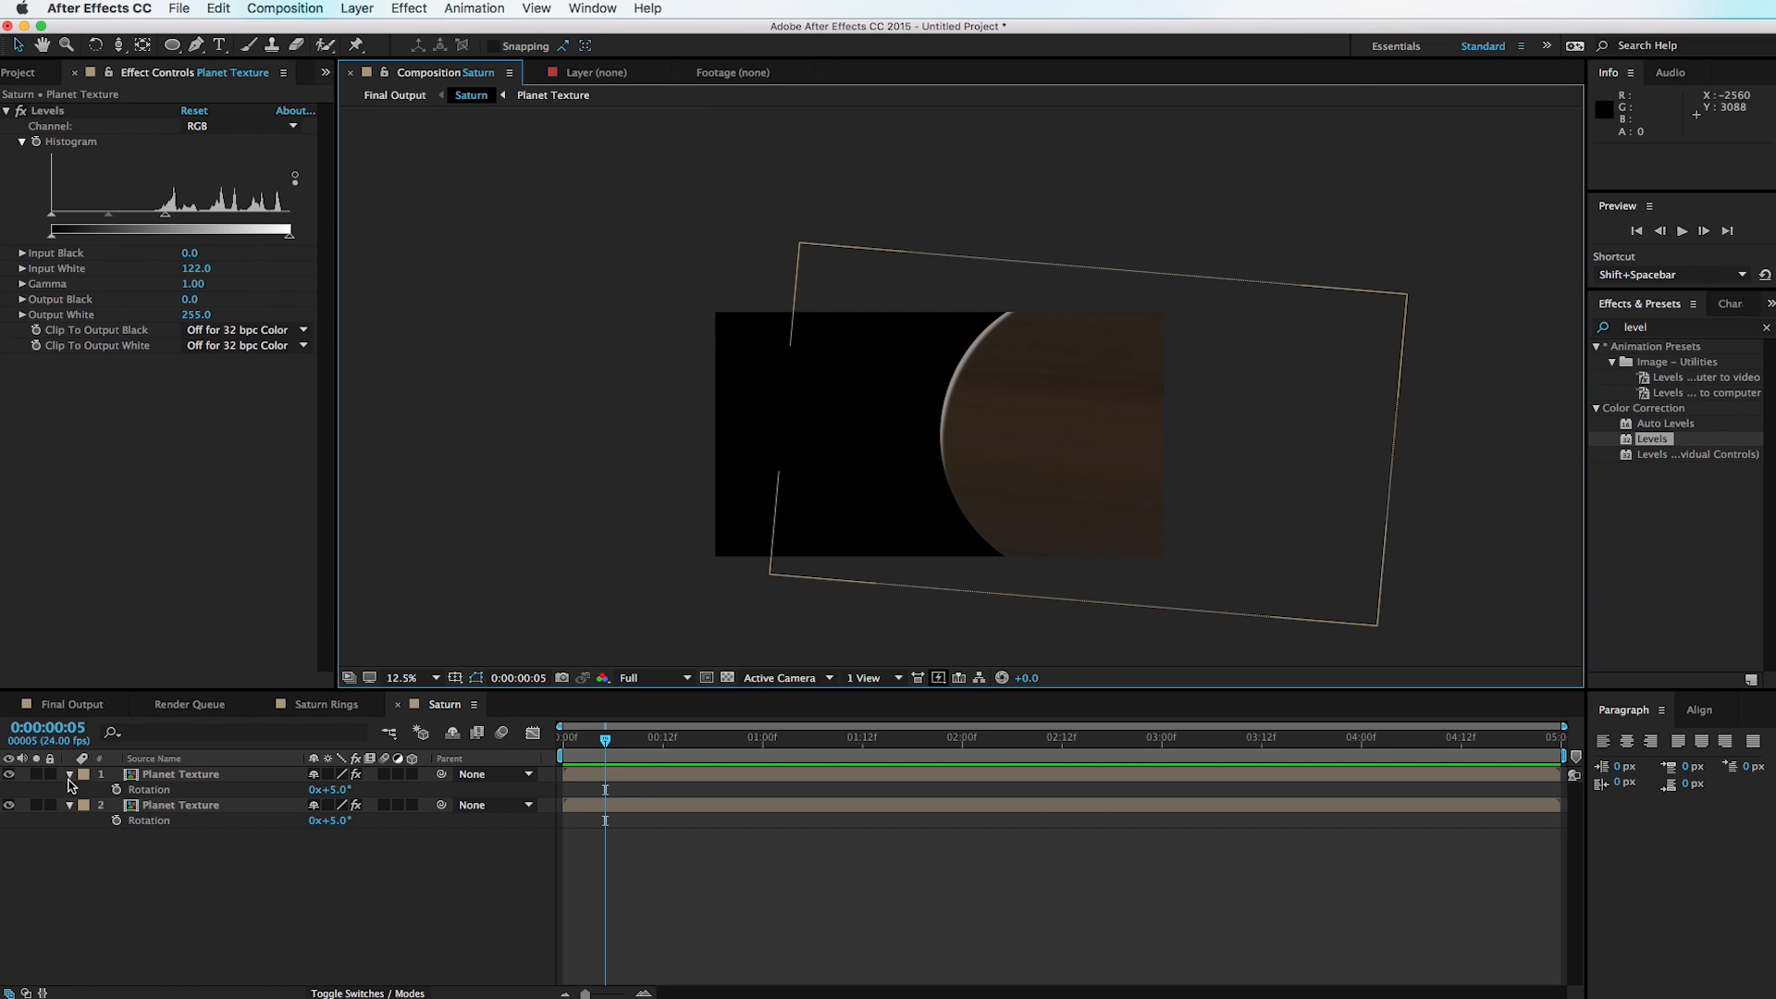
# Step: Nudge Mask 1 on the upper Planet Texture layer slightly so the rim light along the planet's edge gets thinner
pyautogui.click(68, 776)
pyautogui.click(70, 775)
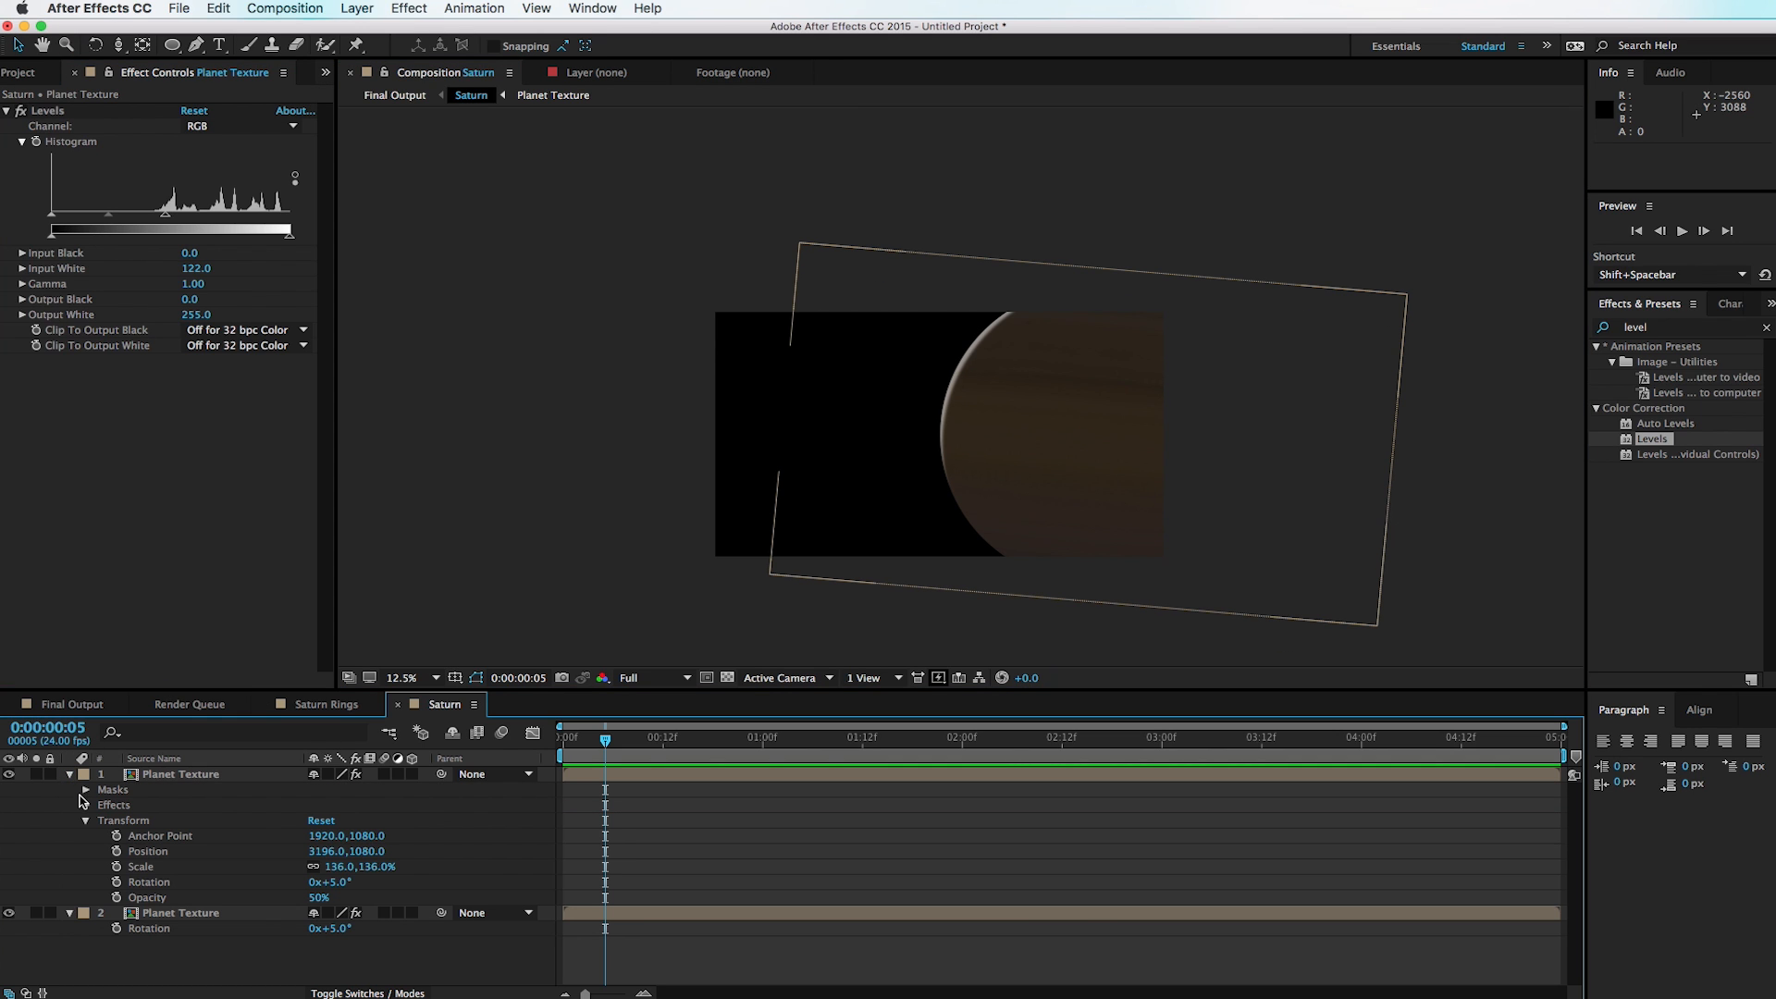
pyautogui.click(210, 782)
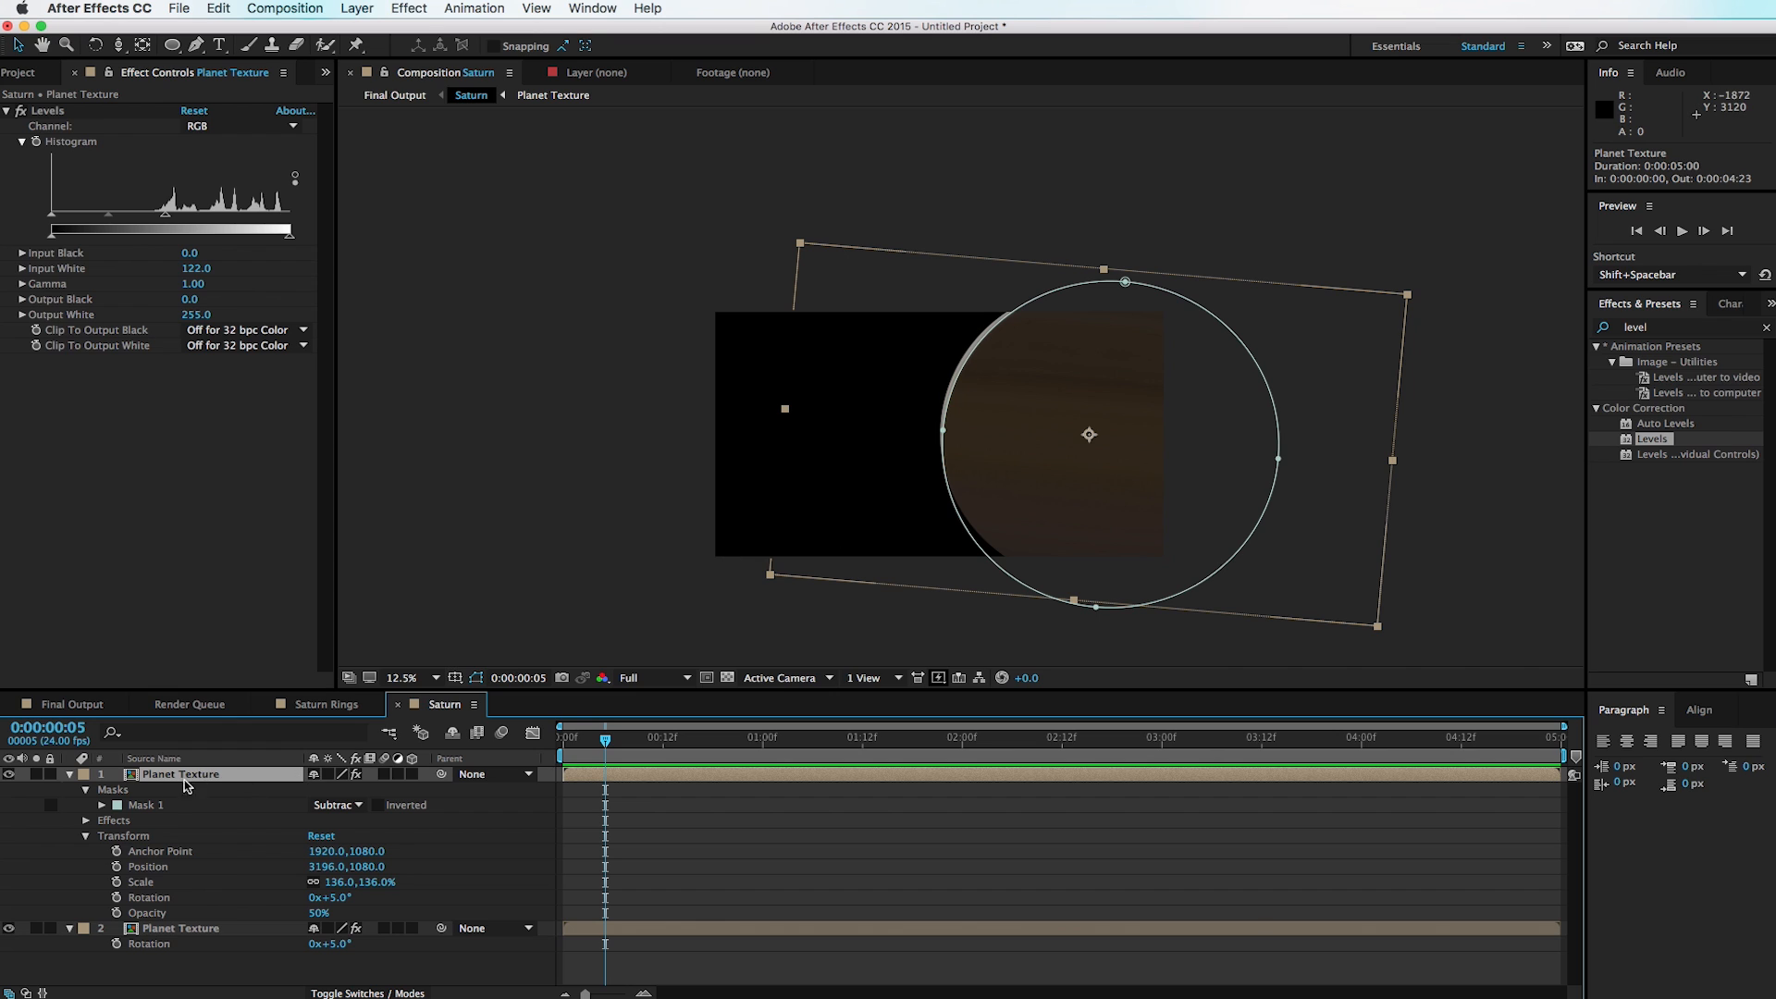
pyautogui.click(176, 805)
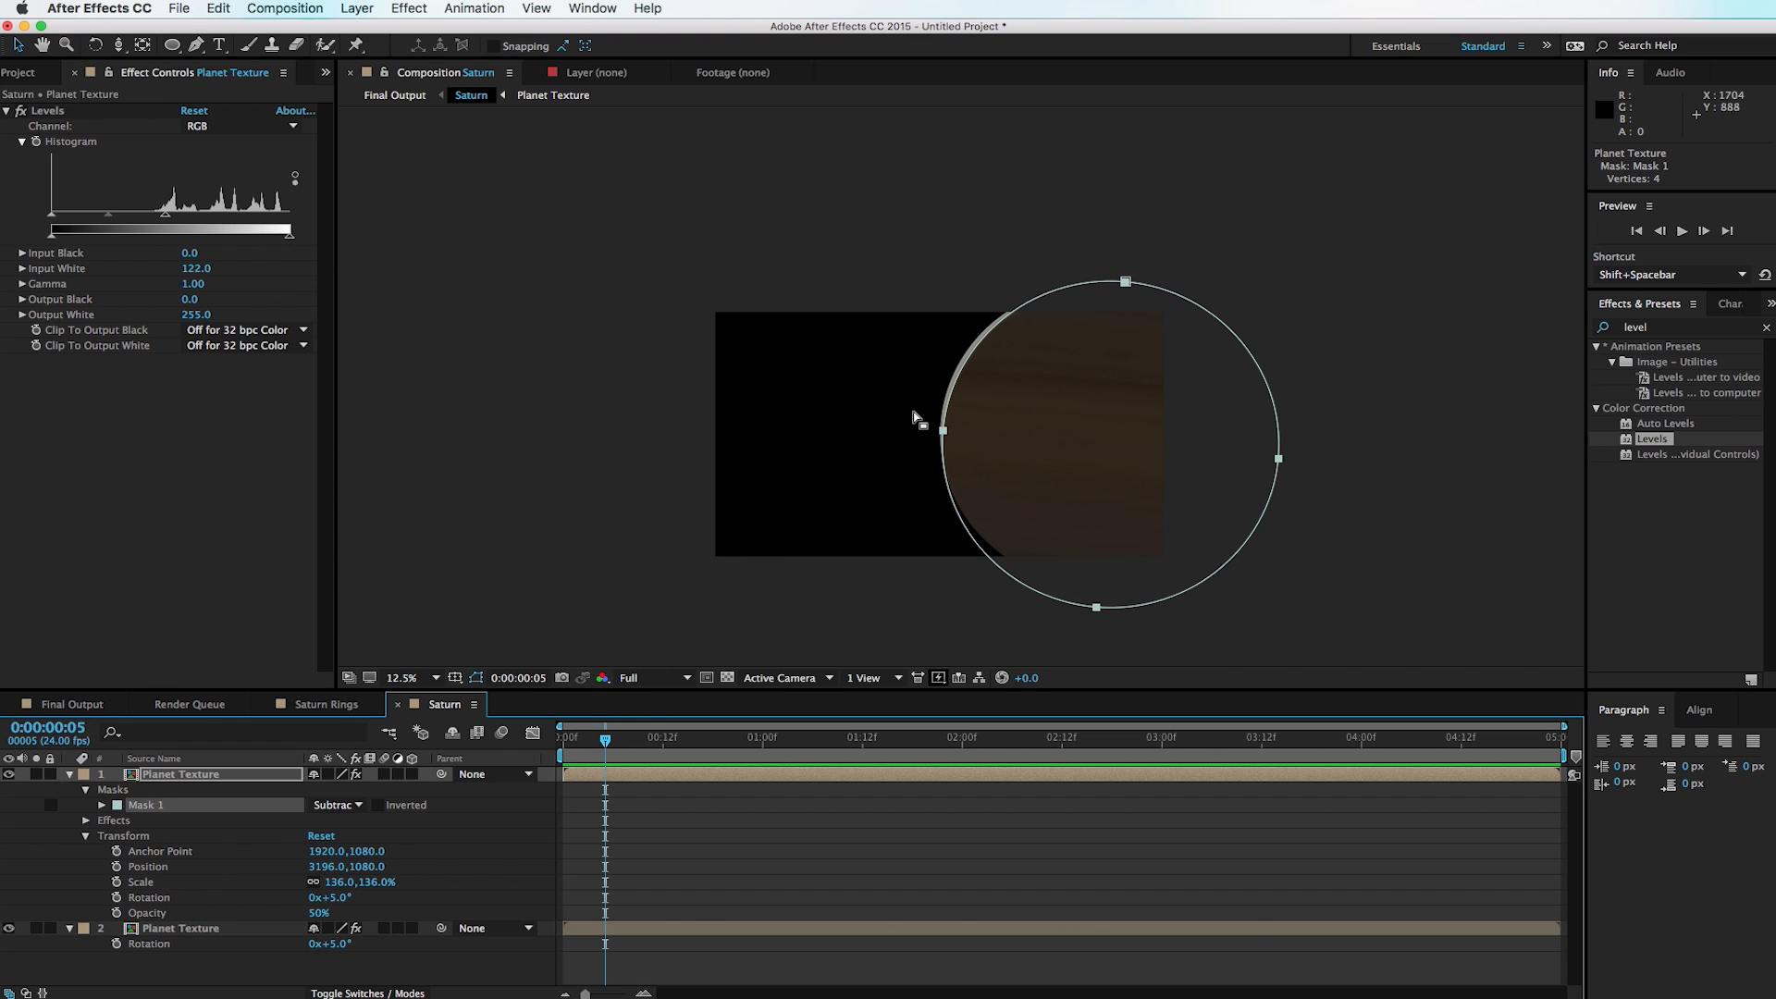
pyautogui.press('.')
pyautogui.moveTo(926, 473); pyautogui.dragTo(920, 474)
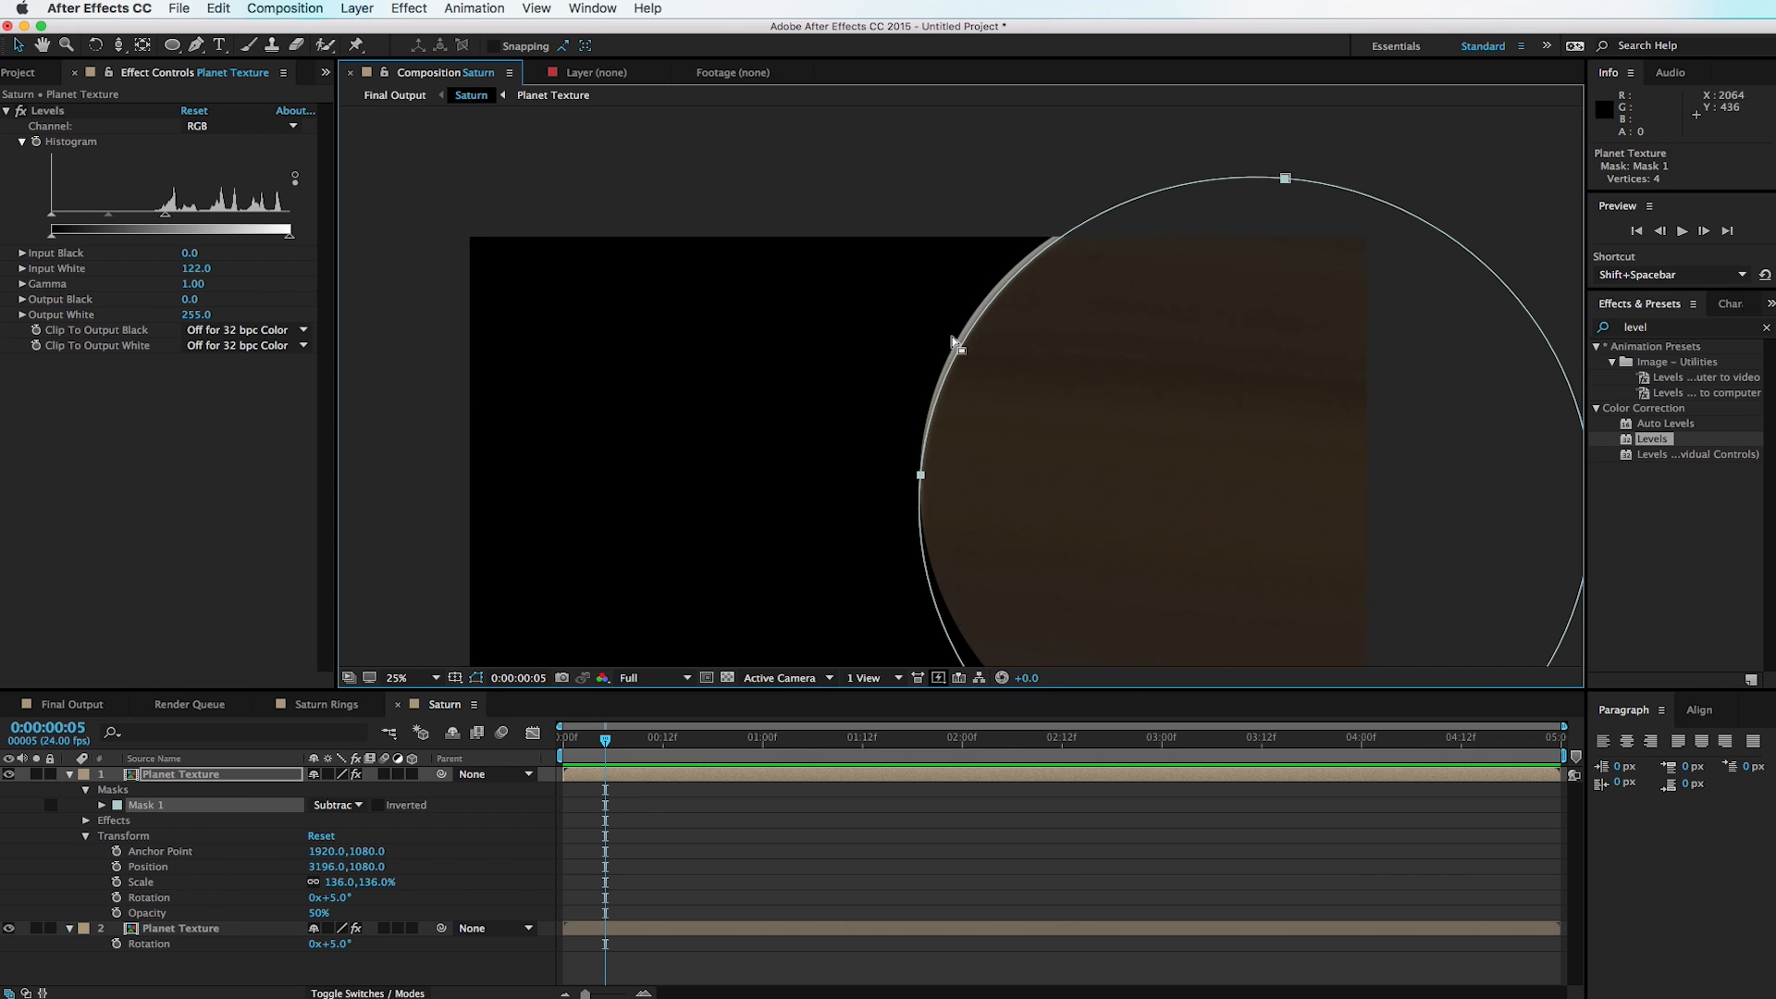
# Step: Back in Final Output, reposition the rings slightly to the left and the Saturn layer farther right
pyautogui.click(62, 706)
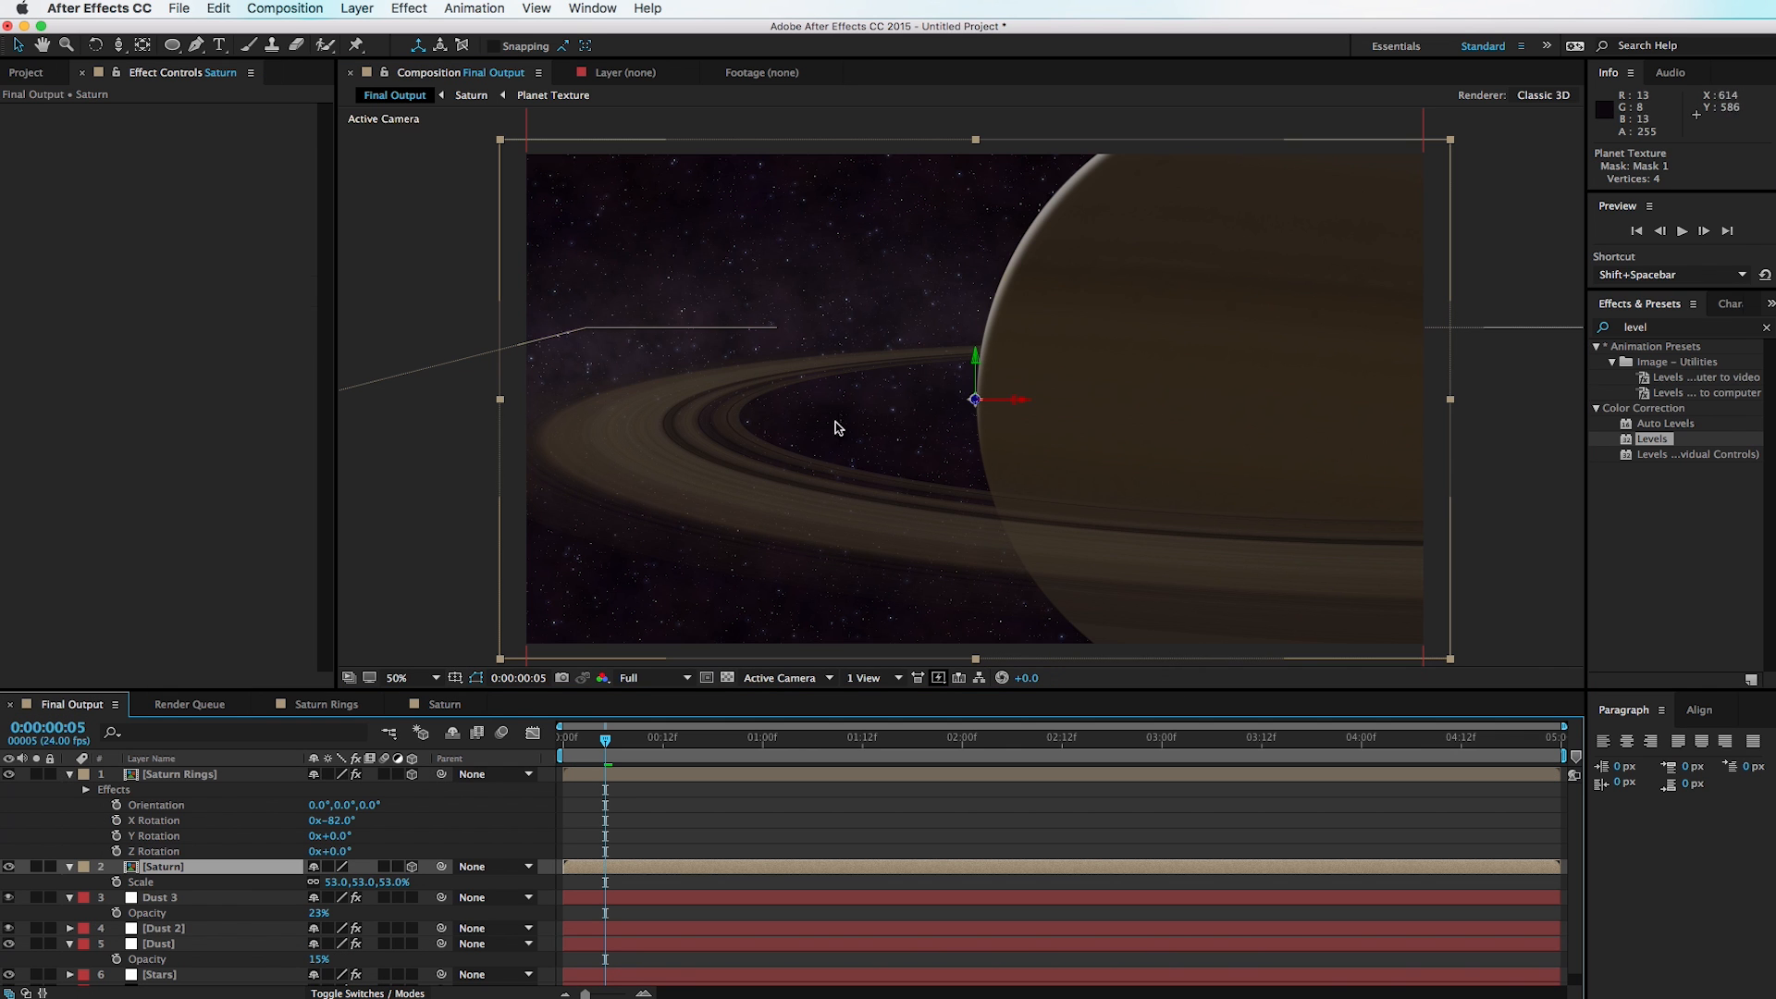
pyautogui.moveTo(808, 355); pyautogui.dragTo(849, 347)
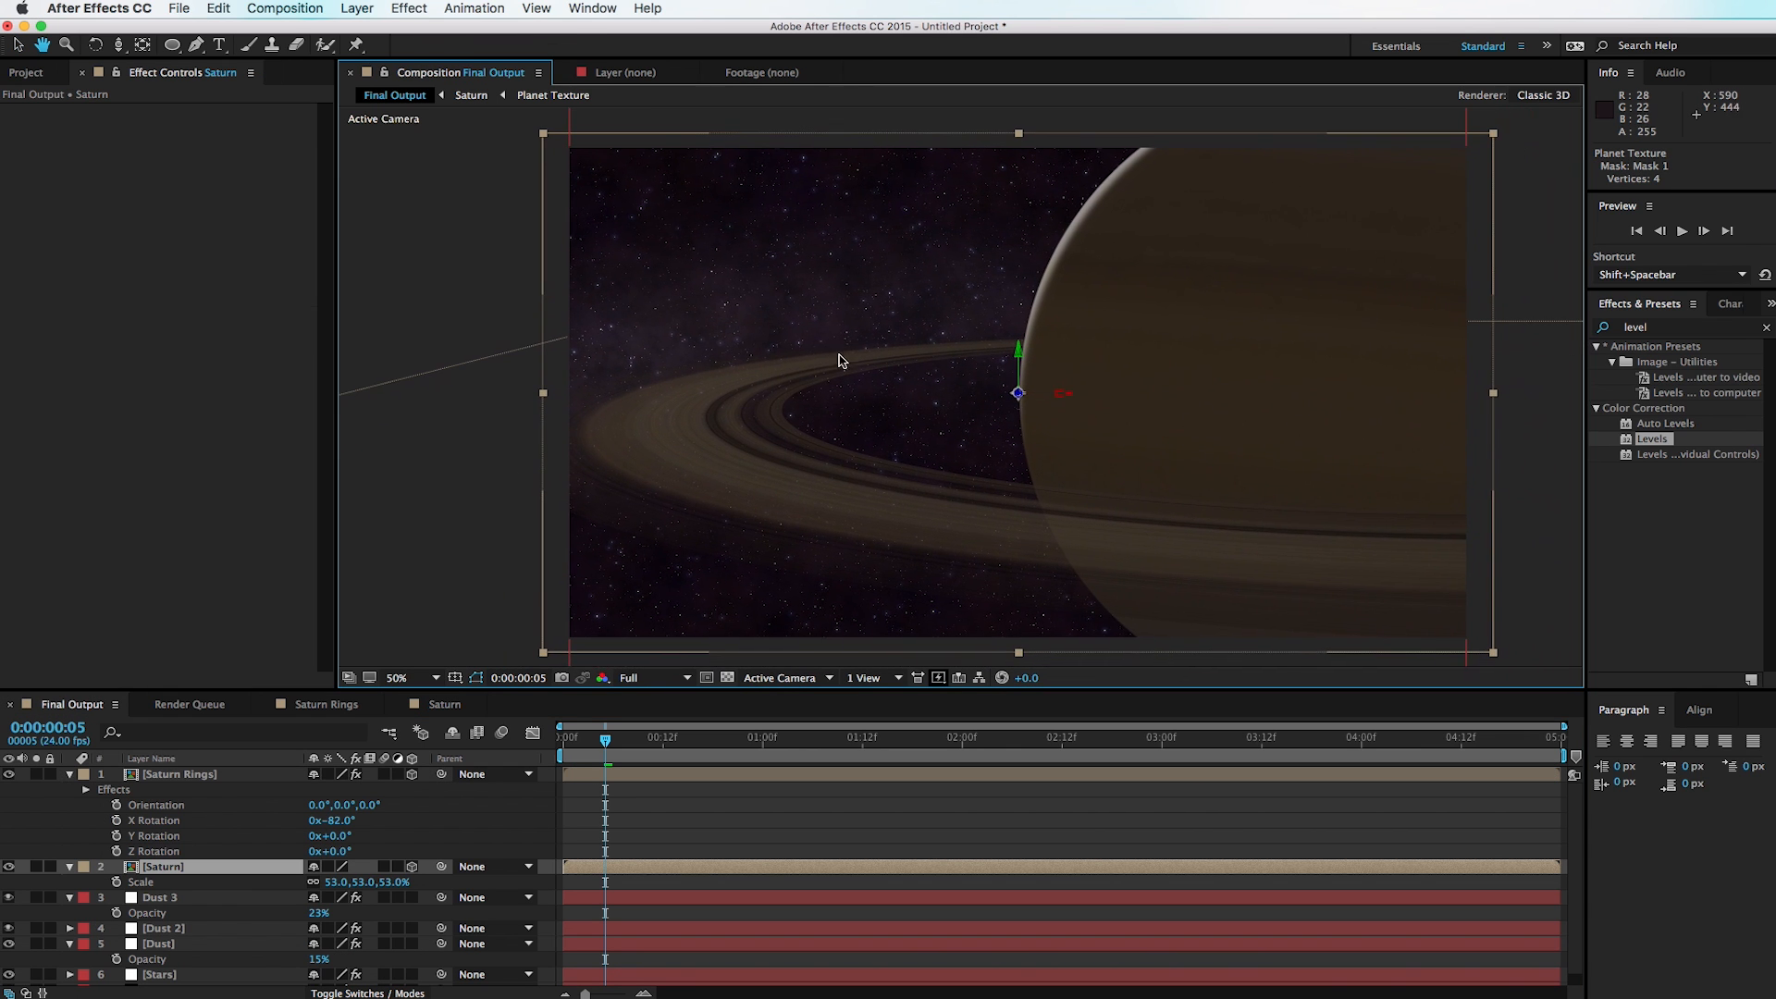
pyautogui.click(248, 775)
pyautogui.moveTo(841, 504)
pyautogui.mouseDown()
pyautogui.moveTo(788, 504)
pyautogui.moveTo(829, 502)
pyautogui.mouseUp()
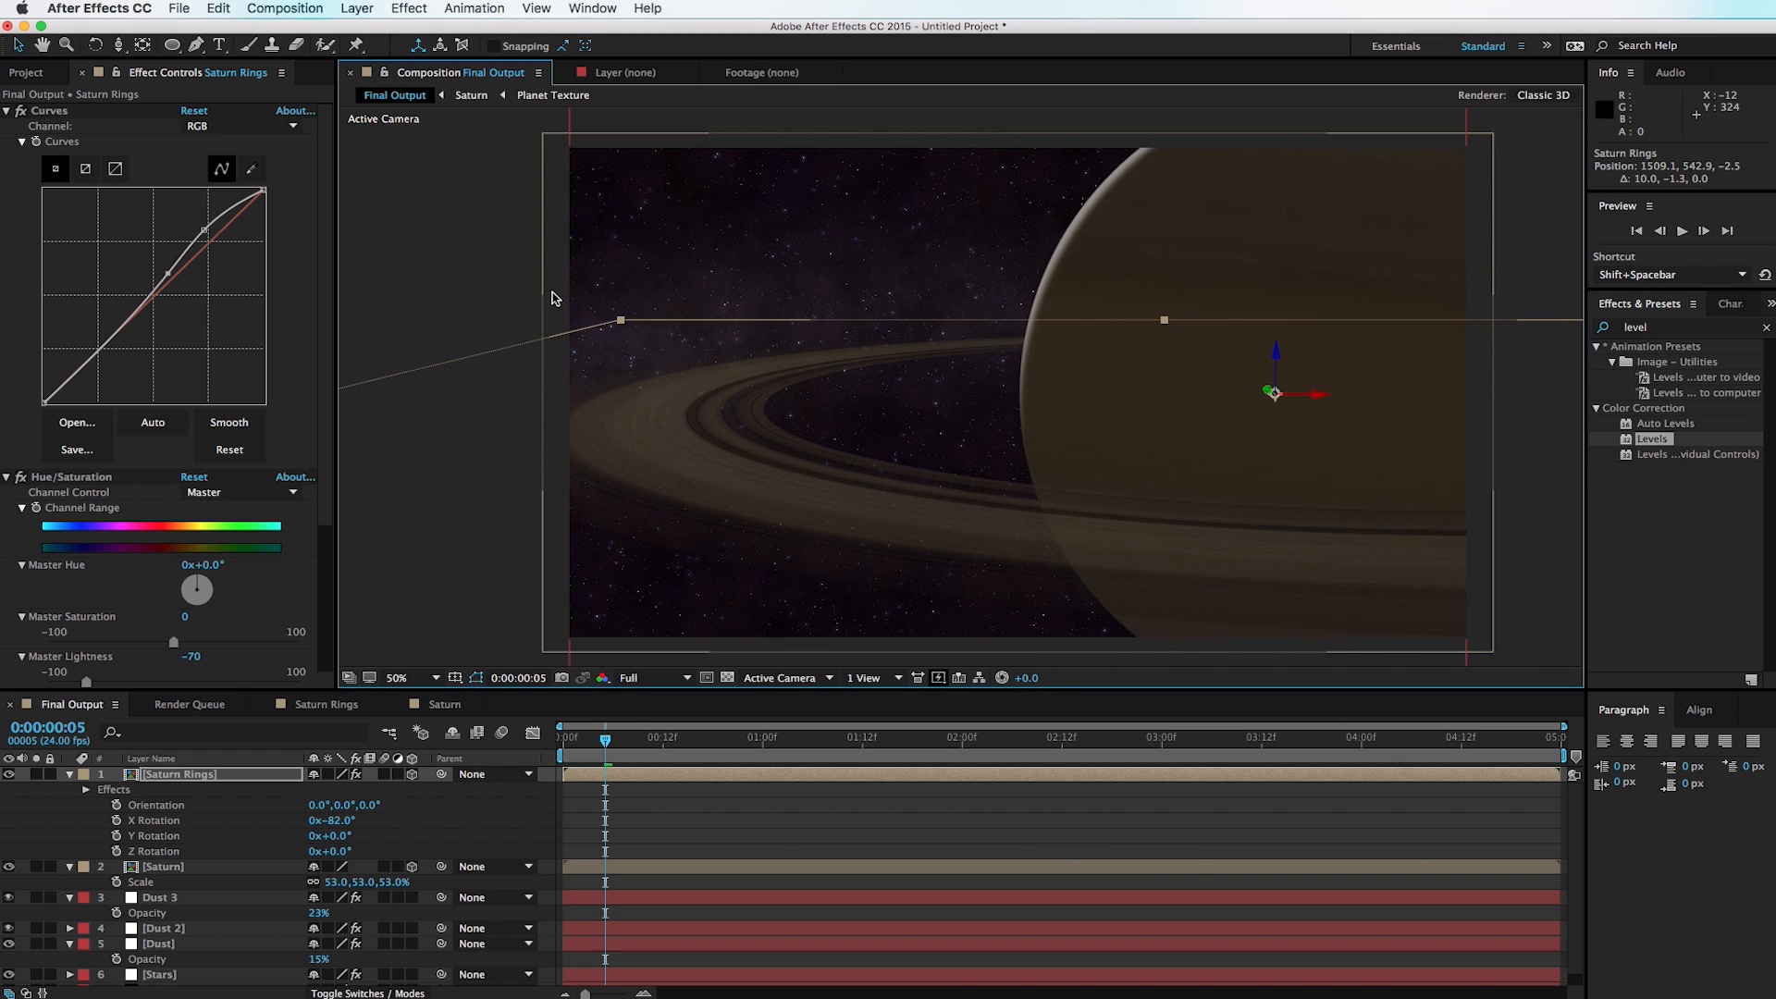
pyautogui.click(487, 277)
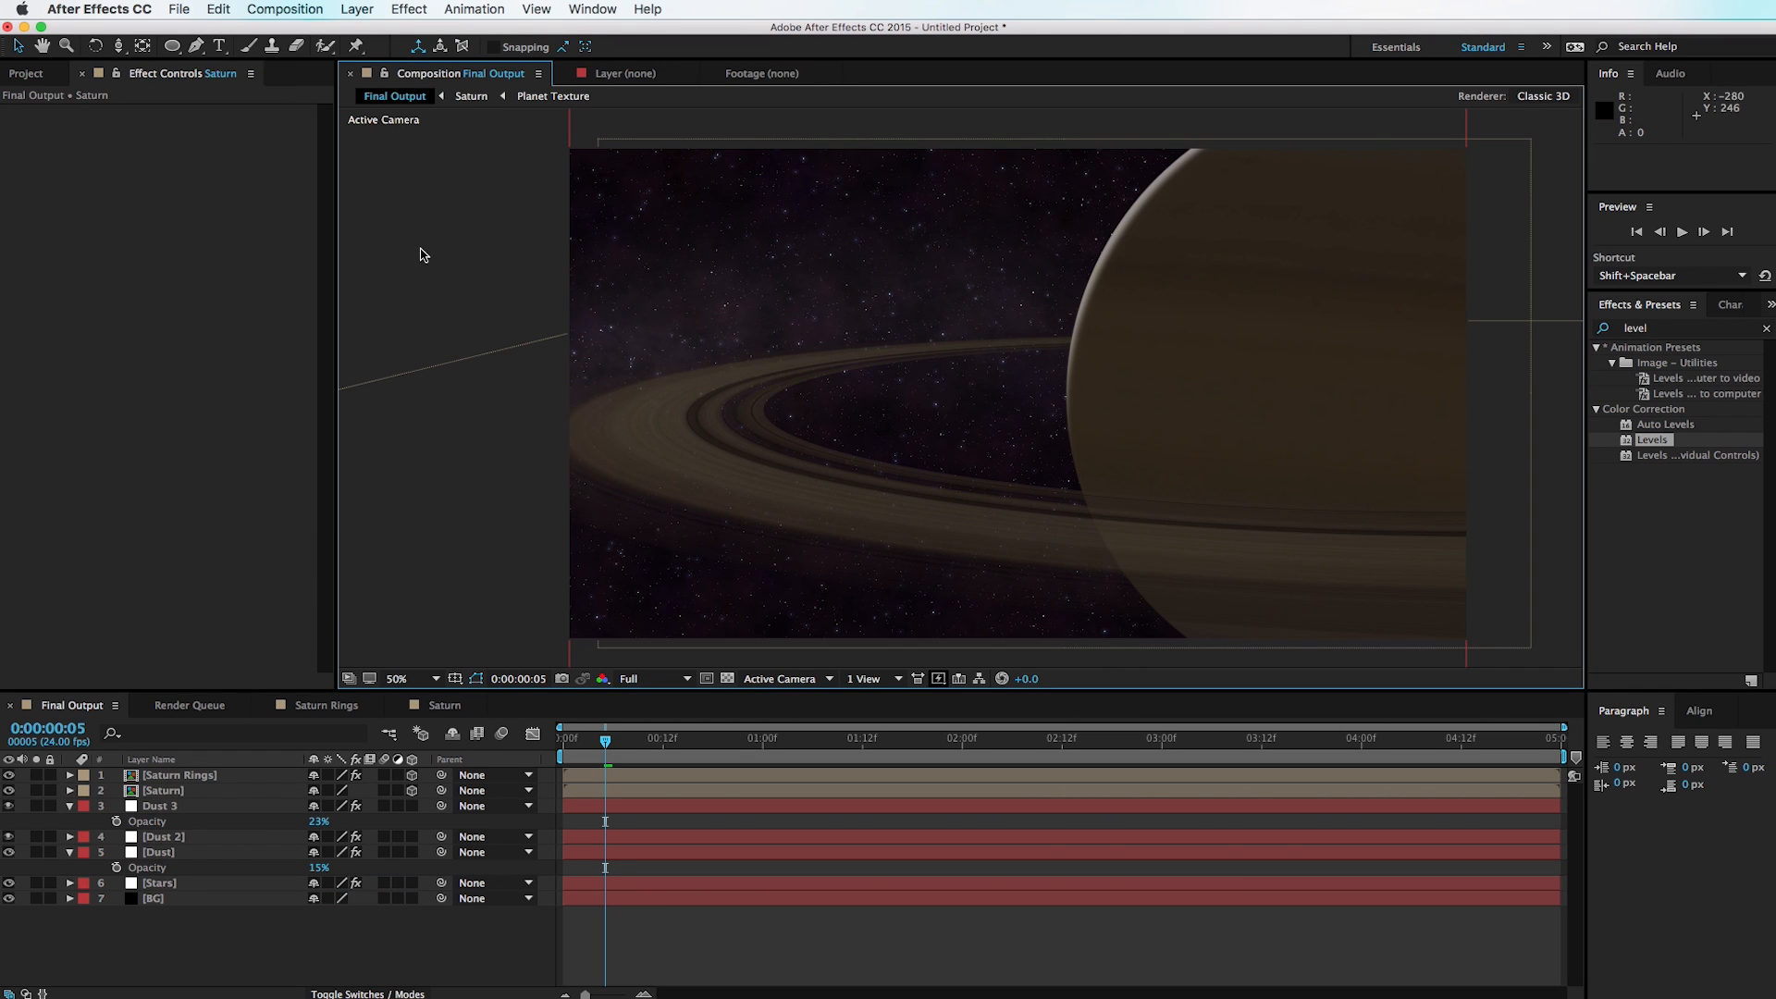
# Step: Create a pale orange solid, about RGB 254, 223, 180, named Flare 1
pyautogui.click(372, 9)
pyautogui.moveTo(370, 30)
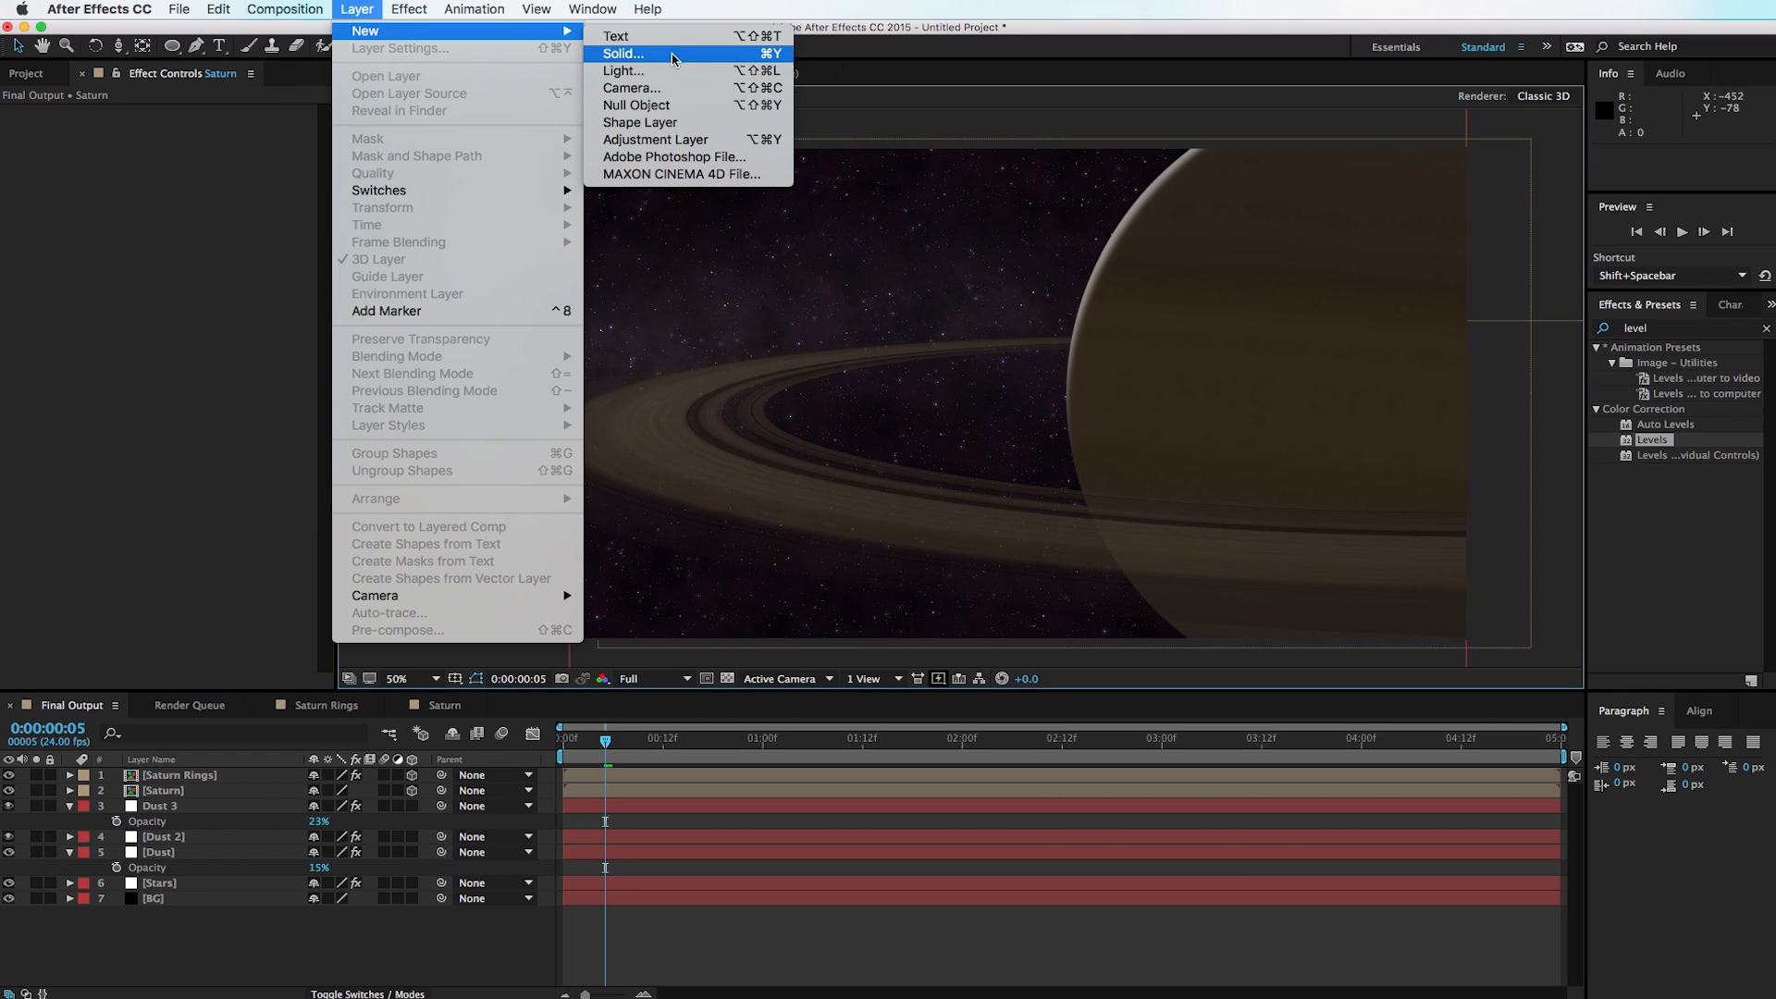
pyautogui.click(1369, 708)
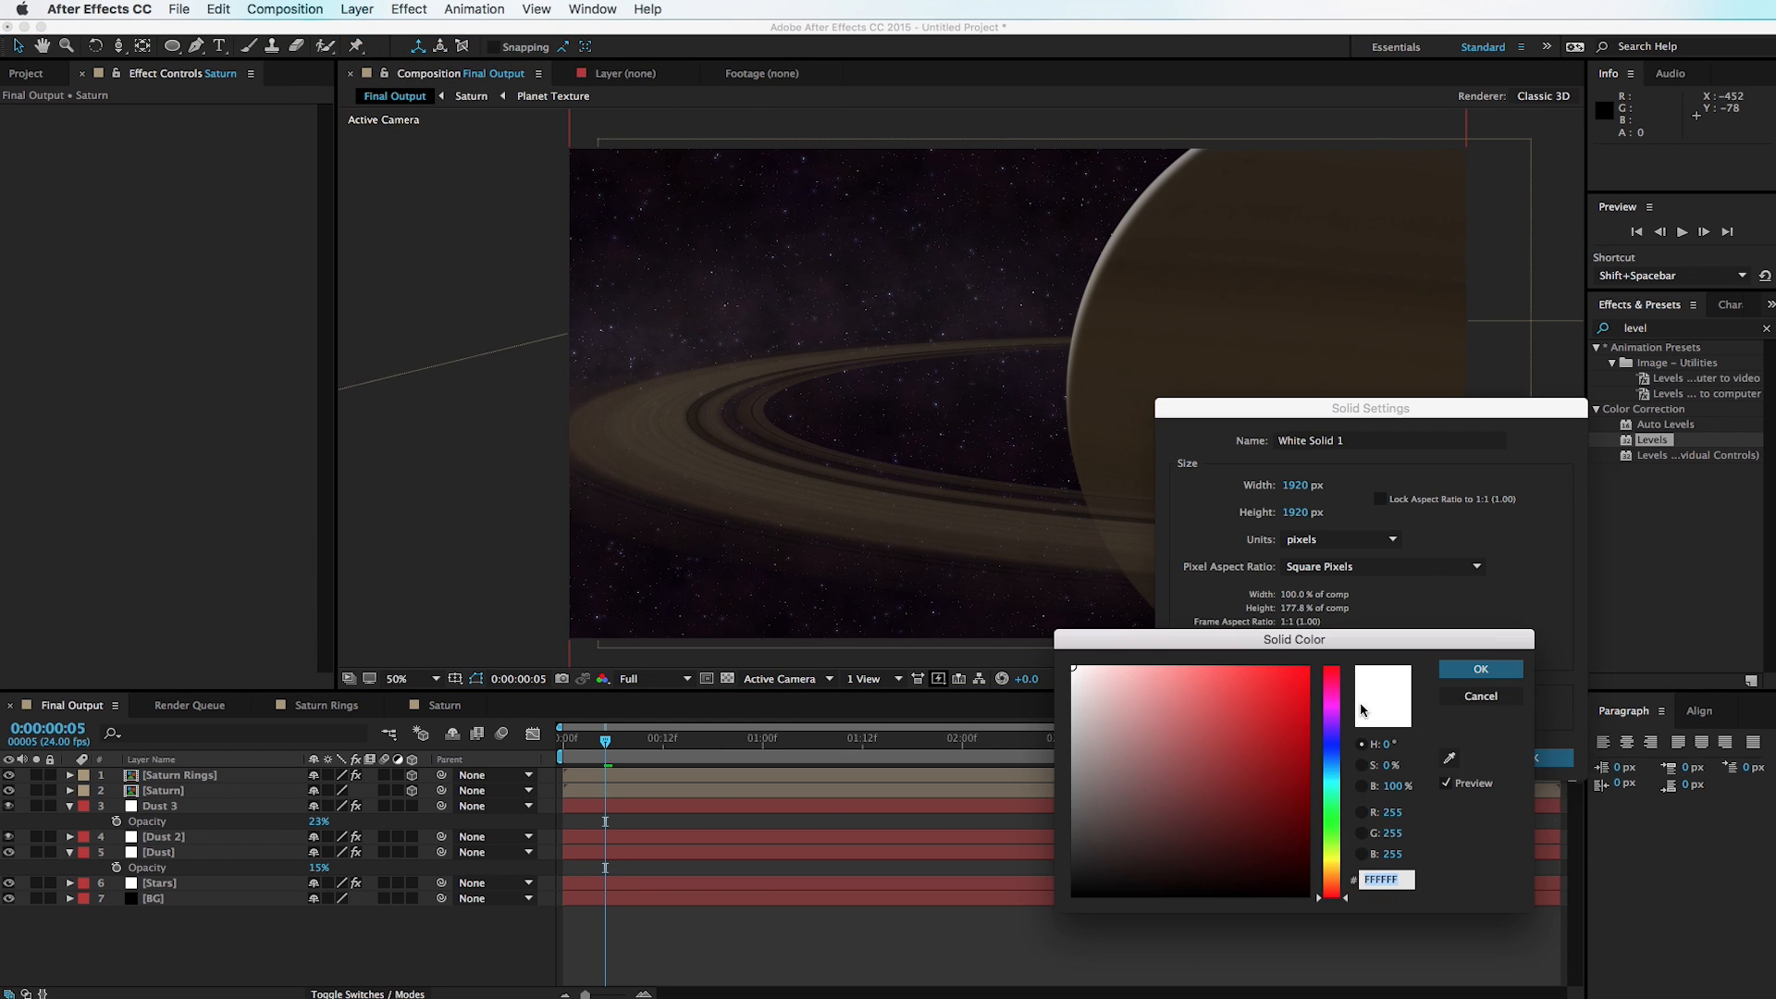
pyautogui.moveTo(1332, 881); pyautogui.dragTo(1334, 875)
pyautogui.moveTo(1277, 822)
pyautogui.mouseDown()
pyautogui.moveTo(1202, 785)
pyautogui.moveTo(1122, 679)
pyautogui.moveTo(1144, 666)
pyautogui.mouseUp()
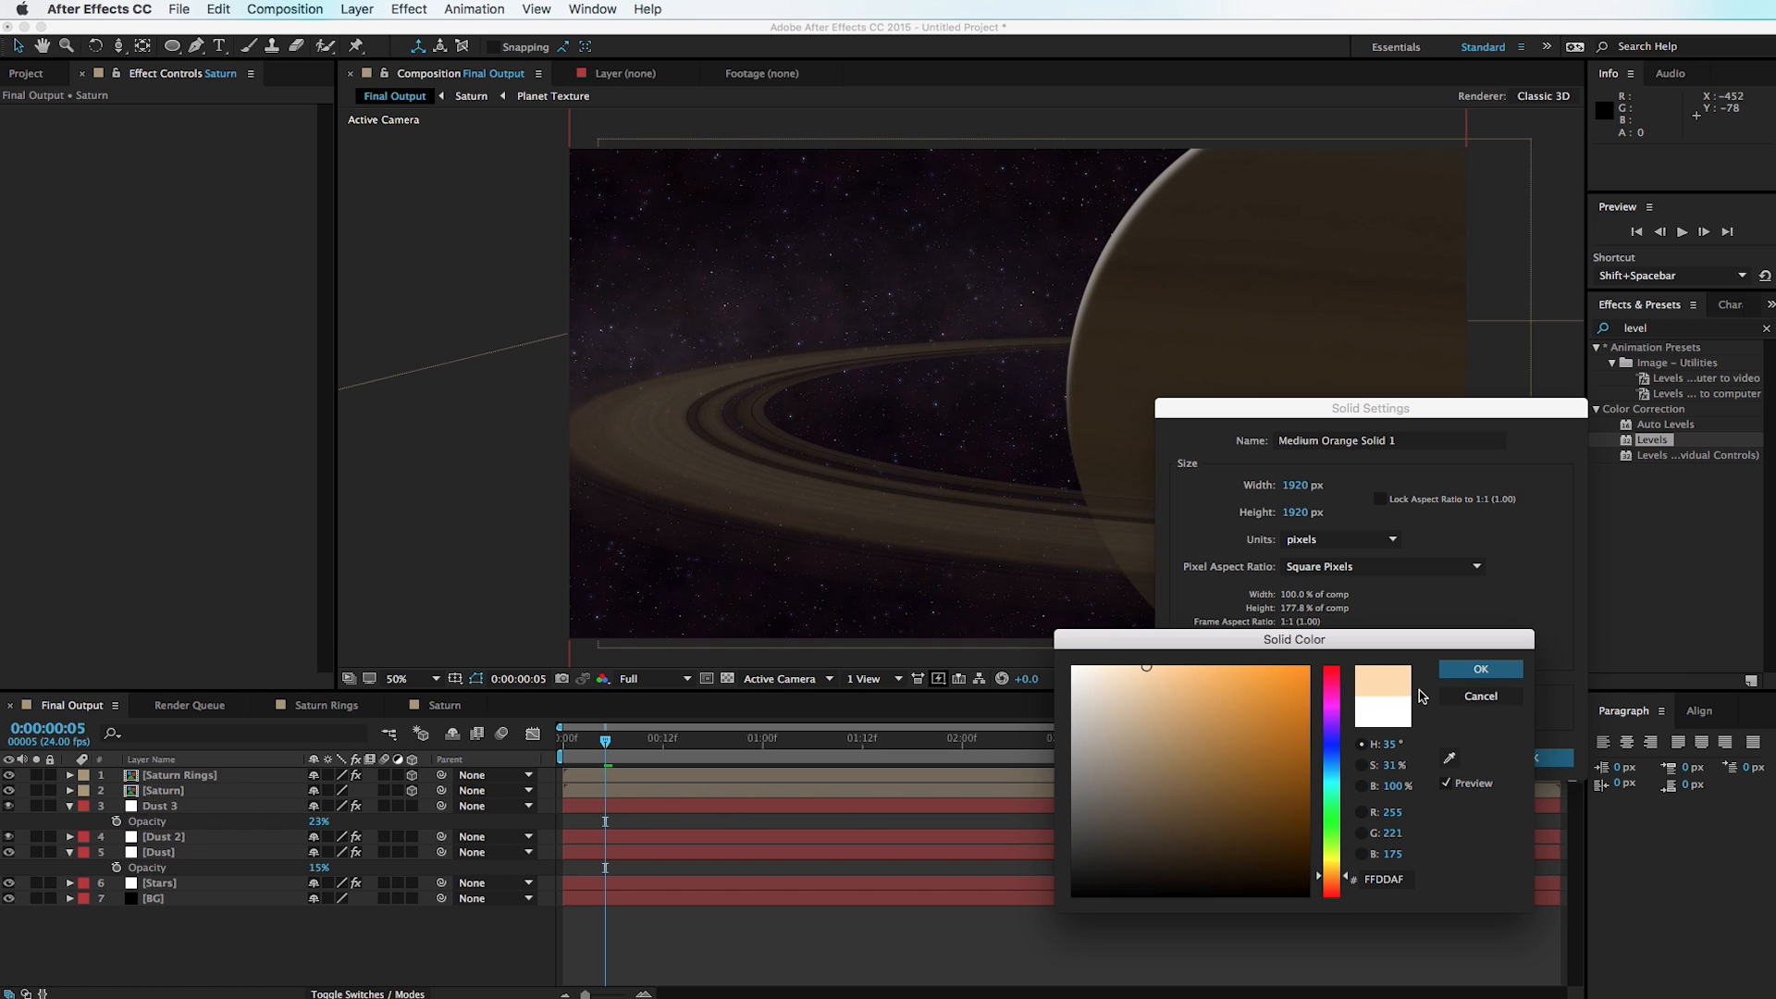
pyautogui.moveTo(1146, 666); pyautogui.dragTo(1139, 668)
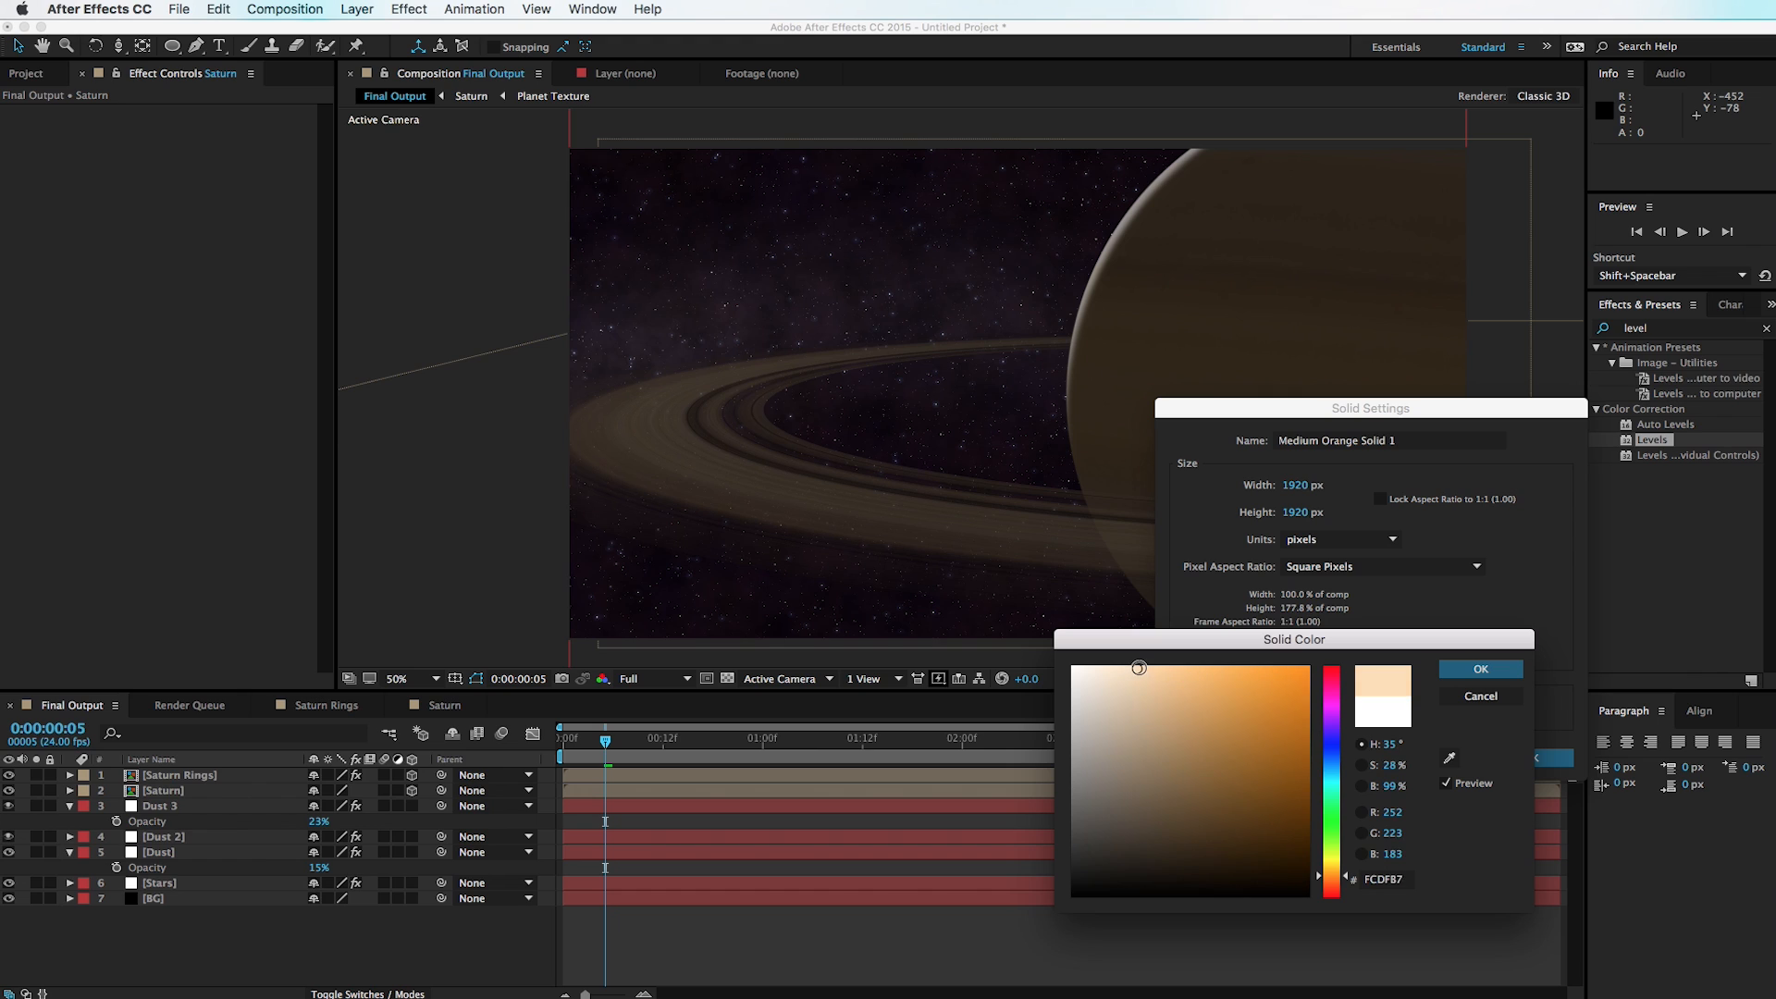
pyautogui.click(1481, 669)
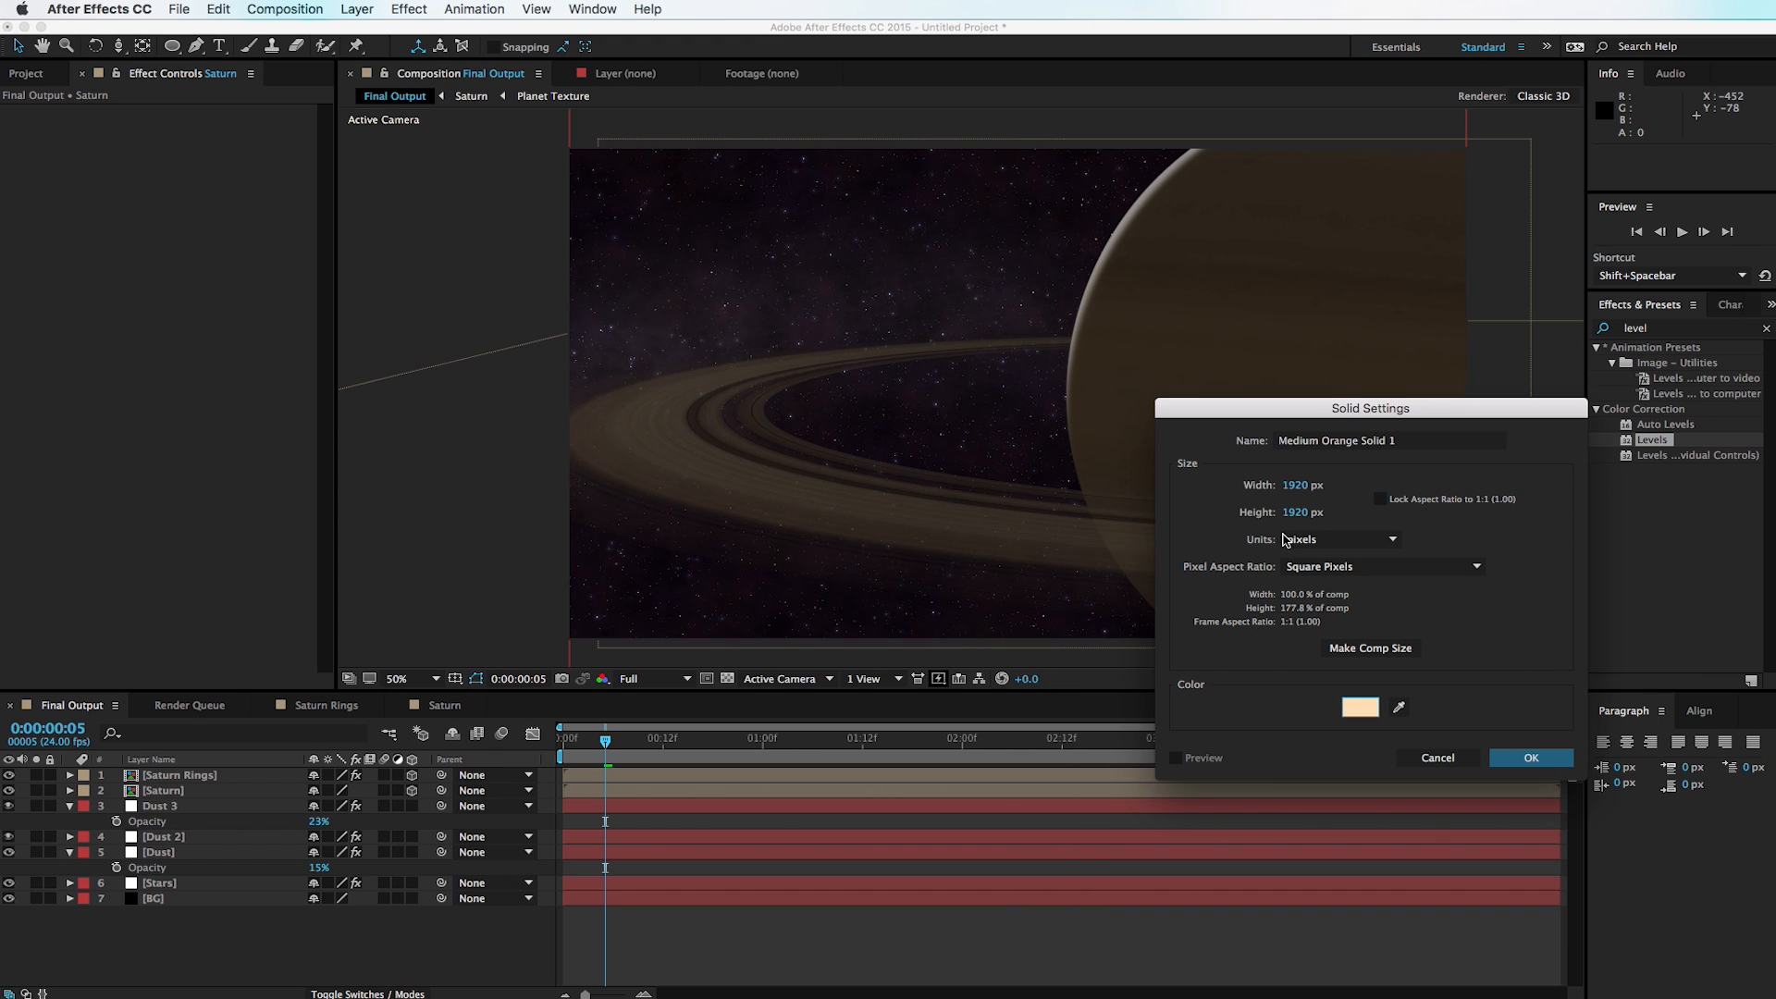
pyautogui.click(1420, 443)
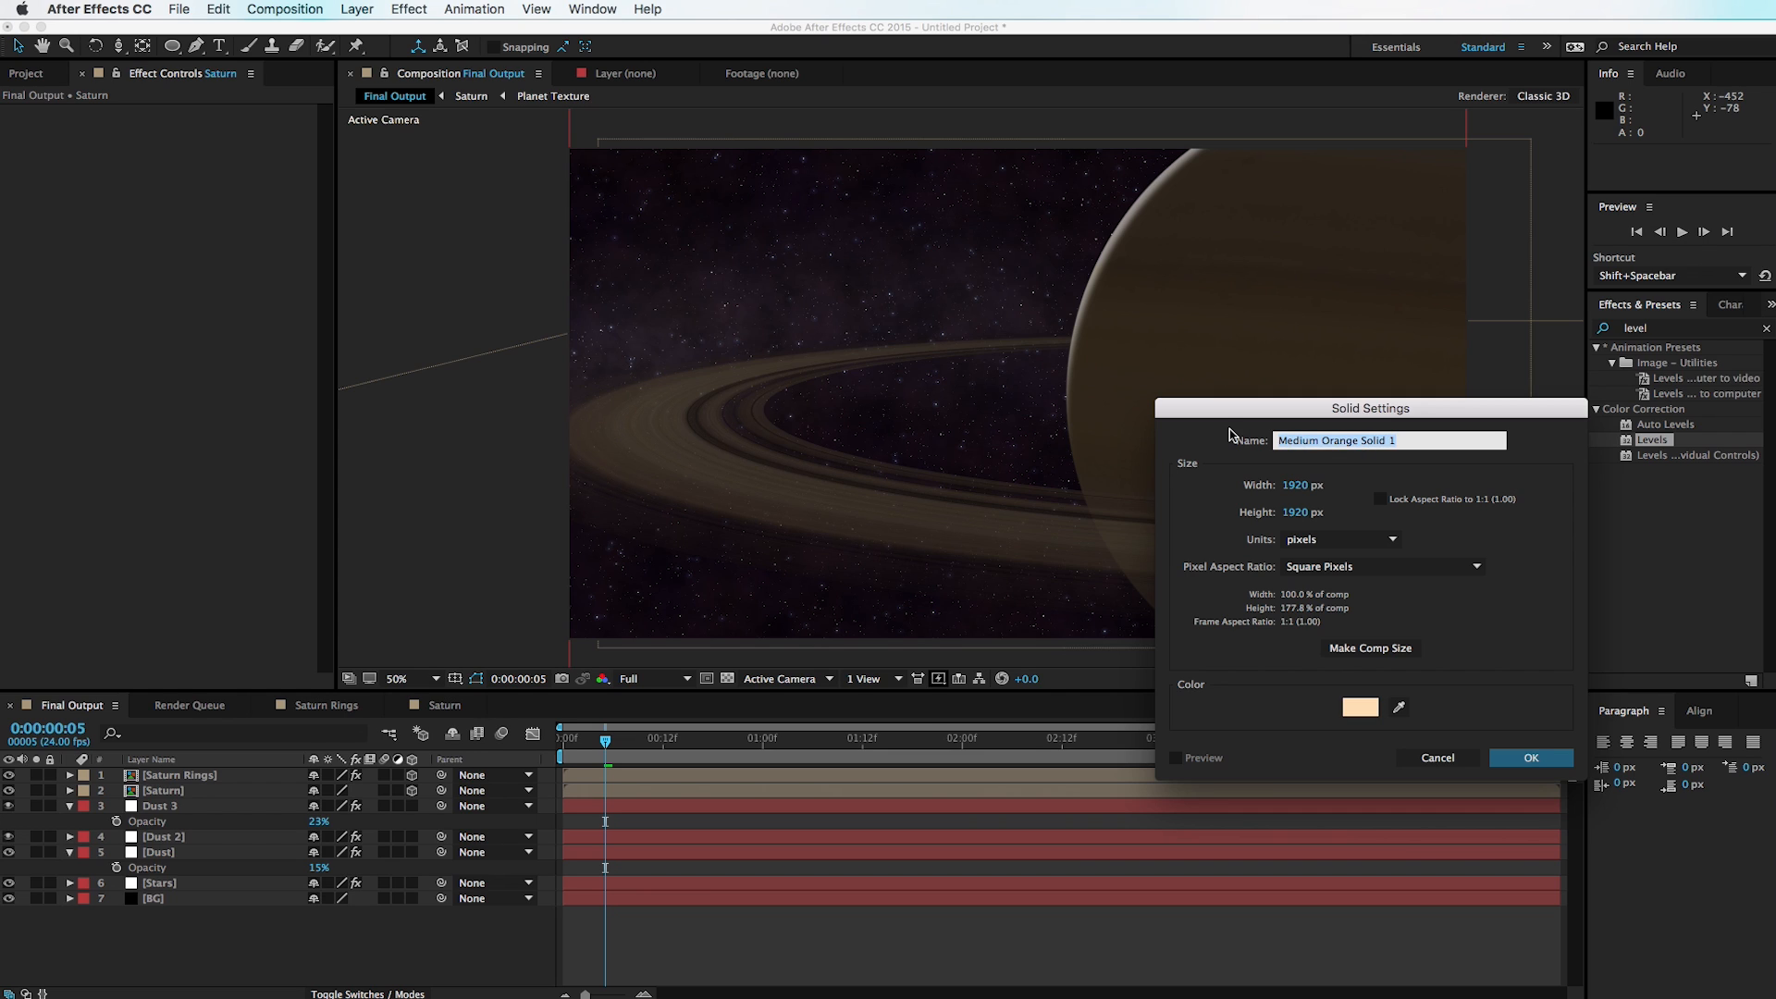
pyautogui.write('Flare')
pyautogui.press('Return')
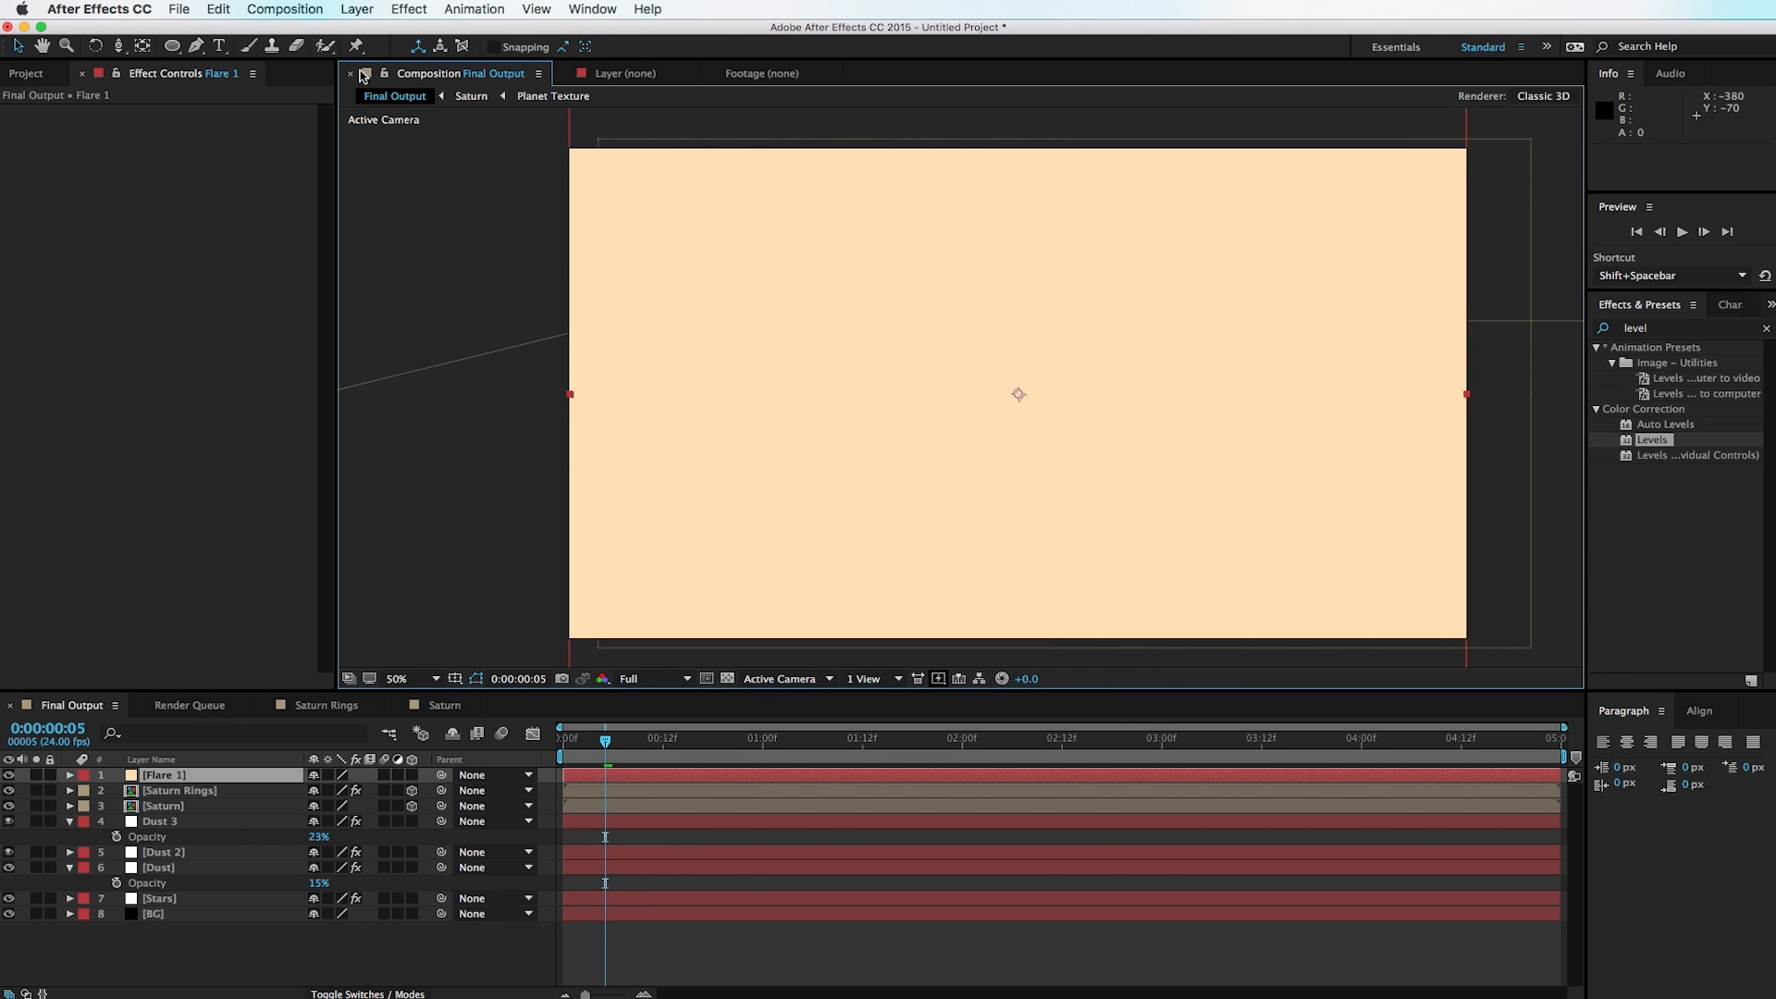
# Step: Draw a circular ellipse mask near the centre of the Flare 1 solid, about a quarter of the frame wide
pyautogui.click(172, 45)
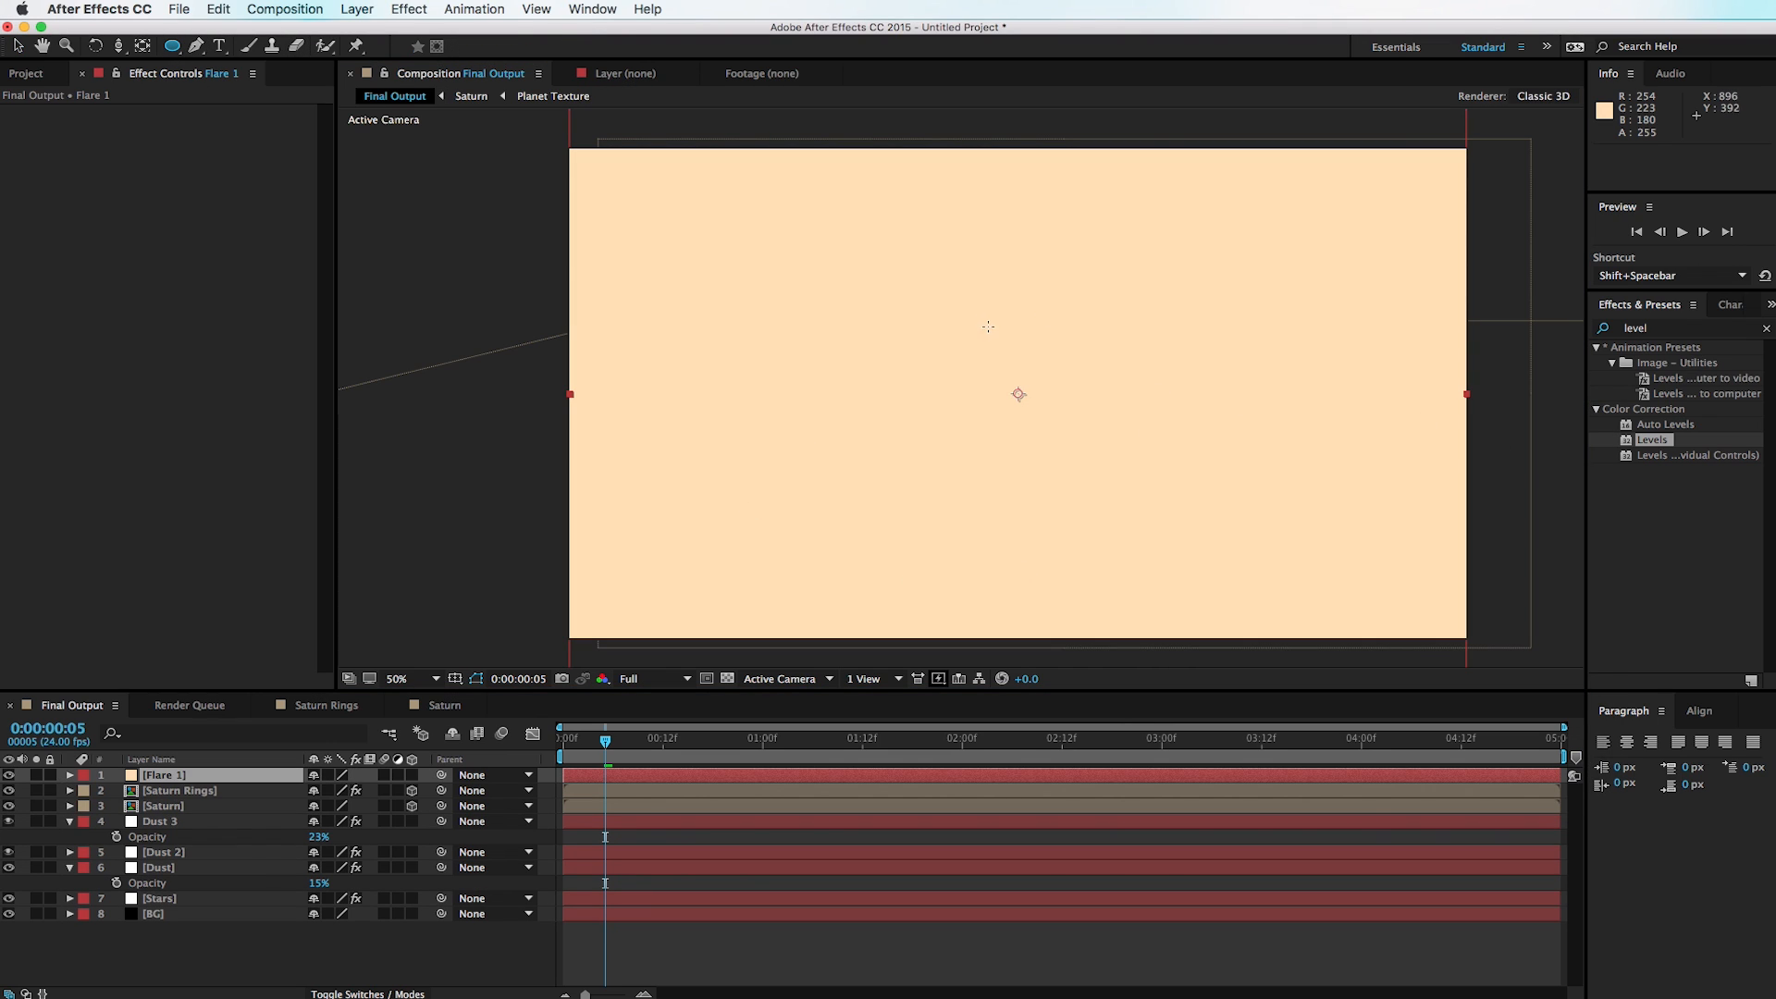
pyautogui.moveTo(926, 296); pyautogui.dragTo(1147, 471)
pyautogui.press('v')
pyautogui.moveTo(1148, 408); pyautogui.dragTo(1157, 402)
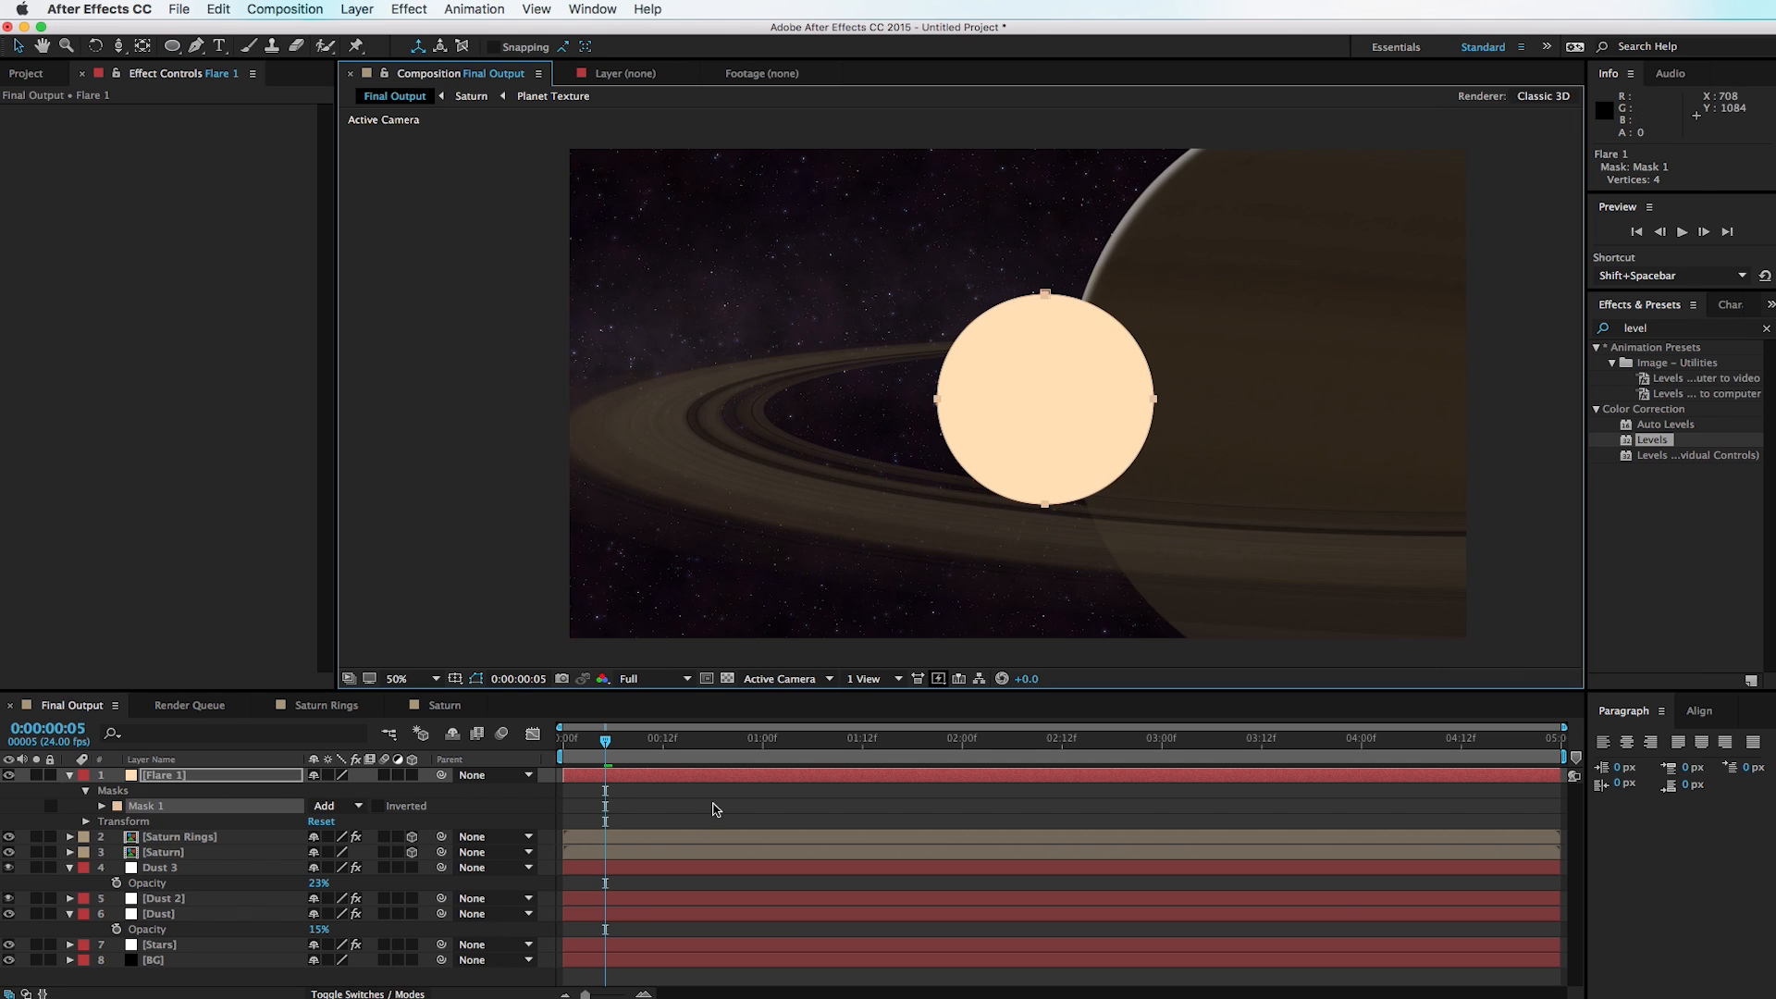
# Step: Centre the circular mask in the frame using the proportional grid as a guide, and hide the grid again
pyautogui.click(455, 679)
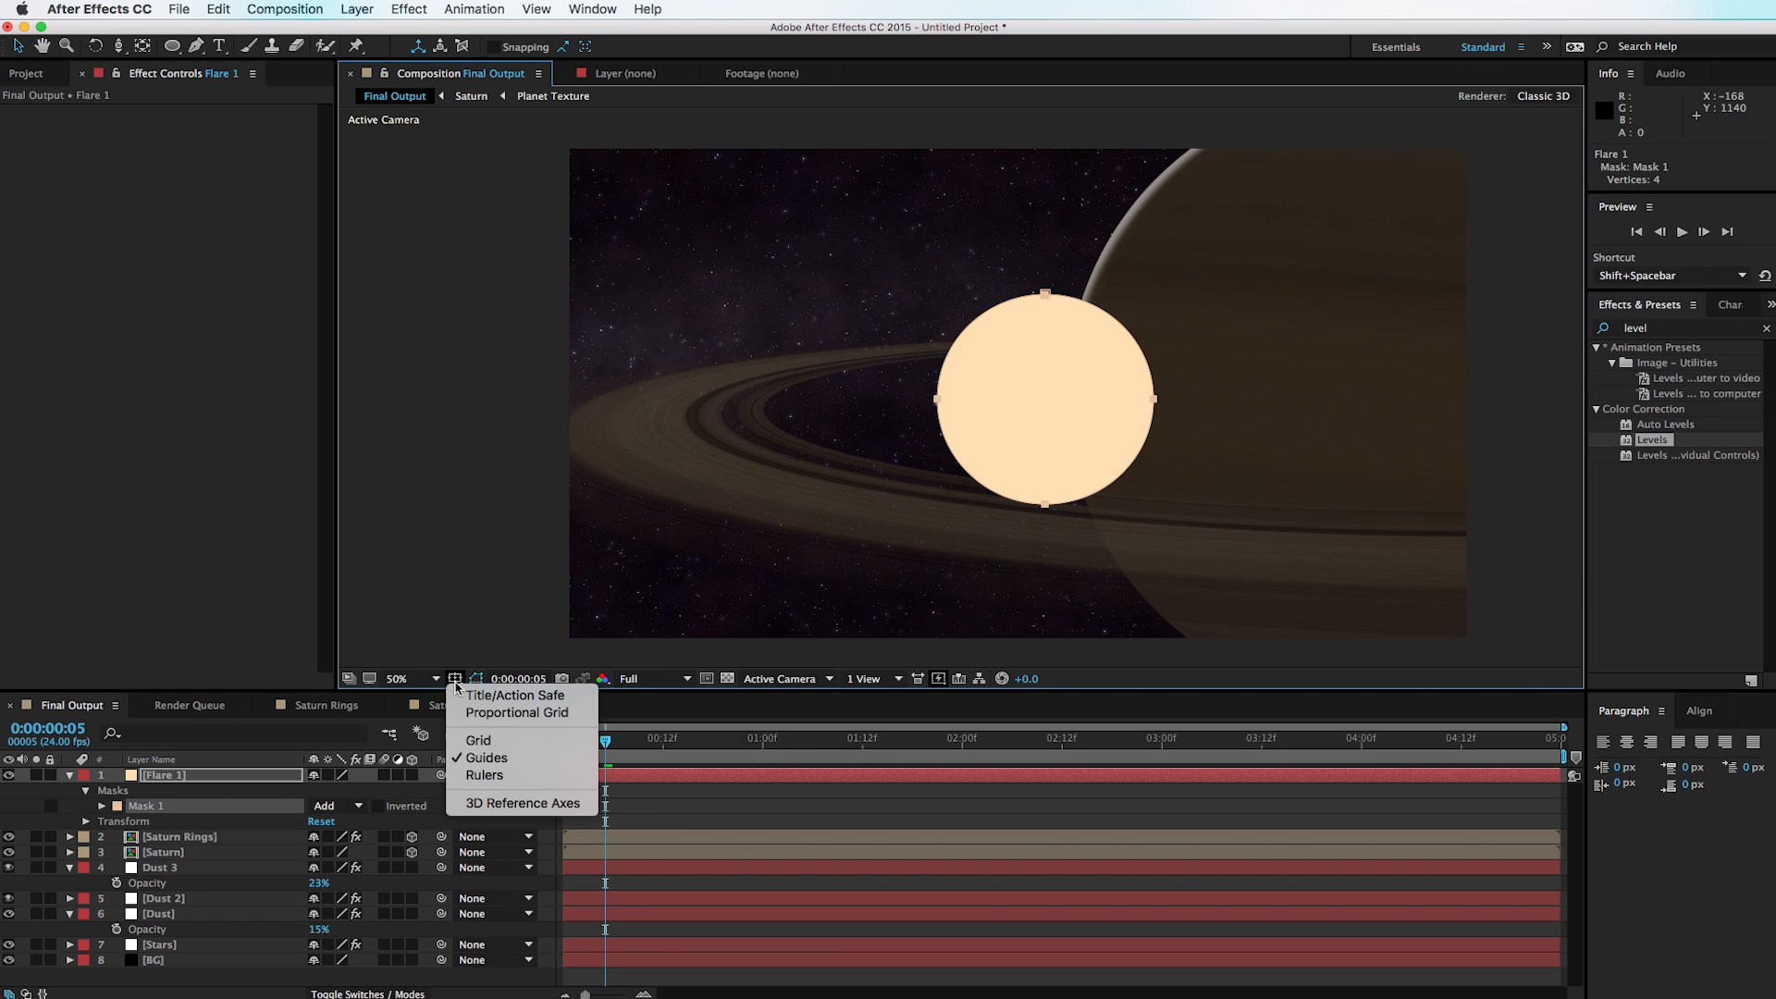
pyautogui.click(500, 712)
pyautogui.moveTo(1154, 399); pyautogui.dragTo(1127, 395)
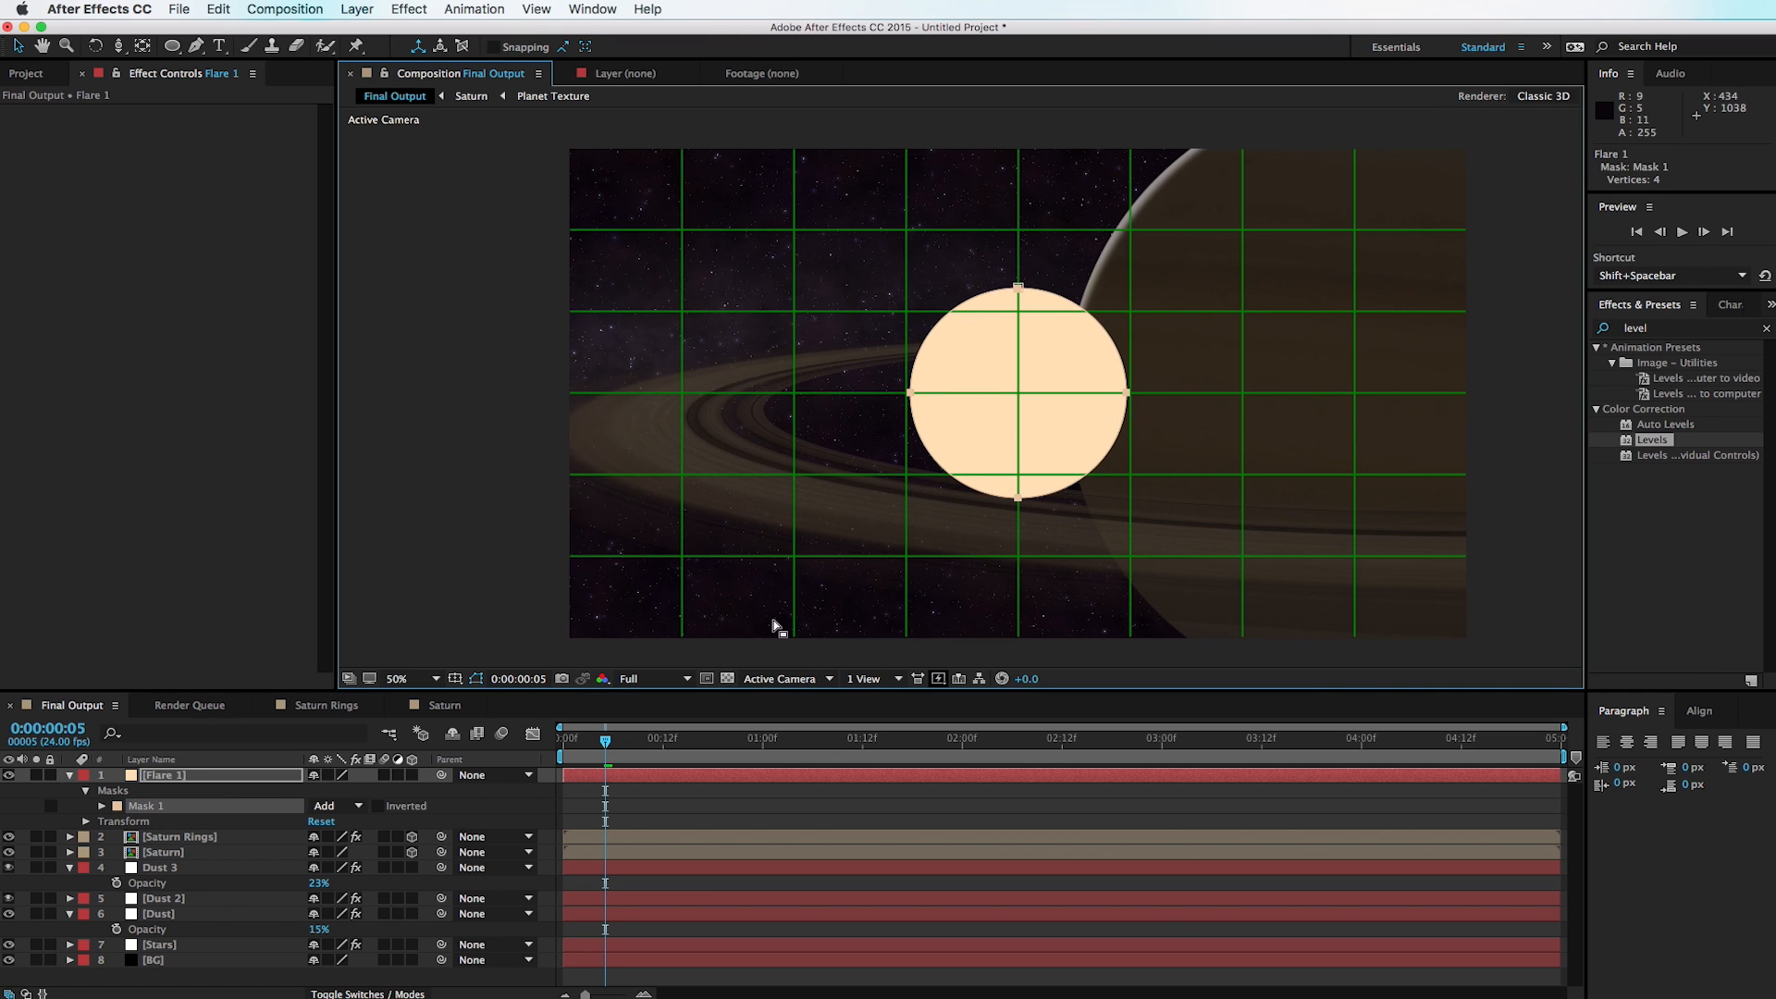
pyautogui.click(454, 678)
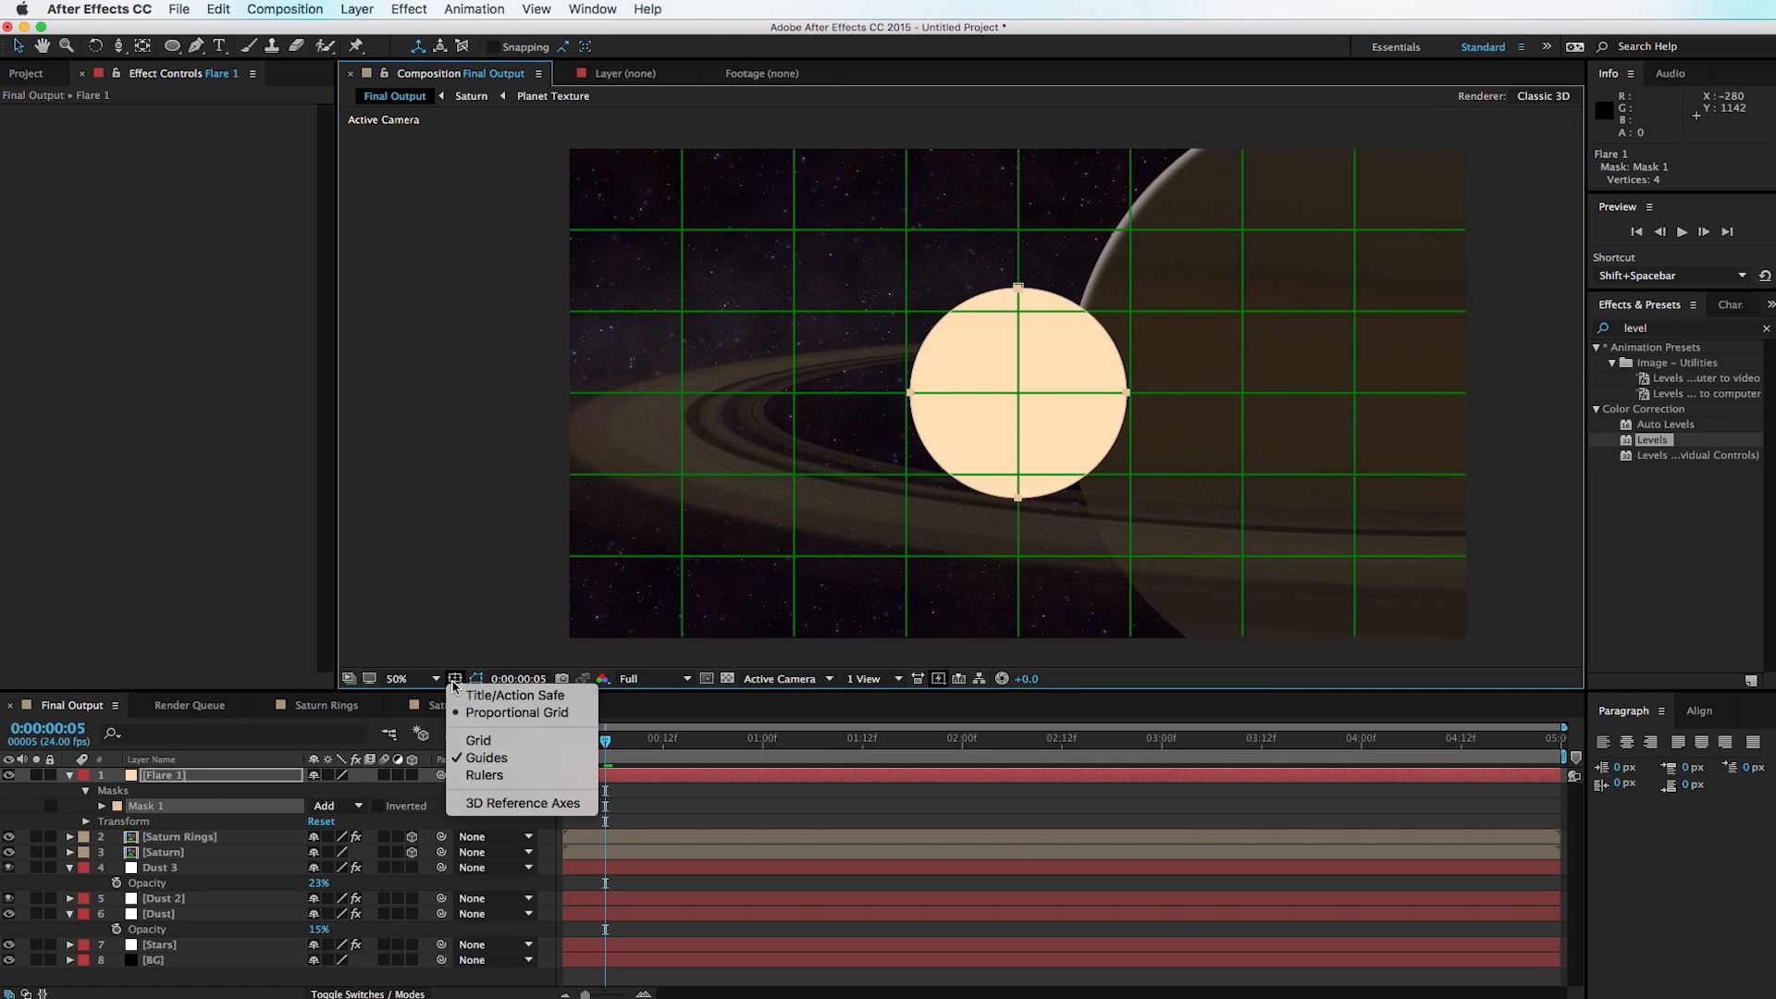
pyautogui.click(483, 719)
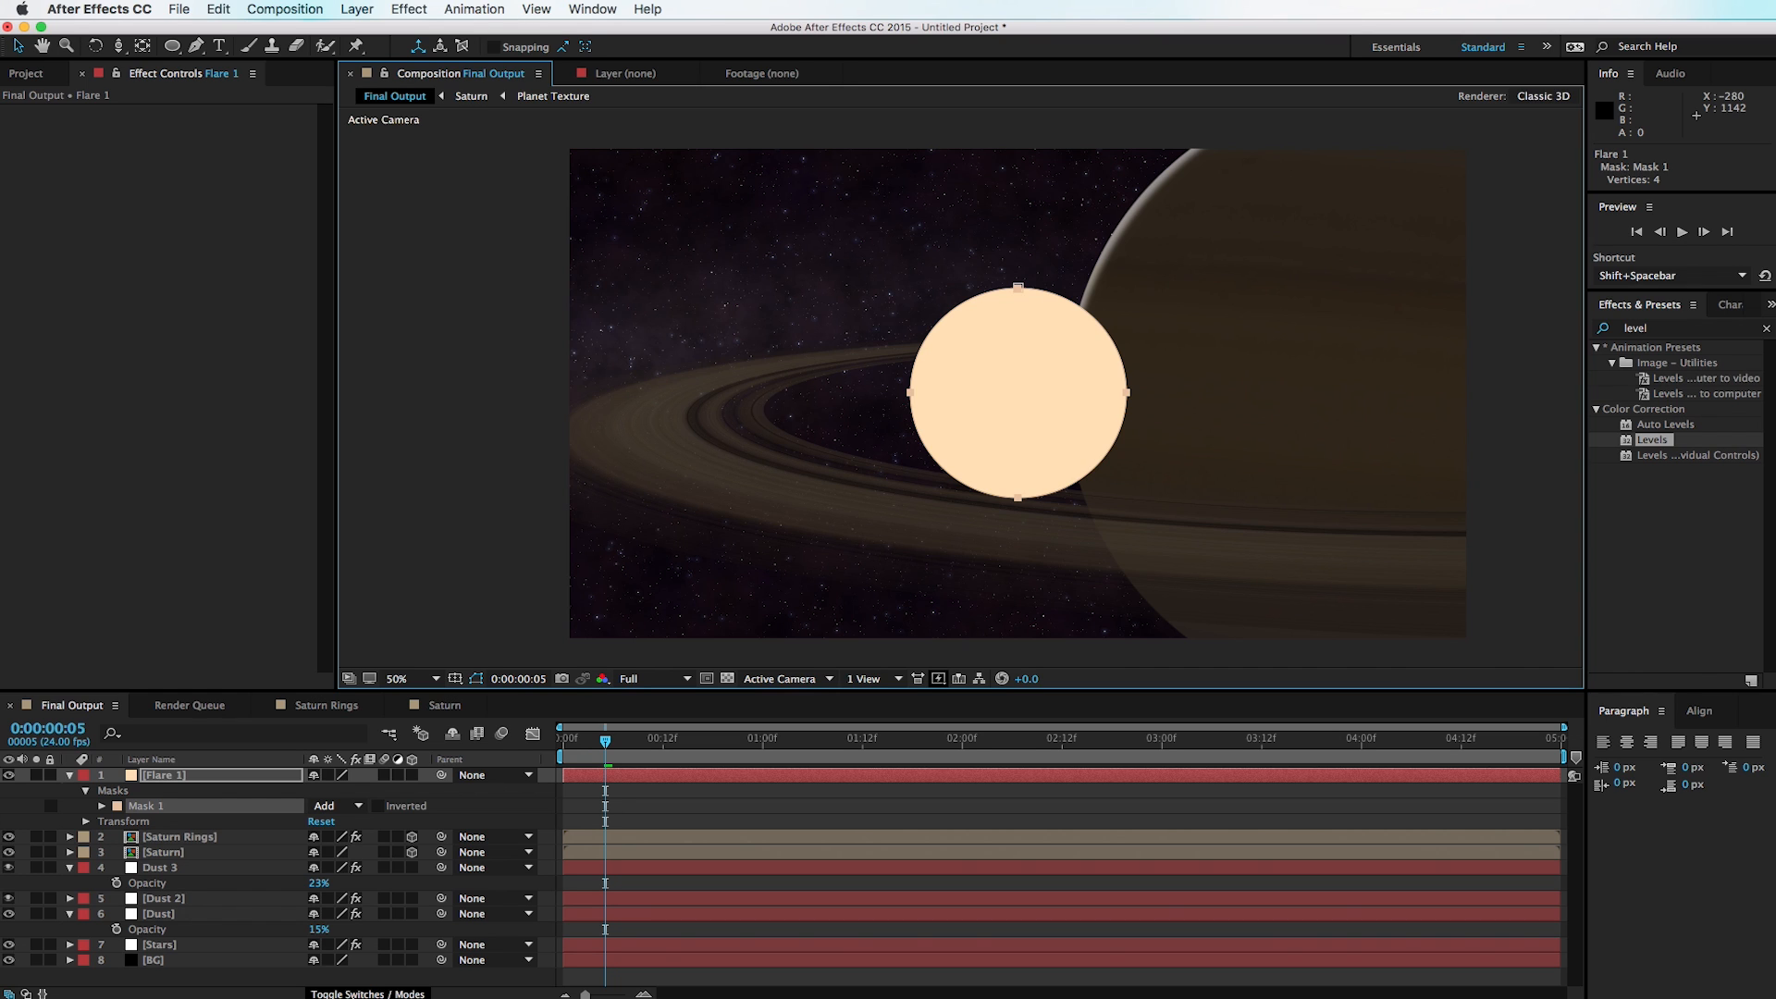
# Step: Show the blending mode options for the layers and set Flare 1 to Add
pyautogui.click(367, 993)
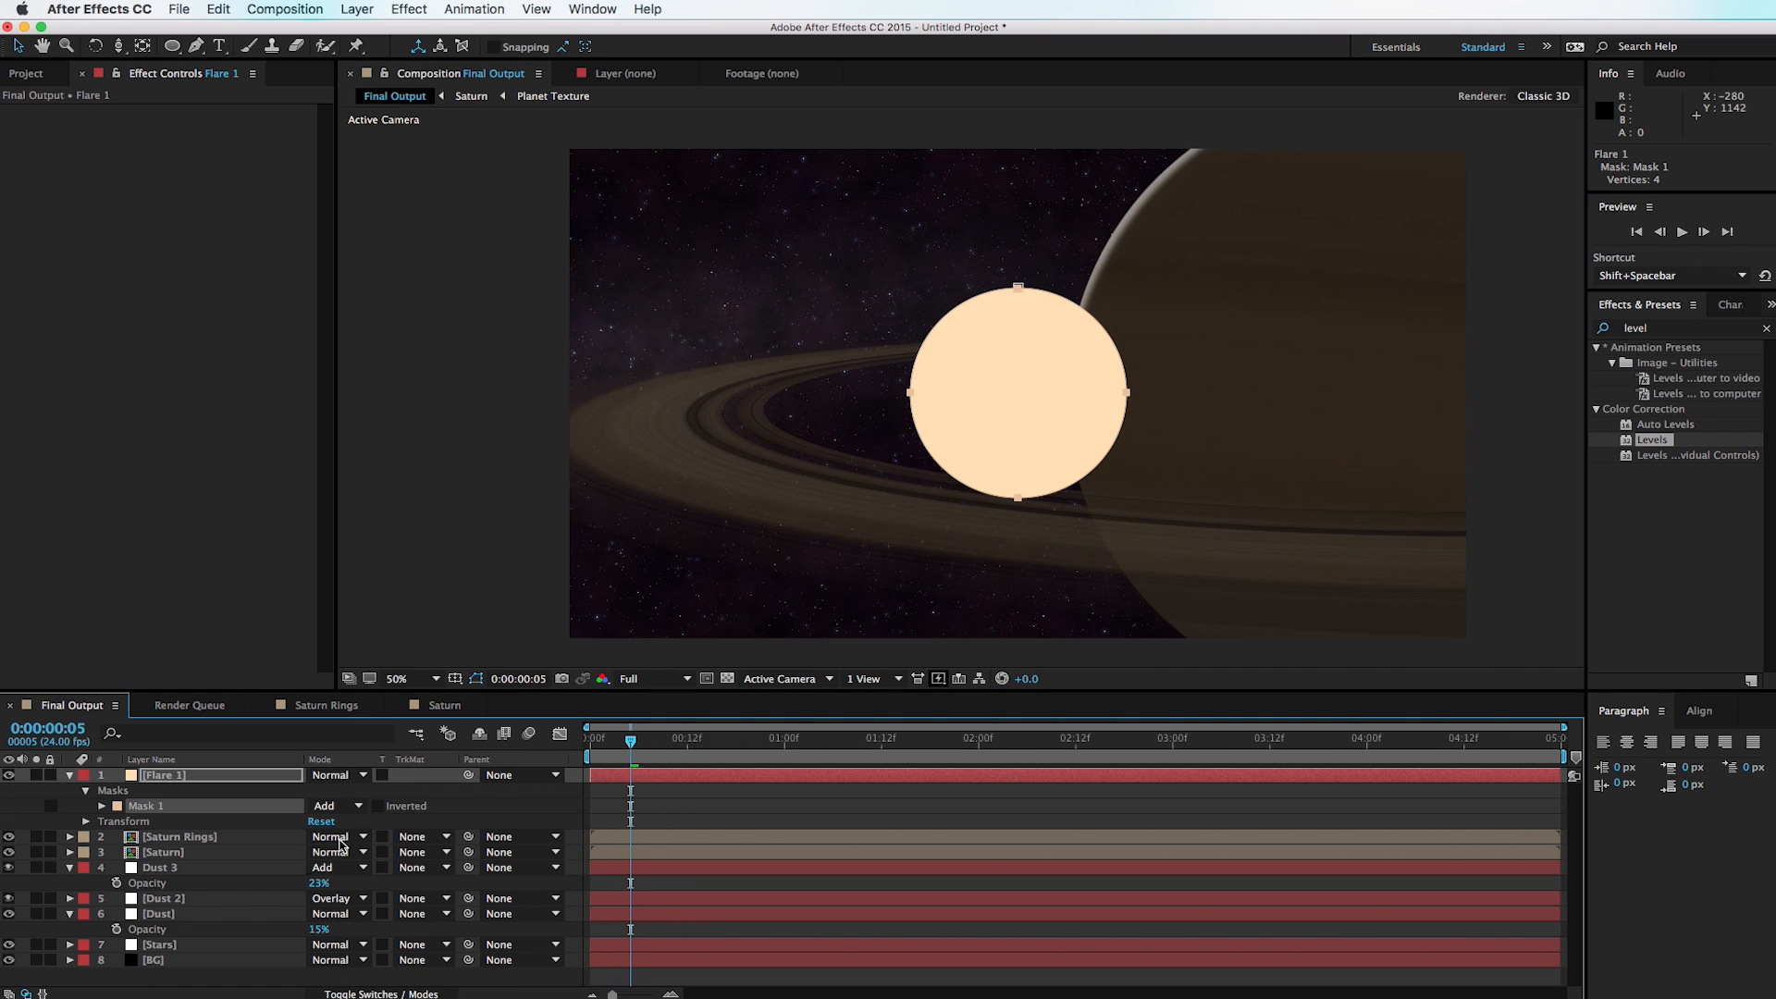
pyautogui.click(339, 775)
pyautogui.click(338, 745)
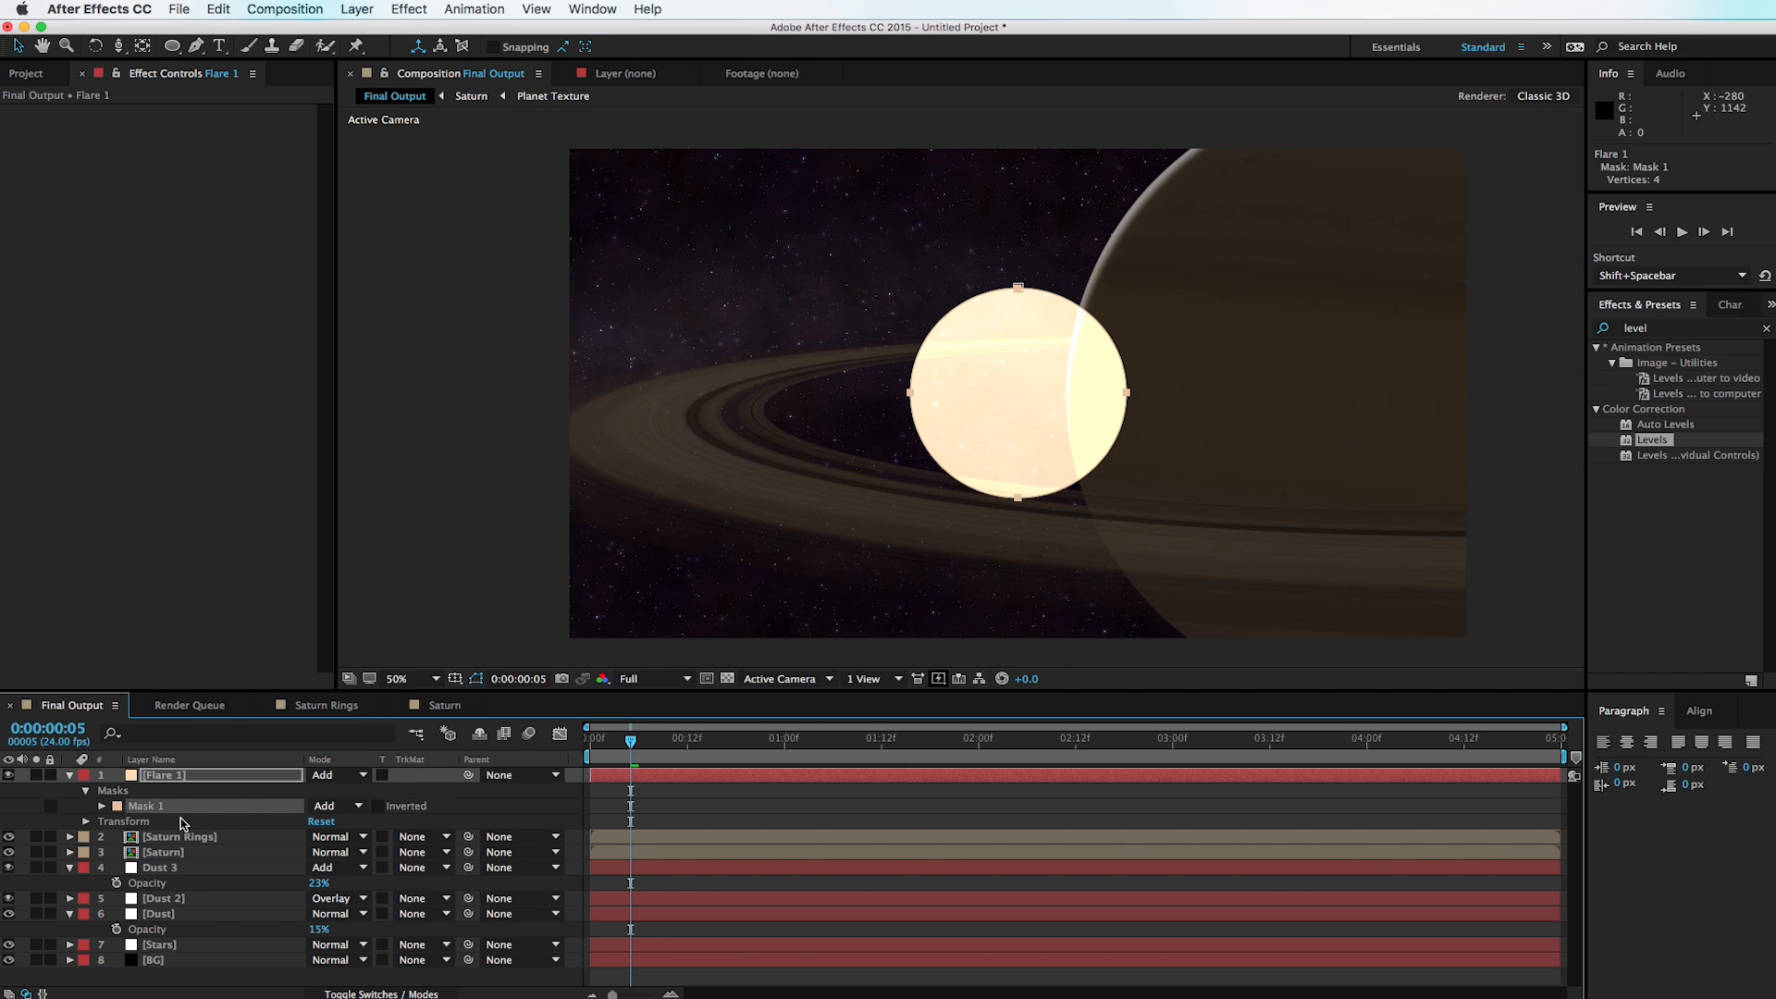
# Step: Feather the circular mask on the Flare 1 layer to 246 pixels
pyautogui.press('f')
pyautogui.moveTo(326, 811); pyautogui.dragTo(541, 792)
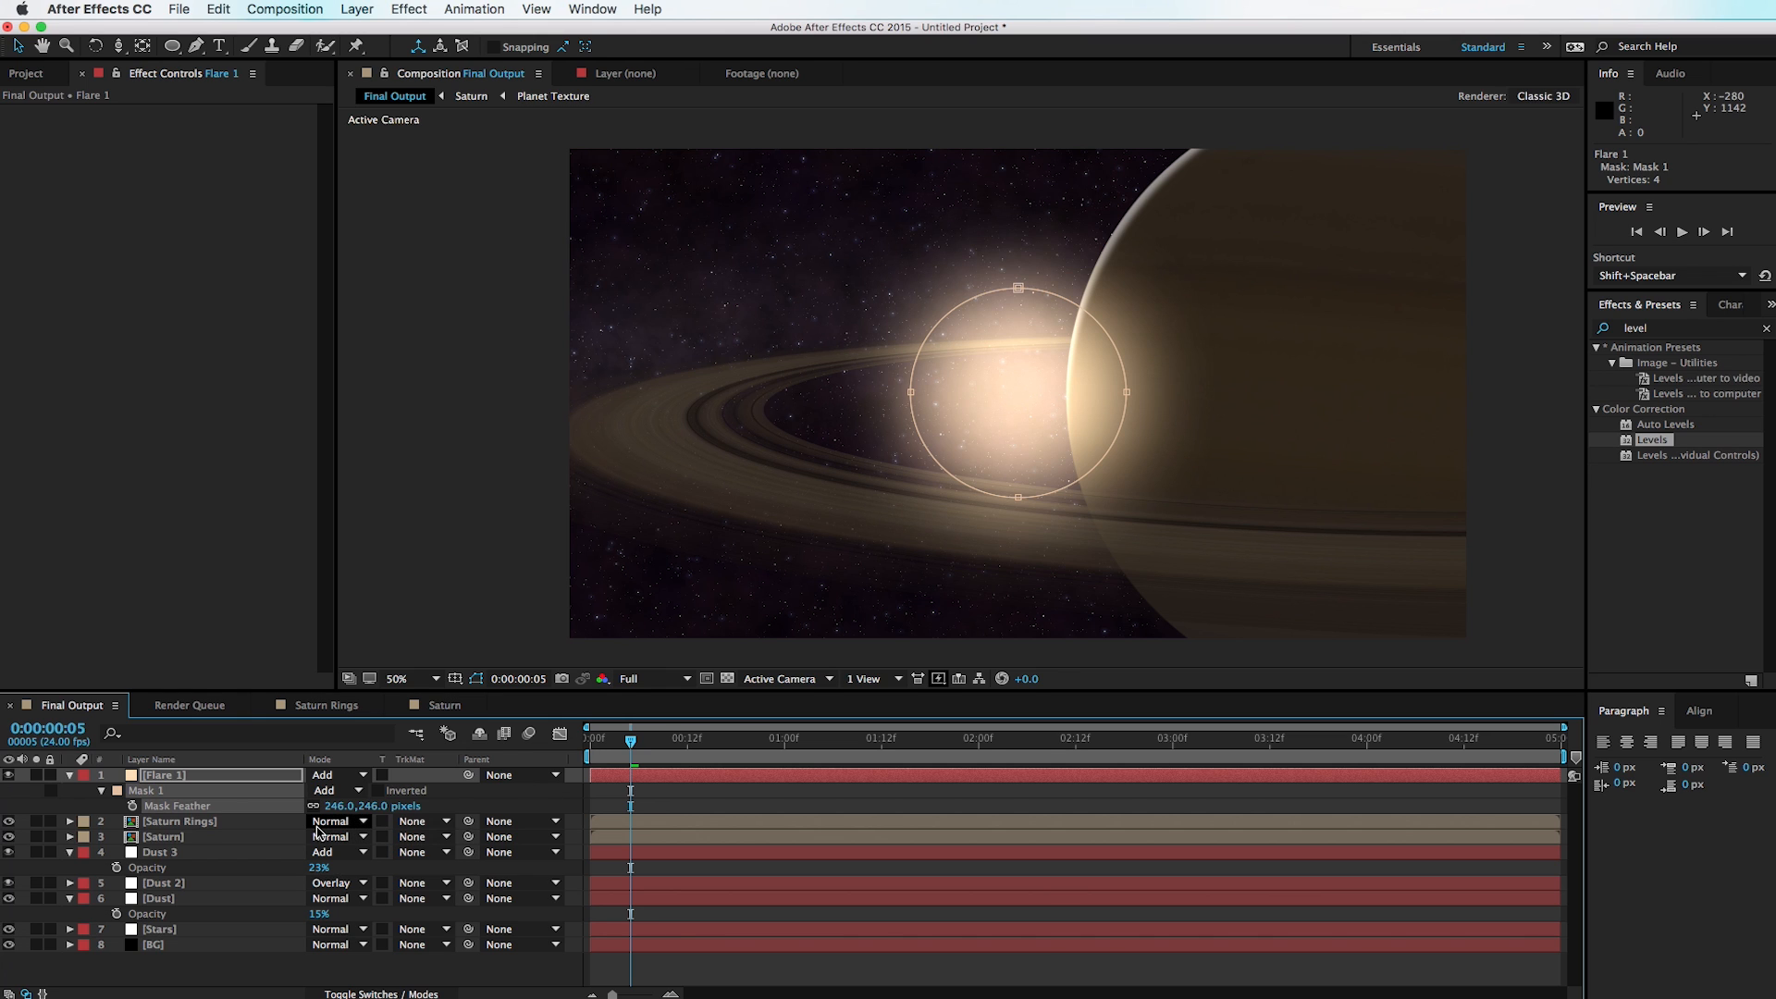
# Step: Scale the Flare 1 layer to 57% and move it up beside the planet's upper lit edge
pyautogui.press('s')
pyautogui.moveTo(370, 789); pyautogui.dragTo(314, 793)
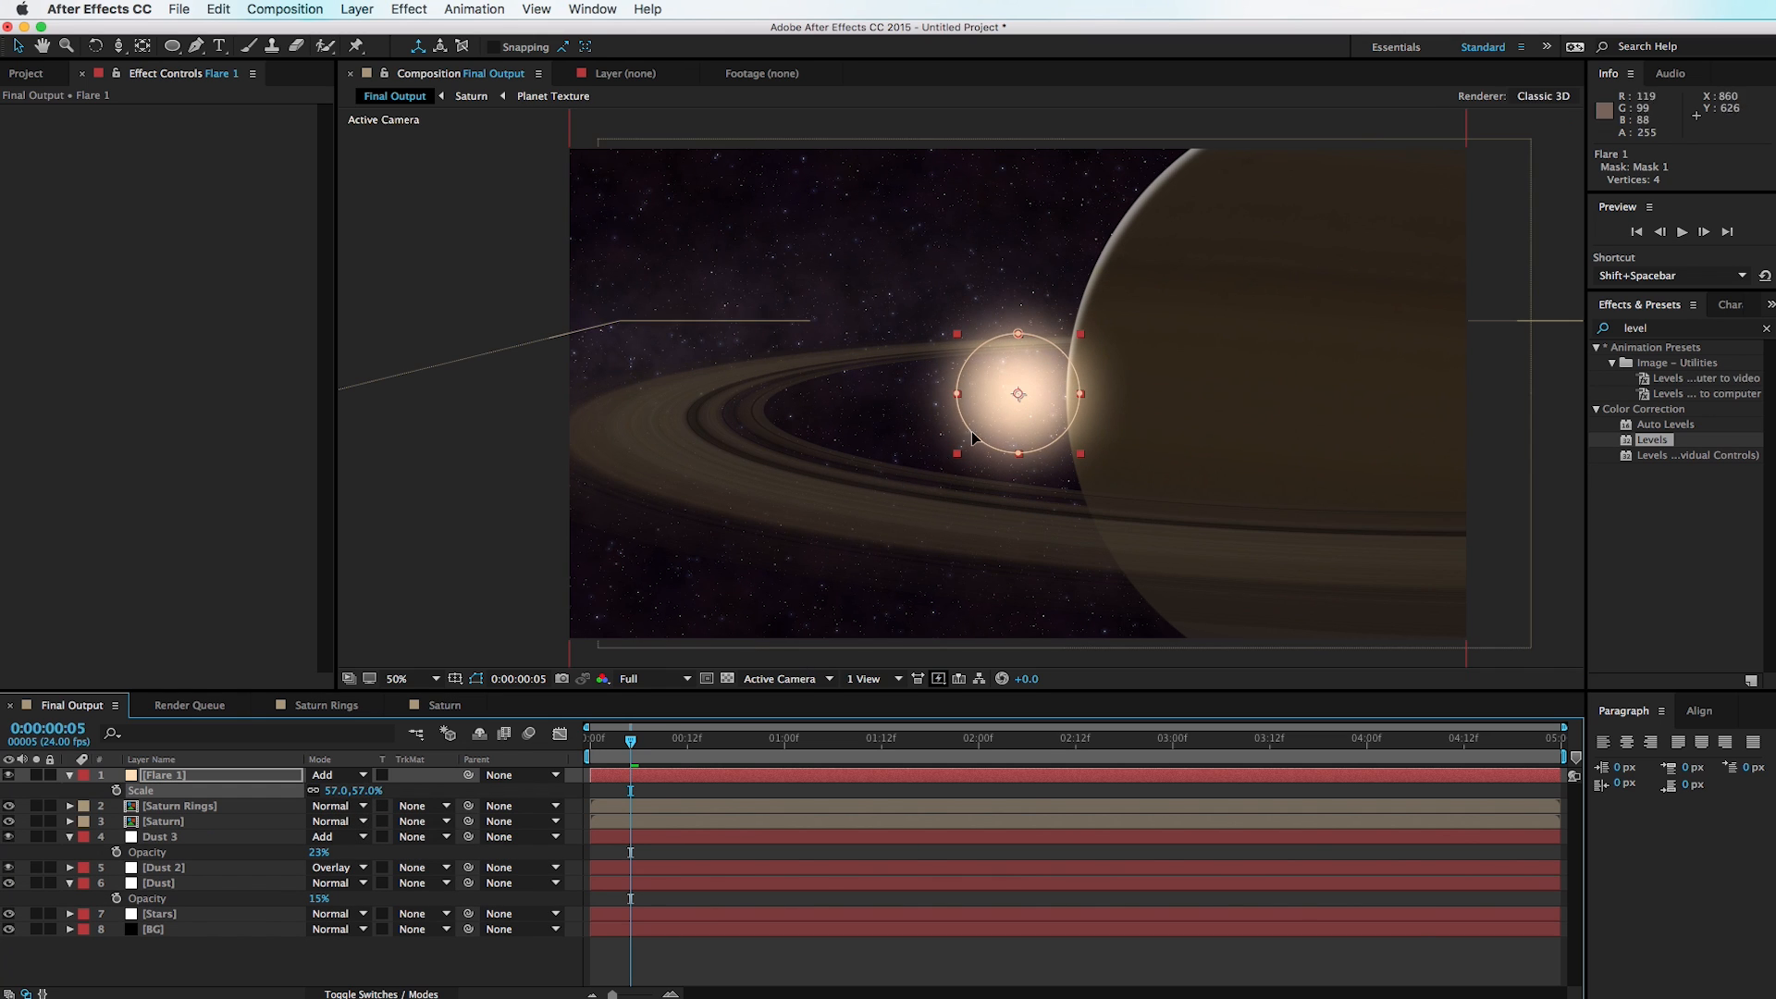
pyautogui.moveTo(1009, 413); pyautogui.dragTo(1049, 283)
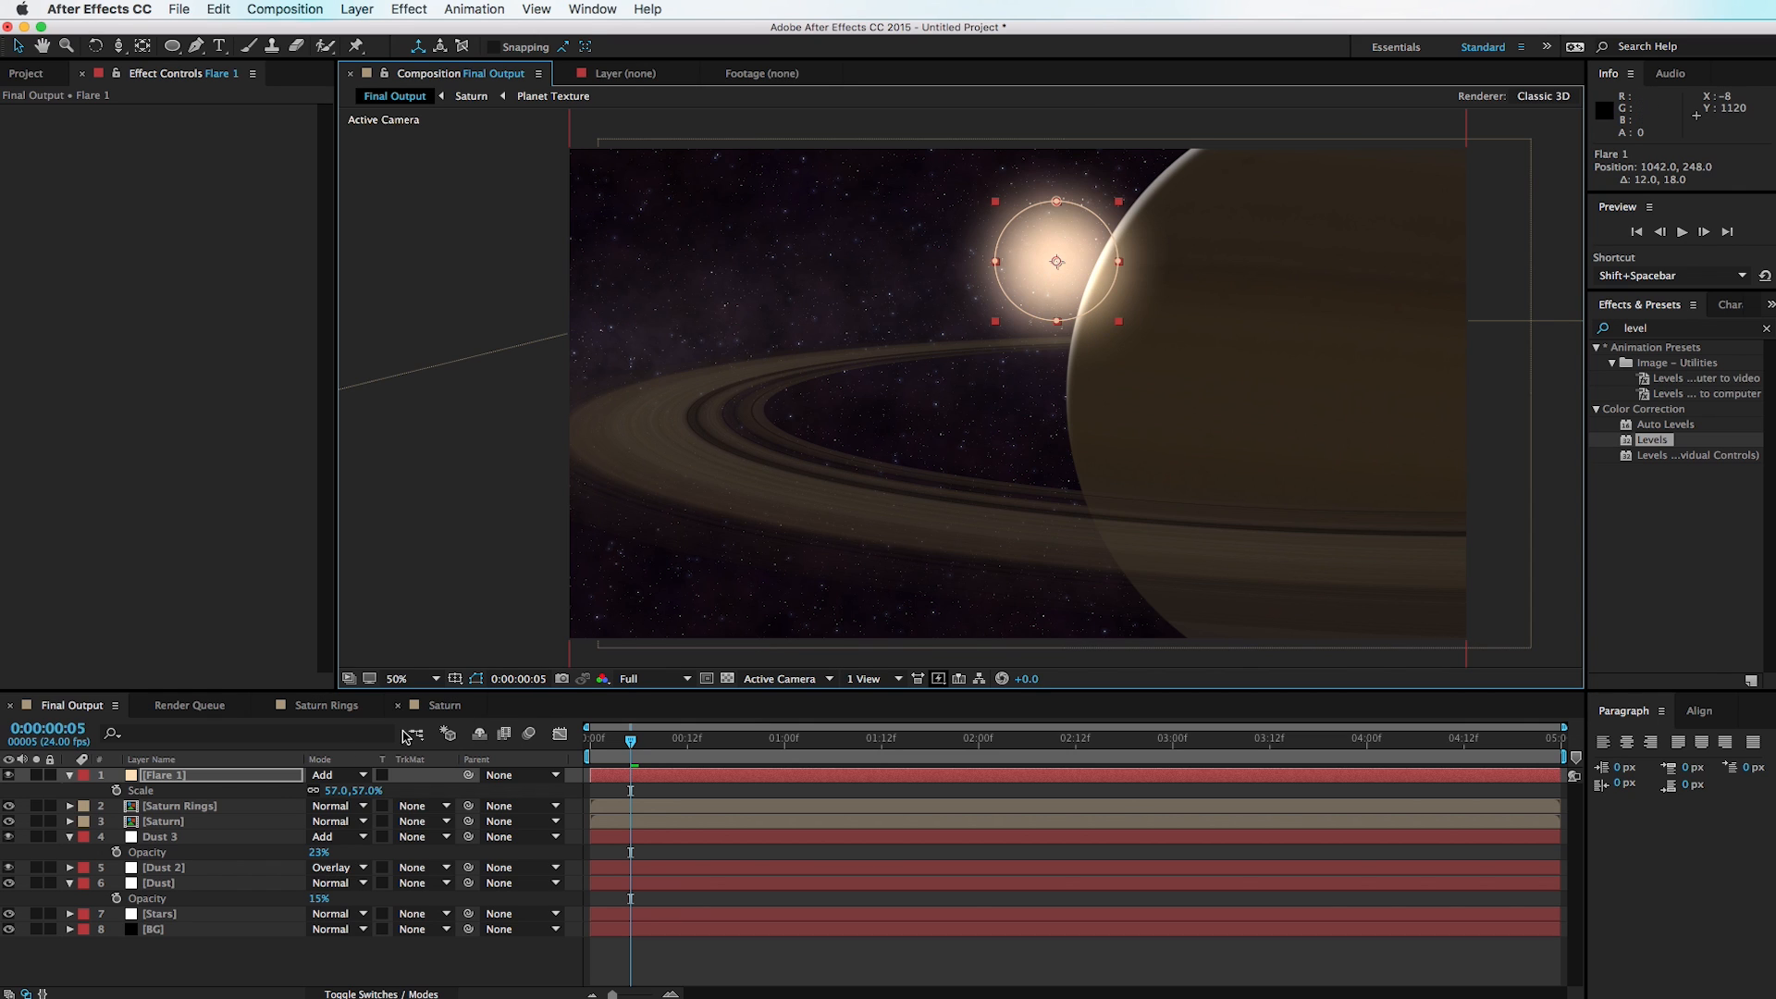
# Step: Duplicate the Flare 1 layer and scale the copy to 29%
pyautogui.click(255, 779)
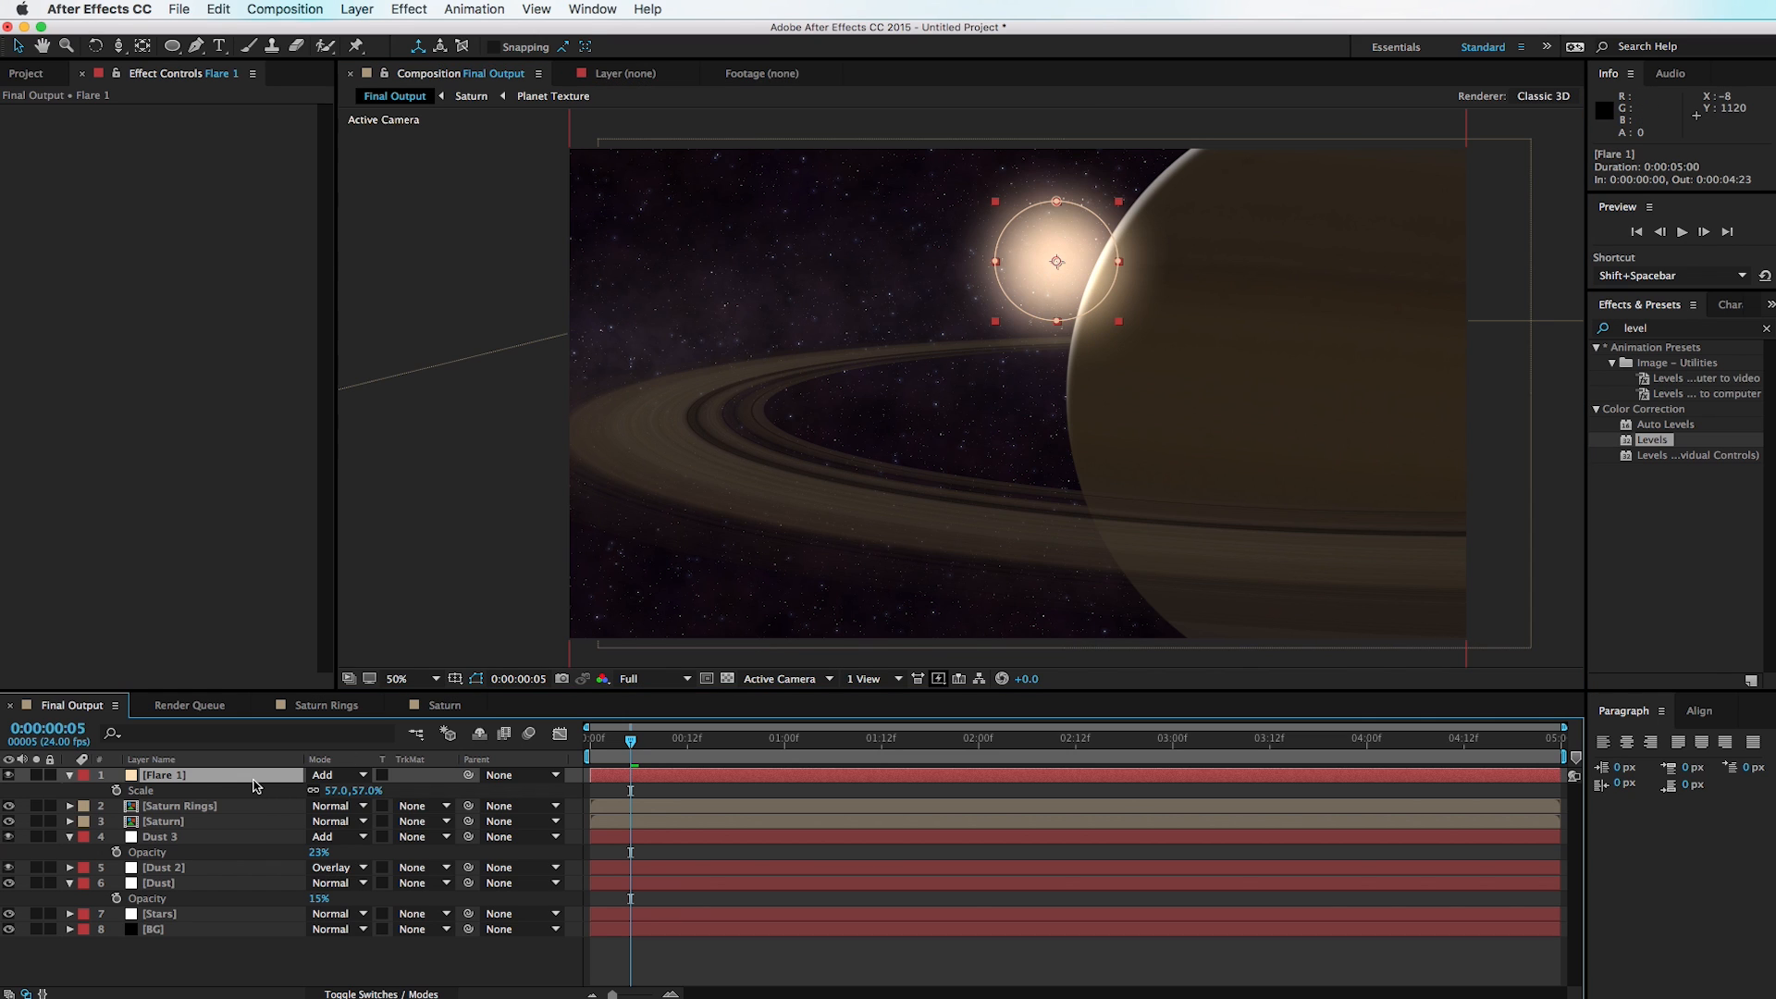
pyautogui.press('super+d')
pyautogui.press('s')
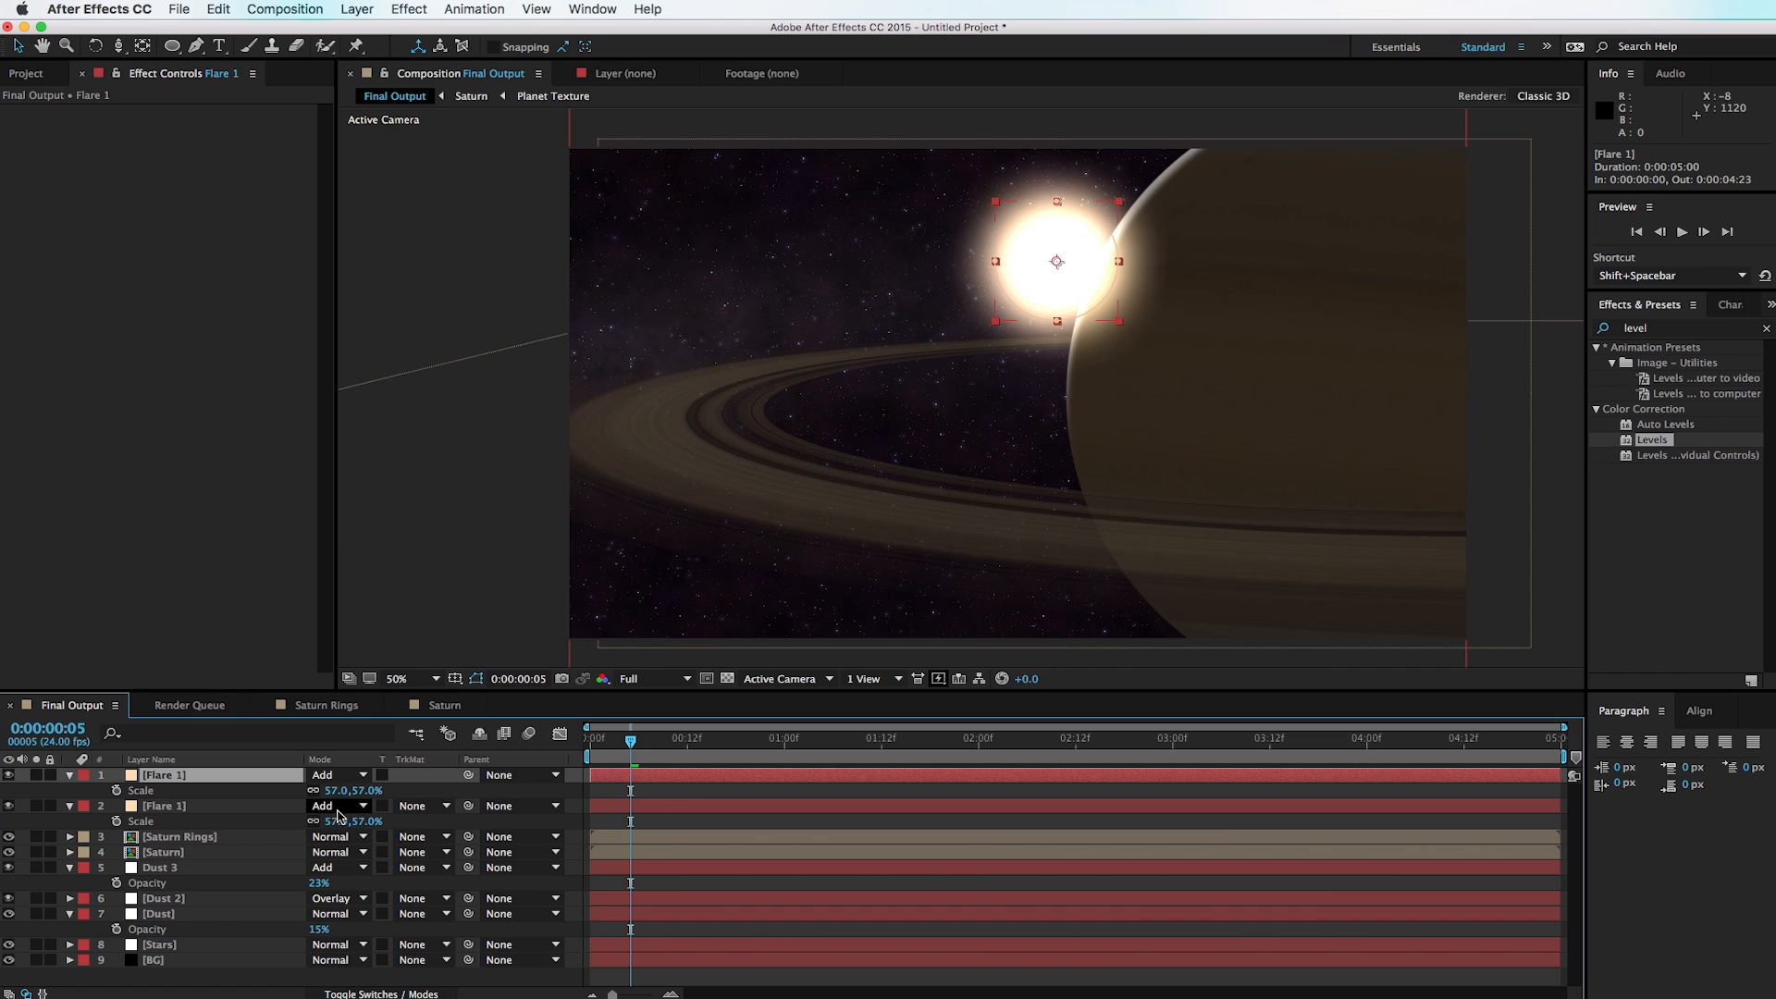
pyautogui.moveTo(354, 791); pyautogui.dragTo(341, 799)
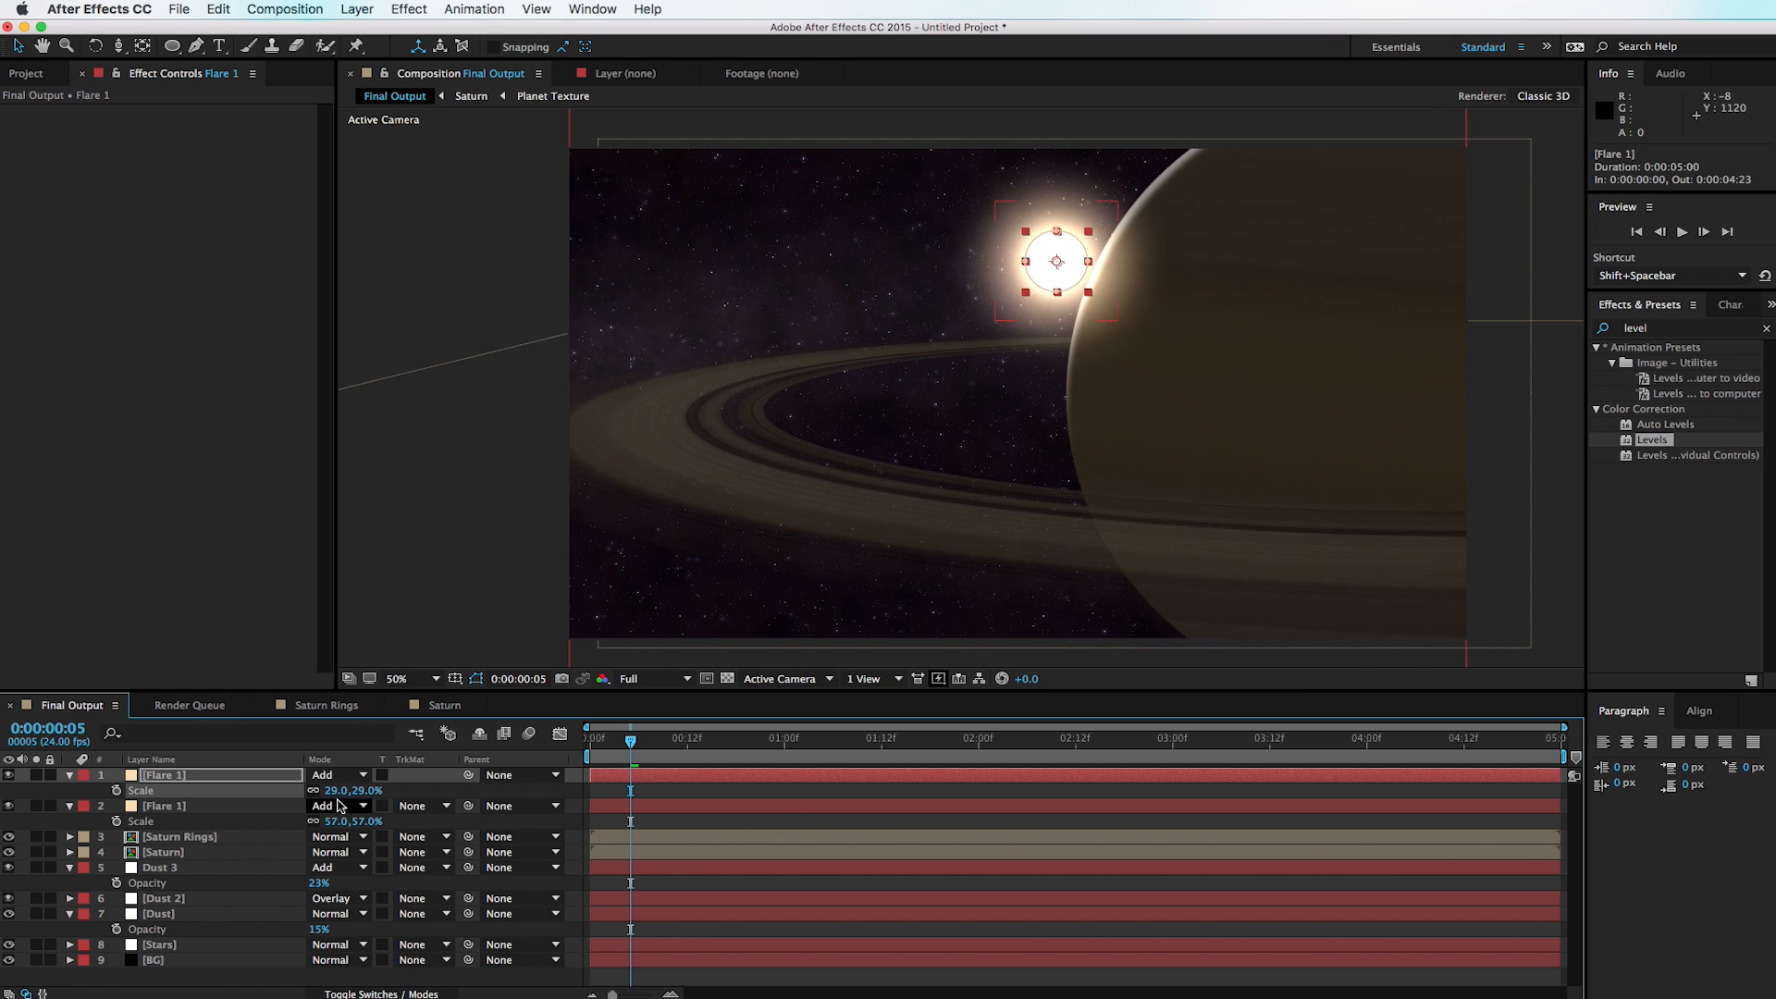
# Step: Duplicate the smaller flare, scale the new copy to 15% and reduce the middle flare to 22%
pyautogui.press('super+d')
pyautogui.press('s')
pyautogui.moveTo(363, 791); pyautogui.dragTo(359, 801)
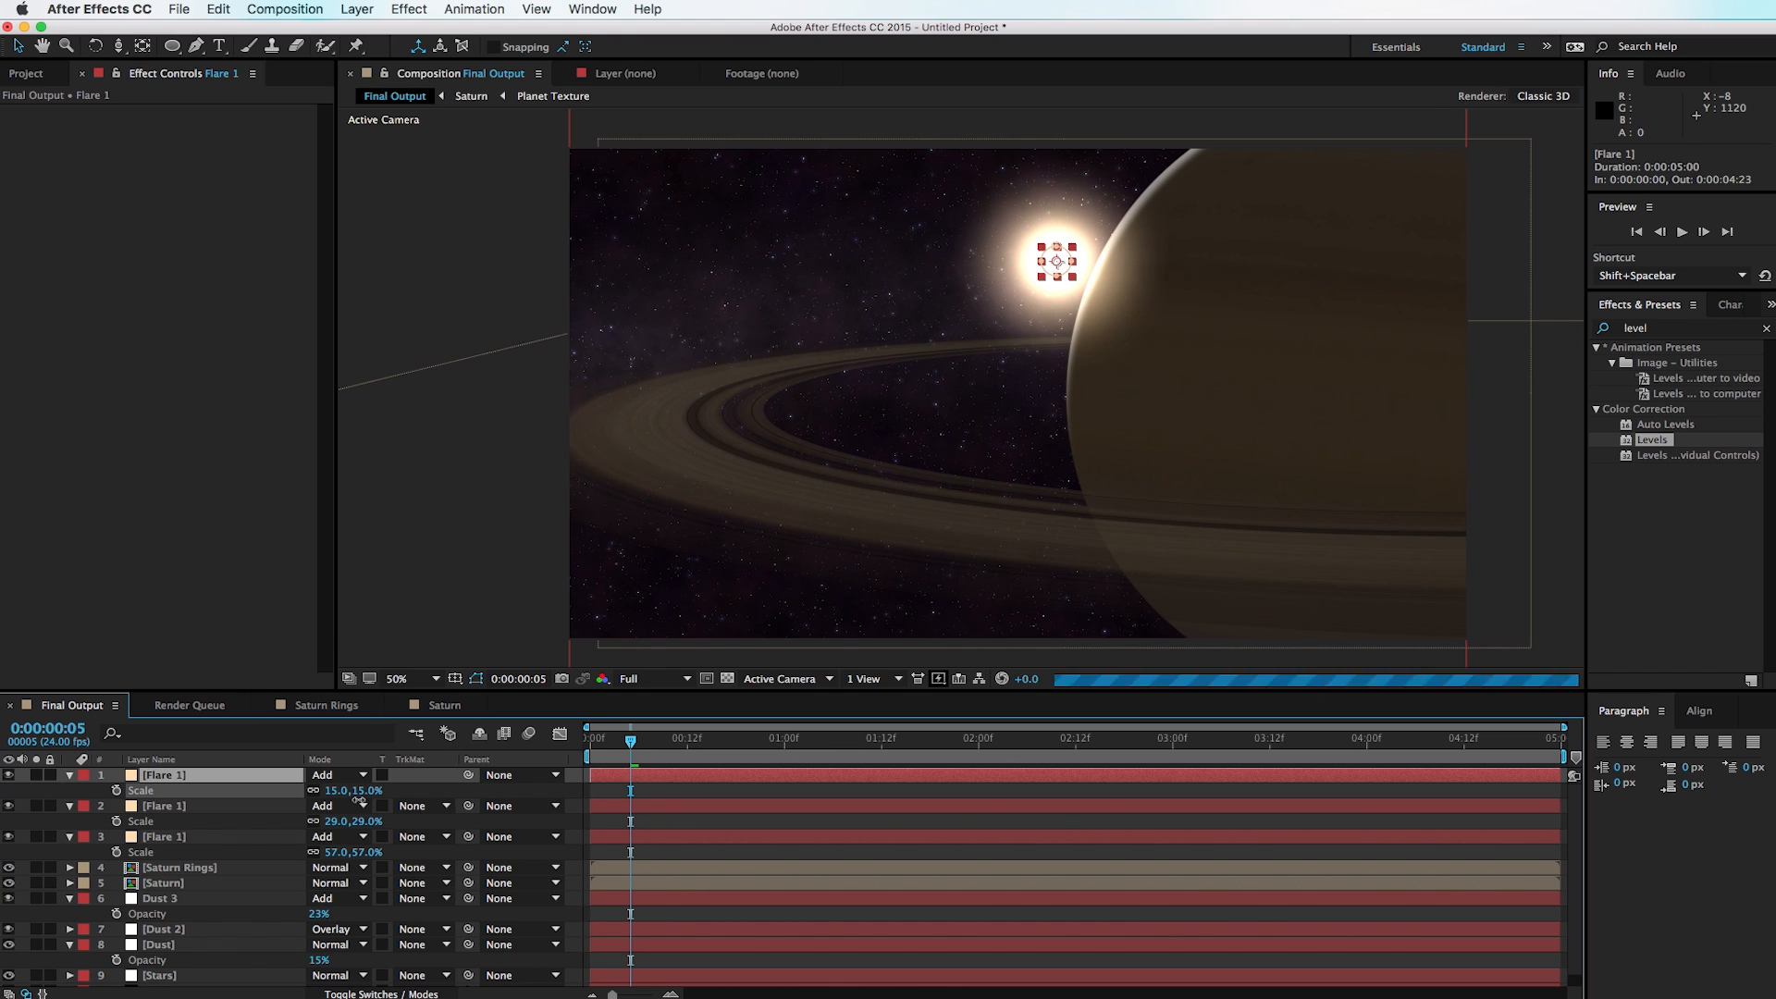
pyautogui.click(248, 807)
pyautogui.moveTo(366, 823); pyautogui.dragTo(359, 822)
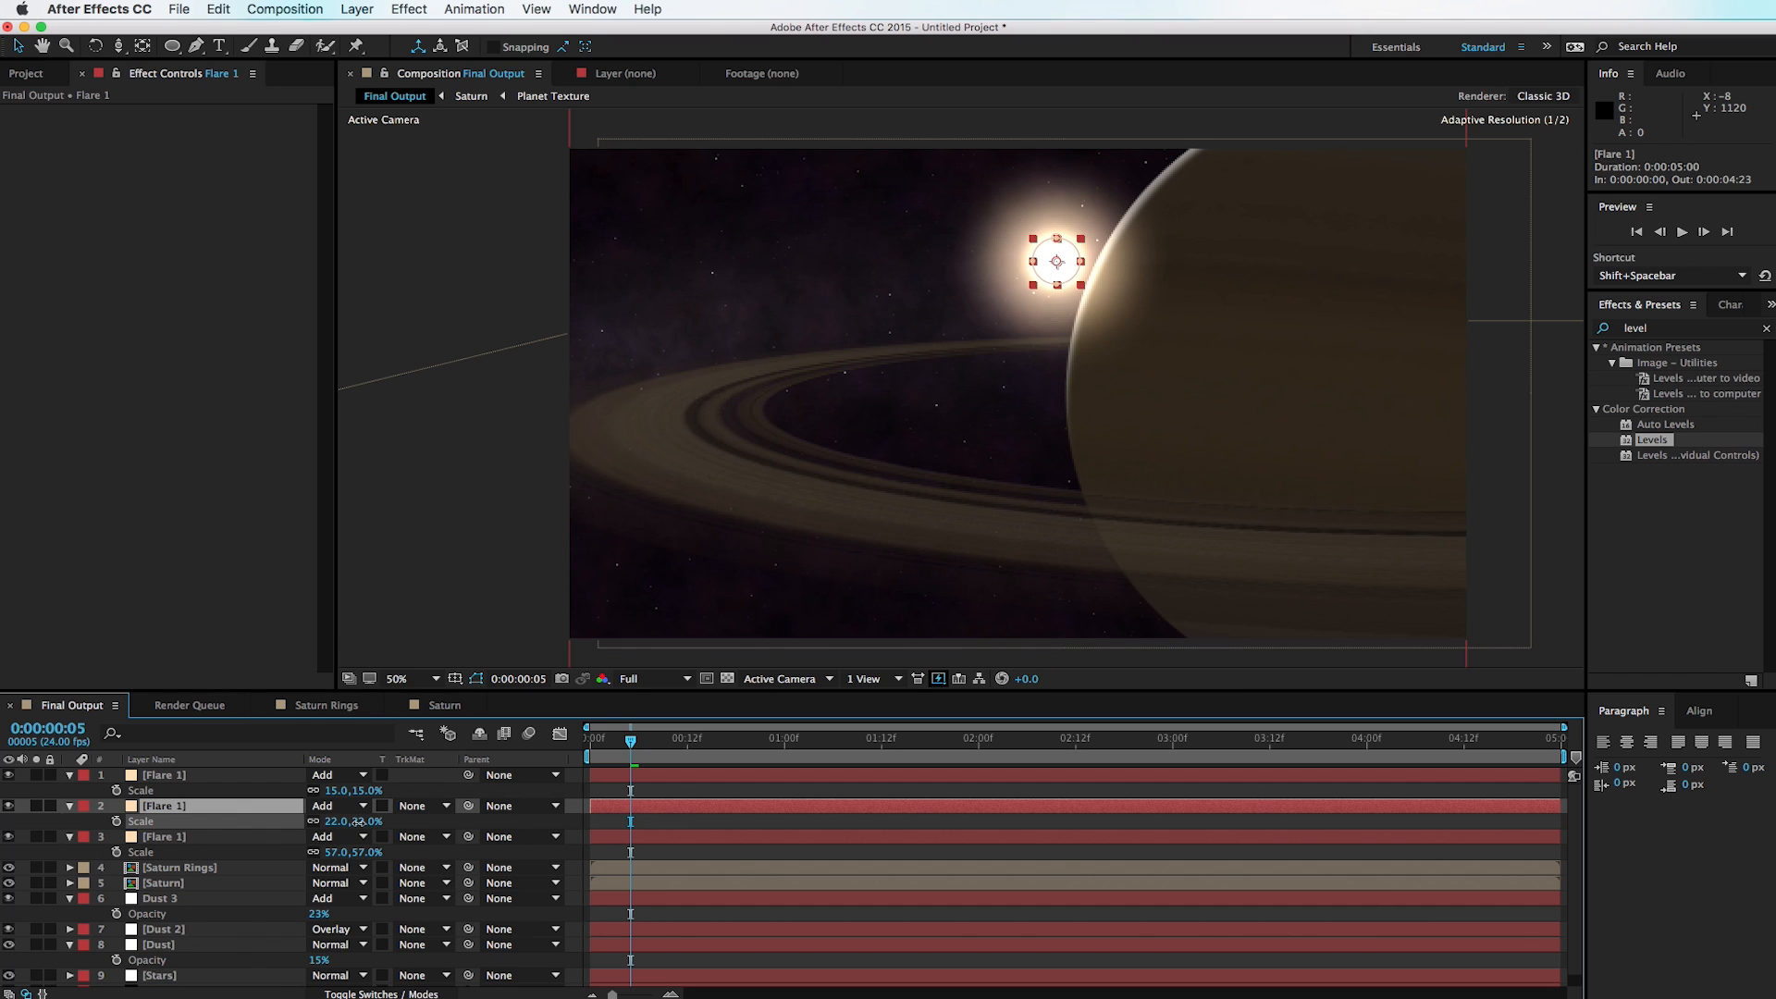
# Step: Lower the opacity of the largest flare layer to 40%
pyautogui.click(239, 837)
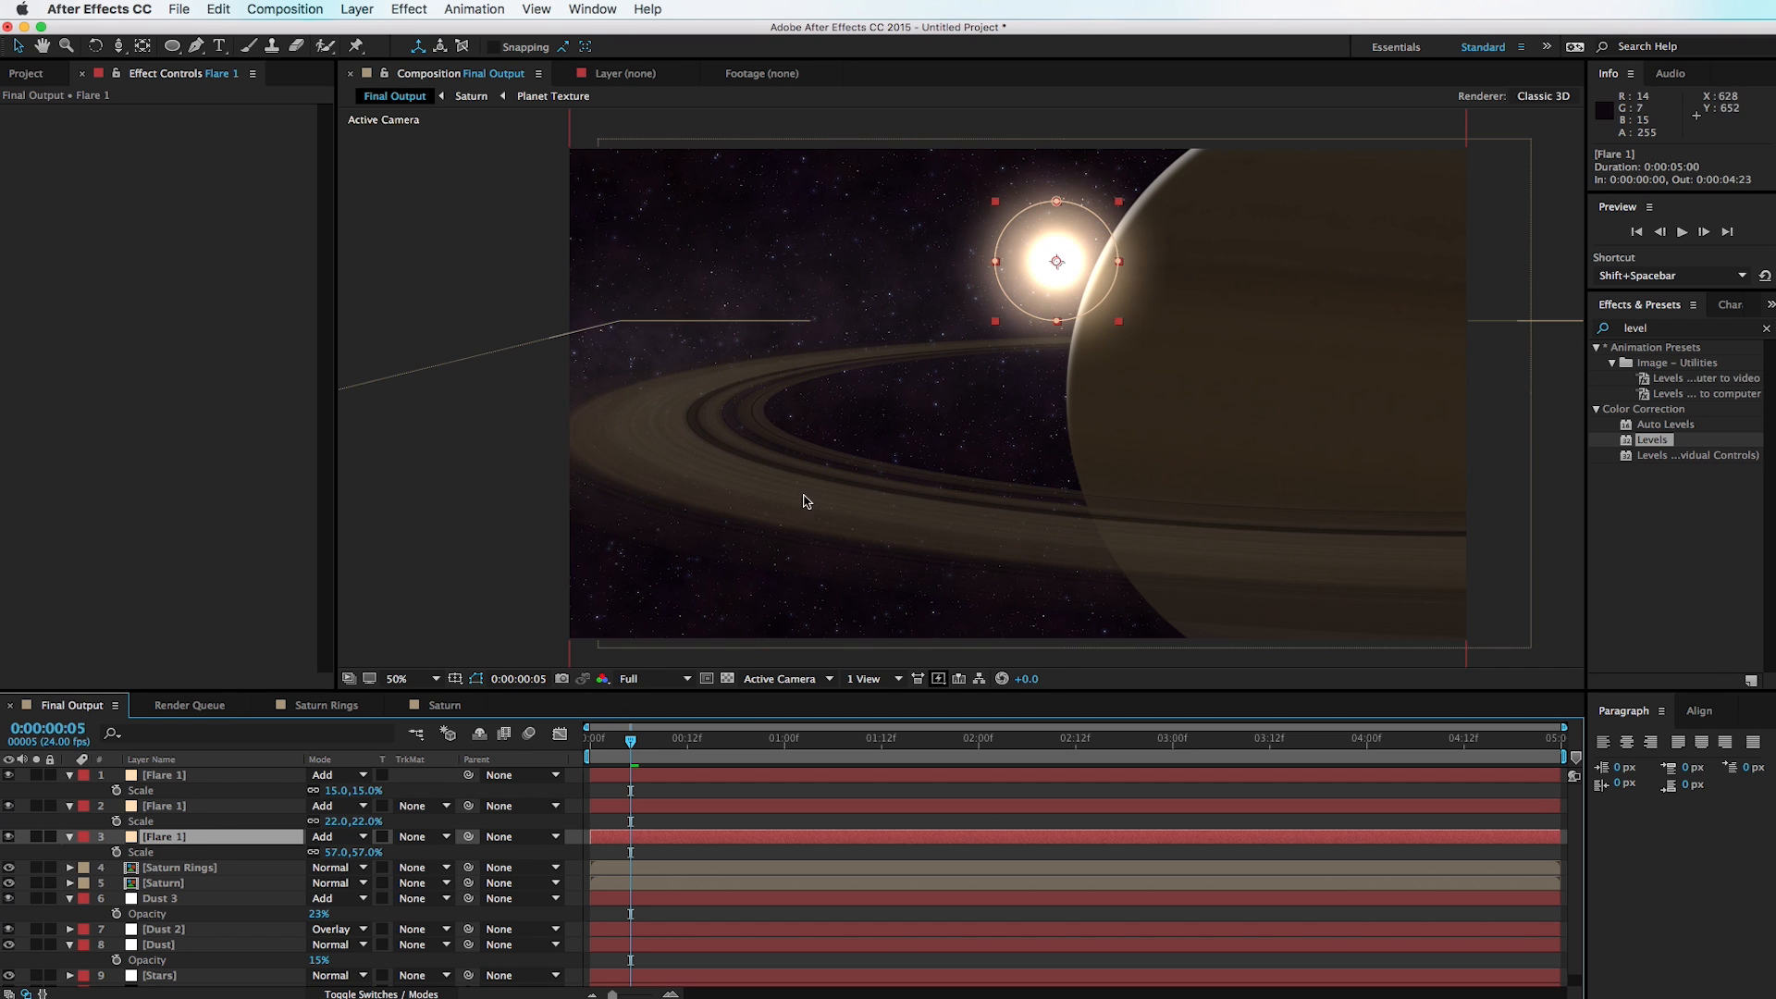
pyautogui.press('t')
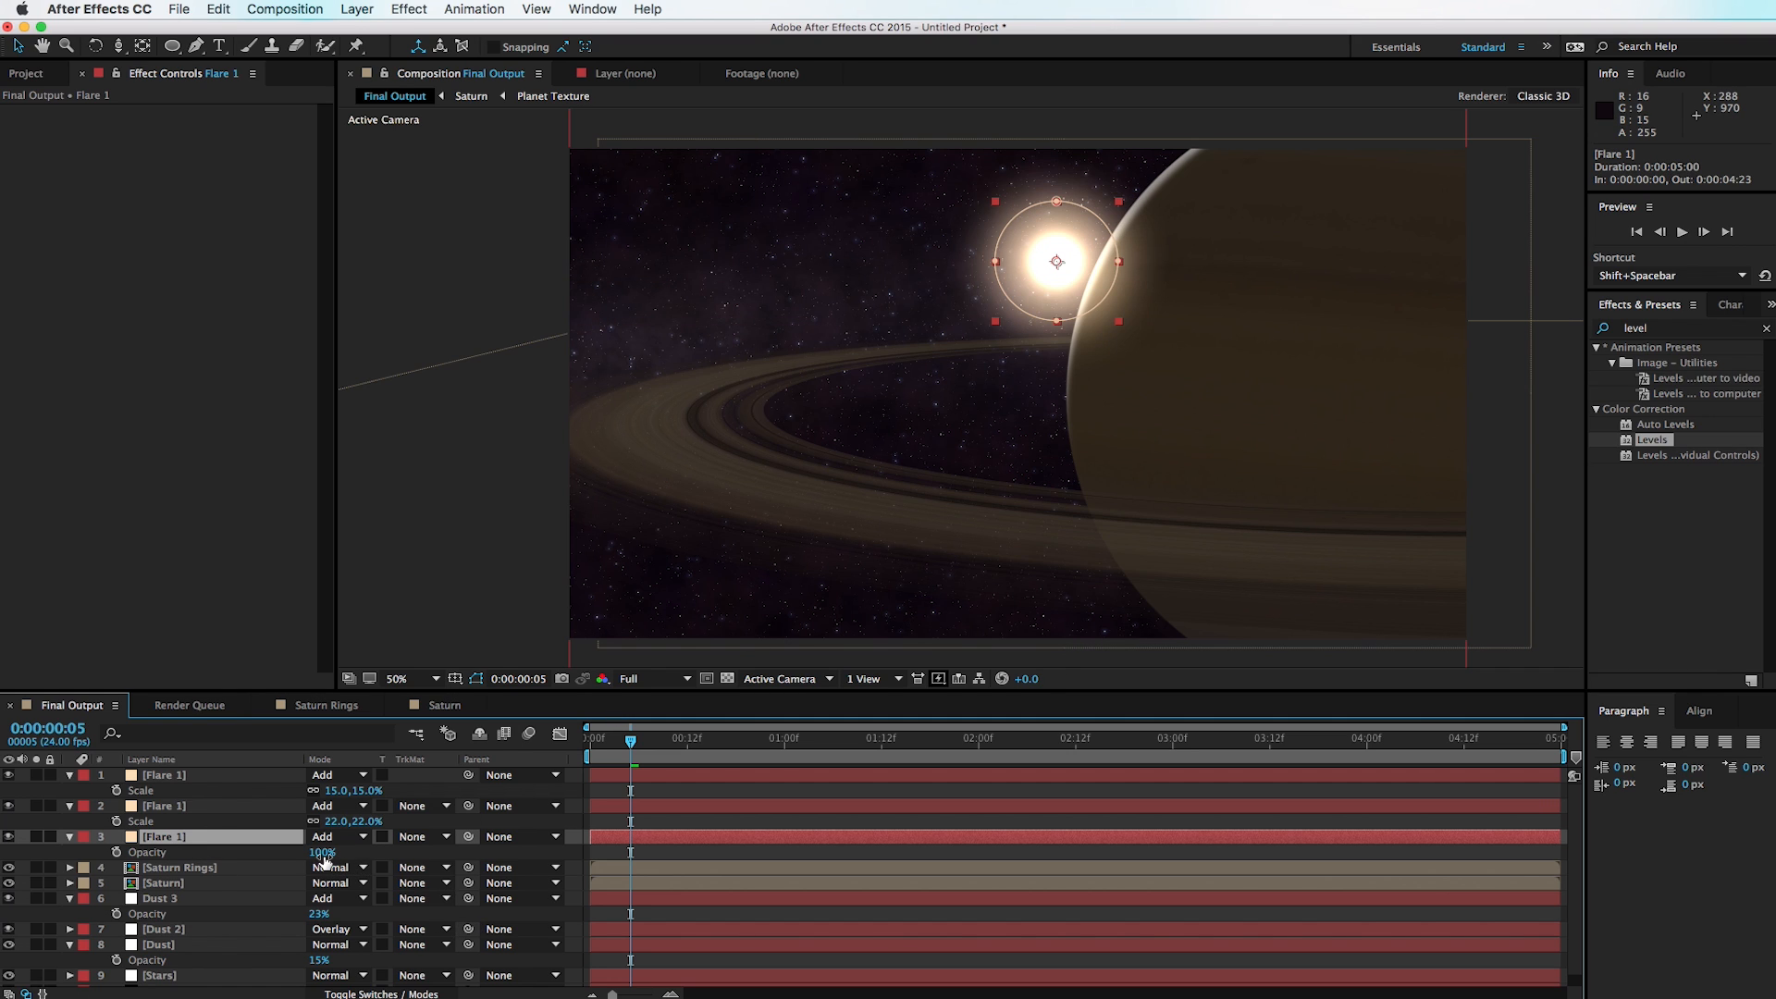
pyautogui.moveTo(323, 853); pyautogui.dragTo(276, 862)
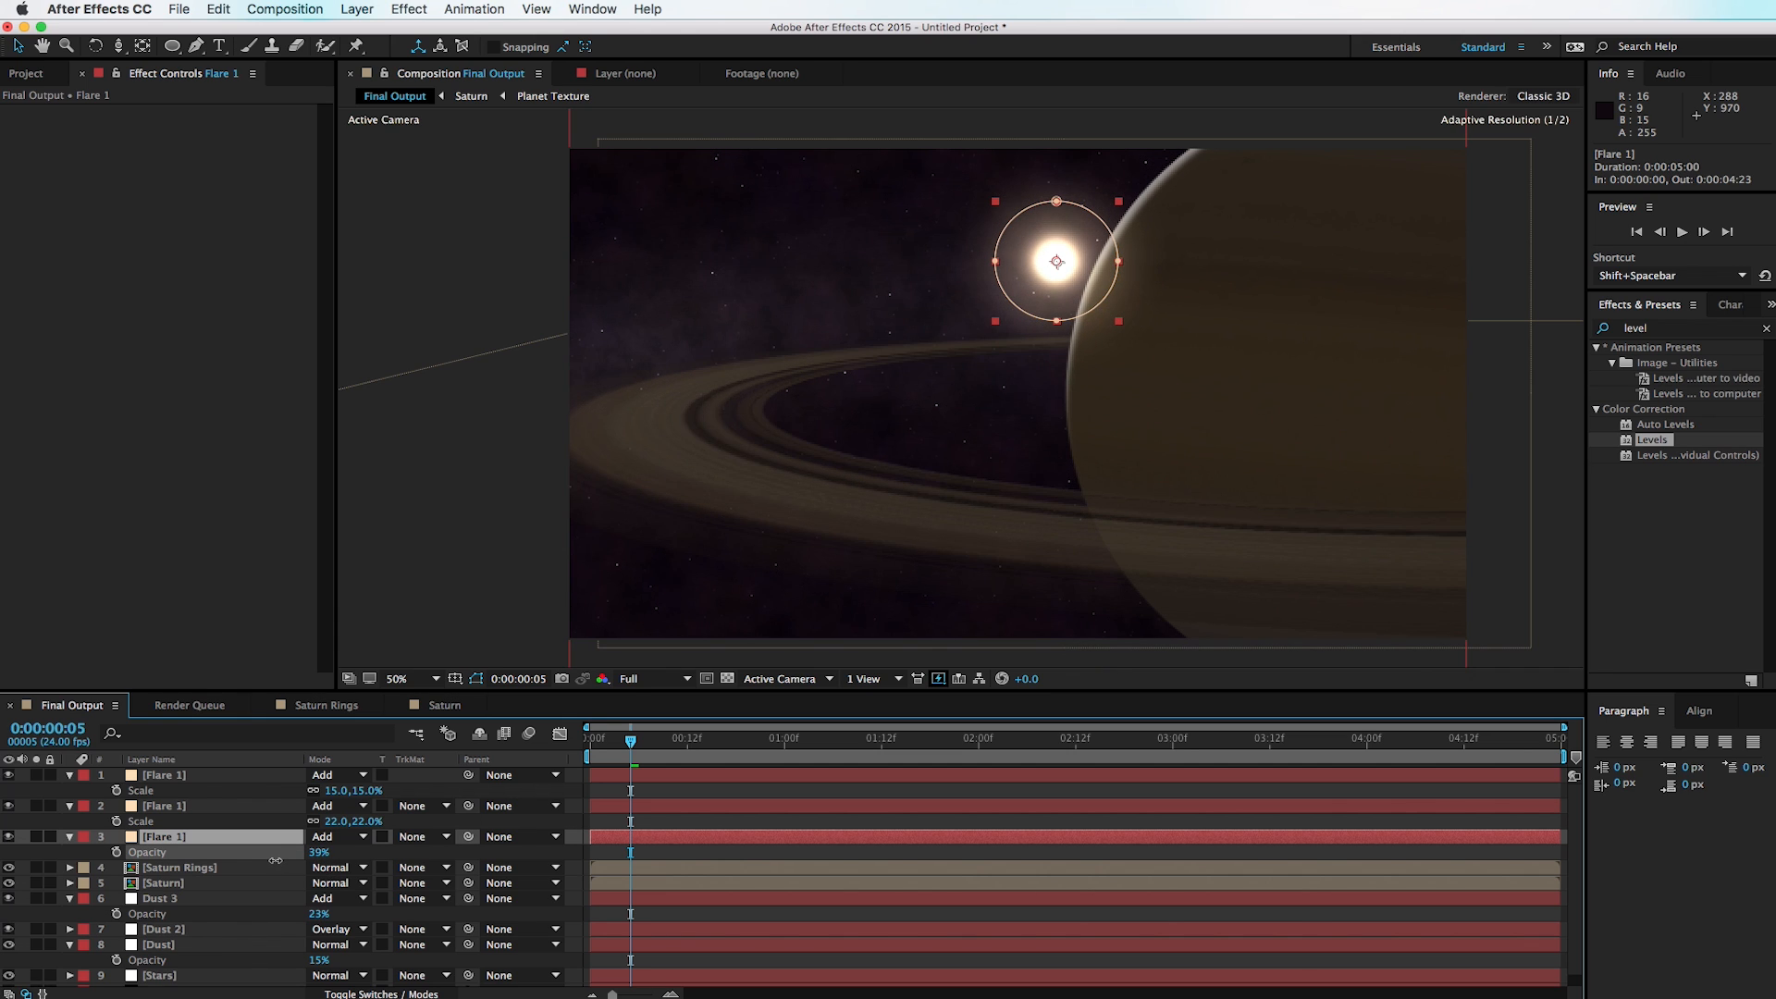
pyautogui.moveTo(277, 861); pyautogui.dragTo(274, 862)
pyautogui.click(566, 253)
# Step: Duplicate the smallest flare layer and rename the copy Streak
pyautogui.moveTo(1087, 235); pyautogui.dragTo(1009, 392)
pyautogui.press('.')
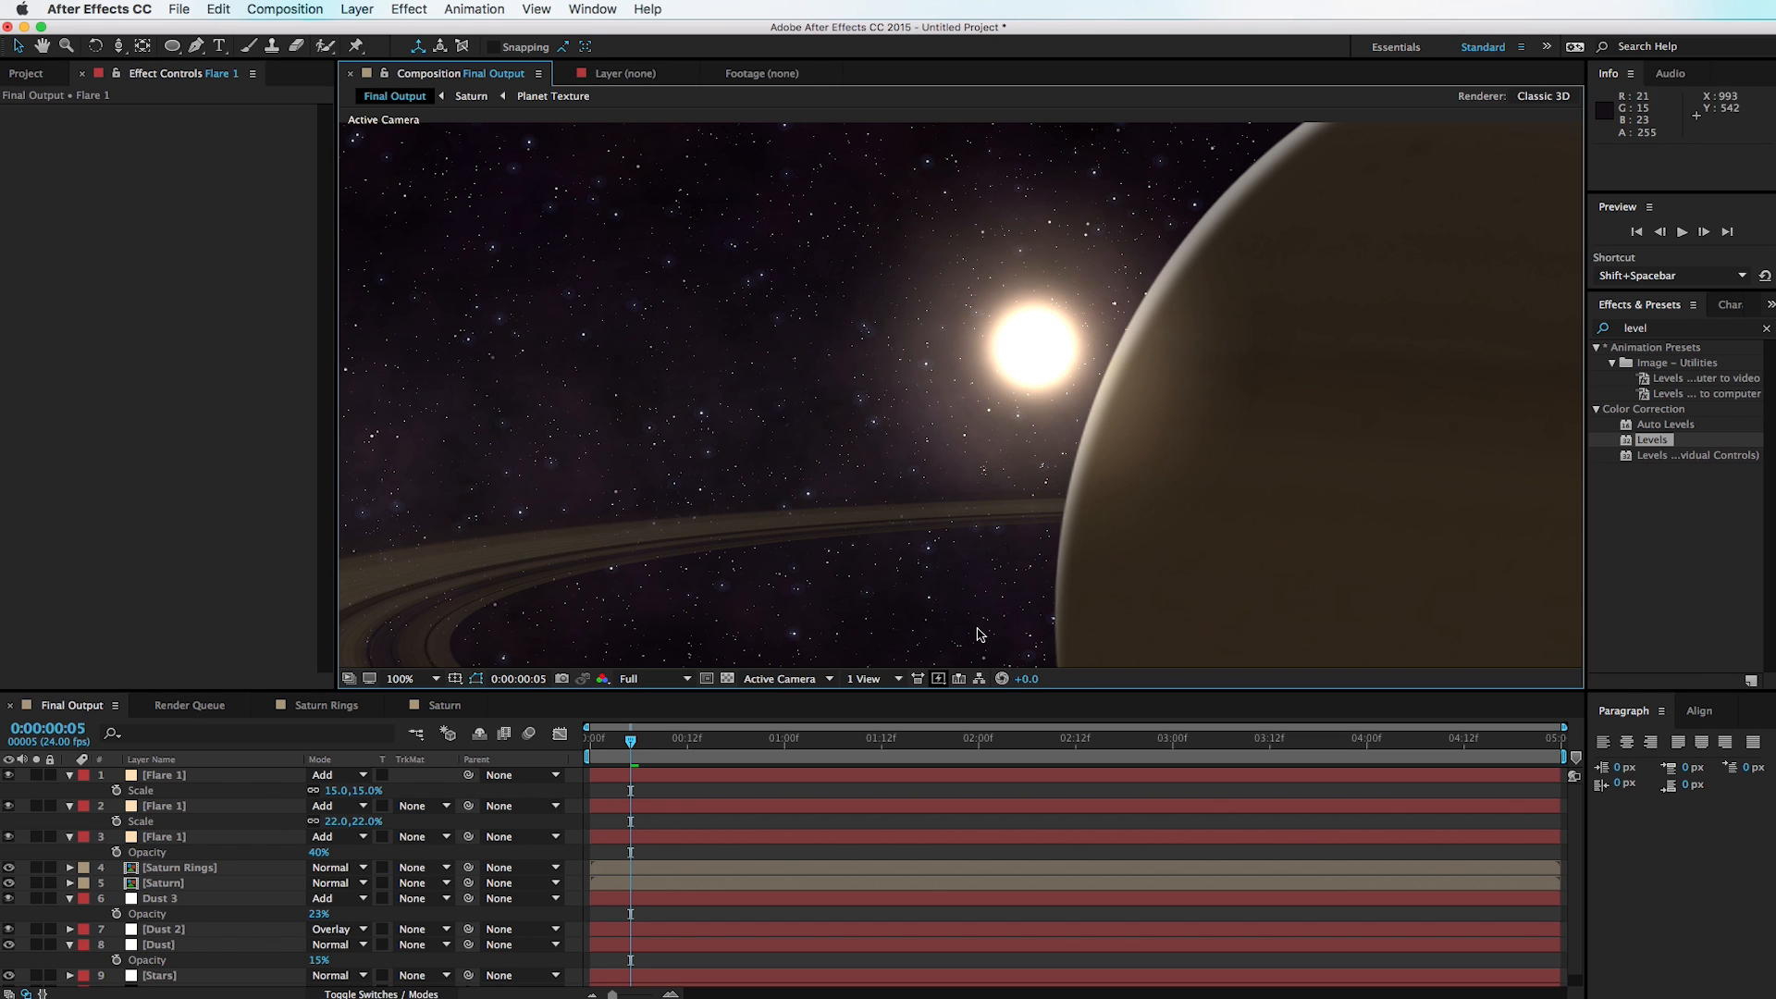
pyautogui.moveTo(957, 435); pyautogui.dragTo(904, 482)
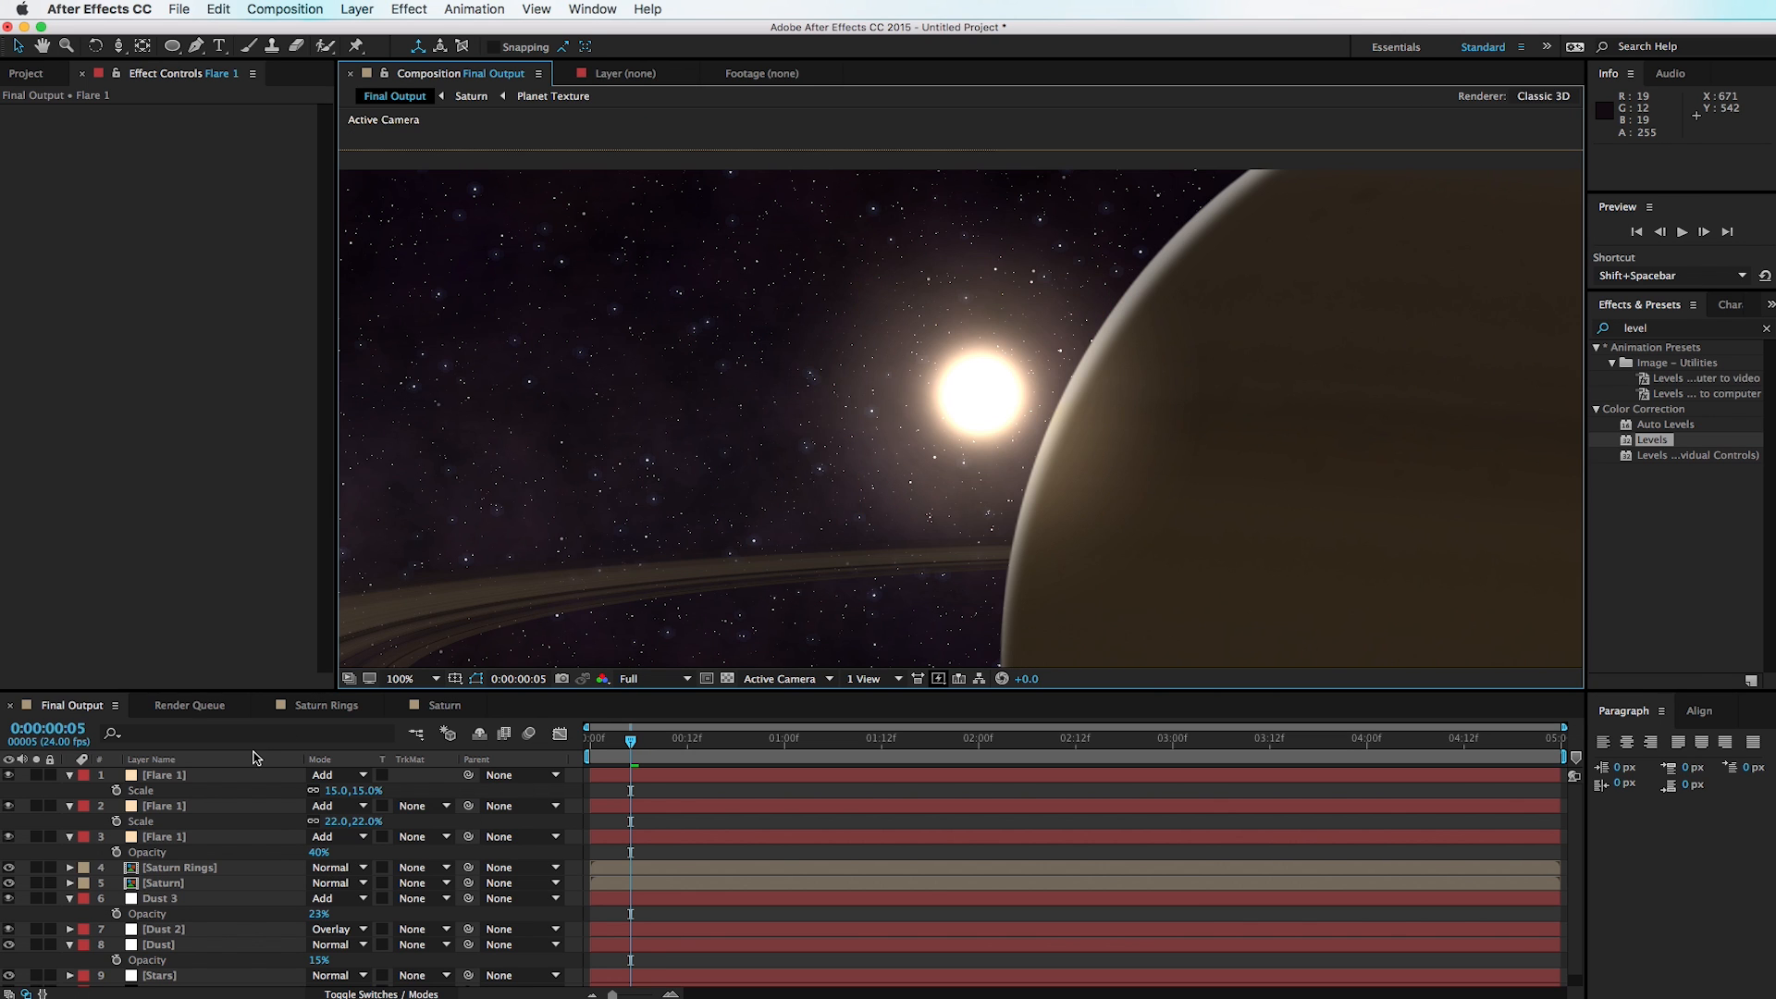
pyautogui.click(227, 778)
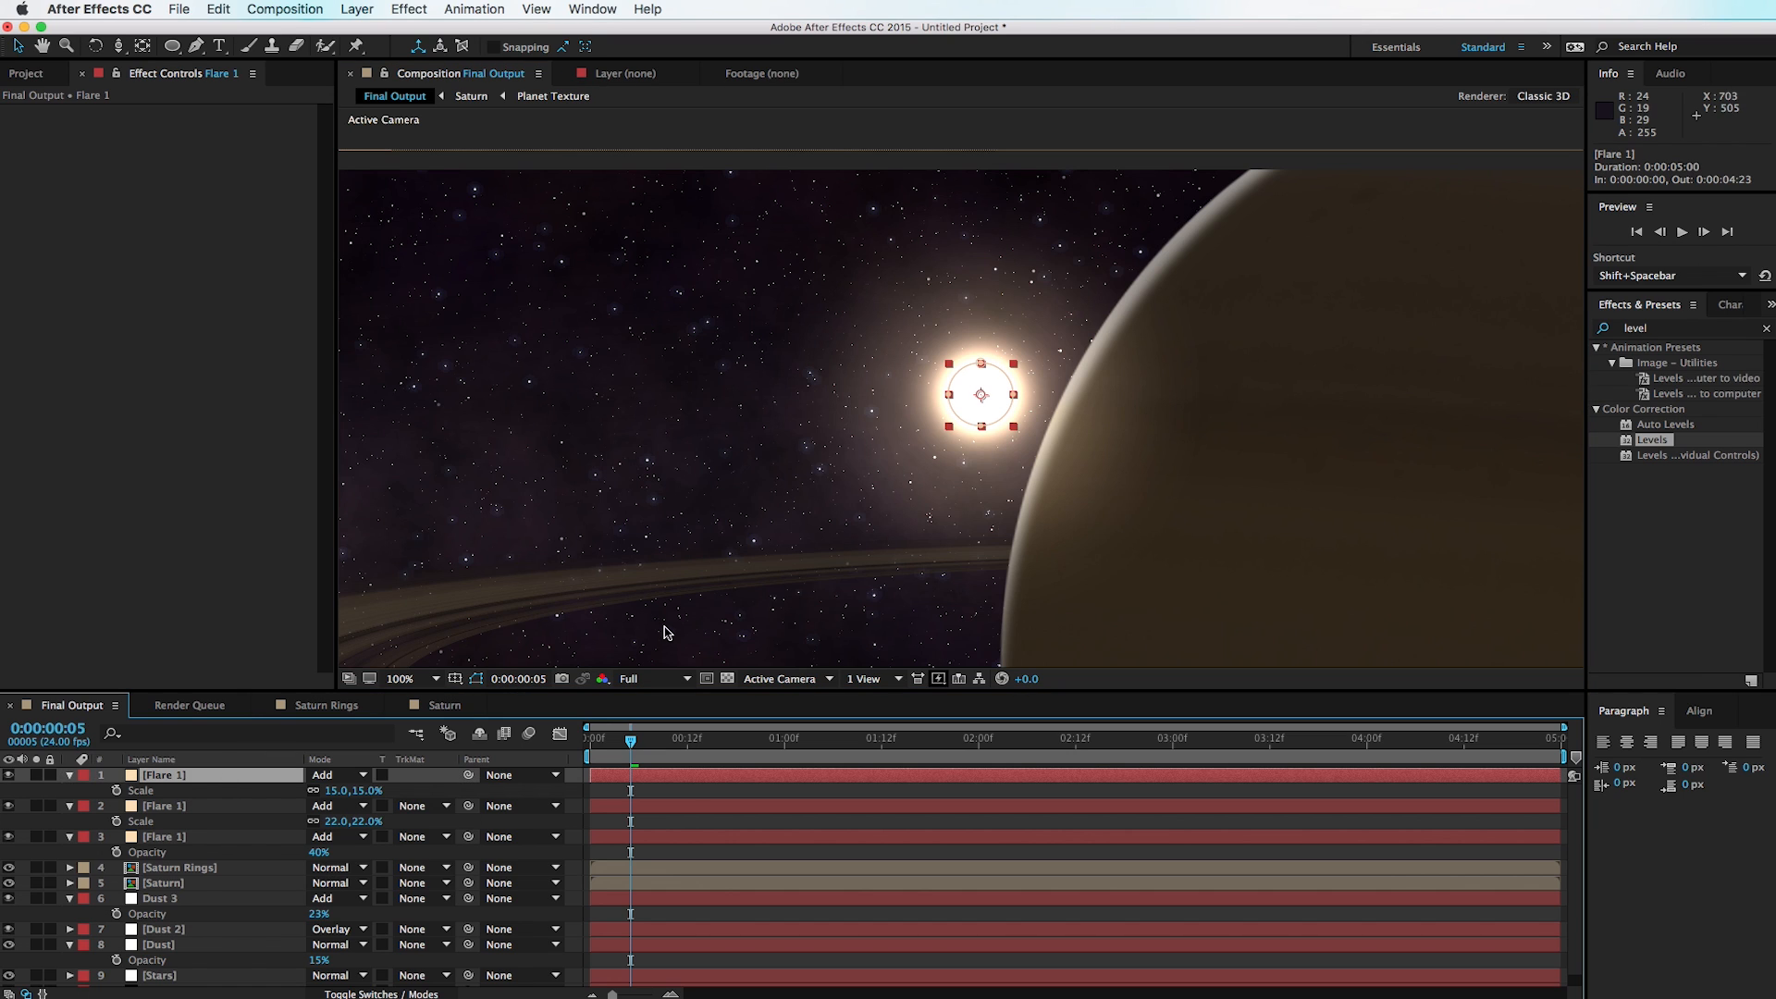
pyautogui.press('super+d')
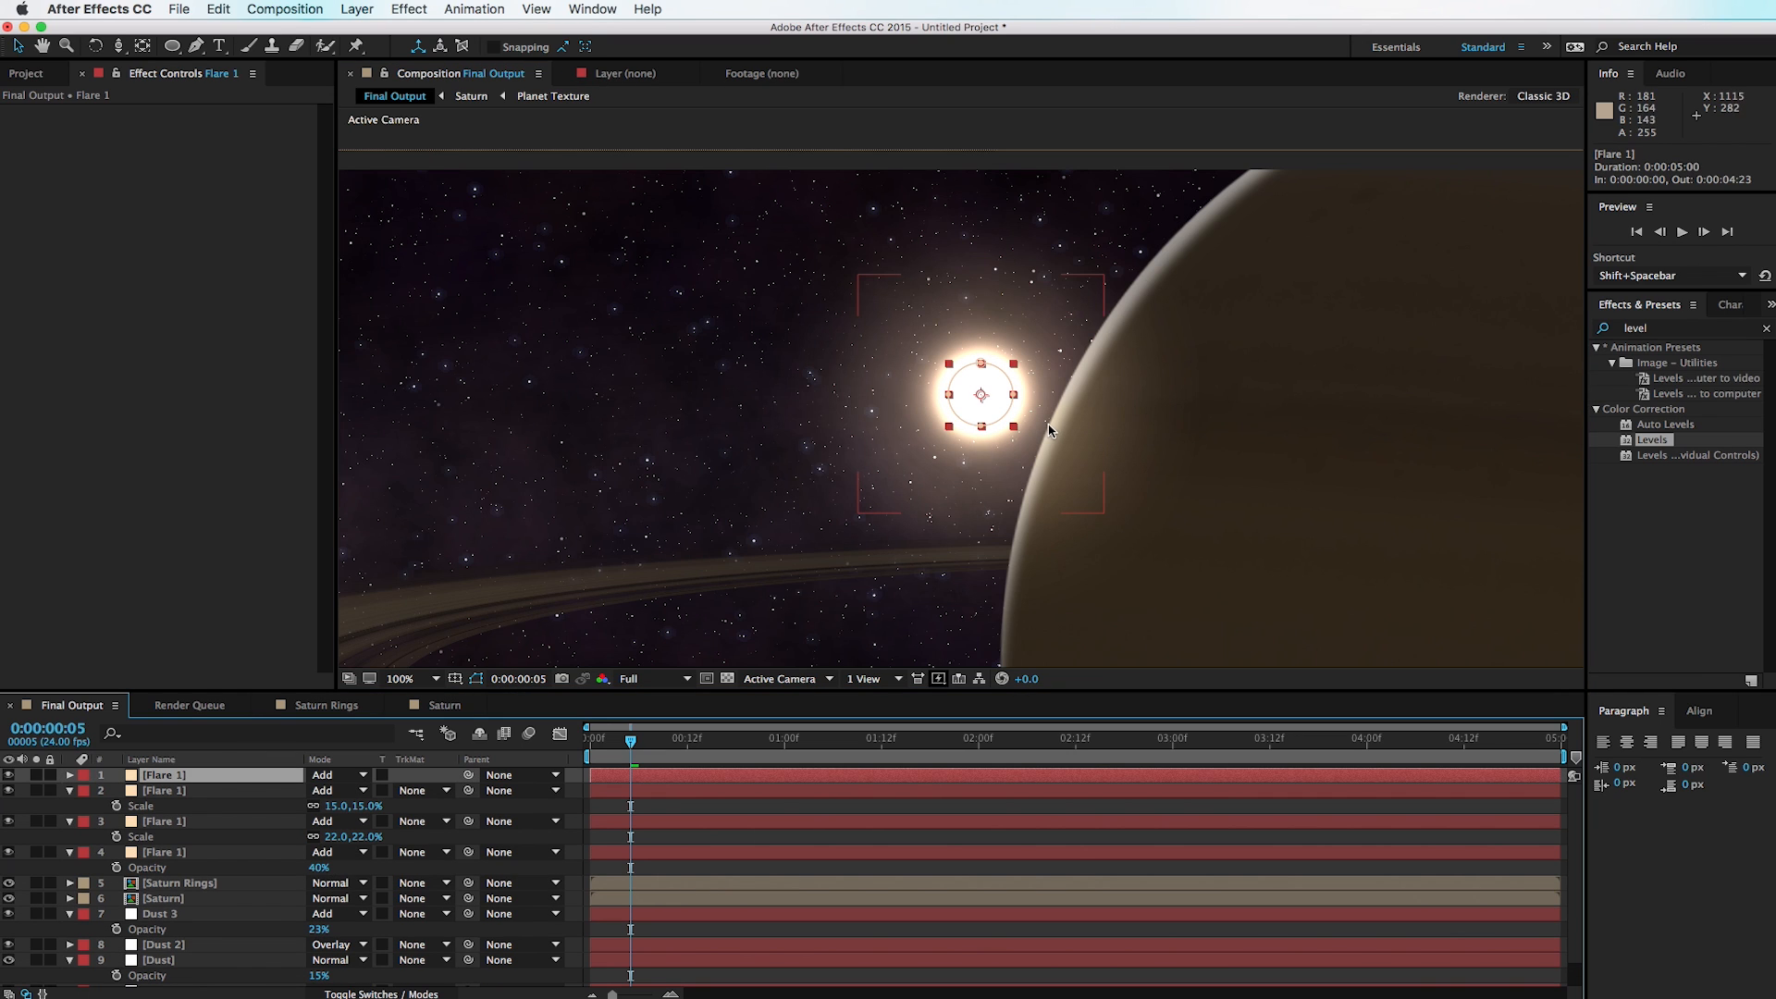
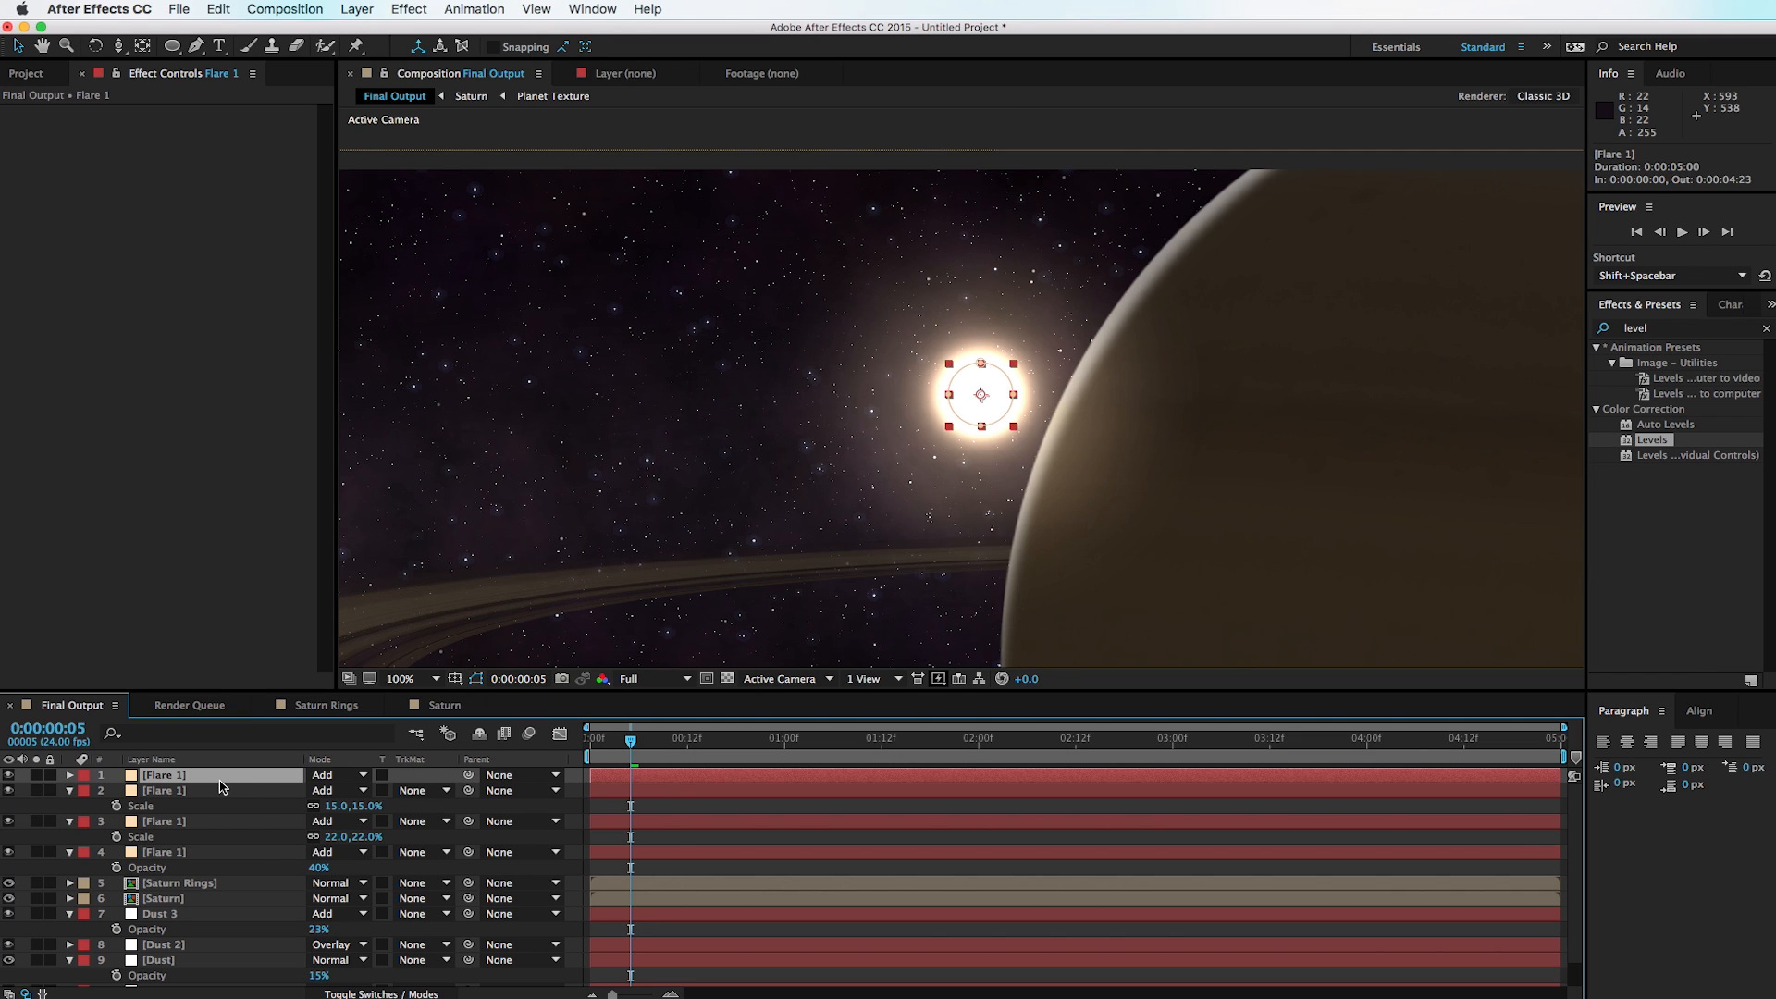
pyautogui.press('Return')
pyautogui.write('S')
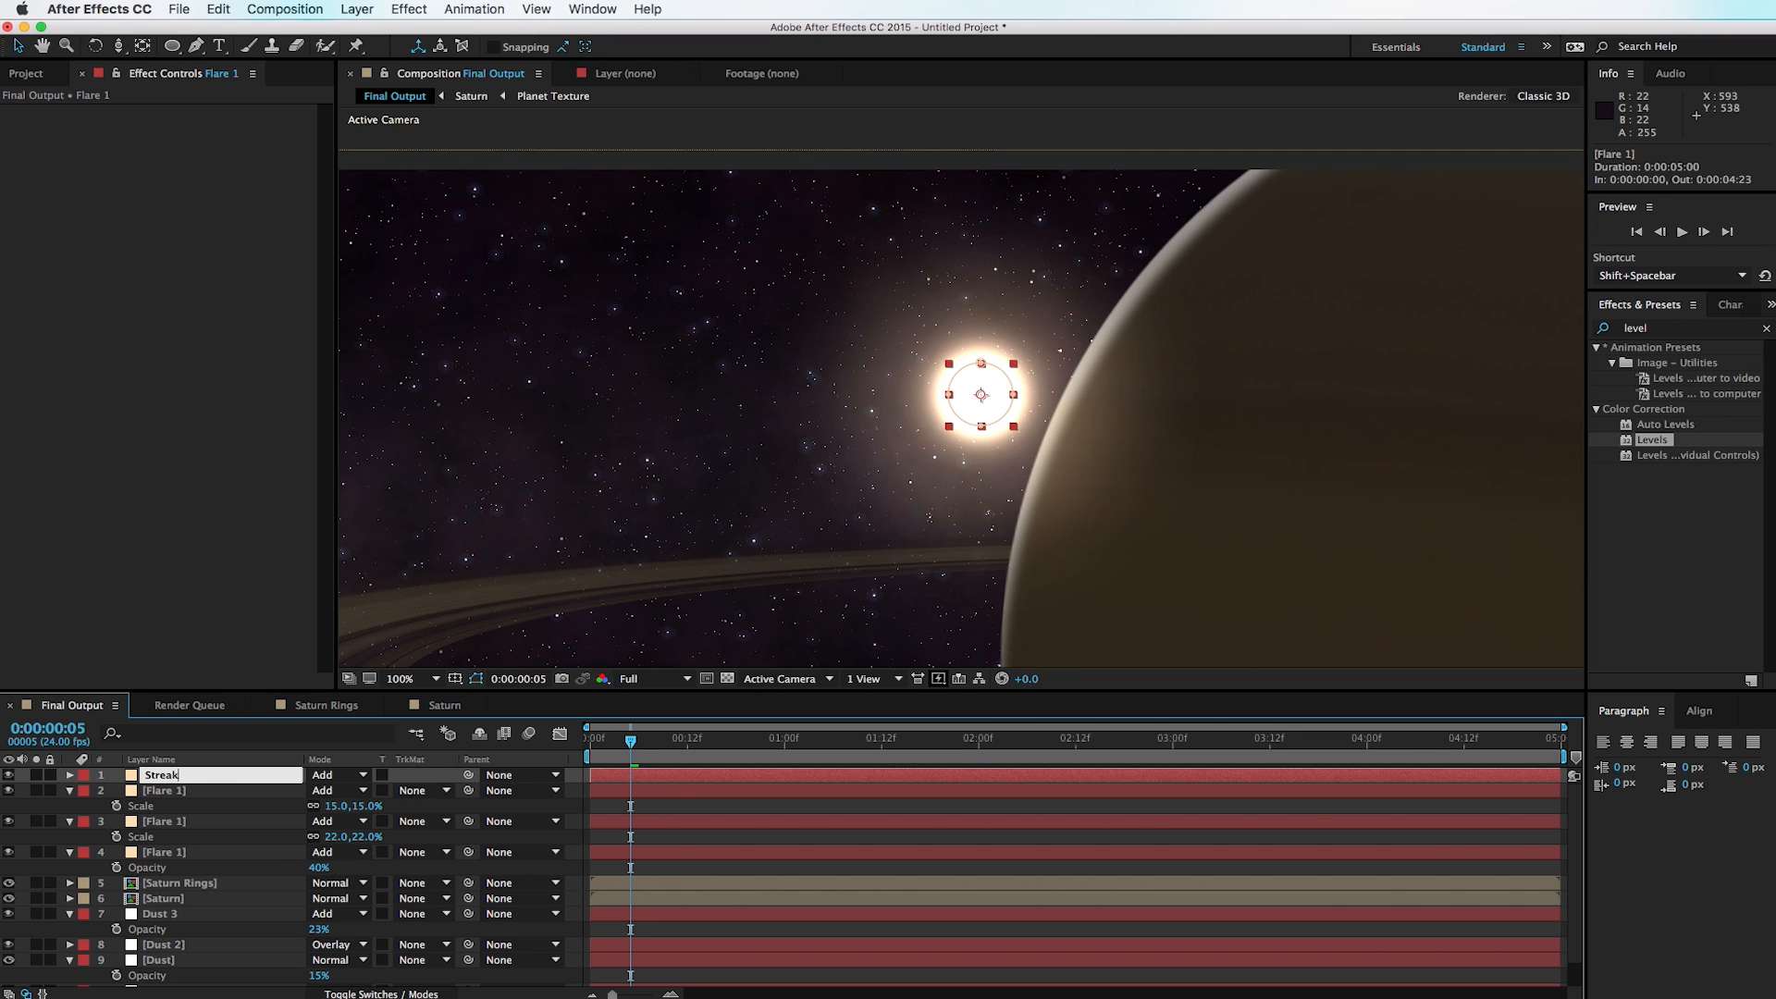
pyautogui.write('treak')
pyautogui.press('Return')
# Step: Stretch the Streak layer into a thin horizontal beam at 64% by 4% scale and set its opacity to 55%
pyautogui.moveTo(1014, 428); pyautogui.dragTo(1119, 406)
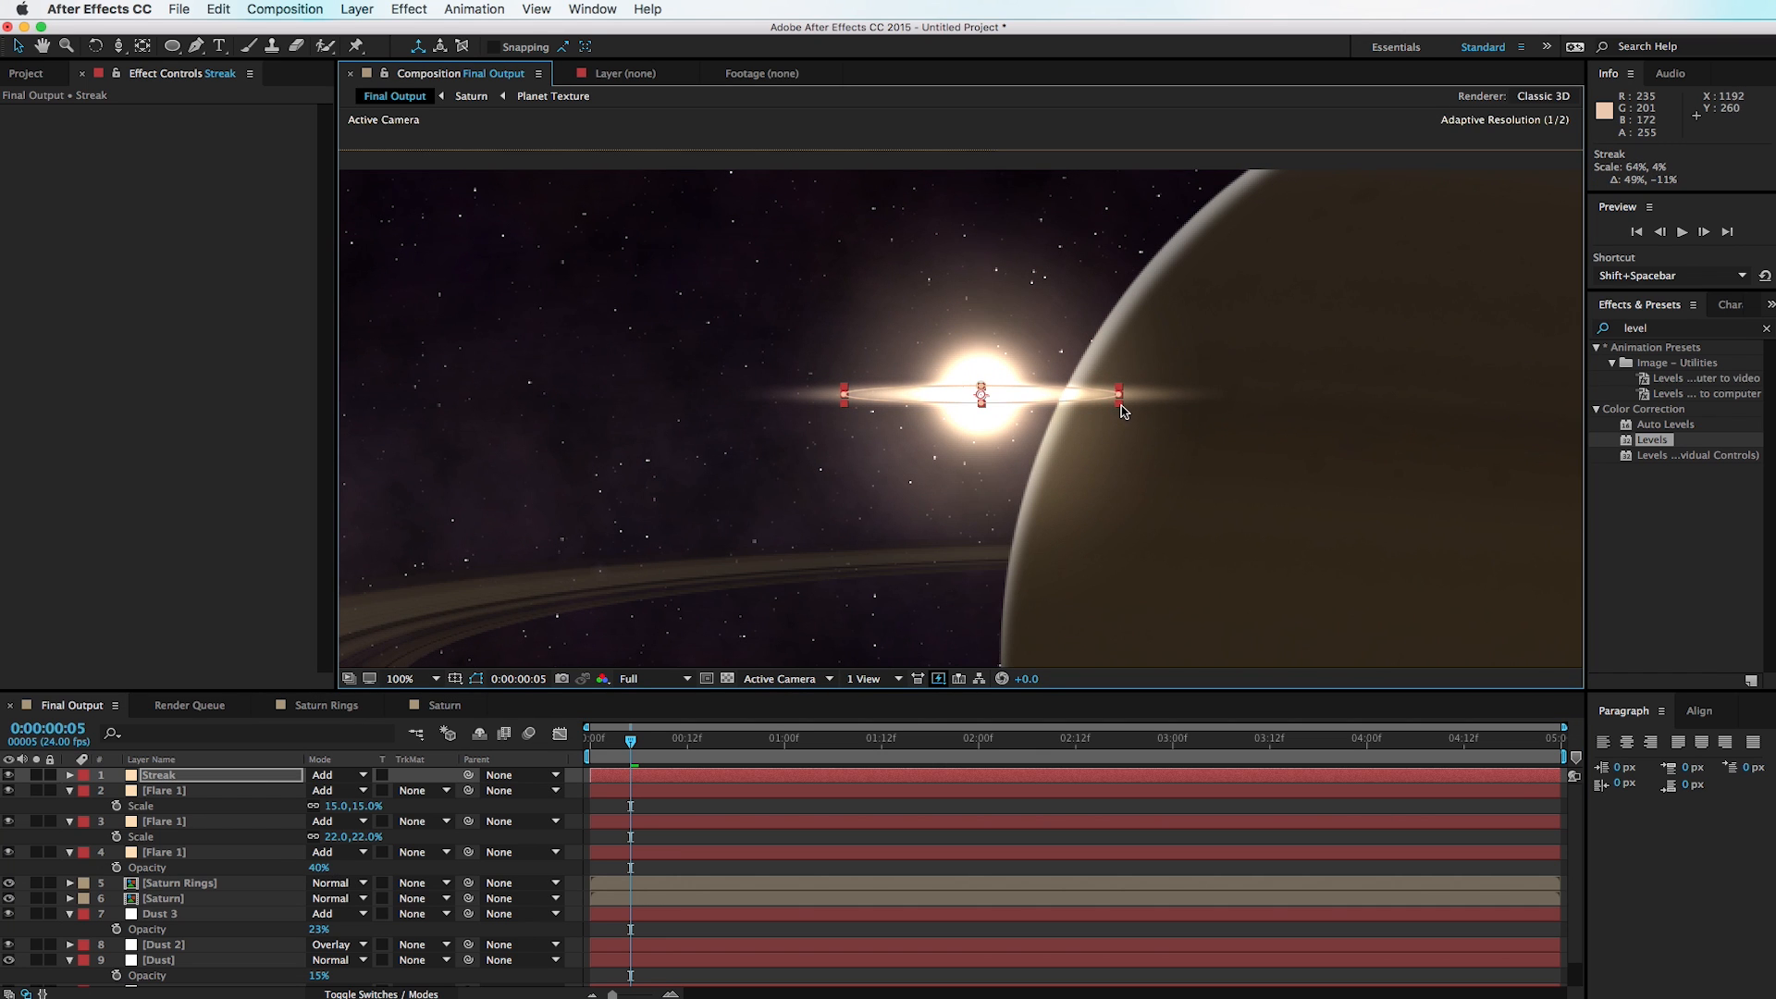
pyautogui.press('t')
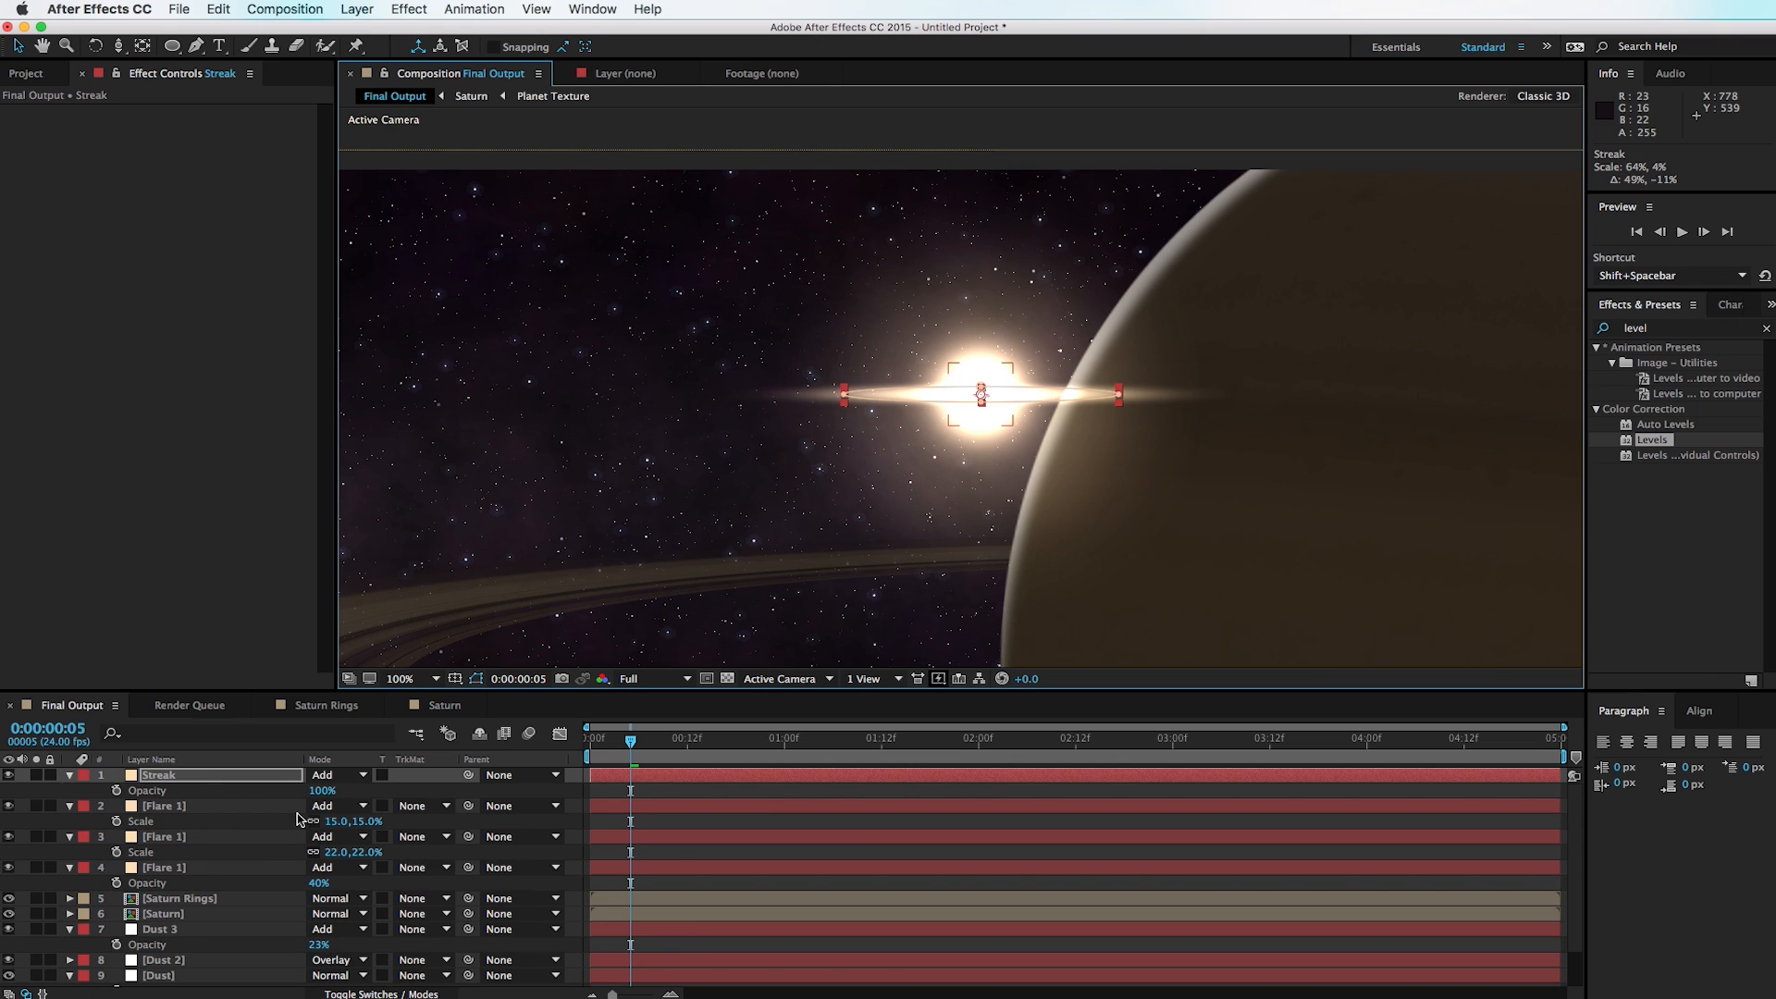
pyautogui.moveTo(320, 790); pyautogui.dragTo(289, 802)
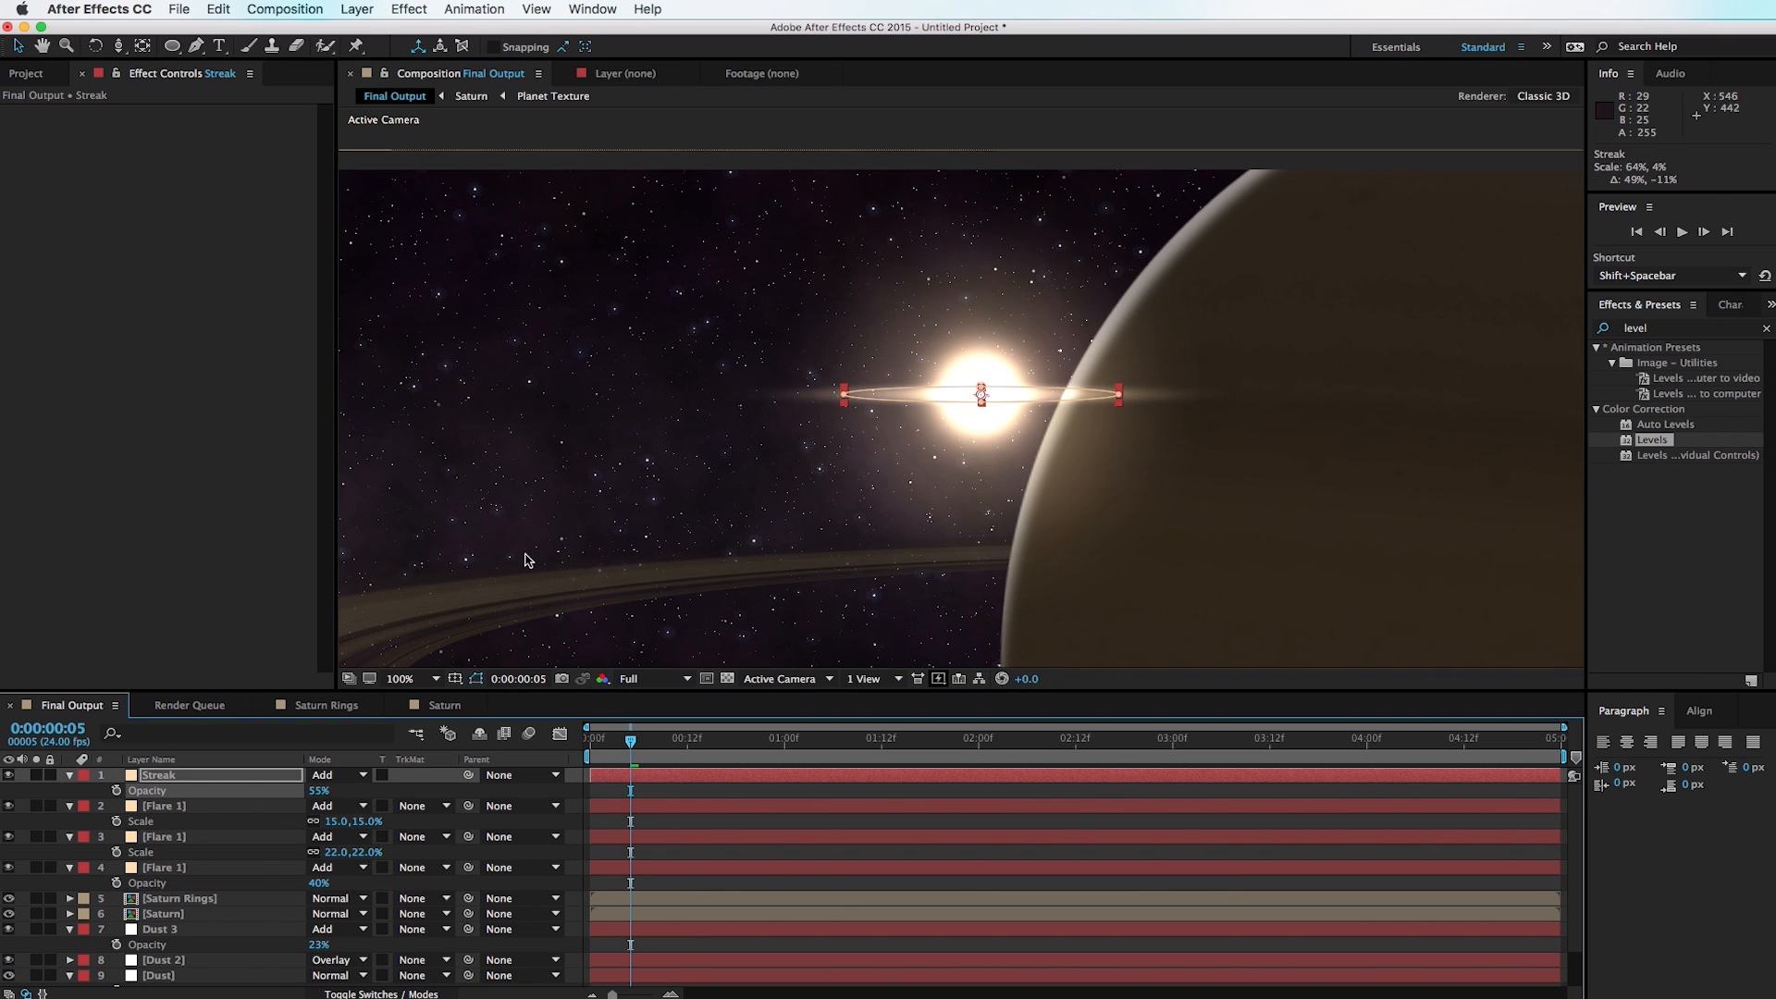
# Step: Rotate the Streak layer to -31°
pyautogui.click(289, 786)
pyautogui.press('r')
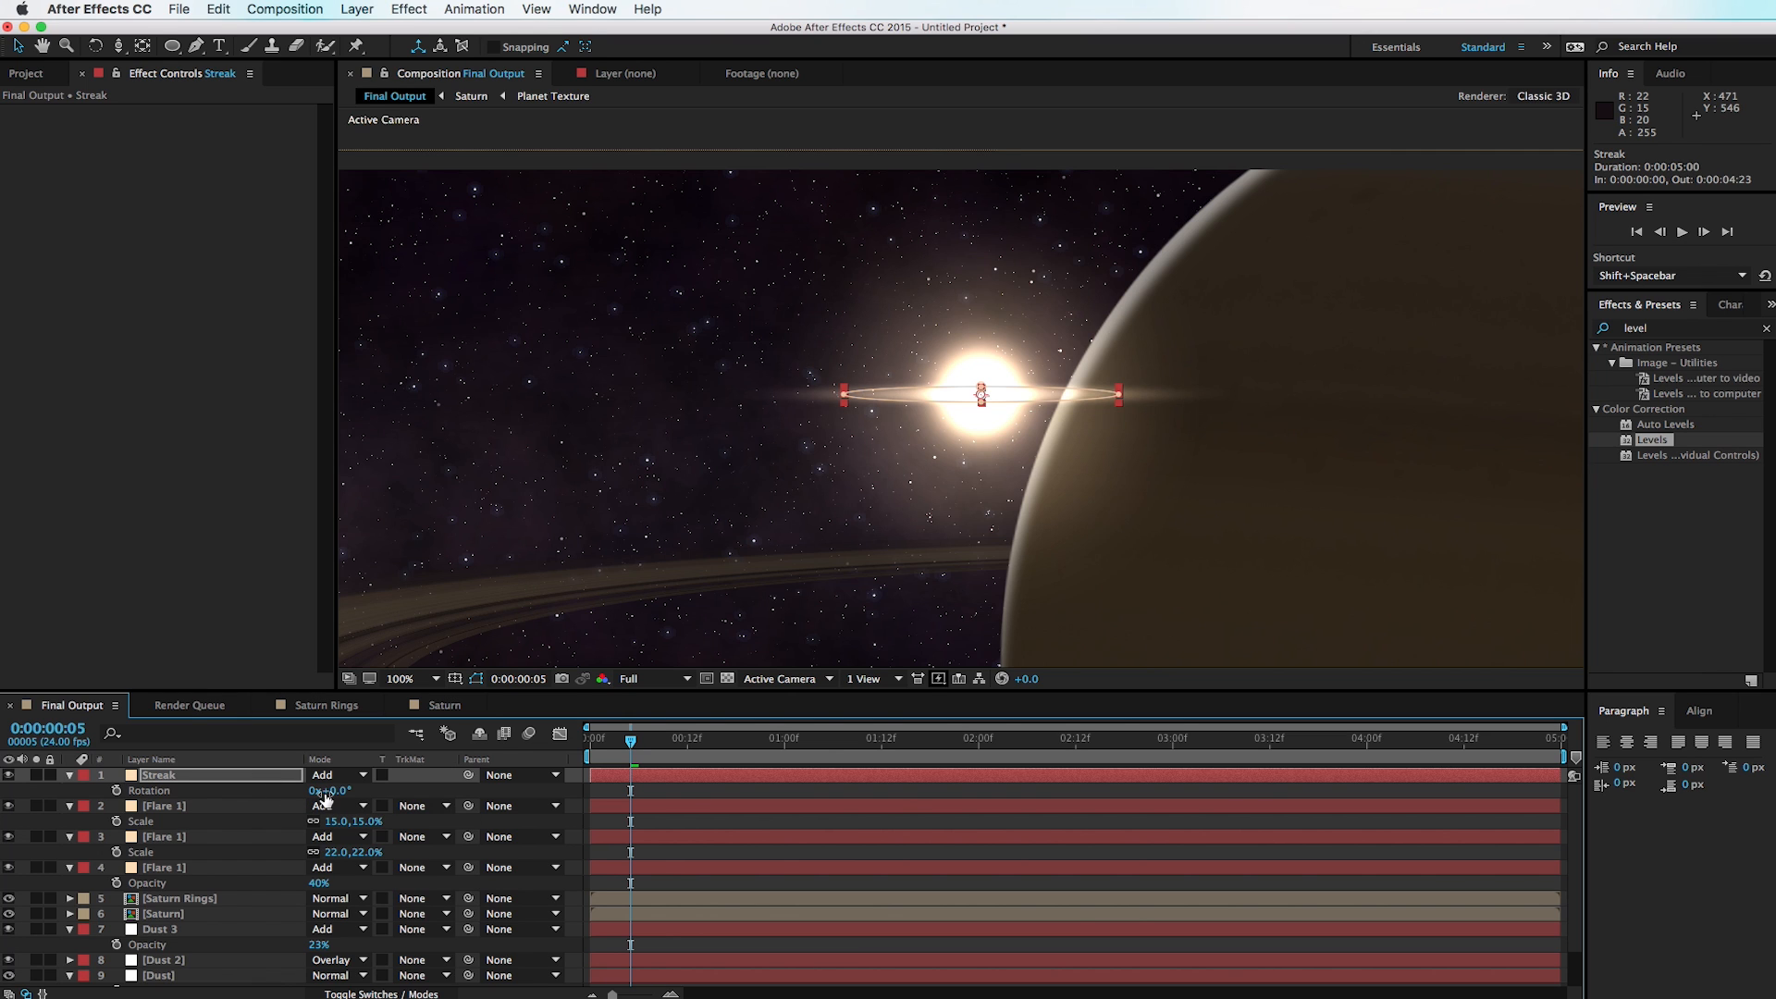
pyautogui.moveTo(335, 794); pyautogui.dragTo(311, 800)
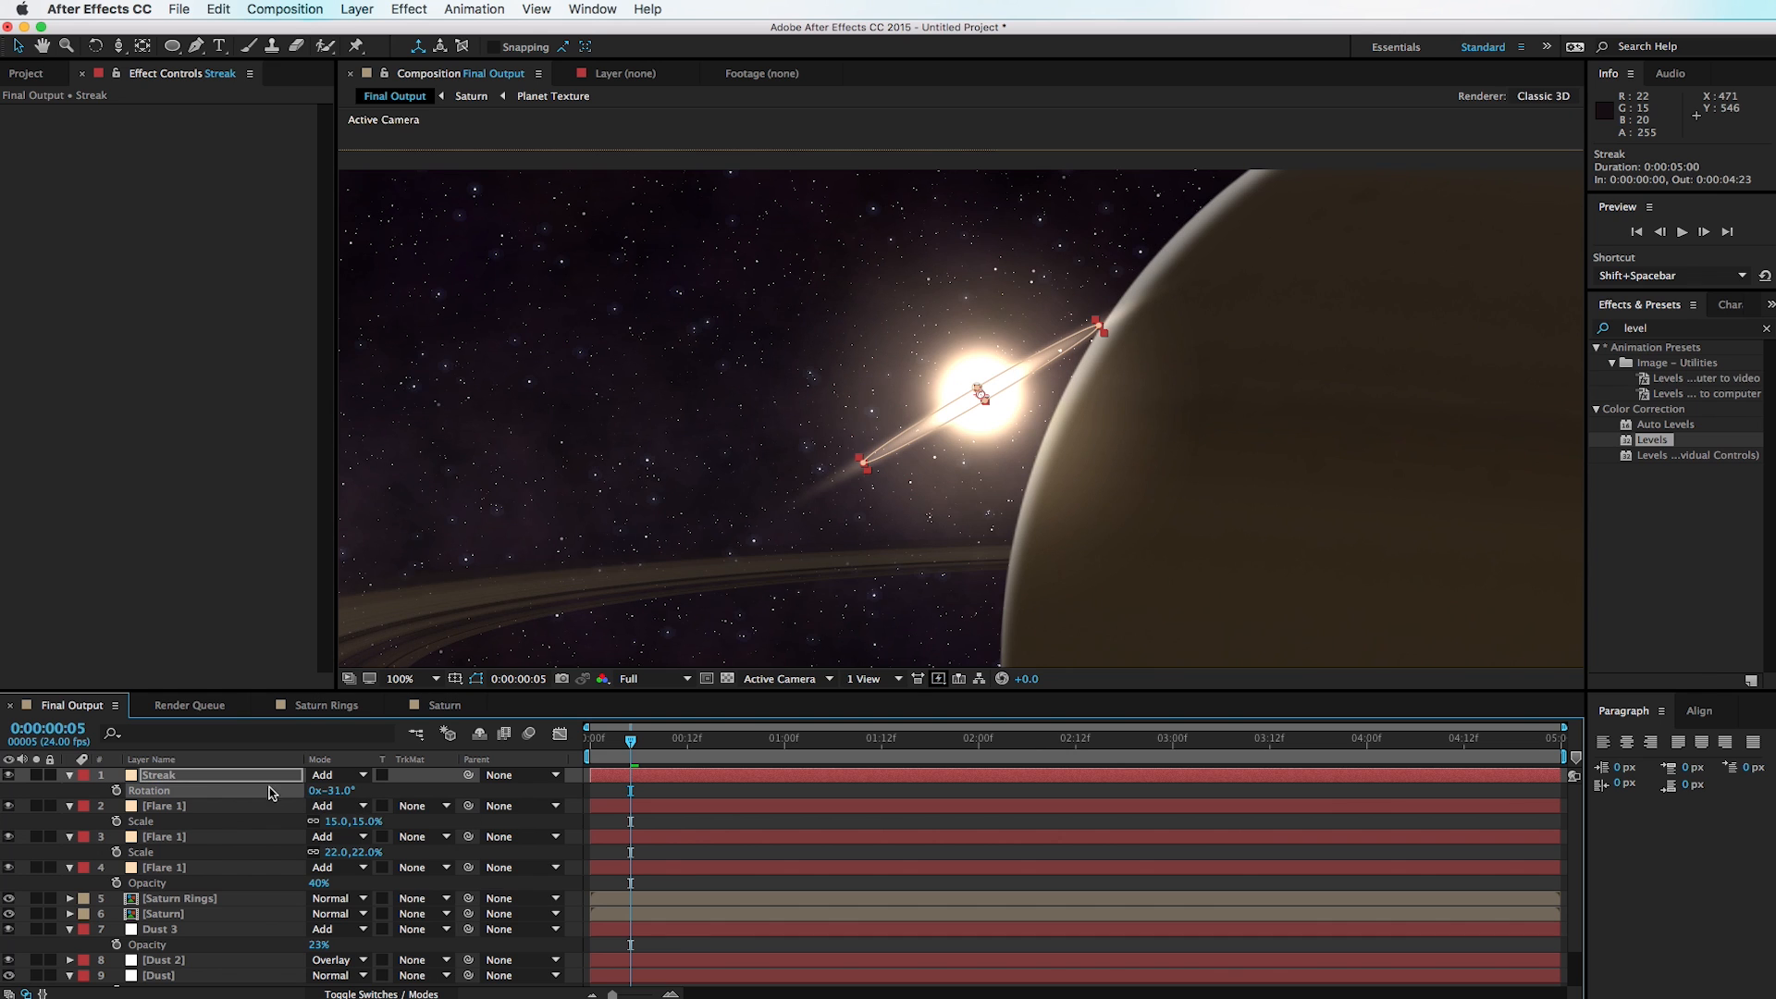
# Step: Duplicate the Streak layer and rotate the copy to -171°
pyautogui.click(271, 780)
pyautogui.press('super+d')
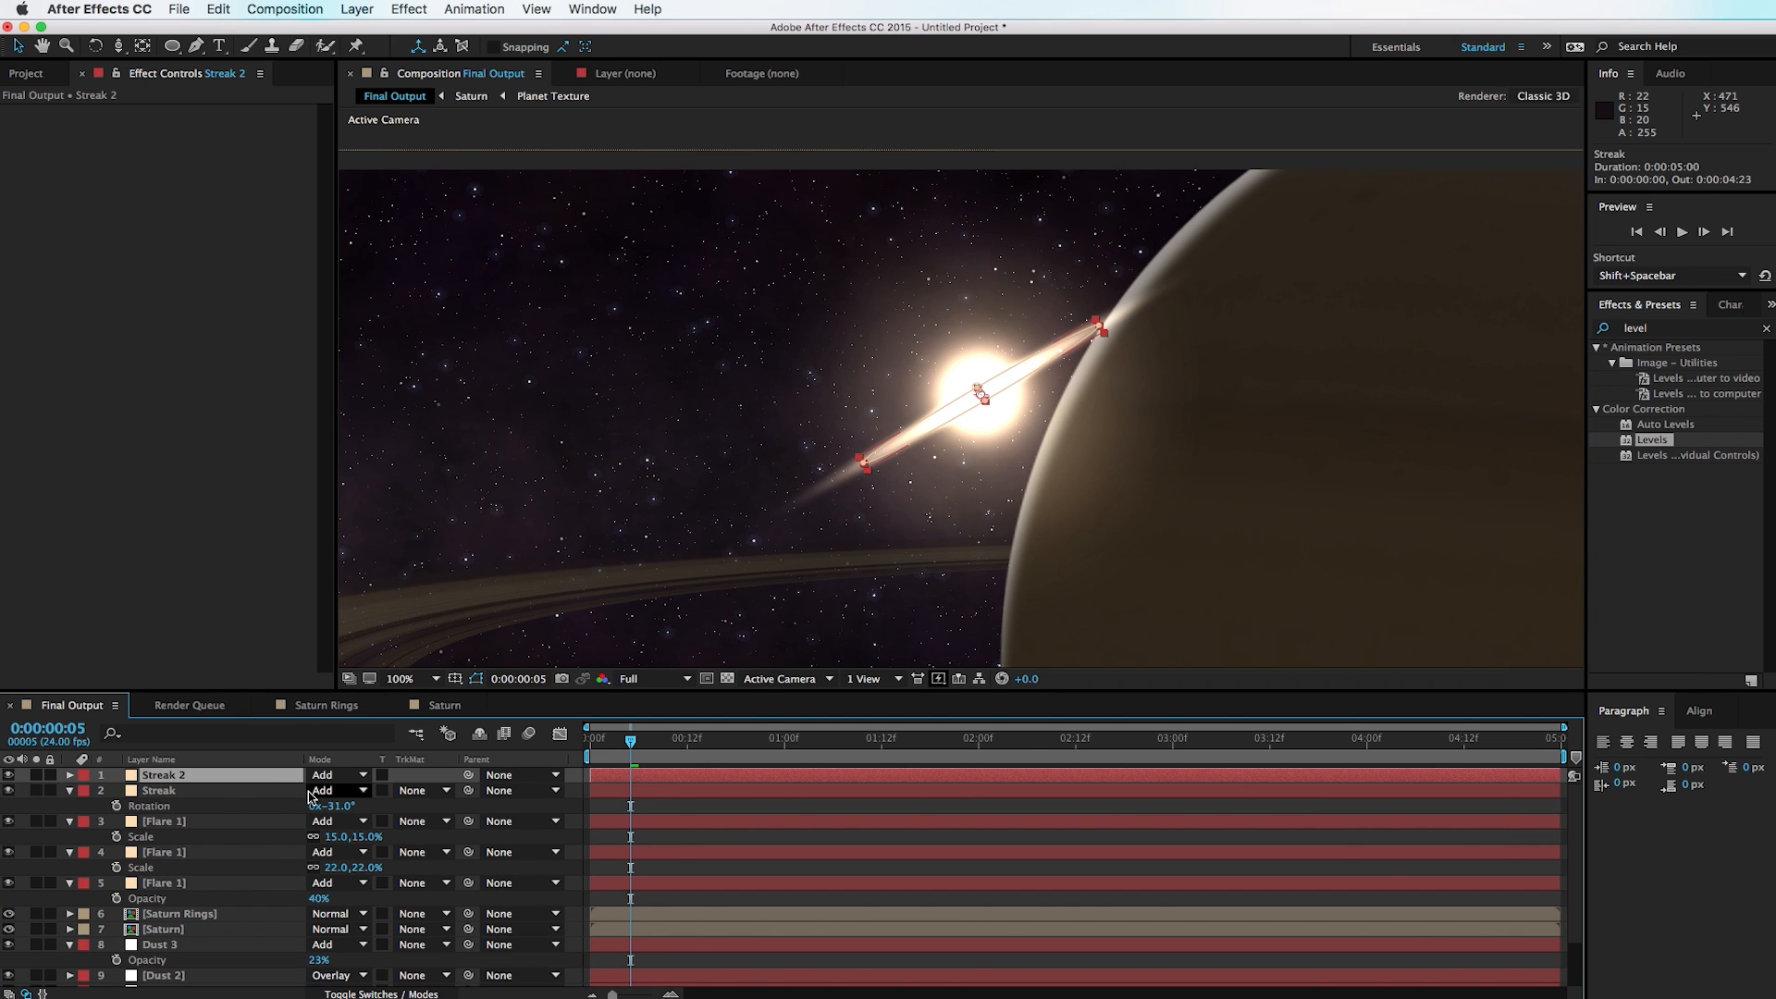
pyautogui.moveTo(340, 795); pyautogui.dragTo(240, 825)
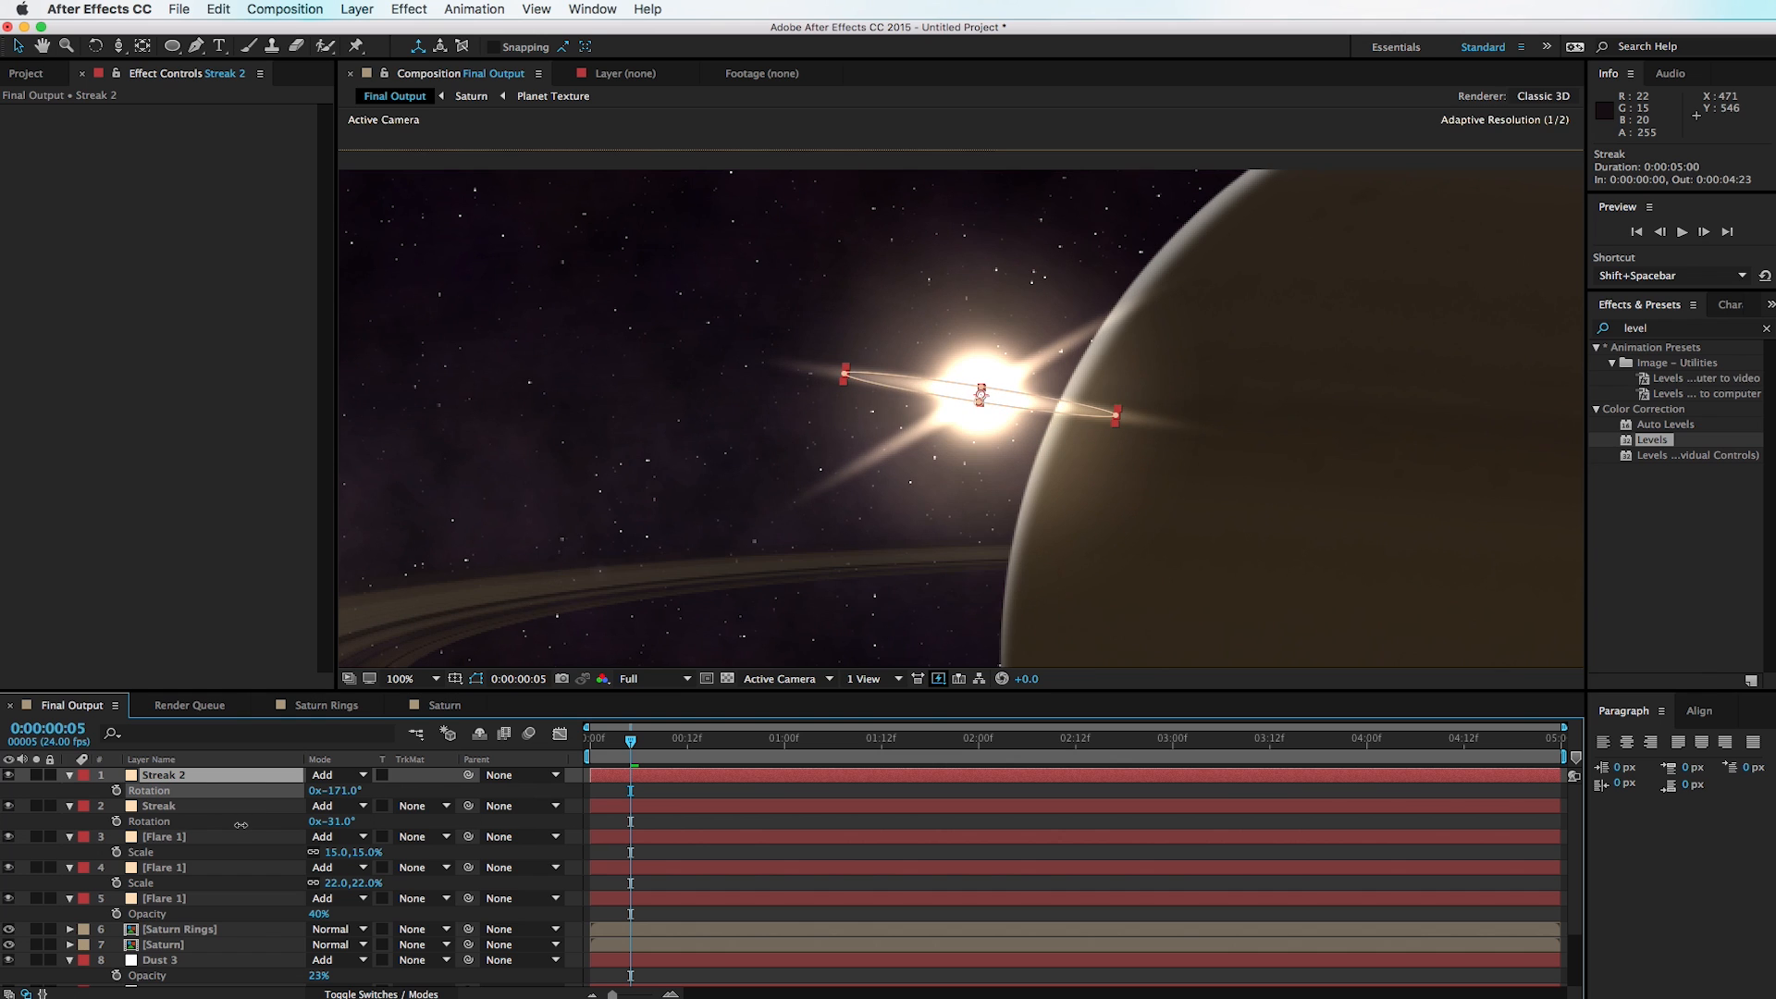
# Step: Duplicate the Streak 2 layer and rotate the new copy to -97°
pyautogui.click(251, 779)
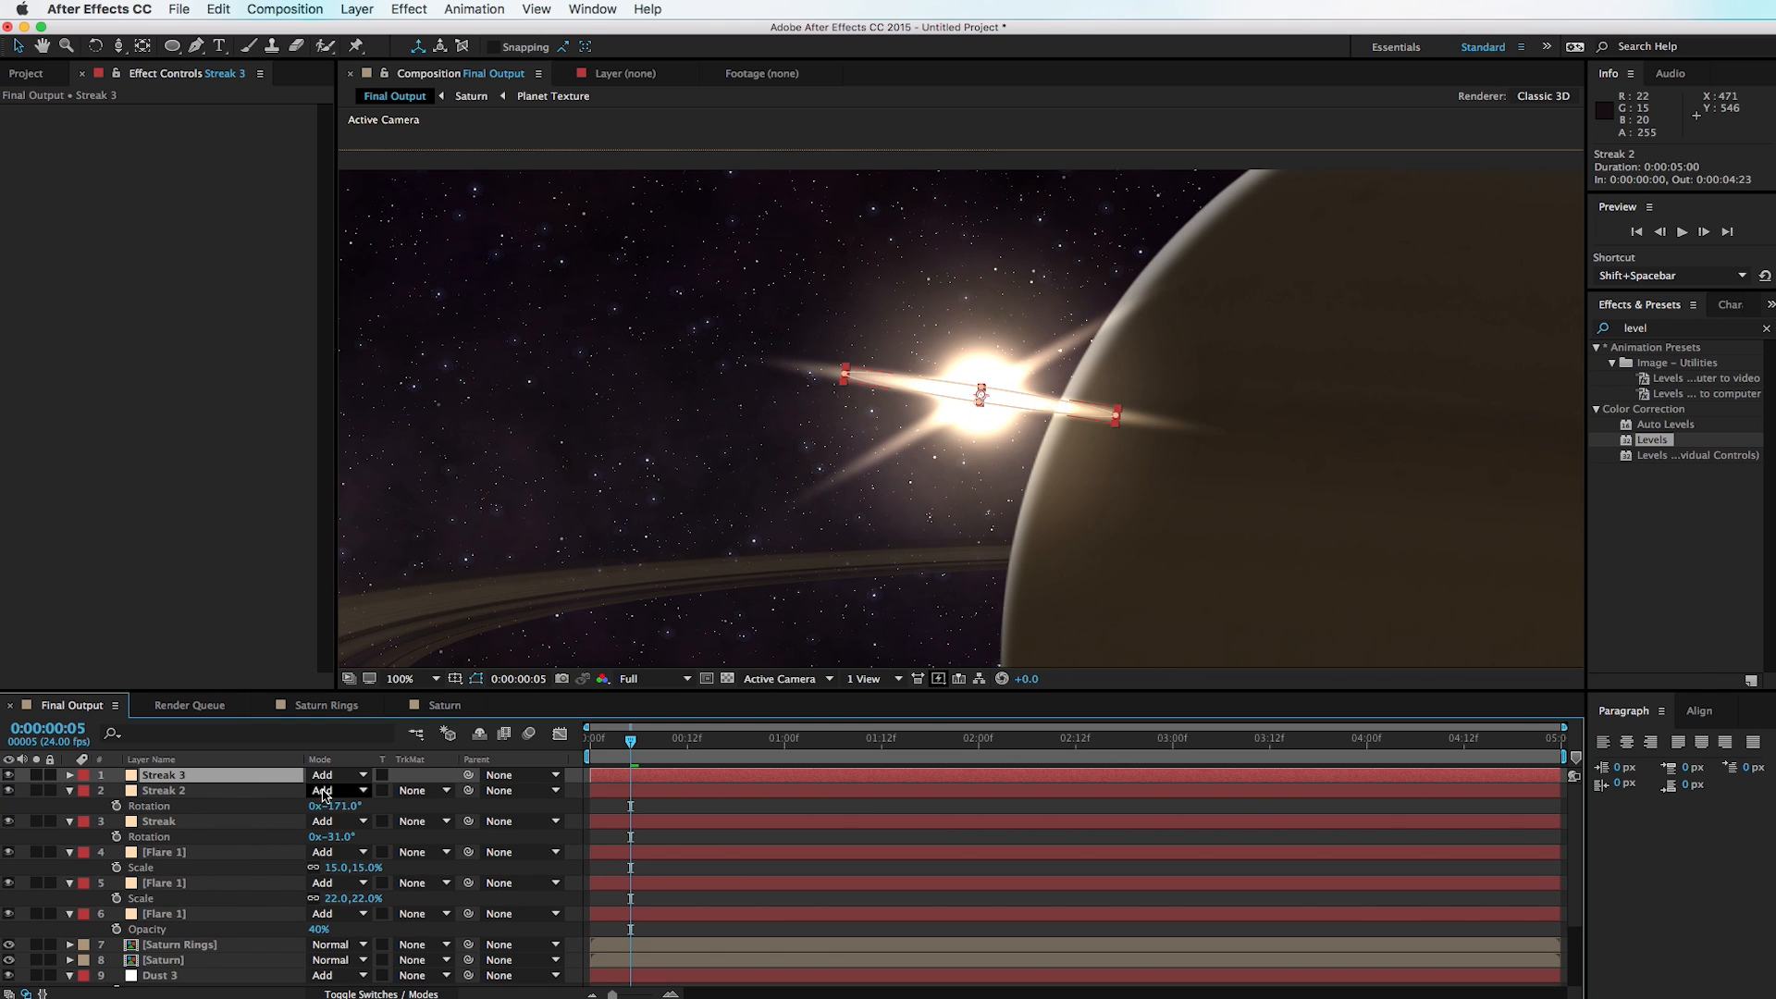
pyautogui.press('super+d')
pyautogui.moveTo(340, 797); pyautogui.dragTo(465, 735)
pyautogui.moveTo(343, 790); pyautogui.dragTo(338, 791)
# Step: Move all the streak and flare layers below the Saturn Rings and Saturn layers in the layer stack
pyautogui.scroll(-4, 1064, 351)
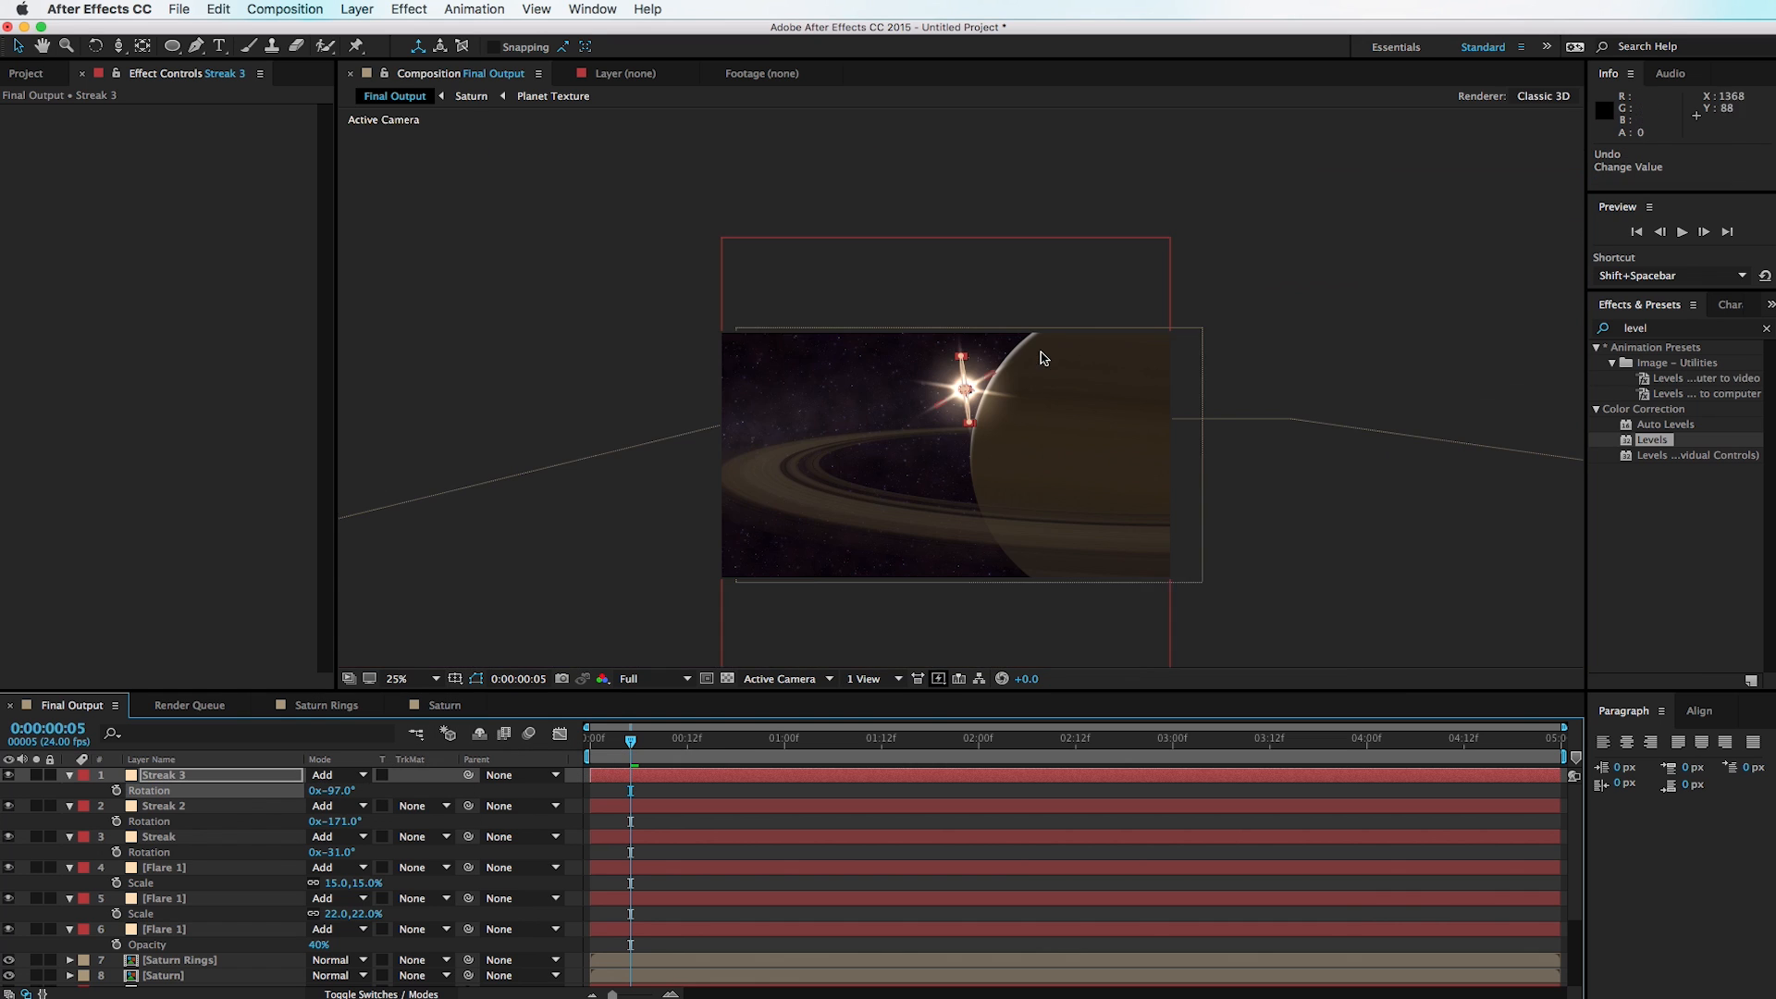
pyautogui.scroll(2, 587, 294)
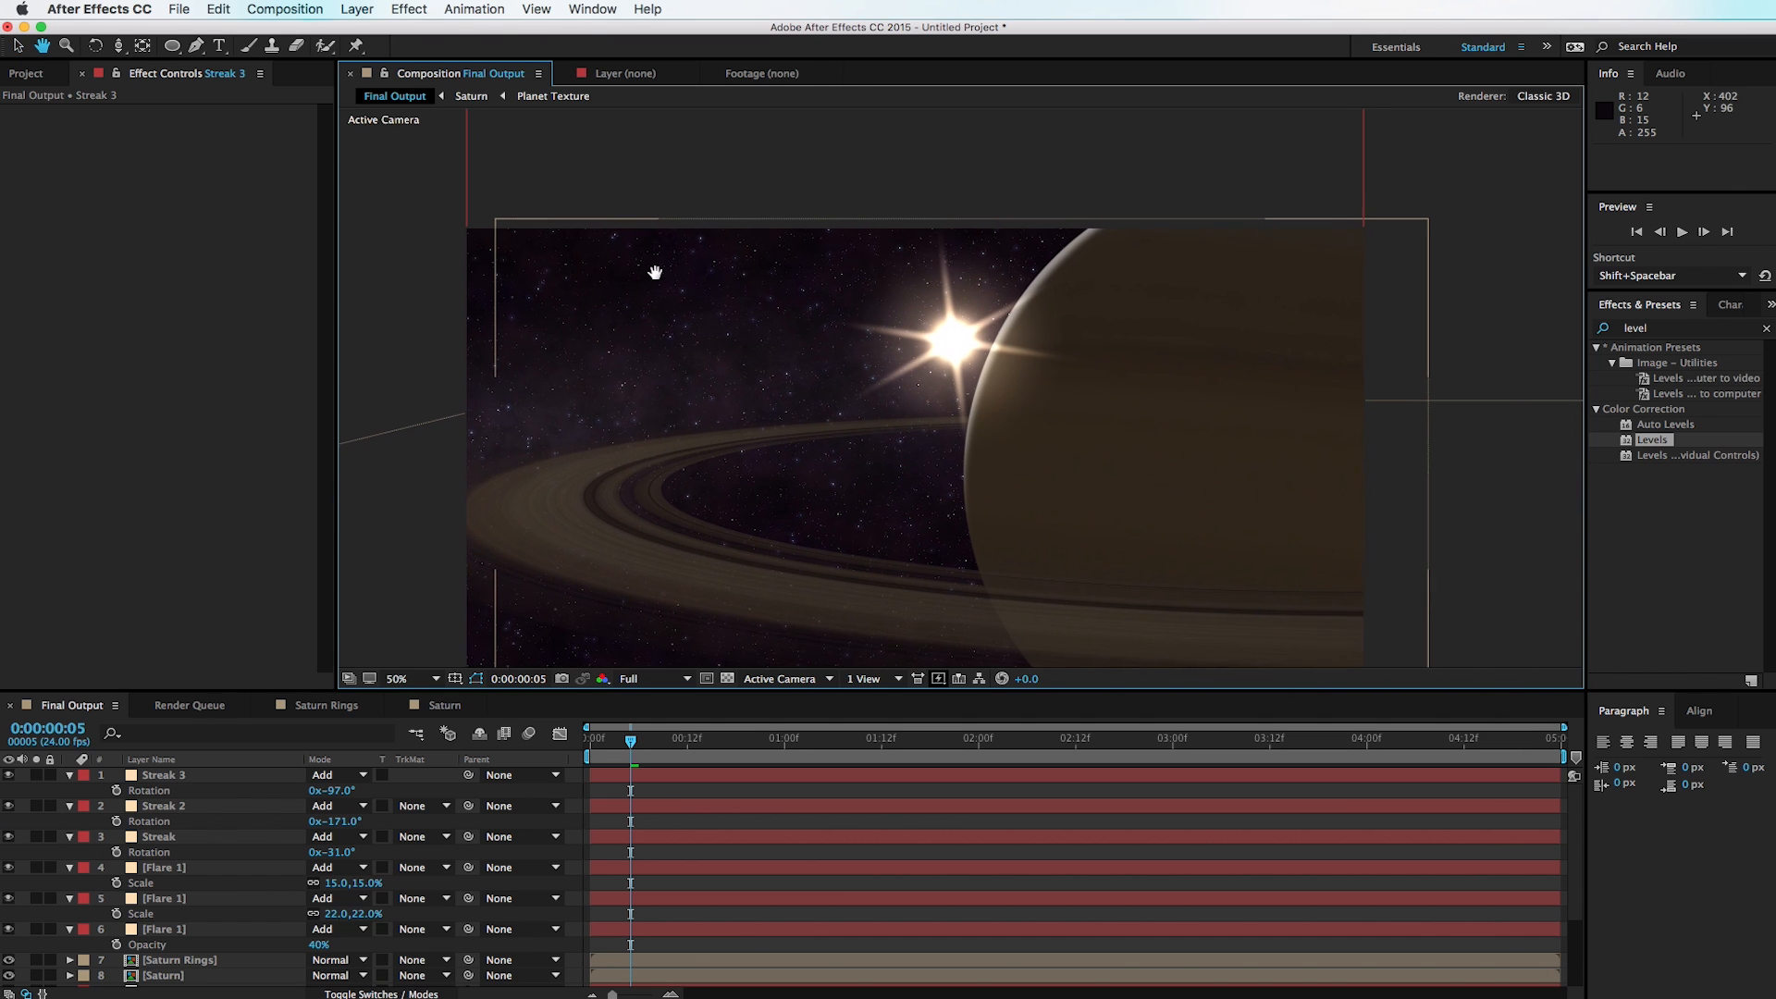
pyautogui.click(204, 929)
pyautogui.keyDown('shift'); pyautogui.click(190, 777); pyautogui.keyUp('shift')
pyautogui.moveTo(155, 874)
pyautogui.mouseDown()
pyautogui.moveTo(159, 971)
pyautogui.moveTo(179, 883)
pyautogui.mouseUp()
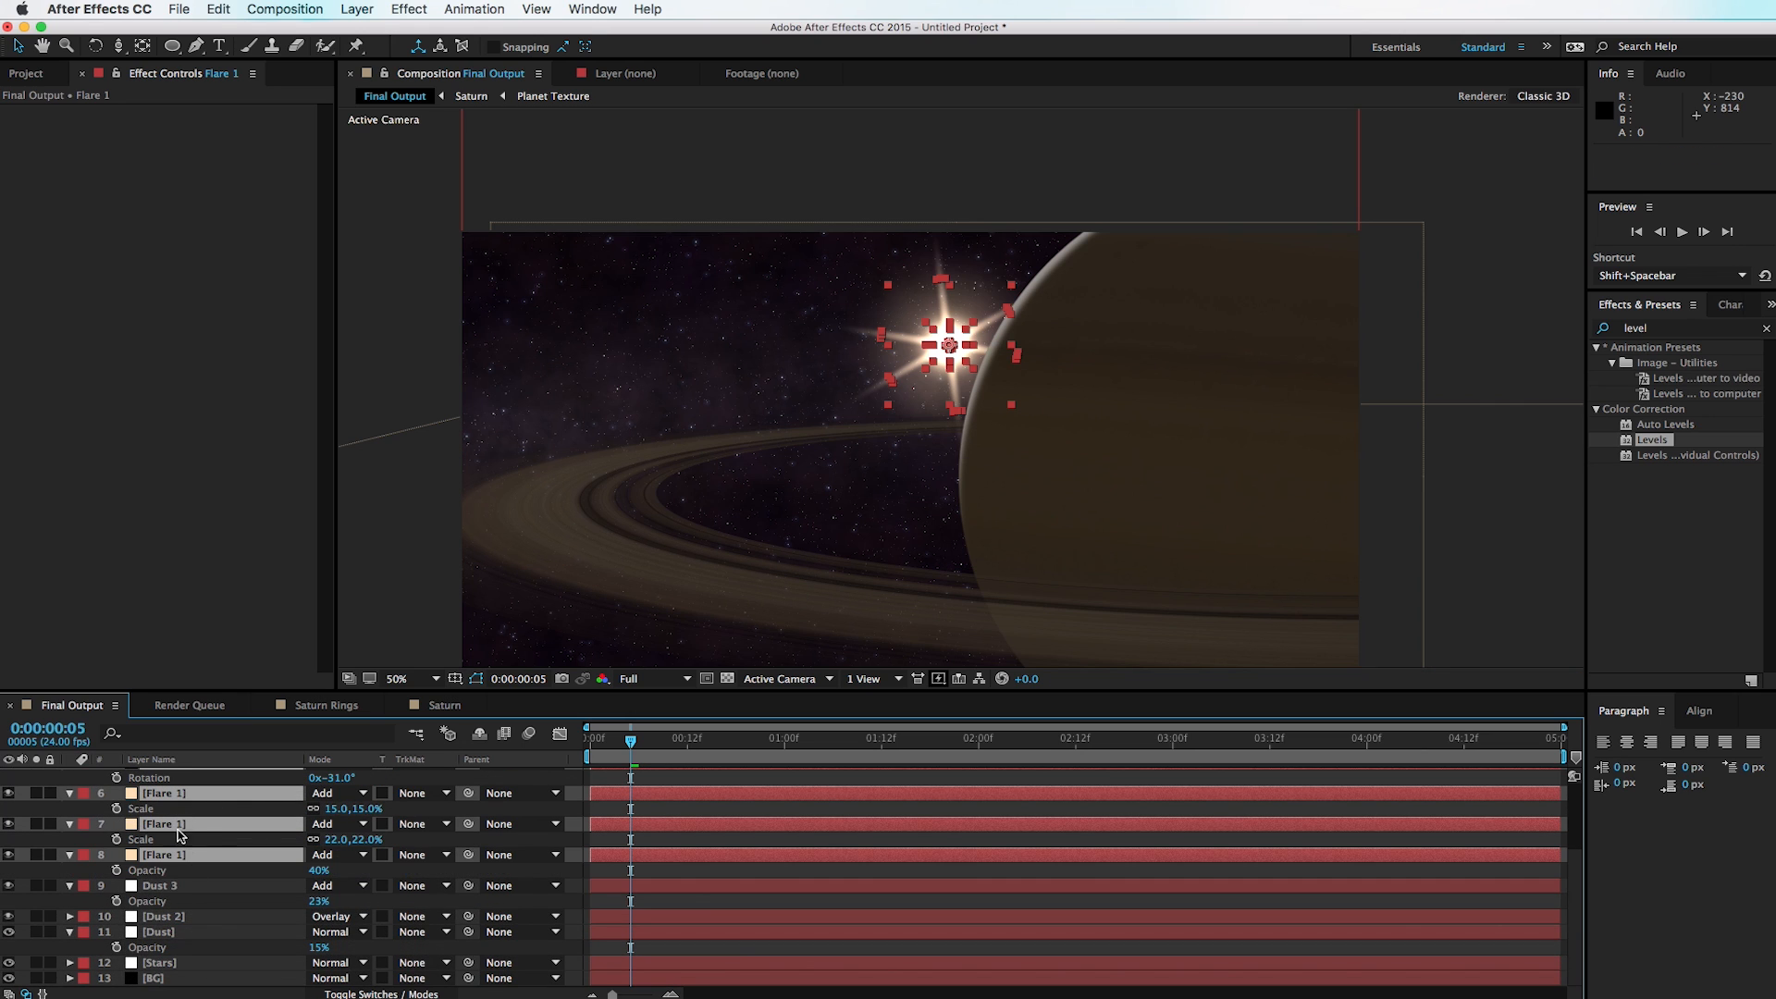
pyautogui.scroll(2, 180, 832)
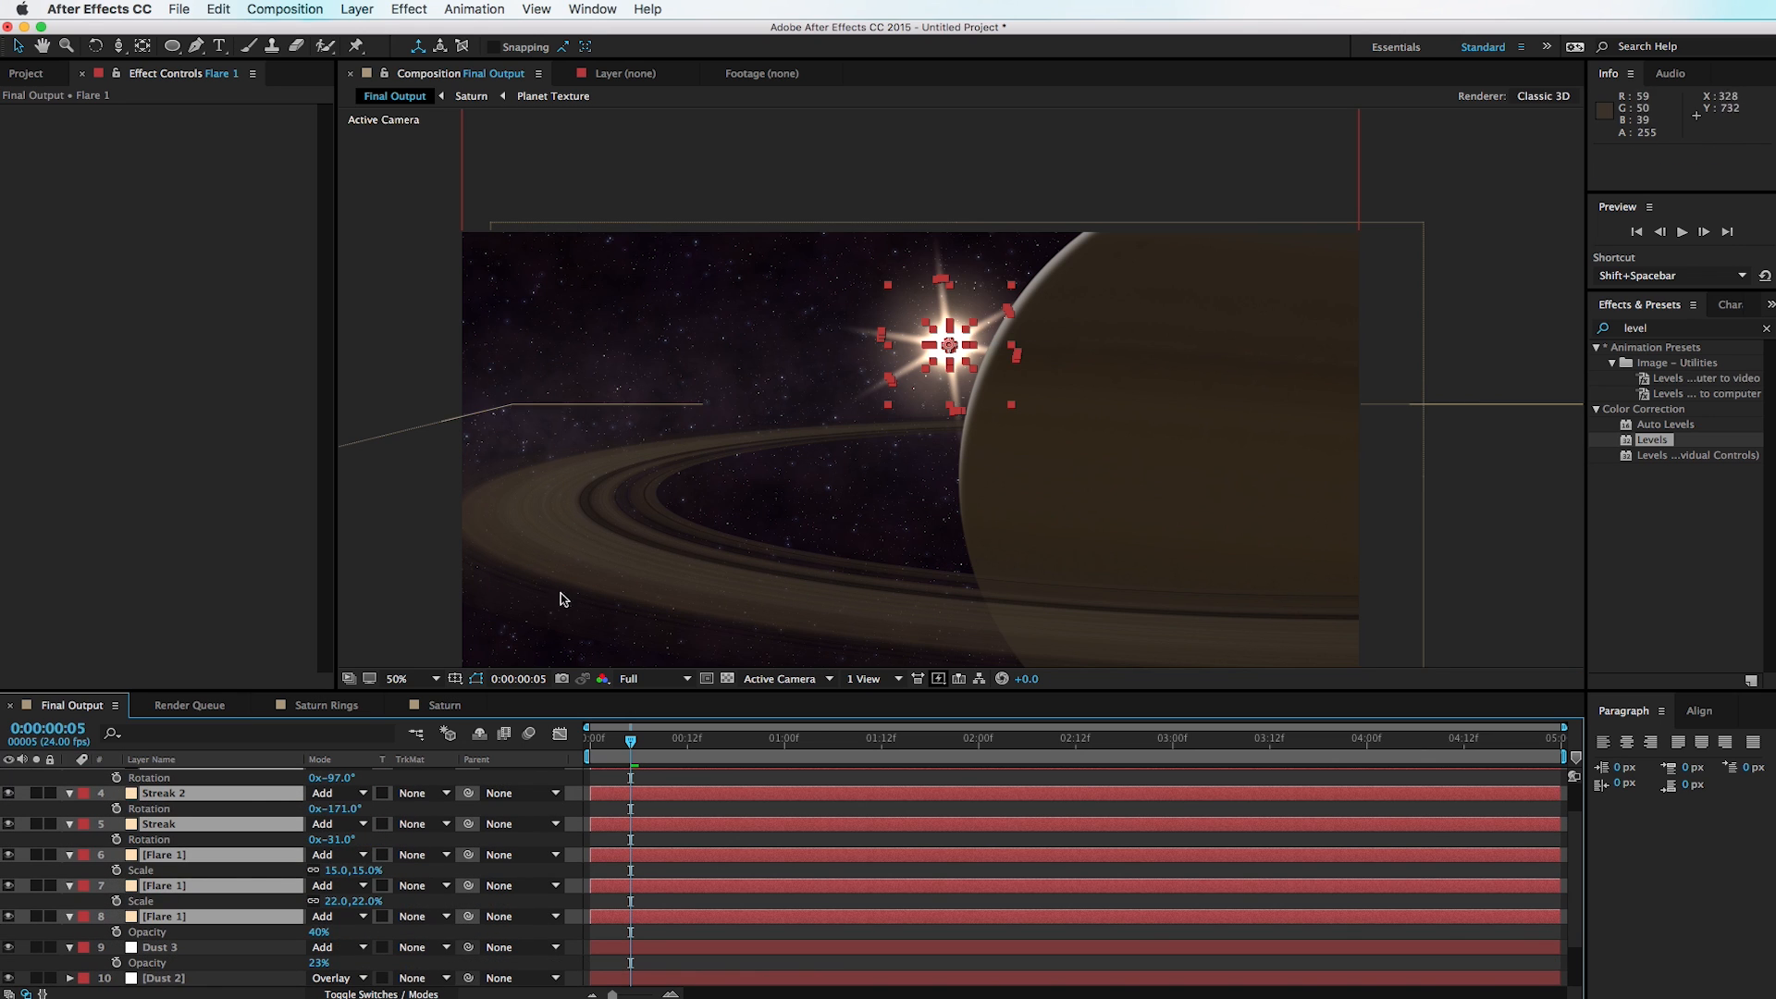
pyautogui.click(373, 345)
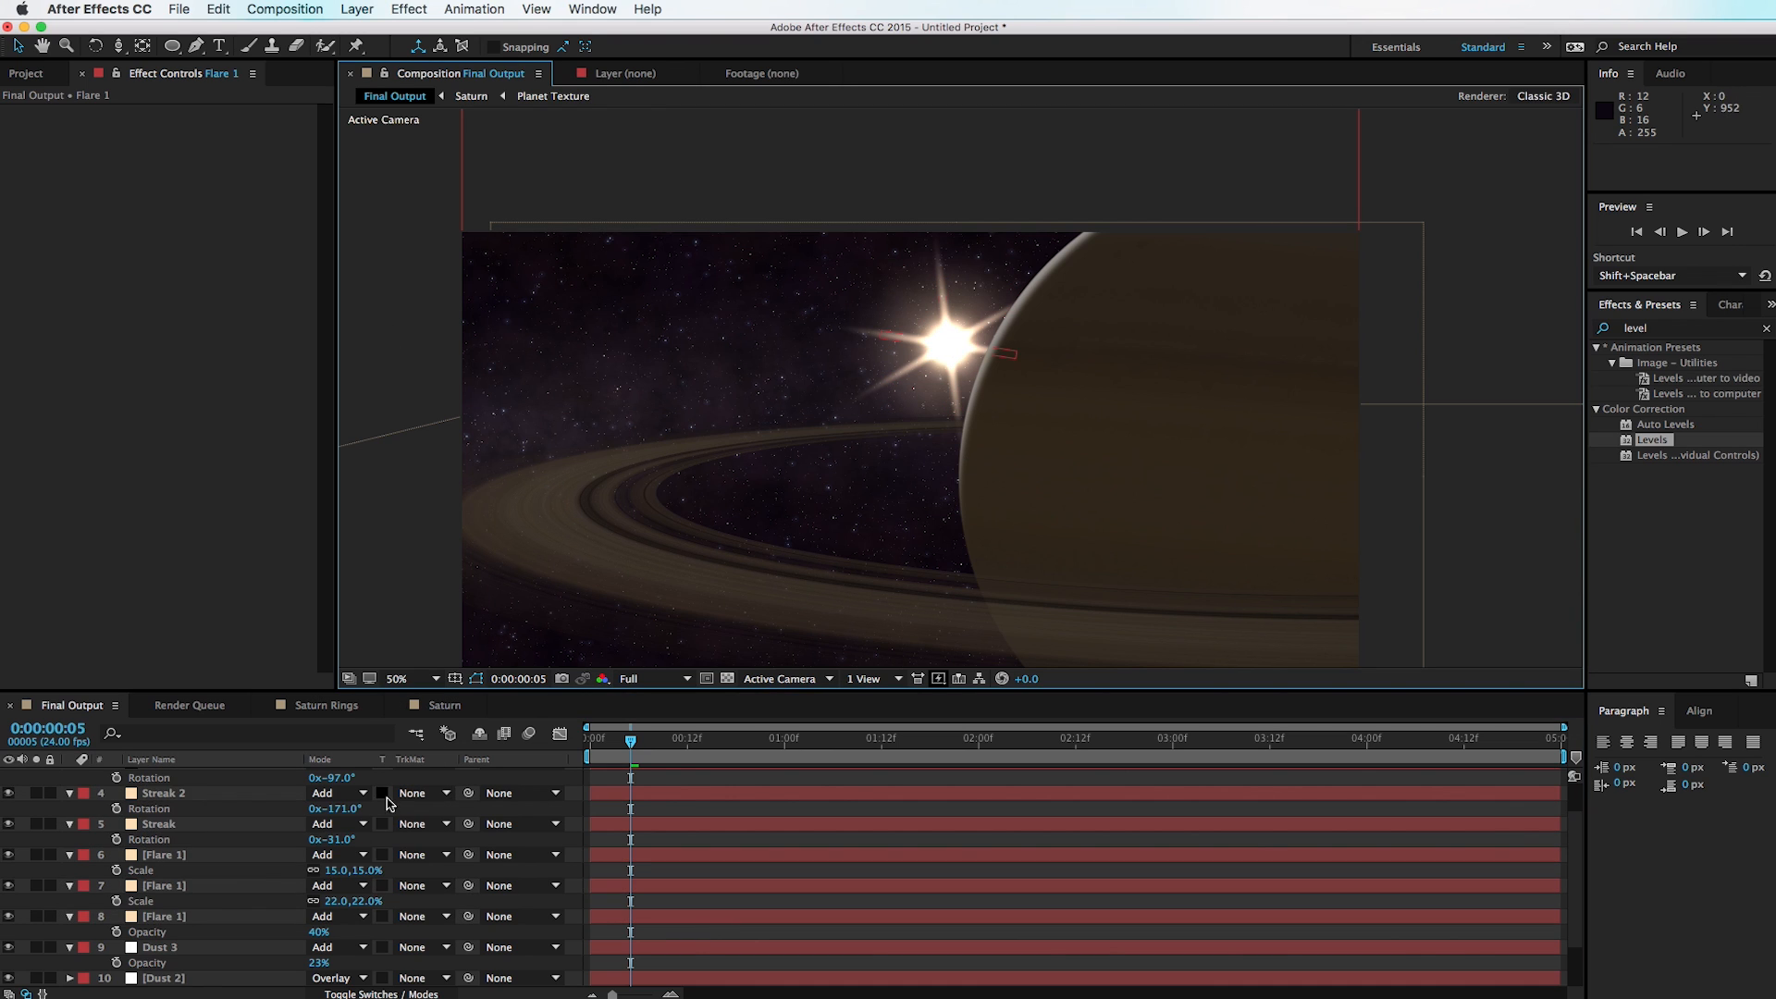
# Step: Lower the opacity of all three streak layers together to 14%
pyautogui.scroll(3, 392, 799)
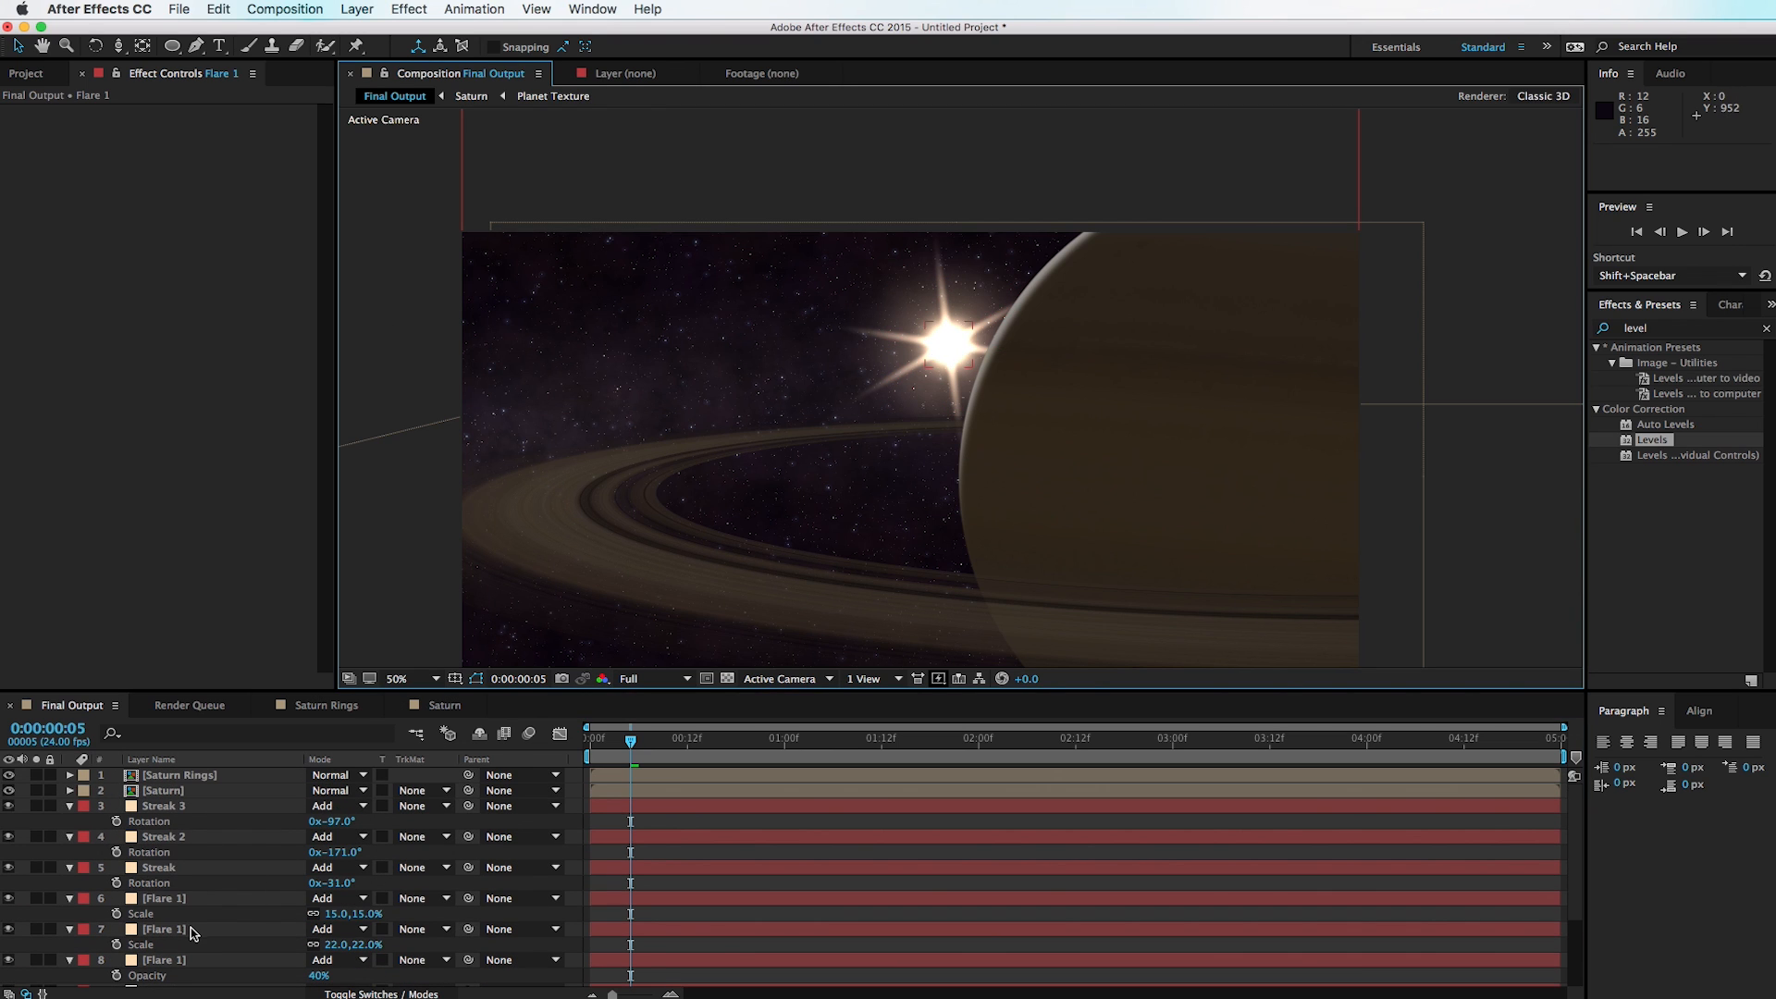
pyautogui.click(173, 869)
pyautogui.keyDown('shift'); pyautogui.click(186, 807); pyautogui.keyUp('shift')
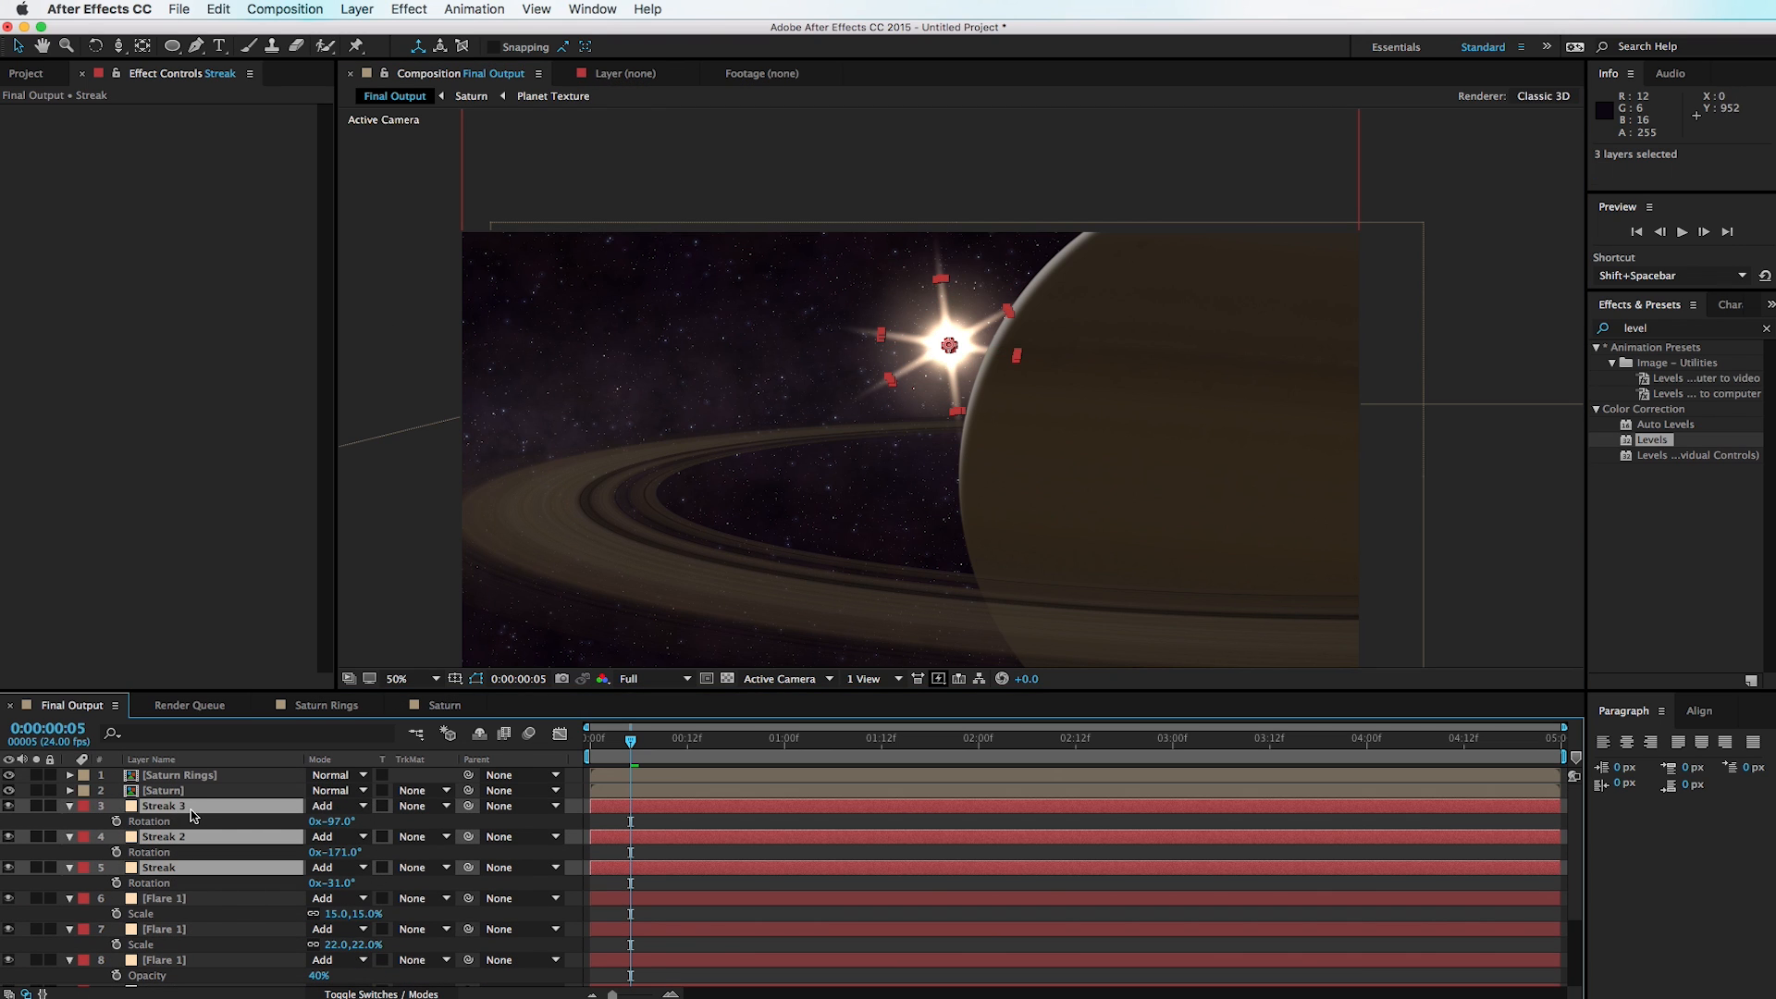
pyautogui.press('t')
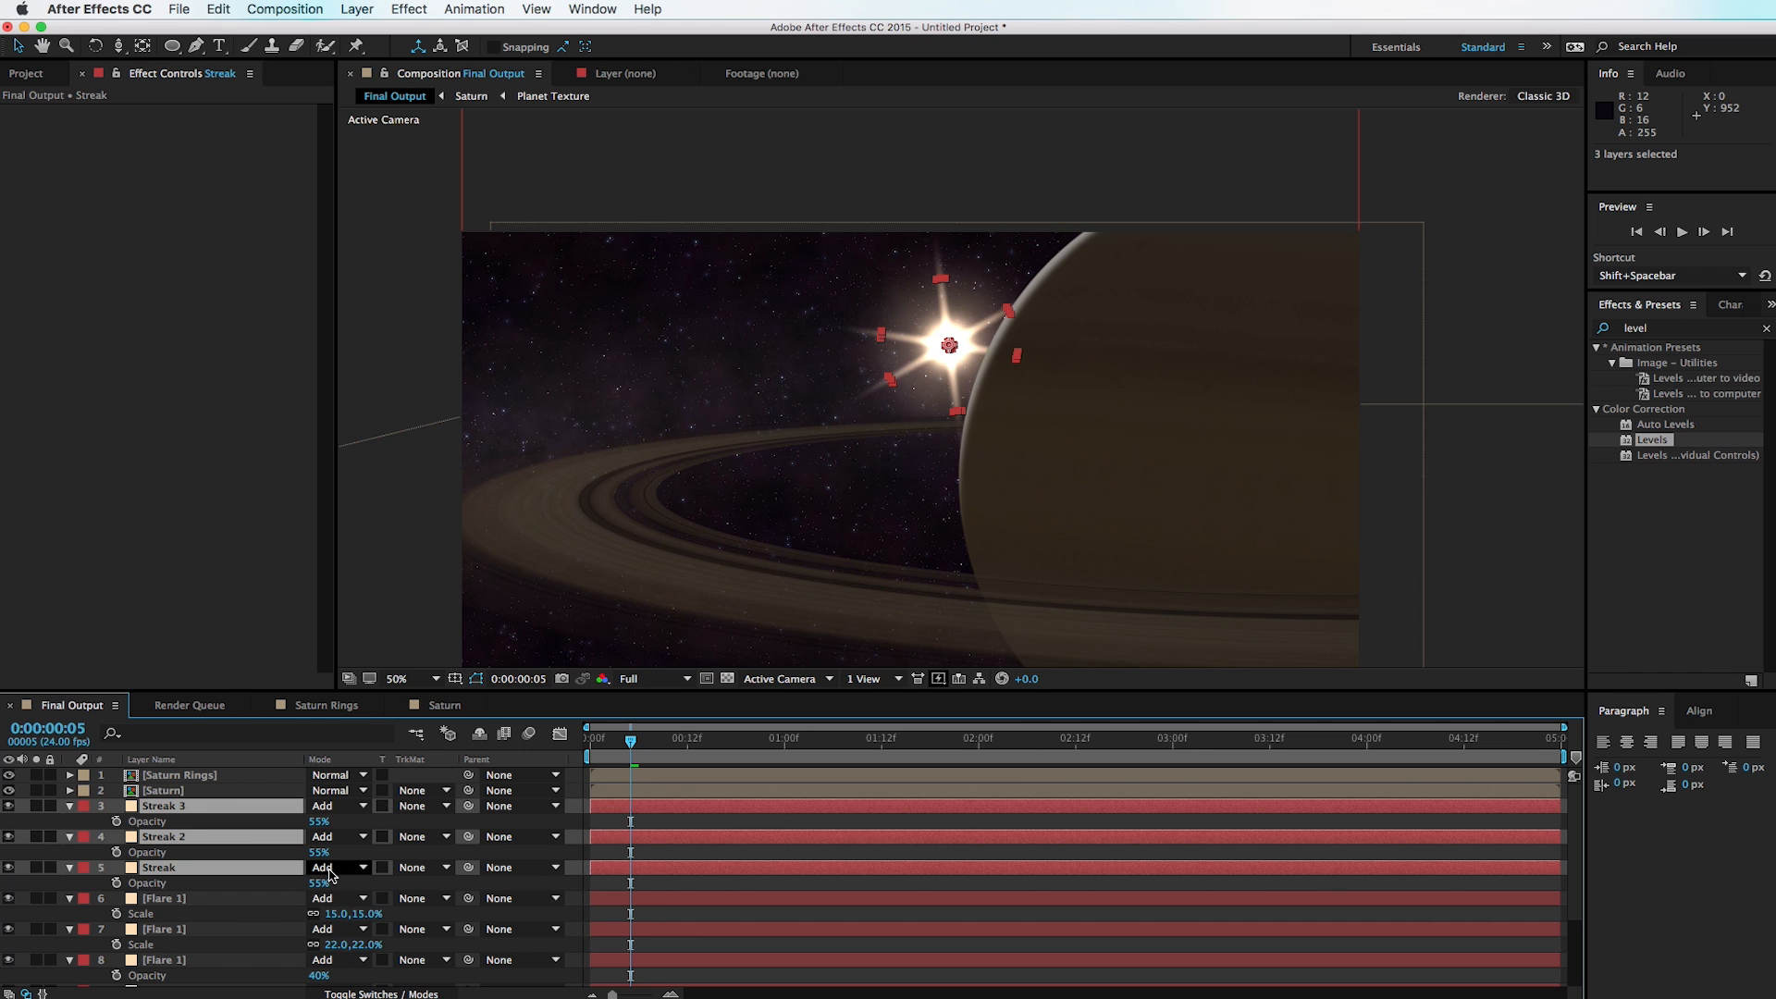
pyautogui.moveTo(319, 852); pyautogui.dragTo(285, 869)
# Step: Set the opacity of the middle flare layer to 48% and deselect it
pyautogui.scroll(-2, 268, 878)
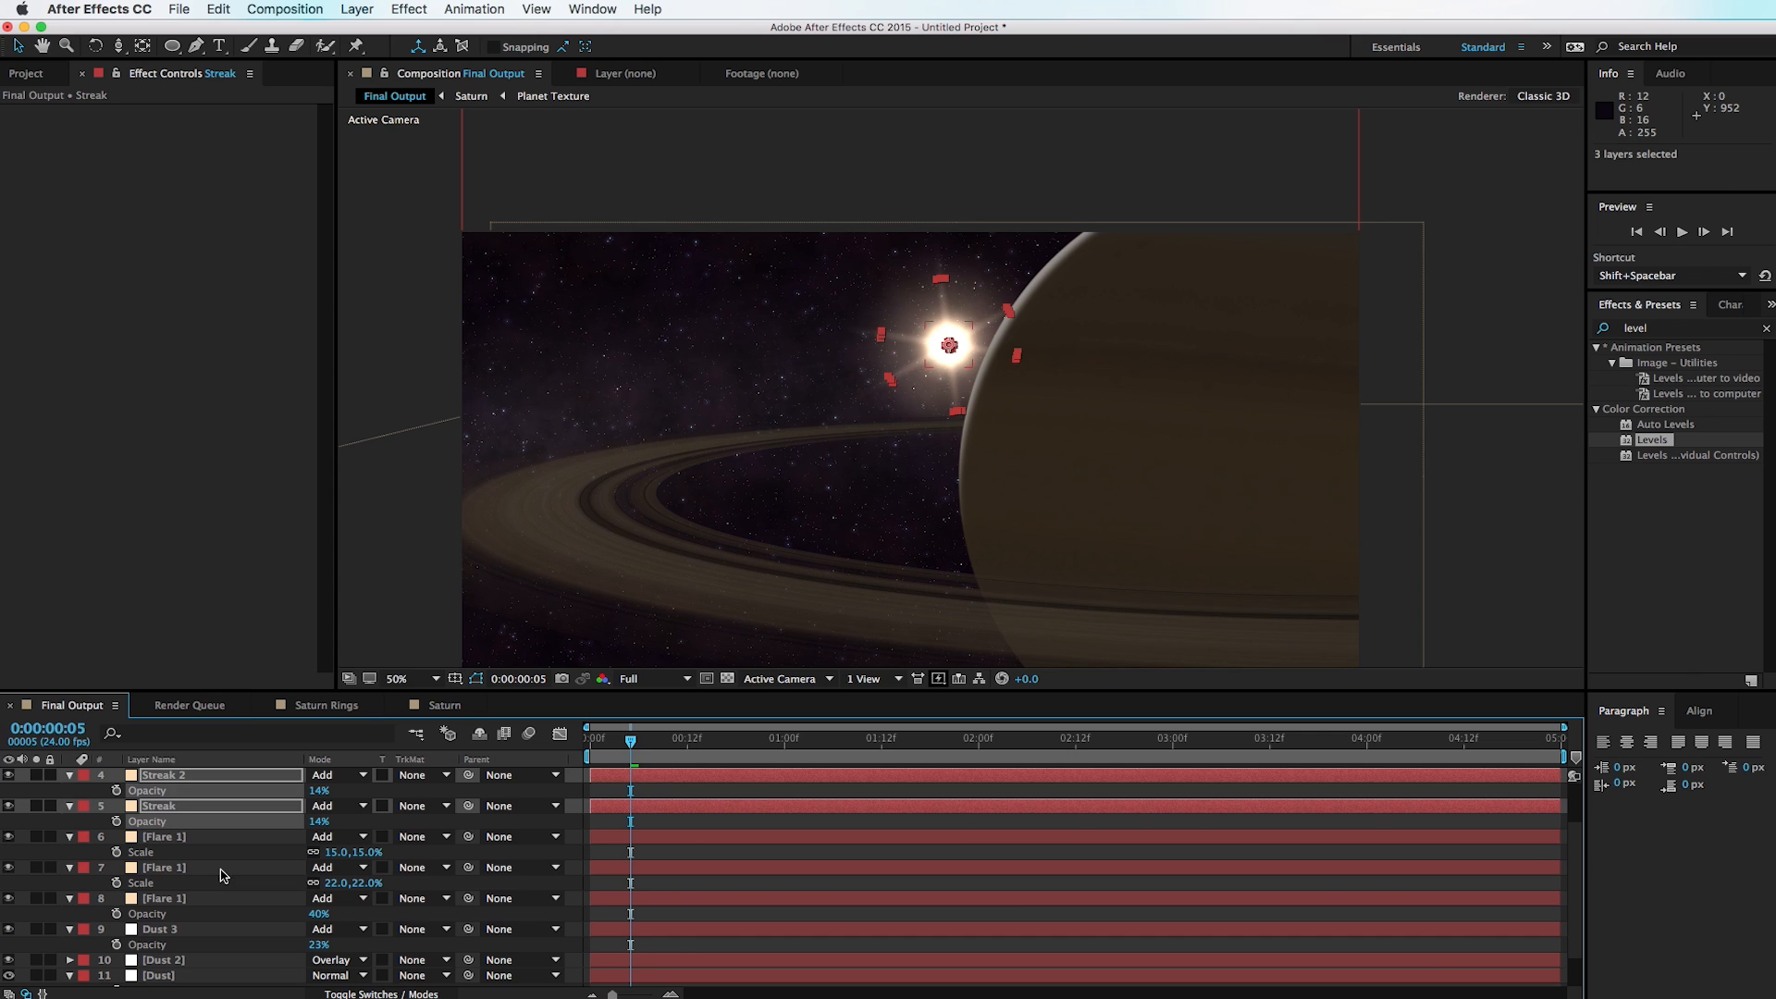
pyautogui.click(221, 867)
pyautogui.press('t')
pyautogui.moveTo(324, 884); pyautogui.dragTo(248, 889)
pyautogui.click(412, 290)
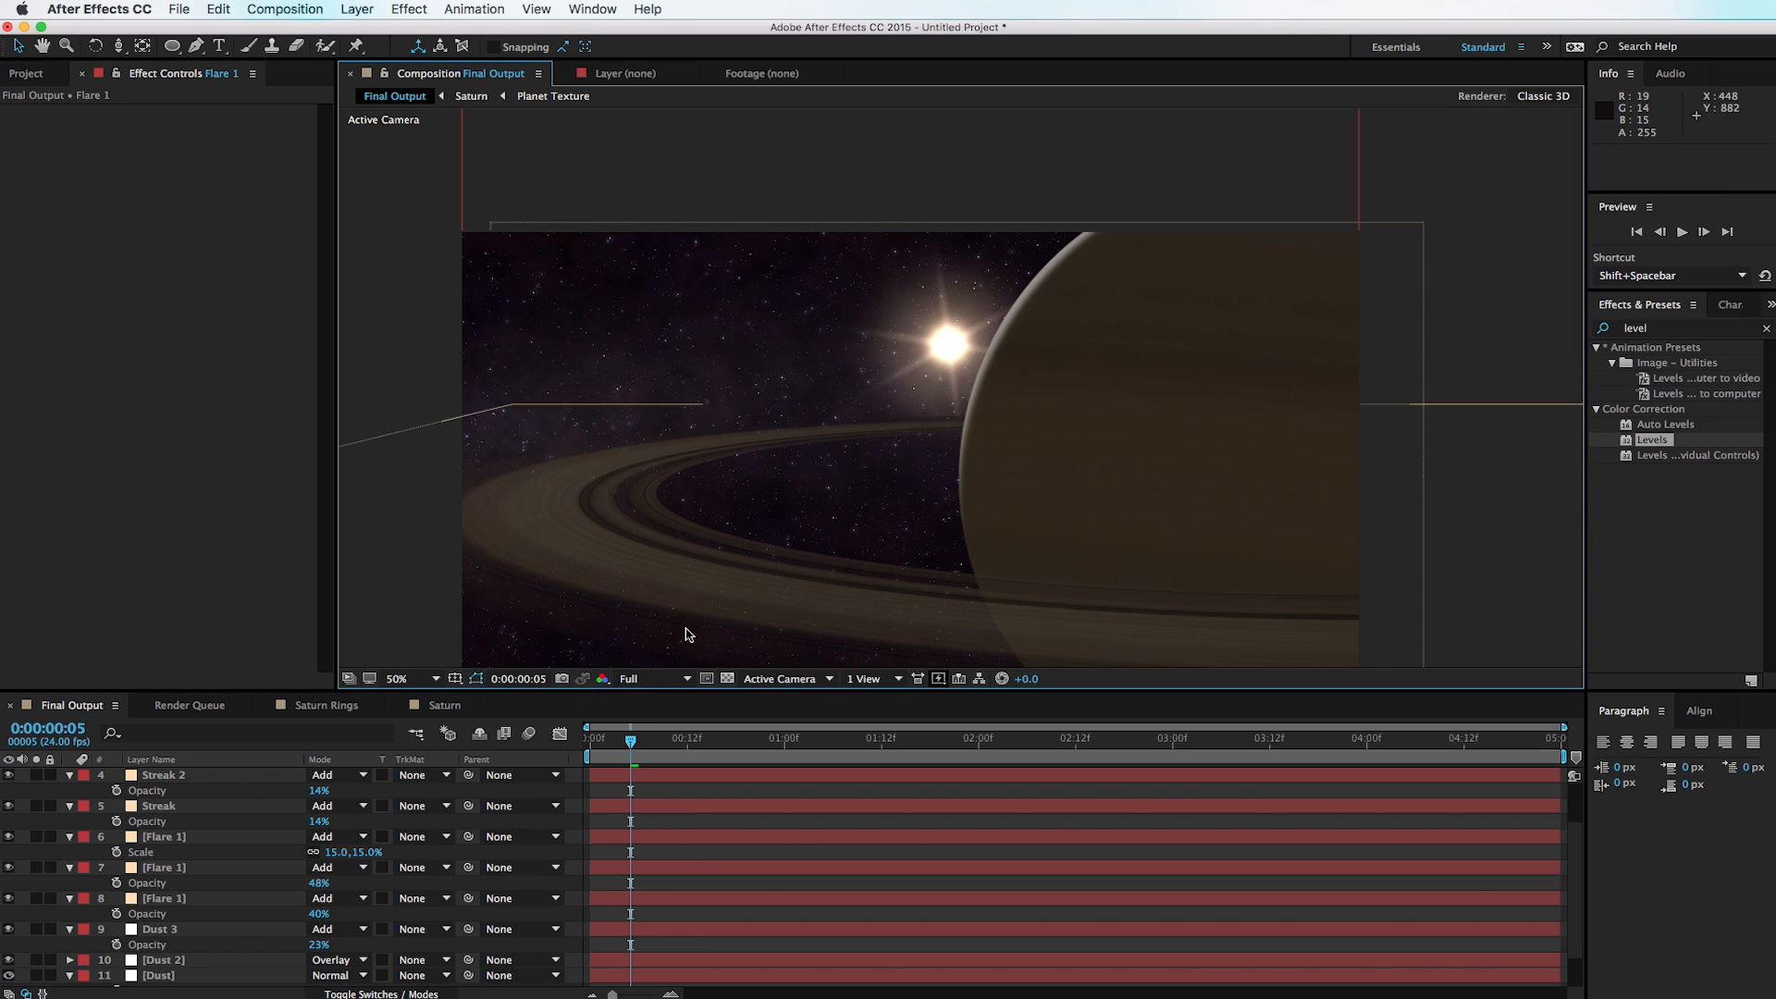
# Step: Raise the opacity of the Streak 2 layer to 33% and the Streak 3 layer to 32%
pyautogui.moveTo(718, 336); pyautogui.dragTo(694, 376)
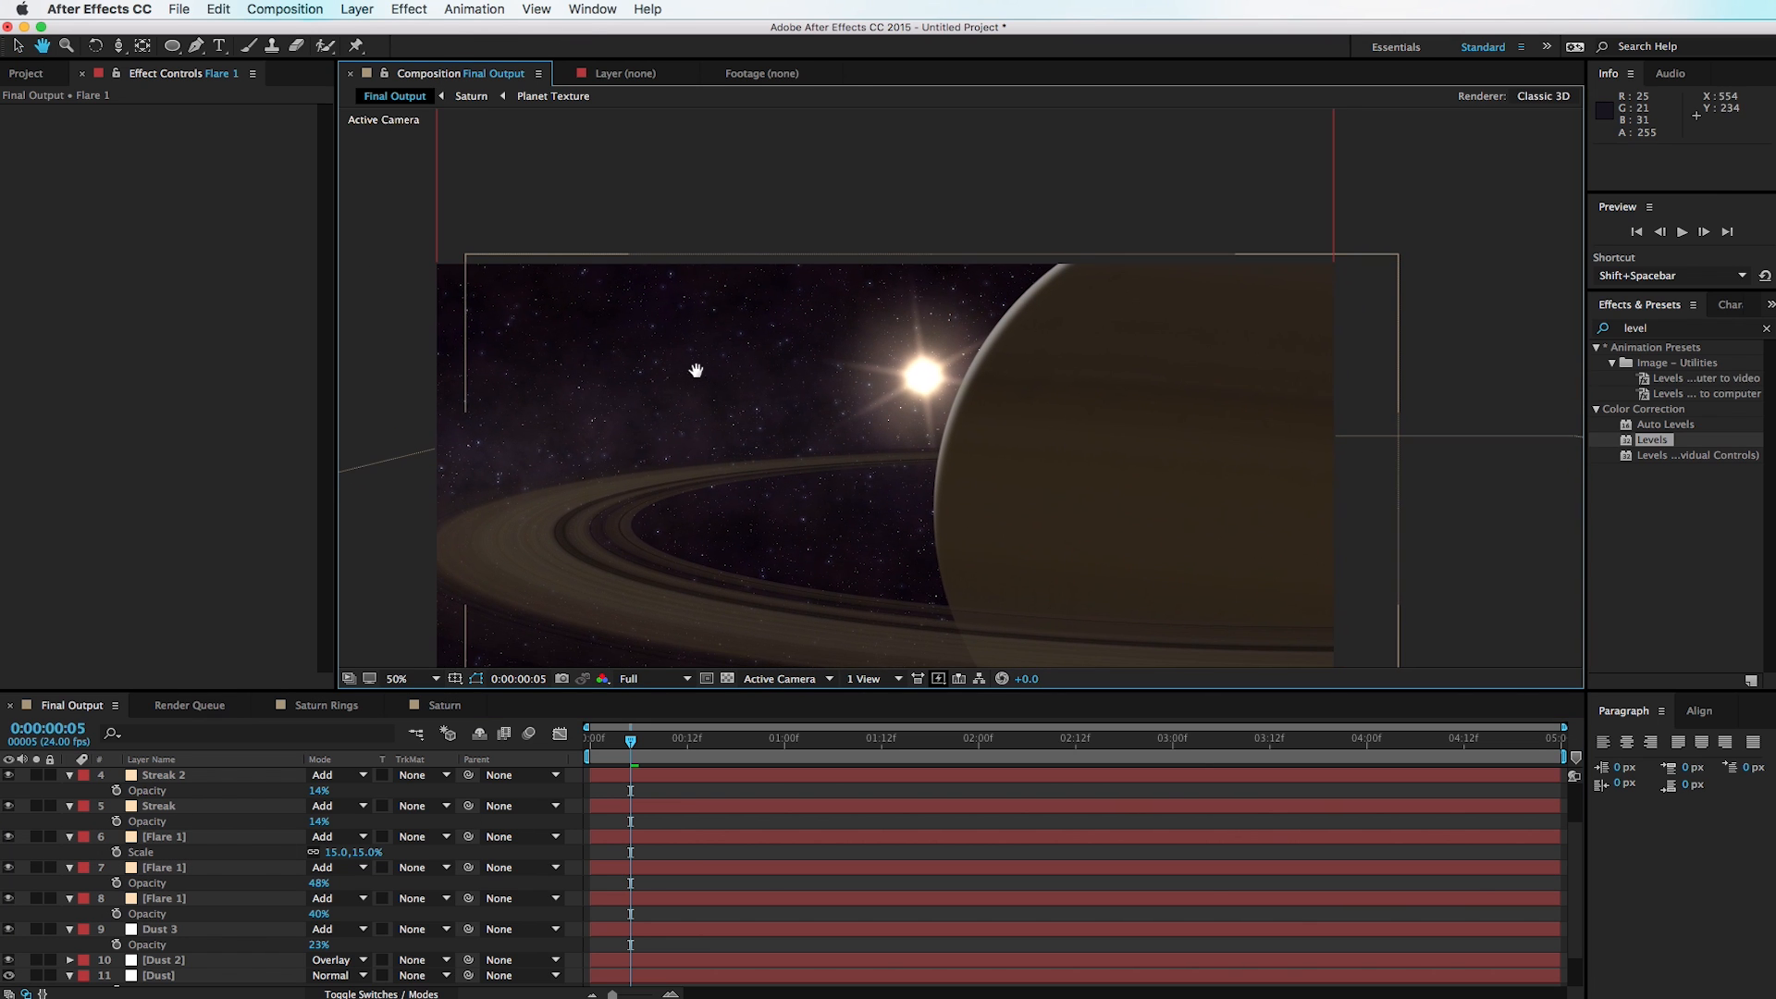
pyautogui.press('.')
pyautogui.scroll(2, 294, 849)
pyautogui.moveTo(323, 826); pyautogui.dragTo(330, 826)
pyautogui.moveTo(317, 791); pyautogui.dragTo(334, 791)
pyautogui.press(',')
pyautogui.press('.')
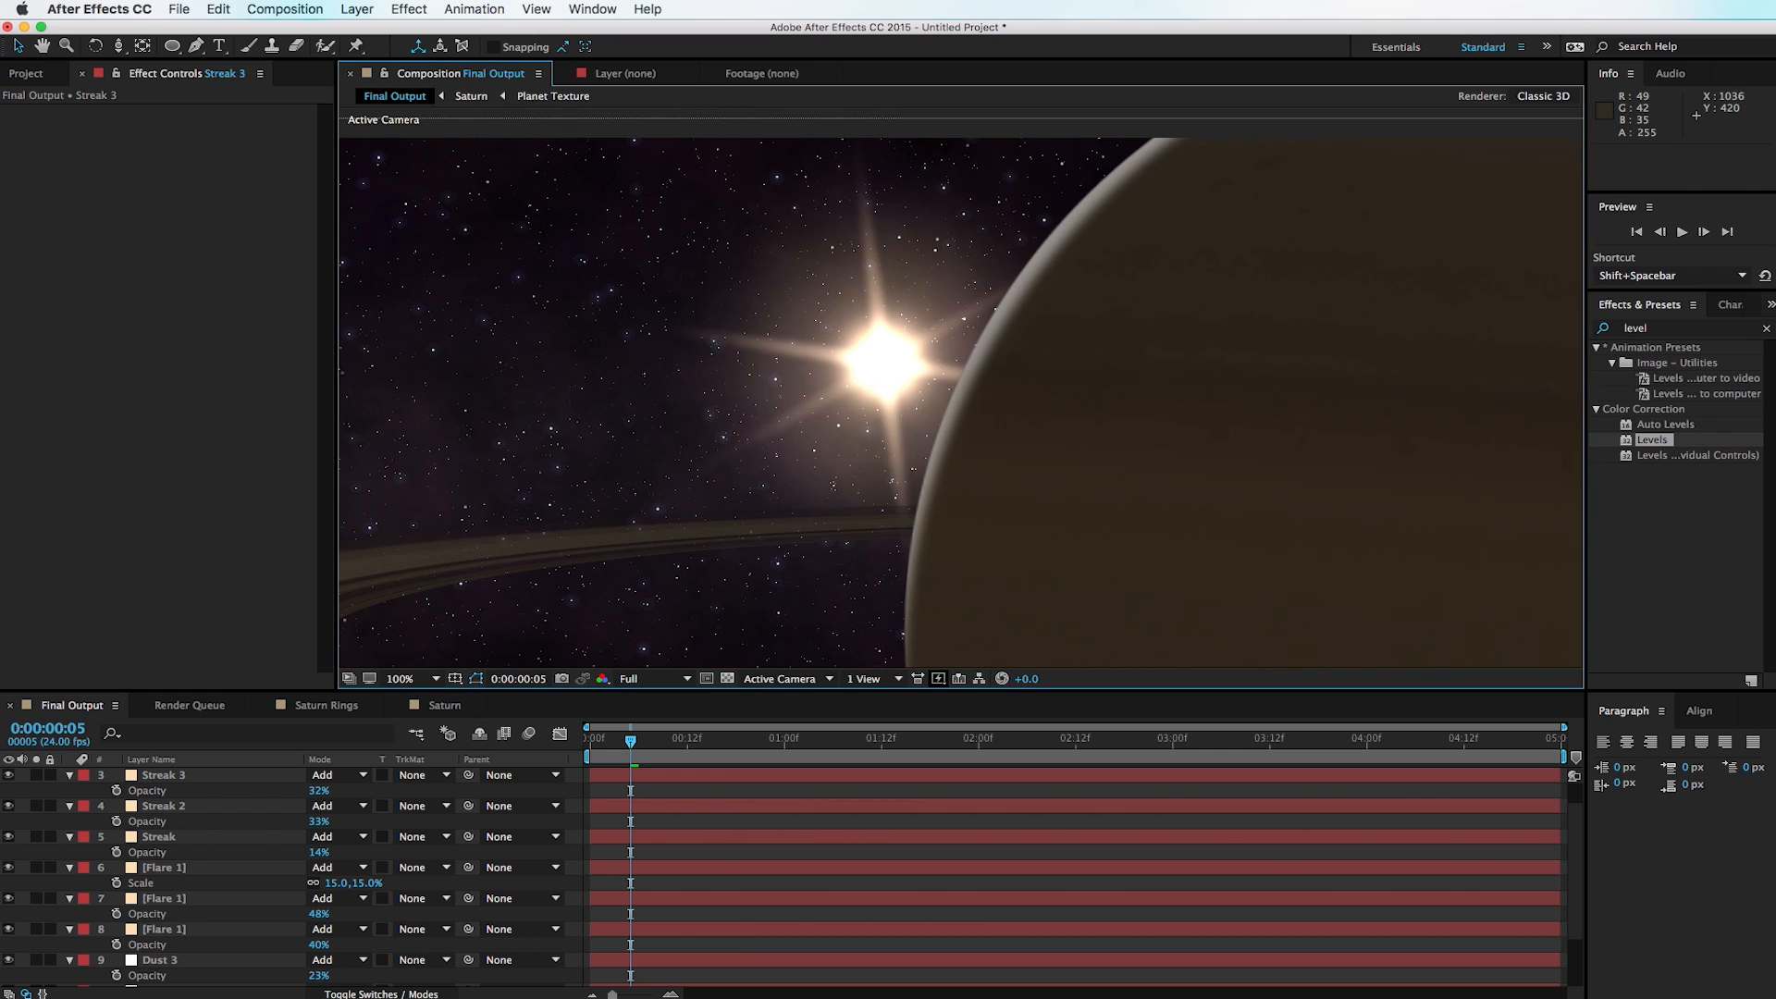
# Step: Thin the Streak 2 layer by rescaling it to about 64% width and 2% height, then deselect it
pyautogui.click(196, 804)
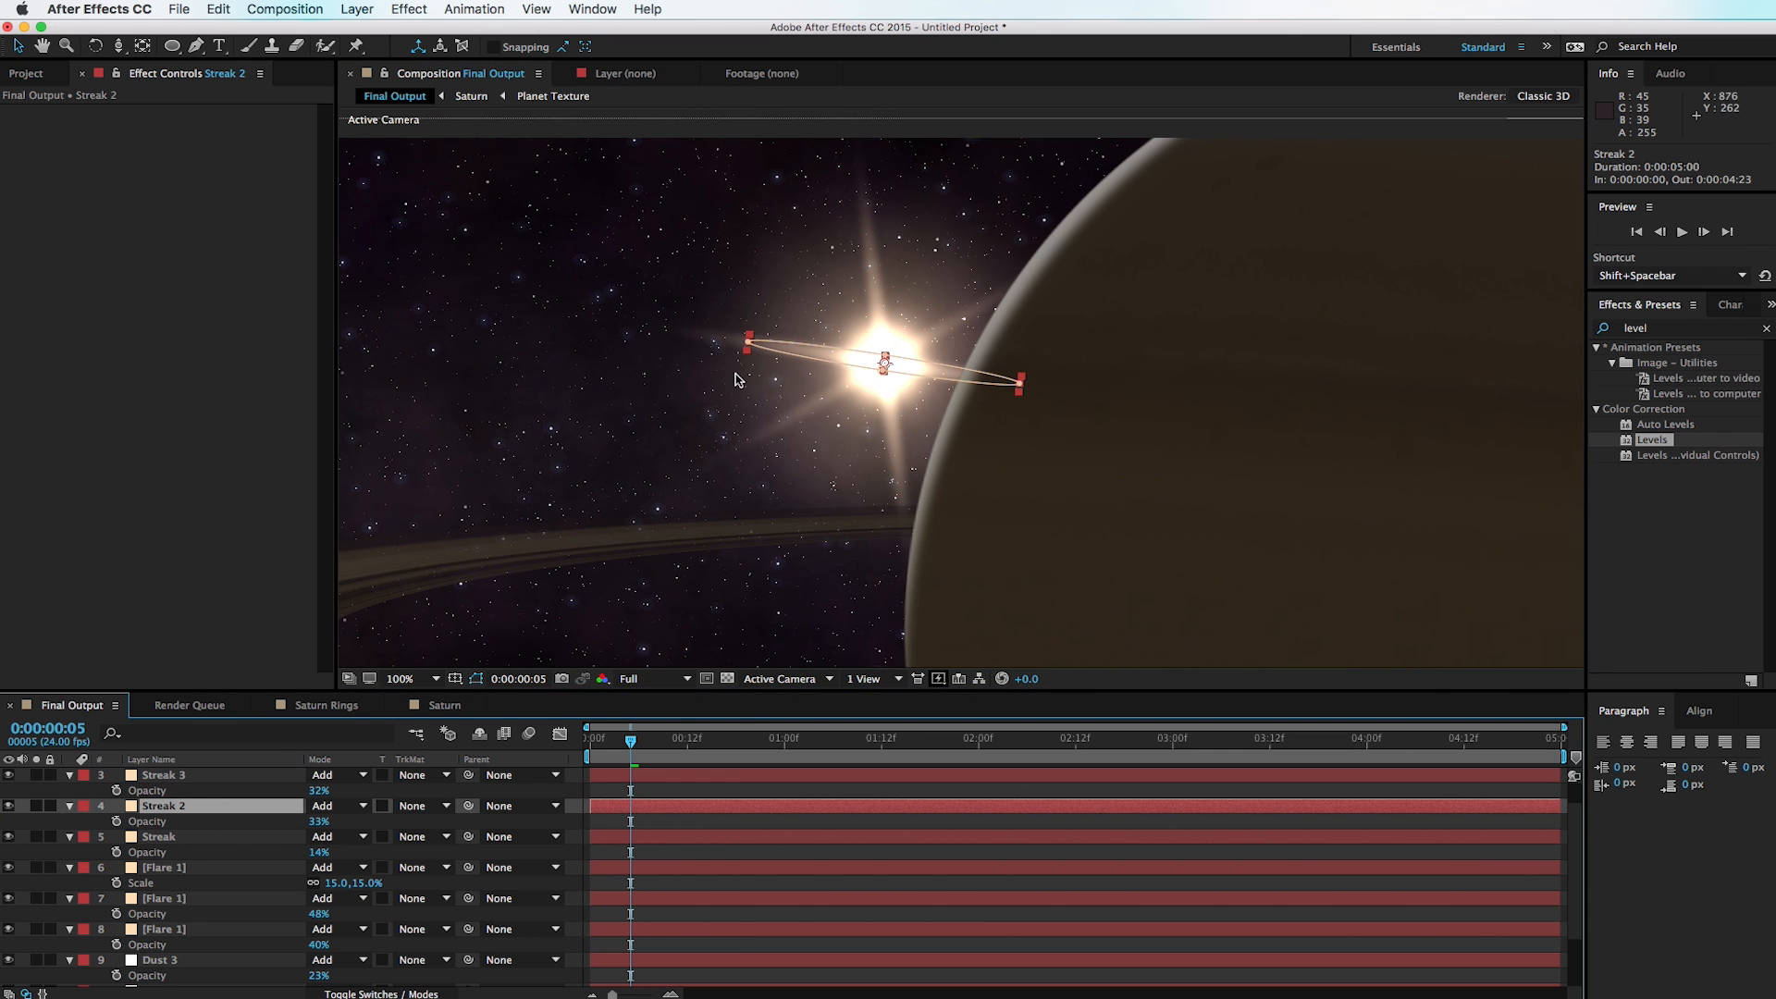
pyautogui.moveTo(1019, 384); pyautogui.dragTo(1021, 385)
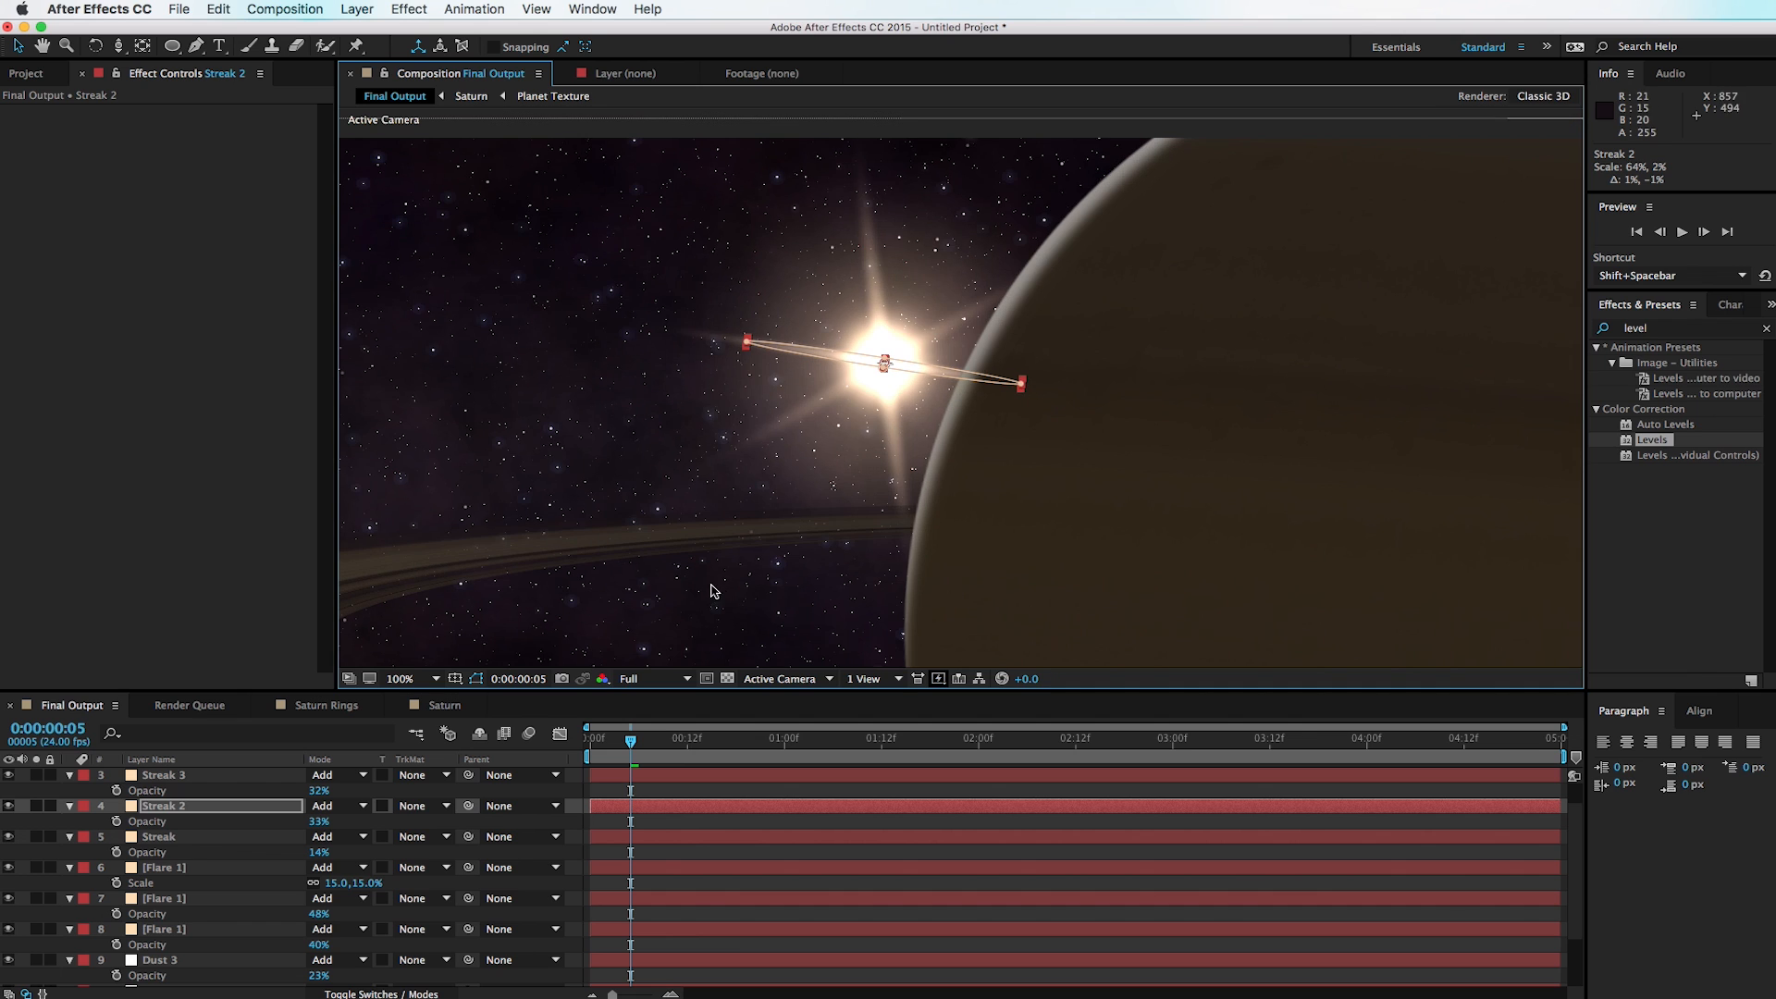
pyautogui.press(',')
pyautogui.click(395, 388)
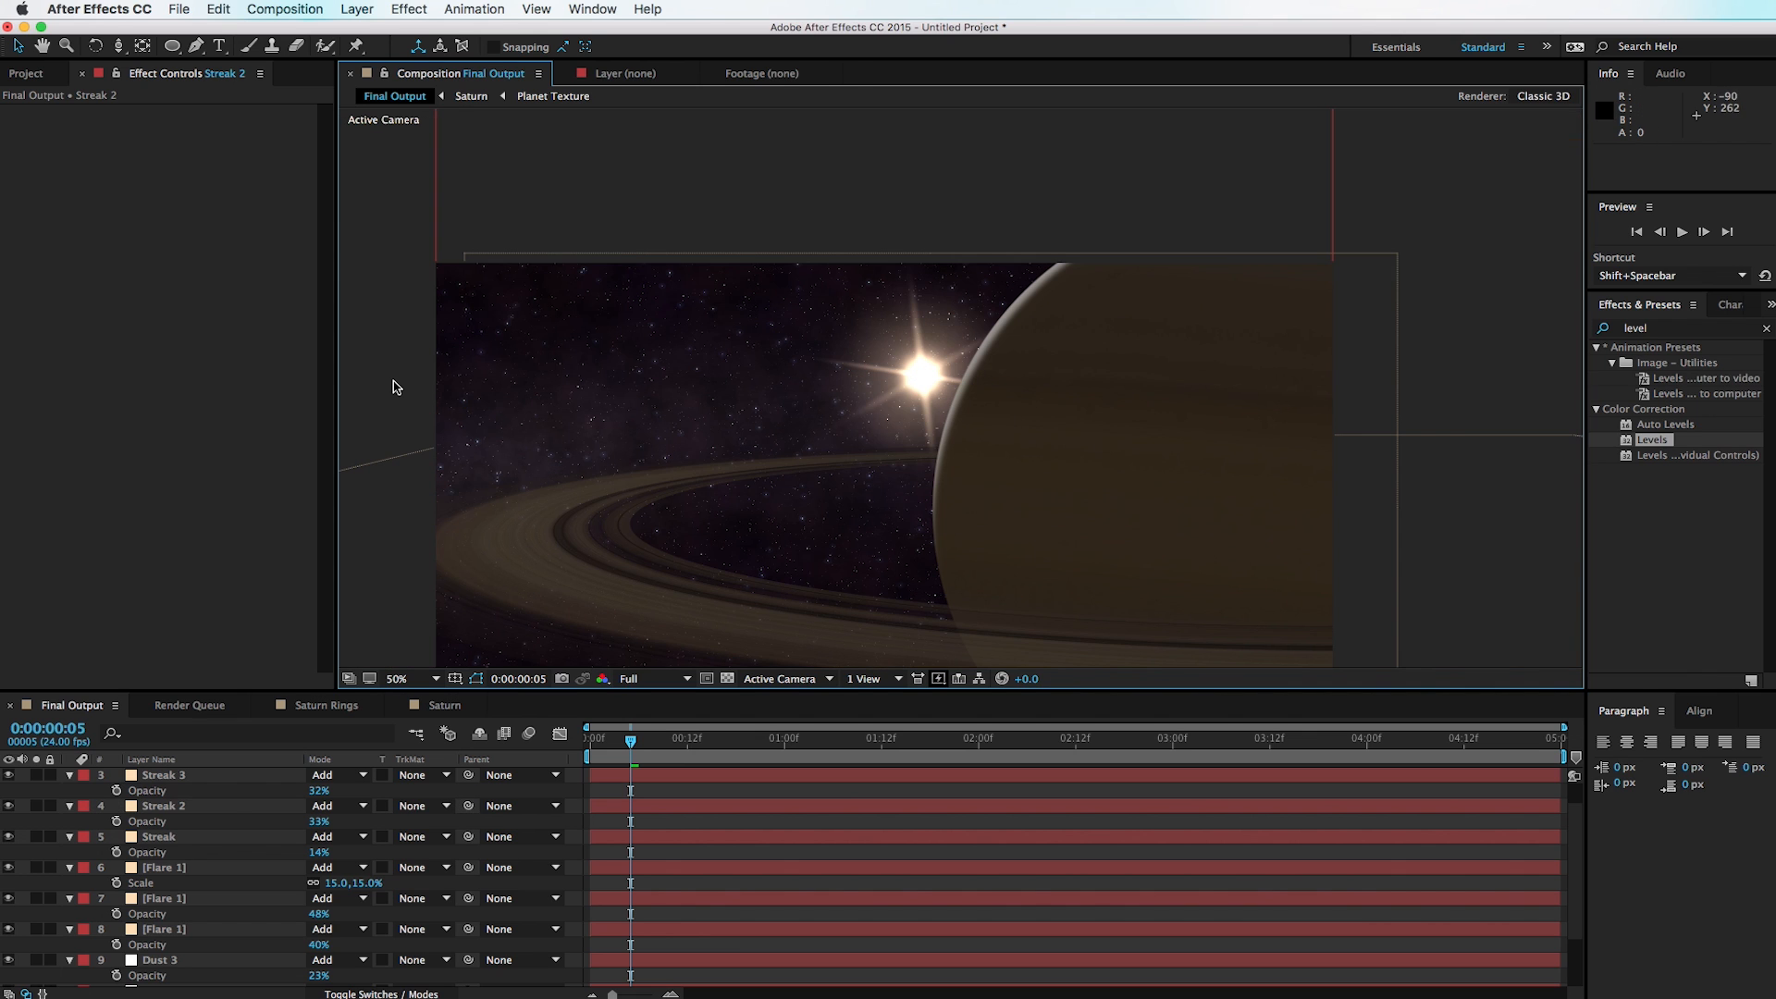
pyautogui.press('.')
pyautogui.moveTo(647, 424); pyautogui.dragTo(627, 458)
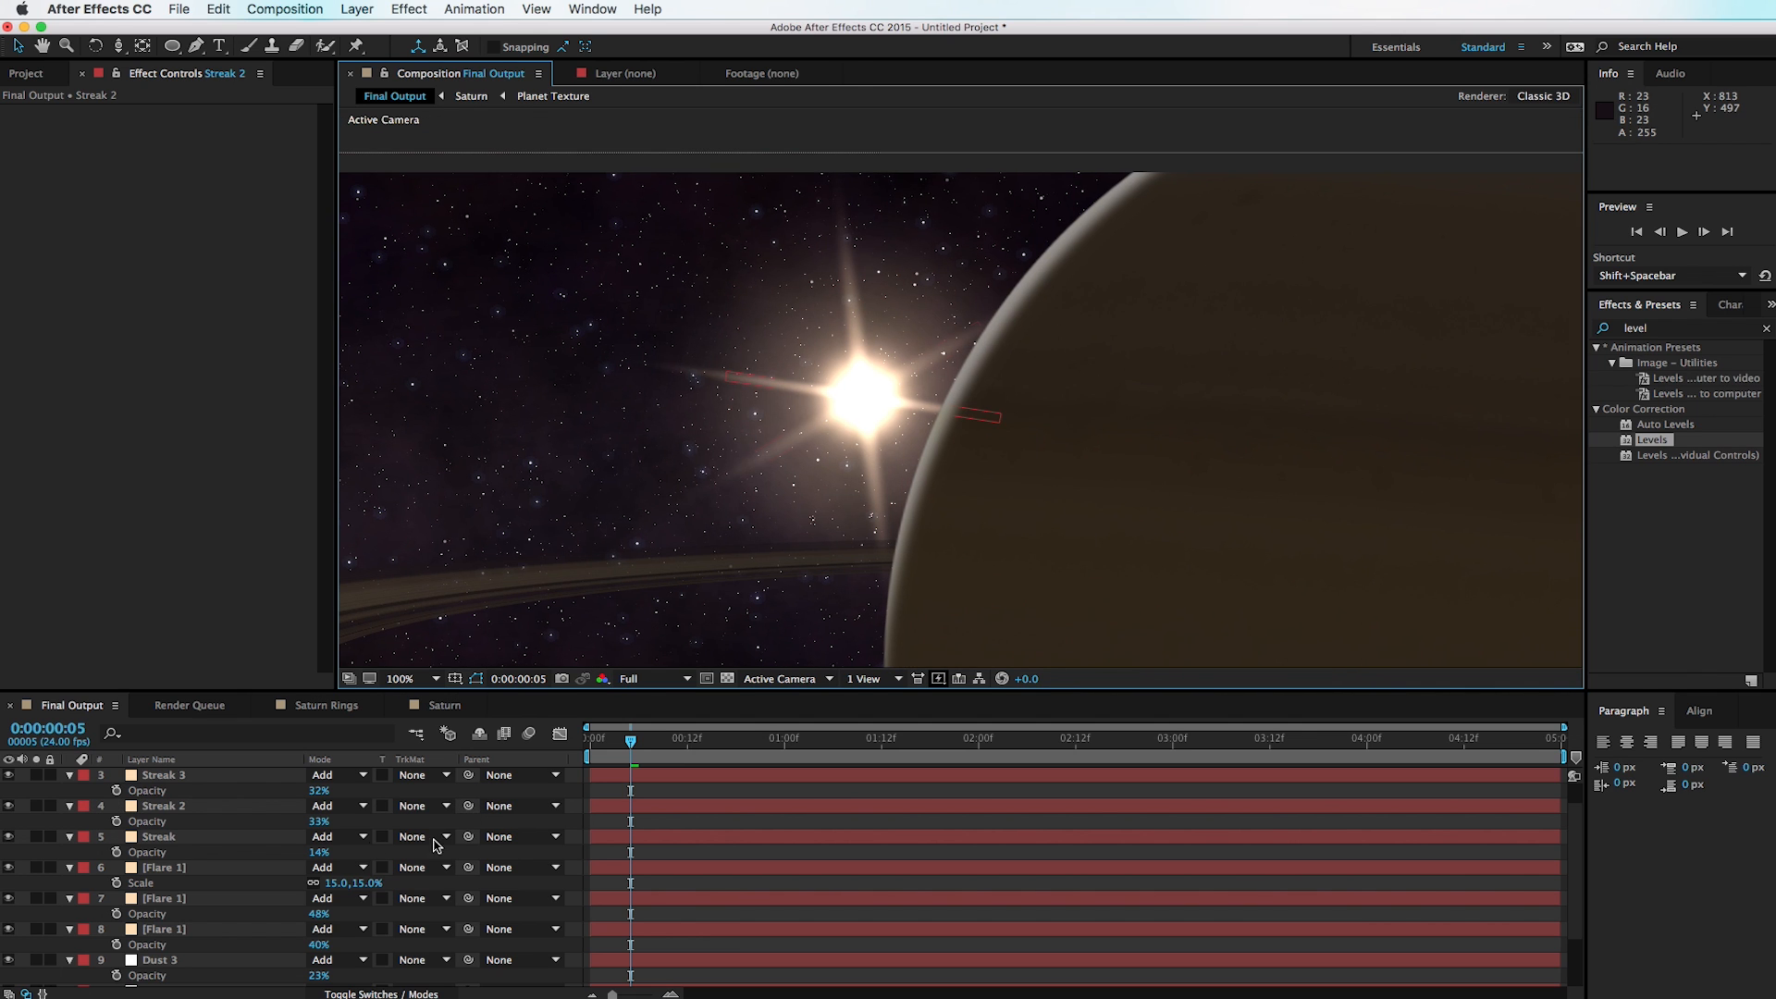
# Step: Duplicate the Streak layer, move the copy to the top of the layer stack and set its rotation to 0°
pyautogui.click(225, 841)
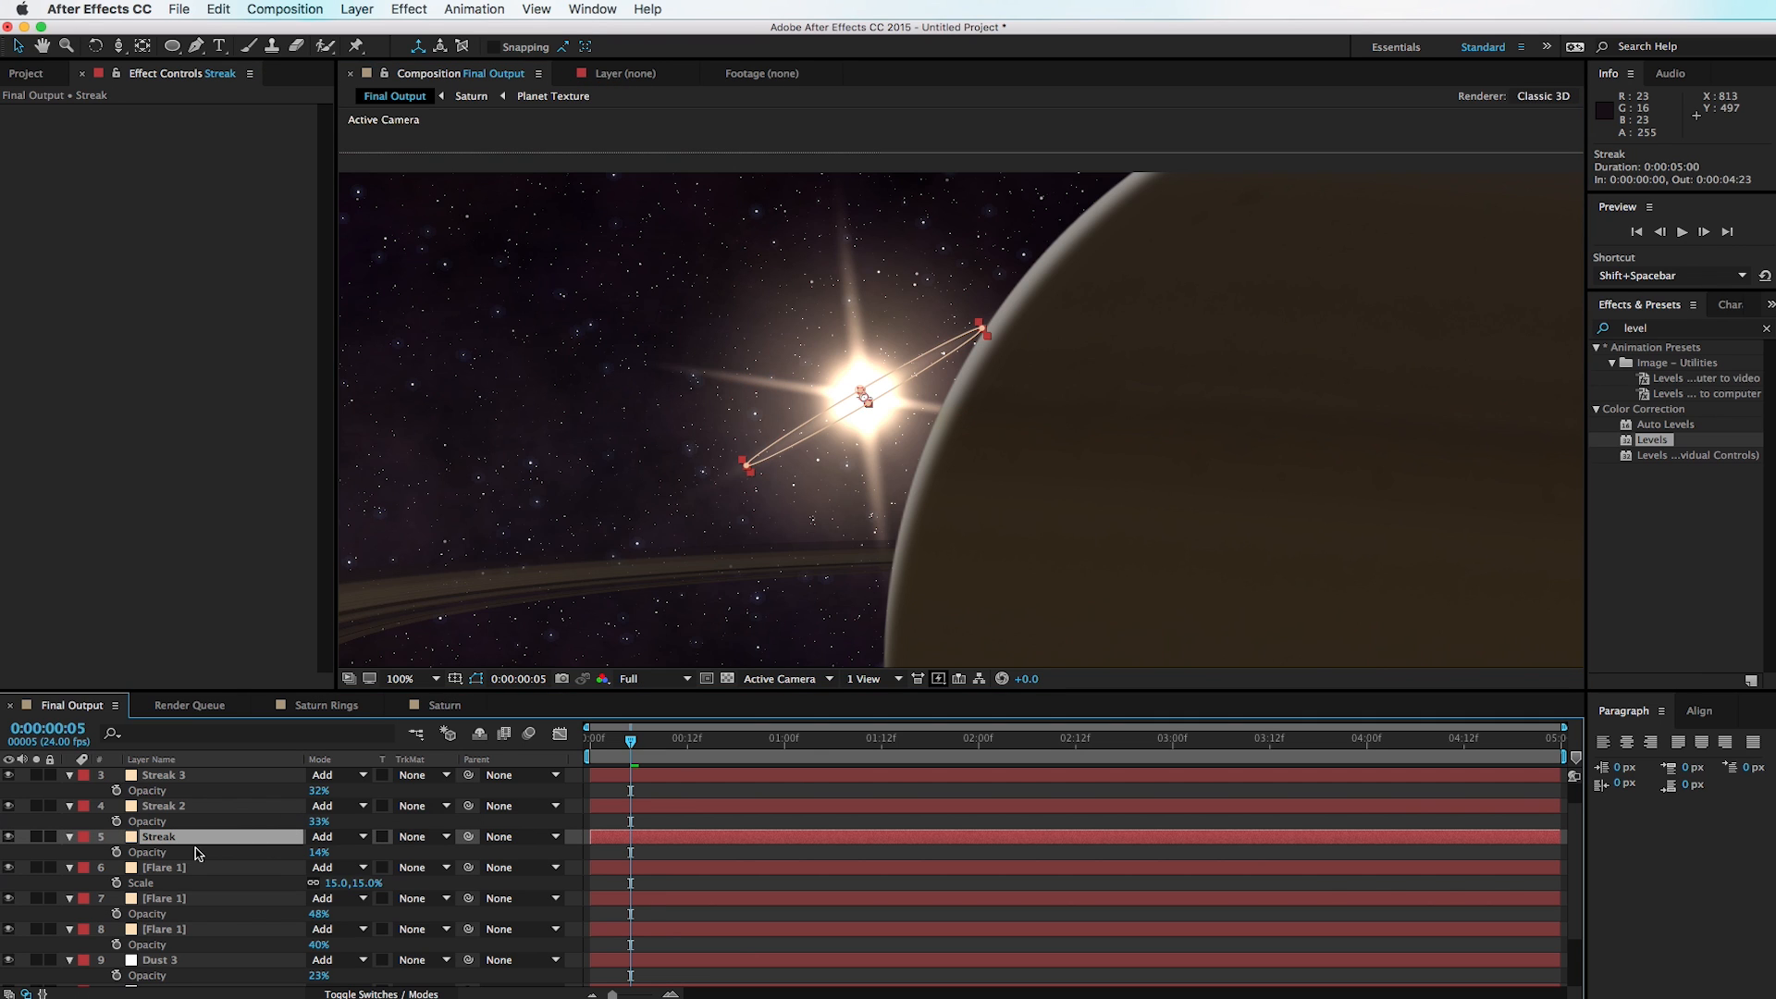
pyautogui.hotkey('ctrl', 'd')
pyautogui.moveTo(179, 838); pyautogui.dragTo(178, 777)
pyautogui.press(',')
pyautogui.press('r')
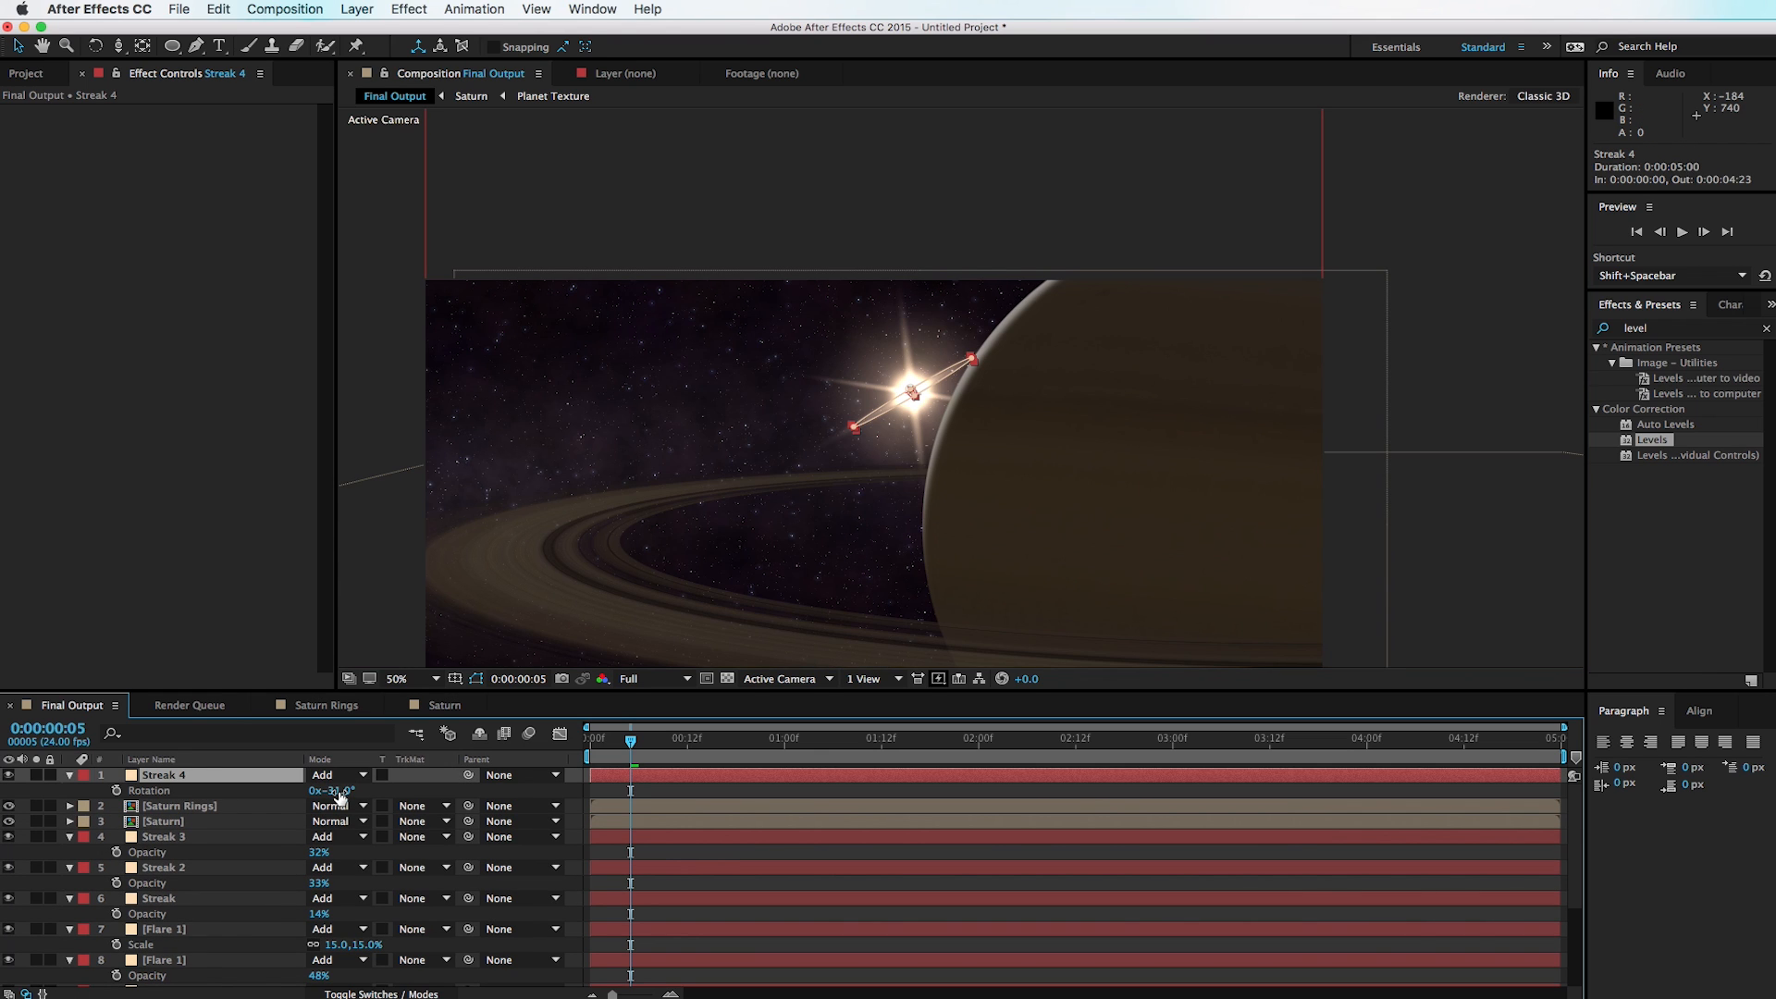
pyautogui.click(340, 792)
pyautogui.press('Return')
# Step: Stretch the Streak 4 layer into a long thin horizontal beam, about 195% wide and 2% high
pyautogui.press('.')
pyautogui.press('.')
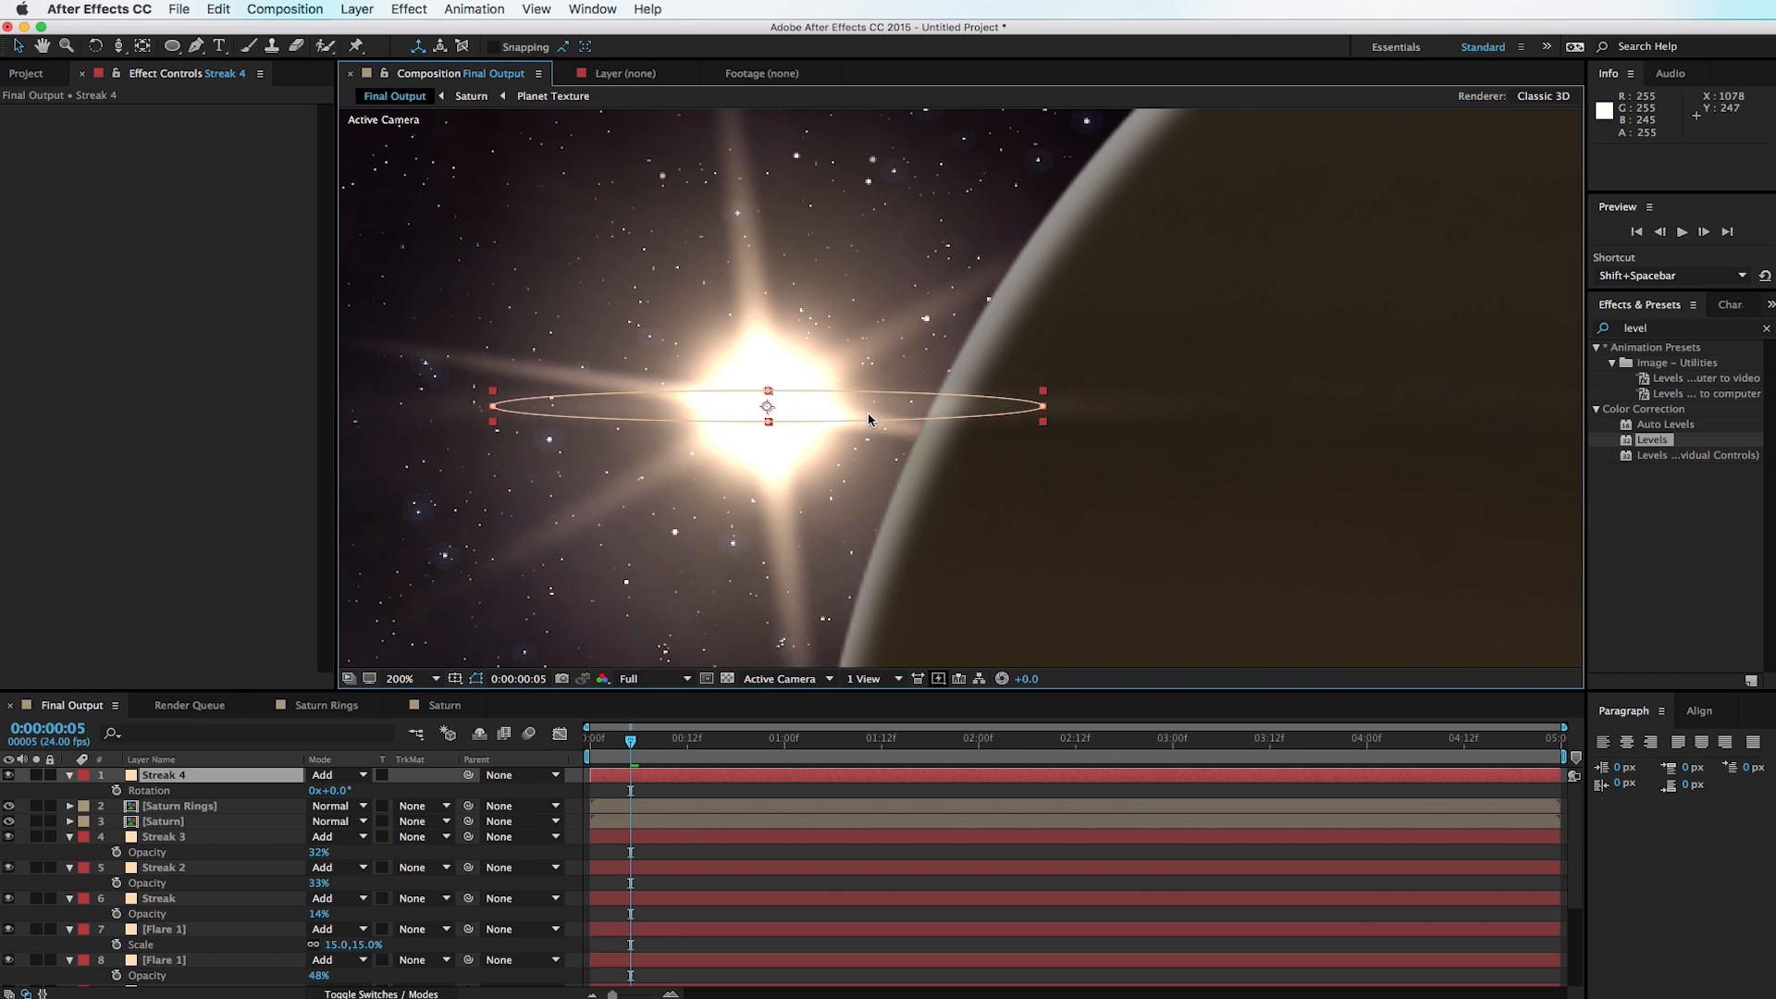
pyautogui.press('super+z')
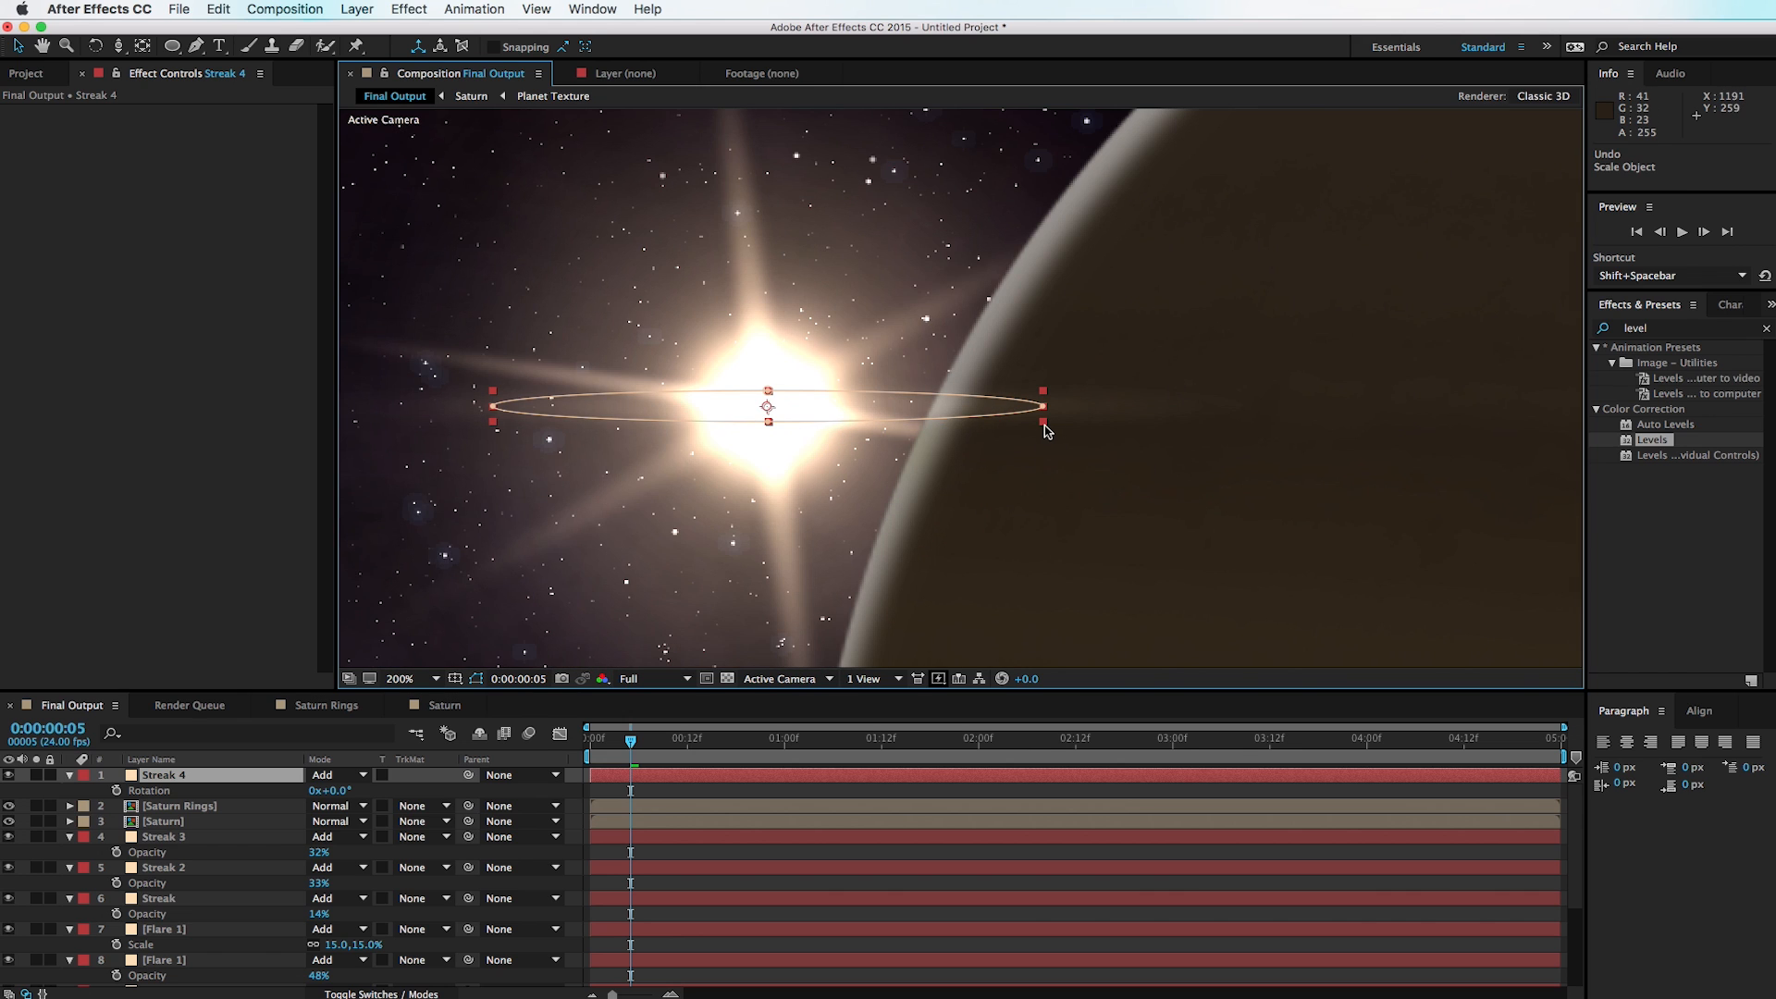
pyautogui.moveTo(1044, 423); pyautogui.dragTo(1618, 423)
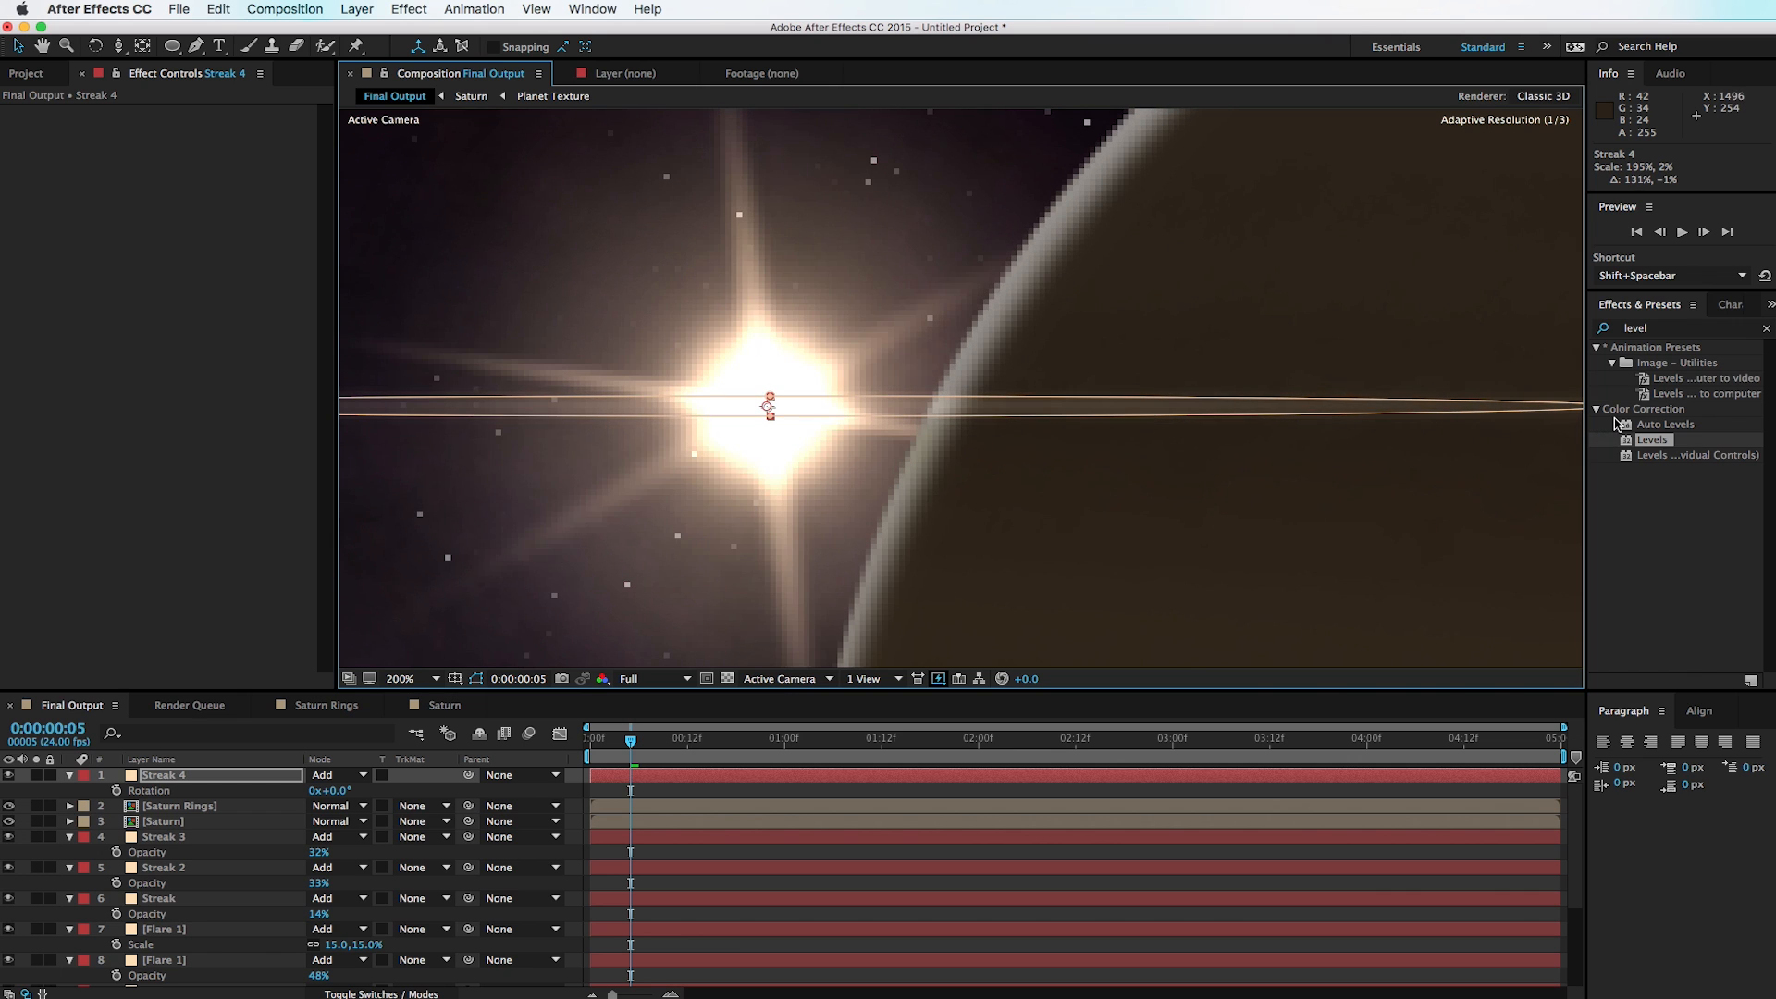
pyautogui.press(',')
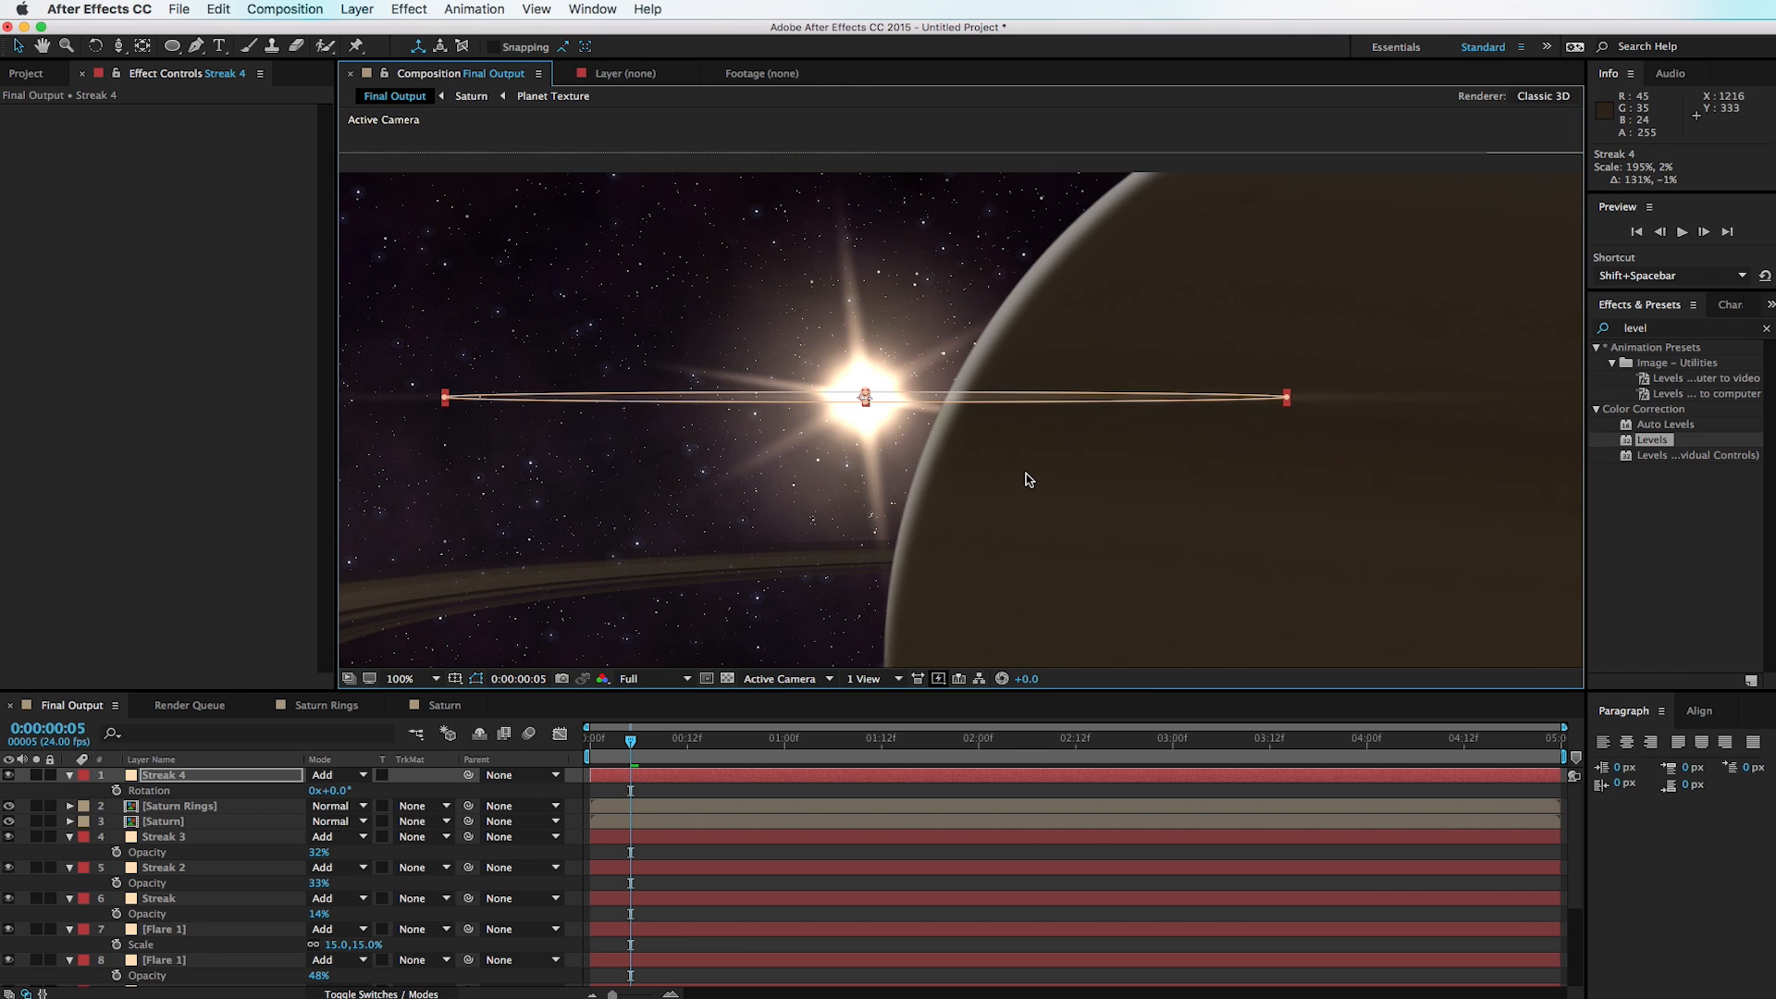
# Step: Duplicate the Streak 4 layer and rescale the copy to about 174% width and 7% height
pyautogui.click(156, 779)
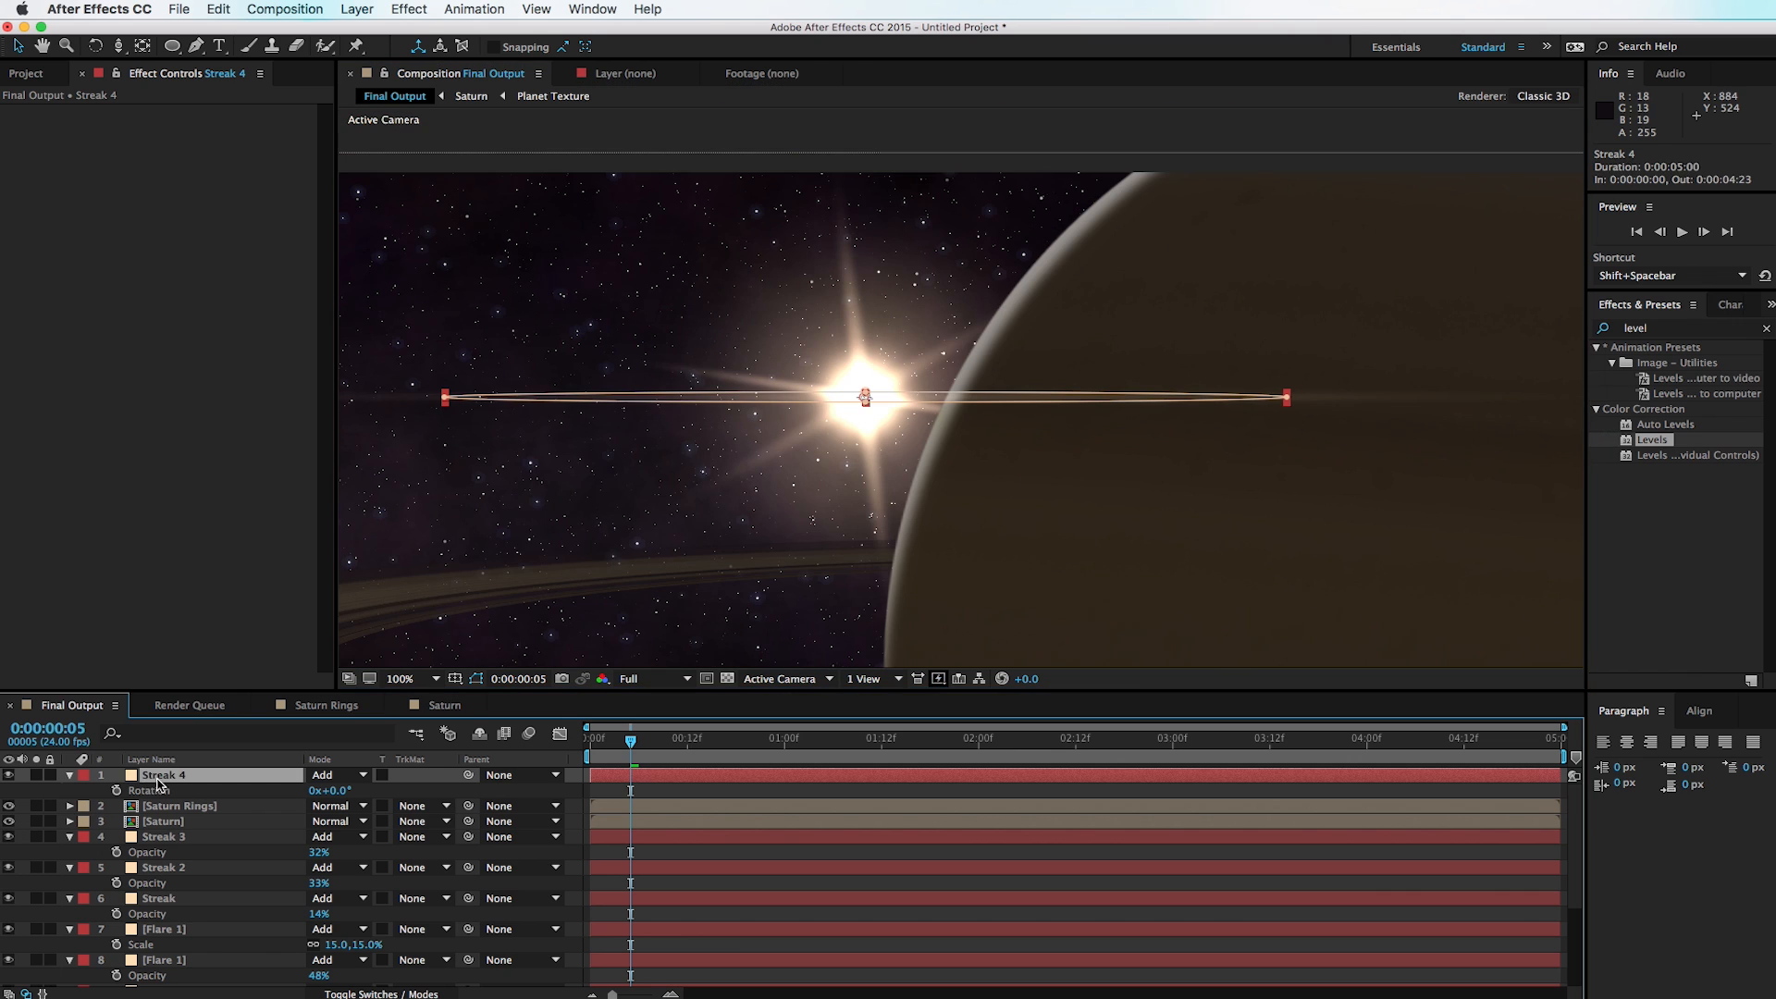
pyautogui.press('super+d')
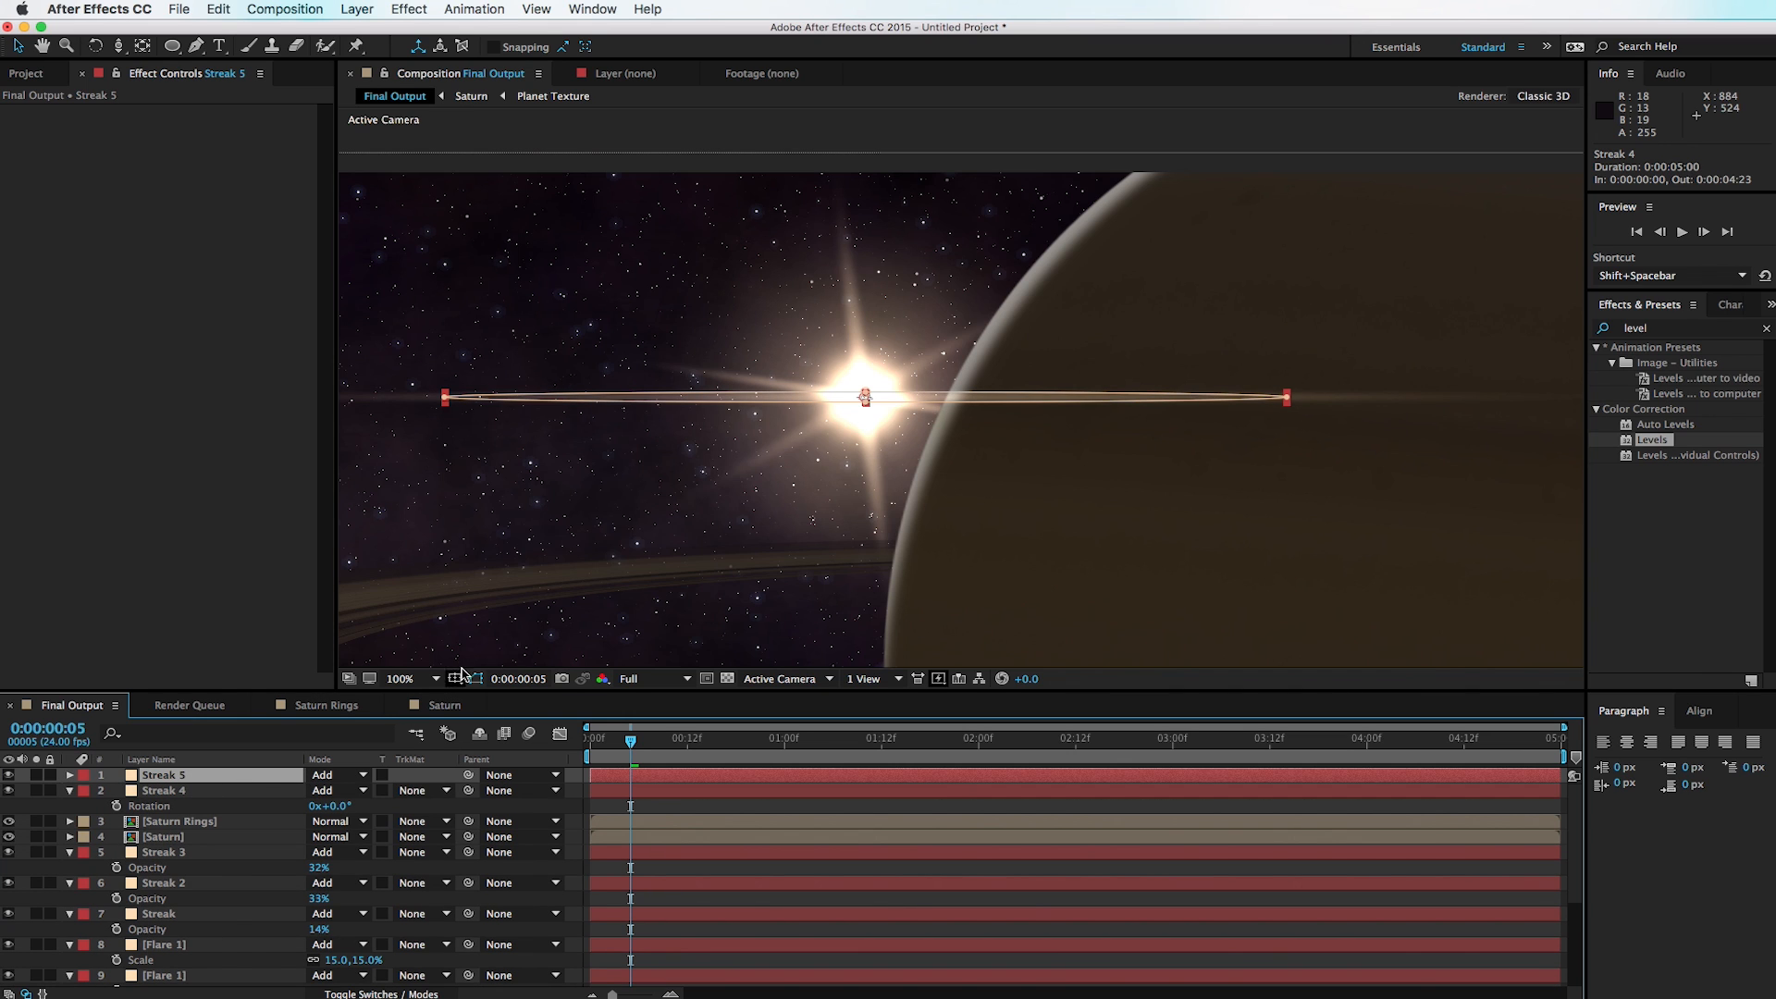
pyautogui.scroll(2, 1297, 357)
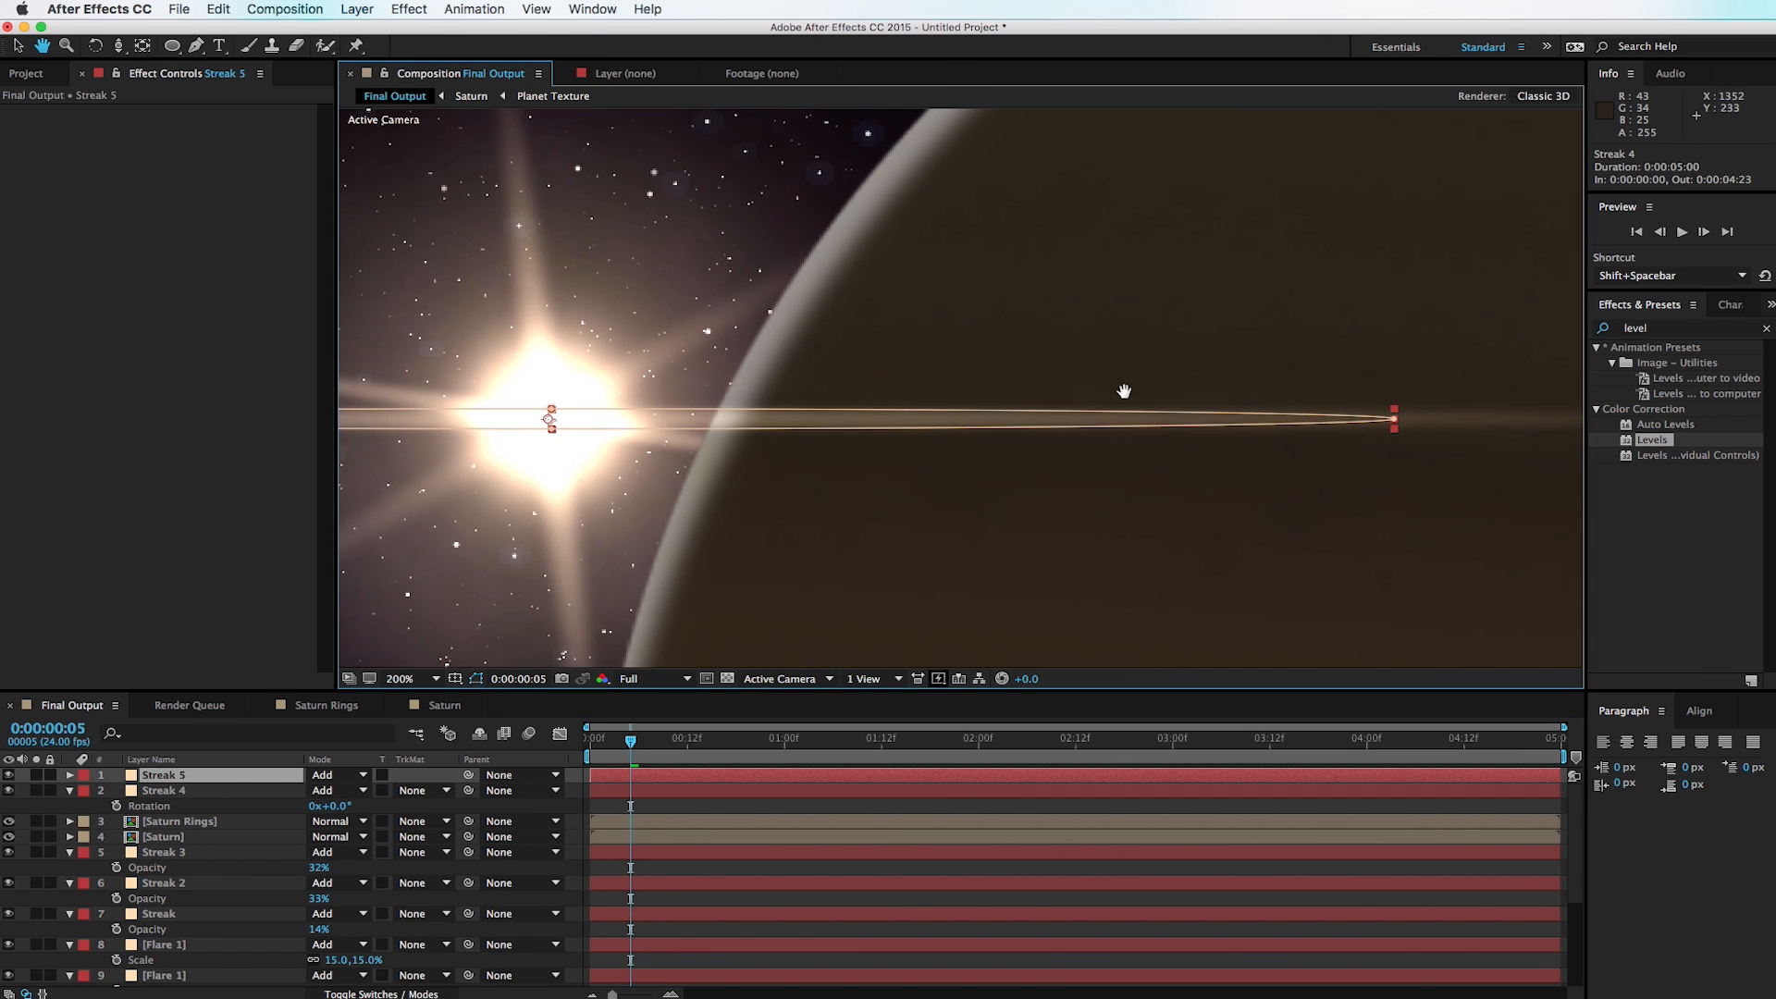
pyautogui.moveTo(1391, 431)
pyautogui.mouseDown()
pyautogui.moveTo(1351, 462)
pyautogui.moveTo(1300, 456)
pyautogui.mouseUp()
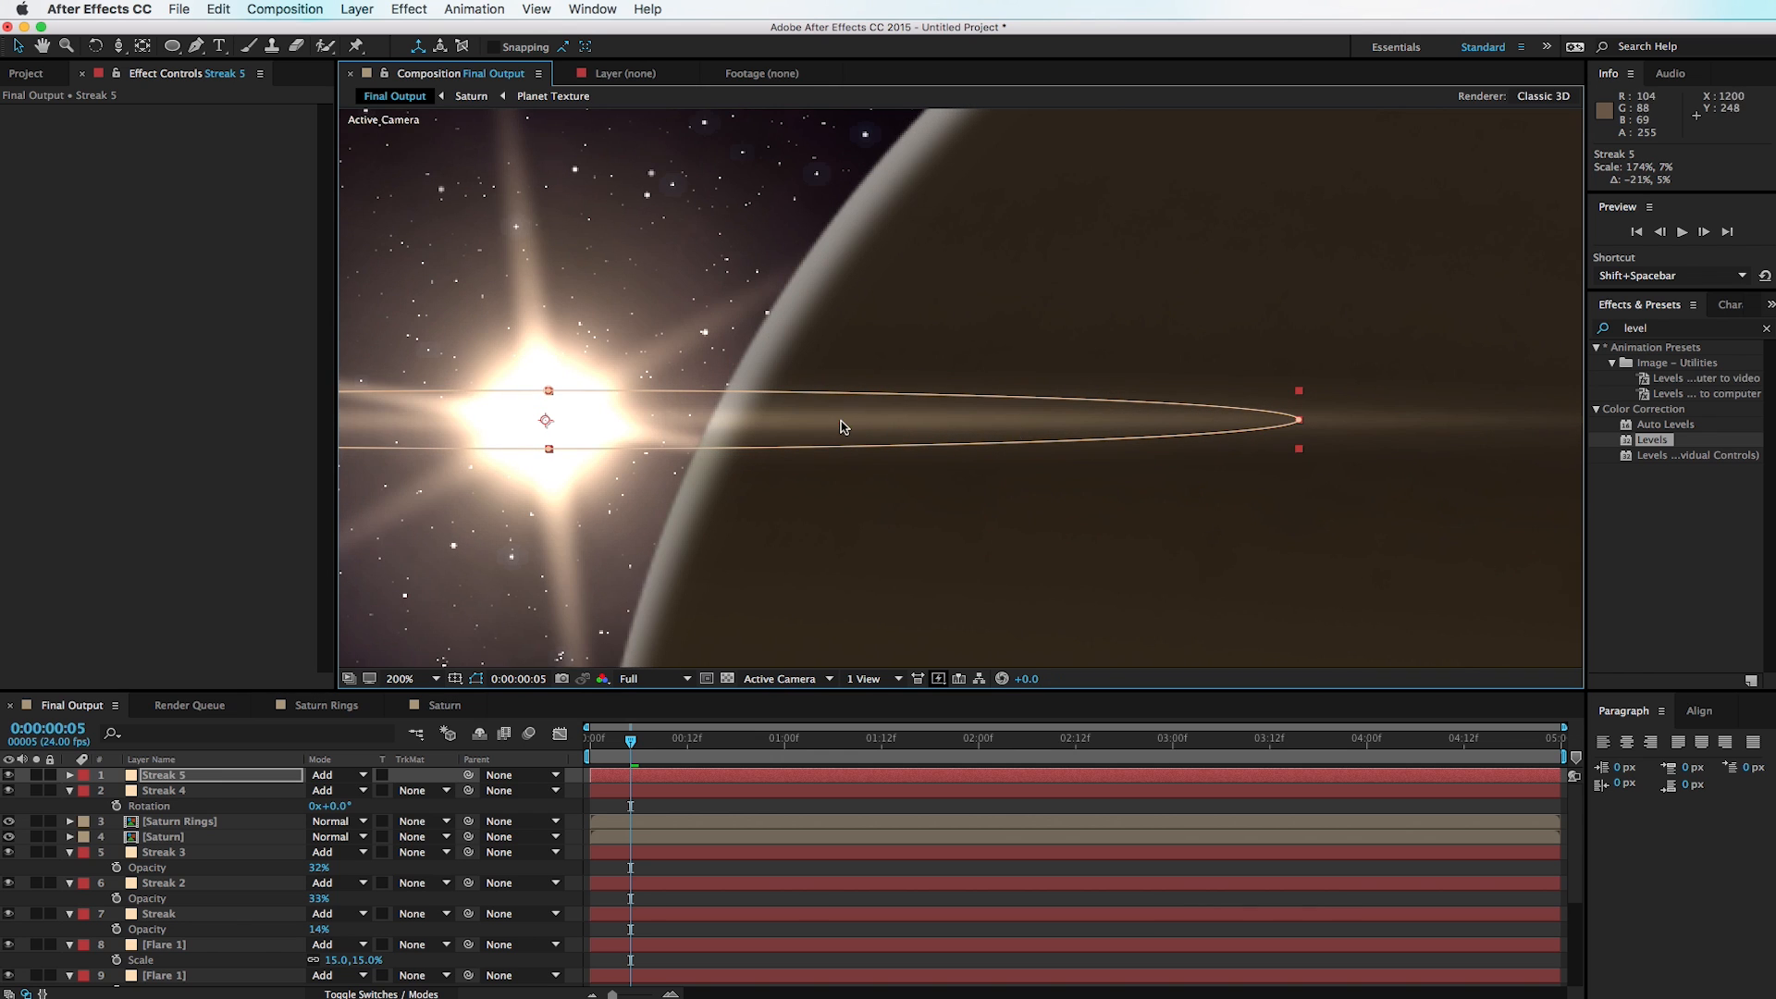
pyautogui.scroll(-4, 840, 424)
pyautogui.scroll(-2, 838, 420)
pyautogui.click(418, 382)
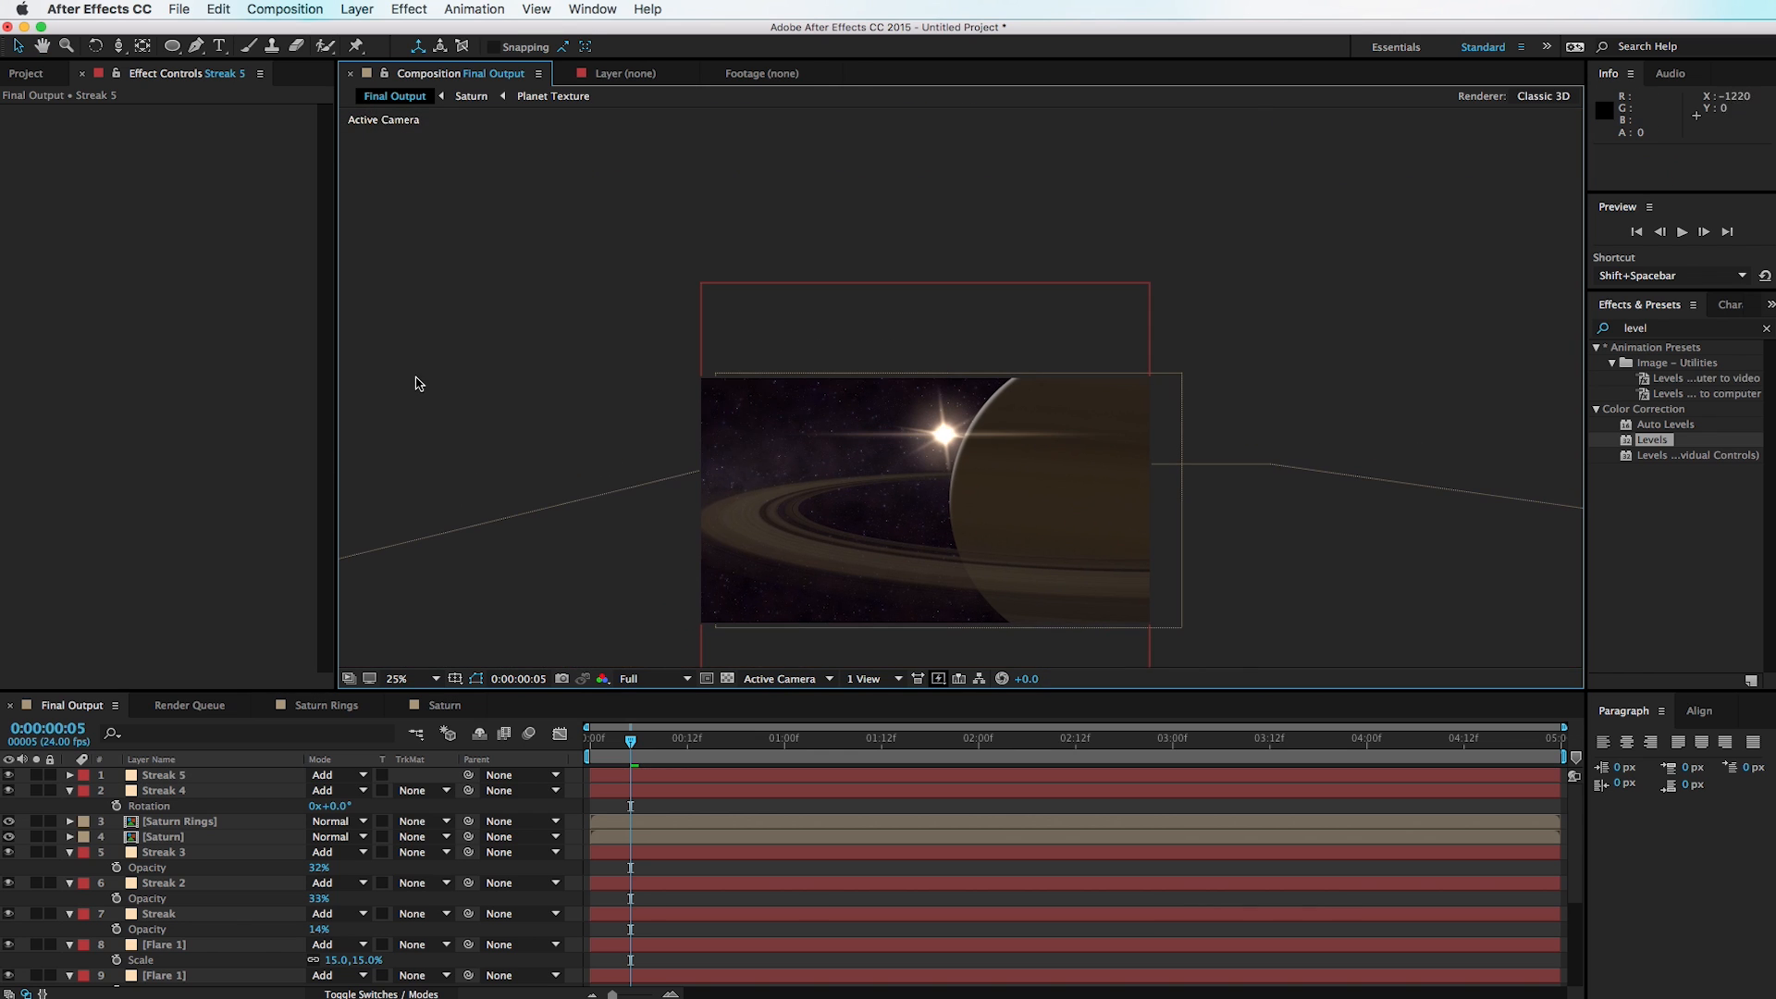
# Step: Lower the opacity of the Streak 4 and Streak 5 layers together to 6% and deselect them
pyautogui.scroll(2, 608, 414)
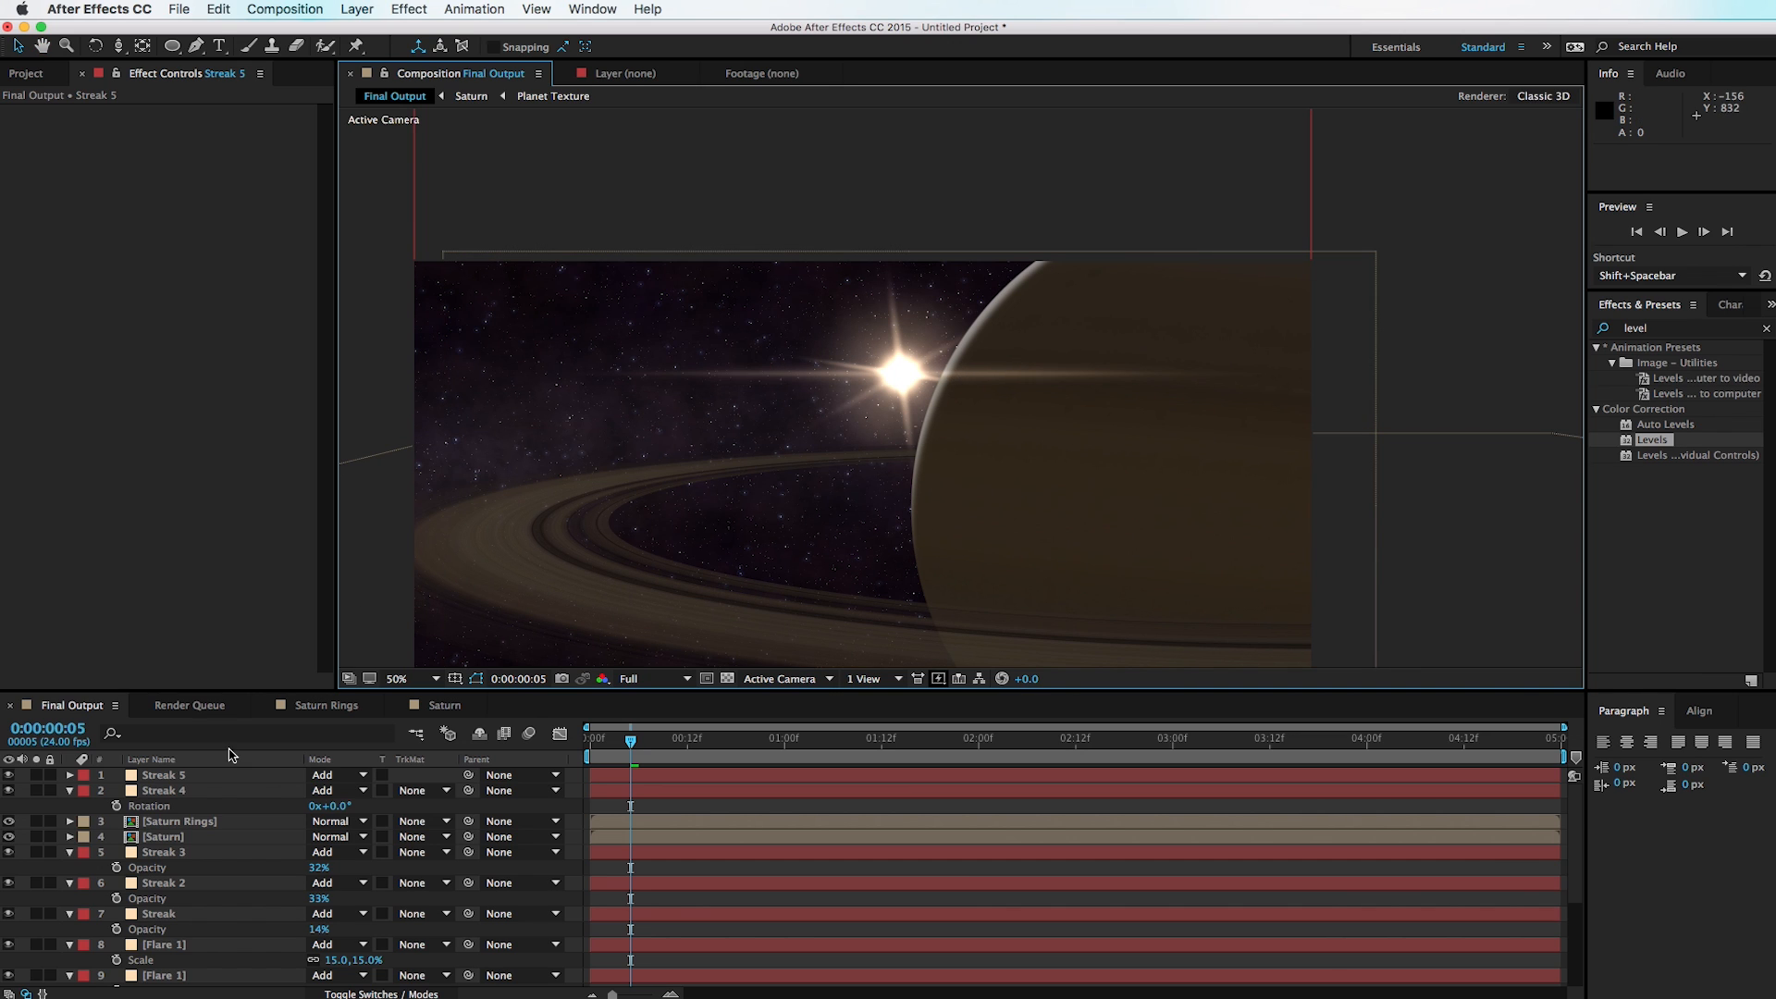
pyautogui.click(222, 795)
pyautogui.keyDown('shift'); pyautogui.click(183, 779); pyautogui.keyUp('shift')
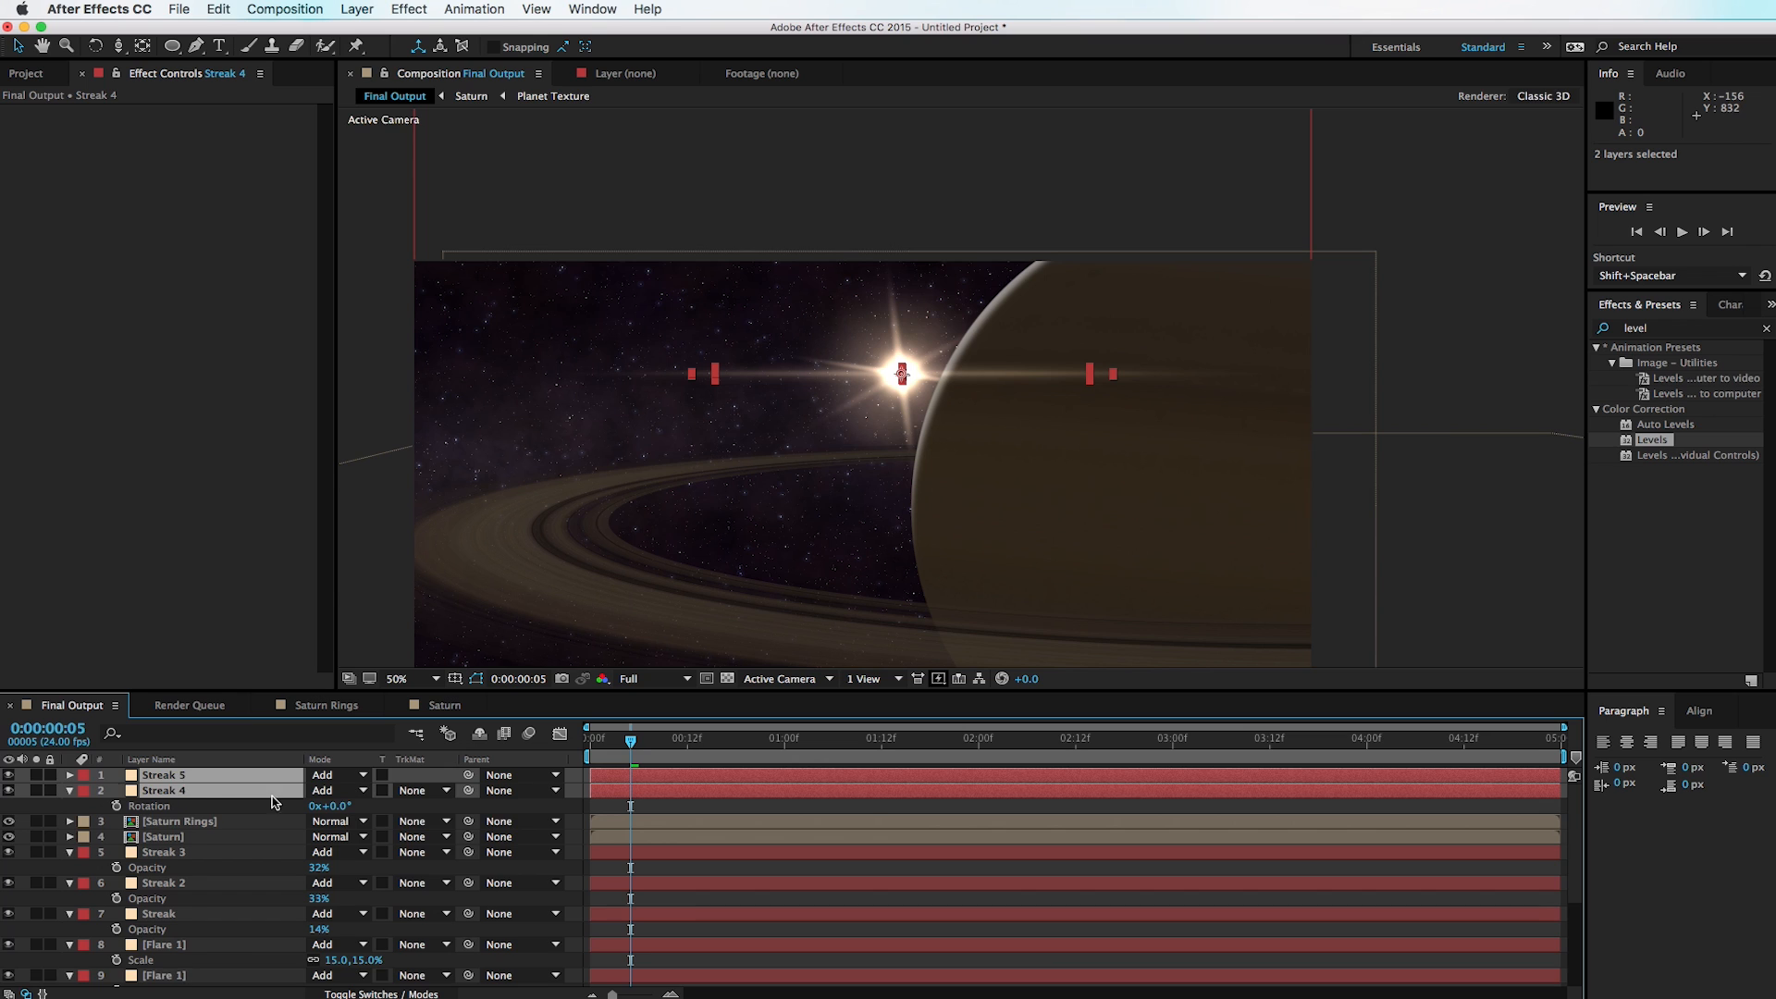
pyautogui.press('t')
pyautogui.moveTo(317, 792); pyautogui.dragTo(308, 796)
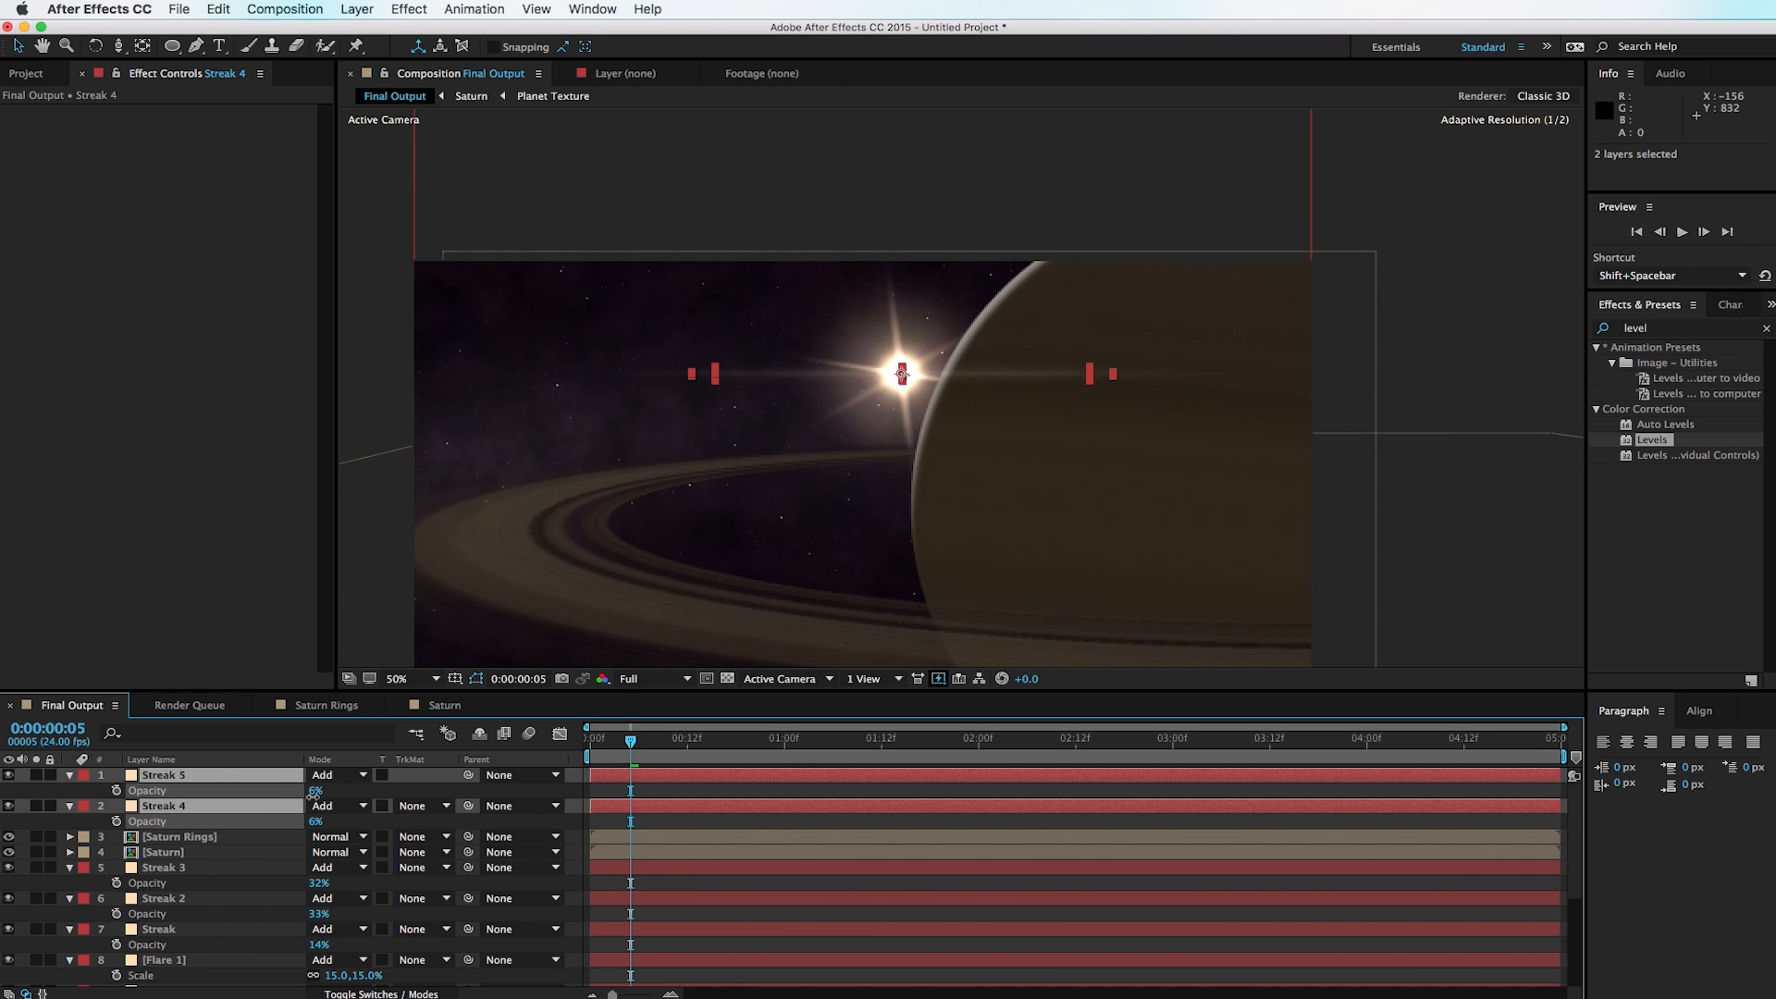
pyautogui.click(766, 420)
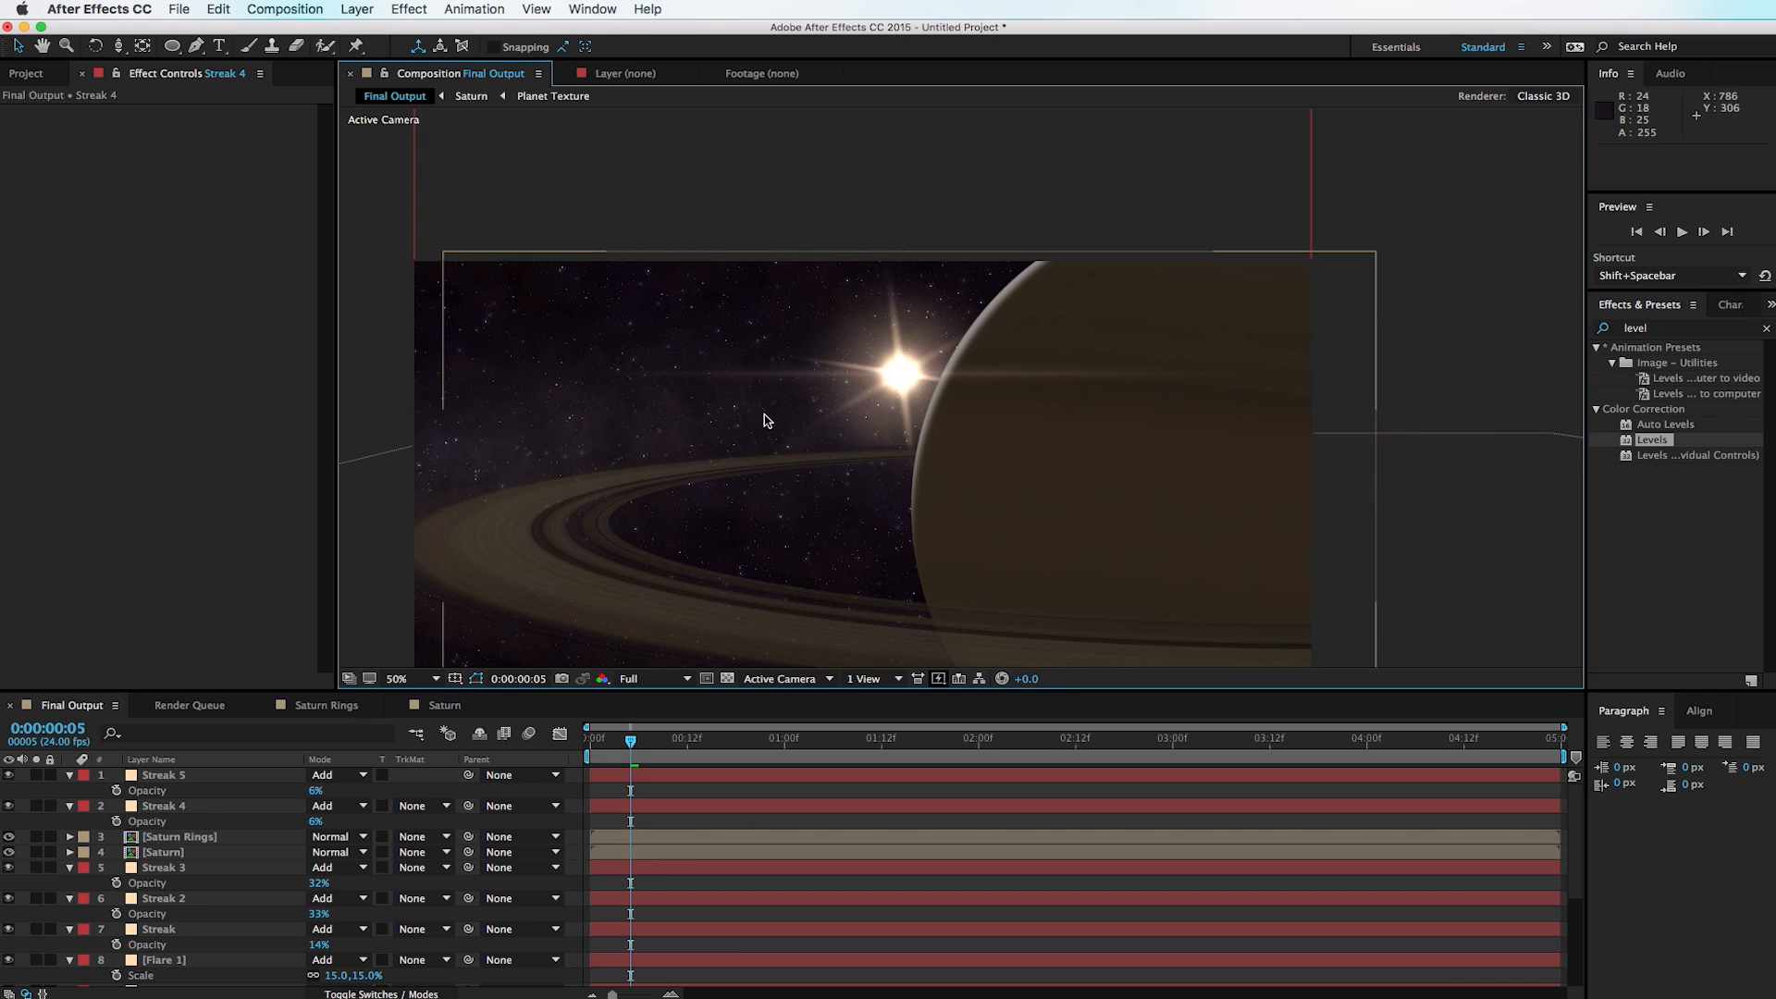
# Step: Create a 1920 × 1920 px orange solid layer (RGB 238, 131, 24) named "Sung Glow"
pyautogui.press('space')
pyautogui.moveTo(977, 468); pyautogui.dragTo(995, 448)
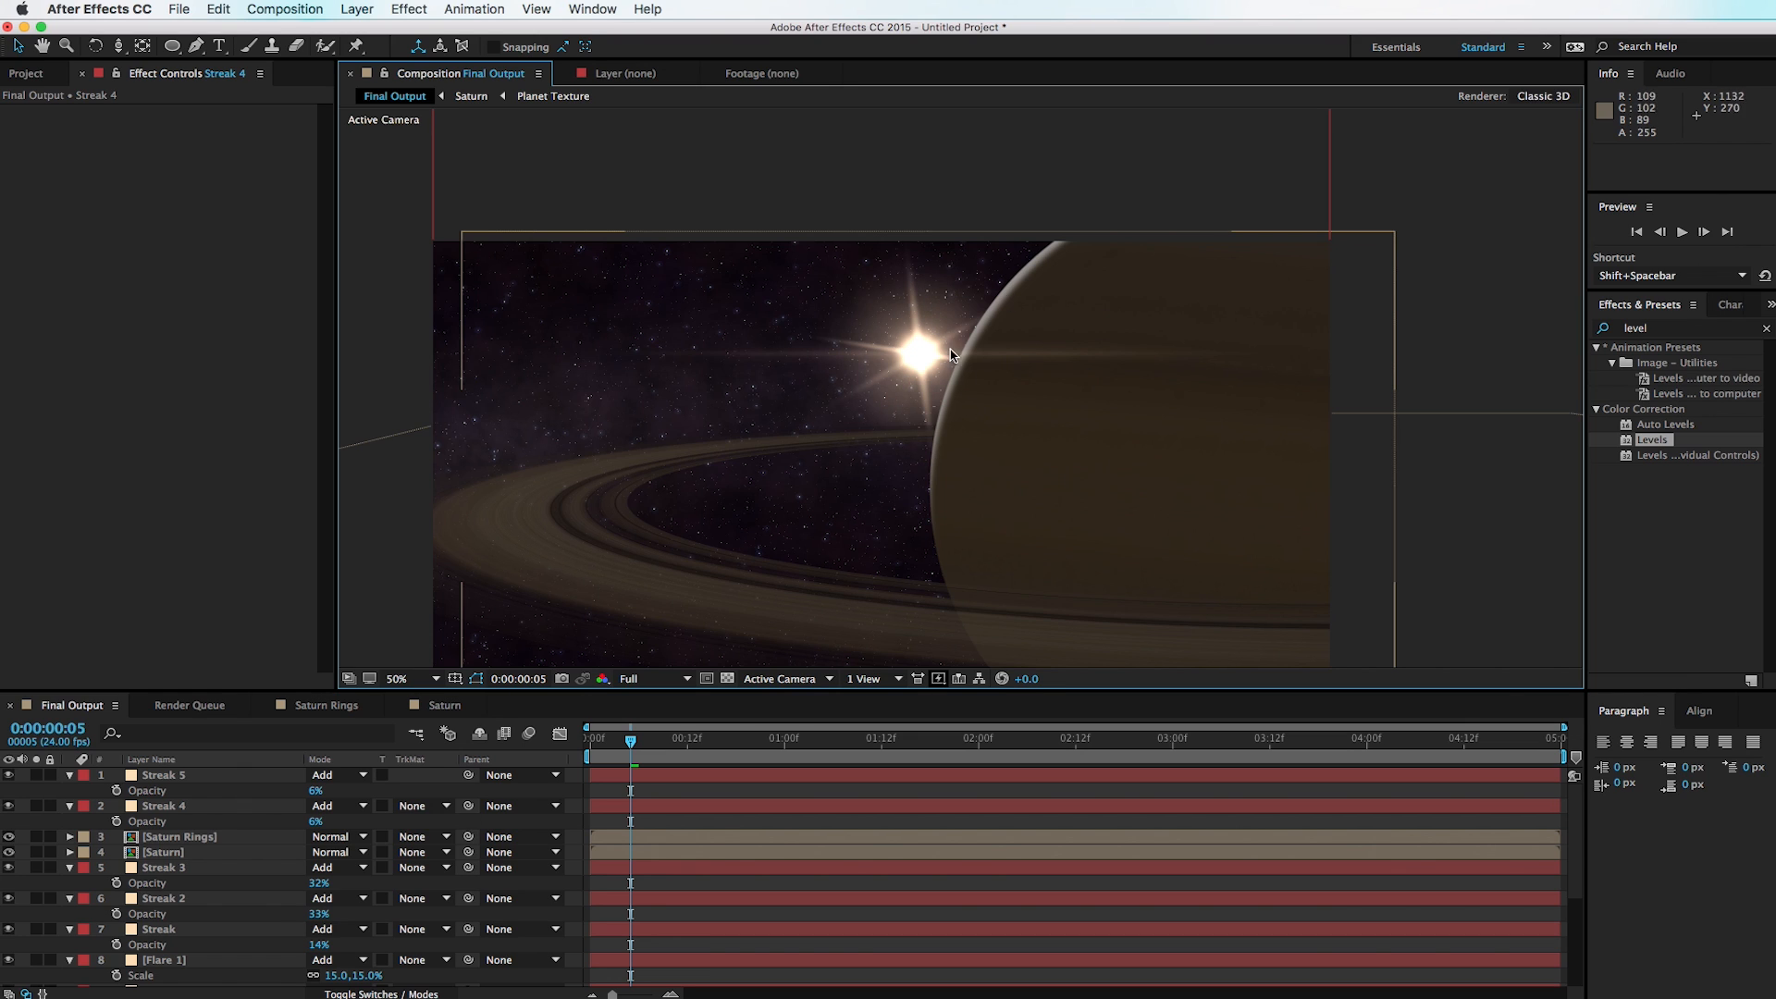
pyautogui.press('super+y')
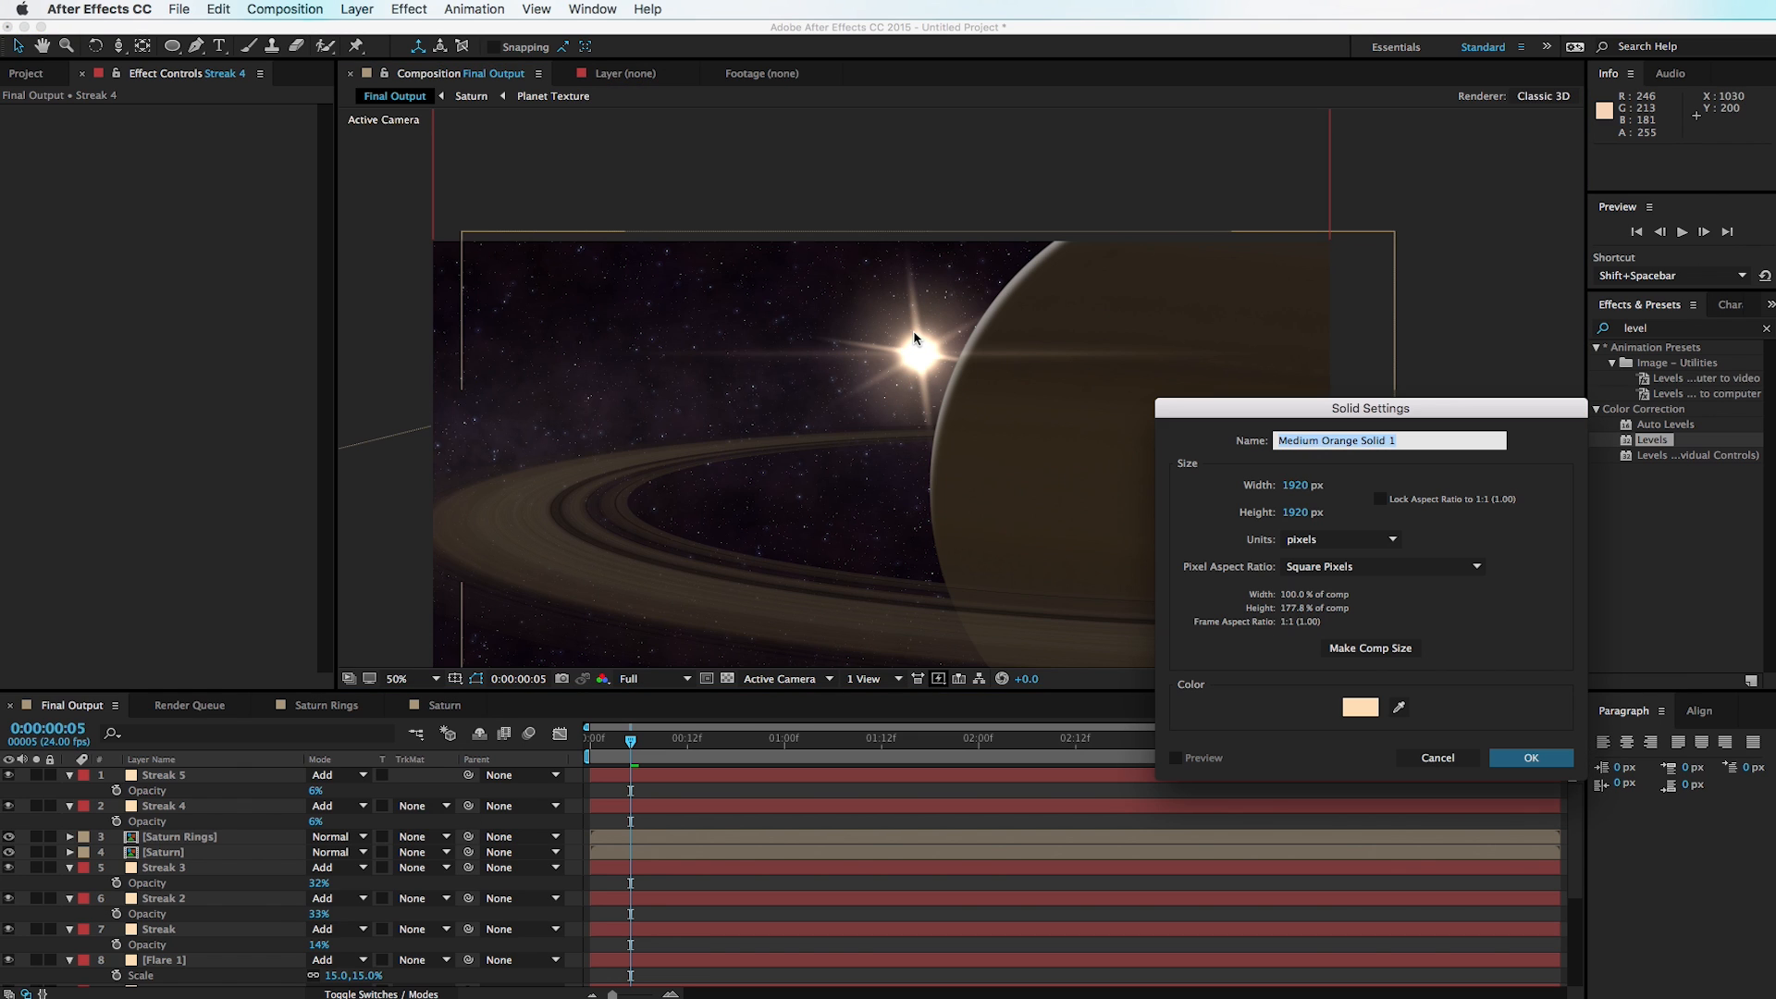
pyautogui.click(1358, 708)
pyautogui.moveTo(1343, 878); pyautogui.dragTo(1339, 883)
pyautogui.click(1286, 686)
pyautogui.click(1480, 669)
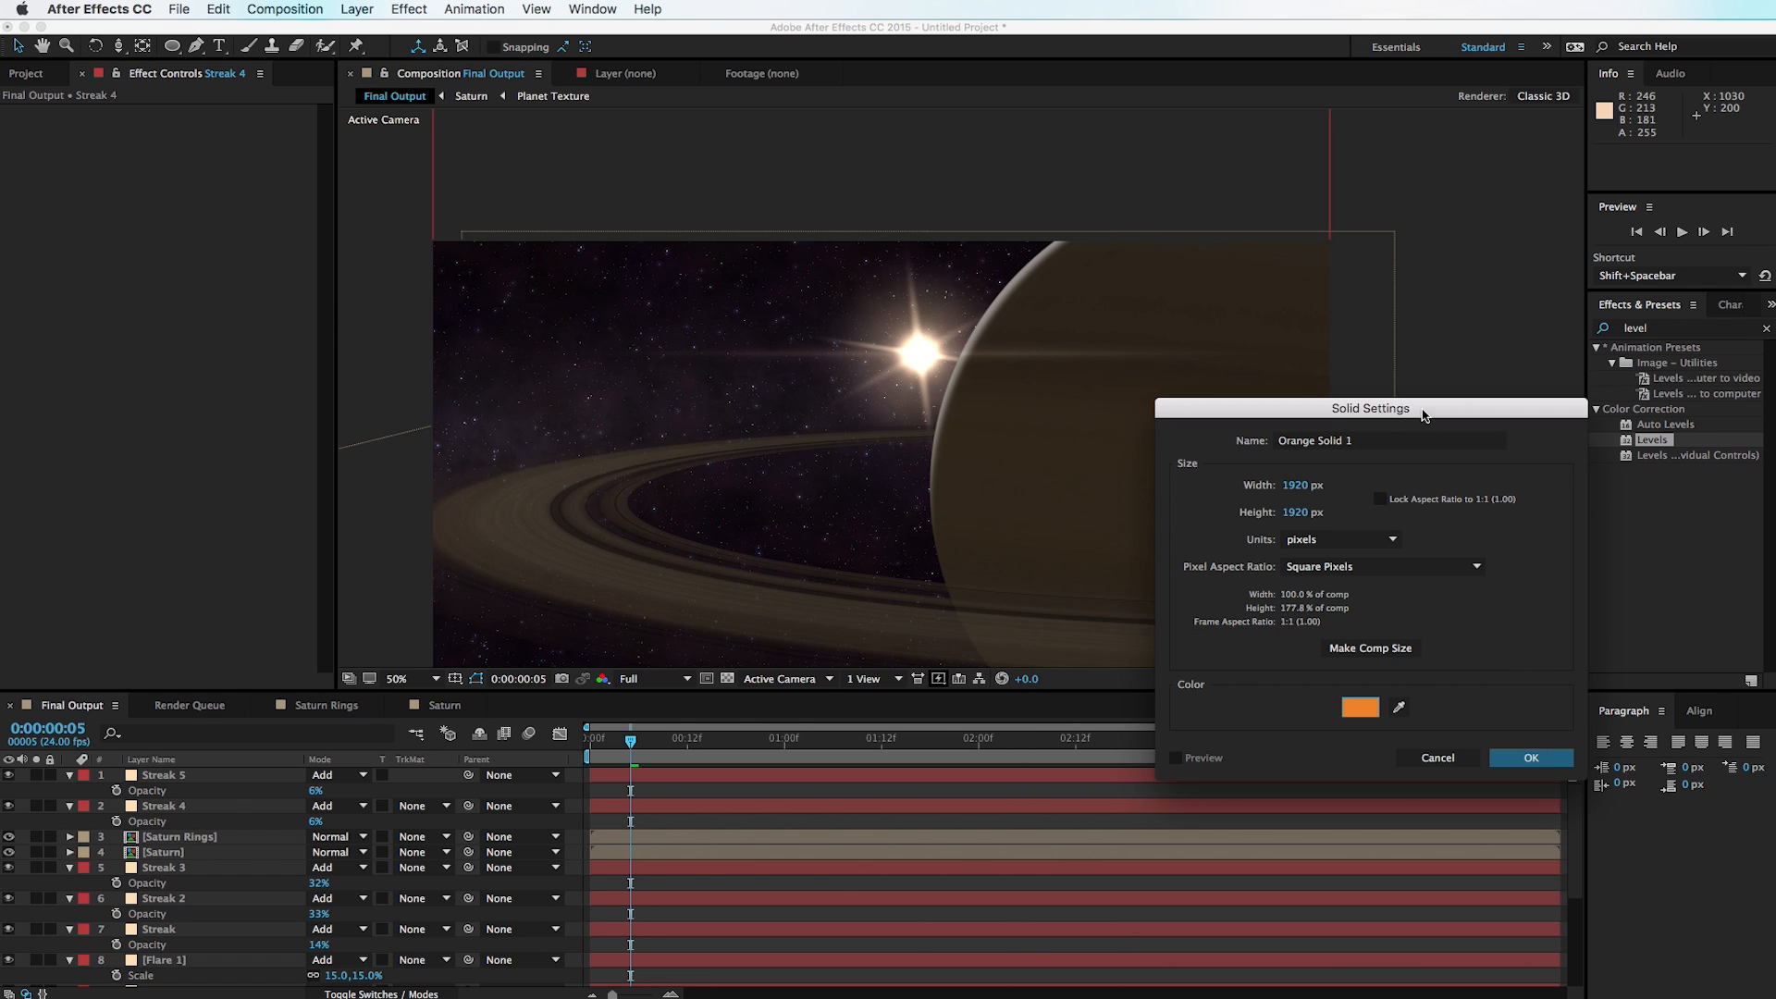
pyautogui.click(1371, 443)
pyautogui.write('Sung Glow')
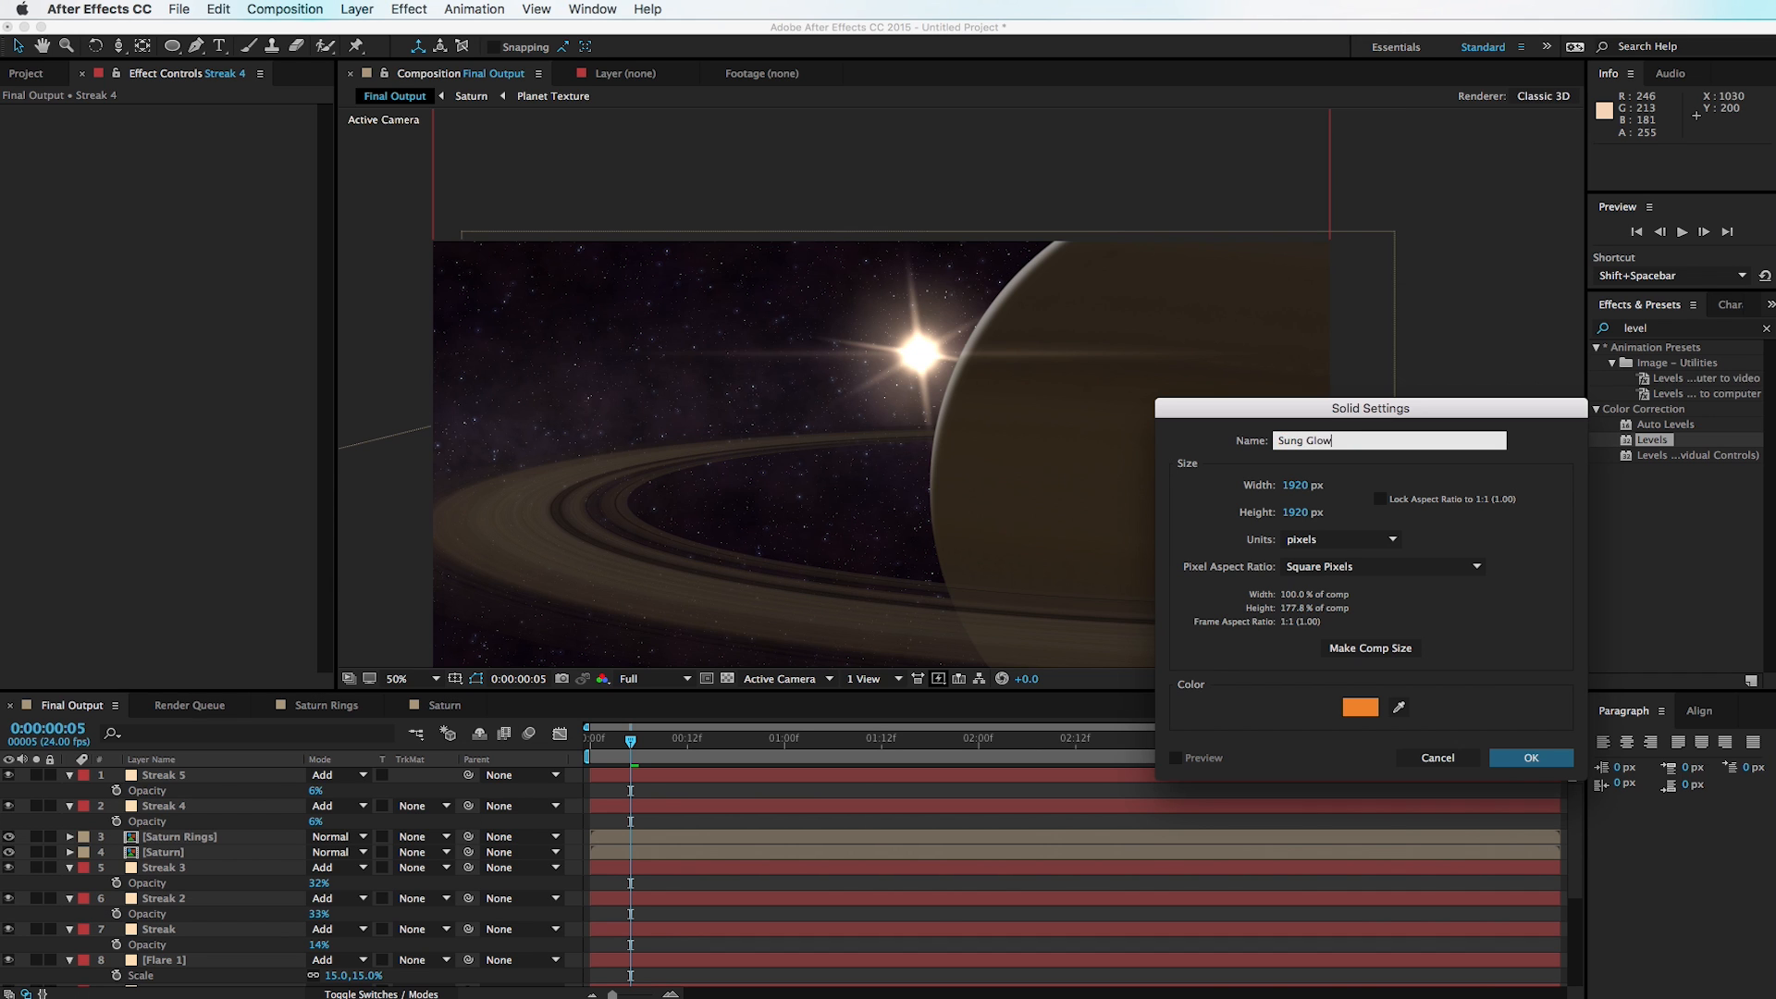
pyautogui.press('Return')
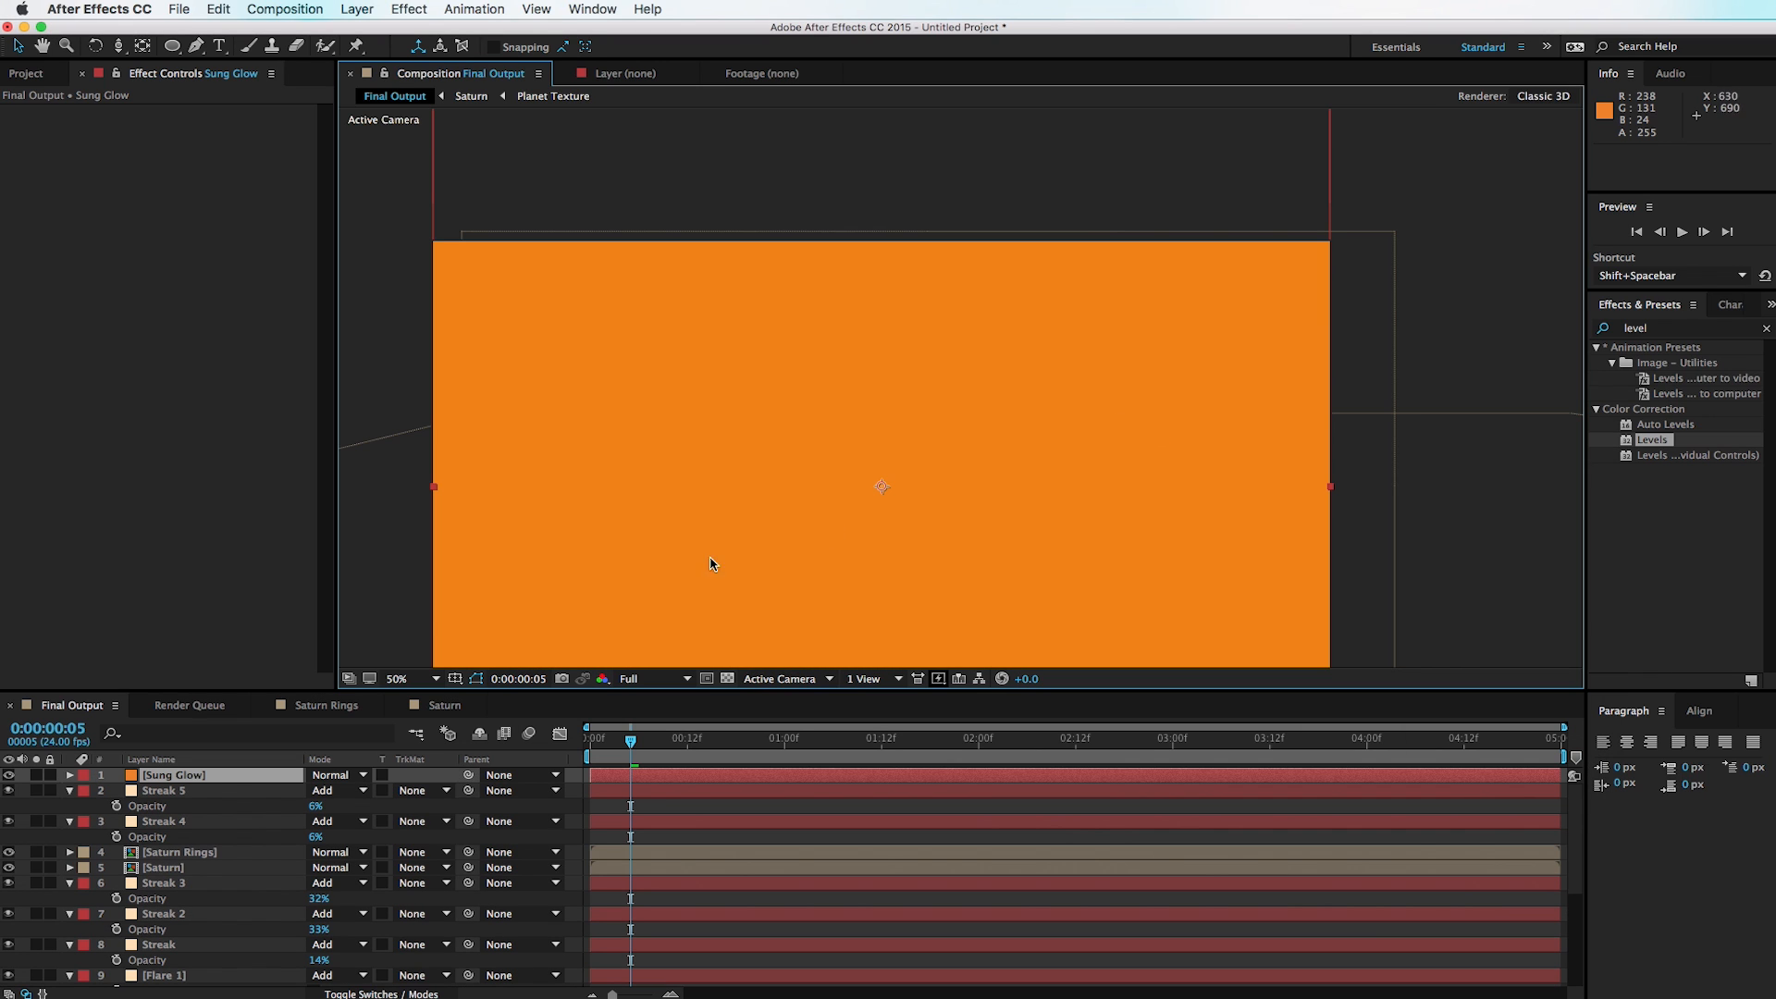
# Step: Lower the Sung Glow layer's opacity to 6% and place a circular mask about 320 px wide over the sun and the planet's edge
pyautogui.press('t')
pyautogui.moveTo(320, 790); pyautogui.dragTo(240, 802)
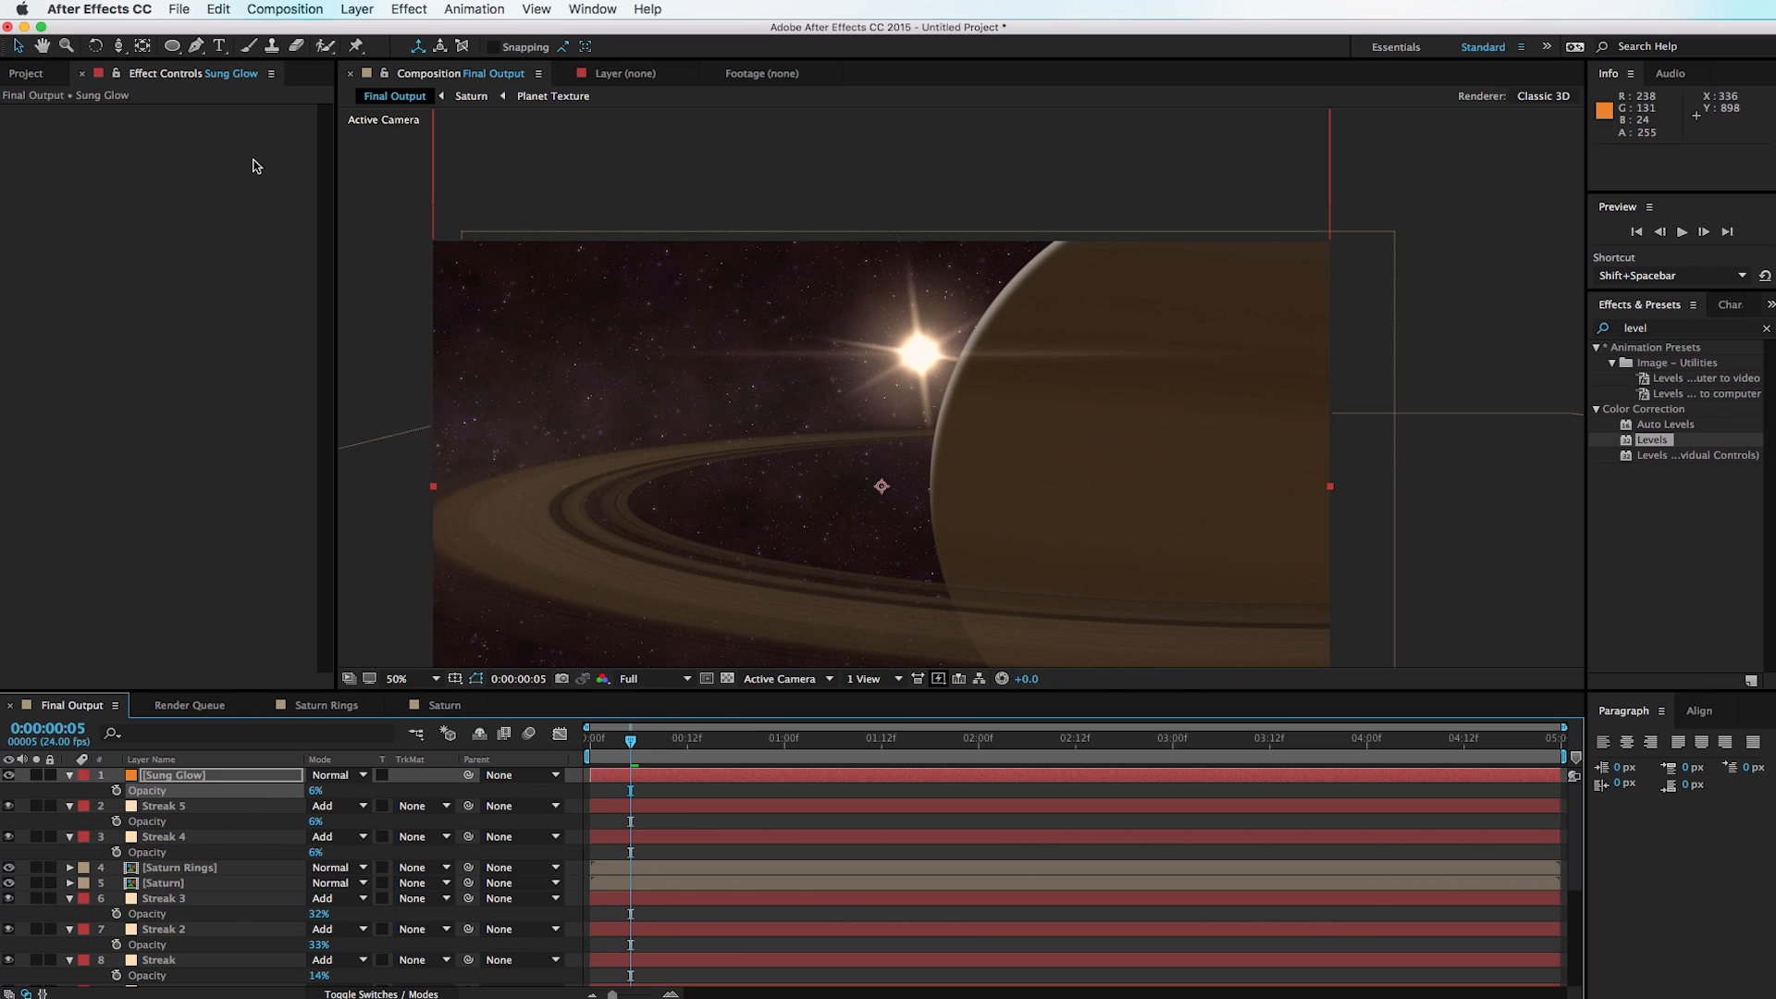
pyautogui.click(180, 51)
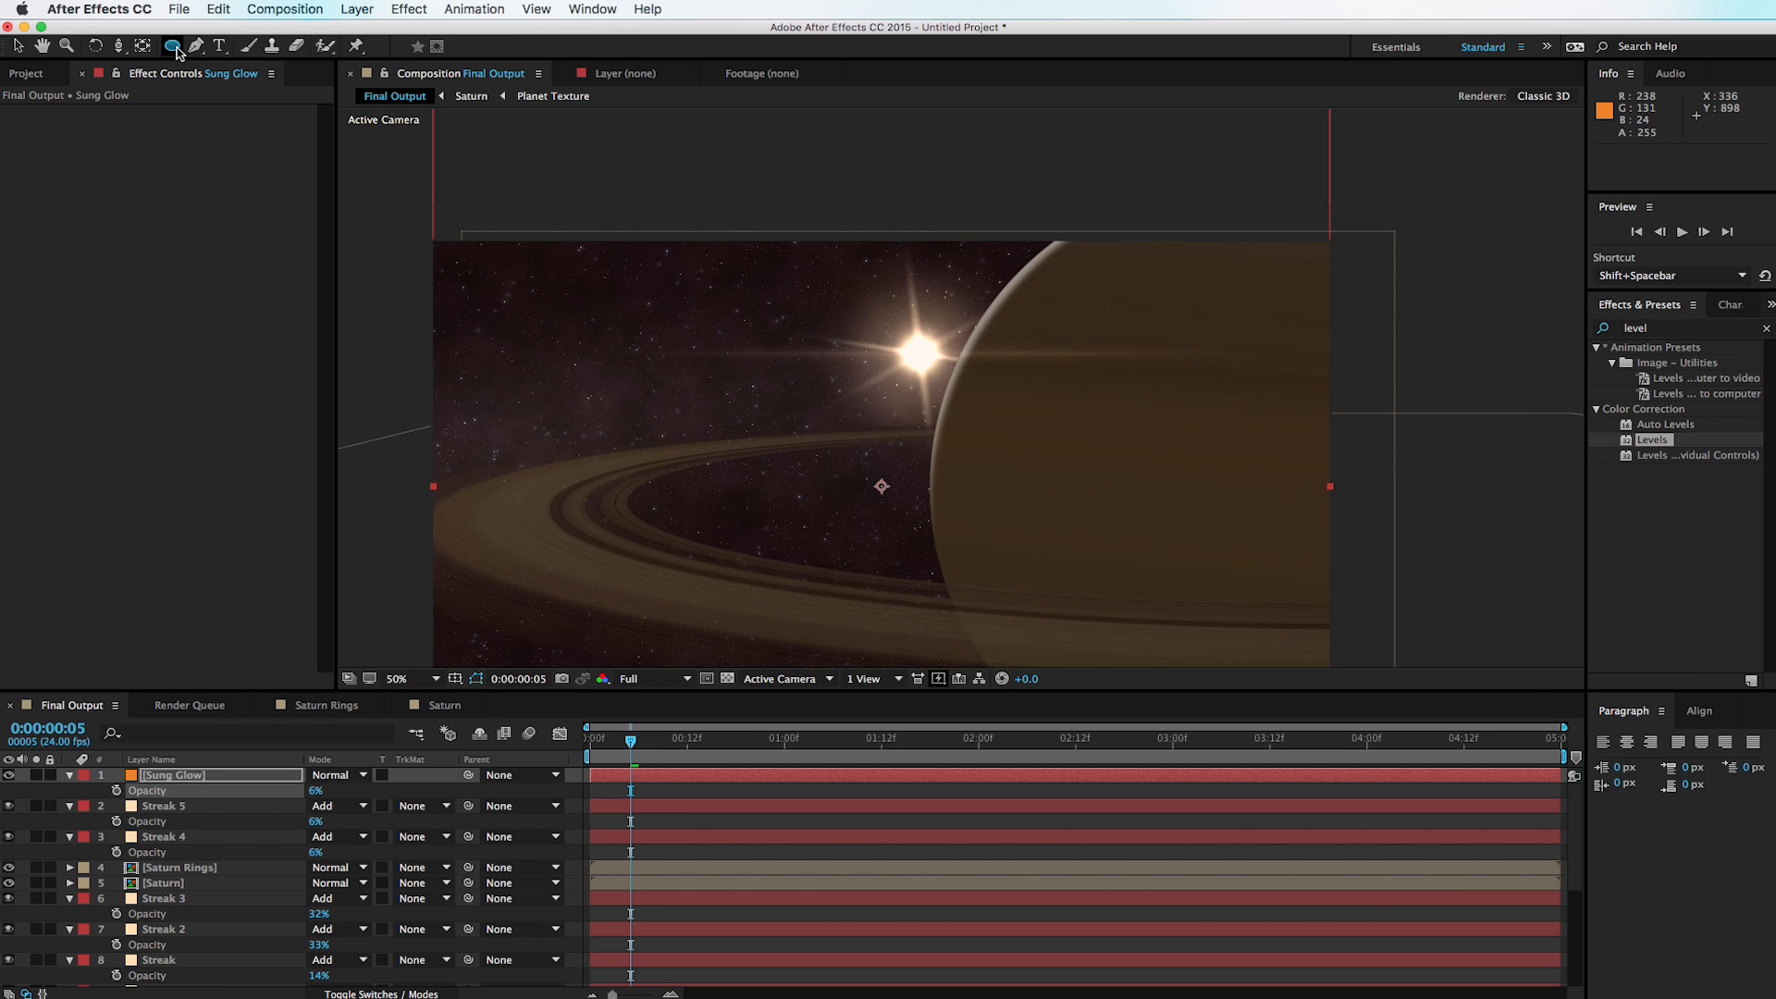
pyautogui.moveTo(893, 303); pyautogui.dragTo(1046, 446)
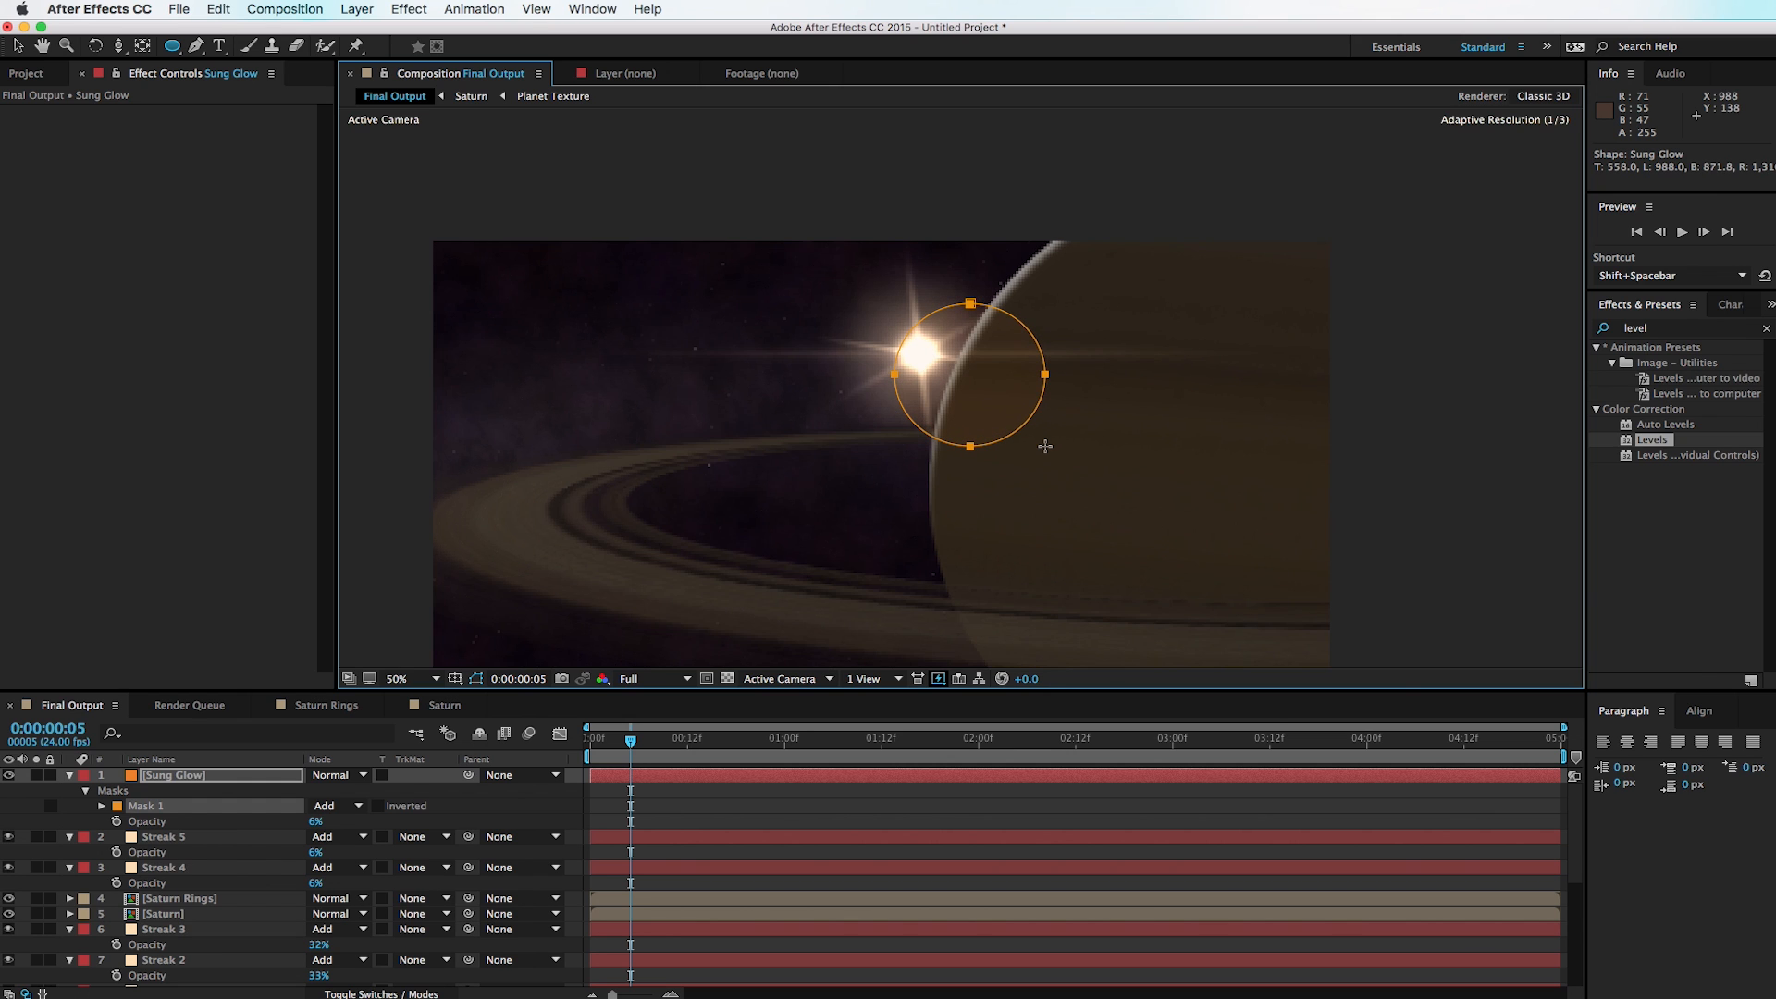
pyautogui.press('v')
pyautogui.moveTo(1037, 342); pyautogui.dragTo(982, 319)
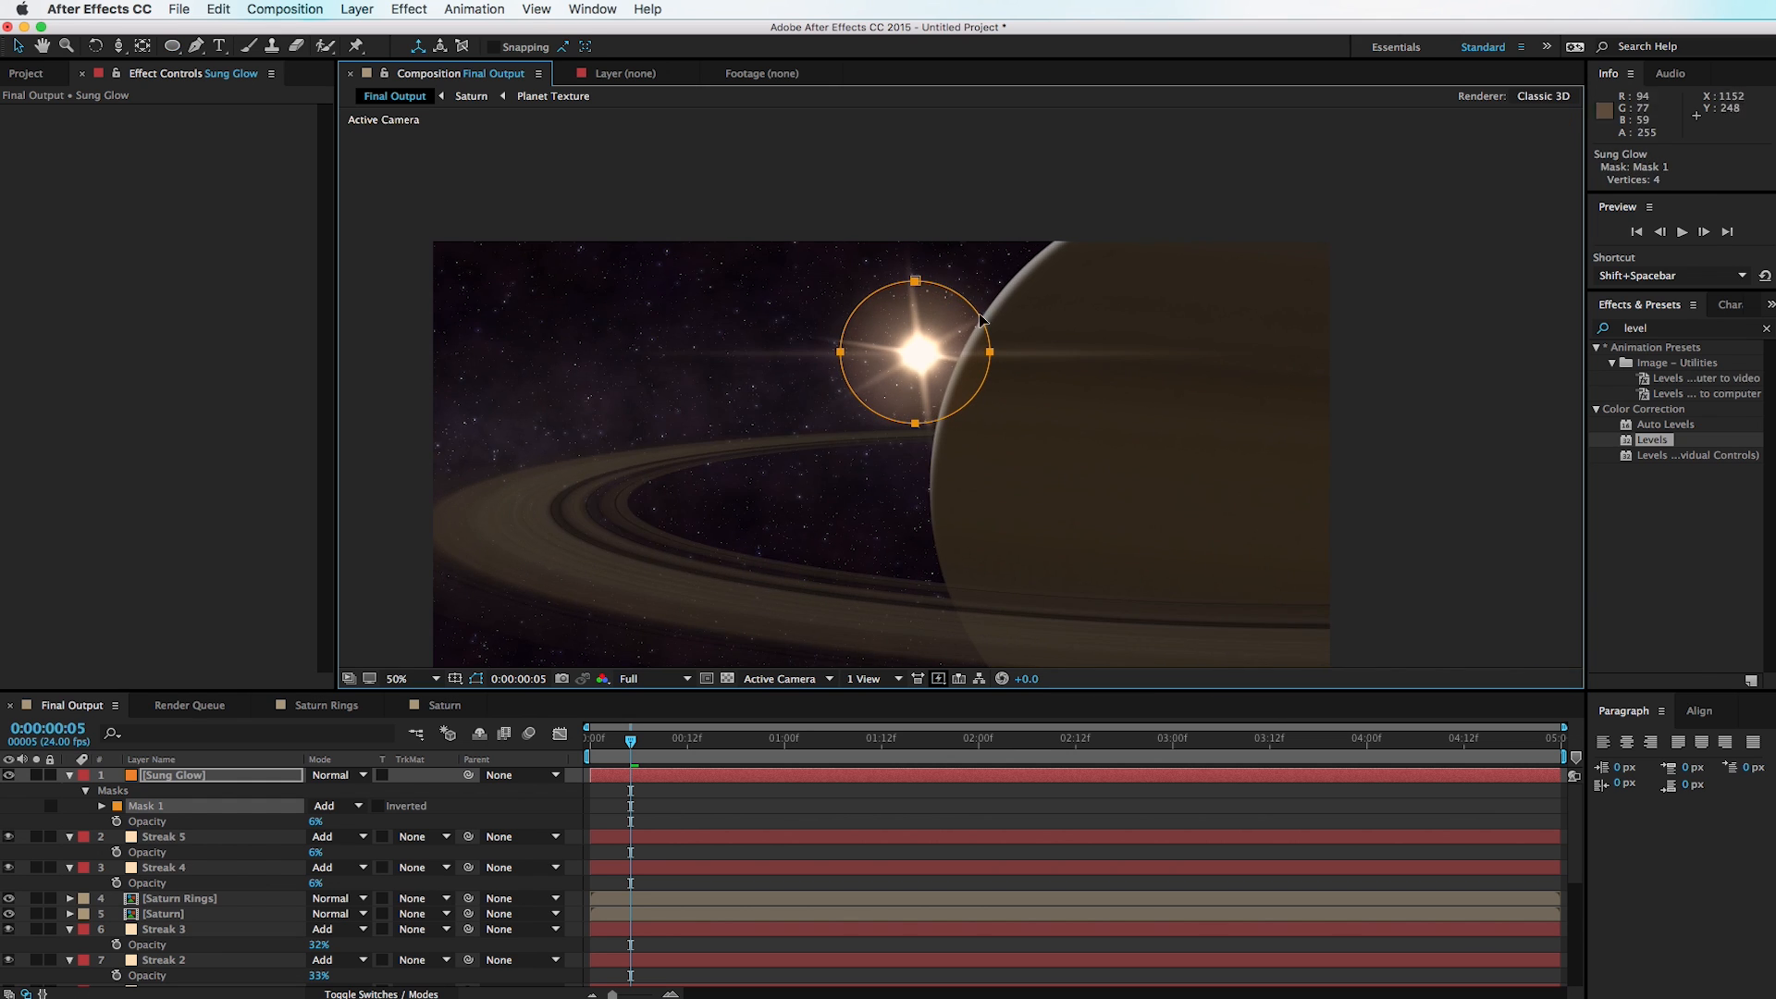
pyautogui.moveTo(995, 358); pyautogui.dragTo(1034, 358)
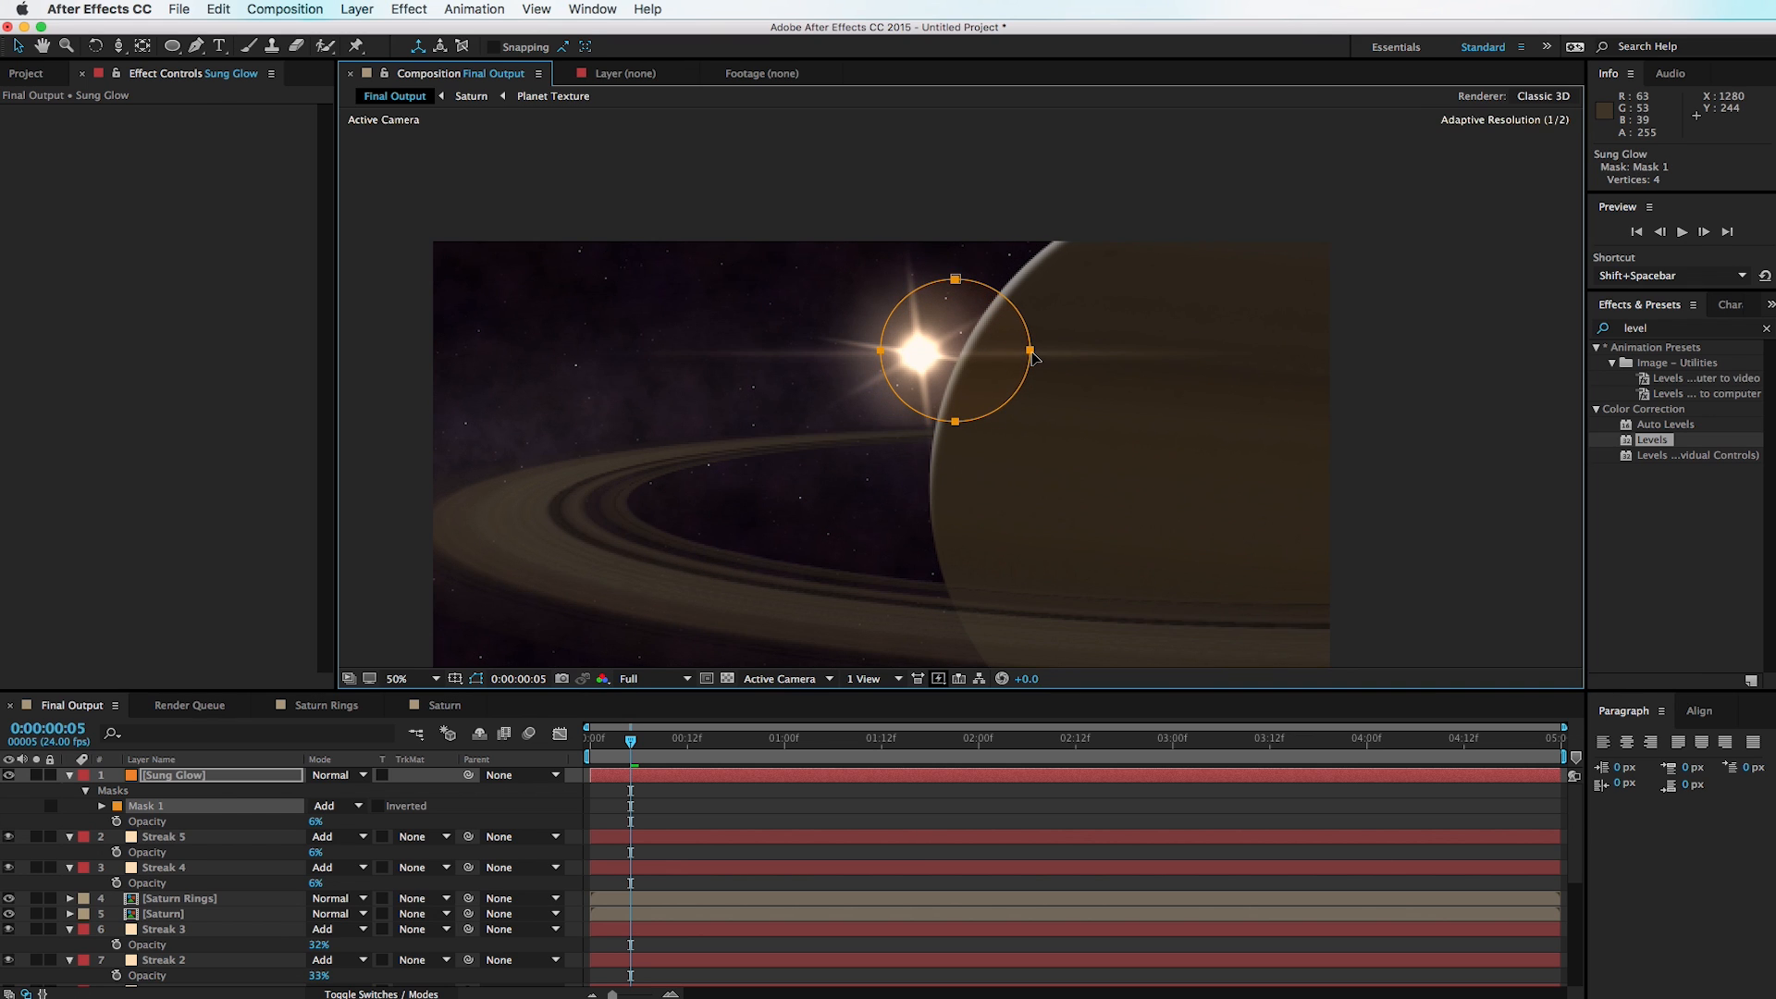
# Step: Feather the Sung Glow mask by 129 pixels and raise the layer's opacity to about 34%
pyautogui.press('f')
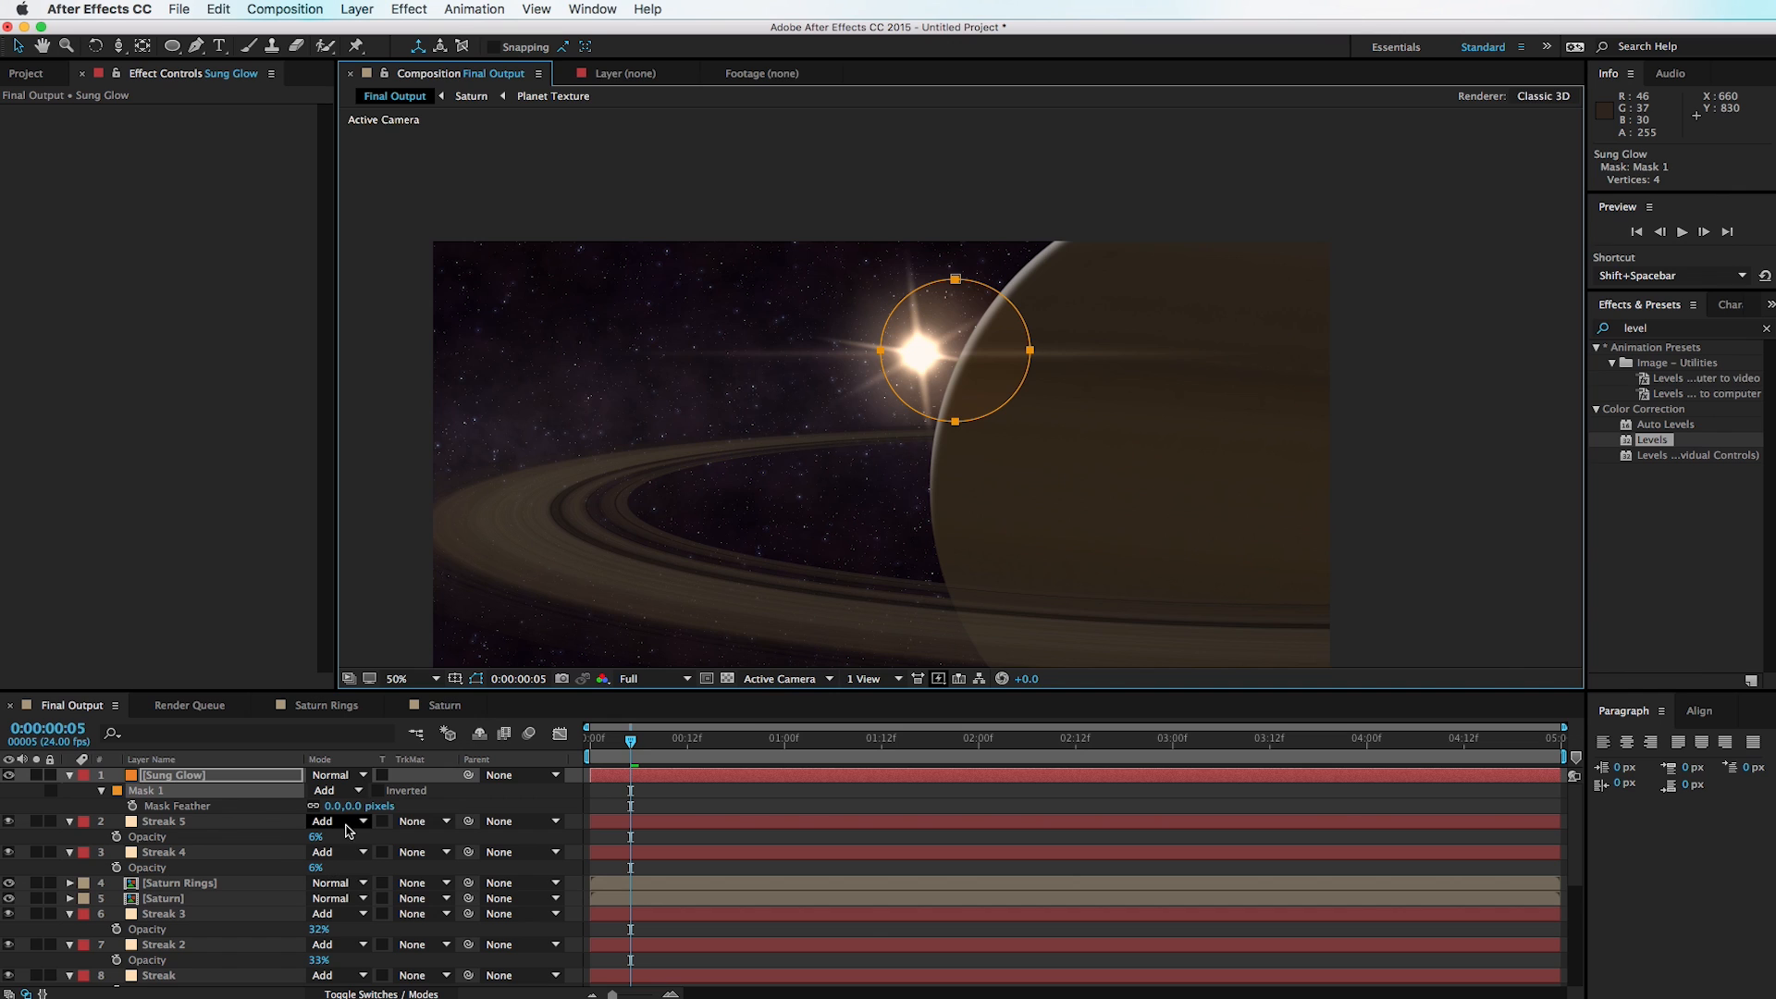
pyautogui.moveTo(370, 805); pyautogui.dragTo(472, 808)
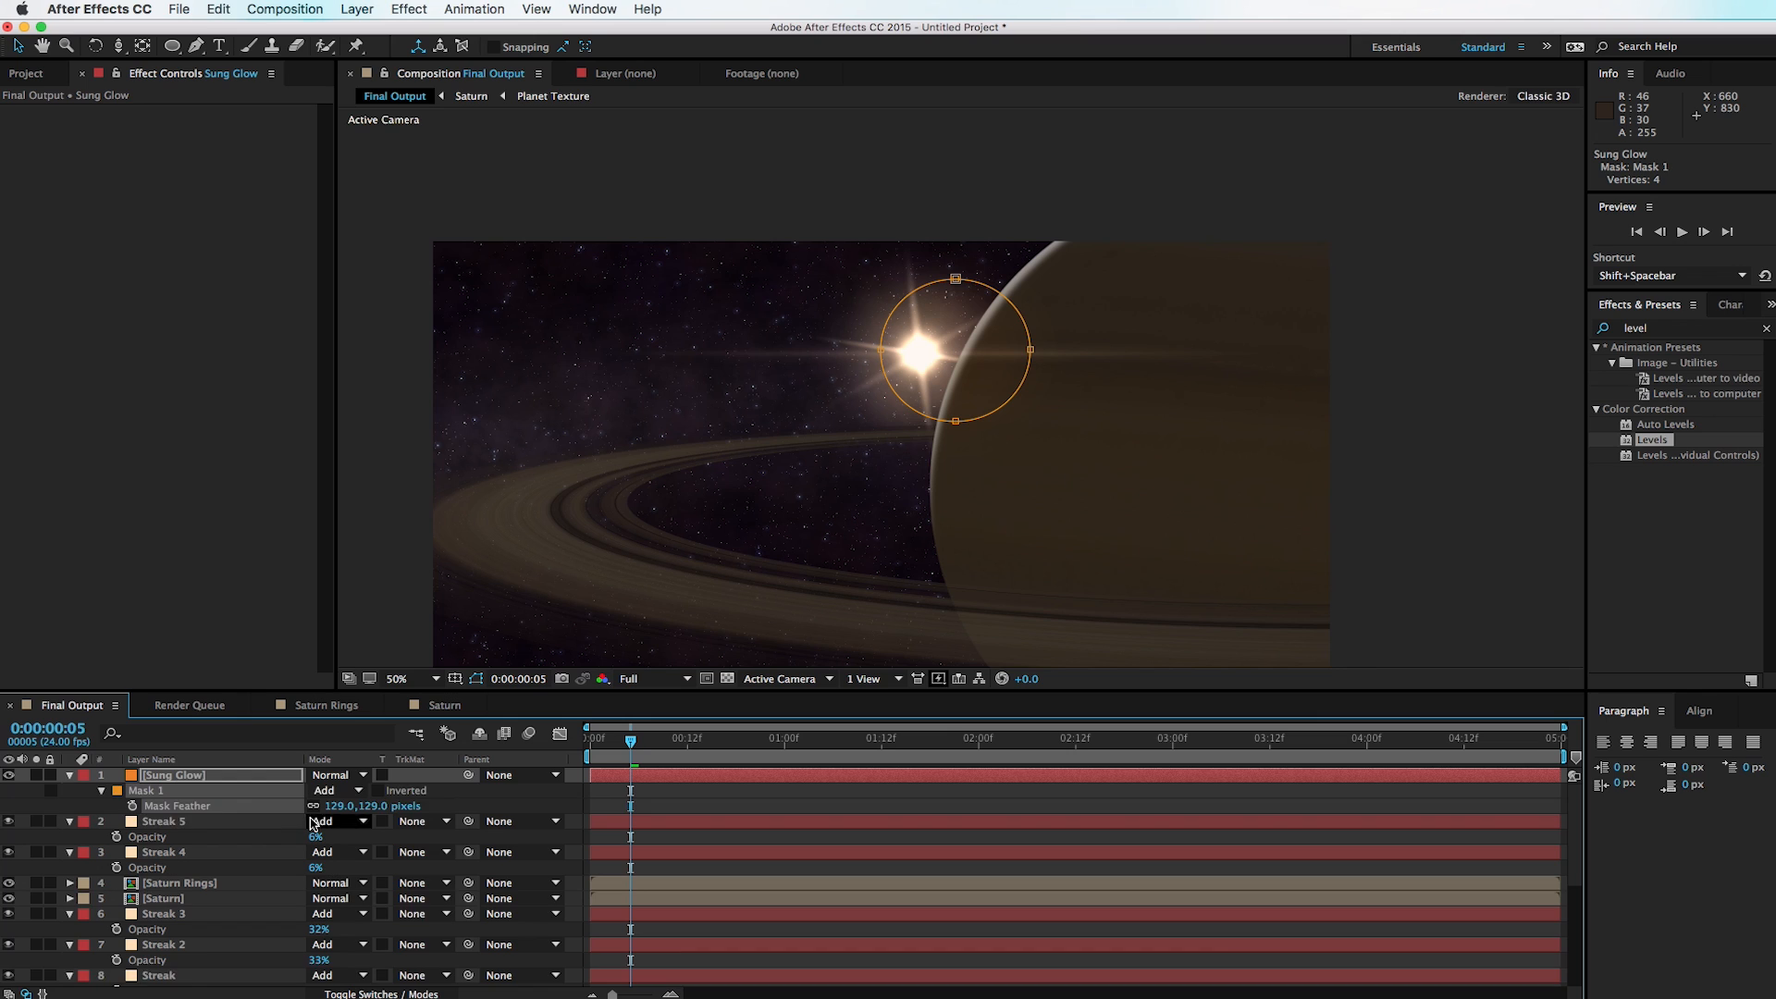
pyautogui.press('t')
pyautogui.moveTo(318, 791); pyautogui.dragTo(336, 791)
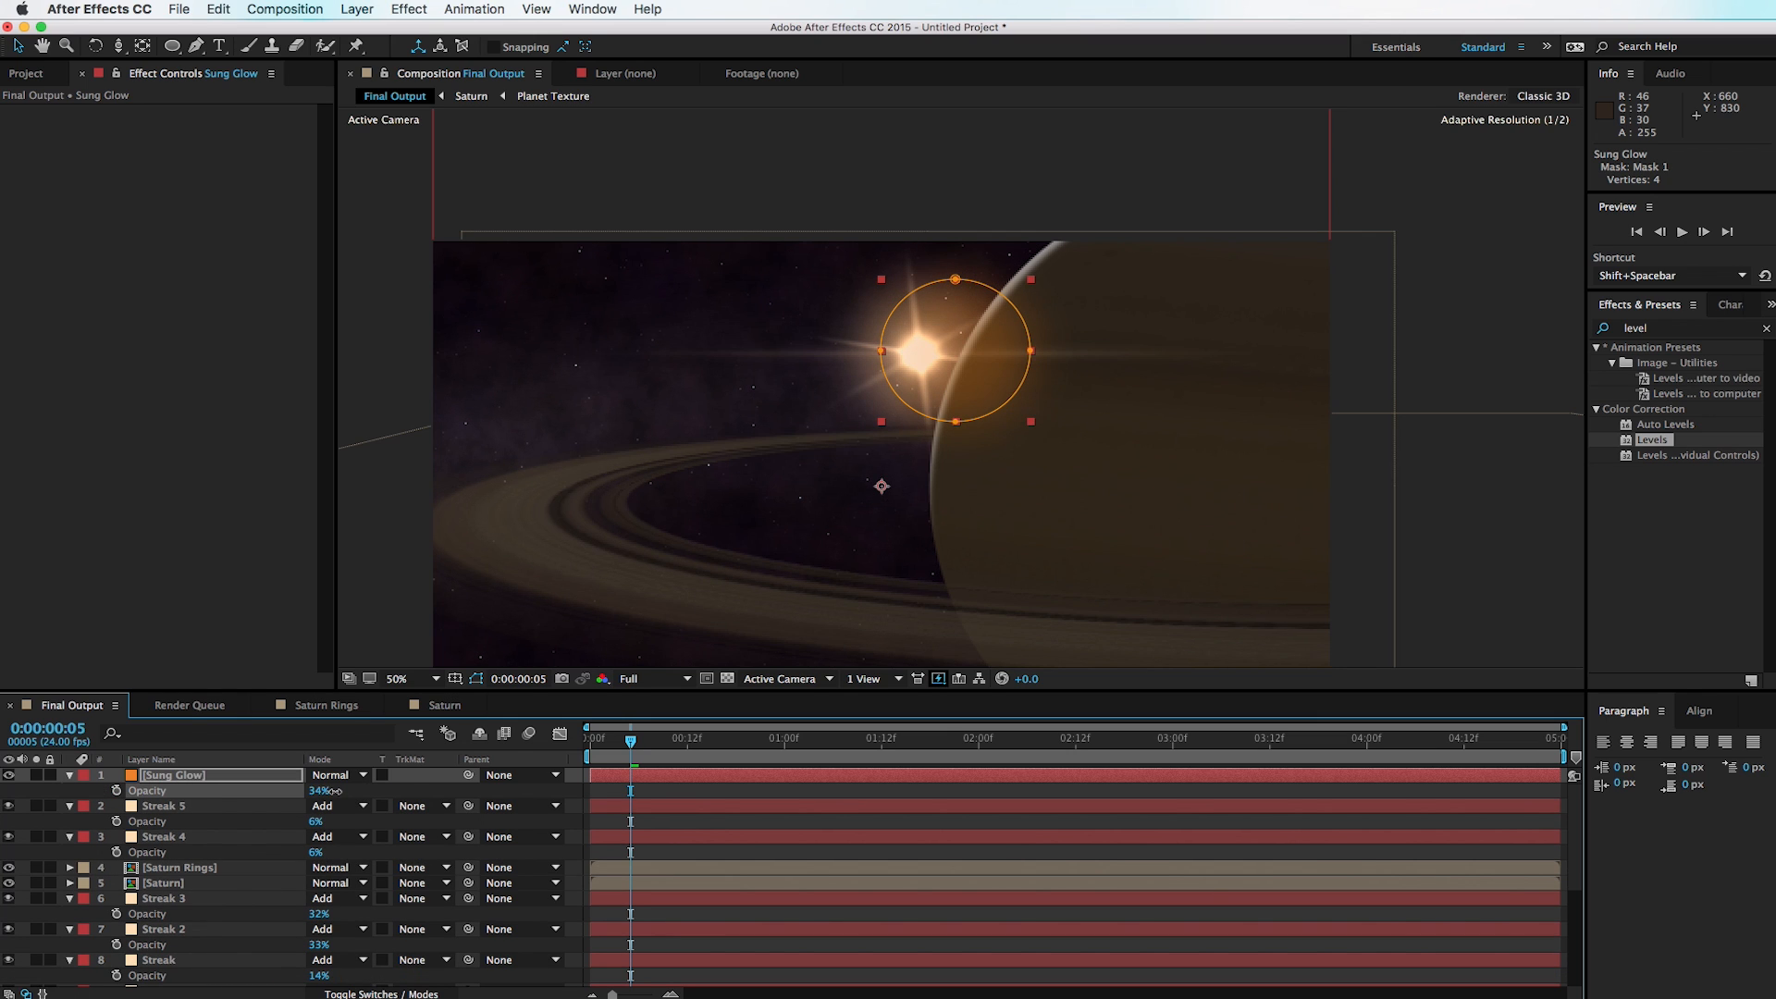
# Step: Set the Sung Glow layer to Add blending at 42% opacity and reshape its mask points around the sun and planet edge
pyautogui.click(335, 775)
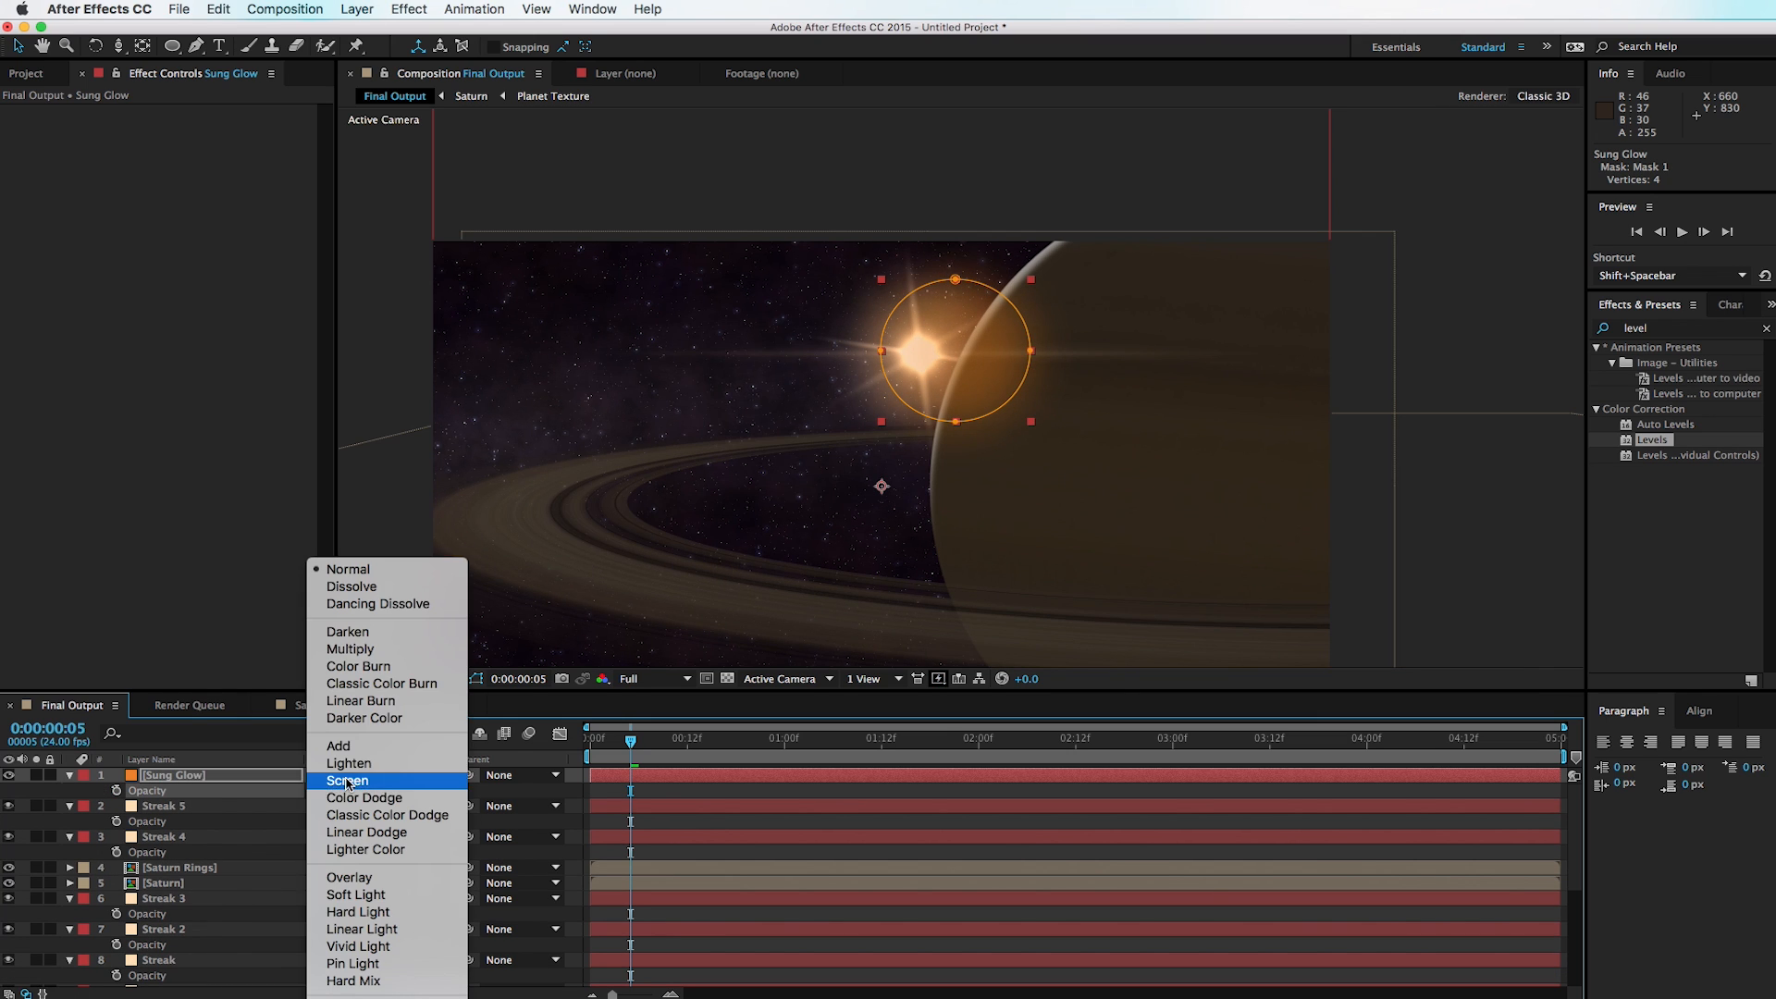
pyautogui.click(368, 747)
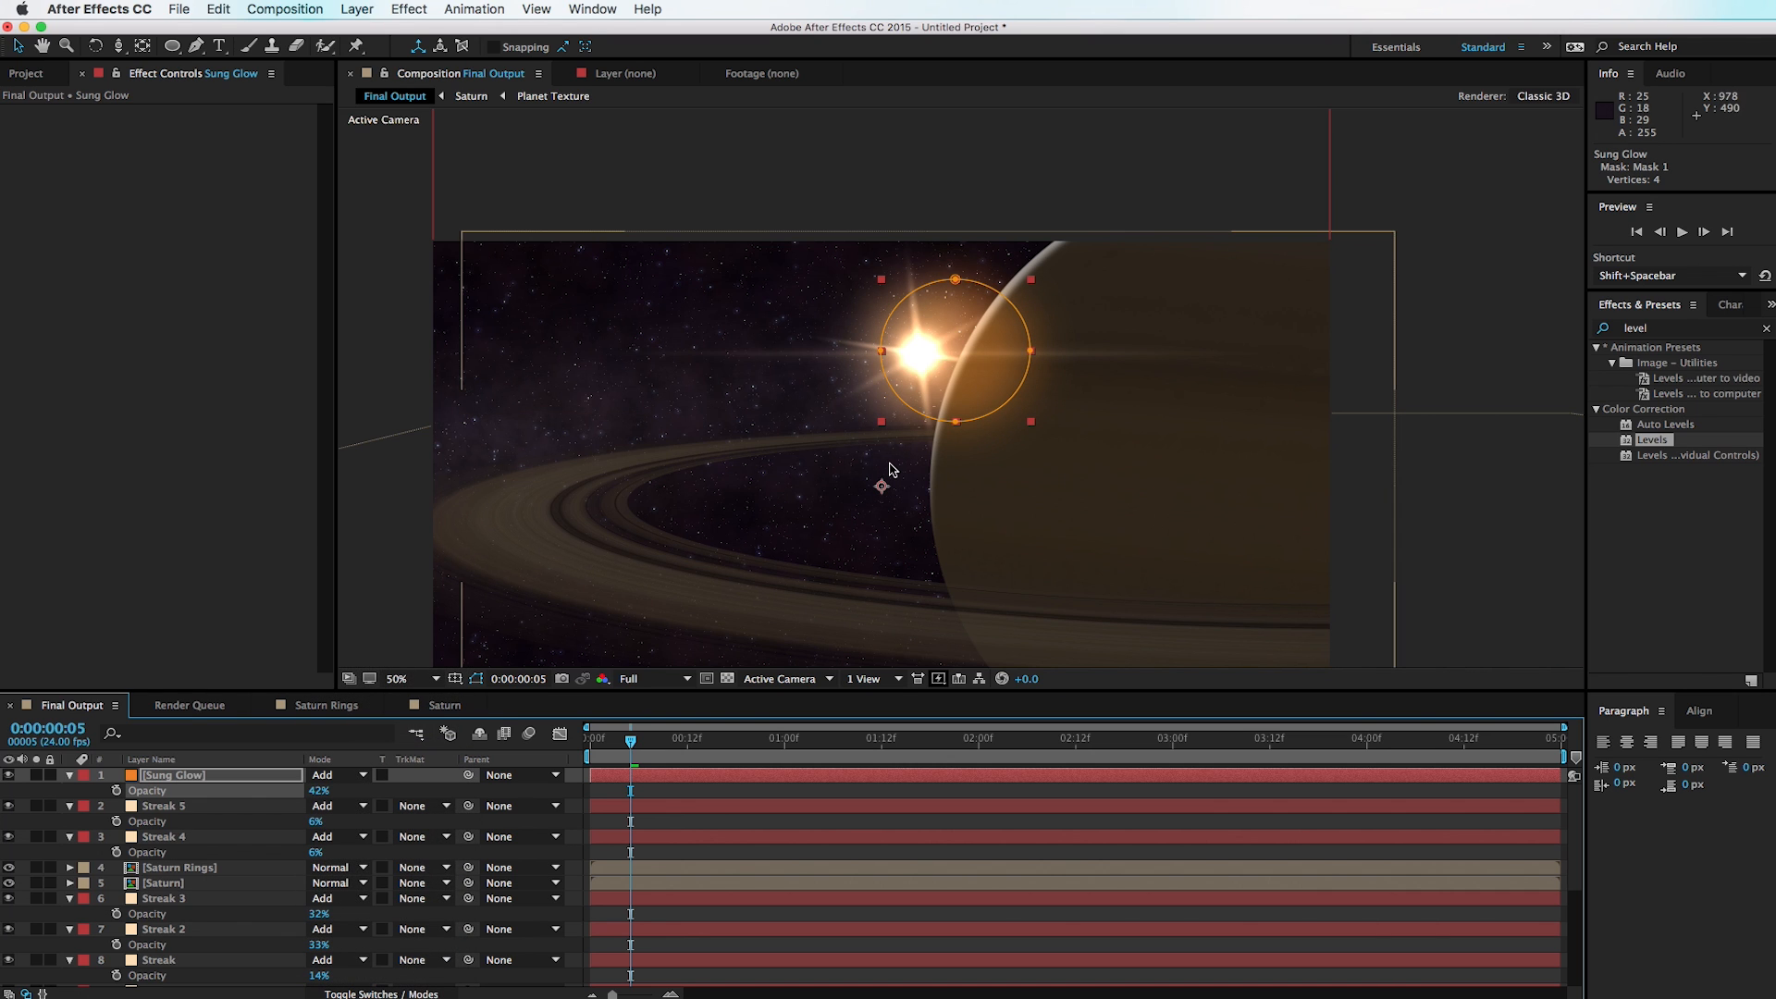
pyautogui.moveTo(955, 420); pyautogui.dragTo(961, 434)
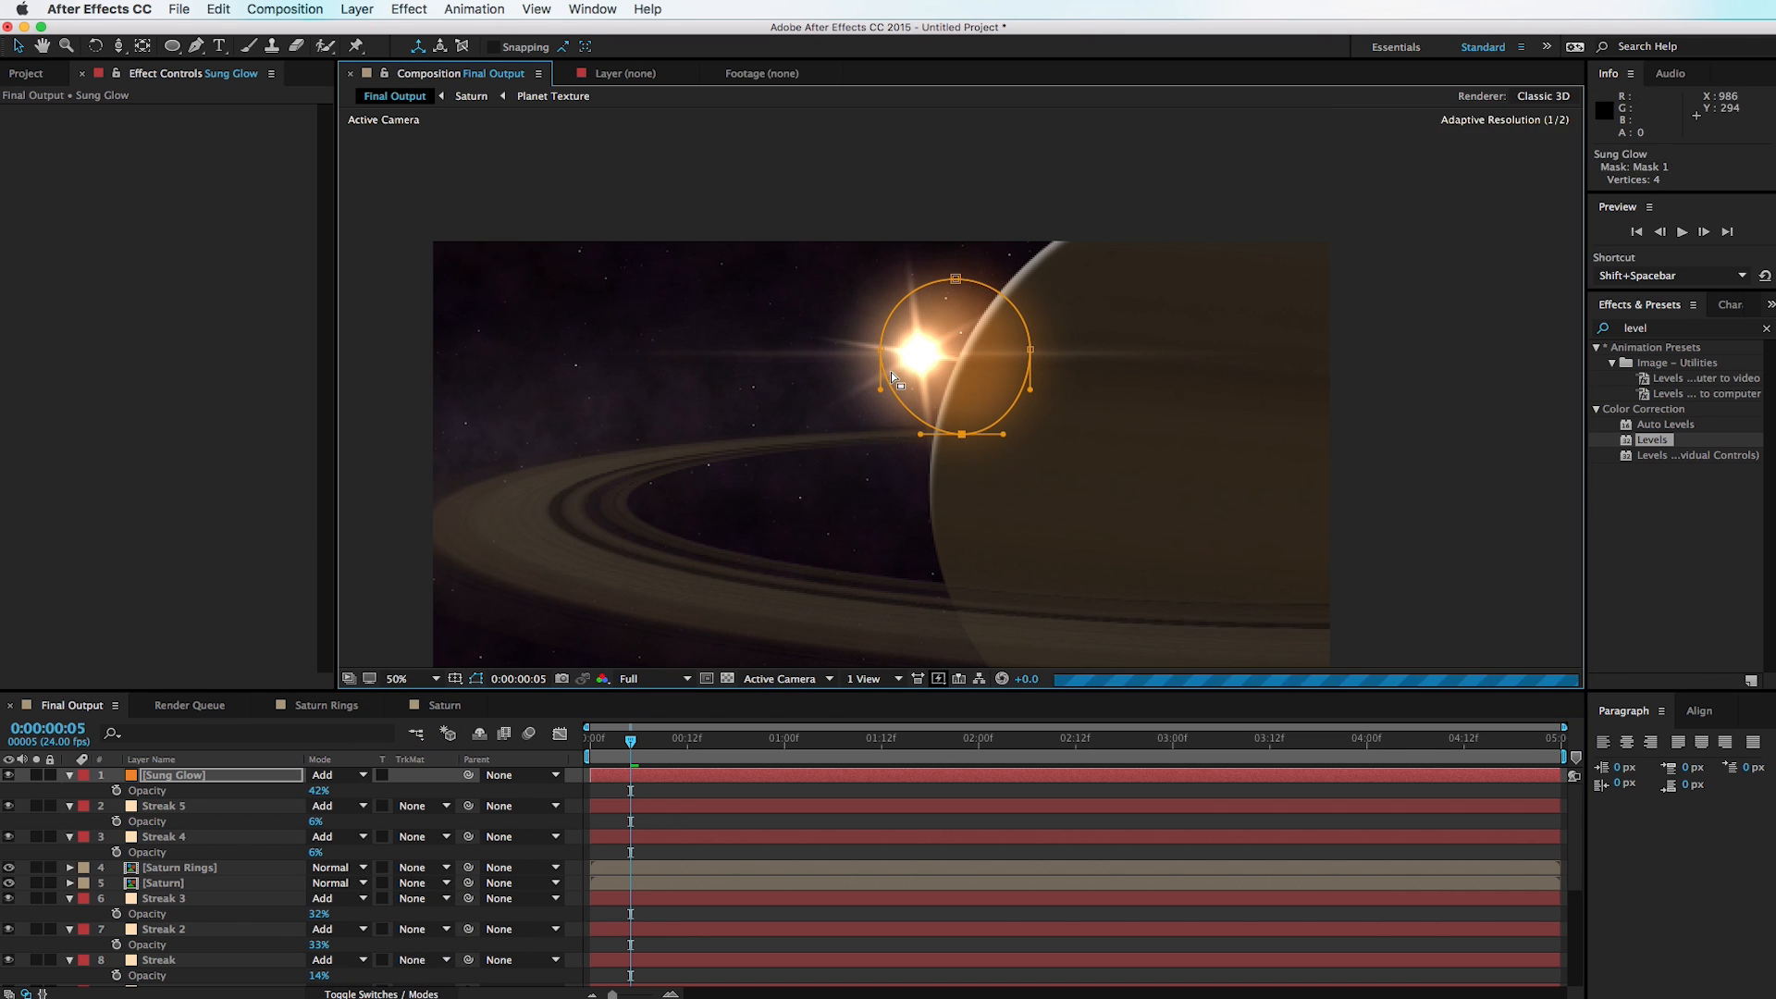
pyautogui.moveTo(879, 350); pyautogui.dragTo(854, 367)
pyautogui.moveTo(955, 278); pyautogui.dragTo(916, 289)
pyautogui.moveTo(1032, 350); pyautogui.dragTo(1027, 377)
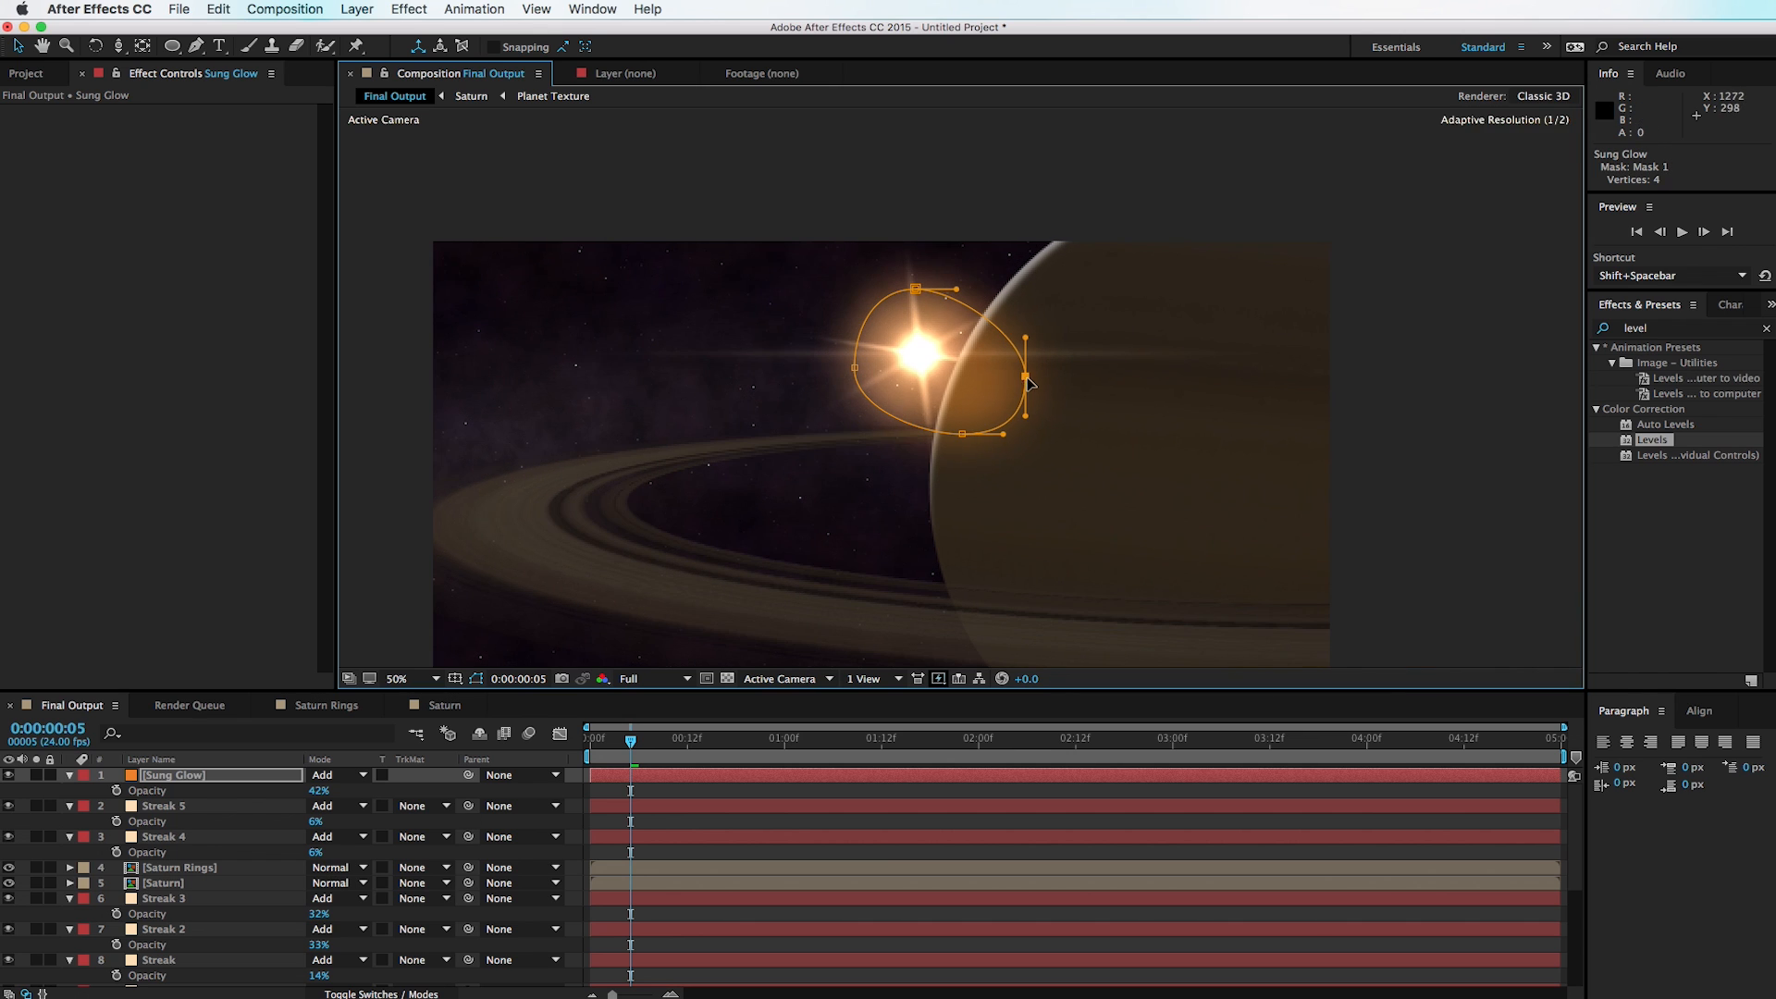
pyautogui.moveTo(962, 434); pyautogui.dragTo(976, 418)
# Step: Feather the Sung Glow mask by 215 pixels, stretch its points farther over the planet and above the sun, and deselect the layer
pyautogui.press('f')
pyautogui.moveTo(352, 802); pyautogui.dragTo(451, 807)
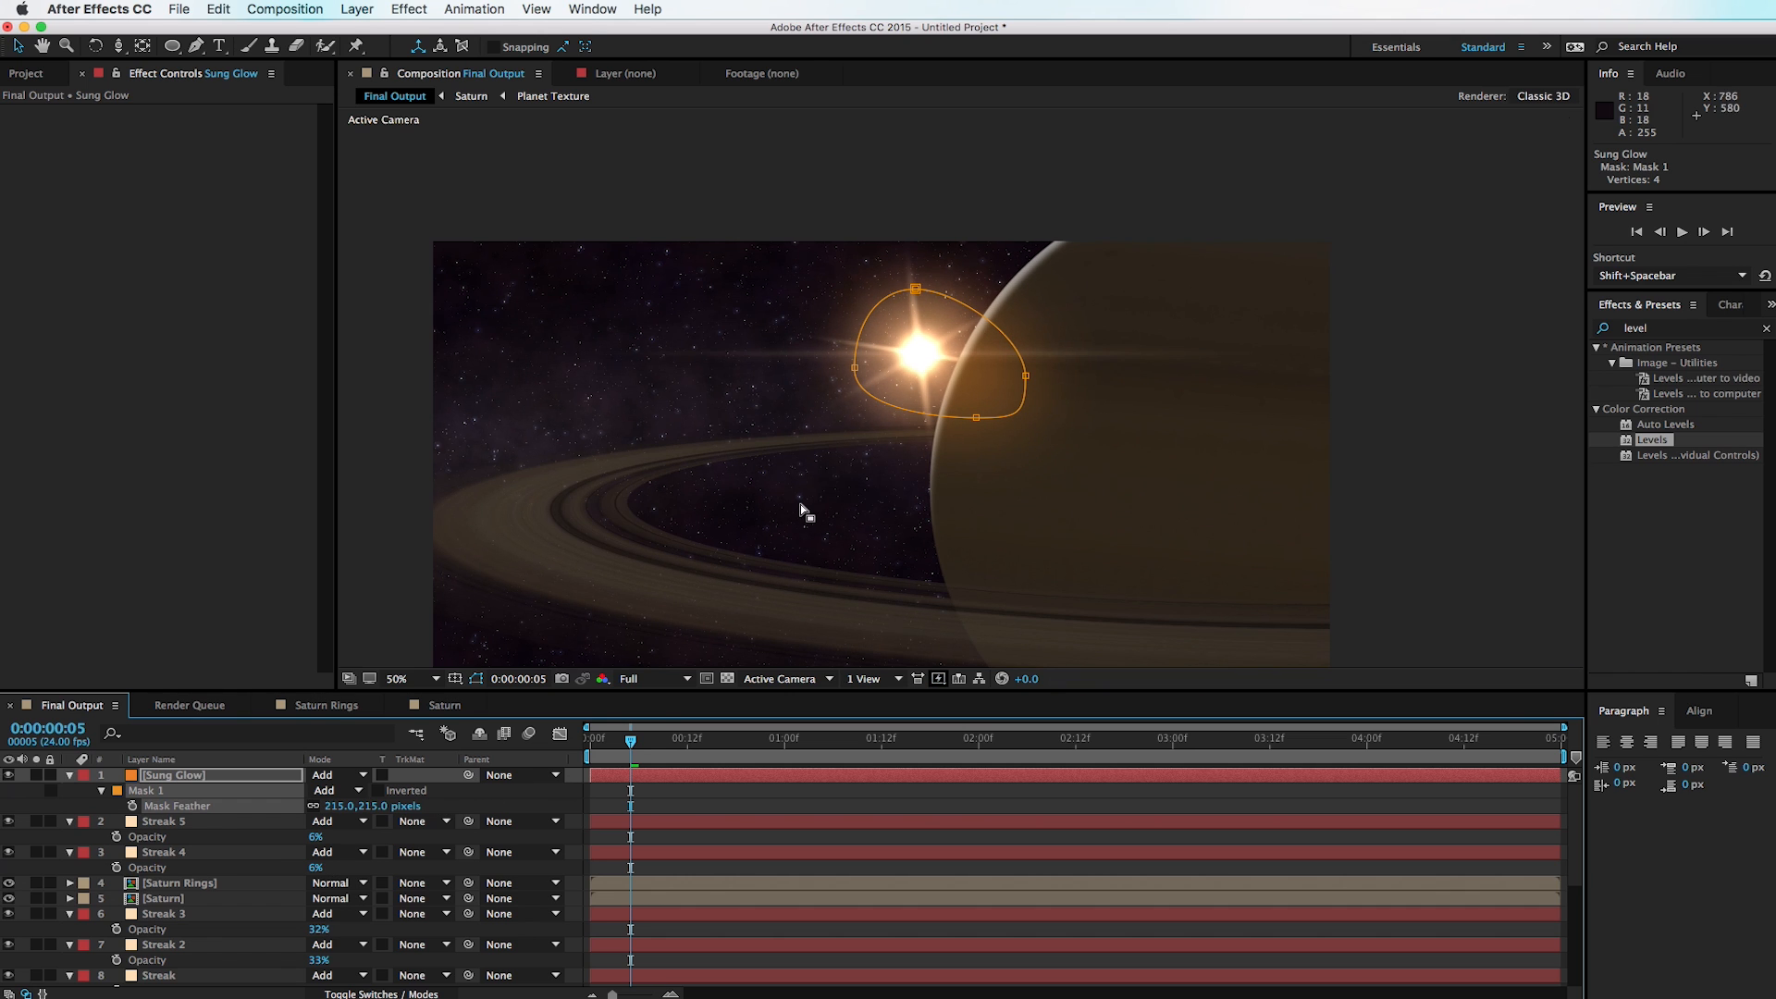
pyautogui.moveTo(975, 418); pyautogui.dragTo(1039, 377)
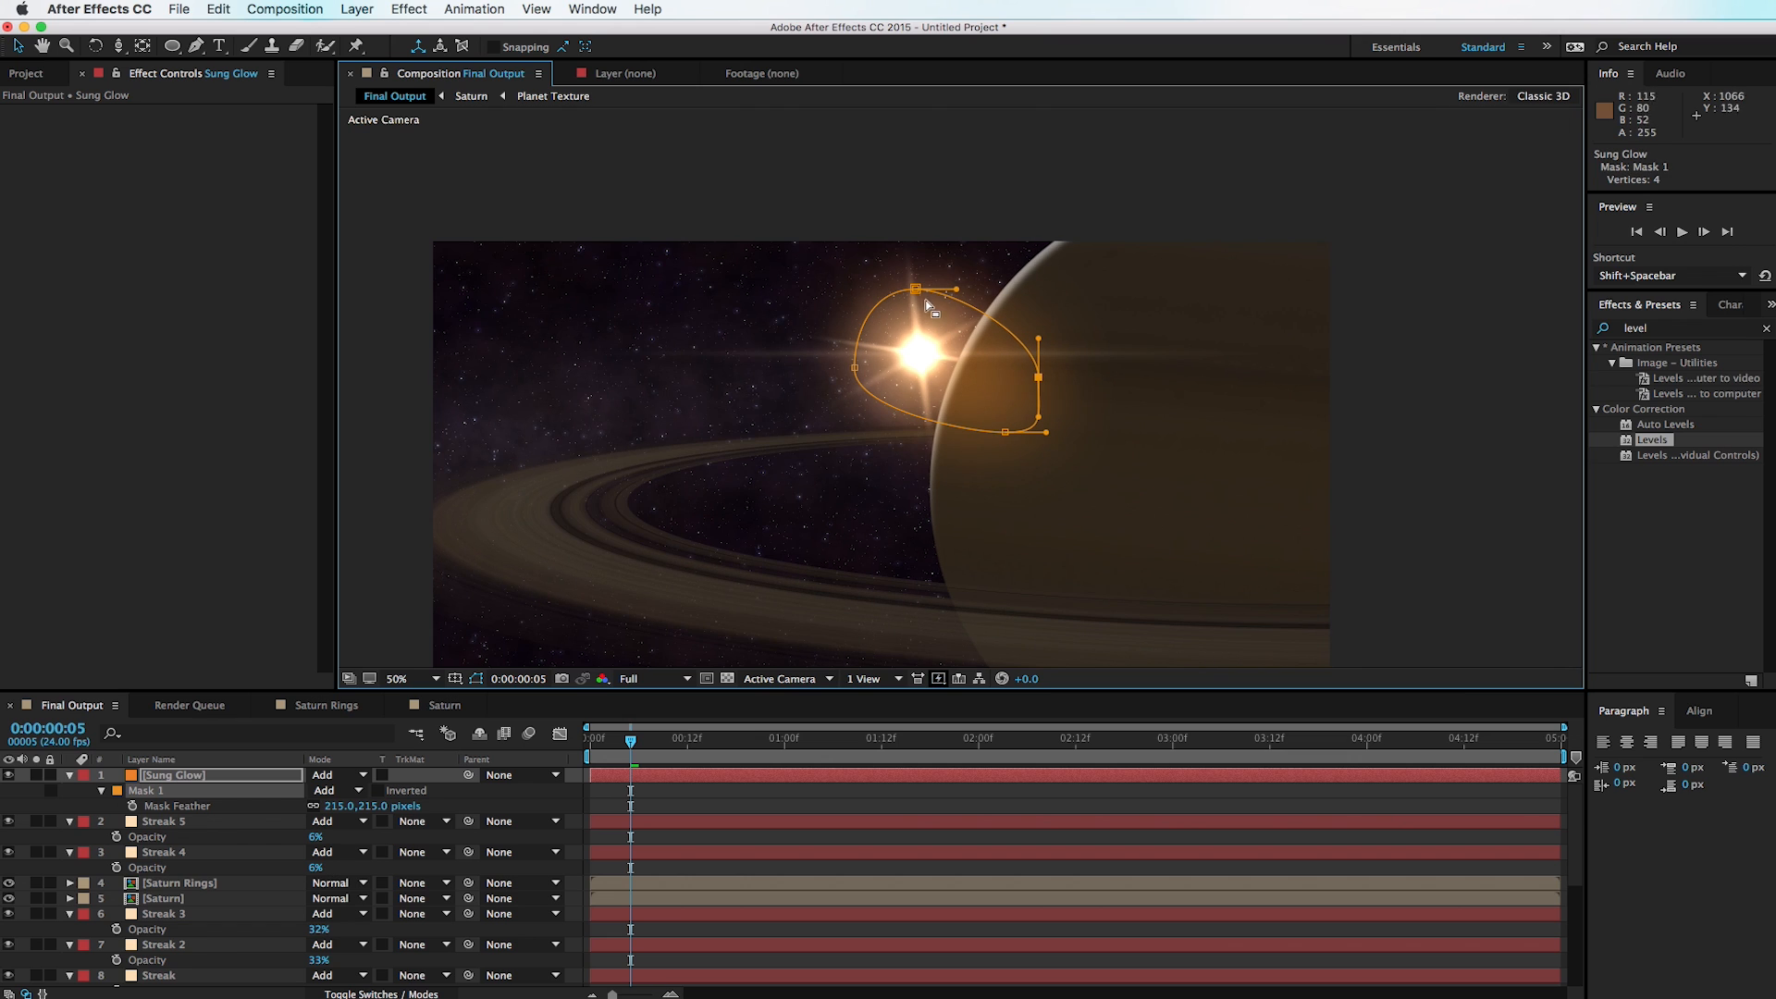
pyautogui.moveTo(915, 289); pyautogui.dragTo(901, 279)
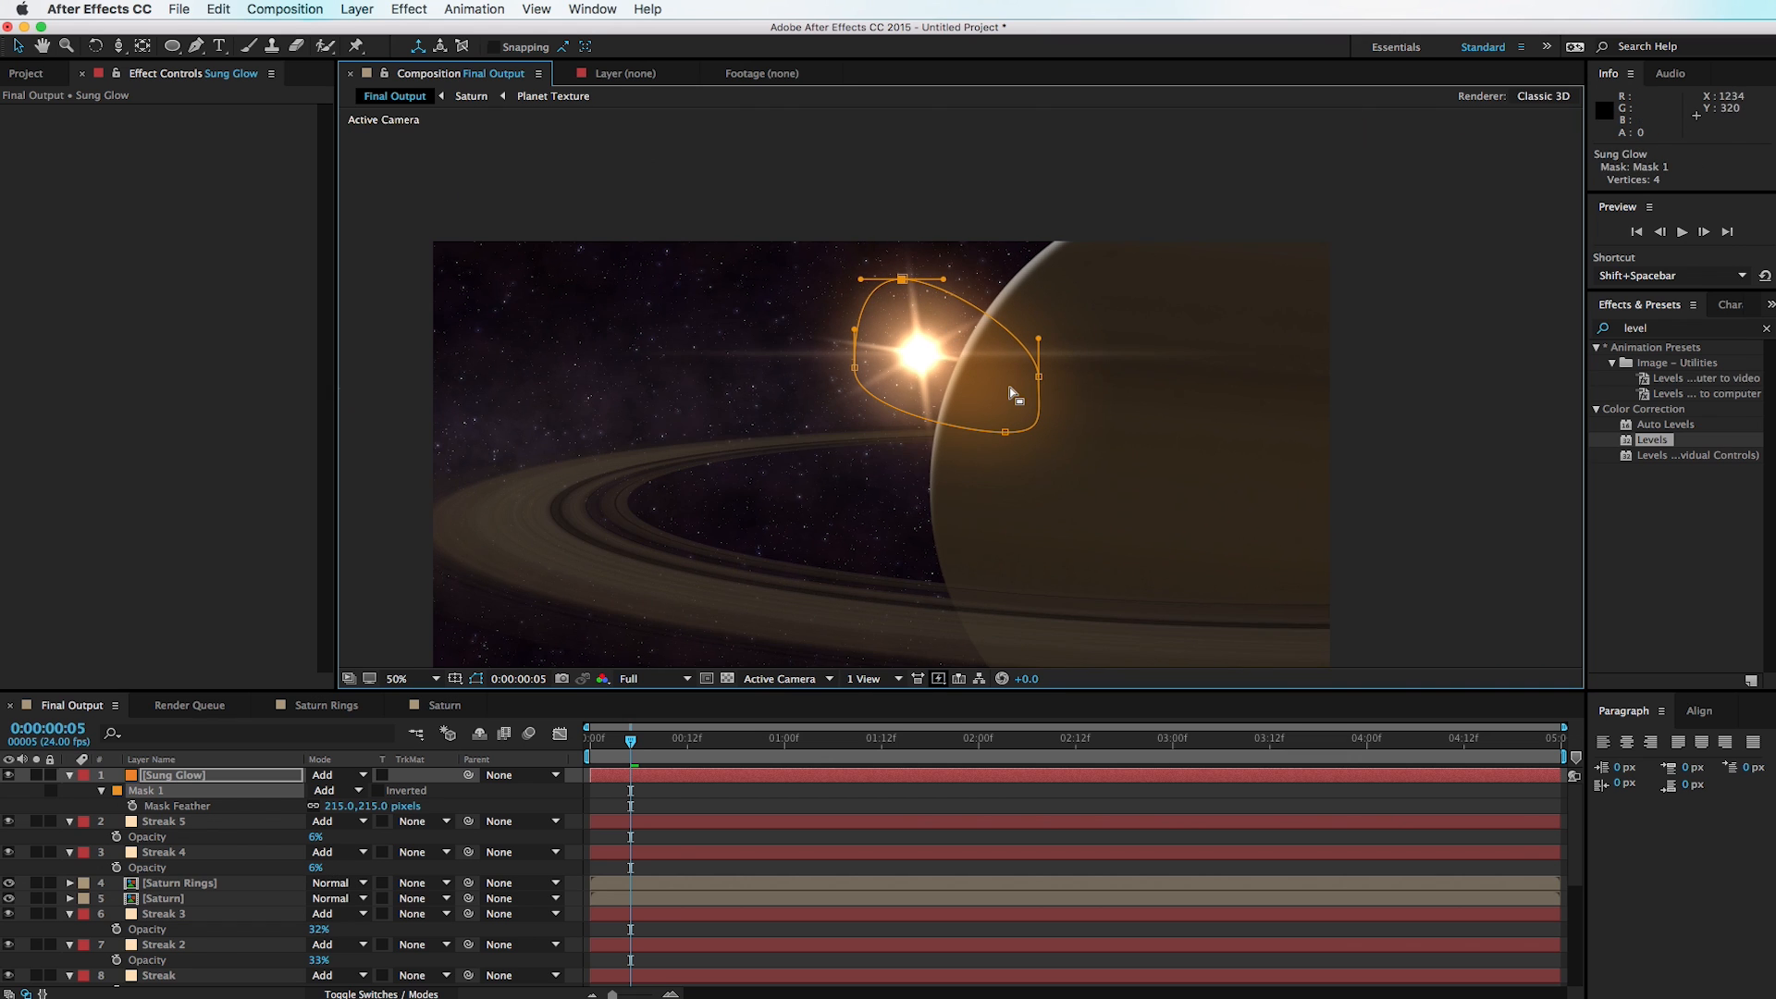
pyautogui.press('super+shift+a')
# Step: Turn the Dust 3, Dust 2, Dust and Stars layers into 3D layers
pyautogui.moveTo(727, 396); pyautogui.dragTo(778, 288)
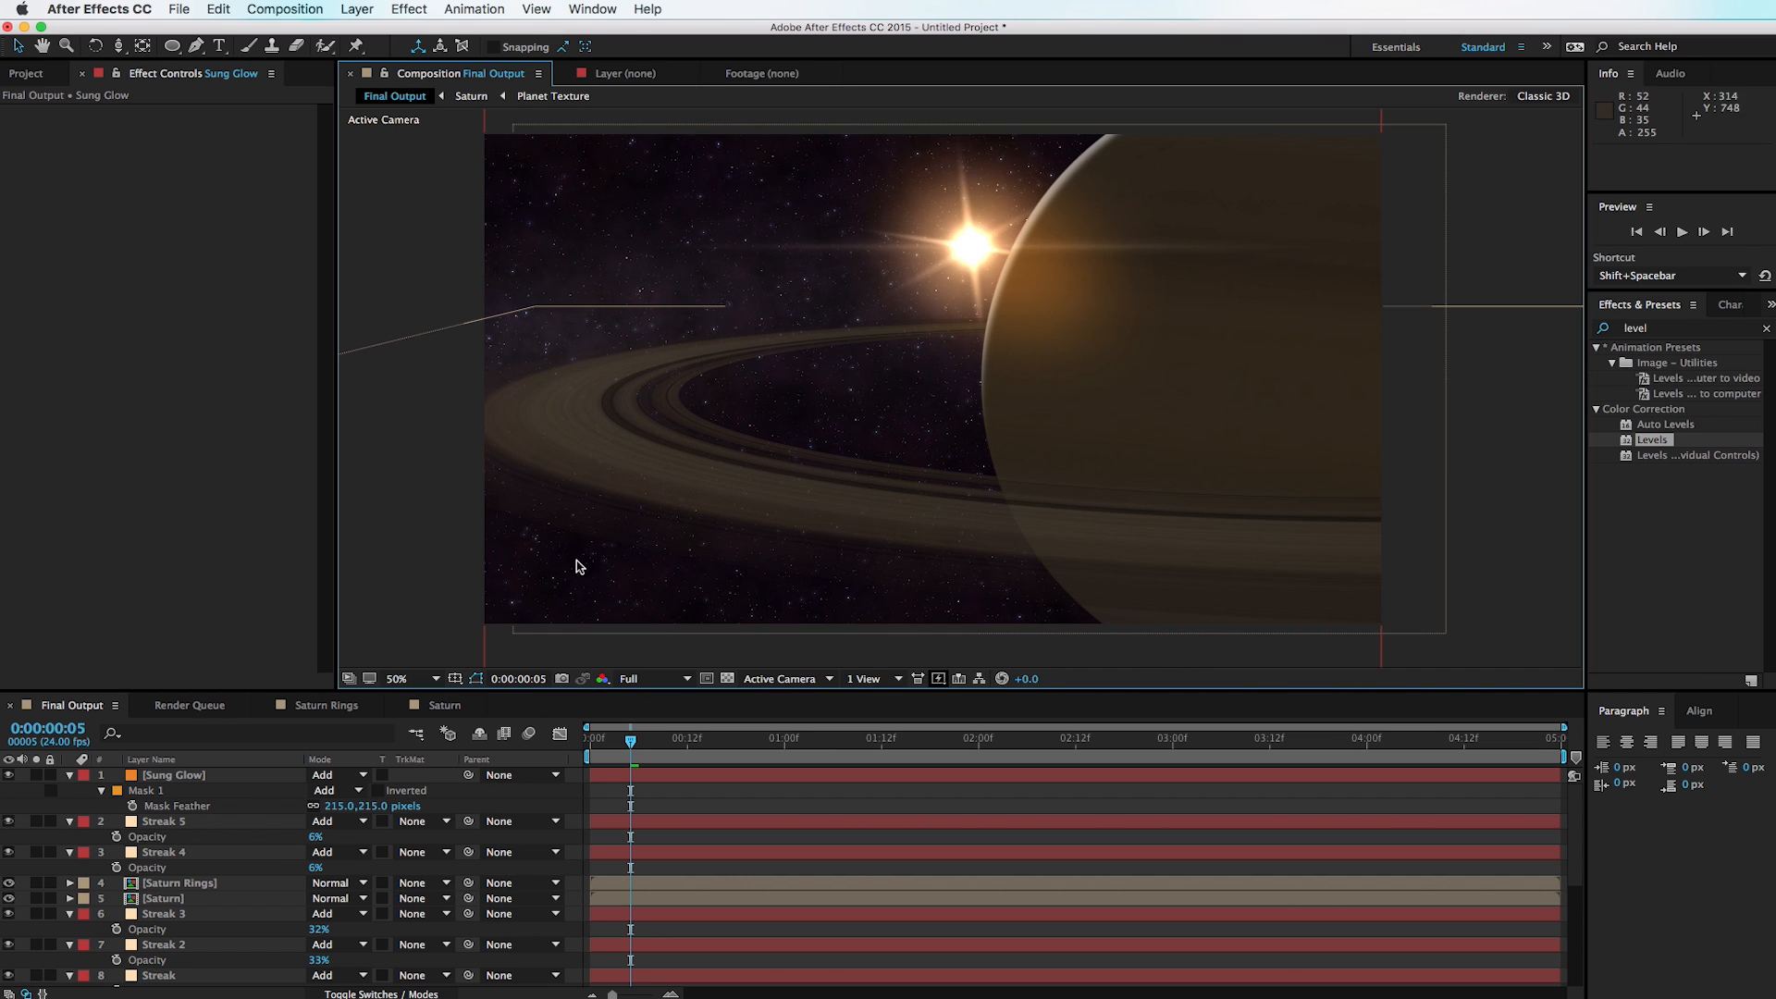
pyautogui.scroll(-5, 222, 925)
pyautogui.click(216, 965)
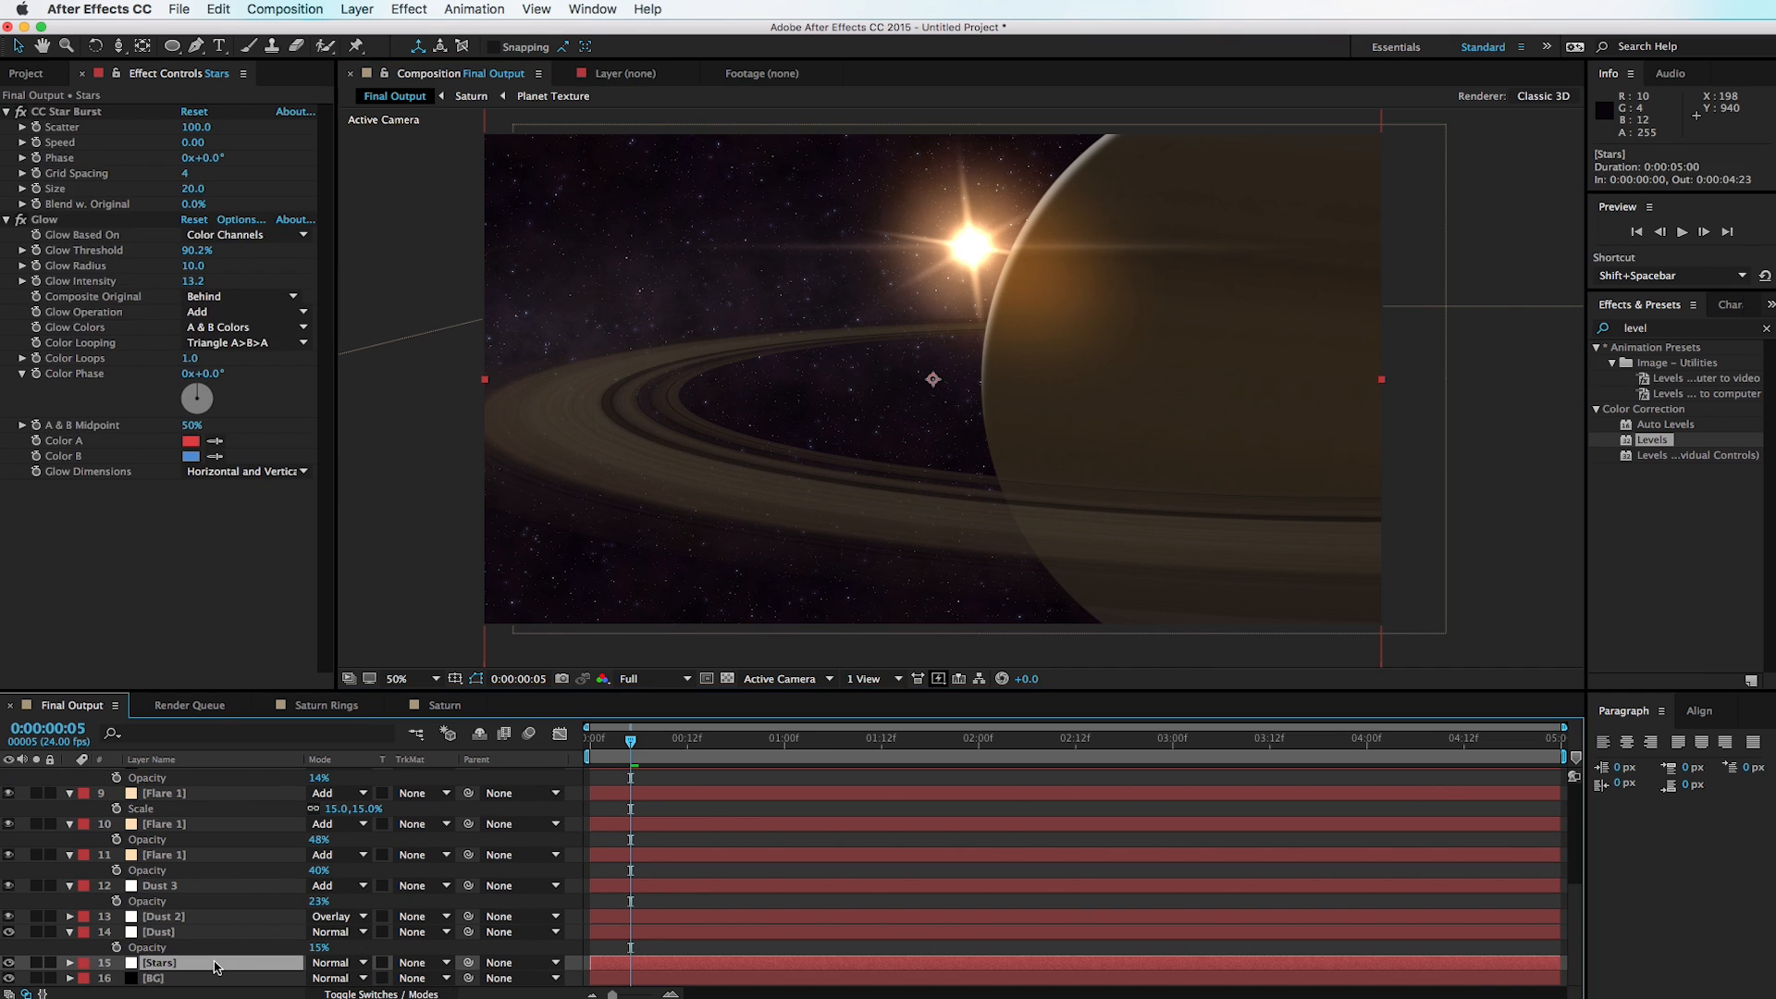
pyautogui.keyDown('shift'); pyautogui.click(214, 890); pyautogui.keyUp('shift')
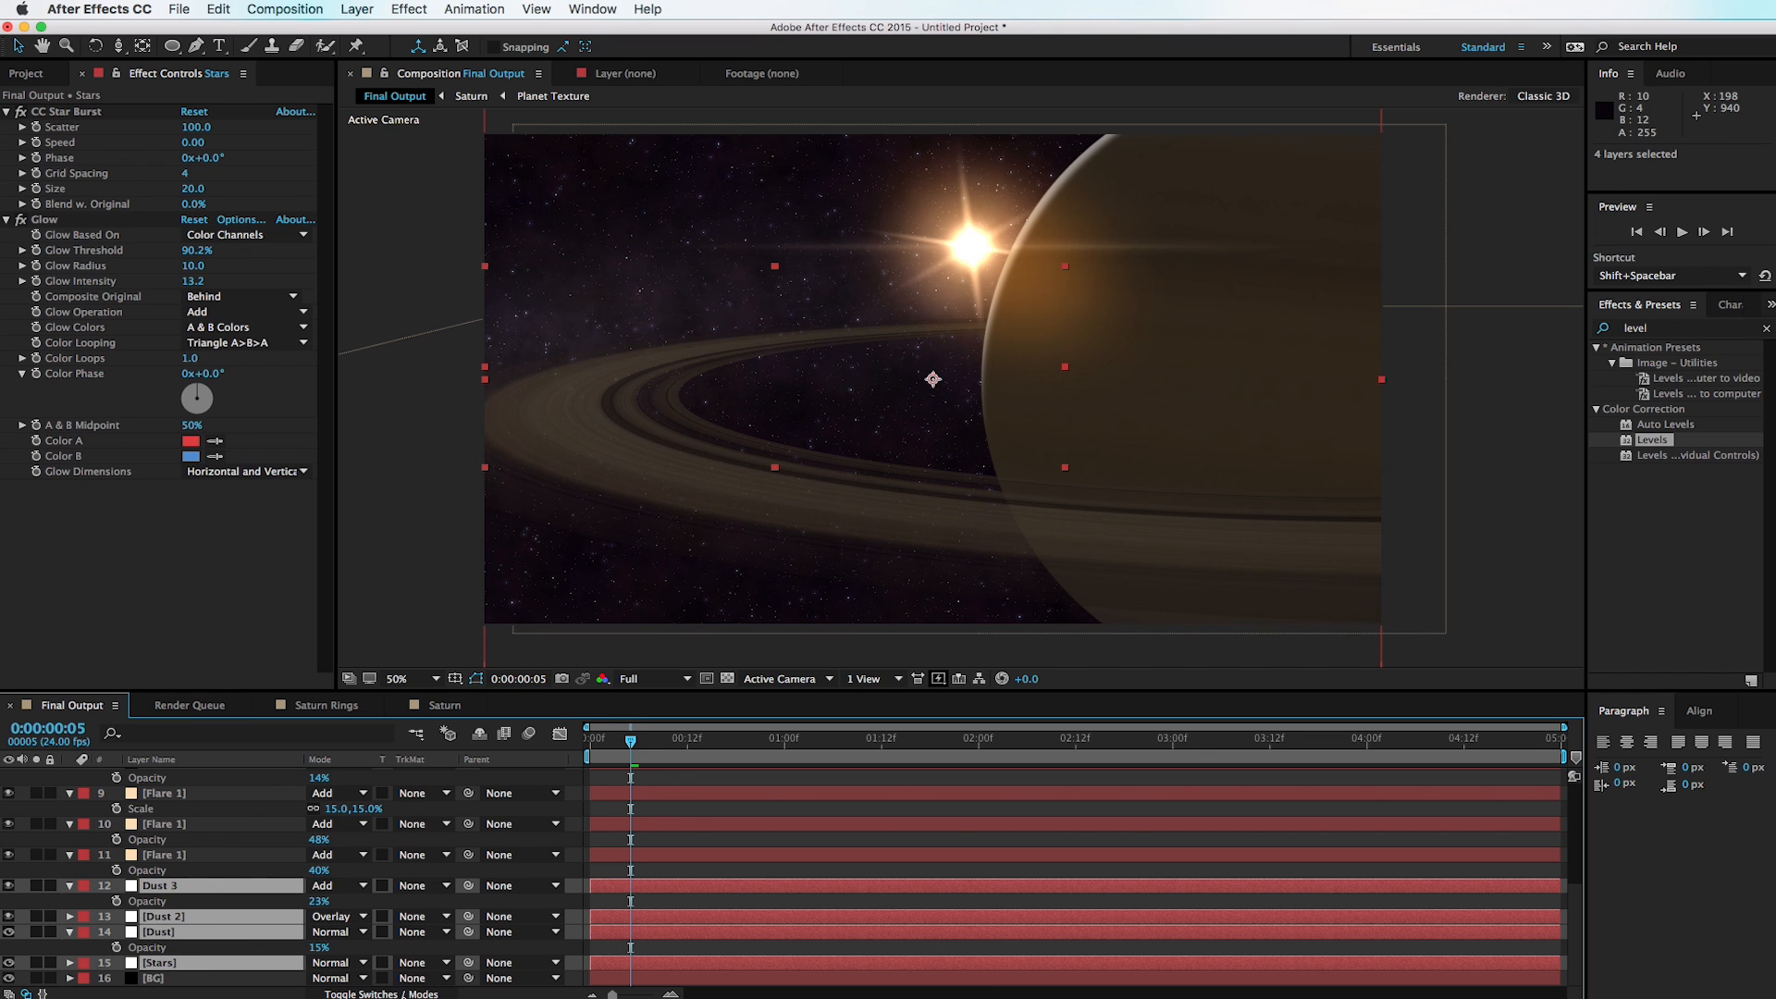
pyautogui.click(381, 993)
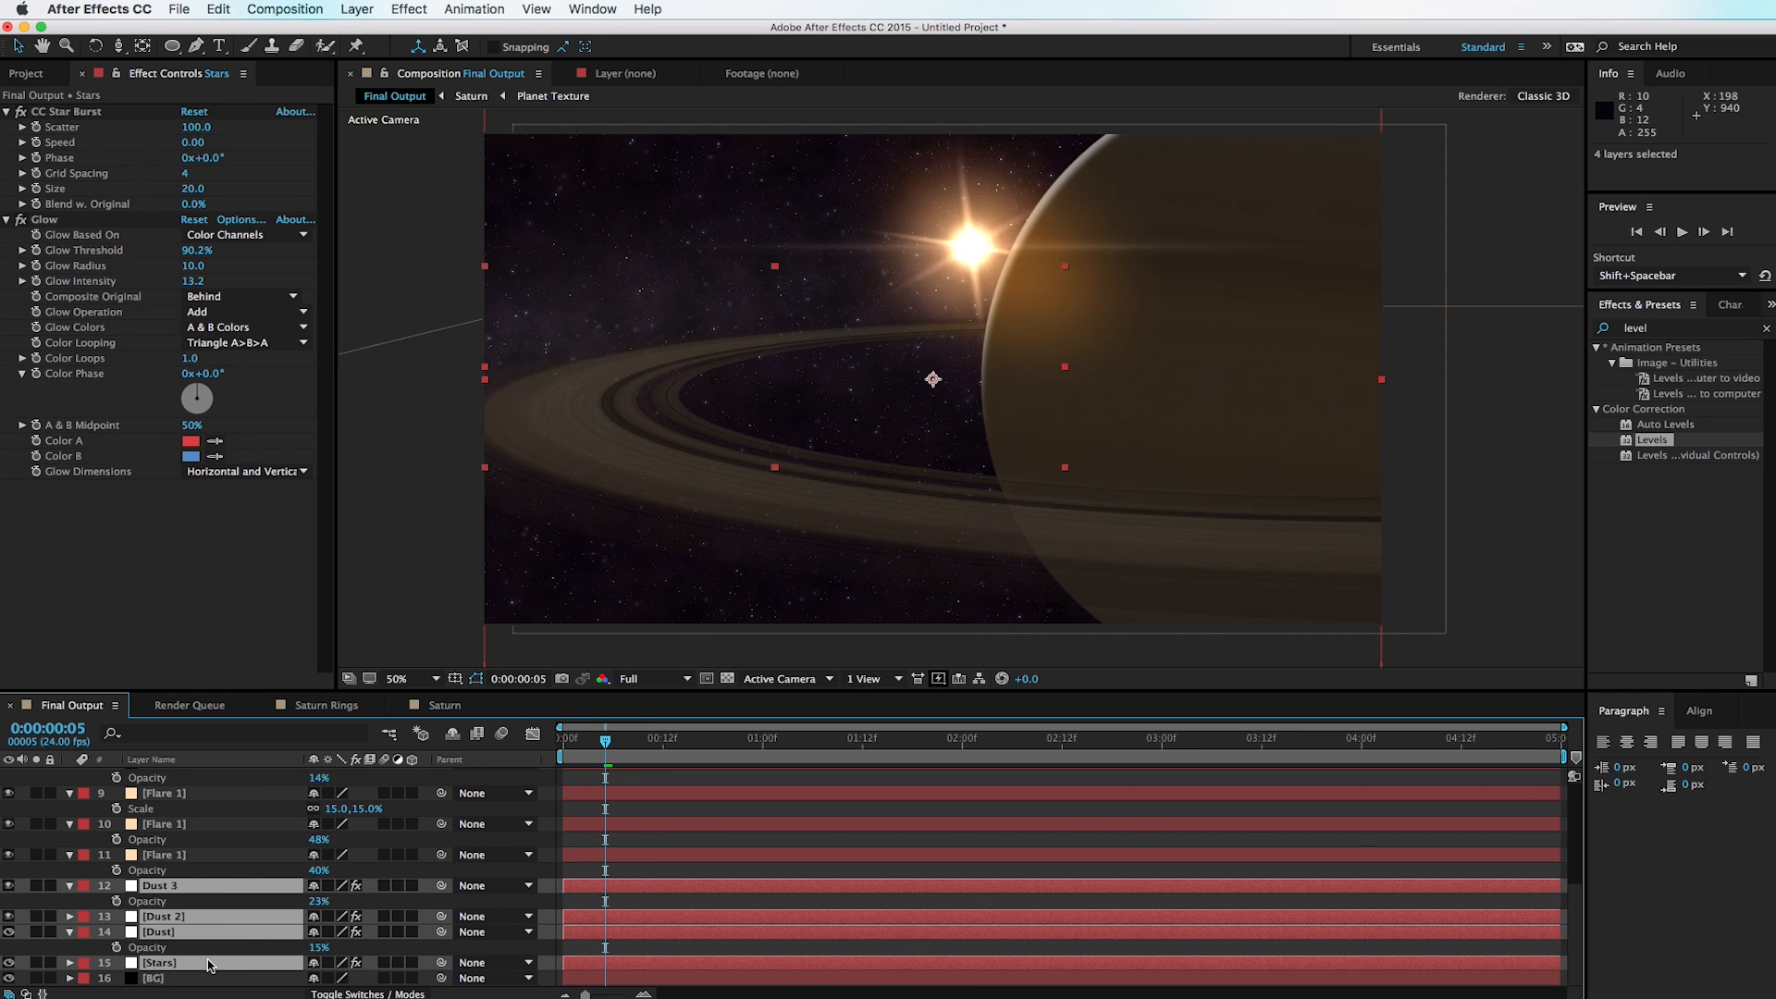
pyautogui.click(411, 916)
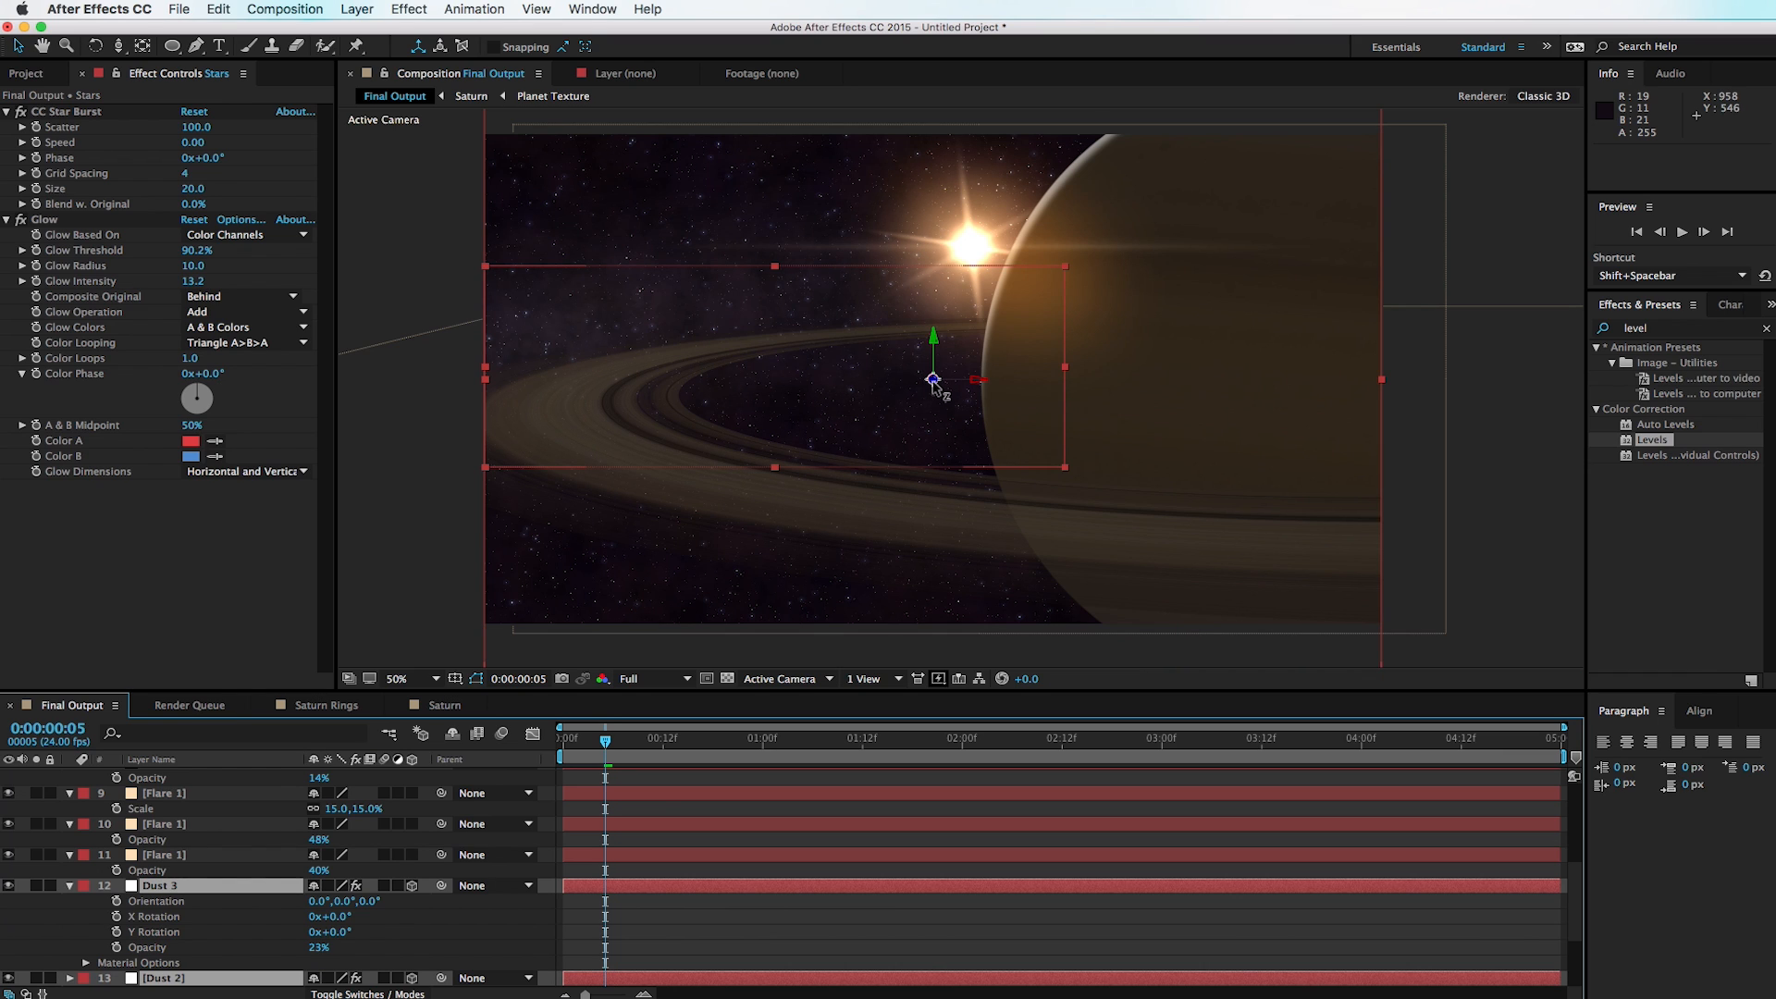
# Step: Push the dust and star layers back to Z 3520 and scale them to about 277% × 197% so they fill the frame
pyautogui.moveTo(932, 381); pyautogui.dragTo(481, 315)
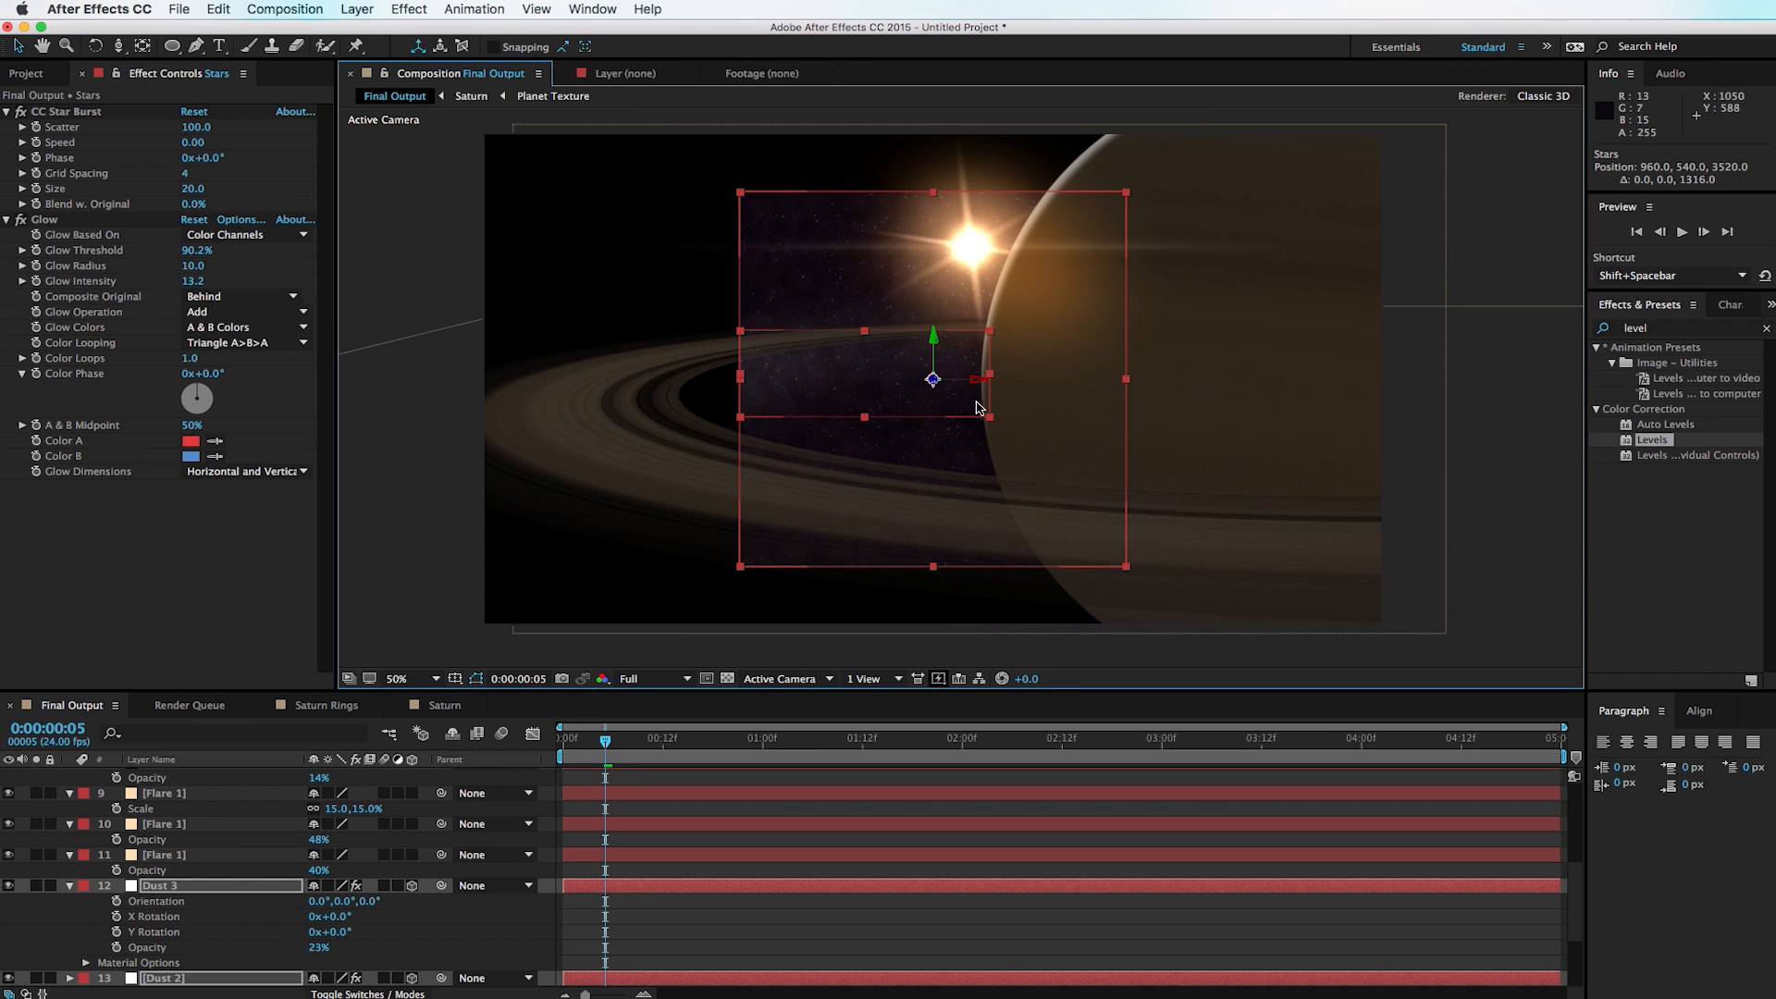
pyautogui.moveTo(934, 381); pyautogui.dragTo(757, 459)
pyautogui.moveTo(767, 542); pyautogui.dragTo(480, 703)
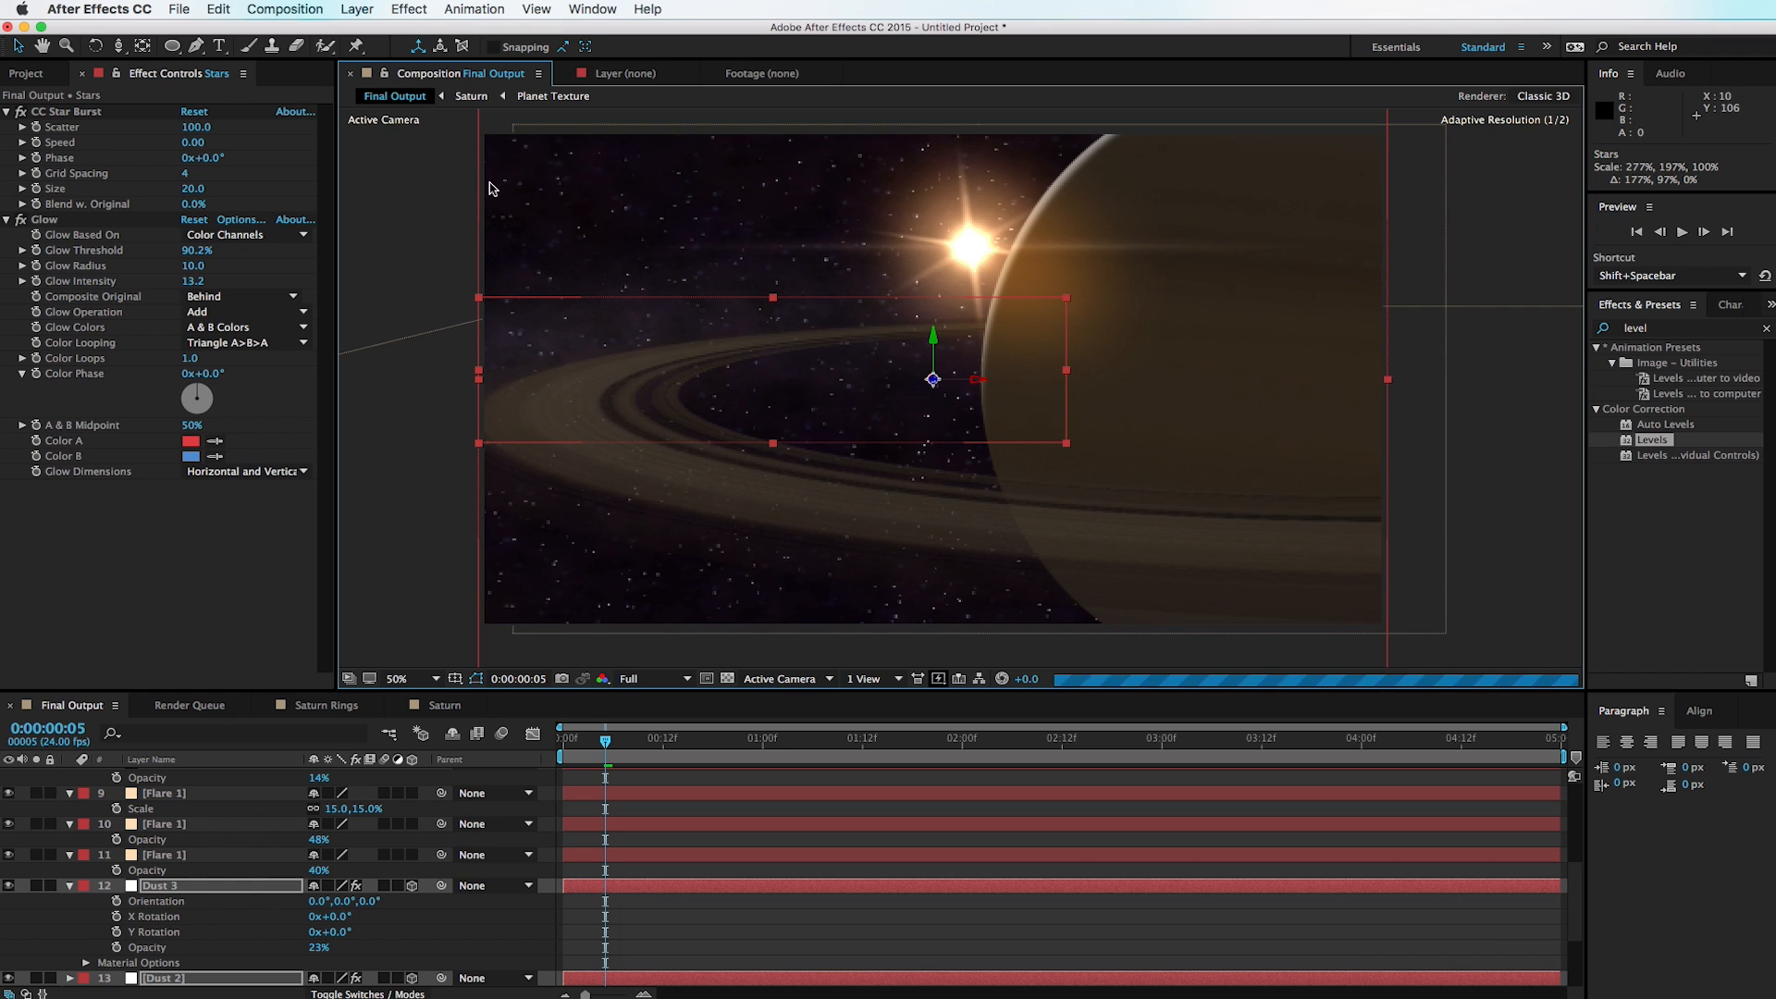
pyautogui.click(422, 232)
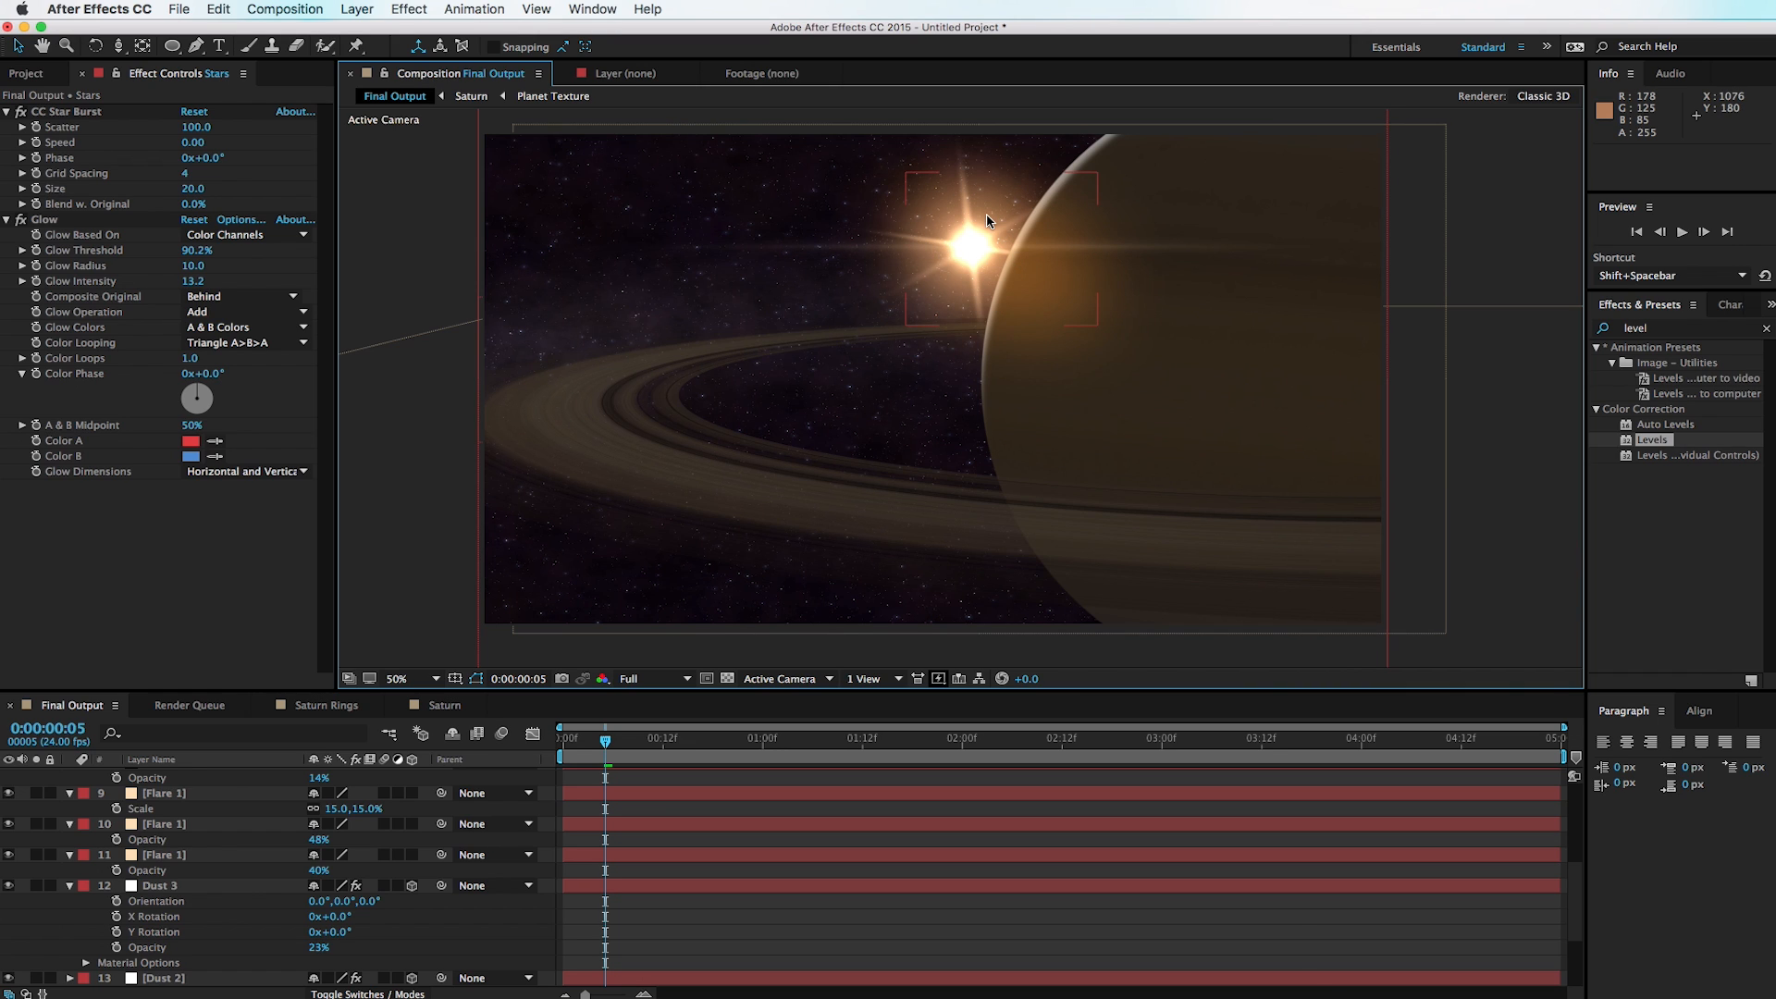
# Step: Add a two-node camera with the 50mm preset to the Final Output composition
pyautogui.click(370, 11)
pyautogui.moveTo(398, 30)
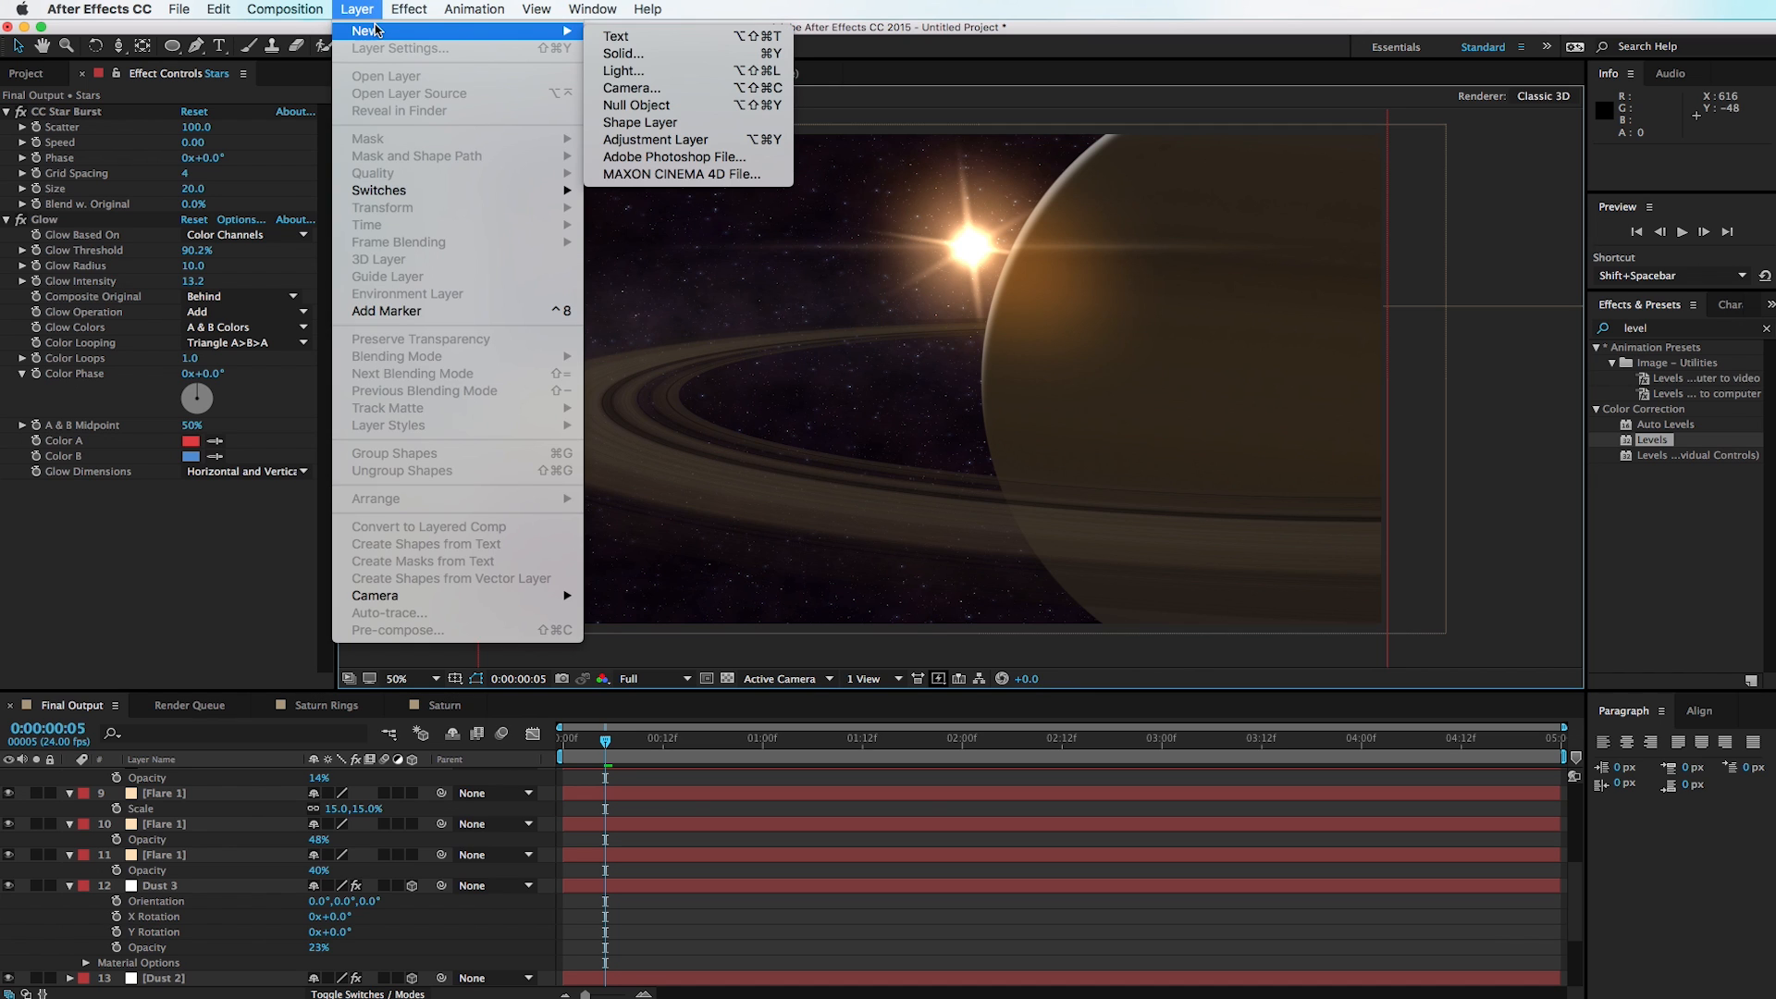
pyautogui.click(695, 92)
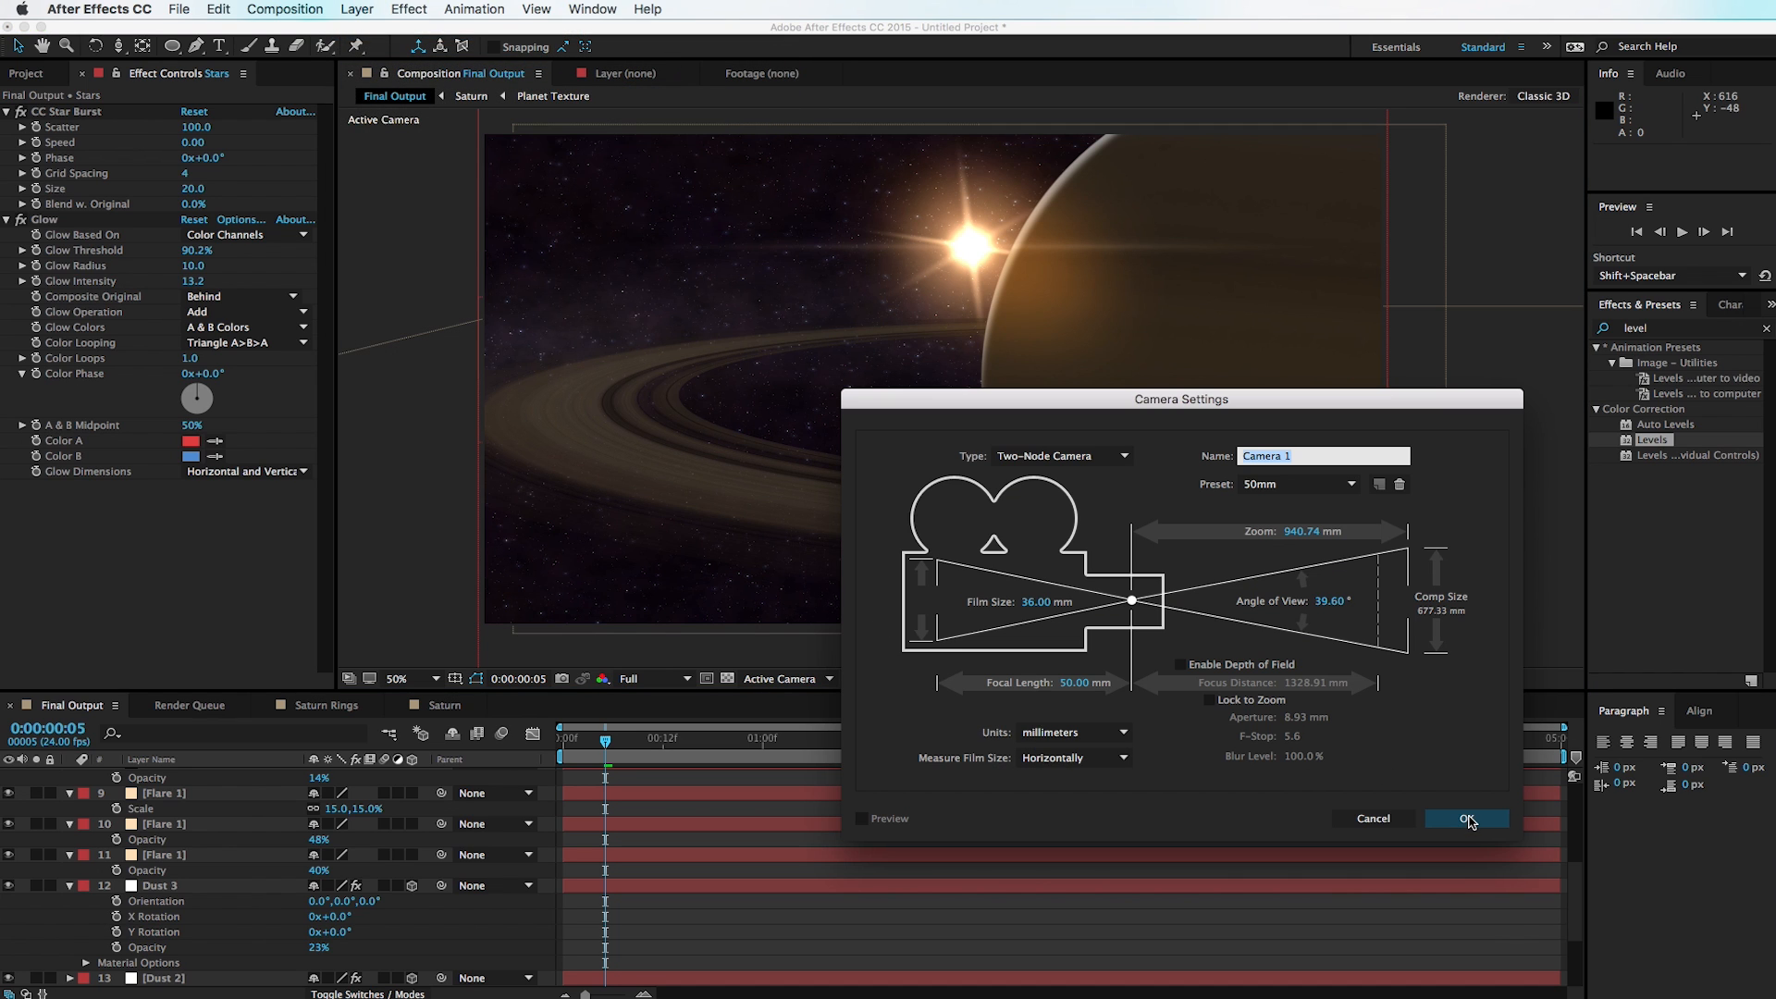
pyautogui.click(1469, 820)
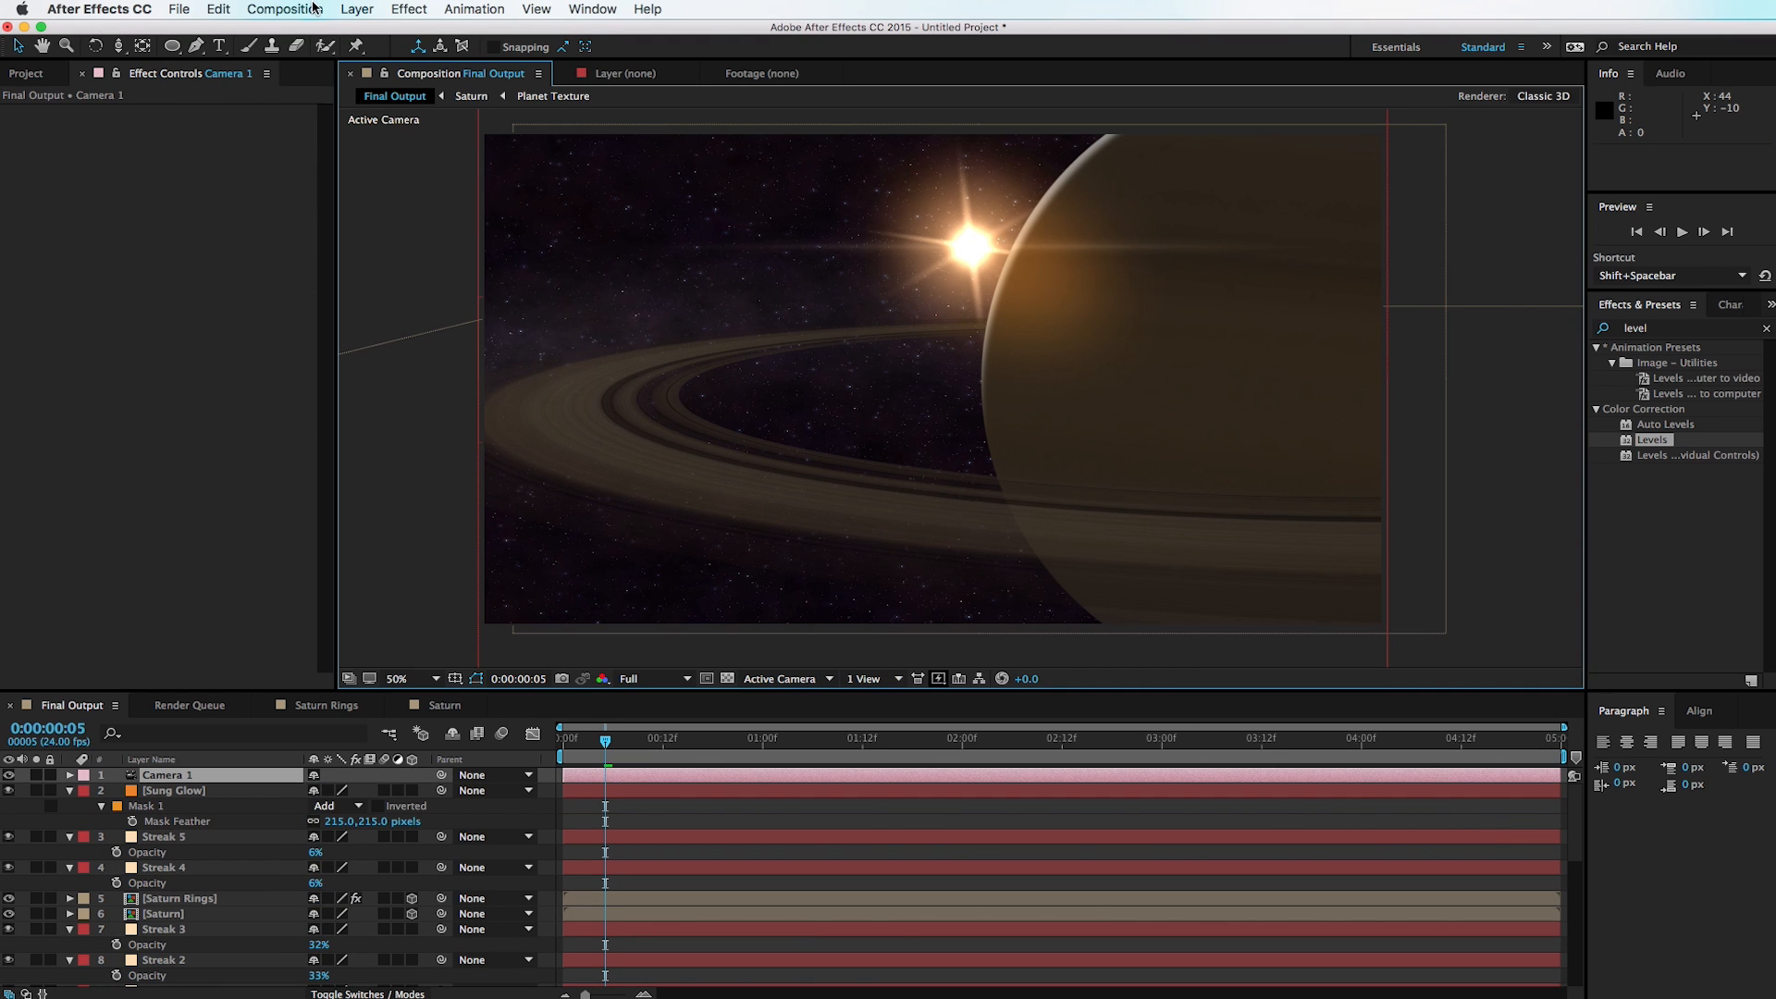
# Step: Add a null object, make it a 3D layer and parent Camera 1 to it
pyautogui.click(356, 9)
pyautogui.moveTo(431, 35)
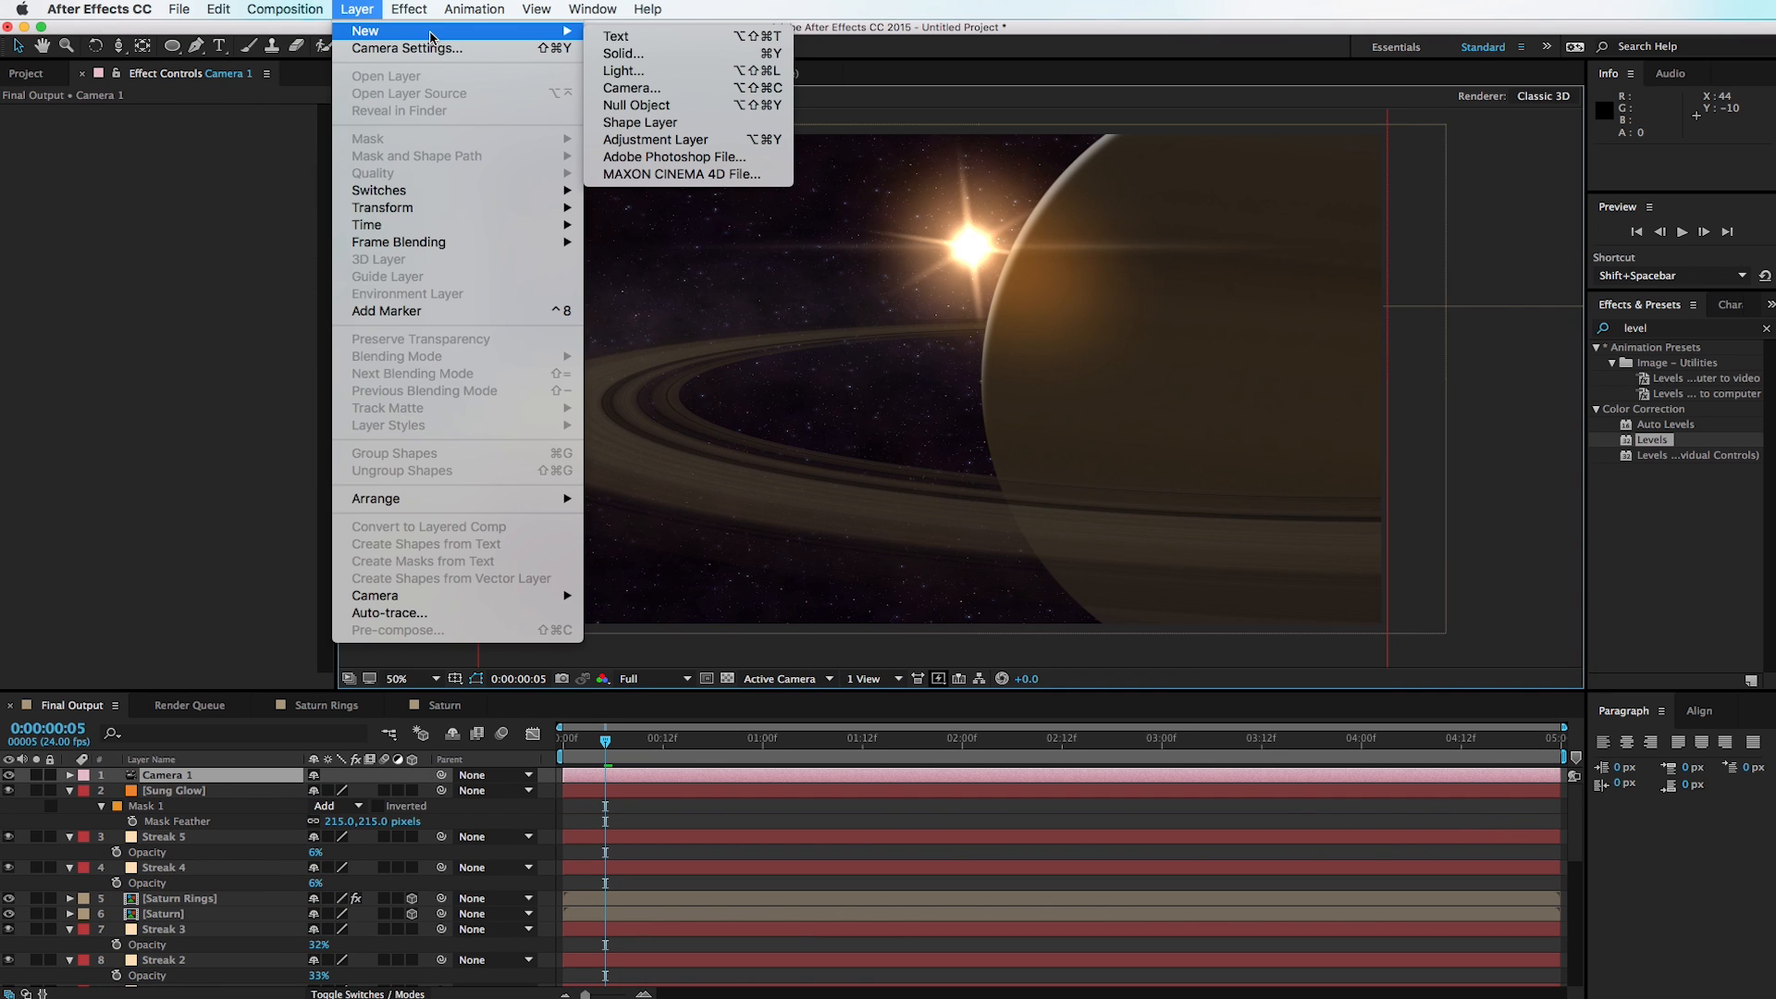
pyautogui.click(674, 102)
pyautogui.click(413, 775)
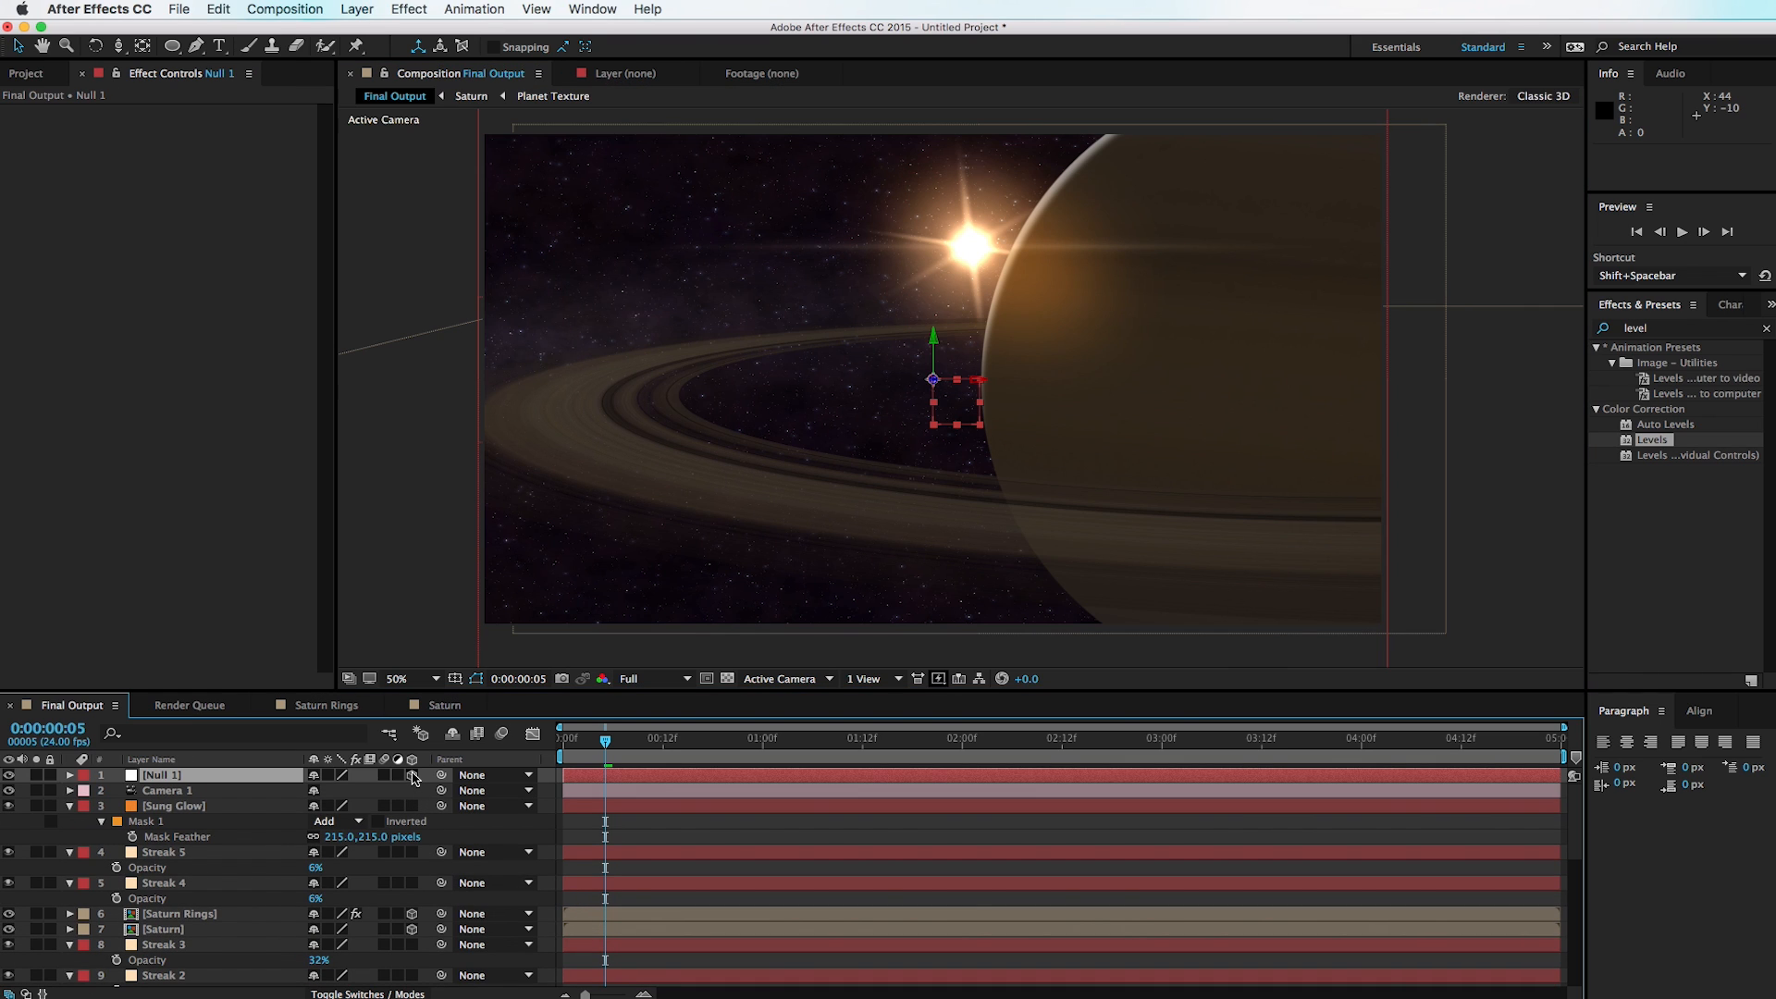
pyautogui.moveTo(442, 792); pyautogui.dragTo(187, 773)
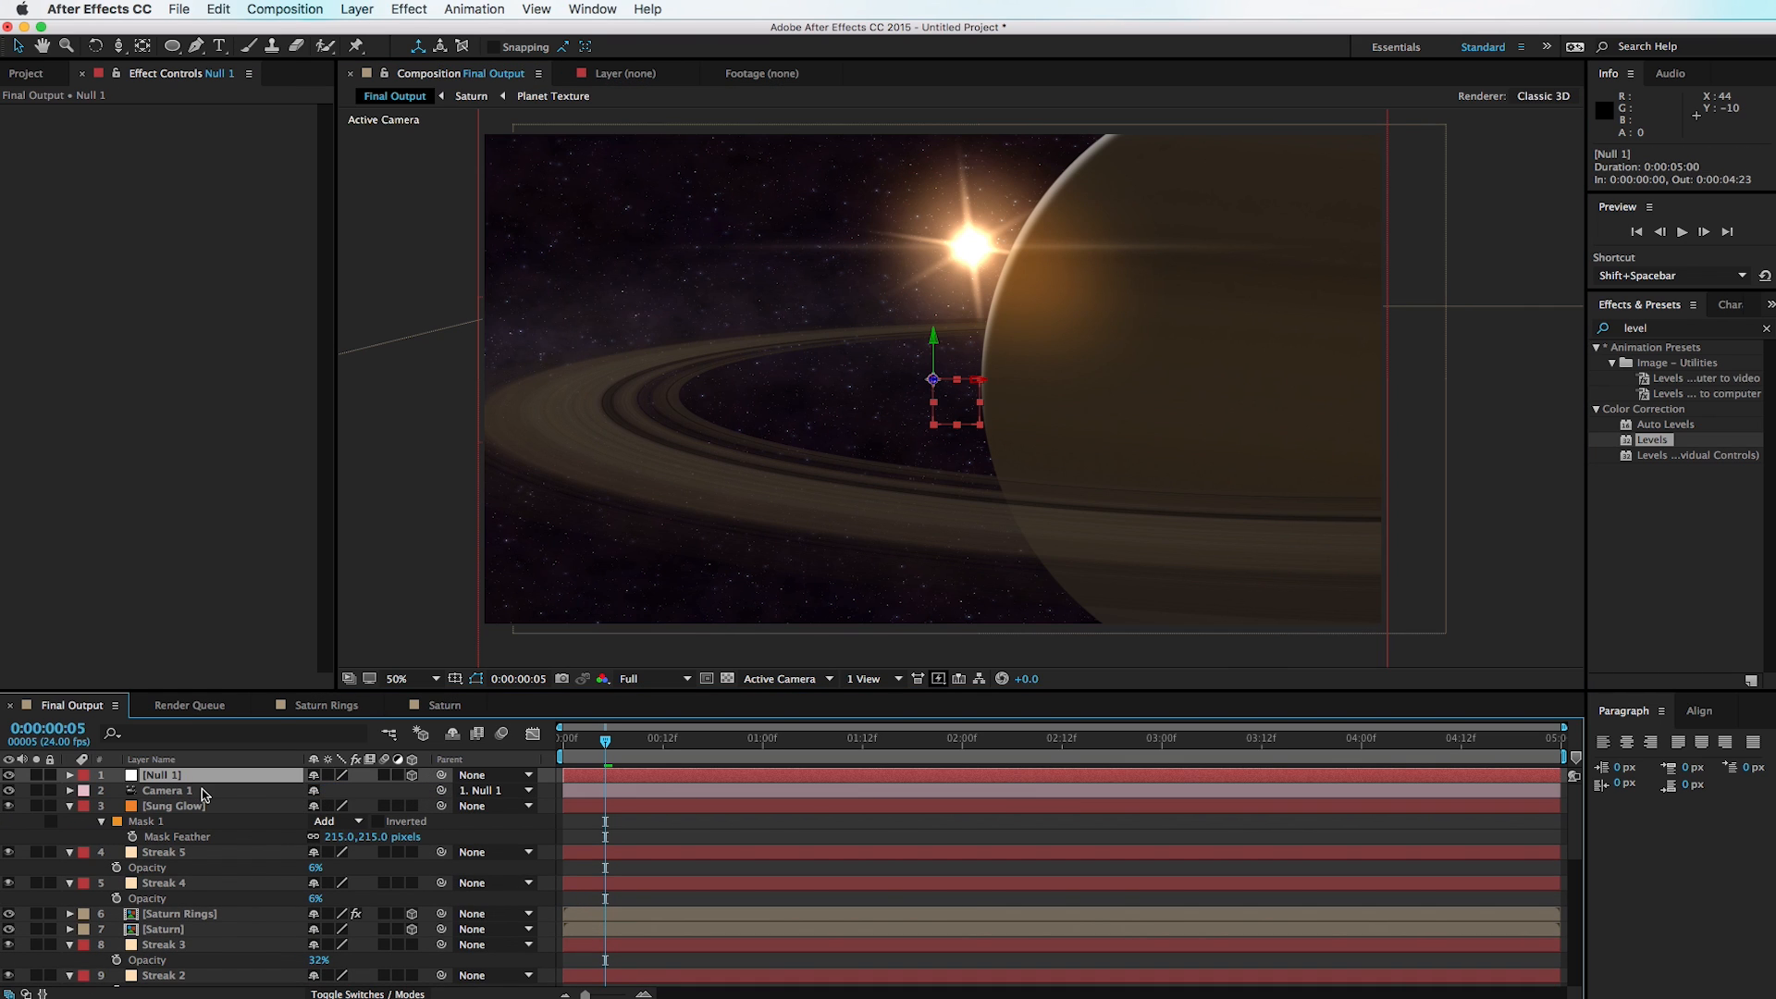
# Step: Move the null straight down in the composition to position 960, 682, 0
pyautogui.click(201, 793)
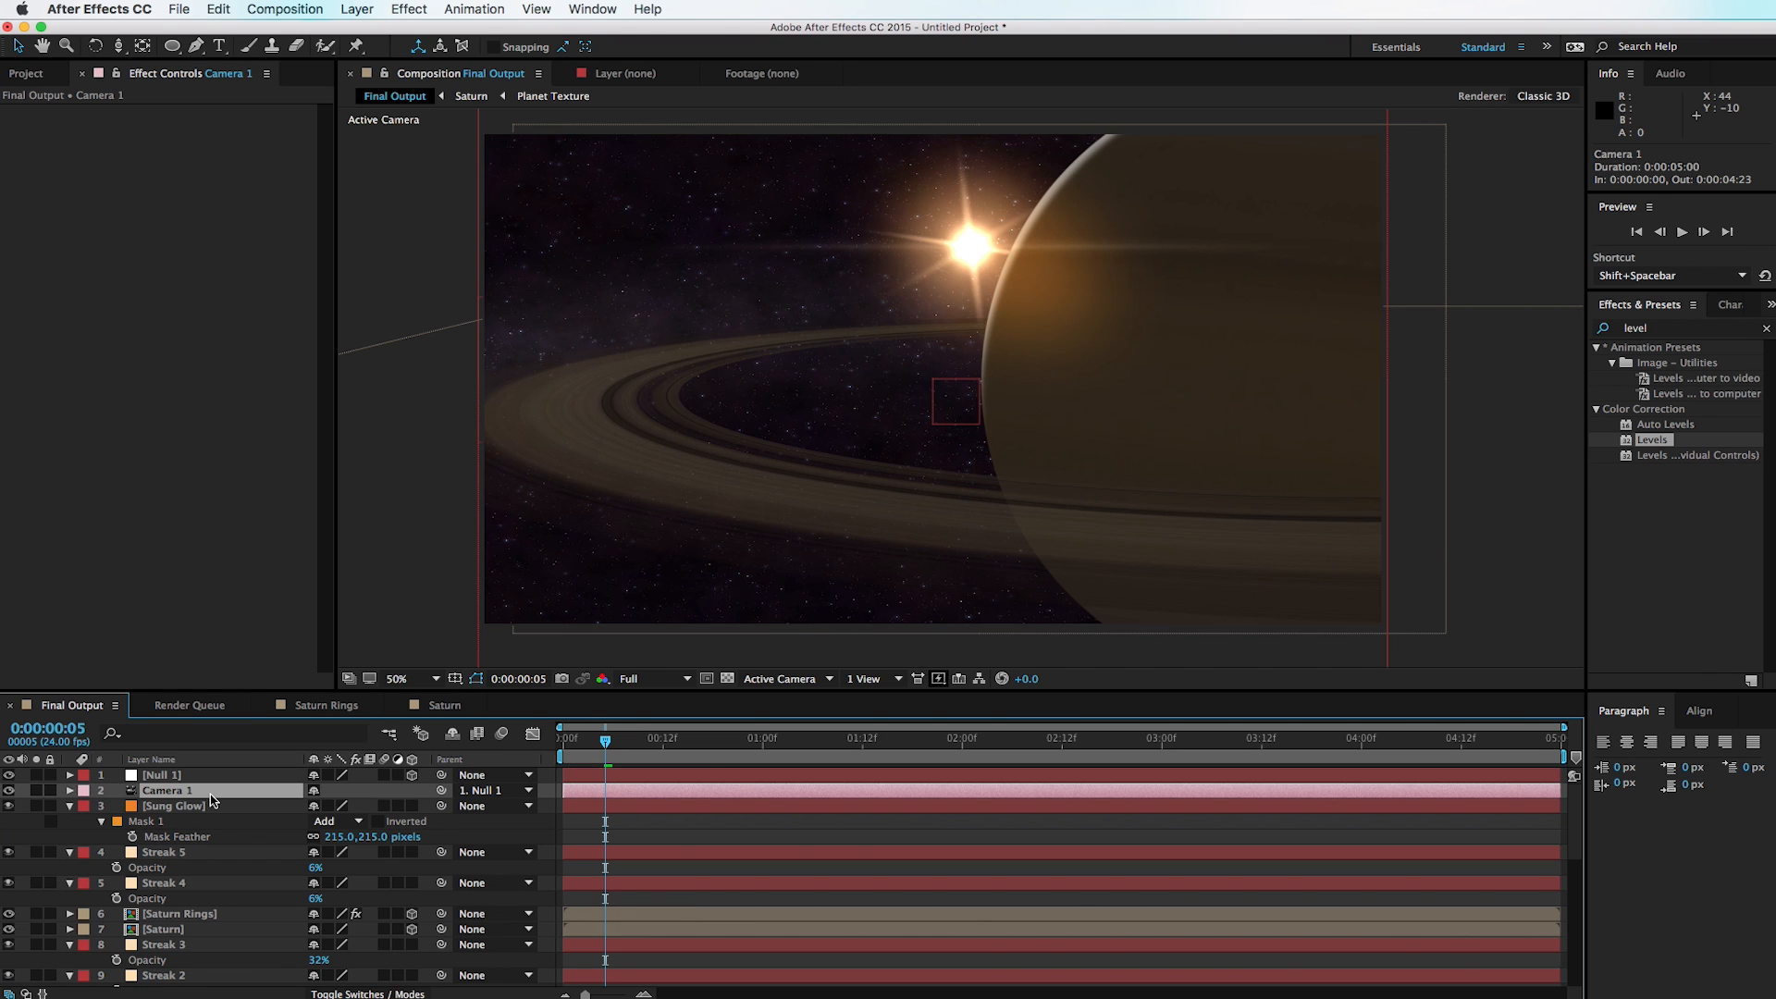
pyautogui.click(168, 778)
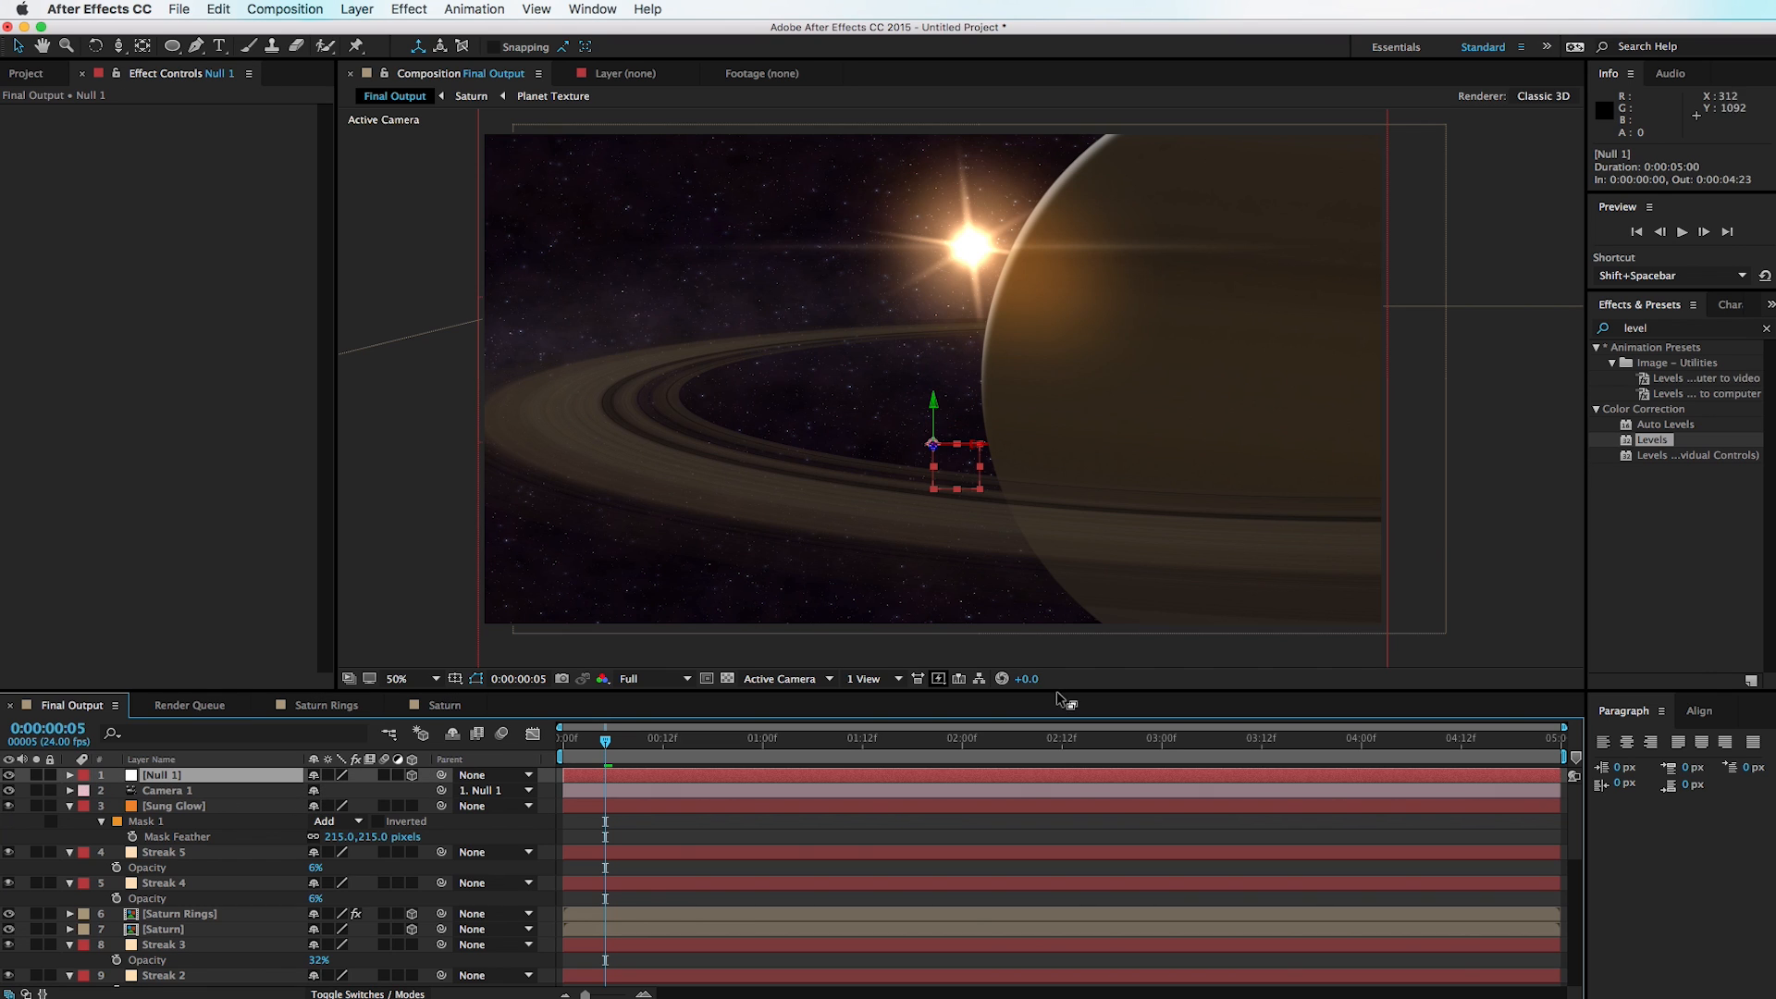
pyautogui.moveTo(936, 413)
pyautogui.mouseDown()
pyautogui.moveTo(919, 333)
pyautogui.moveTo(928, 439)
pyautogui.mouseUp()
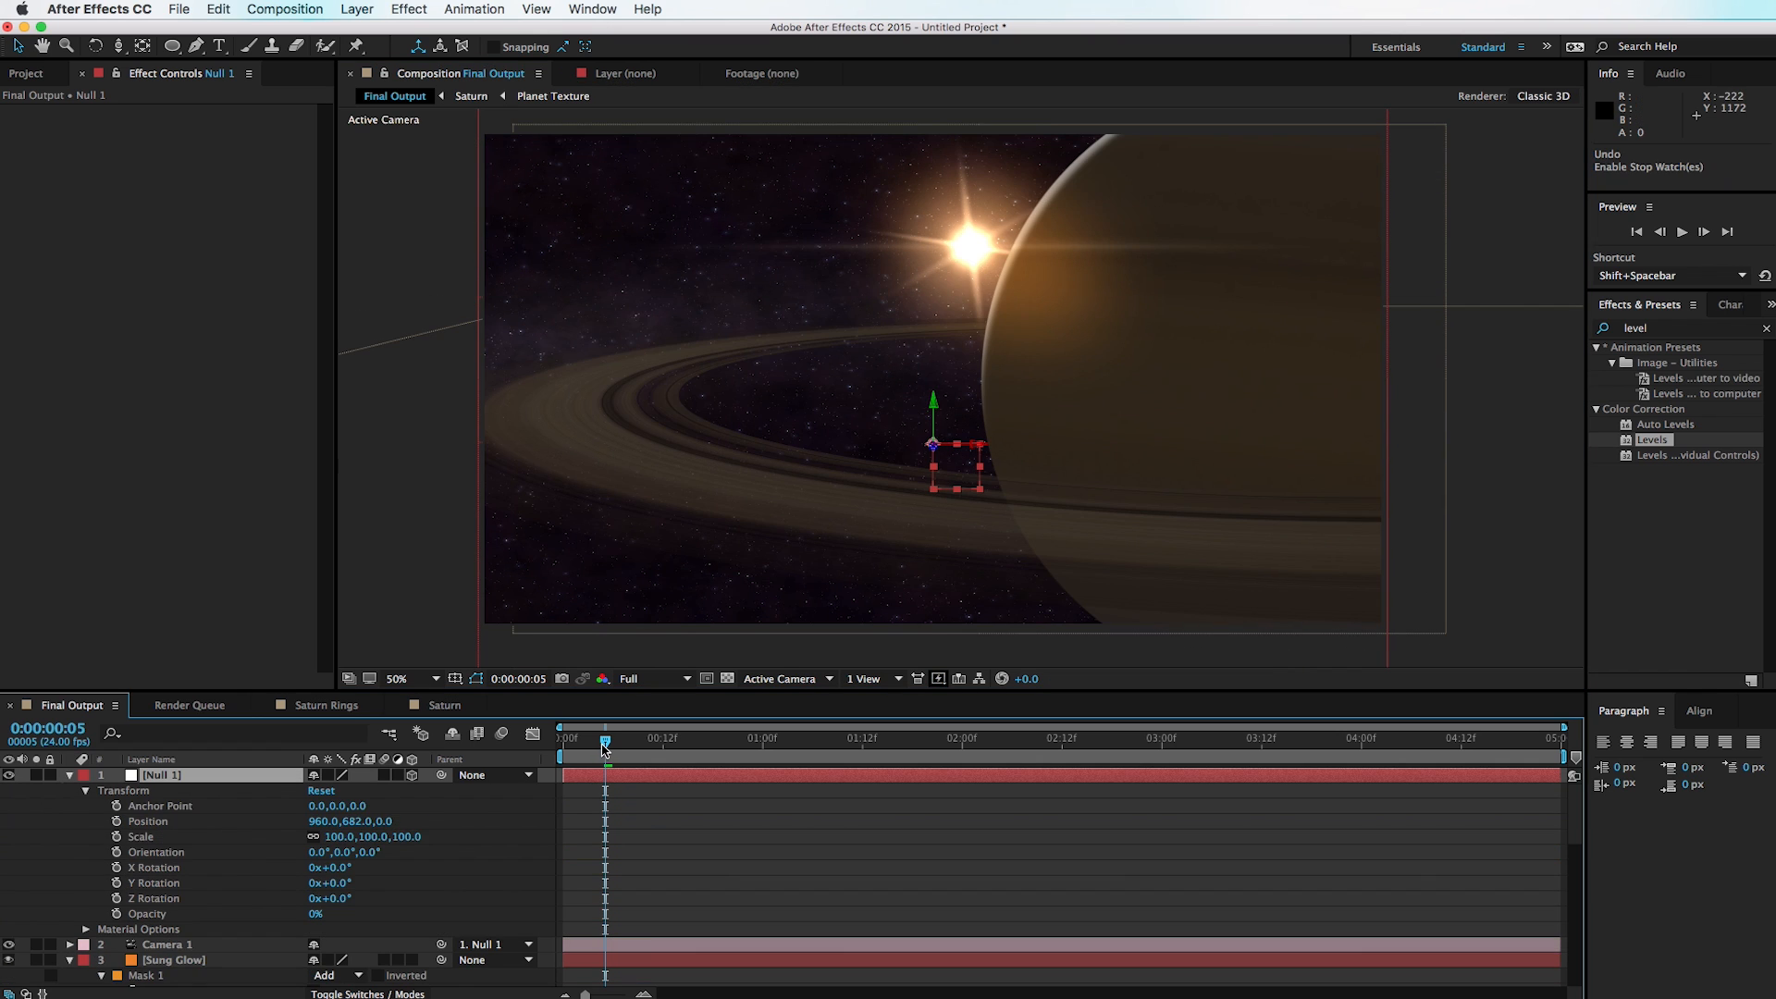
# Step: Enable keyframing for the null's Position, Y Rotation and Z Rotation at 0:00:00:00
pyautogui.moveTo(605, 747); pyautogui.dragTo(563, 748)
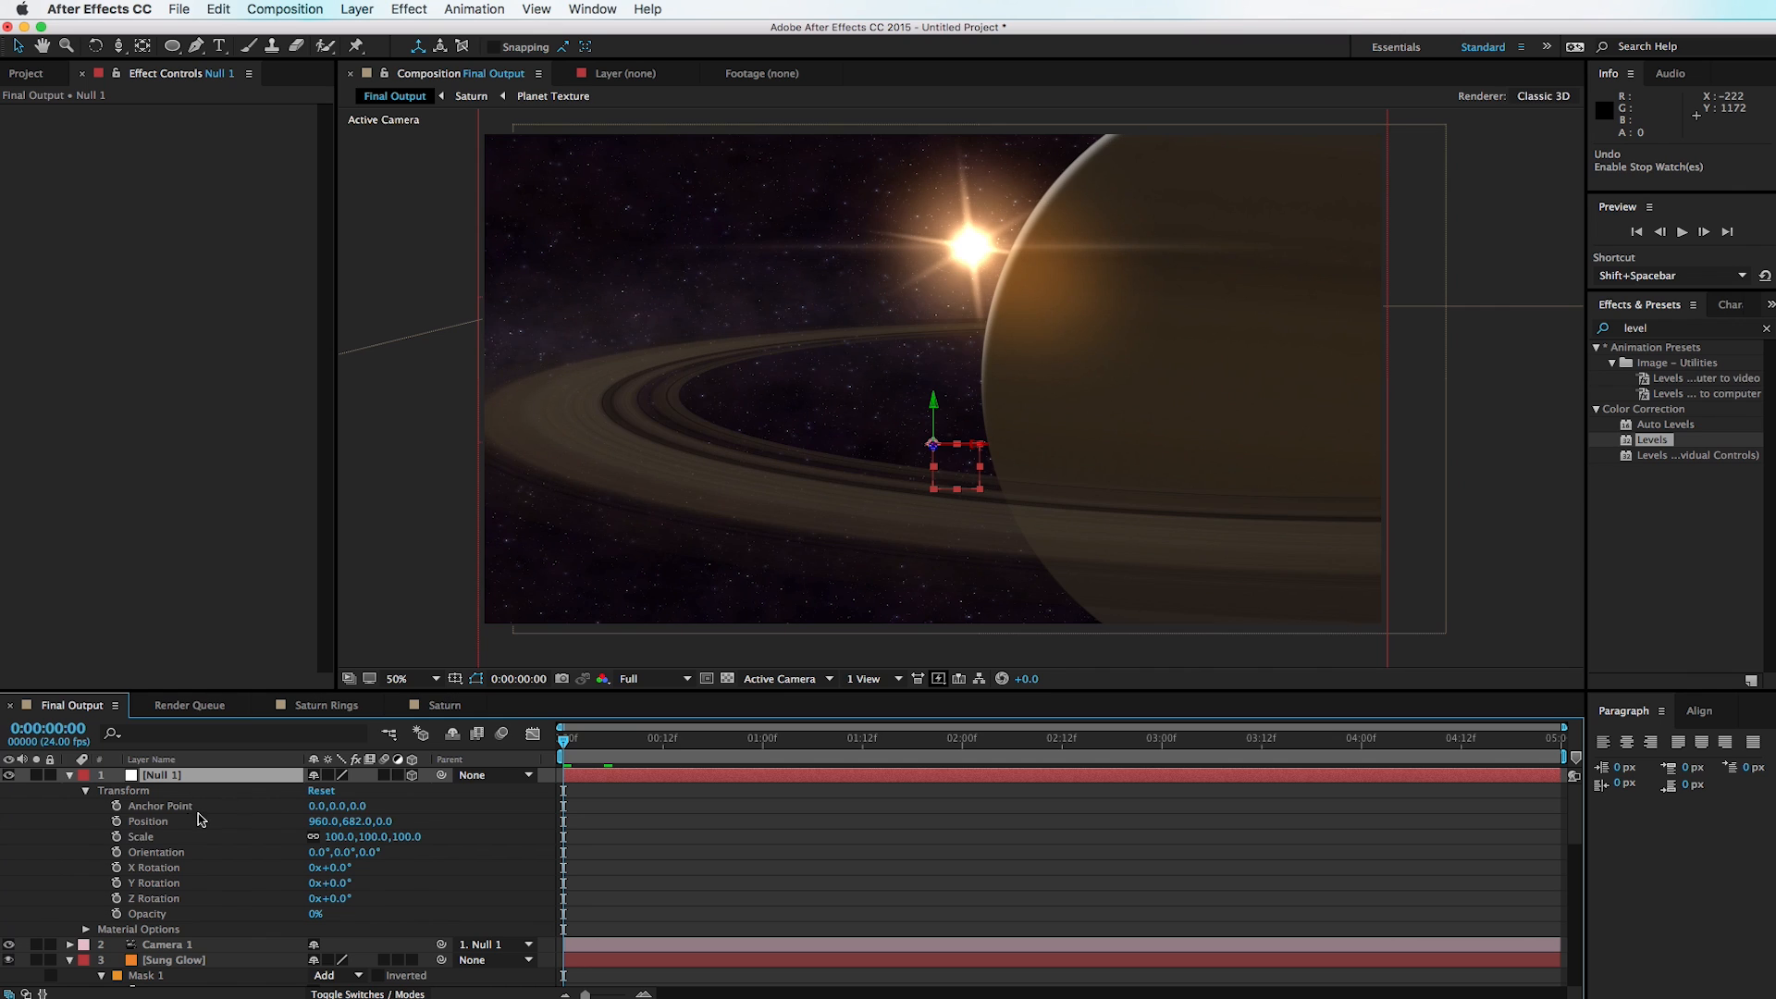
pyautogui.click(116, 821)
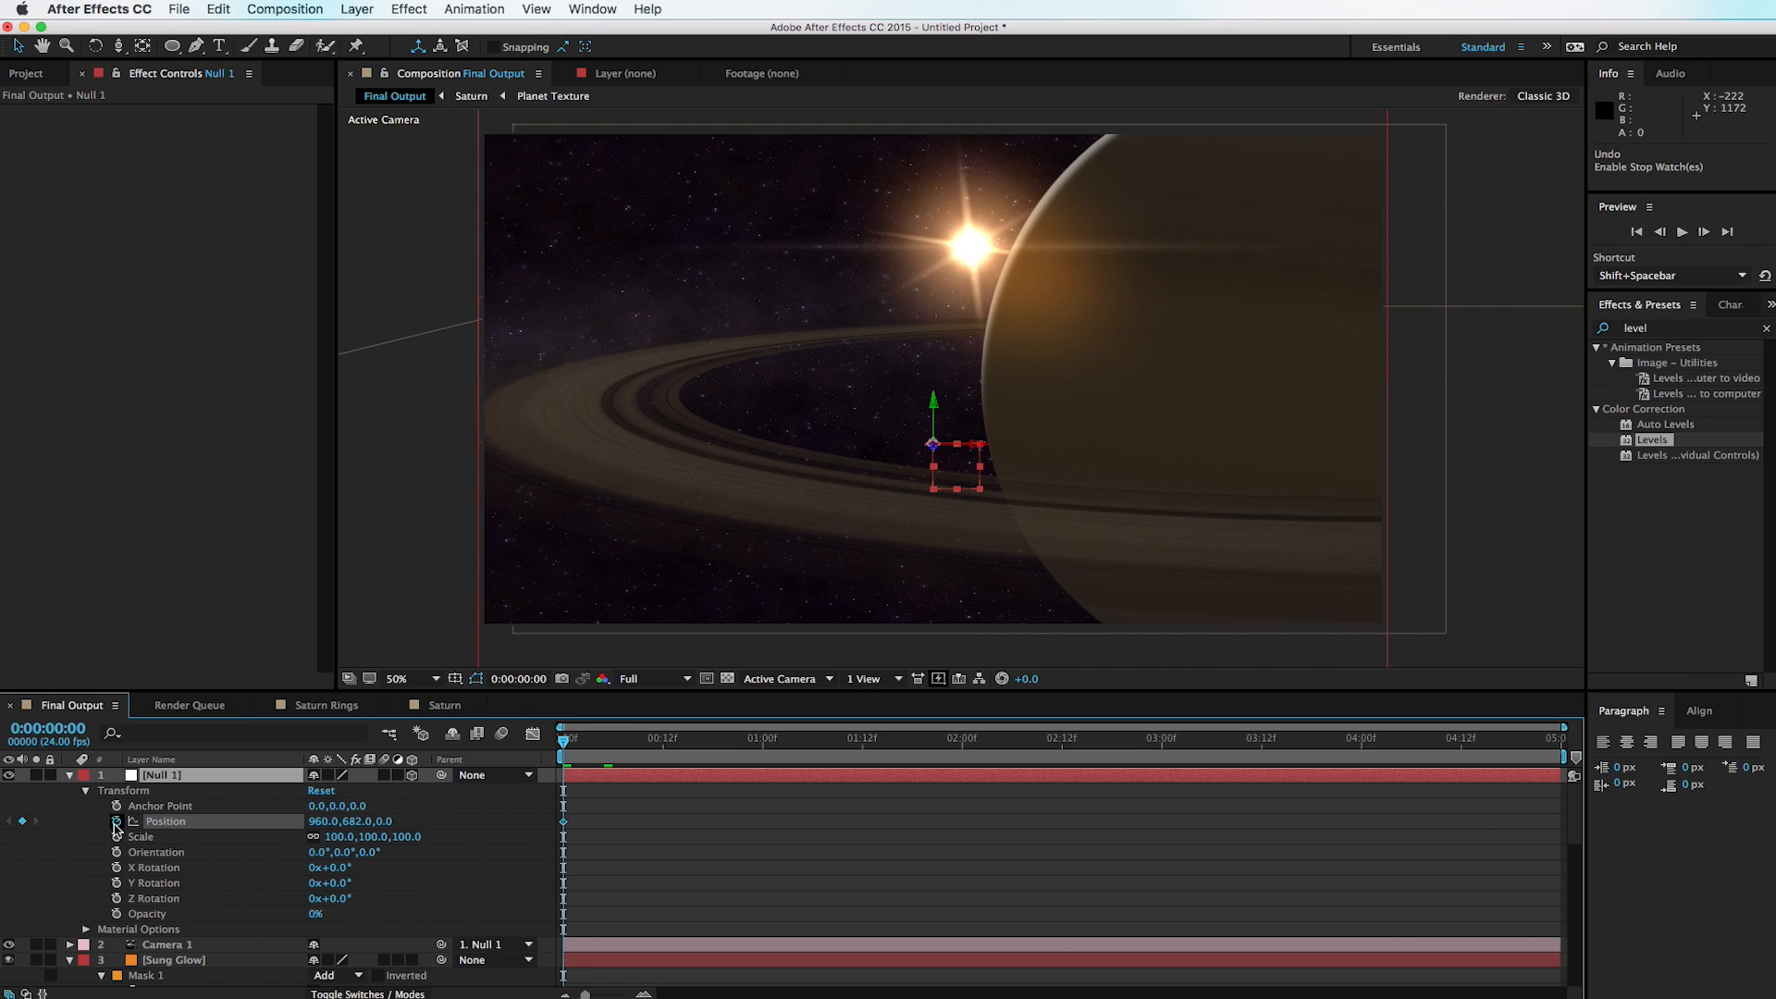
pyautogui.click(117, 882)
pyautogui.click(116, 898)
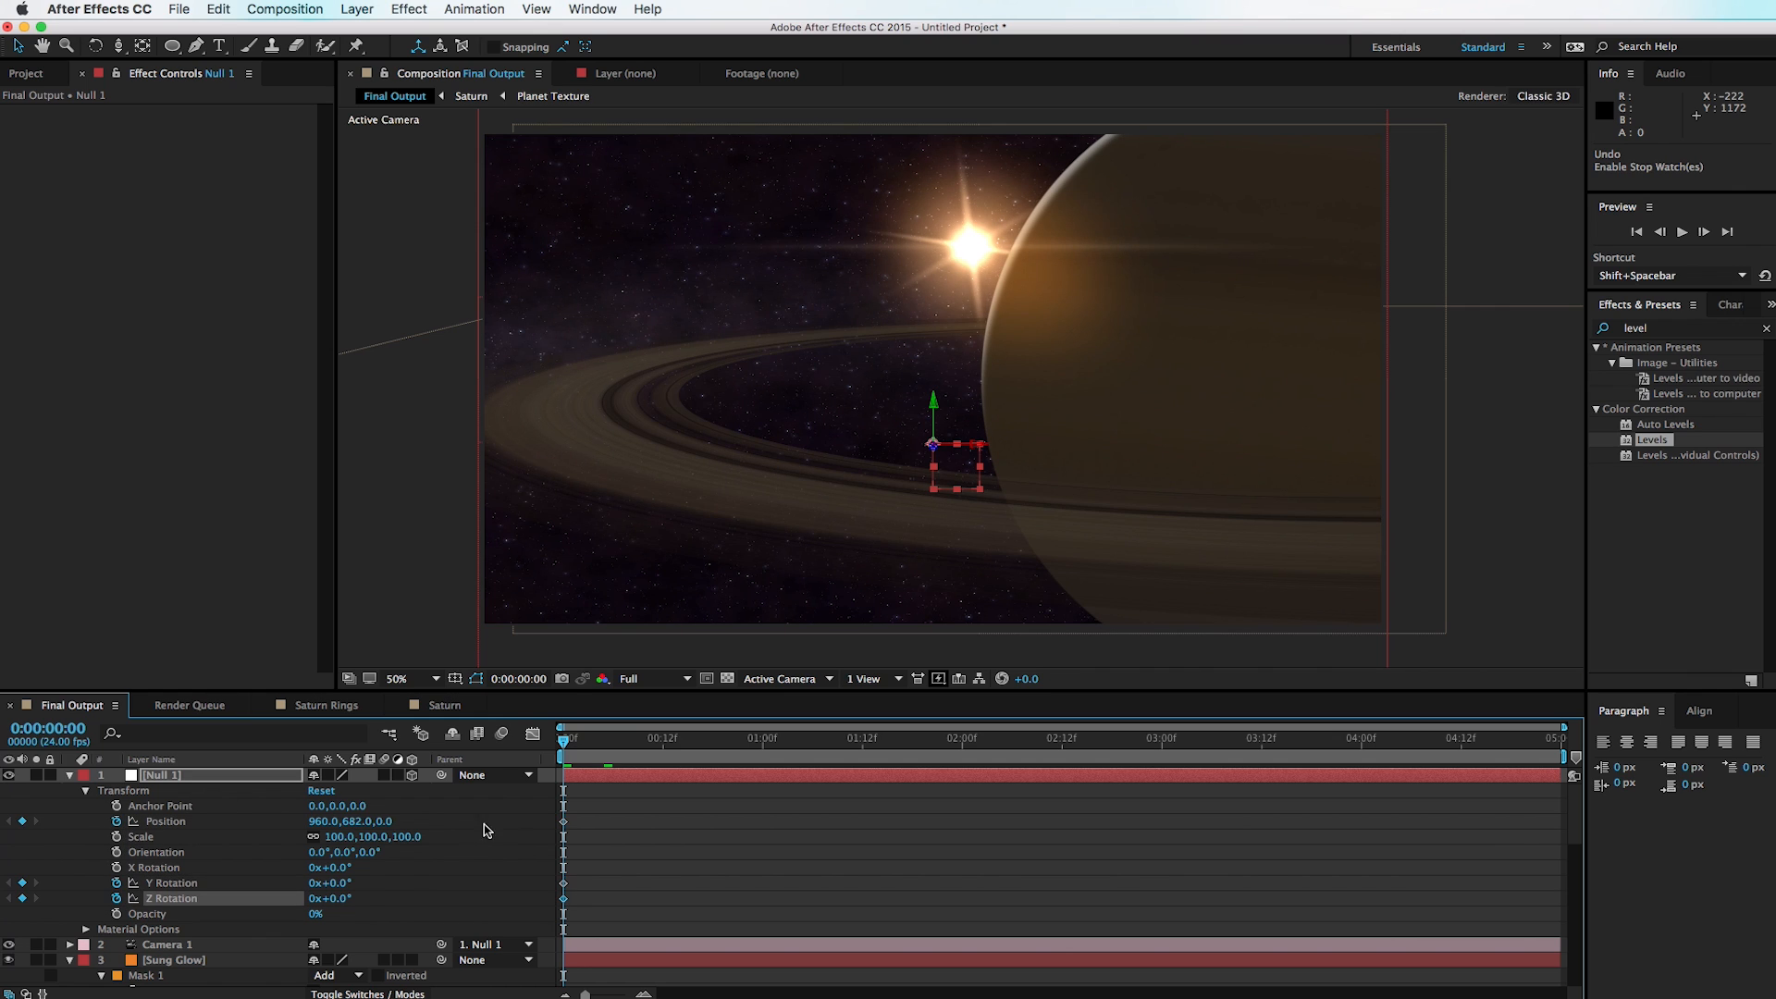
# Step: Keyframe the null at 0:00:04:23 with position 856, 608, 649, Z Rotation 12° and Y Rotation 6°
pyautogui.moveTo(563, 745); pyautogui.dragTo(1618, 740)
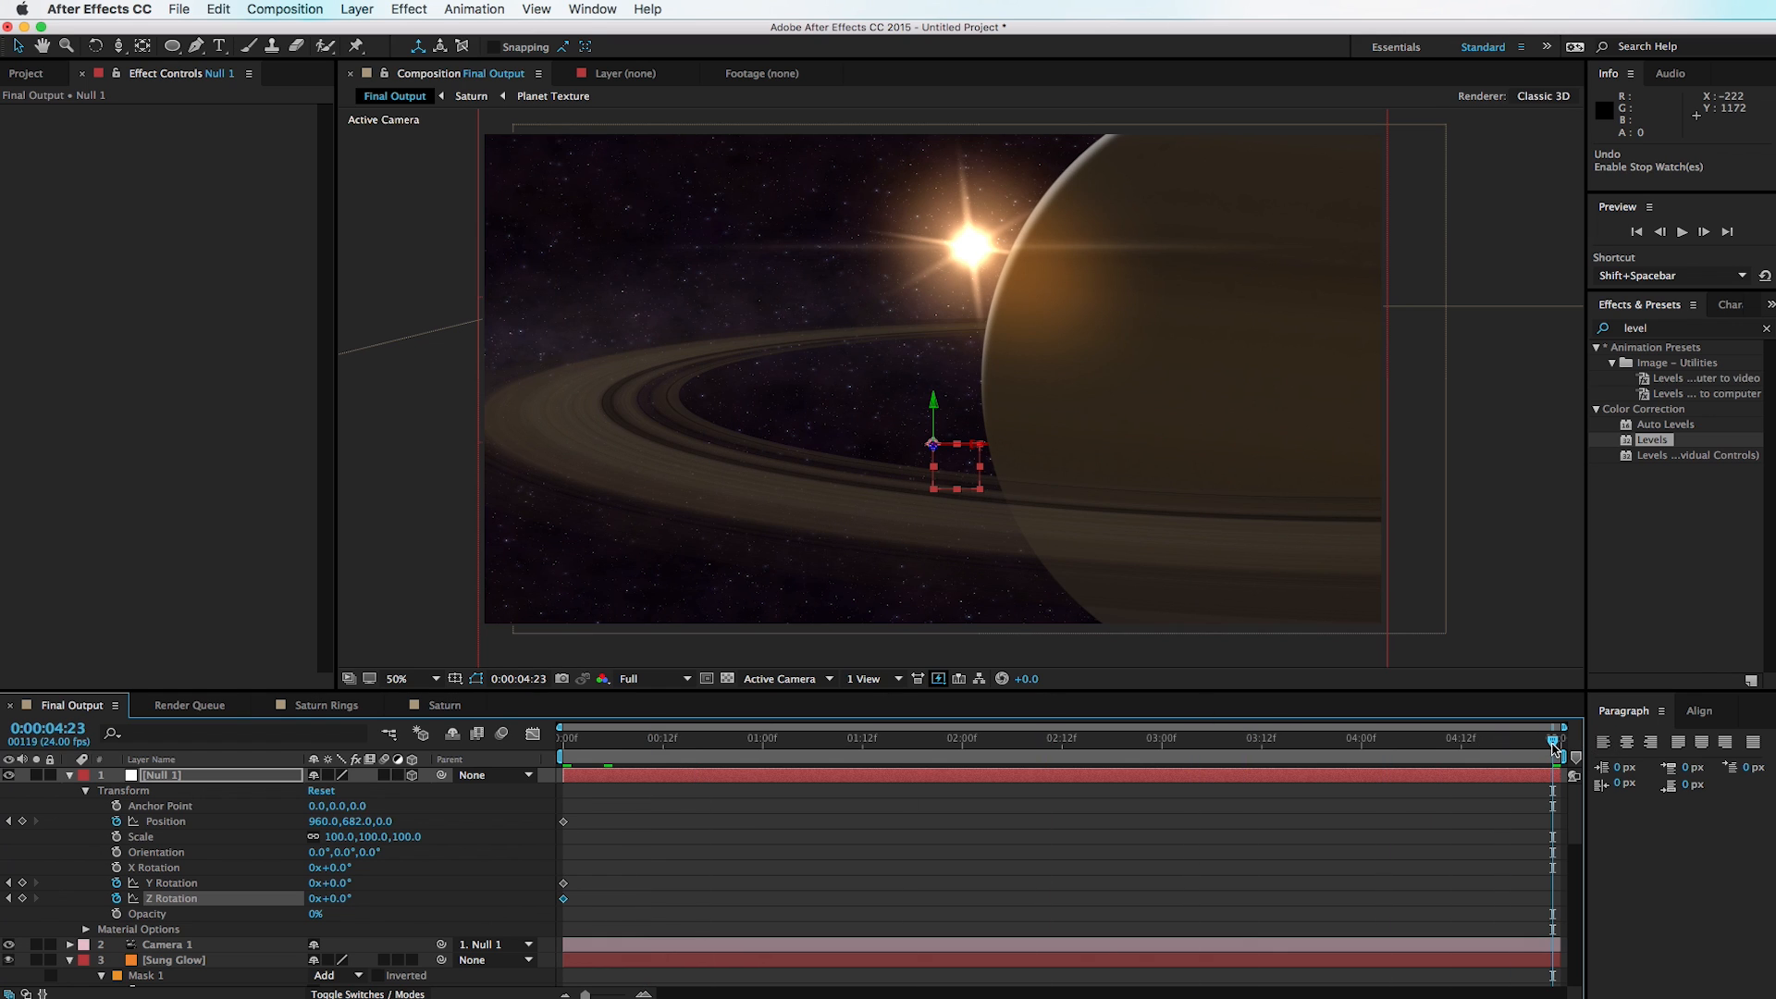
pyautogui.moveTo(381, 829); pyautogui.dragTo(986, 832)
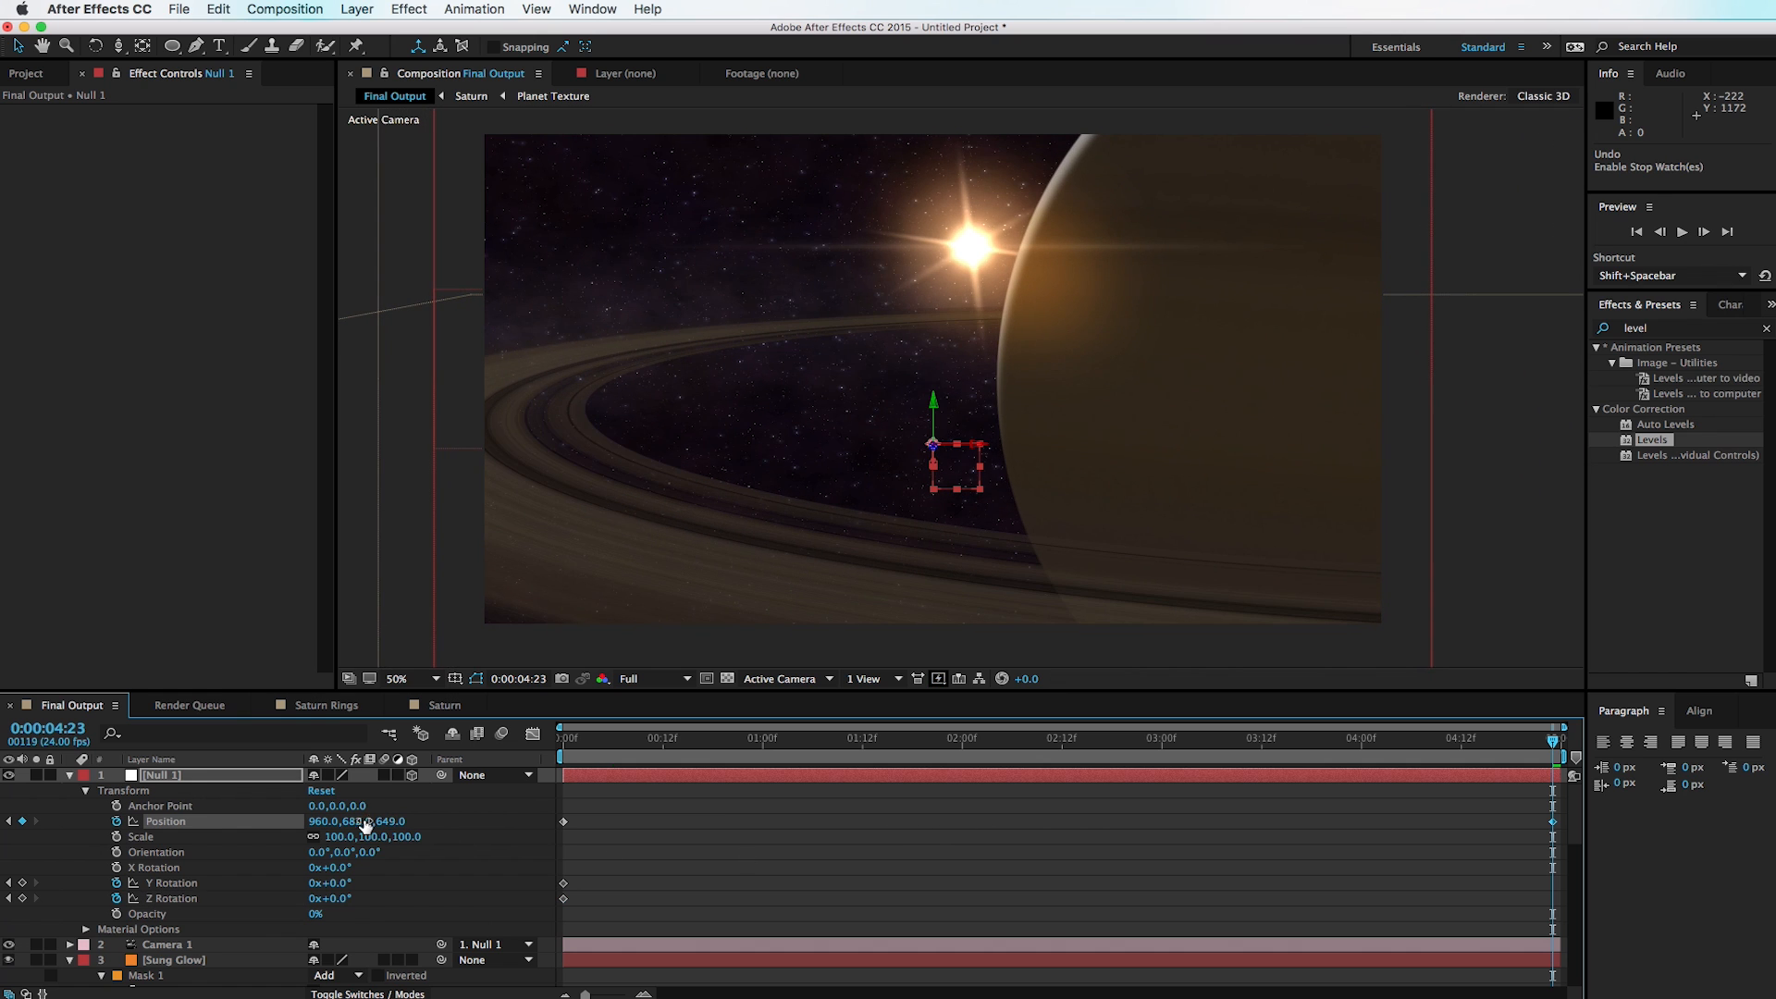
pyautogui.moveTo(342, 823); pyautogui.dragTo(236, 828)
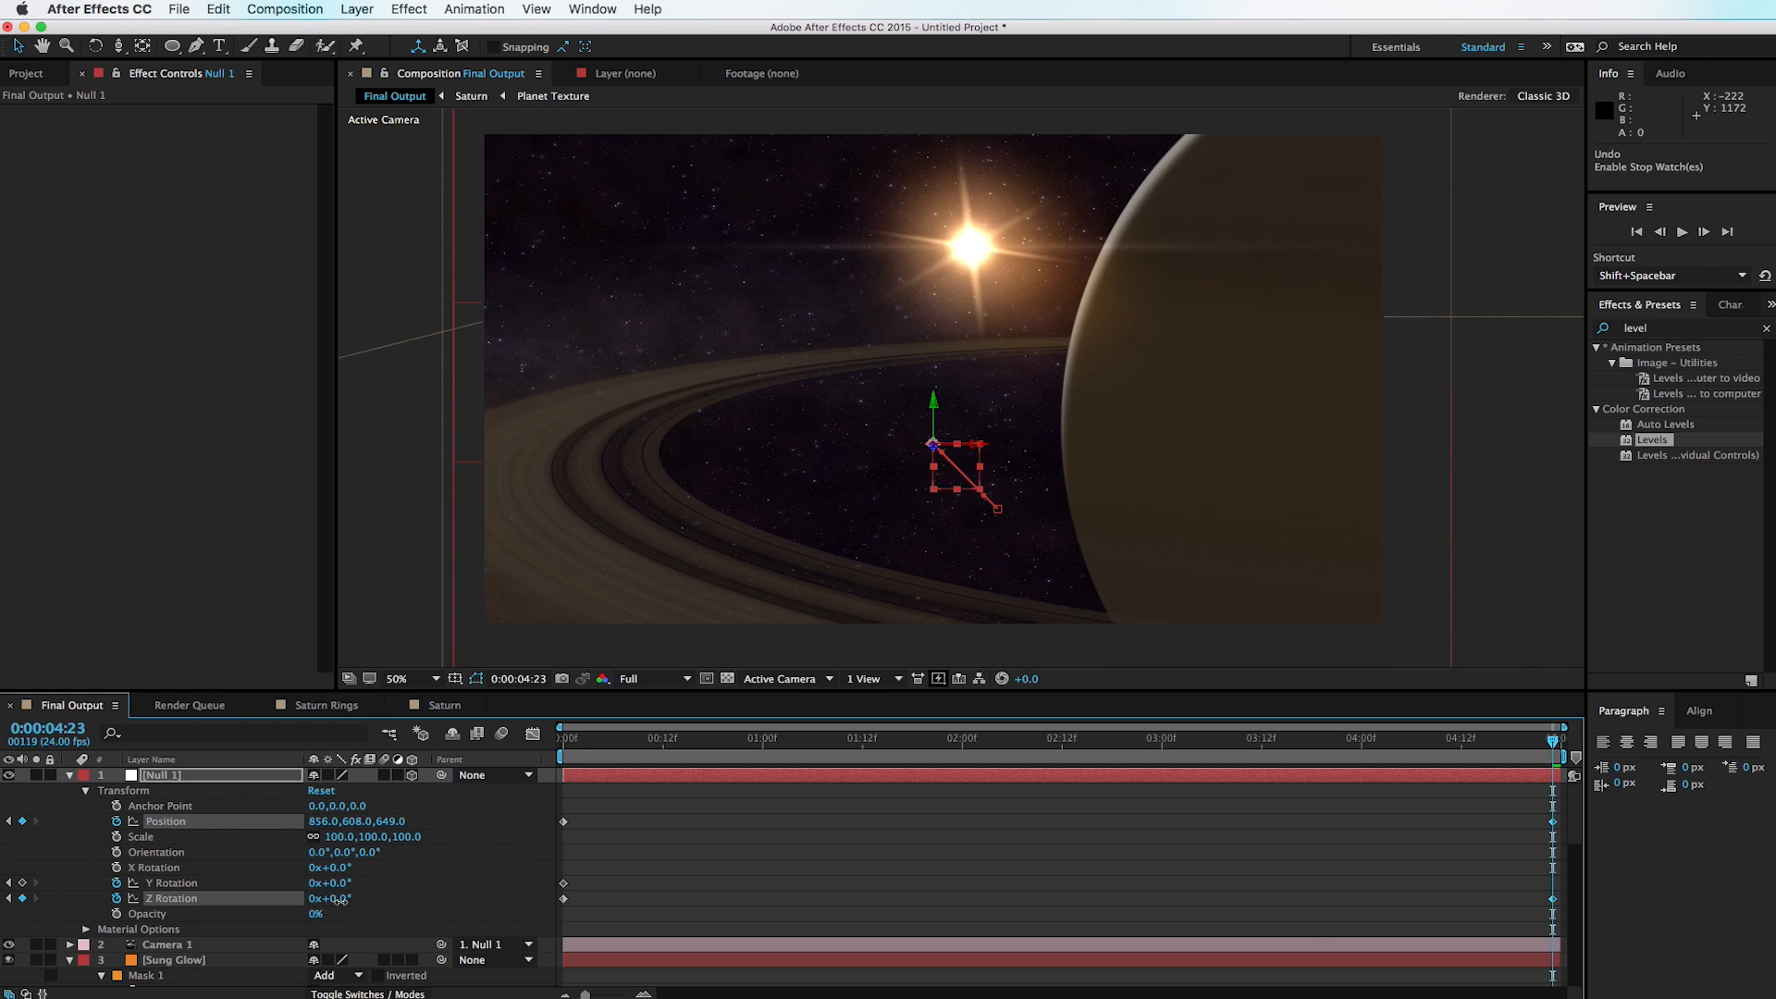
pyautogui.moveTo(340, 900); pyautogui.dragTo(345, 900)
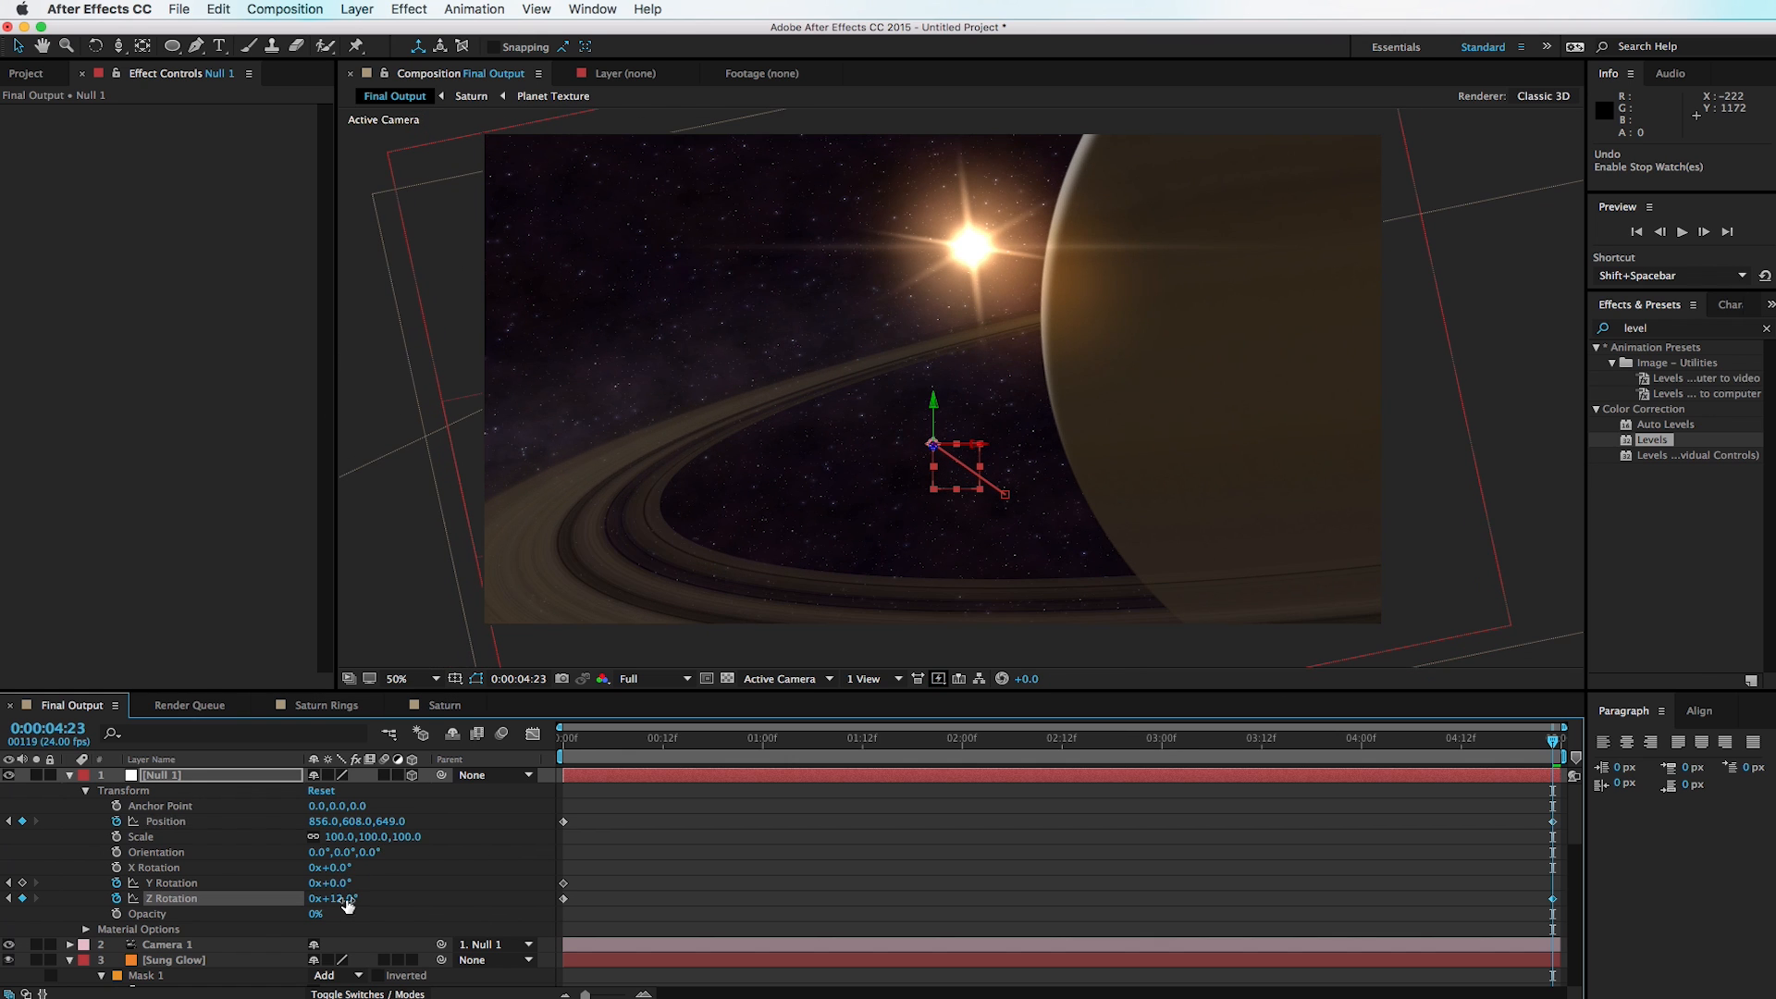
pyautogui.moveTo(347, 883); pyautogui.dragTo(355, 885)
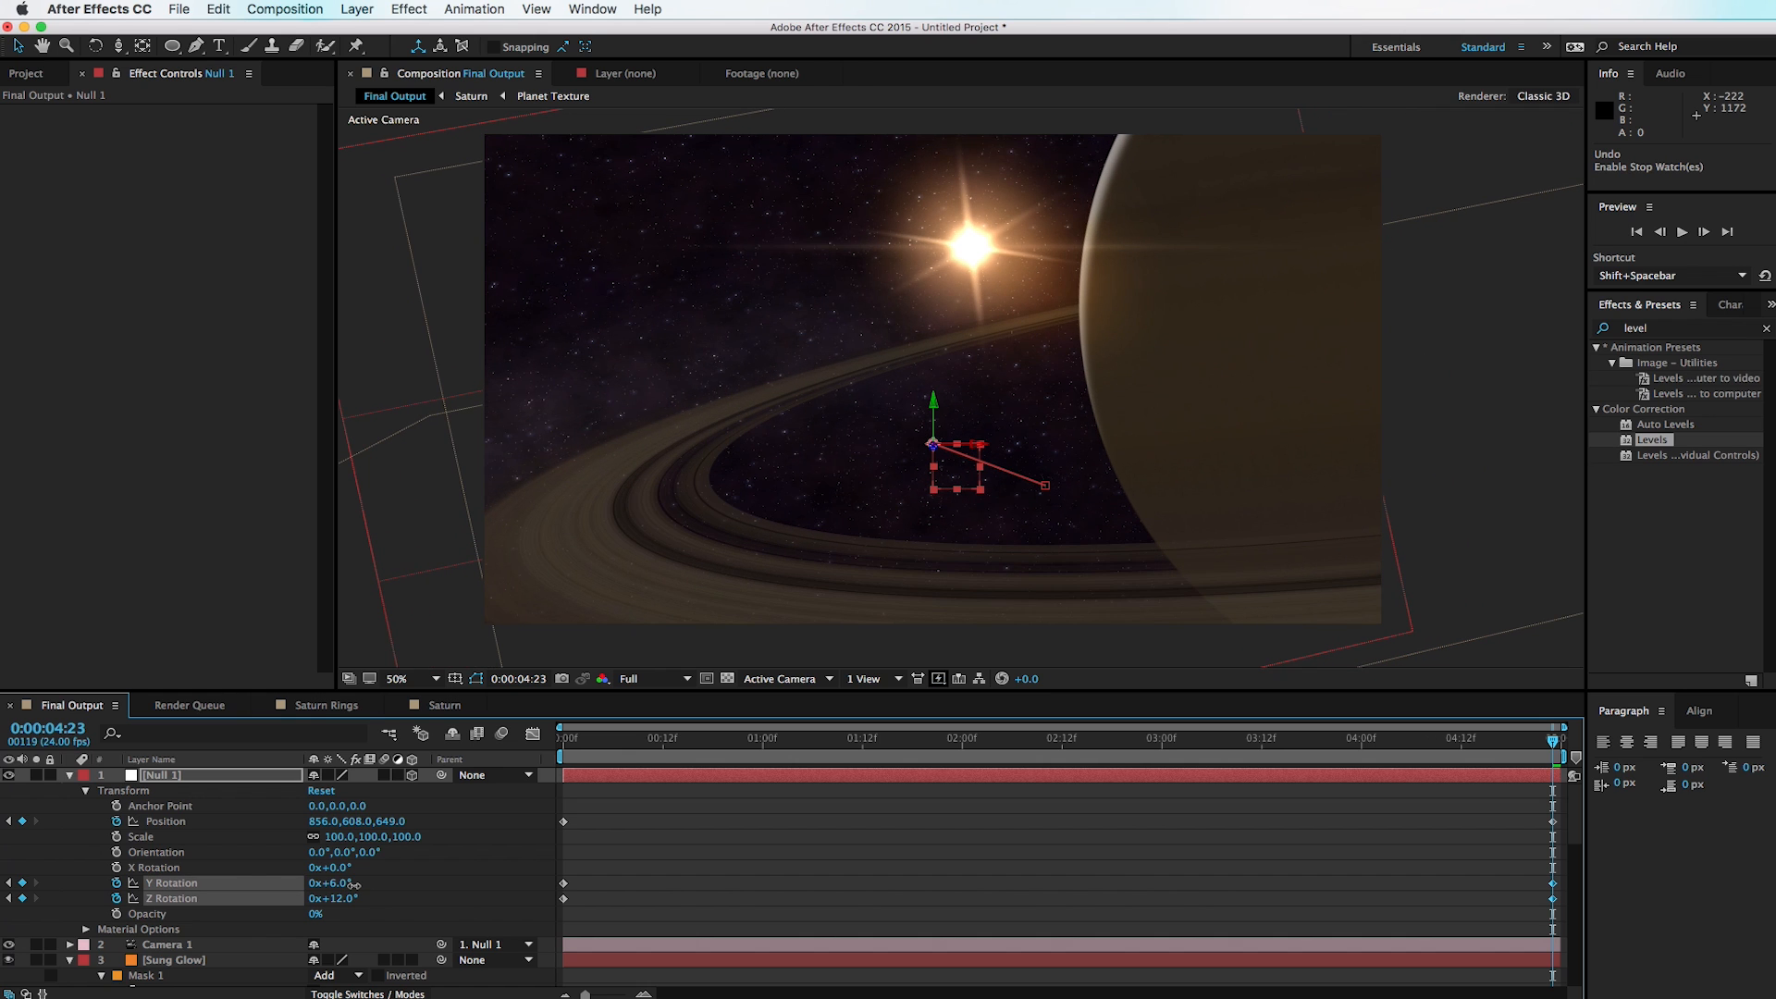
# Step: Shift the null's end position at 0:00:04:23 to about 841.6, 666.3, 650.5 and scrub through the camera move
pyautogui.moveTo(726, 739); pyautogui.dragTo(1553, 744)
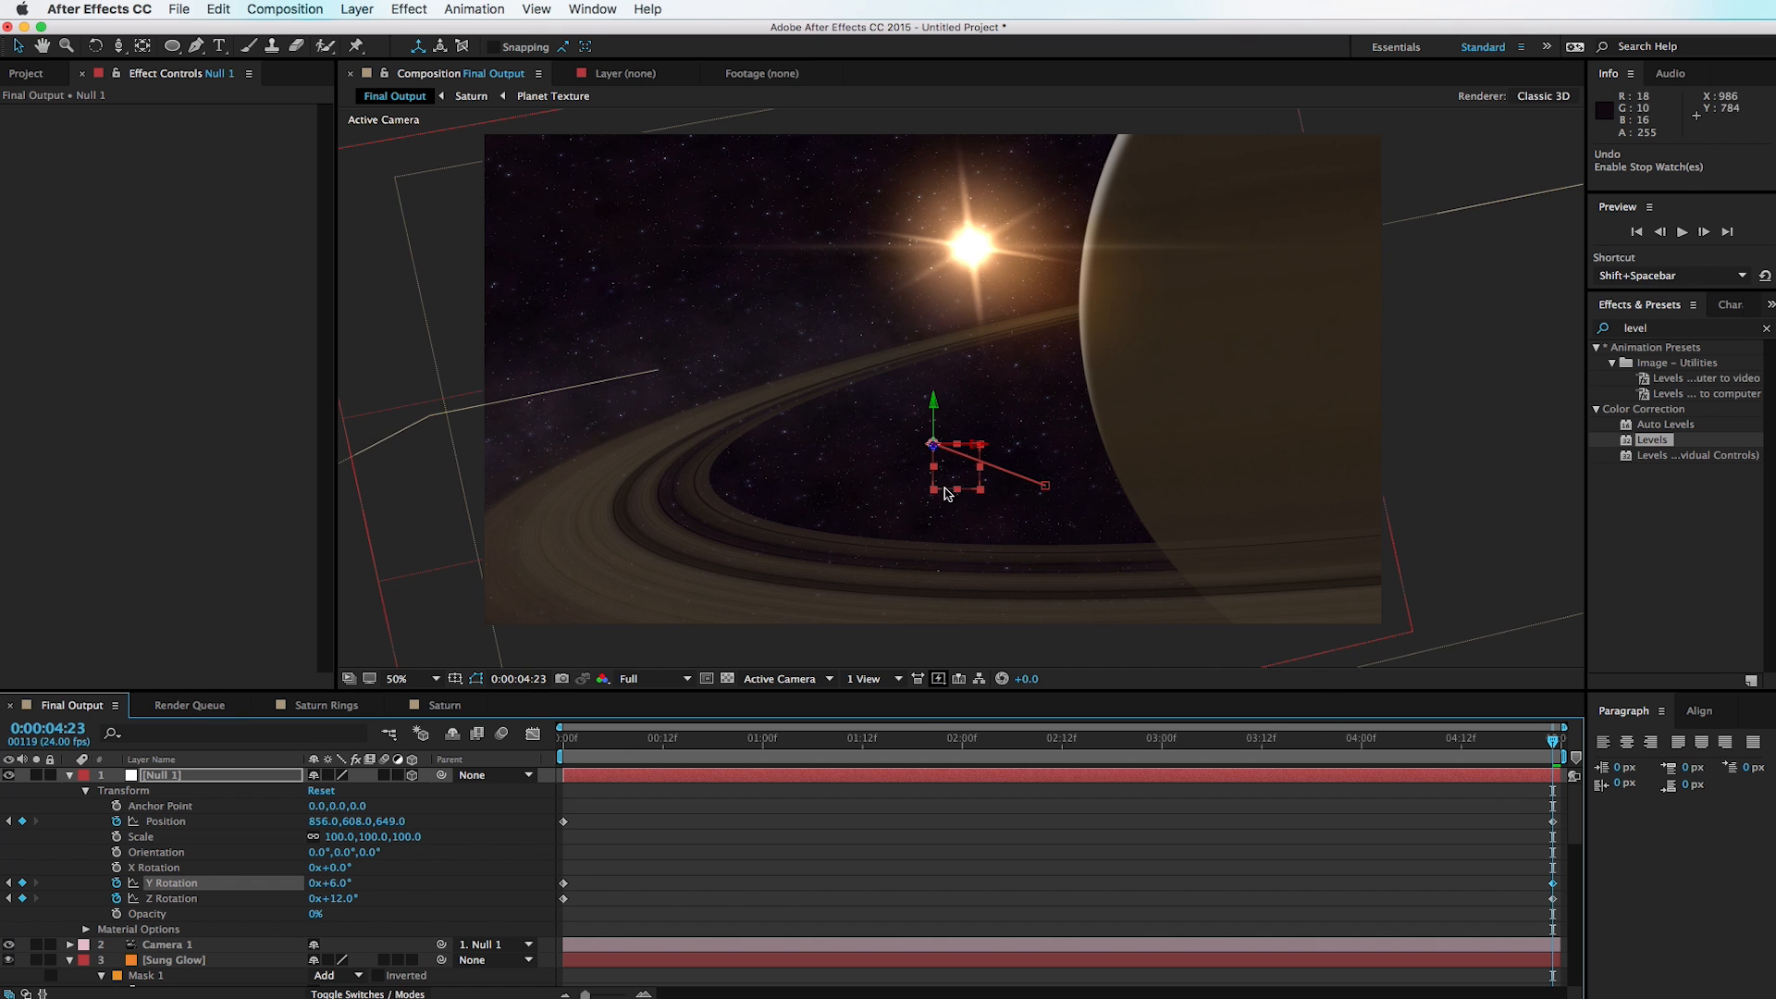
pyautogui.moveTo(959, 470); pyautogui.dragTo(958, 501)
pyautogui.moveTo(1420, 741); pyautogui.dragTo(375, 786)
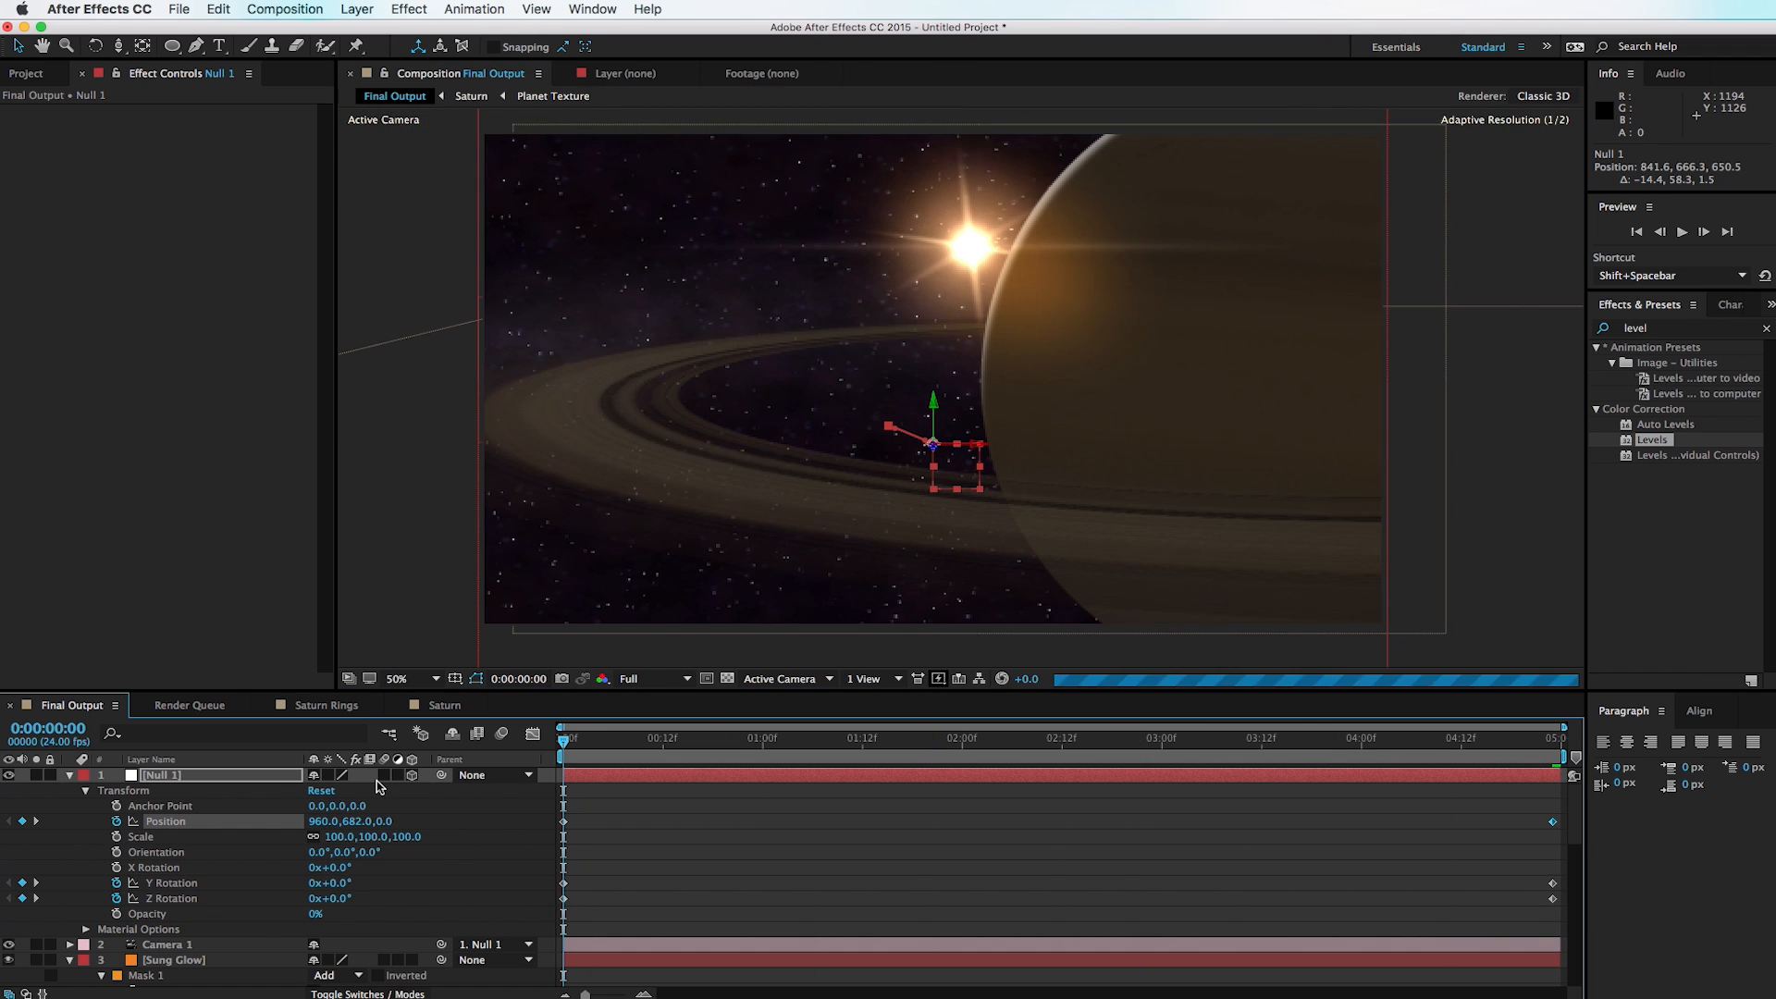
pyautogui.moveTo(581, 745); pyautogui.dragTo(1593, 770)
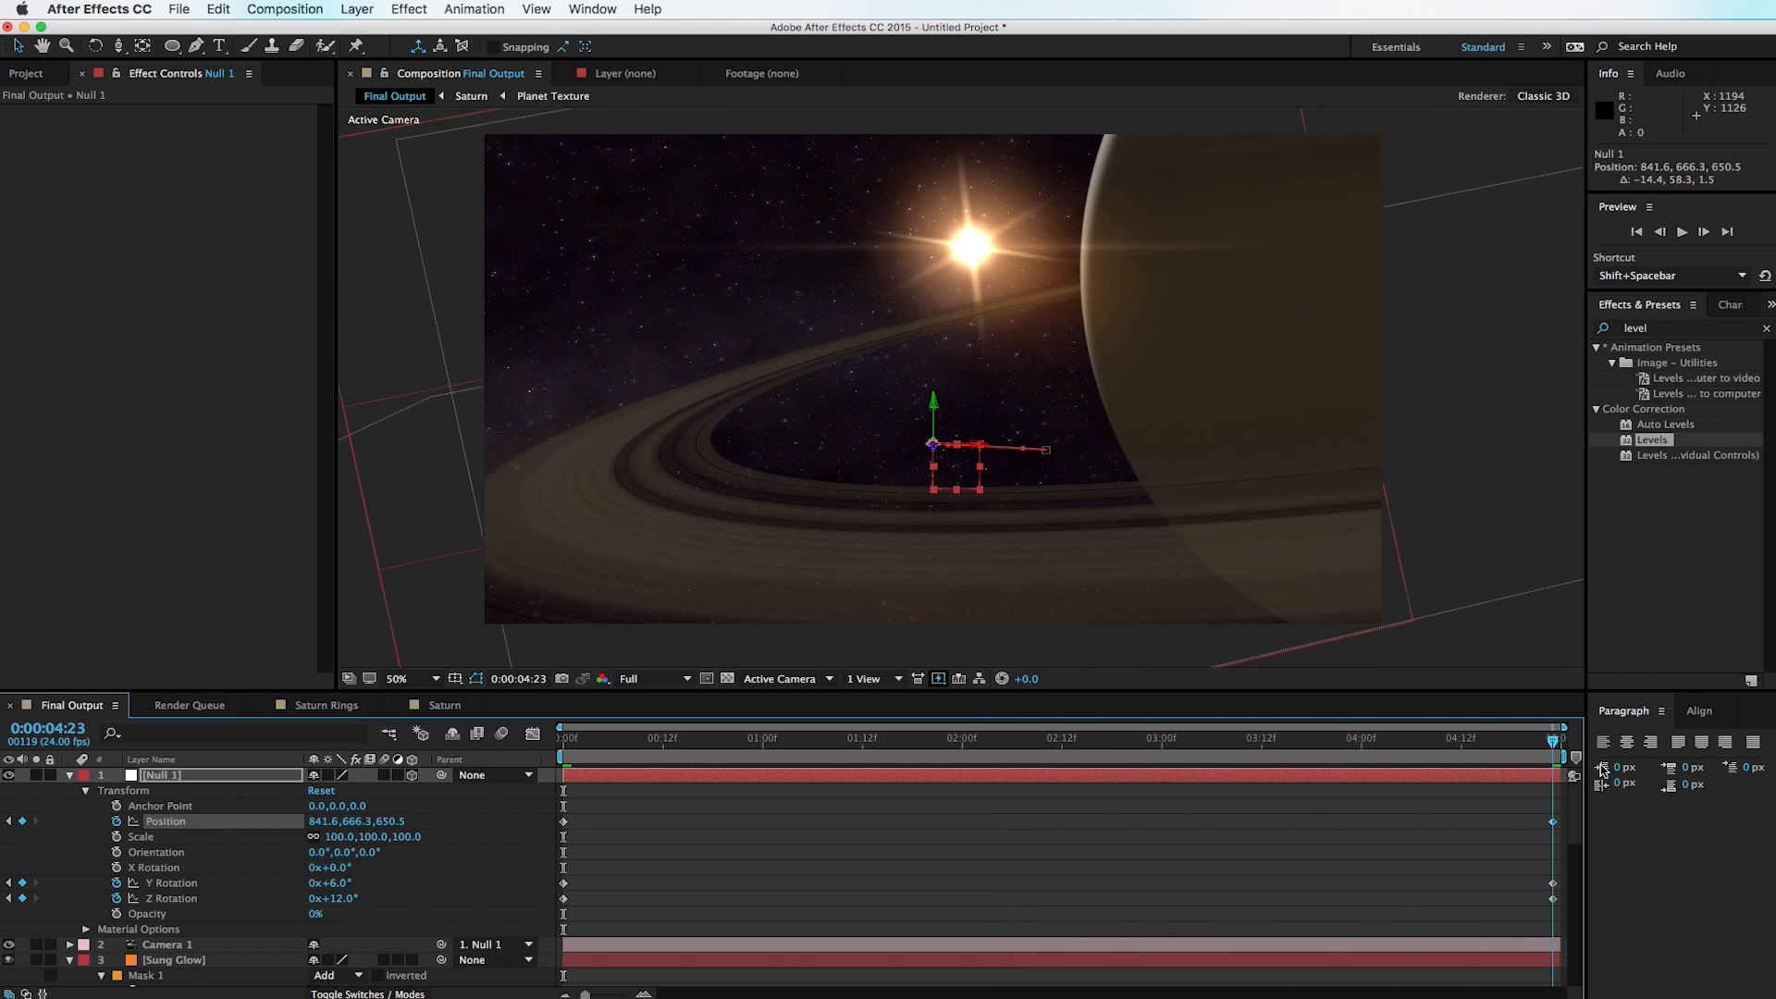
# Step: Return to 0:00:00:00 and turn on depth of field in Camera 1's options
pyautogui.press('Home')
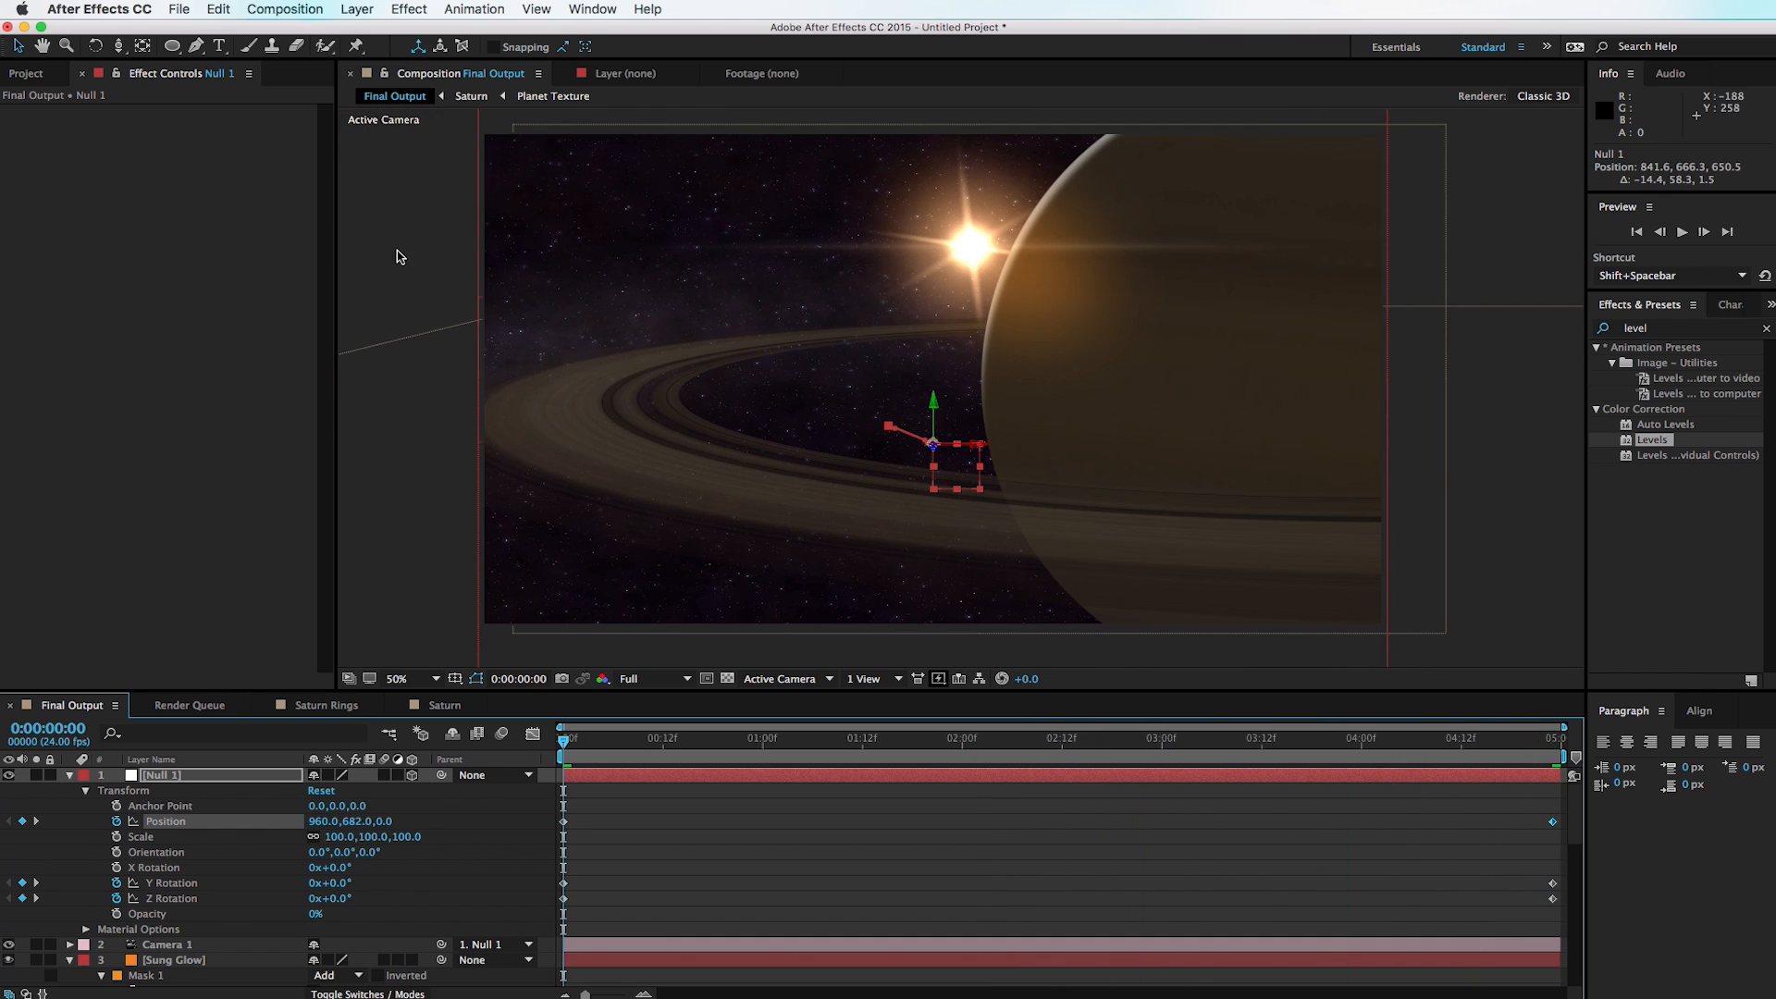
pyautogui.click(449, 513)
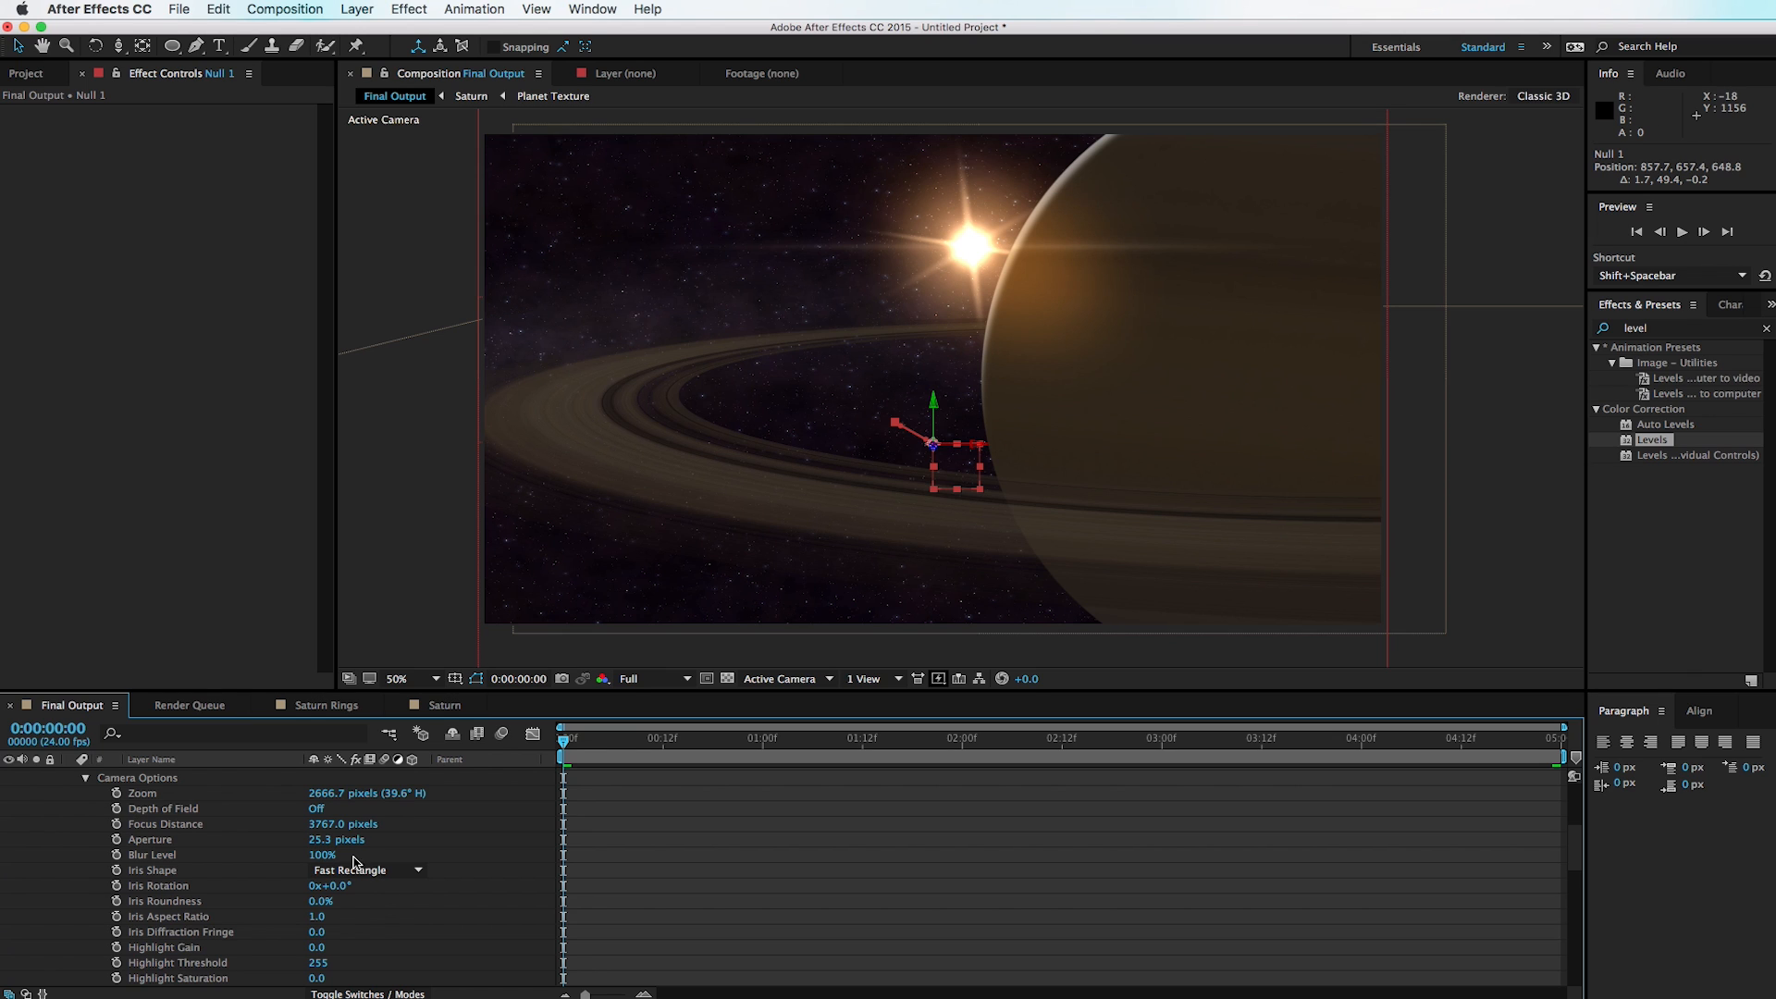
pyautogui.scroll(1, 197, 816)
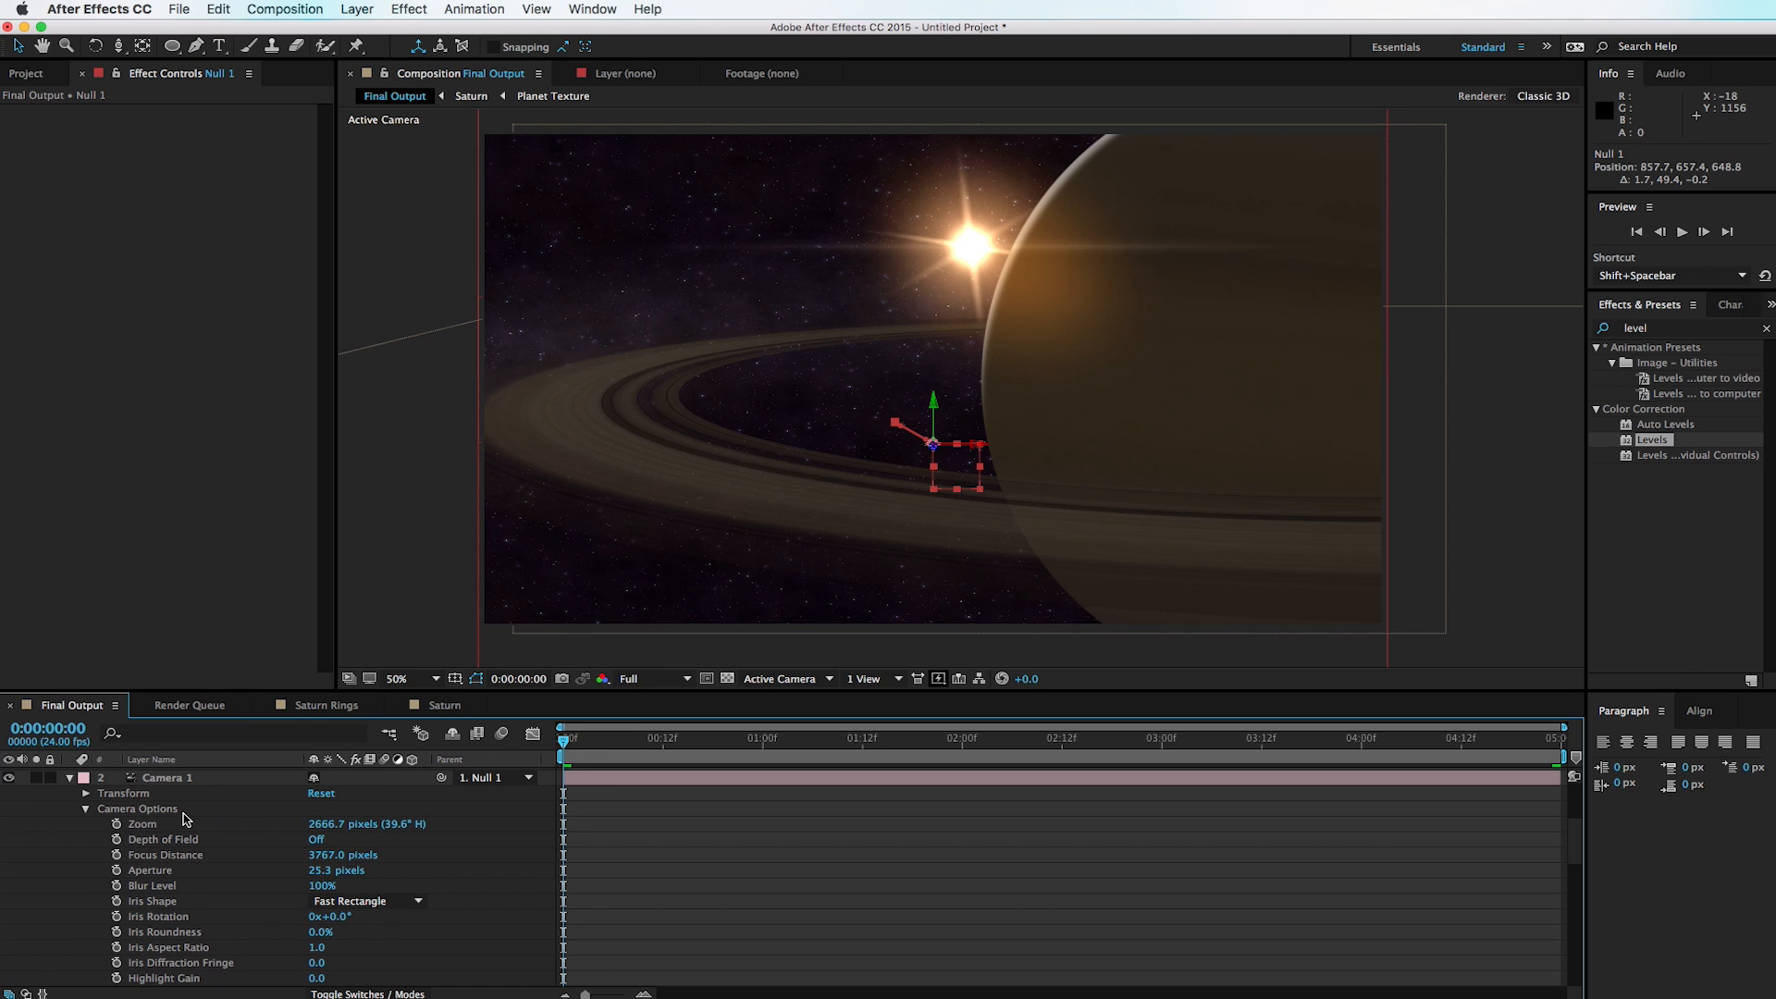
pyautogui.click(67, 777)
pyautogui.click(70, 778)
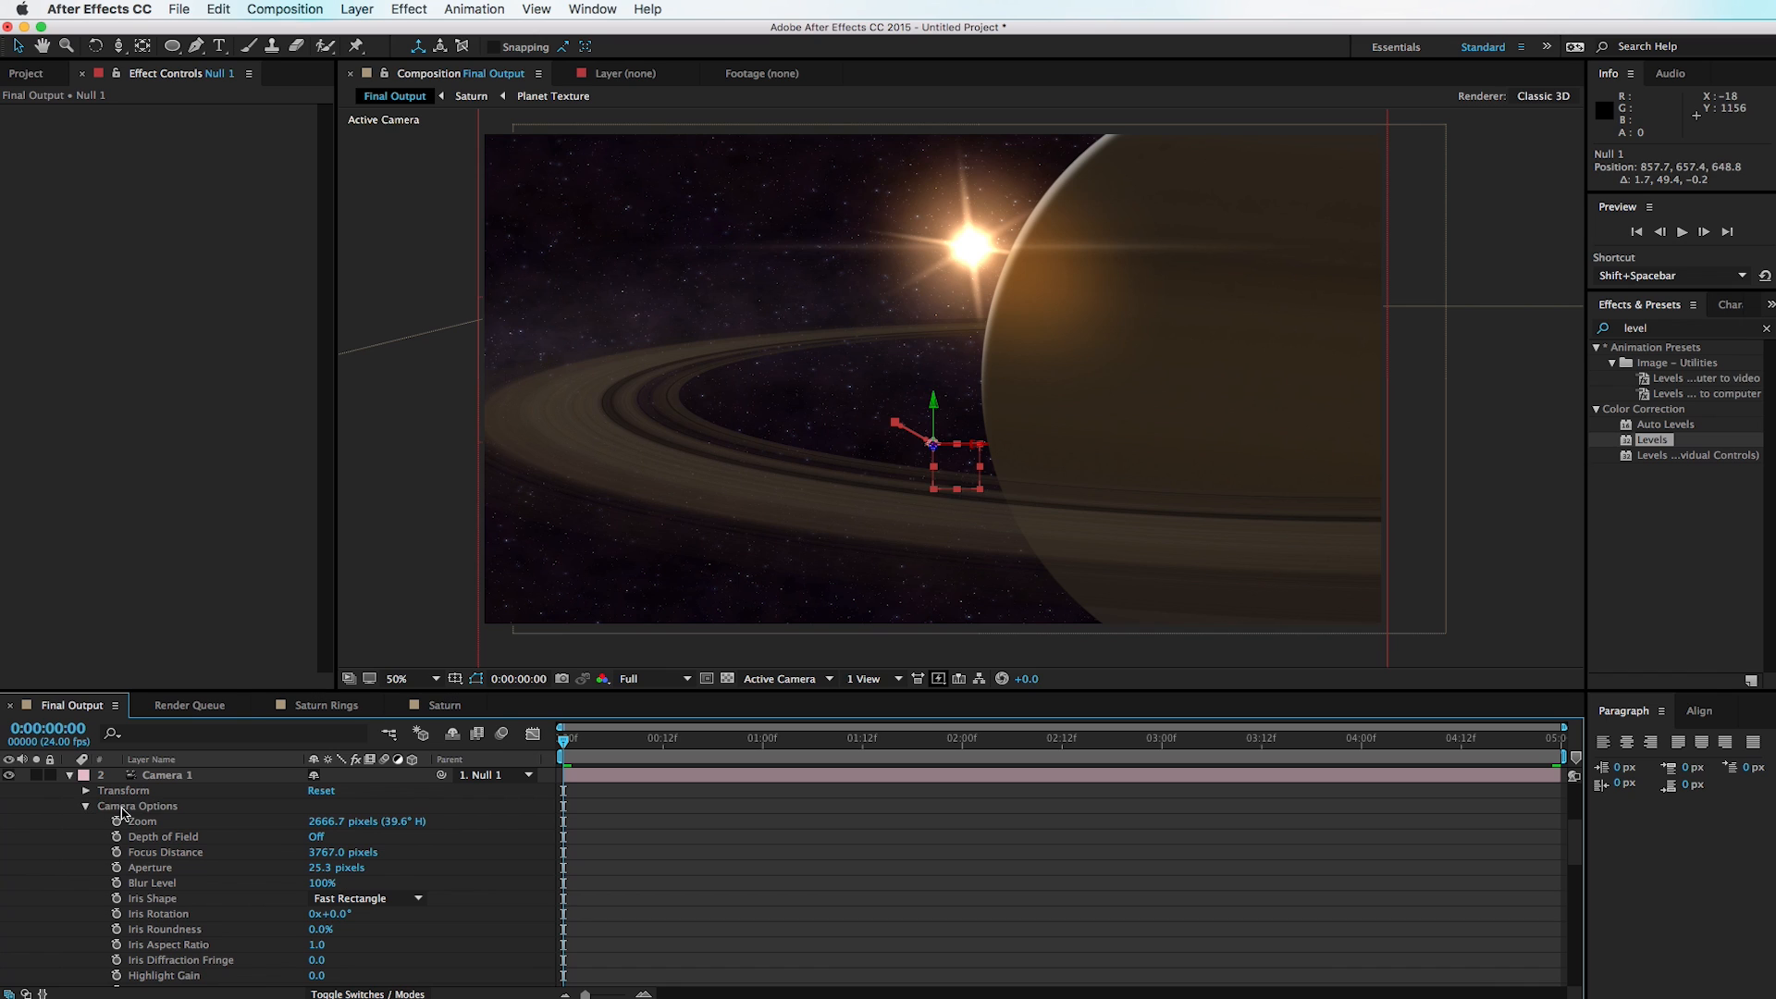
pyautogui.click(122, 809)
pyautogui.click(318, 837)
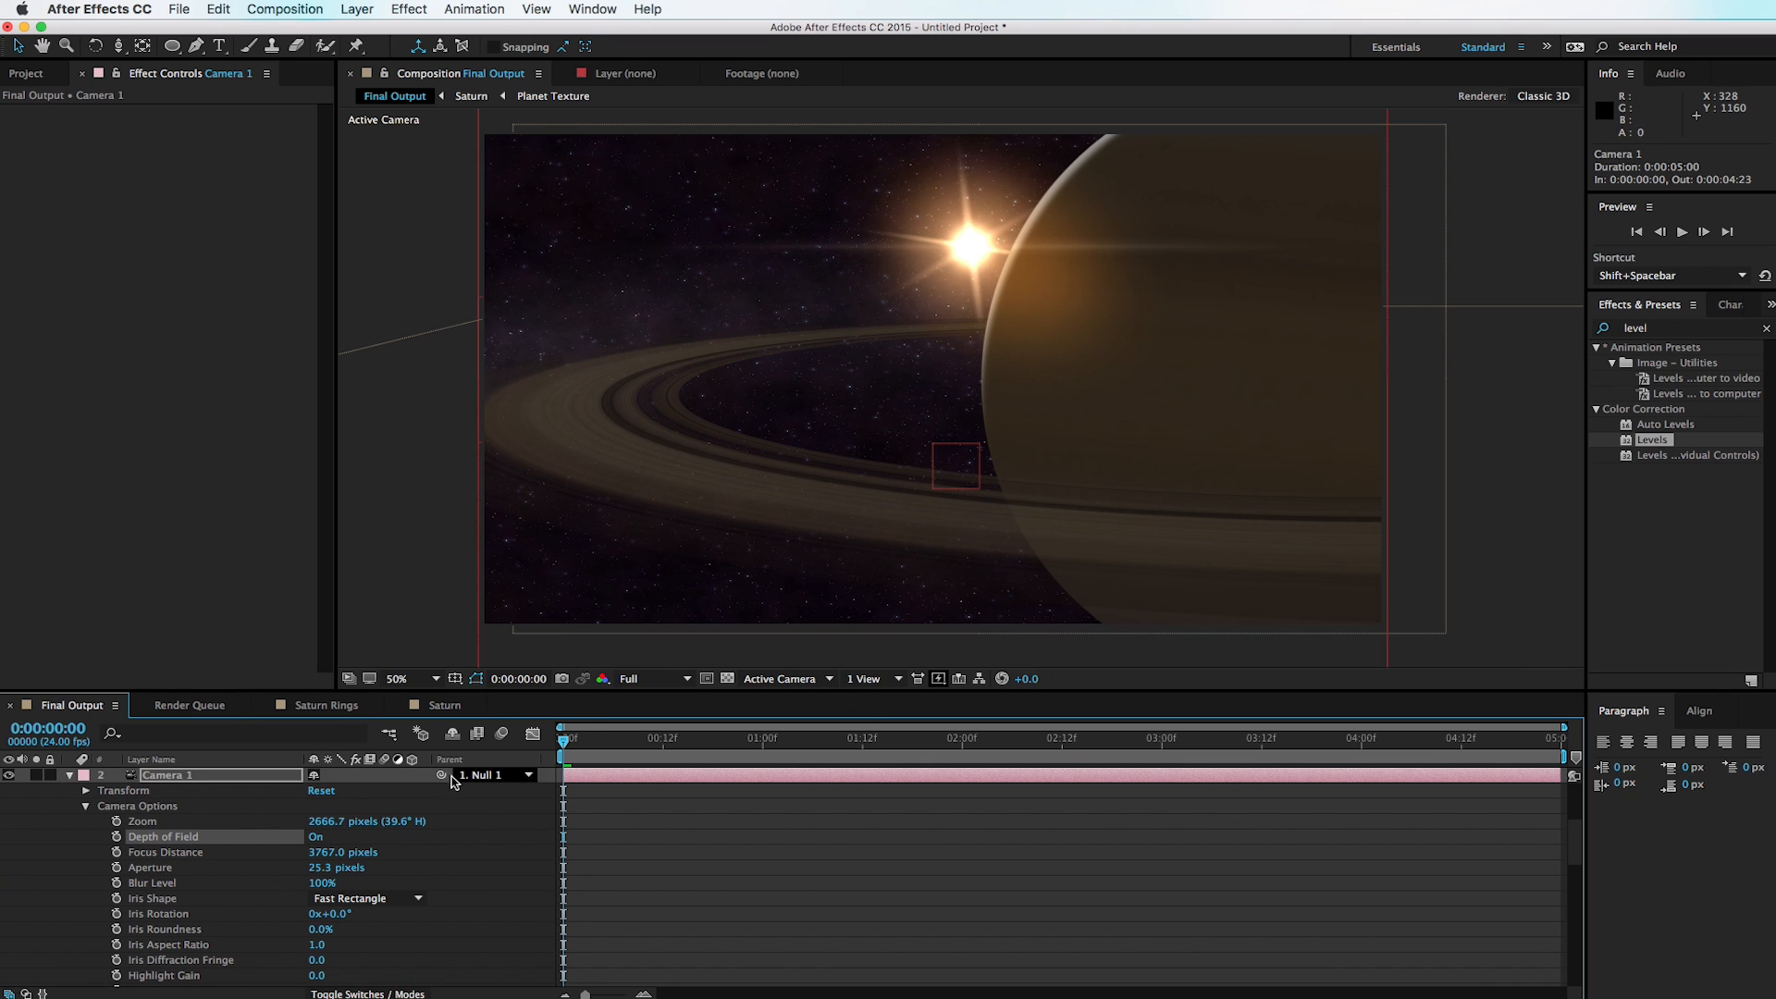
# Step: Raise Camera 1's aperture to 393.3 pixels and its focus distance to 6356 pixels
pyautogui.moveTo(320, 869); pyautogui.dragTo(666, 866)
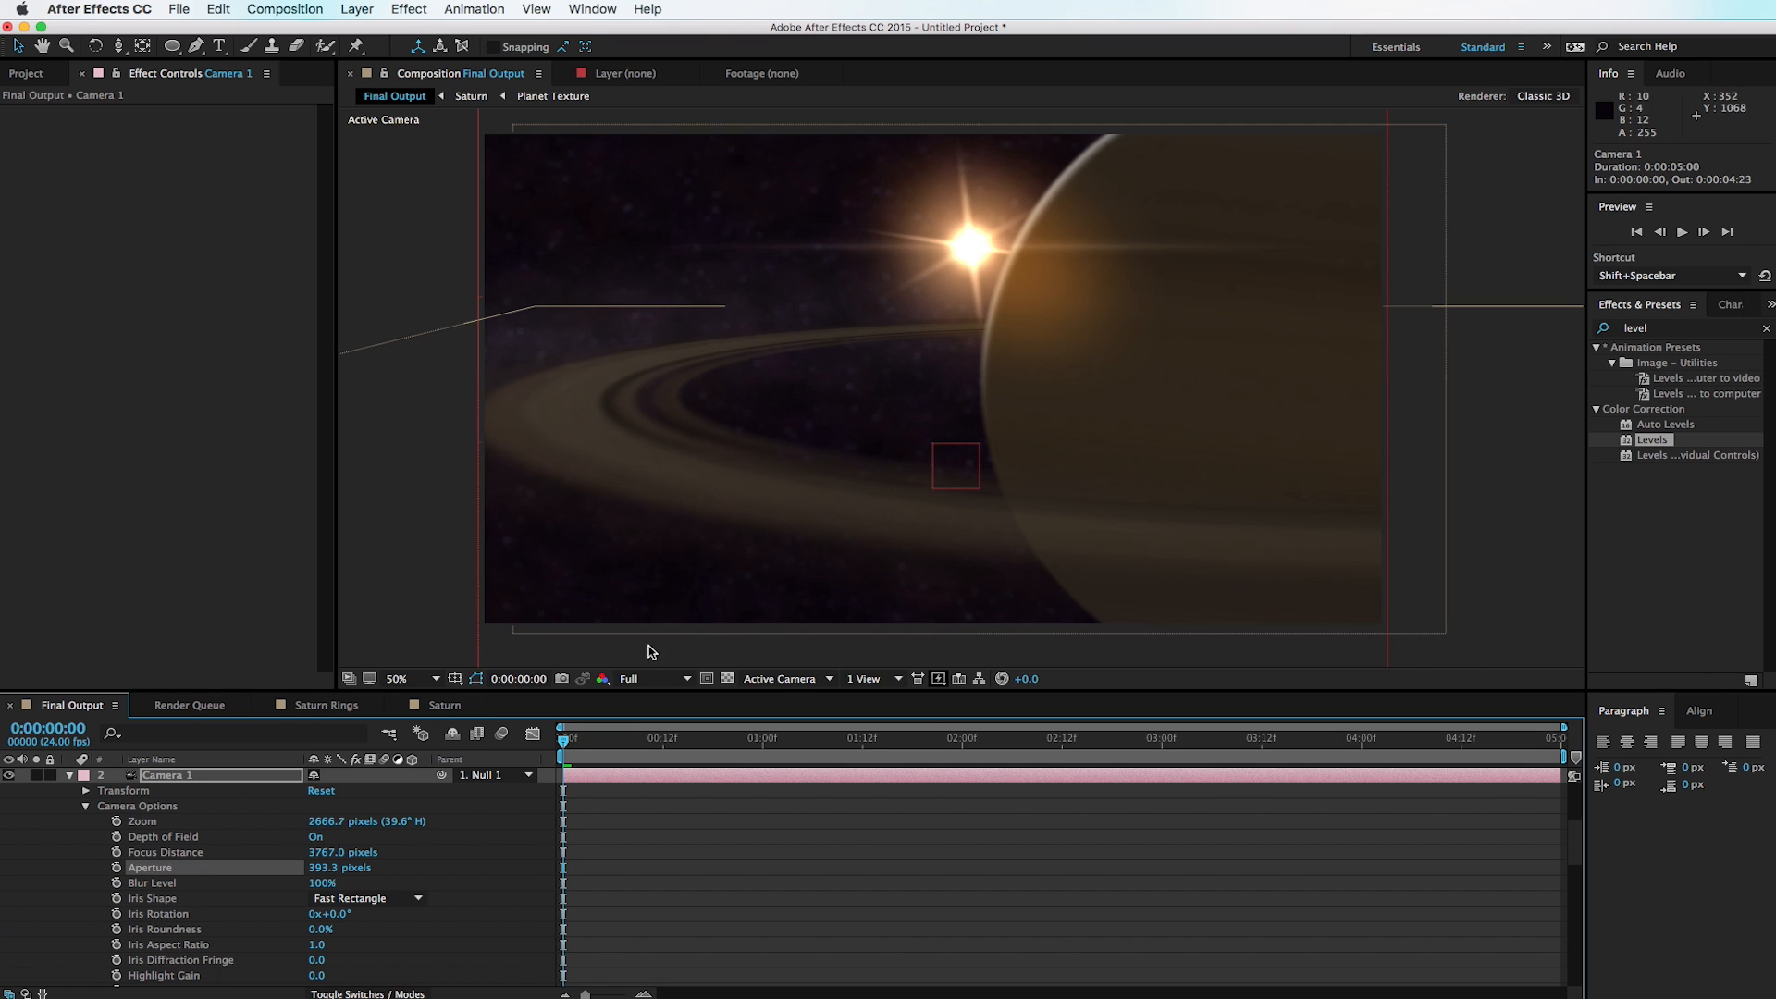
pyautogui.moveTo(320, 856); pyautogui.dragTo(380, 851)
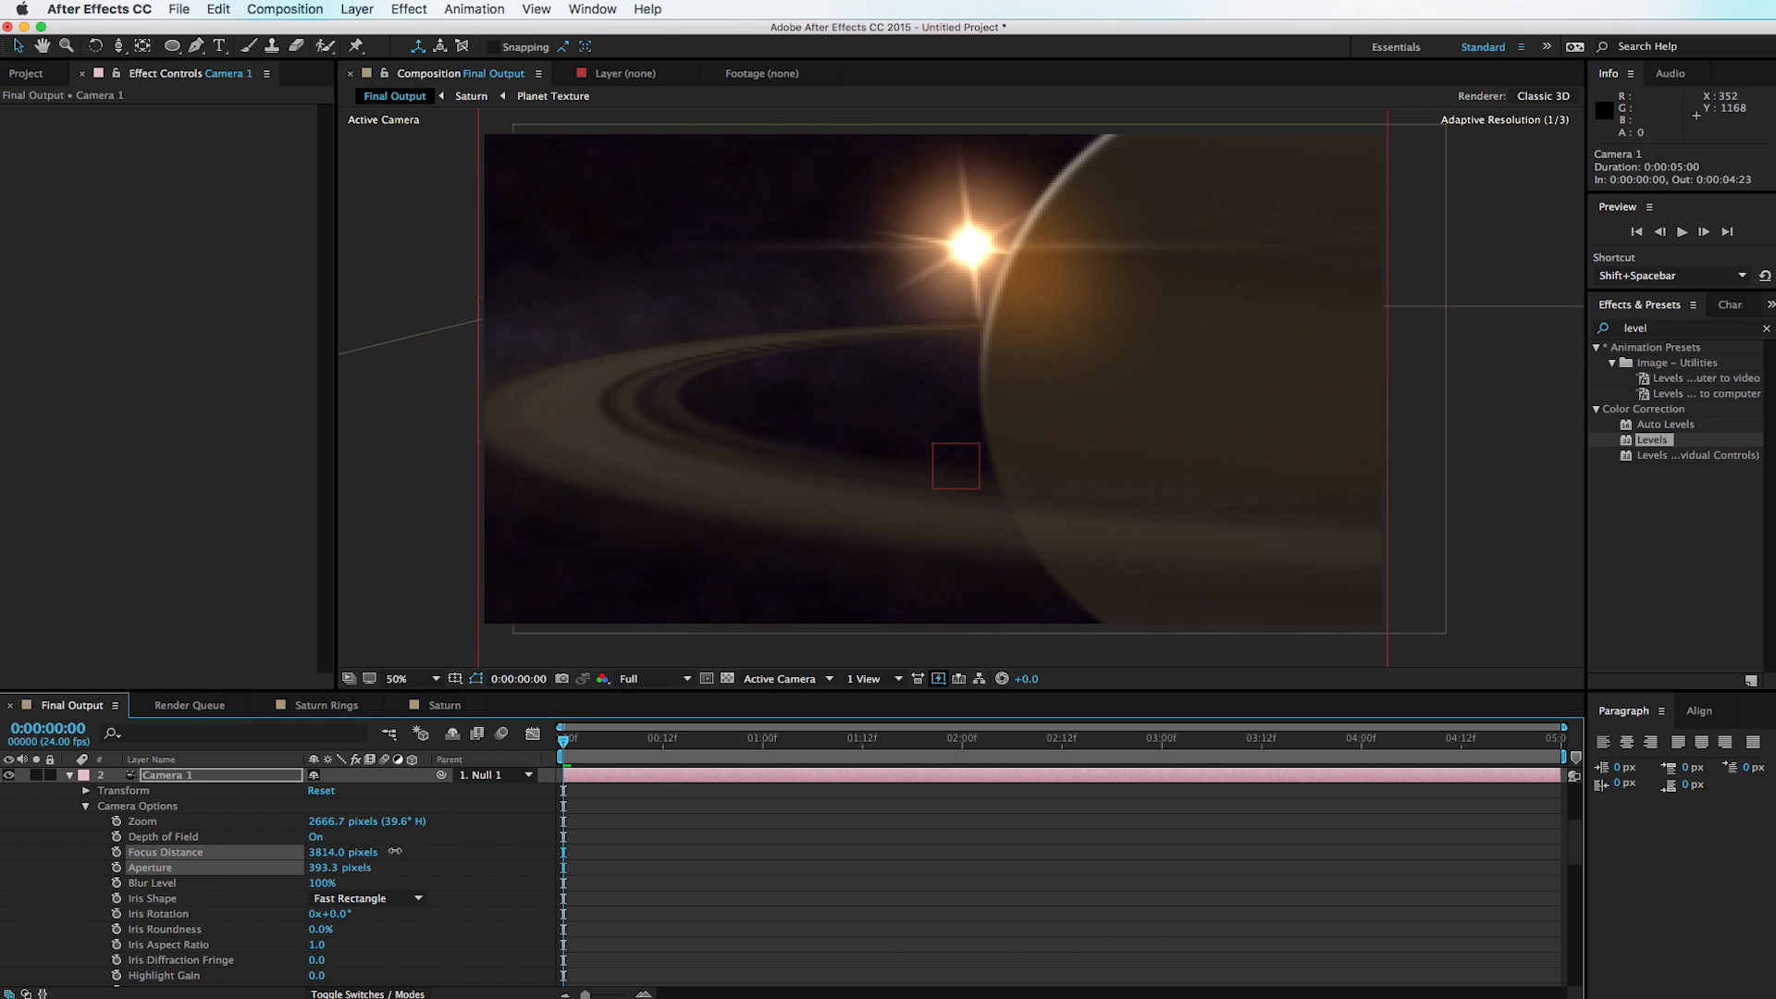
pyautogui.moveTo(1663, 742); pyautogui.dragTo(1772, 738)
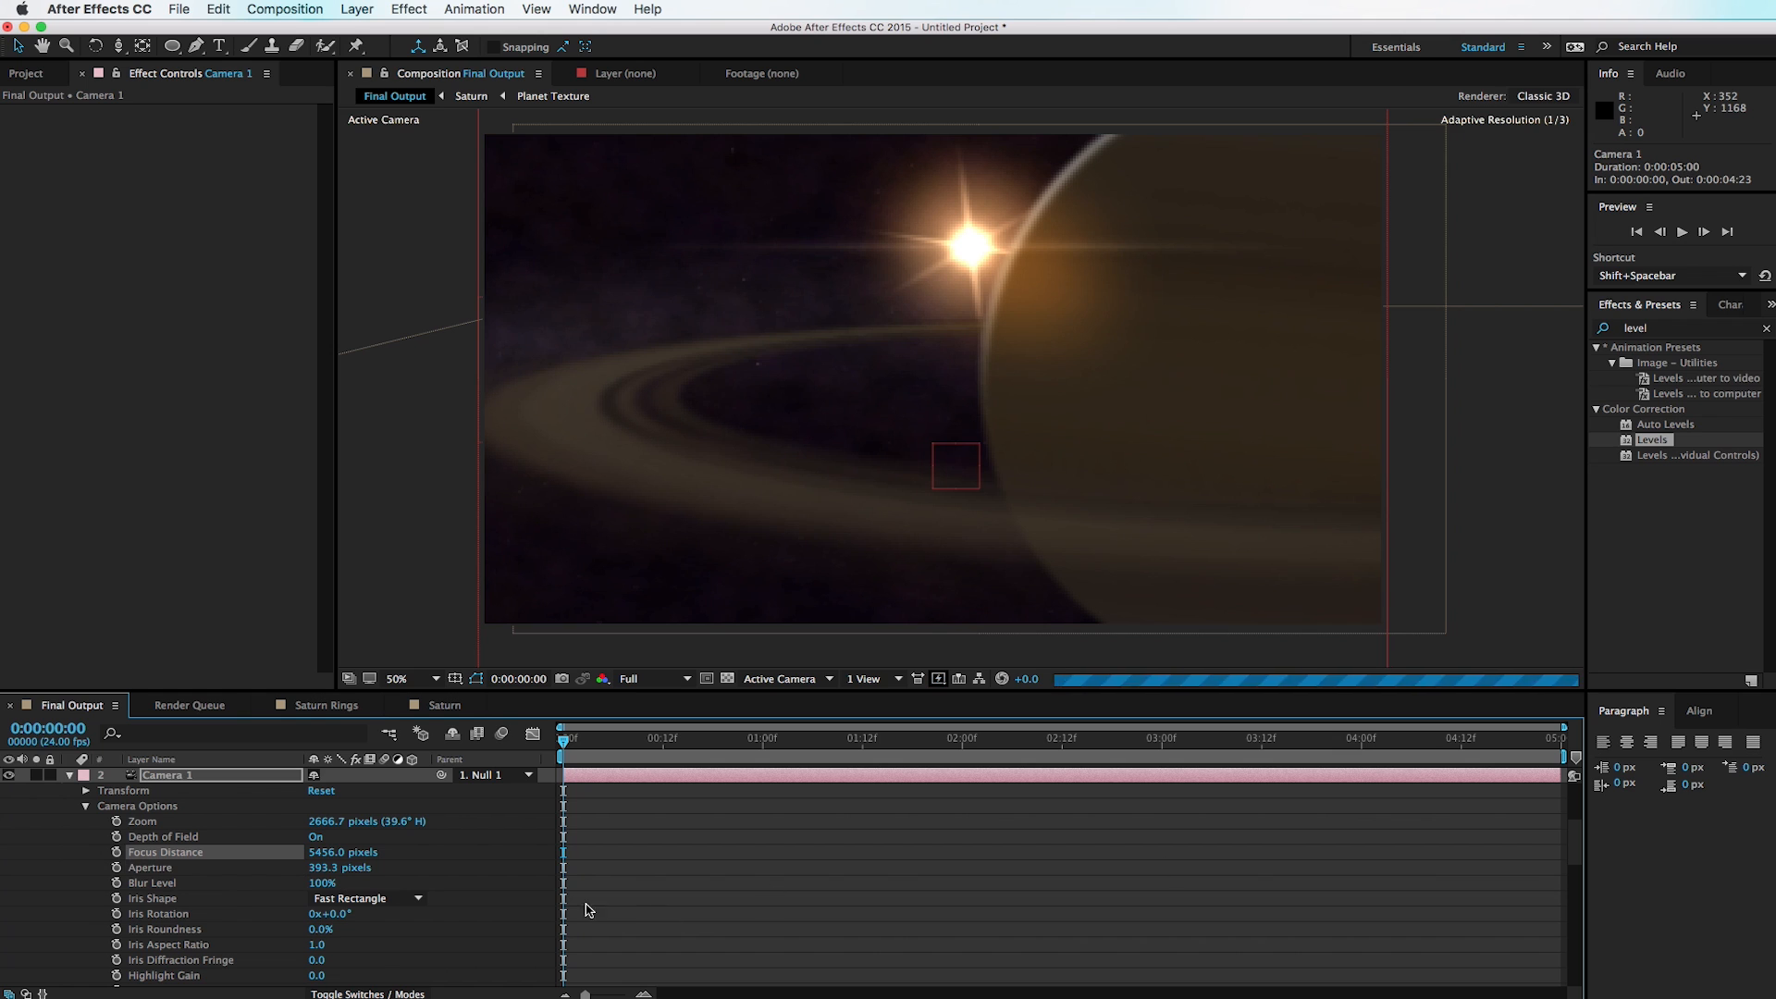
pyautogui.moveTo(328, 852); pyautogui.dragTo(1326, 787)
pyautogui.moveTo(961, 812); pyautogui.dragTo(710, 483)
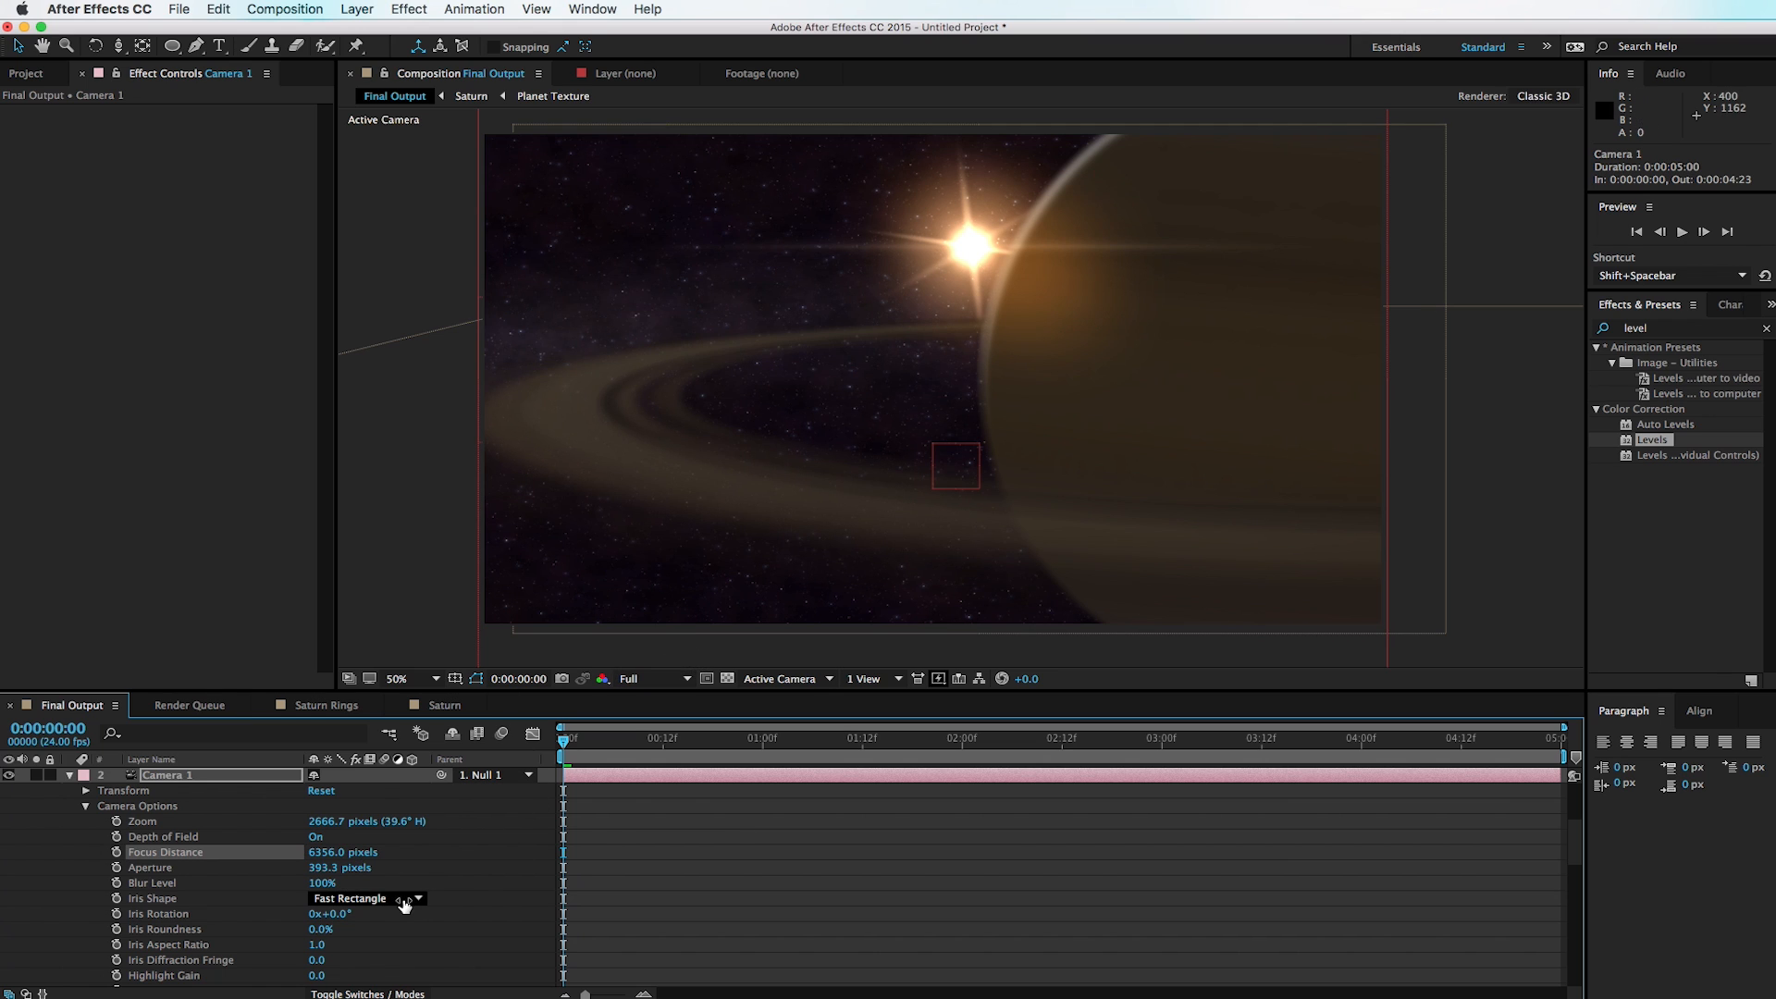
# Step: Lower Camera 1's aperture to 103.3 pixels and blur level to 77%, and scrub through the shot to check the blur
pyautogui.moveTo(324, 868); pyautogui.dragTo(135, 929)
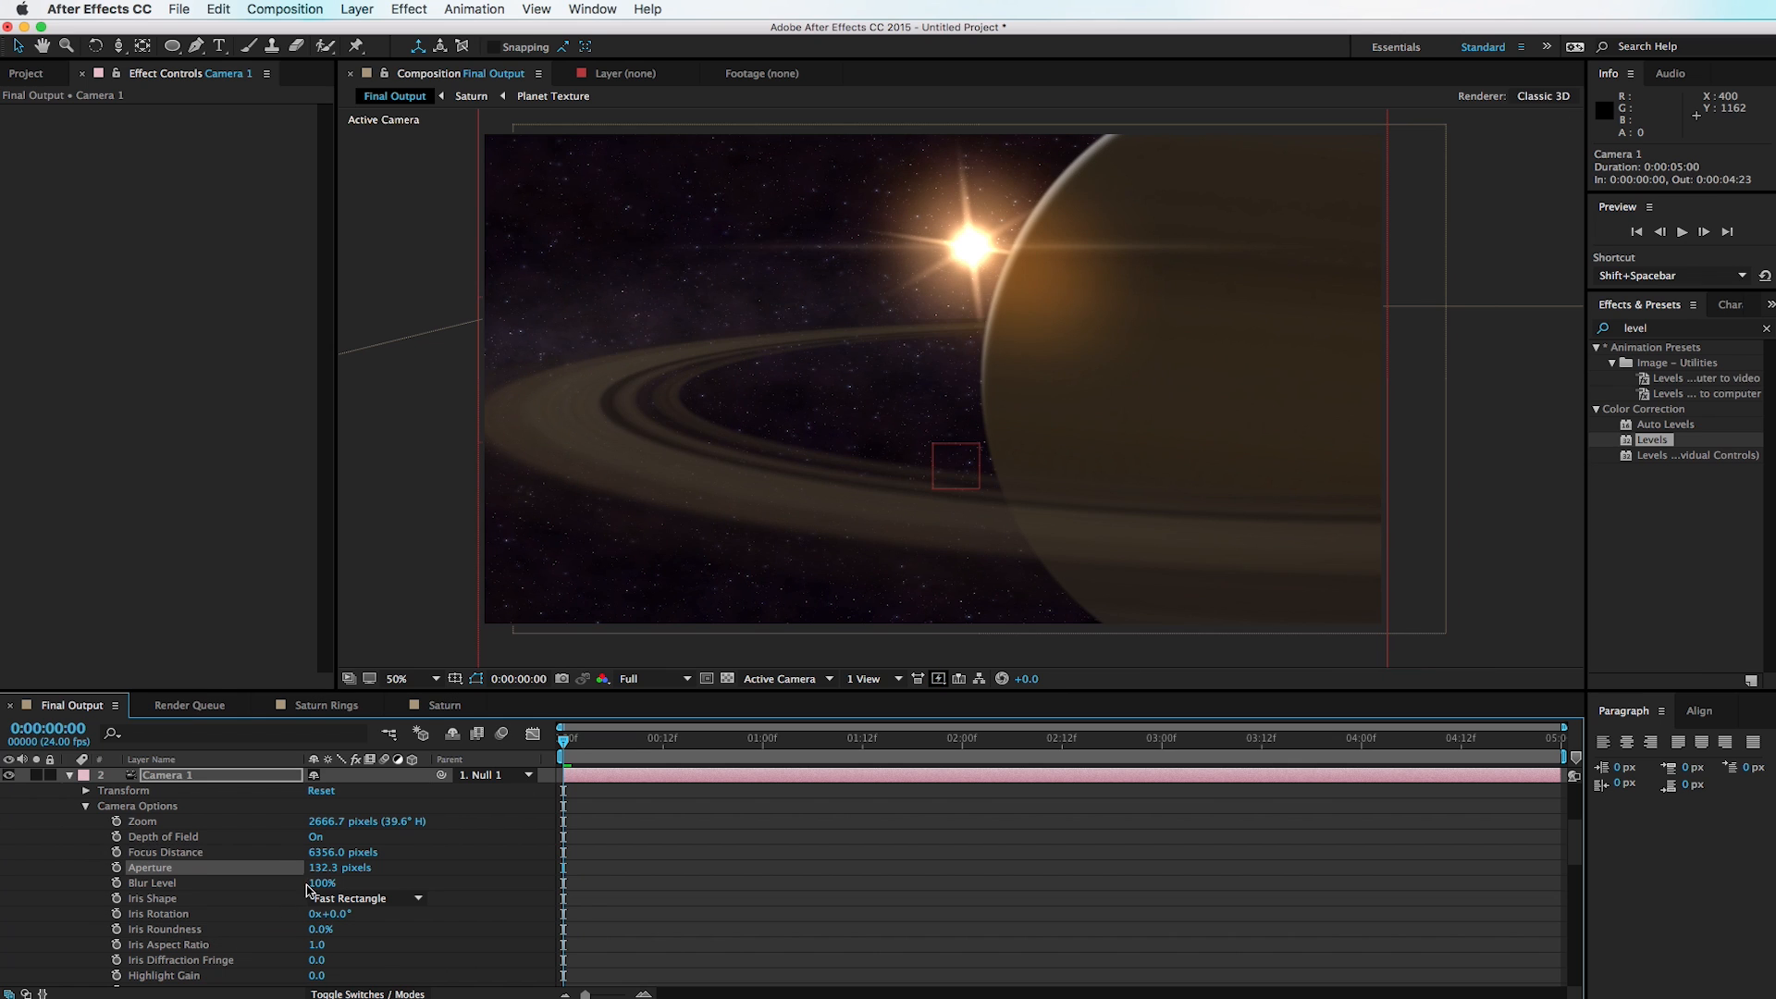
pyautogui.moveTo(317, 869); pyautogui.dragTo(314, 881)
pyautogui.moveTo(321, 885); pyautogui.dragTo(305, 889)
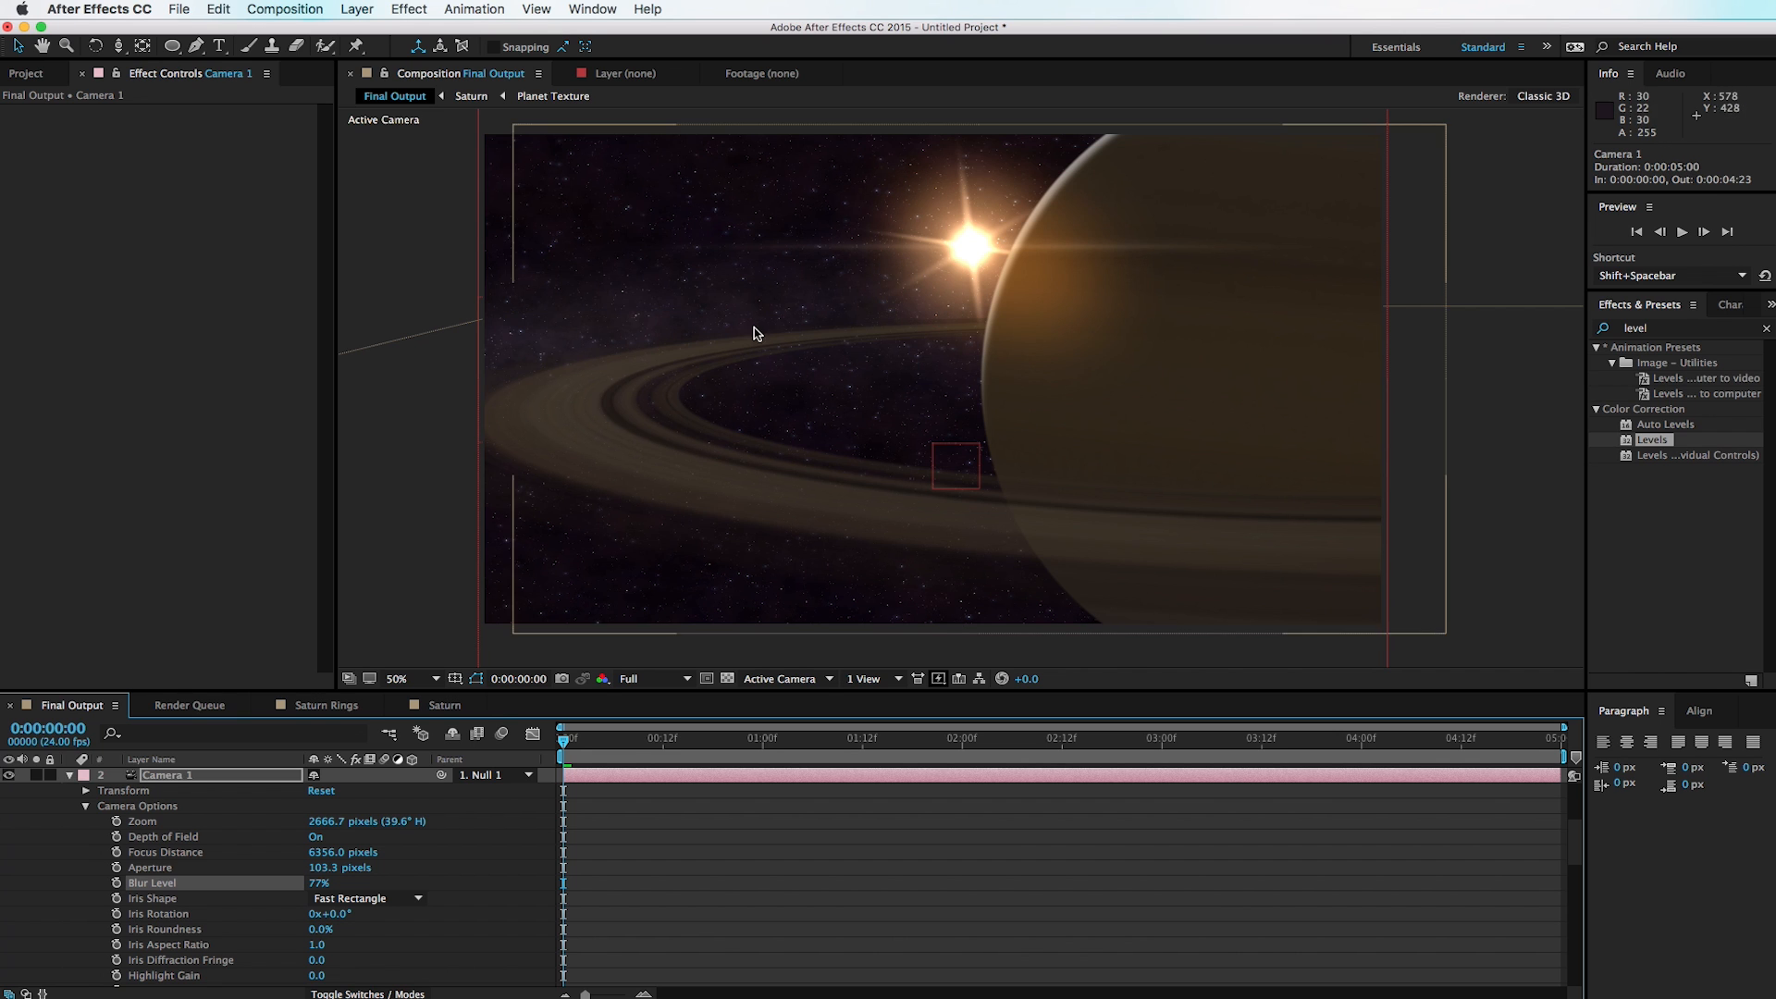
pyautogui.moveTo(1552, 741)
pyautogui.mouseDown()
pyautogui.moveTo(653, 787)
pyautogui.moveTo(1369, 786)
pyautogui.moveTo(1563, 759)
pyautogui.mouseUp()
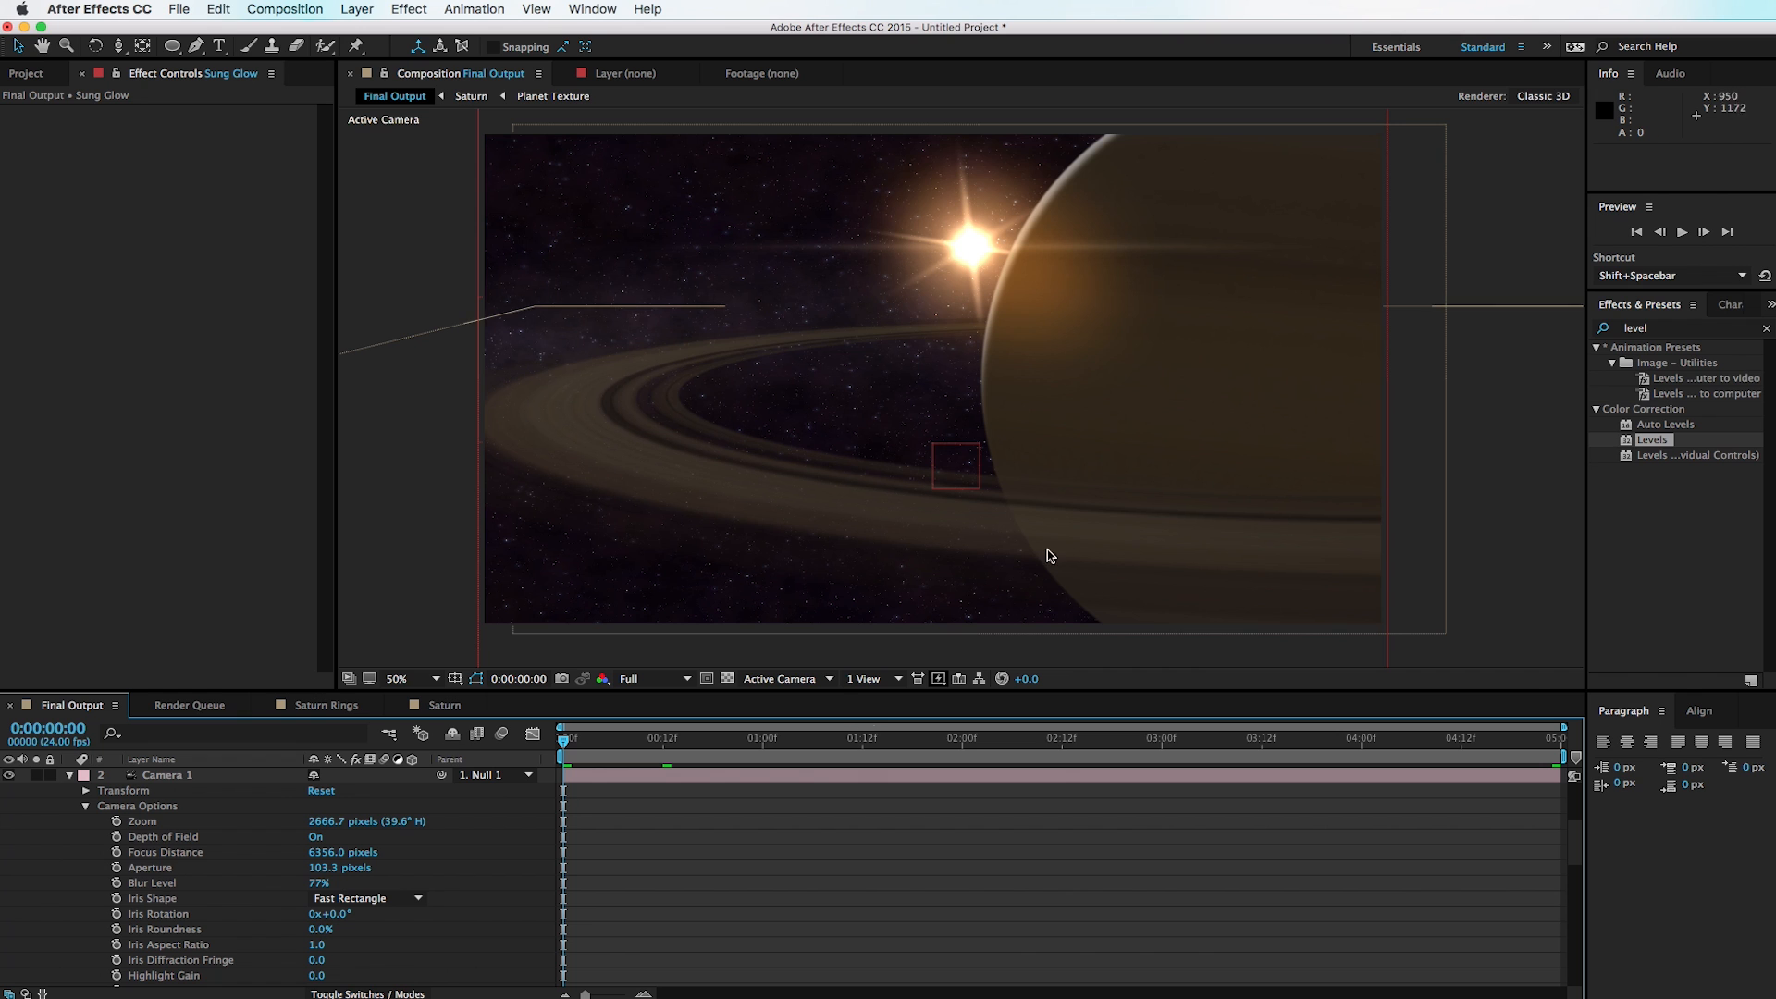
pyautogui.moveTo(614, 745); pyautogui.dragTo(14, 740)
# Step: Enable Rotation keyframing for Streak, Streak 2 and Streak 3 together at 0:00:00:00
pyautogui.click(69, 777)
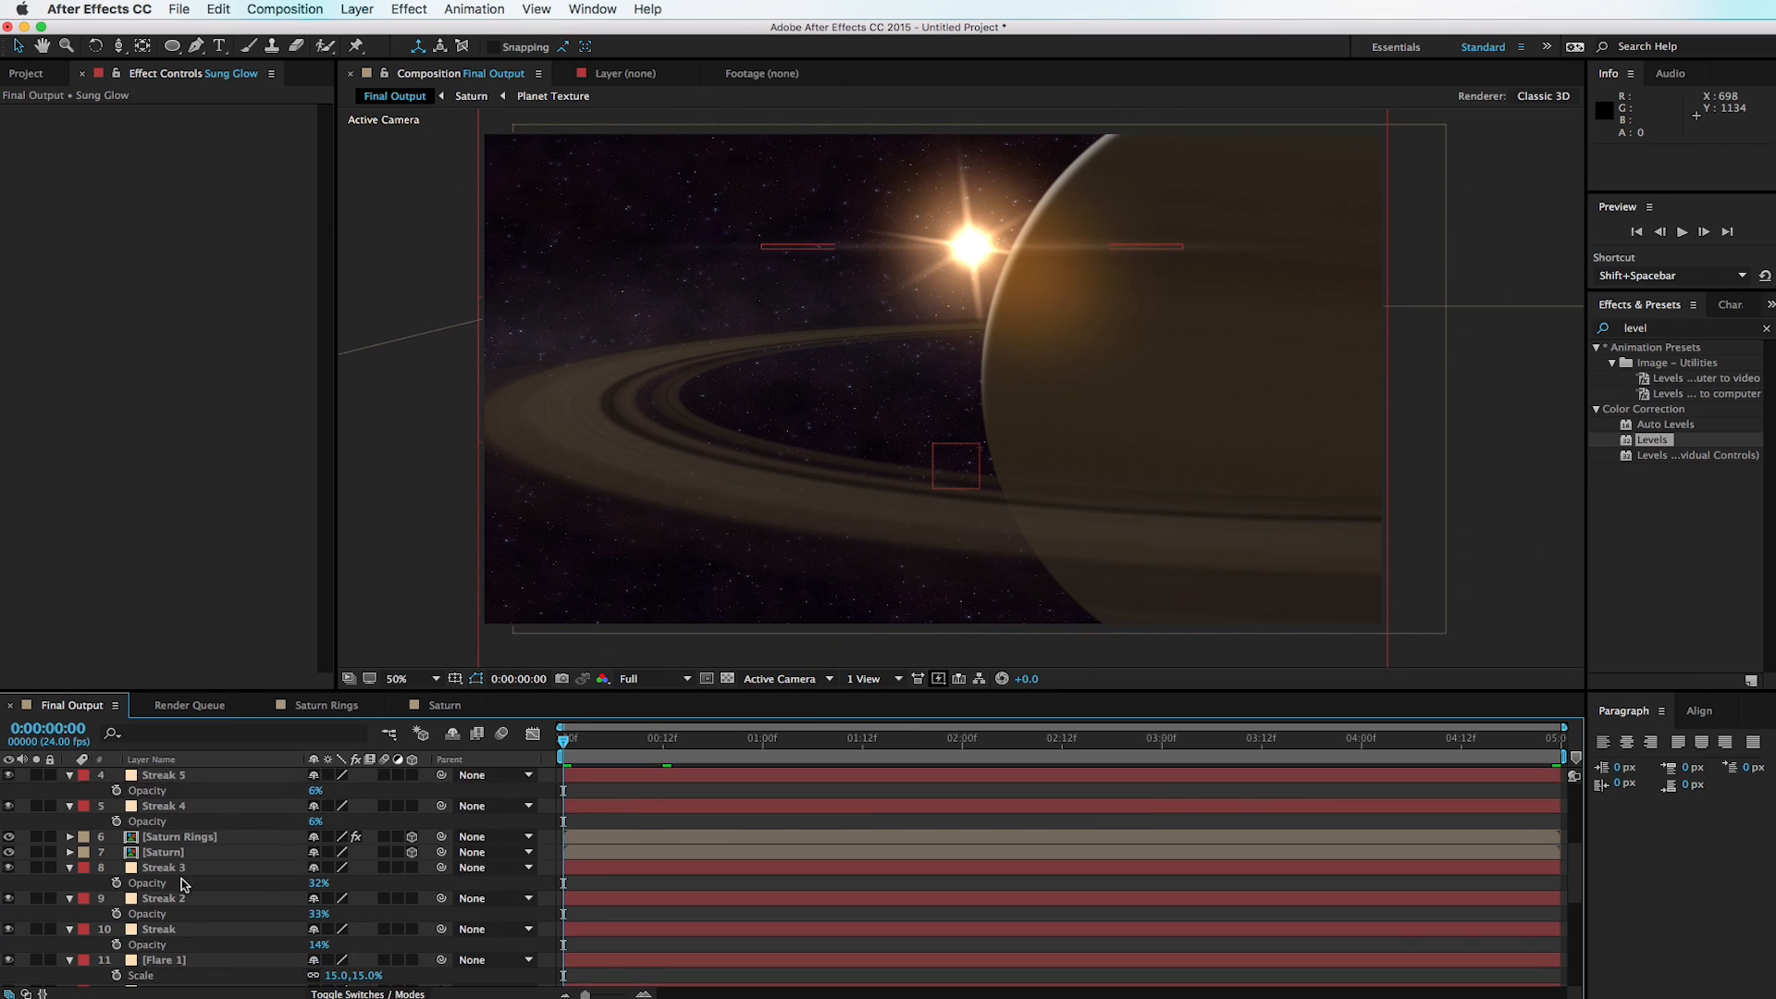
pyautogui.scroll(-4, 184, 878)
pyautogui.click(171, 900)
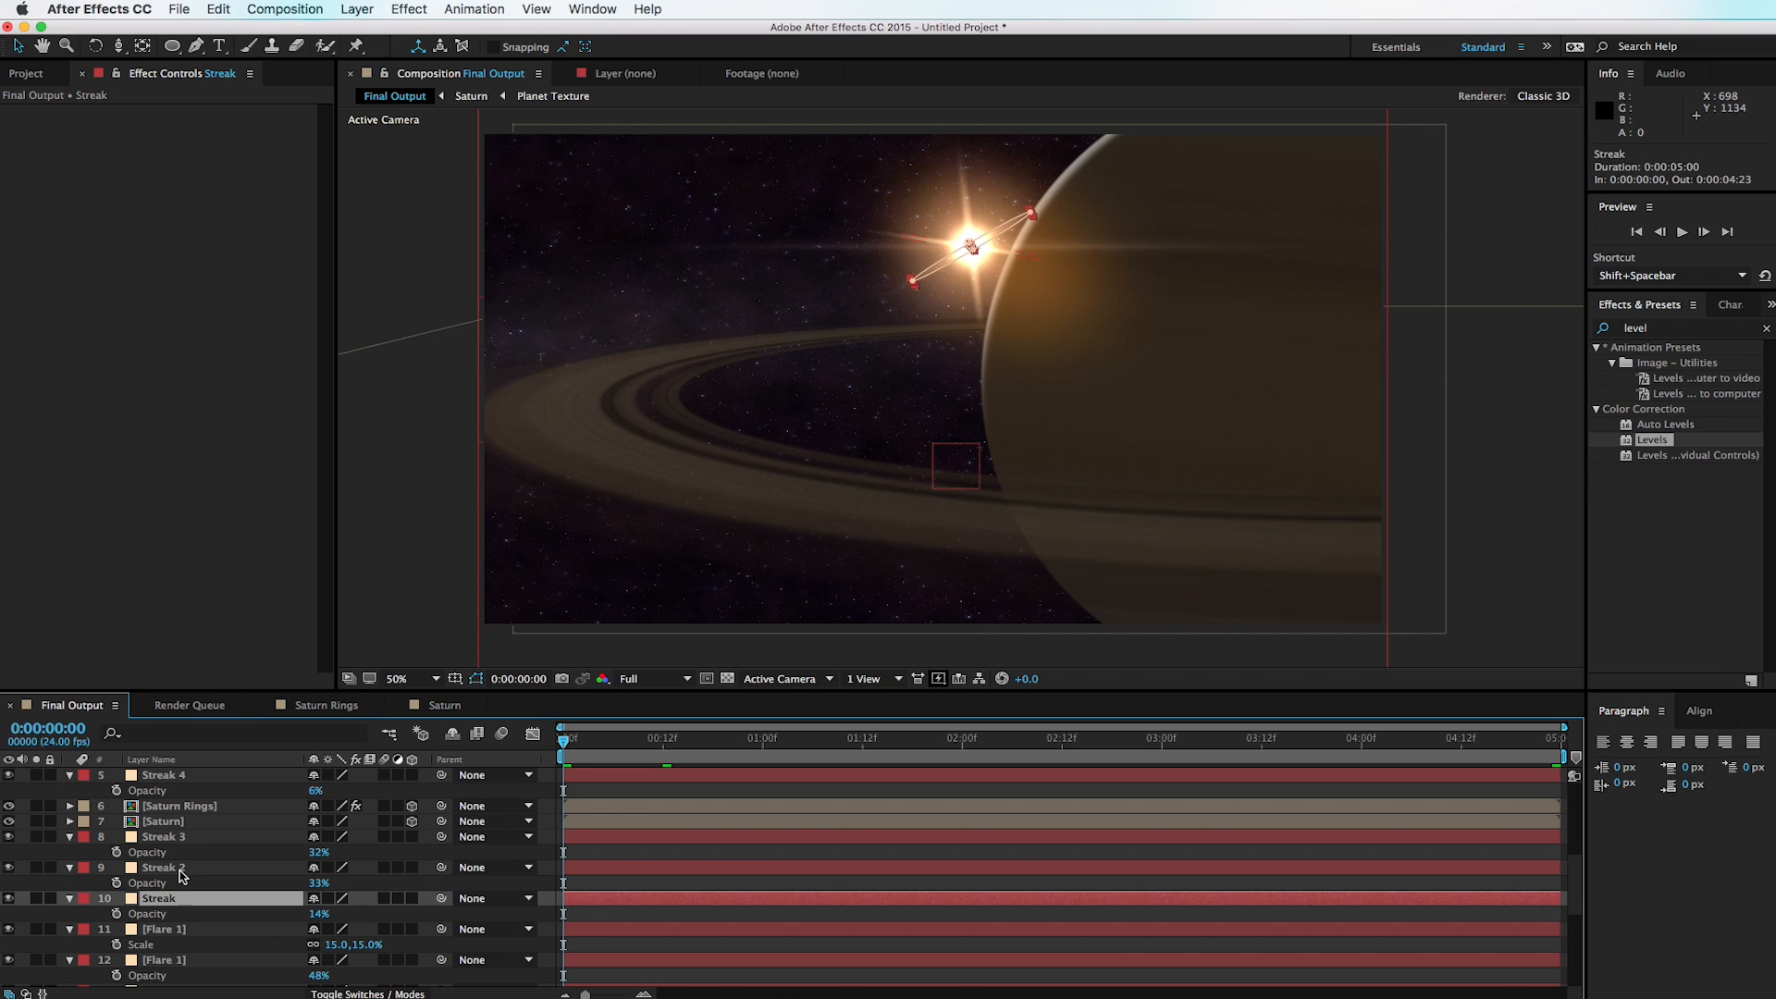
pyautogui.keyDown('shift'); pyautogui.click(182, 837); pyautogui.keyUp('shift')
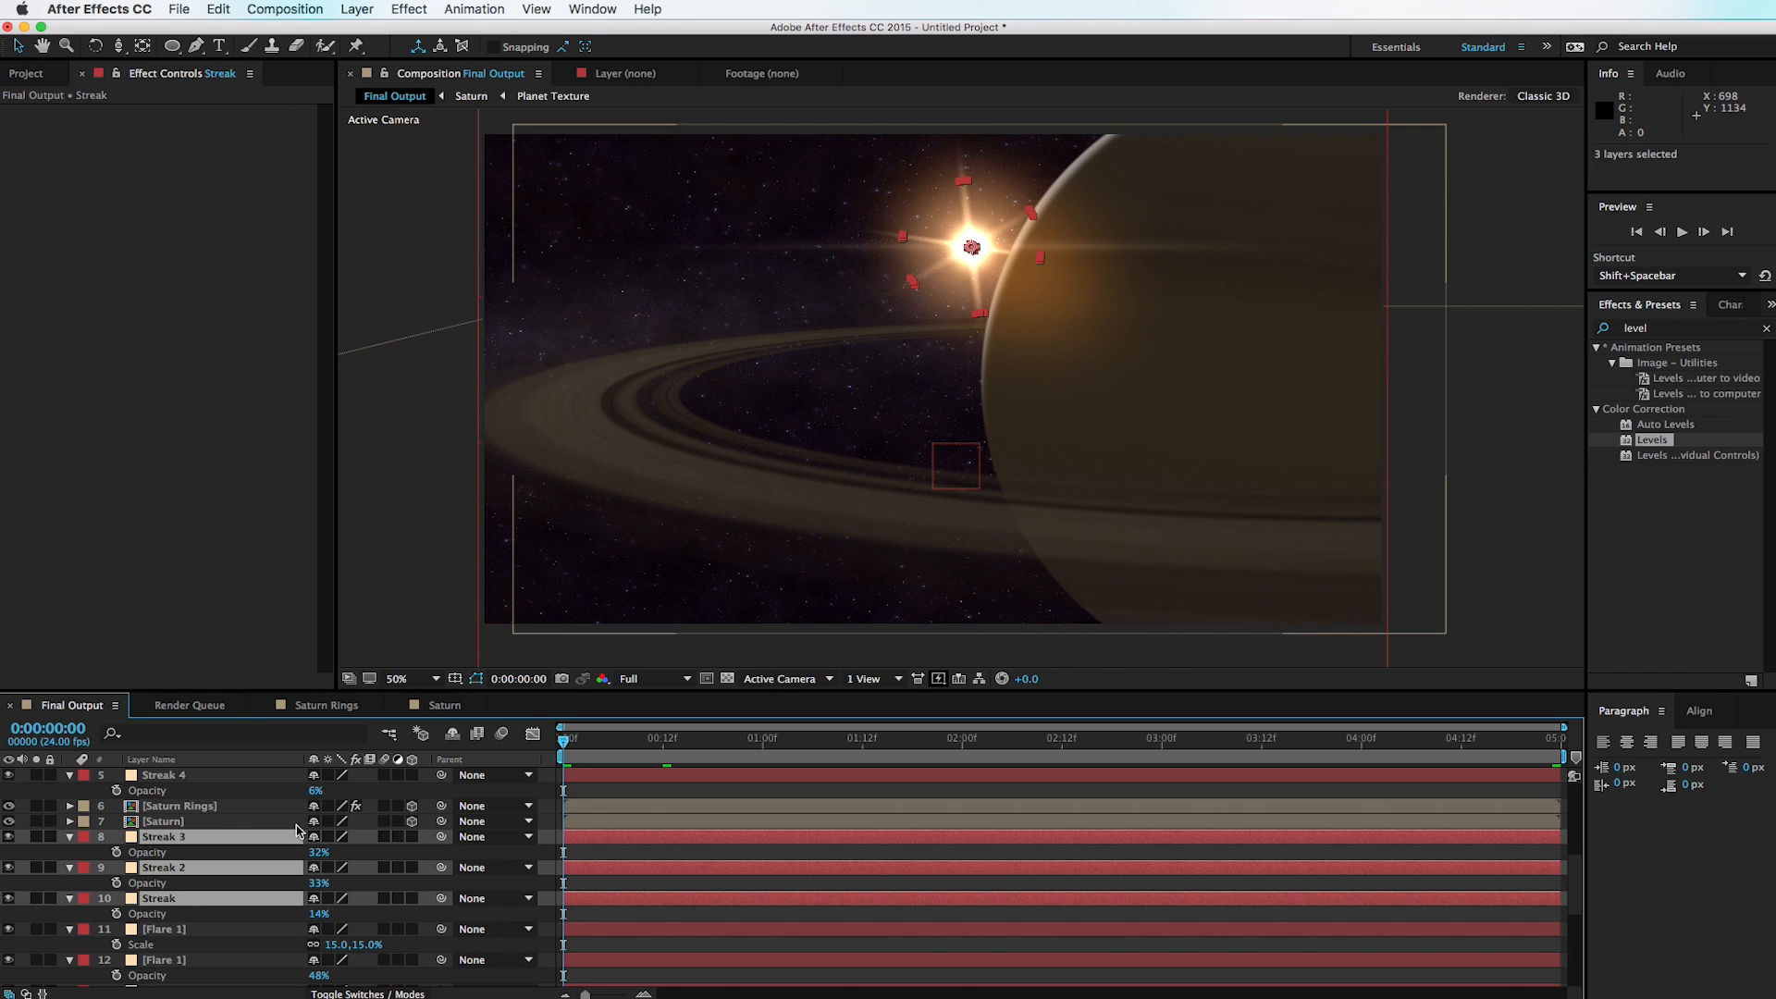
pyautogui.press('r')
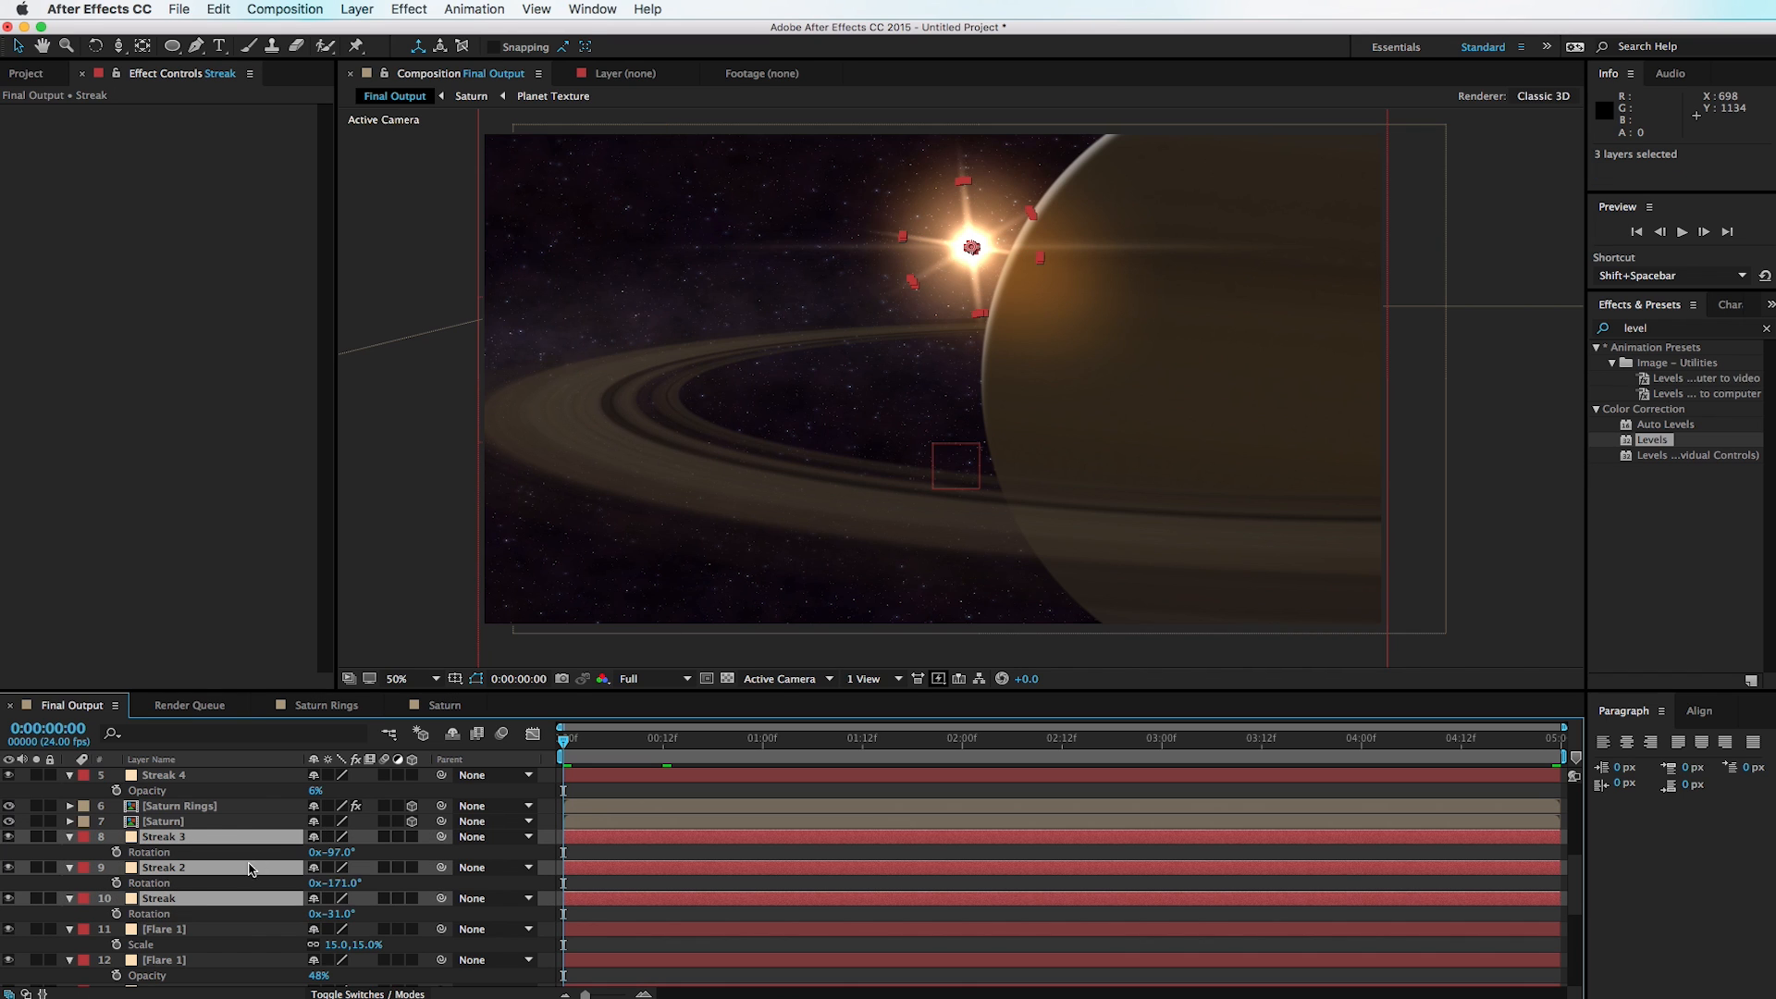
pyautogui.click(117, 852)
pyautogui.press('u')
# Step: Keyframe the rotations of Streak 3, Streak 2 and Streak at 0:00:04:23 as -64°, -138° and 2°, and scrub through the animation
pyautogui.moveTo(653, 745); pyautogui.dragTo(1584, 795)
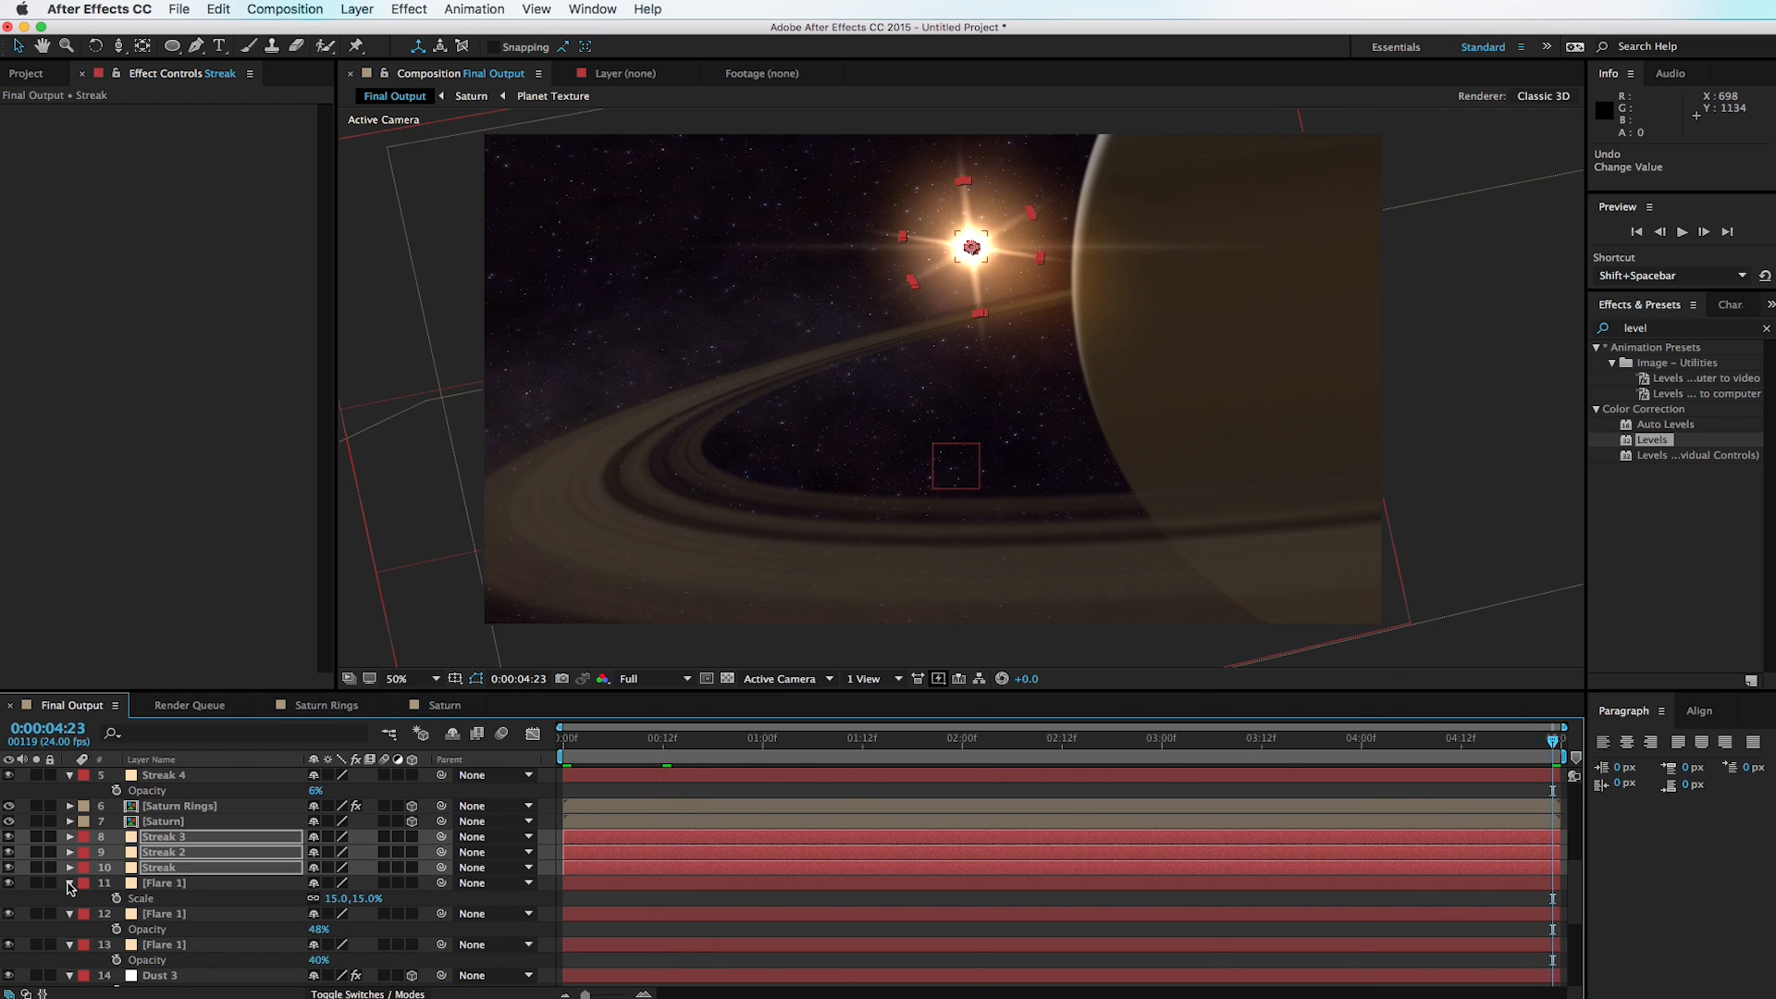
pyautogui.click(169, 869)
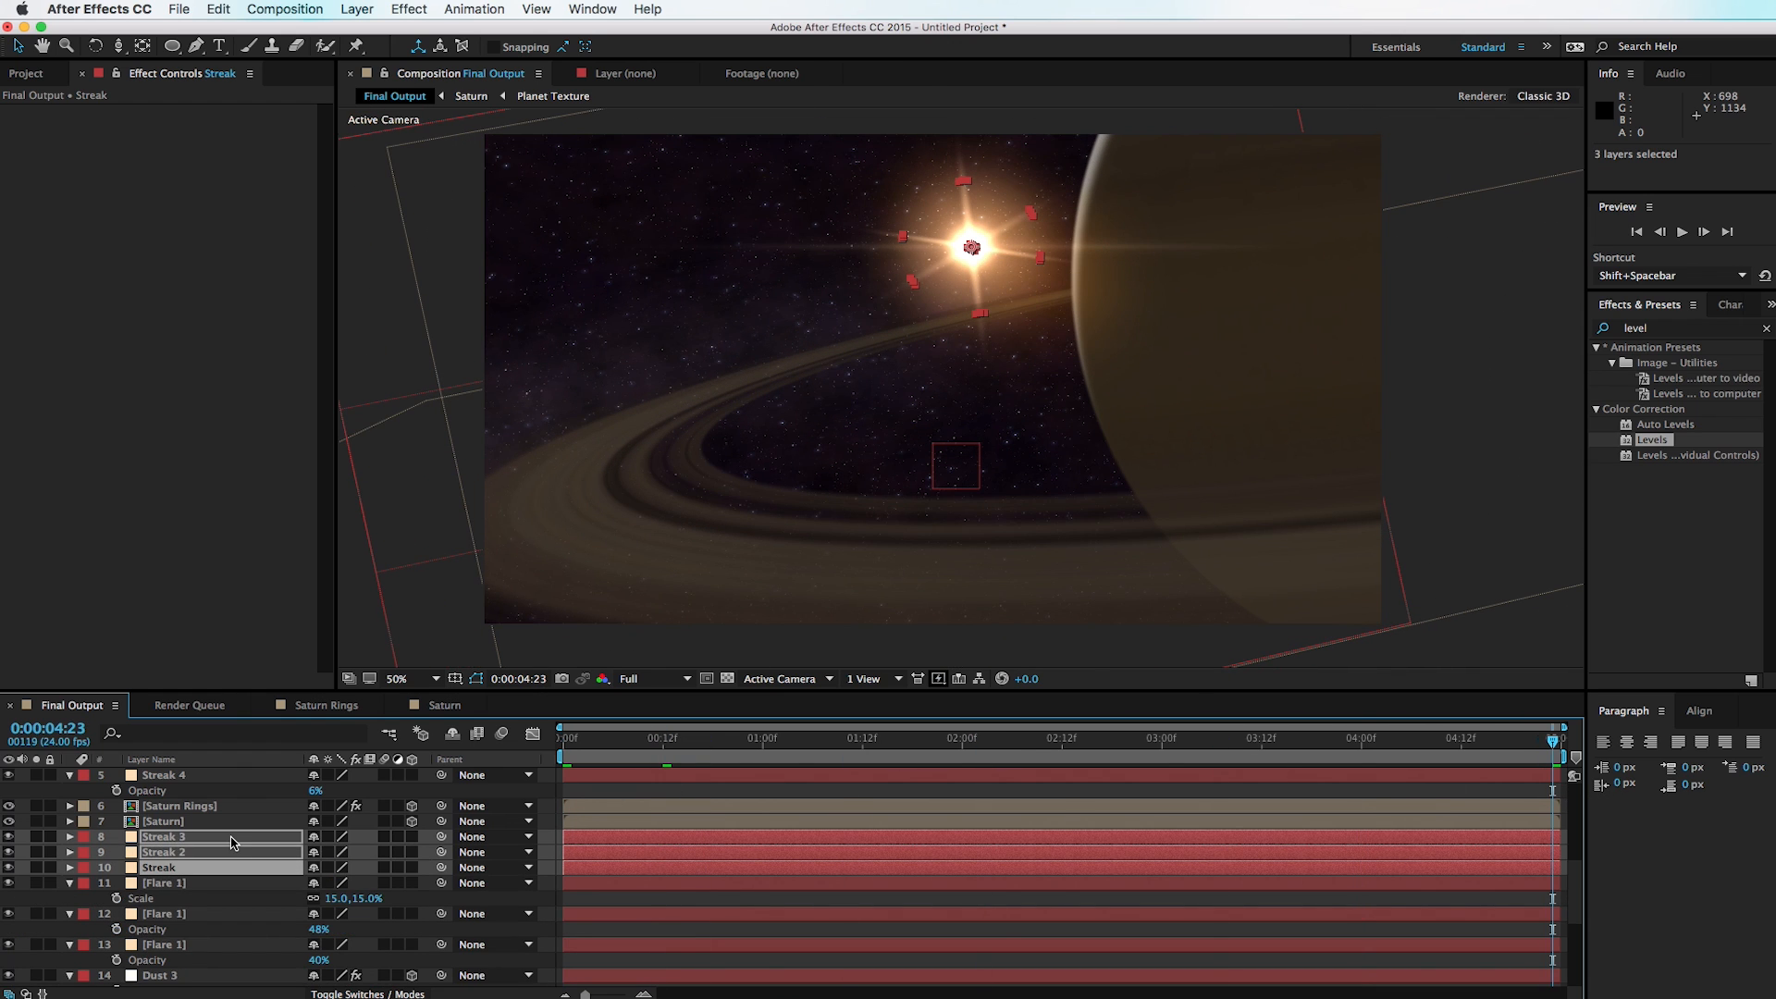
pyautogui.press('u')
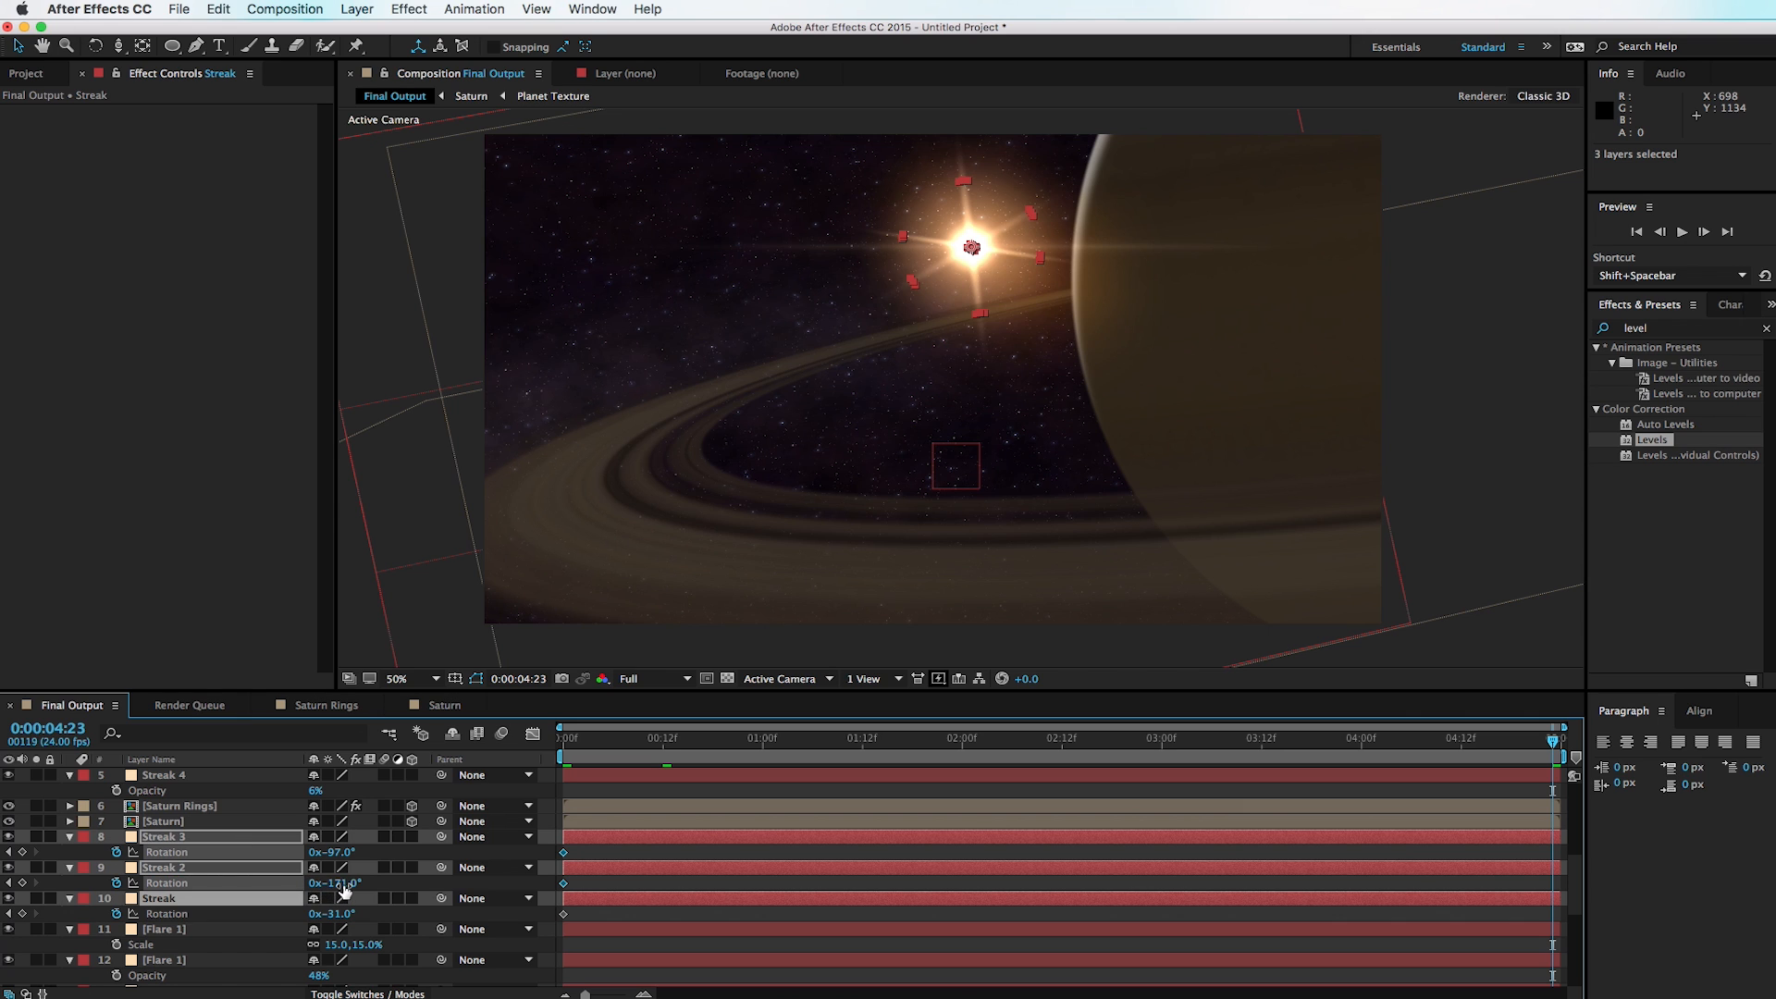
pyautogui.moveTo(340, 861); pyautogui.dragTo(367, 856)
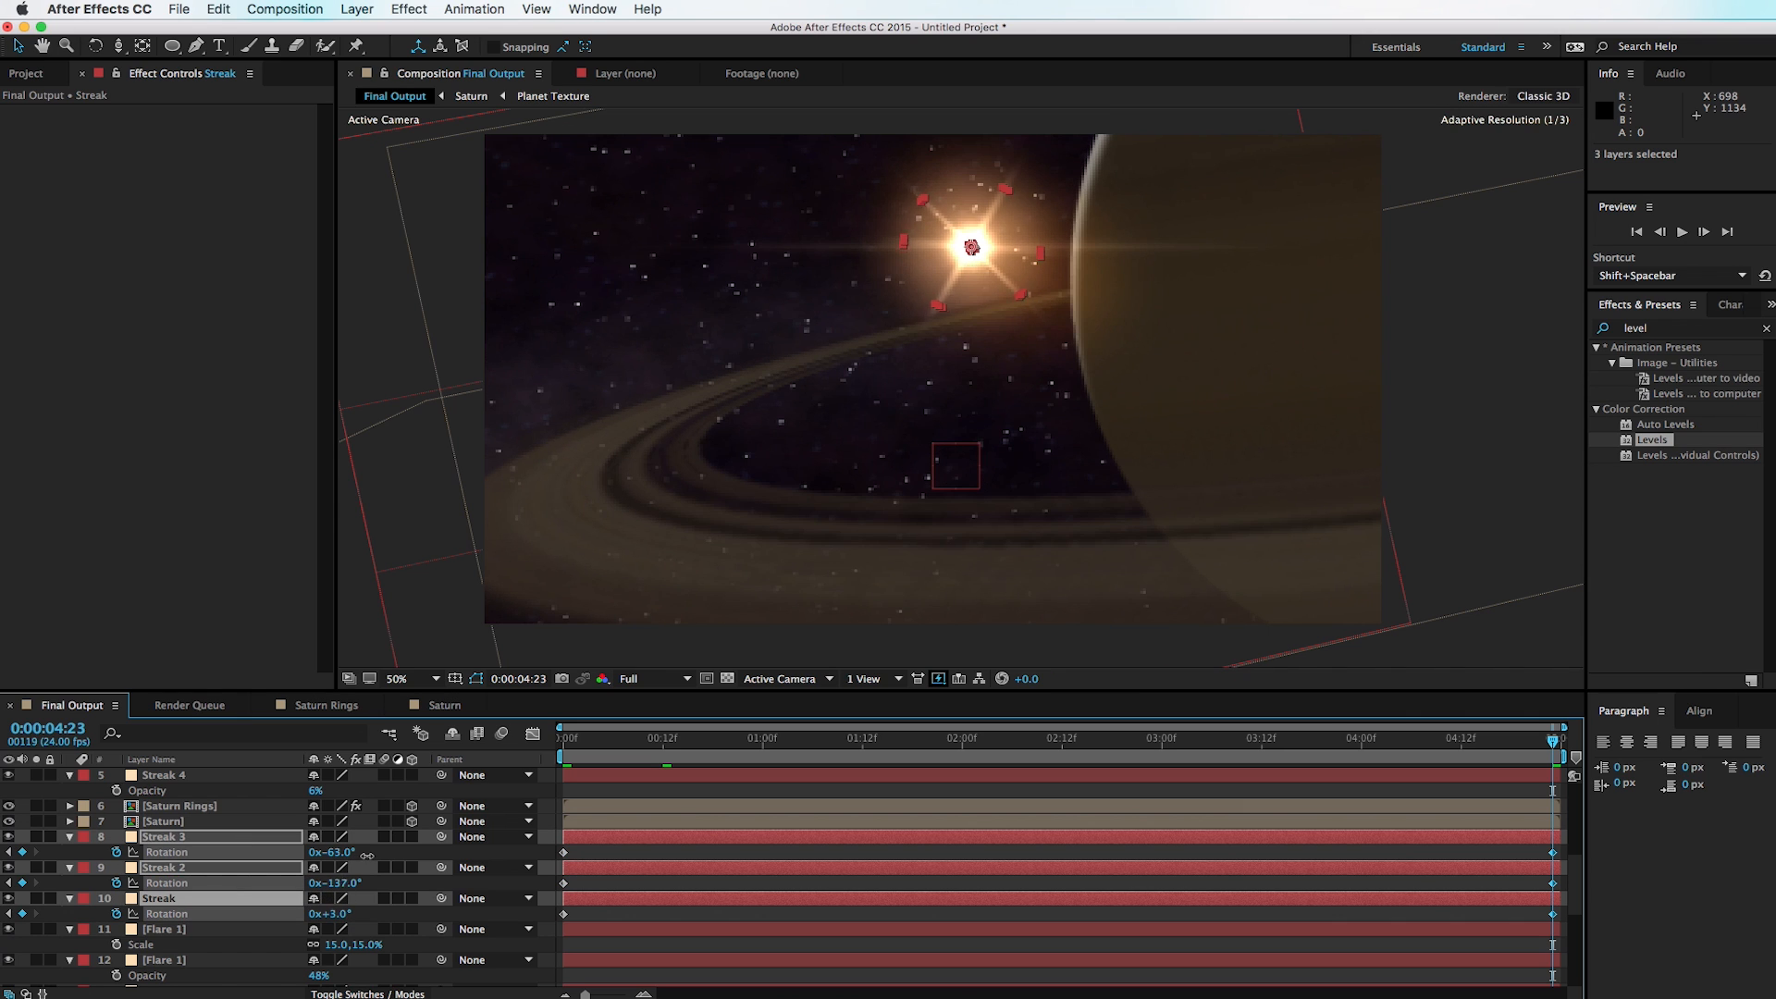
pyautogui.moveTo(602, 751)
pyautogui.mouseDown()
pyautogui.moveTo(1209, 747)
pyautogui.moveTo(1578, 777)
pyautogui.moveTo(1201, 813)
pyautogui.moveTo(553, 823)
pyautogui.moveTo(1185, 804)
pyautogui.mouseUp()
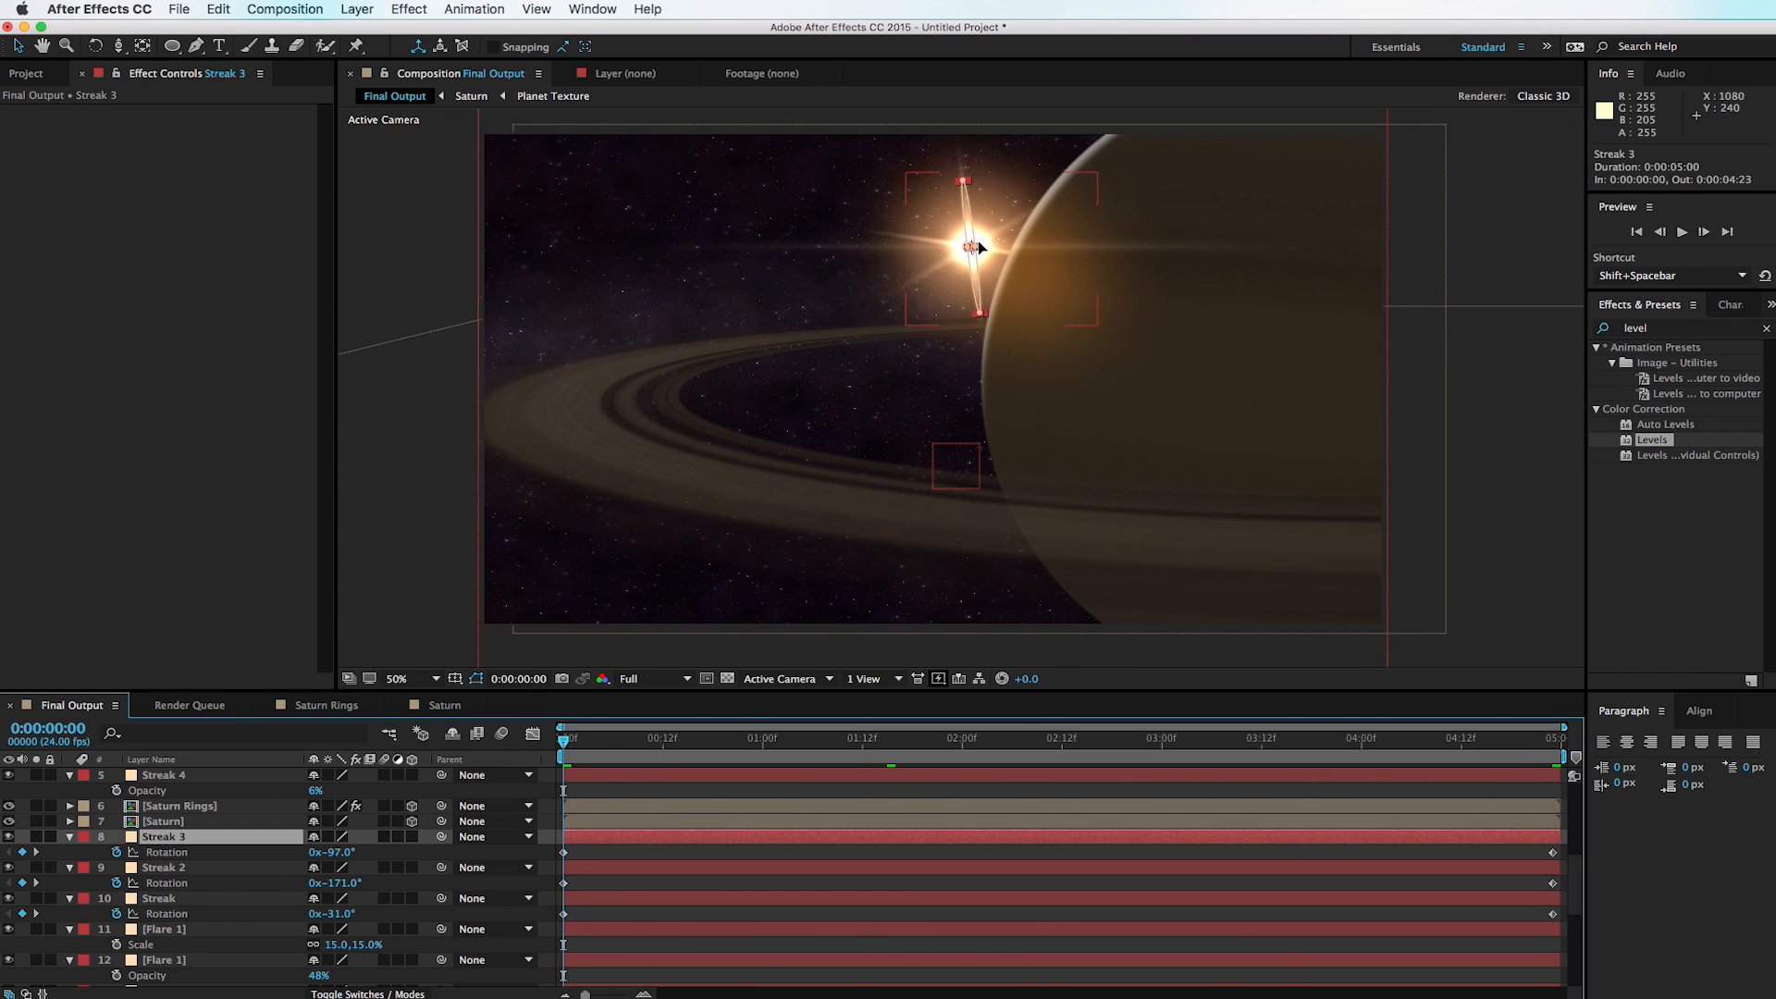
pyautogui.moveTo(643, 814); pyautogui.dragTo(1554, 796)
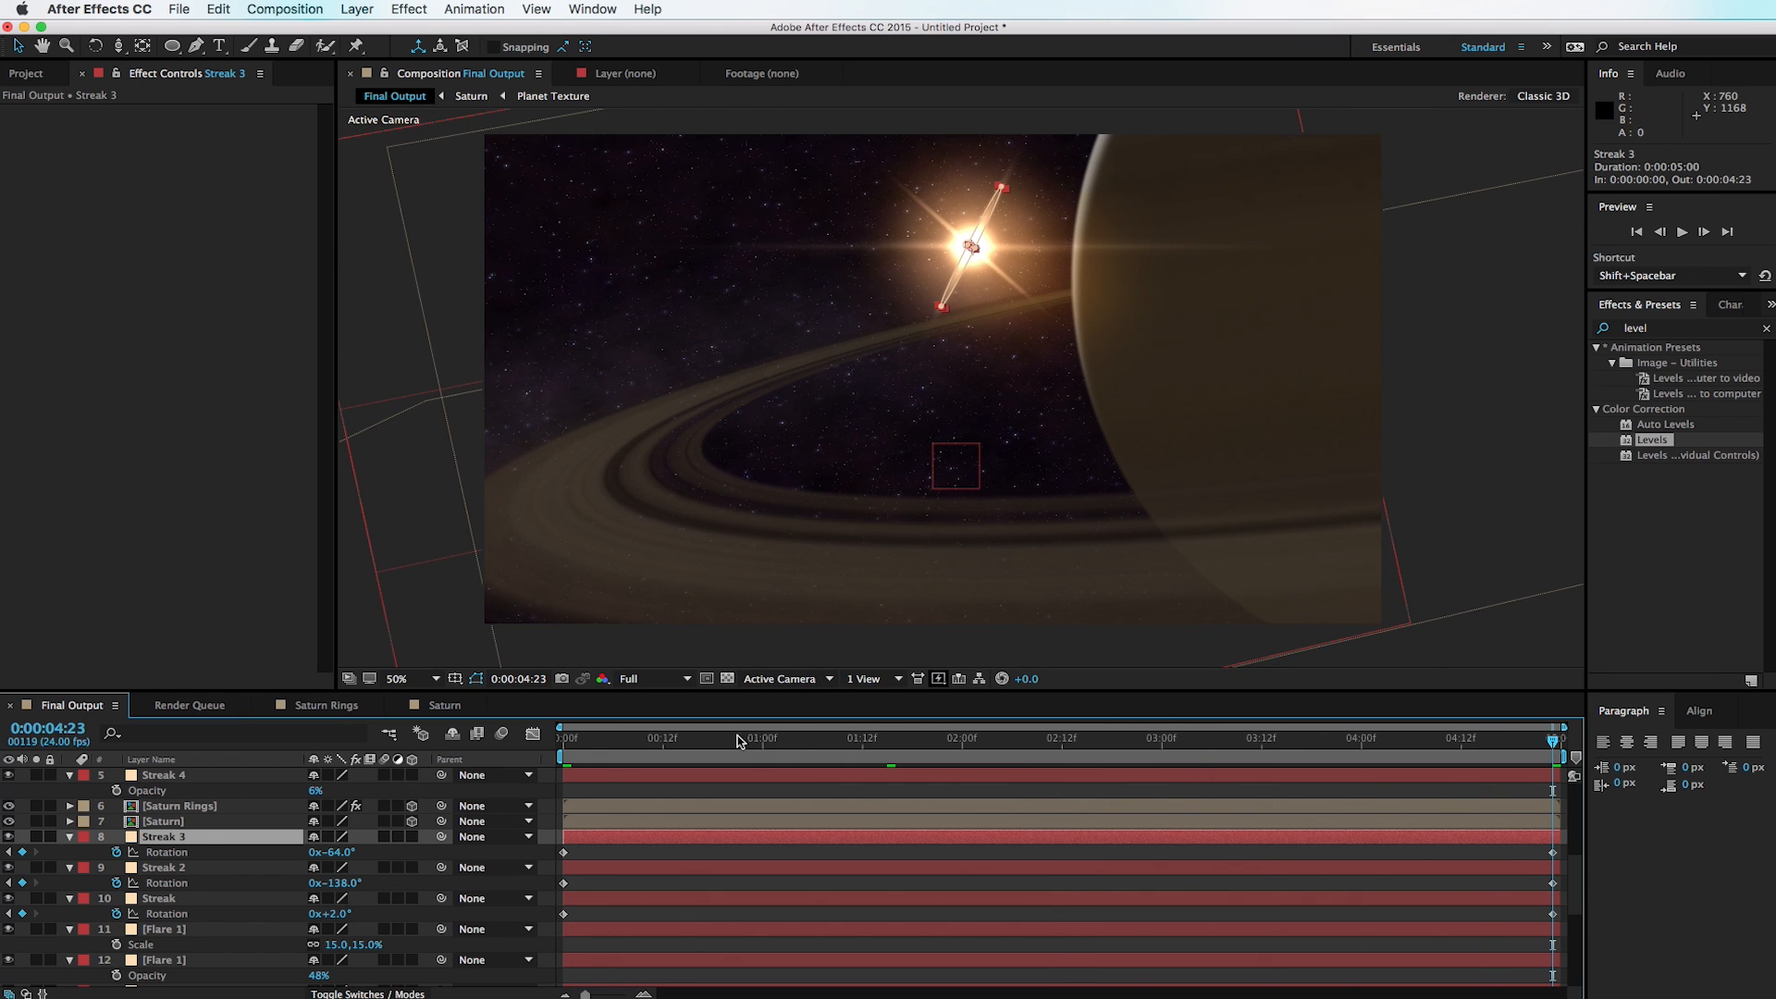
pyautogui.moveTo(739, 740); pyautogui.dragTo(484, 751)
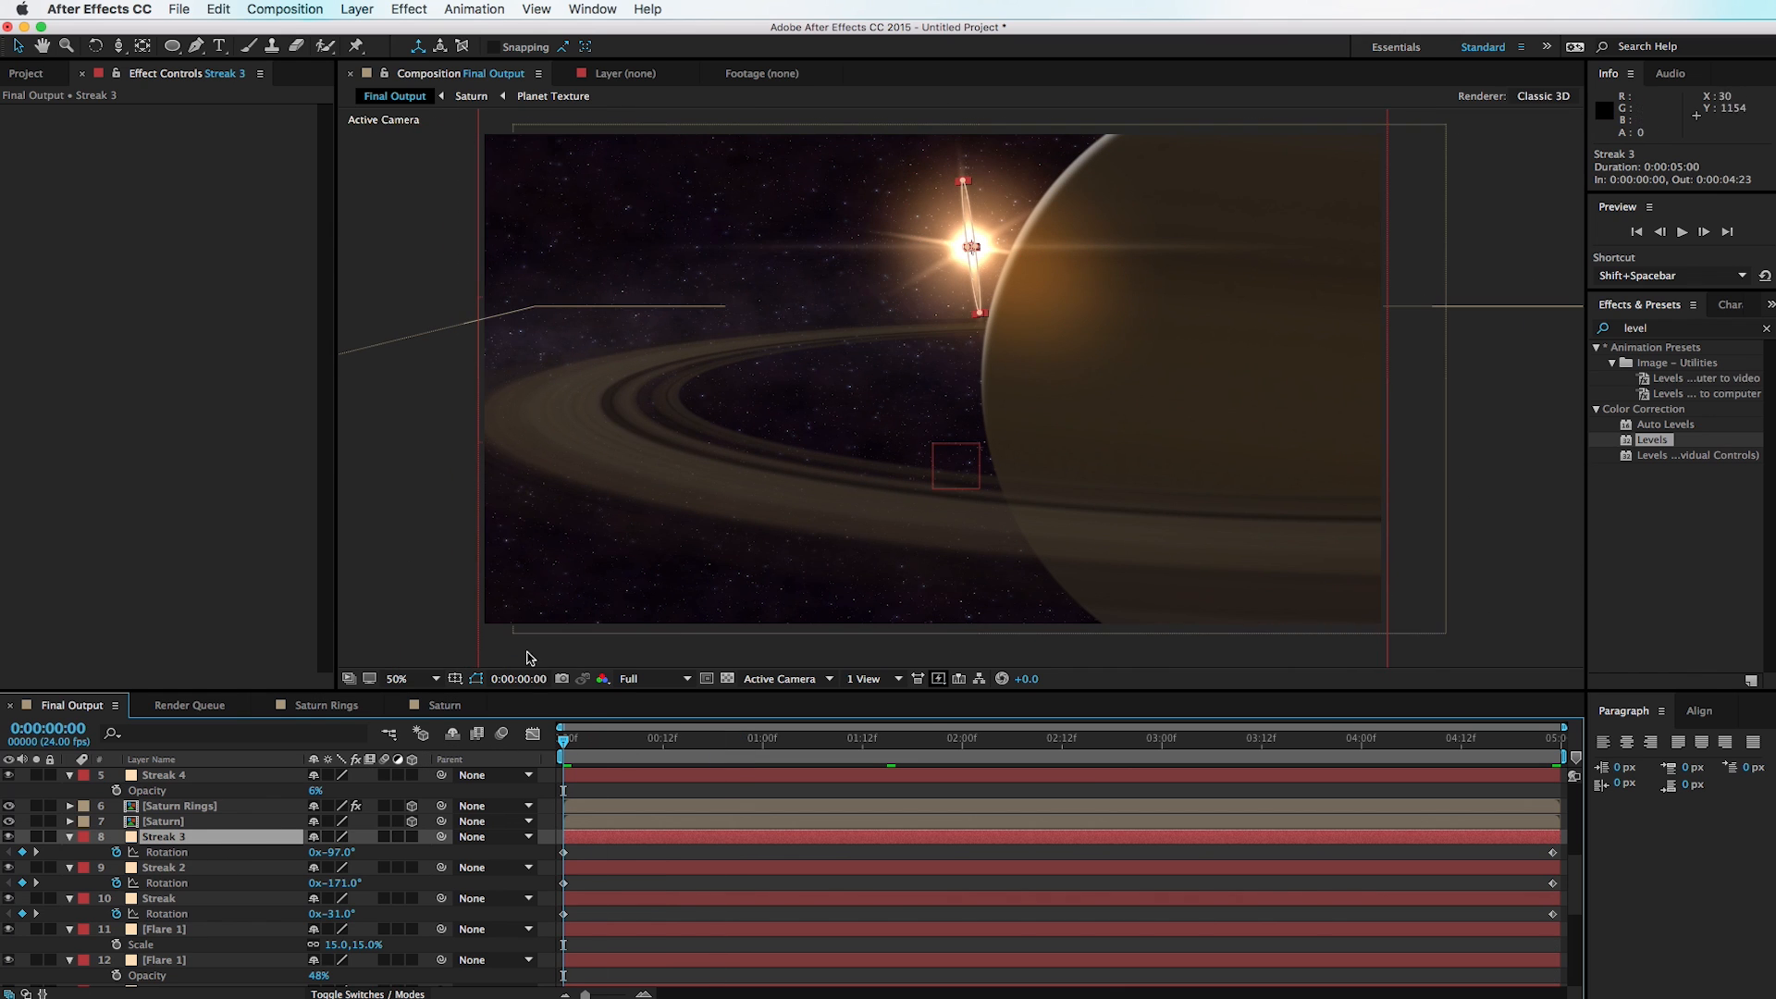
# Step: Parent Streak, Streak 2, Streak 3 and the two upper Flare 1 layers to the Flare 1 on layer 13
pyautogui.scroll(-3, 240, 904)
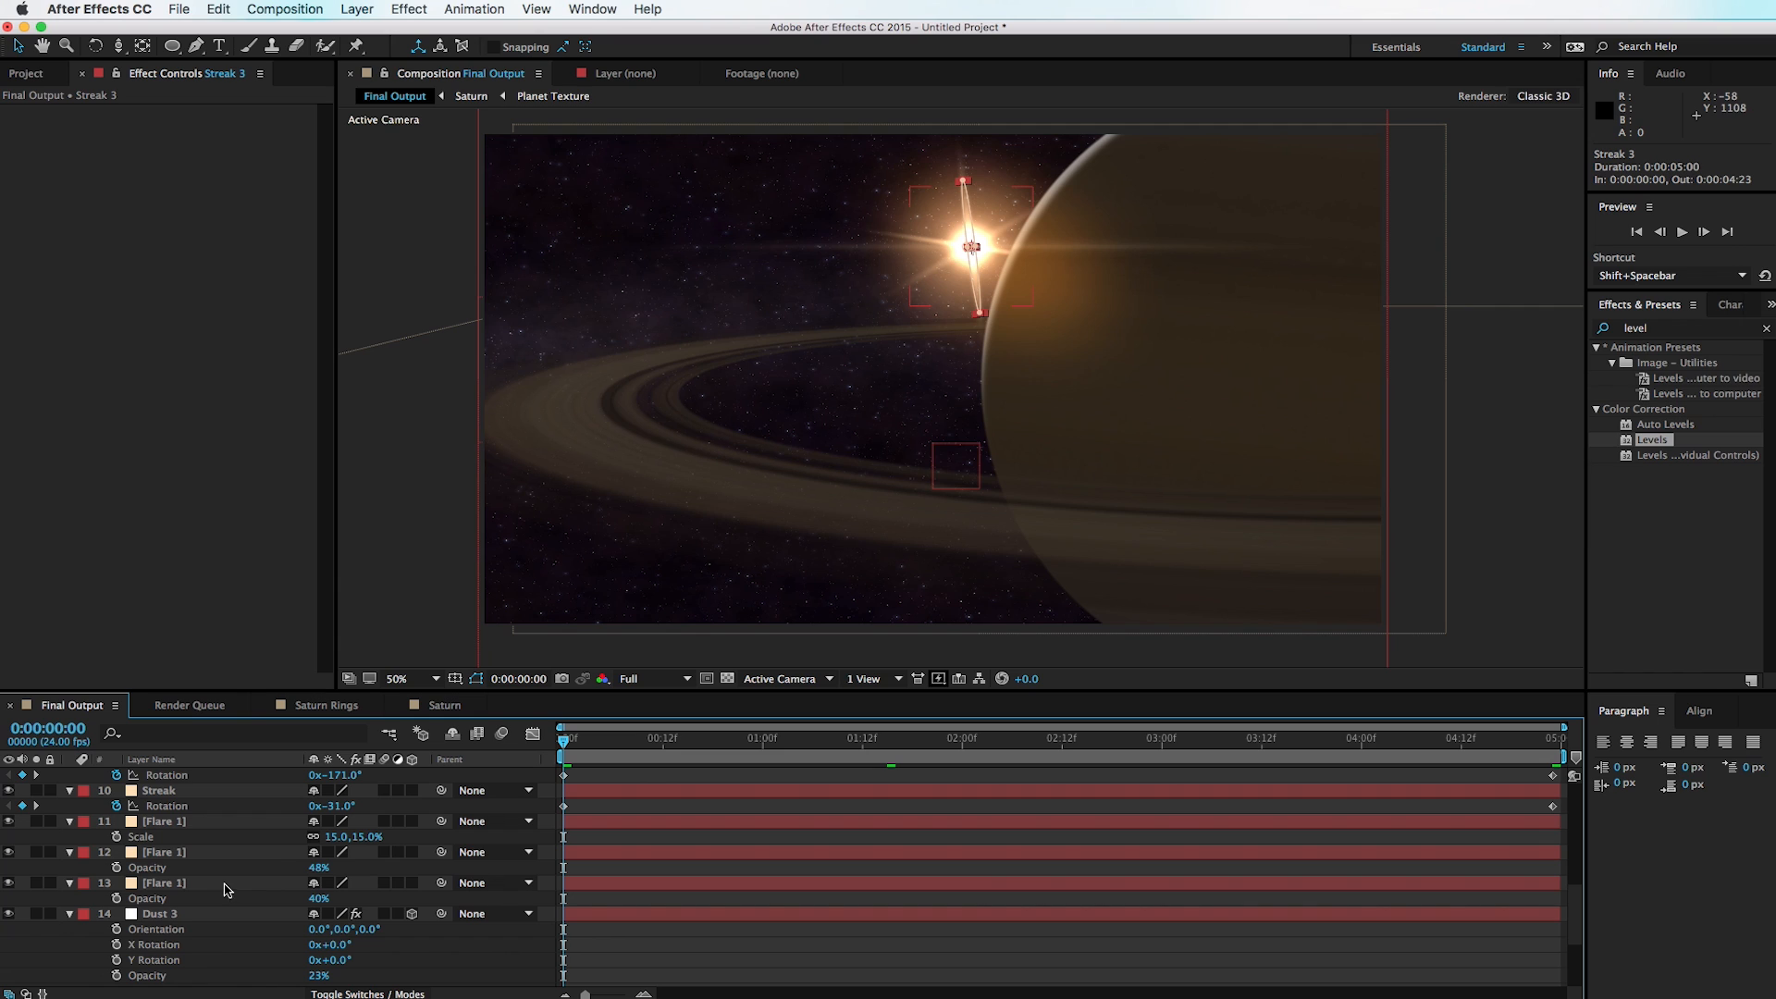
pyautogui.keyDown('shift'); pyautogui.click(188, 885); pyautogui.keyUp('shift')
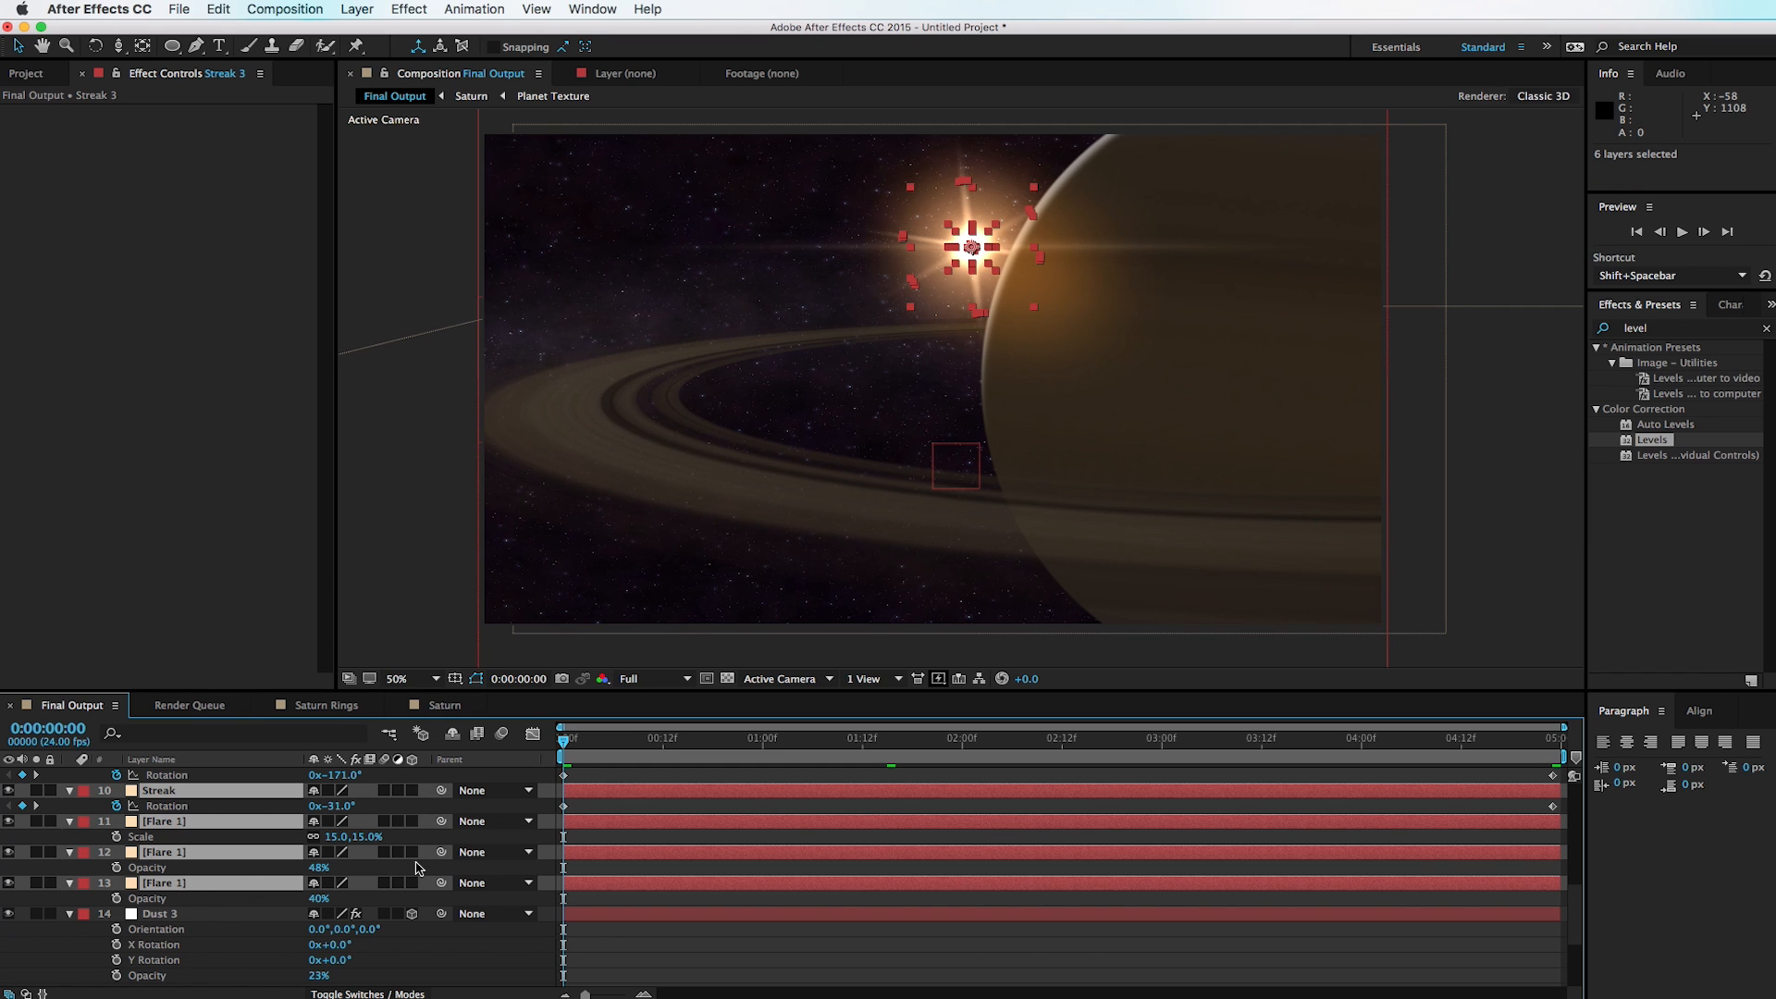
pyautogui.moveTo(441, 852); pyautogui.dragTo(223, 890)
pyautogui.click(278, 899)
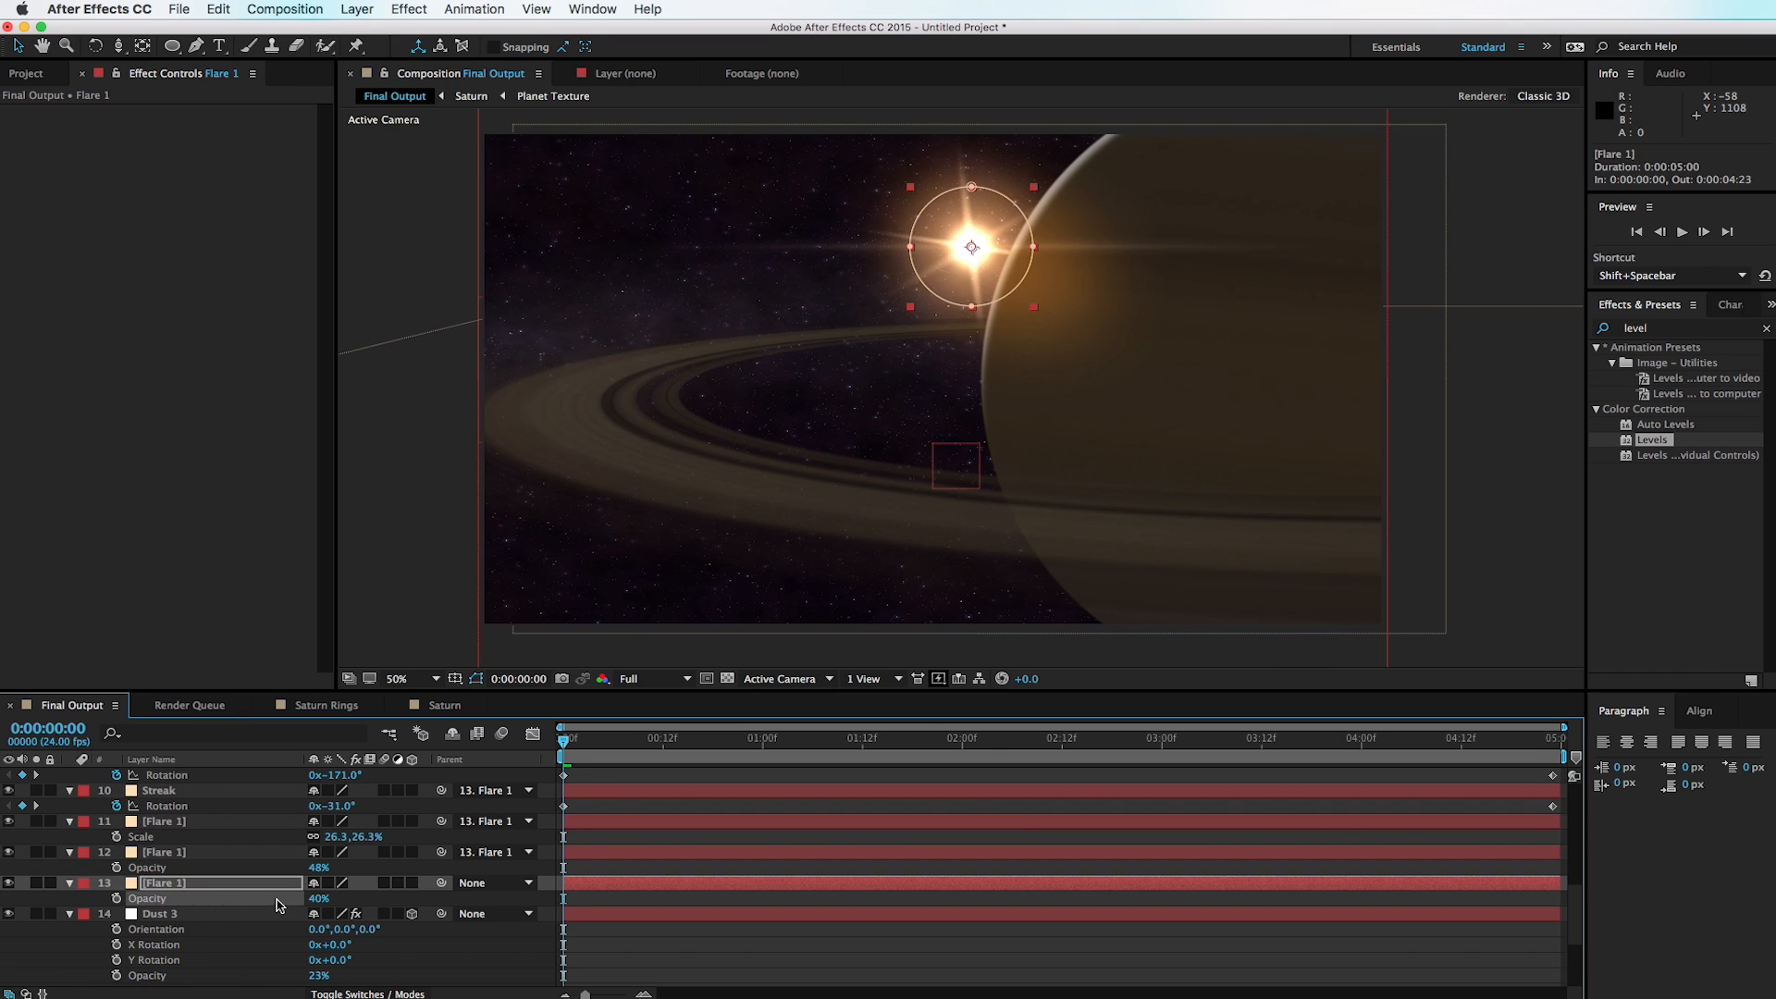
# Step: Keyframe layer 13 Flare 1's Position at 0:00:00:00 and shift it to about 908, 260 at 0:00:04:23, then scrub through the move
pyautogui.click(234, 885)
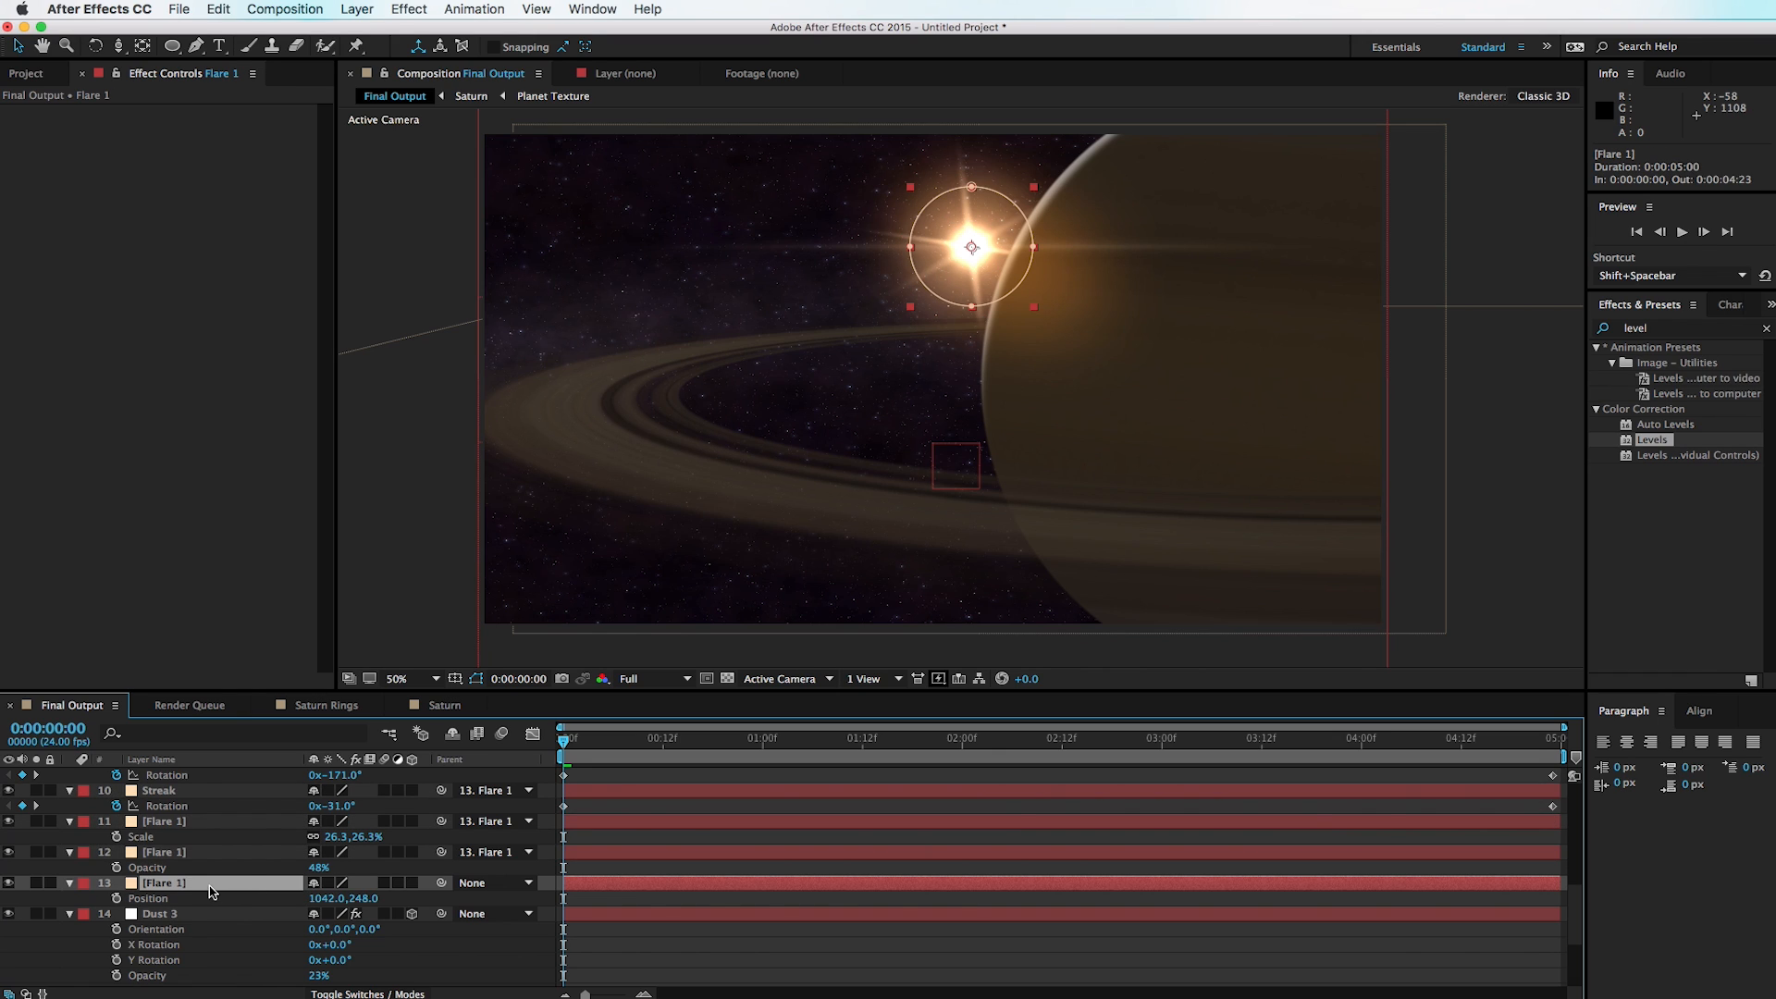
pyautogui.click(116, 898)
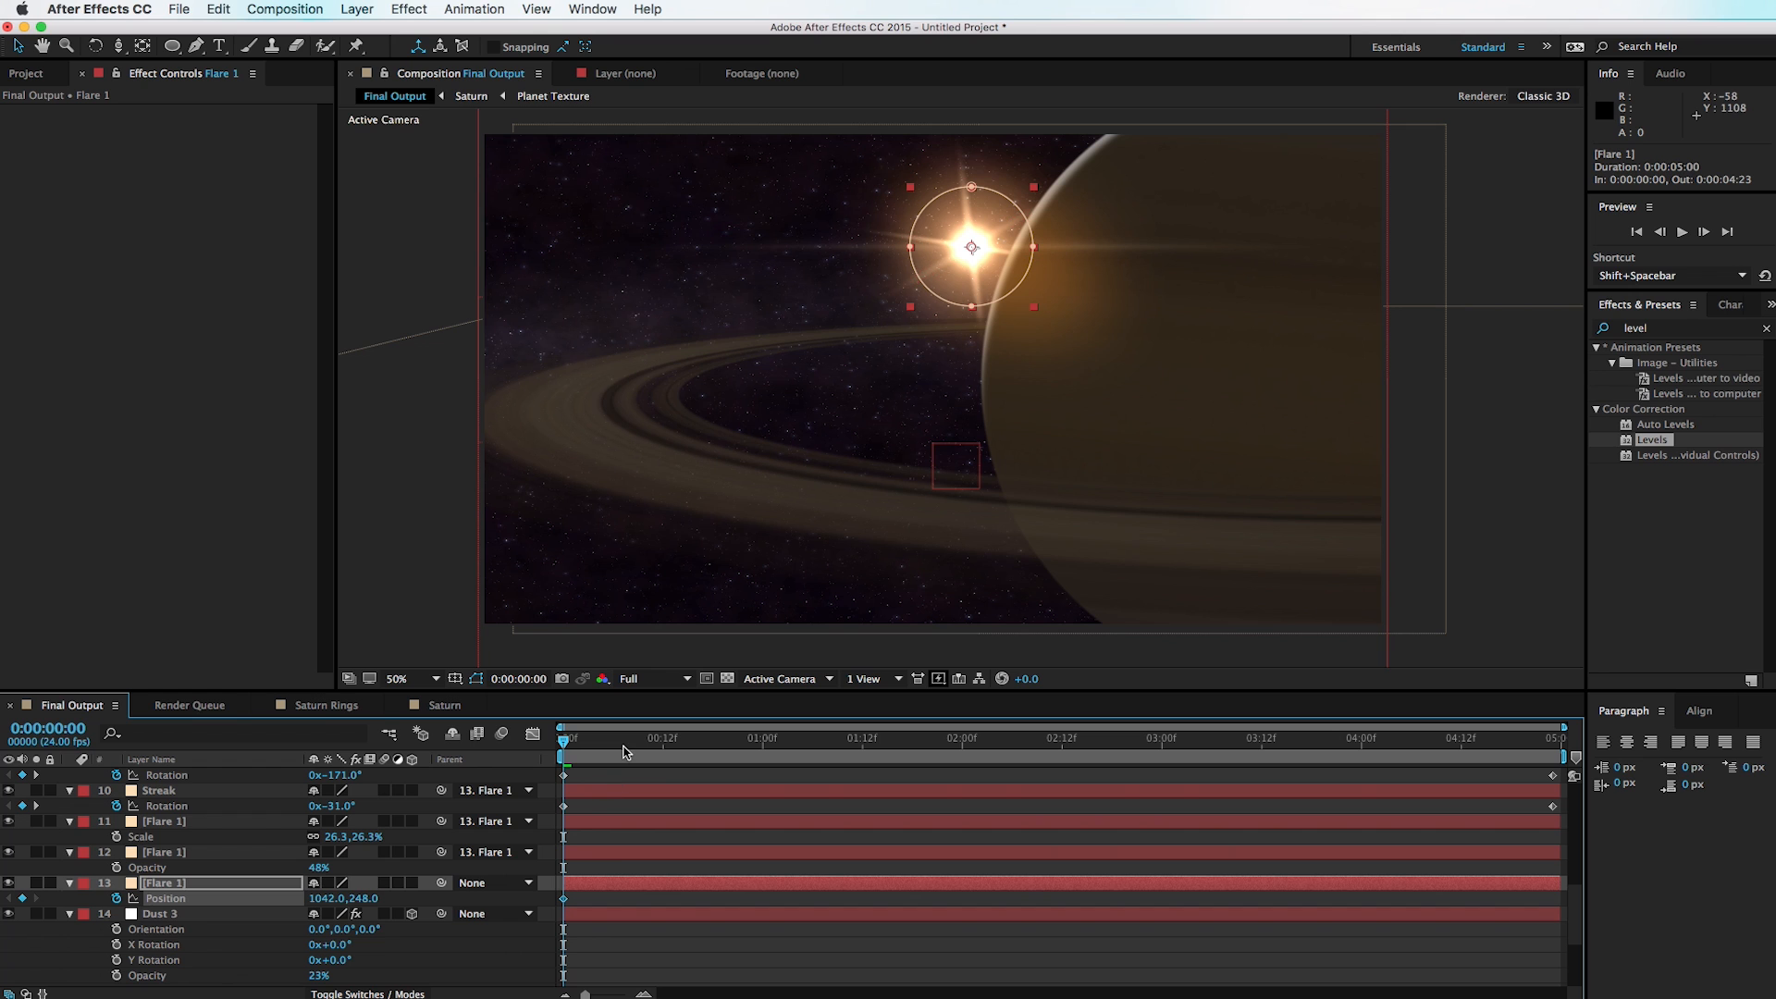
pyautogui.moveTo(625, 753); pyautogui.dragTo(1556, 749)
pyautogui.moveTo(973, 257); pyautogui.dragTo(911, 261)
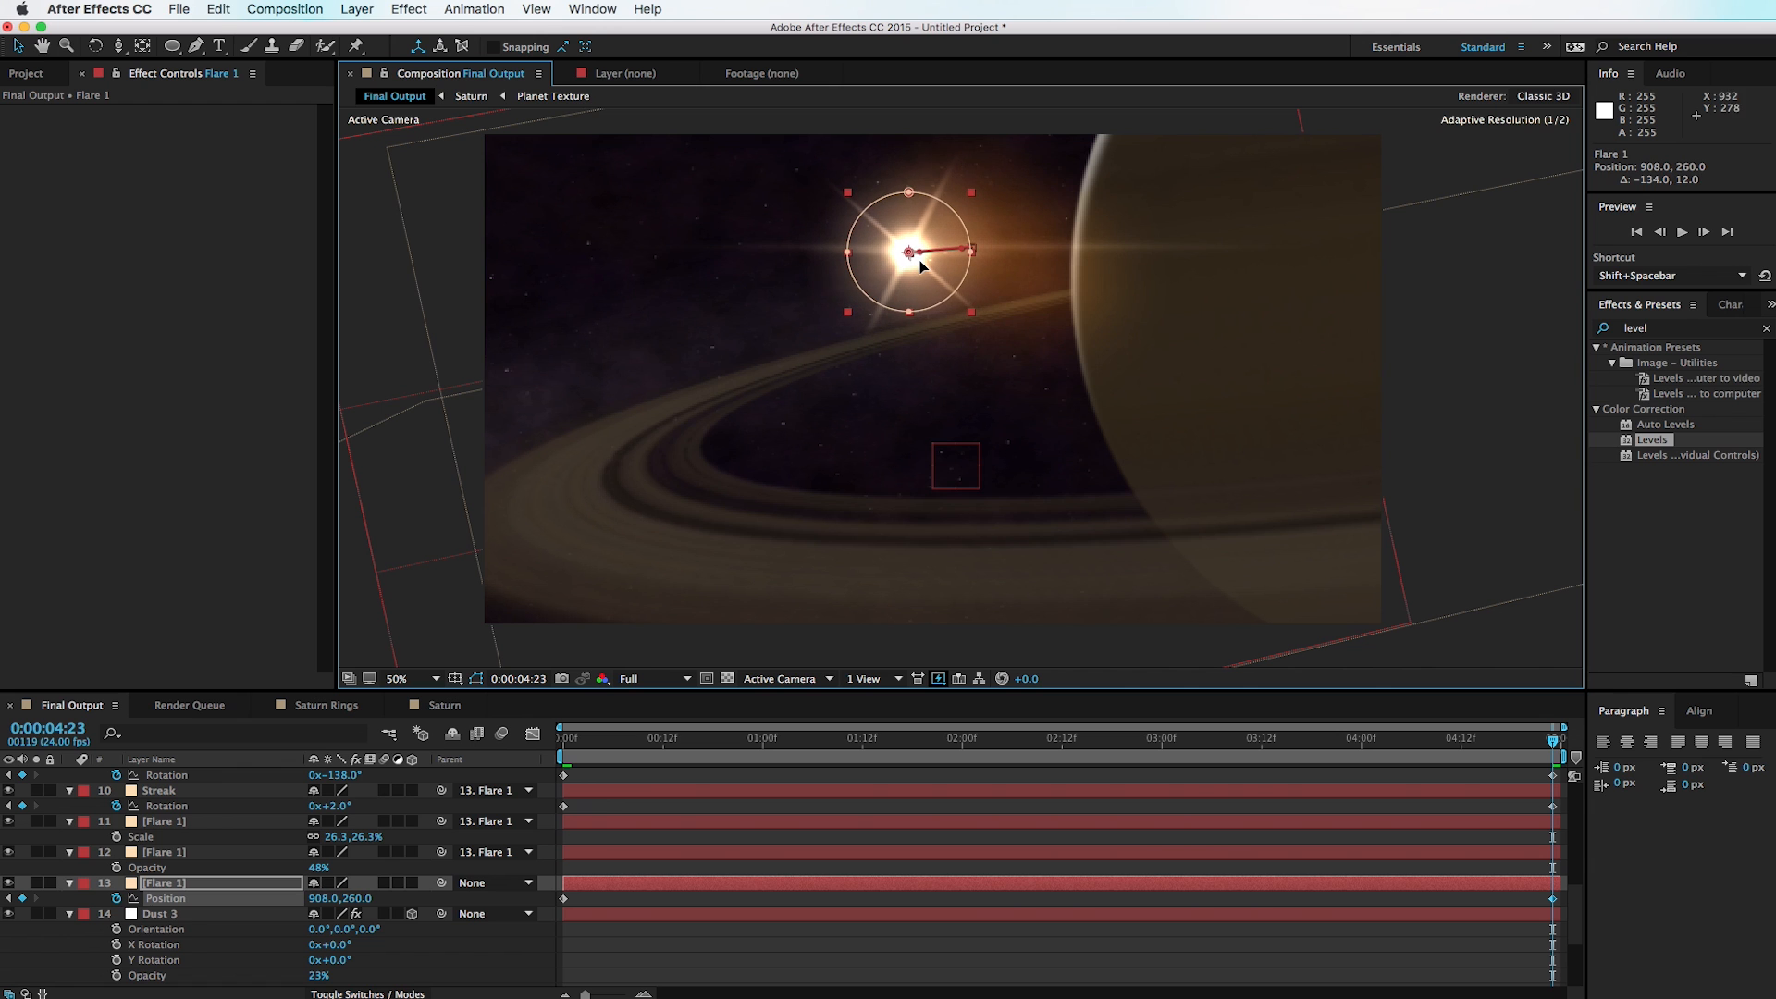
pyautogui.moveTo(610, 757); pyautogui.dragTo(1633, 791)
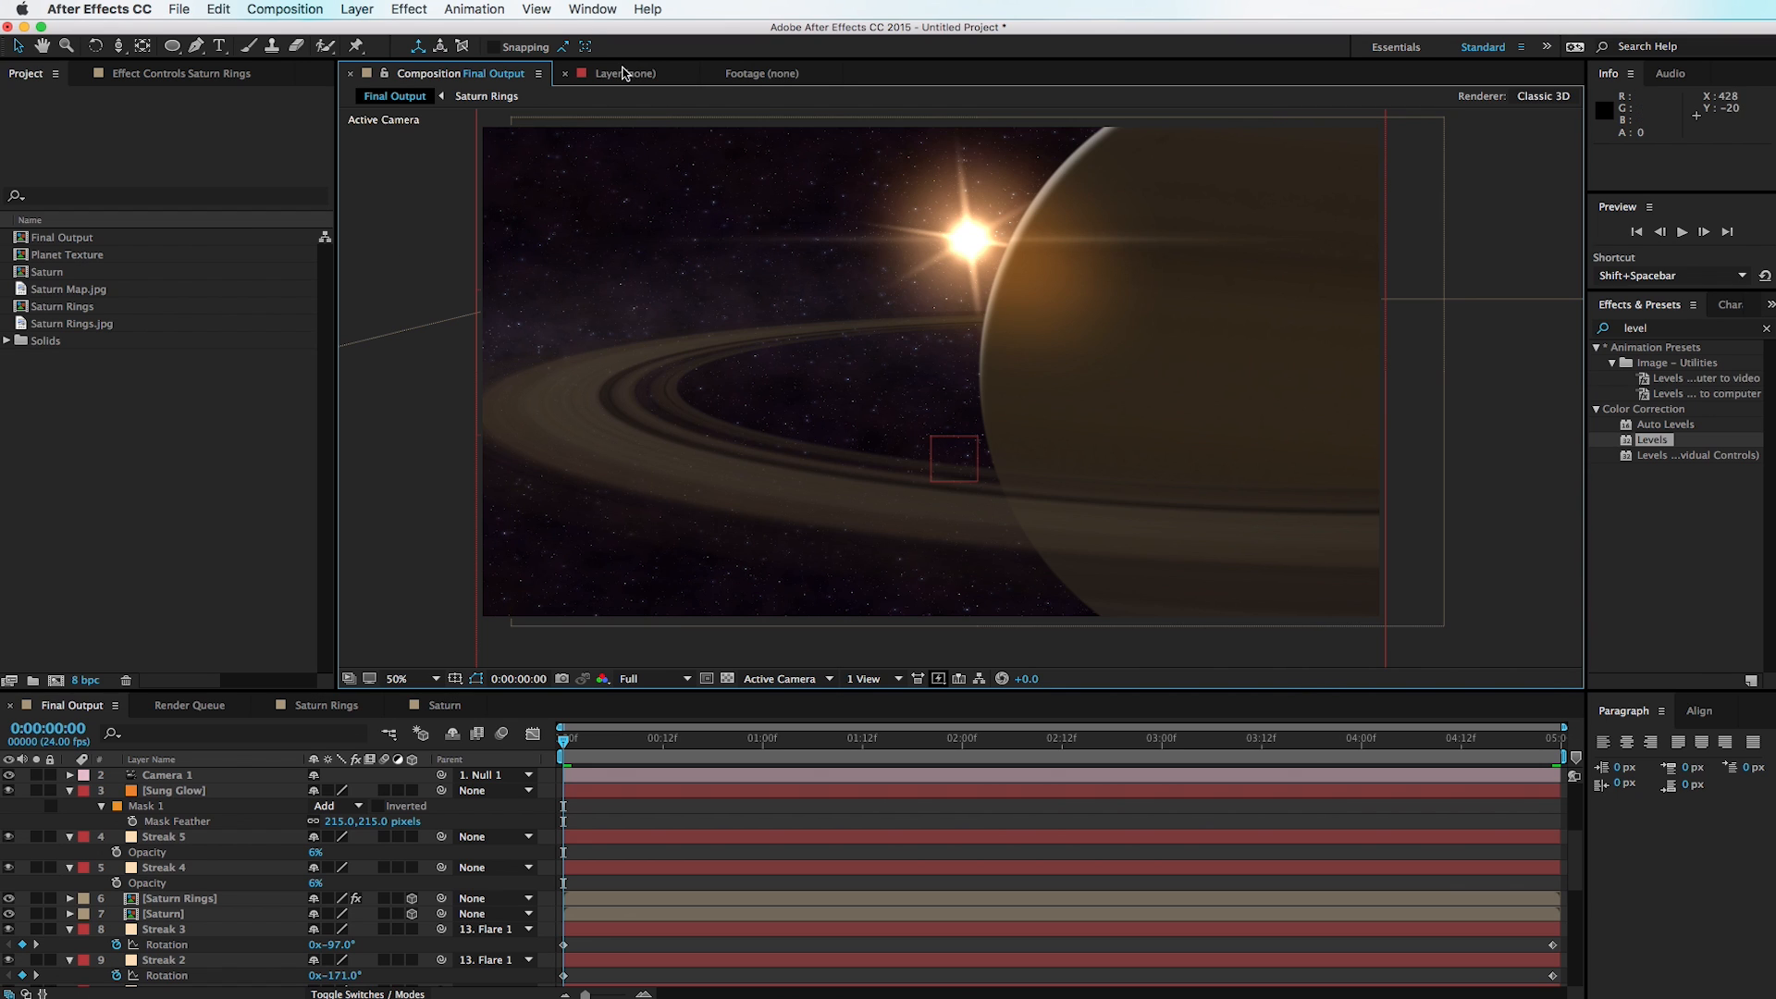
# Step: Add the Planet Texture comp to Final Output as a small planet at 5% scale, positioned at 312, 188
pyautogui.click(72, 259)
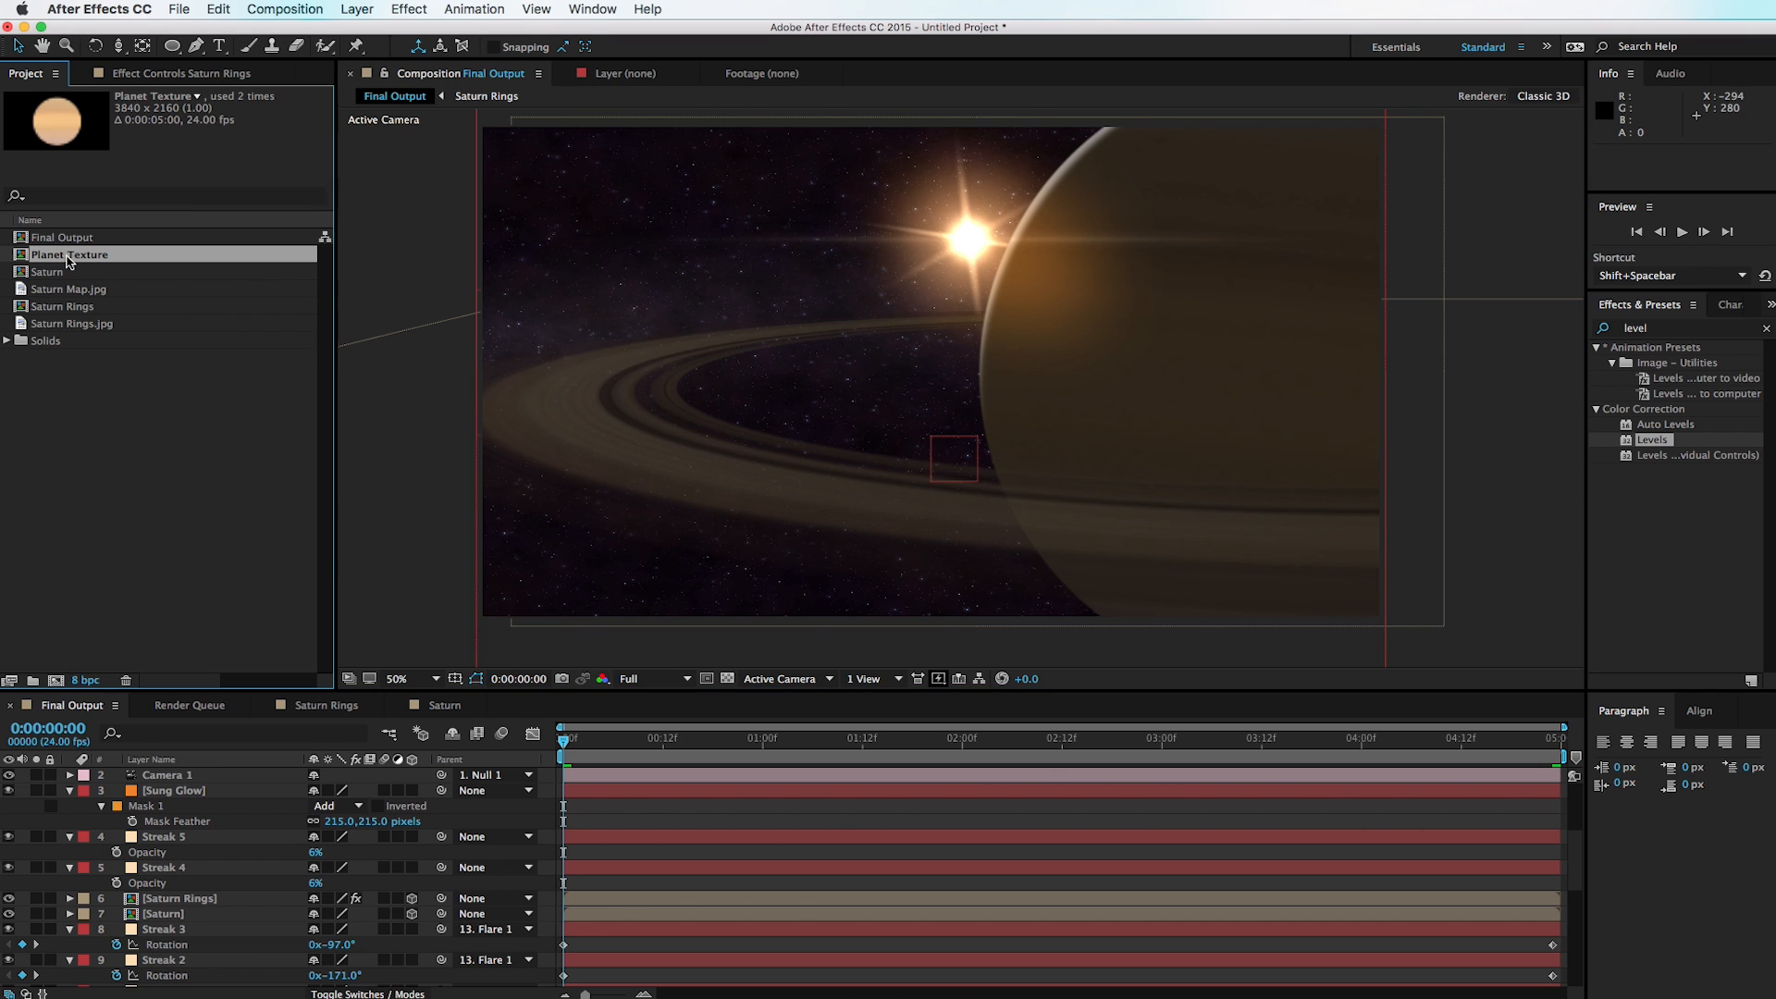
pyautogui.moveTo(69, 262); pyautogui.dragTo(646, 265)
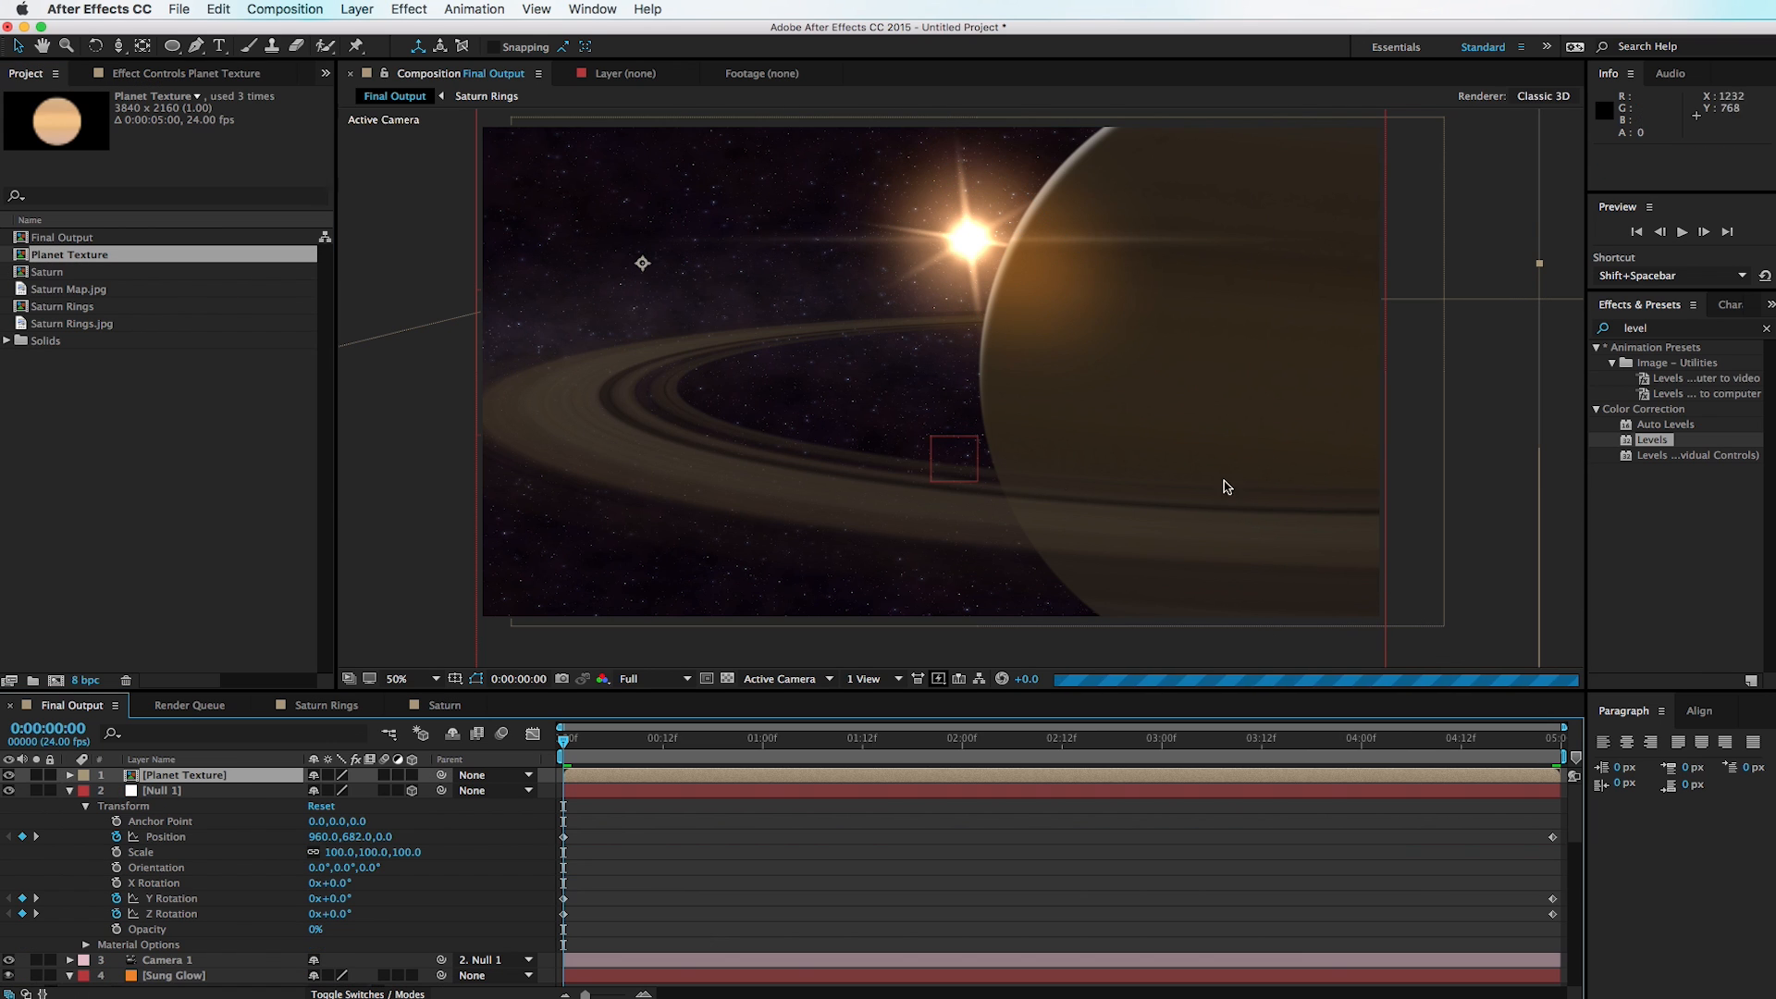
pyautogui.press('s')
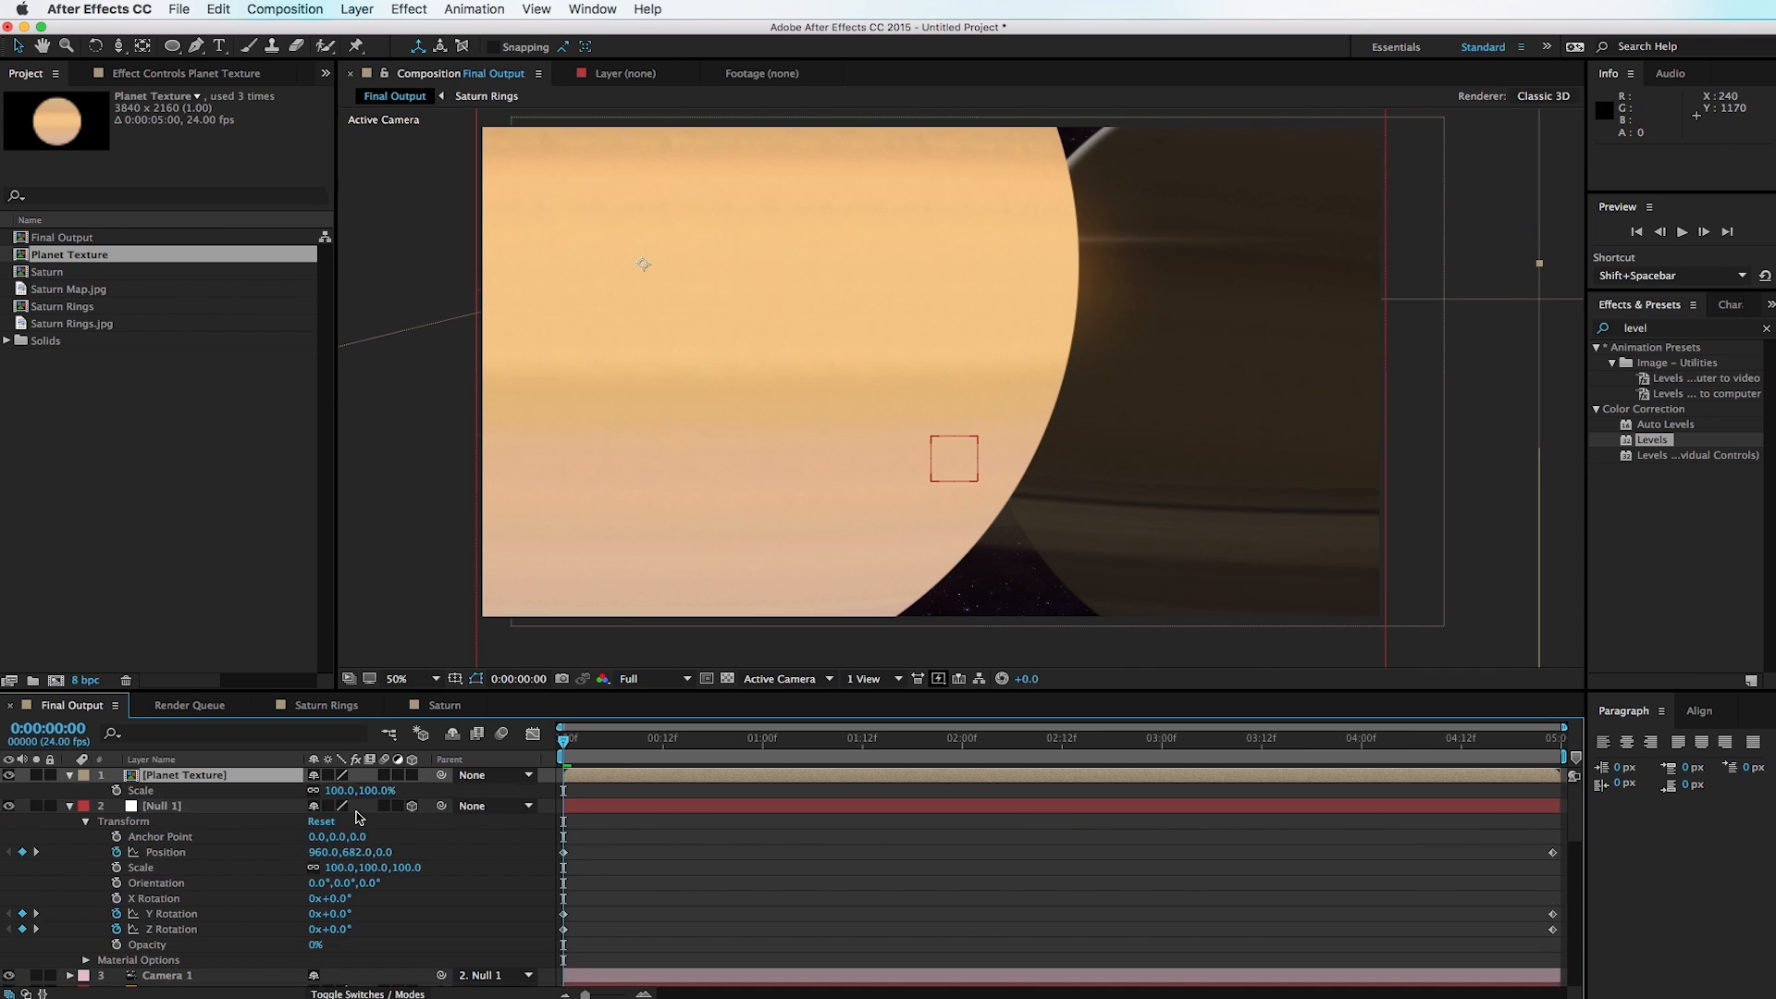
pyautogui.moveTo(361, 791); pyautogui.dragTo(292, 794)
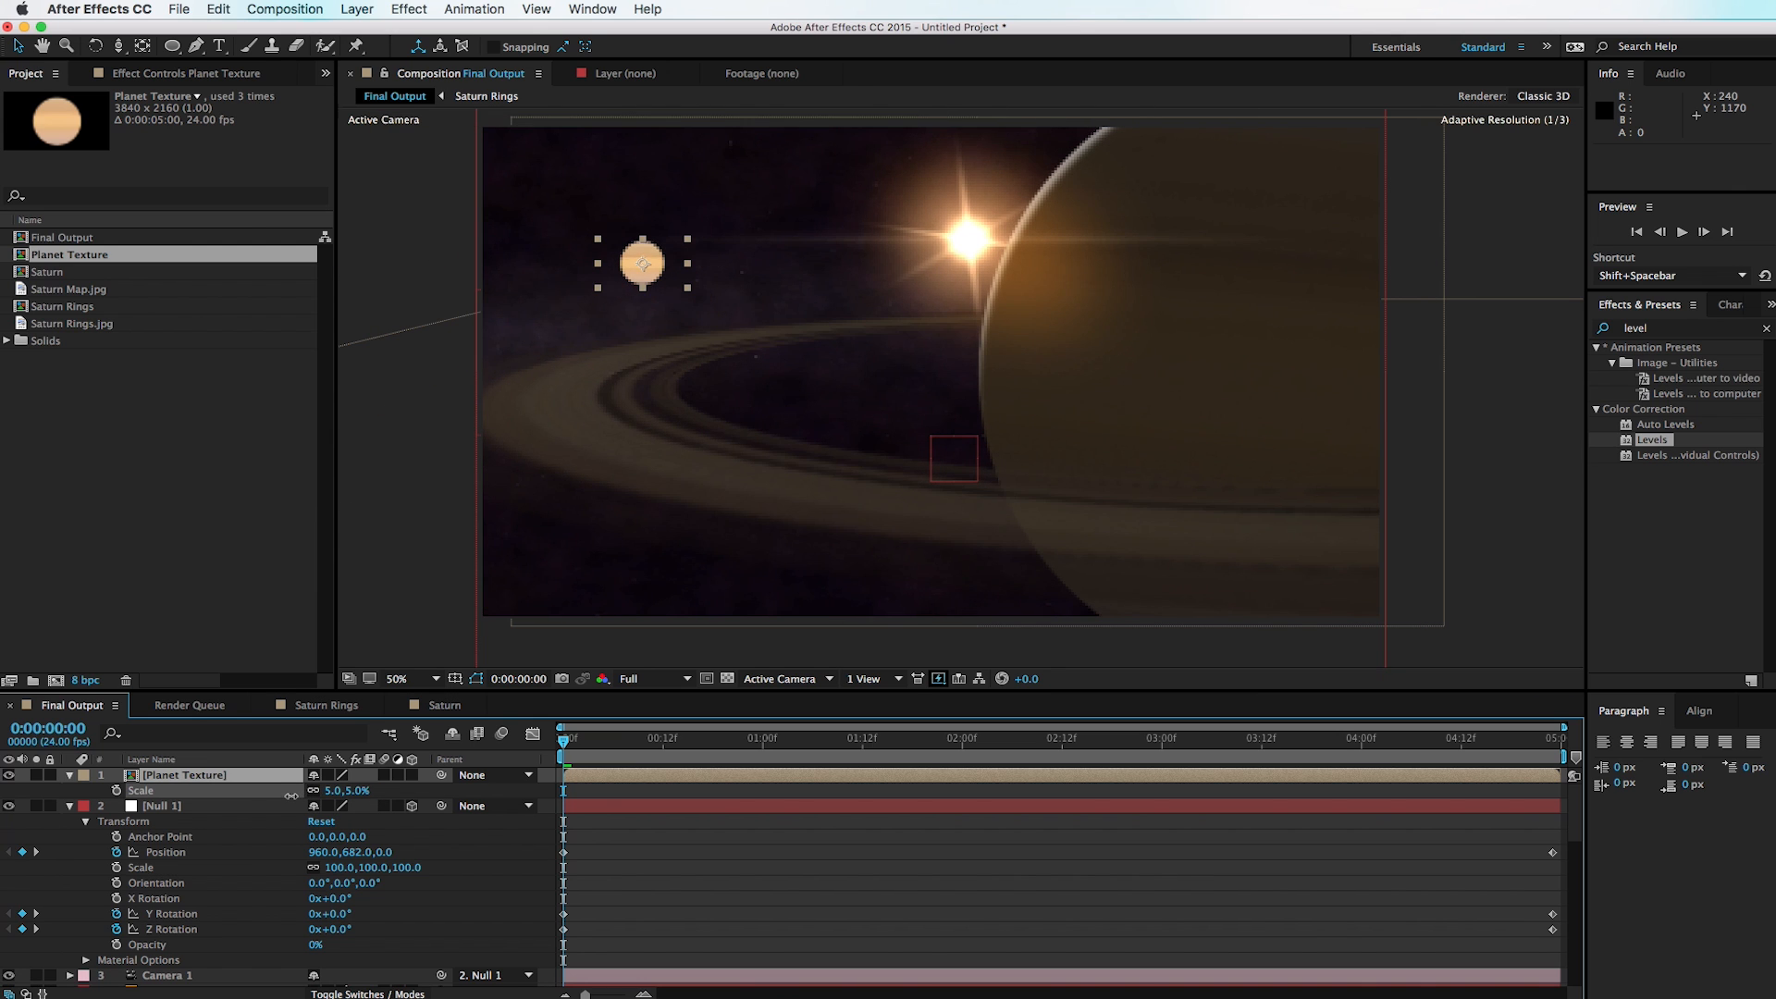
pyautogui.moveTo(633, 277); pyautogui.dragTo(619, 225)
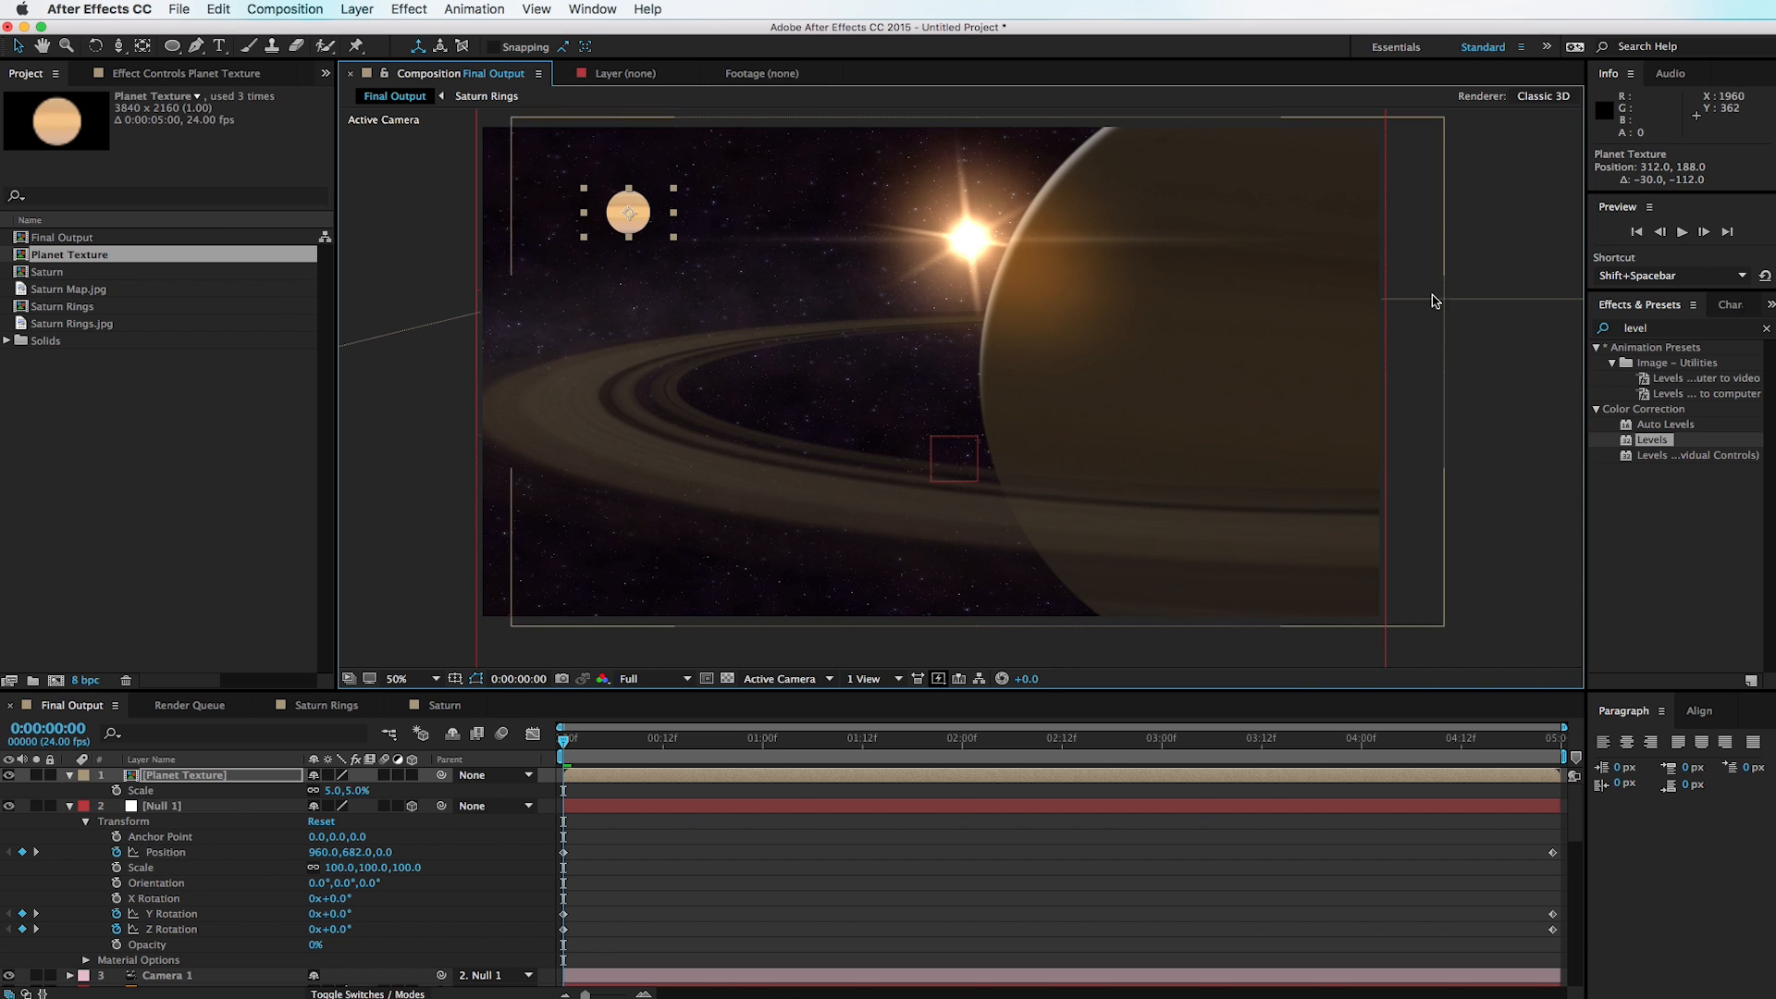
# Step: Apply the Levels effect to the small Planet Texture layer and darken it with Output White at 22
pyautogui.click(1671, 331)
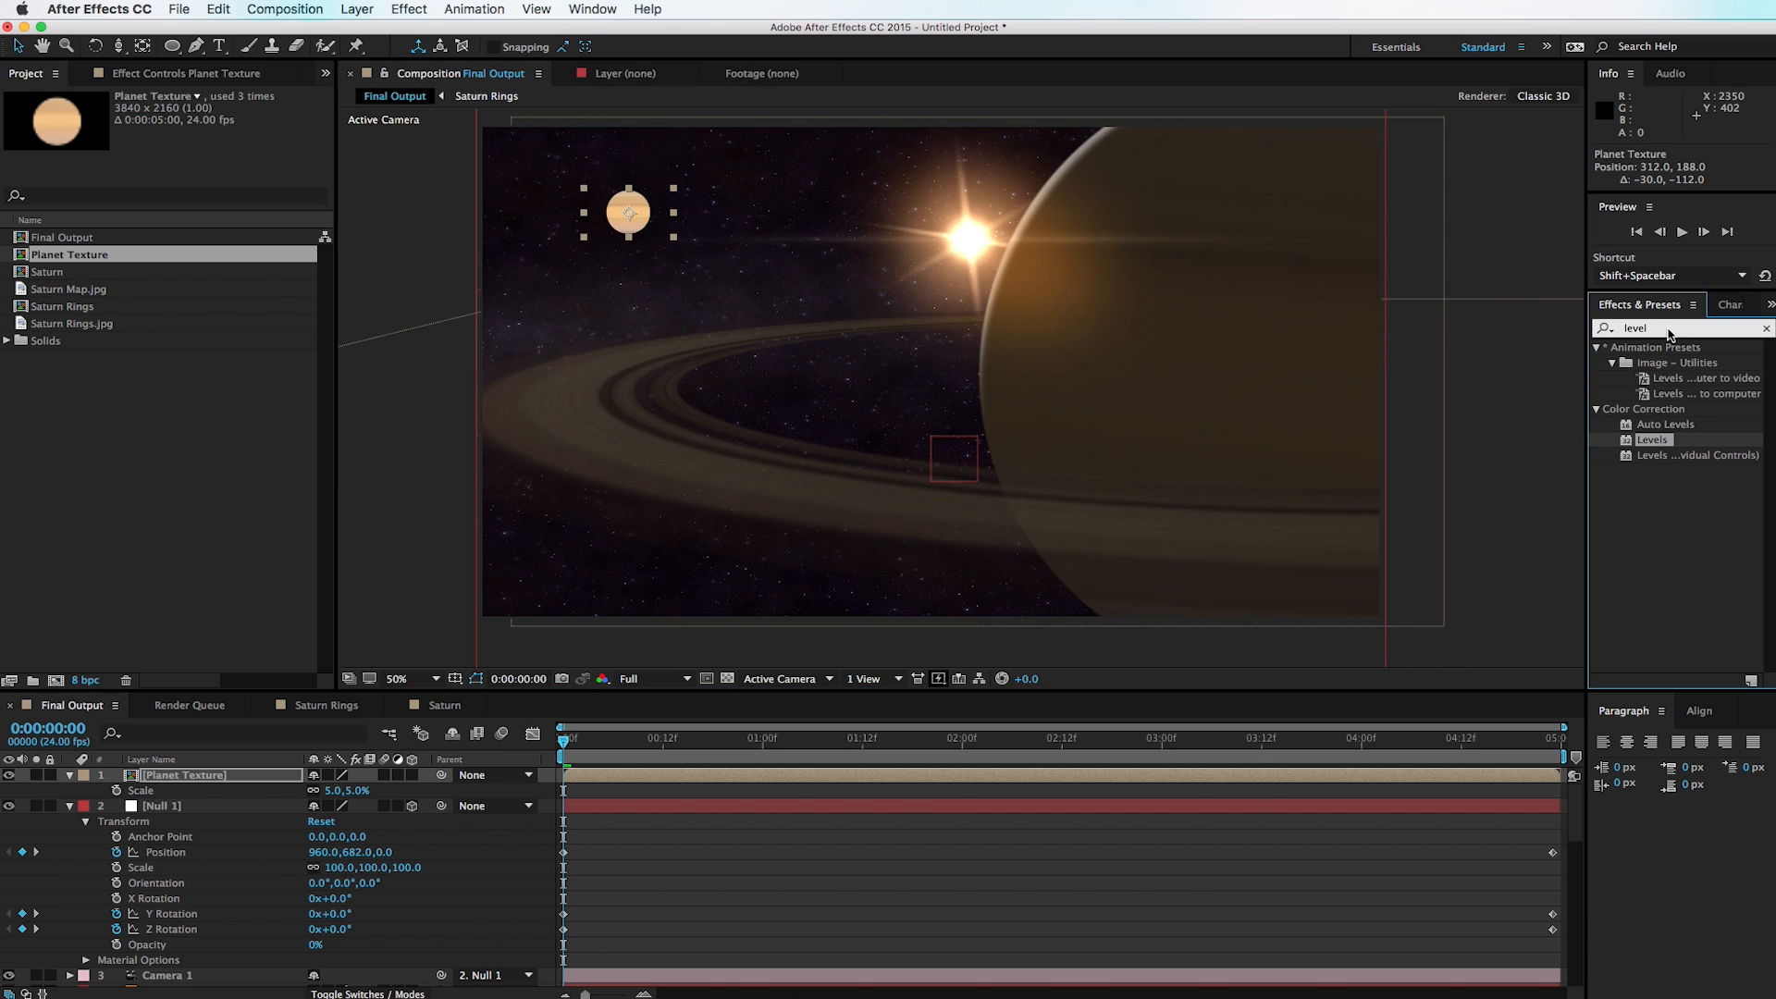
pyautogui.click(1661, 444)
pyautogui.moveTo(1655, 446); pyautogui.dragTo(627, 210)
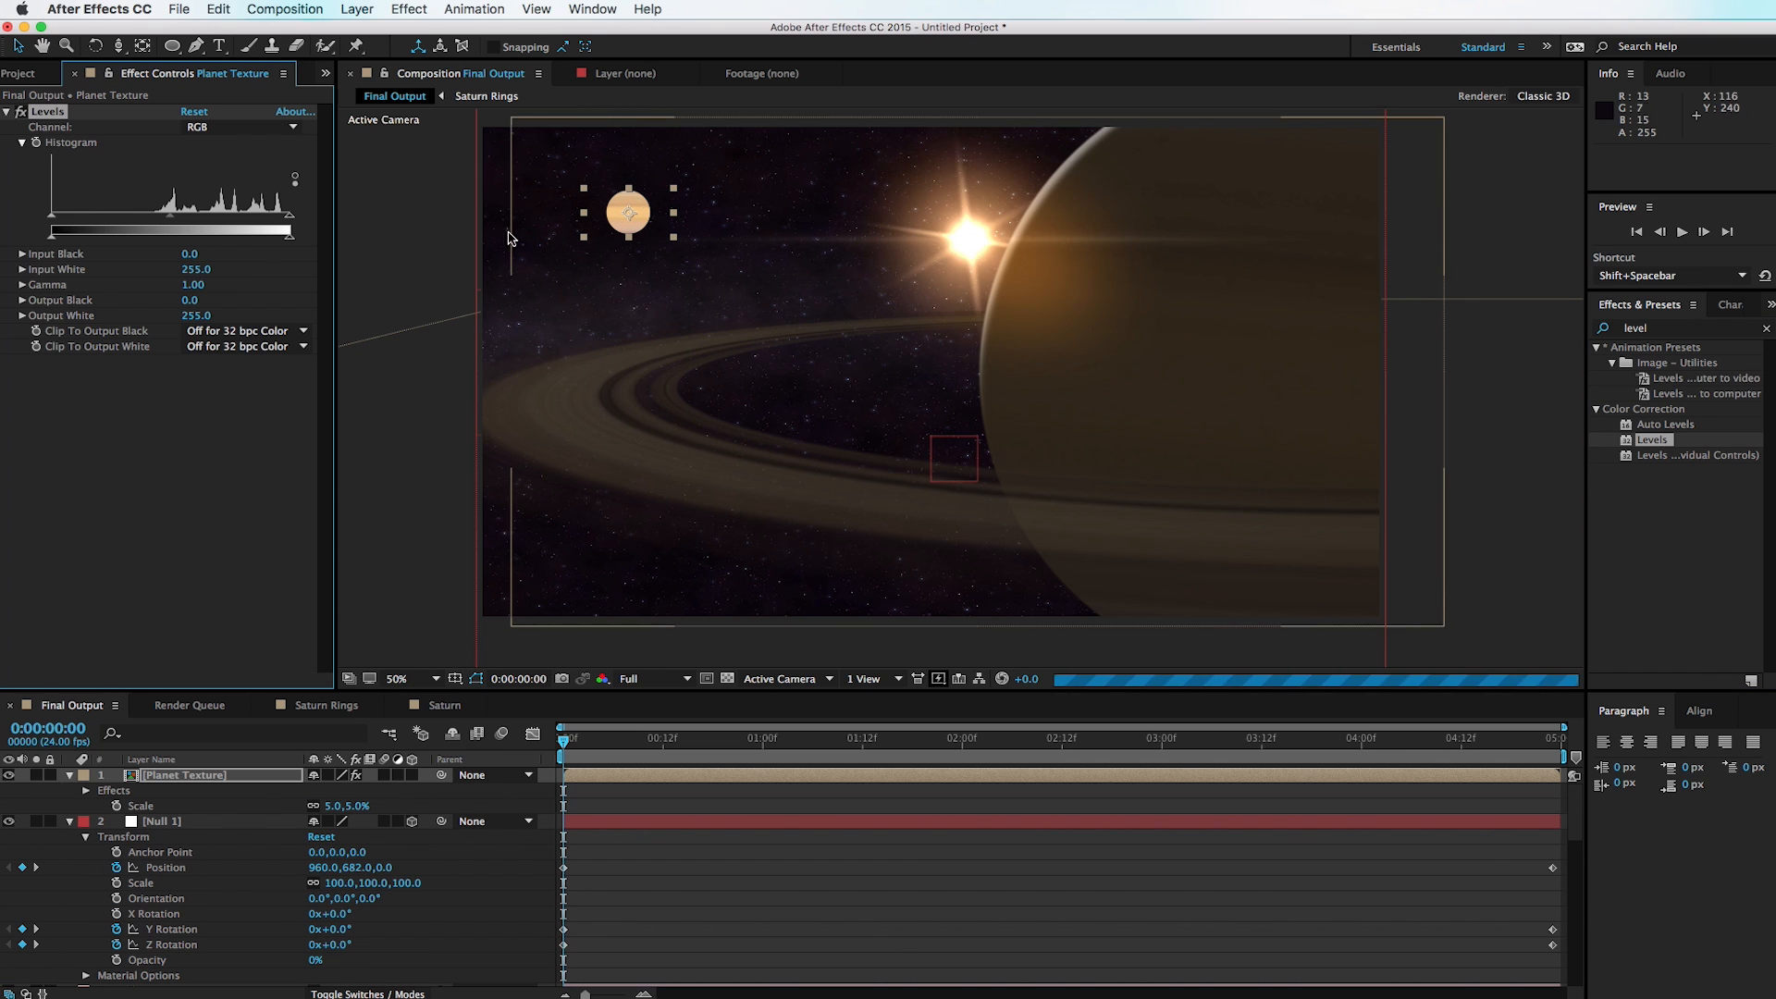
pyautogui.moveTo(292, 245); pyautogui.dragTo(84, 240)
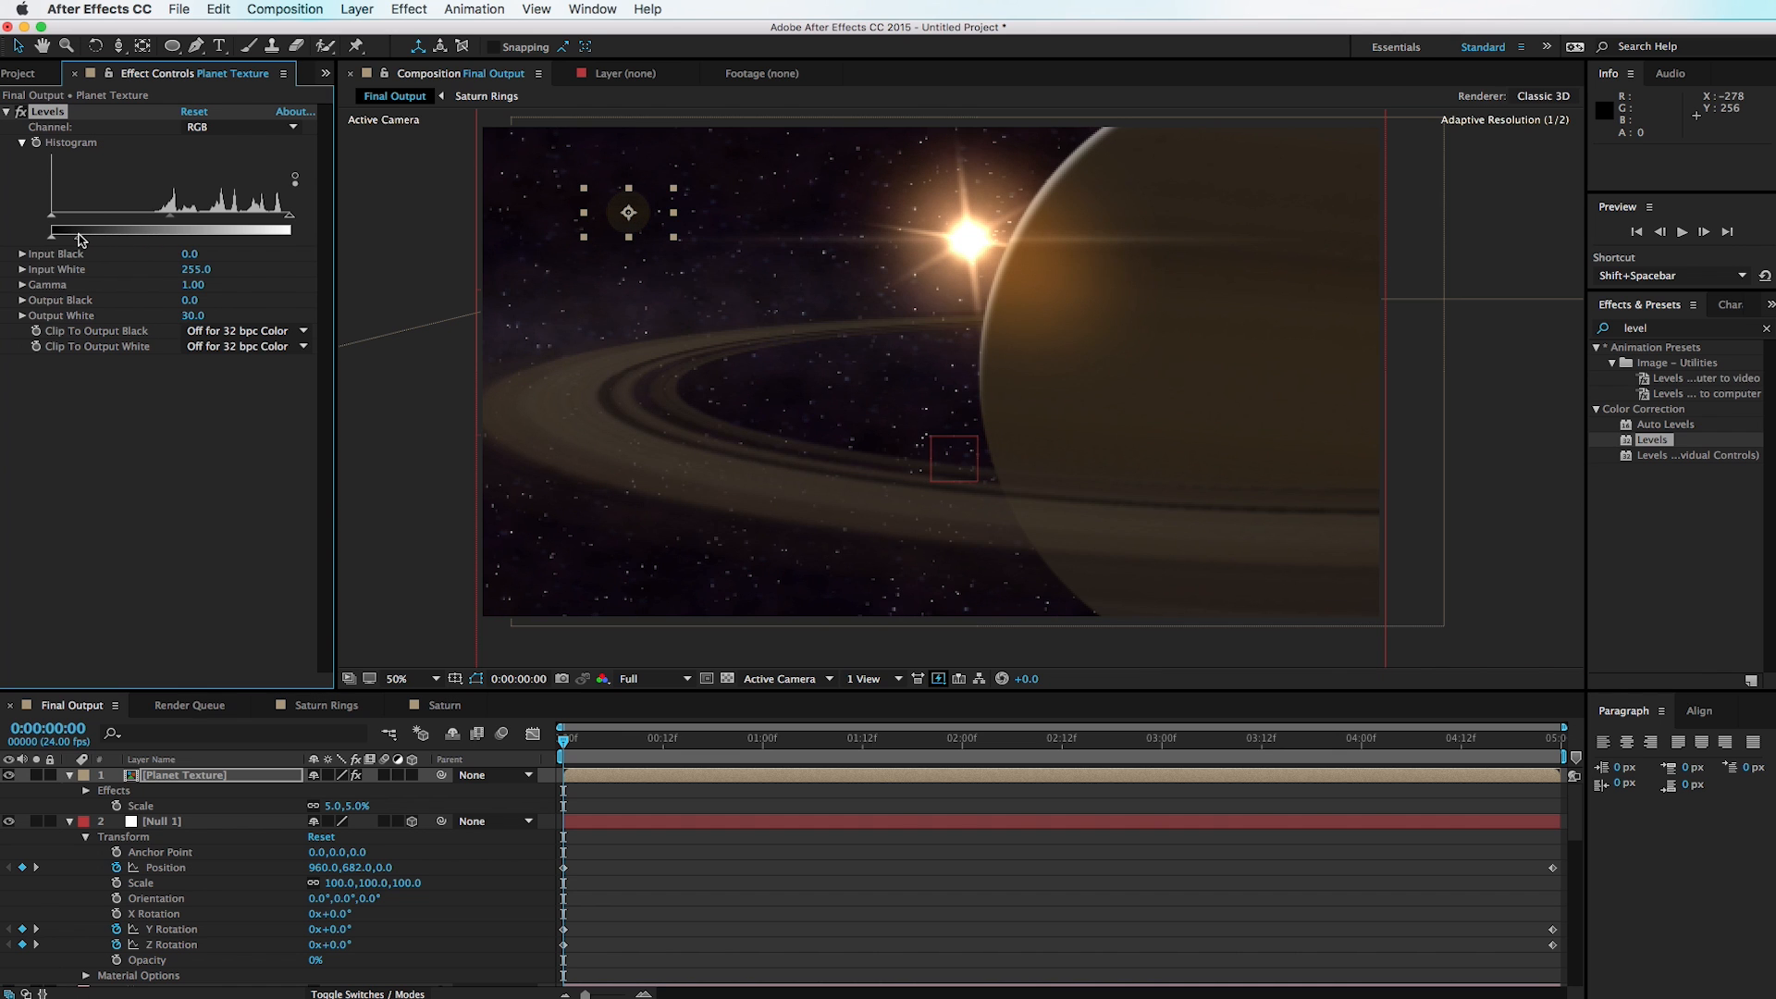
pyautogui.click(404, 281)
pyautogui.moveTo(580, 268); pyautogui.dragTo(726, 322)
pyautogui.press('.')
pyautogui.press('.')
pyautogui.moveTo(635, 290); pyautogui.dragTo(995, 642)
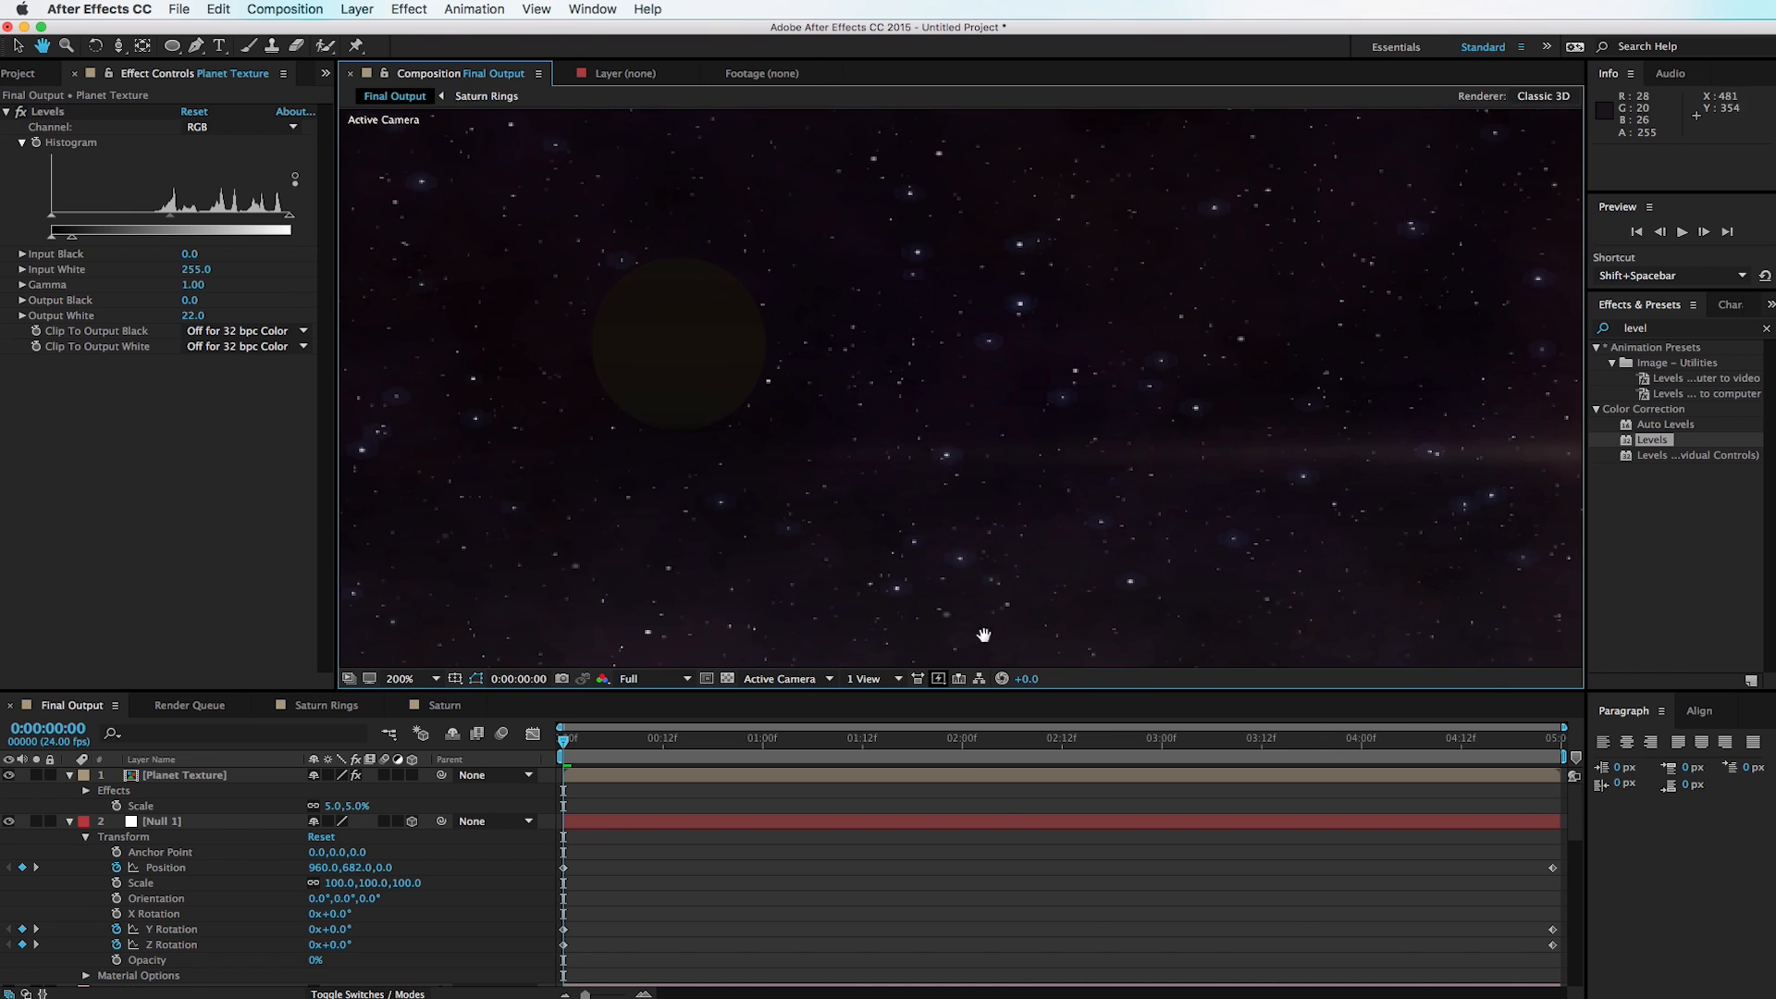
pyautogui.press(',')
pyautogui.press(',')
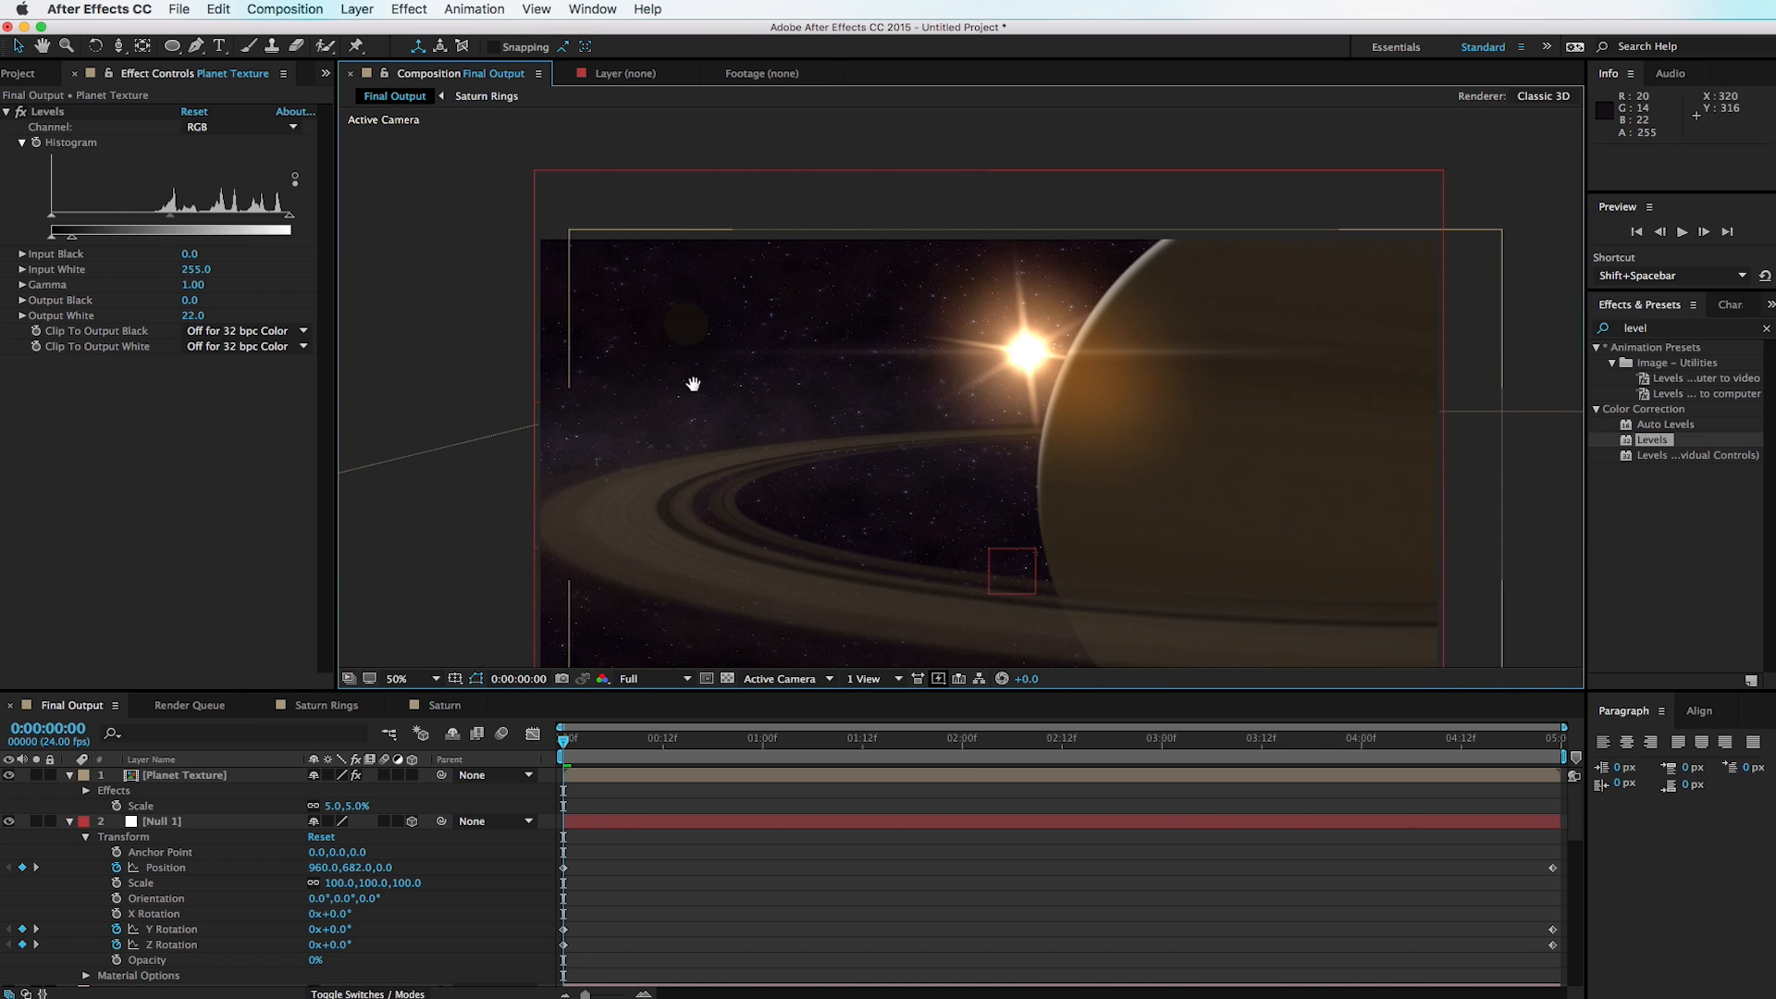
# Step: Duplicate the small planet and turn the copy solid white using Levels with Output White 255 and Input White 108
pyautogui.scroll(1, 703, 379)
pyautogui.scroll(1, 819, 374)
pyautogui.moveTo(1110, 352); pyautogui.dragTo(1000, 339)
pyautogui.press(',')
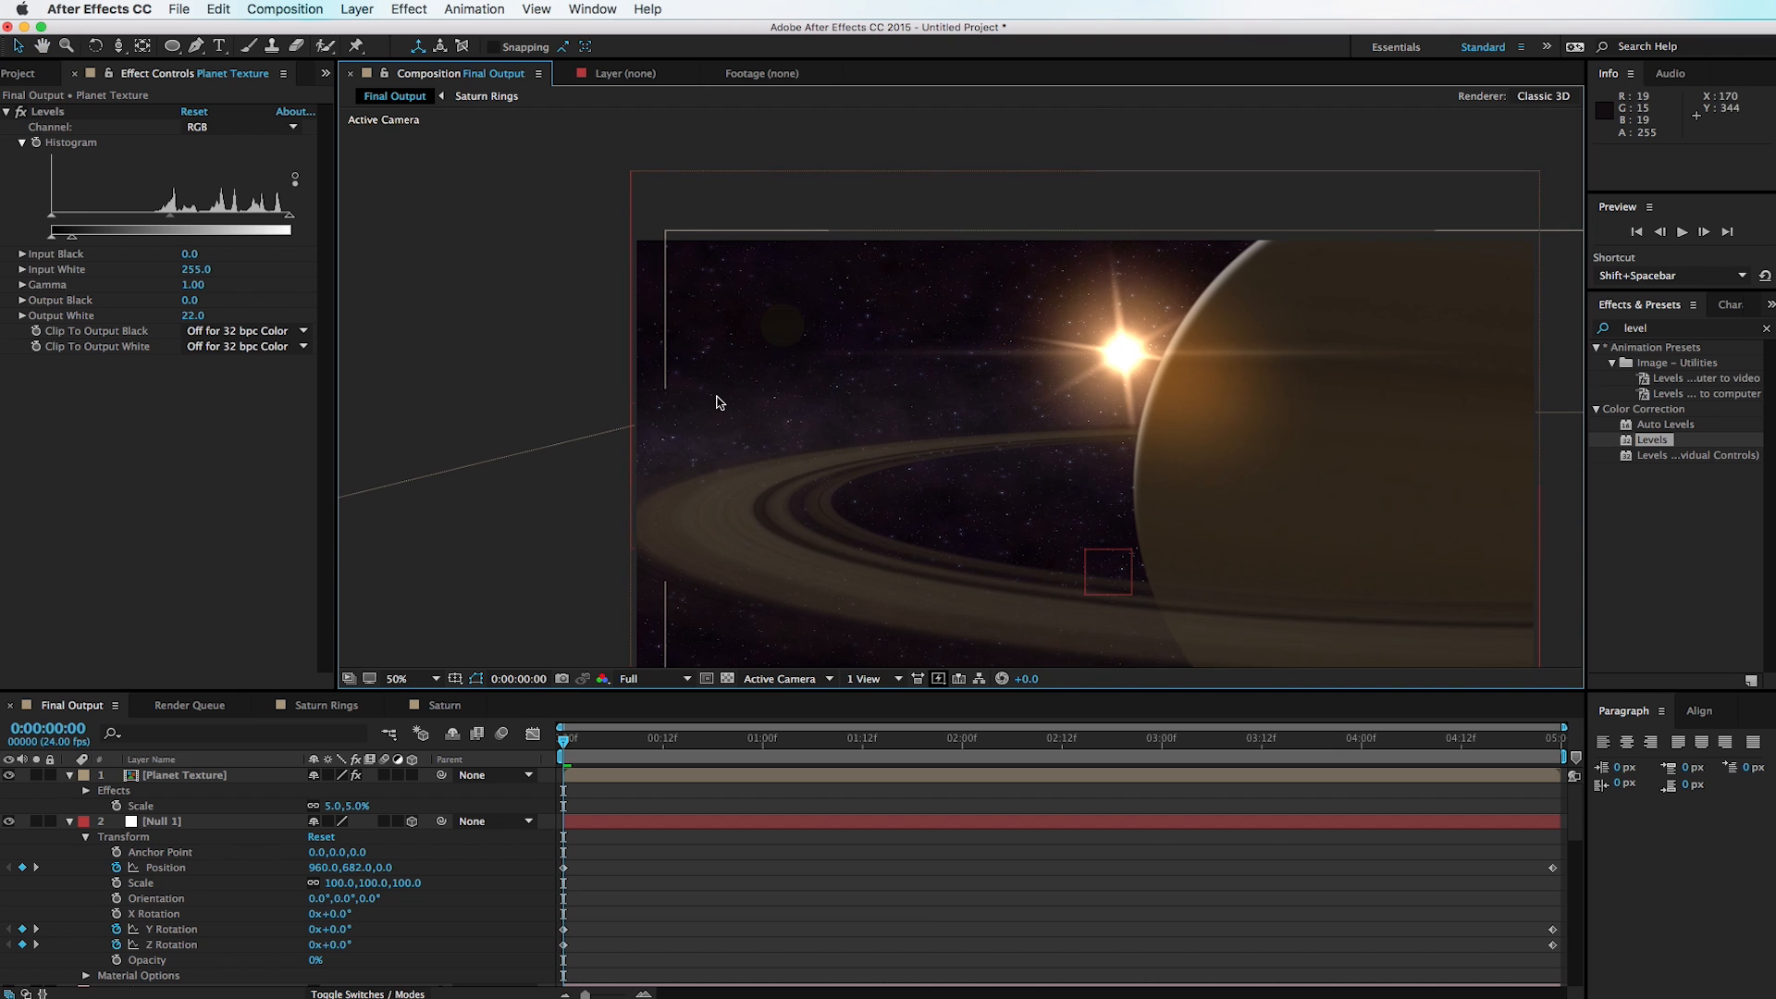
pyautogui.press('.')
pyautogui.moveTo(597, 307); pyautogui.dragTo(727, 361)
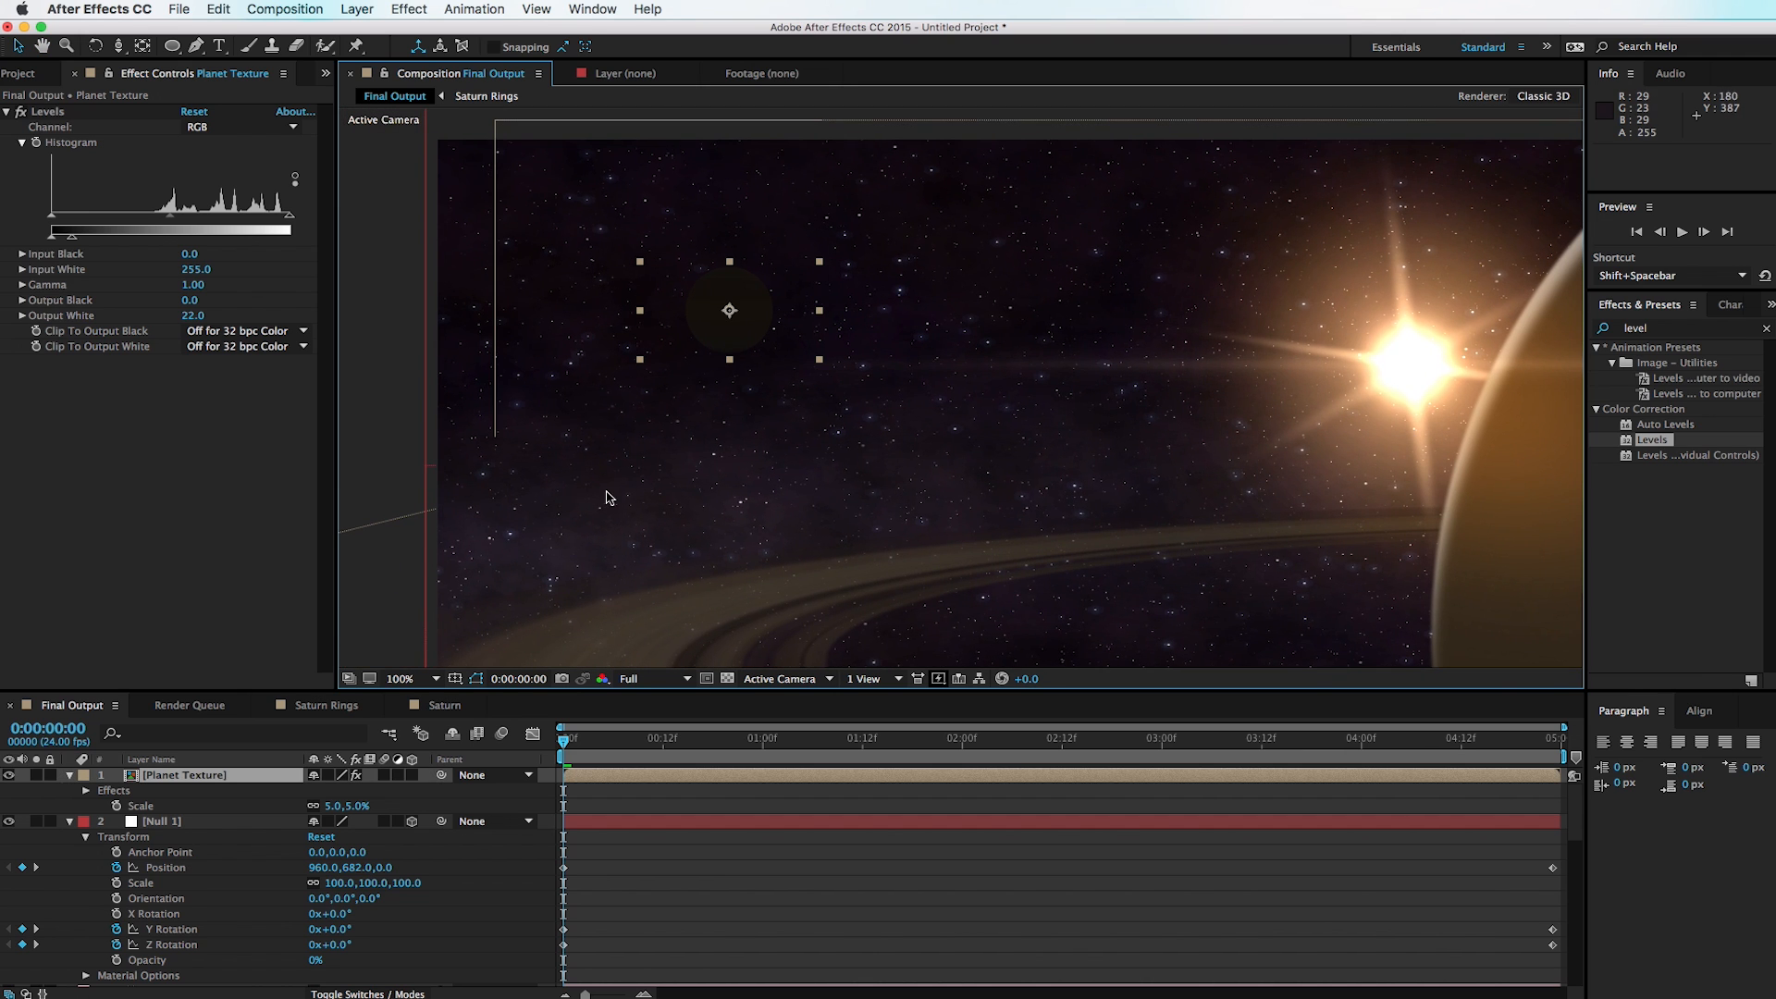
pyautogui.hotkey('ctrl', 'd')
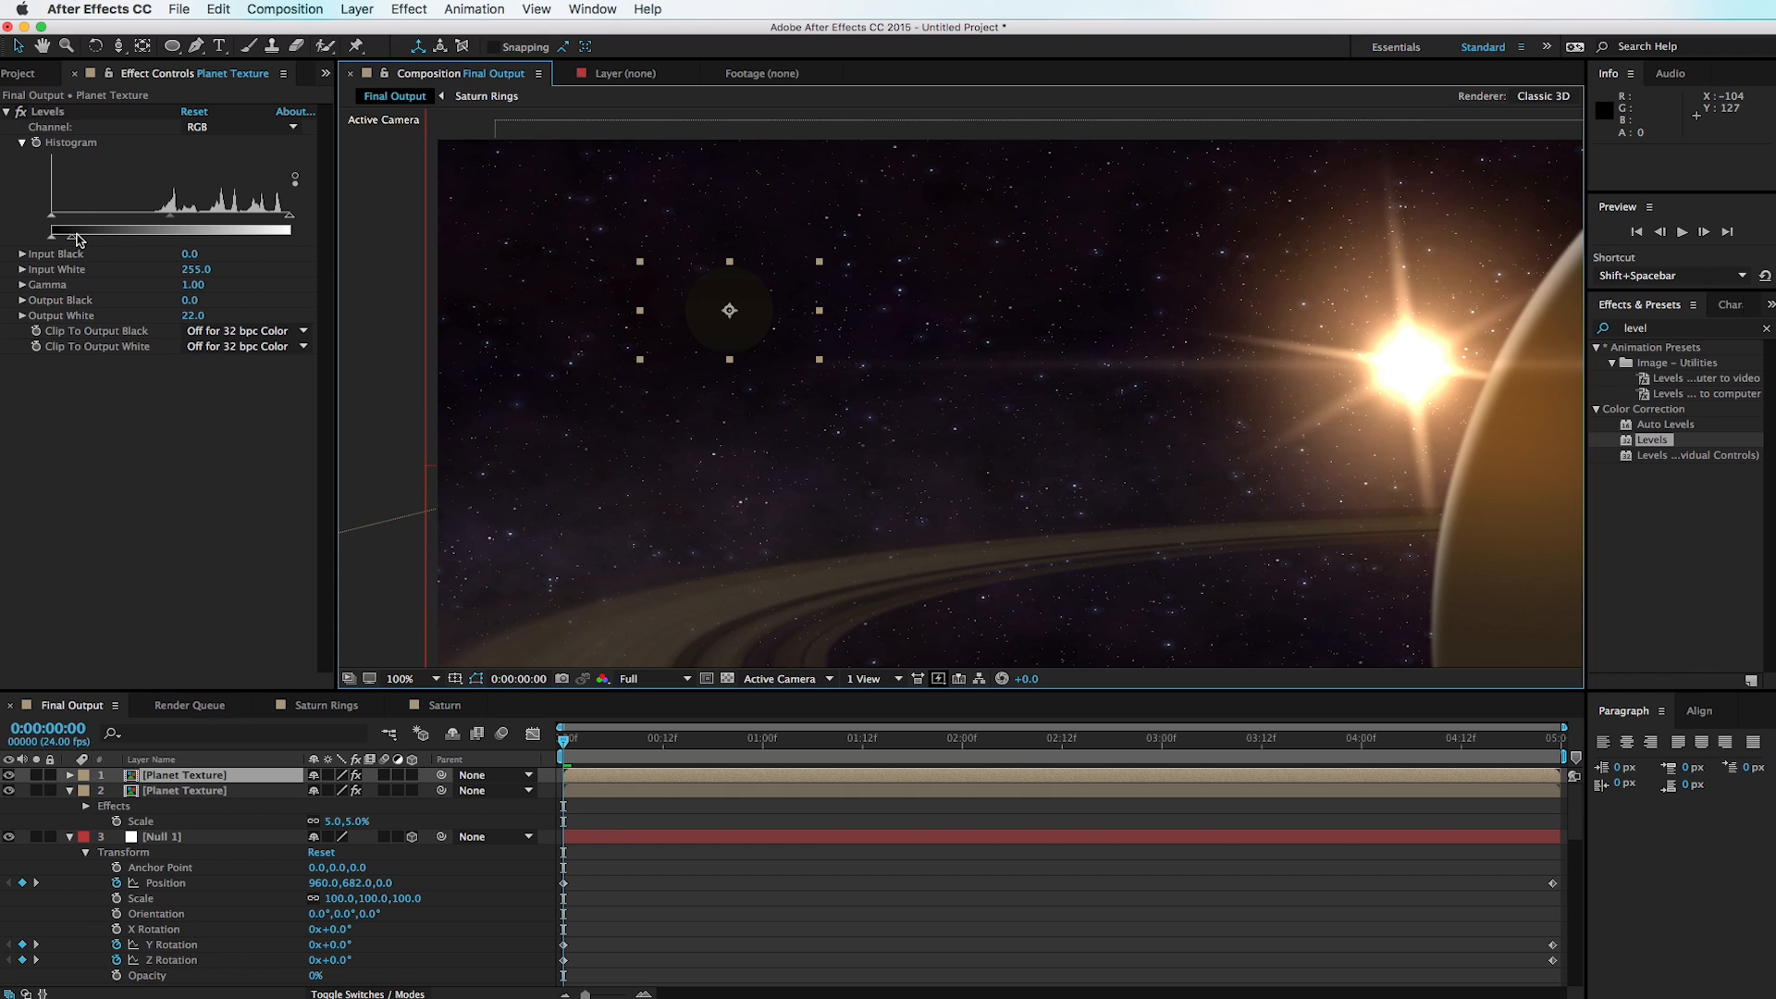
pyautogui.moveTo(73, 239); pyautogui.dragTo(290, 237)
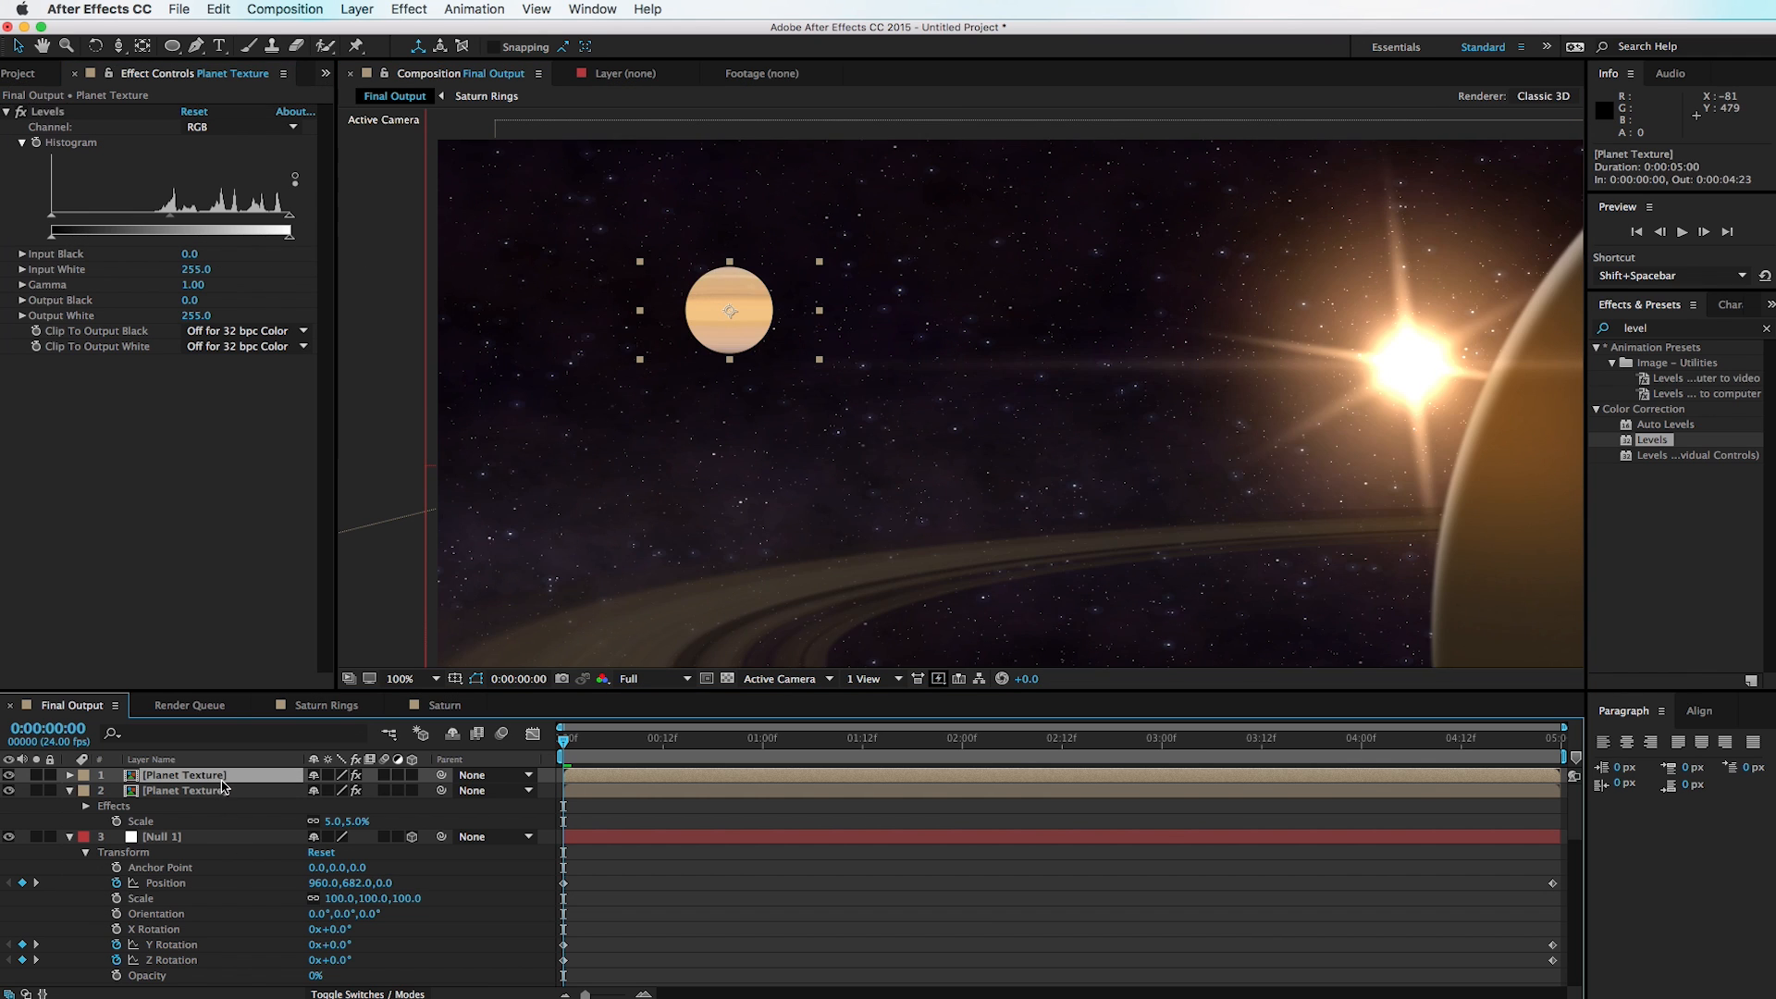
pyautogui.moveTo(289, 223); pyautogui.dragTo(152, 220)
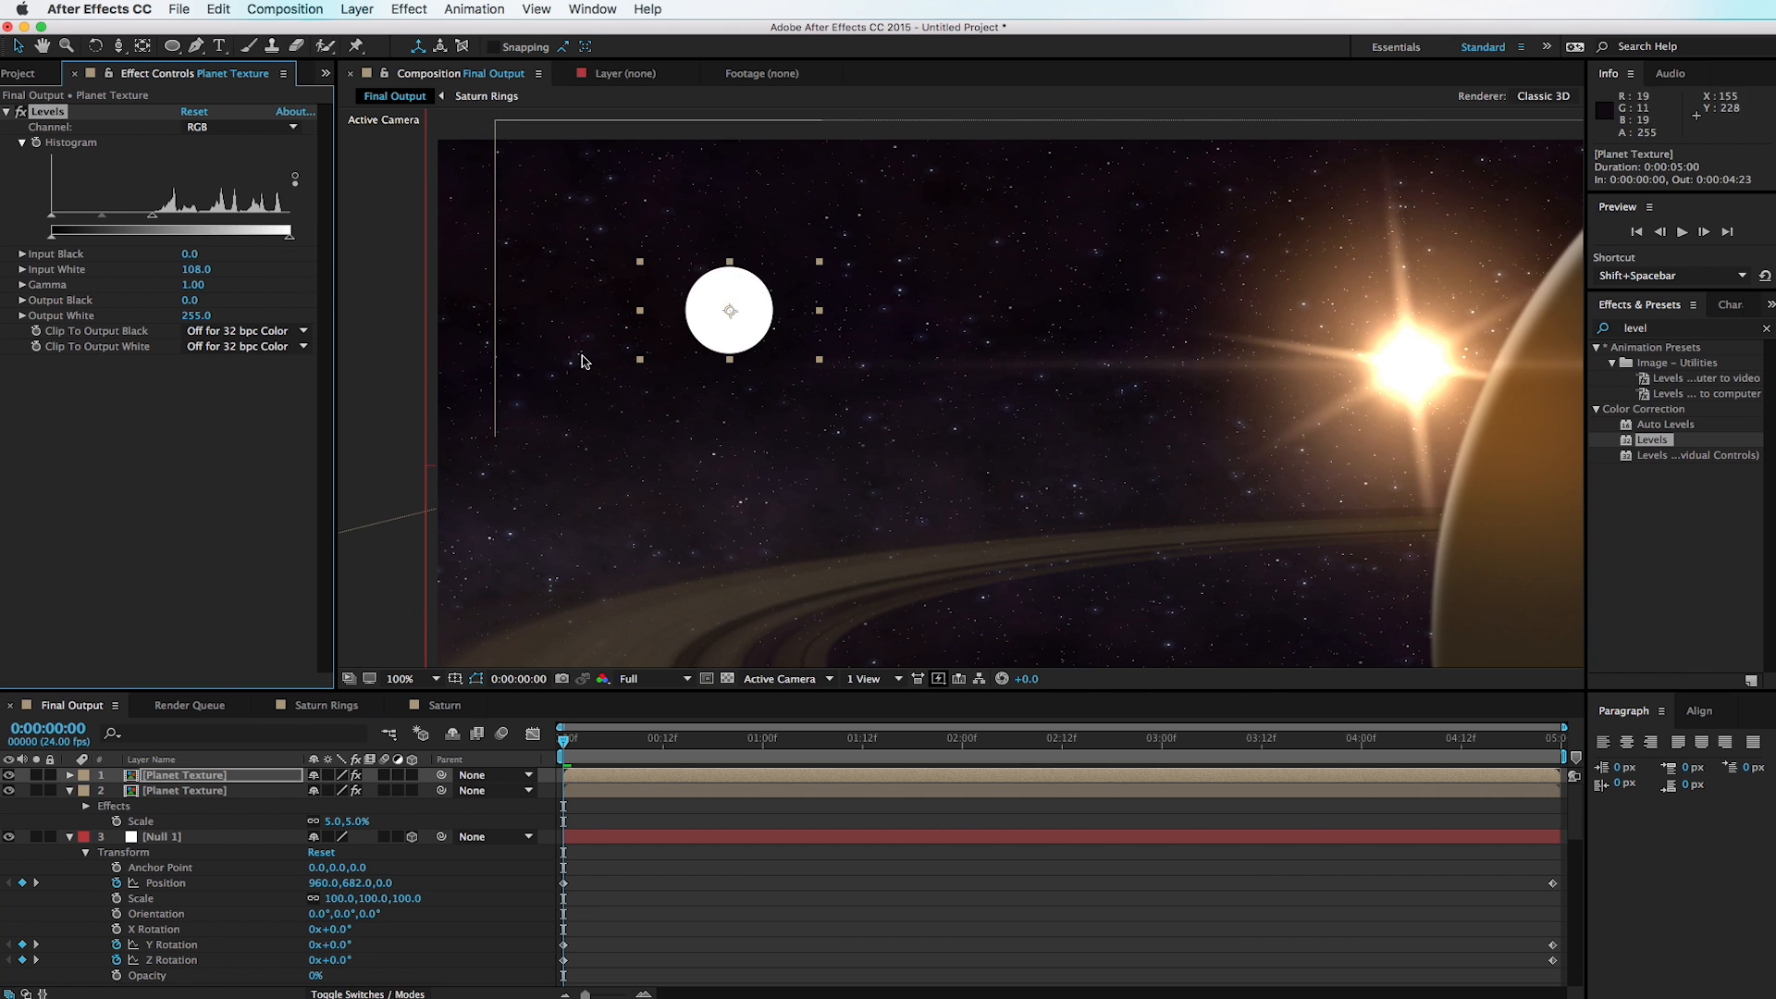
# Step: Pre-compose the white planet copy as "Reflection Moon", moving all attributes into the new composition
pyautogui.click(269, 778)
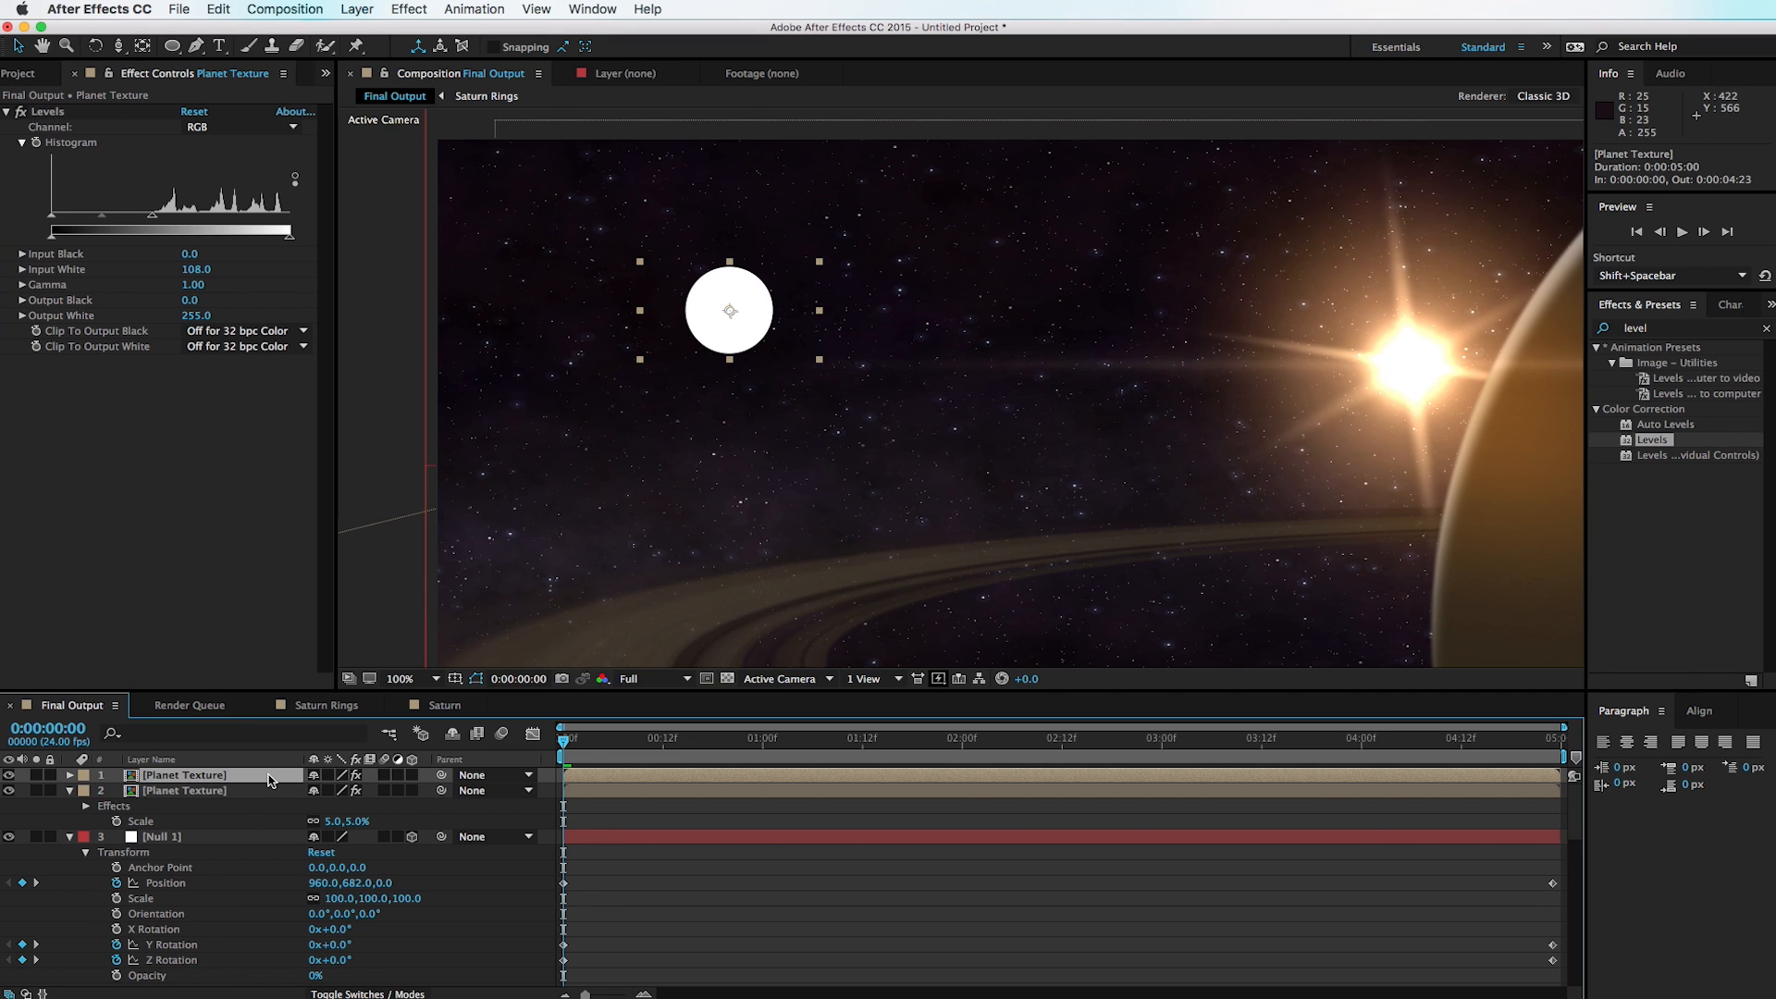
pyautogui.press('super+shift+c')
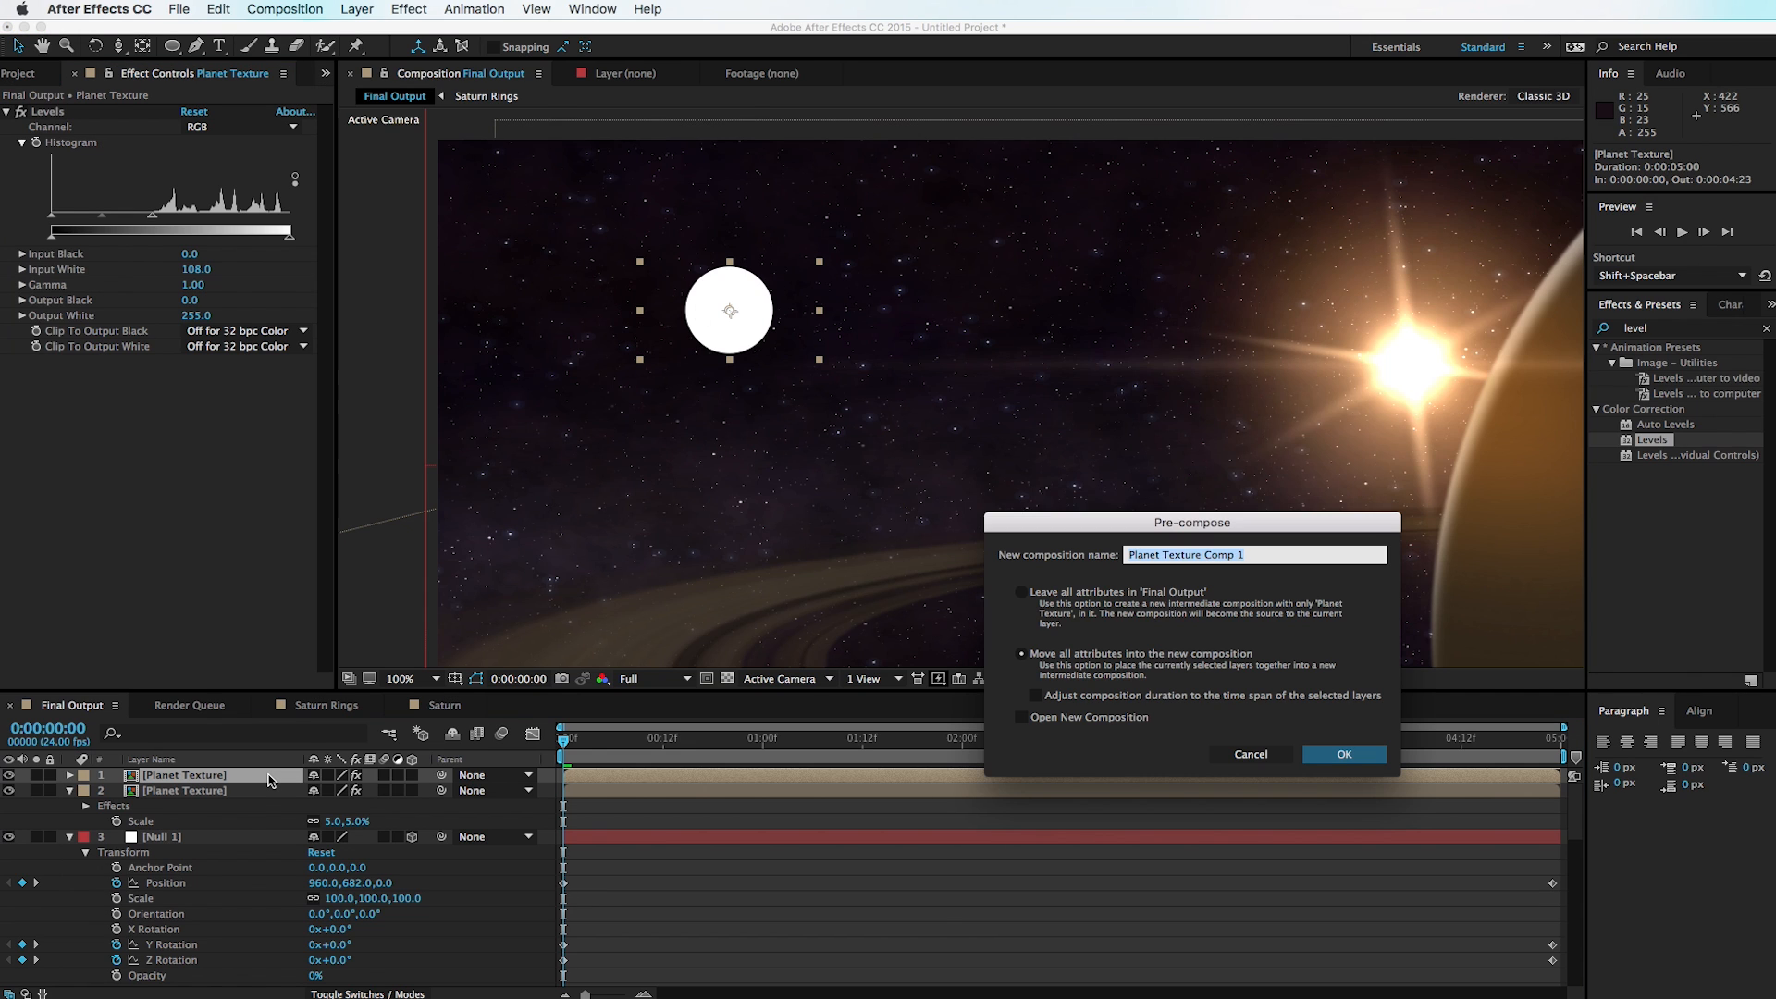
pyautogui.write('Reflection Moon')
pyautogui.press('Return')
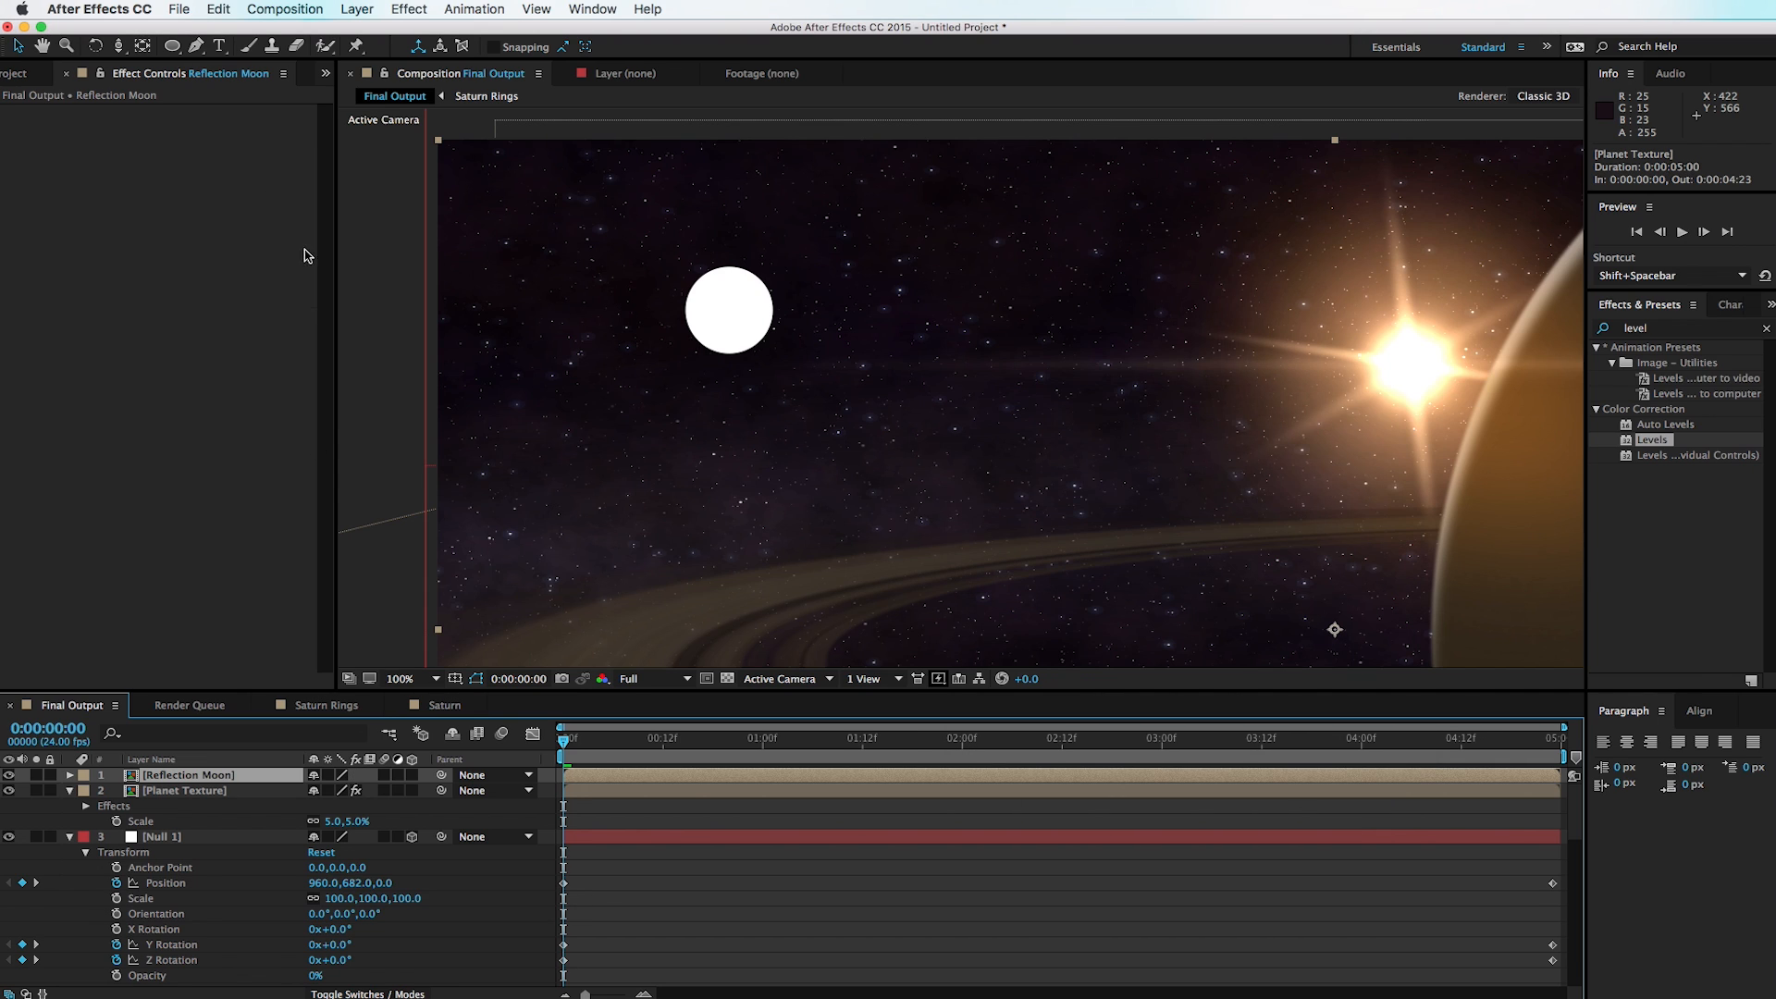
# Step: Mask Reflection Moon with an ellipse set to Subtract, leaving only a thin crescent on the sun-facing edge
pyautogui.click(174, 48)
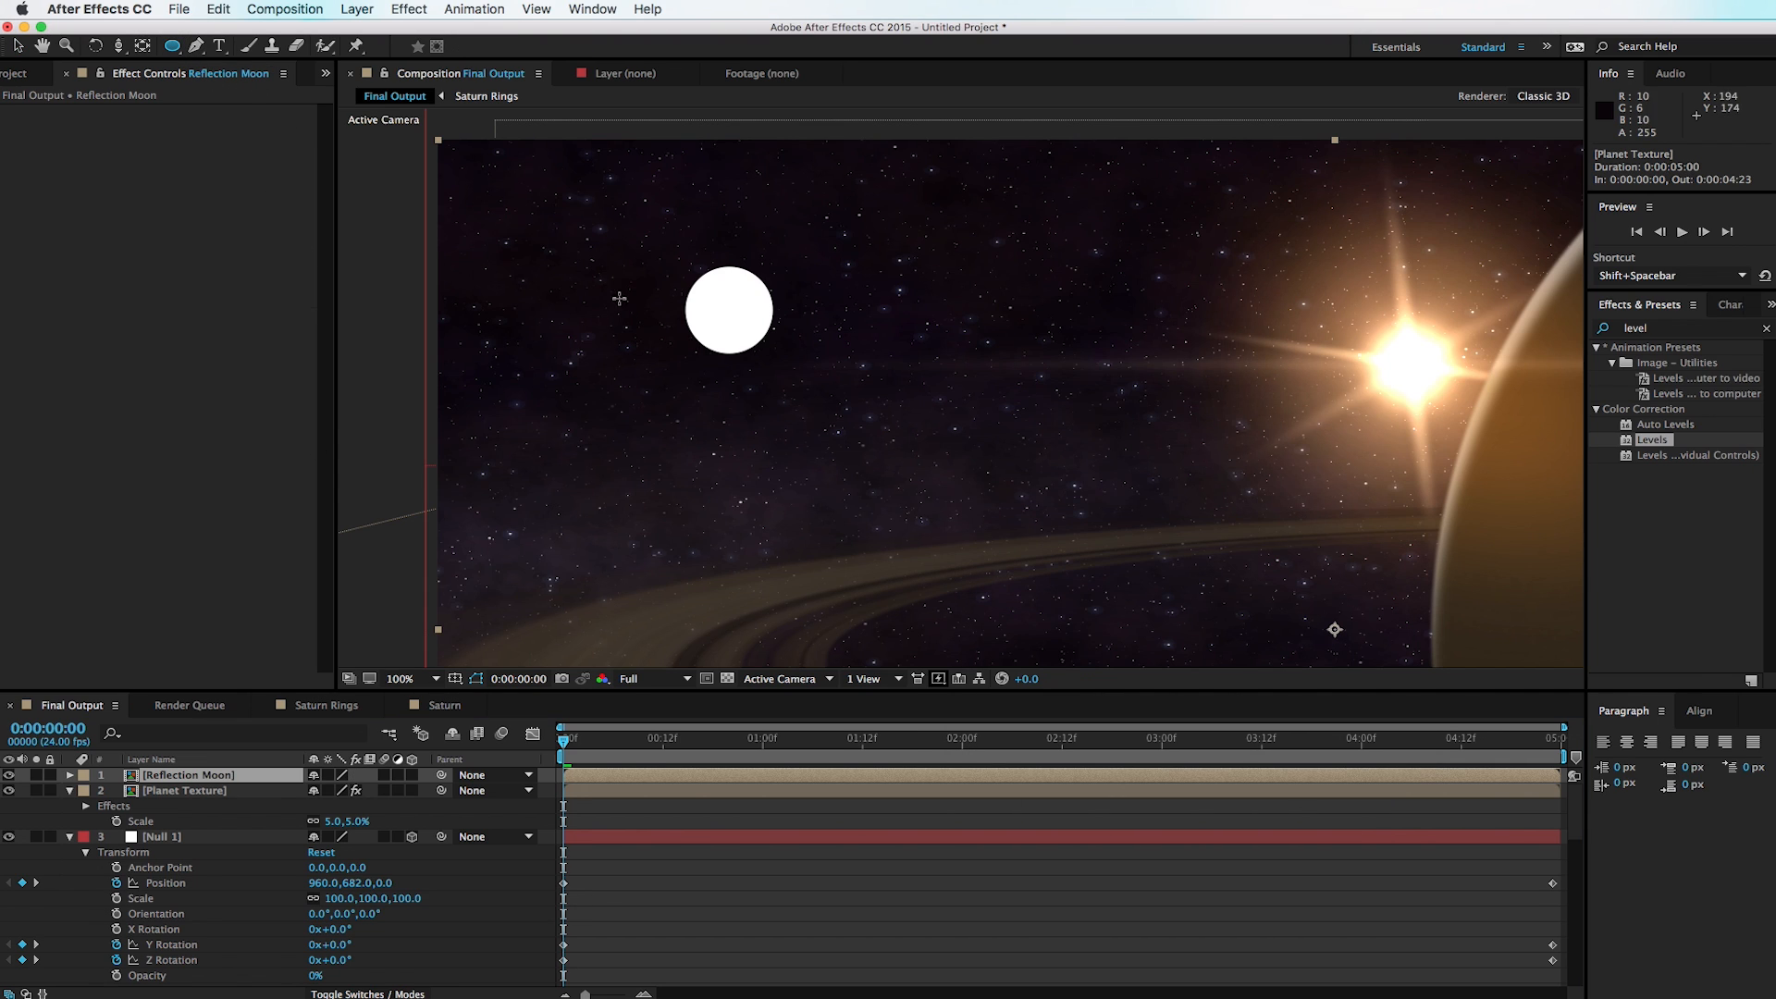
pyautogui.moveTo(630, 233); pyautogui.dragTo(758, 380)
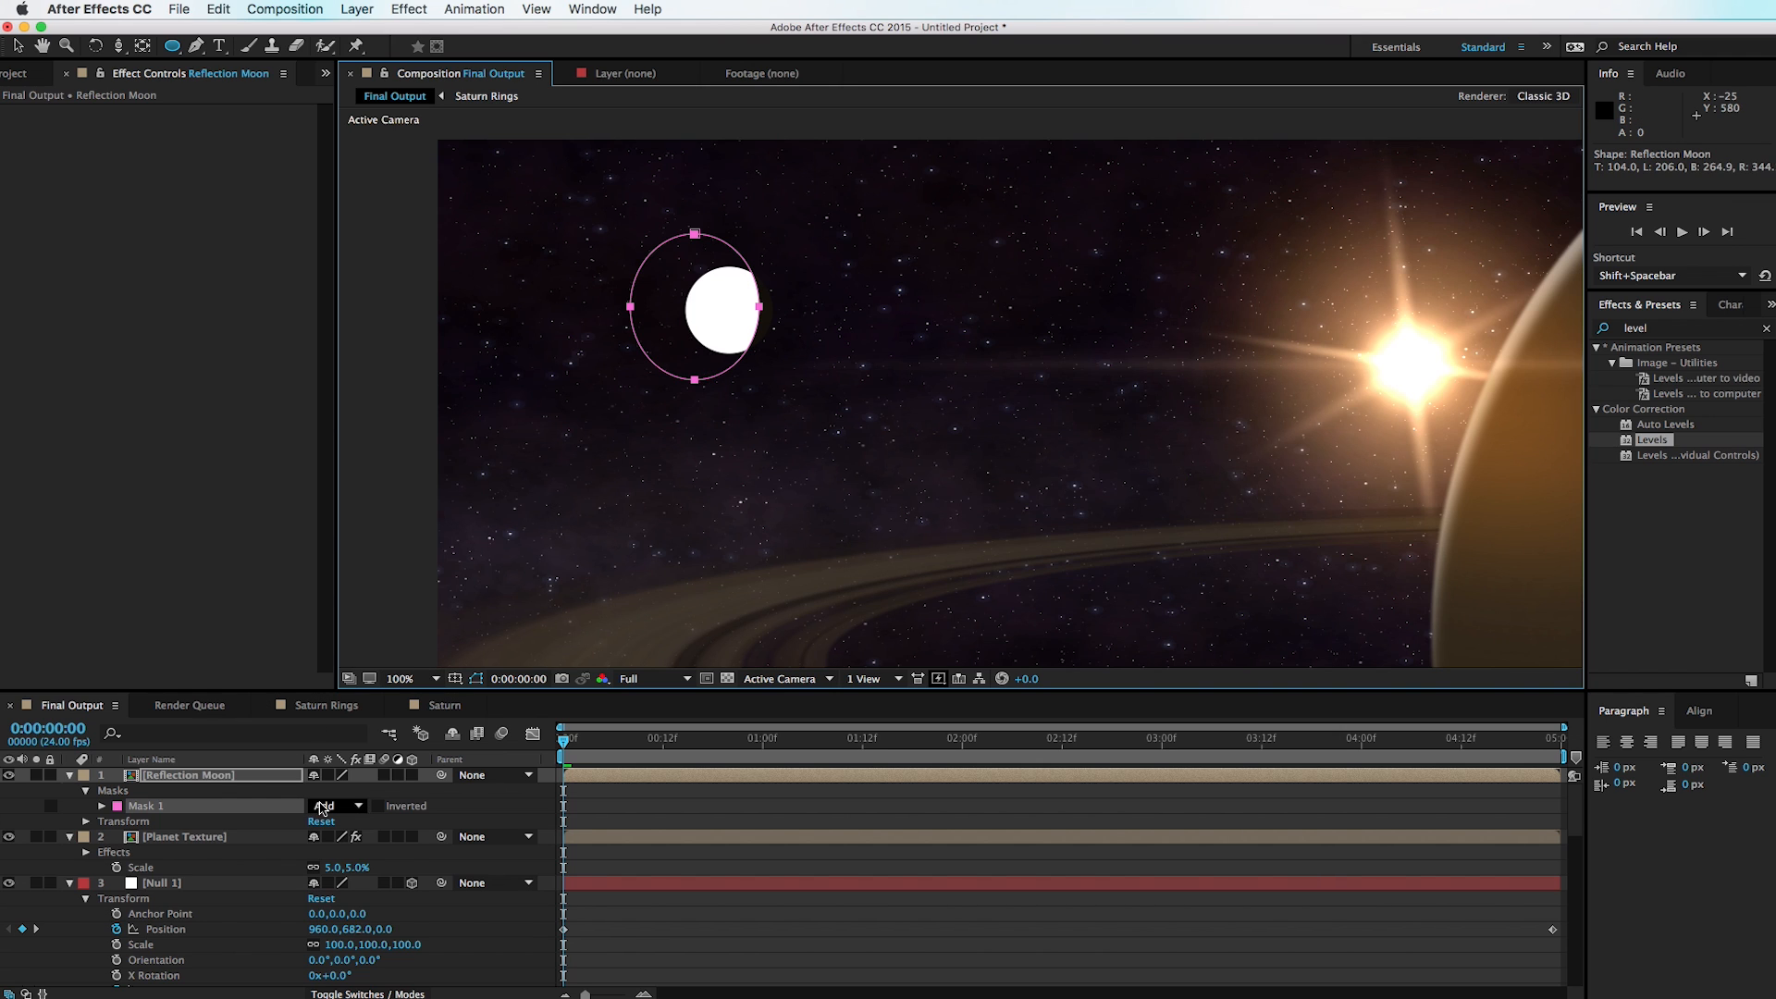
pyautogui.click(333, 806)
pyautogui.click(352, 859)
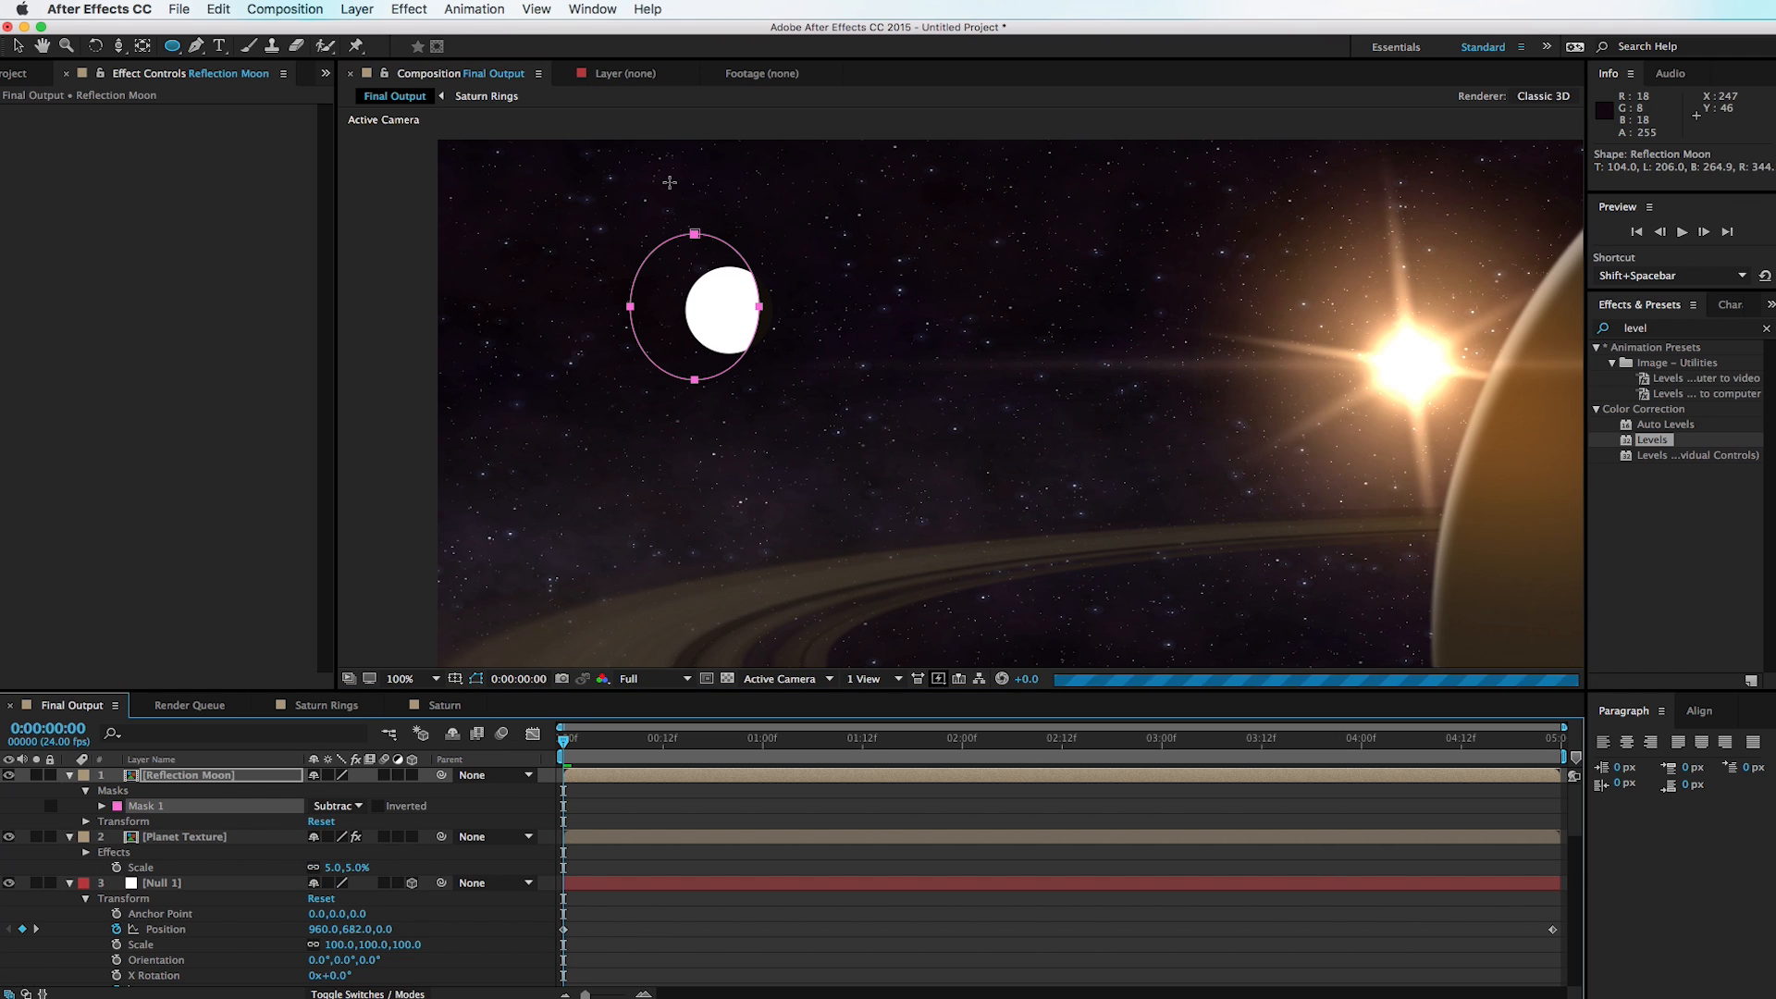
pyautogui.press('v')
pyautogui.moveTo(759, 308); pyautogui.dragTo(766, 311)
# Step: Feather the Reflection Moon mask by 31 pixels and stretch its sun-facing, upper and lower points outward
pyautogui.press('f')
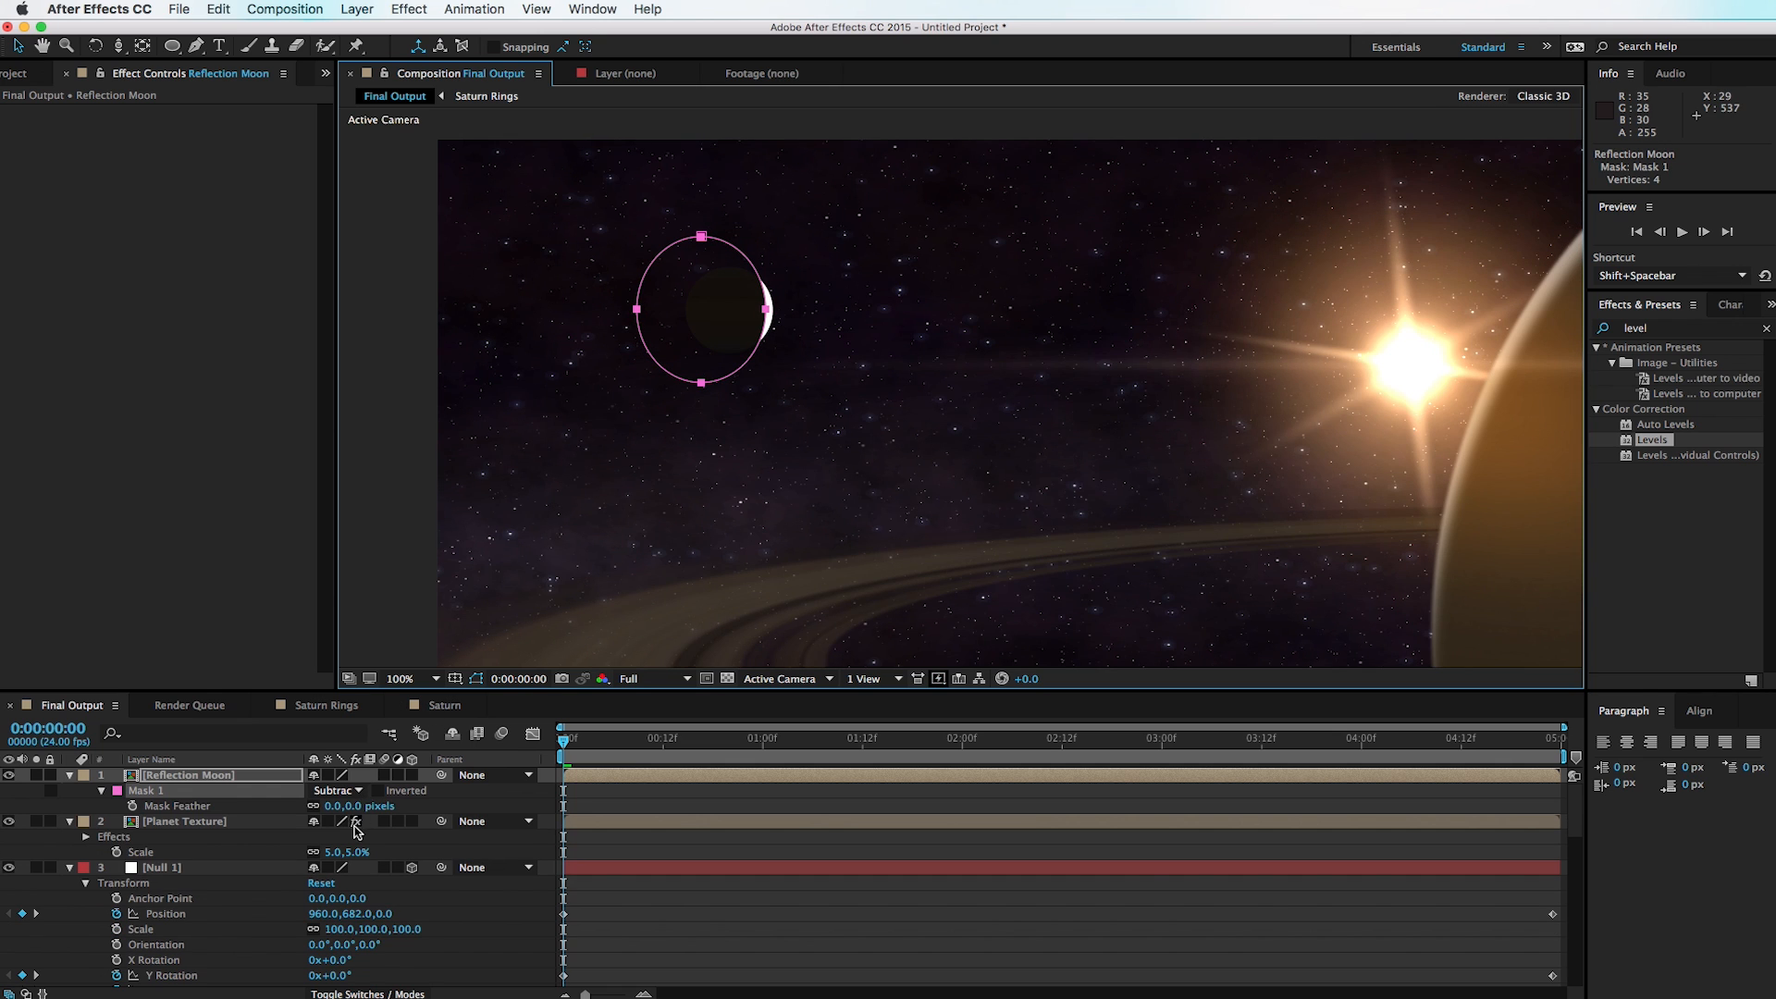
pyautogui.moveTo(344, 806)
pyautogui.mouseDown()
pyautogui.moveTo(405, 806)
pyautogui.moveTo(378, 805)
pyautogui.mouseUp()
pyautogui.moveTo(765, 308); pyautogui.dragTo(783, 302)
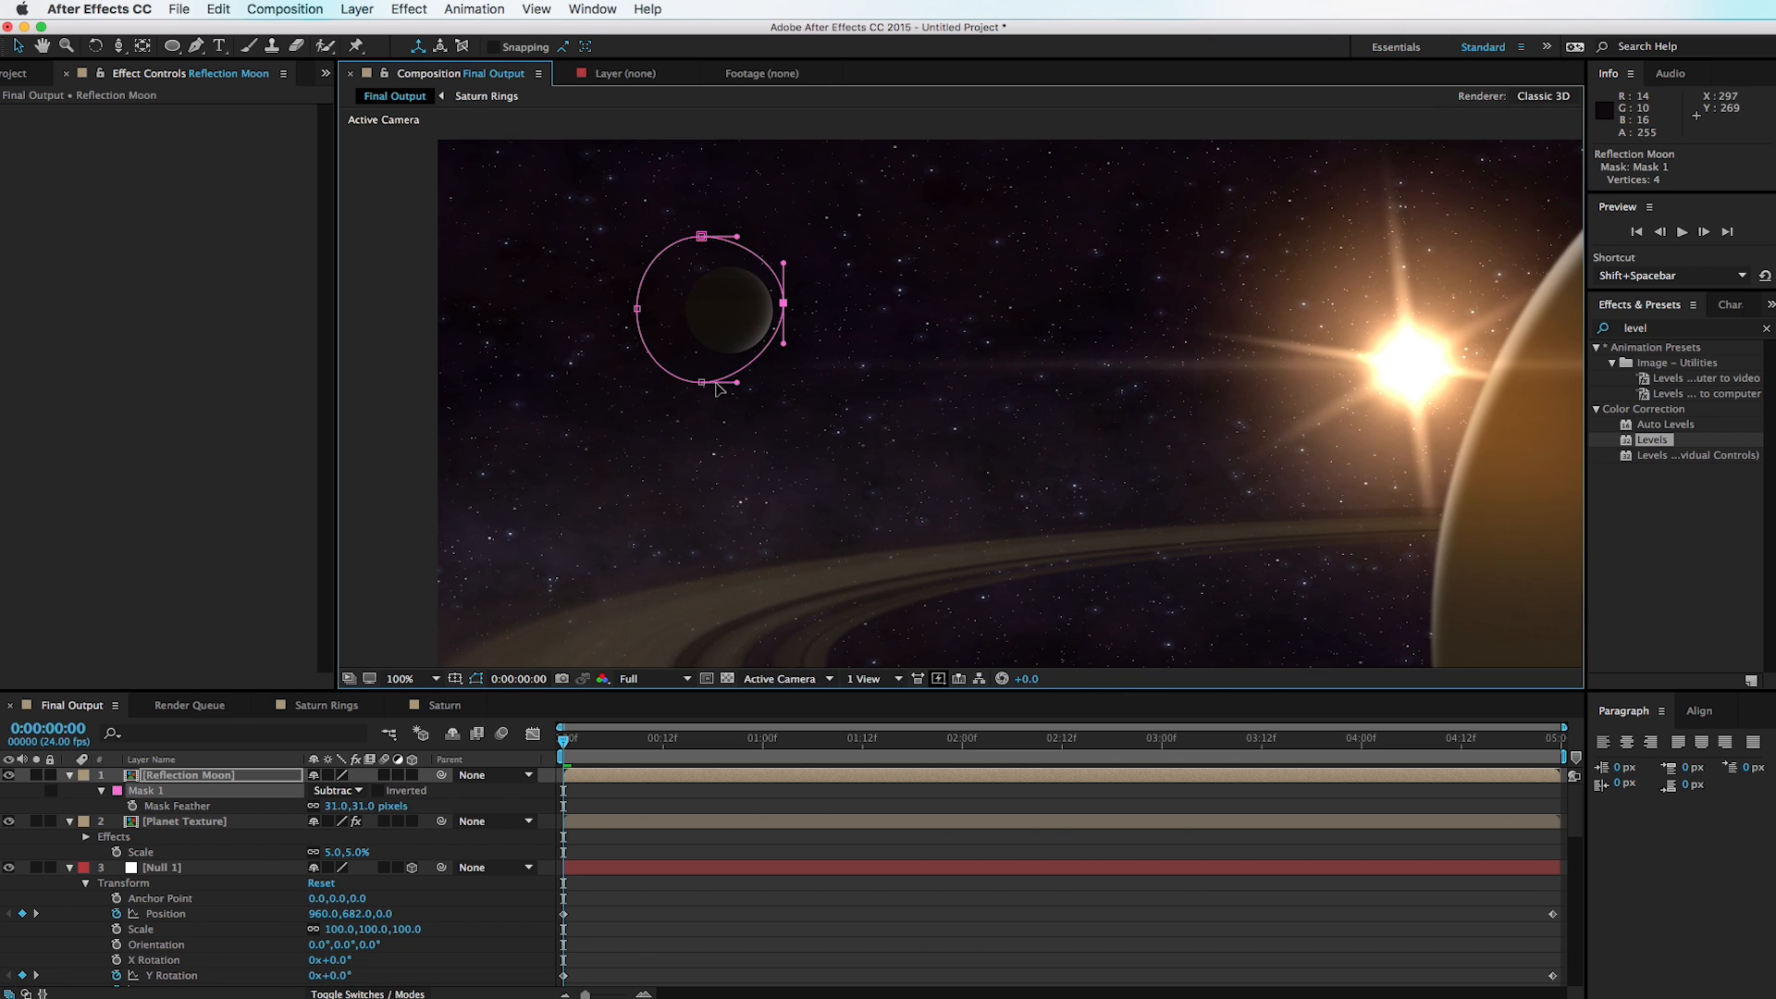
pyautogui.moveTo(703, 383); pyautogui.dragTo(706, 413)
pyautogui.moveTo(703, 236); pyautogui.dragTo(705, 199)
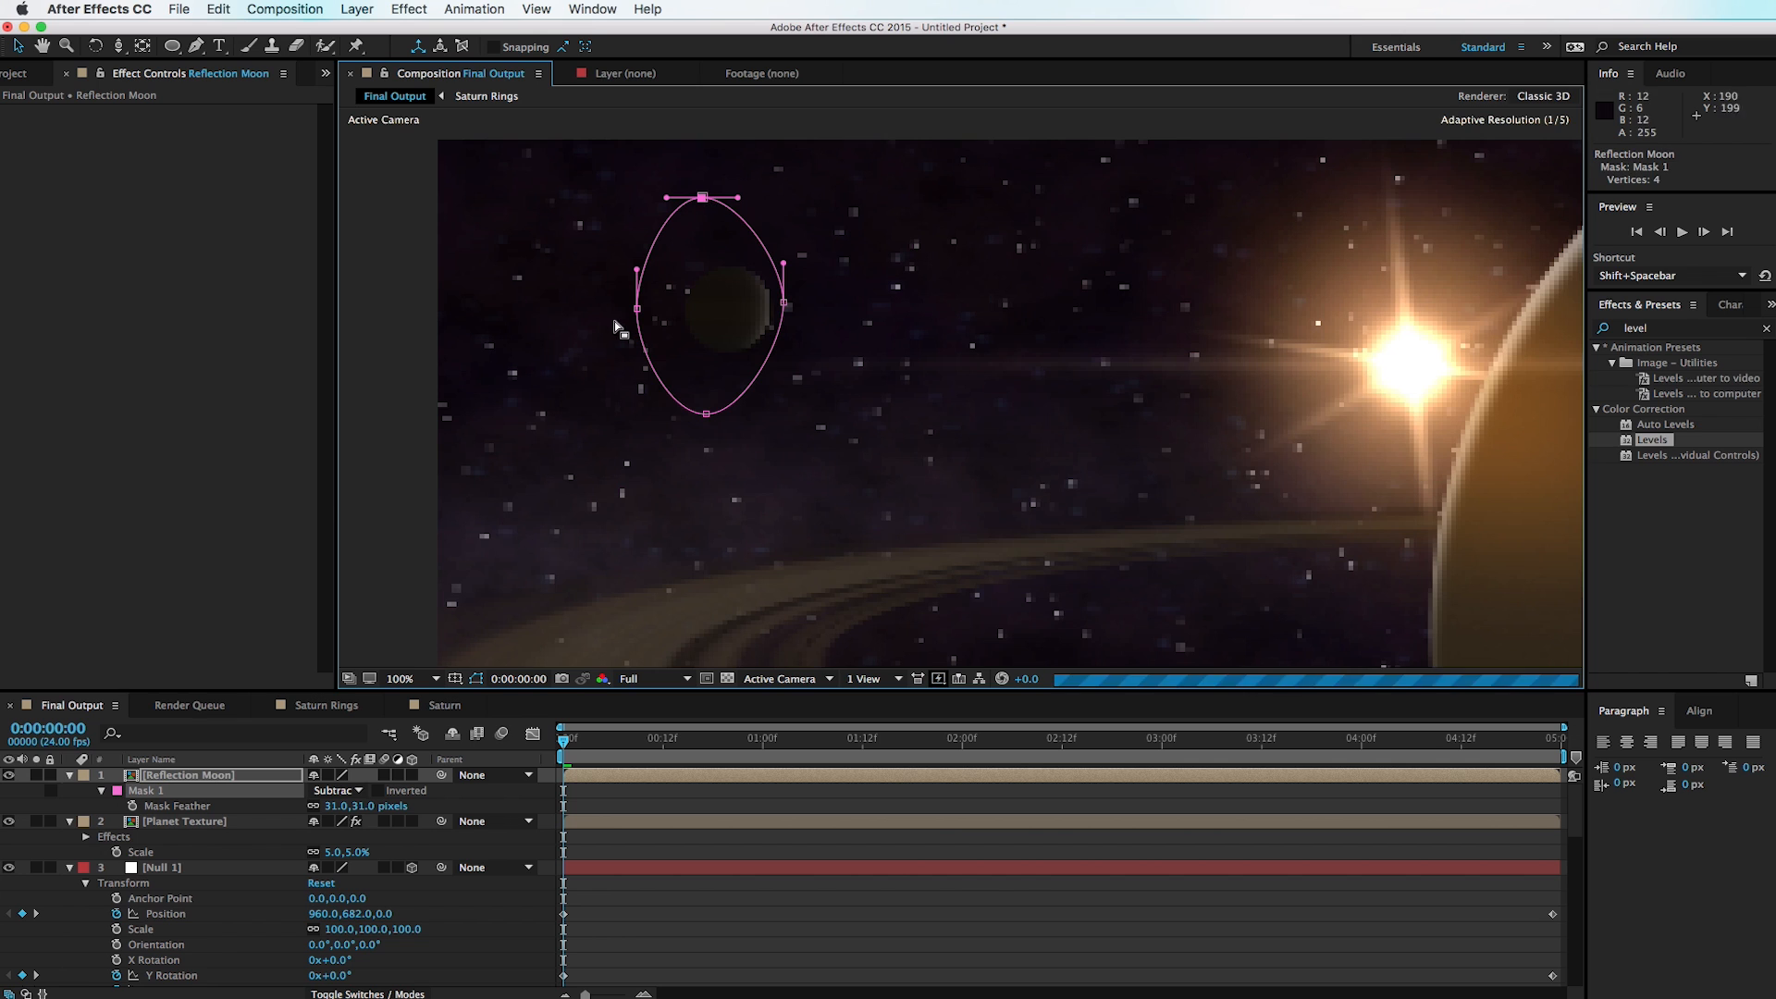
# Step: Make the small Planet Texture and Reflection Moon layers 3D
pyautogui.press(',')
pyautogui.click(446, 326)
pyautogui.moveTo(822, 352); pyautogui.dragTo(650, 293)
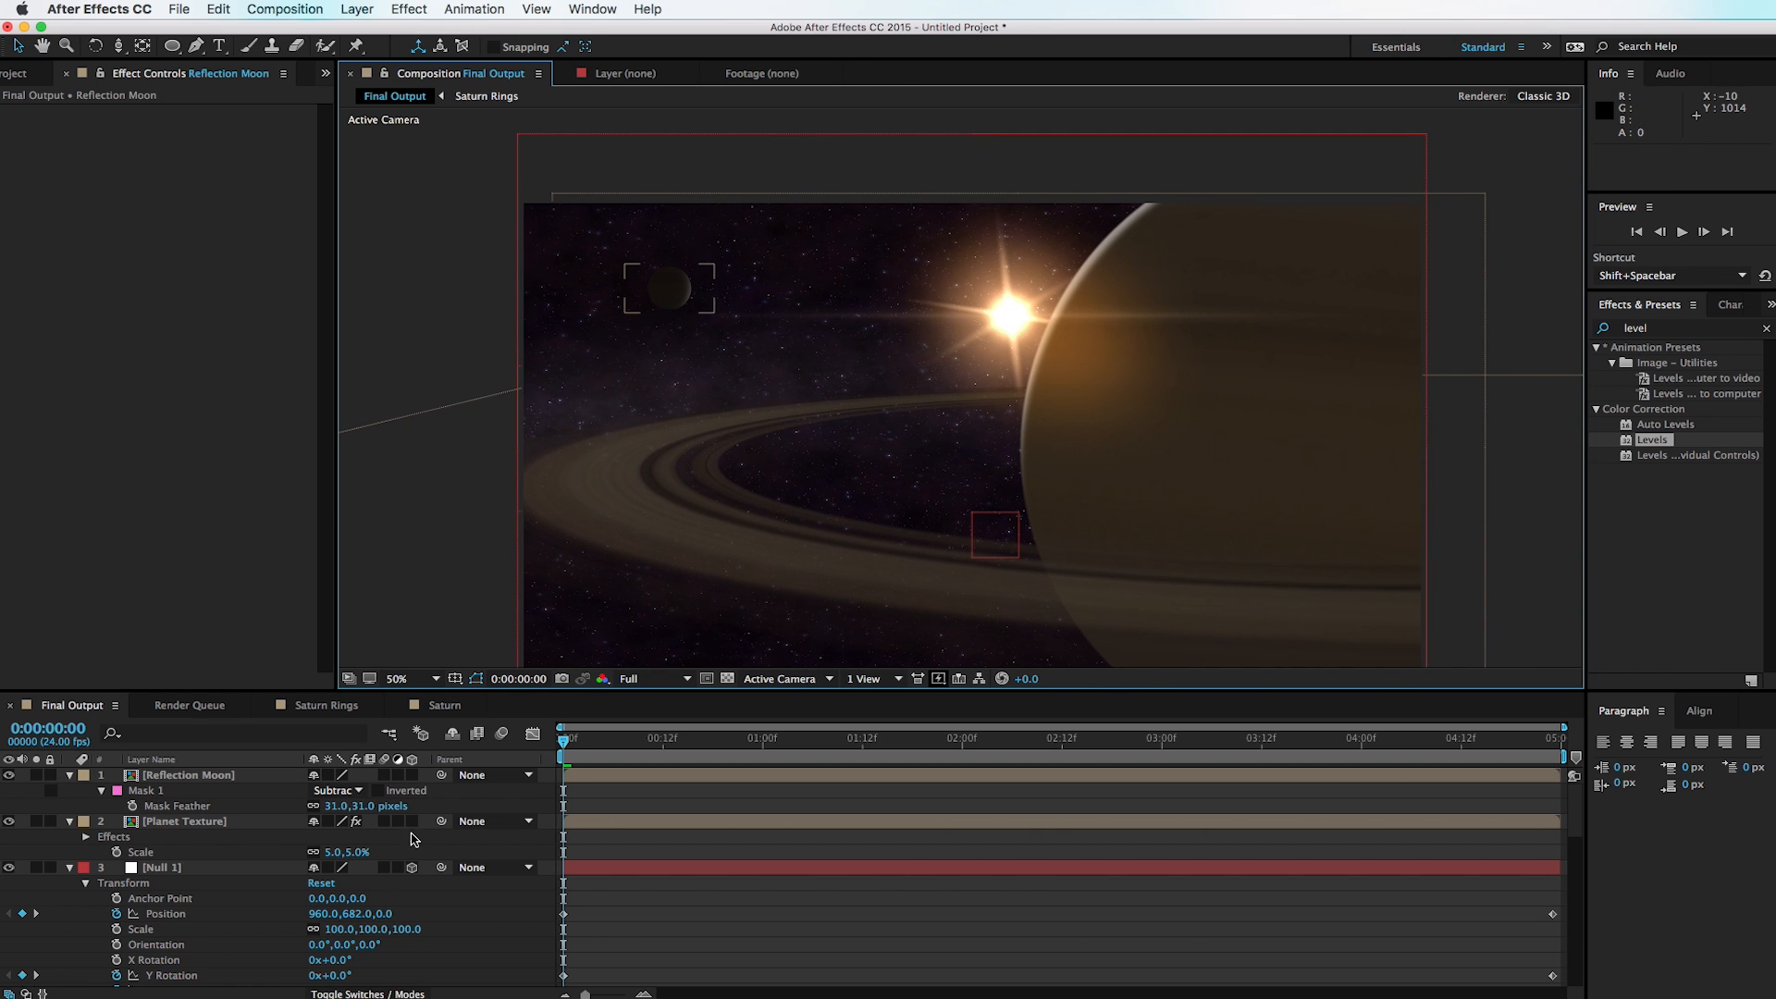
pyautogui.click(413, 821)
pyautogui.click(413, 776)
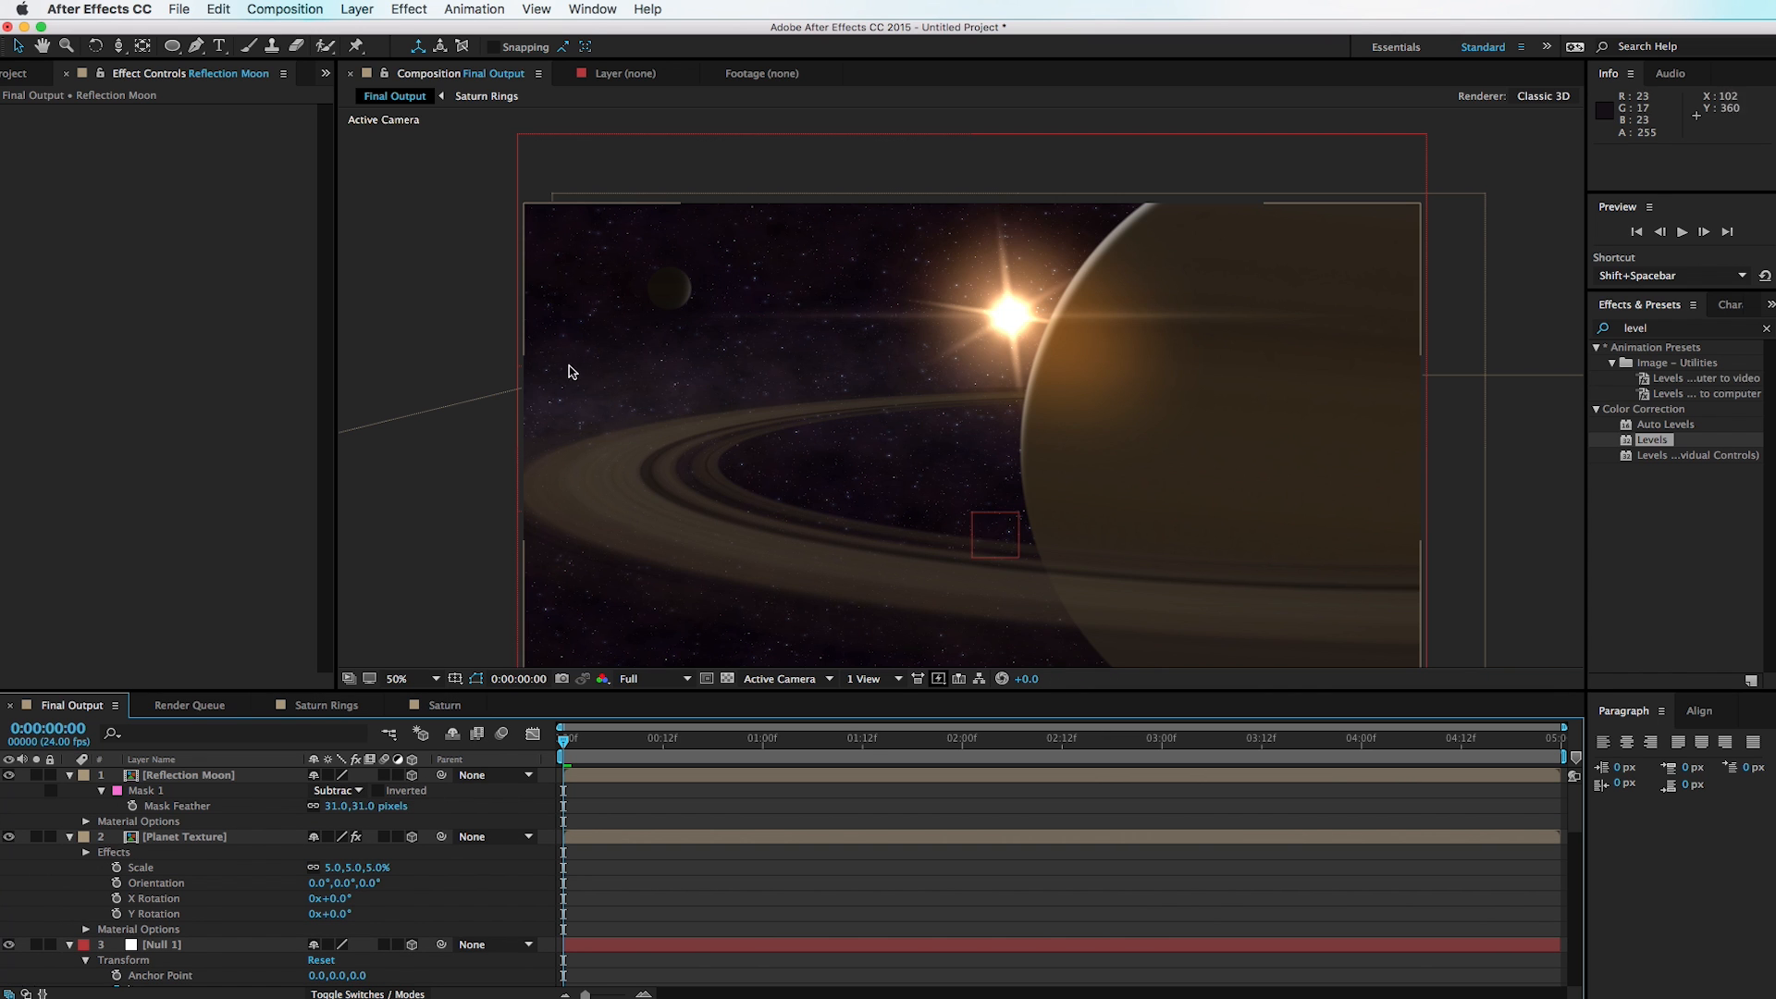
pyautogui.moveTo(629, 724); pyautogui.dragTo(529, 805)
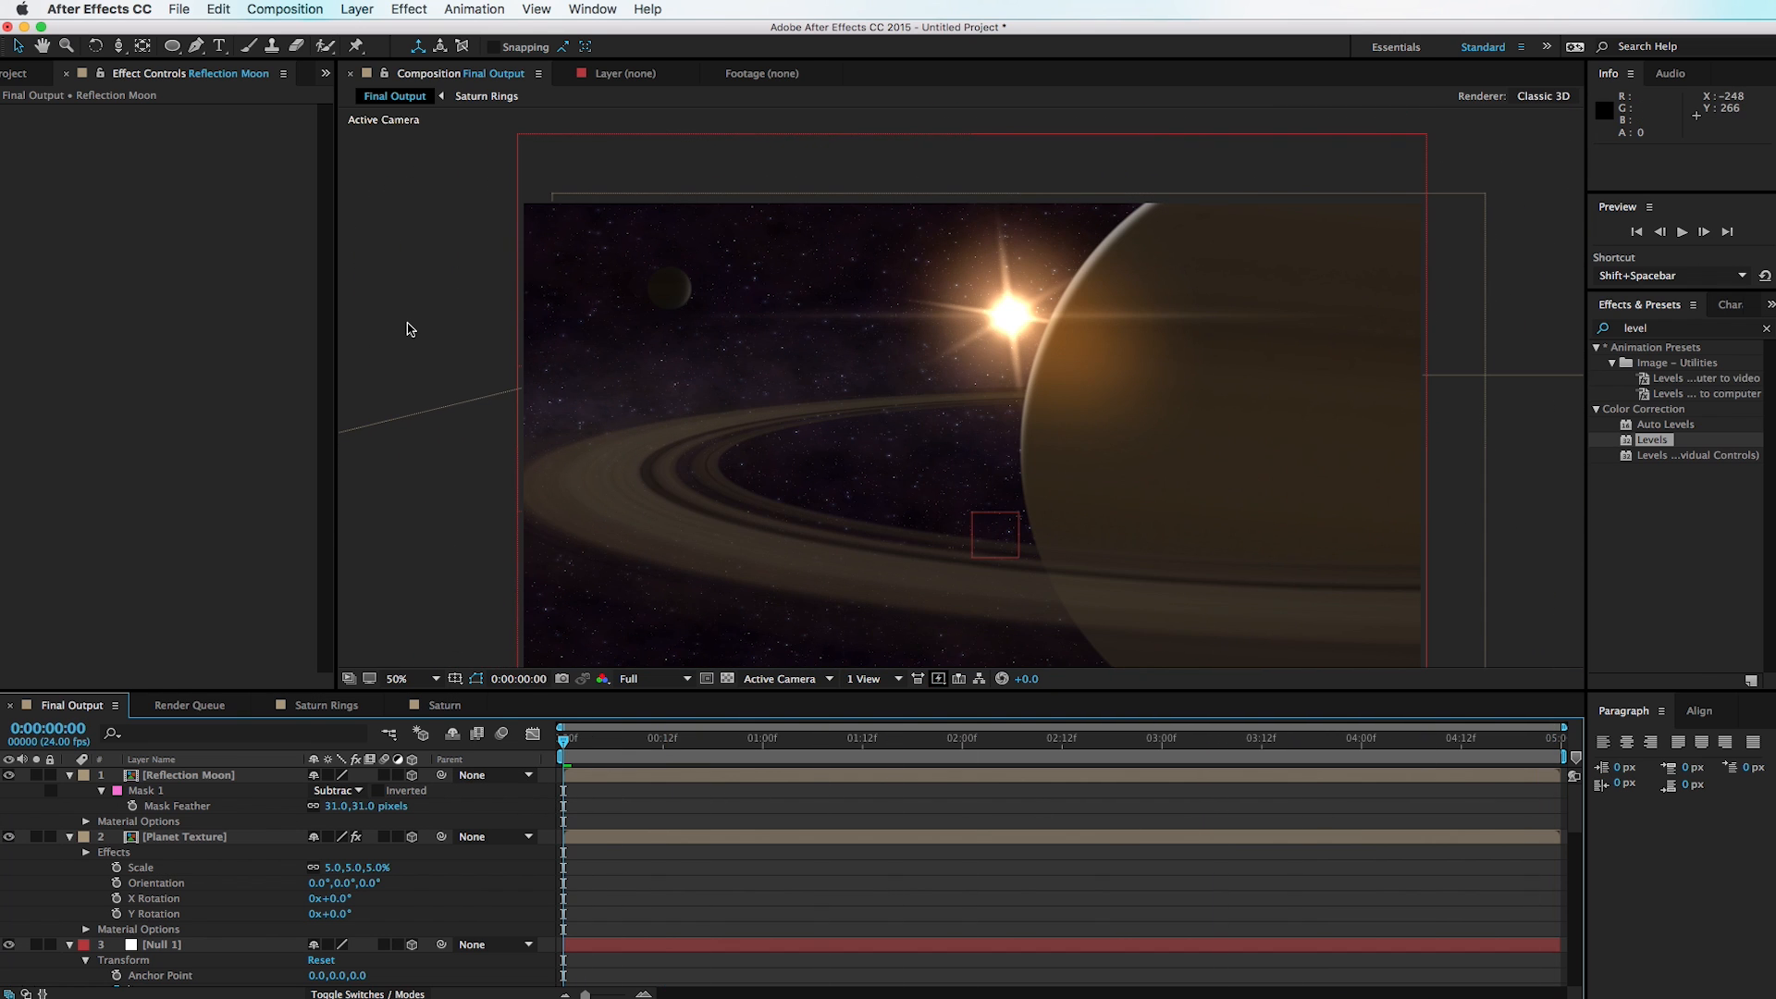
# Step: Create a black (000000) solid named "Moon Shadow"
pyautogui.press('super+y')
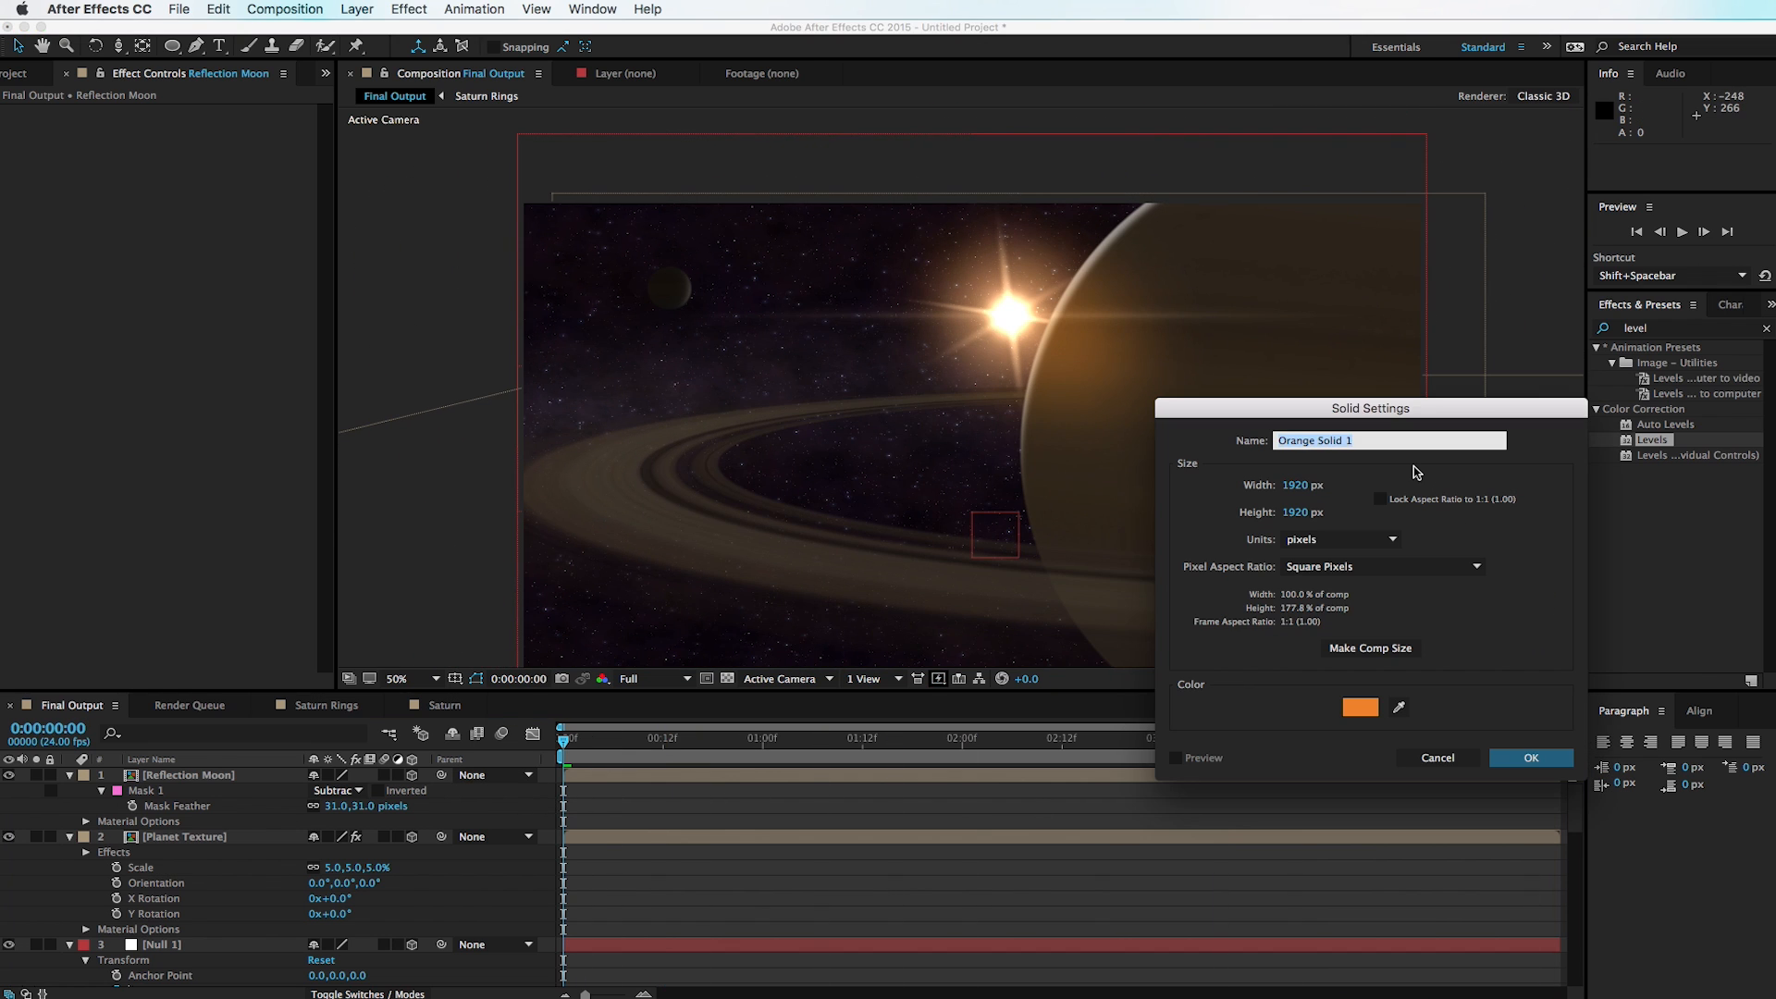
pyautogui.write('Moon Shadow')
pyautogui.click(1357, 708)
pyautogui.moveTo(1295, 722); pyautogui.dragTo(983, 982)
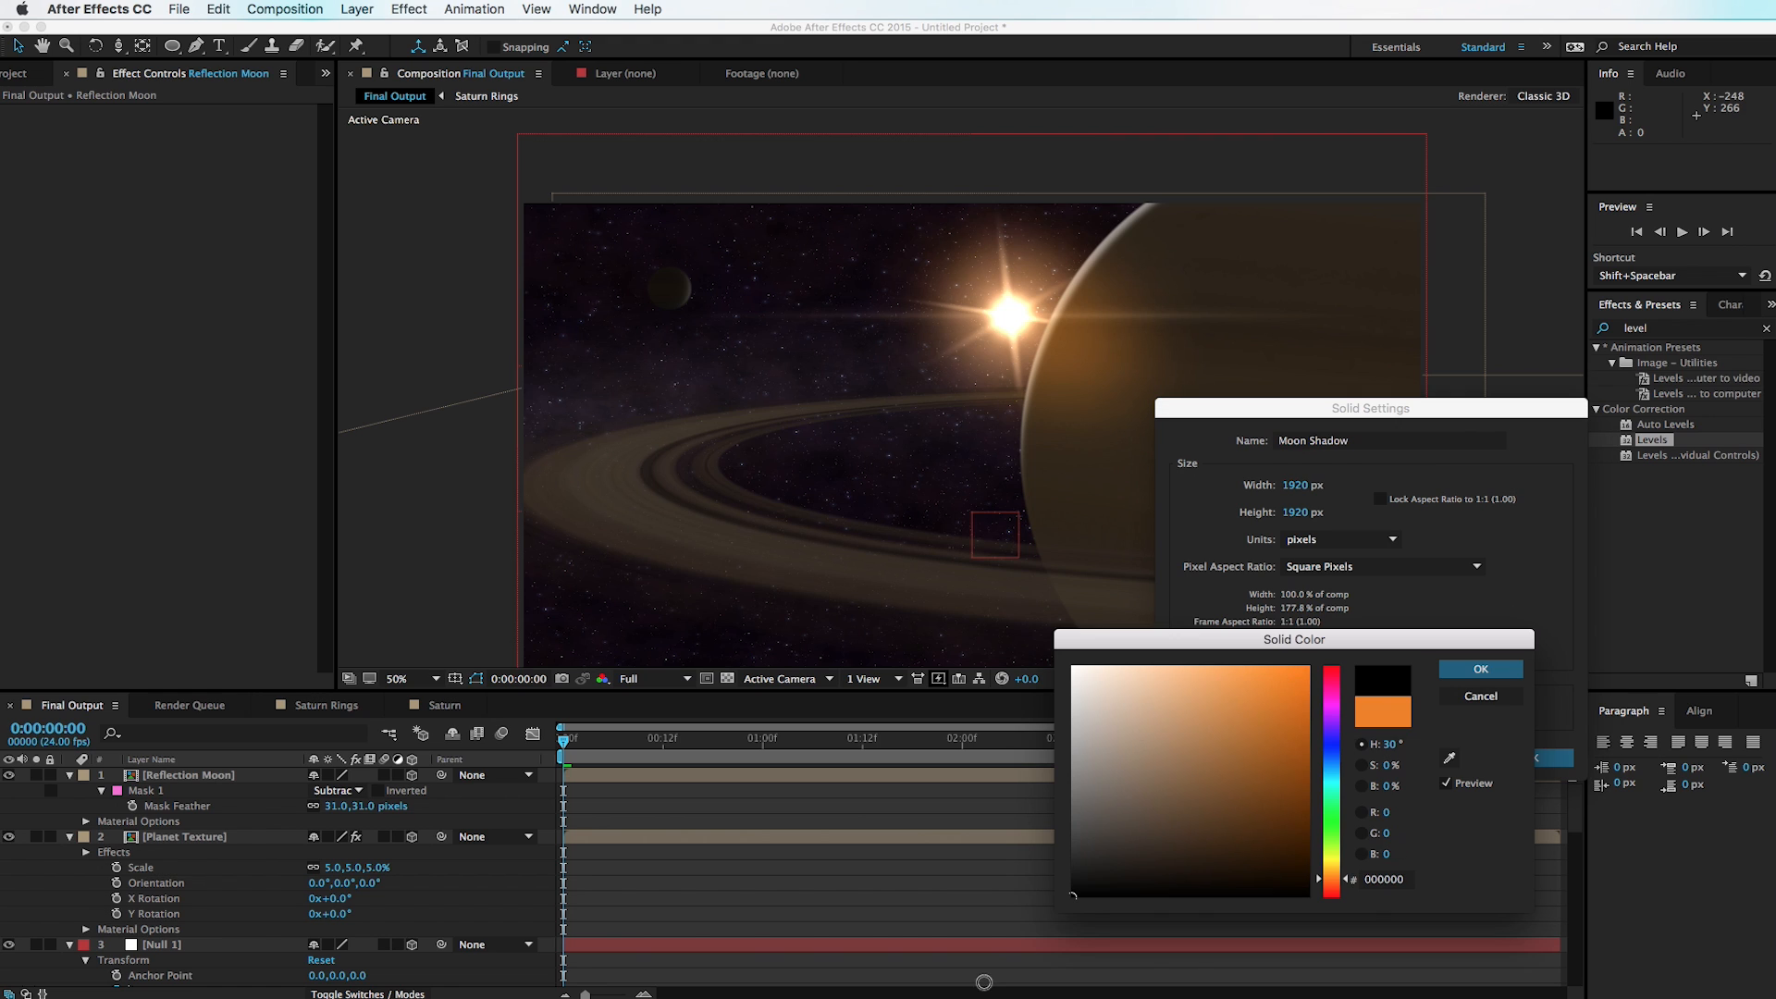
pyautogui.click(1480, 668)
pyautogui.click(1527, 759)
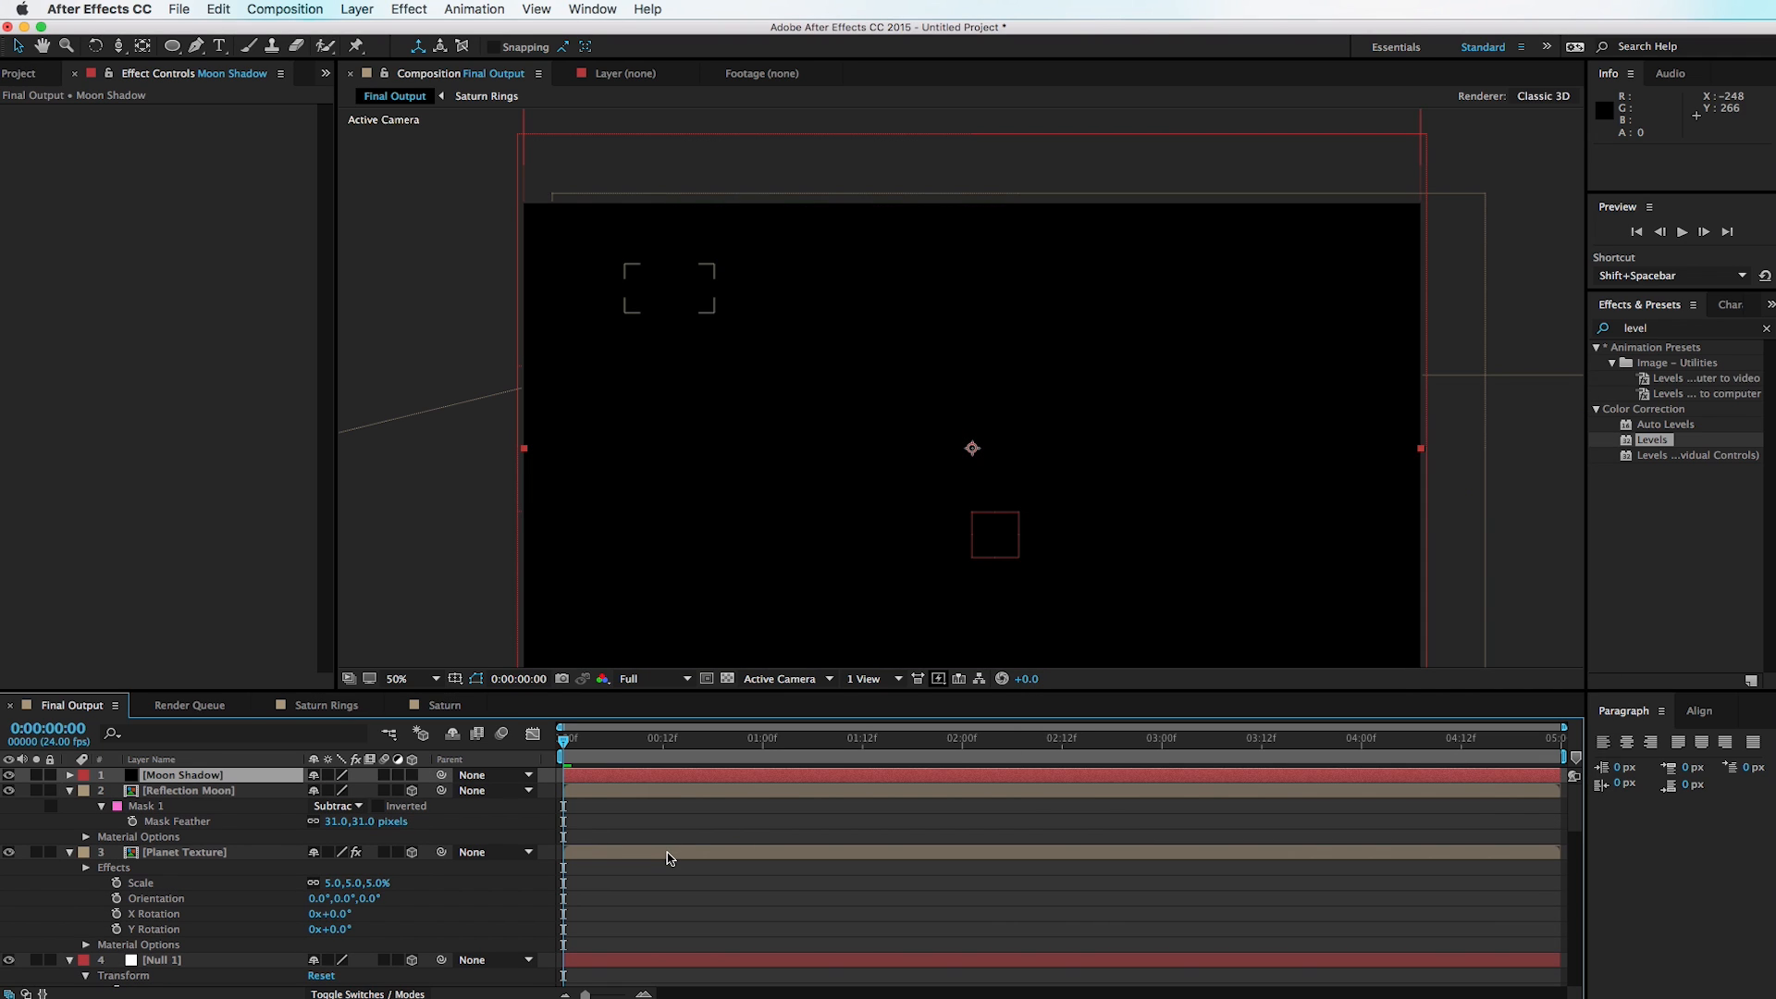
# Step: Make the Moon Shadow solid 3D and lower its opacity to 18%
pyautogui.click(412, 775)
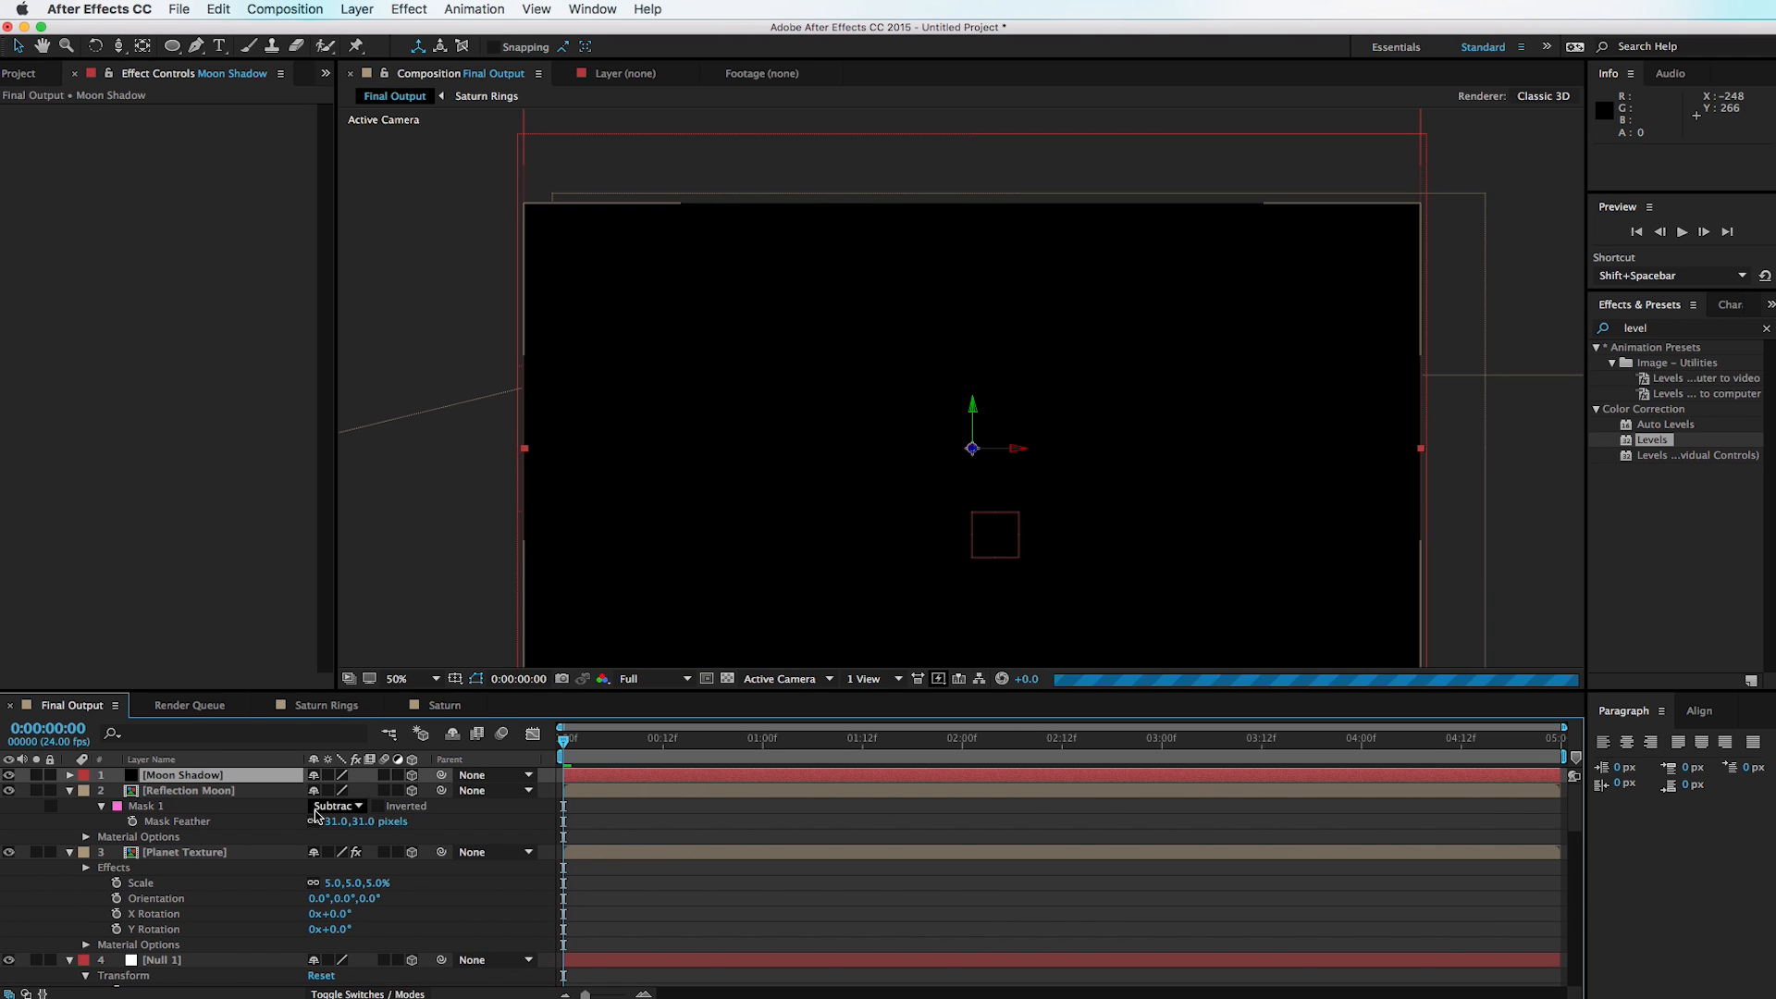
pyautogui.press('t')
pyautogui.moveTo(318, 790); pyautogui.dragTo(248, 804)
# Step: Draw a four-point Pen mask on Moon Shadow, widening from the small planet's middle away from the sun past the frame edge
pyautogui.moveTo(682, 349); pyautogui.dragTo(883, 484)
pyautogui.press('.')
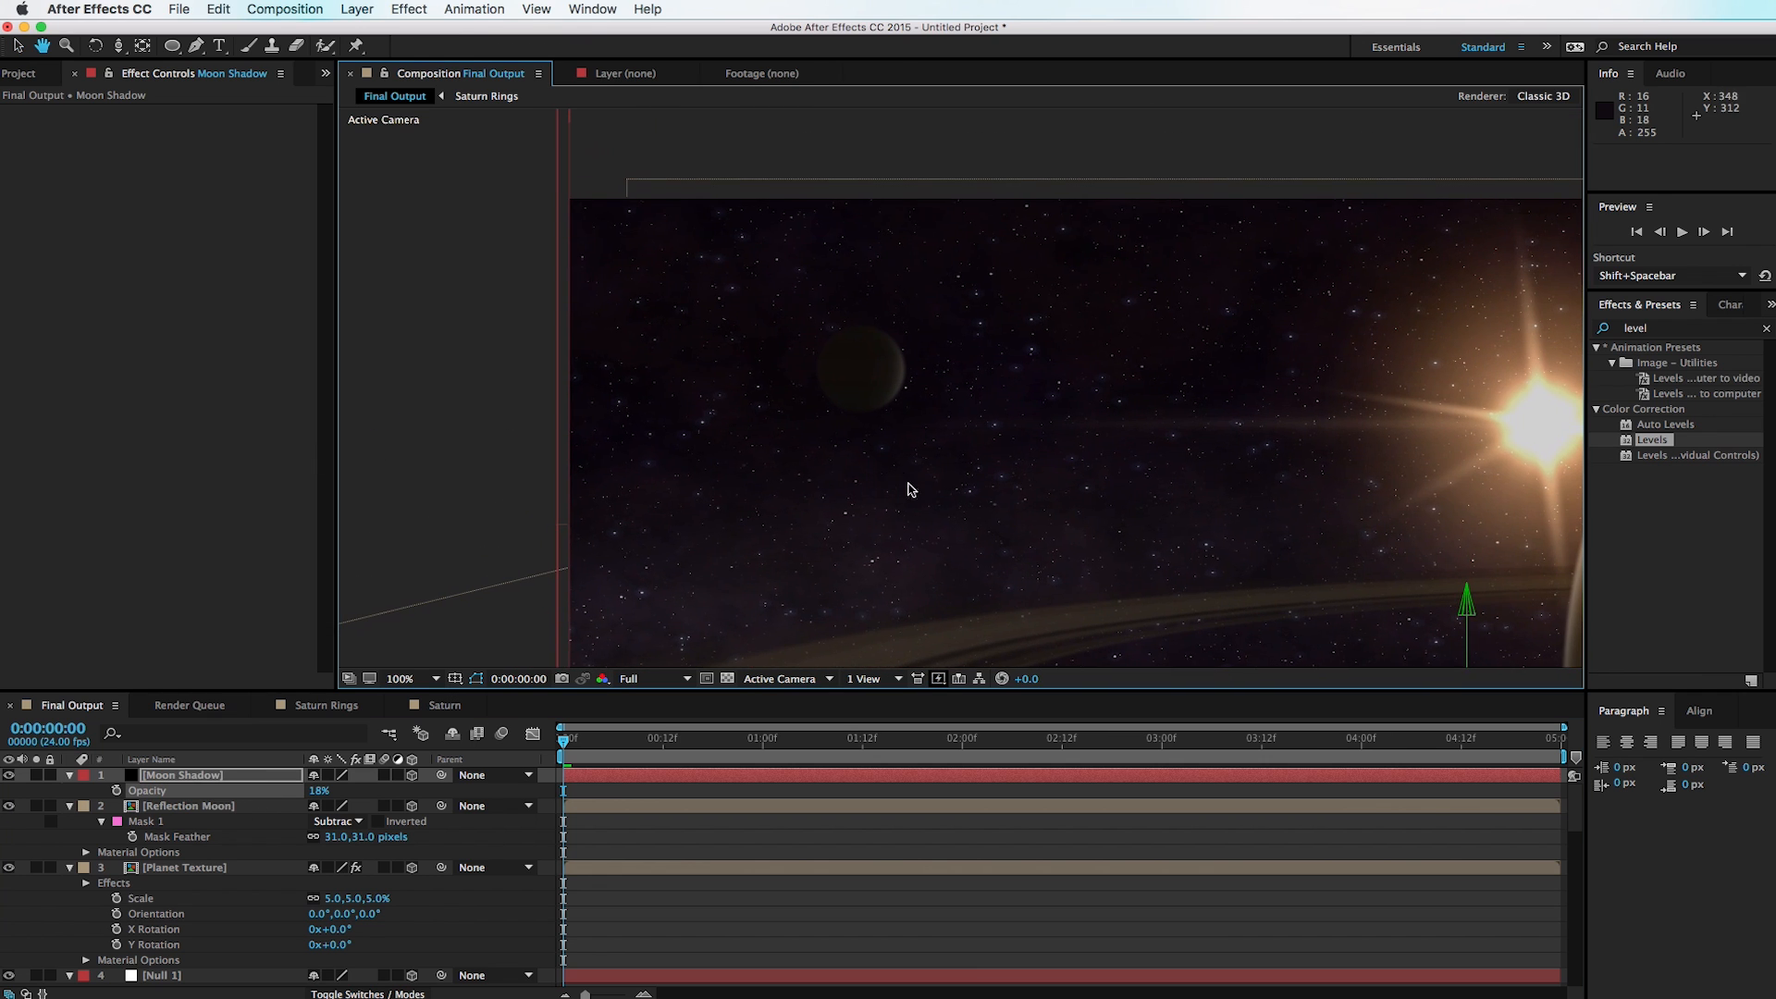
pyautogui.click(197, 46)
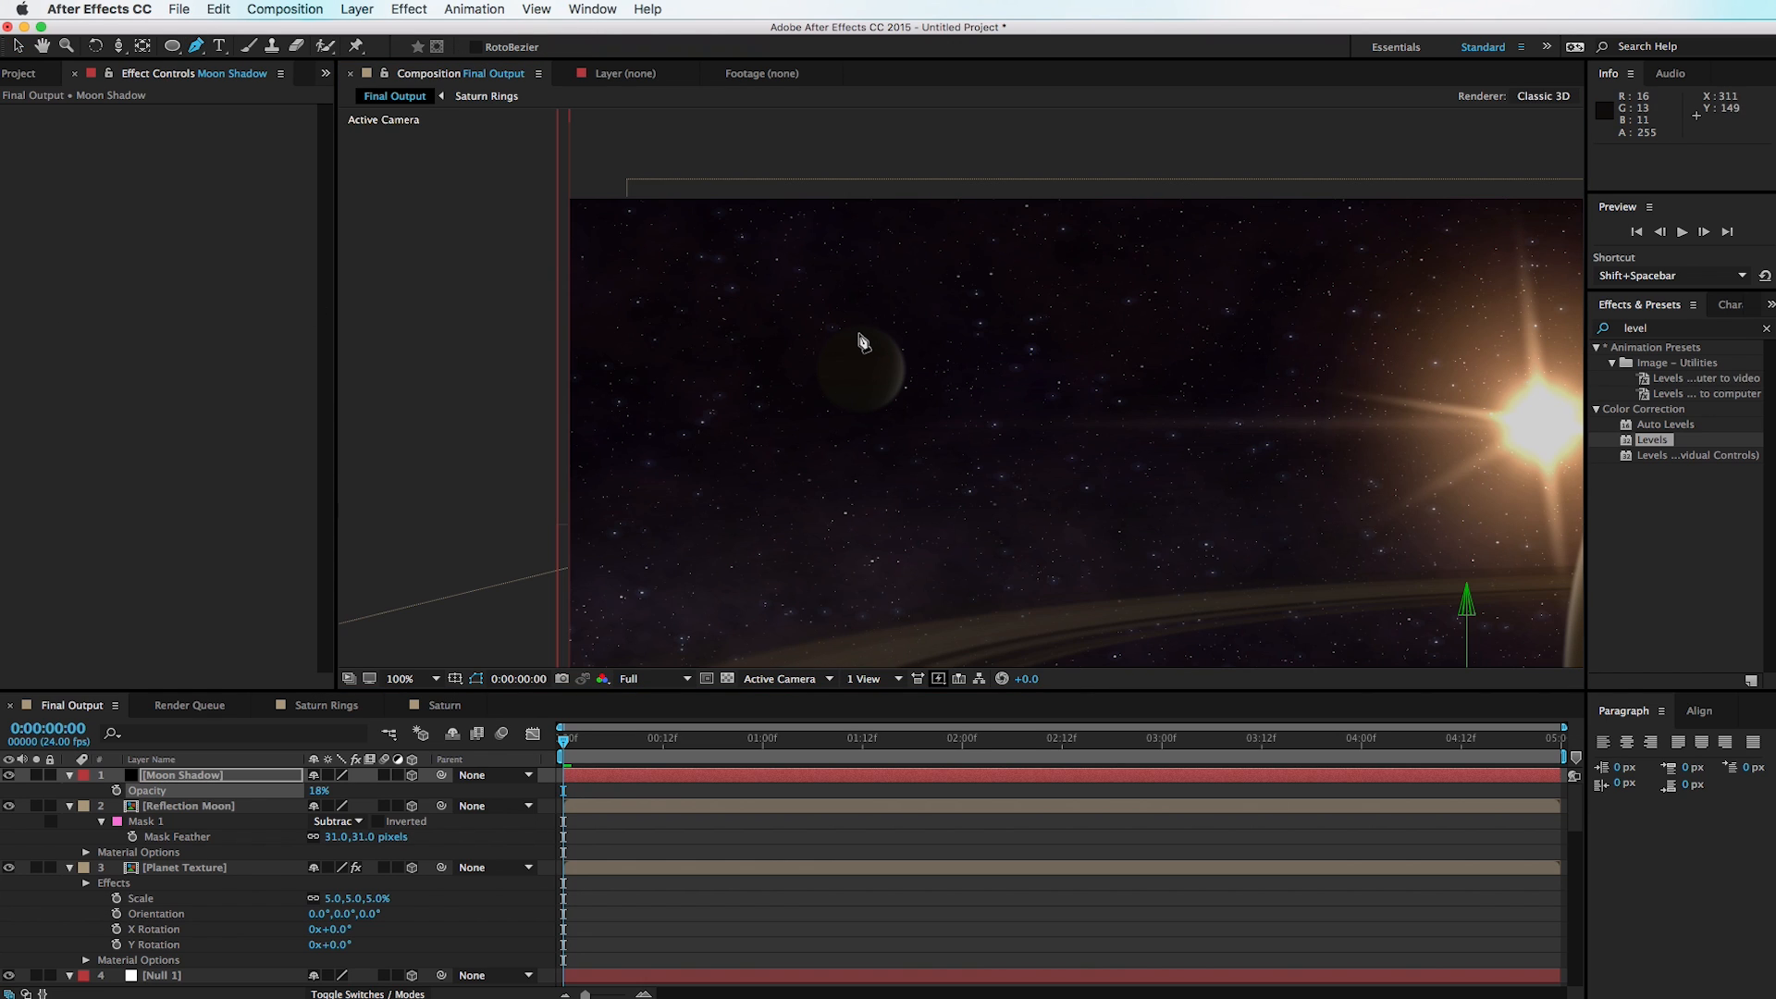
pyautogui.click(857, 329)
pyautogui.click(510, 283)
pyautogui.click(499, 398)
pyautogui.click(857, 407)
pyautogui.click(857, 329)
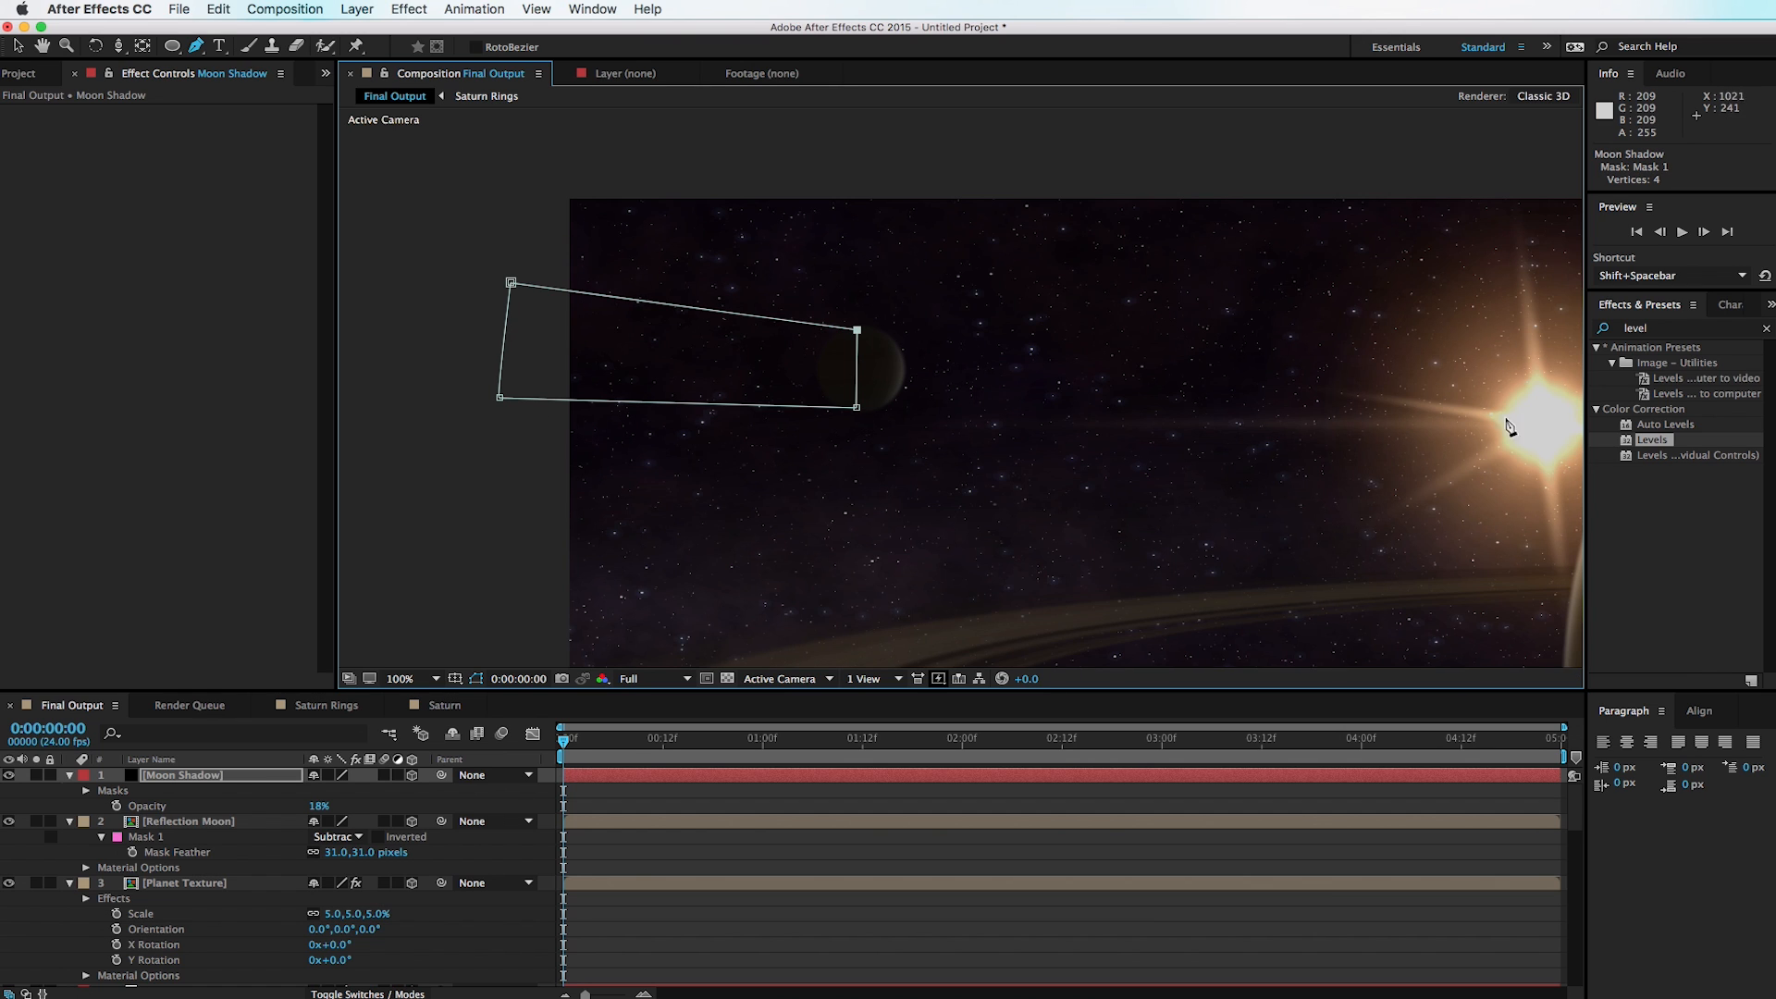
pyautogui.press('v')
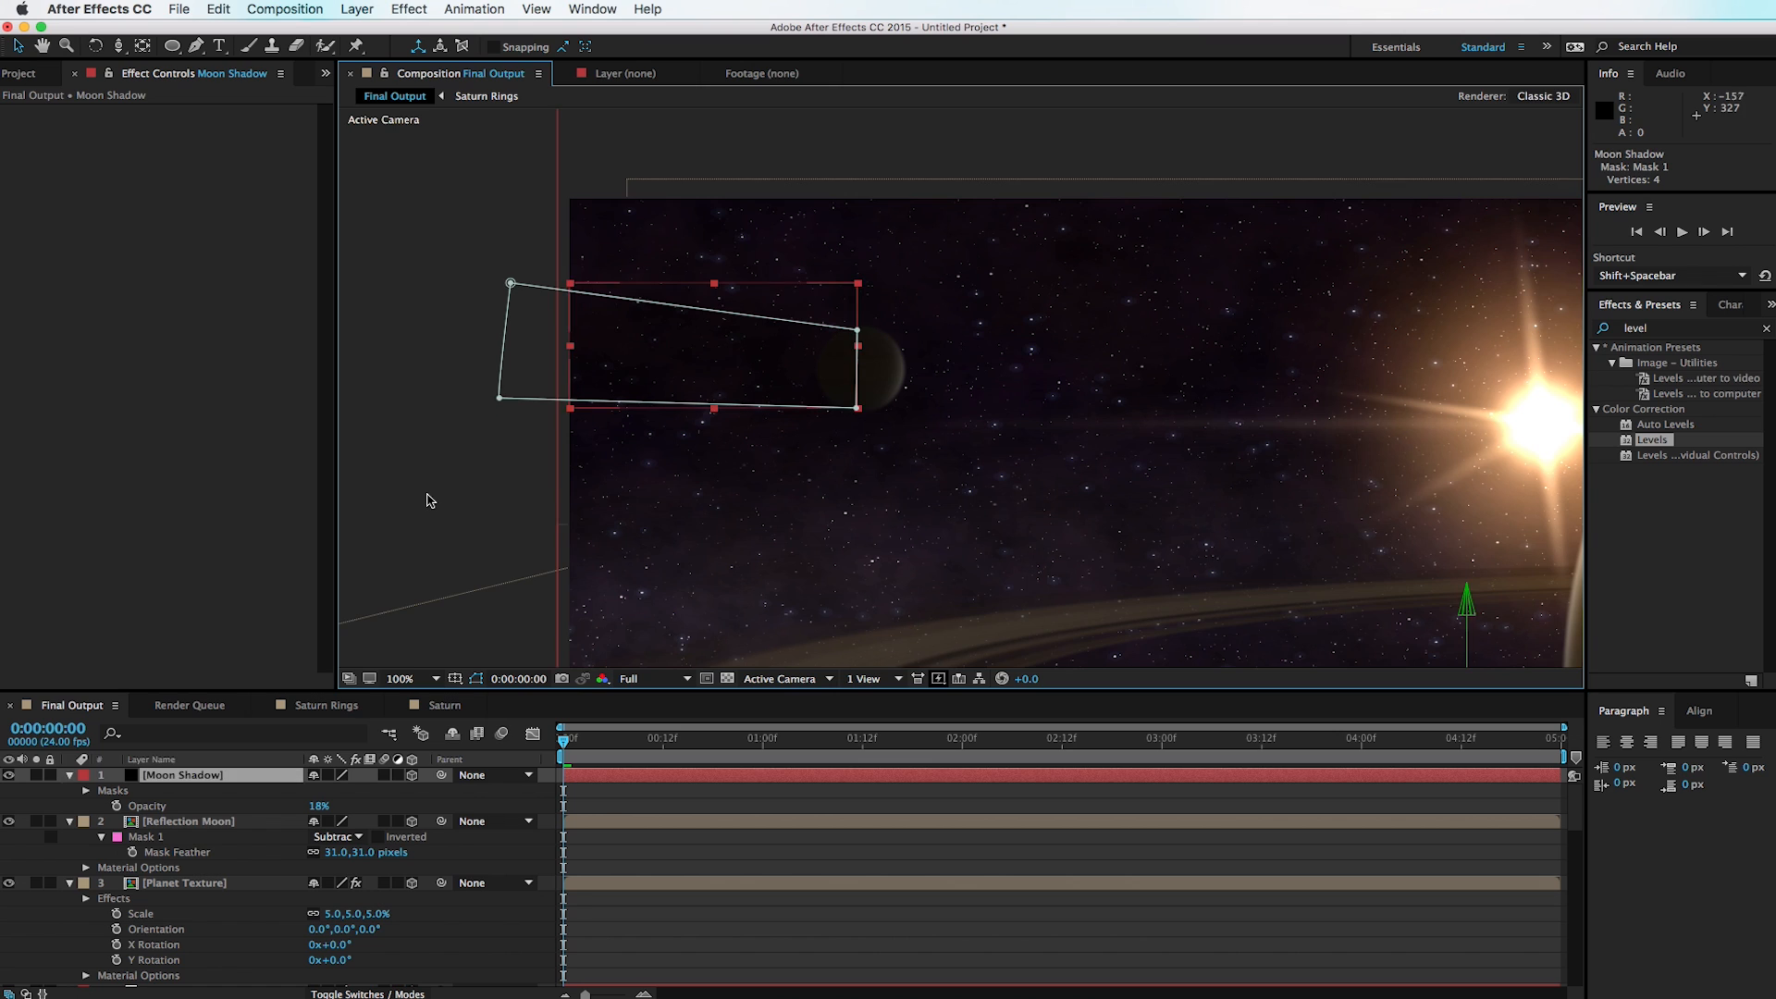
pyautogui.click(432, 434)
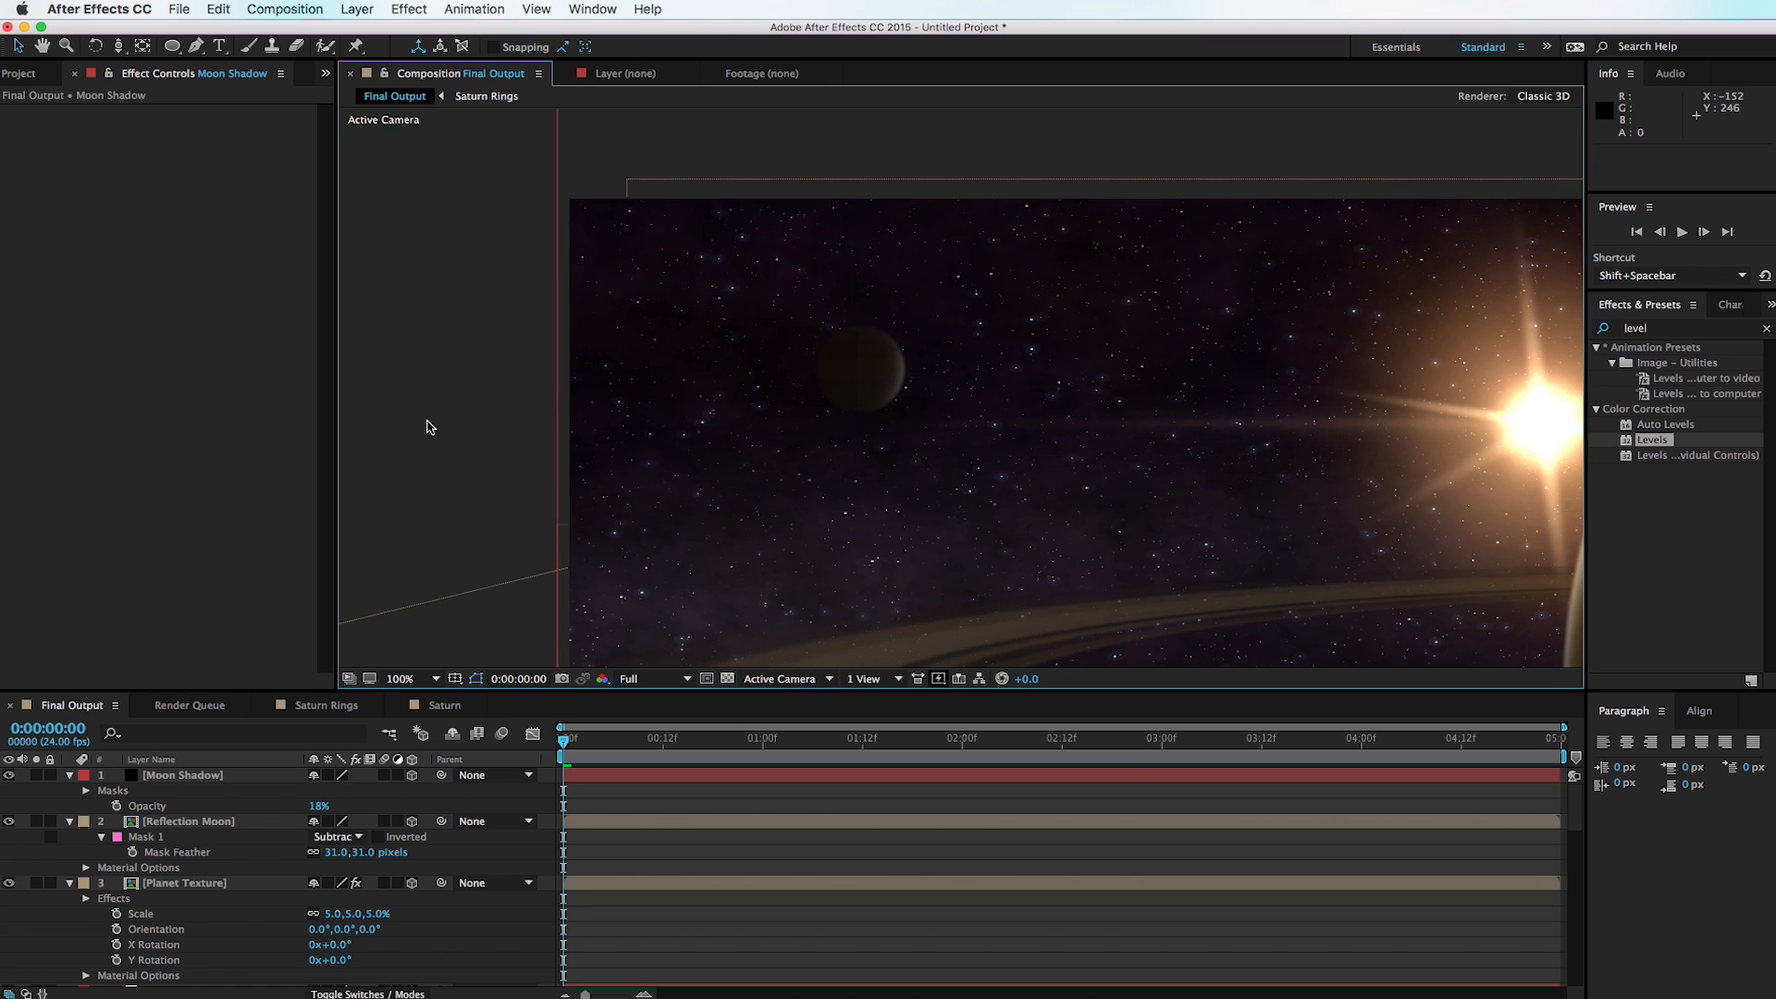
# Step: Set Moon Shadow's opacity to 30%, place it beneath the small Planet Texture layer, and inspect the shadow around the planet
pyautogui.click(762, 387)
pyautogui.moveTo(320, 807); pyautogui.dragTo(331, 807)
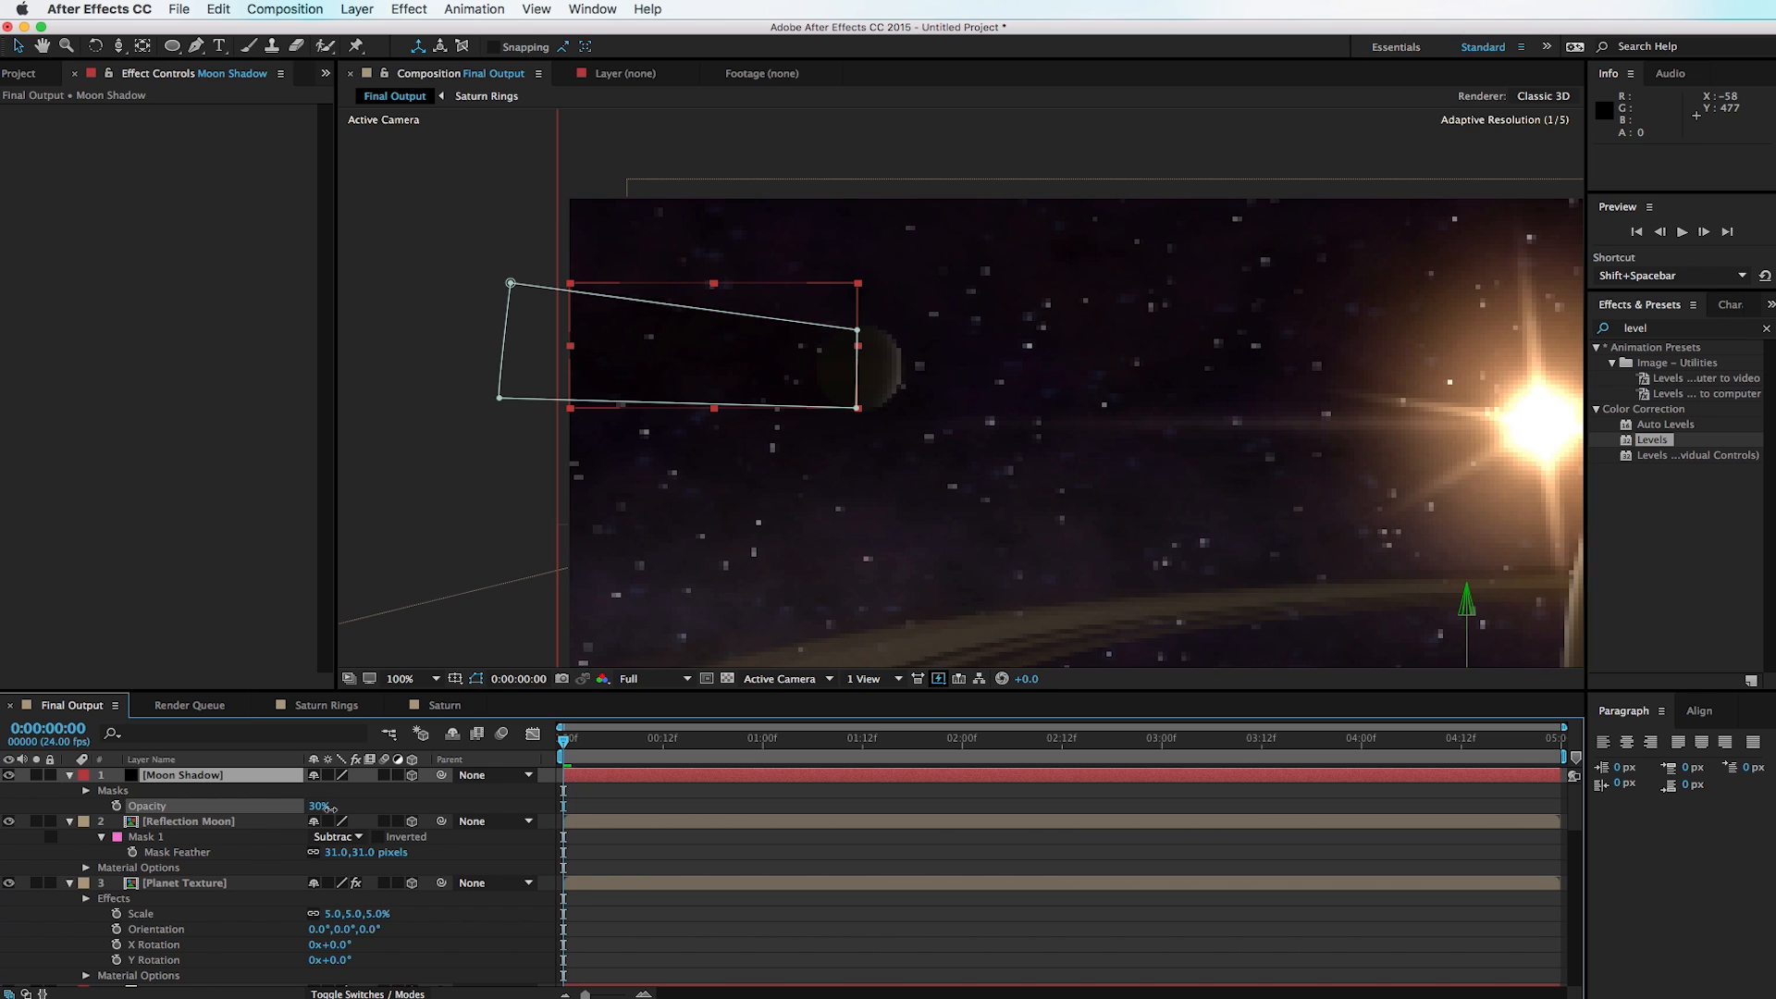
pyautogui.click(404, 463)
pyautogui.moveTo(231, 777); pyautogui.dragTo(242, 918)
pyautogui.click(527, 420)
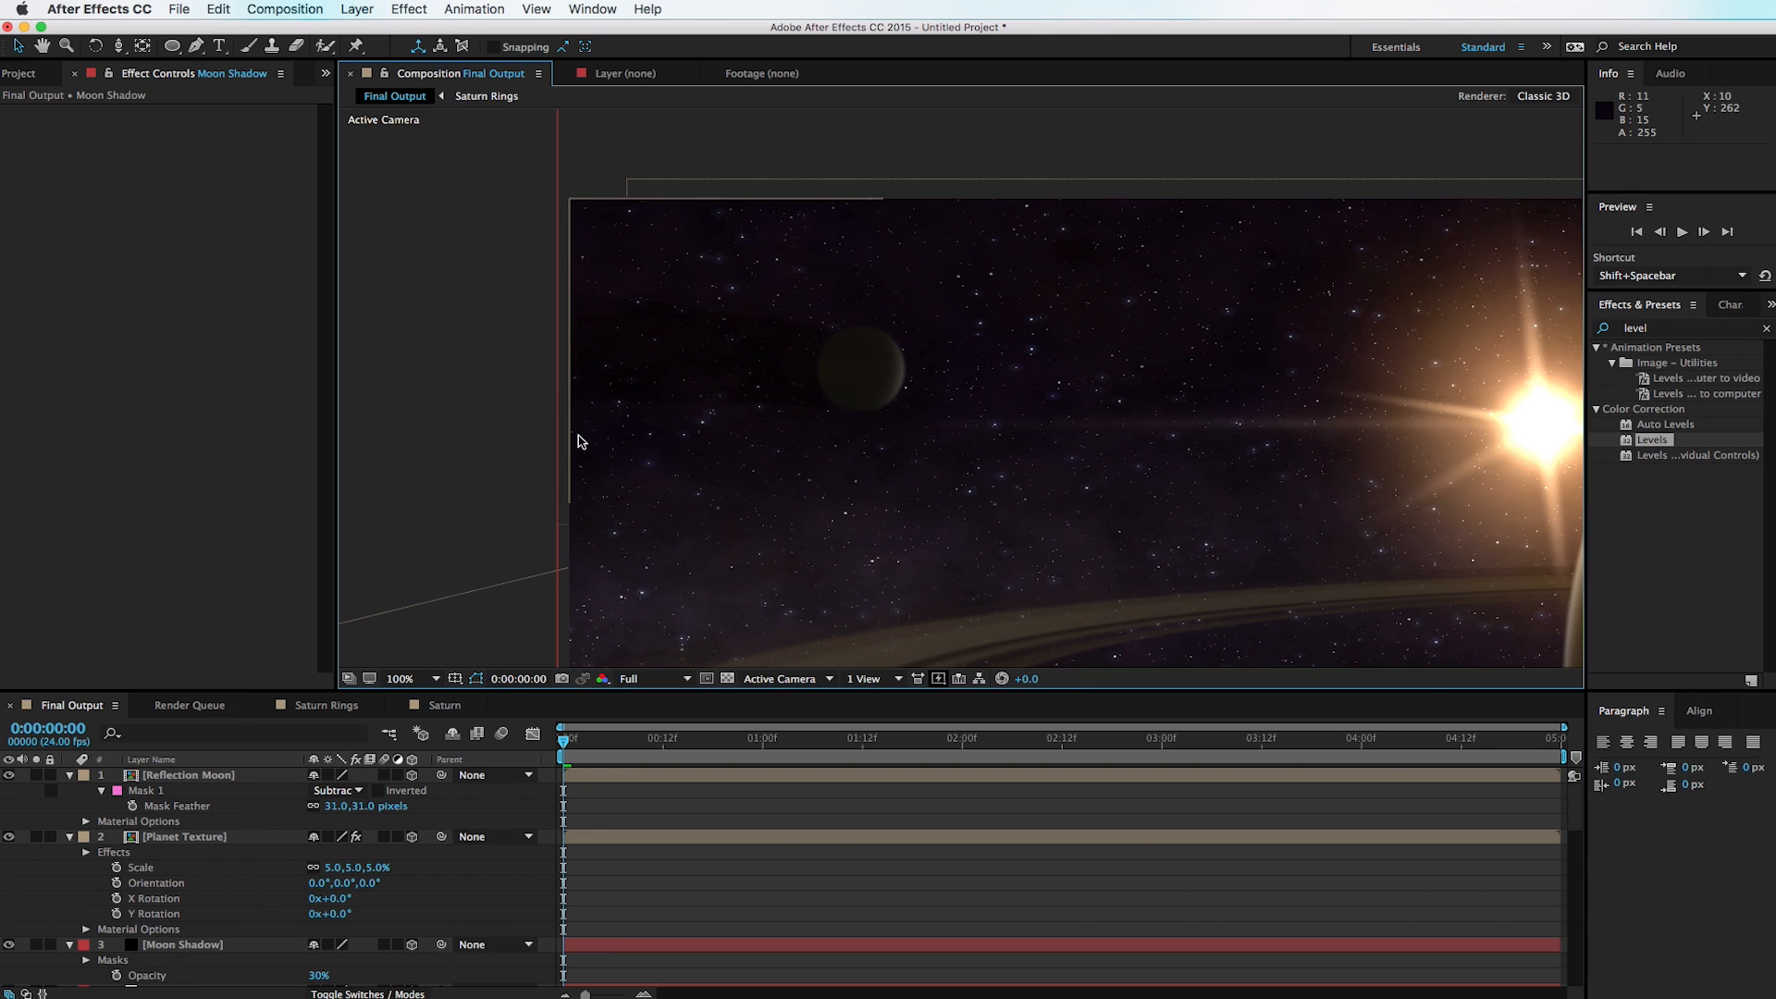
pyautogui.moveTo(872, 400); pyautogui.dragTo(940, 479)
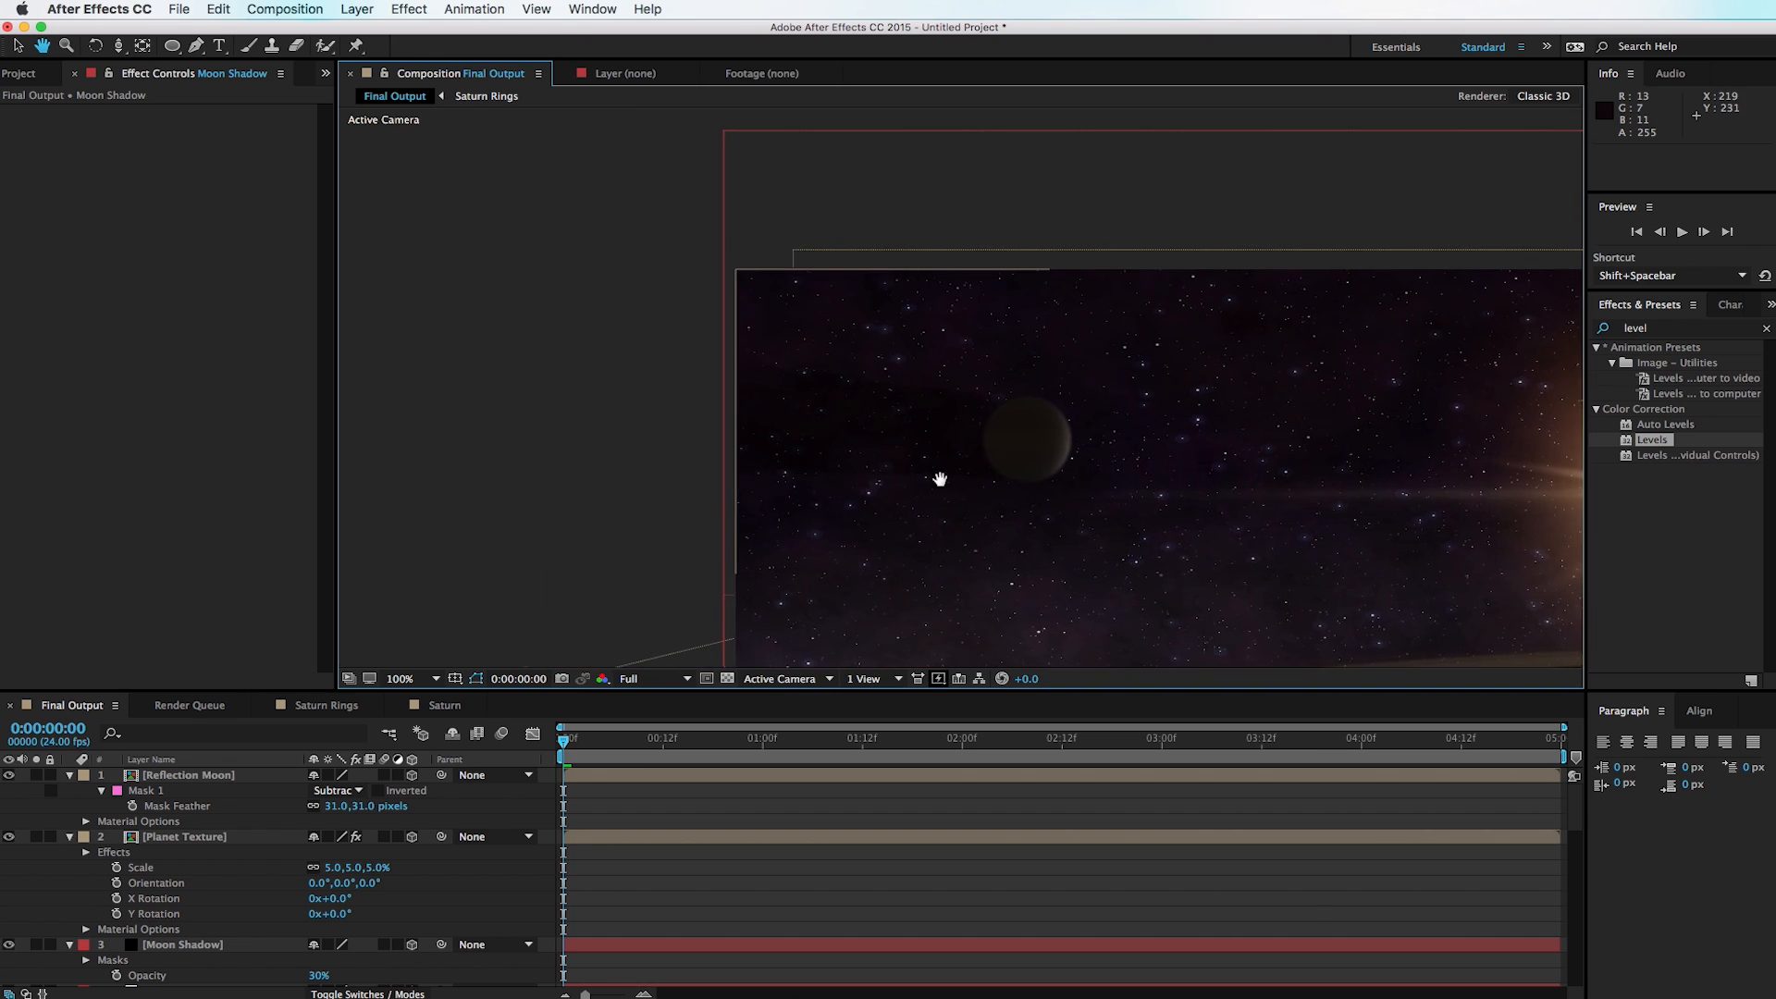
pyautogui.scroll(2, 943, 478)
pyautogui.click(944, 495)
pyautogui.scroll(-2, 906, 504)
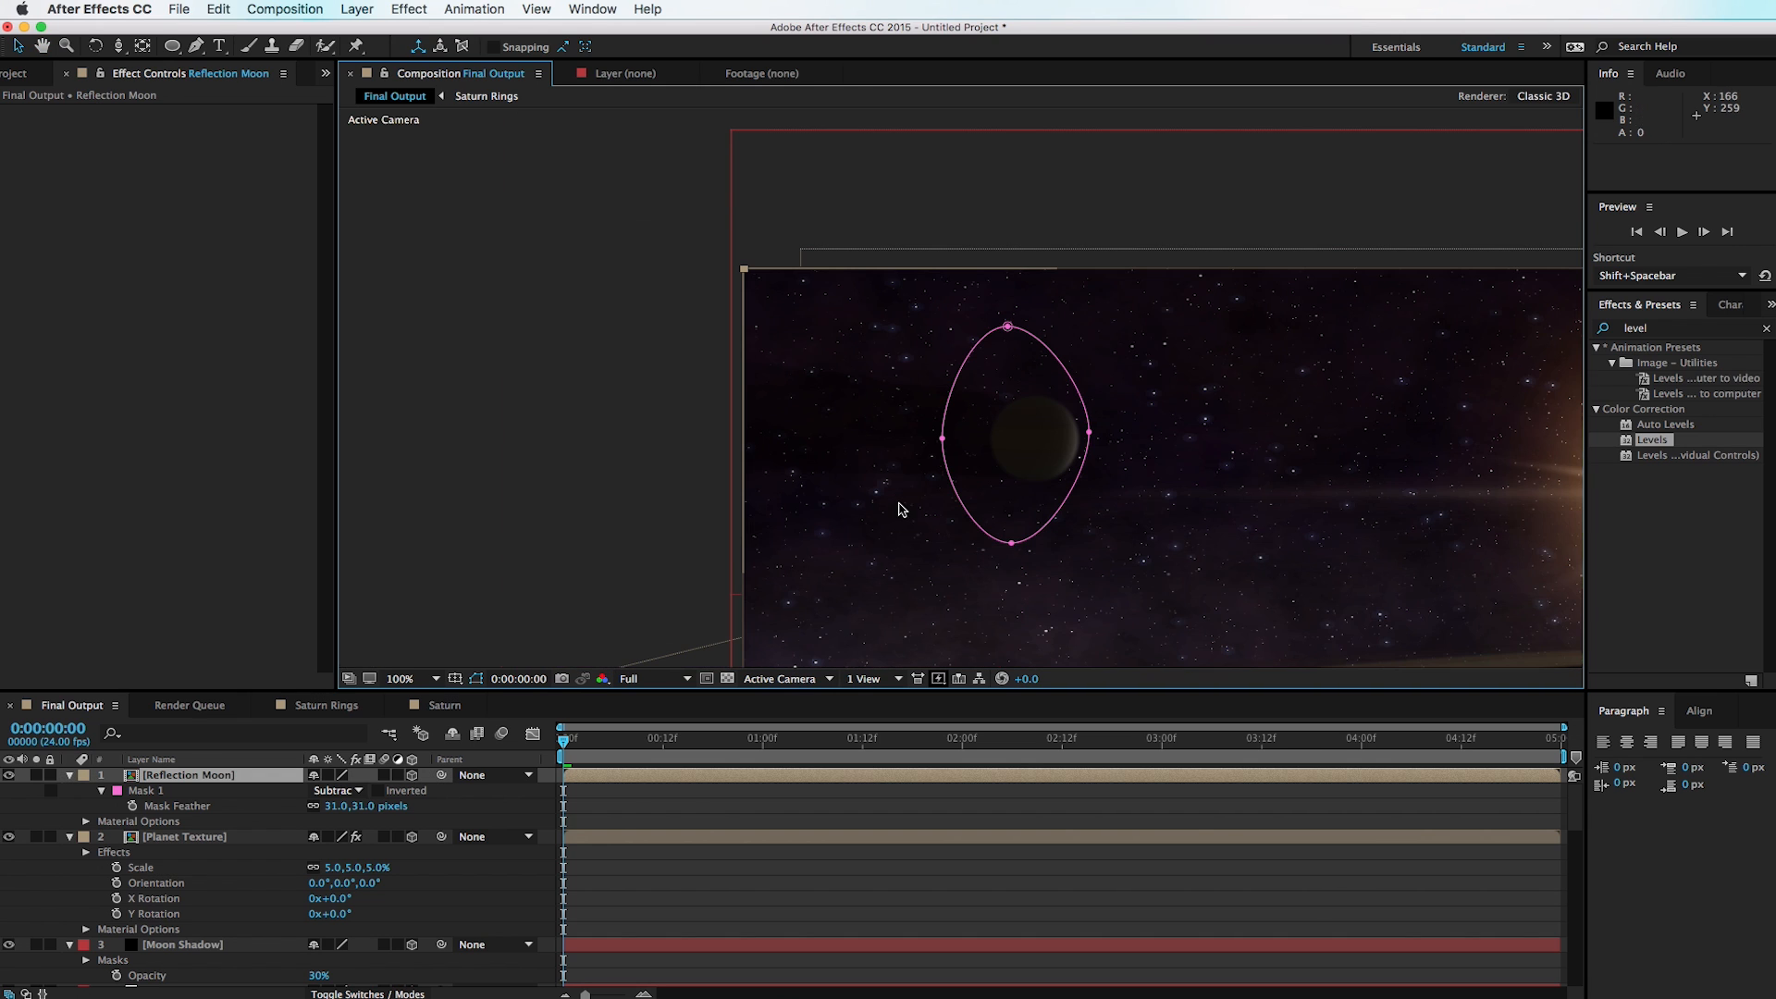
# Step: Move to 0:00:00:07 and examine the small planet, its shadow and the whole frame
pyautogui.moveTo(977, 447); pyautogui.dragTo(892, 461)
pyautogui.scroll(-1, 899, 457)
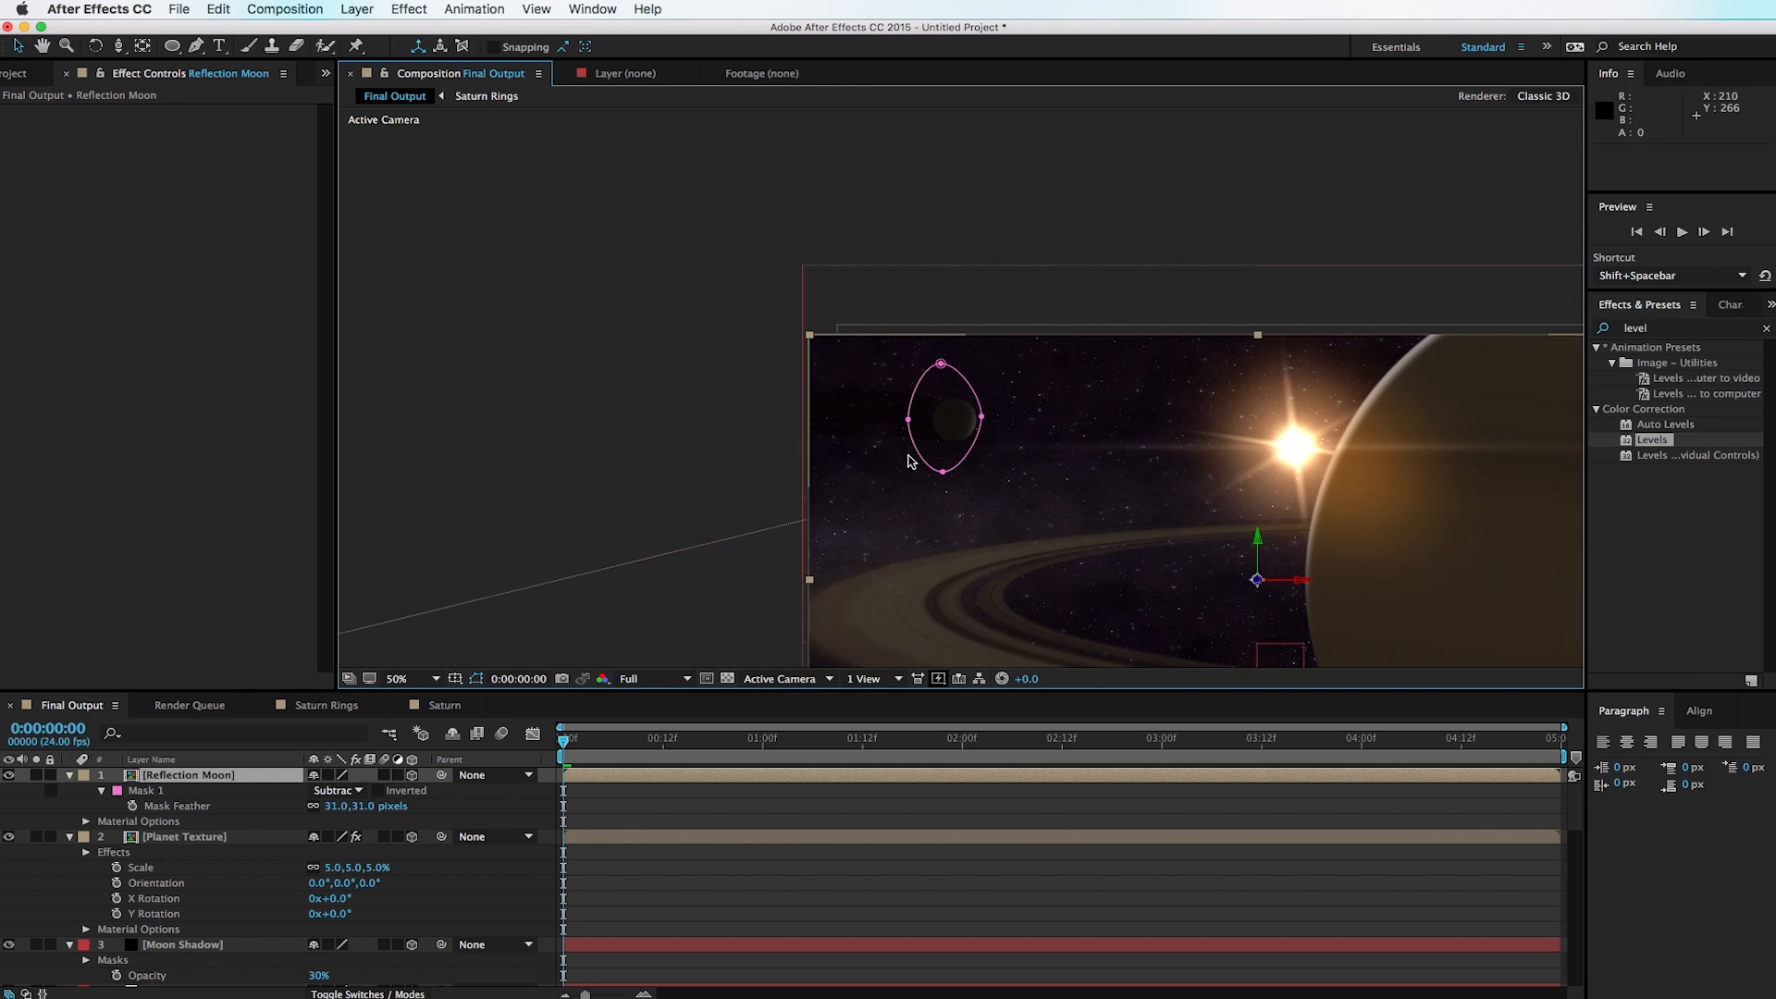
pyautogui.moveTo(1067, 447); pyautogui.dragTo(900, 432)
pyautogui.click(497, 408)
pyautogui.moveTo(620, 740)
pyautogui.mouseDown()
pyautogui.moveTo(1535, 740)
pyautogui.moveTo(1517, 775)
pyautogui.moveTo(663, 778)
pyautogui.moveTo(1535, 767)
pyautogui.moveTo(1093, 726)
pyautogui.moveTo(622, 733)
pyautogui.mouseUp()
pyautogui.press('space')
pyautogui.moveTo(1126, 418); pyautogui.dragTo(1043, 257)
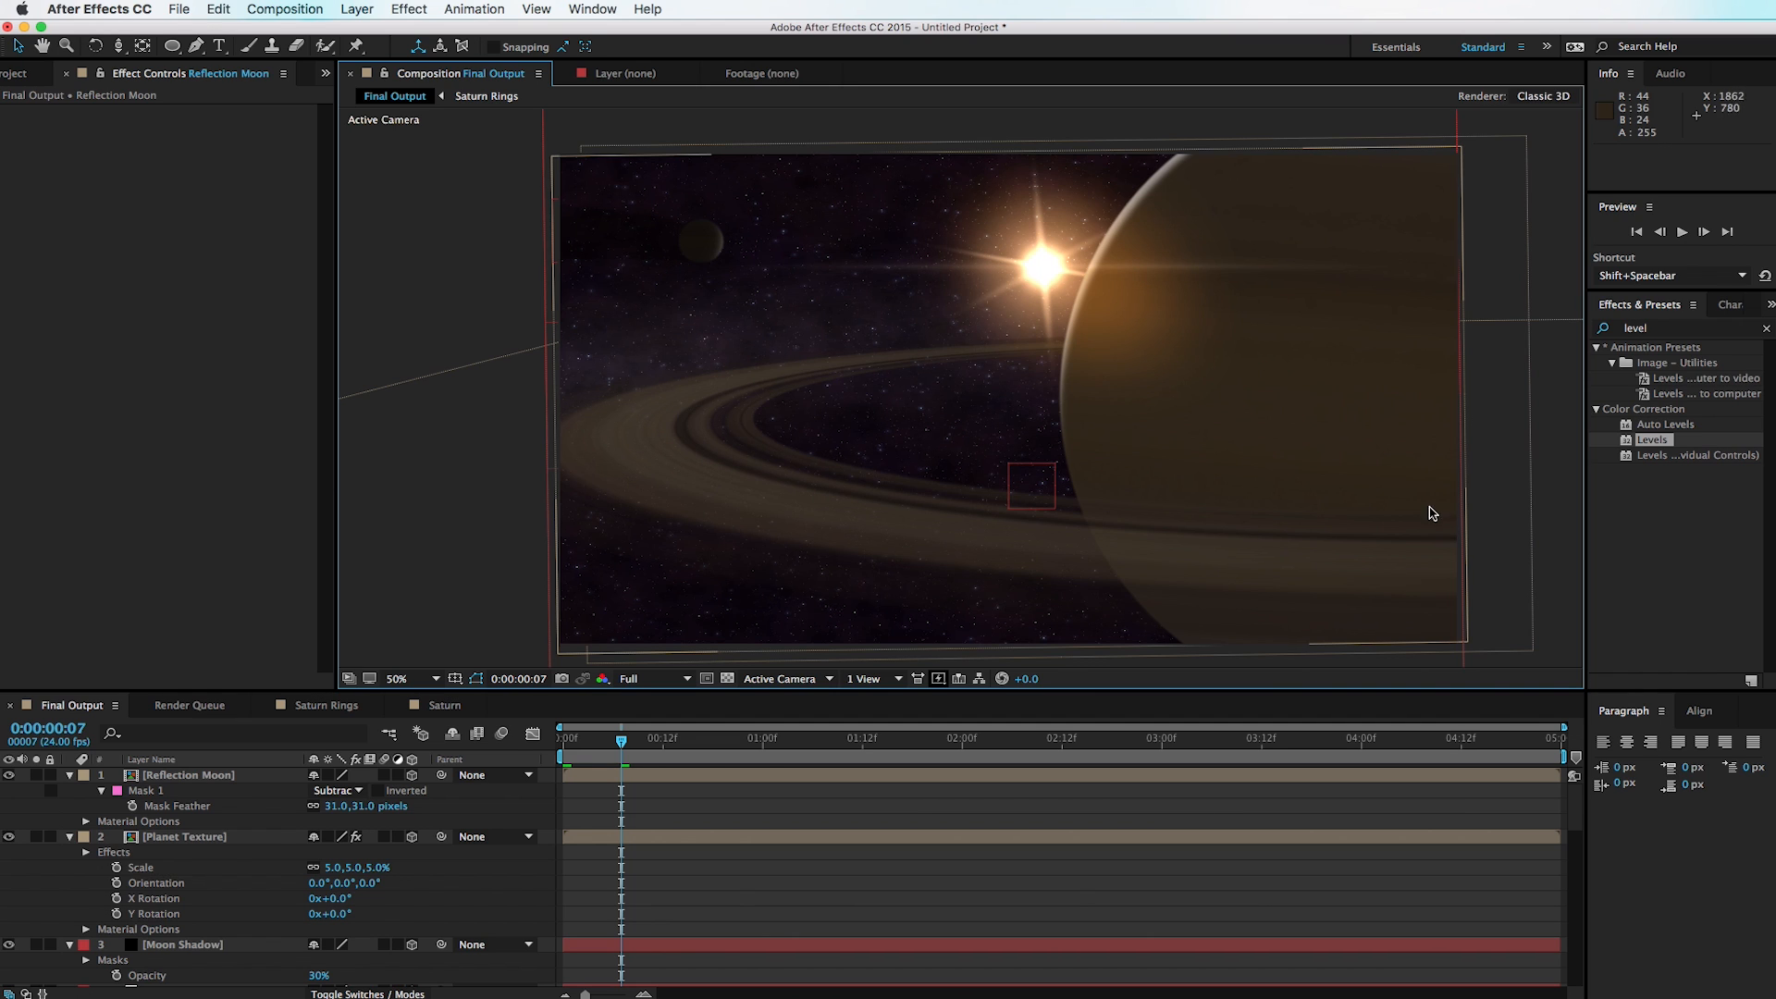
# Step: Create a dark blue (091424) solid named "Blue Corner"
pyautogui.press('super+y')
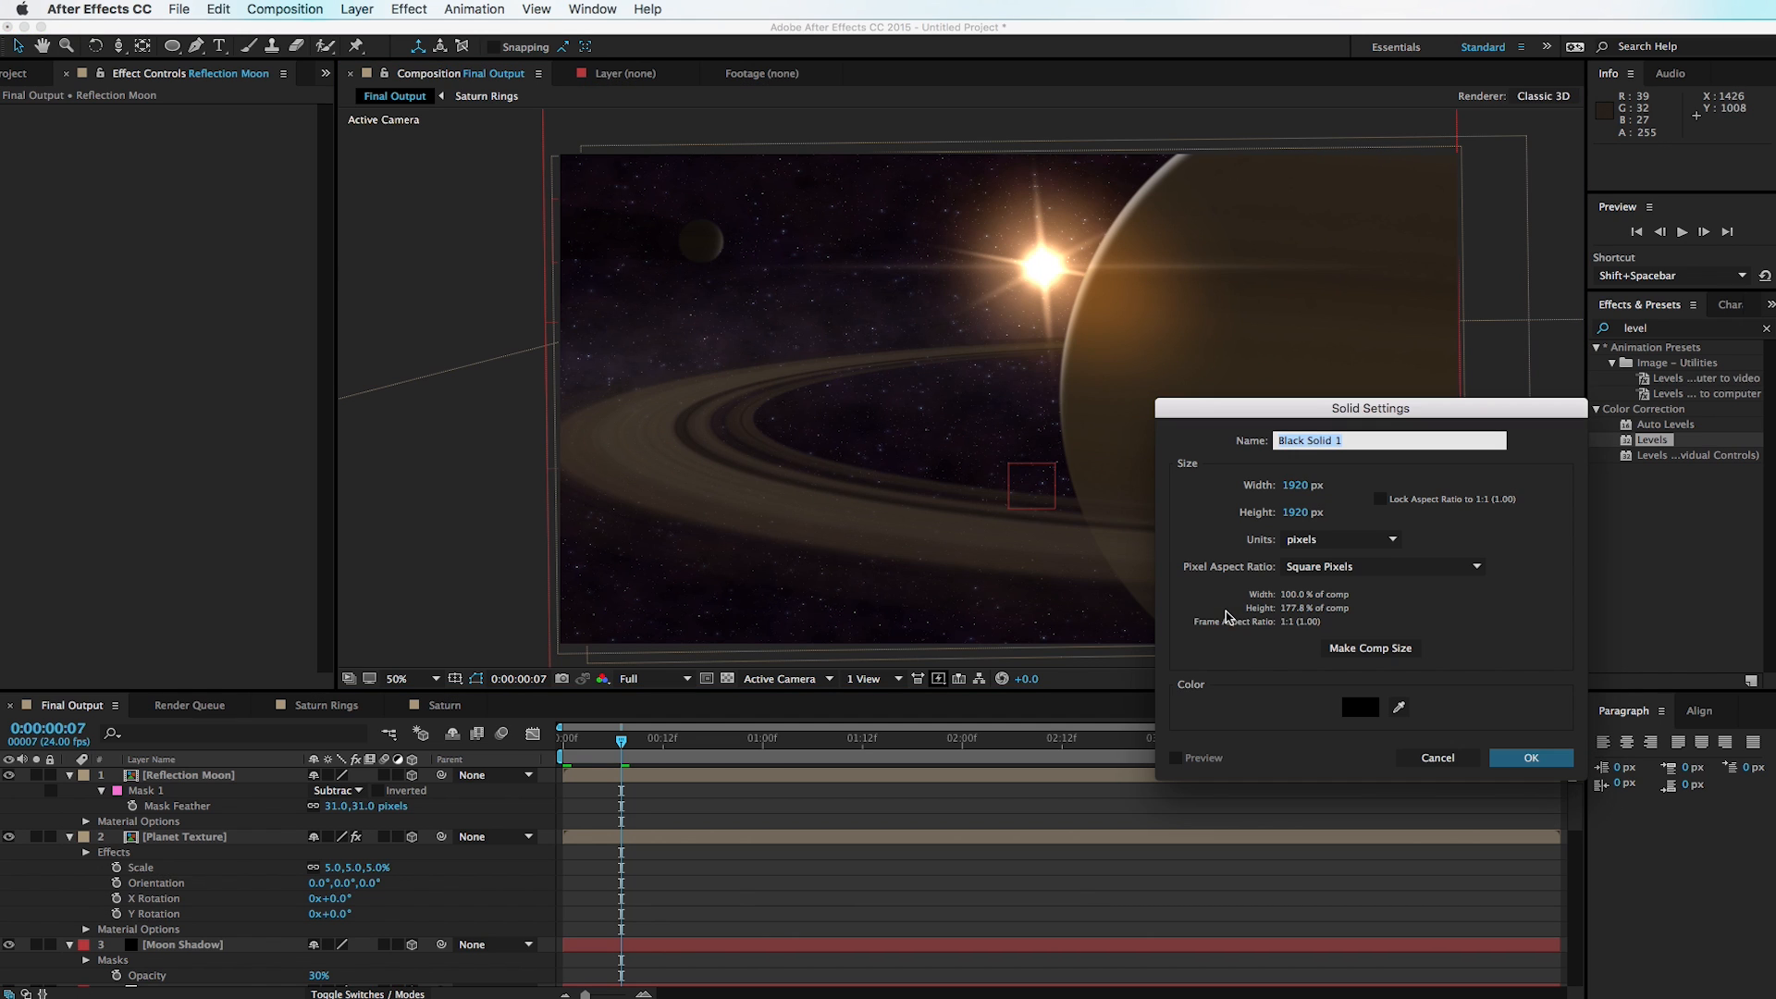
pyautogui.click(1374, 710)
pyautogui.moveTo(1332, 786); pyautogui.dragTo(1332, 759)
pyautogui.click(1264, 863)
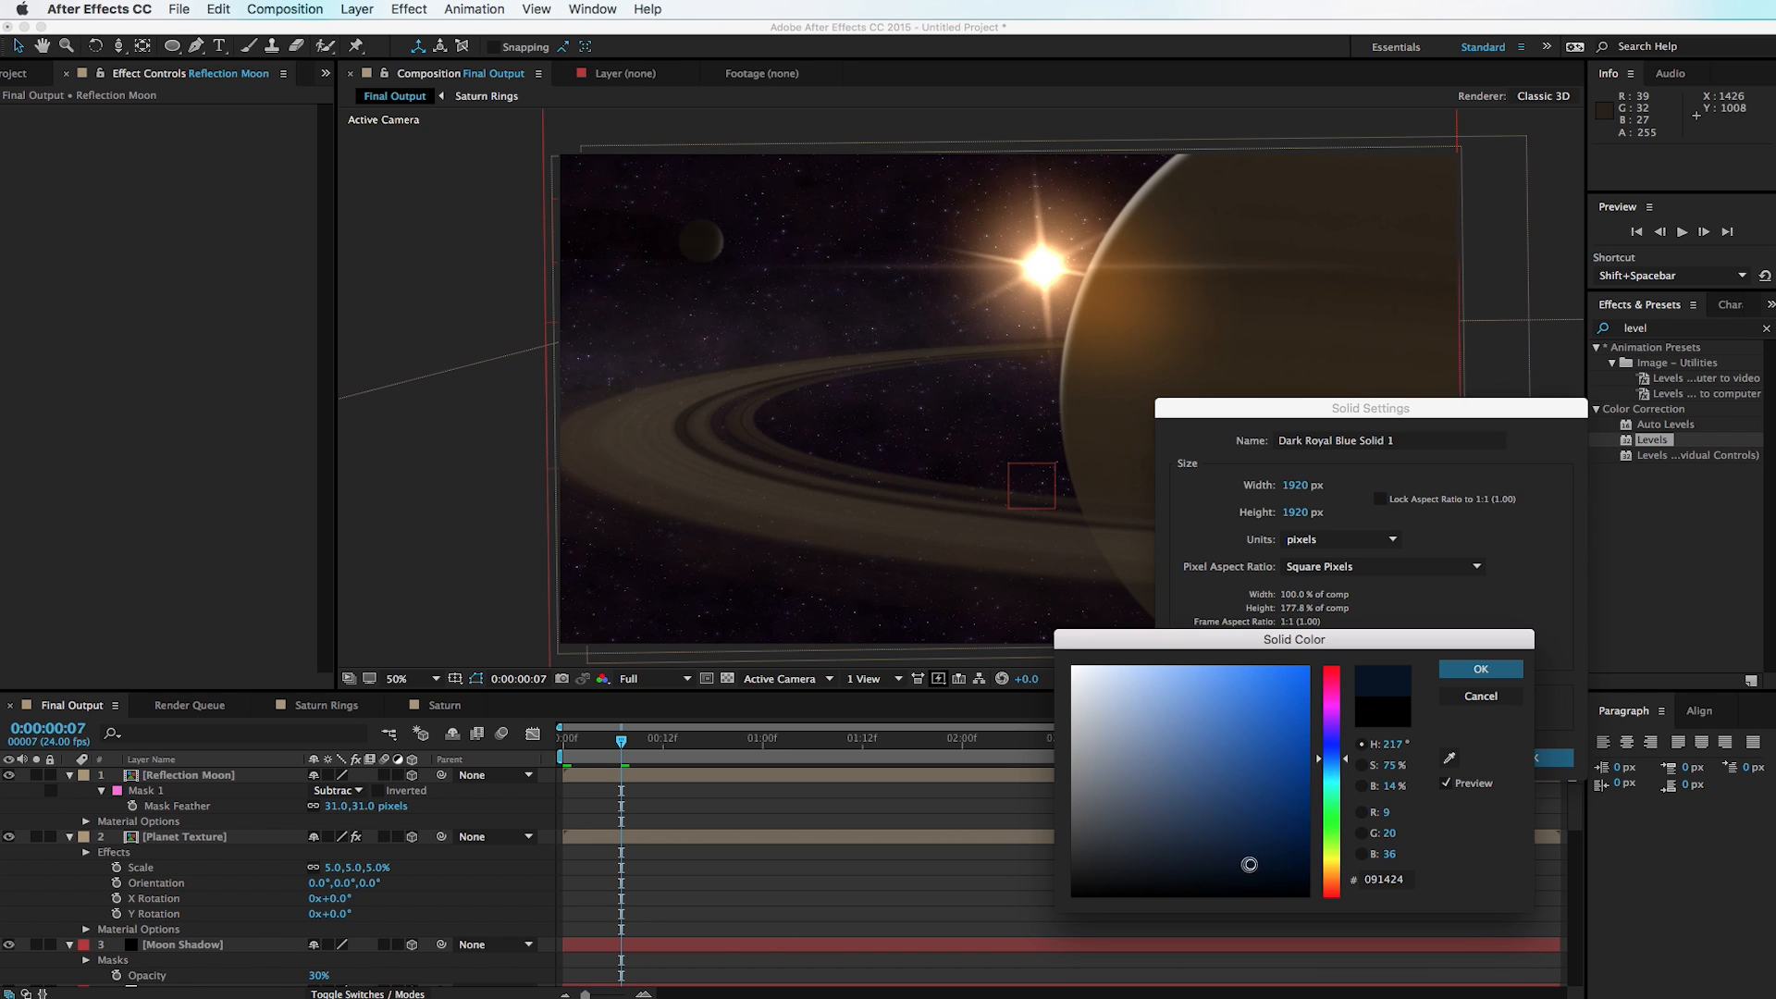
pyautogui.click(1480, 669)
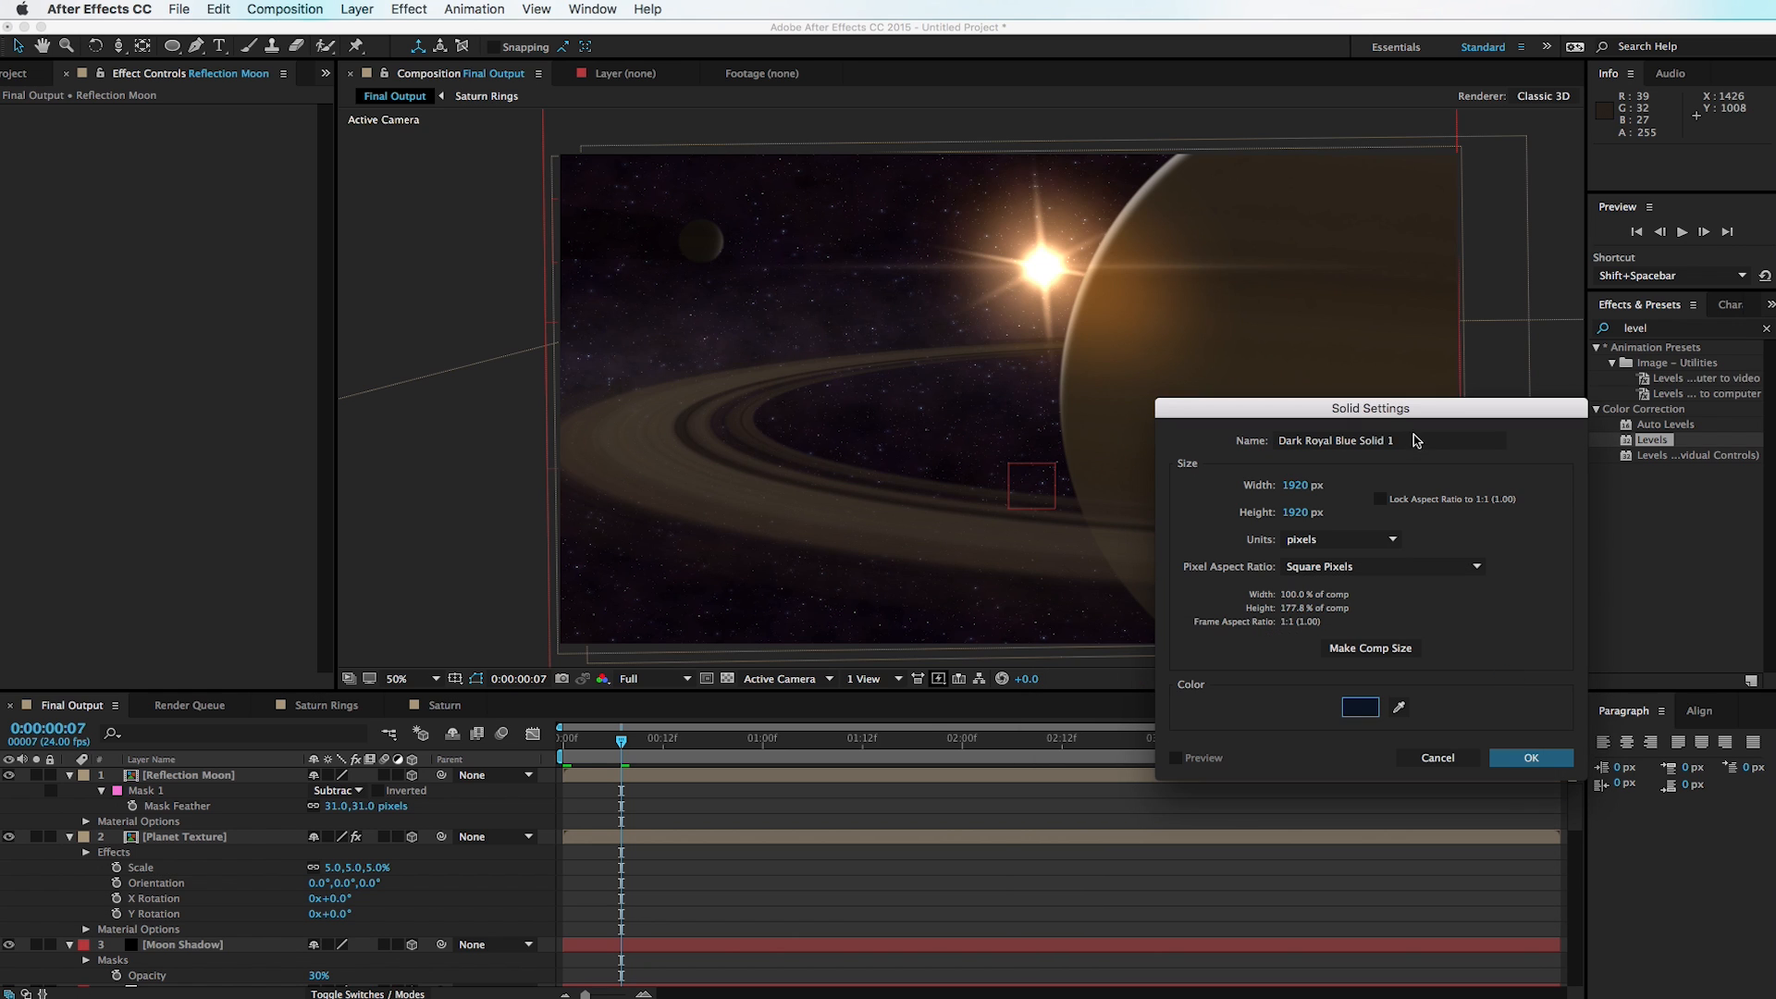
pyautogui.click(1416, 440)
pyautogui.write('Blu')
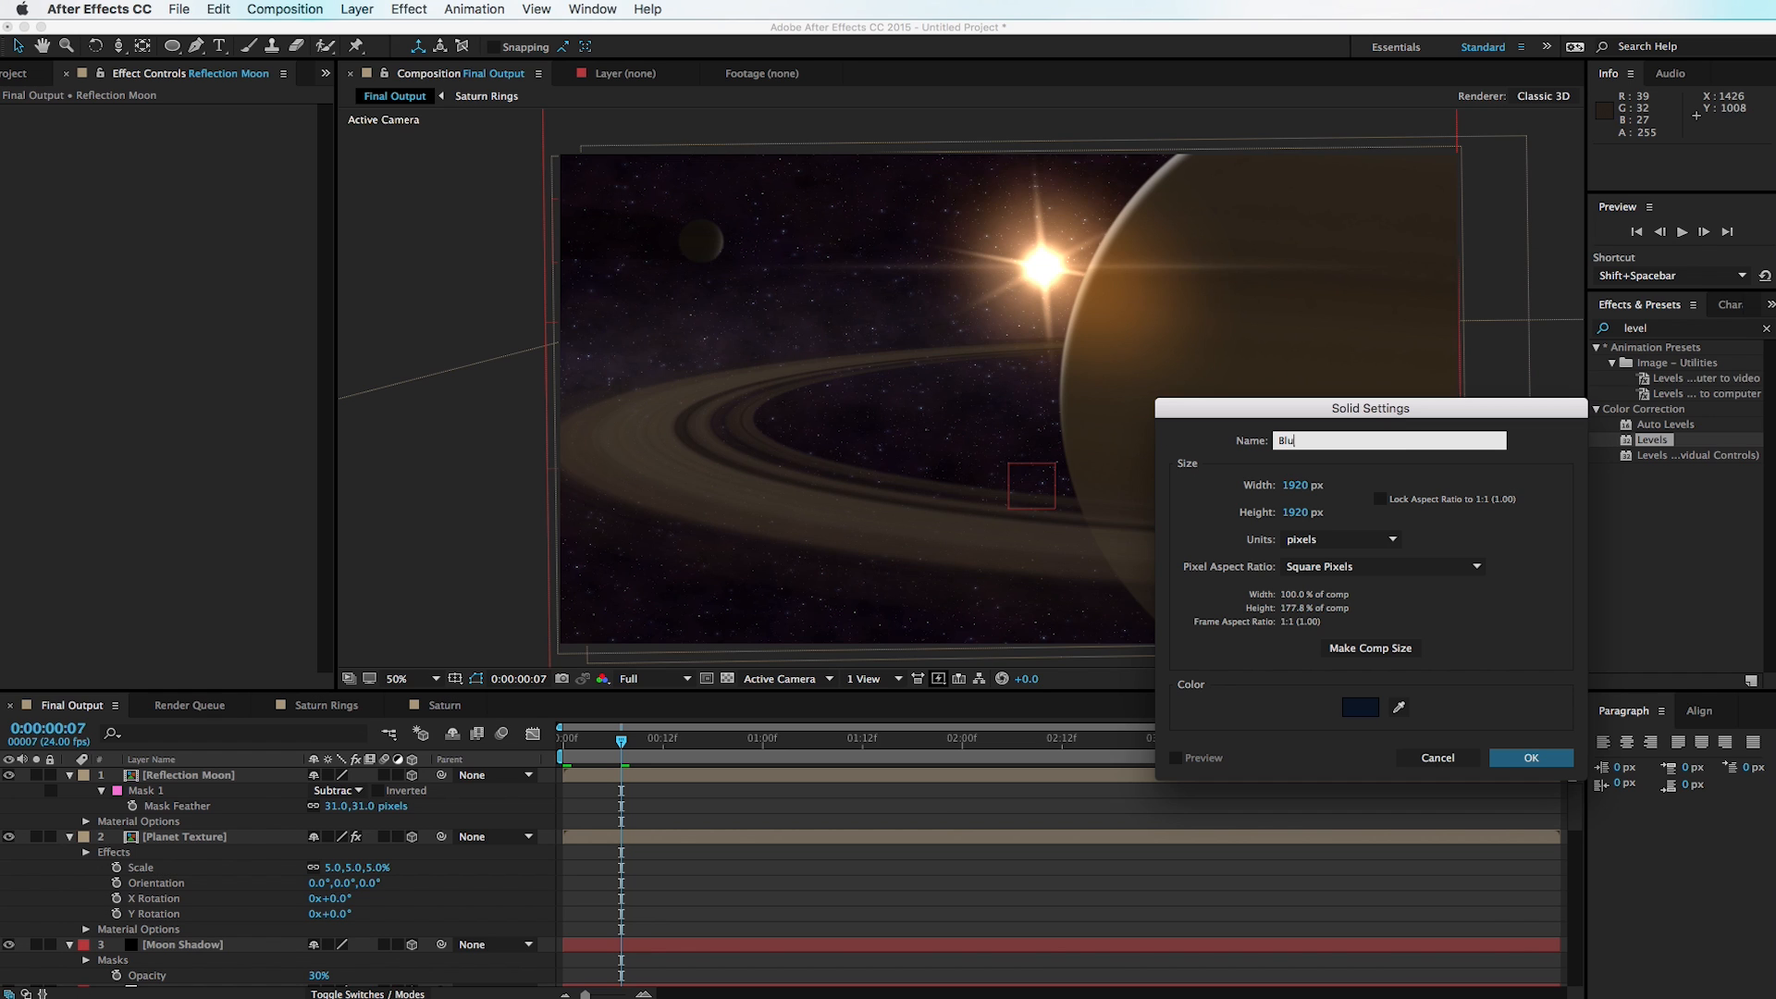
pyautogui.write('e Corner')
pyautogui.press('Return')
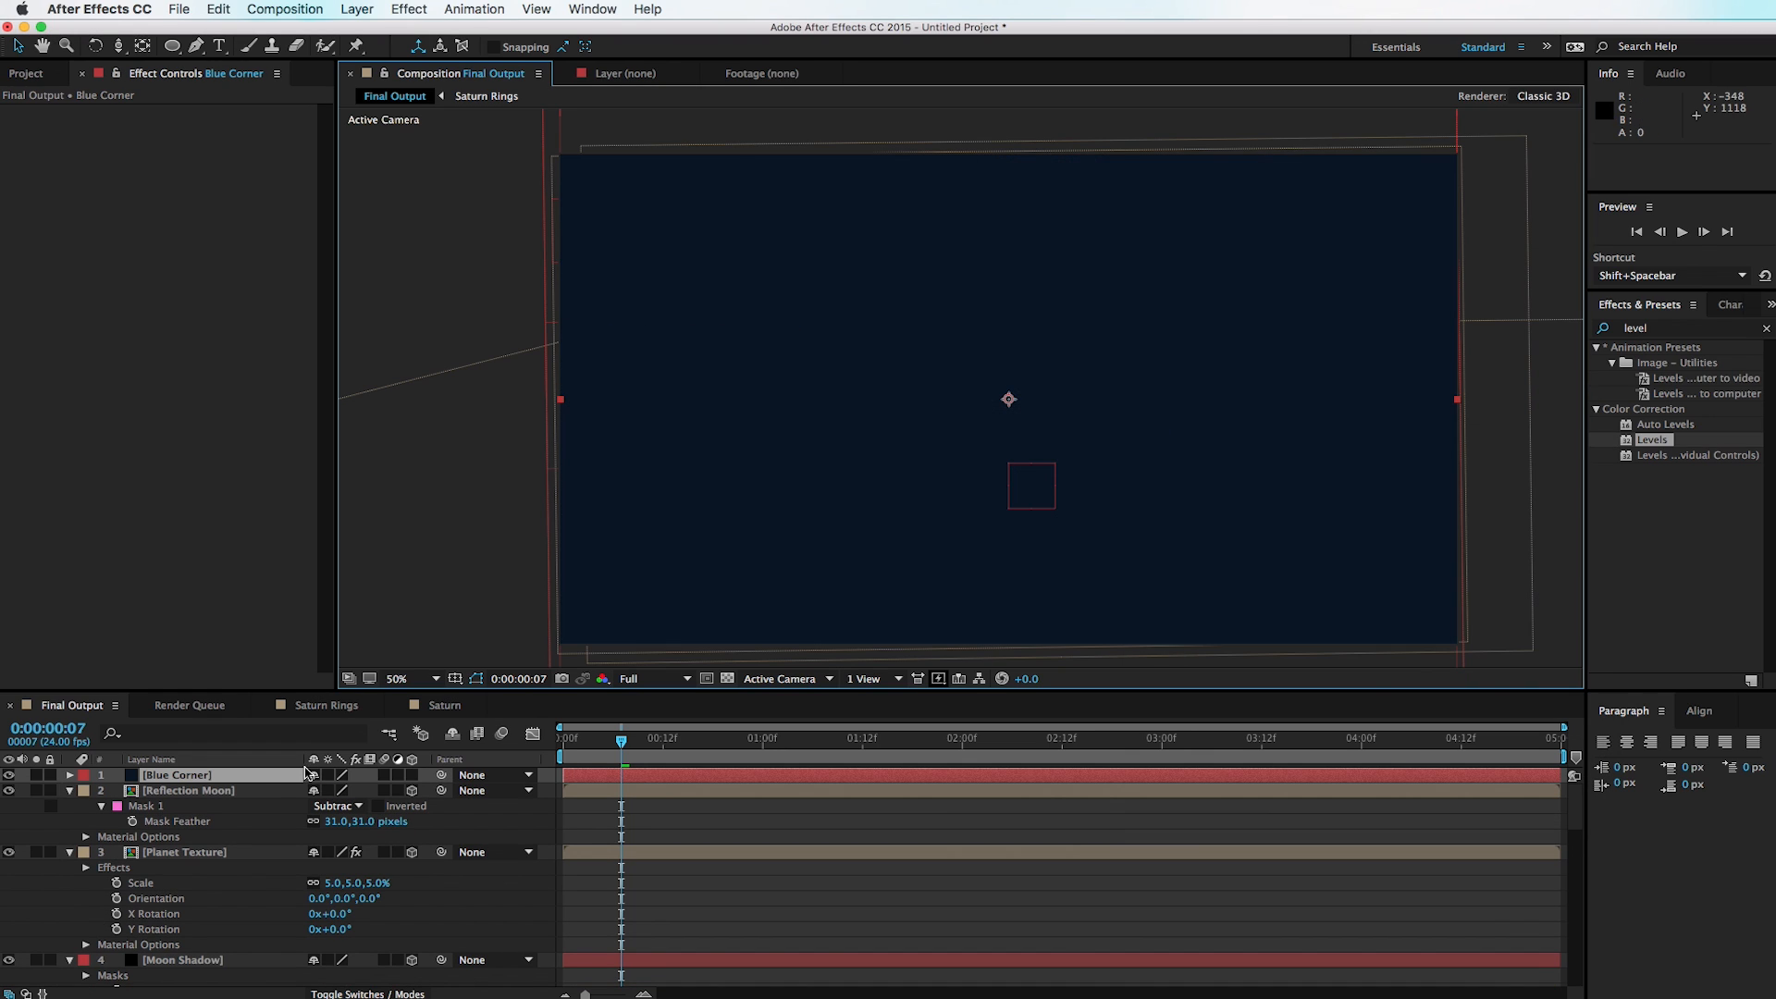
# Step: Lower Blue Corner's opacity to 27% and draw a closed three-point curved Pen mask around the image's lower-right corner
pyautogui.press('t')
pyautogui.moveTo(322, 794); pyautogui.dragTo(260, 802)
pyautogui.press('g')
pyautogui.moveTo(1255, 479); pyautogui.dragTo(1210, 422)
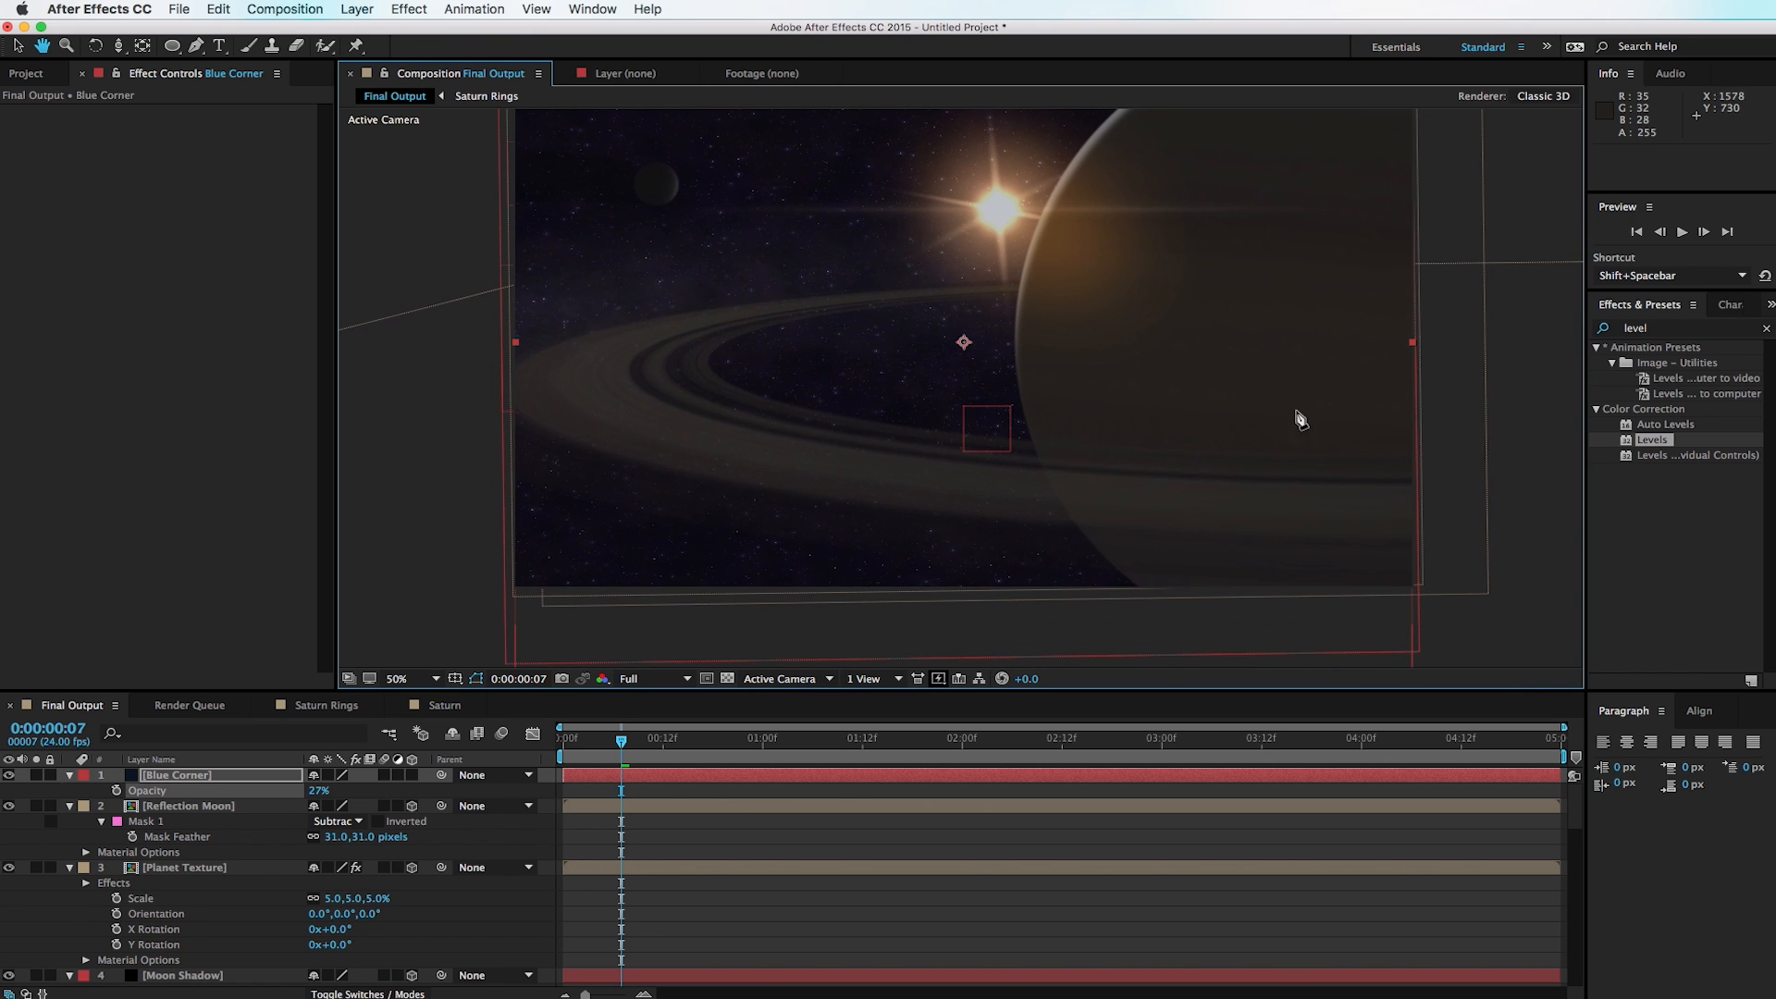
pyautogui.moveTo(1476, 329); pyautogui.dragTo(1295, 470)
pyautogui.moveTo(897, 626); pyautogui.dragTo(682, 624)
pyautogui.click(1501, 653)
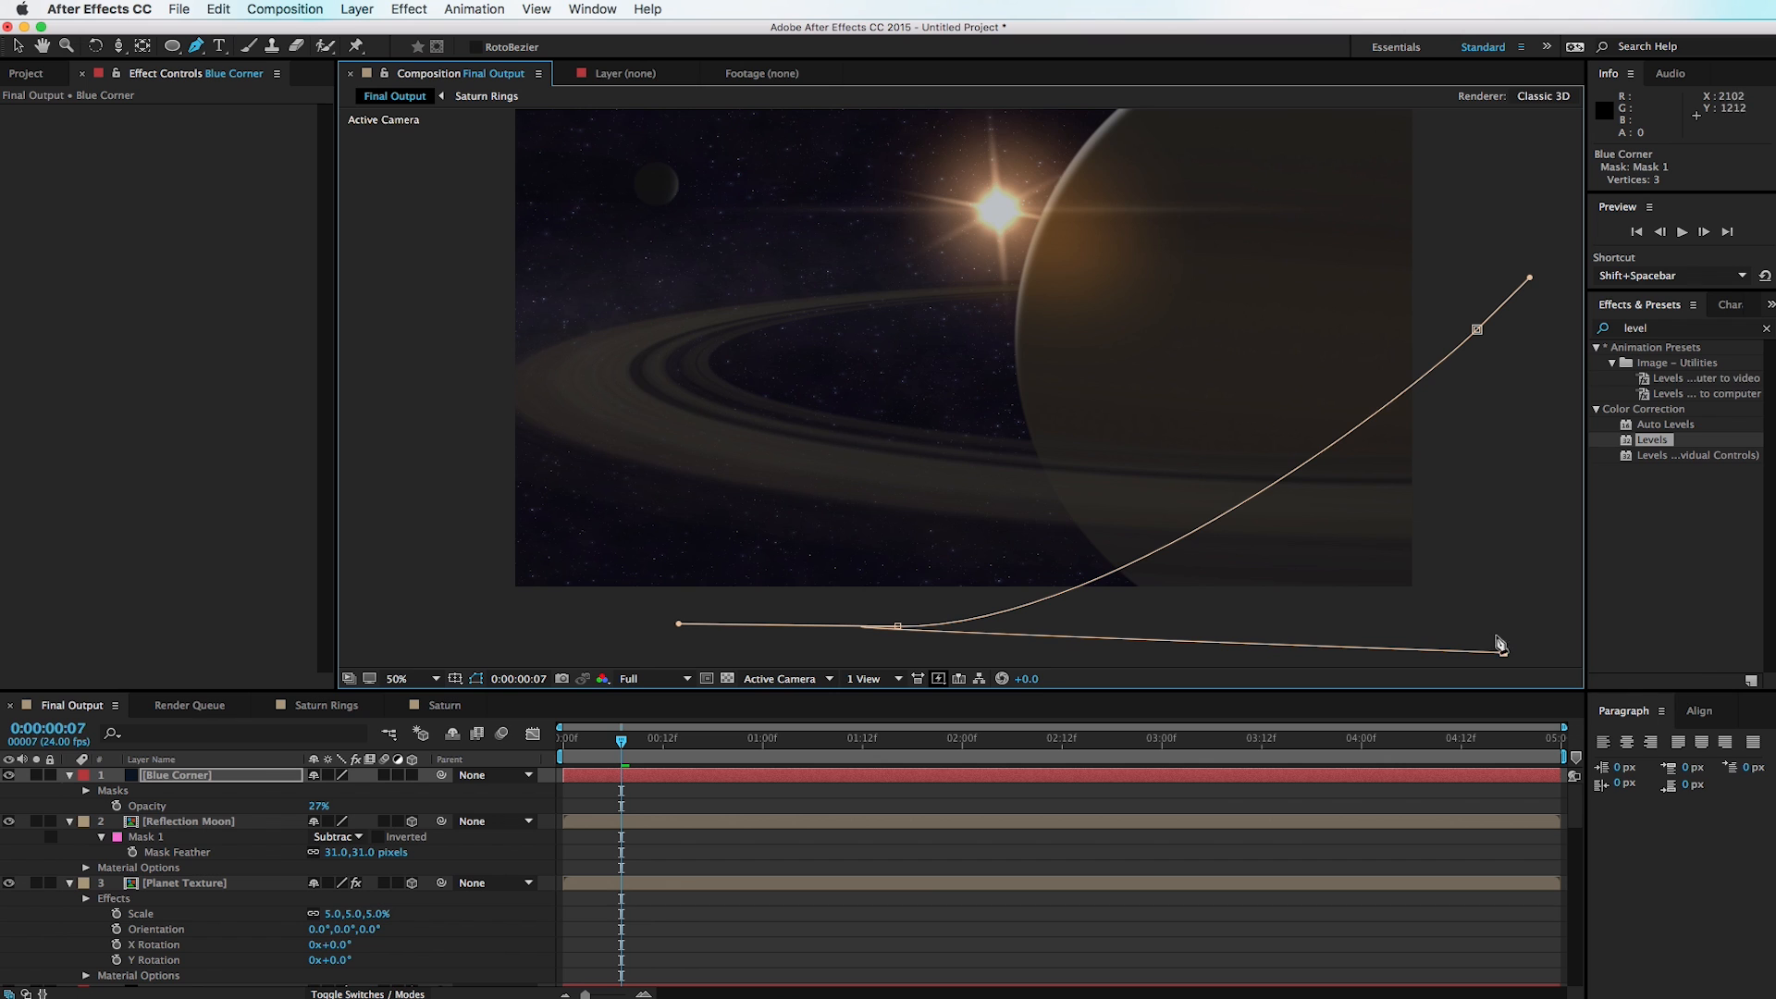
pyautogui.click(1478, 330)
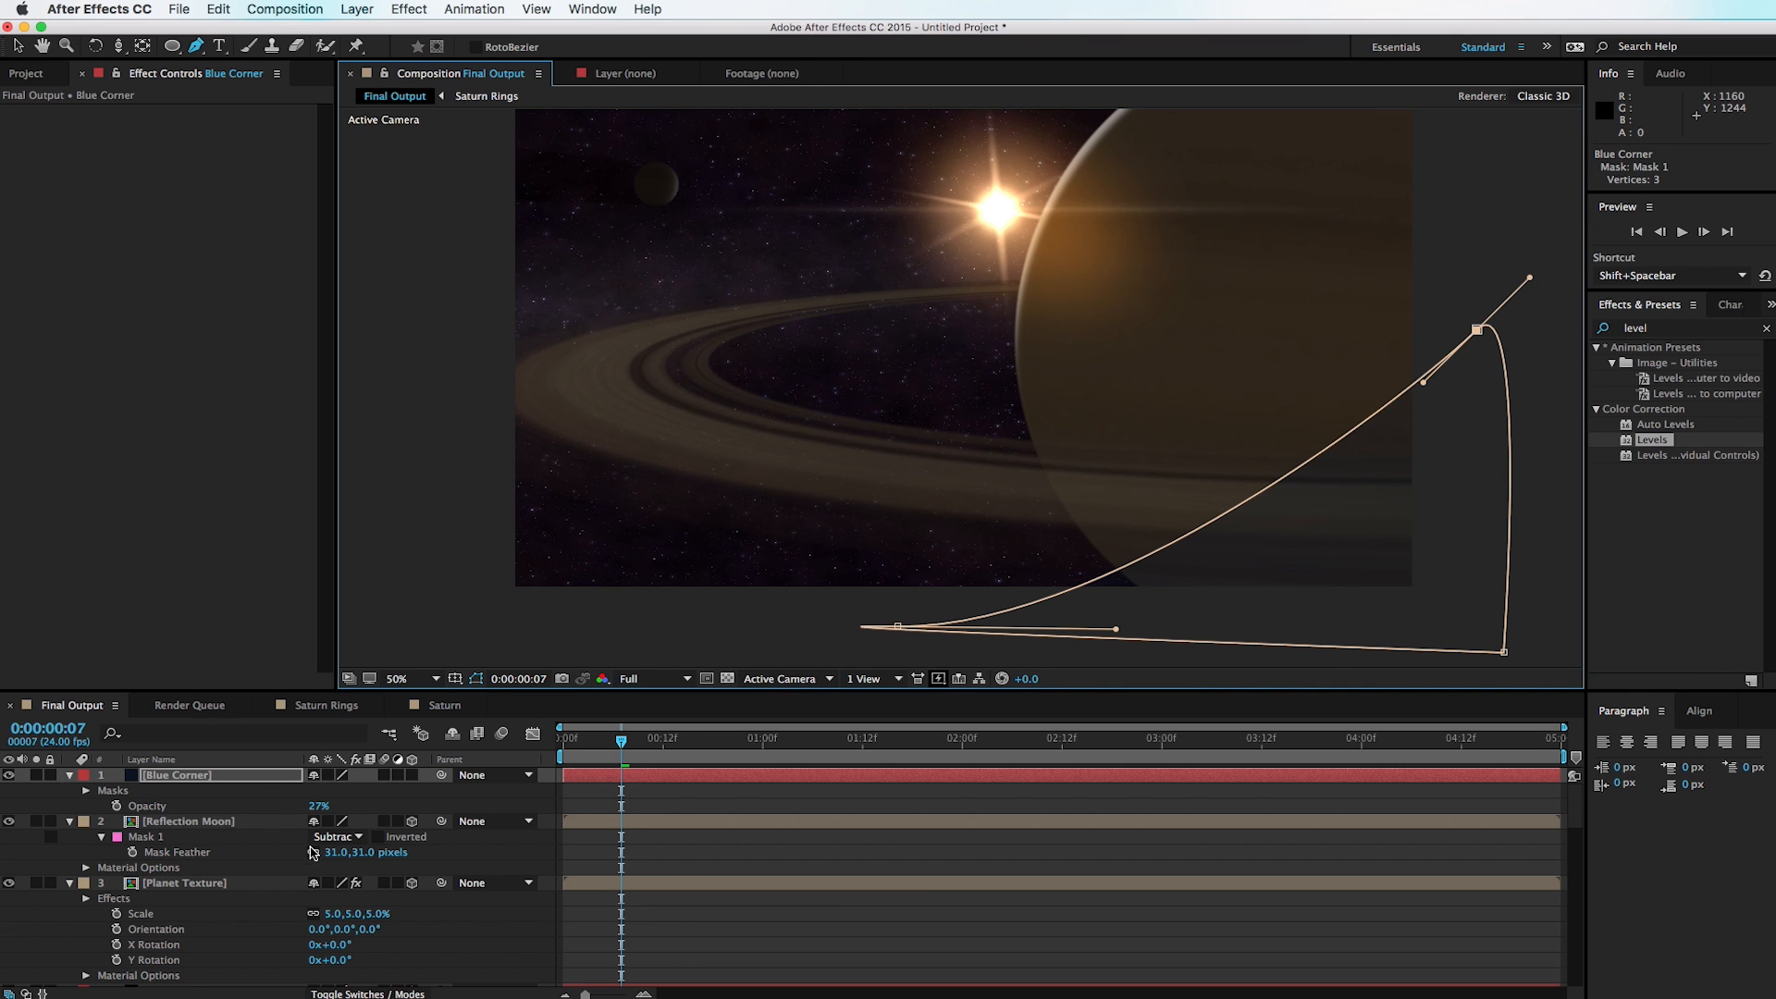
# Step: Feather the Blue Corner mask strongly and reshape its curve by shifting the outer points and bending the edge towards the corner
pyautogui.press('f')
pyautogui.moveTo(328, 809); pyautogui.dragTo(500, 809)
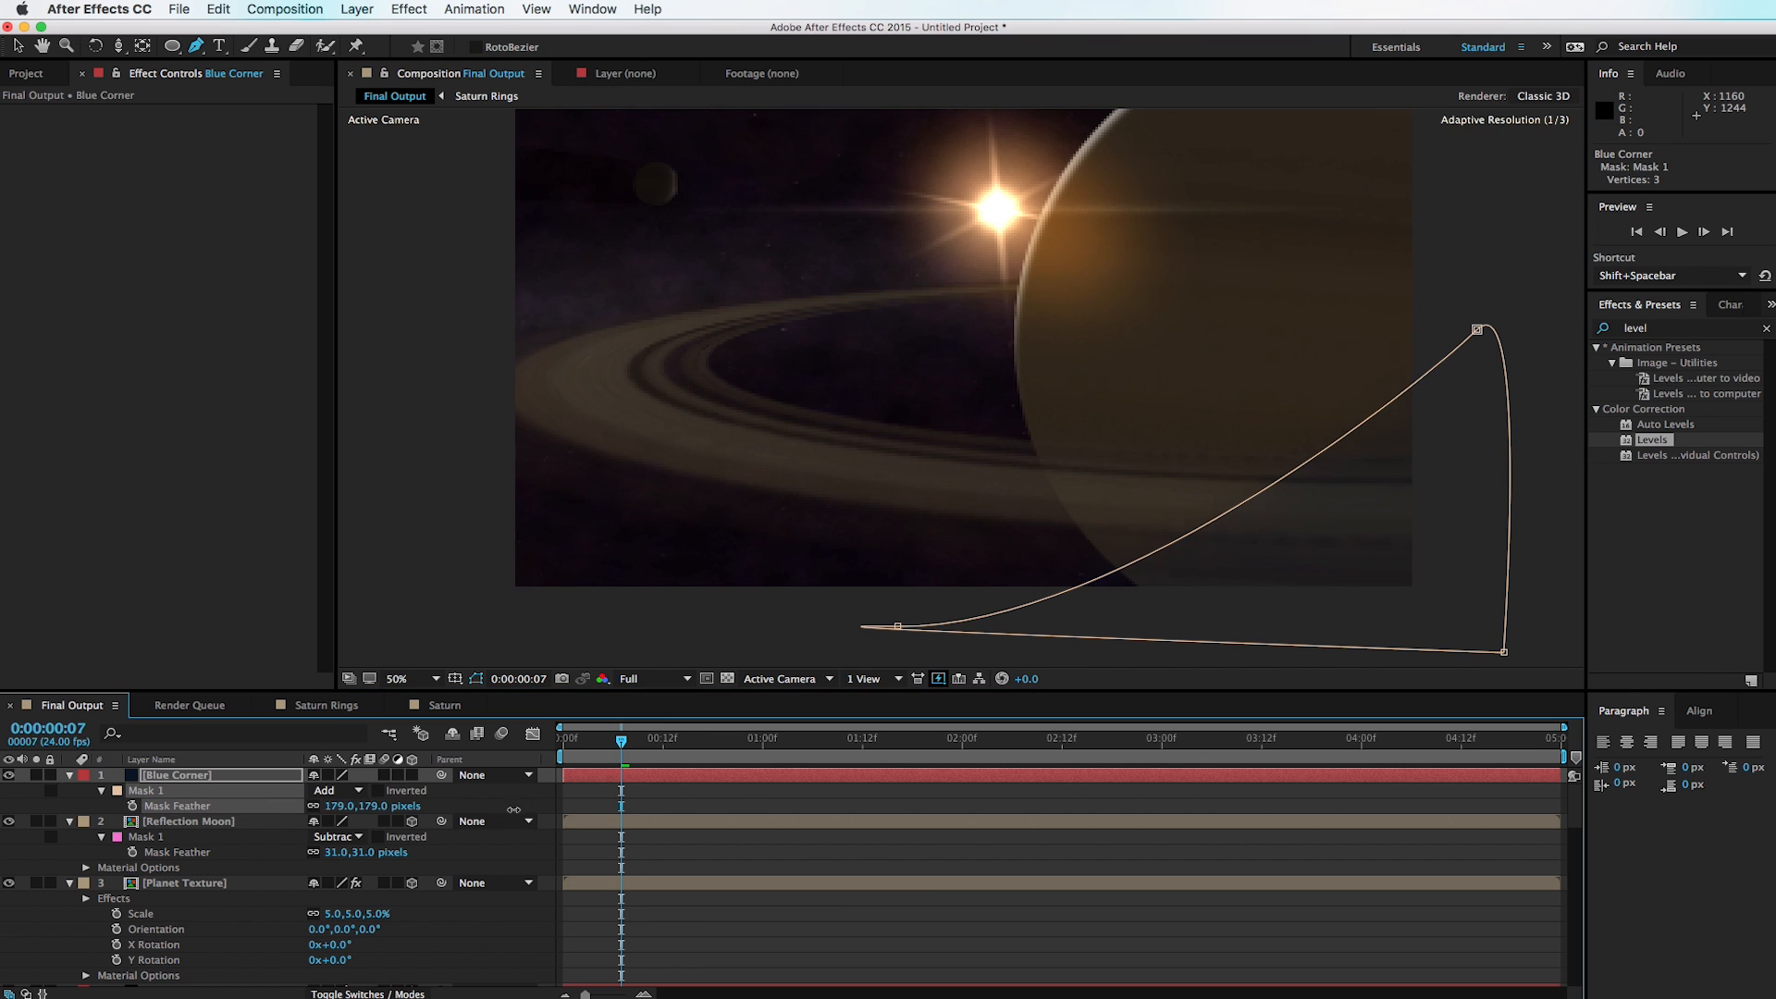
pyautogui.moveTo(764, 806); pyautogui.dragTo(852, 795)
pyautogui.press('v')
pyautogui.moveTo(898, 626); pyautogui.dragTo(753, 623)
pyautogui.moveTo(1477, 329); pyautogui.dragTo(1485, 287)
pyautogui.moveTo(1437, 343); pyautogui.dragTo(1428, 500)
# Step: Raise Blue Corner's opacity to 61% and make the layer 3D
pyautogui.press('t')
pyautogui.moveTo(319, 794); pyautogui.dragTo(335, 793)
pyautogui.press('space')
pyautogui.moveTo(880, 454); pyautogui.dragTo(845, 526)
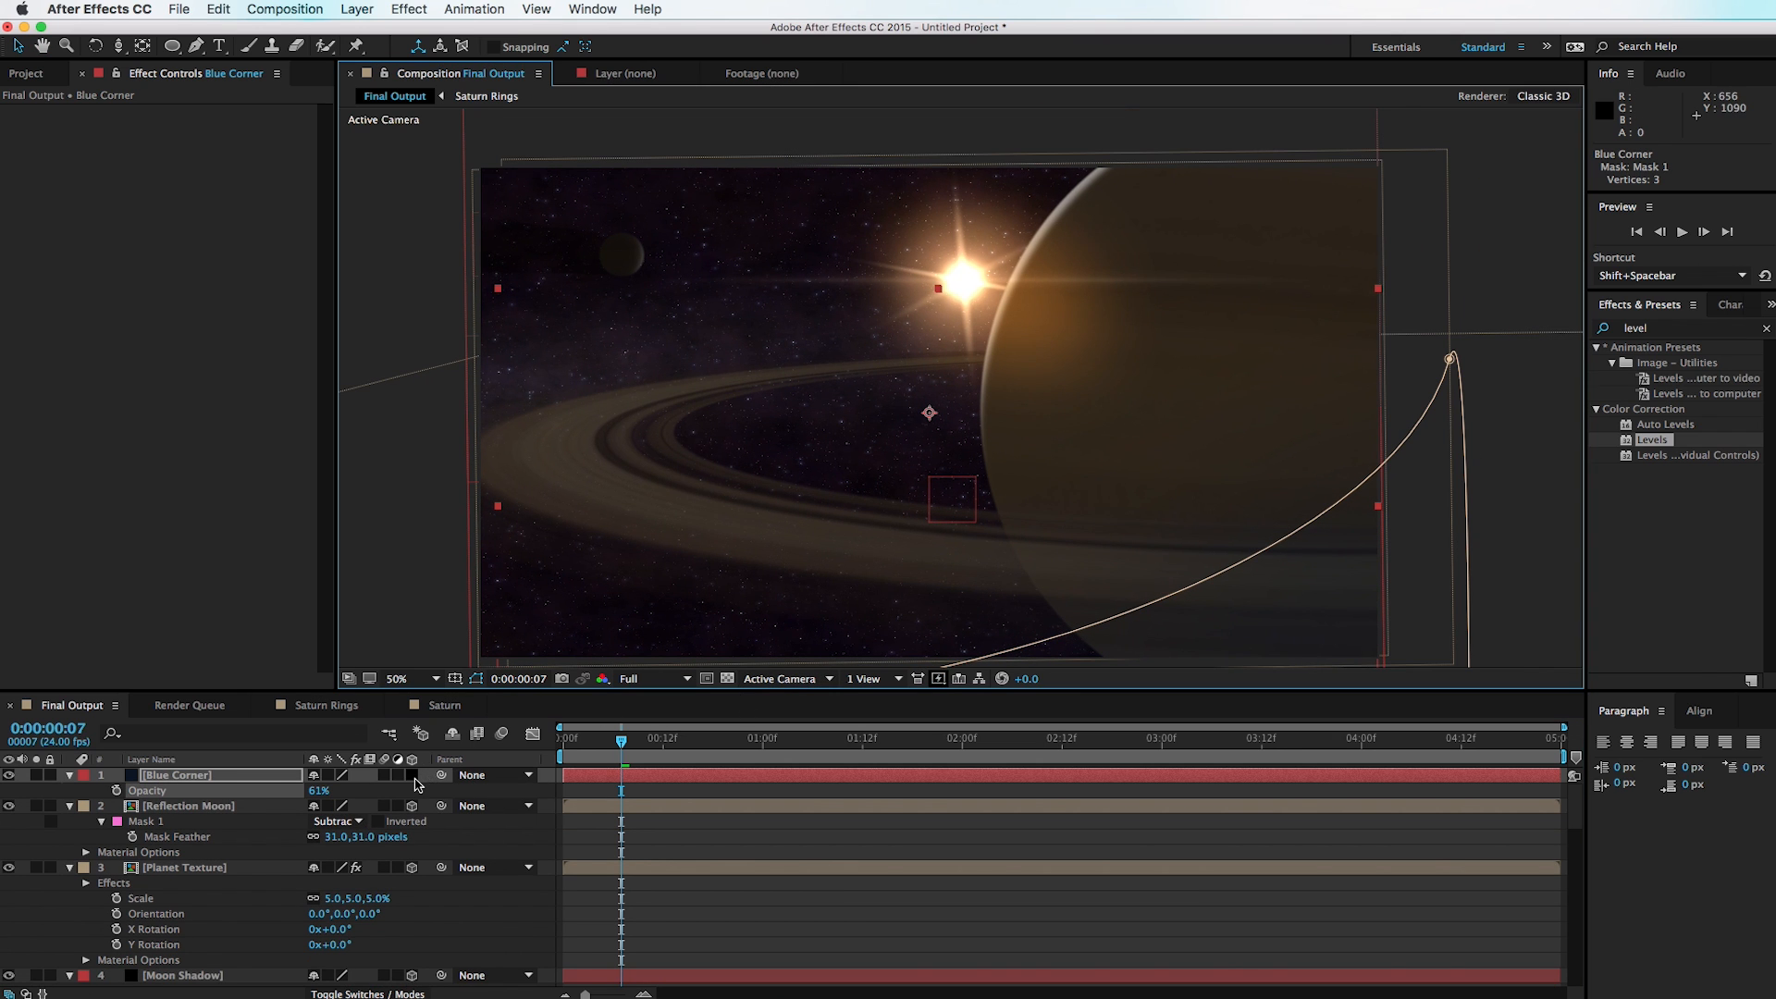
pyautogui.click(411, 775)
pyautogui.press('space')
pyautogui.moveTo(977, 436); pyautogui.dragTo(984, 413)
pyautogui.click(1486, 651)
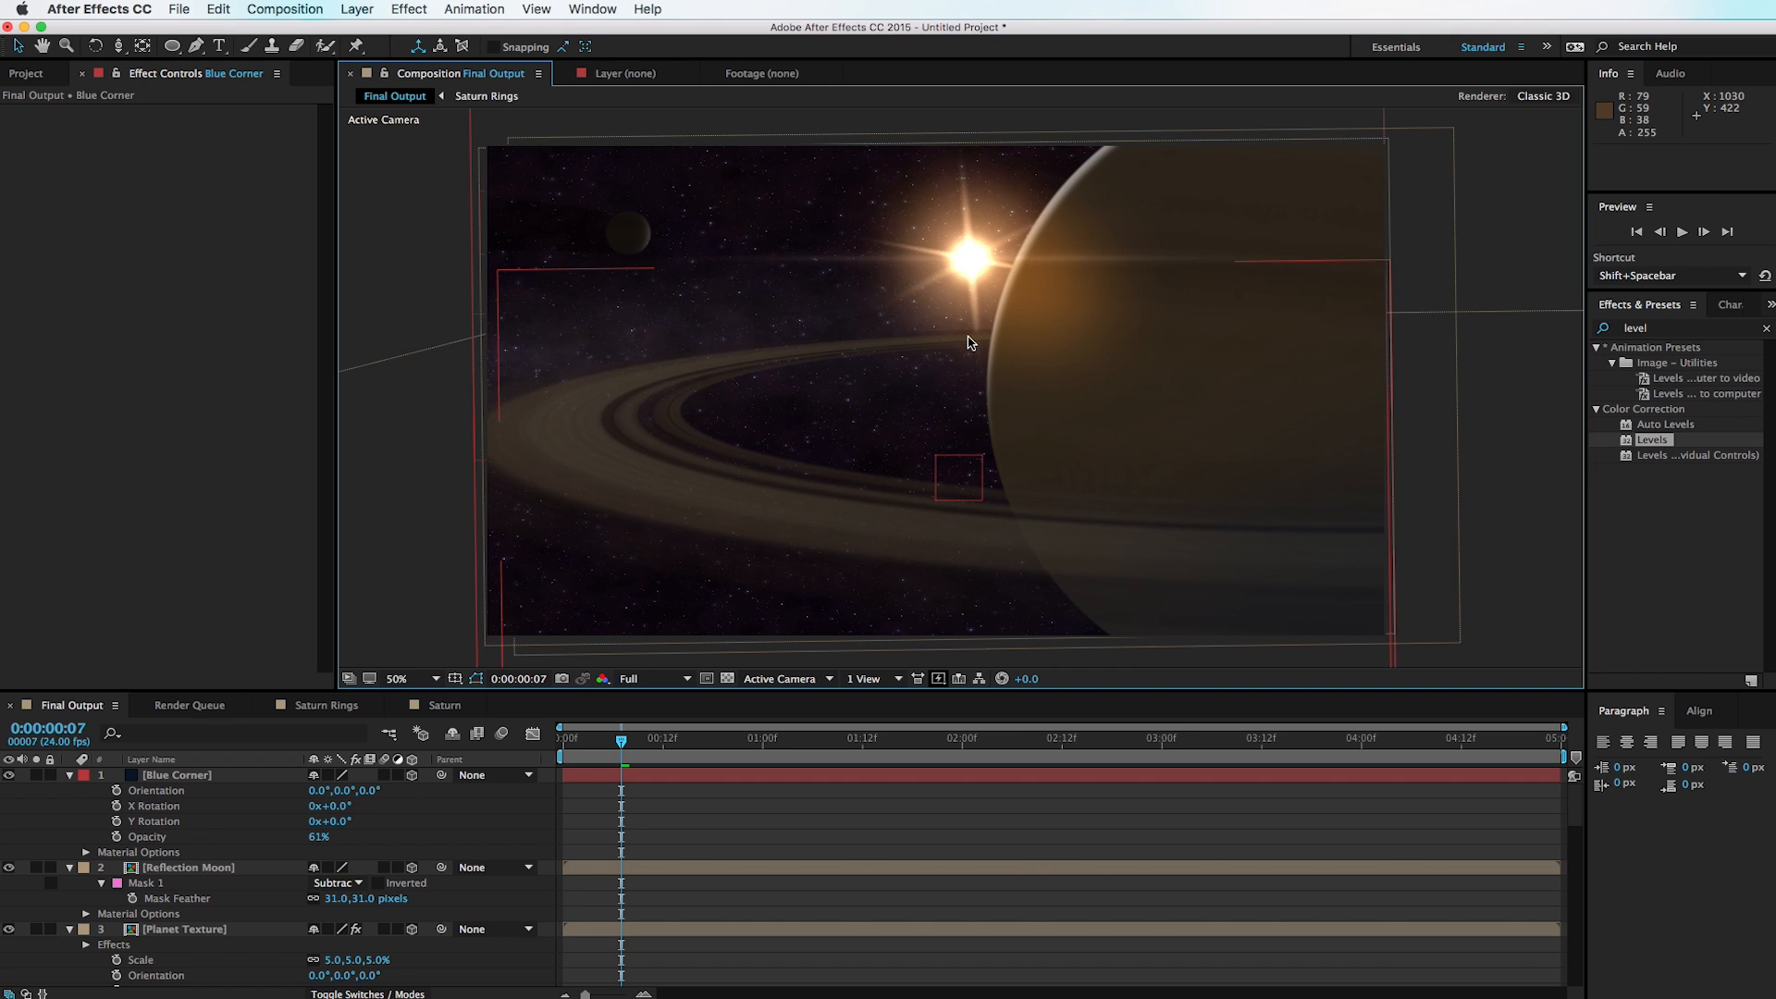
# Step: Duplicate the Saturn Rings layer and set the upper copy's blending mode to Add
pyautogui.scroll(-8, 323, 863)
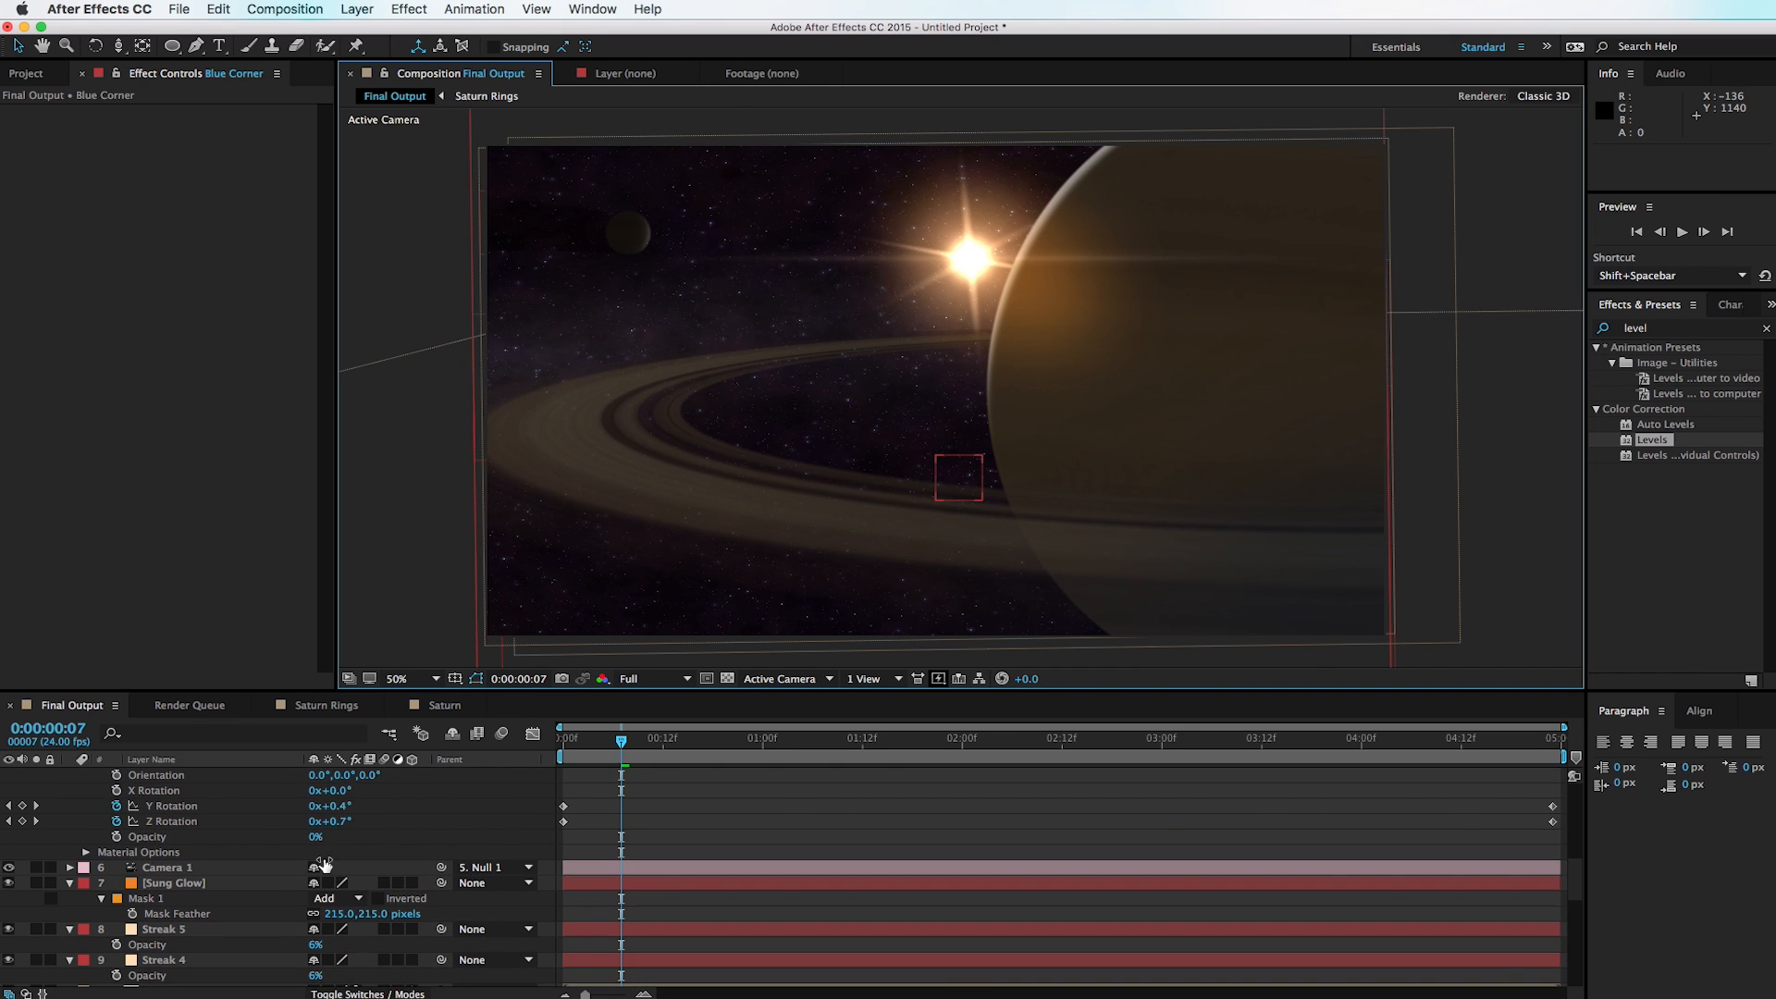
pyautogui.scroll(-5, 280, 901)
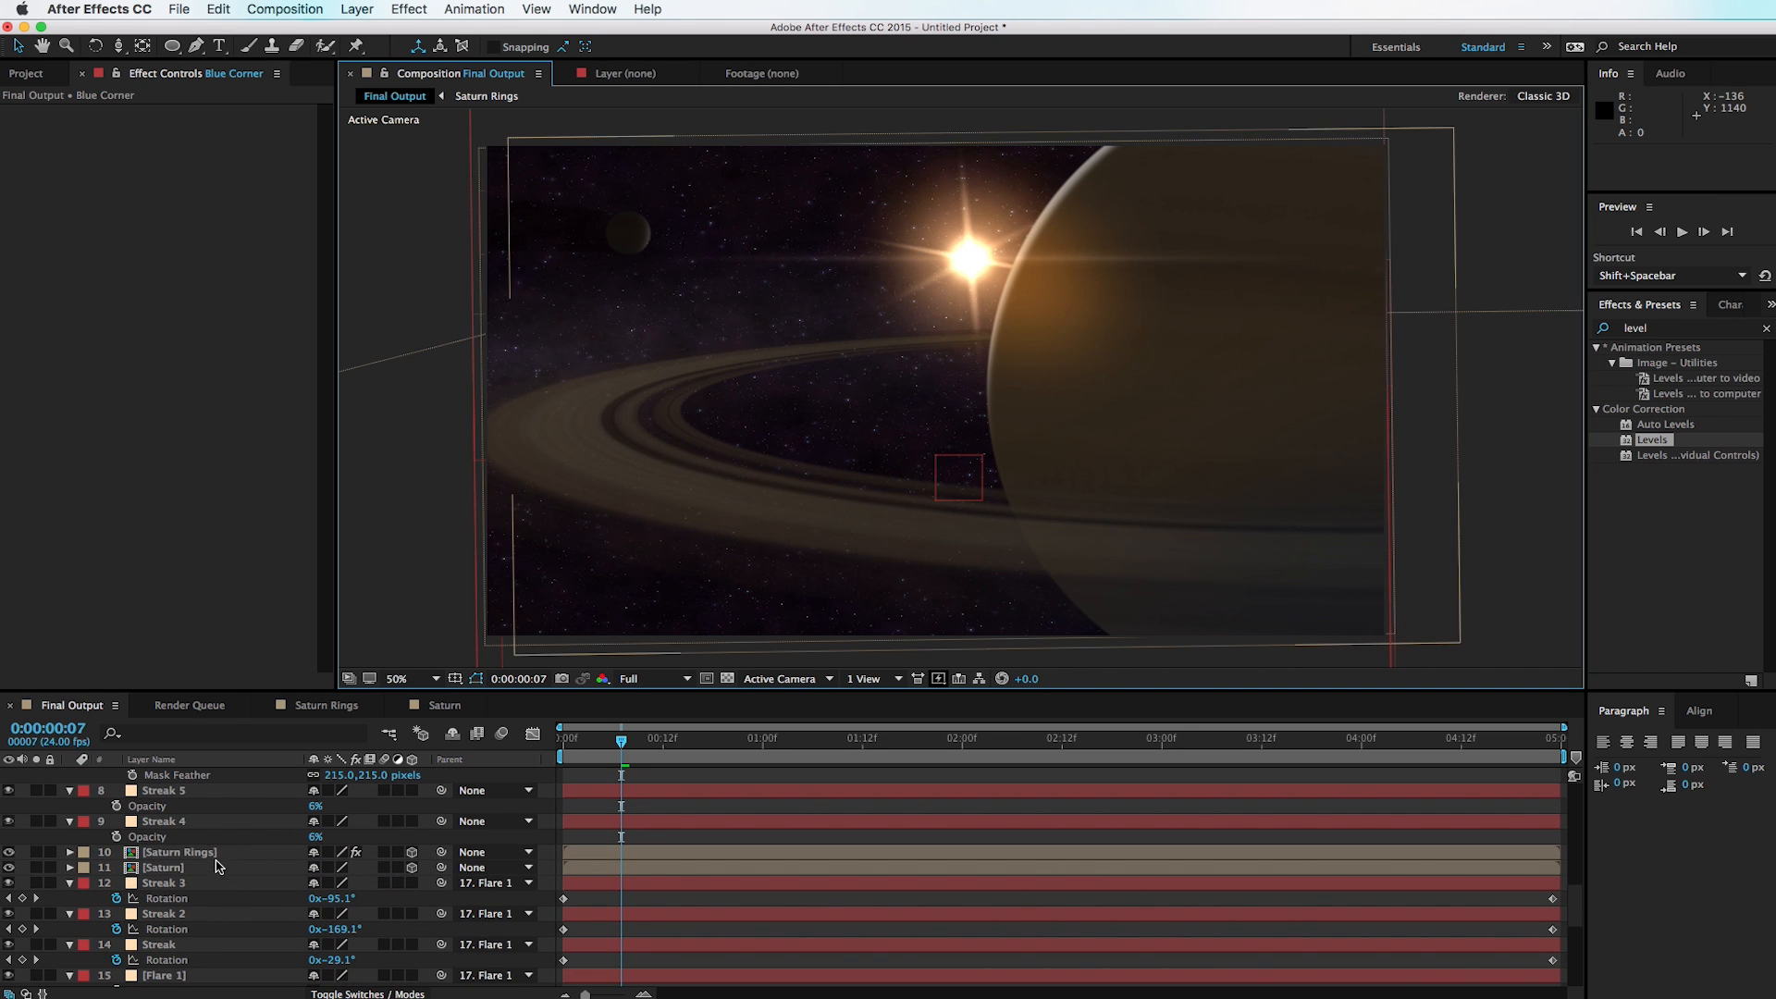
pyautogui.click(219, 856)
pyautogui.press('super+d')
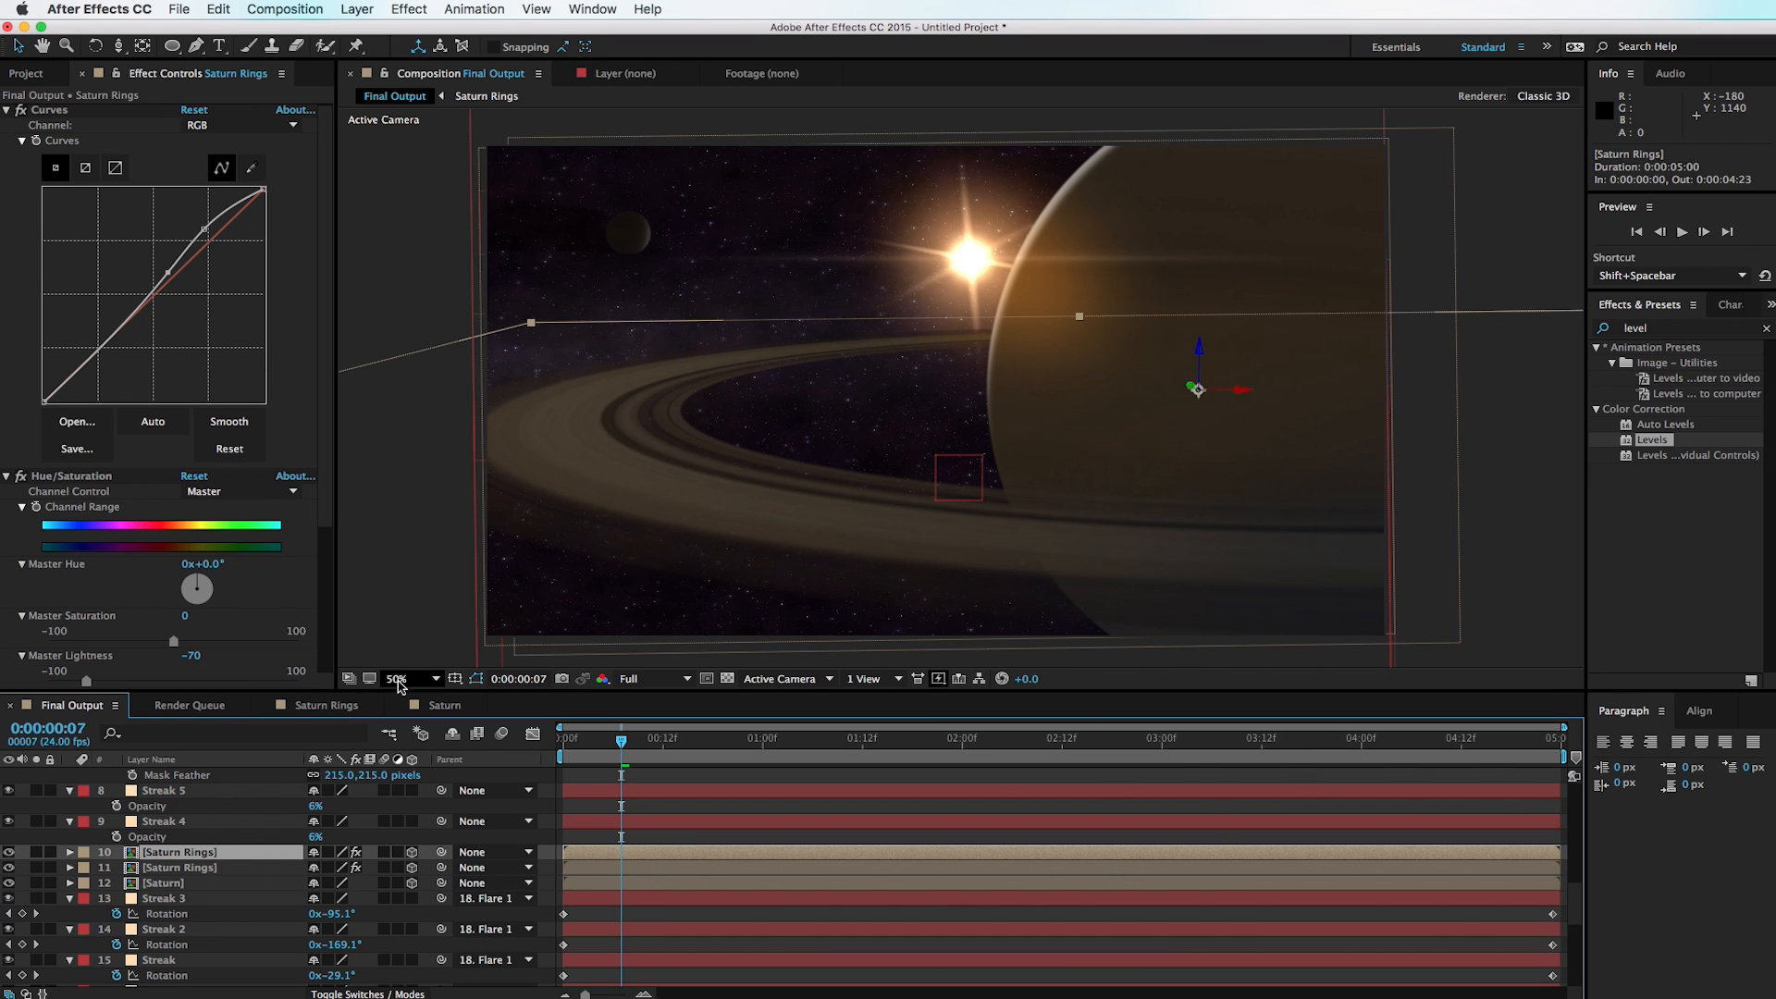
pyautogui.click(367, 994)
pyautogui.click(338, 851)
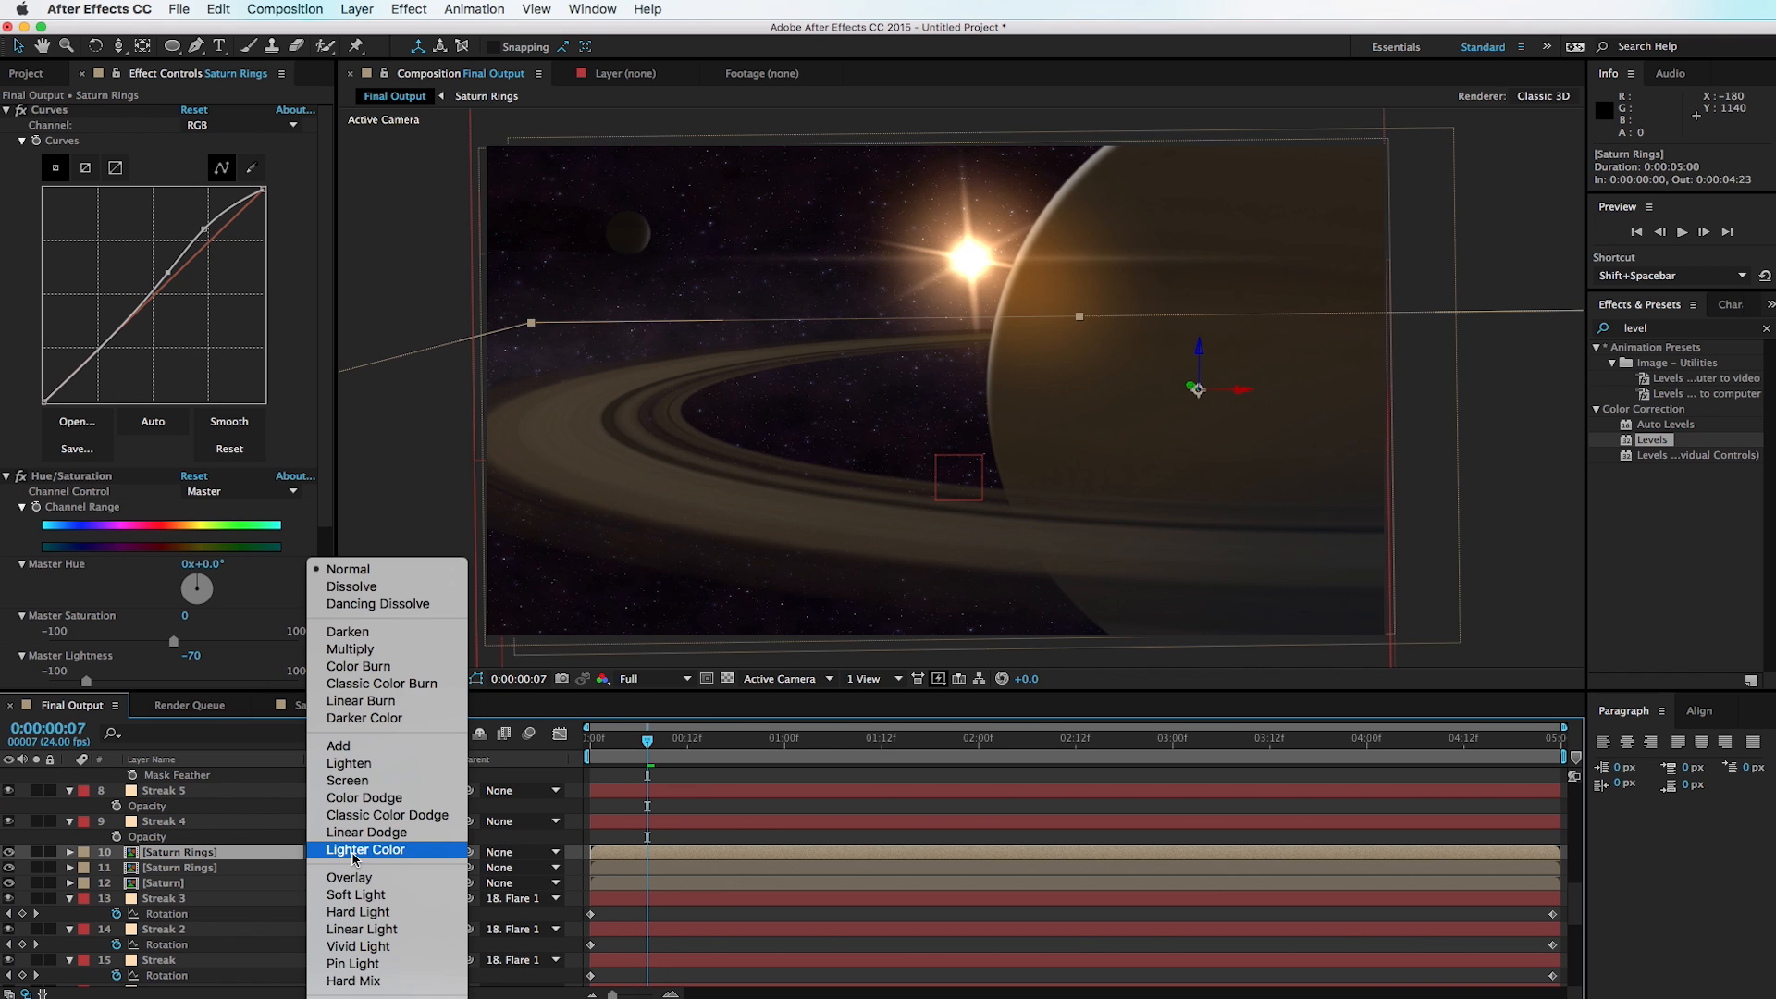
pyautogui.click(378, 745)
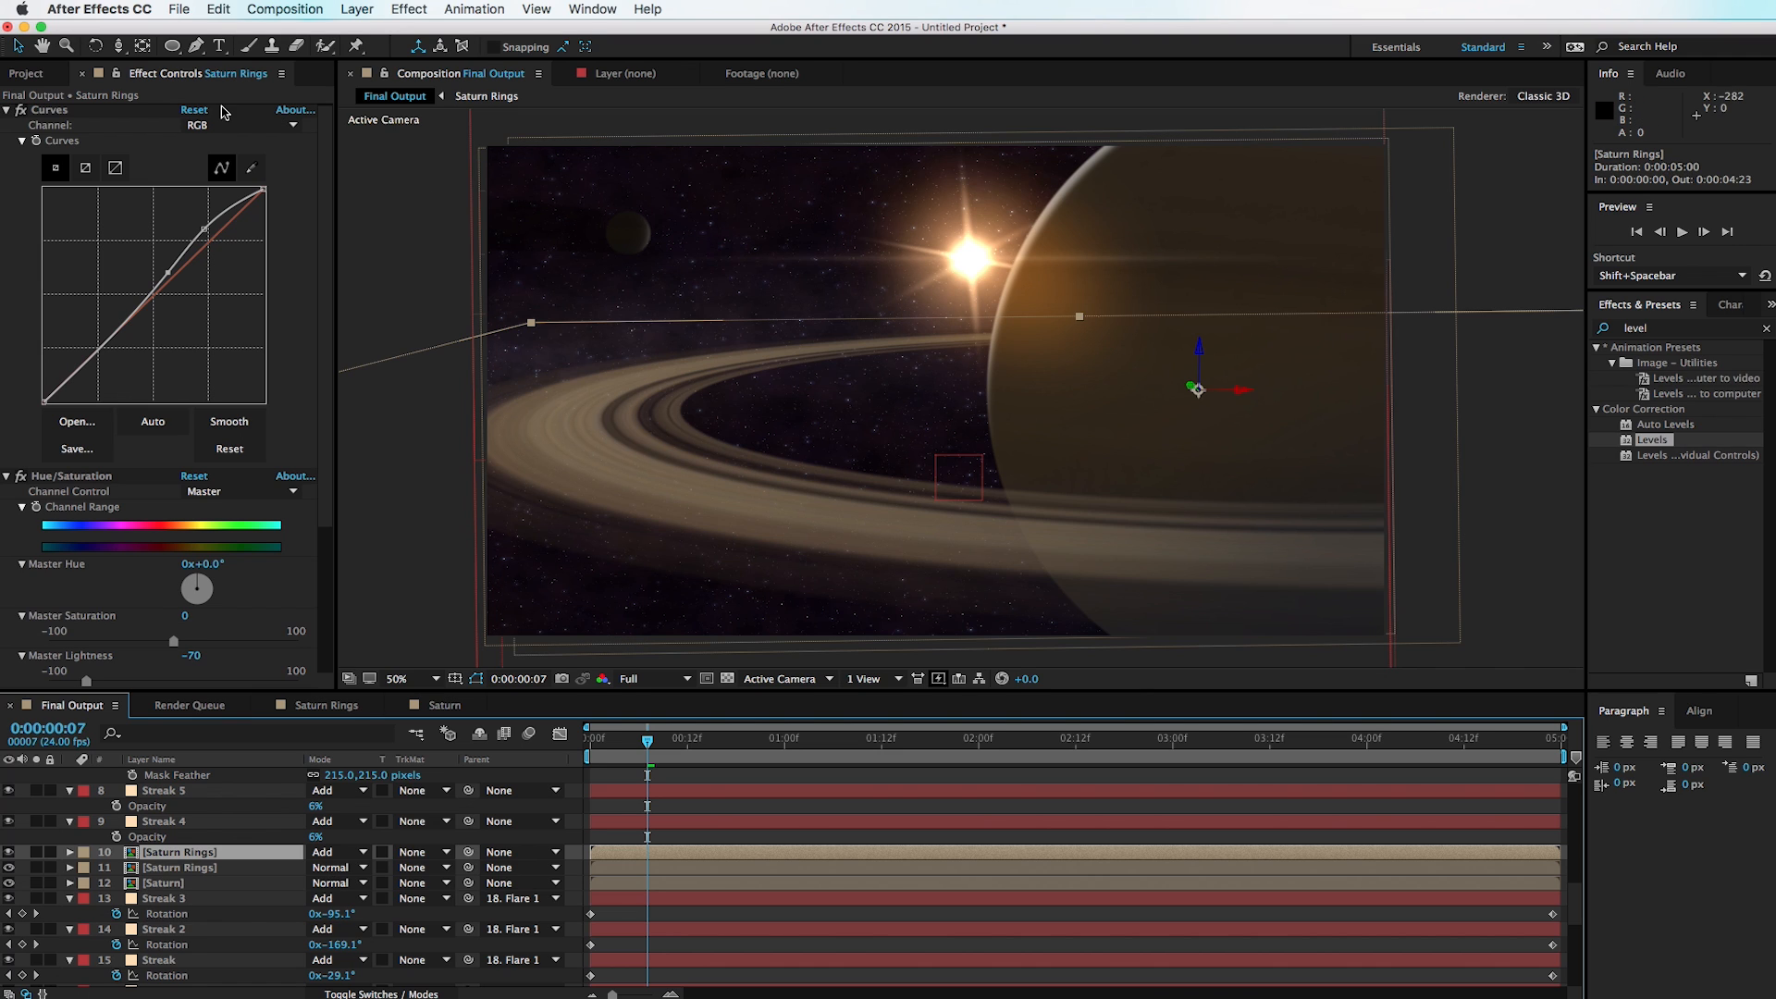
# Step: Draw a four-point Pen mask on the upper Saturn Rings copy around the far ring section just below the sun
pyautogui.click(197, 49)
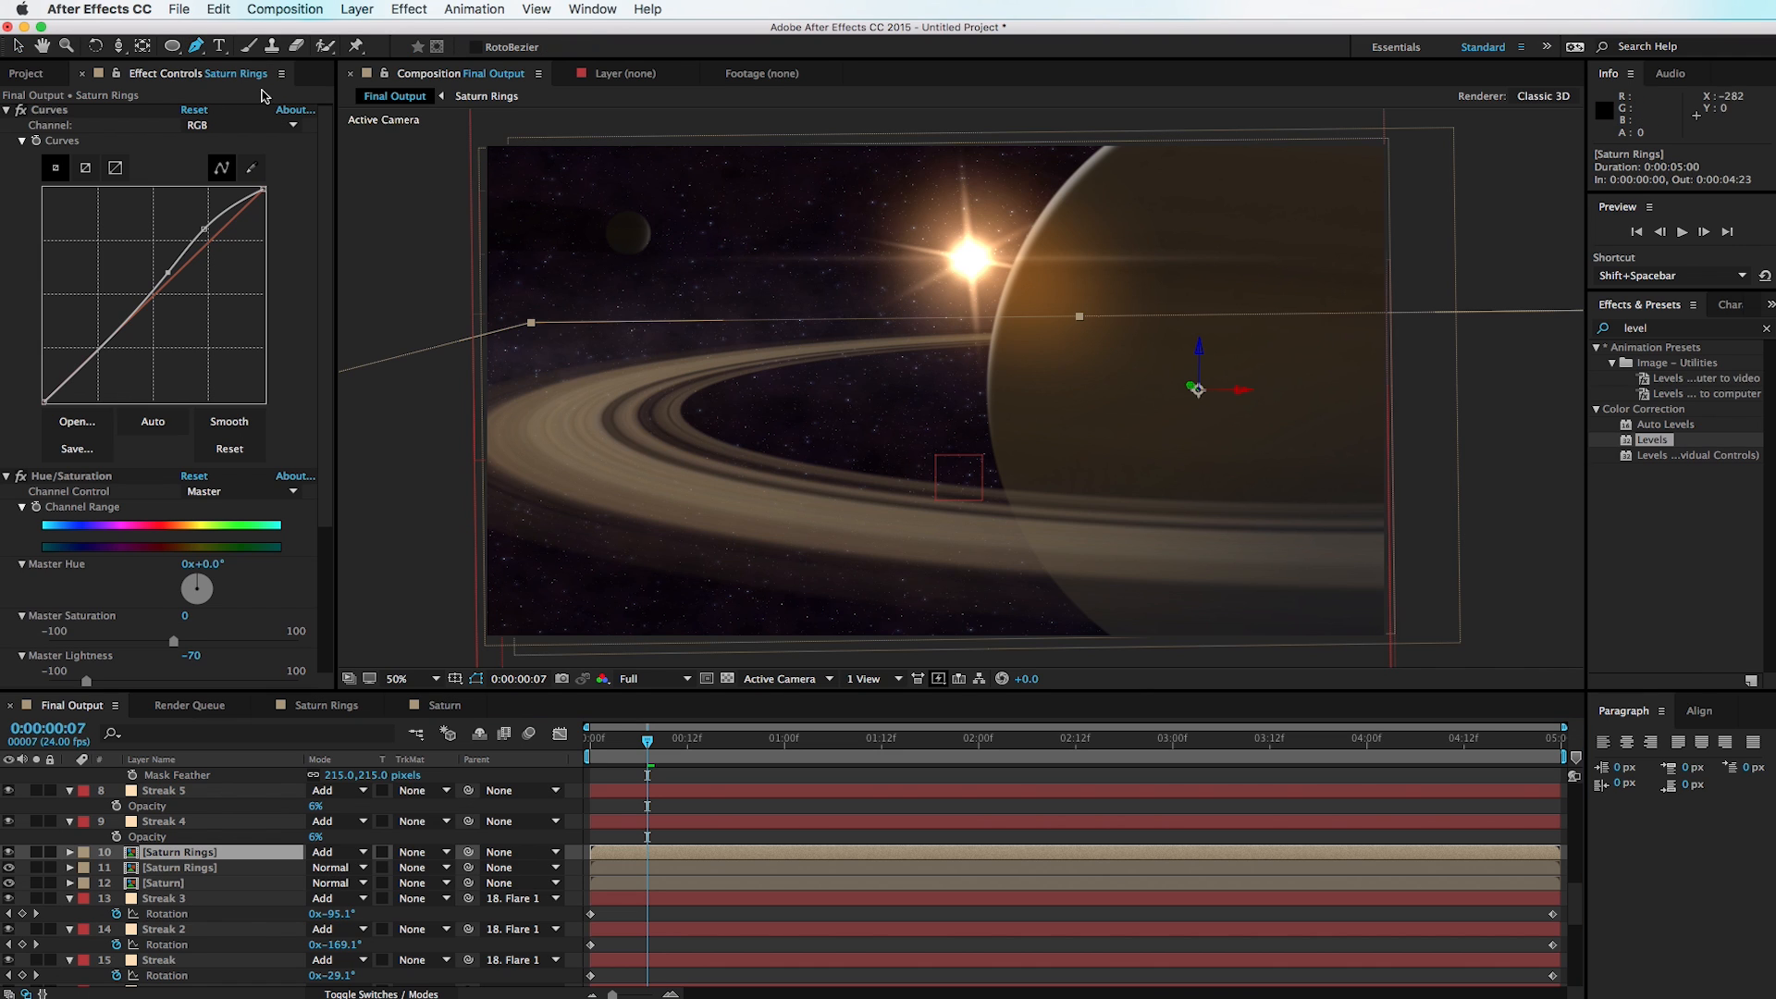
pyautogui.click(1010, 405)
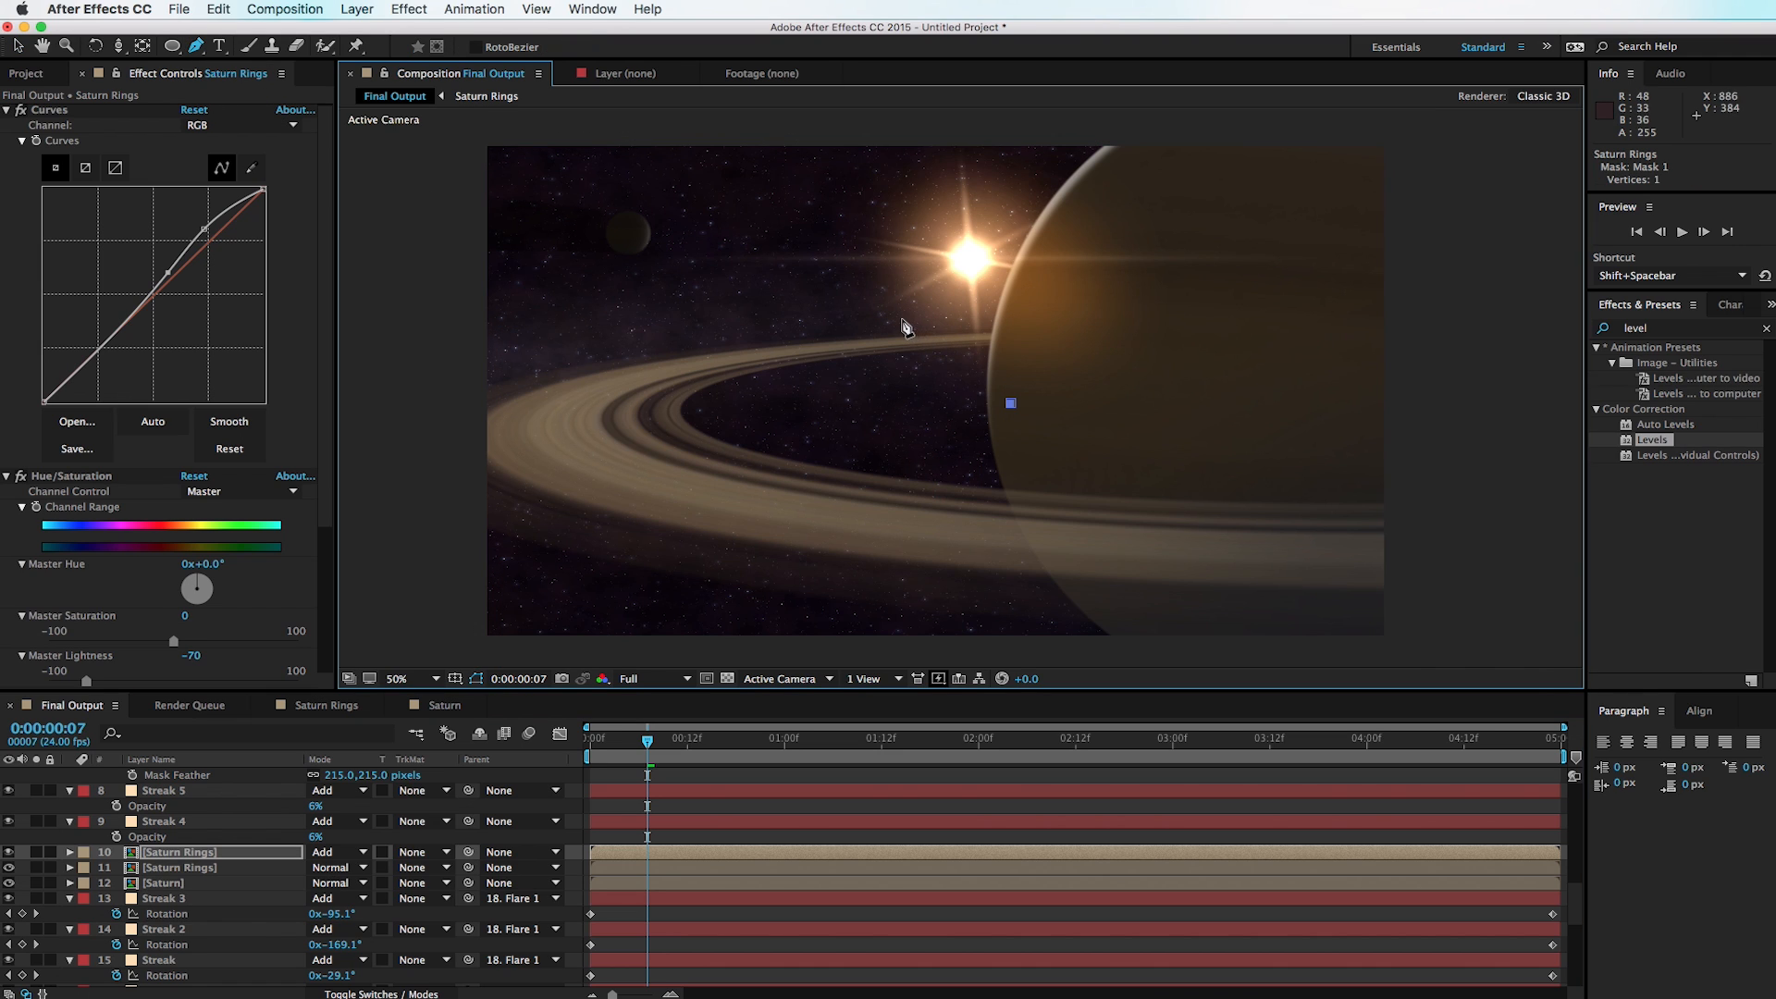
pyautogui.click(1193, 293)
pyautogui.click(1010, 404)
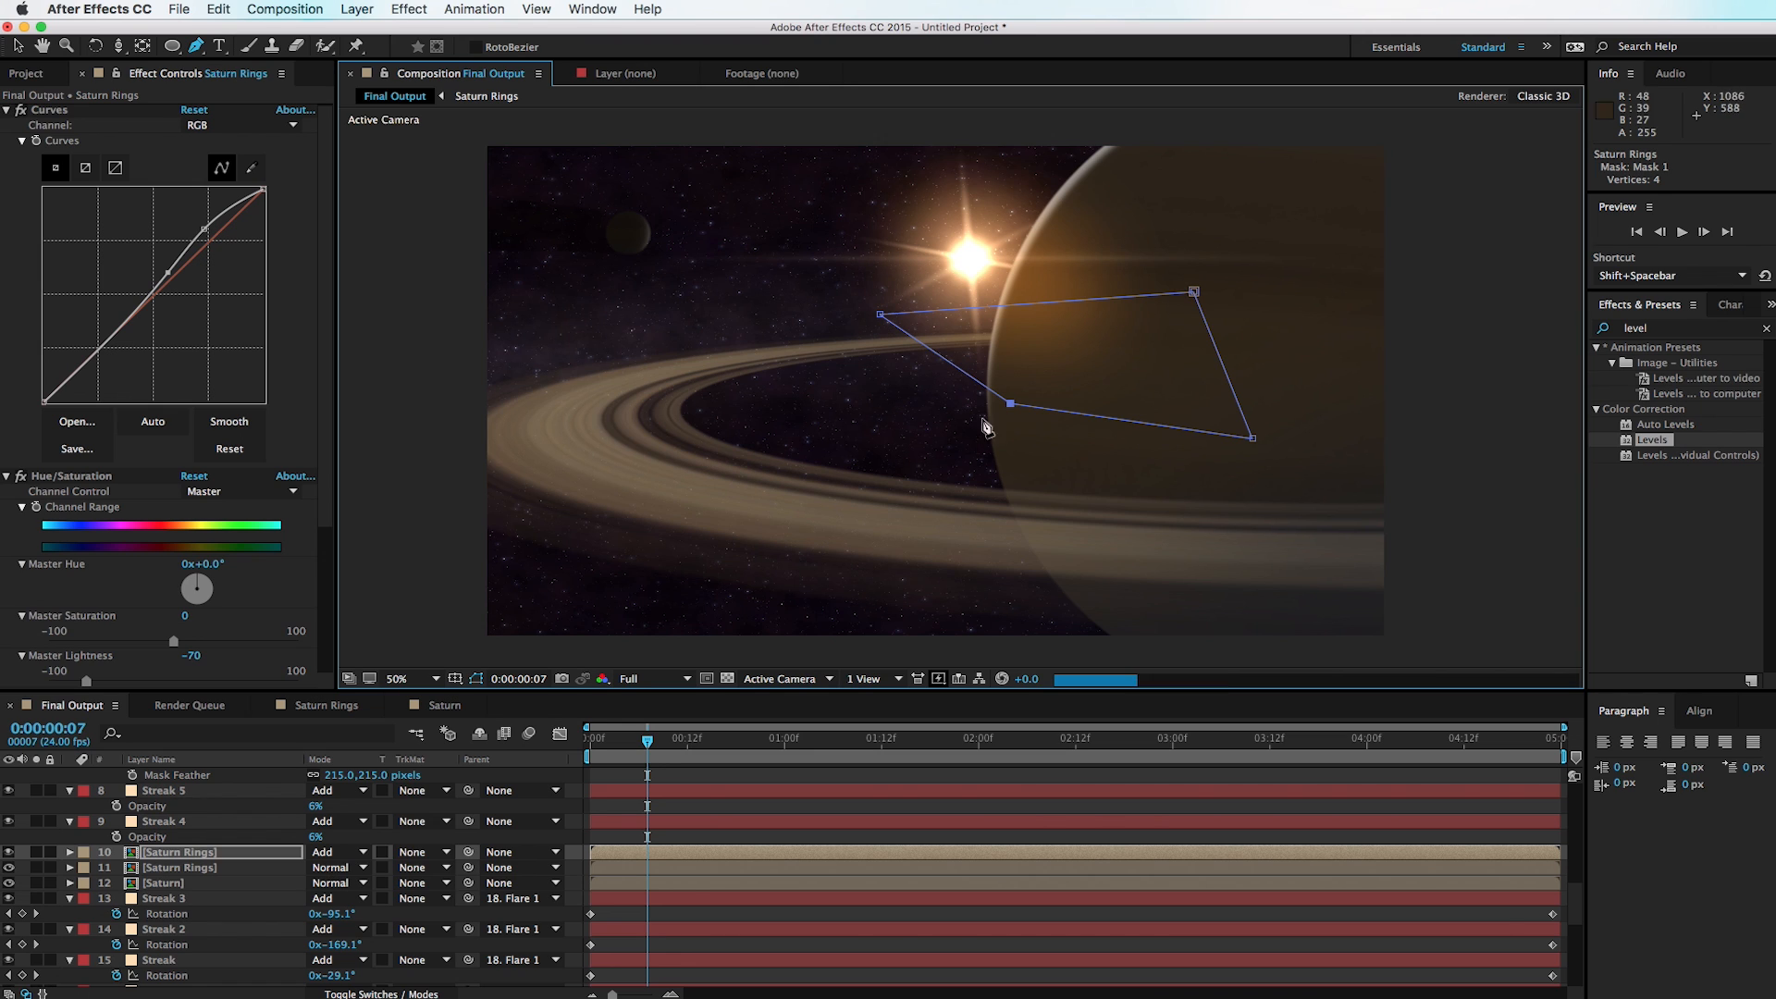
pyautogui.press('v')
pyautogui.click(413, 376)
pyautogui.click(428, 277)
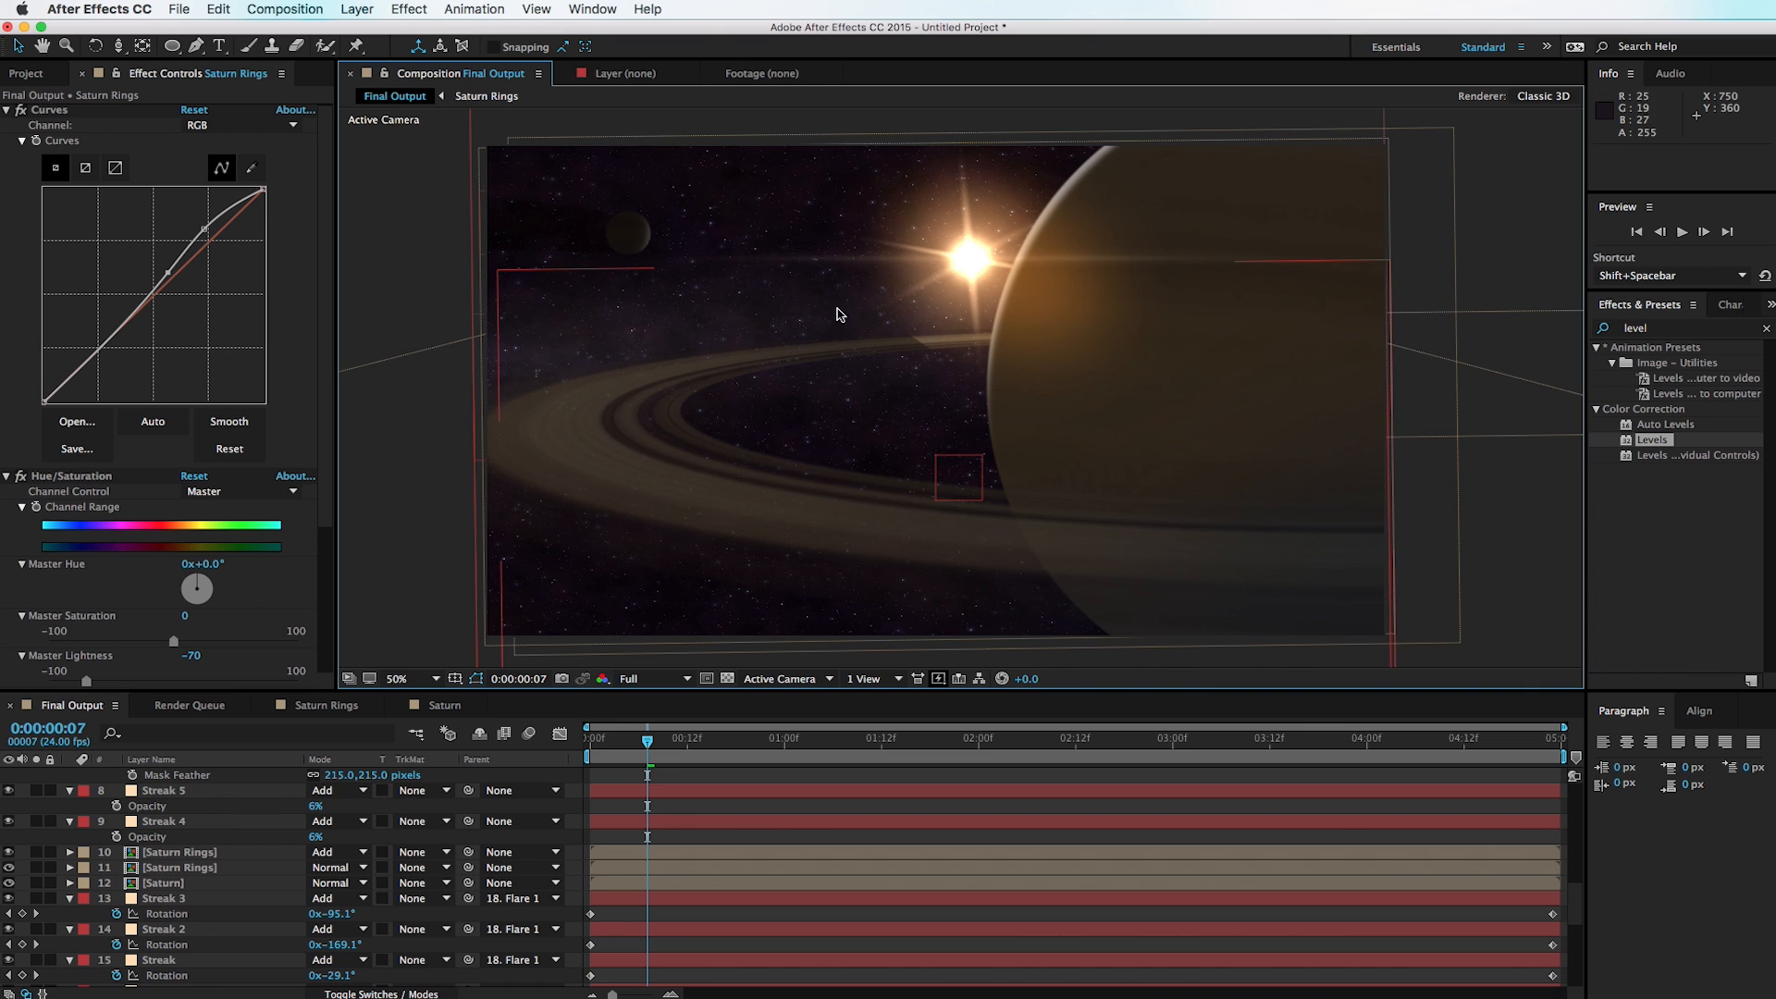
# Step: Feather the upper Saturn Rings mask by 293 pixels and shift its two points nearest the open ring away from the planet
pyautogui.click(214, 865)
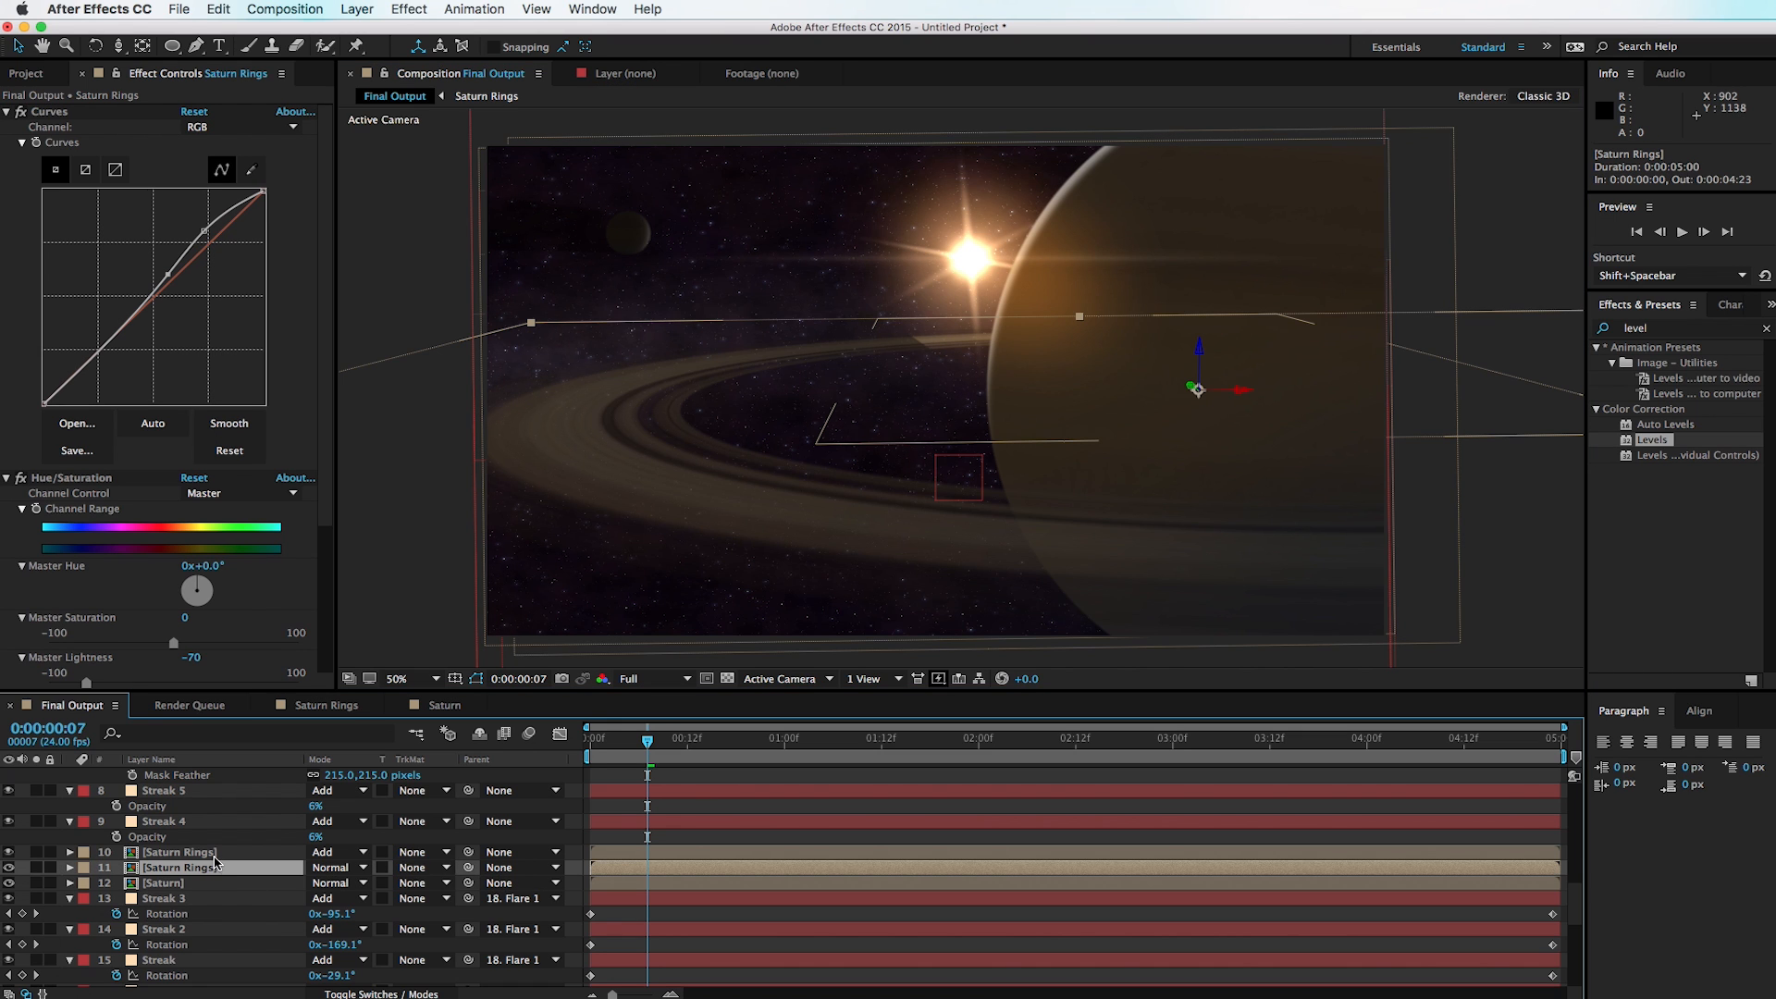
pyautogui.click(214, 854)
pyautogui.press('f')
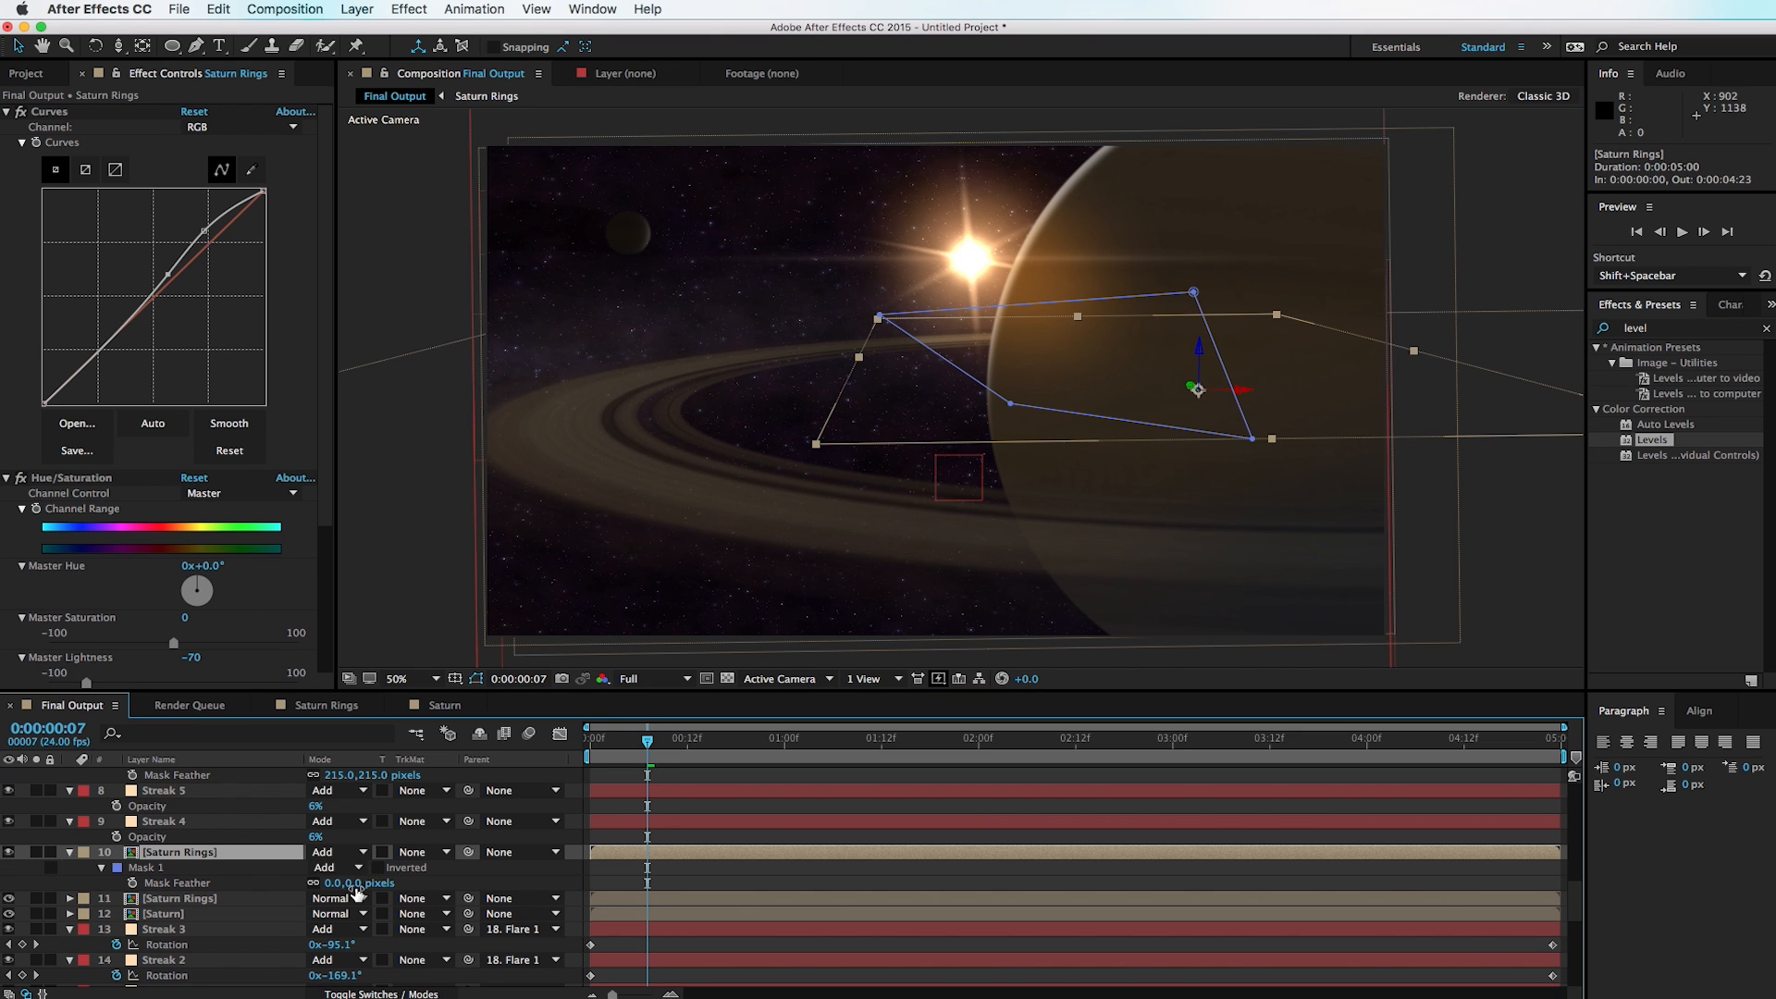
pyautogui.scroll(2, 962, 359)
pyautogui.moveTo(961, 359); pyautogui.dragTo(901, 365)
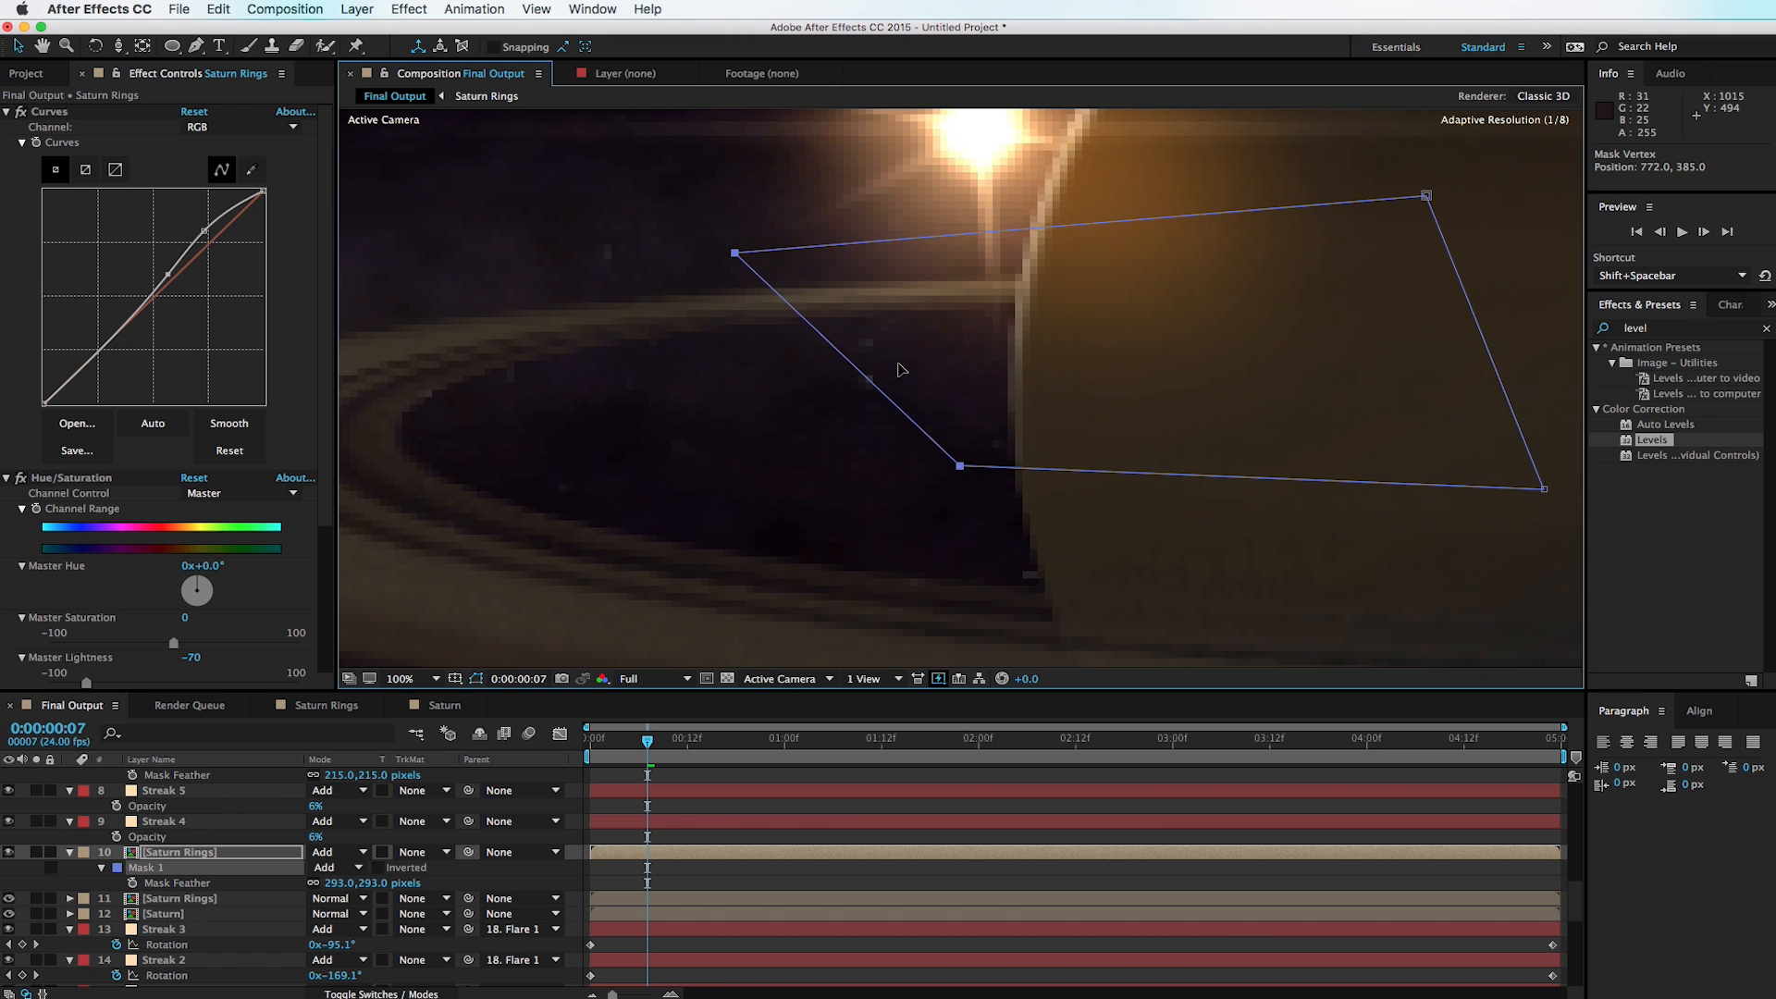
pyautogui.scroll(-2, 904, 368)
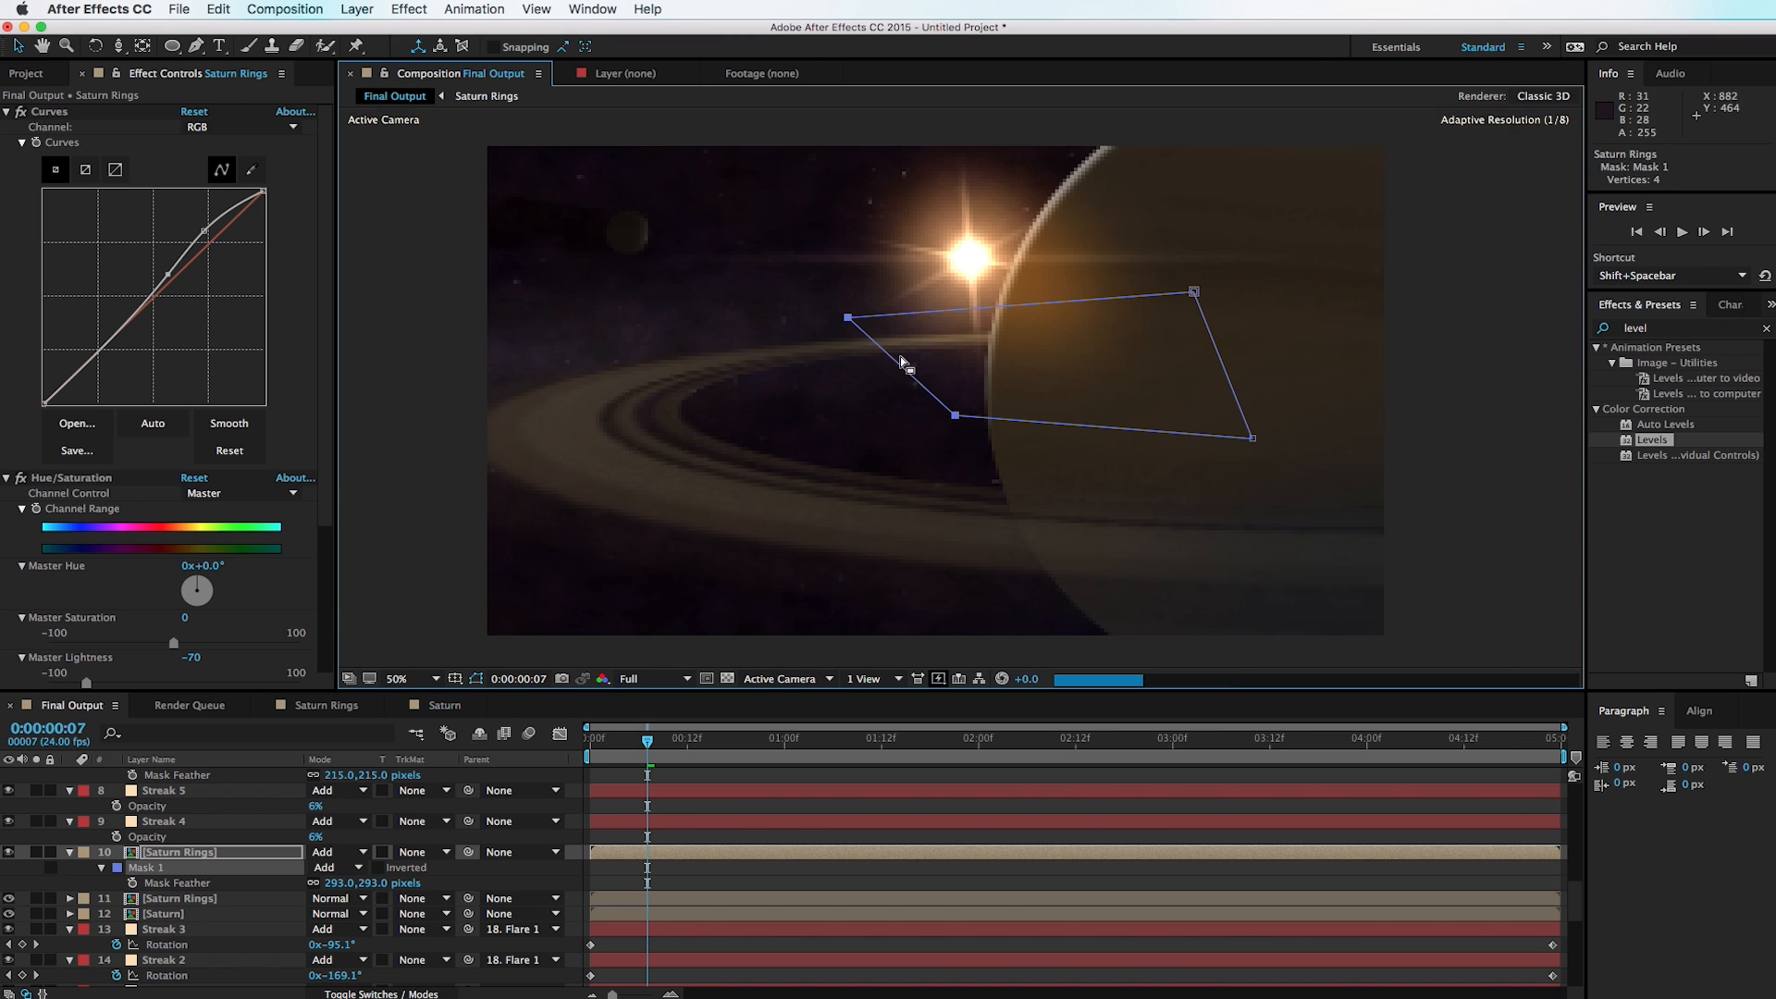
pyautogui.click(413, 219)
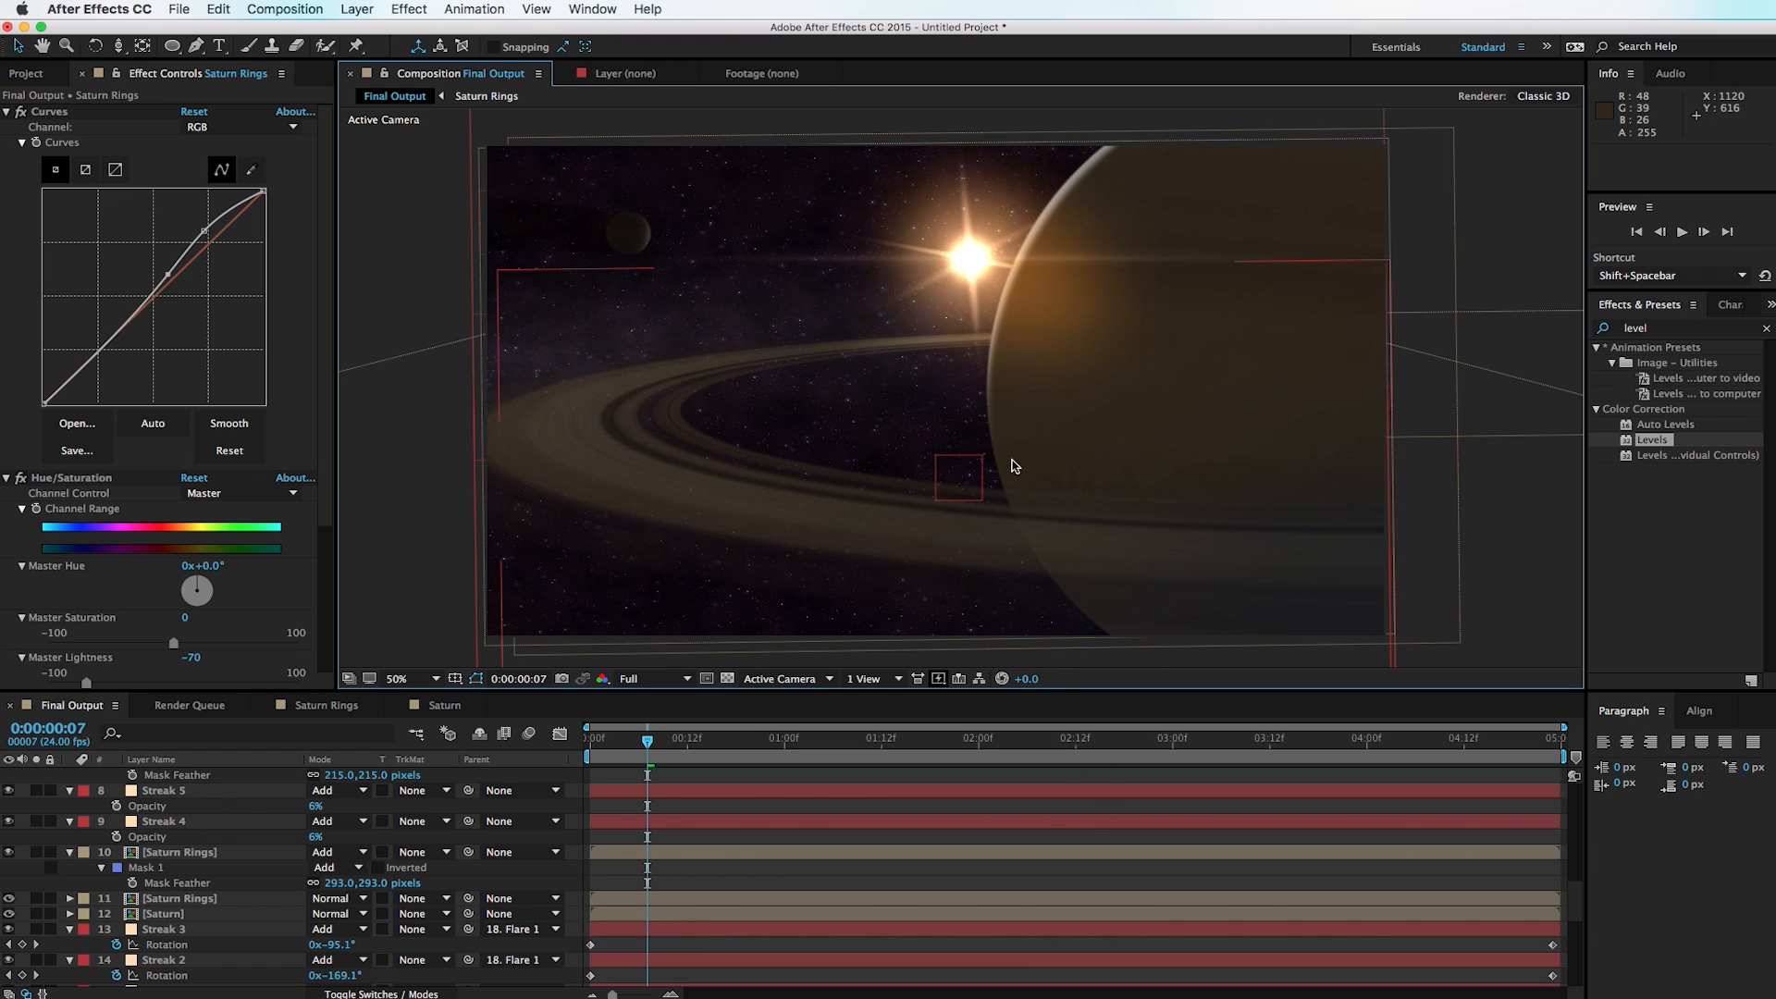
# Step: Duplicate the unmasked Saturn Rings layer and set the copy's Hue/Saturation Master Lightness to -90
pyautogui.click(192, 867)
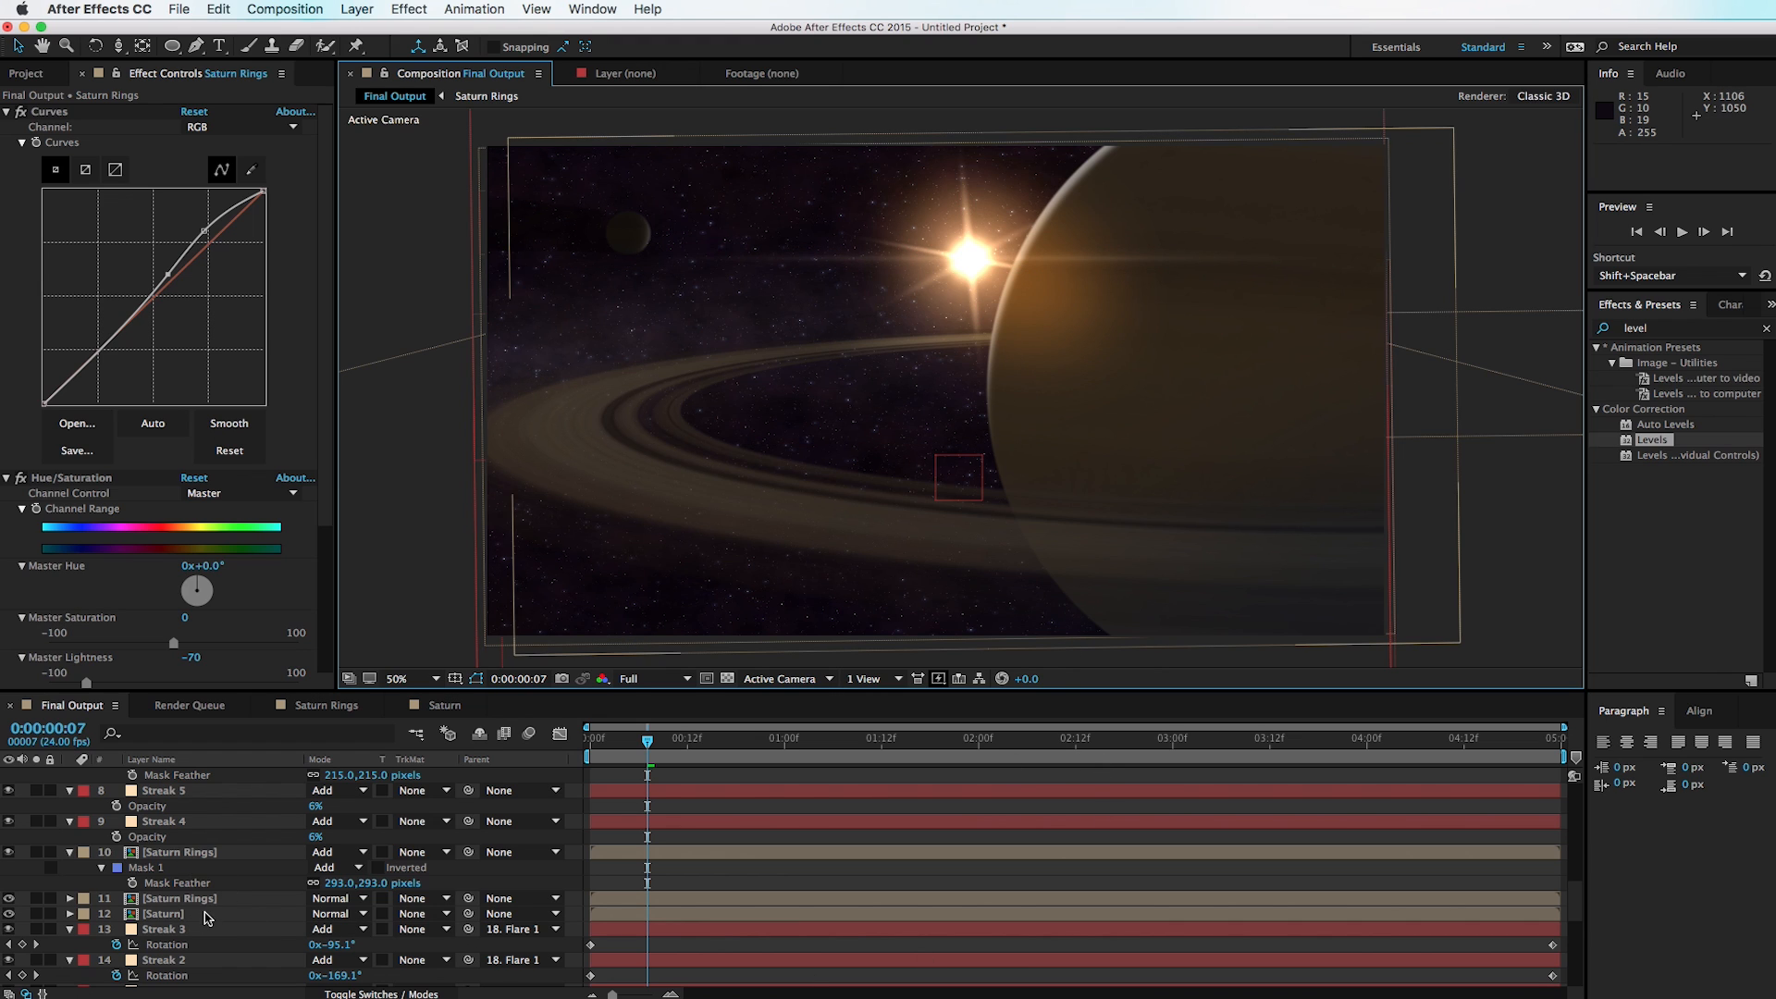
pyautogui.click(217, 899)
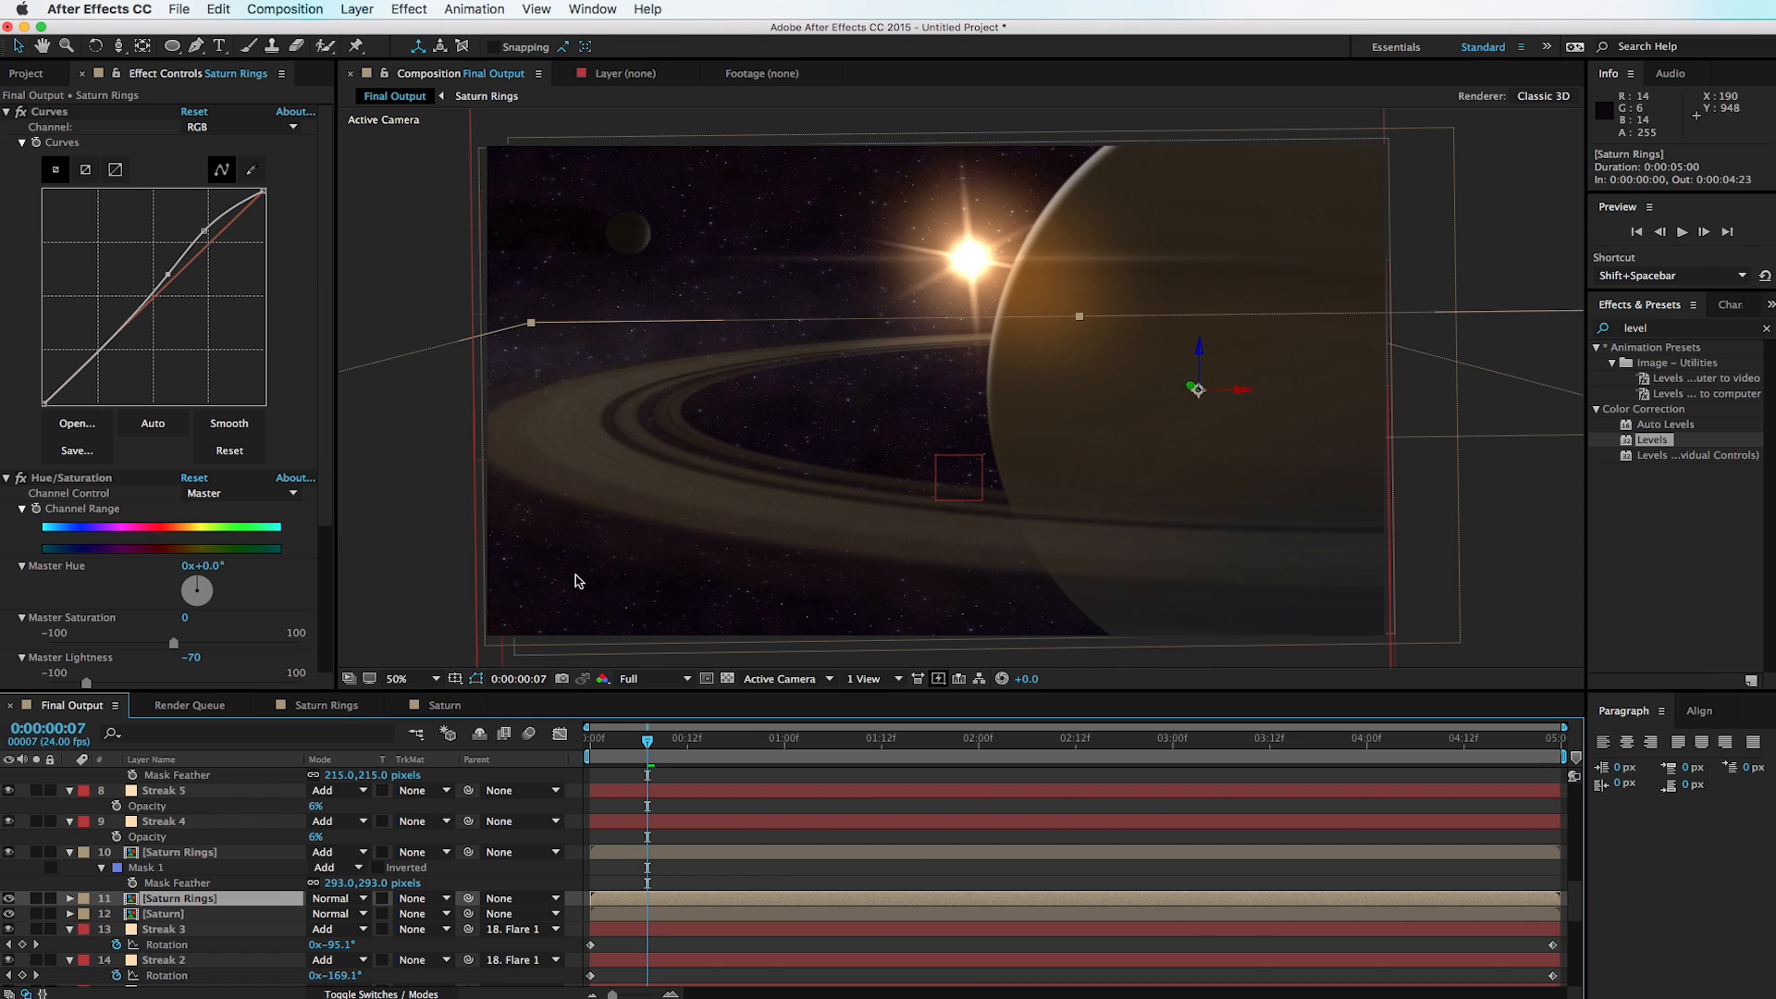
pyautogui.press('super+d')
pyautogui.scroll(-2, 189, 583)
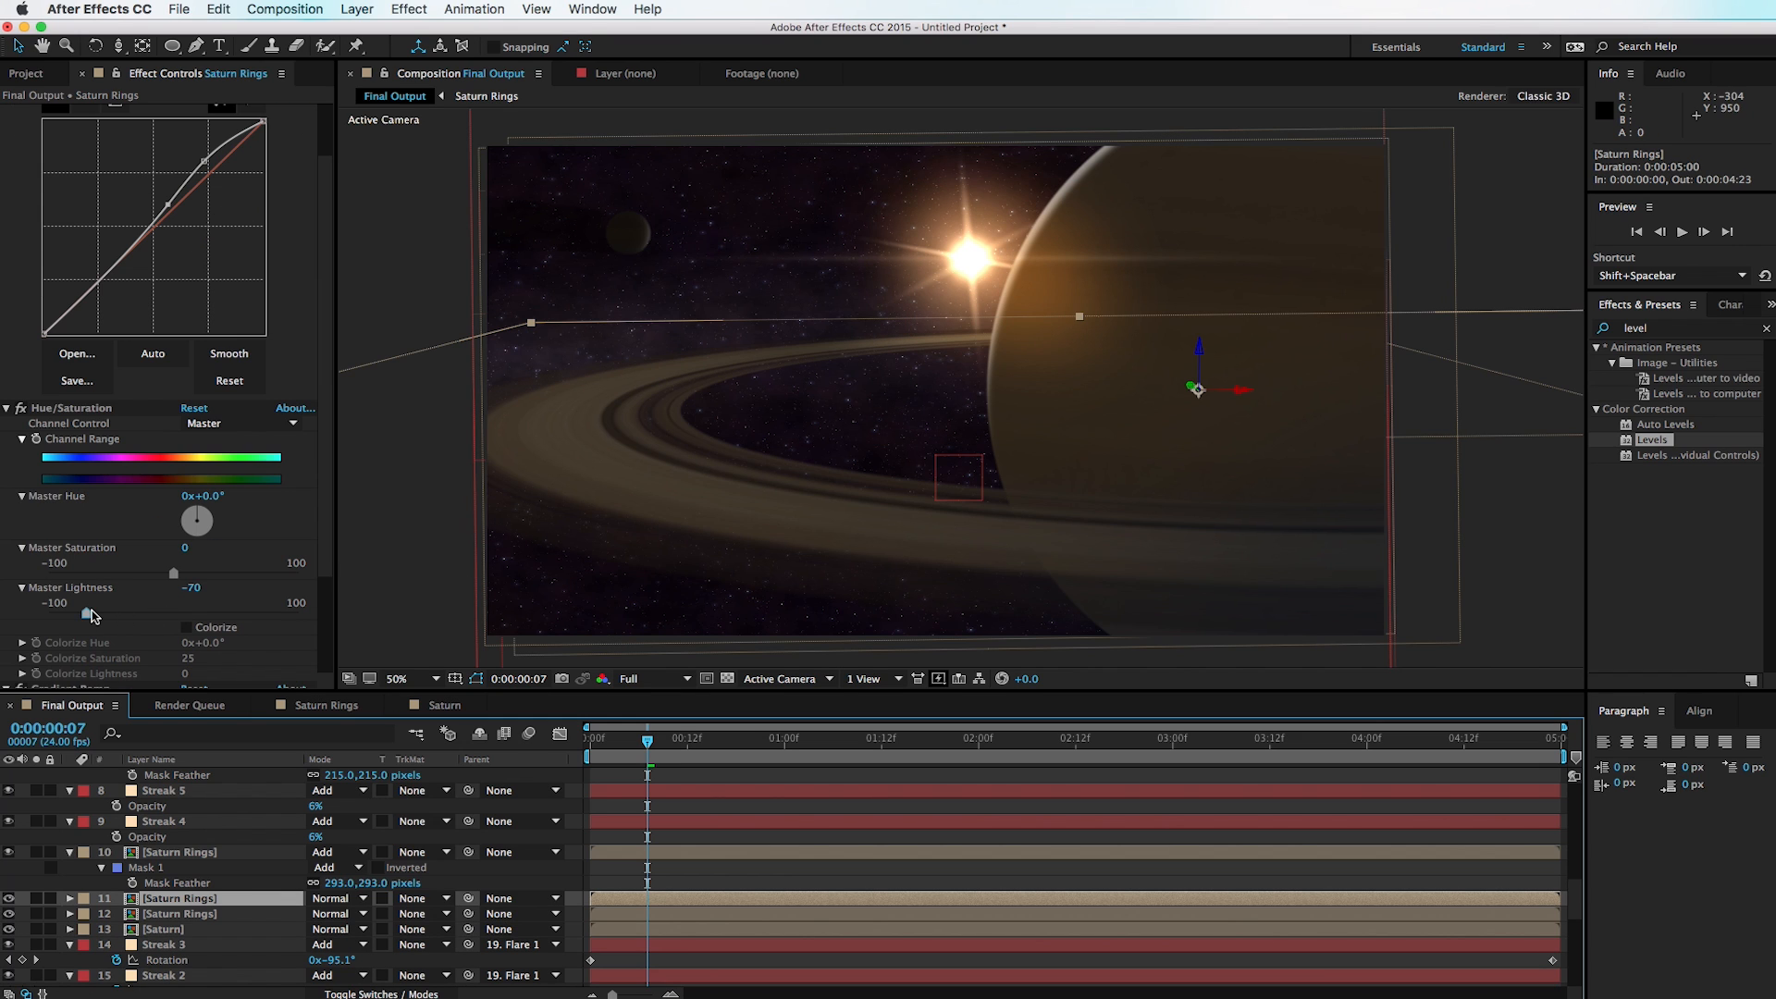
pyautogui.moveTo(89, 616); pyautogui.dragTo(65, 622)
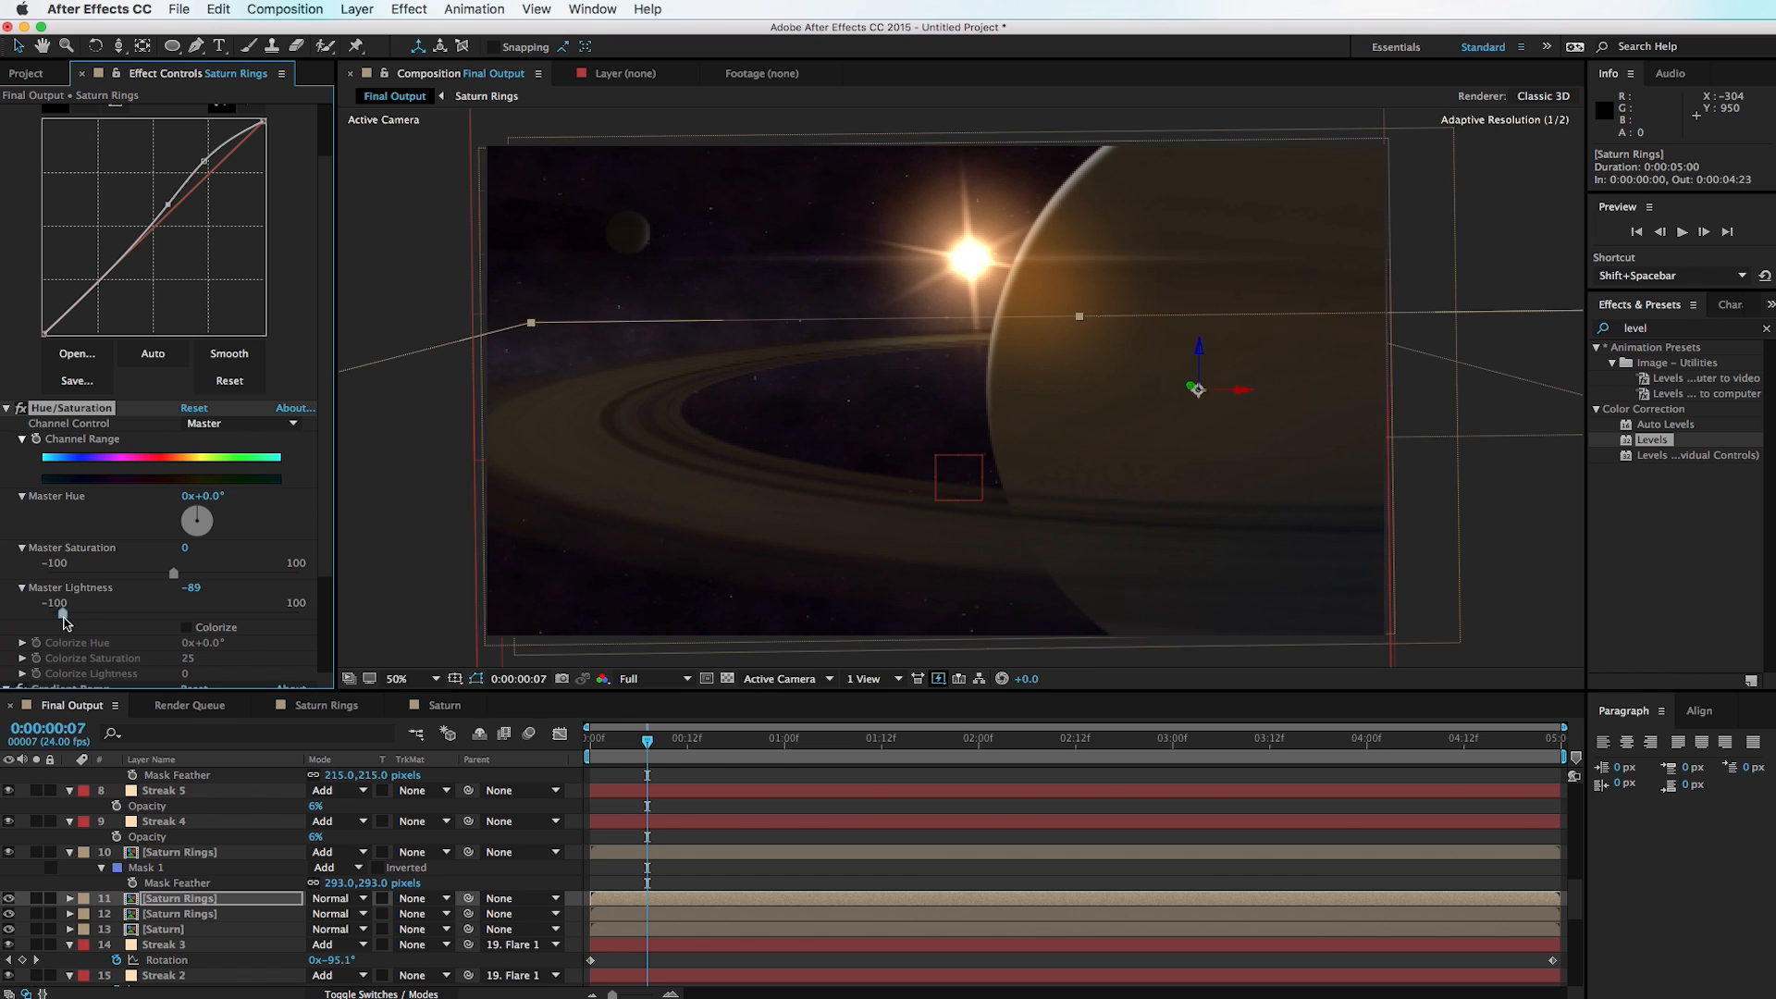
pyautogui.moveTo(63, 625); pyautogui.dragTo(61, 626)
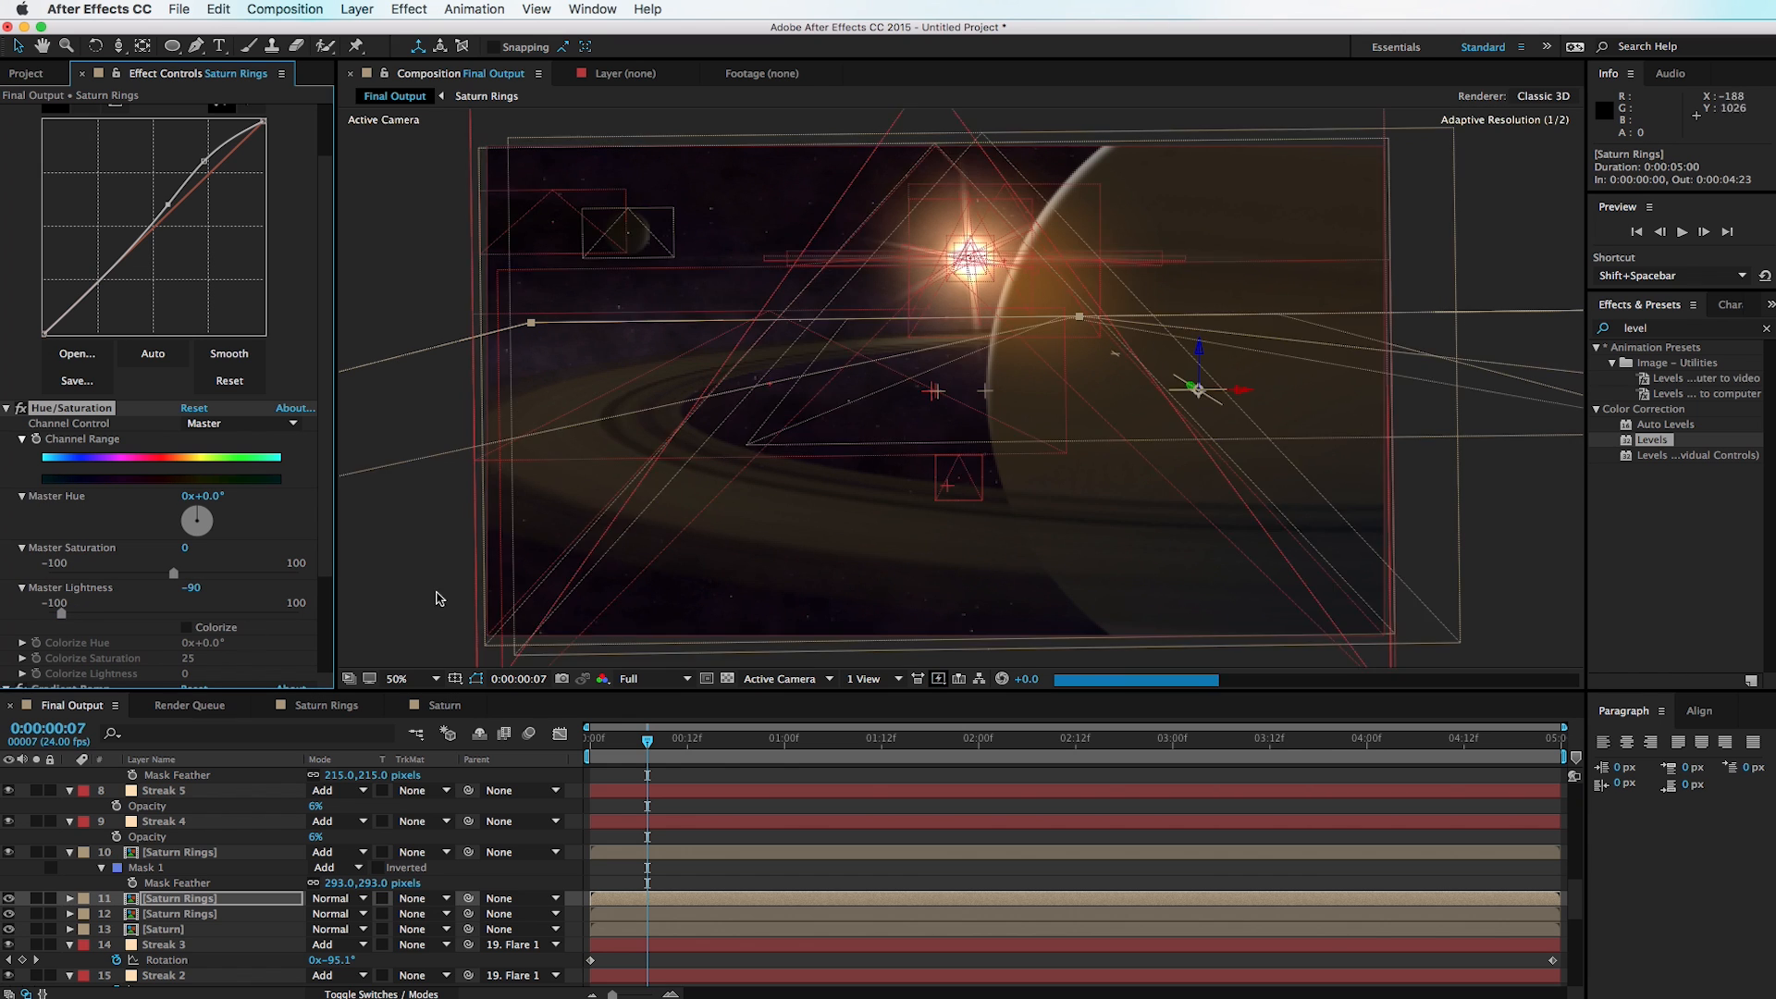
# Step: Draw a four-point Pen mask on the darkened Saturn Rings copy around the ring section crossing in front of the planet's lower part
pyautogui.click(195, 48)
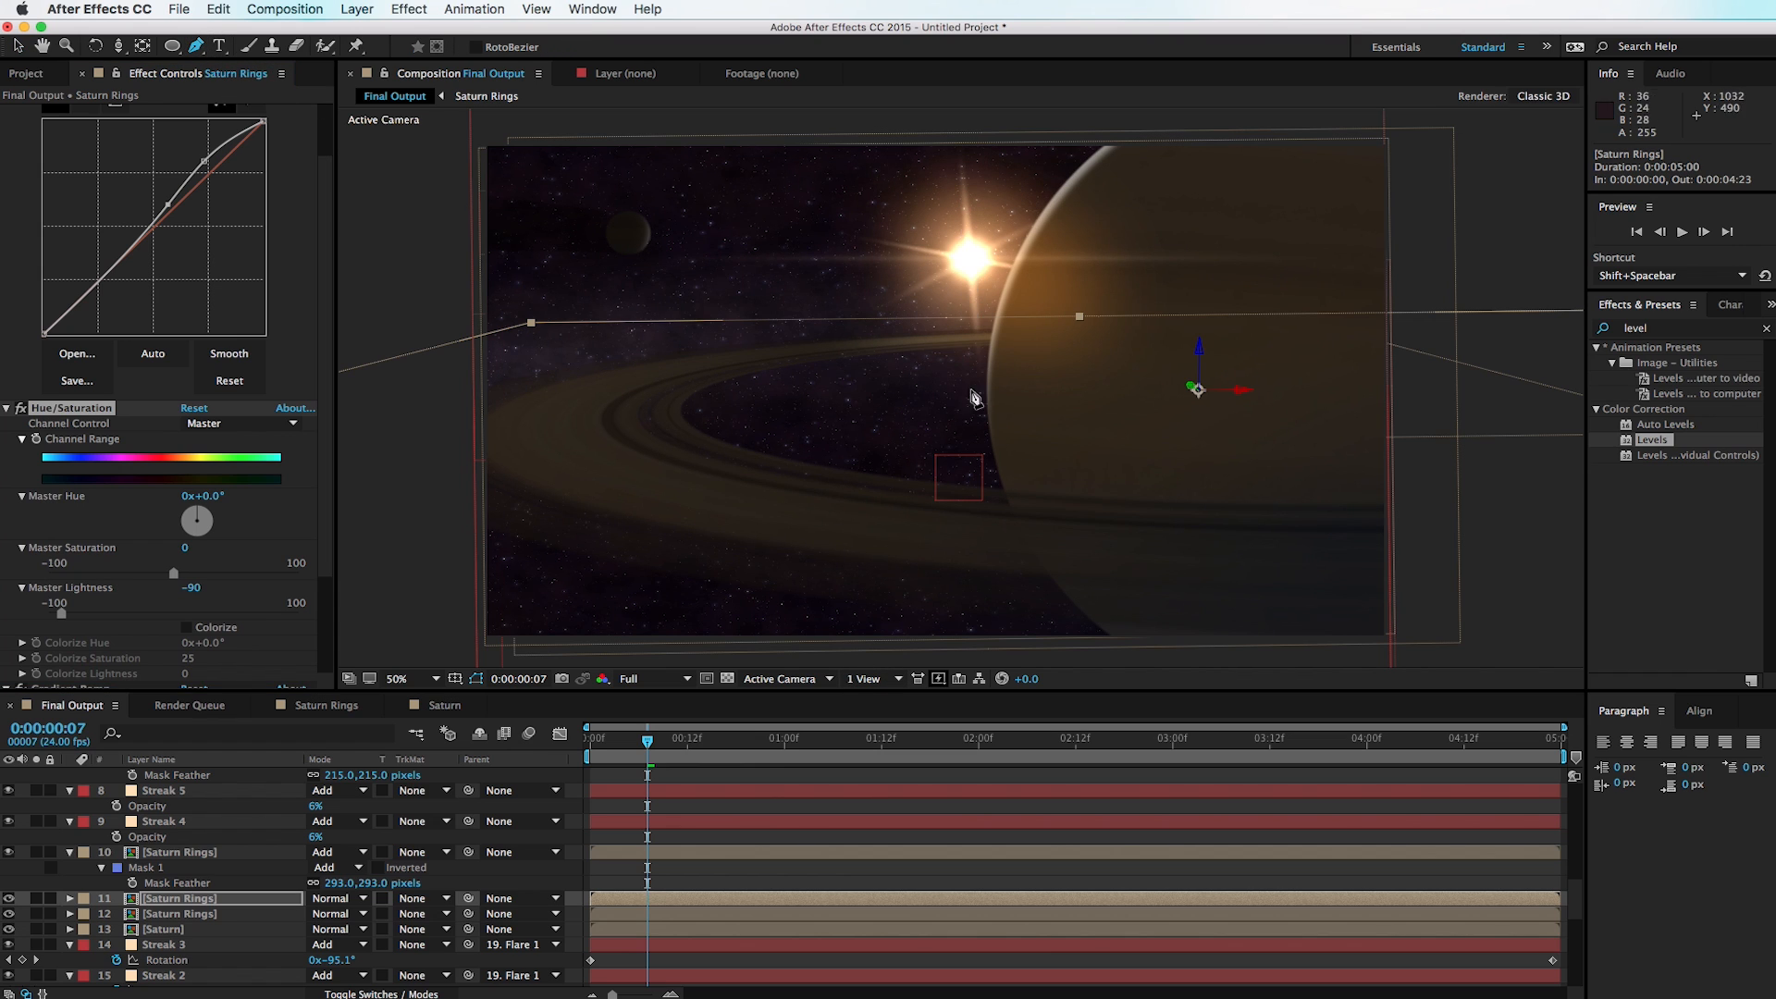
pyautogui.click(991, 440)
pyautogui.press(',')
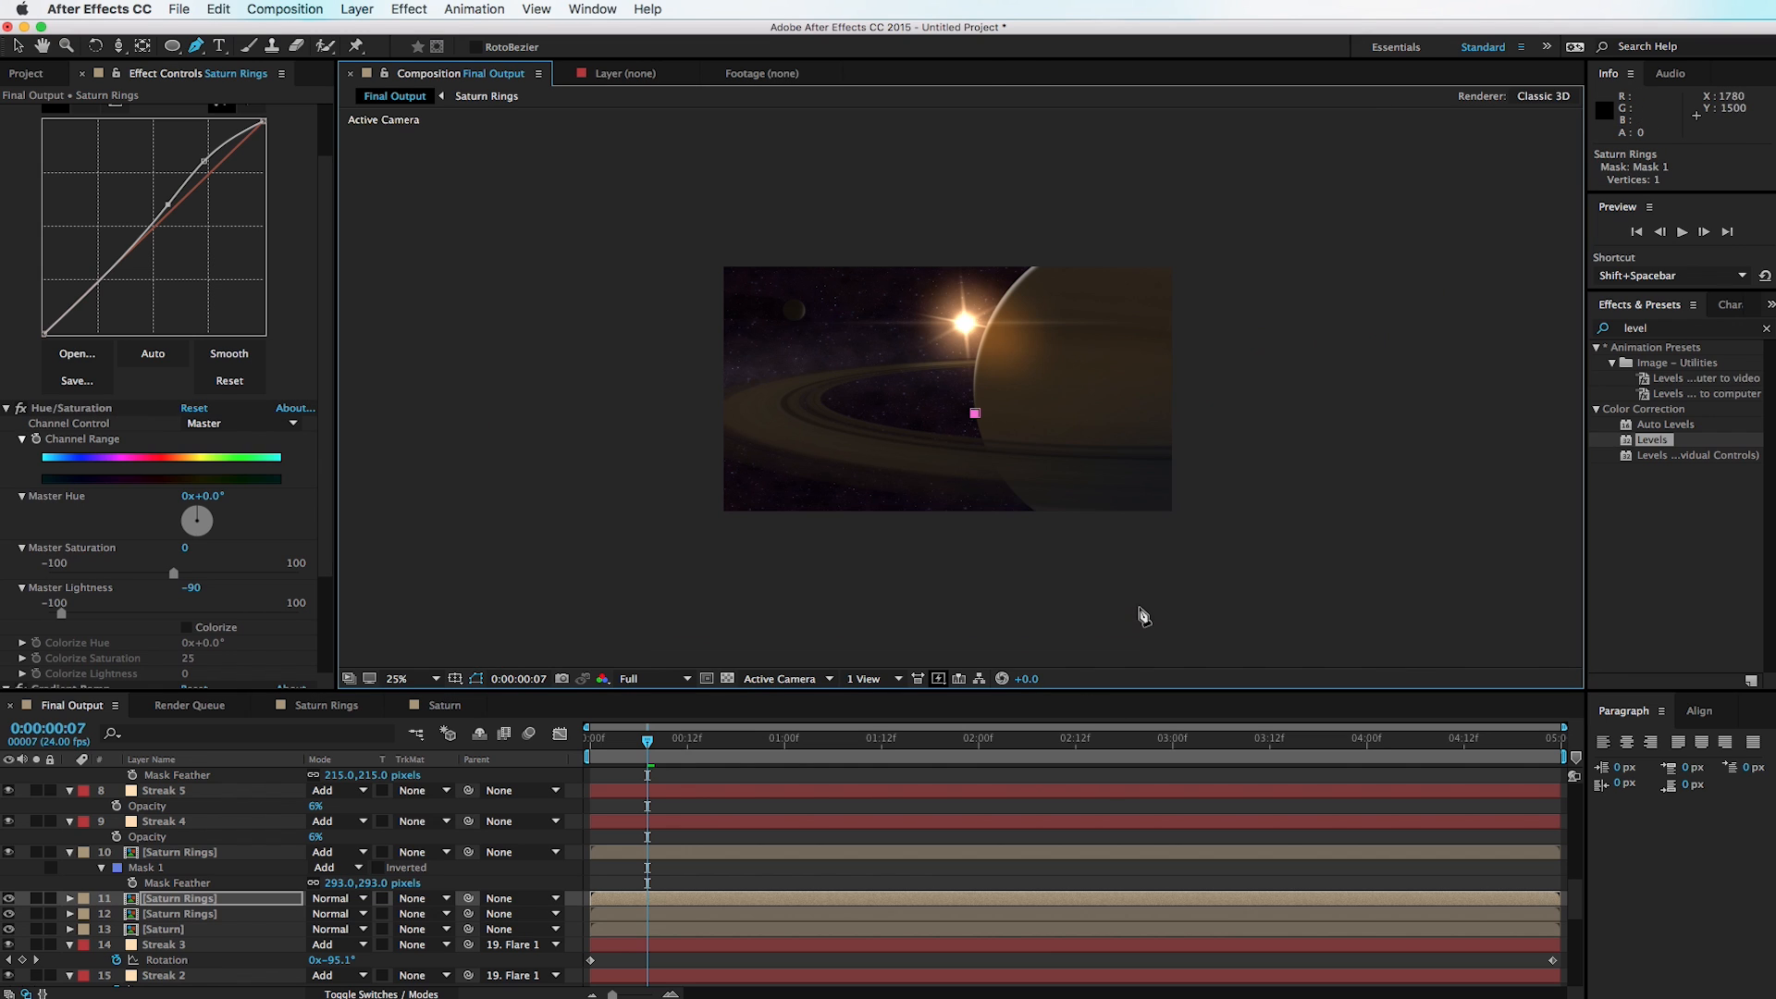
pyautogui.click(1030, 654)
pyautogui.click(1368, 597)
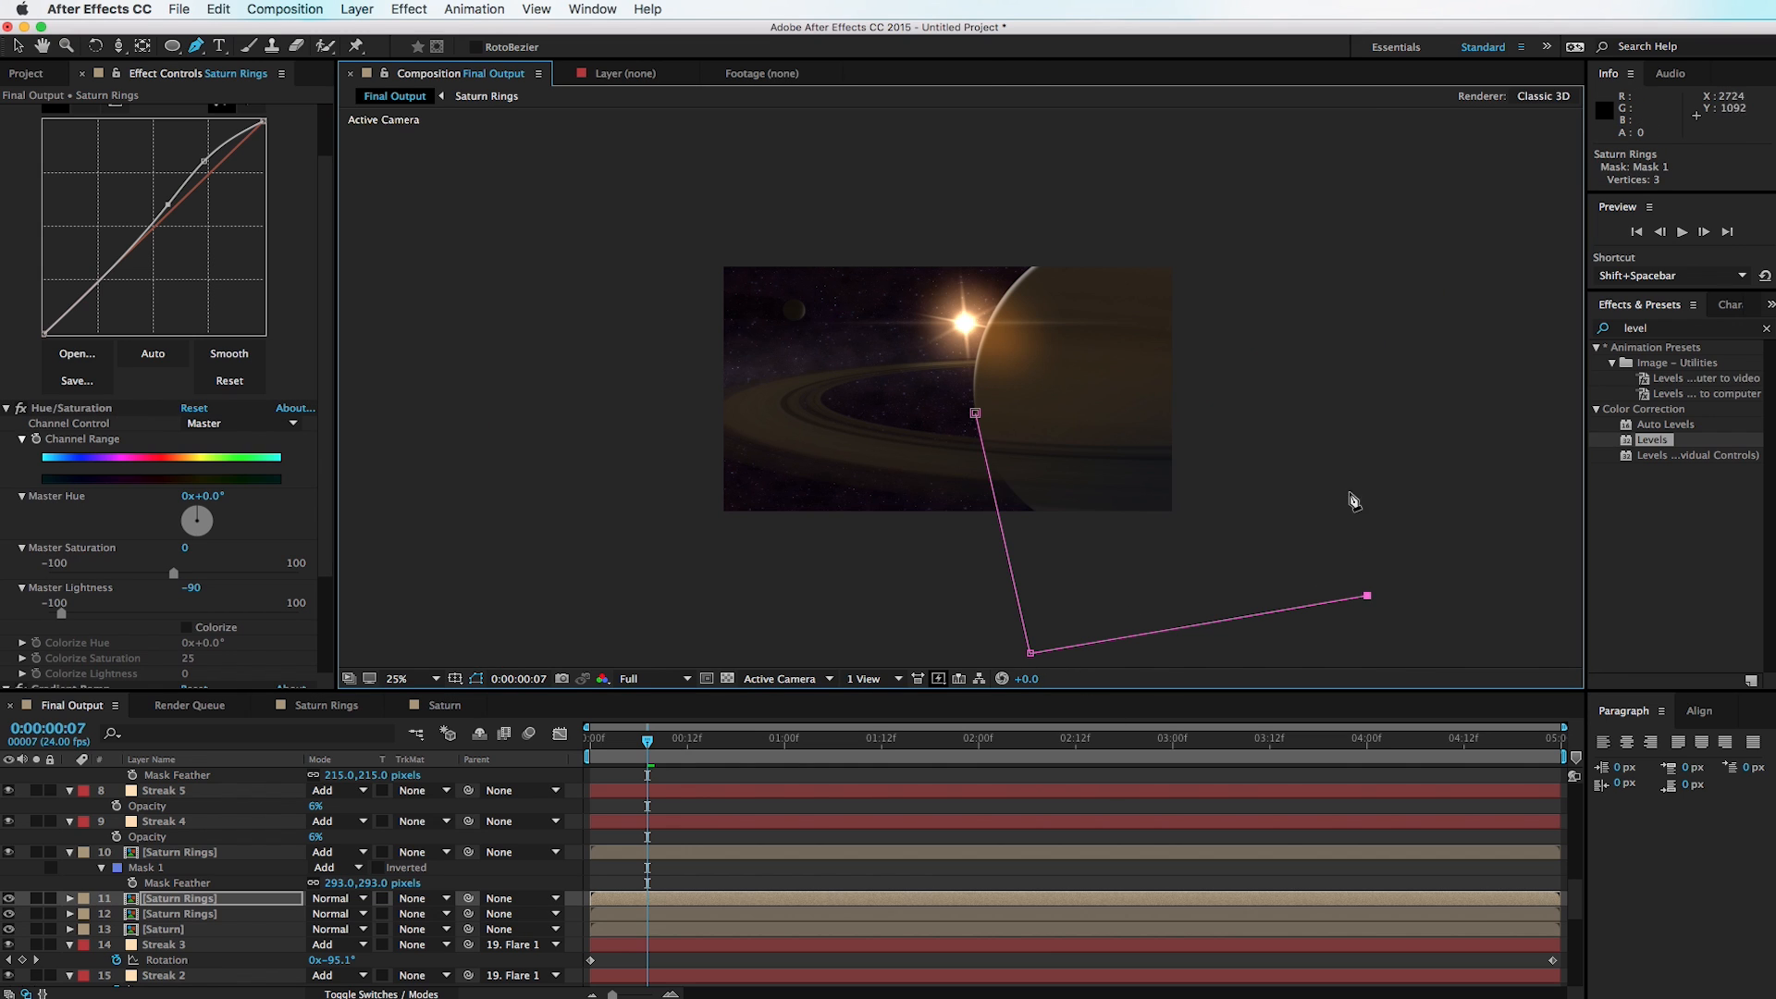
pyautogui.click(976, 414)
pyautogui.press('/')
pyautogui.press(',')
pyautogui.press(',')
# Step: Feather the new mask on the darkened Saturn Rings copy by 54 pixels
pyautogui.press('f')
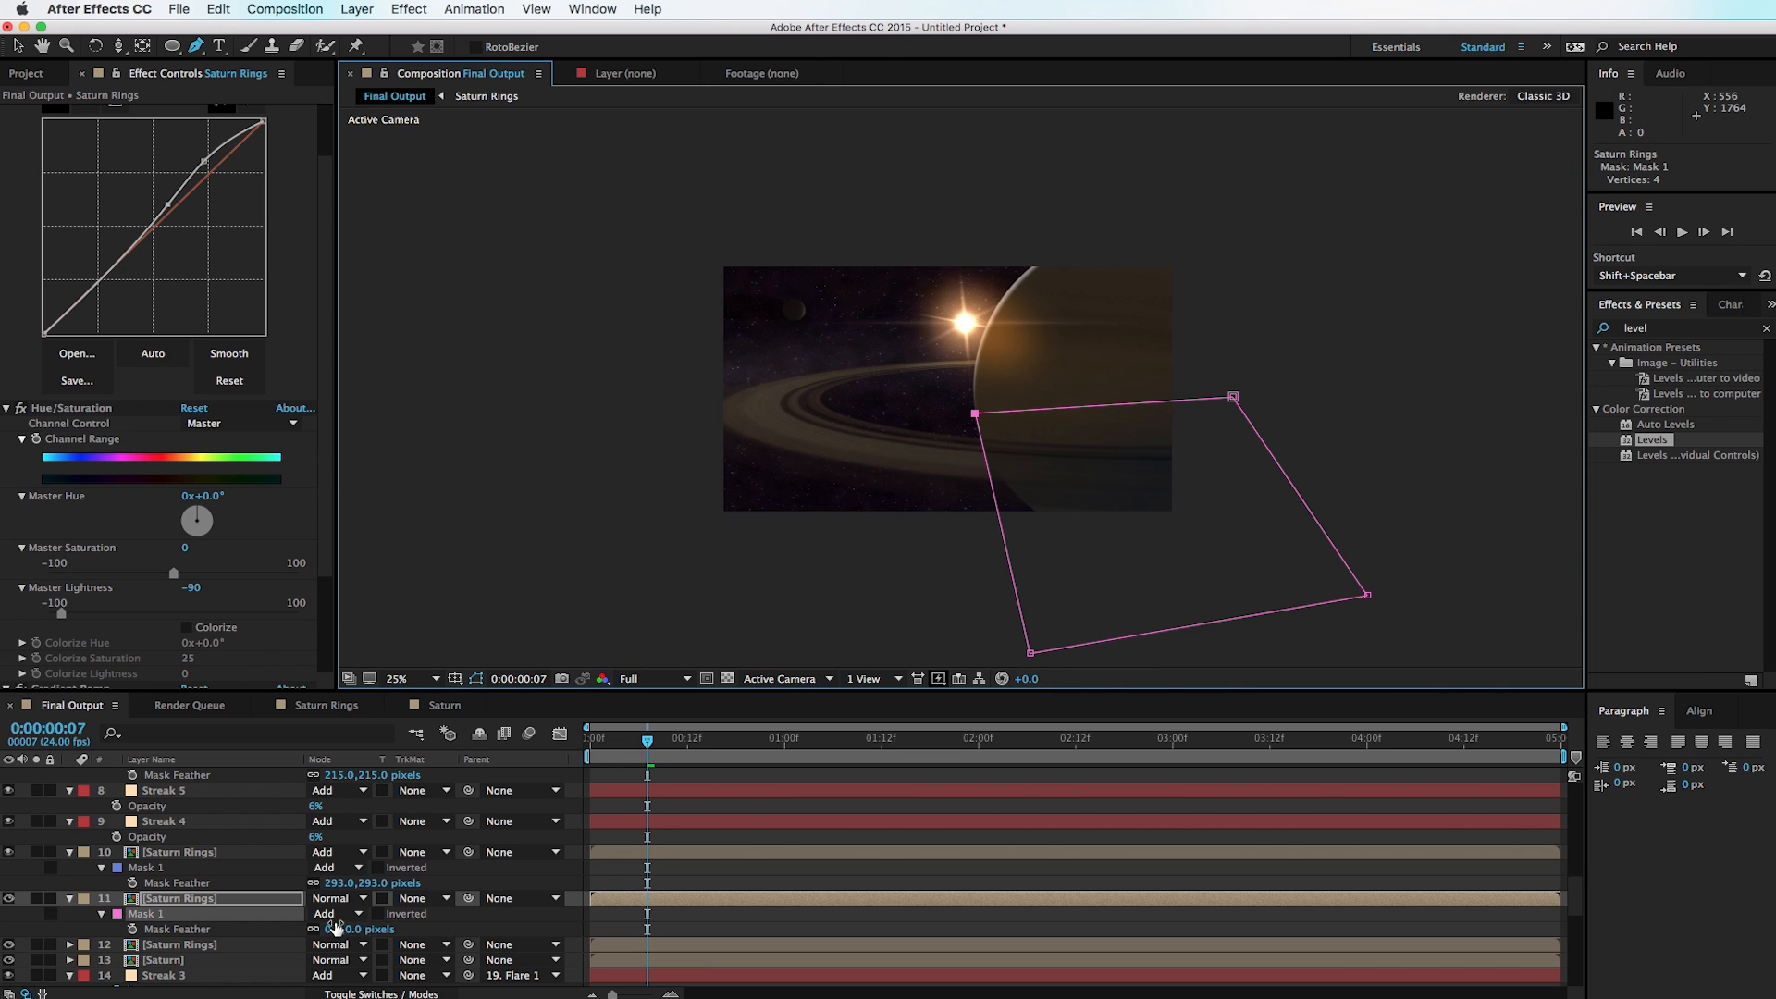
pyautogui.moveTo(334, 932); pyautogui.dragTo(384, 929)
pyautogui.press('v')
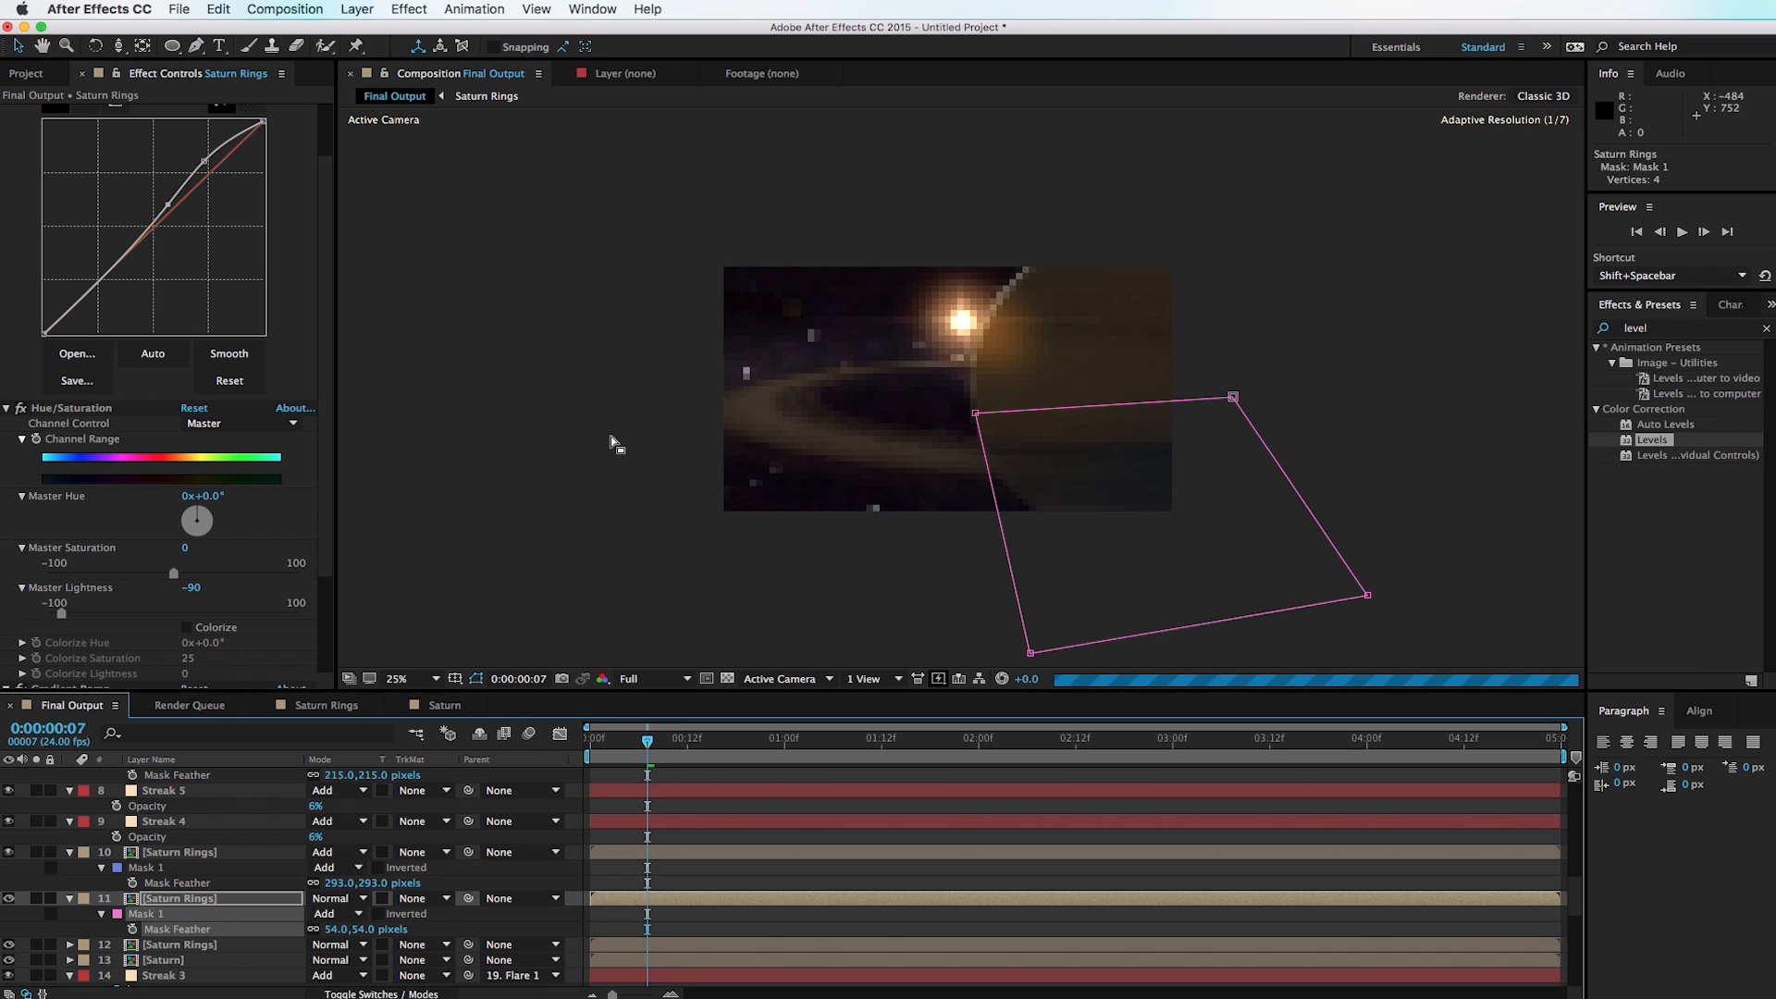
pyautogui.click(588, 432)
pyautogui.click(702, 328)
pyautogui.press('.')
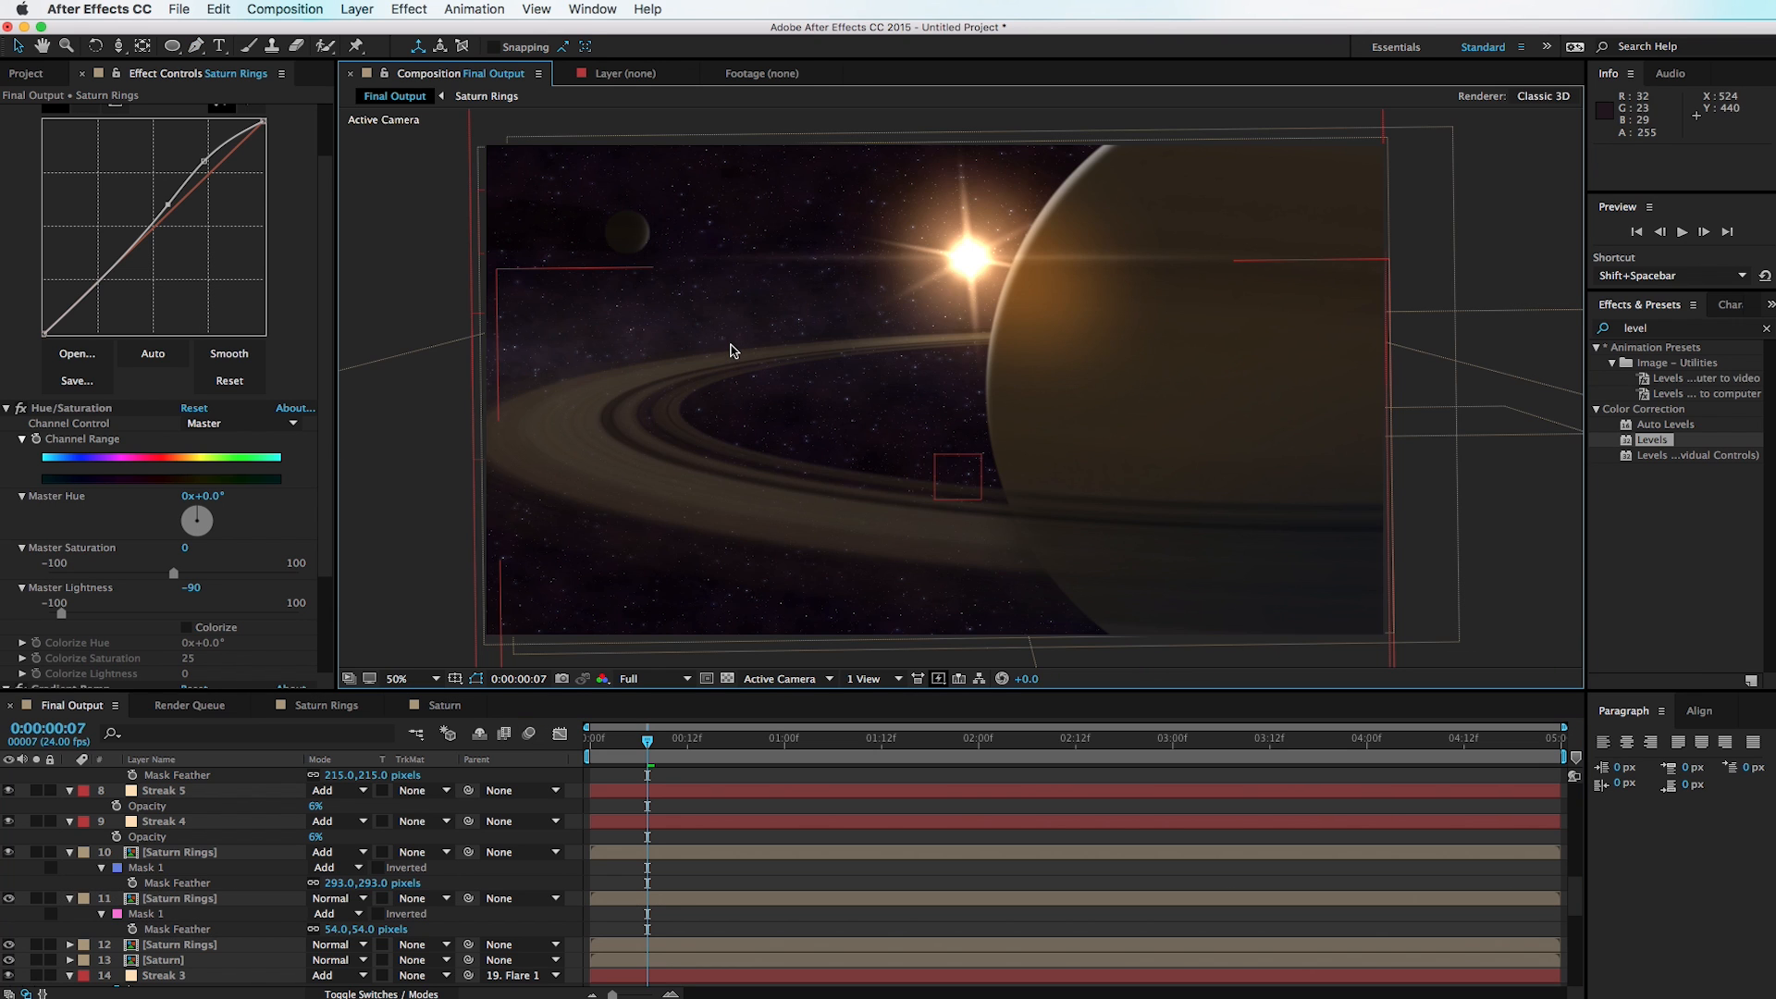
# Step: Nudge the darkened Saturn Rings mask's two points nearest the open ring slightly toward the planet
pyautogui.press(',')
pyautogui.click(958, 388)
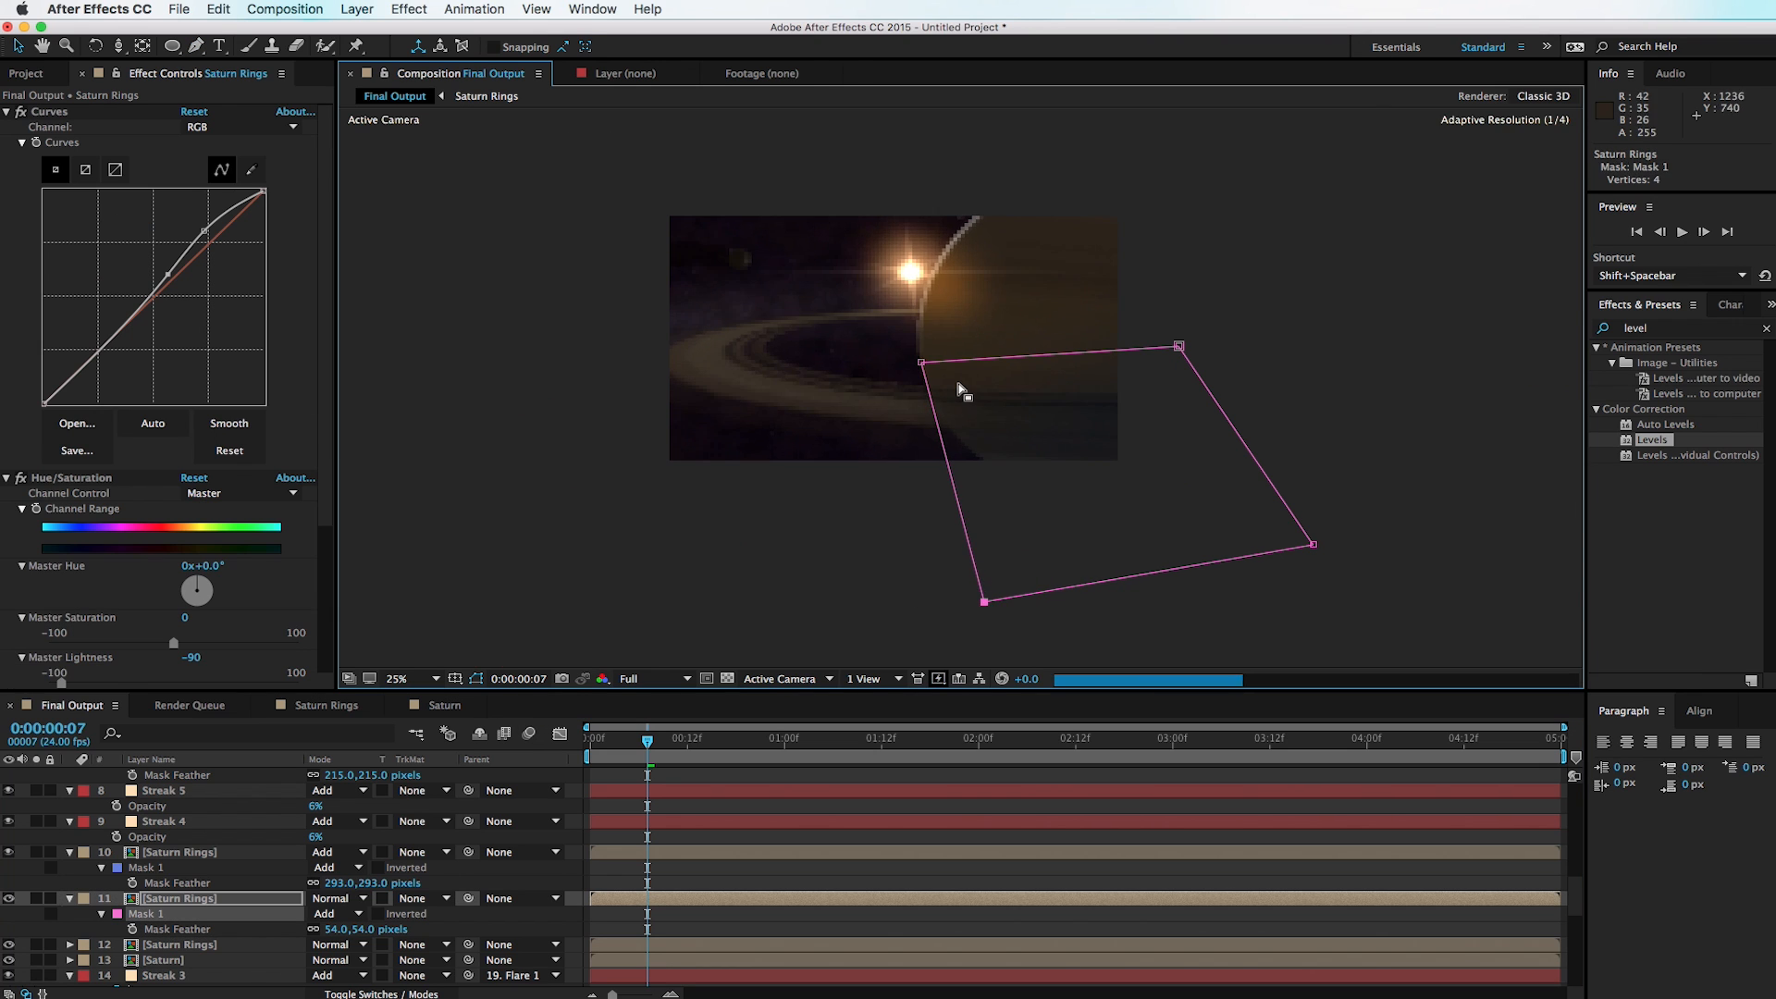
pyautogui.moveTo(922, 362); pyautogui.dragTo(924, 366)
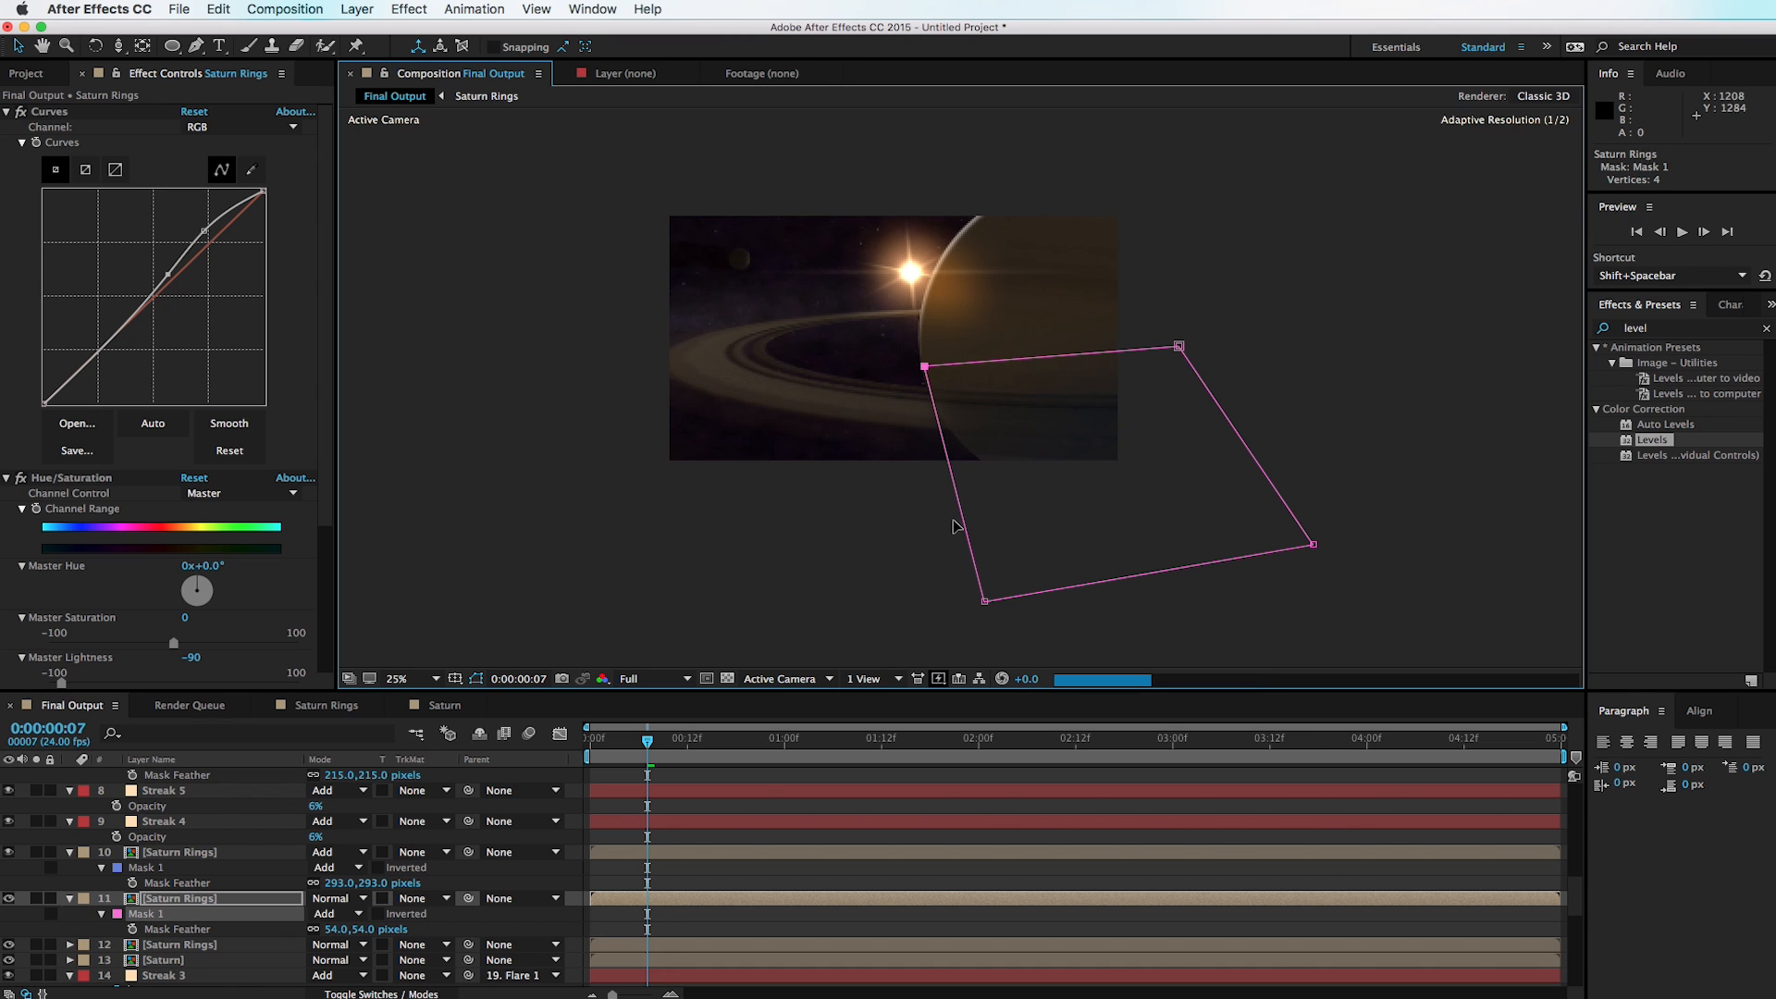
pyautogui.moveTo(984, 601); pyautogui.dragTo(989, 599)
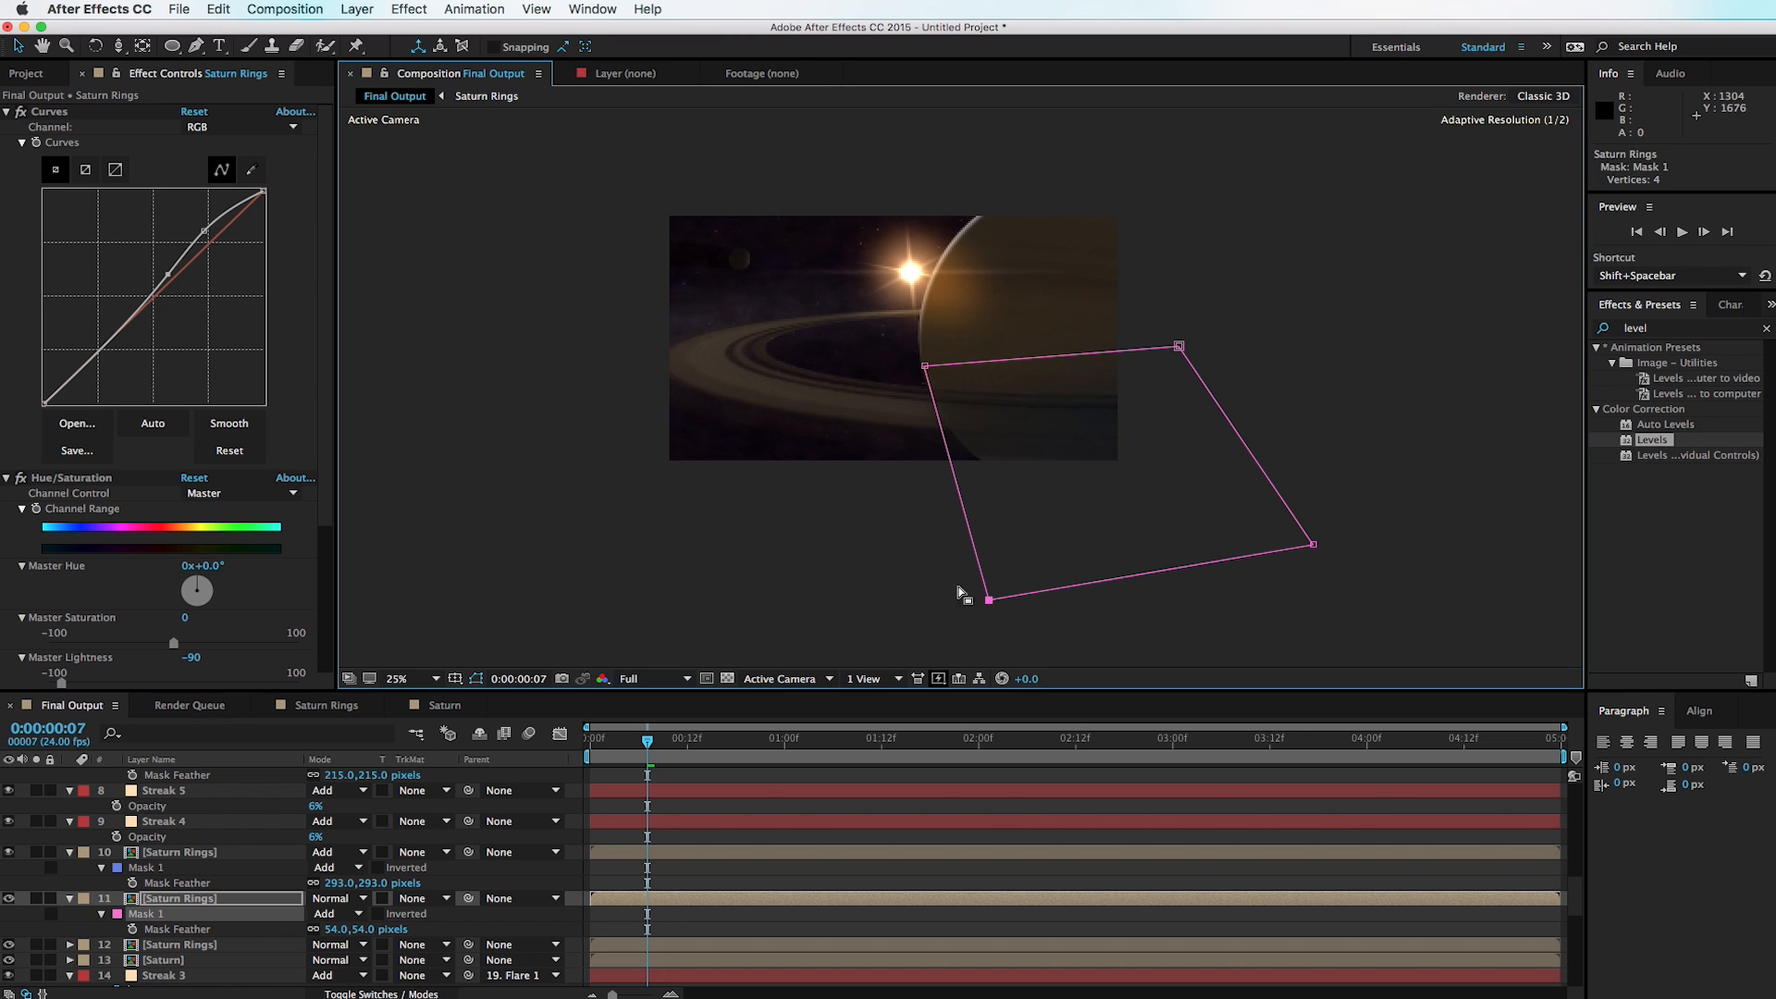
pyautogui.click(516, 325)
# Step: Scrub through the camera move to check the ring shadow, and return to frame 0:00:00:07
pyautogui.moveTo(680, 740); pyautogui.dragTo(1347, 756)
pyautogui.press('space')
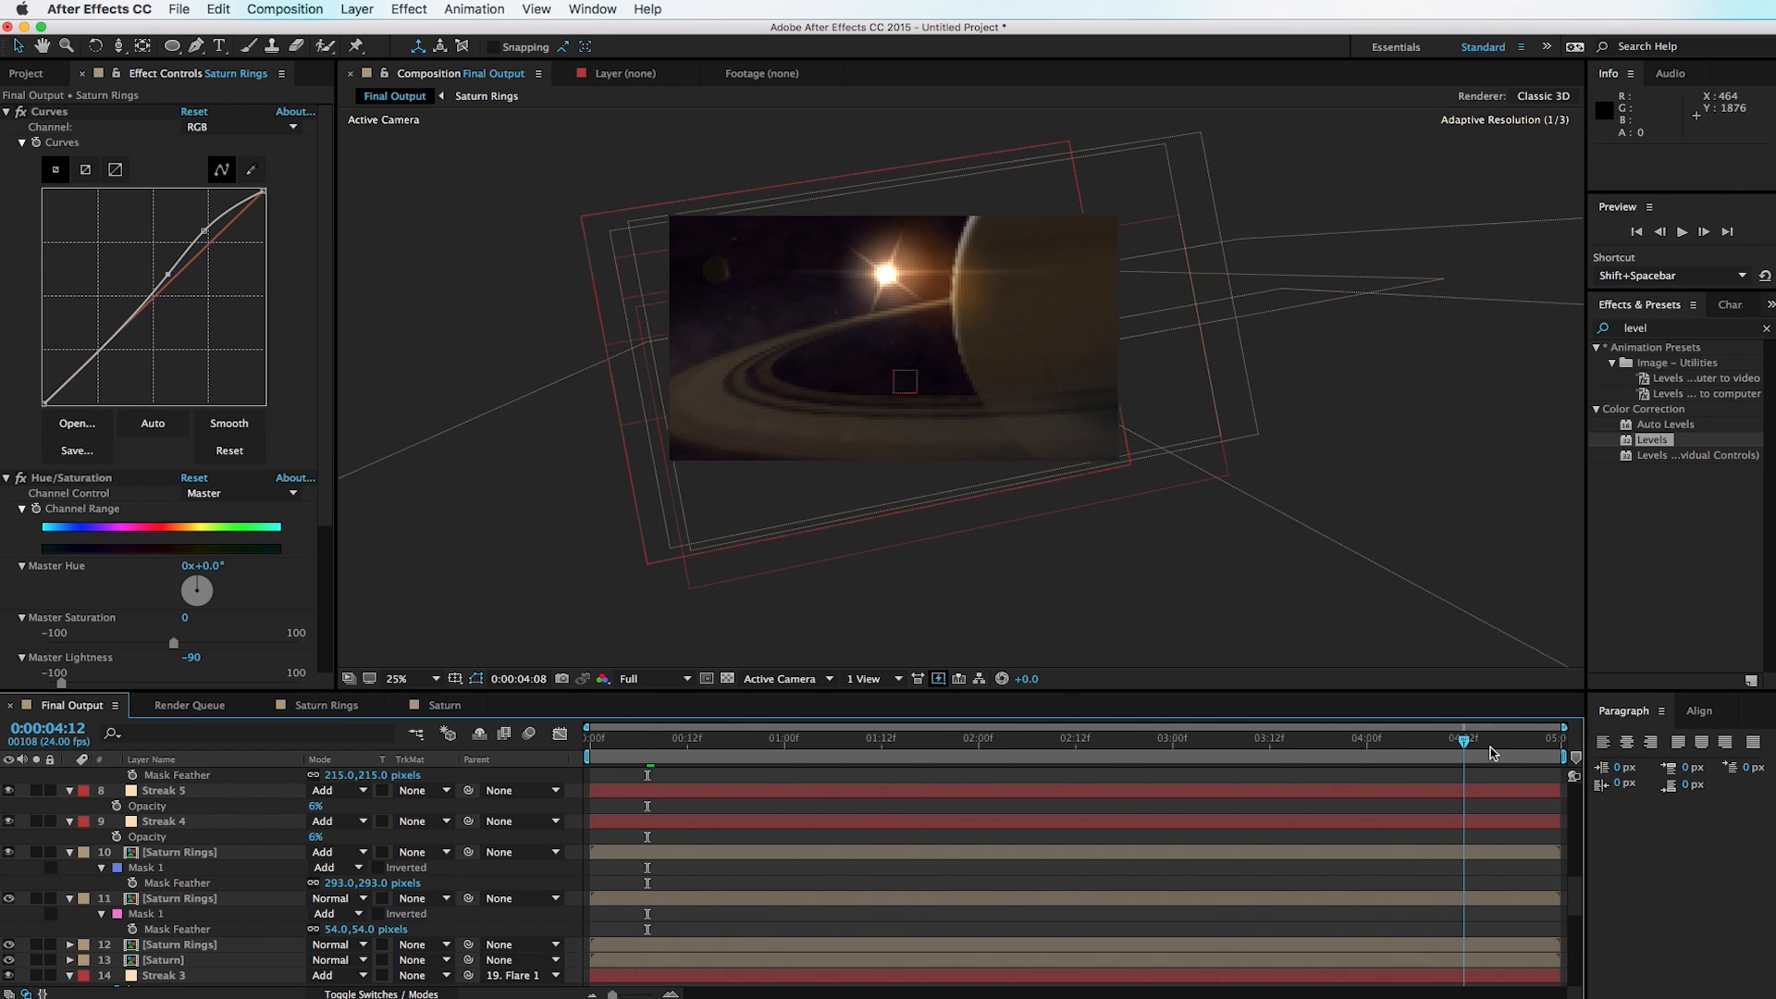
pyautogui.press('space')
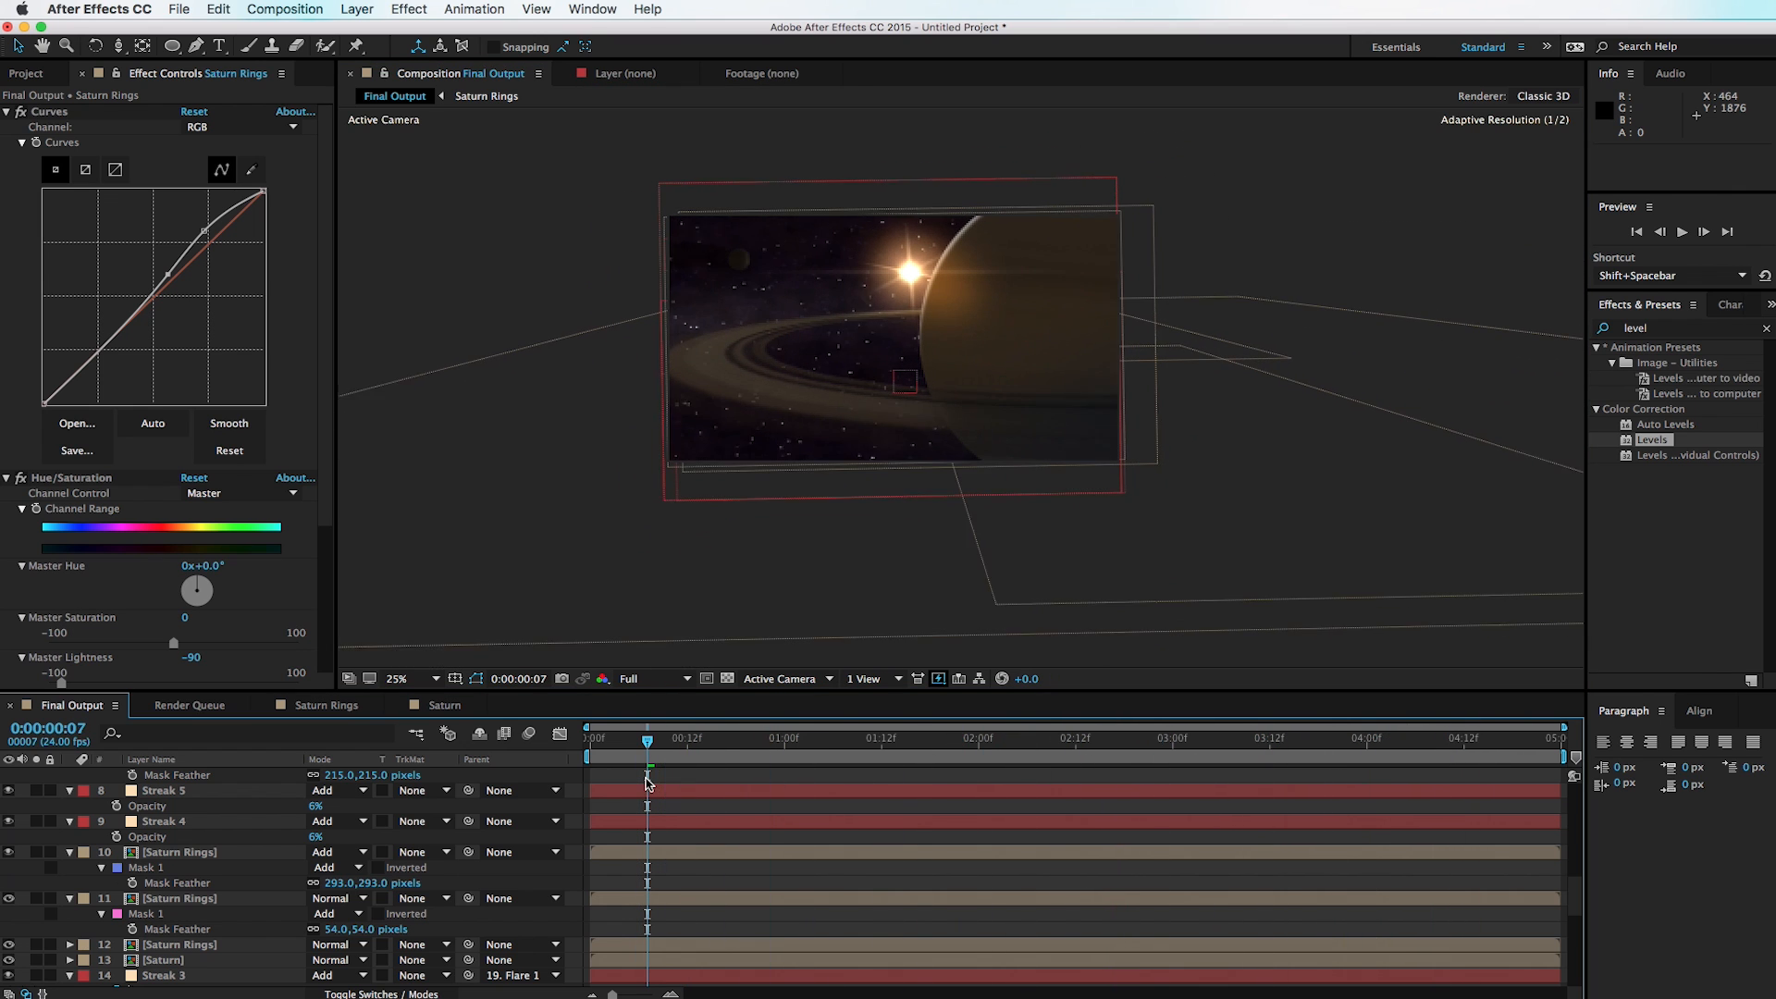
pyautogui.press('.')
pyautogui.press('.')
pyautogui.moveTo(757, 280); pyautogui.dragTo(836, 352)
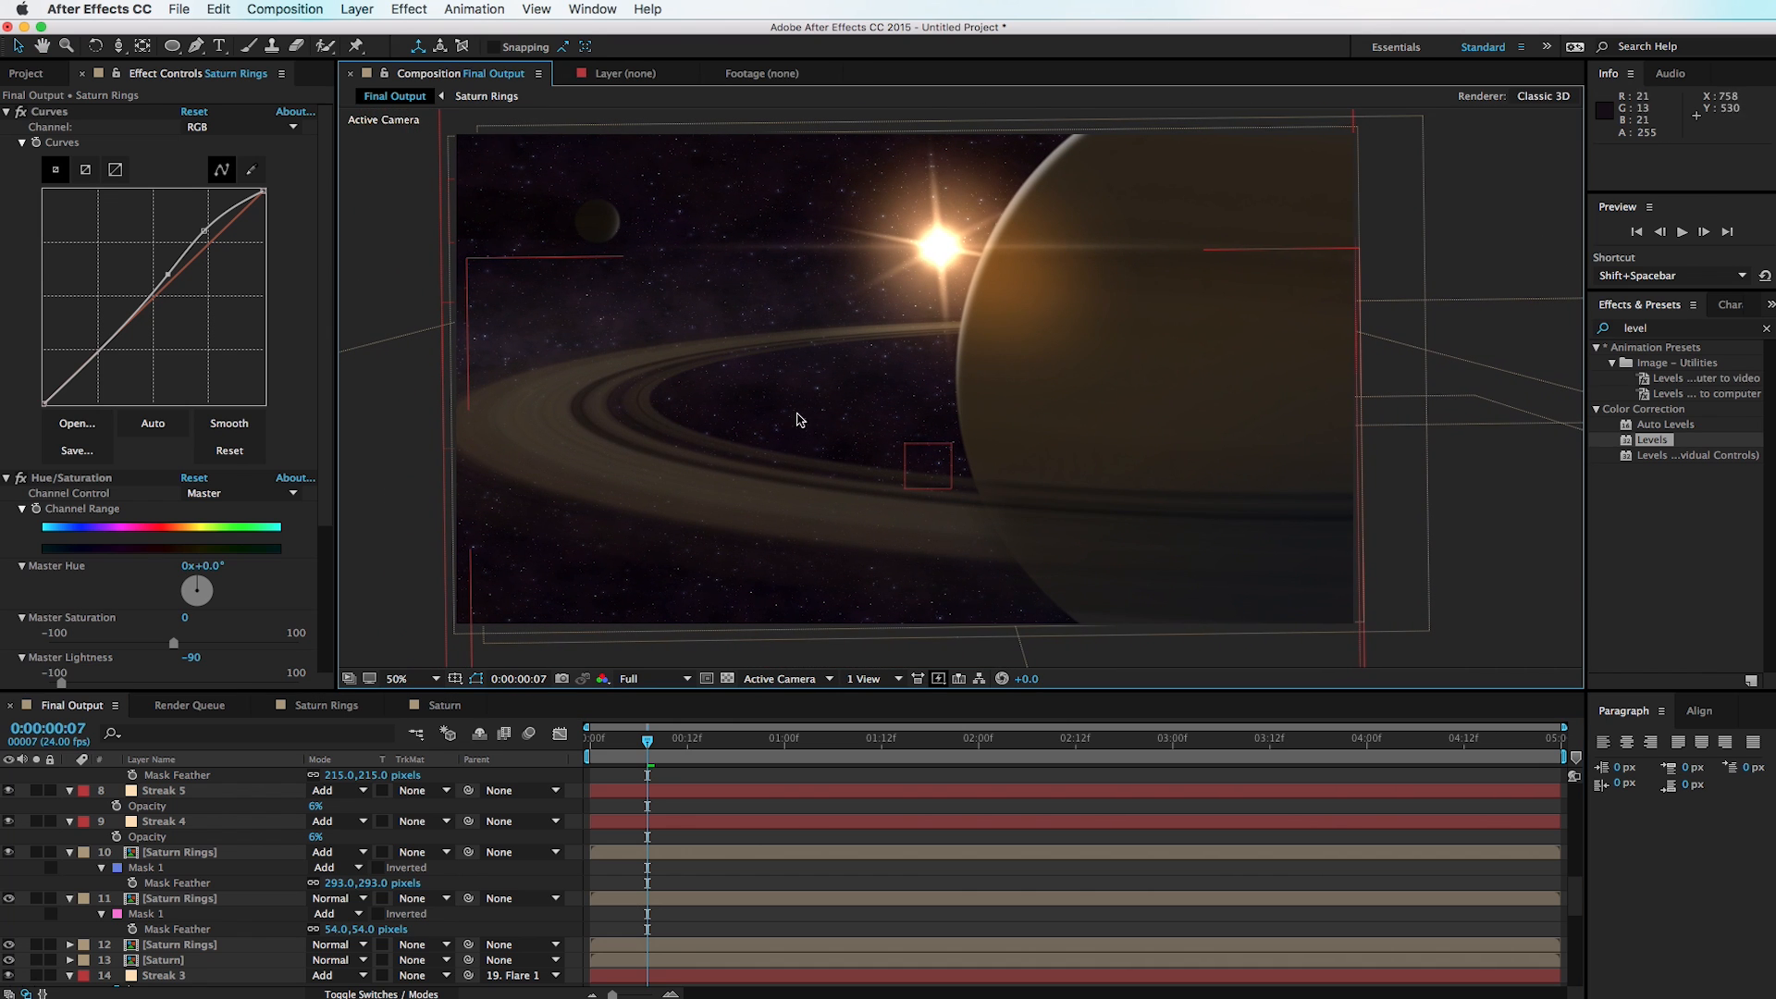
# Step: Apply Levels to the Saturn layer and lower its Output White to 186
pyautogui.scroll(-1, 239, 880)
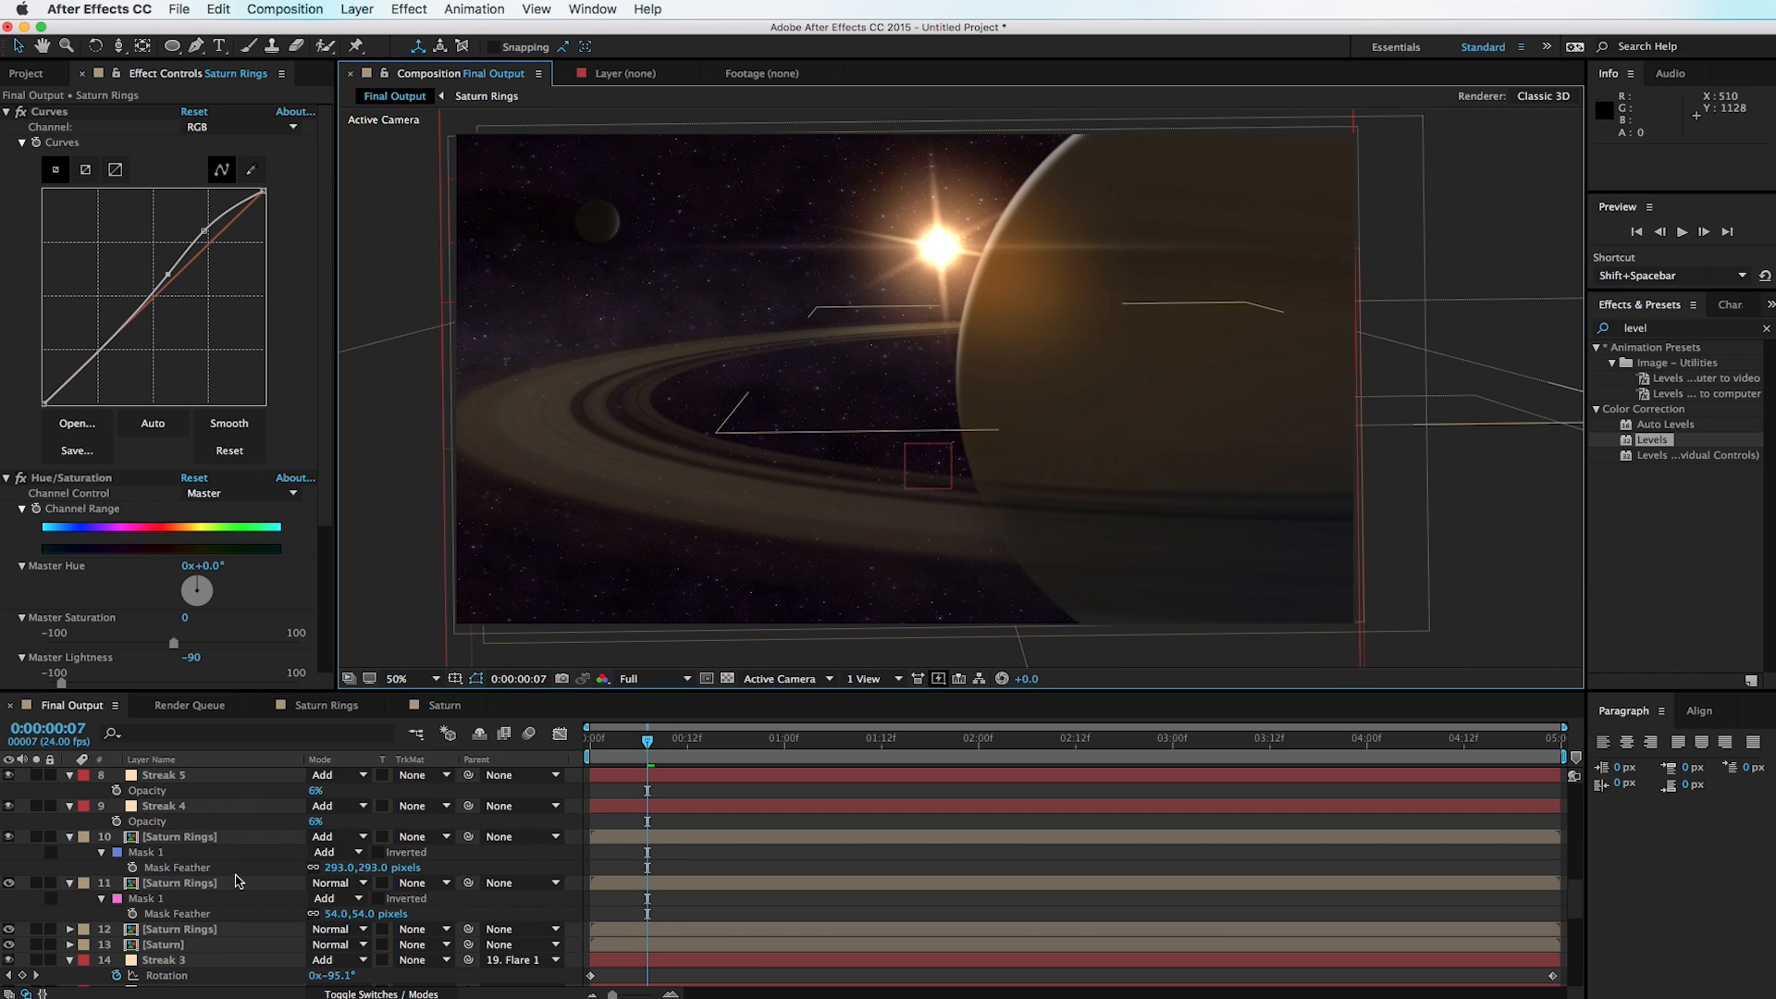
pyautogui.click(214, 945)
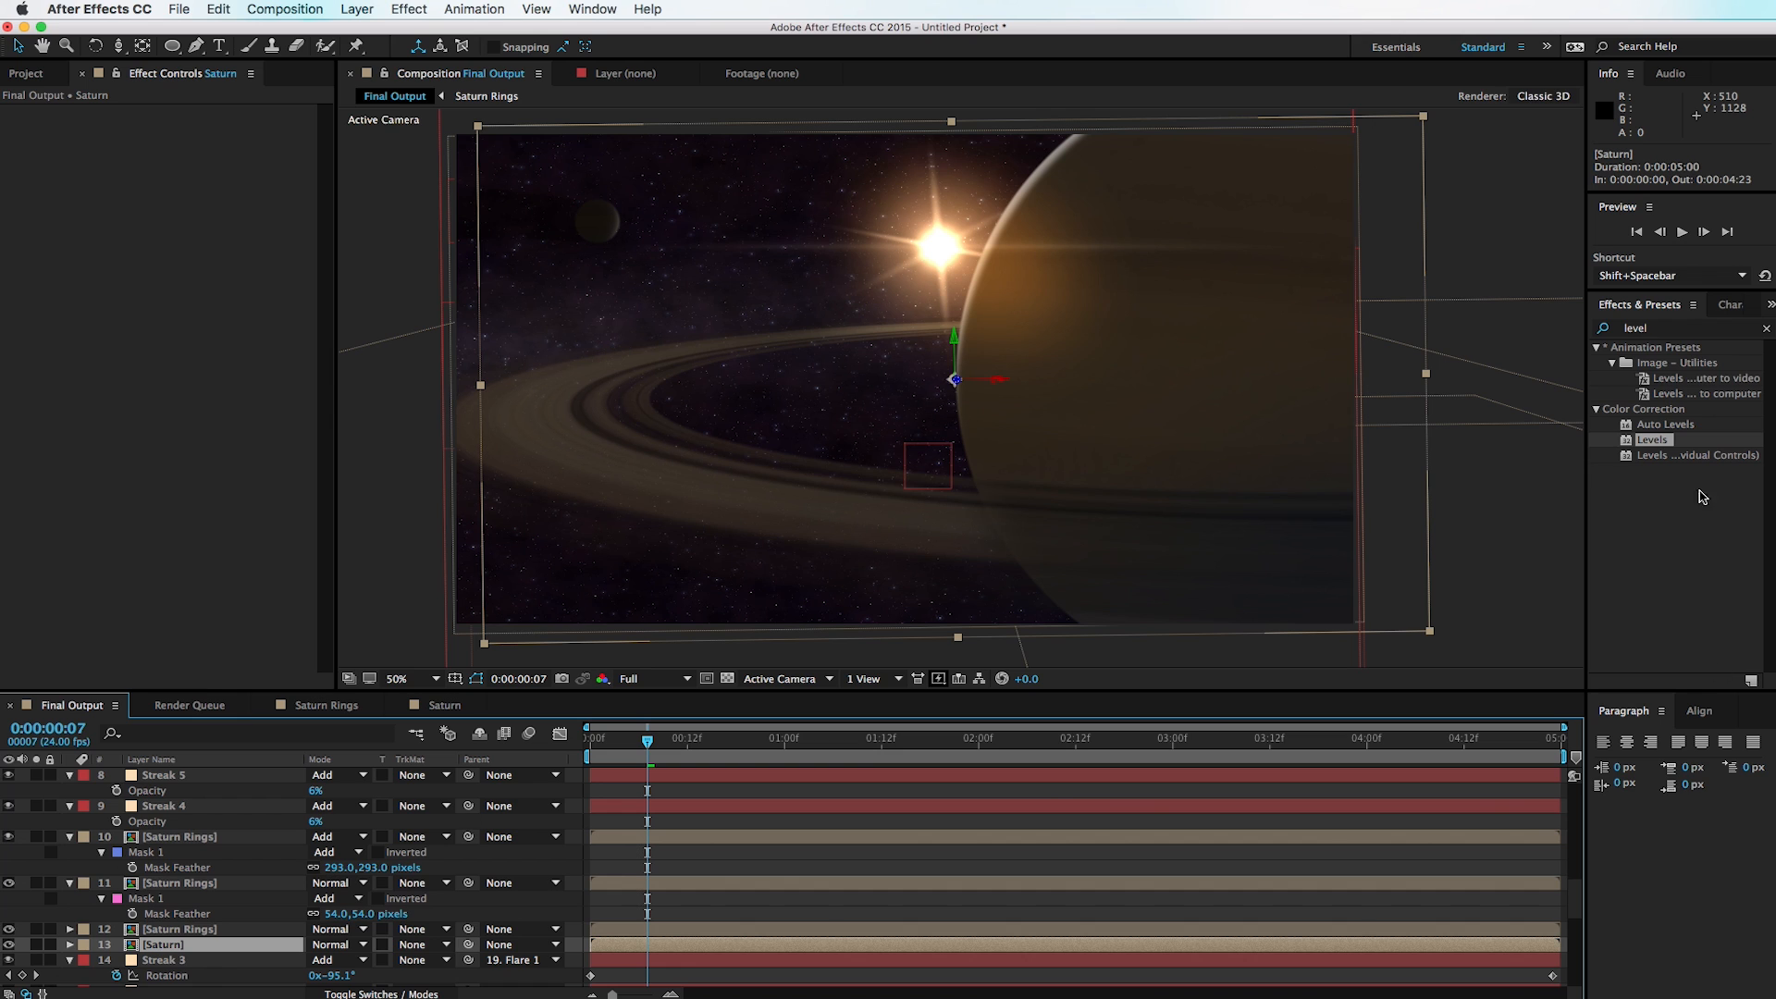
pyautogui.moveTo(1657, 440); pyautogui.dragTo(515, 945)
pyautogui.moveTo(289, 236); pyautogui.dragTo(227, 253)
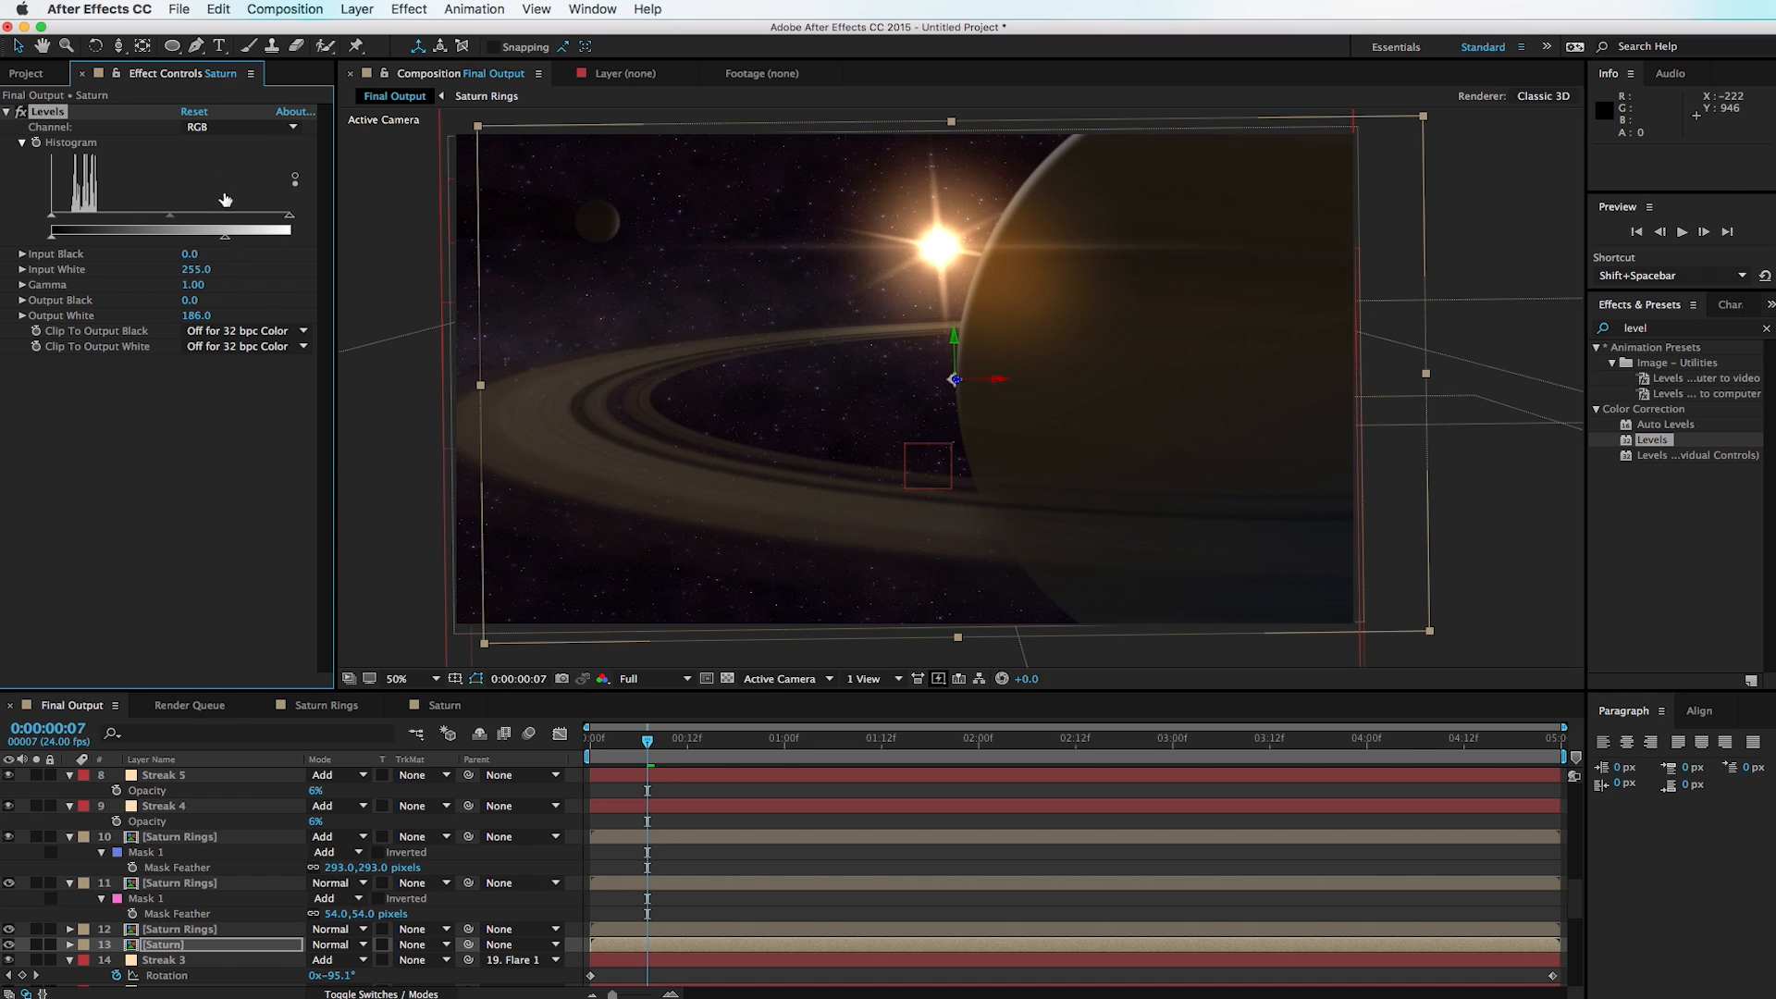
pyautogui.scroll(-1, 539, 293)
pyautogui.click(536, 286)
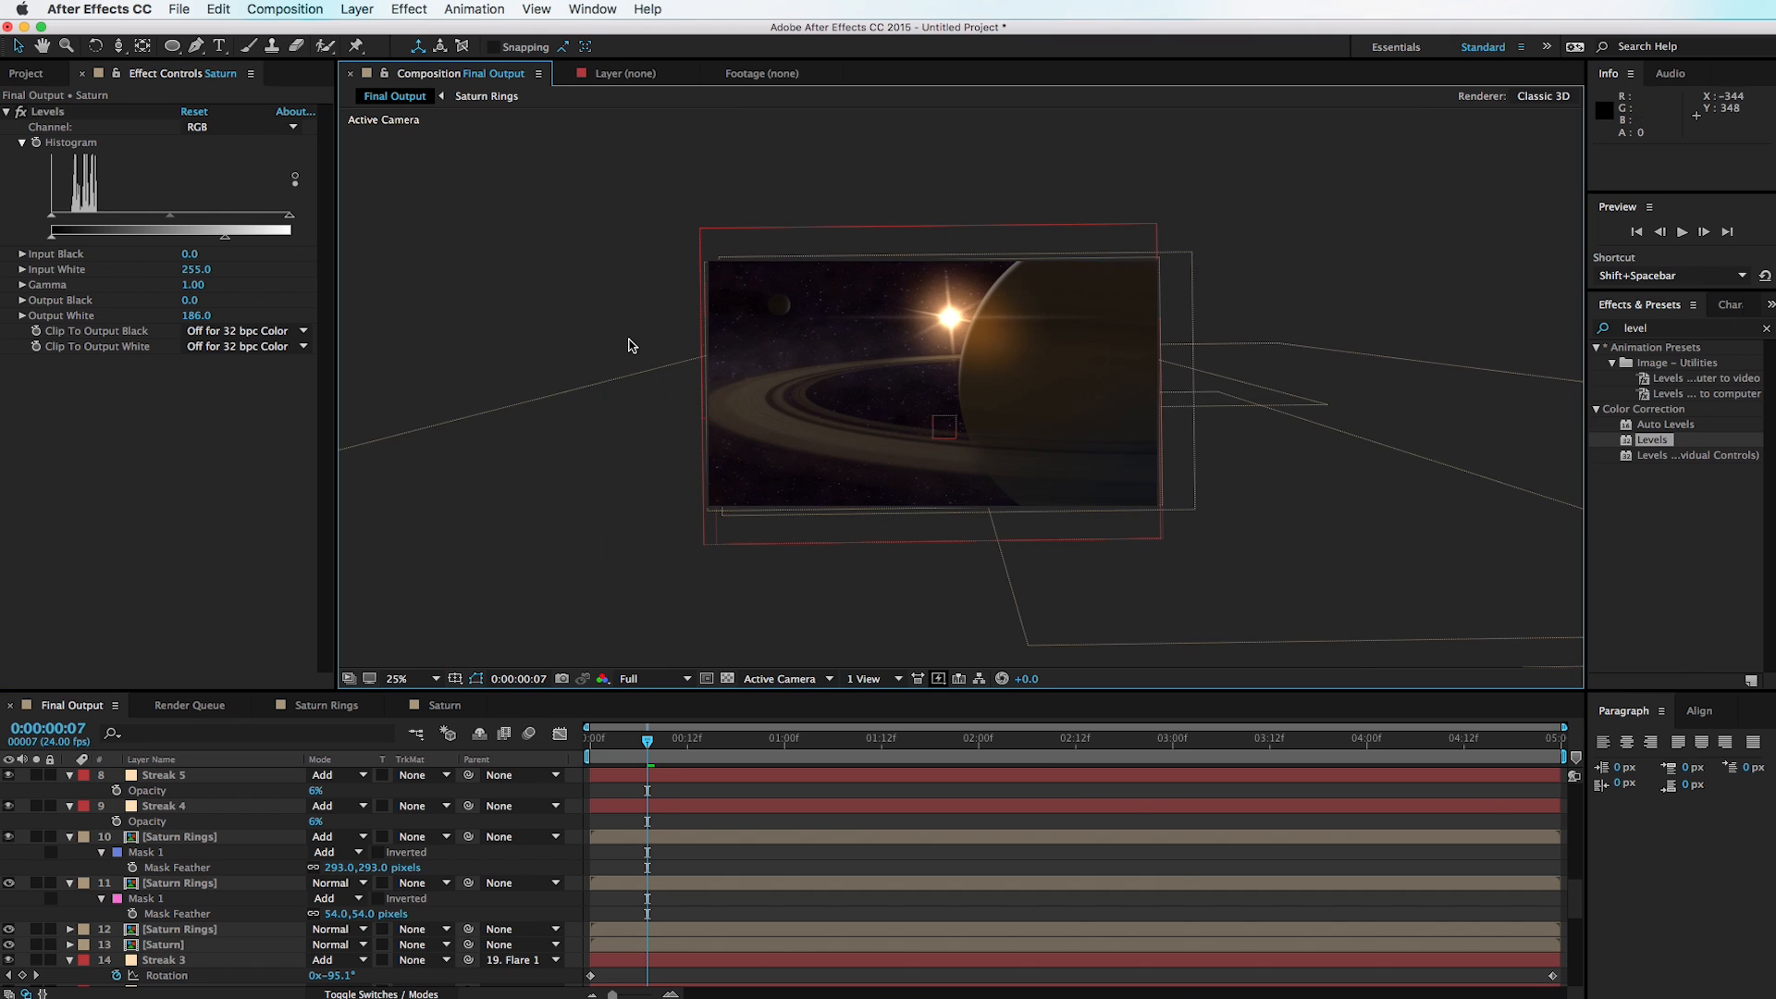
pyautogui.scroll(1, 635, 347)
pyautogui.moveTo(668, 315); pyautogui.dragTo(678, 315)
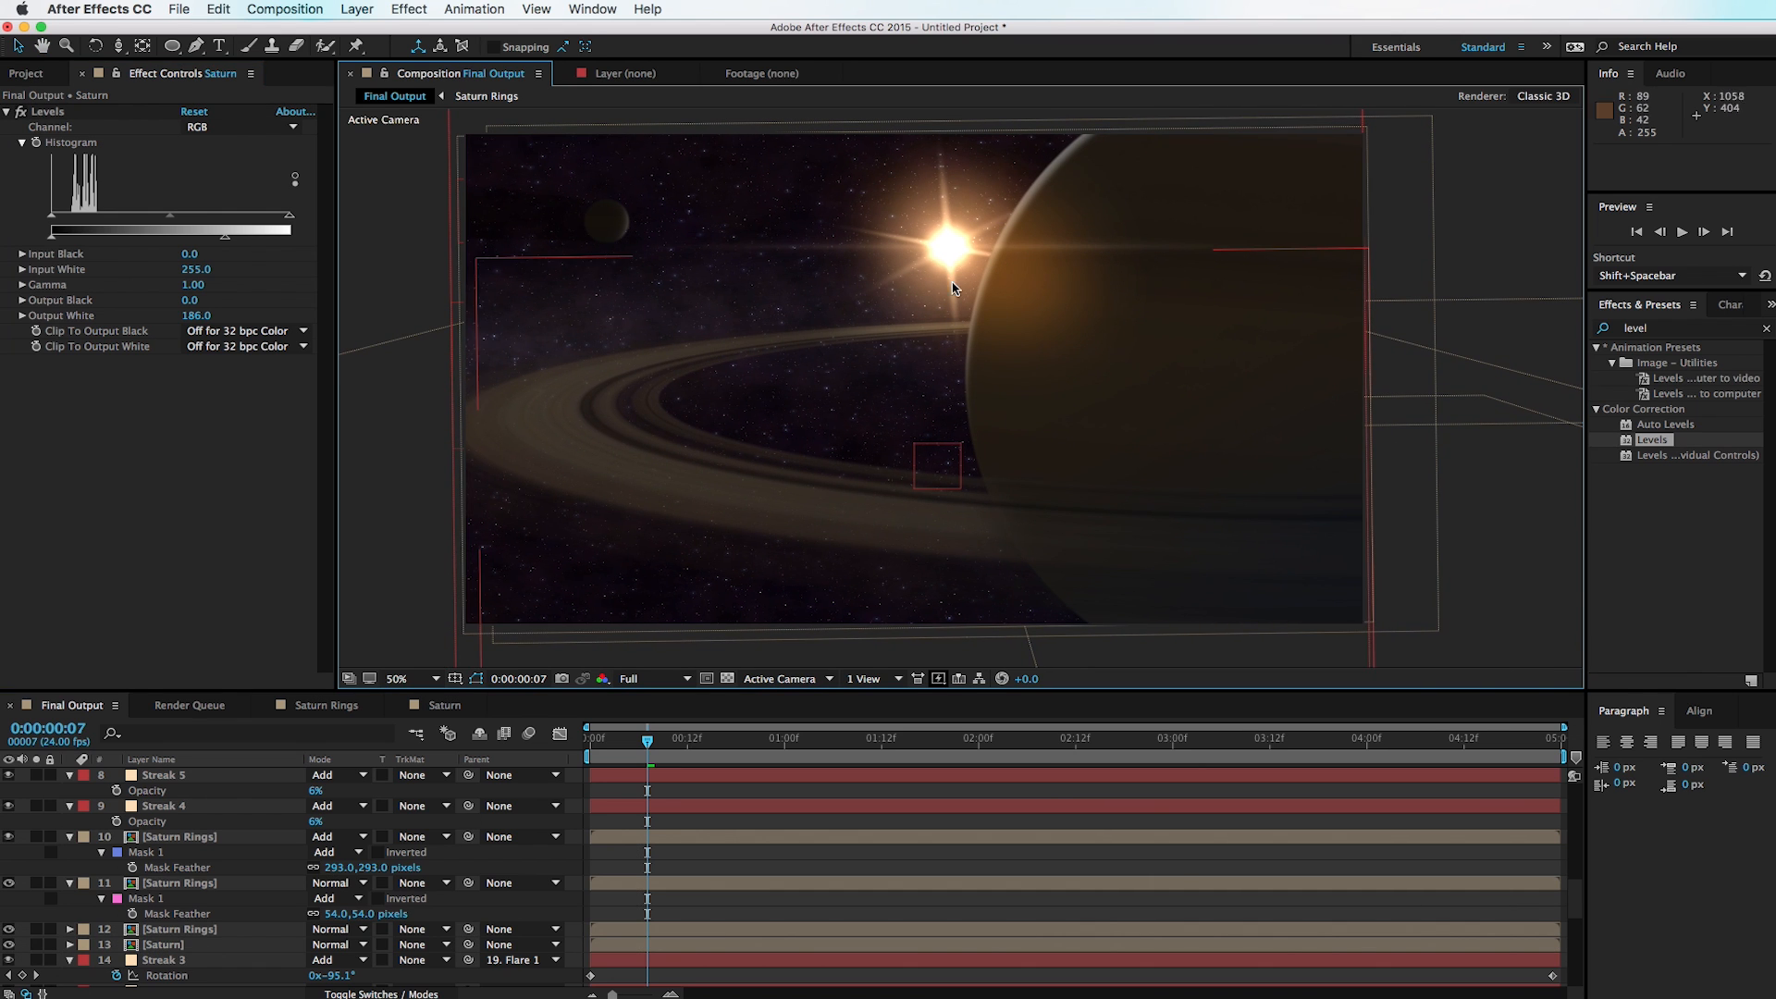
# Step: Increase the Mask Feather of the Sung Glow layer to 342 pixels
pyautogui.scroll(1, 220, 880)
pyautogui.scroll(1, 220, 881)
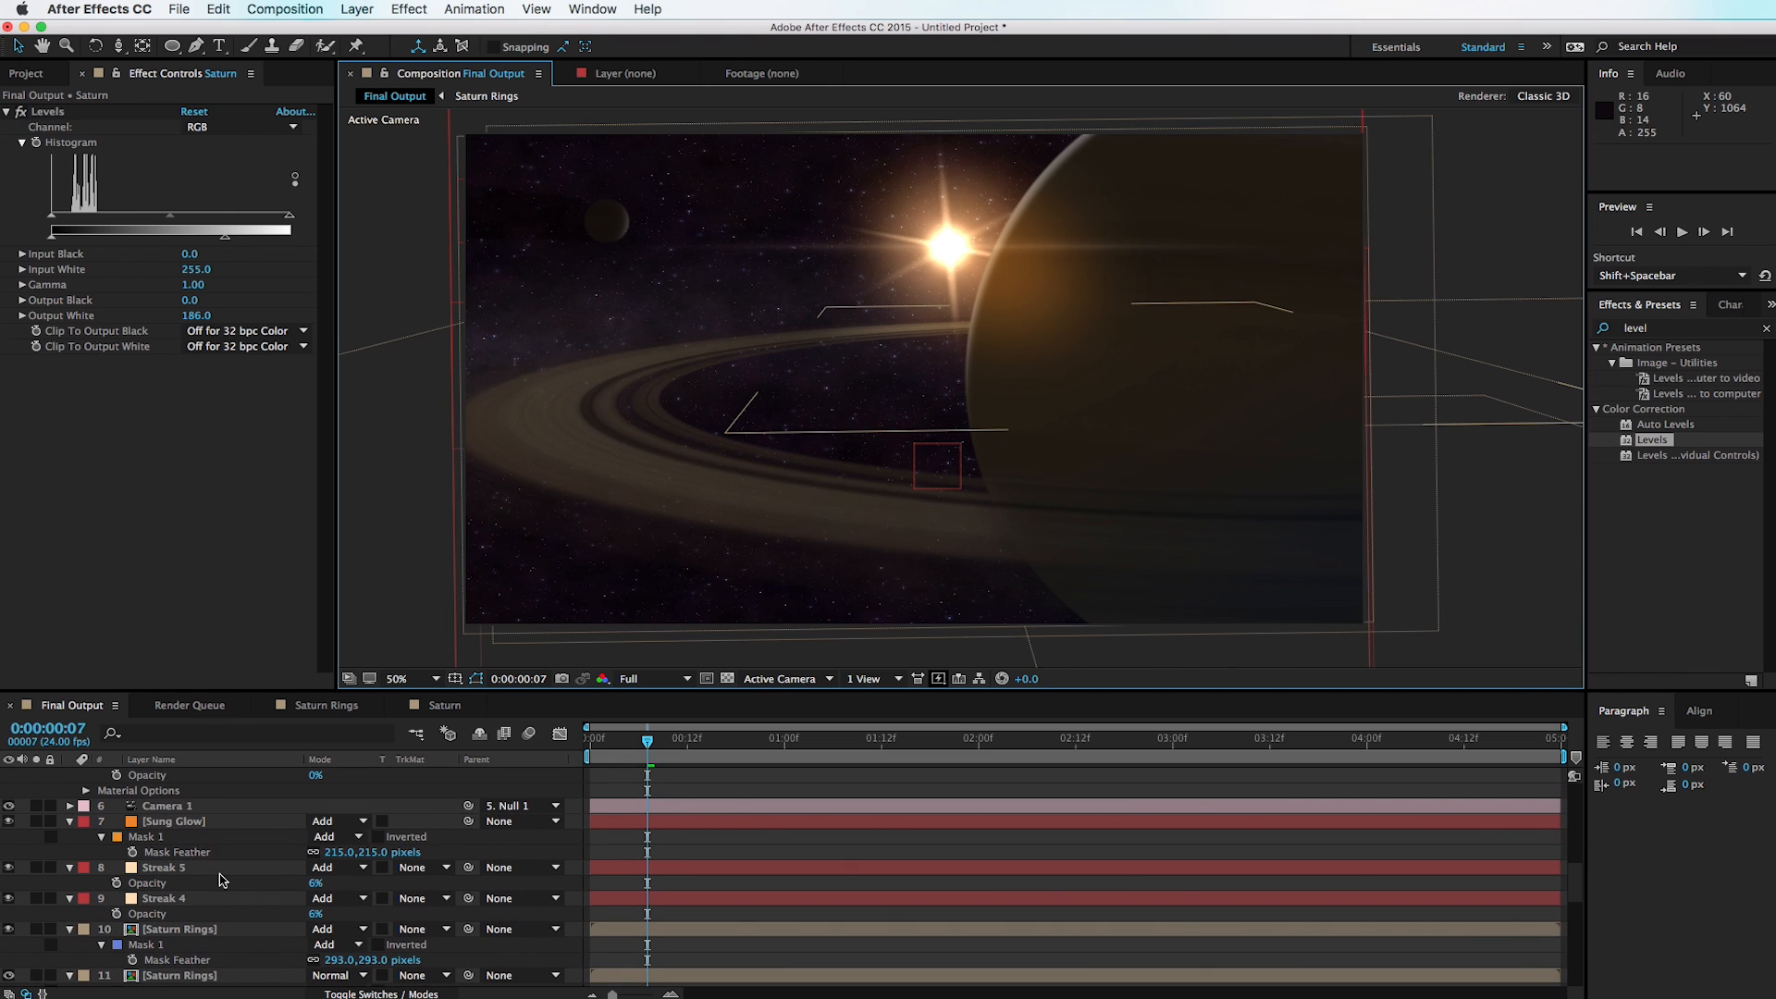
pyautogui.click(203, 821)
pyautogui.moveTo(368, 852); pyautogui.dragTo(452, 850)
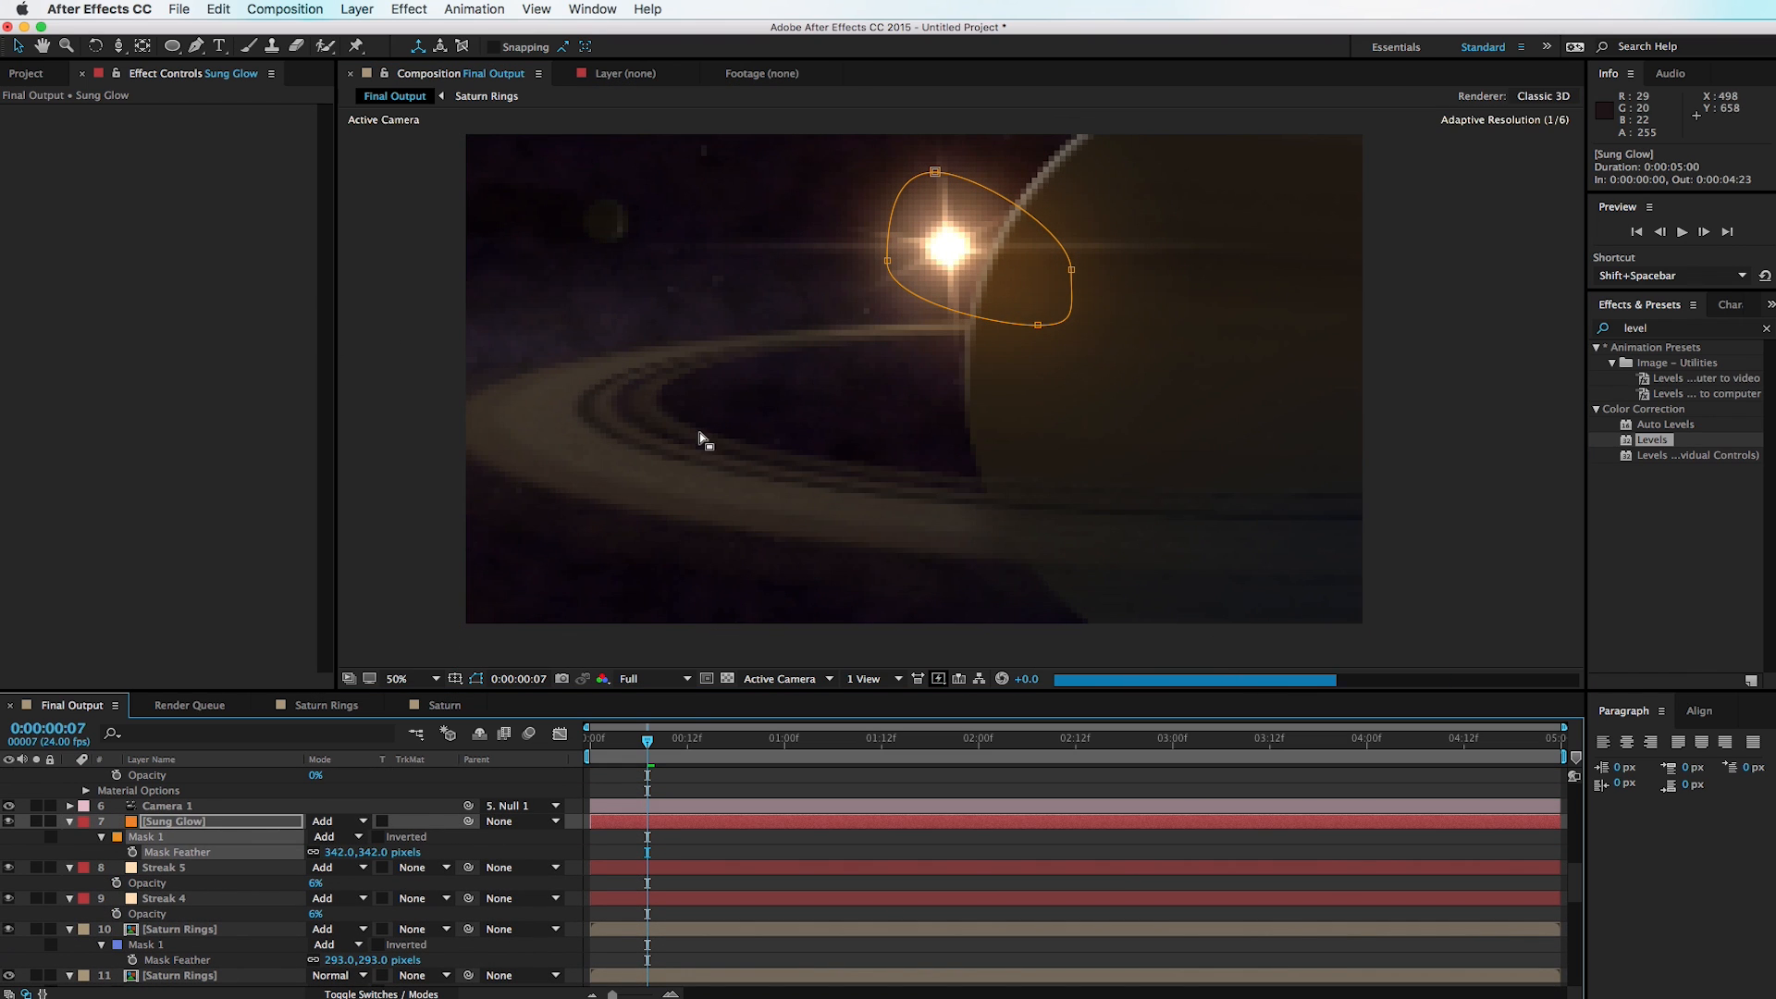
pyautogui.press(',')
pyautogui.click(648, 342)
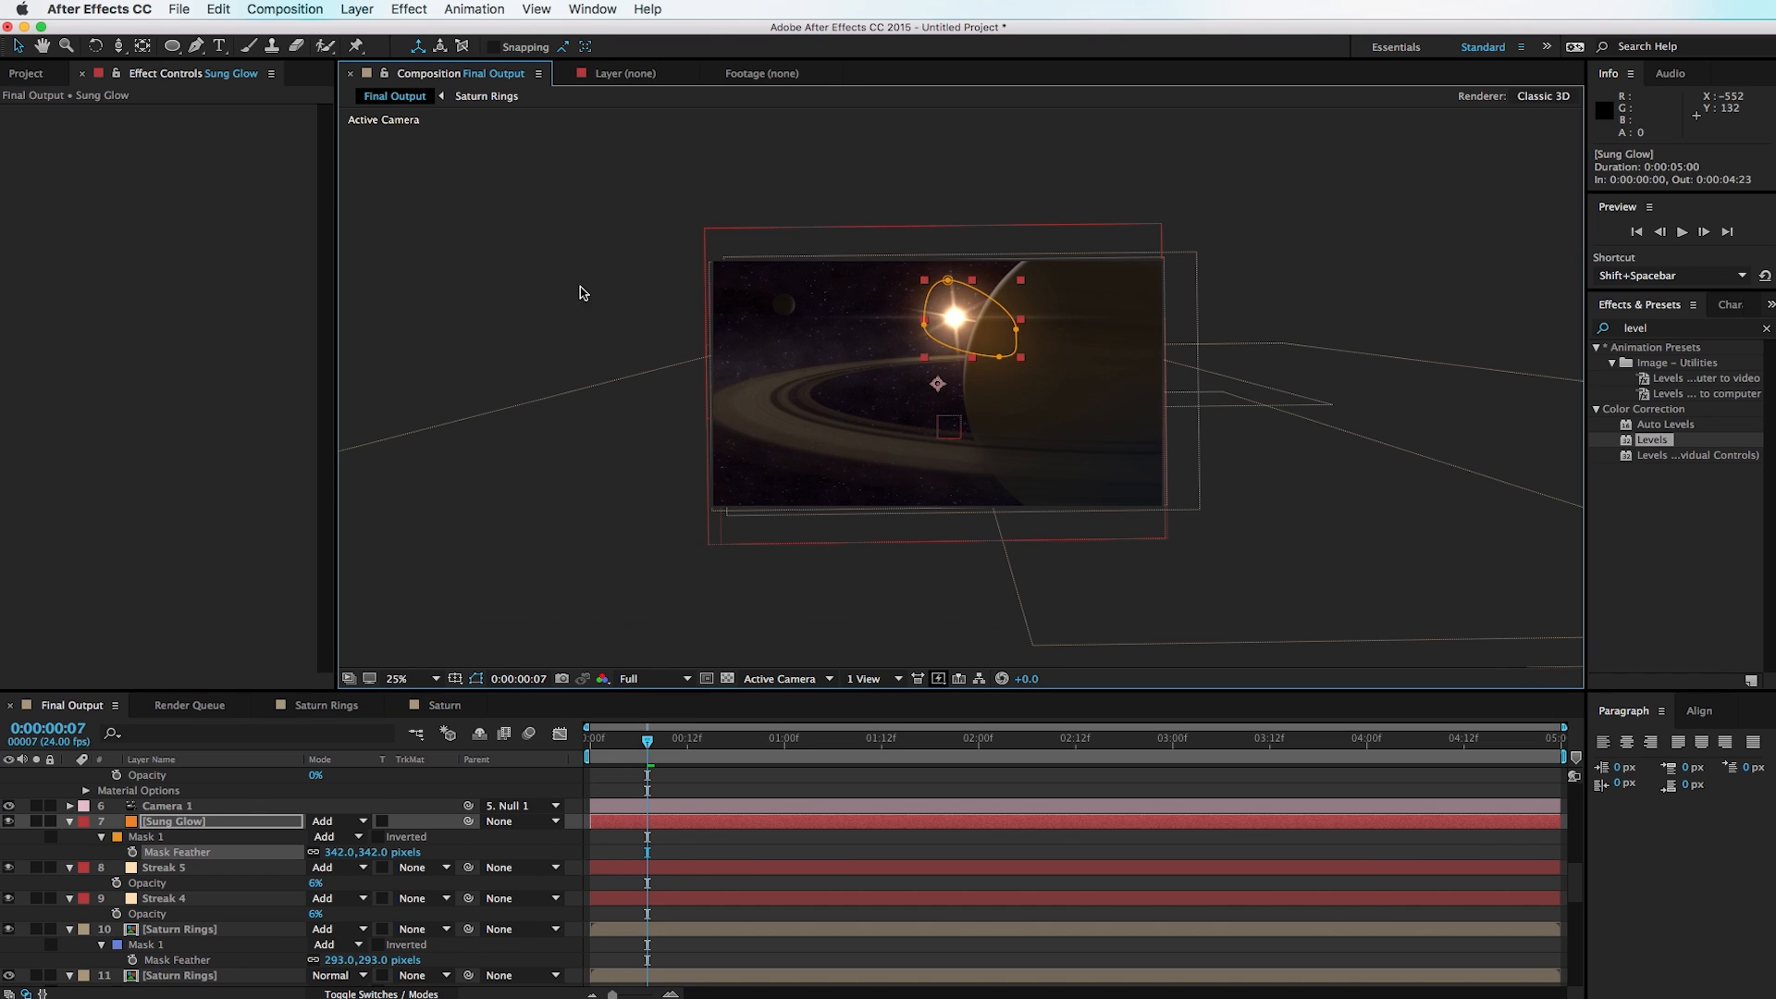
pyautogui.press('.')
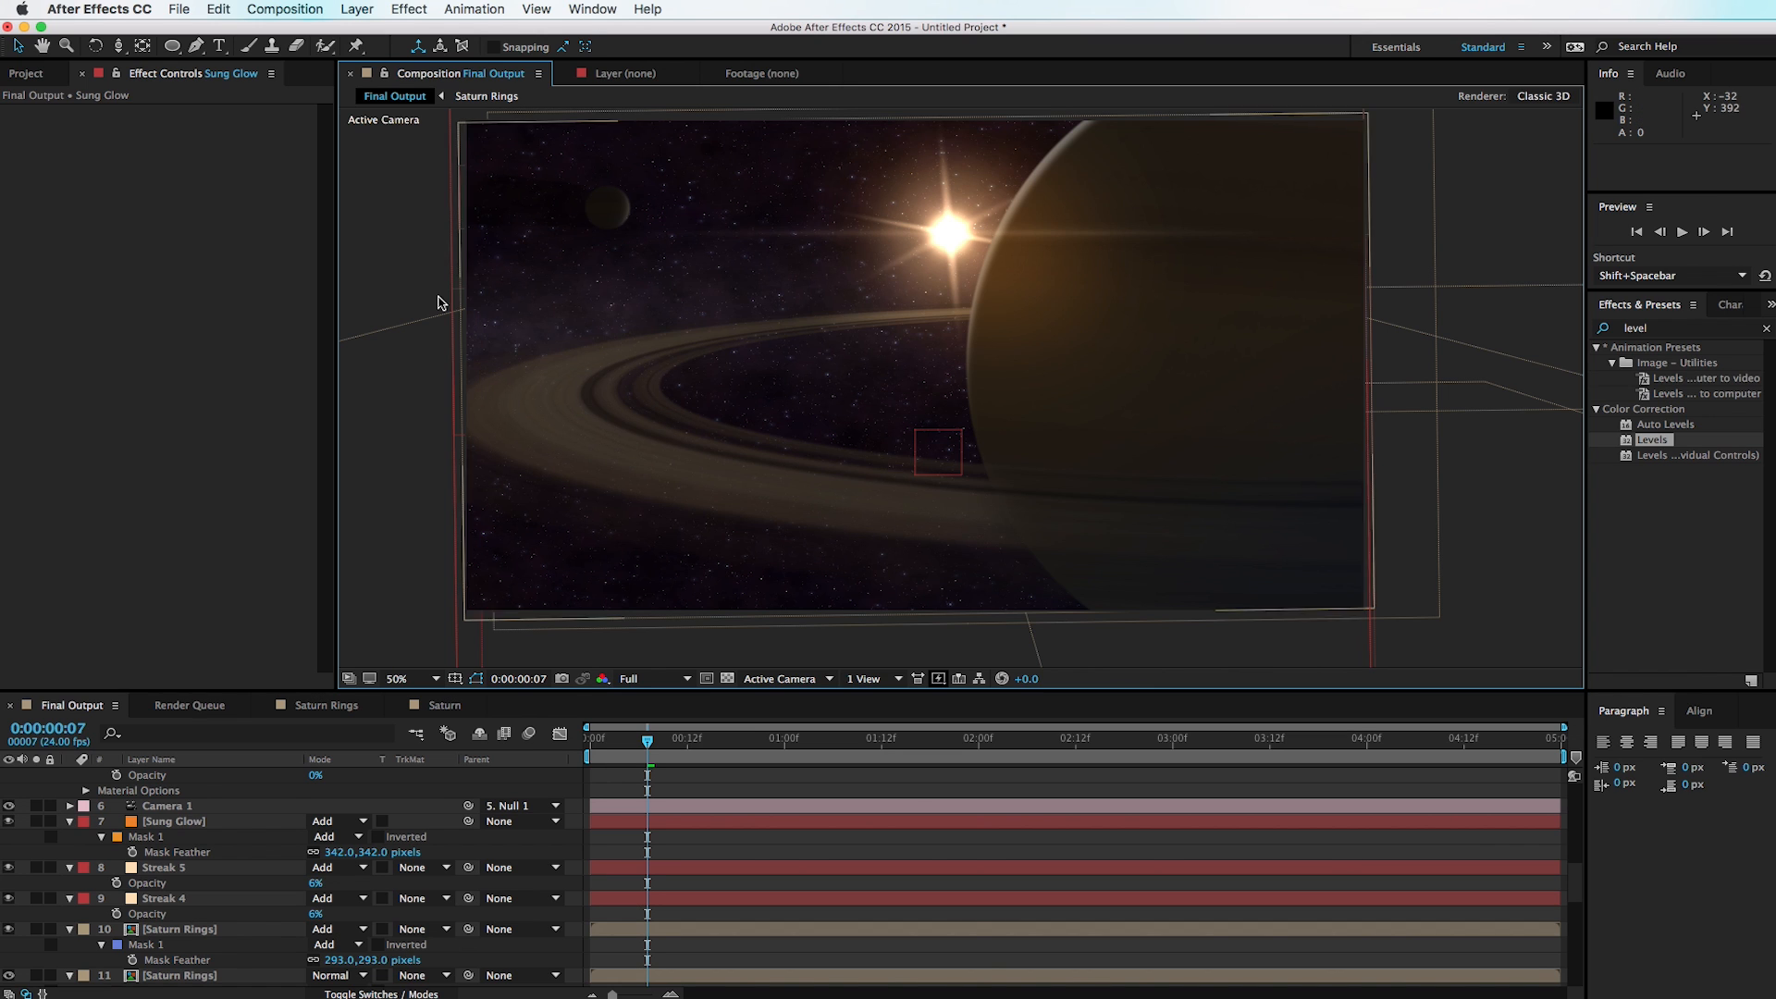
# Step: Add an adjustment layer above all the others and name it Color Grade
pyautogui.click(356, 9)
pyautogui.moveTo(365, 31)
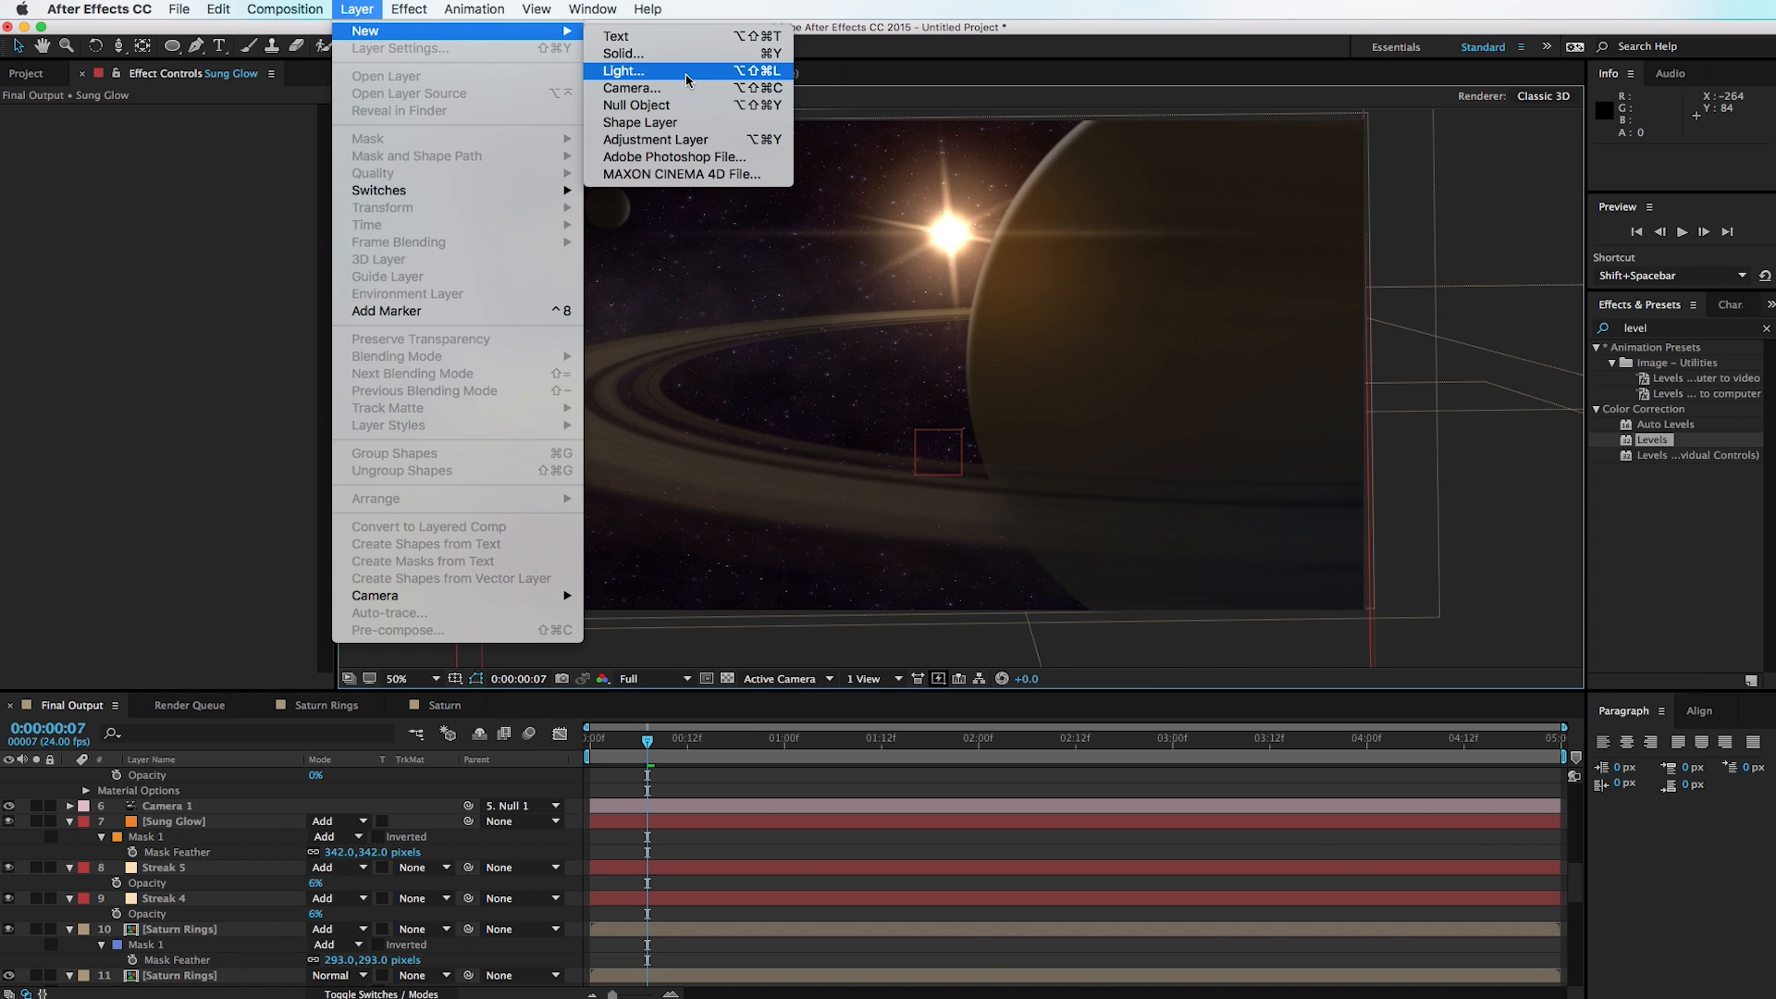
pyautogui.click(685, 139)
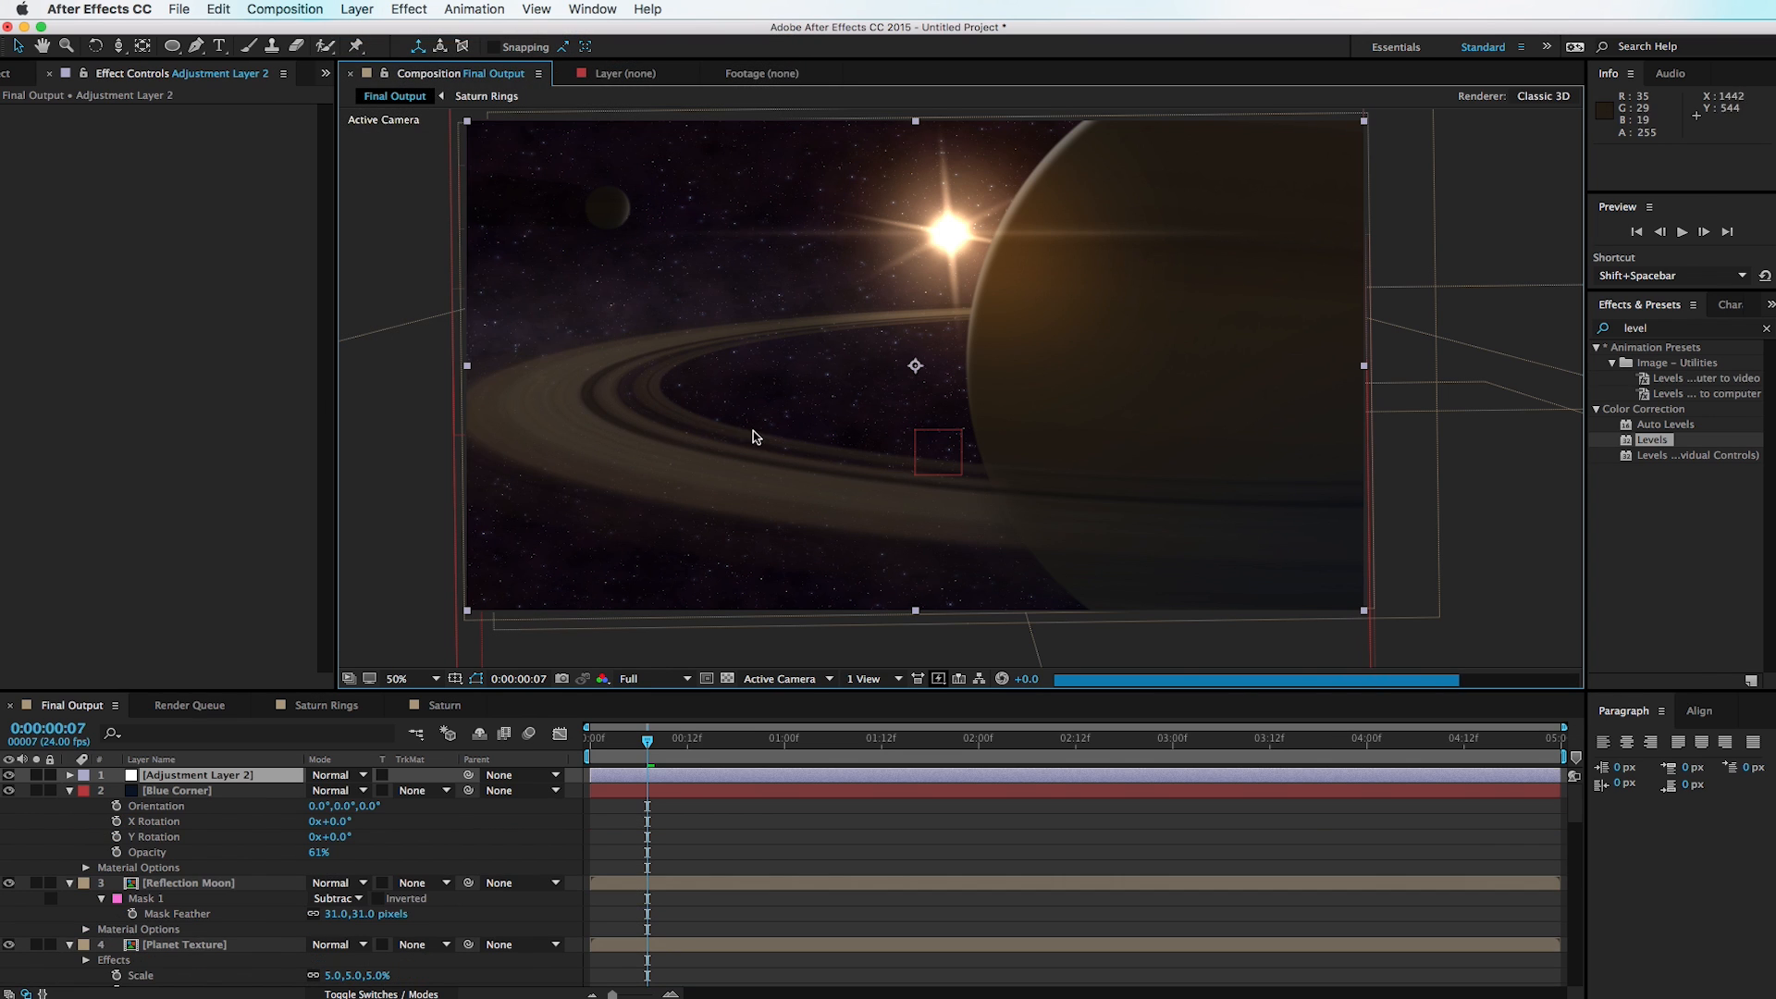
pyautogui.press('Return')
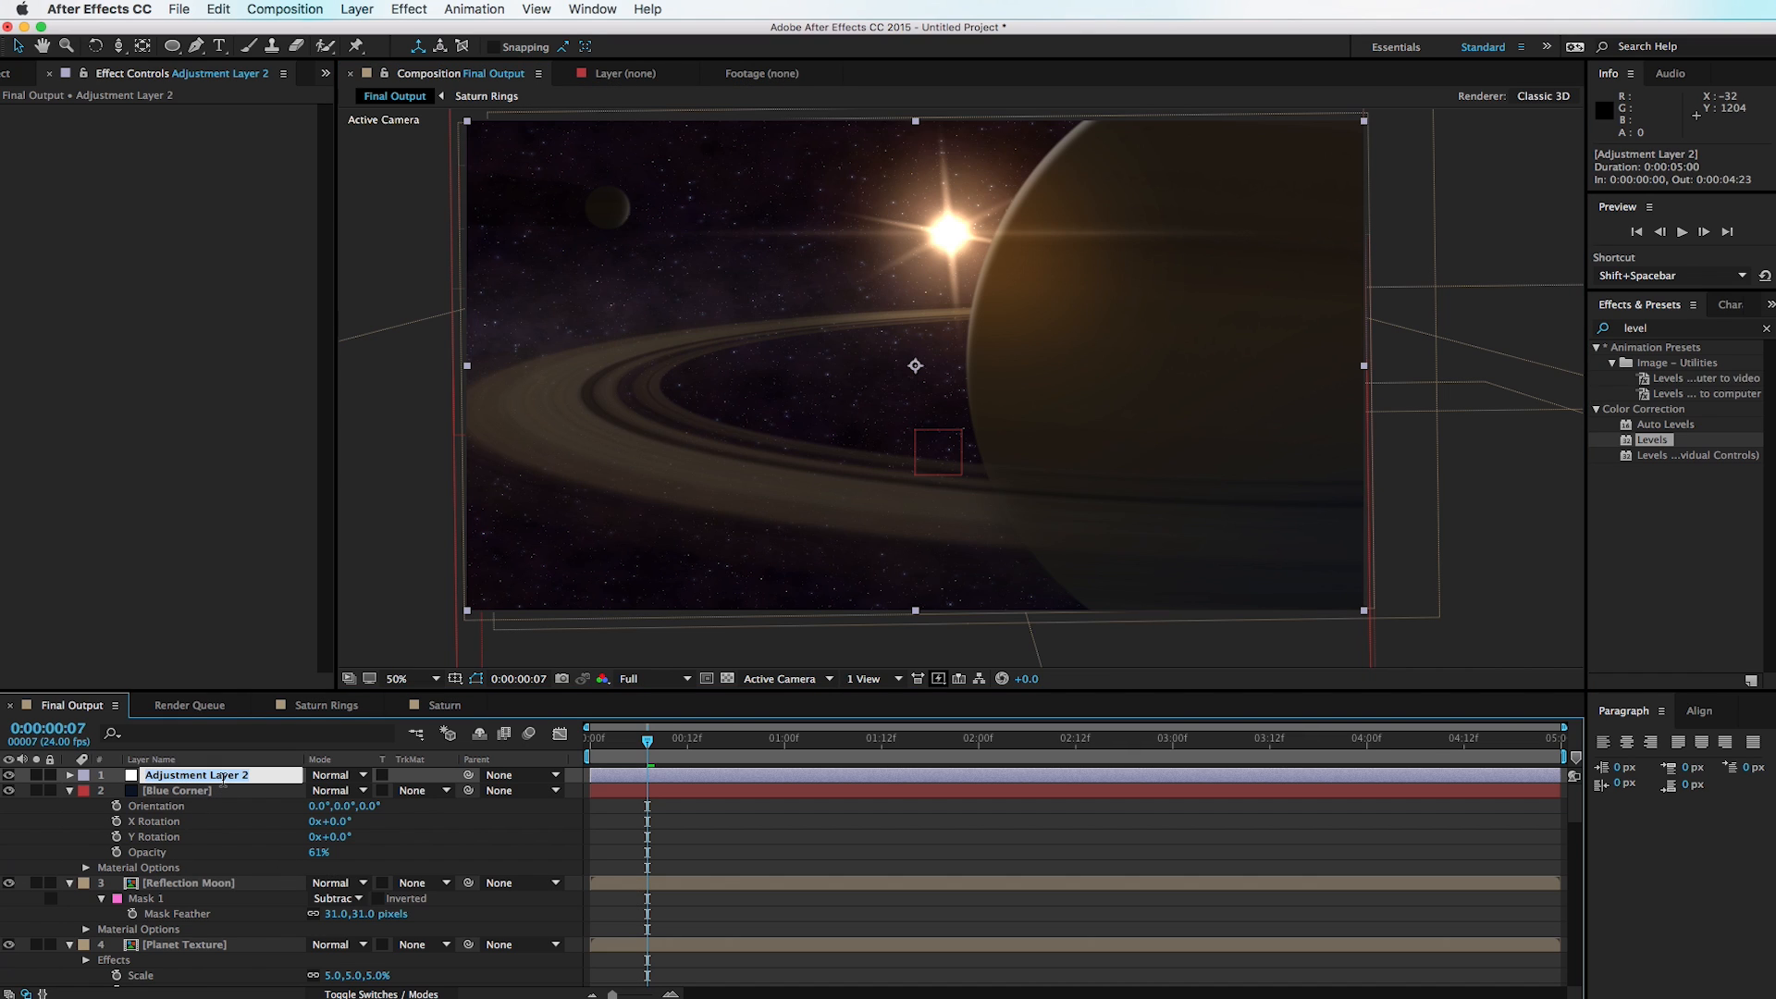
pyautogui.write('Color Grade')
pyautogui.press('Return')
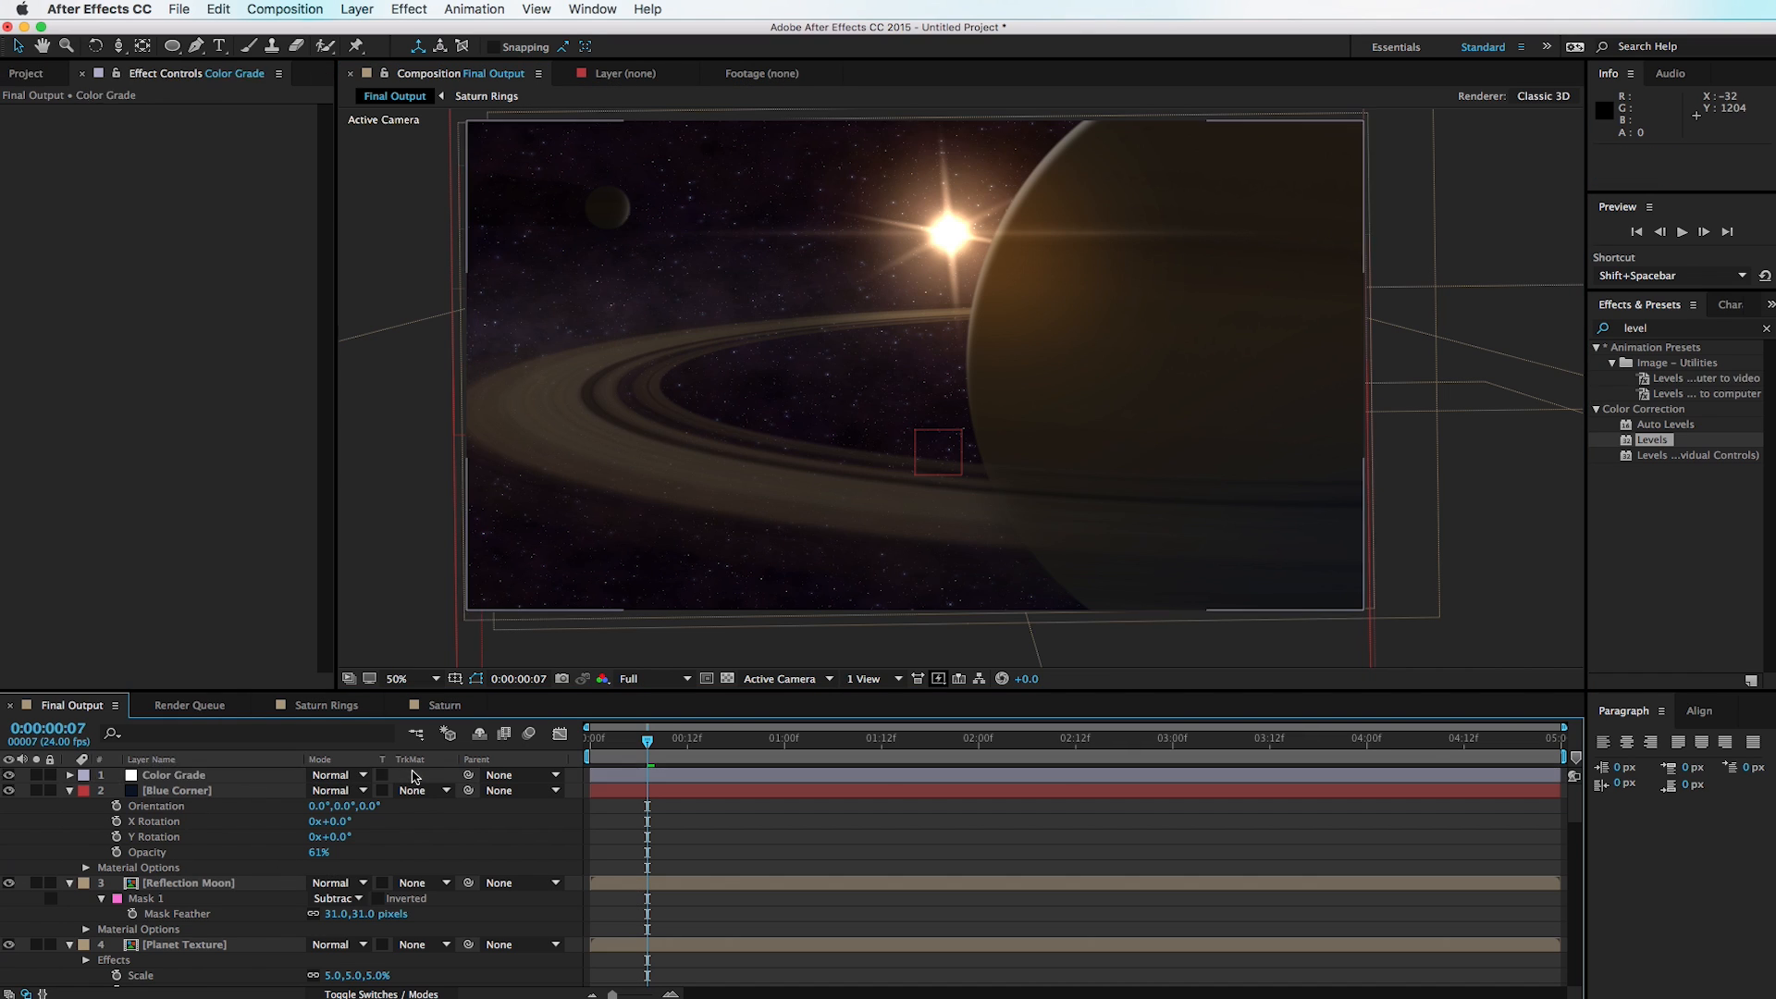
# Step: Apply Curves to Color Grade, lifting the RGB curve's upper midtones and moving its black point slightly inward
pyautogui.doubleClick(1635, 328)
pyautogui.write('Cur')
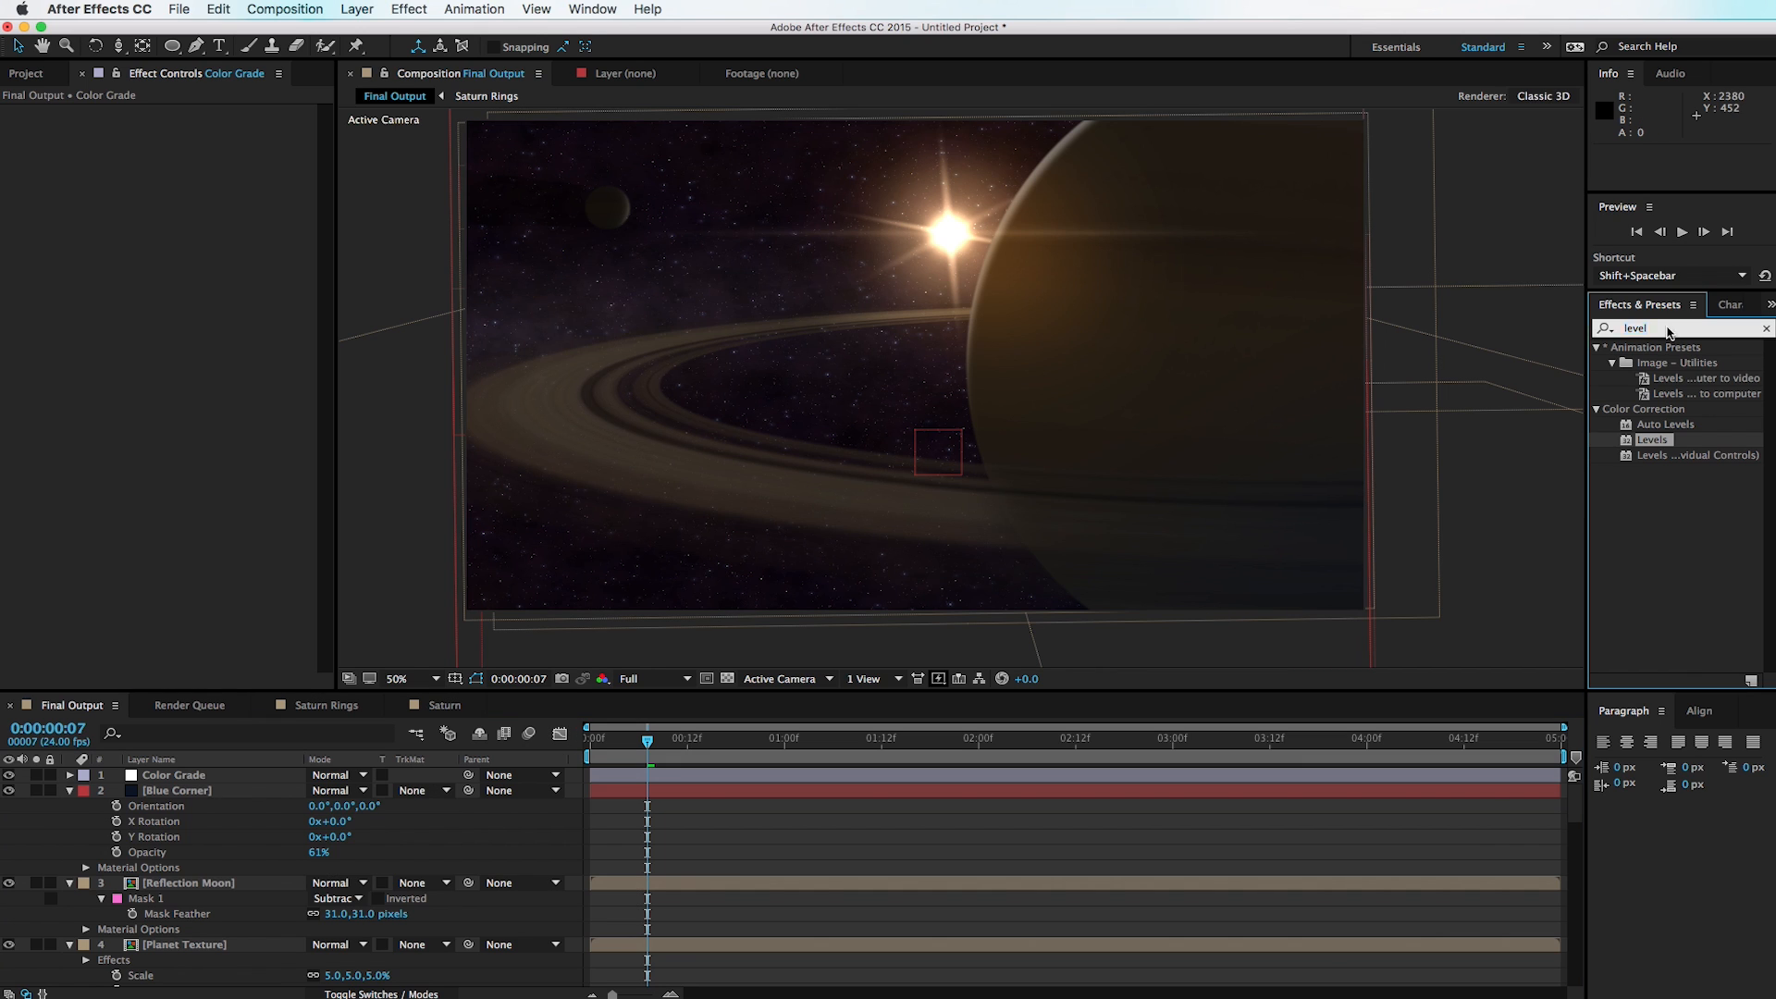
pyautogui.write('ves')
pyautogui.moveTo(1653, 409); pyautogui.dragTo(354, 779)
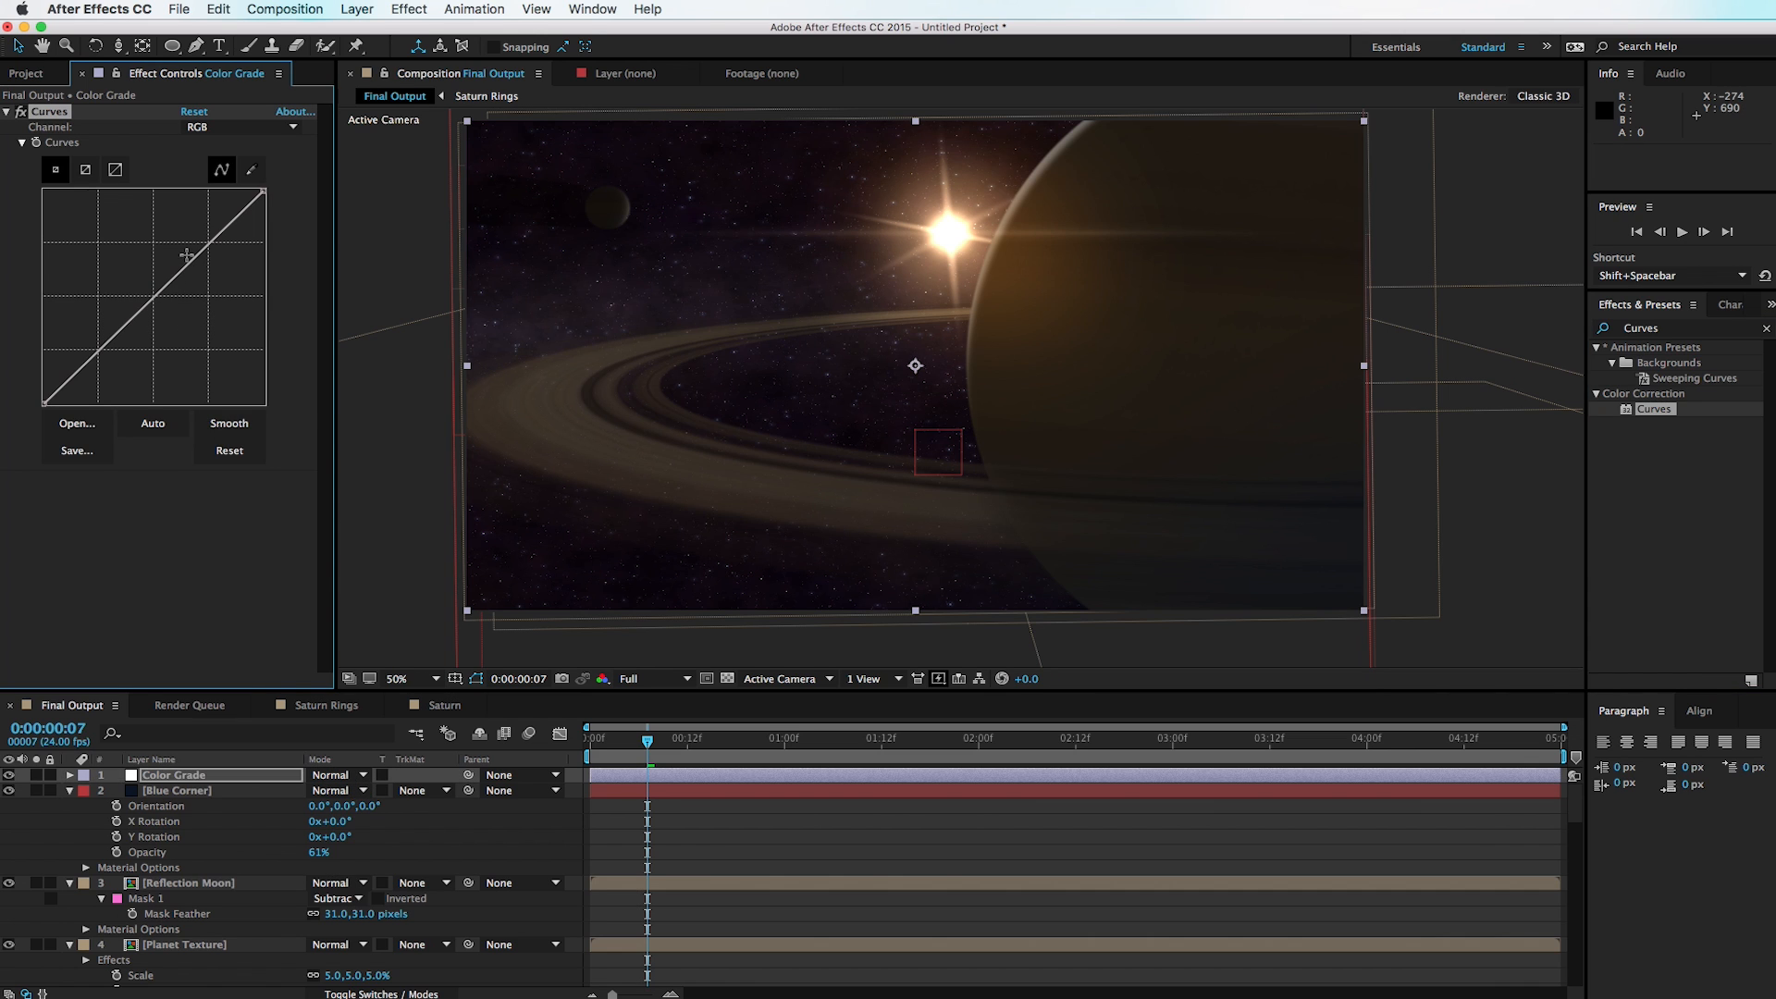
pyautogui.moveTo(210, 250); pyautogui.dragTo(195, 242)
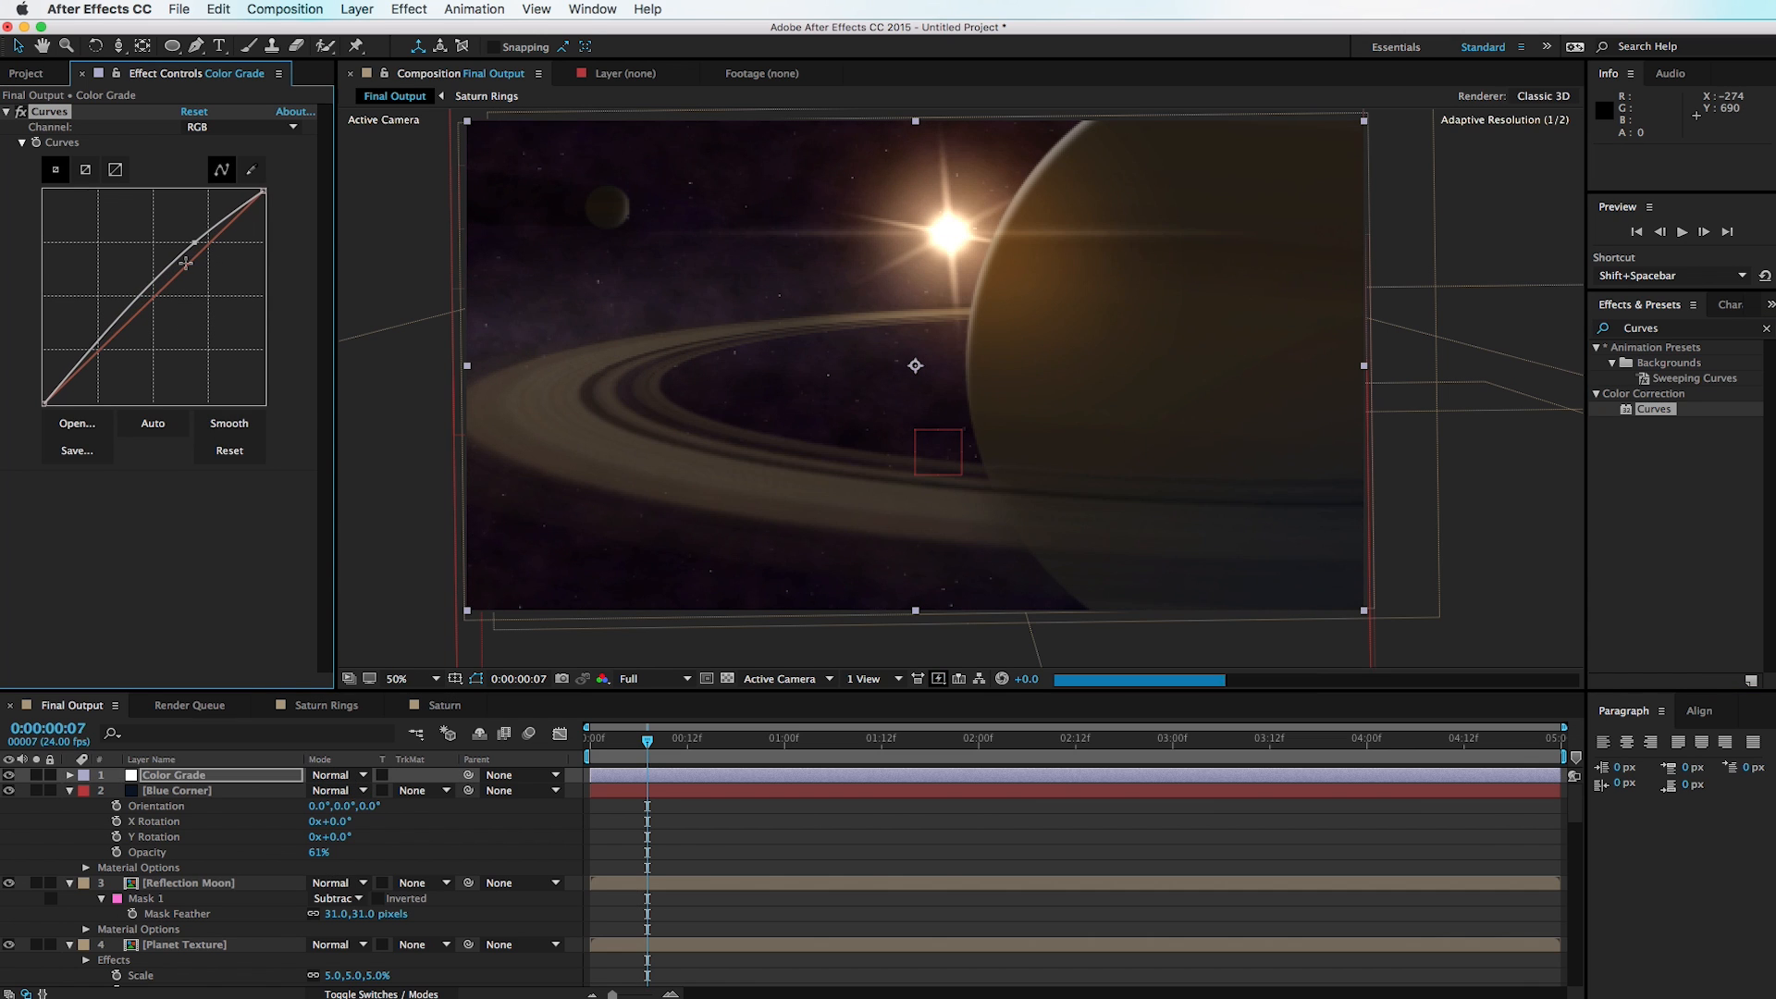
pyautogui.moveTo(44, 403); pyautogui.dragTo(52, 414)
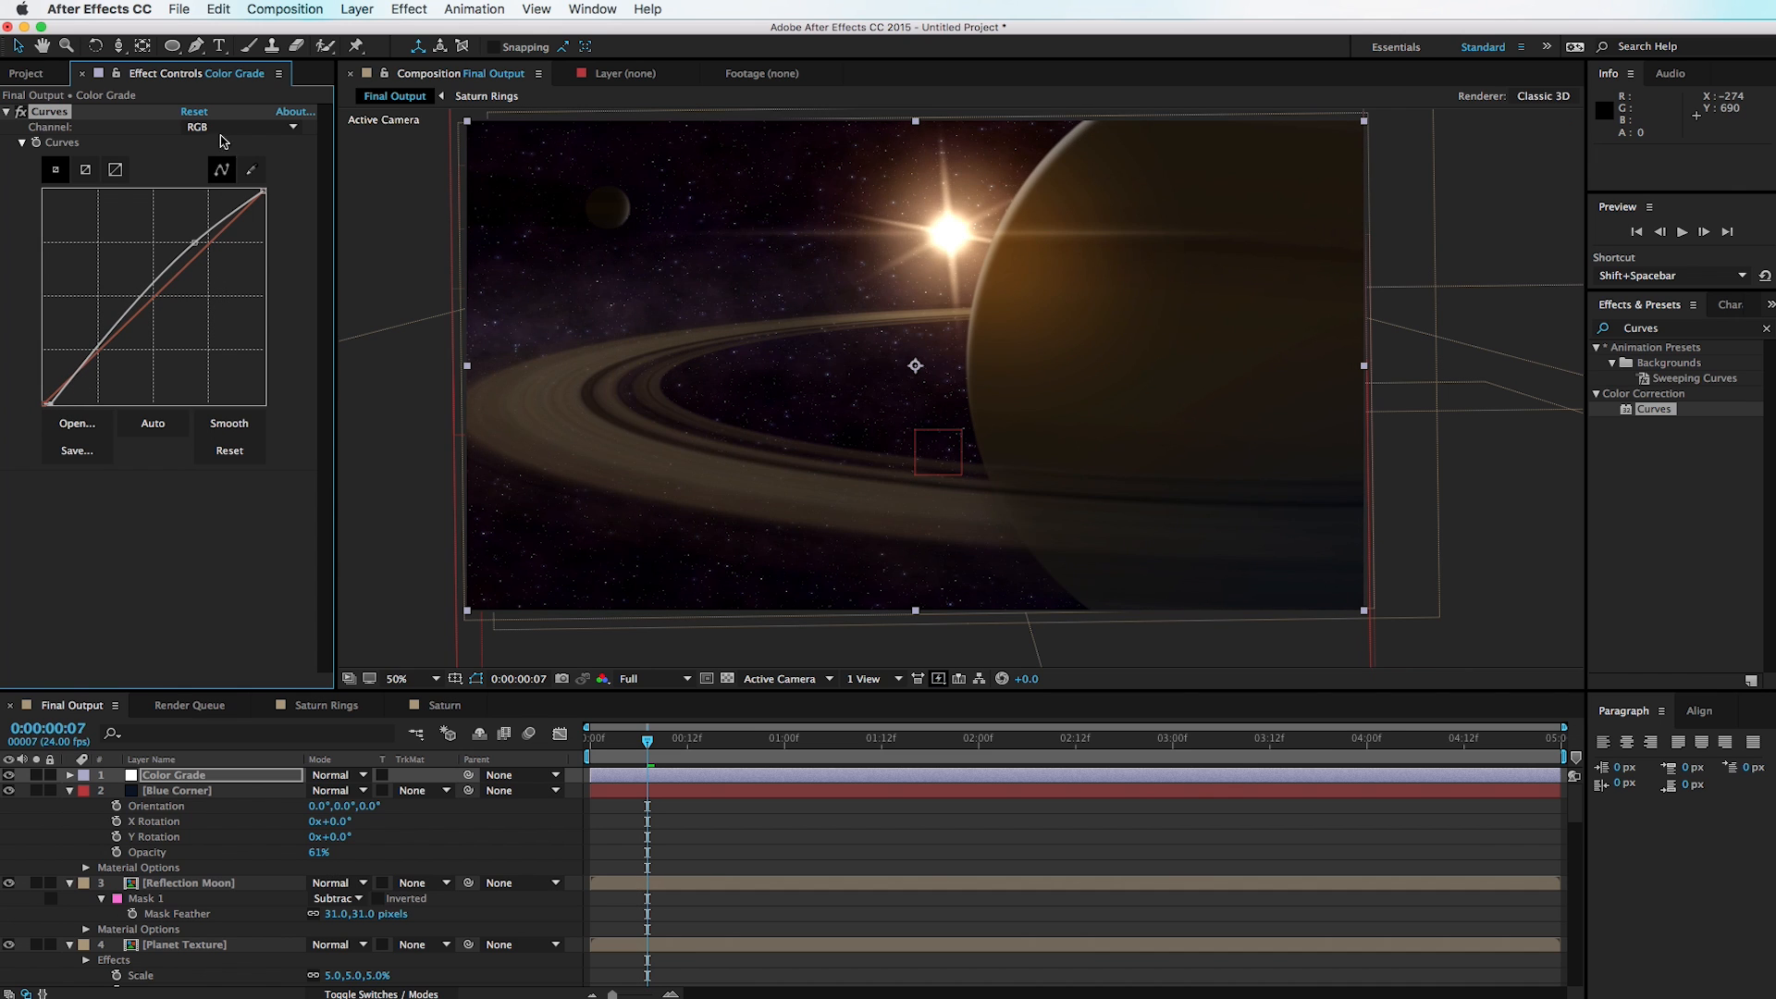
# Step: Adjust the Blue channel of the Color Grade Curves at its black point and along the midtones
pyautogui.click(222, 129)
pyautogui.click(219, 191)
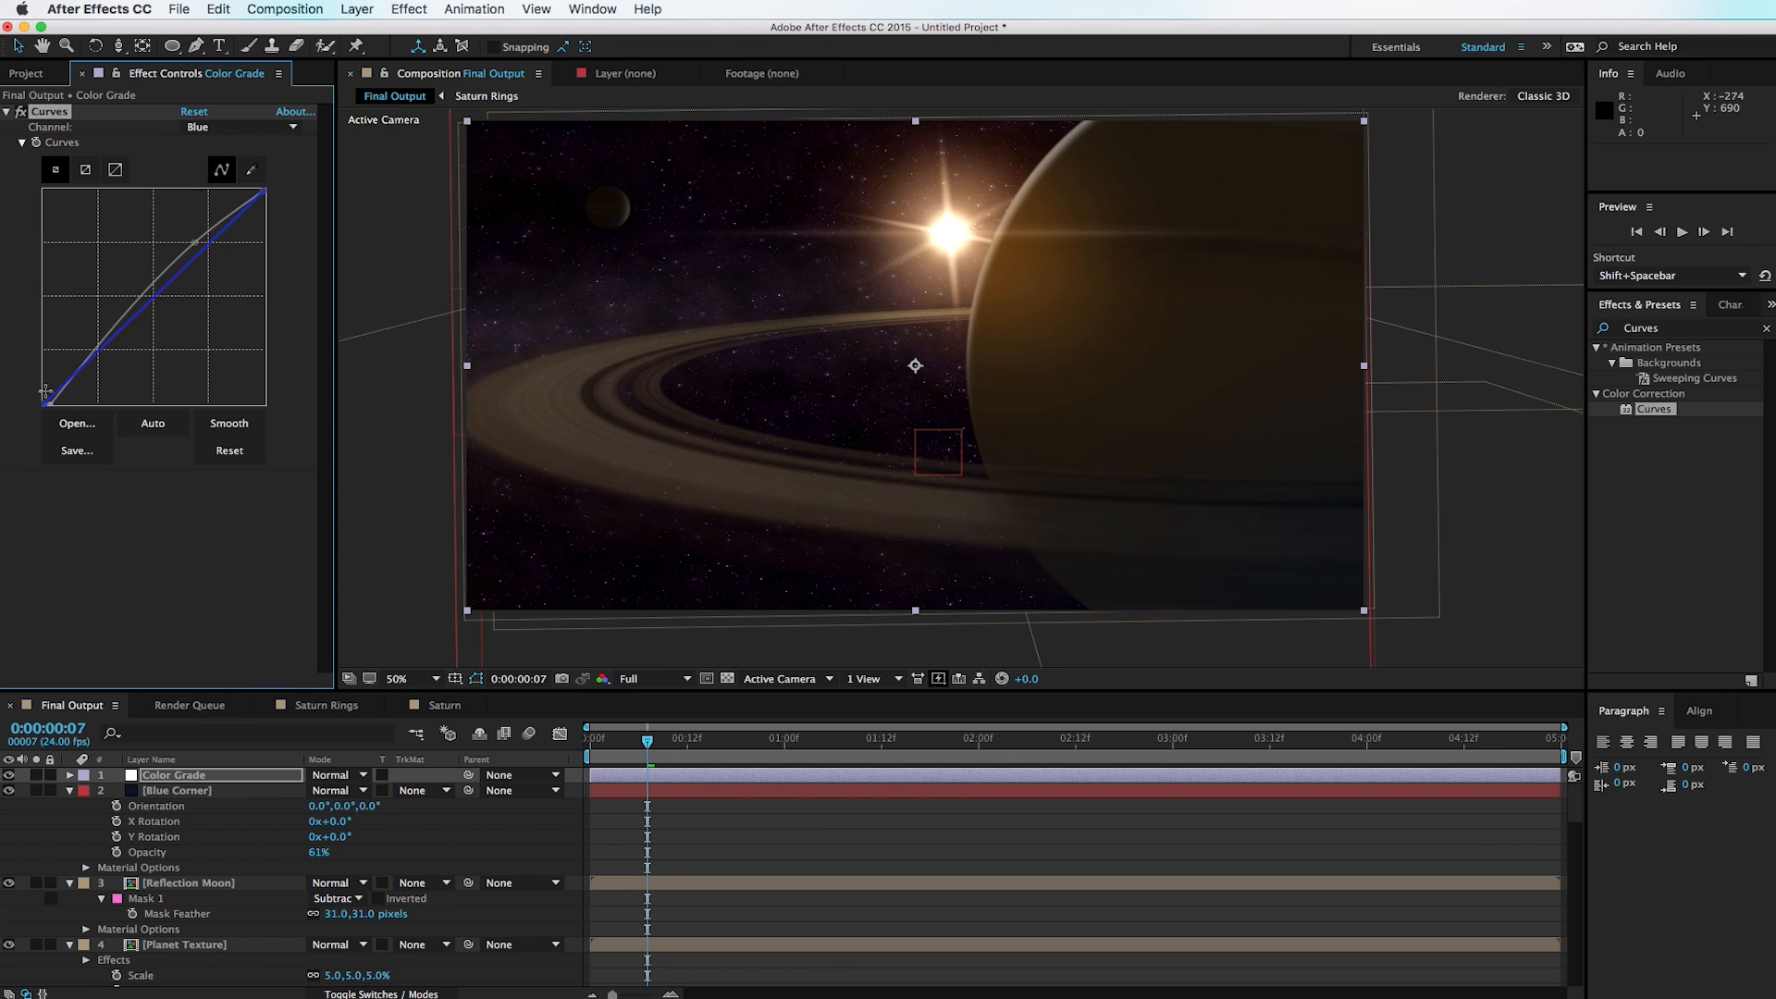
pyautogui.moveTo(45, 405); pyautogui.dragTo(41, 414)
pyautogui.moveTo(198, 253); pyautogui.dragTo(99, 352)
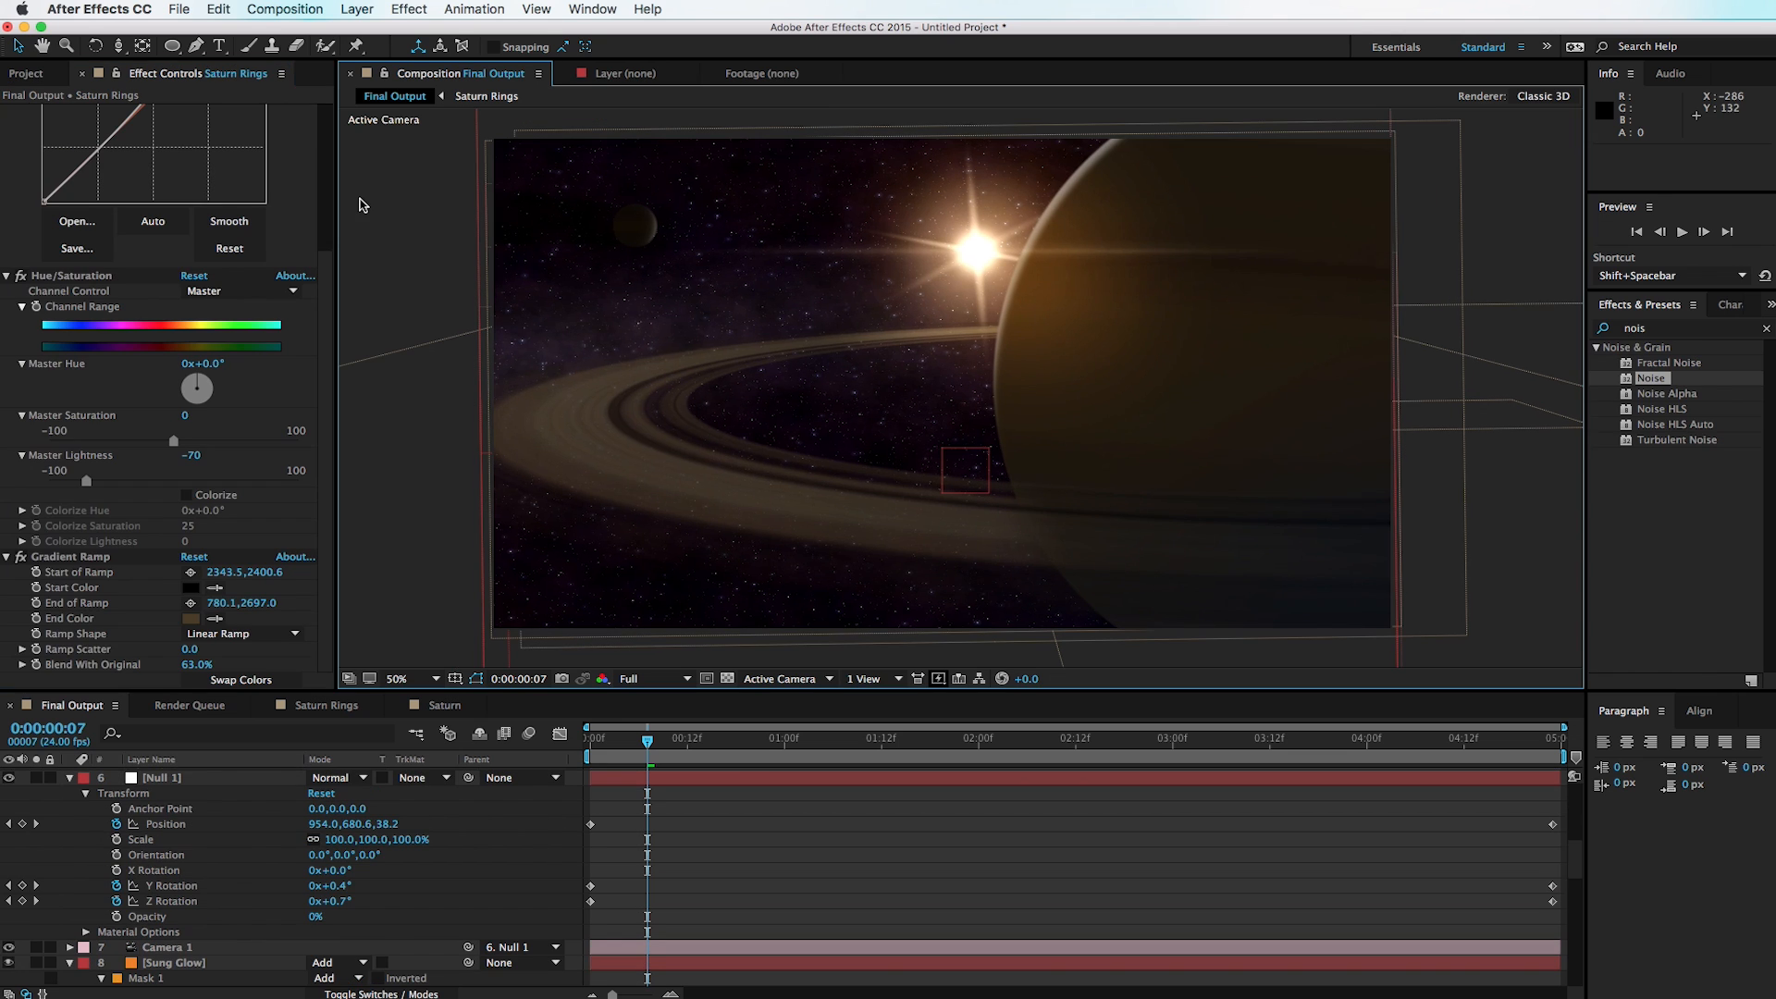
# Step: Move the unmasked Saturn Rings Gradient Ramp's start to about 385.6, 2365.7 outside the outer ring edge and its end to about 1272.9, 2824.5
pyautogui.scroll(-10, 238, 813)
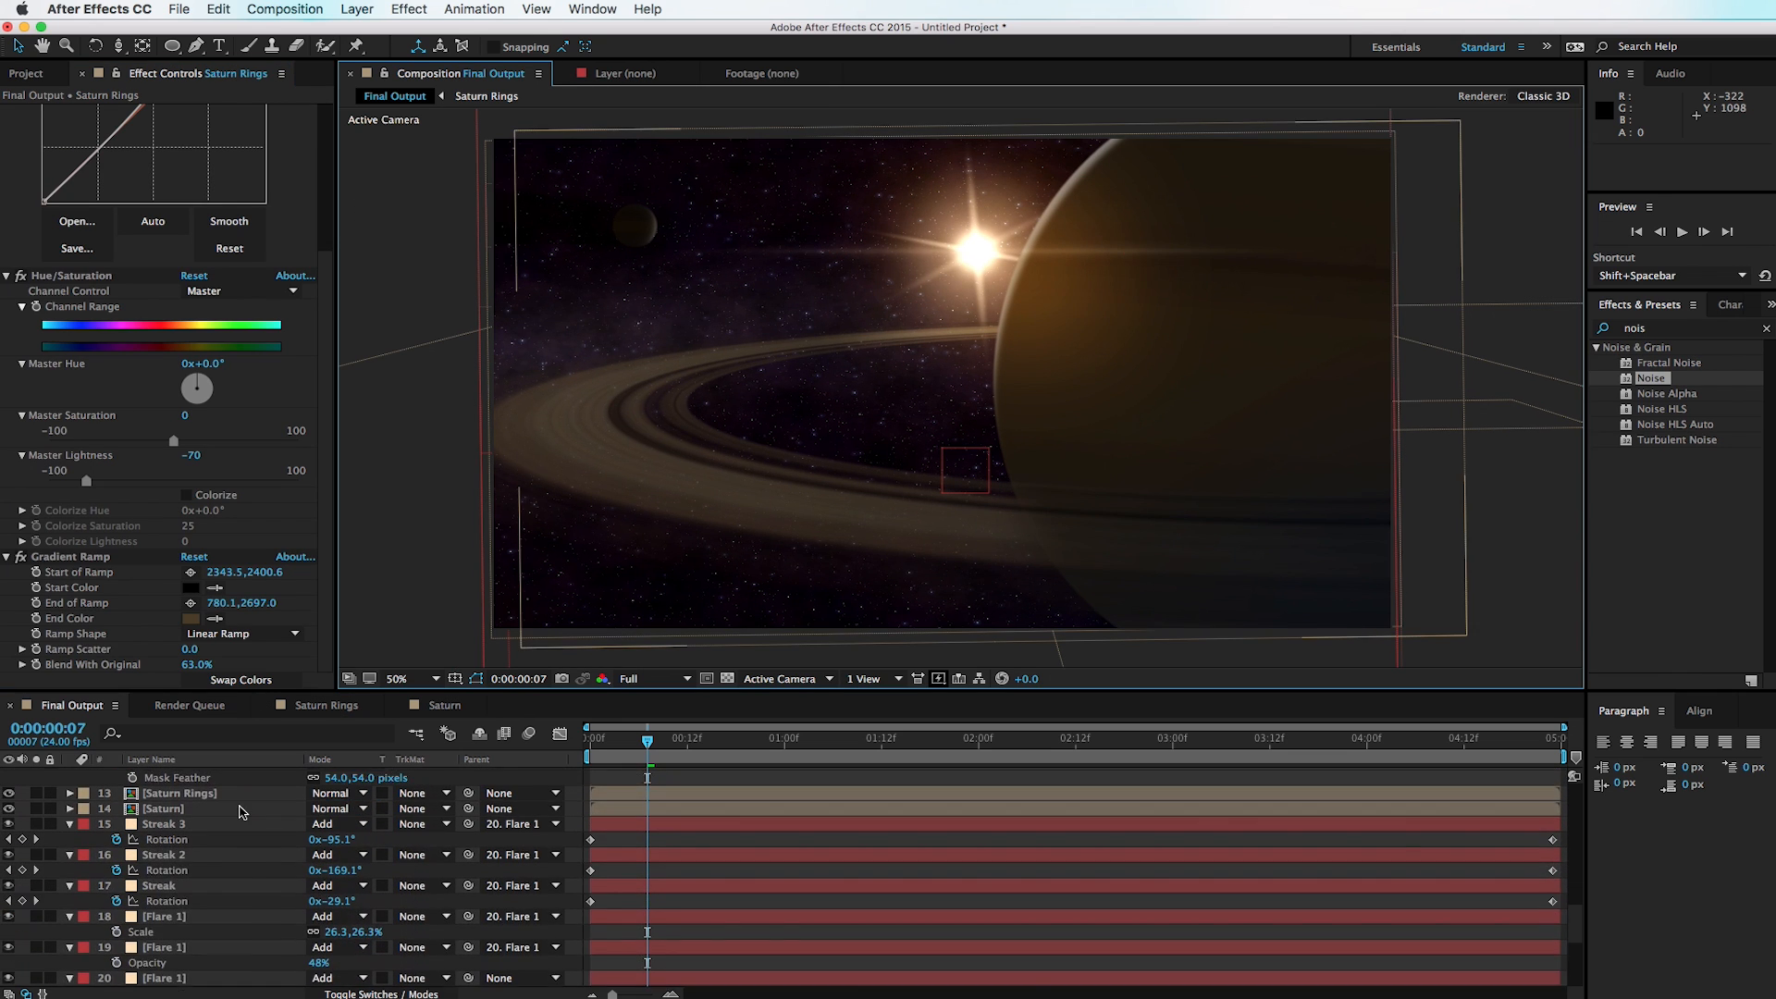
pyautogui.scroll(1, 239, 813)
pyautogui.click(211, 840)
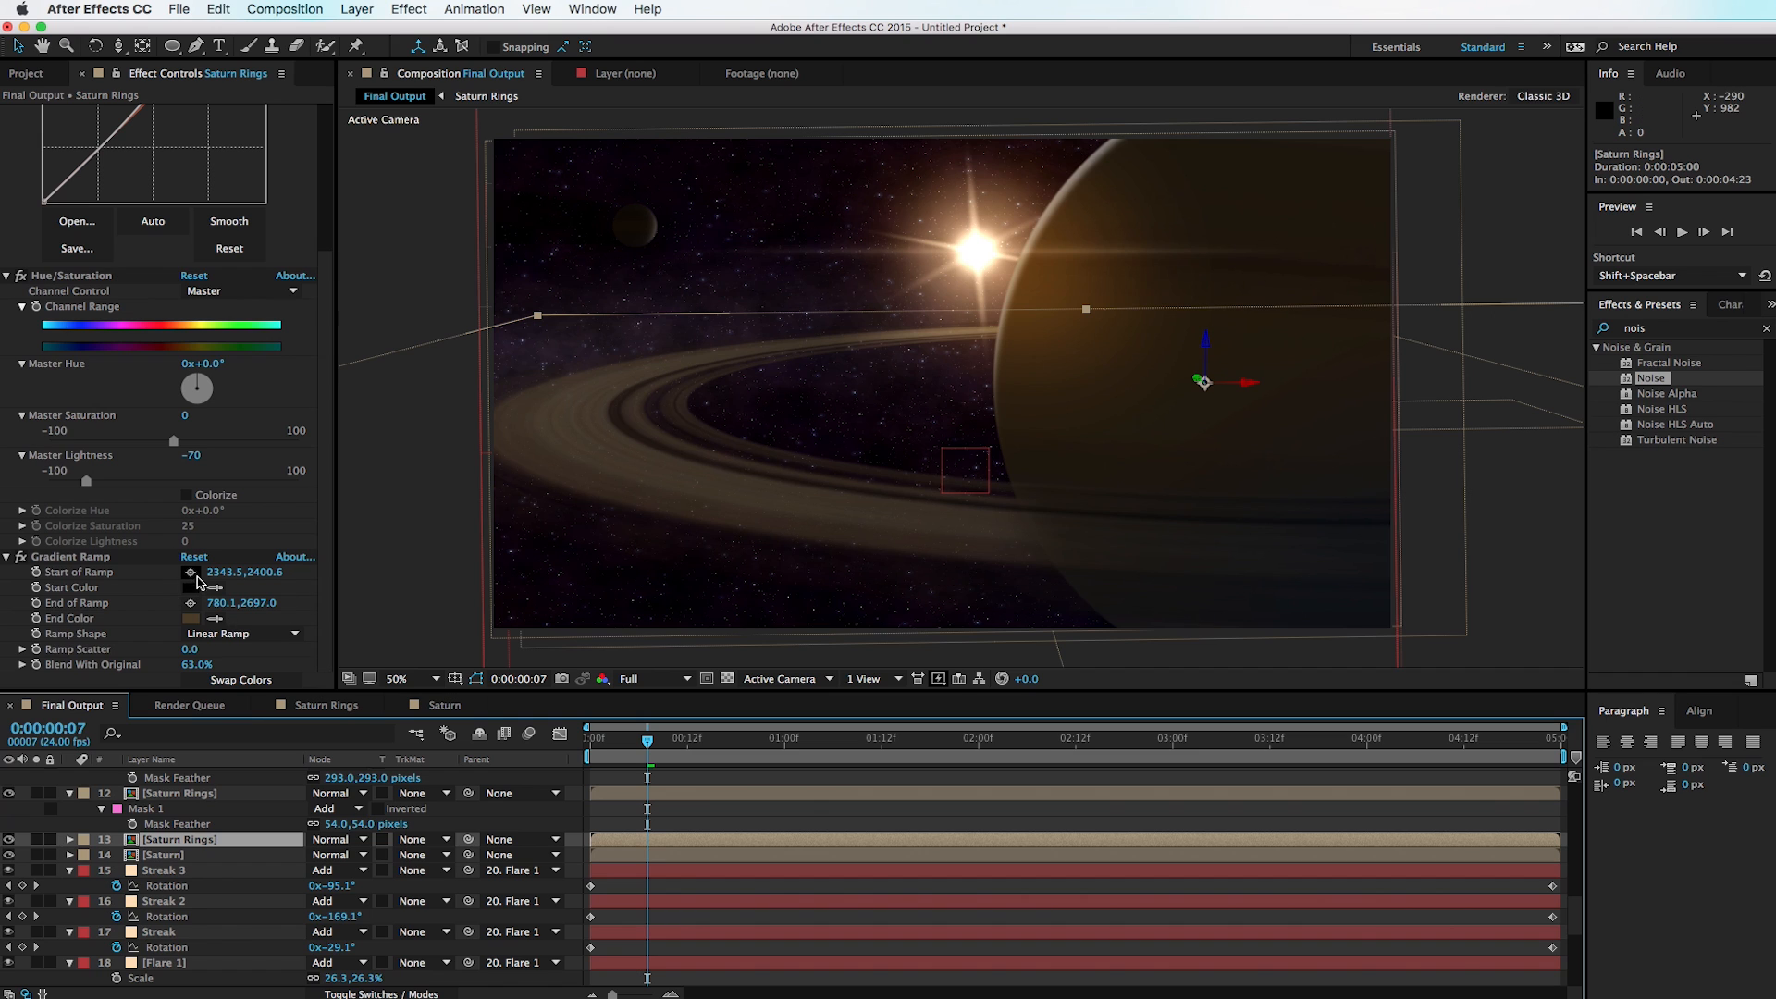
pyautogui.click(191, 571)
pyautogui.click(674, 462)
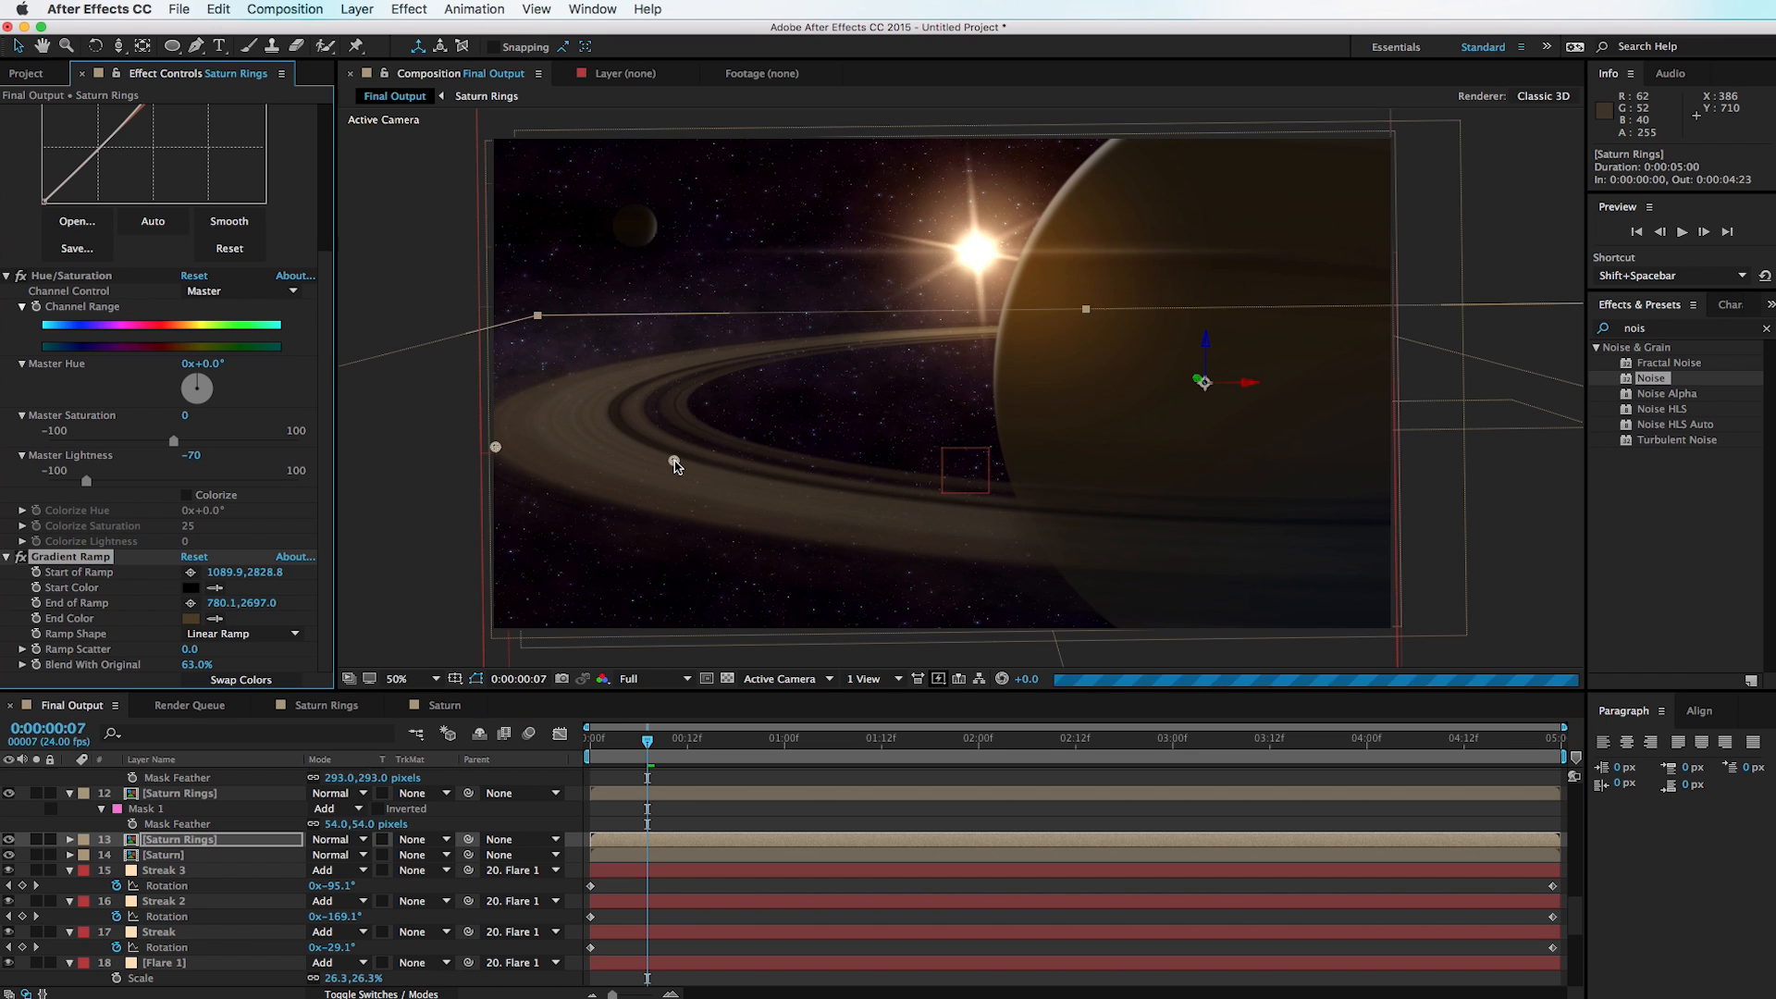
pyautogui.moveTo(674, 463); pyautogui.dragTo(615, 415)
pyautogui.moveTo(496, 448); pyautogui.dragTo(768, 443)
pyautogui.moveTo(615, 416); pyautogui.dragTo(485, 441)
pyautogui.moveTo(767, 442); pyautogui.dragTo(797, 459)
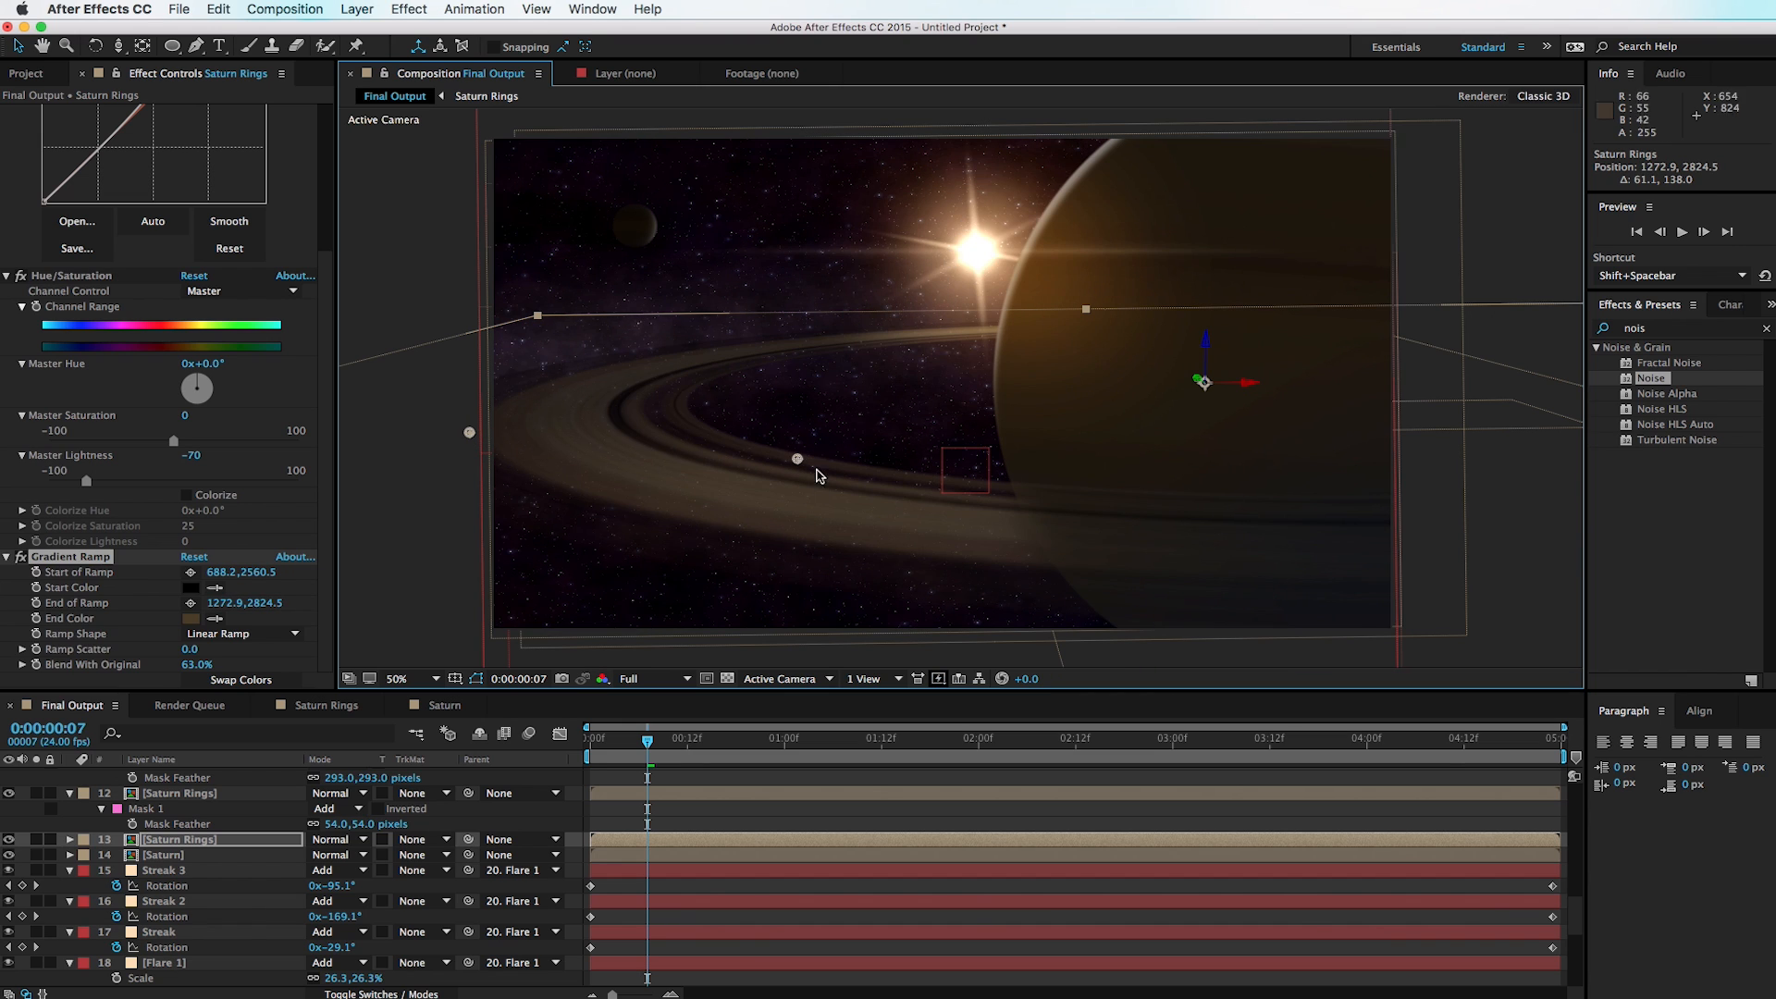
pyautogui.moveTo(468, 432); pyautogui.dragTo(342, 424)
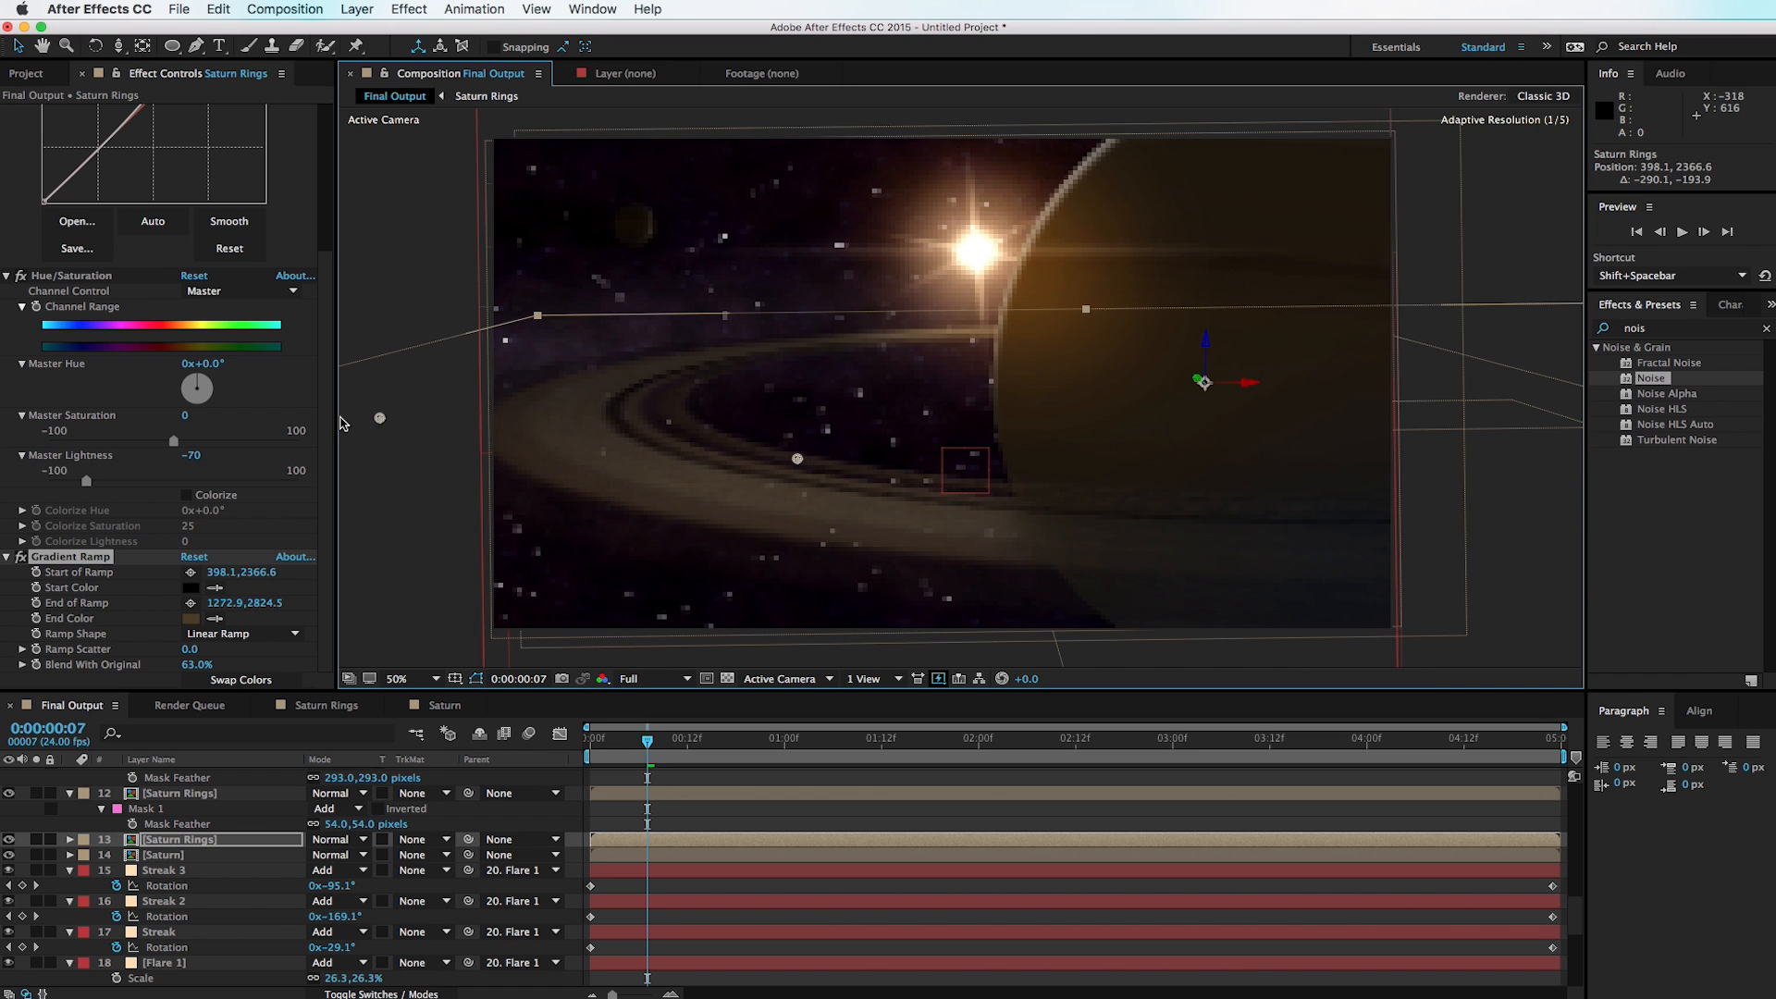
pyautogui.click(388, 272)
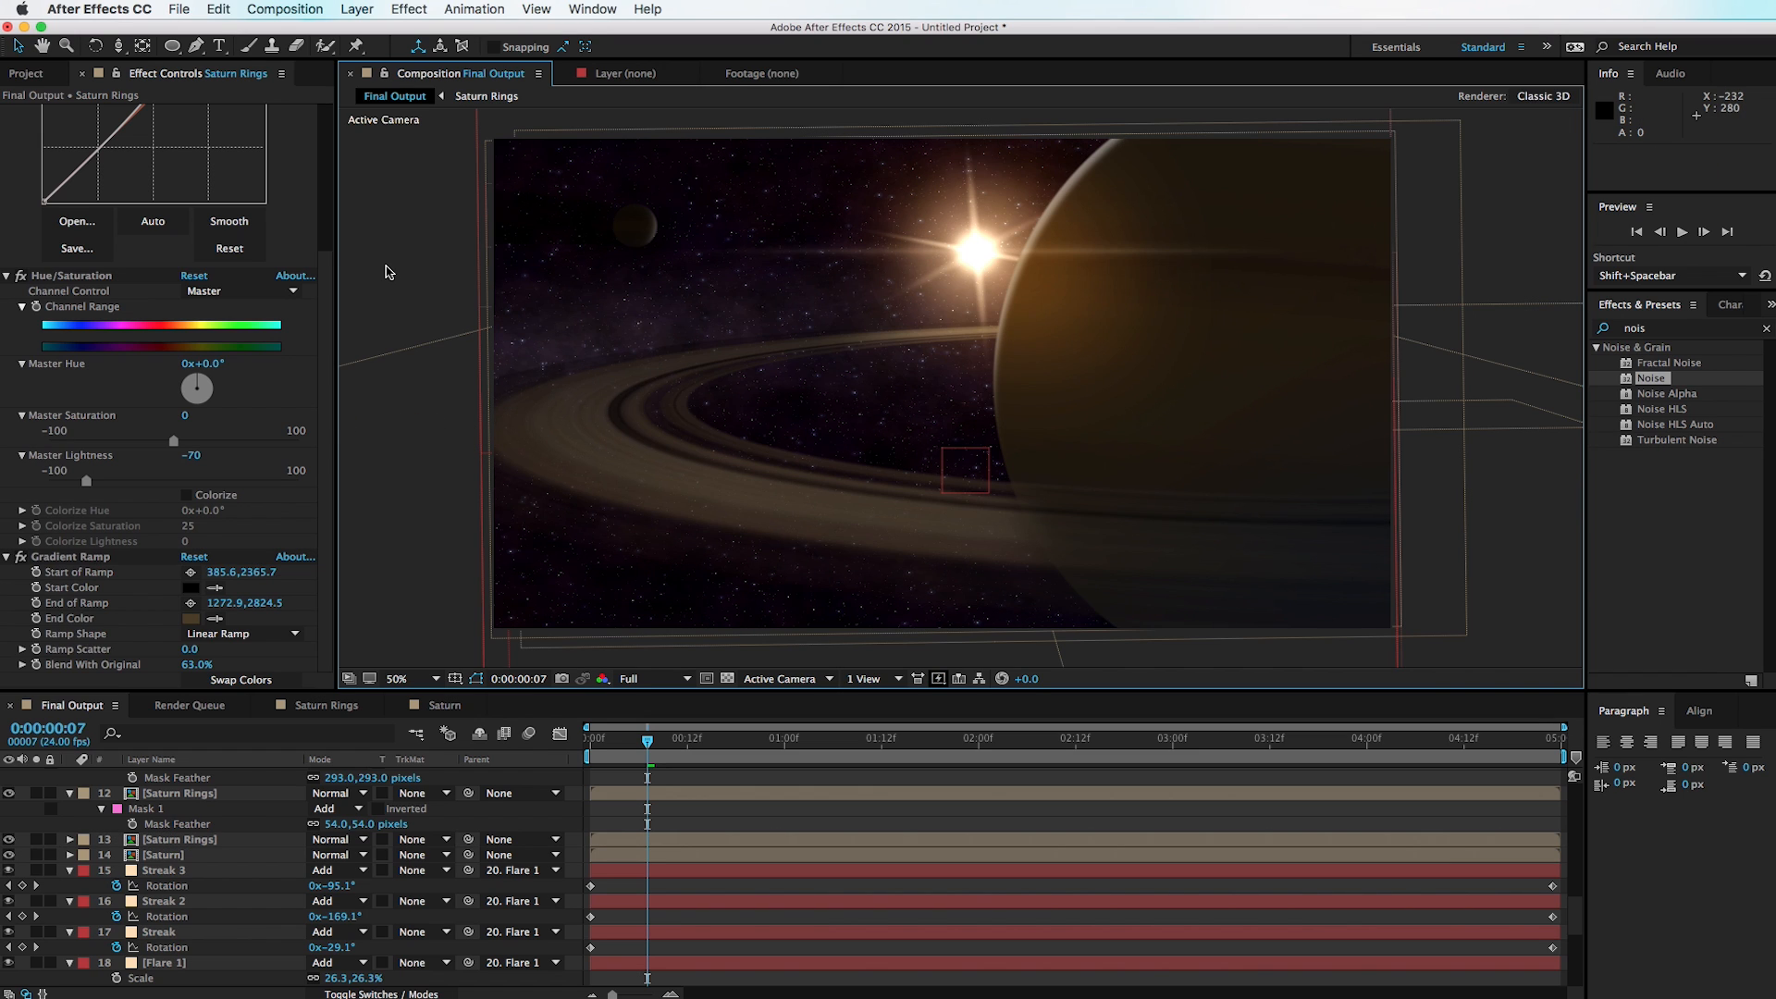